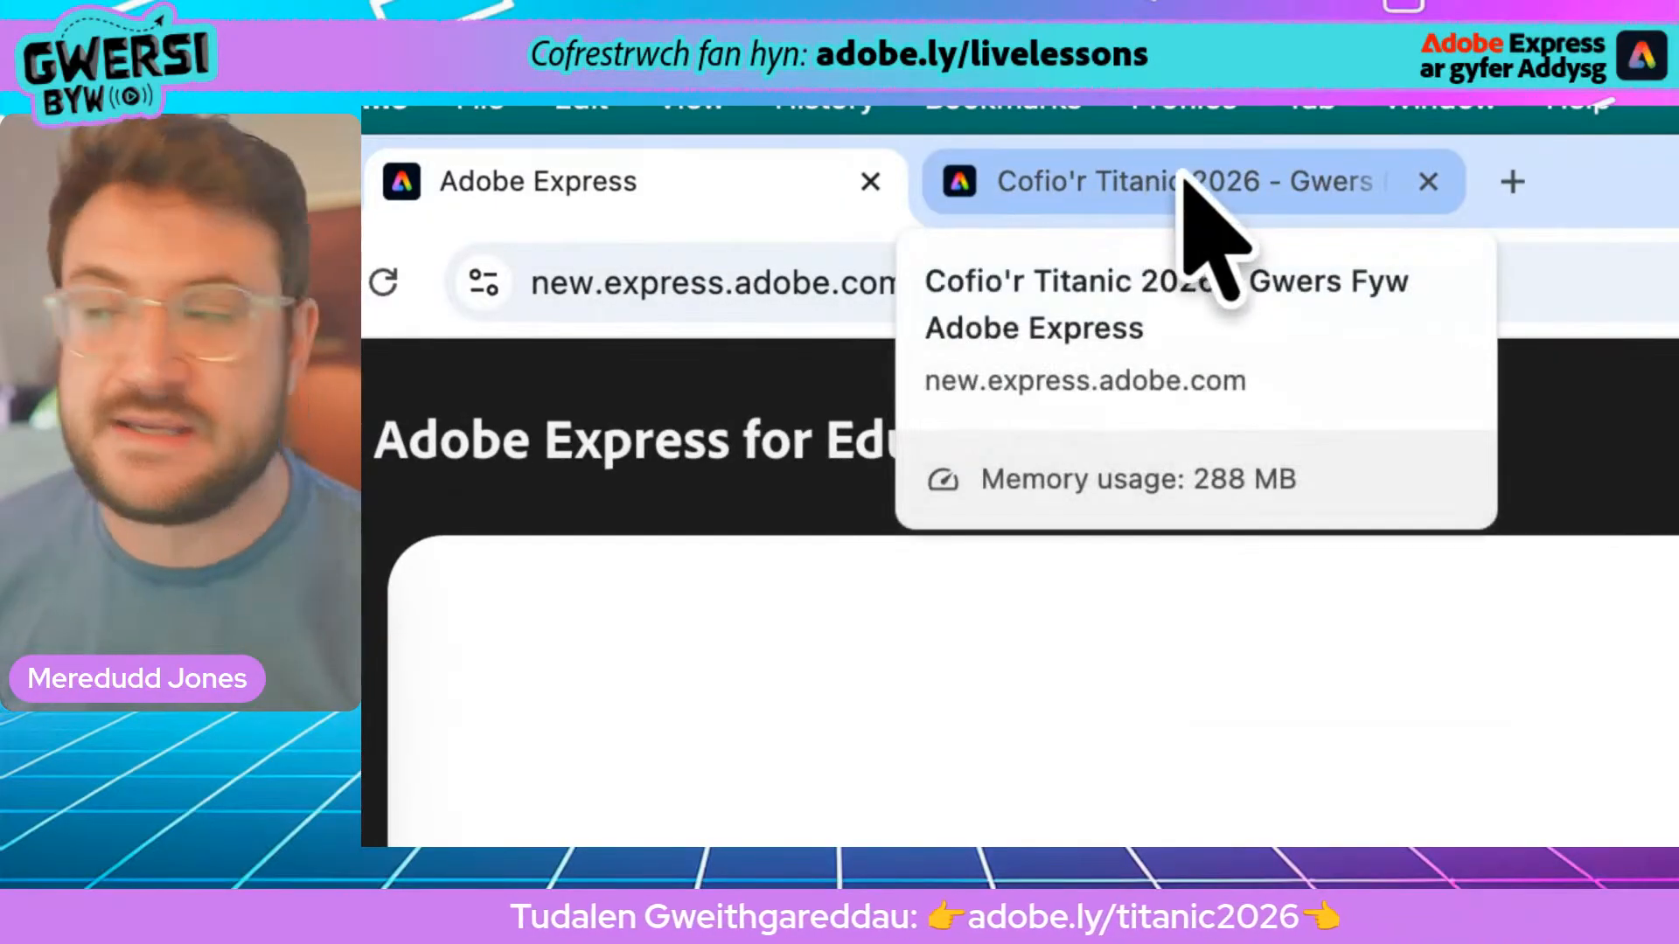
Open the Cofio'r Titanic 2026 lesson page and examine the Gweithgaredd 1 facts comparing safety at sea in 1912 and now
click(1111, 203)
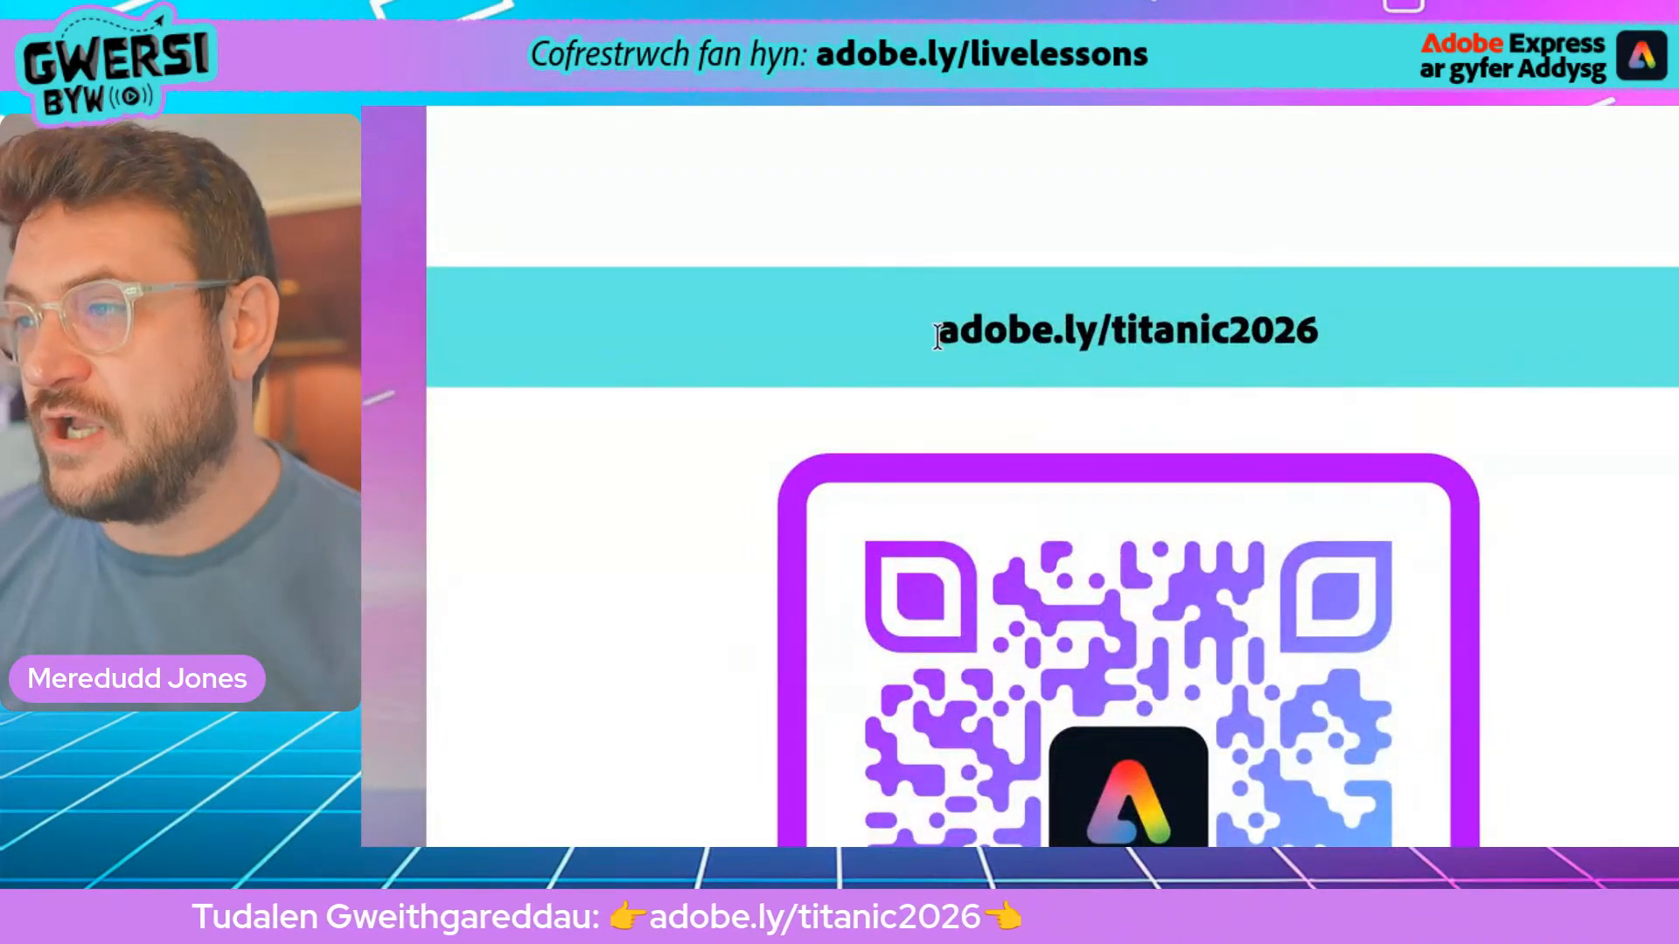
drag(937, 337, 1297, 344)
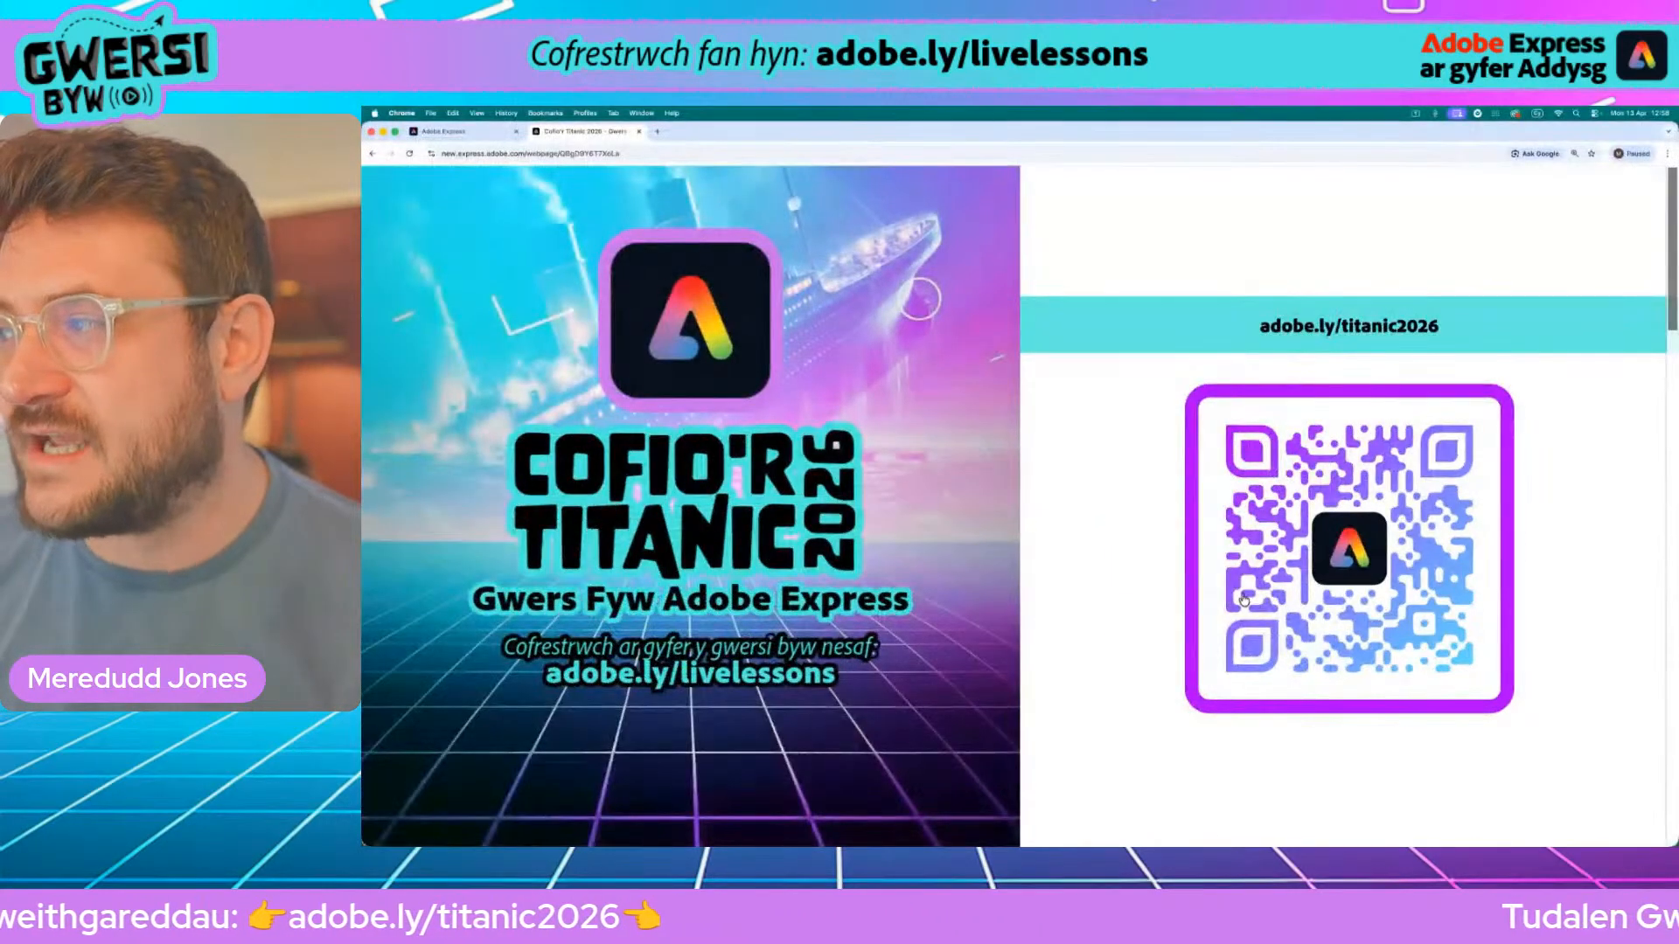
scroll(1109, 617, down, 1)
scroll(1243, 600, down, 5)
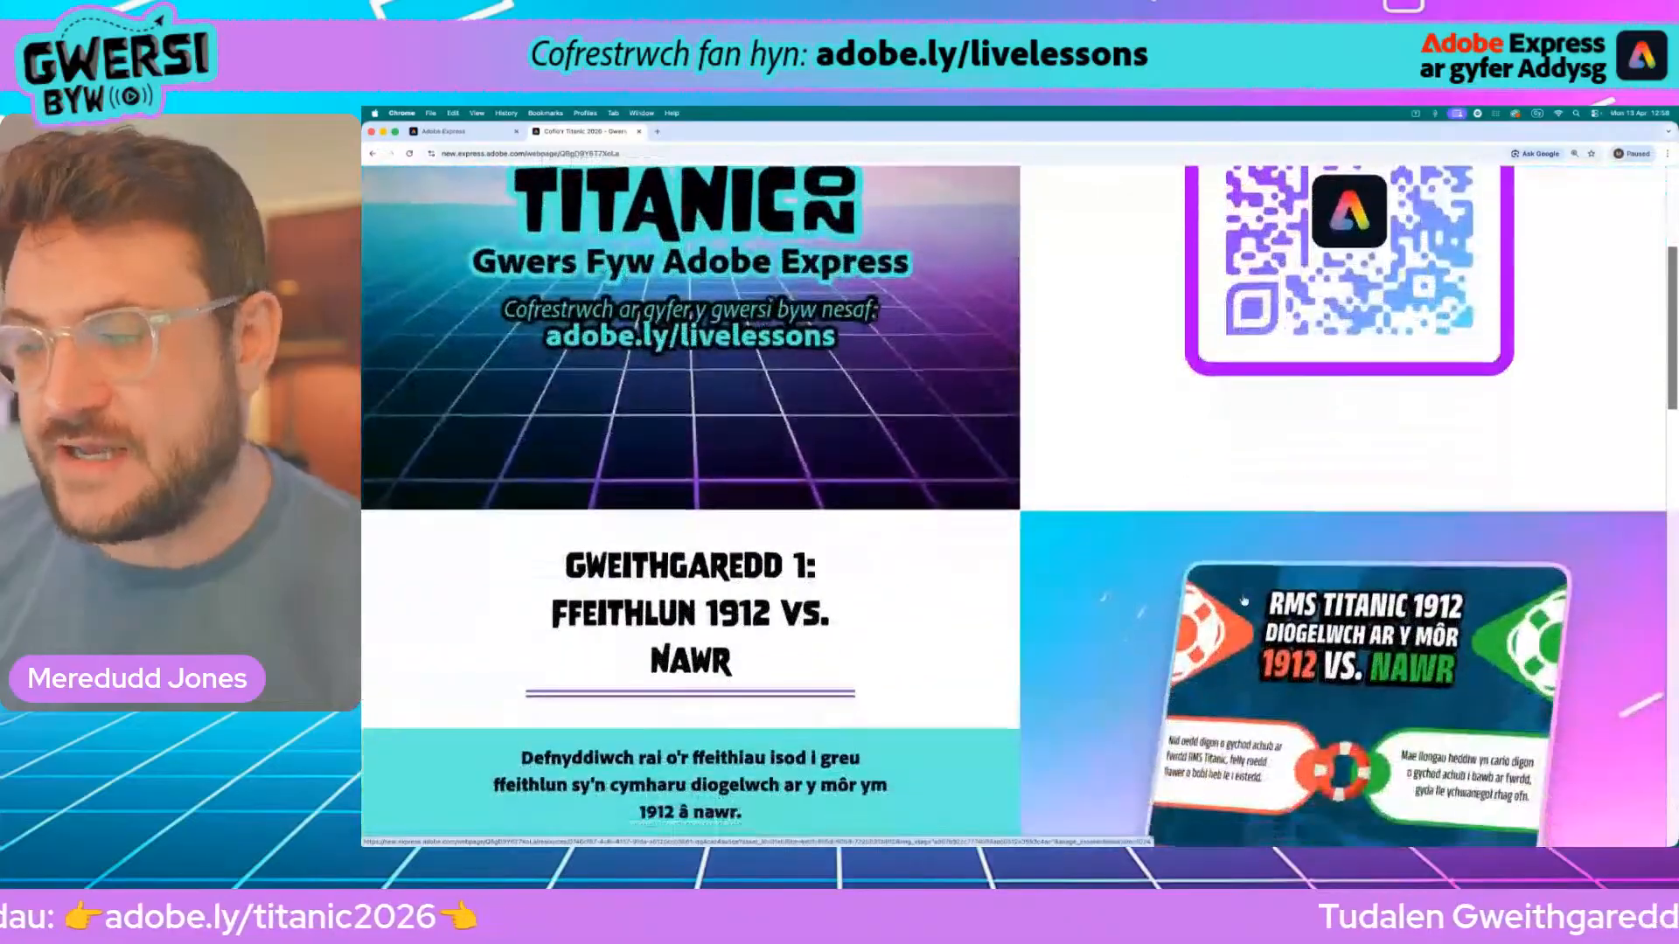
scroll(1243, 600, down, 3)
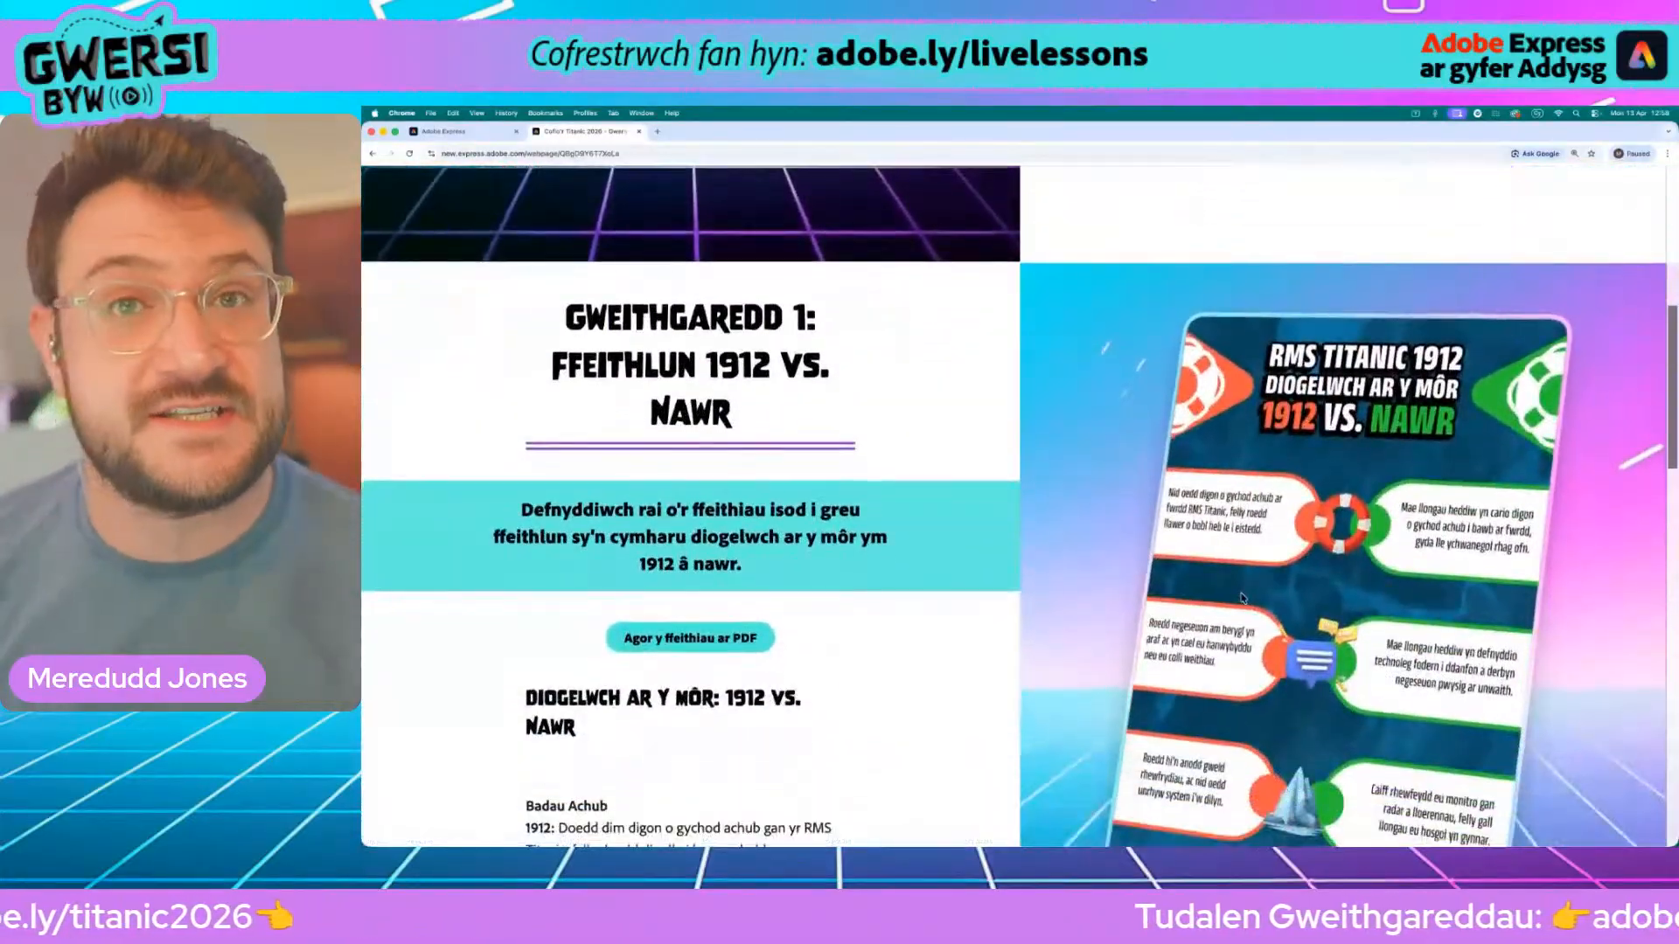
scroll(1243, 598, down, 1)
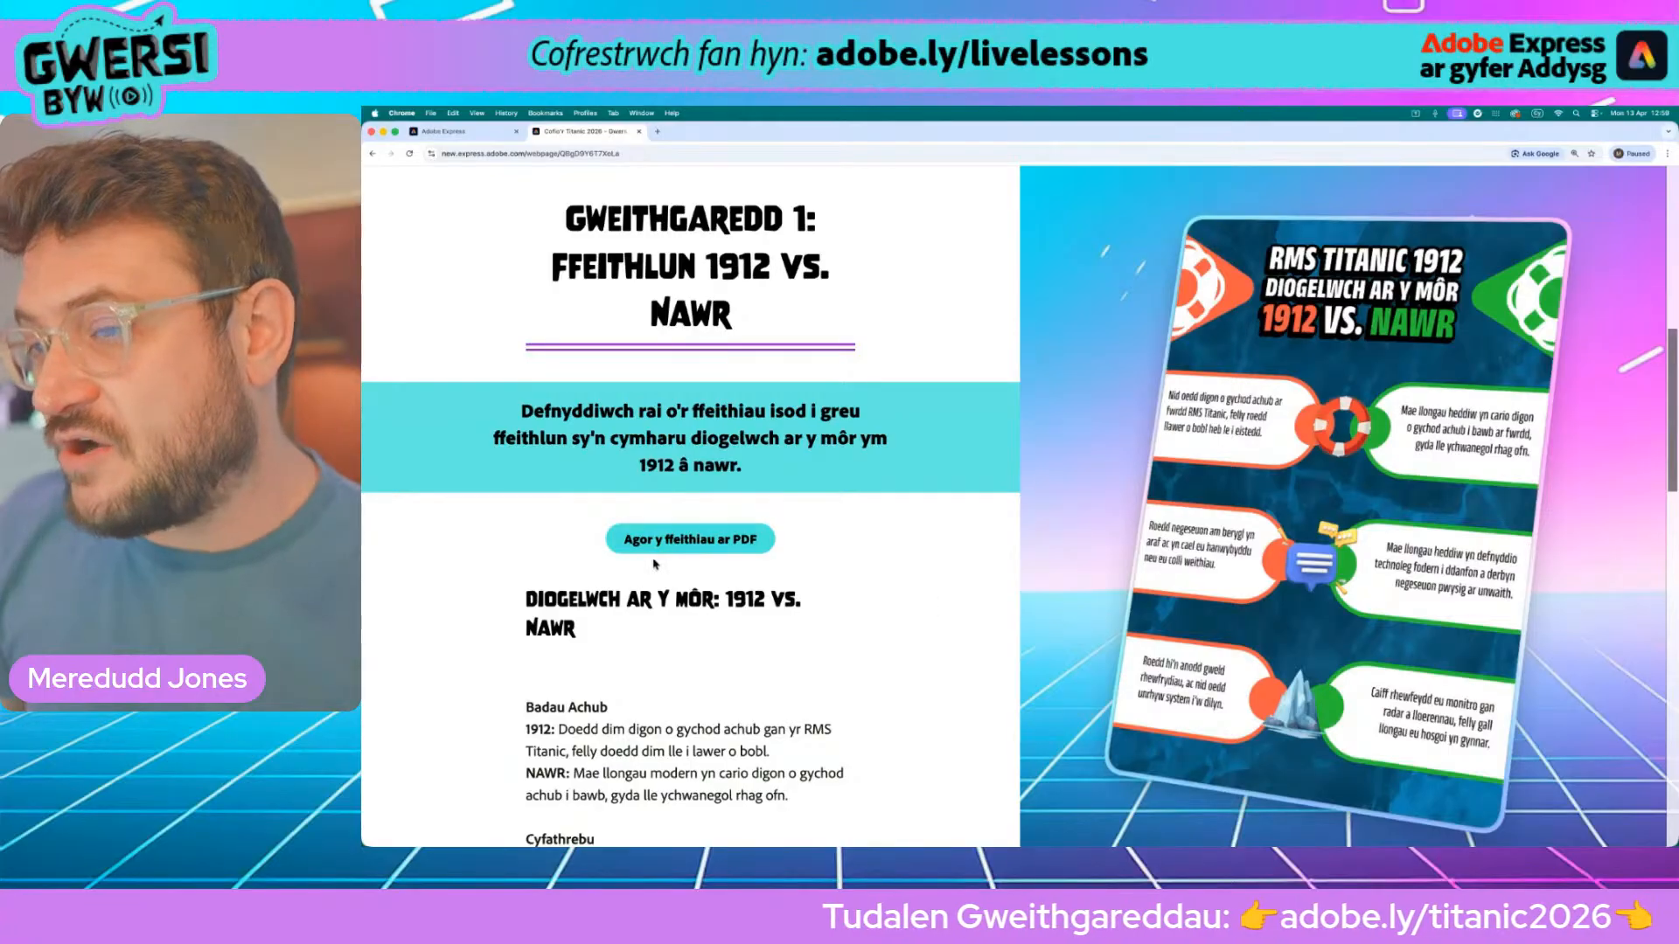
scroll(660, 562, down, 3)
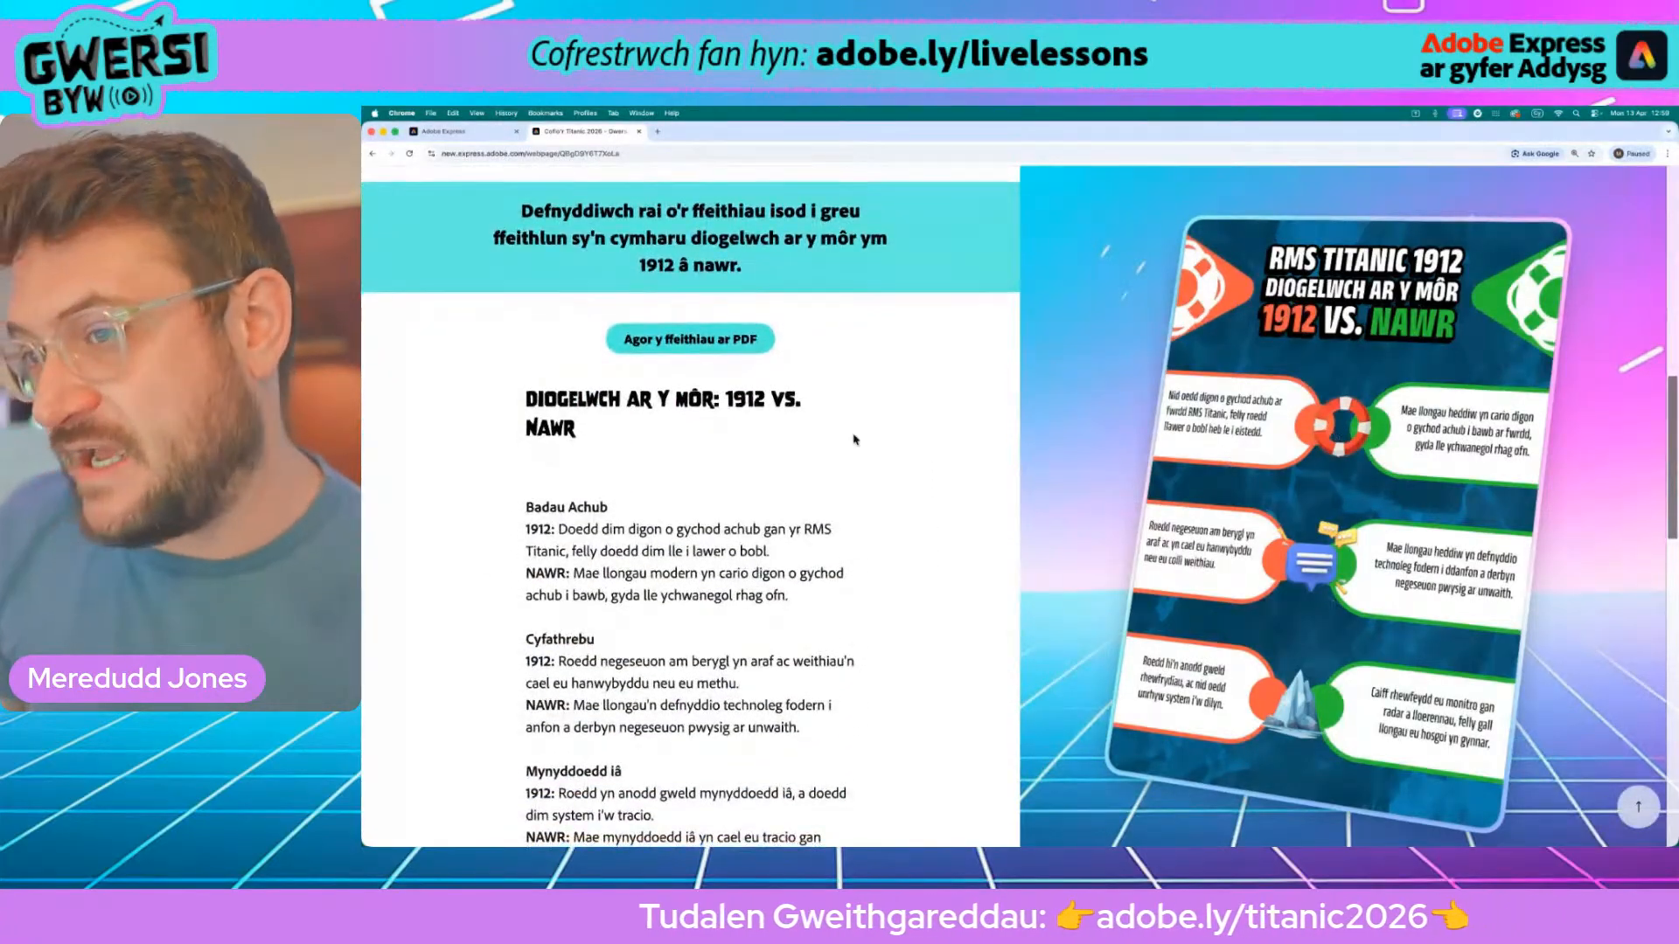
scroll(415, 497, down, 3)
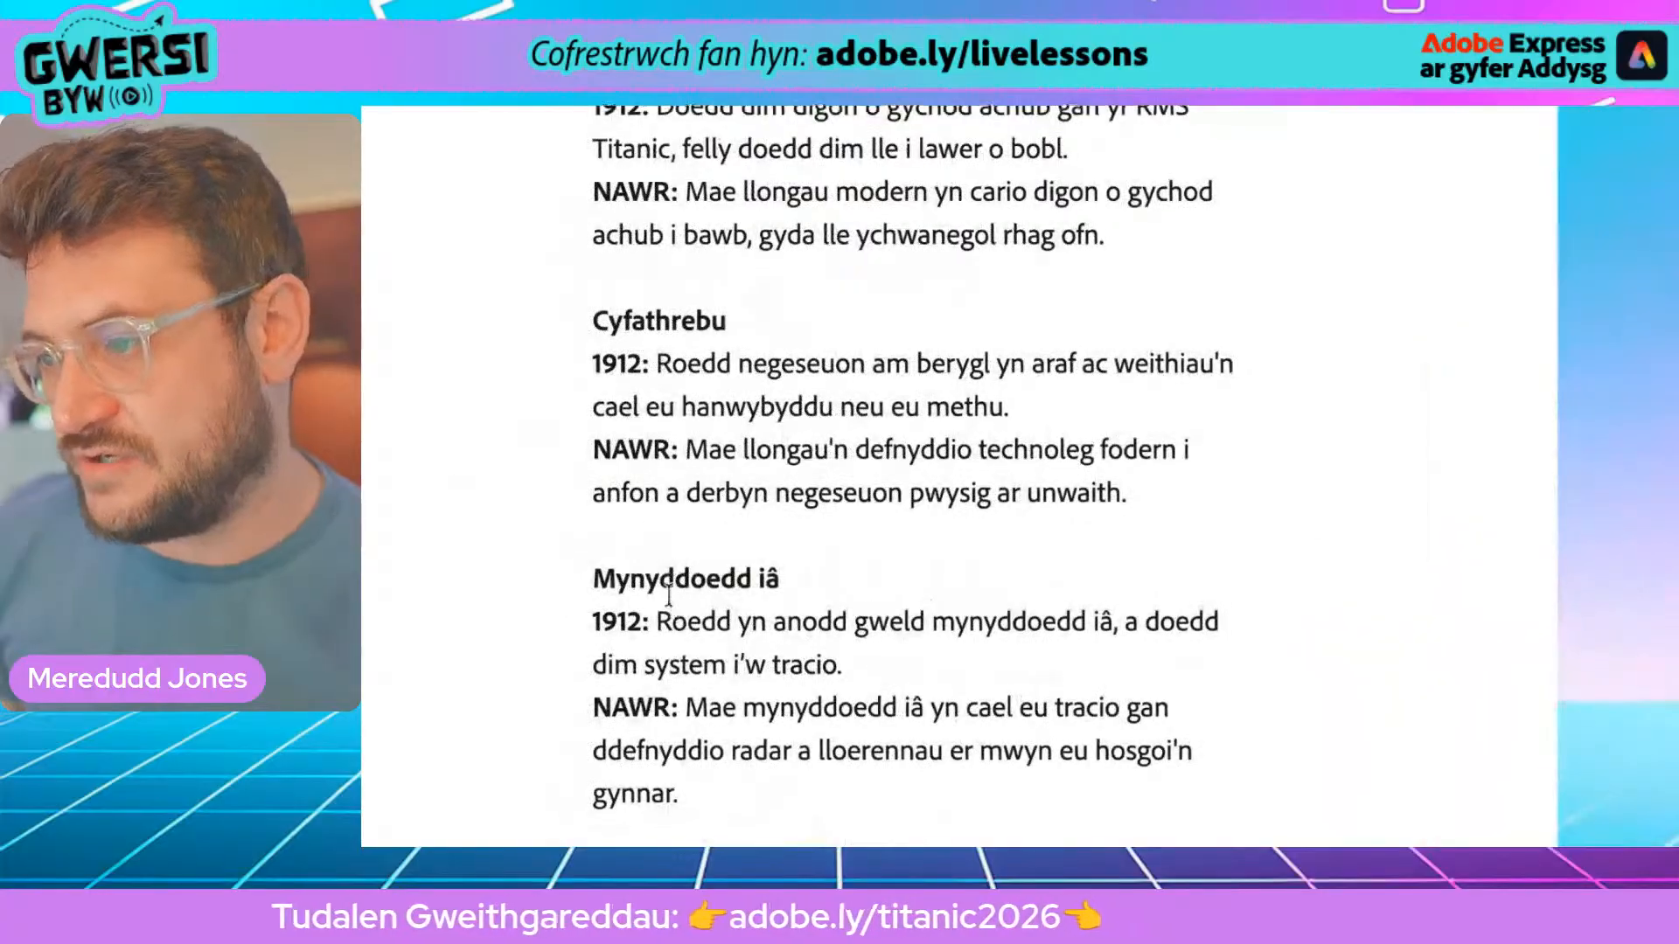
scroll(667, 594, down, 6)
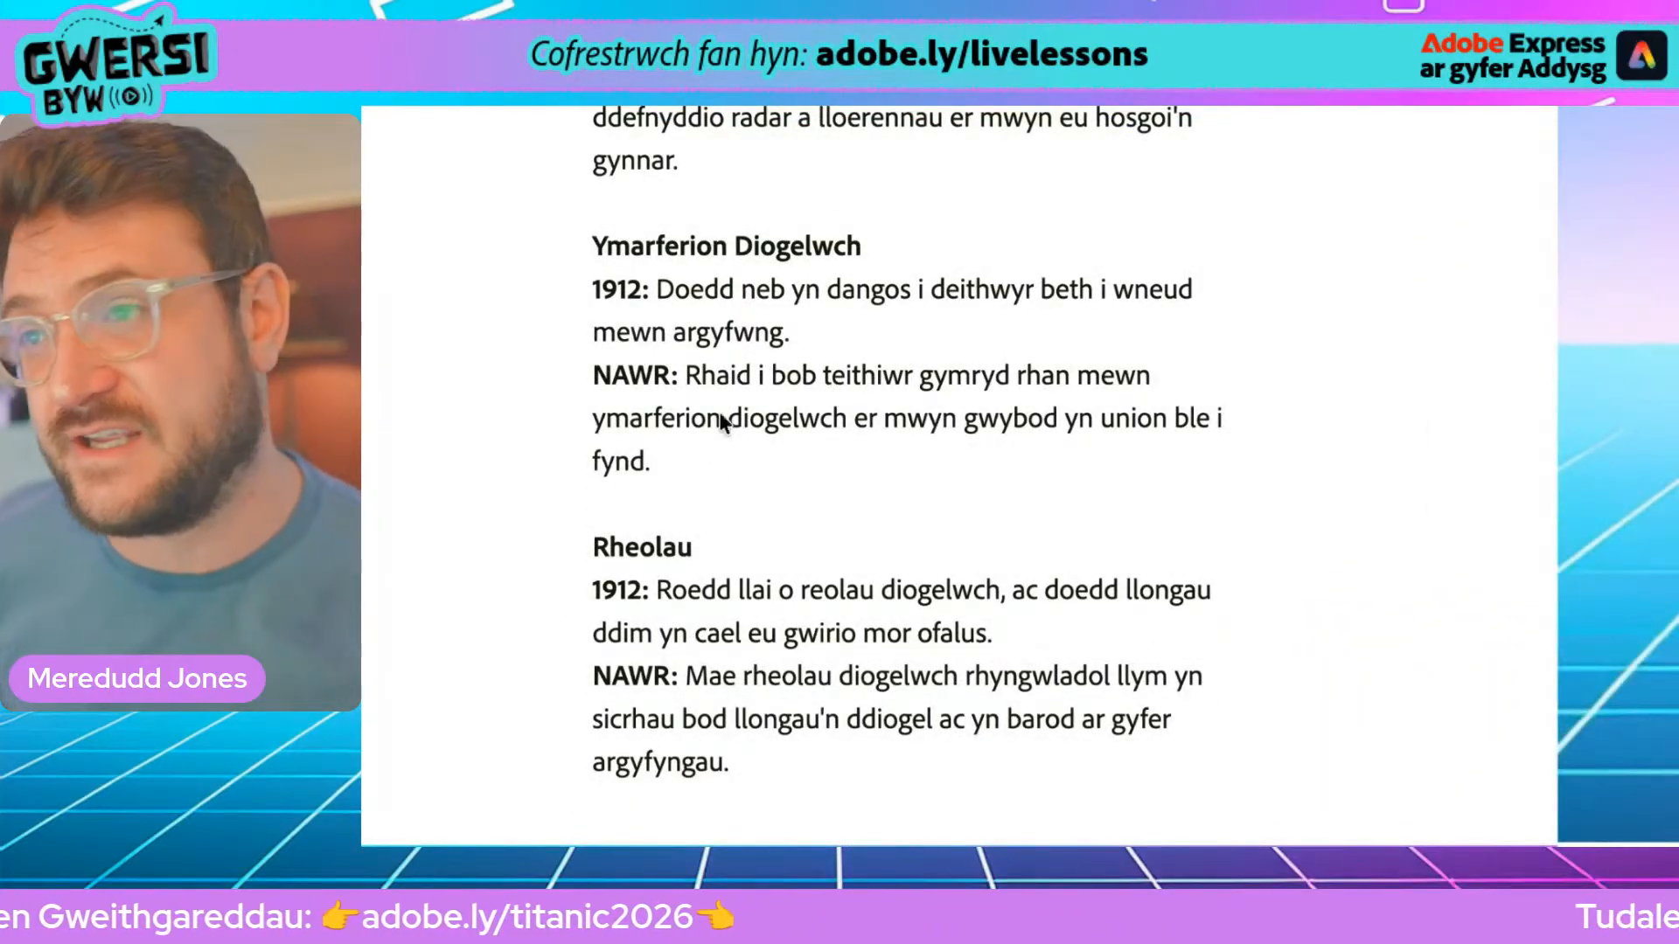
scroll(691, 233, up, 4)
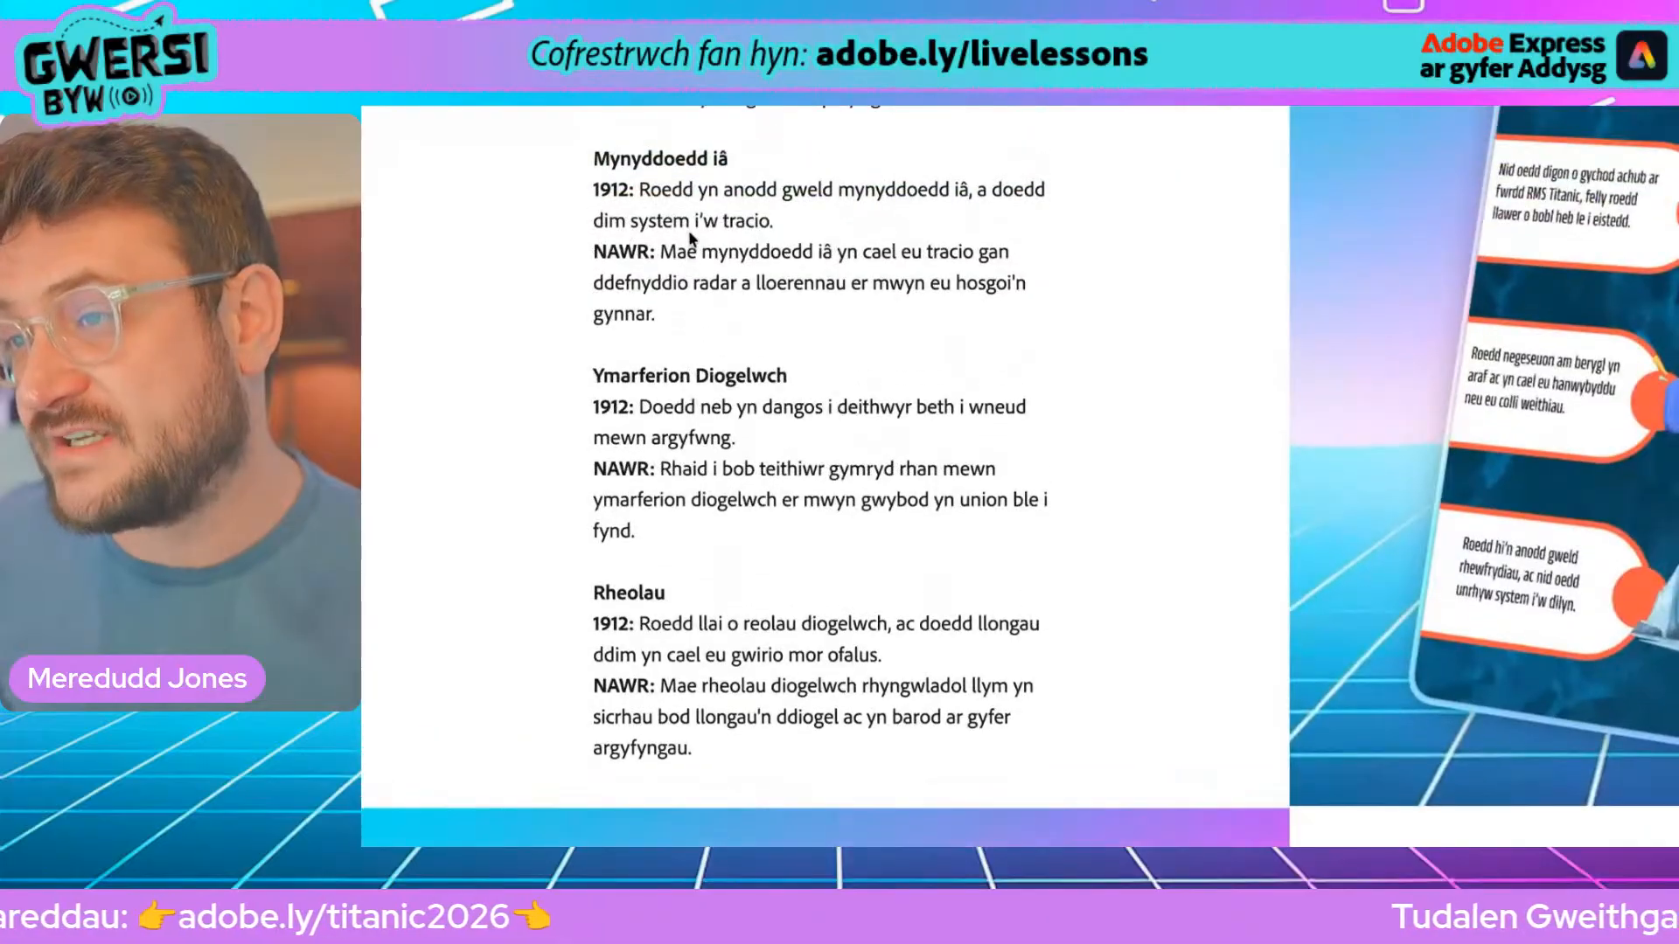
scroll(689, 232, up, 5)
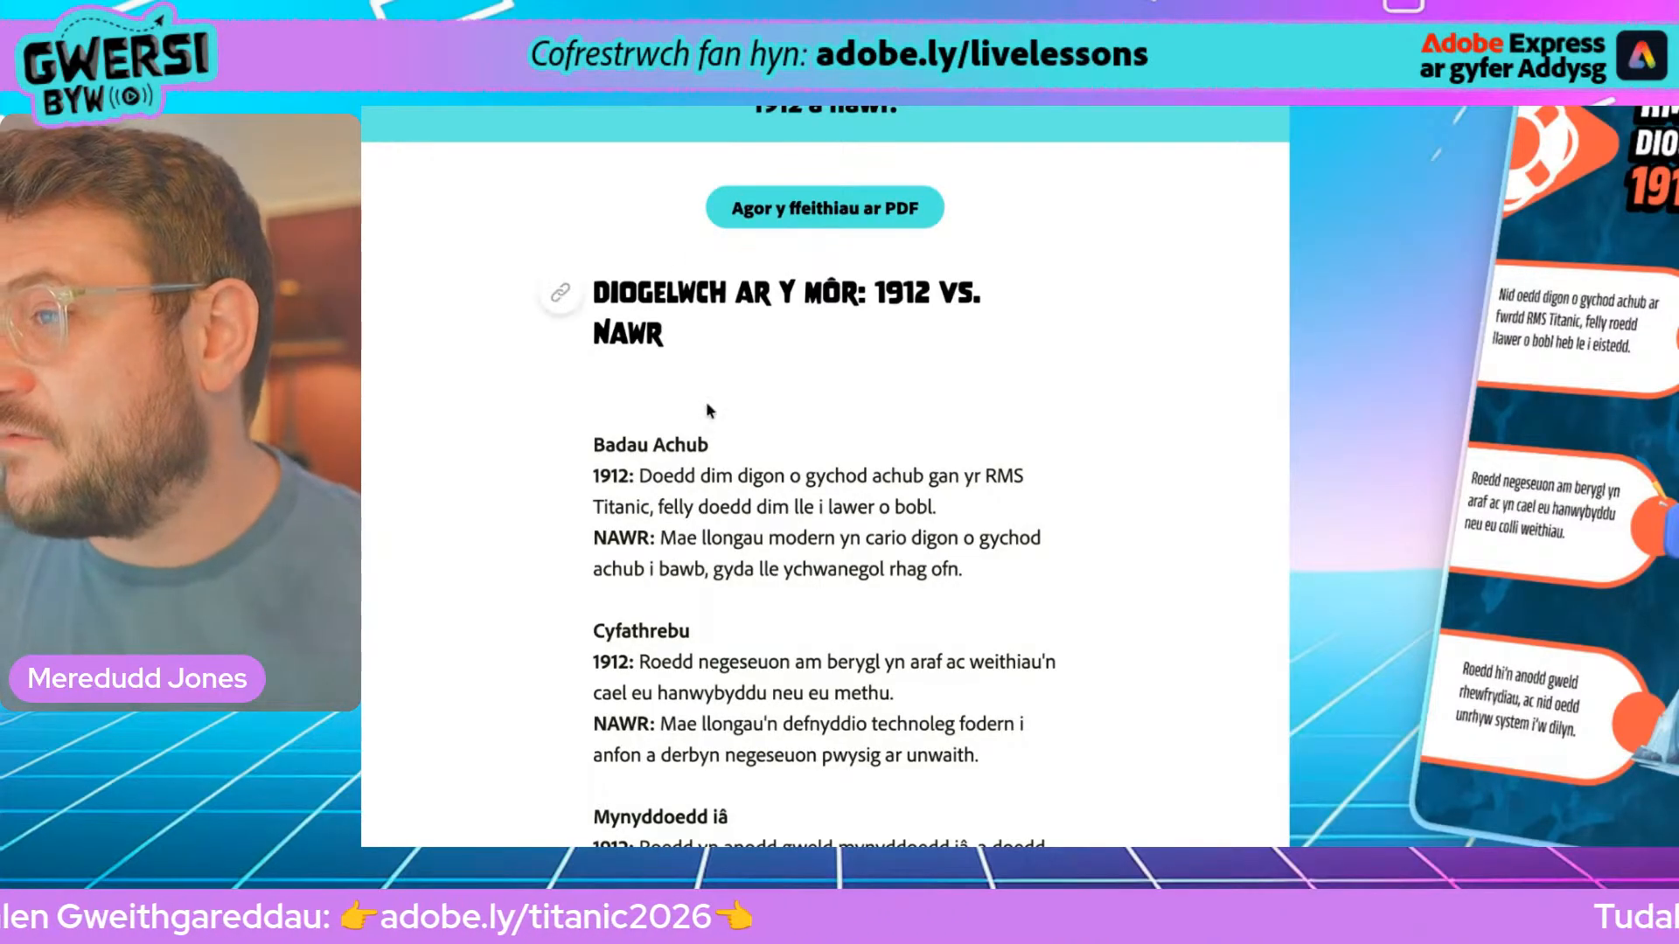
Highlight the heading "Diogelwch ar y Môr: 1912 vs. Nawr" and the Badau Achub facts beneath it
triple_click(649, 288)
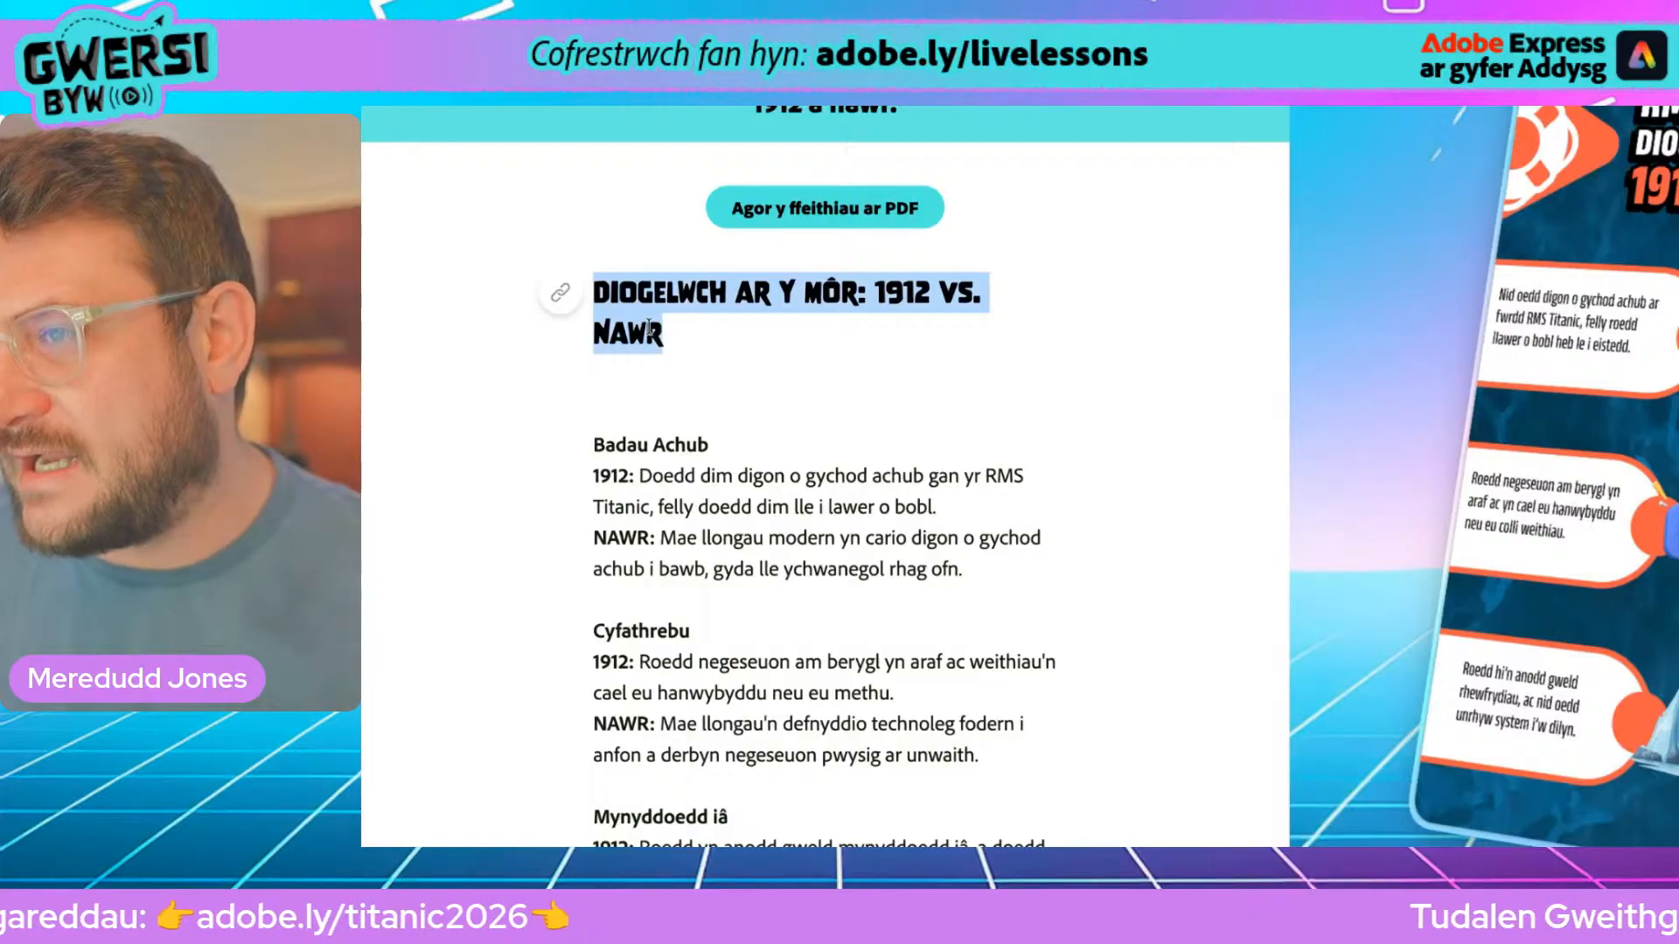
click(584, 260)
drag(568, 263, 661, 333)
click(610, 292)
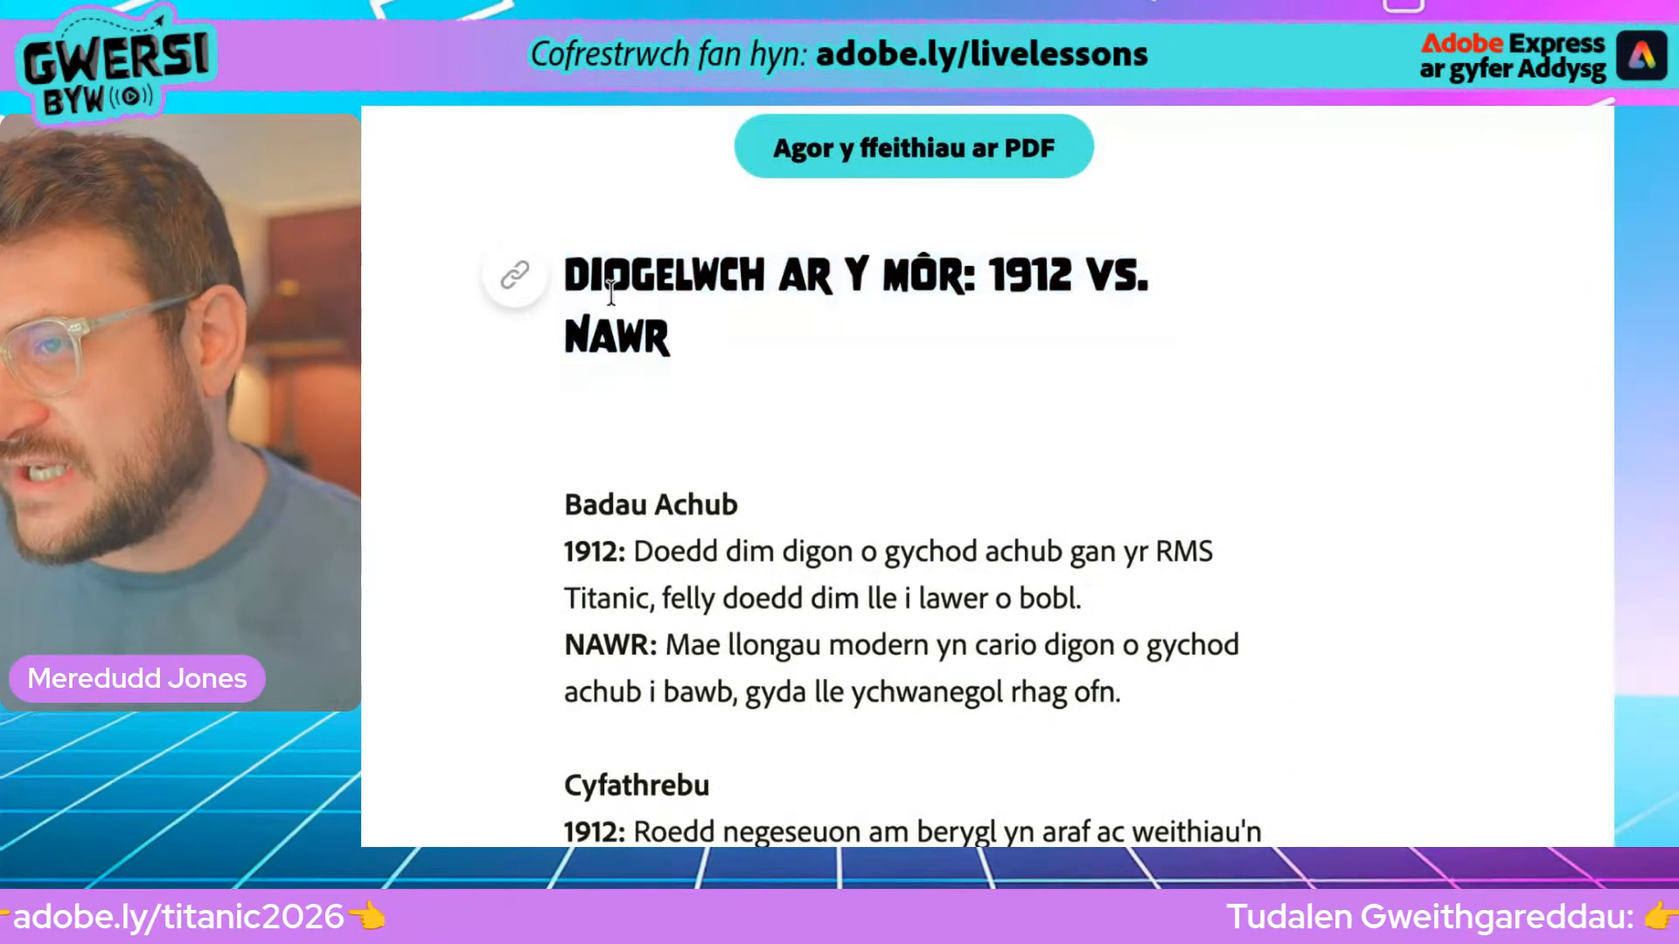
drag(555, 252, 691, 319)
click(643, 507)
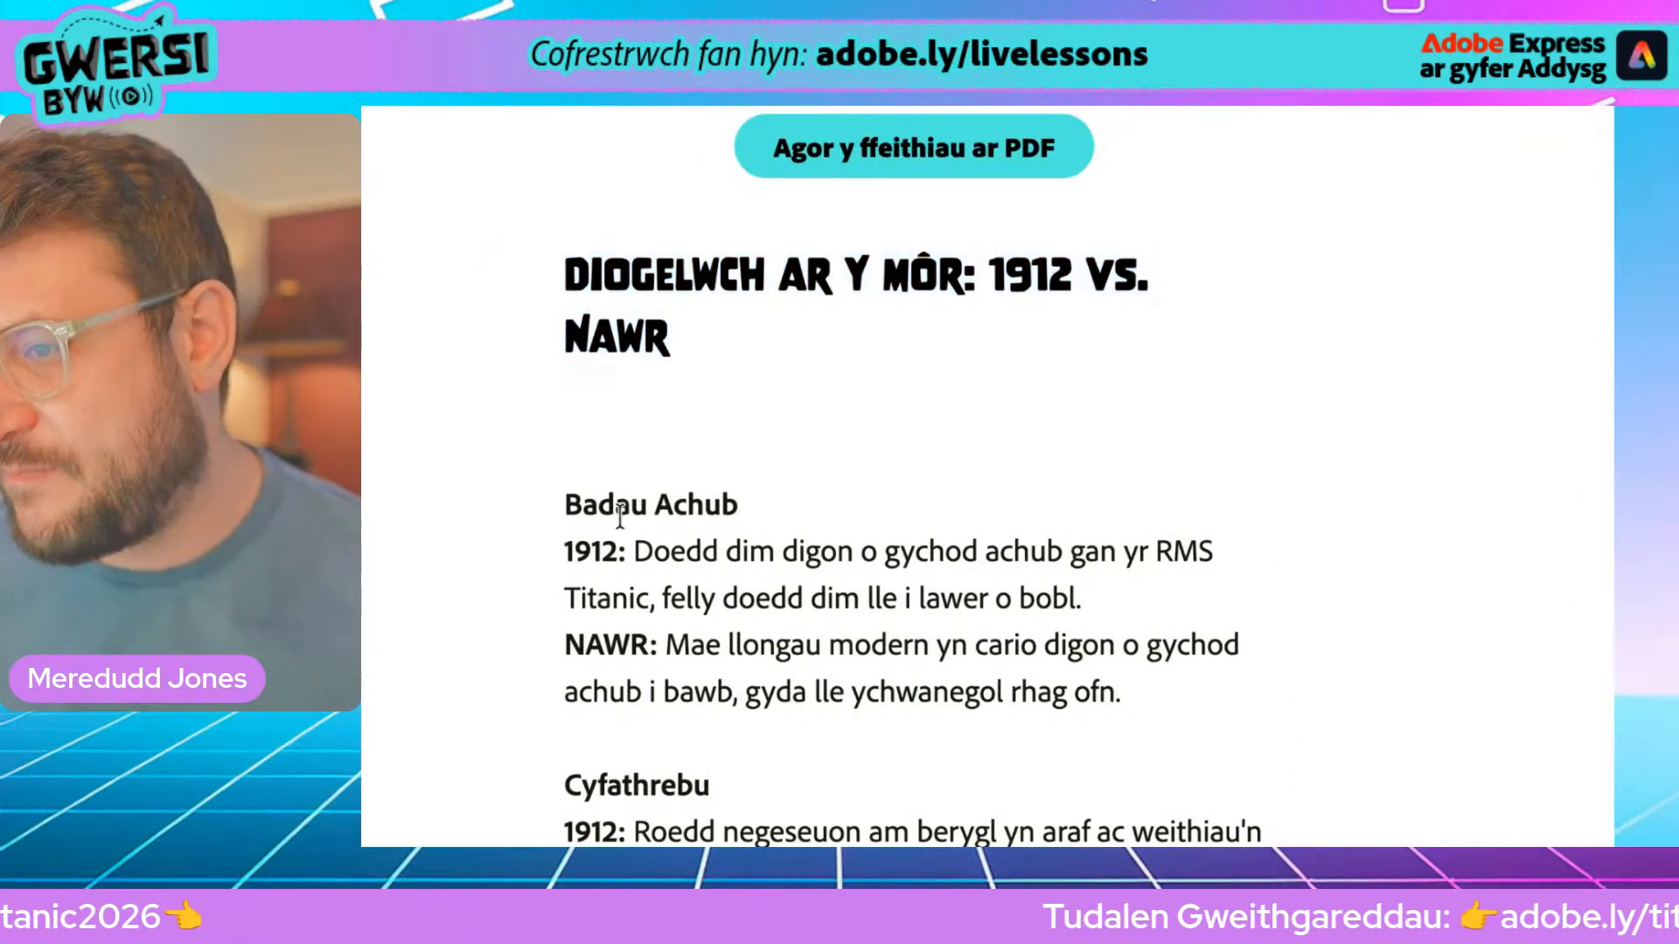
drag(562, 515, 1173, 686)
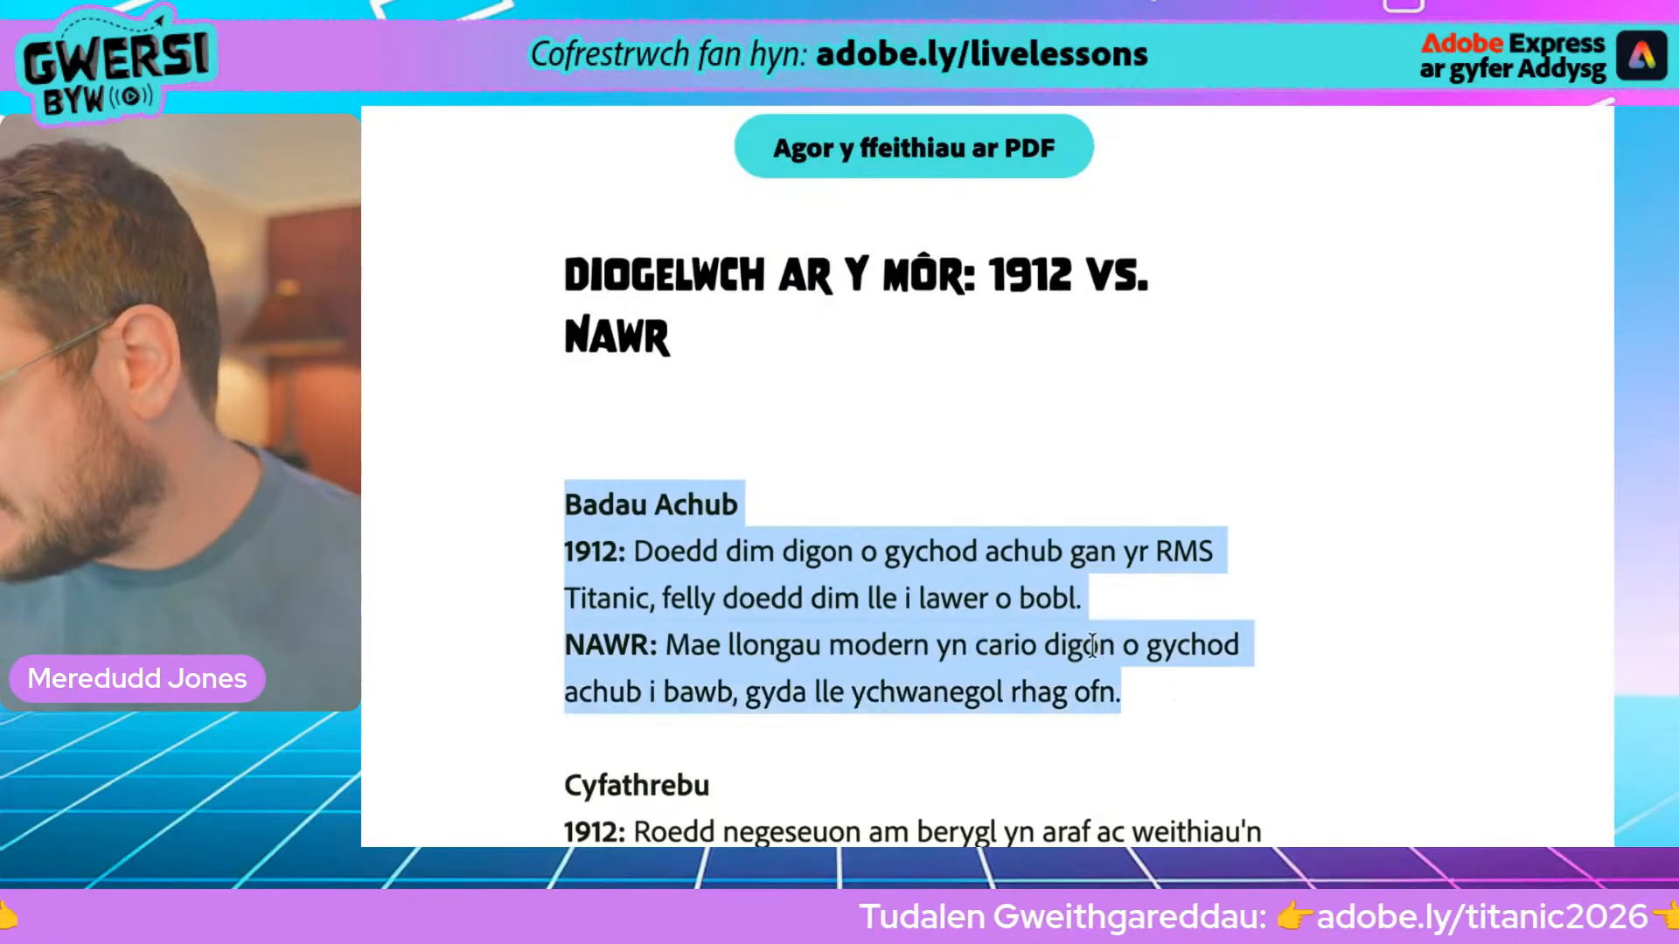
click(570, 509)
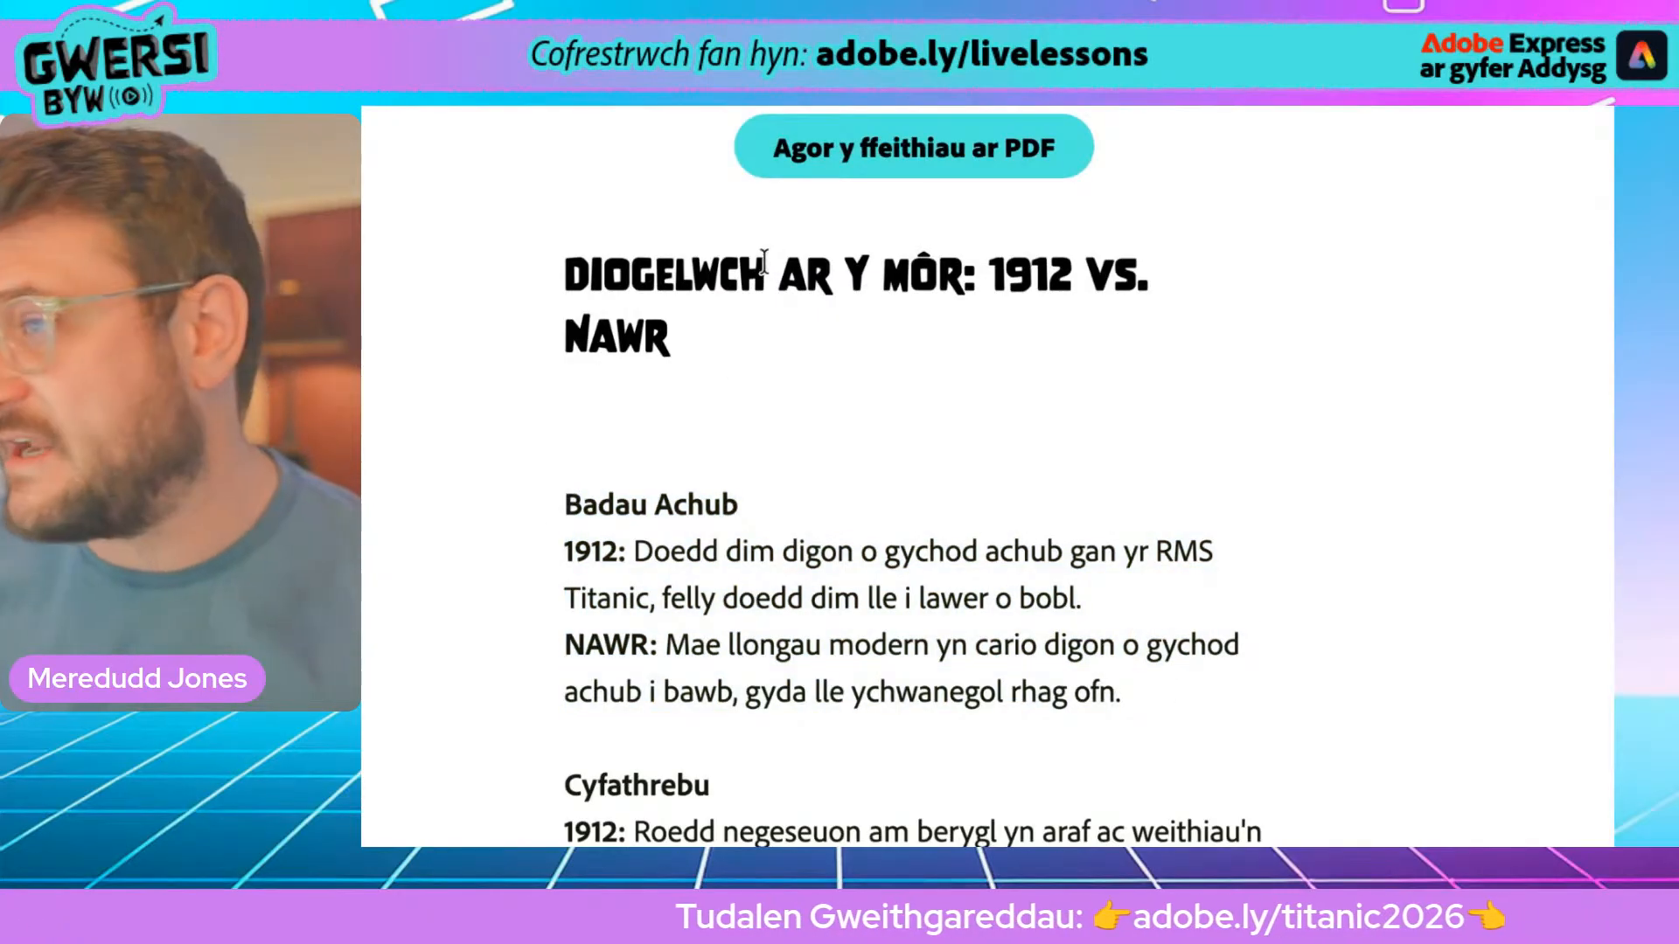
Open the facts as a PDF and select the 1912 sentence under Badau Achub
scroll(816, 120, up, 2)
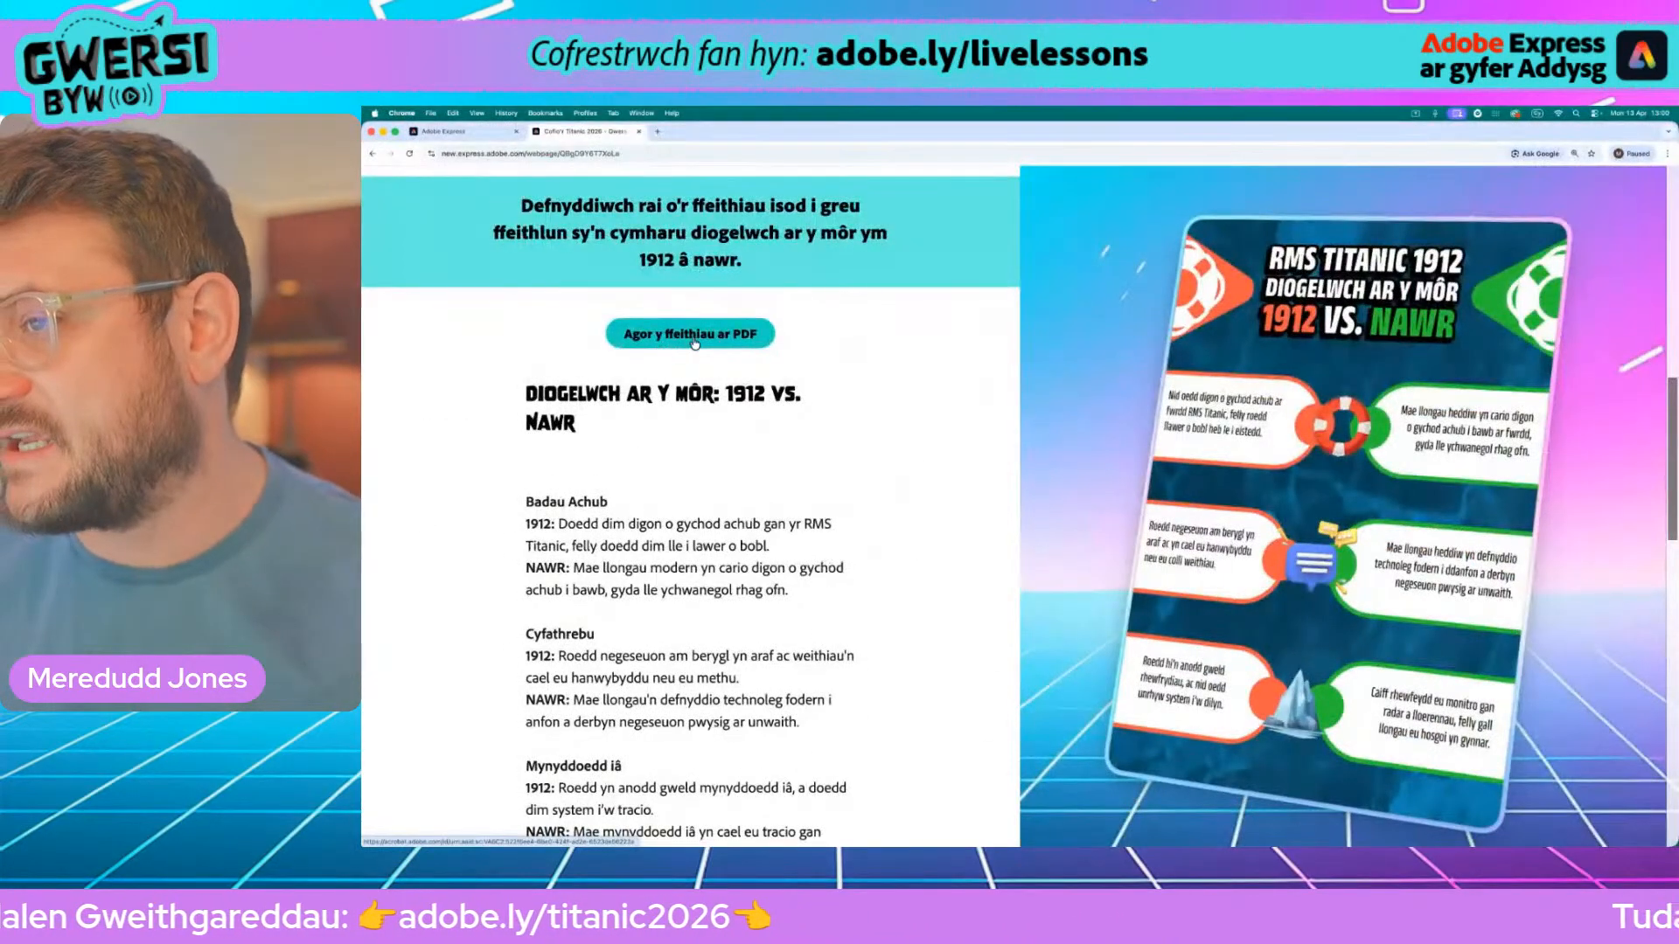
click(695, 339)
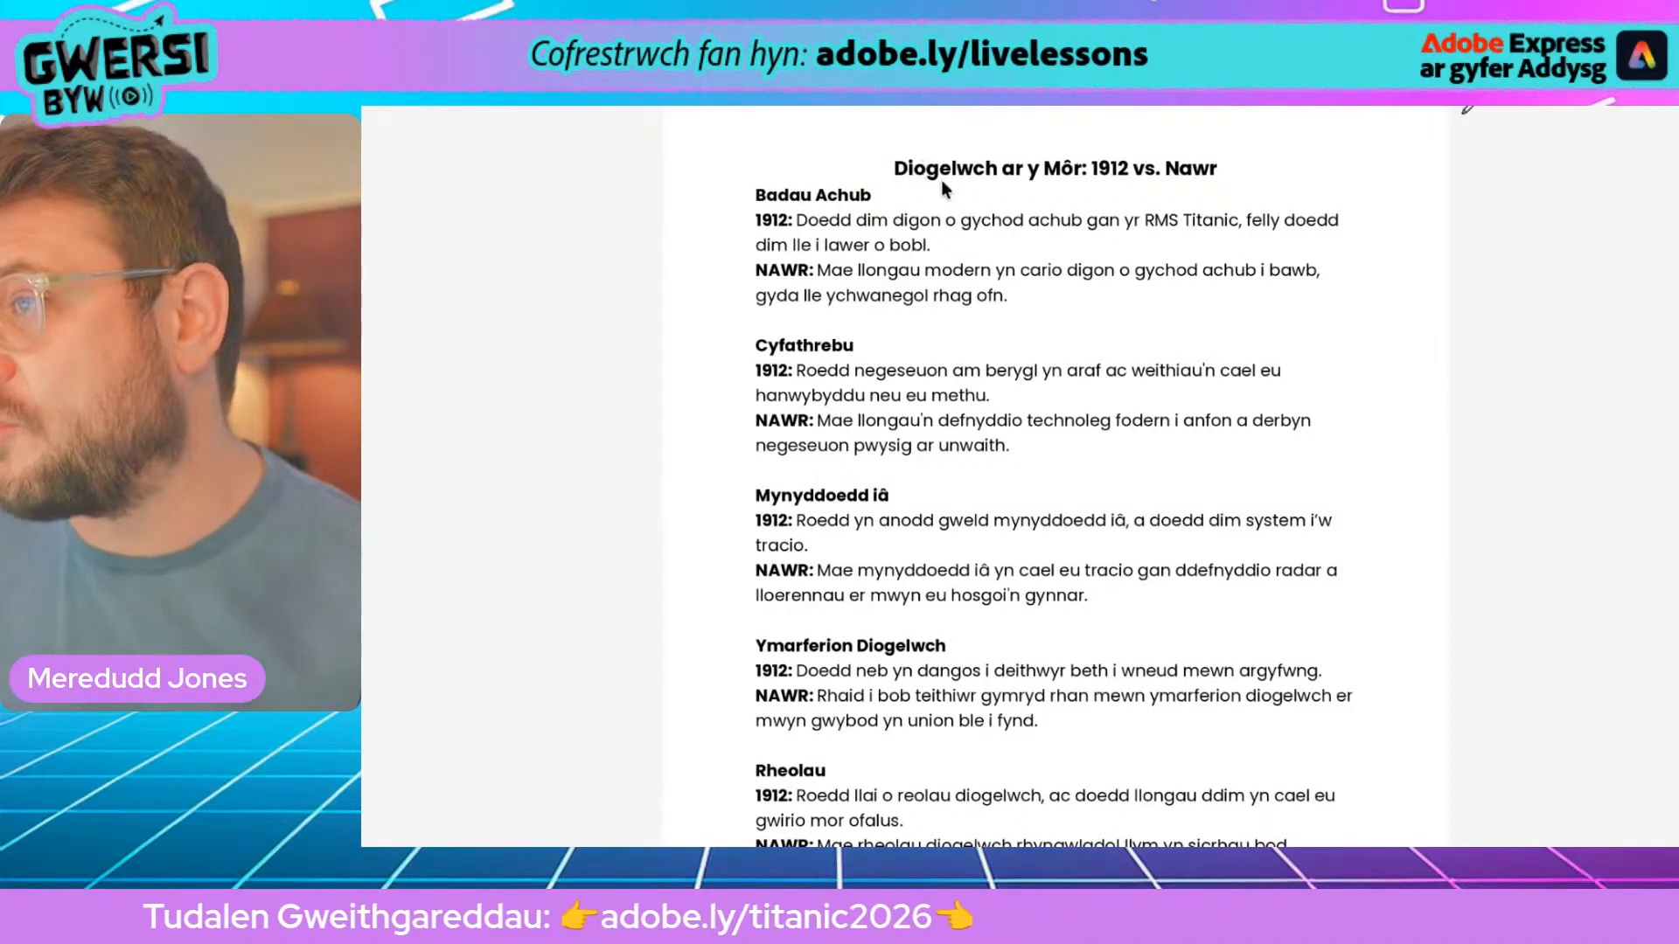
scroll(916, 197, up, 3)
drag(705, 238, 938, 267)
scroll(1131, 114, up, 1)
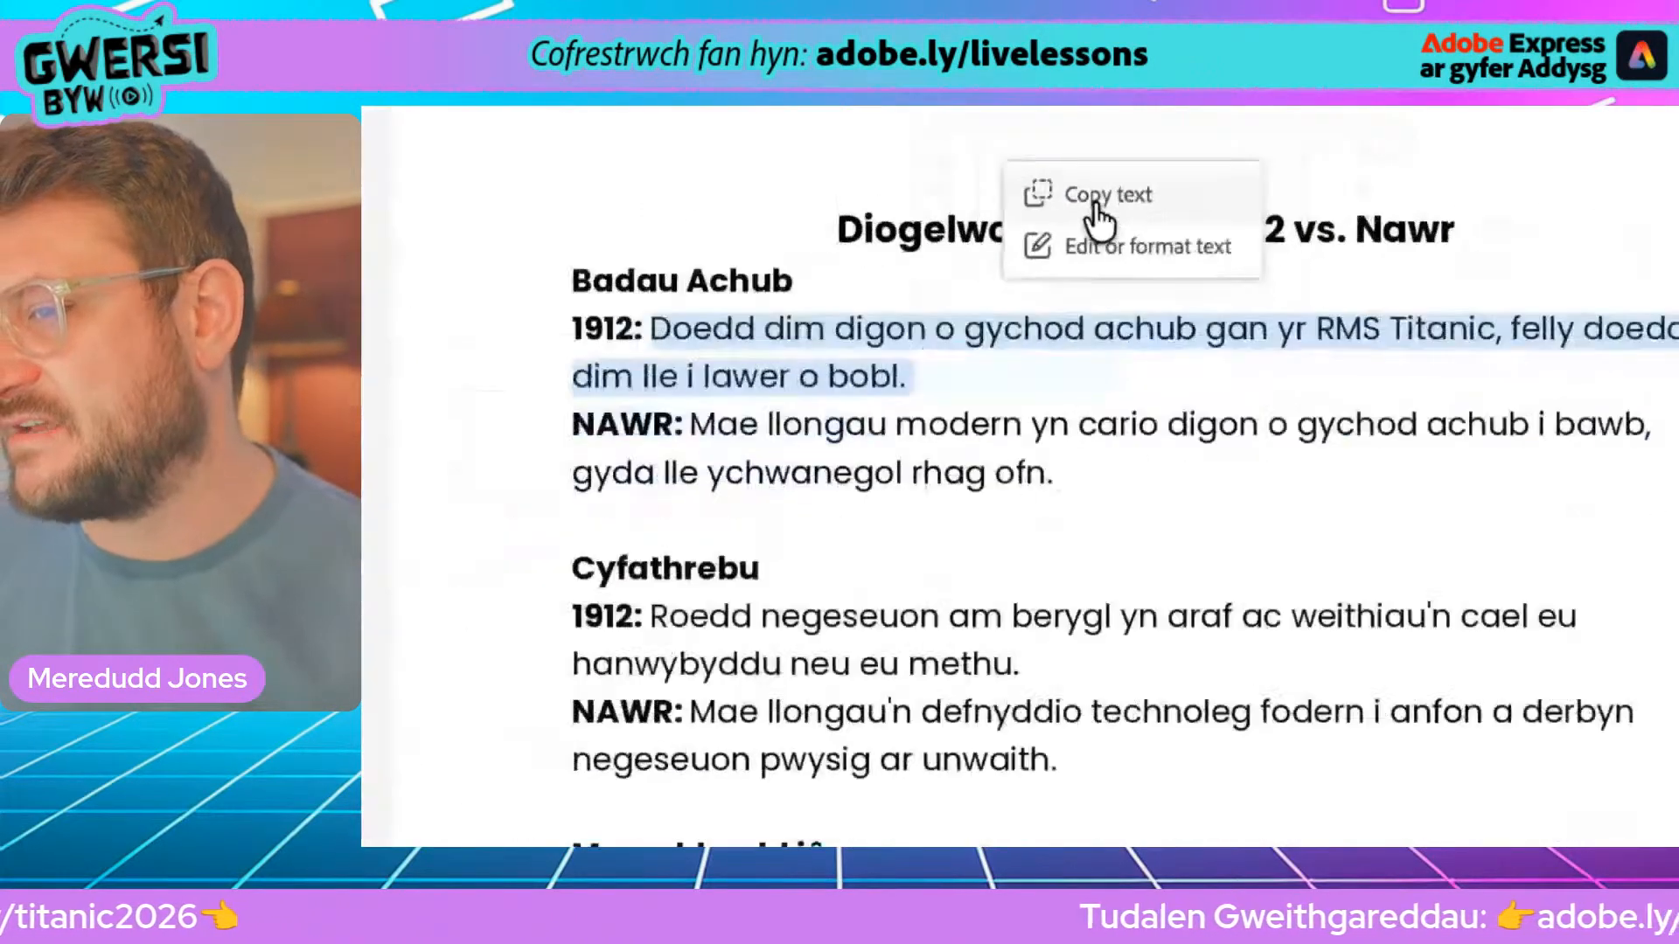
click(1012, 318)
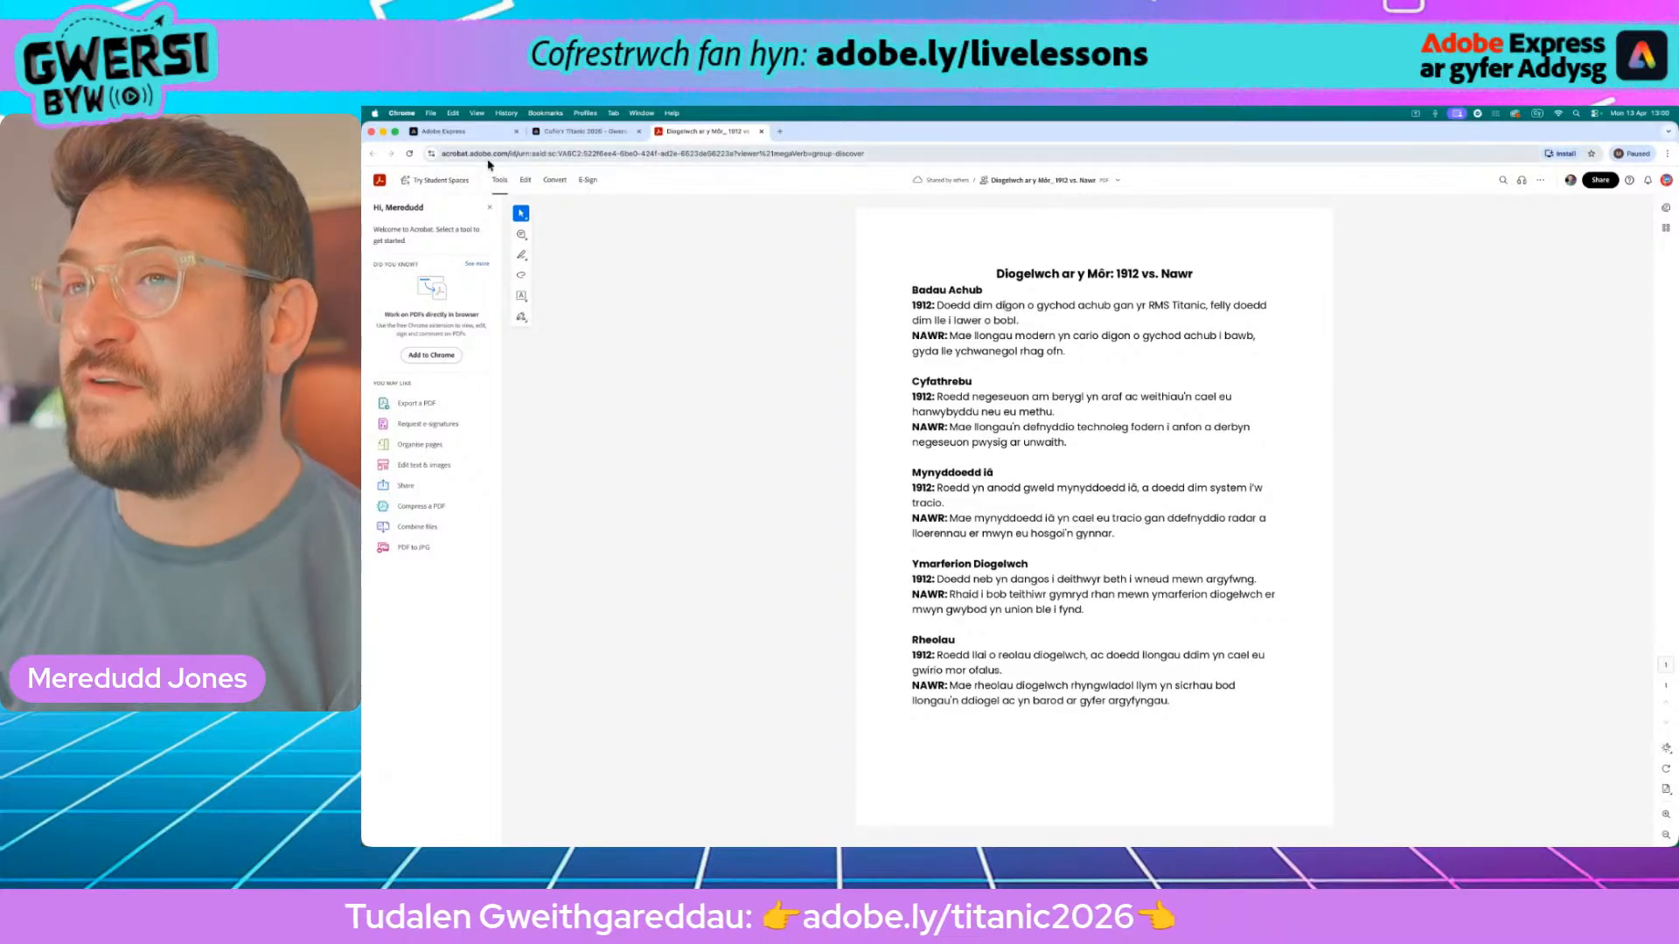
Switch to the Adobe Express home page and set the preferred language to Cymraeg (Y Deyrnas Unedig) in the settings
click(431, 112)
click(618, 222)
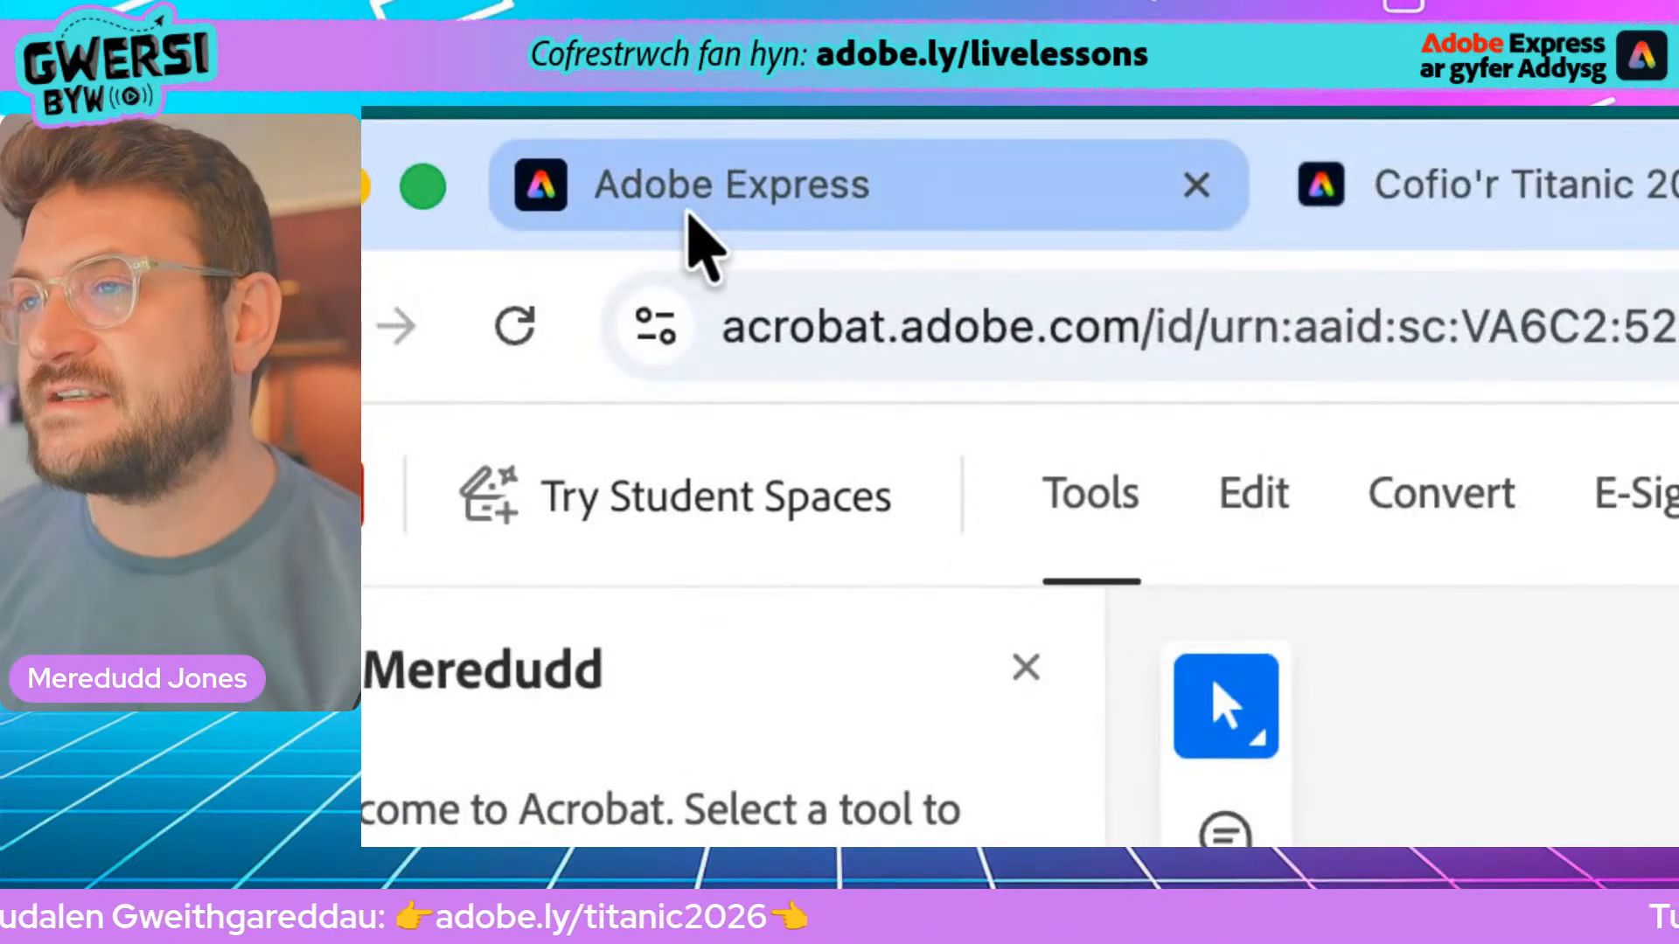
click(708, 223)
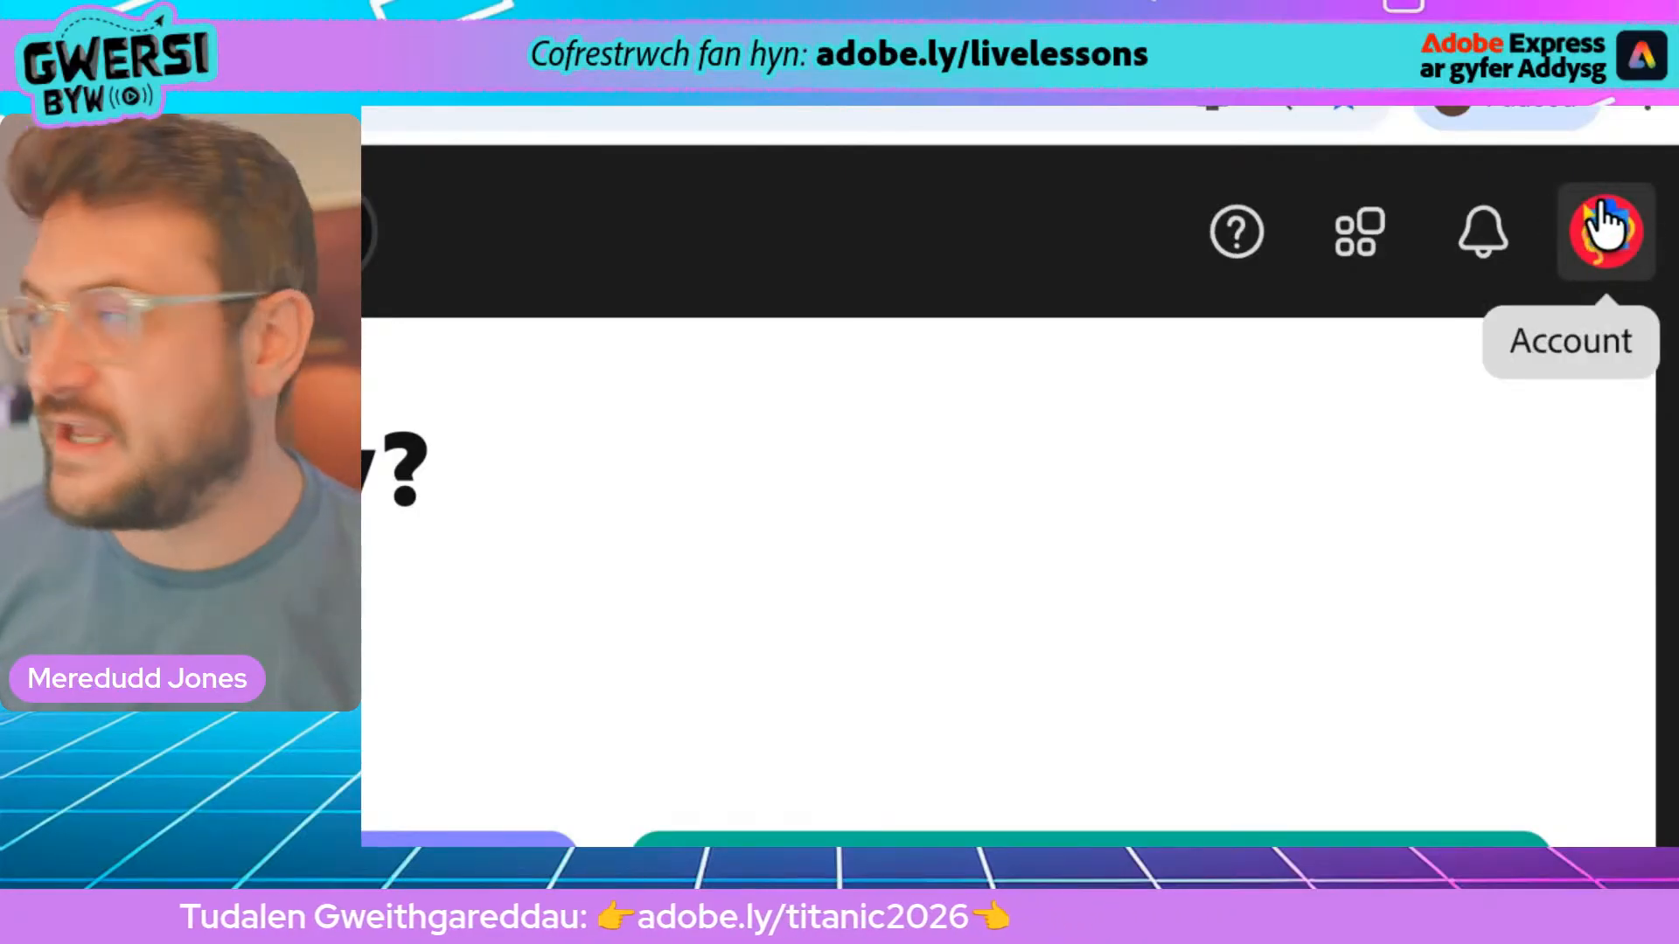
click(1587, 245)
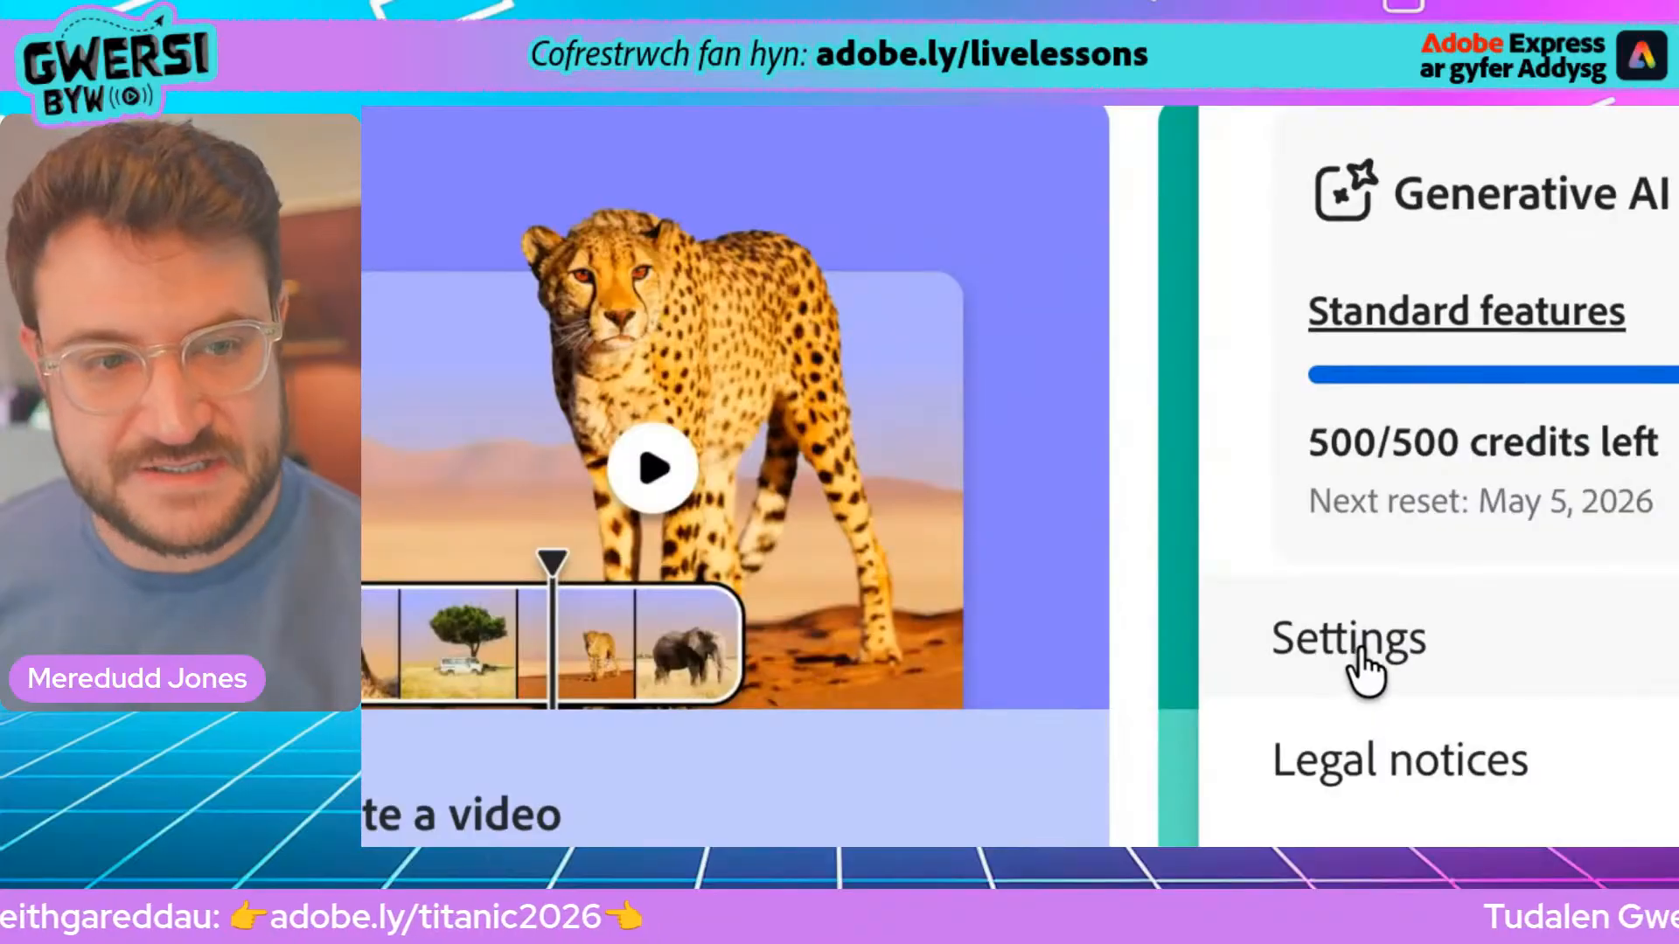
click(1367, 669)
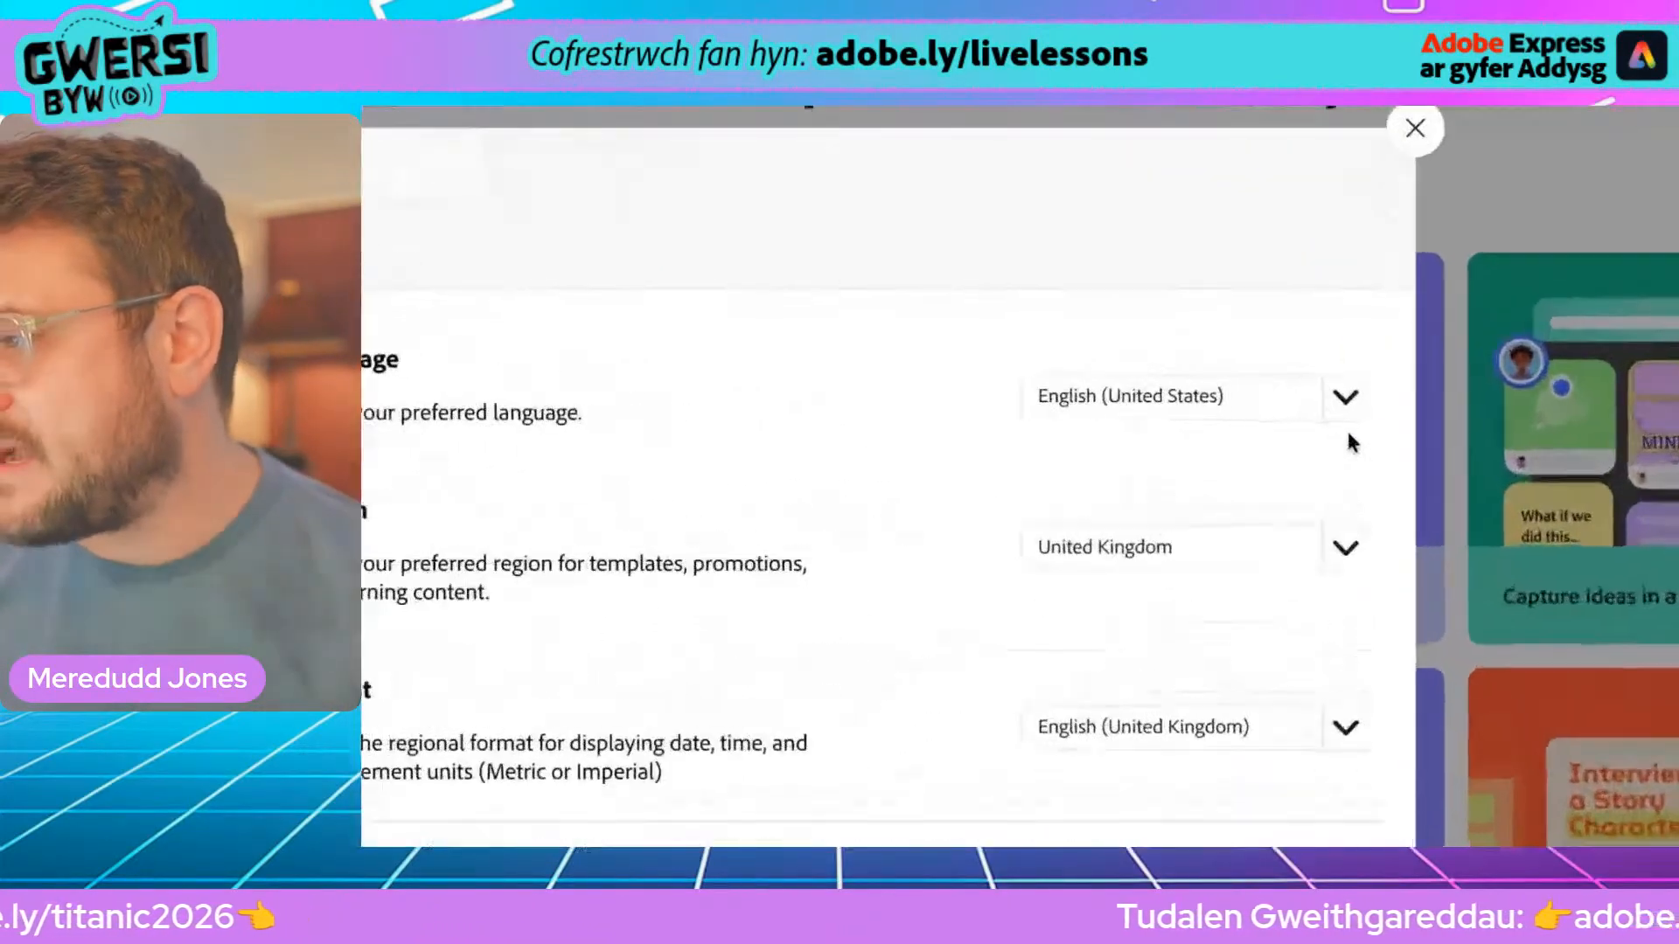
click(1344, 400)
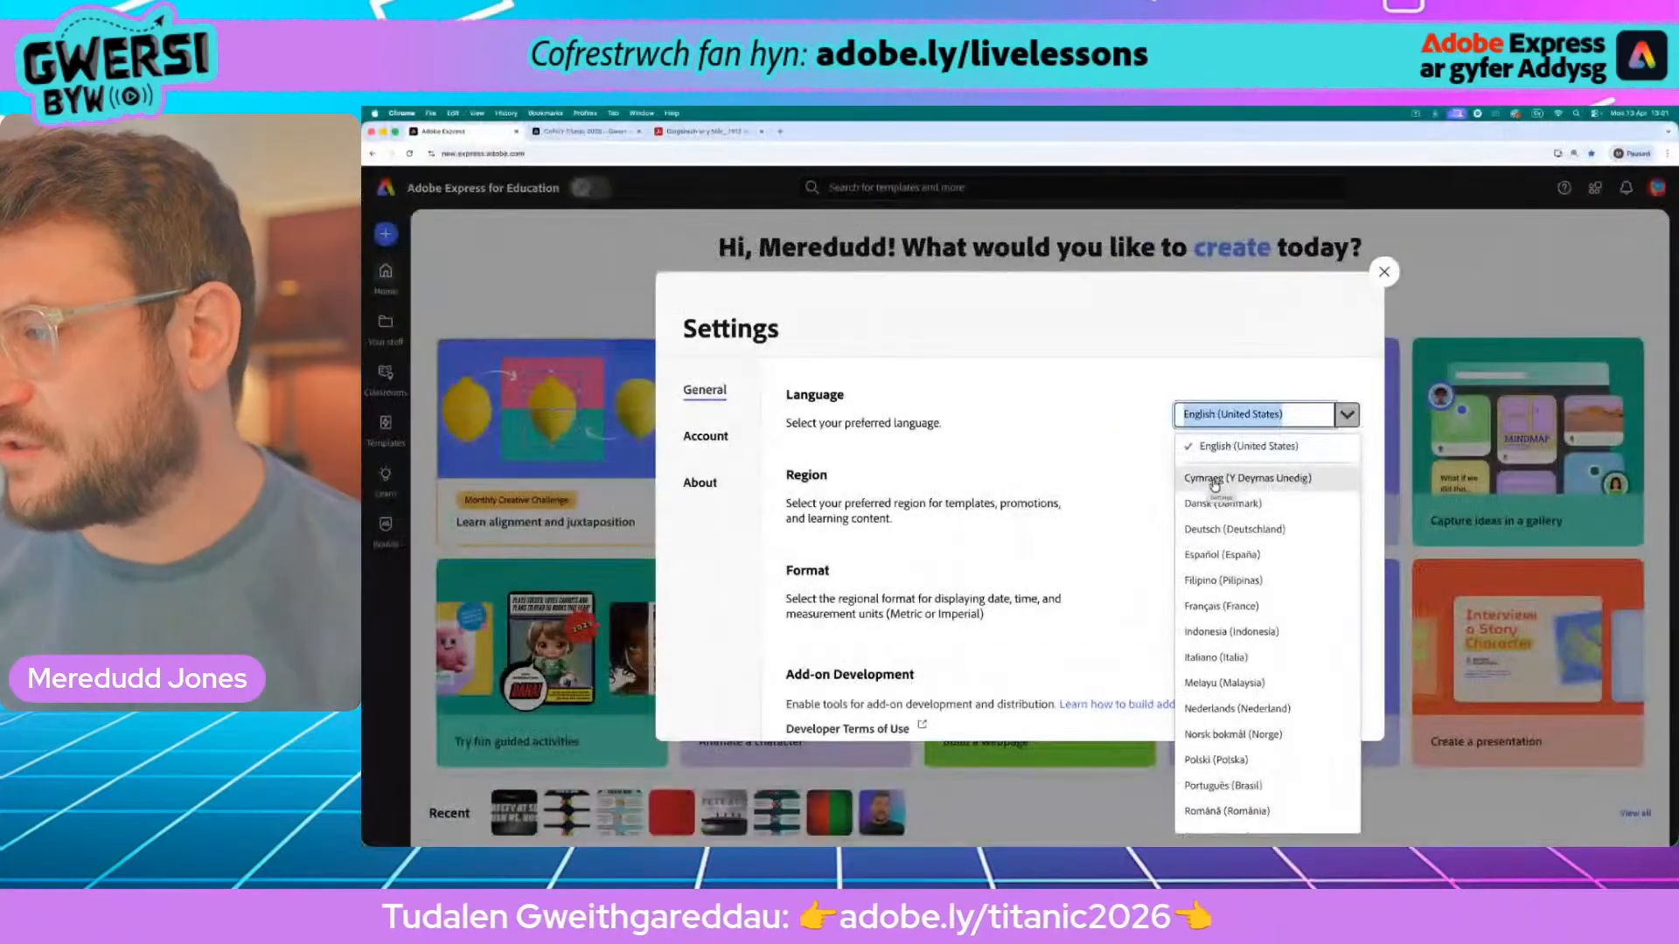
click(1206, 480)
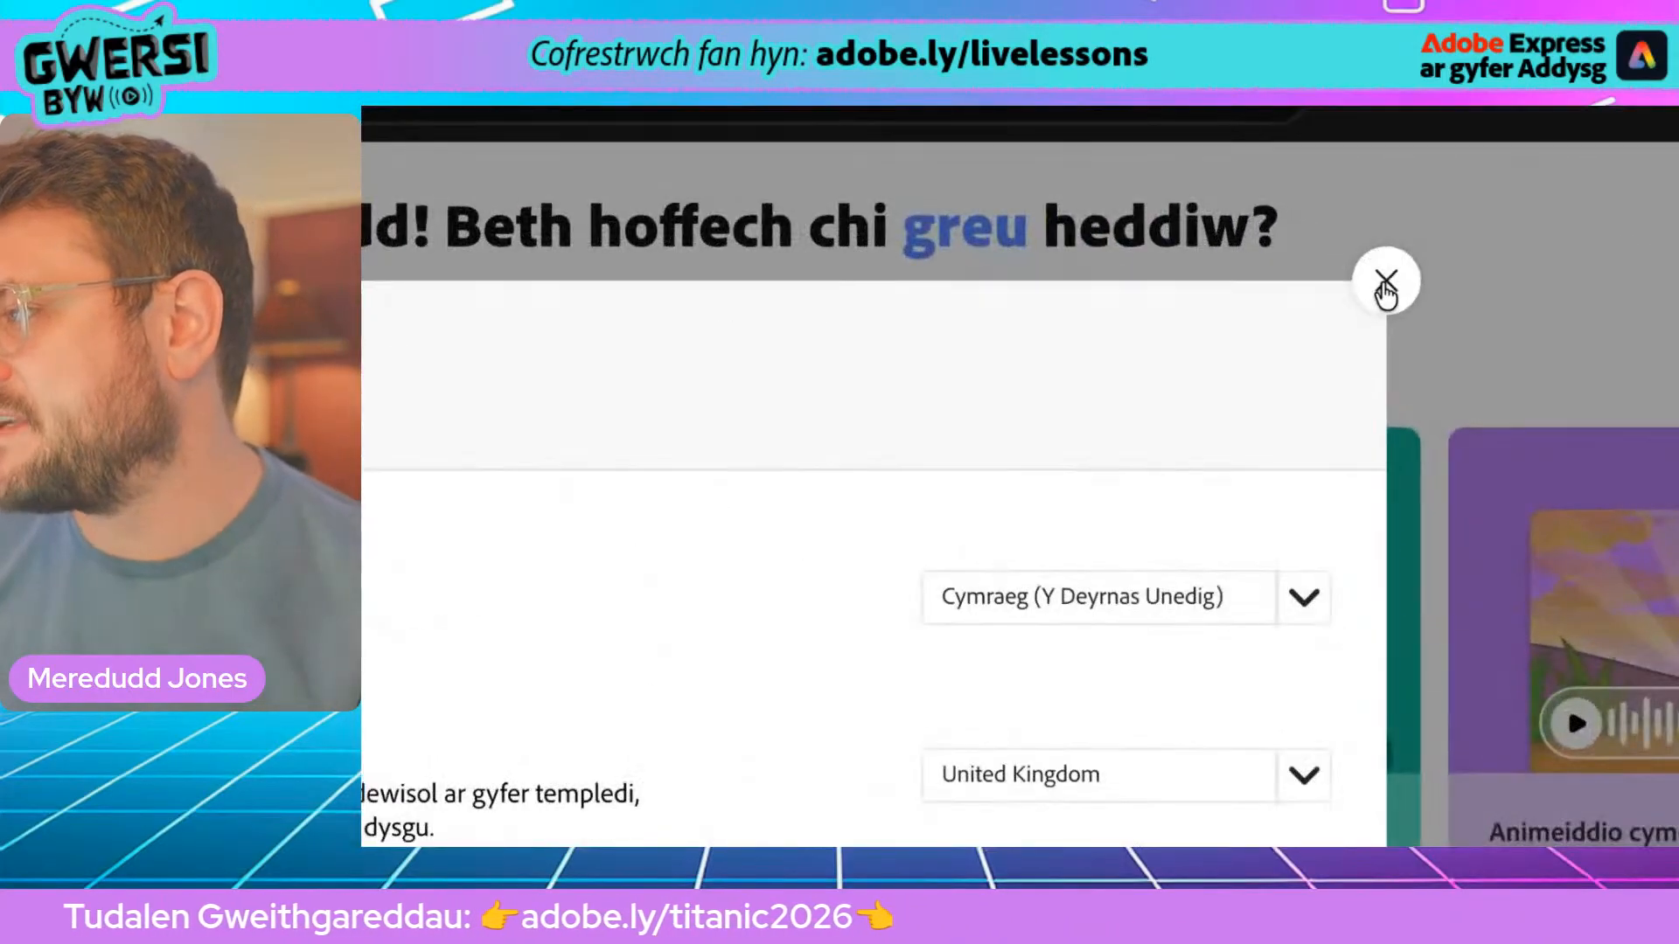
click(1383, 273)
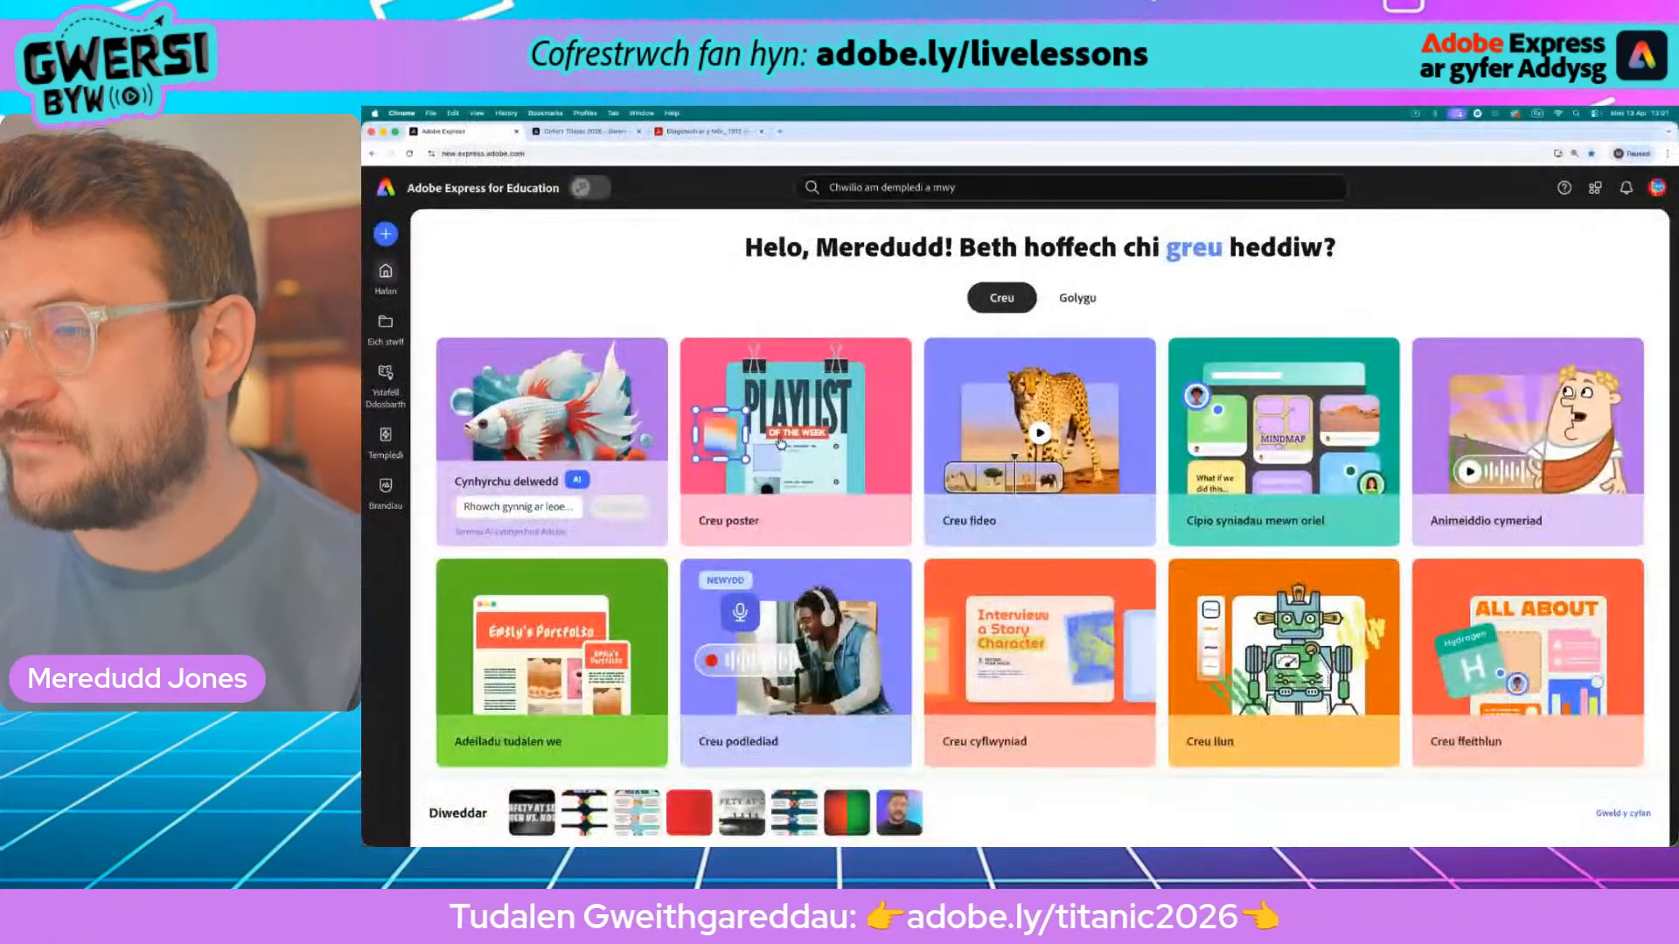
Start a blank poster and bring up the backgrounds (Cefndiroedd) among the design elements
click(1012, 636)
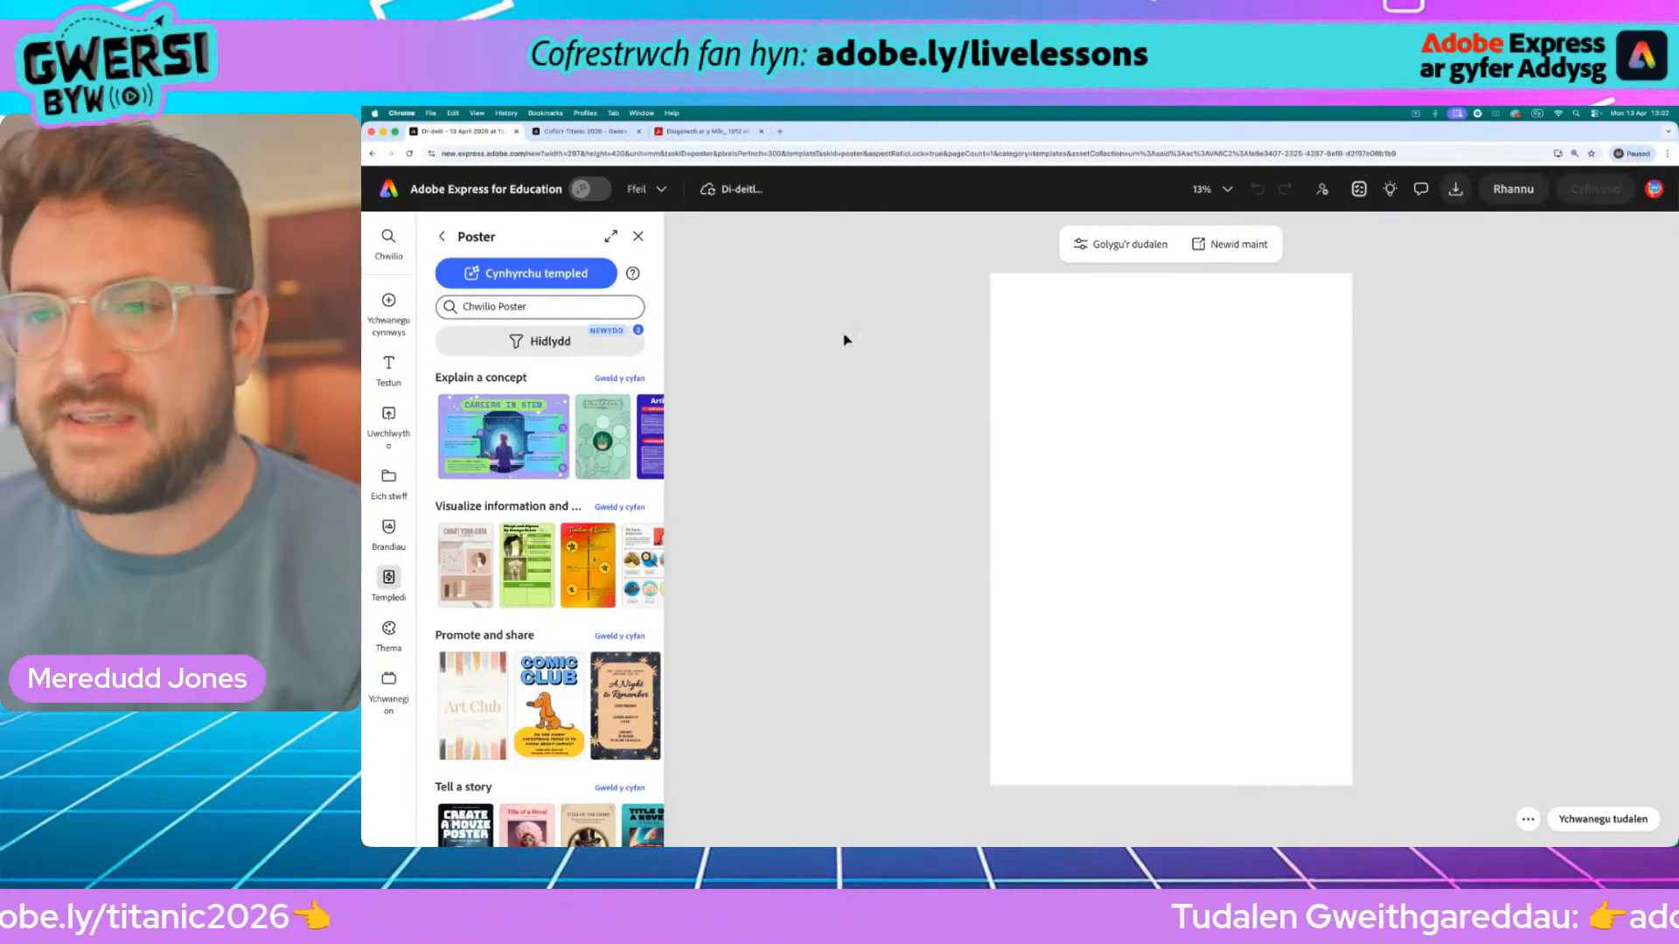
mouse_move(382, 318)
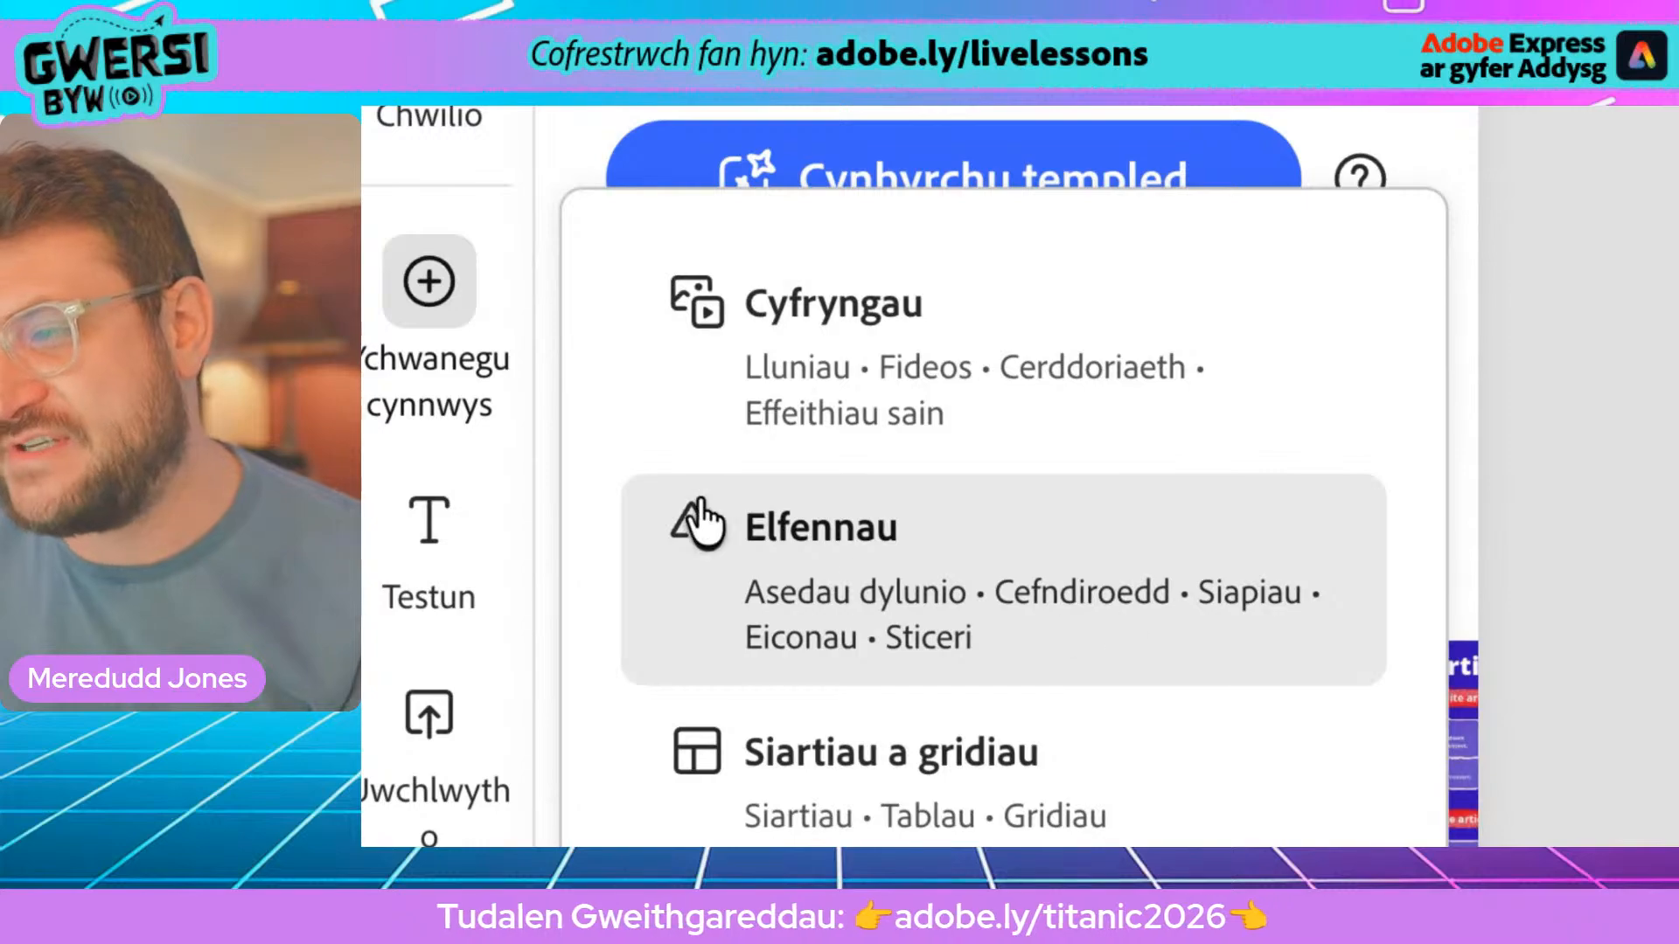
click(855, 573)
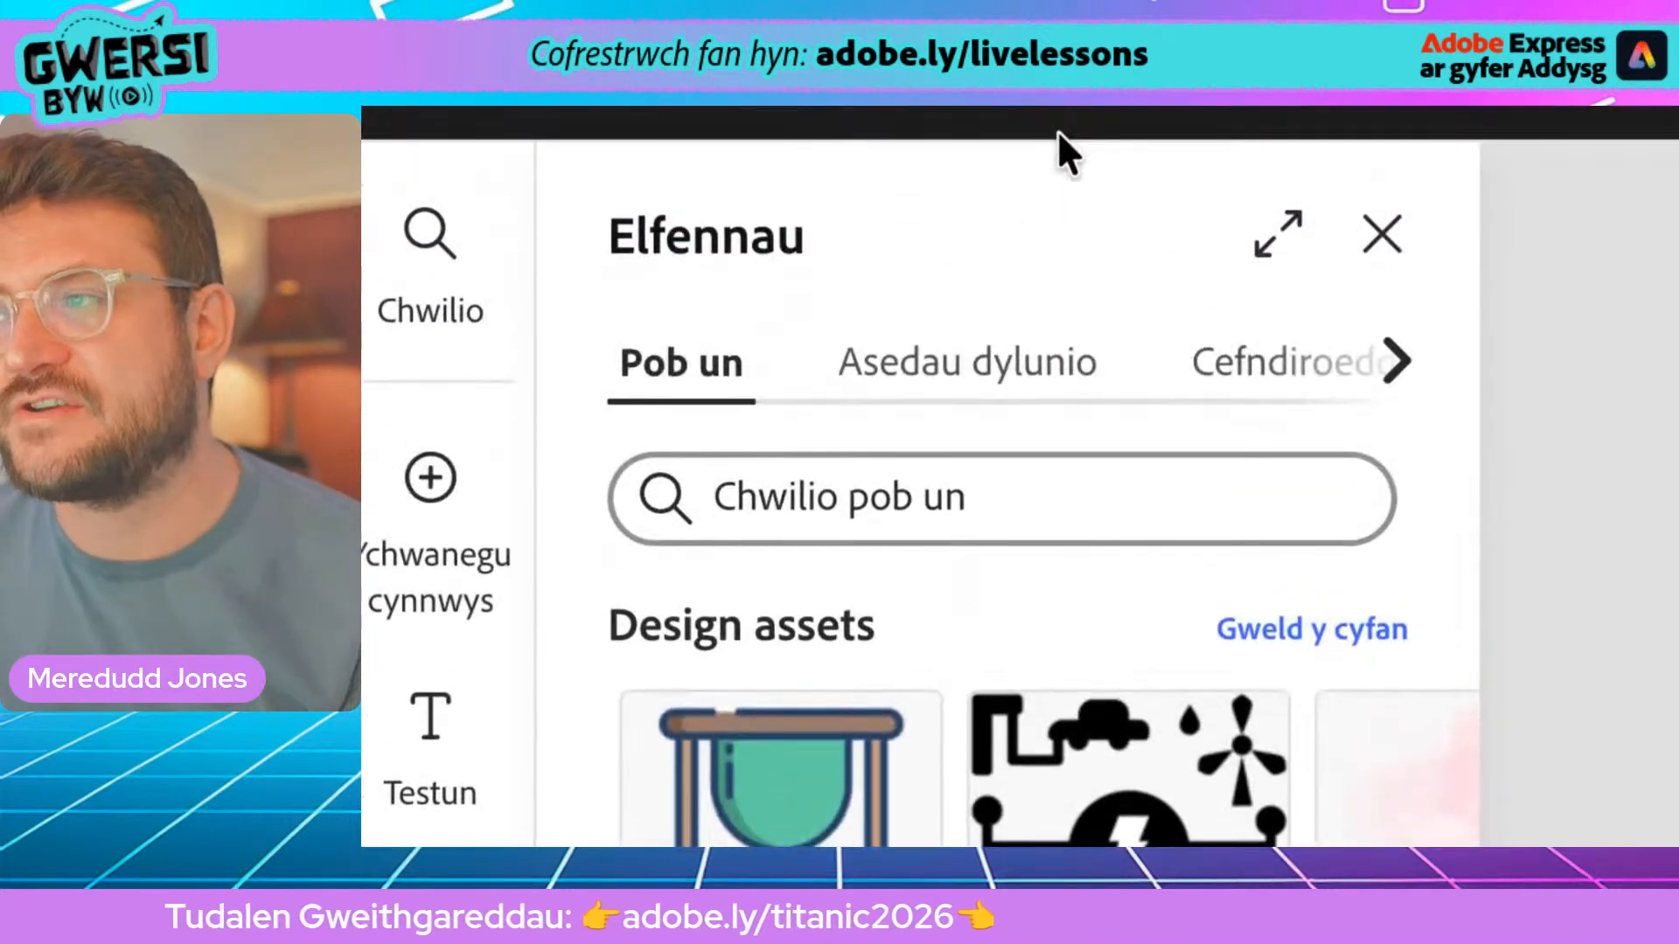
click(1282, 394)
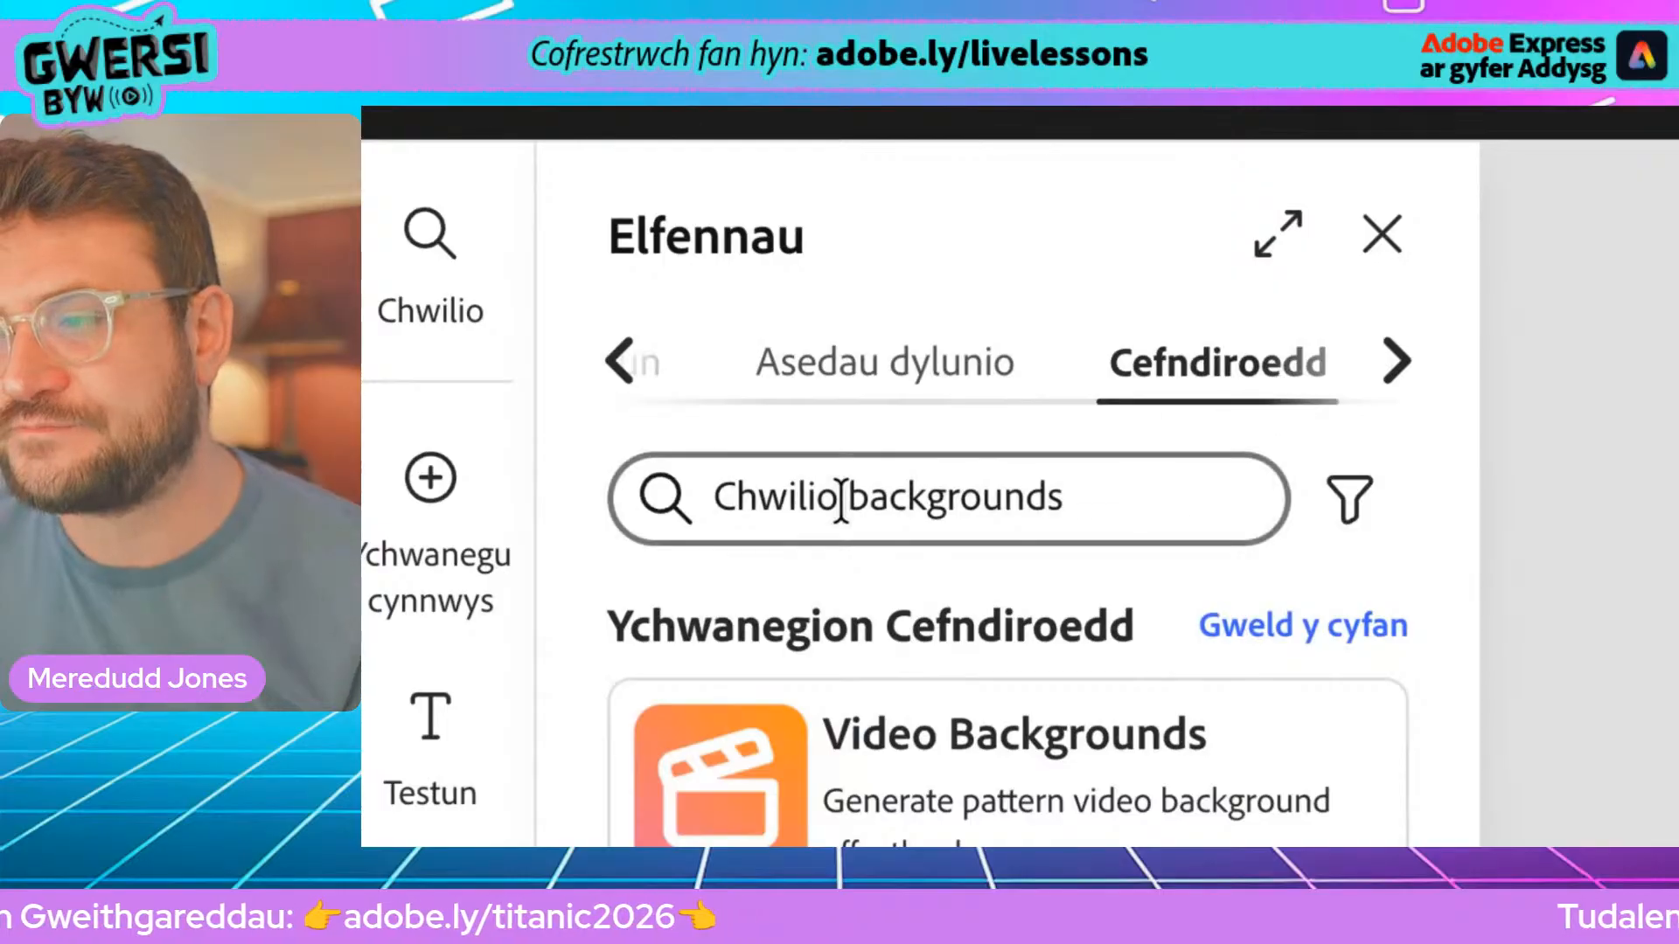
Search the backgrounds for "dark water"
click(707, 503)
text(dark water)
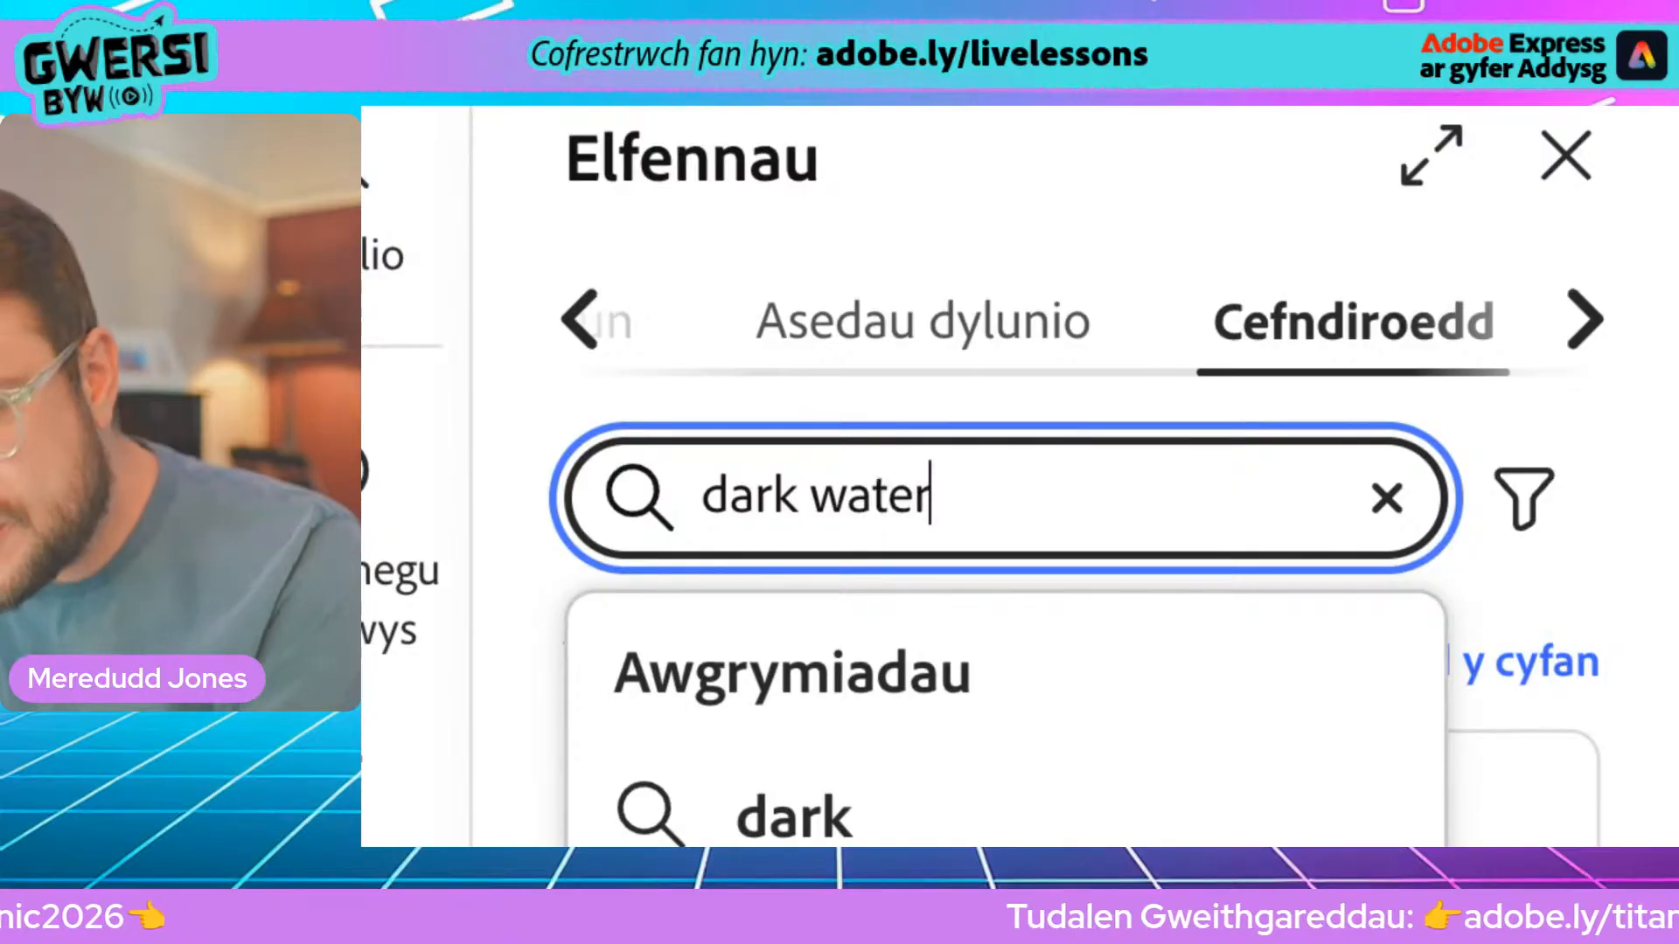
key(Return)
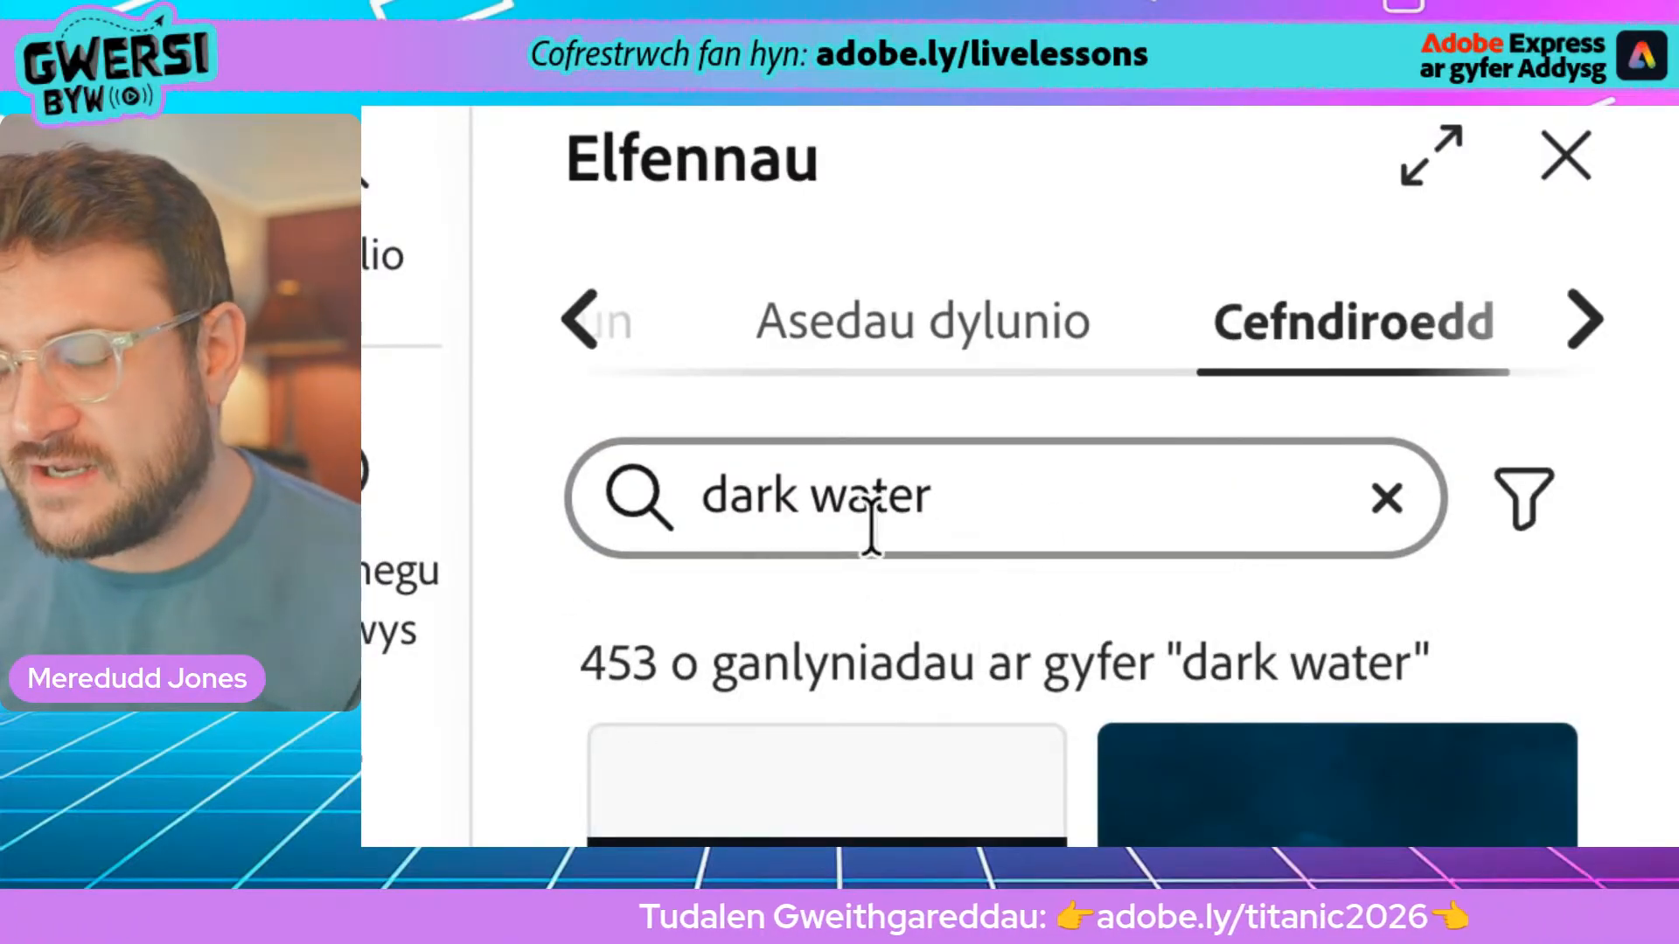
Change the background search to "dark blue"
double_click(800, 502)
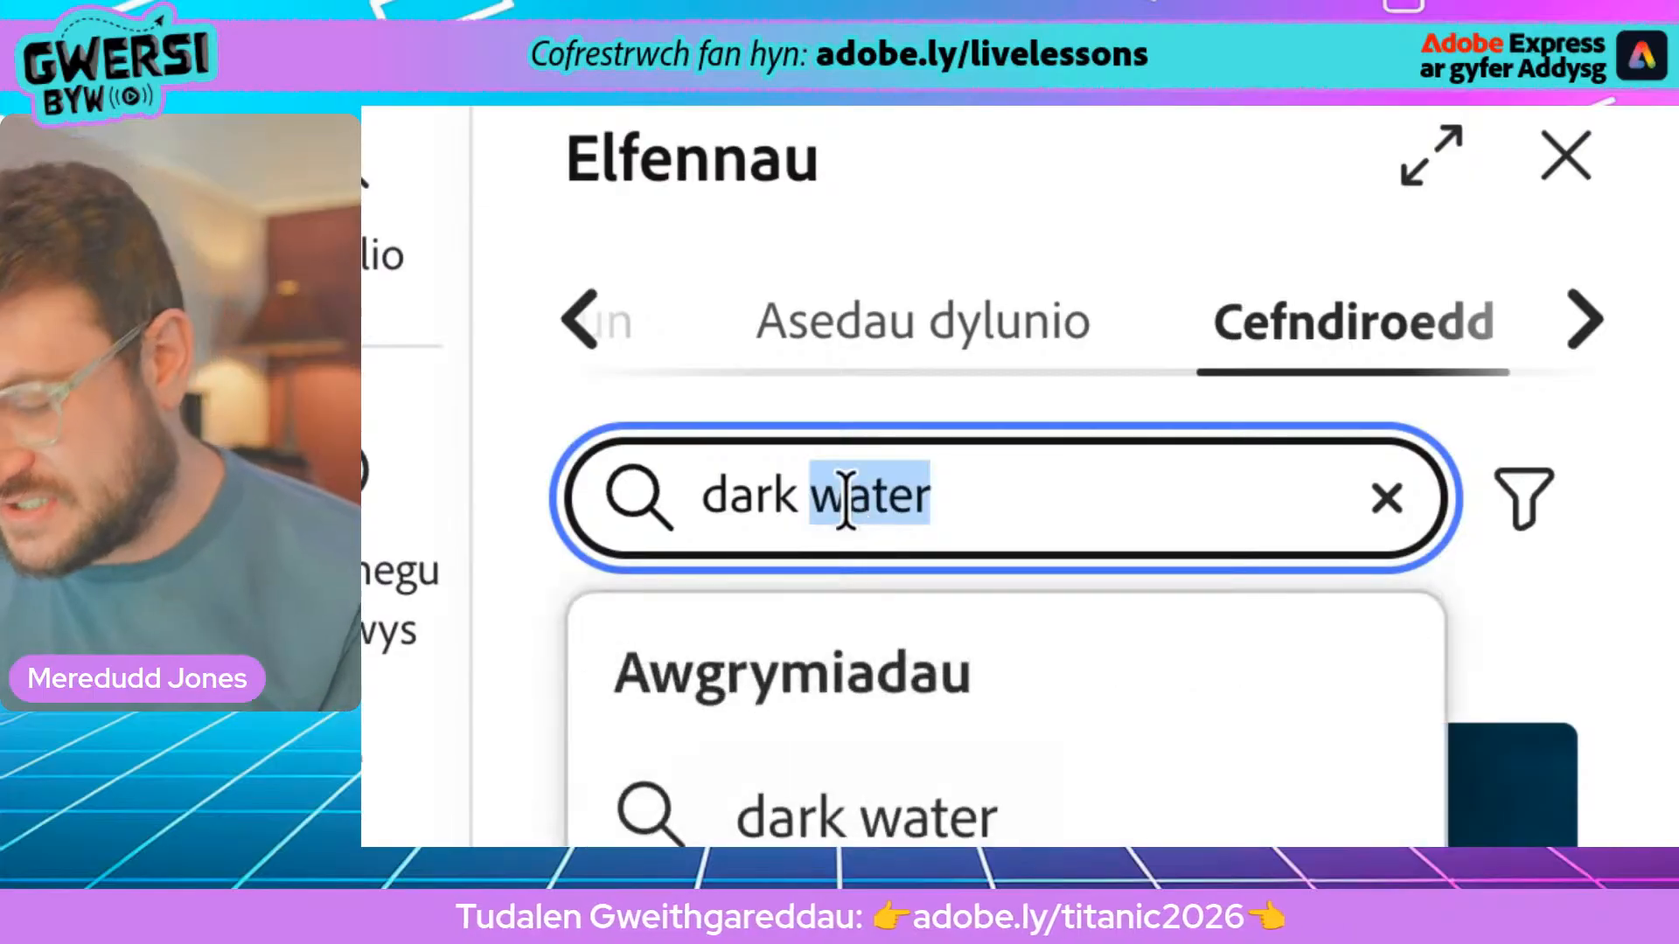
text(blu)
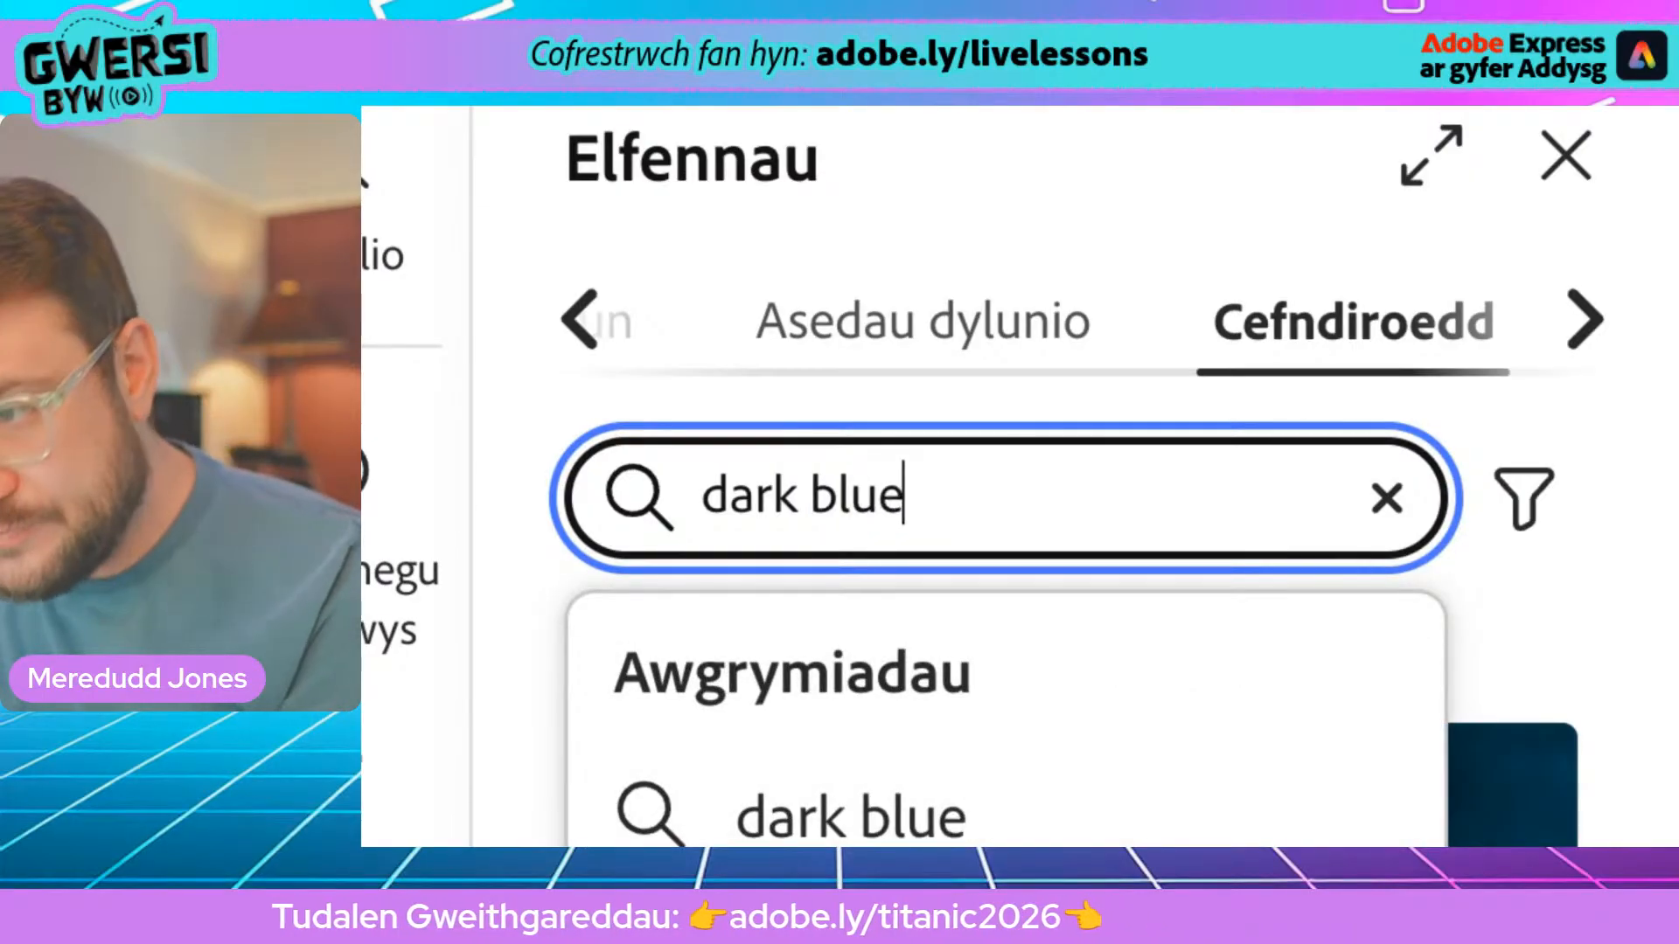
key(Return)
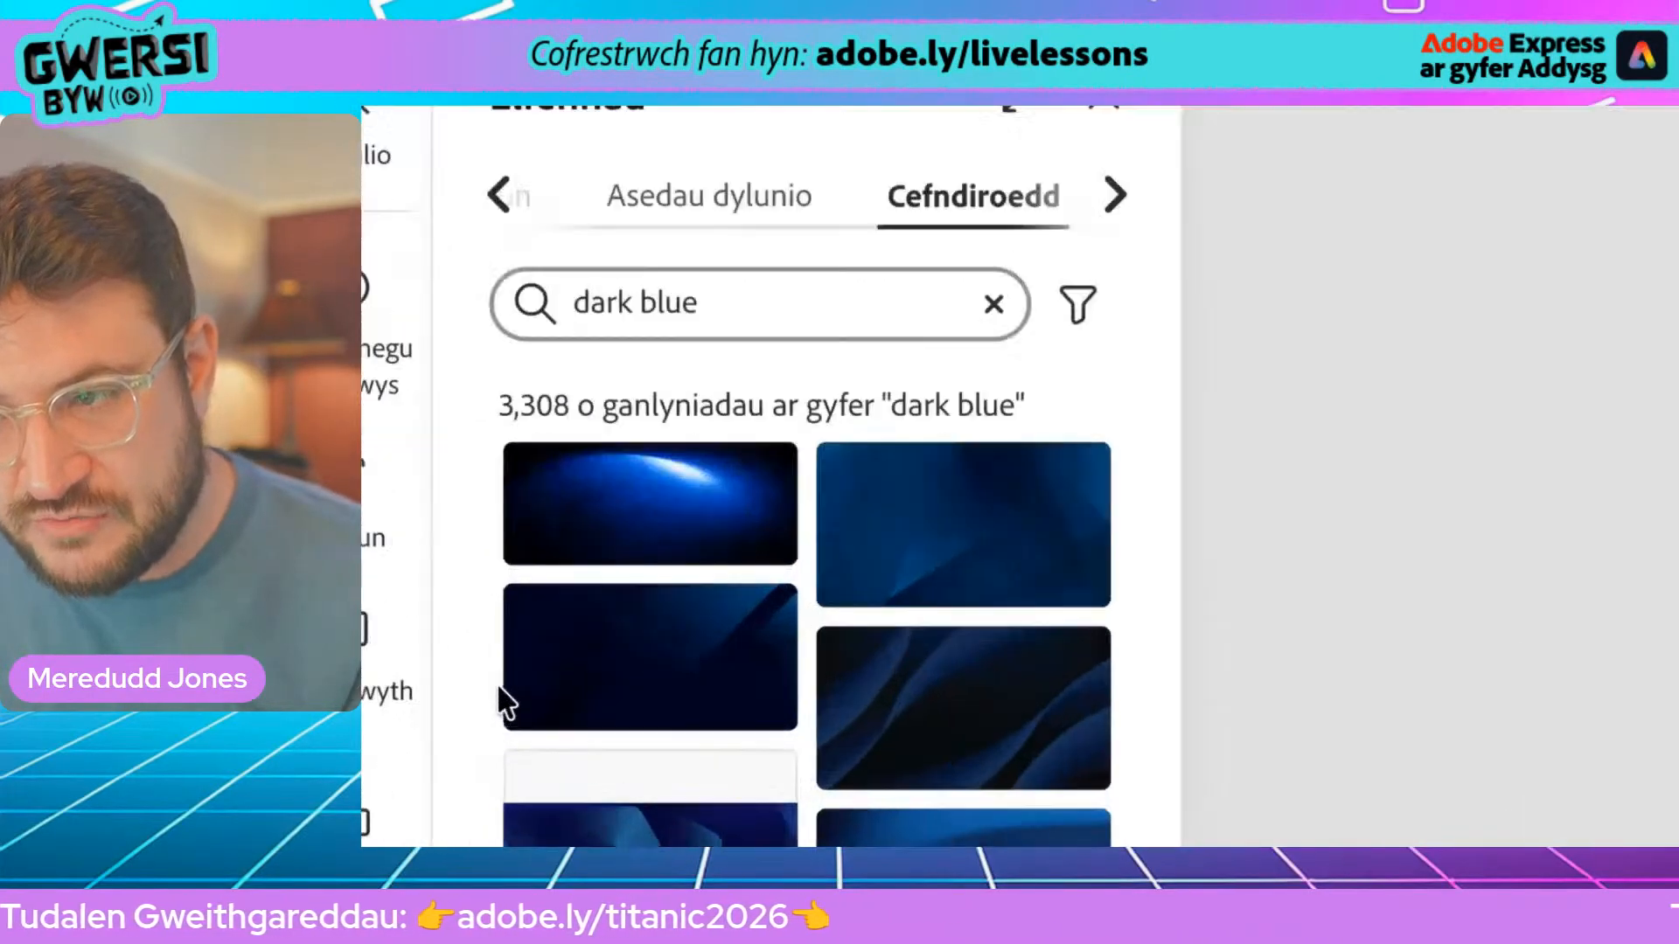
Change the background search from blue shades to "dark waves"
scroll(608, 797, down, 3)
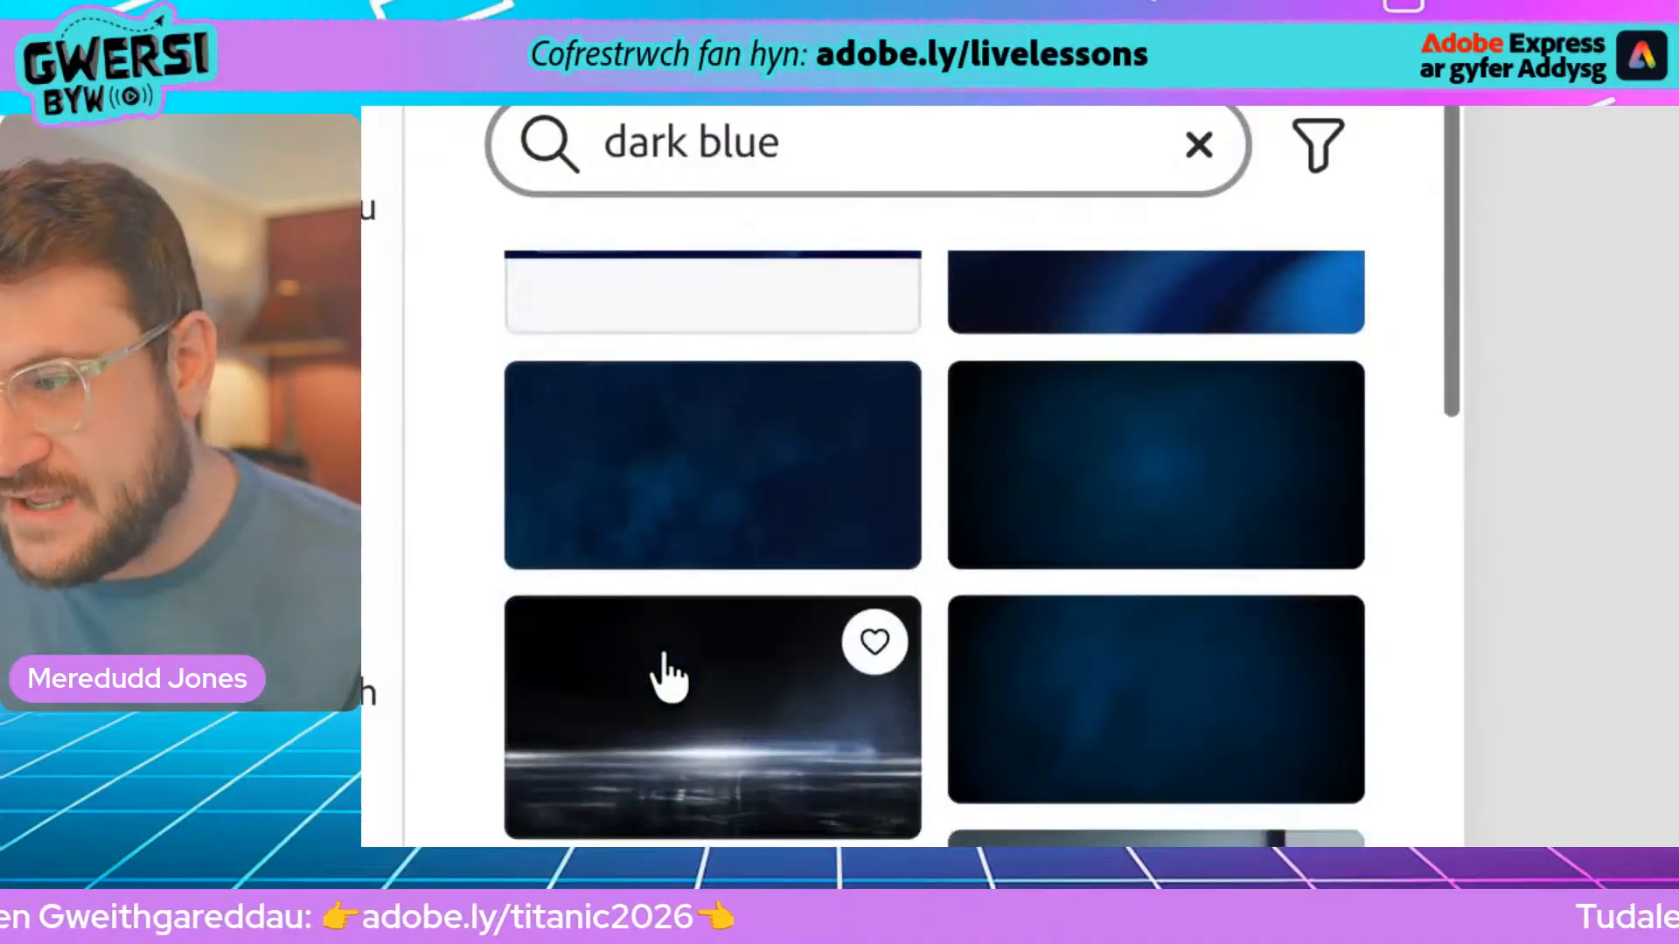
scroll(669, 673, down, 2)
scroll(669, 673, up, 3)
scroll(669, 674, up, 3)
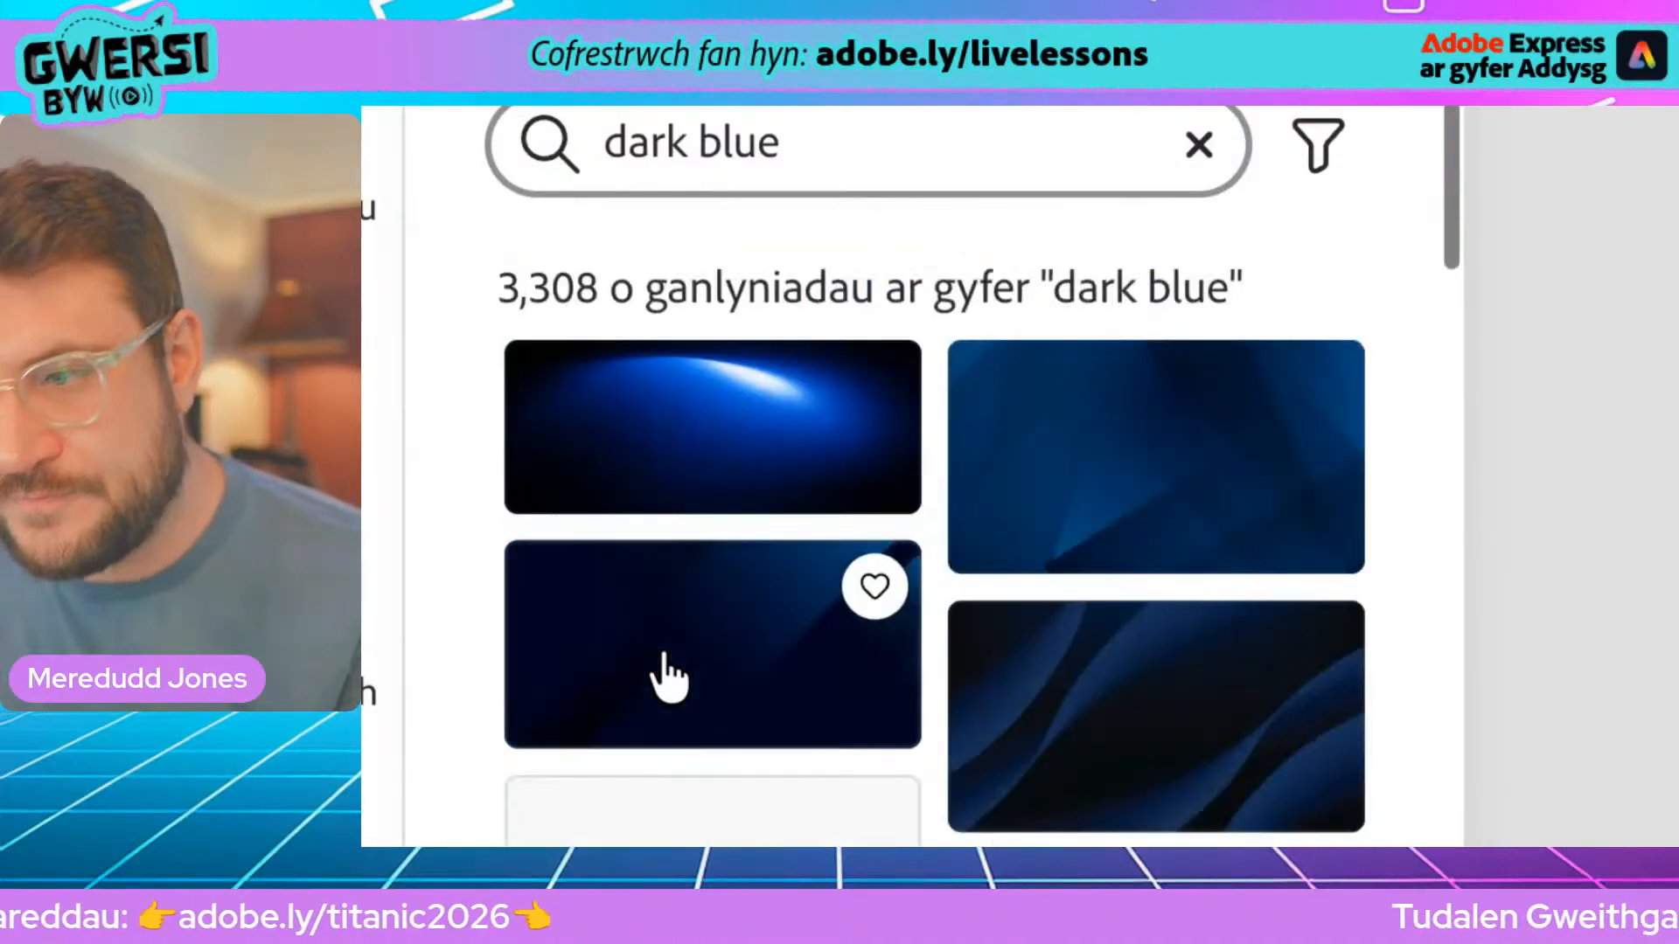
scroll(687, 155, up, 3)
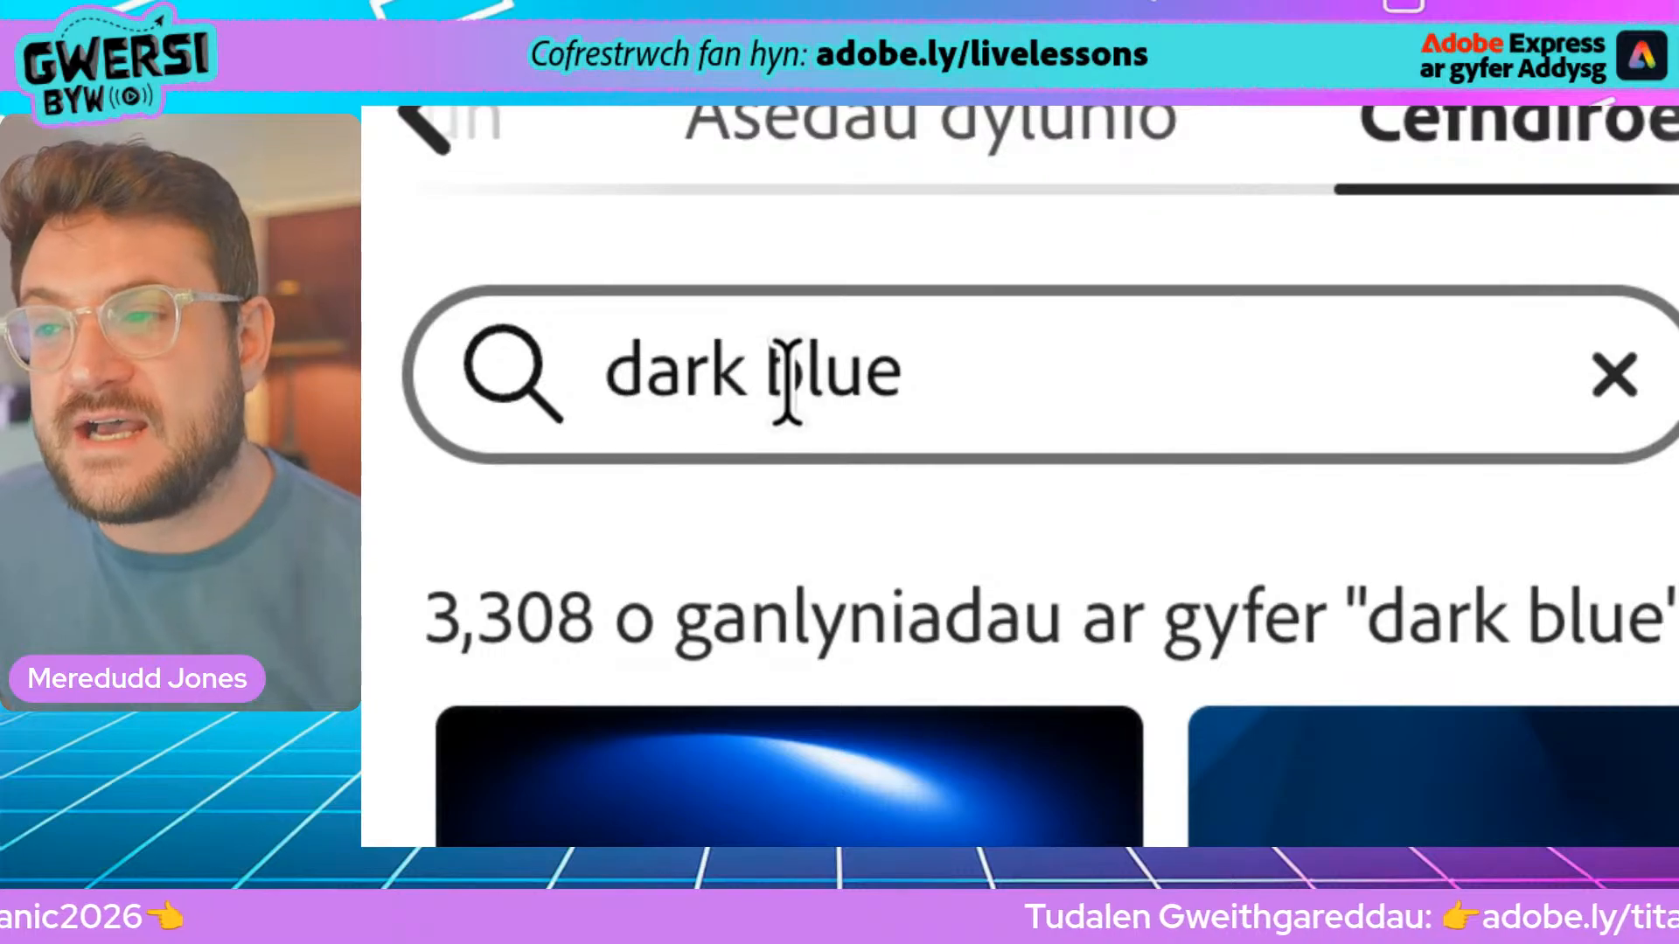
click(786, 381)
double_click(855, 376)
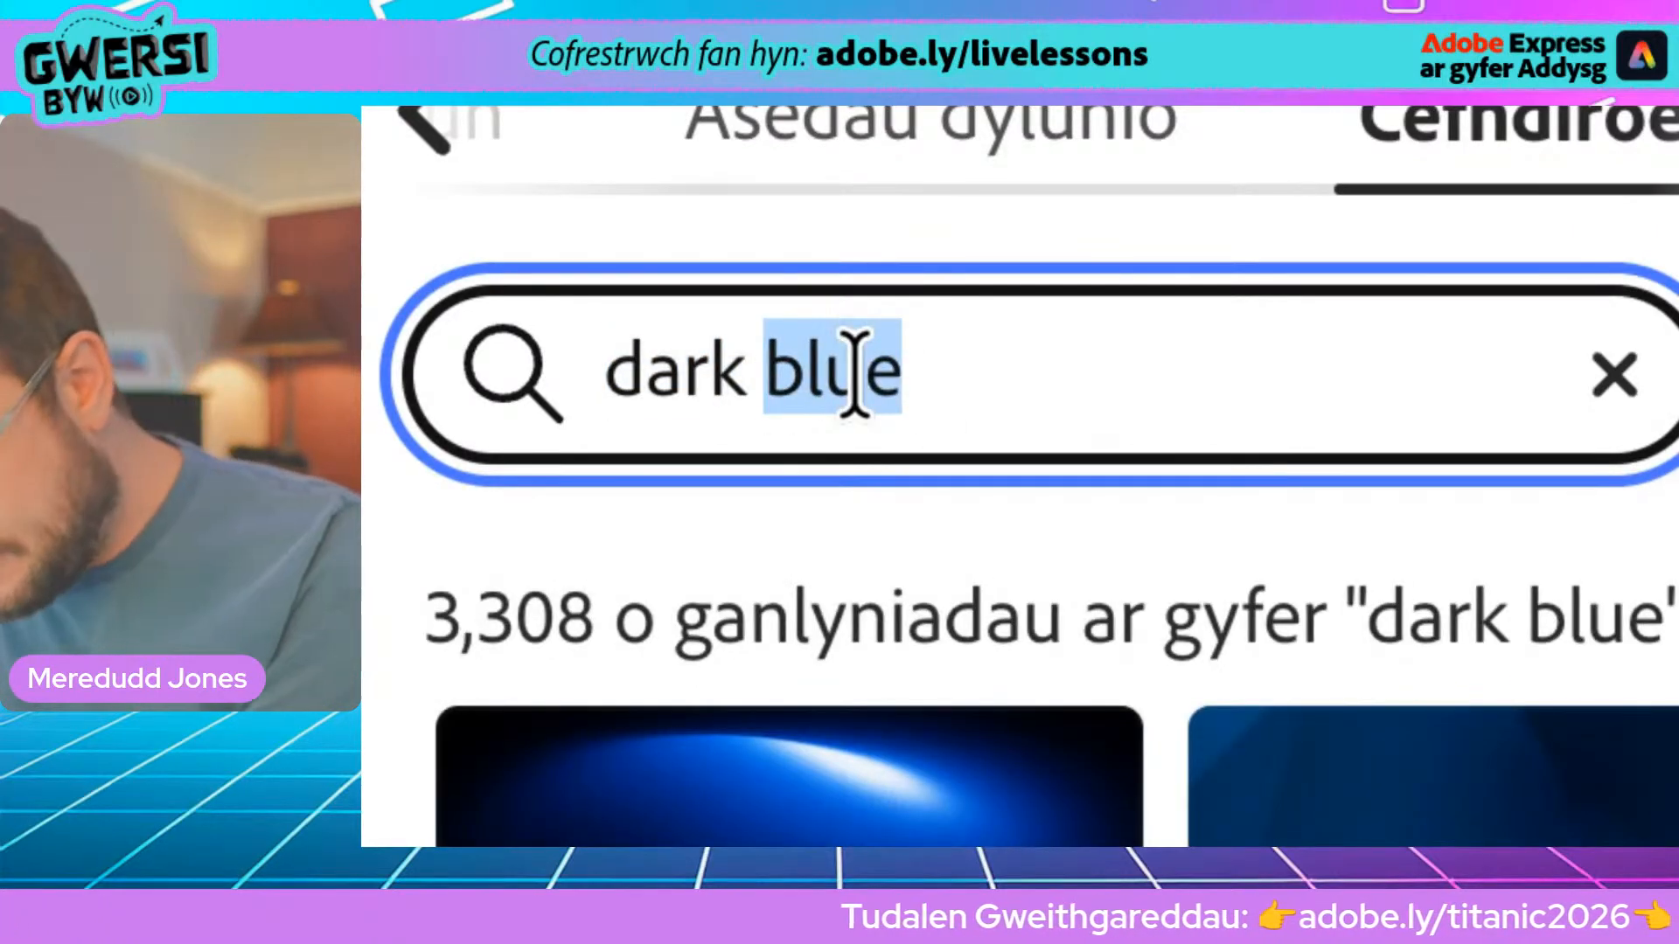
text(waves)
key(Return)
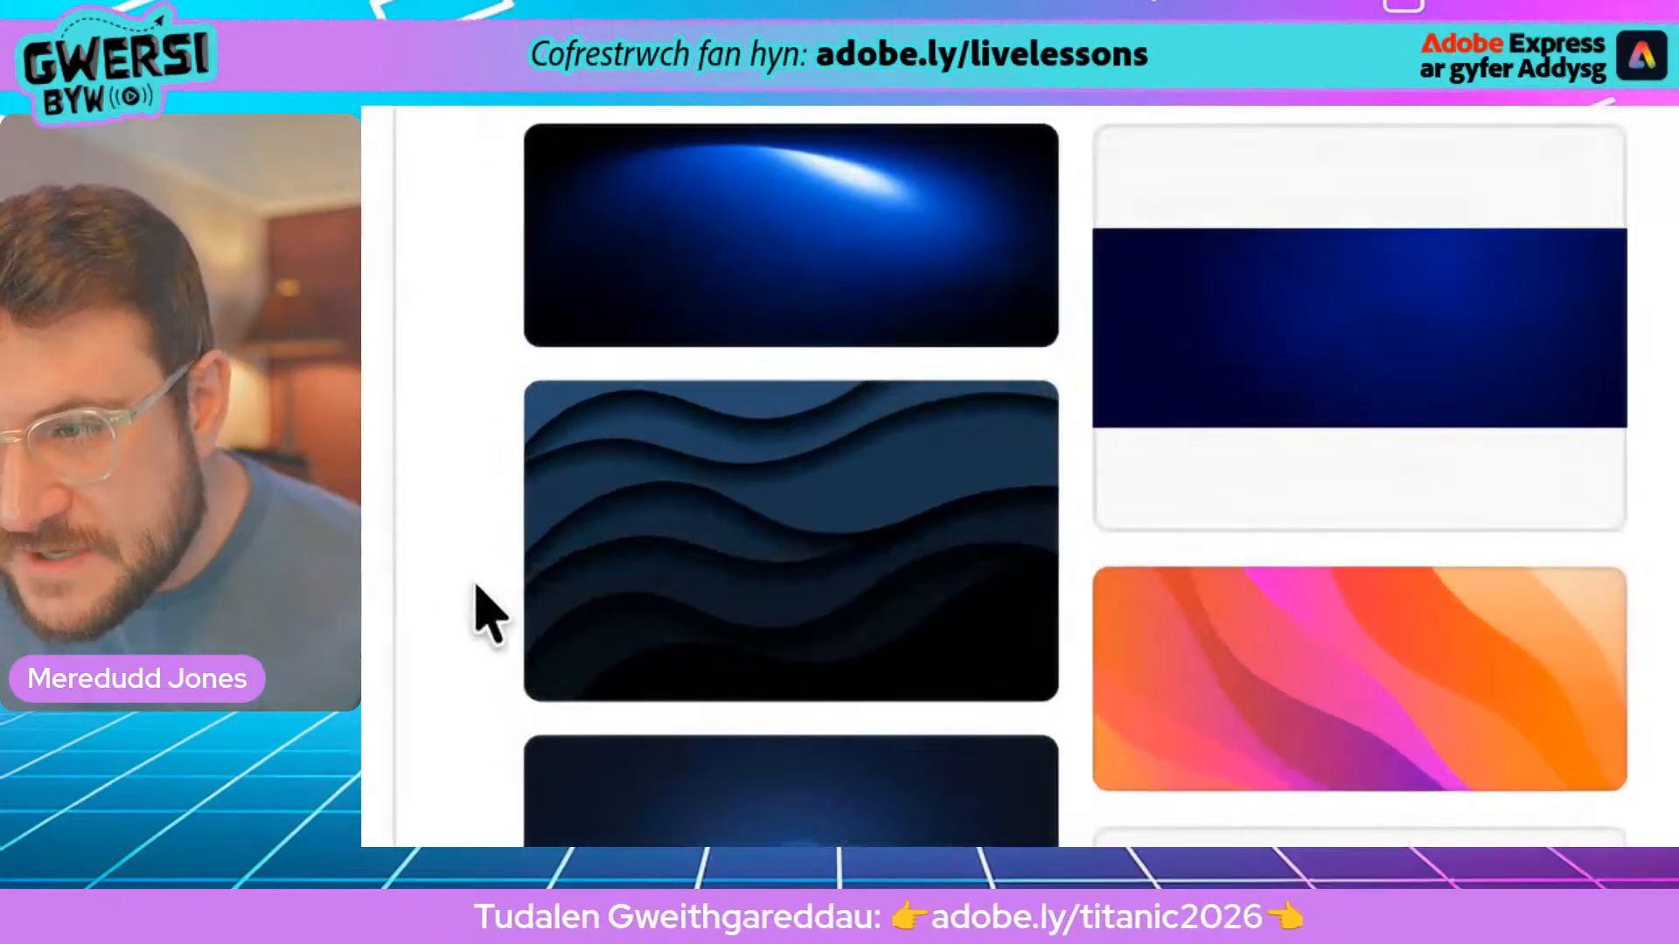
Browse the "dark waves" results and apply the dark blue layered-wave background to the poster
scroll(776, 581, down, 5)
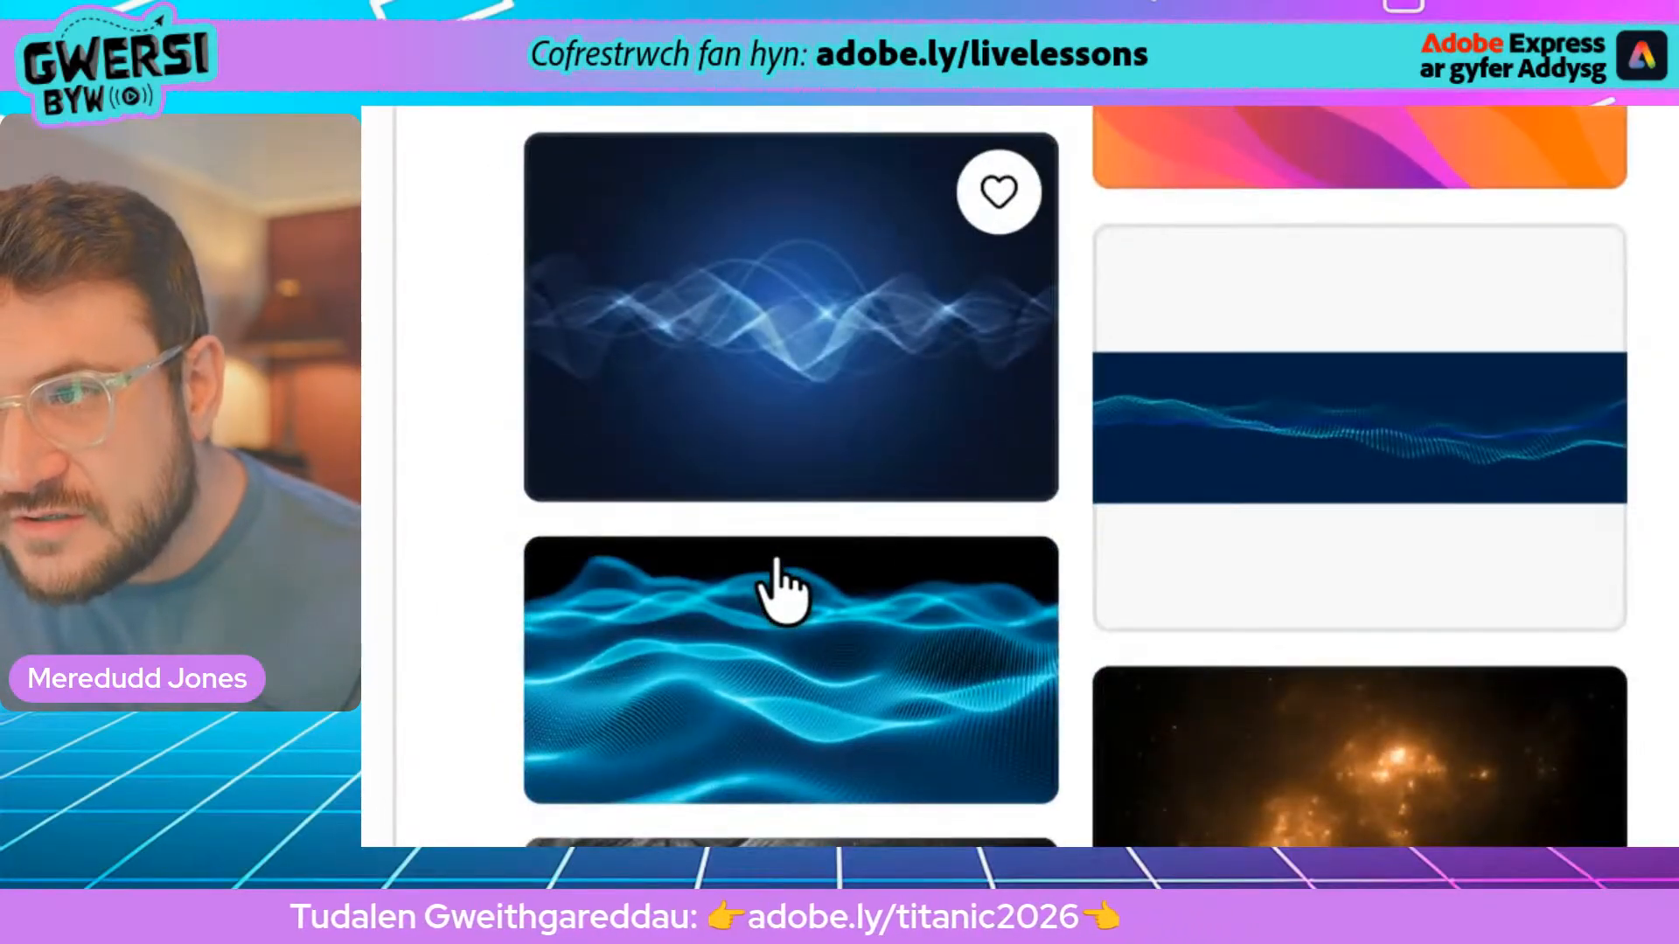
scroll(1216, 494, down, 12)
scroll(1215, 494, up, 3)
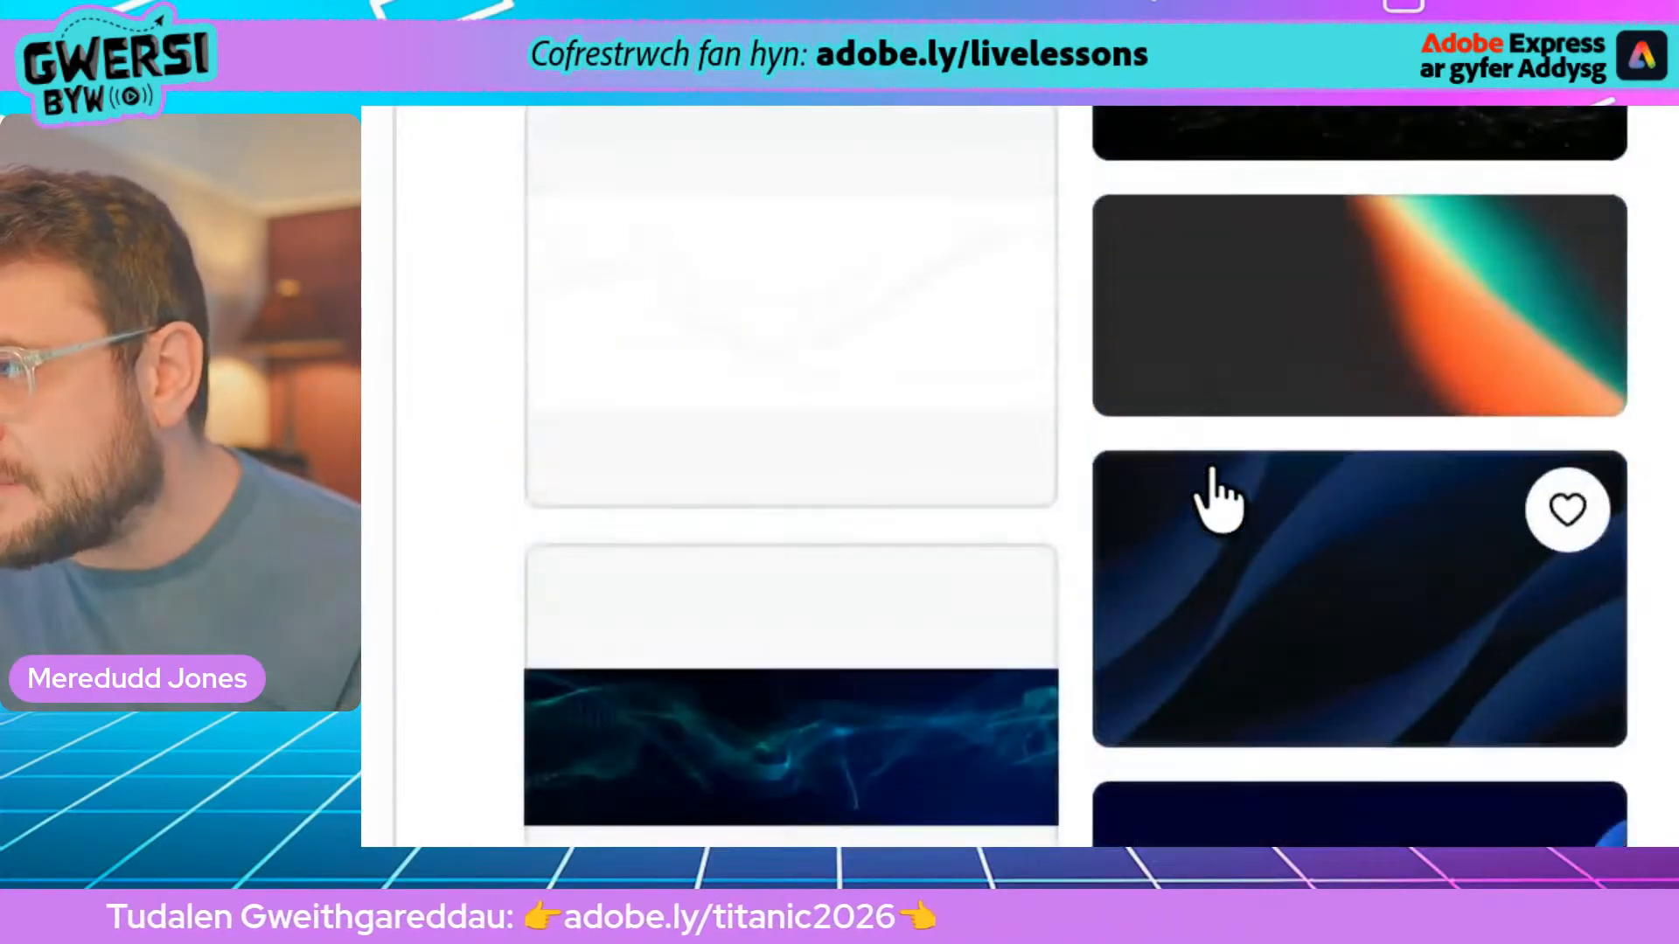
scroll(1217, 496, down, 6)
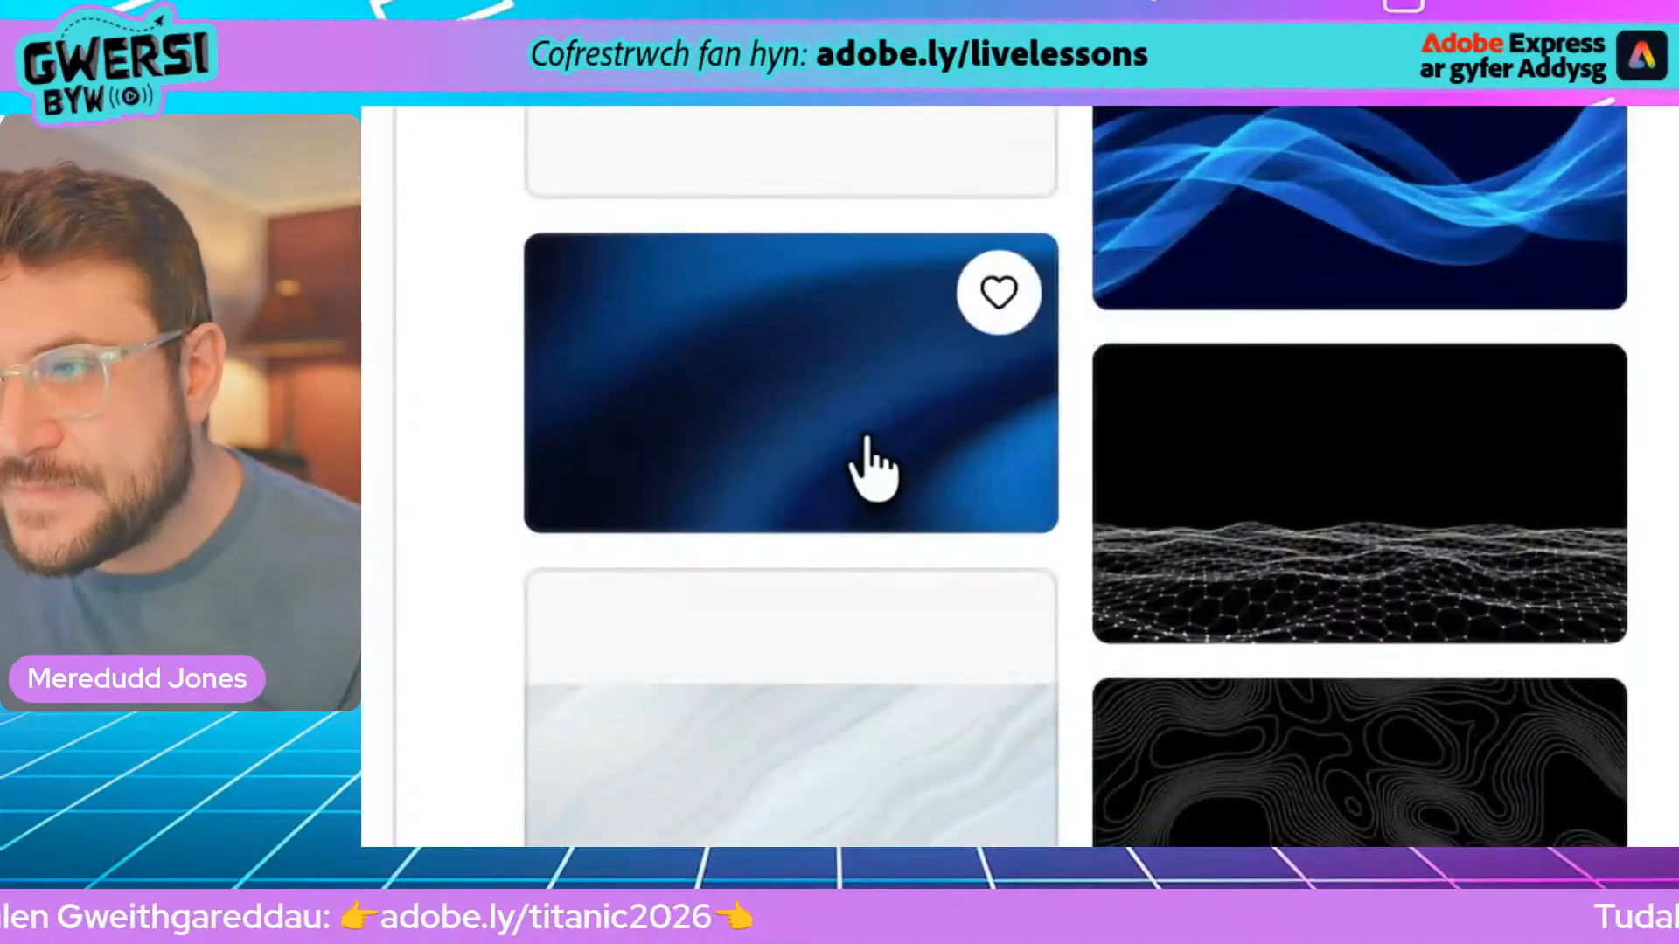
scroll(866, 438, up, 8)
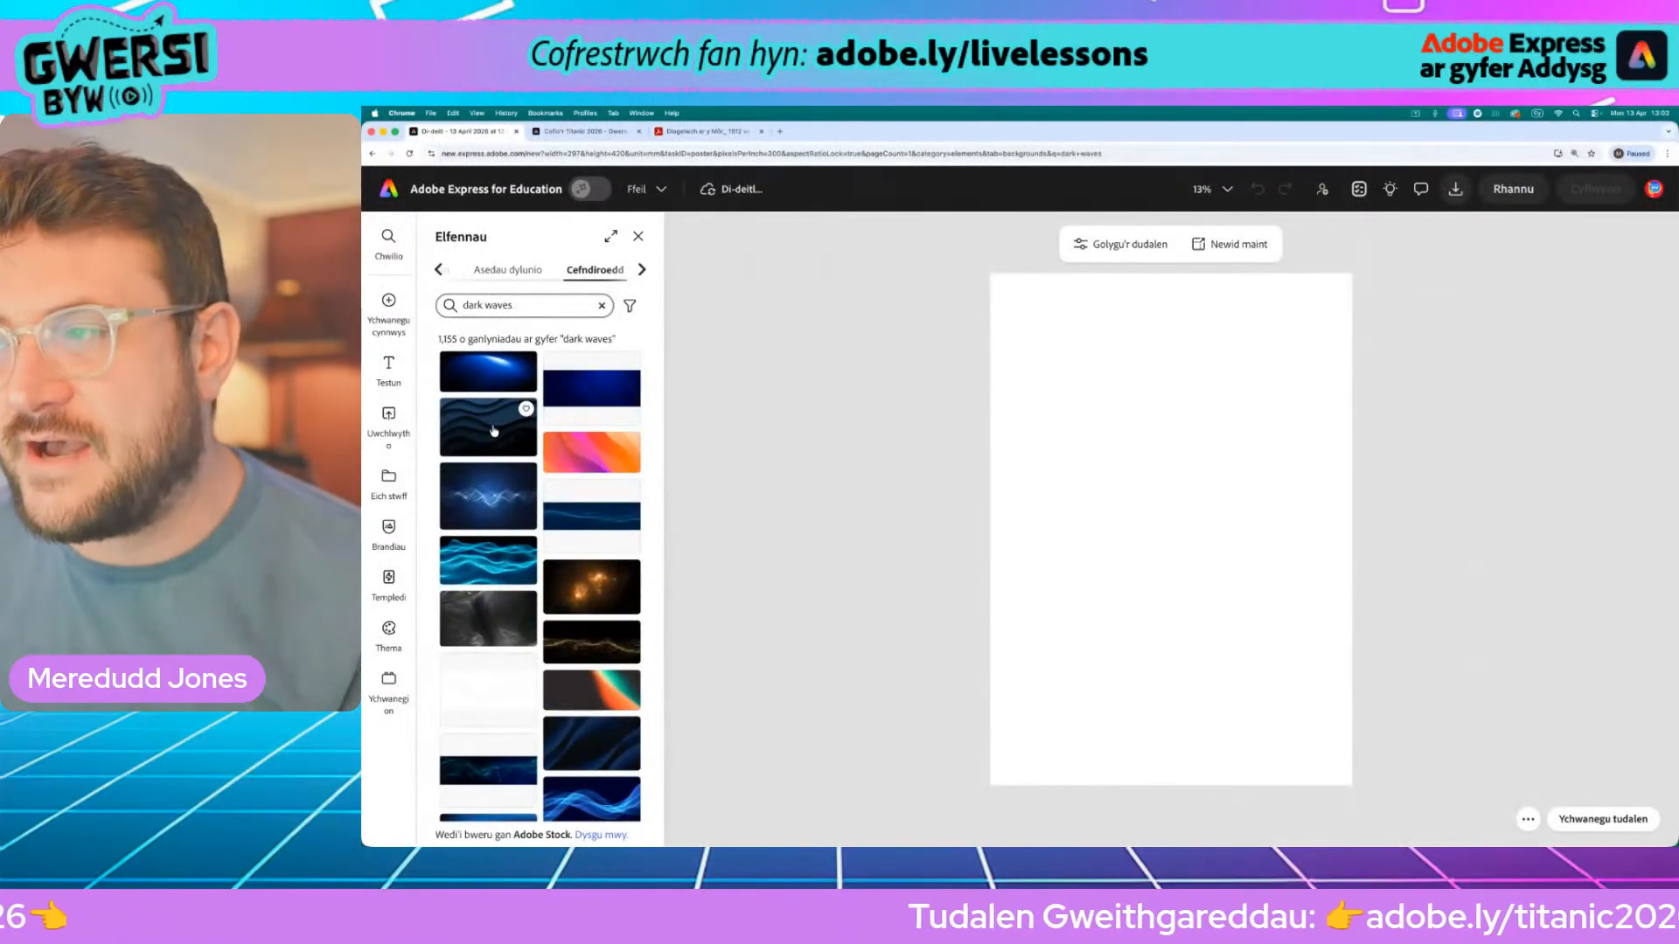
click(494, 430)
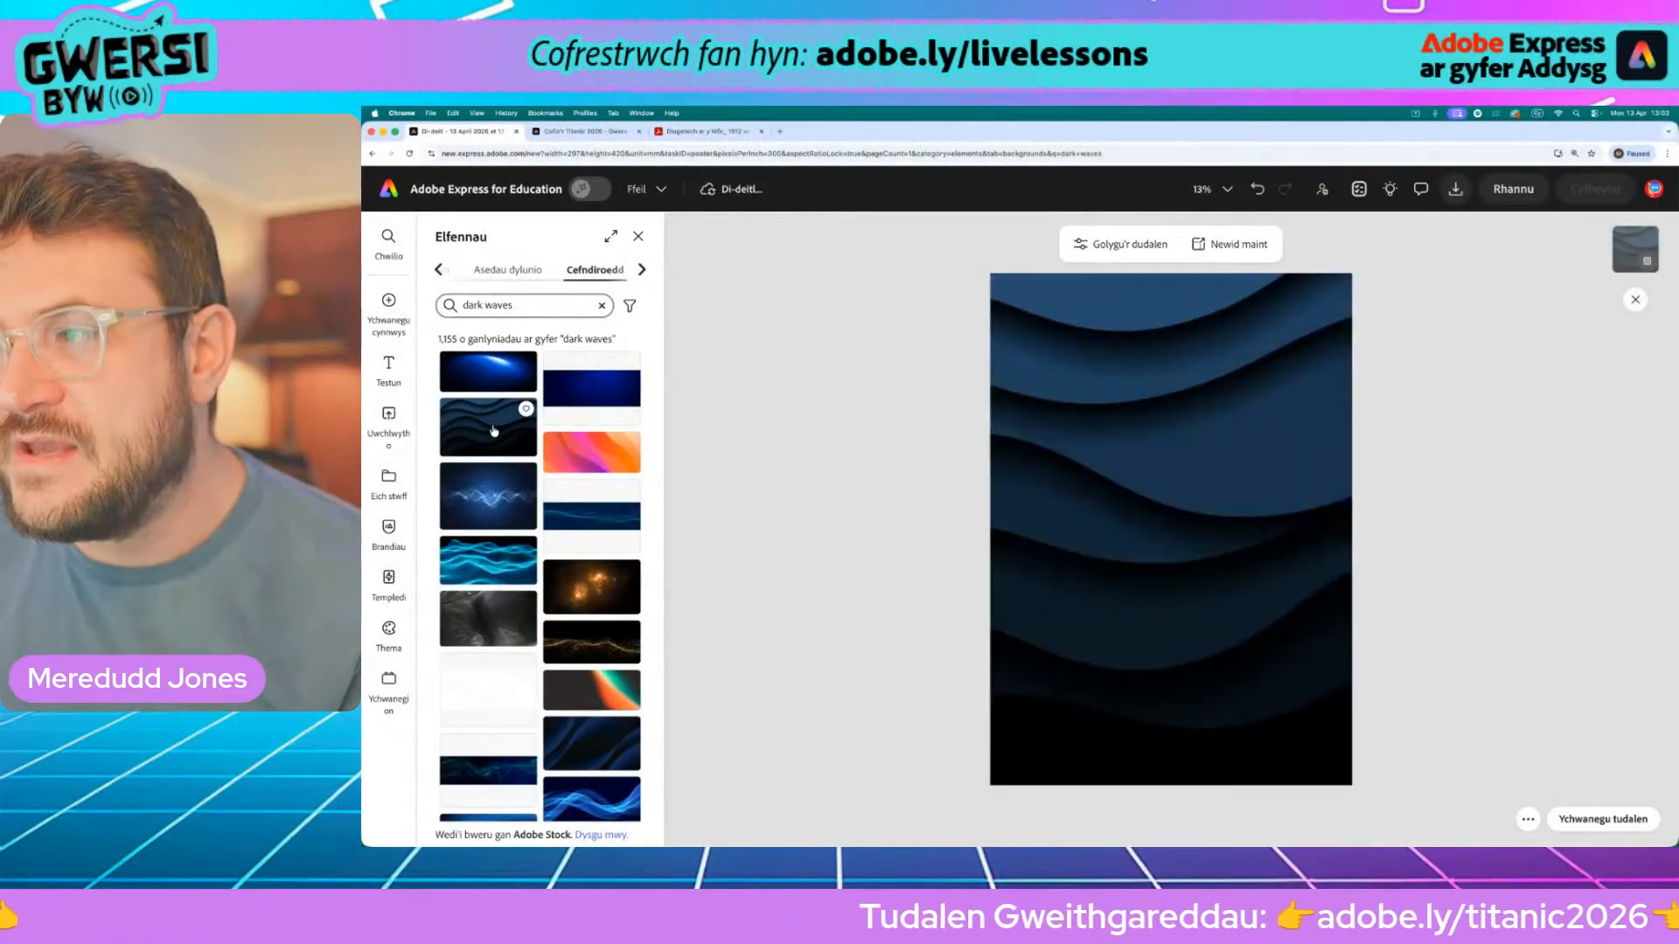
Try the glowing blue light background on the poster, then restore the dark layered-wave one
click(482, 383)
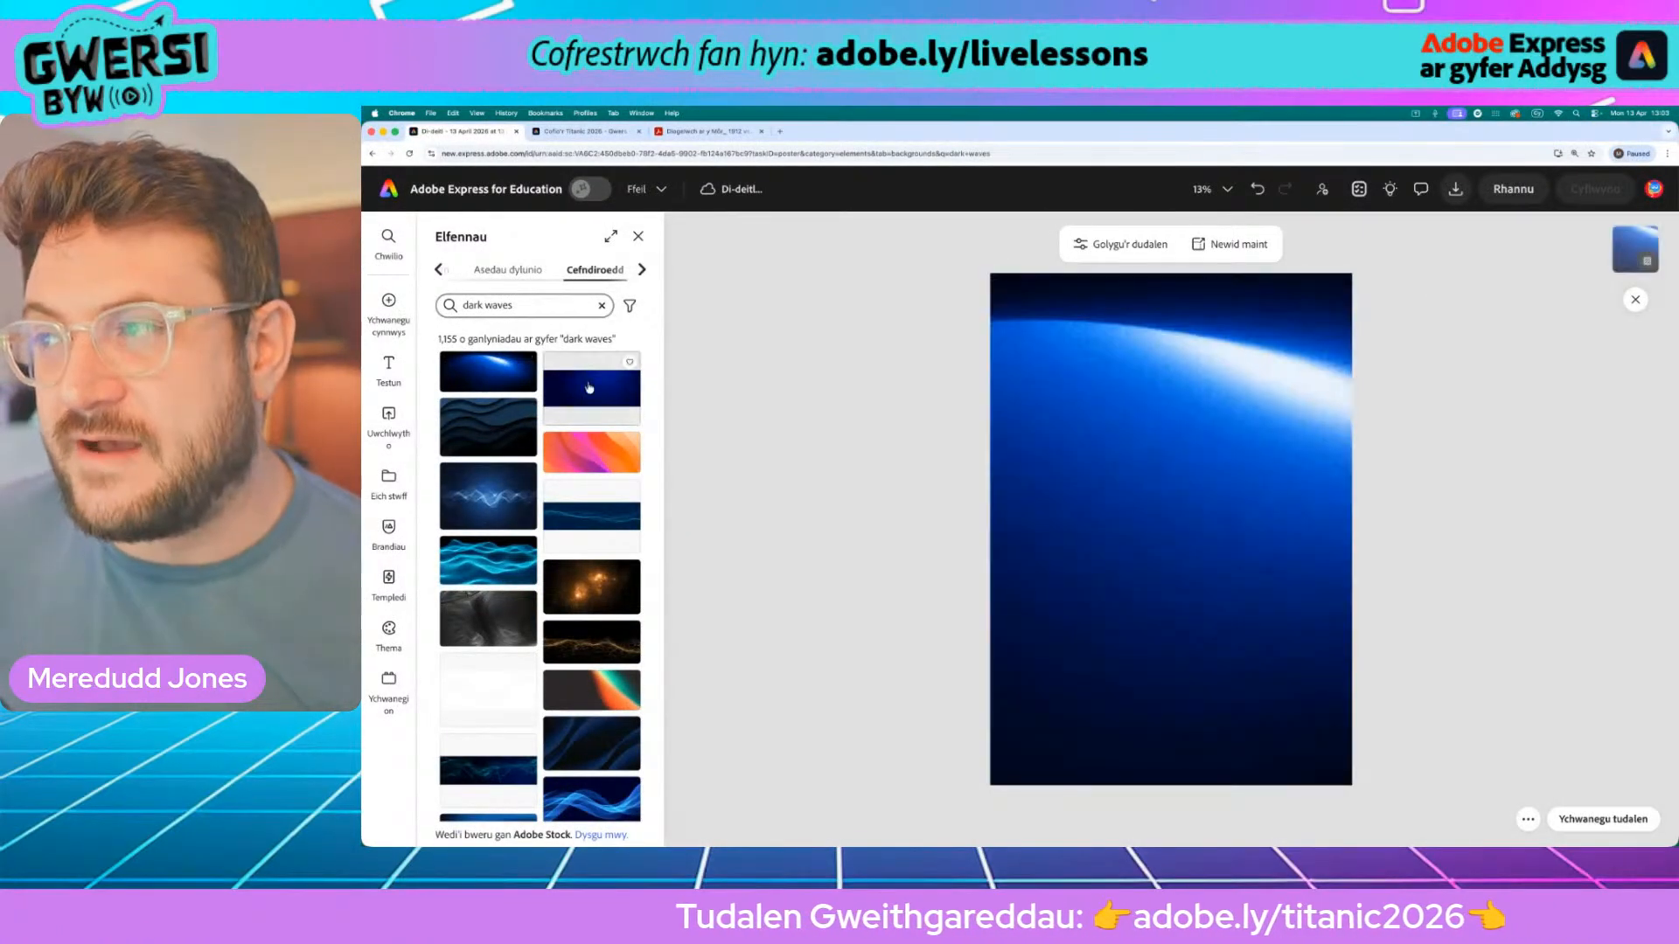
click(476, 451)
click(508, 430)
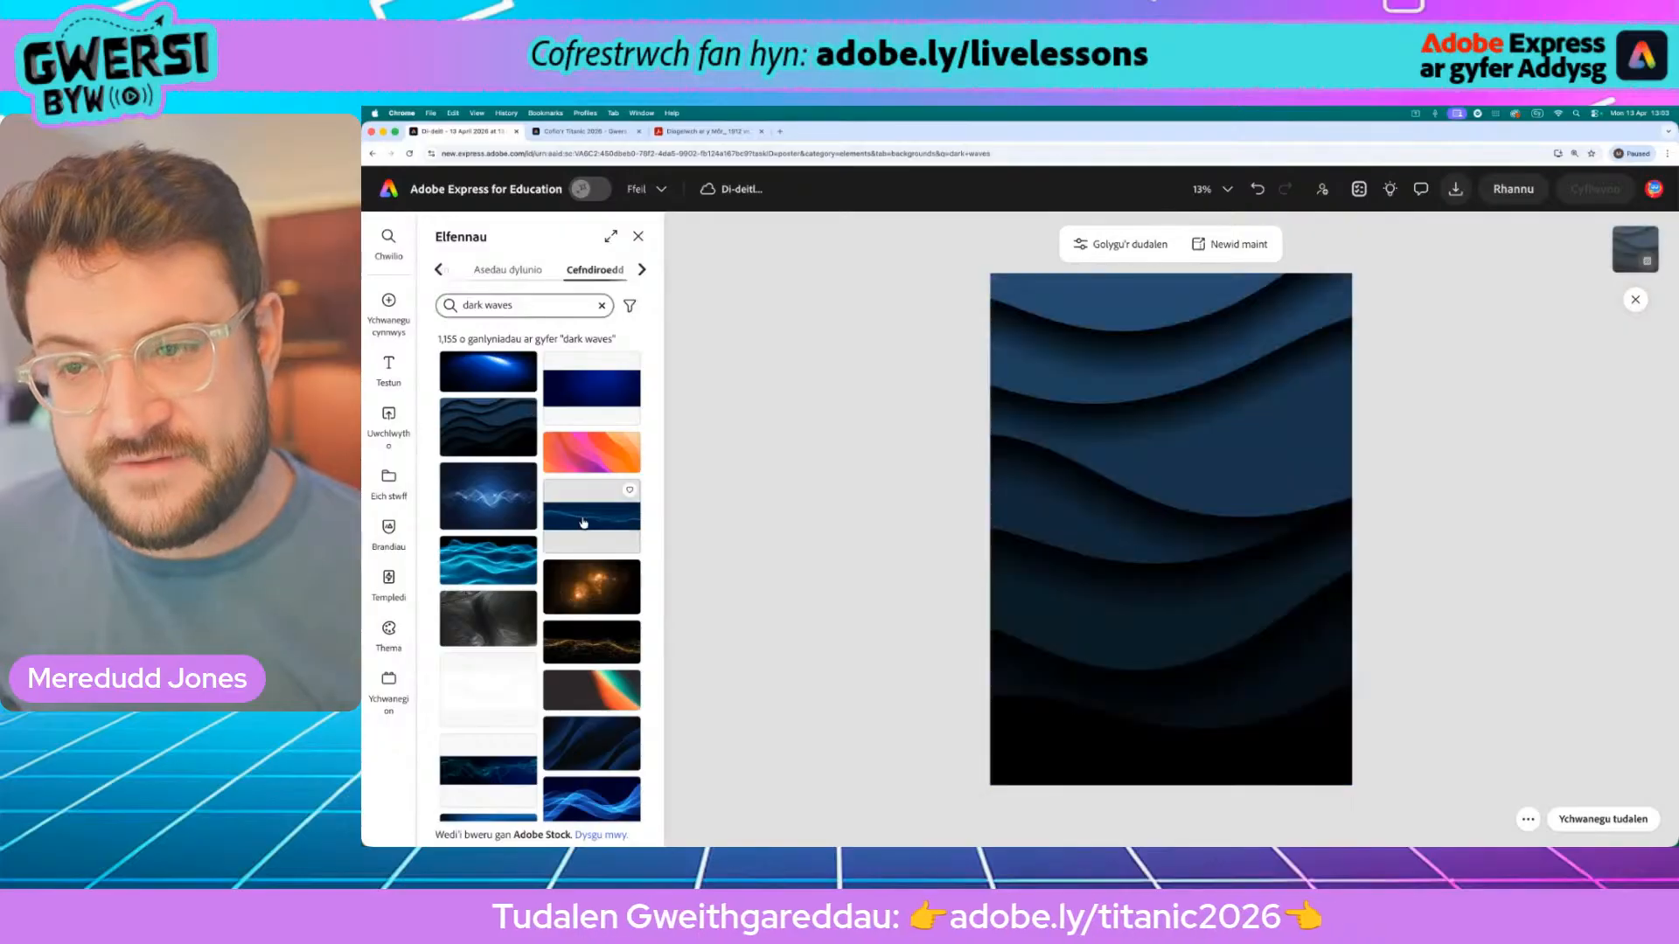
Try several other backgrounds, including light waves, blurred blue, dotted waves and blue marble, and return to the dark layered waves
click(510, 522)
click(501, 623)
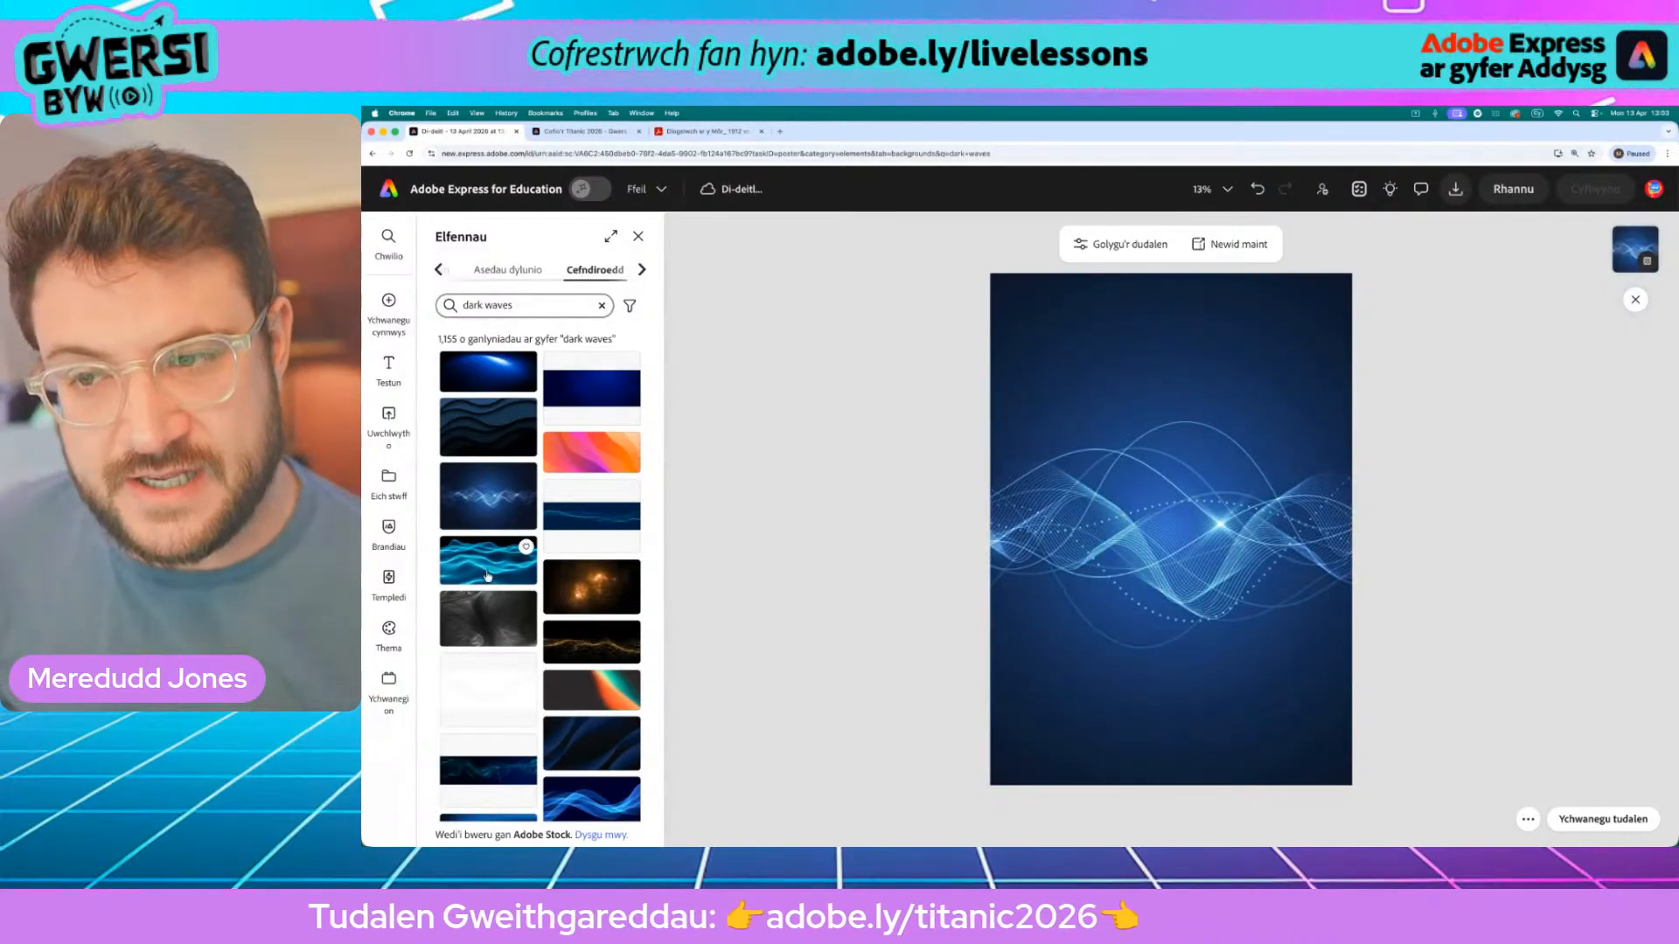
click(595, 593)
click(592, 636)
scroll(592, 695, down, 2)
click(590, 639)
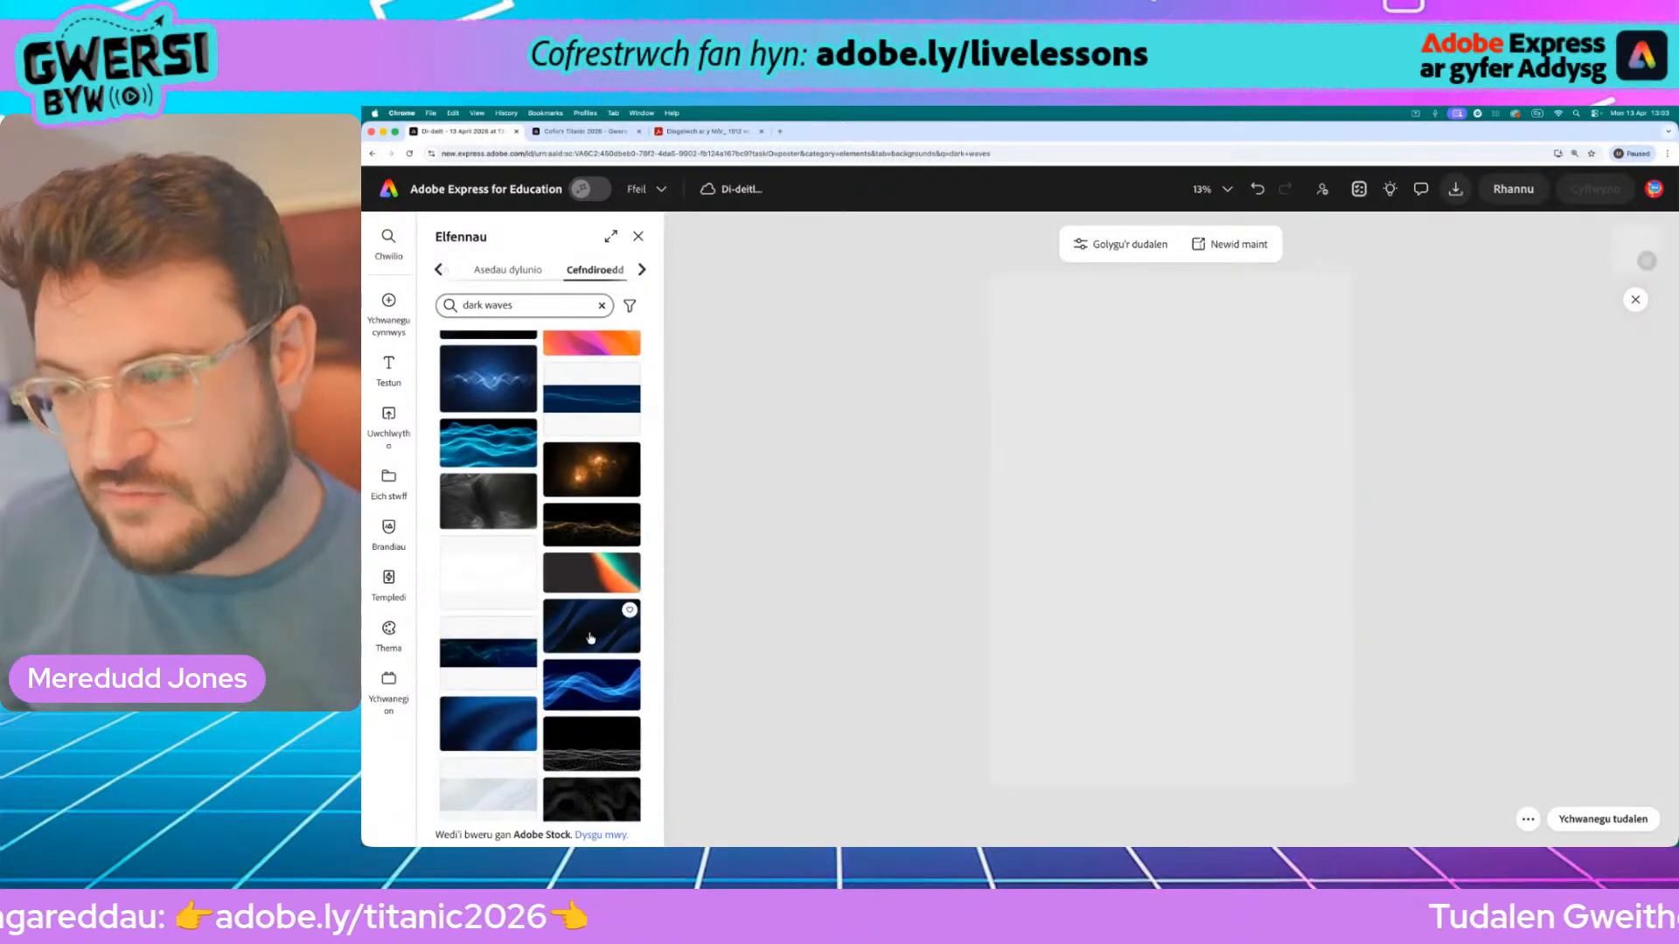
click(568, 685)
click(507, 722)
scroll(511, 710, down, 2)
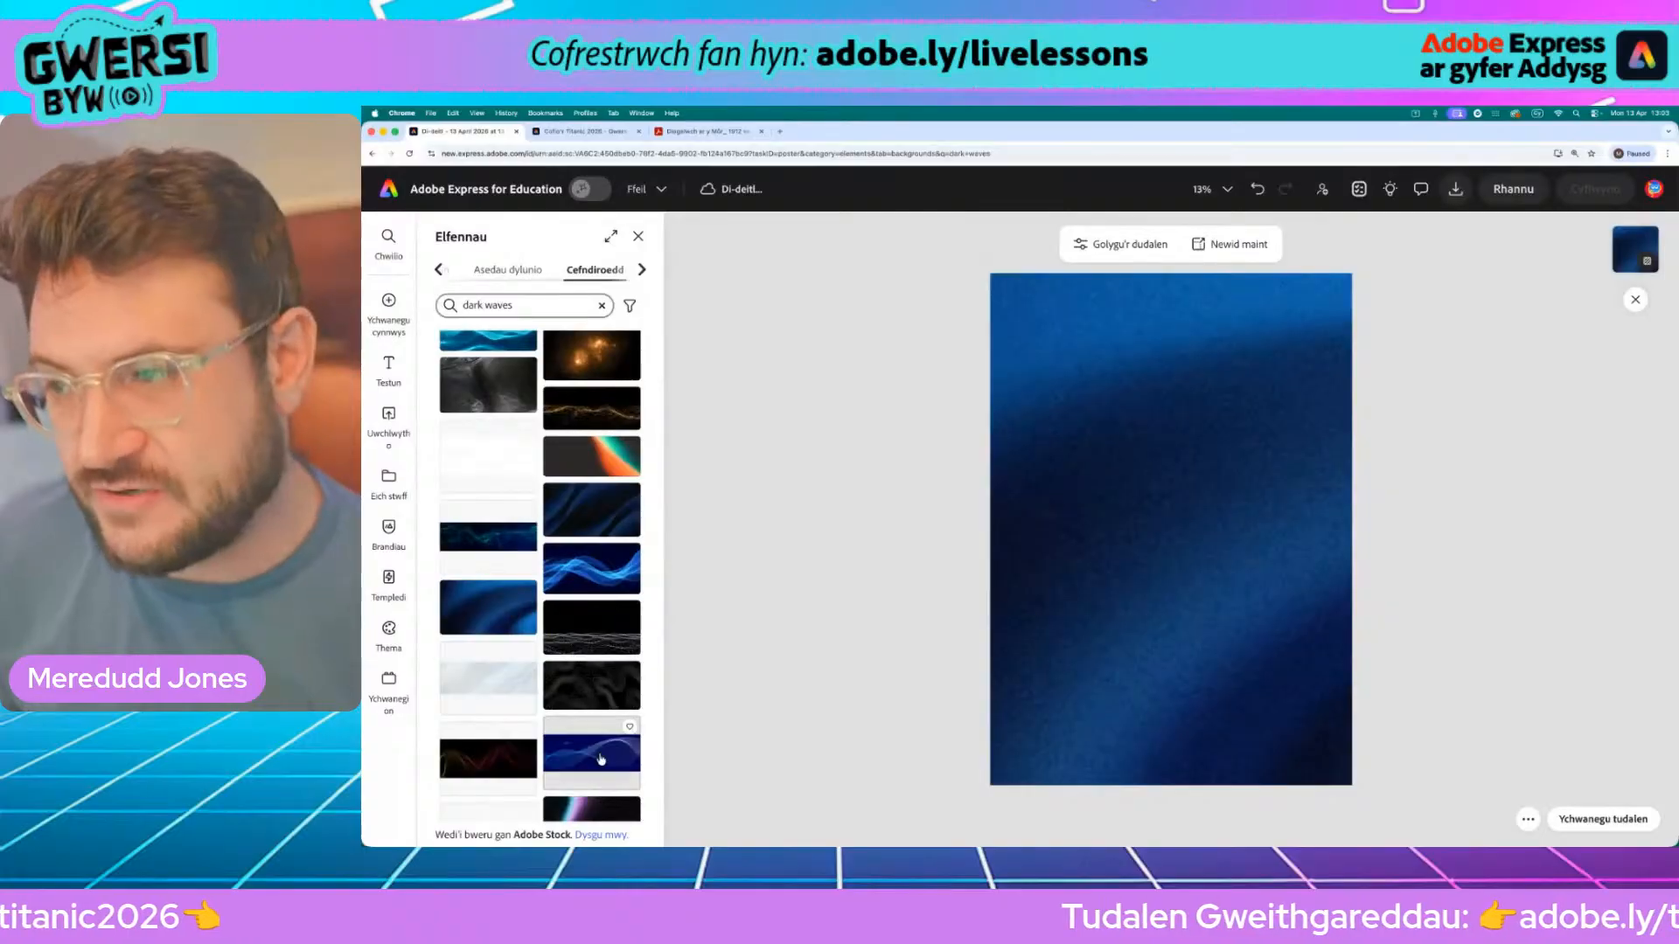
click(591, 753)
scroll(601, 759, down, 2)
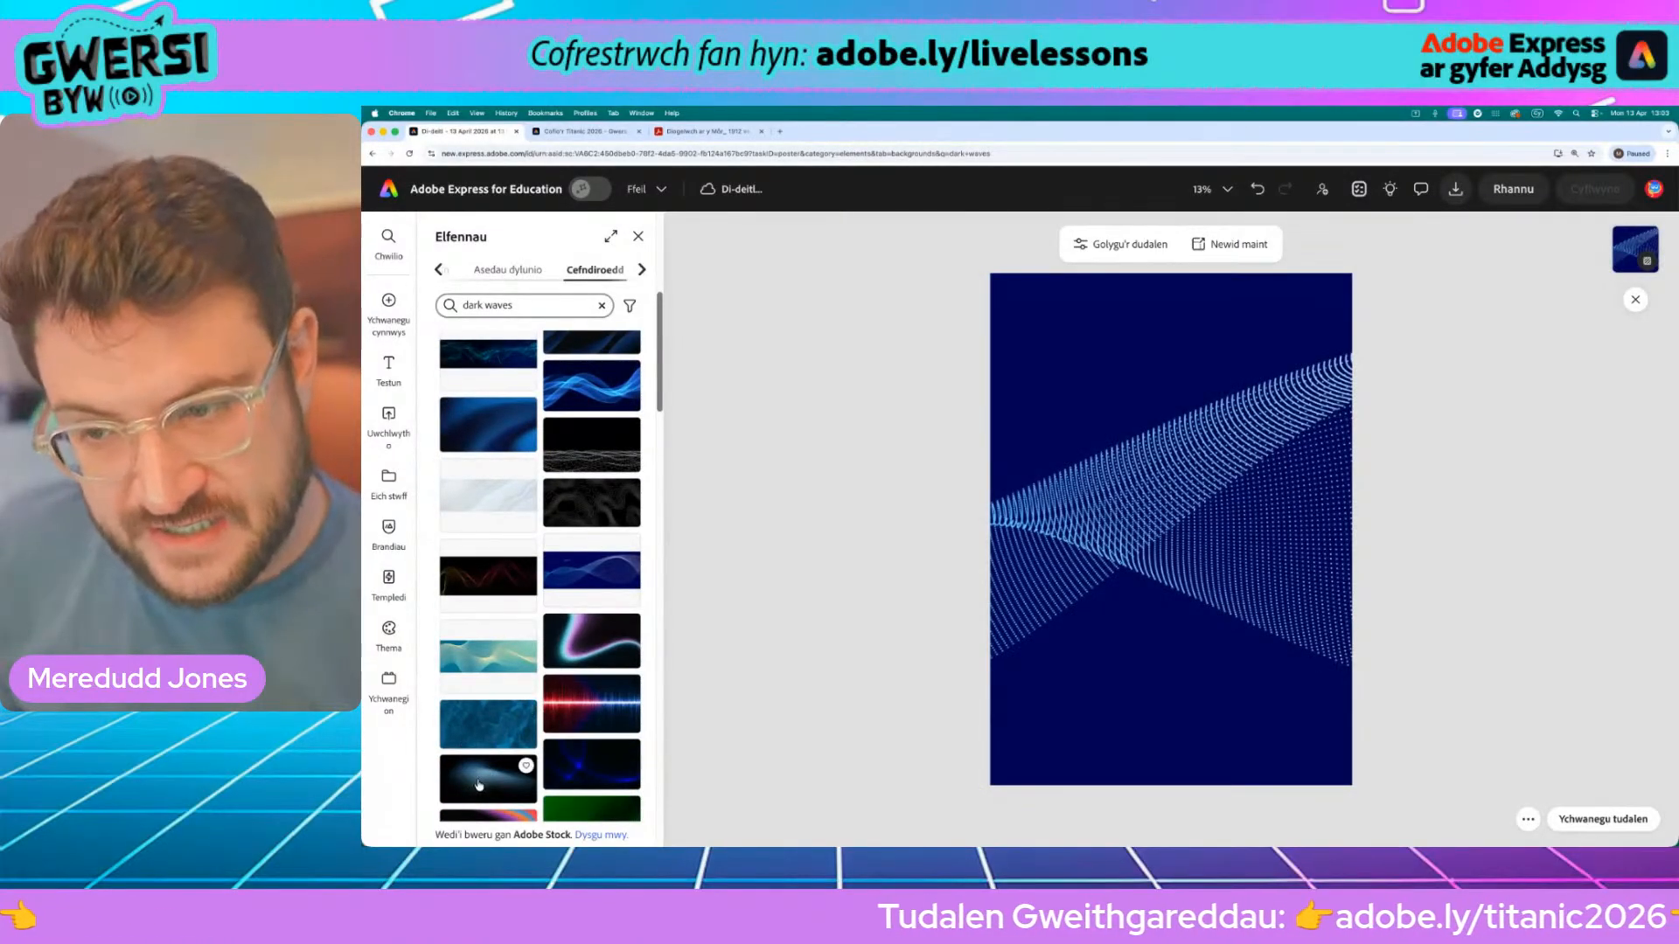
click(489, 719)
click(489, 719)
scroll(494, 721, up, 5)
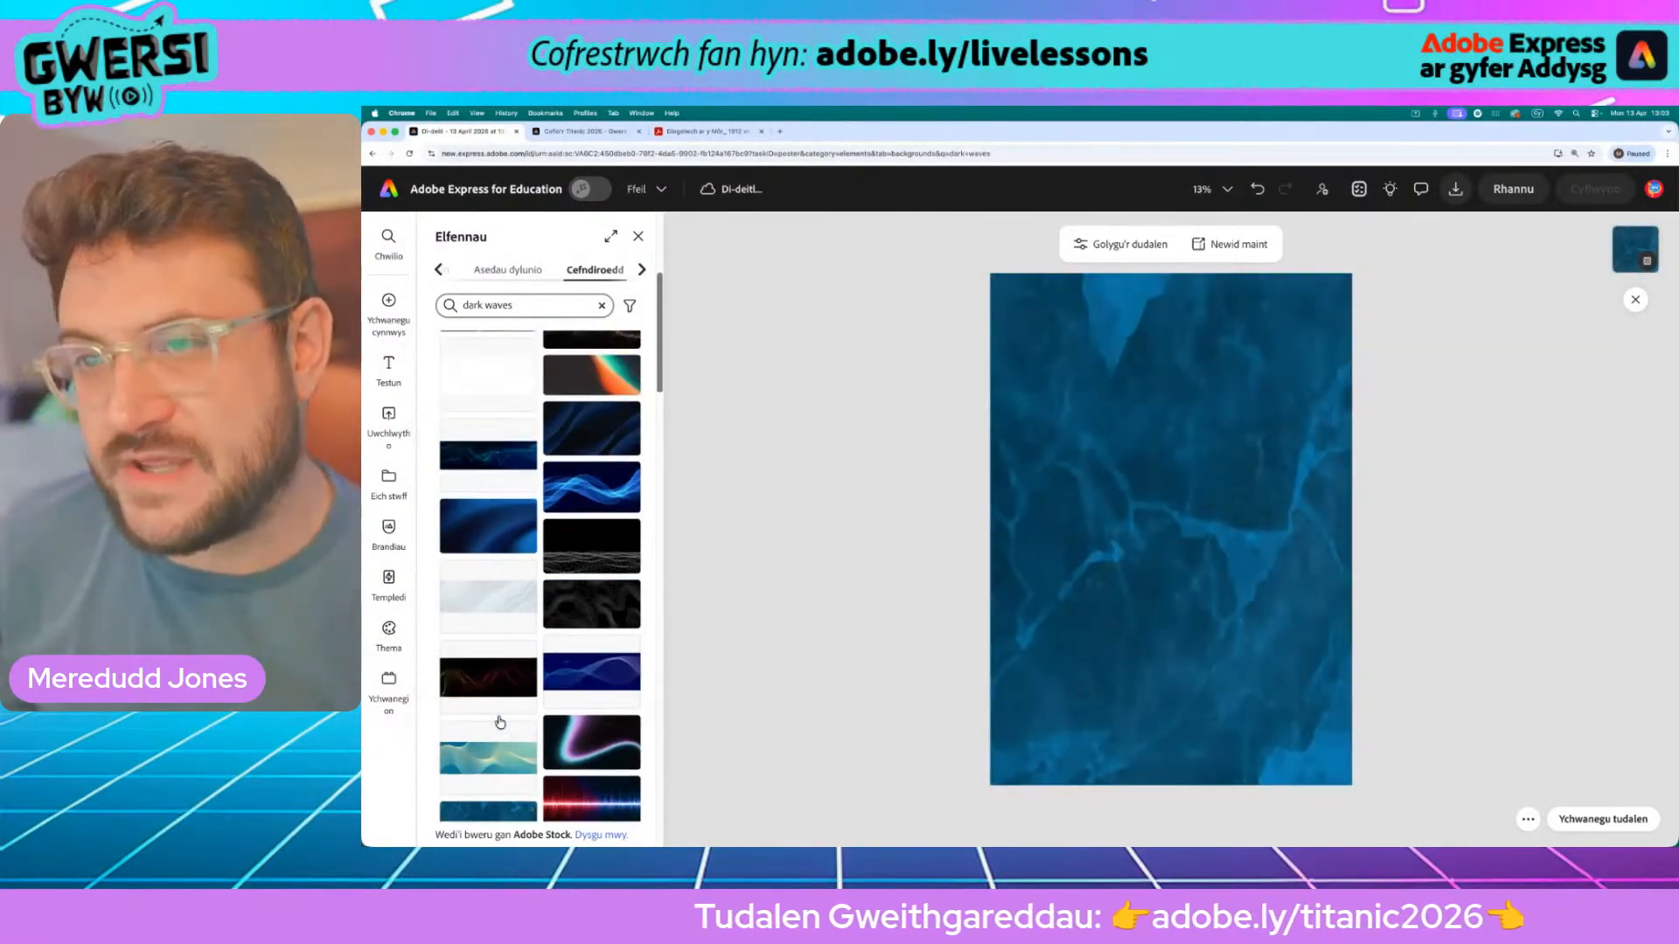
click(500, 447)
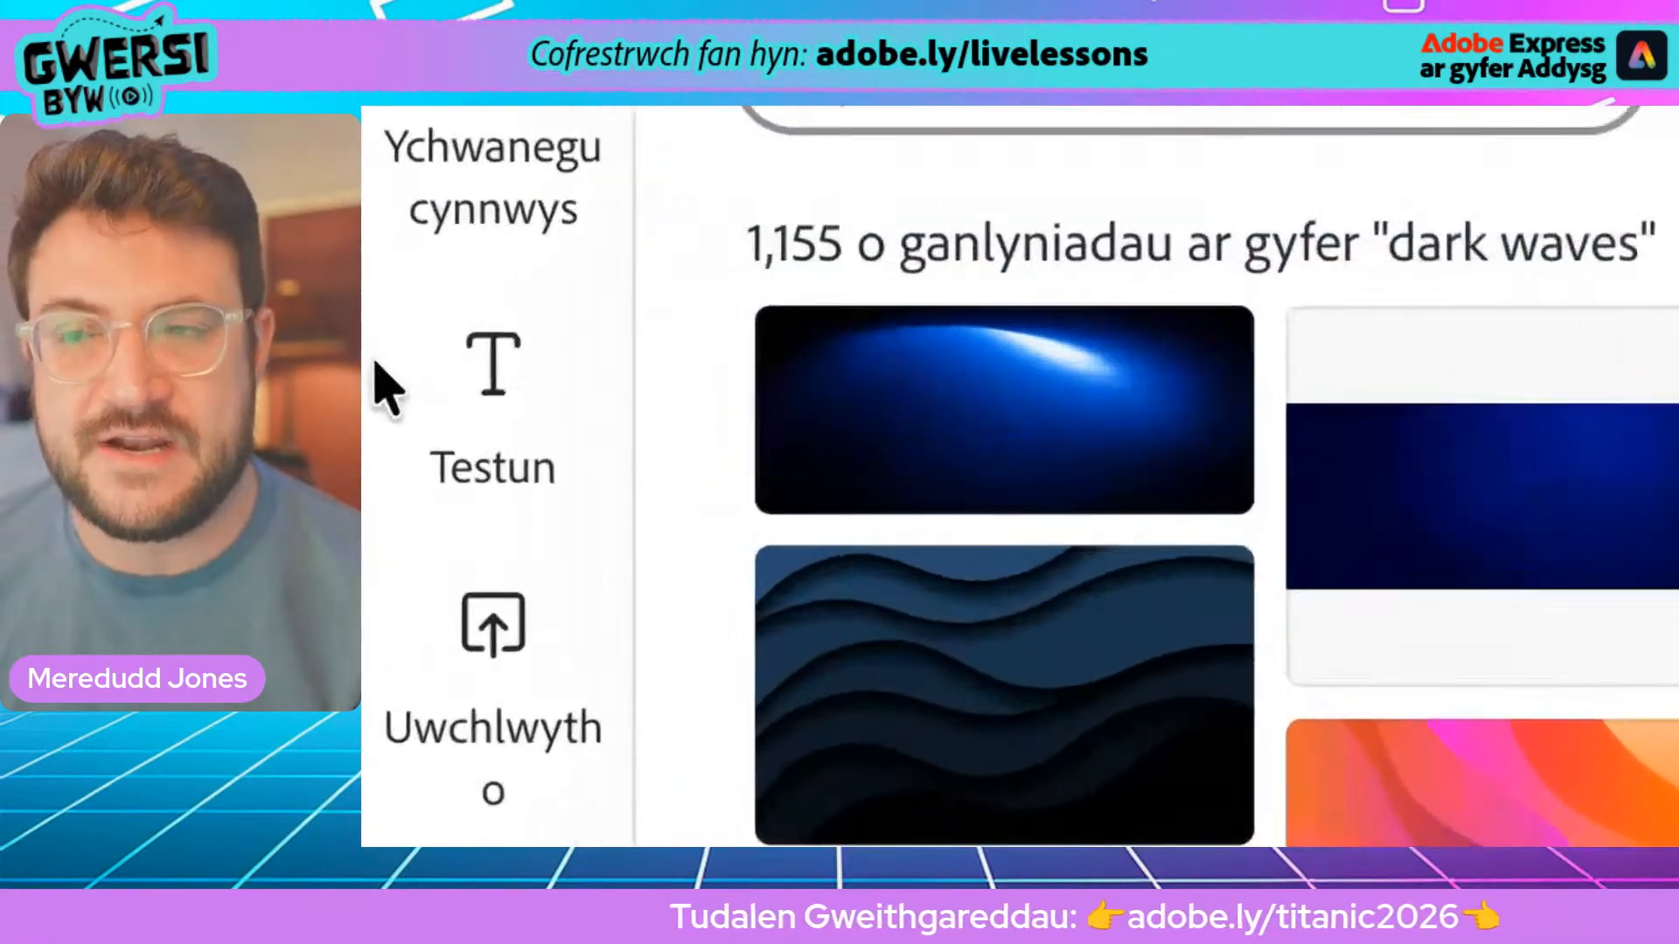
Add a new text box to the poster and set its text colour to white
click(477, 403)
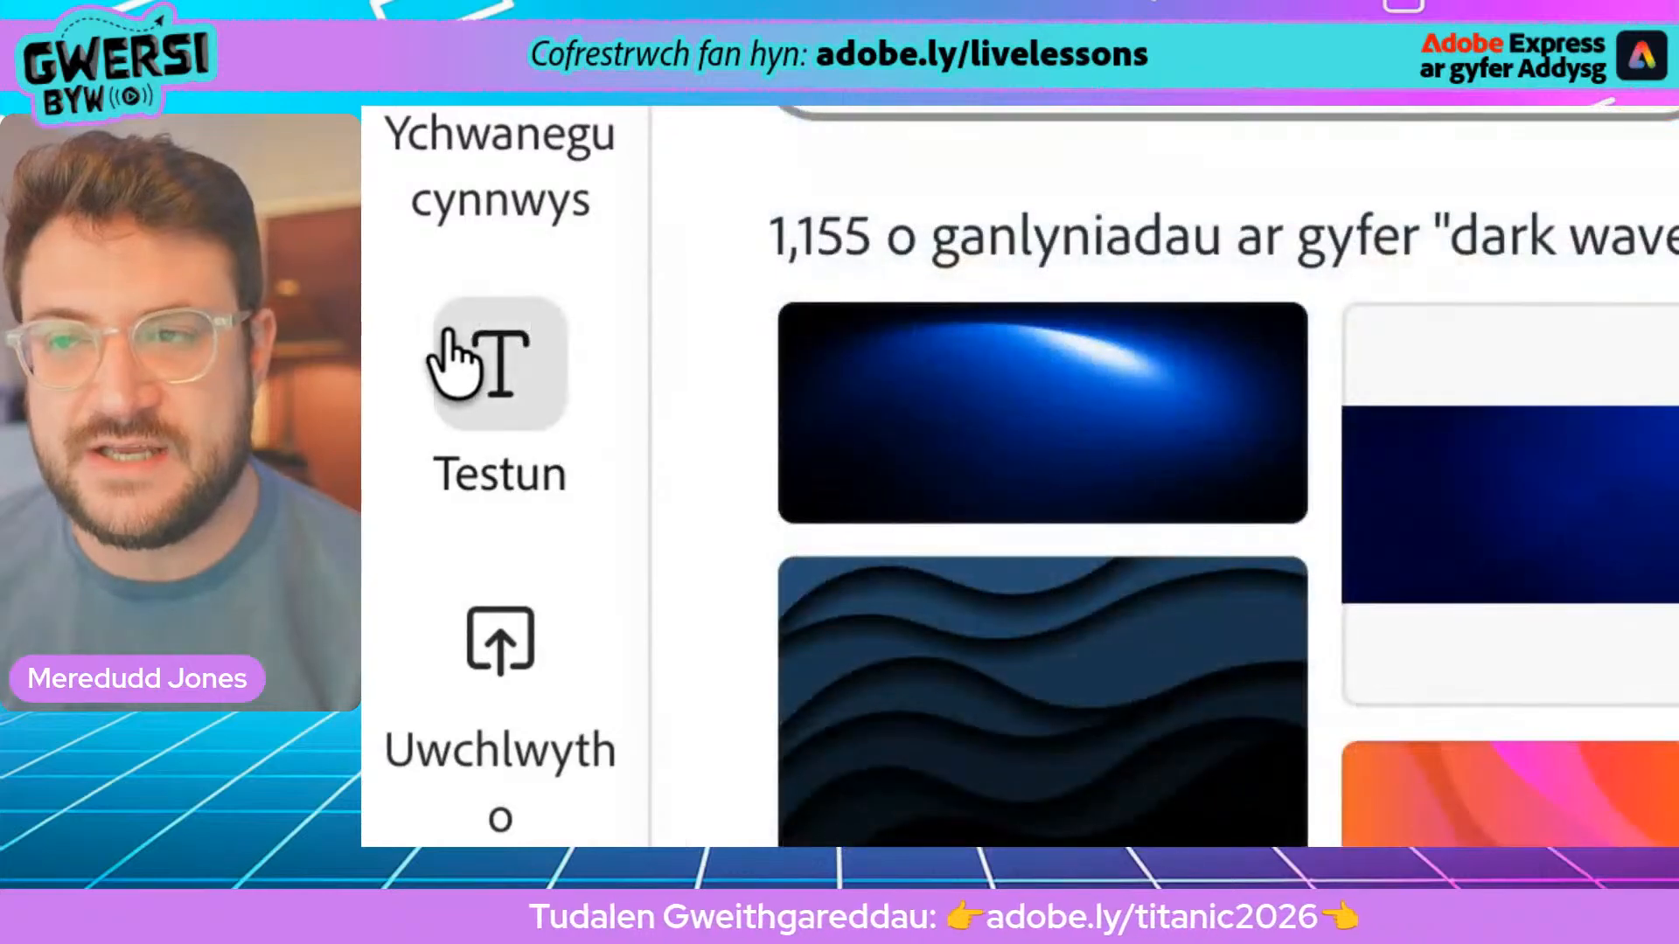
click(504, 385)
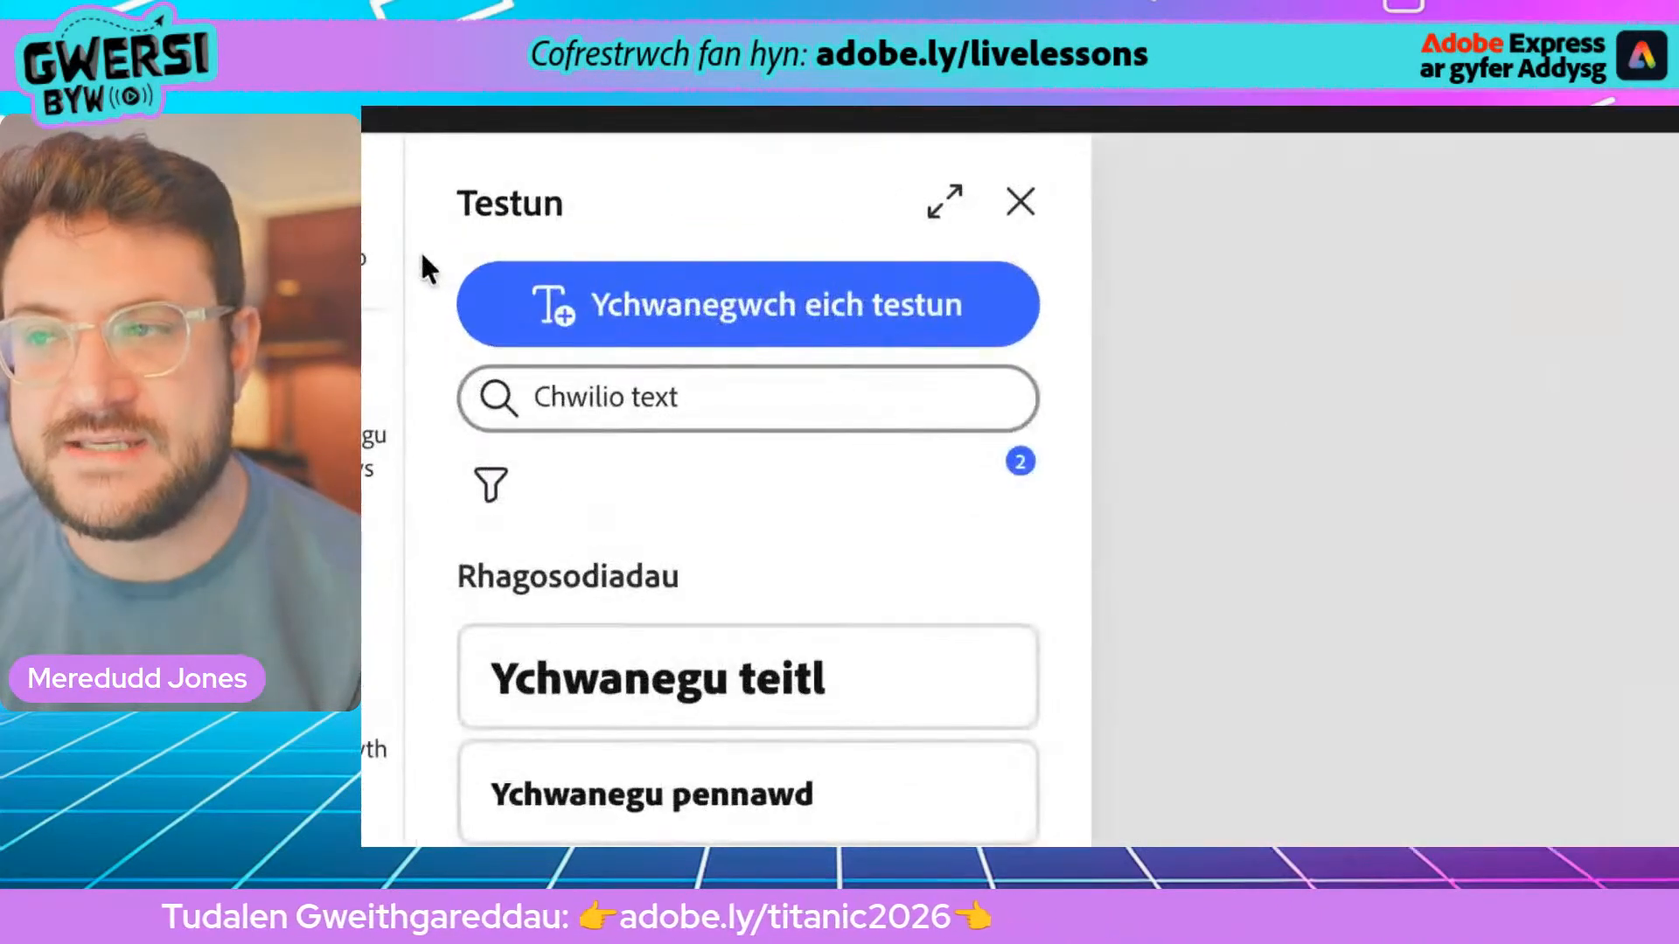
click(733, 337)
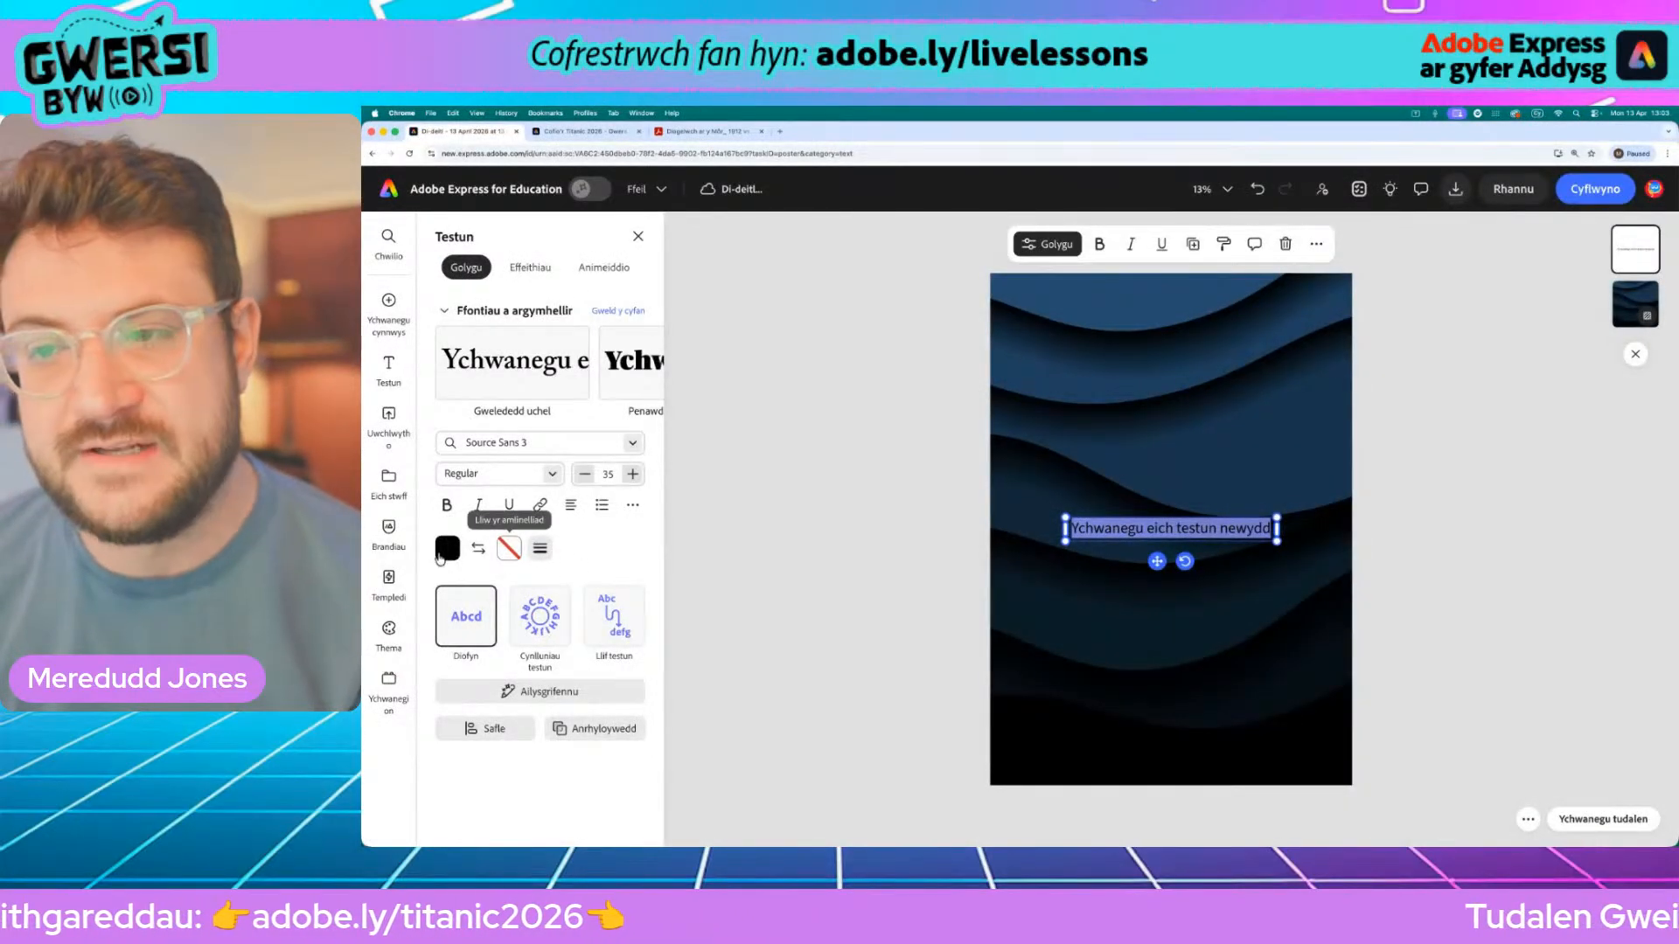
click(1151, 625)
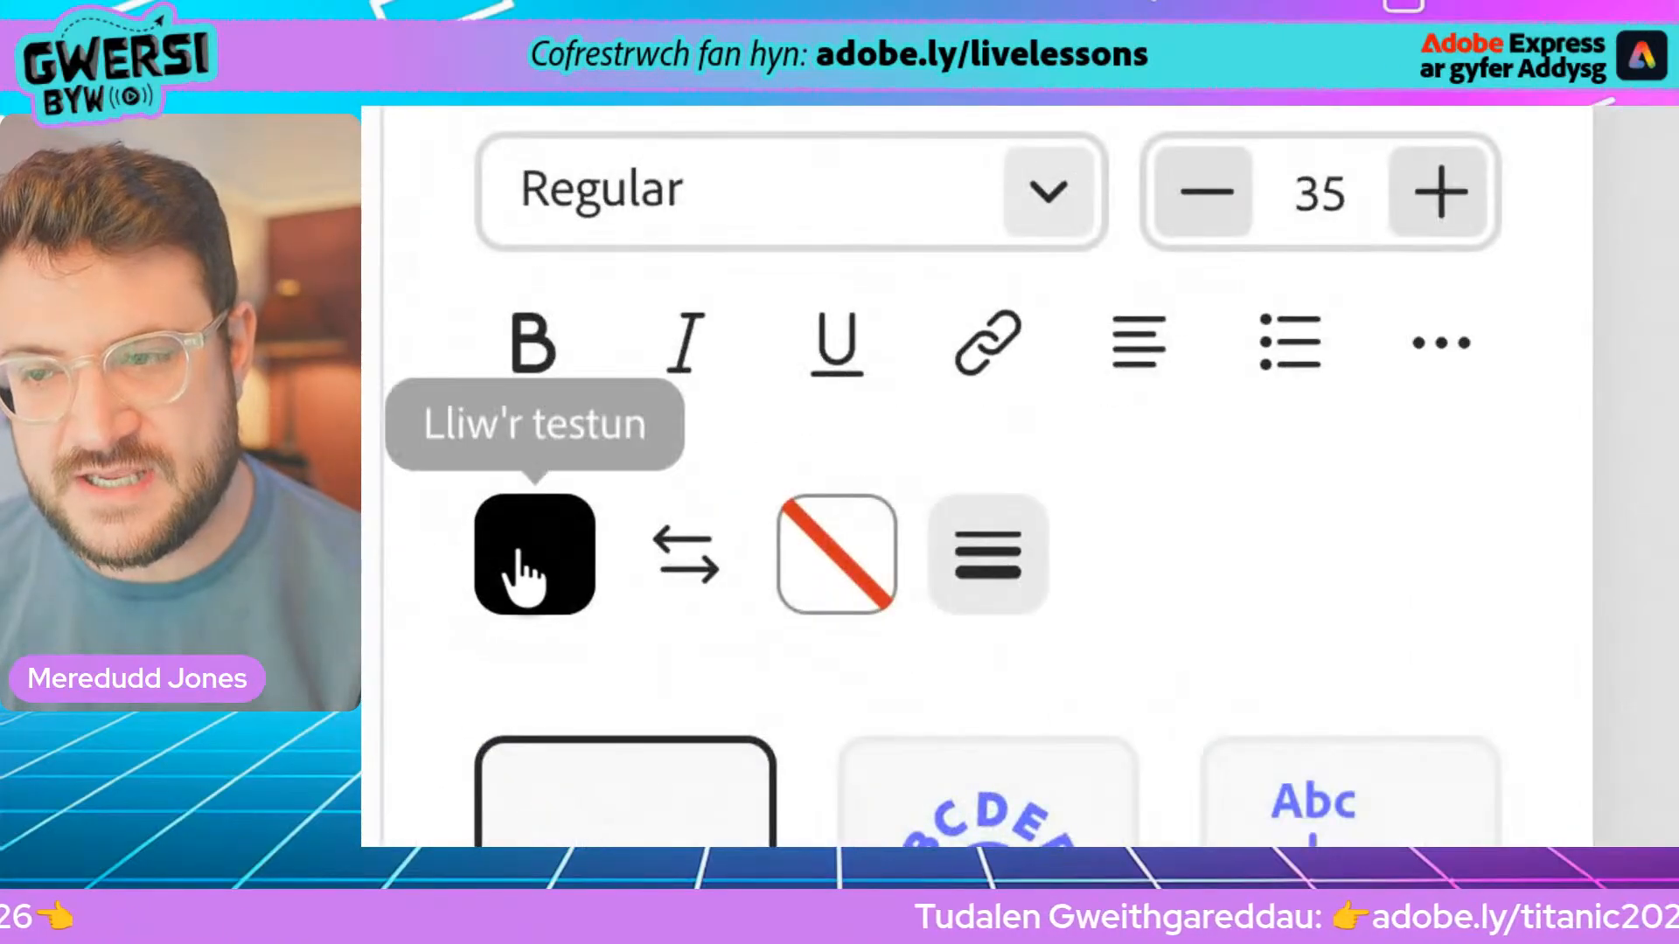
click(447, 548)
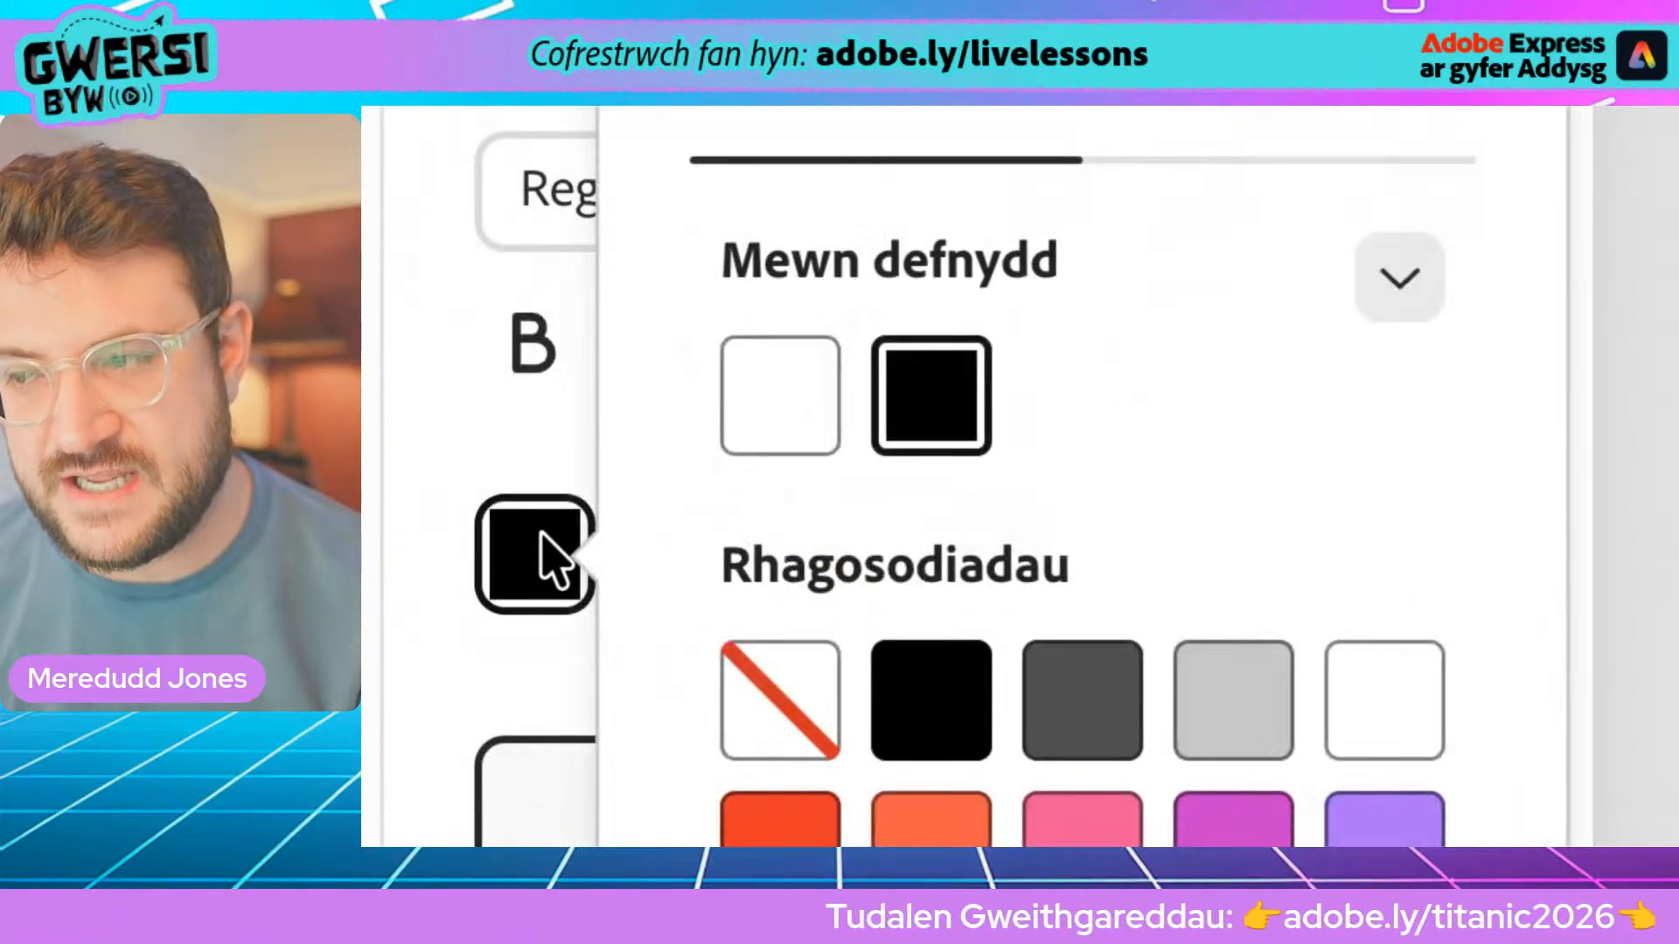
click(774, 404)
click(441, 472)
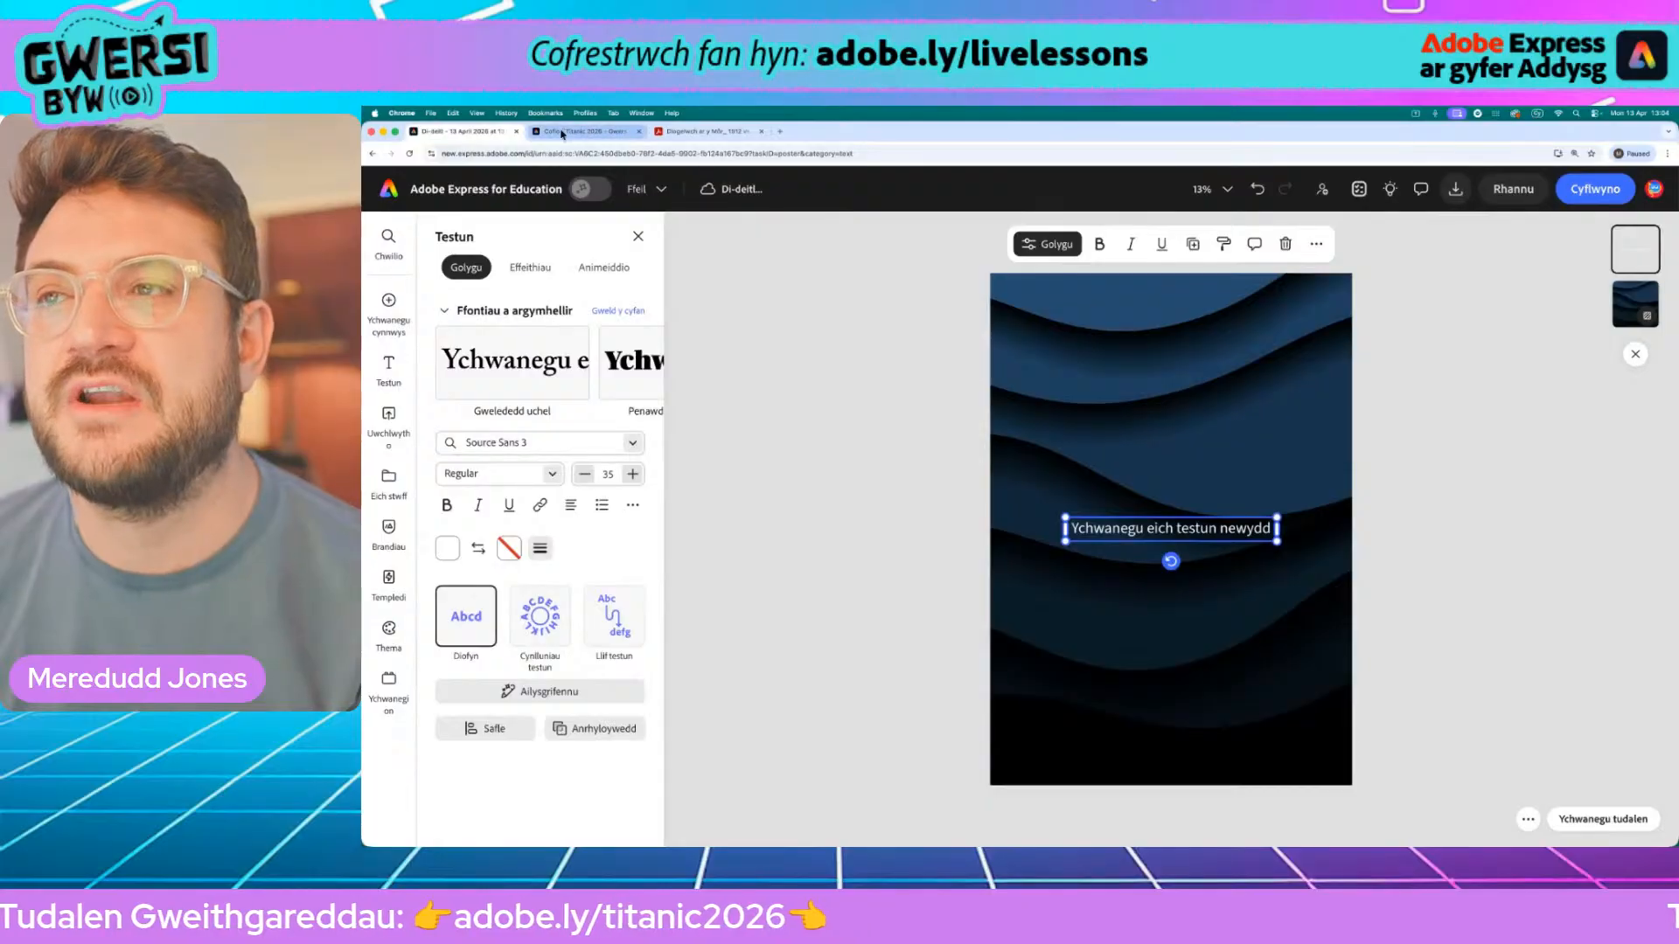
Examine the title wording in the activity page's example and the facts PDF, and return to the poster
click(560, 133)
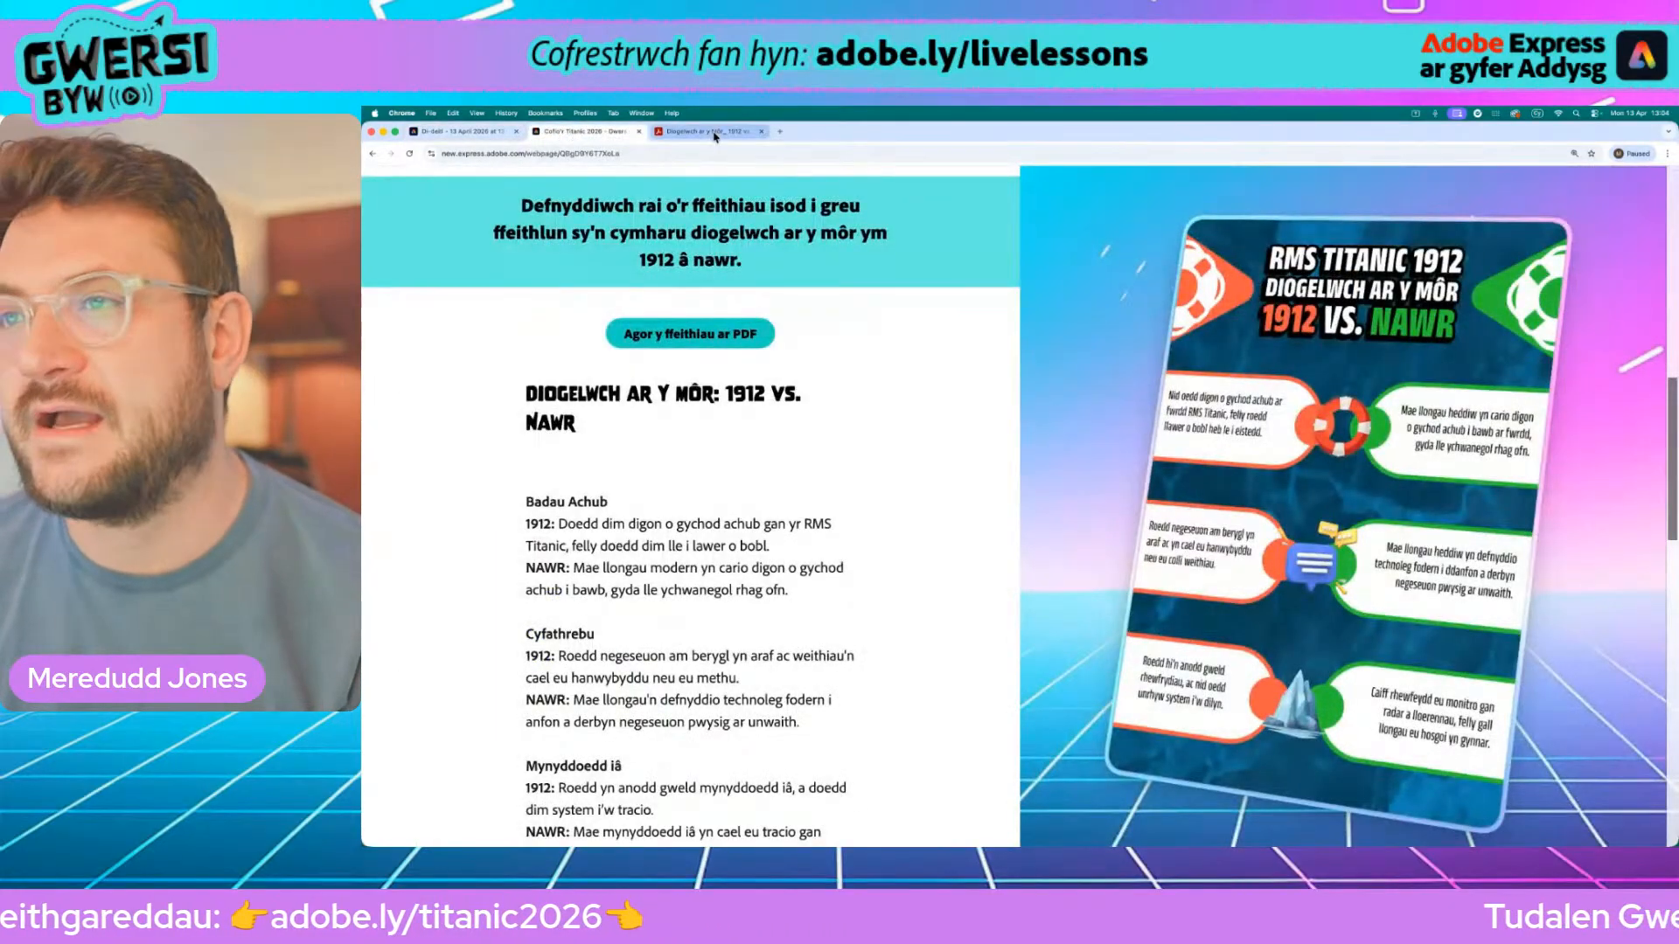
click(755, 133)
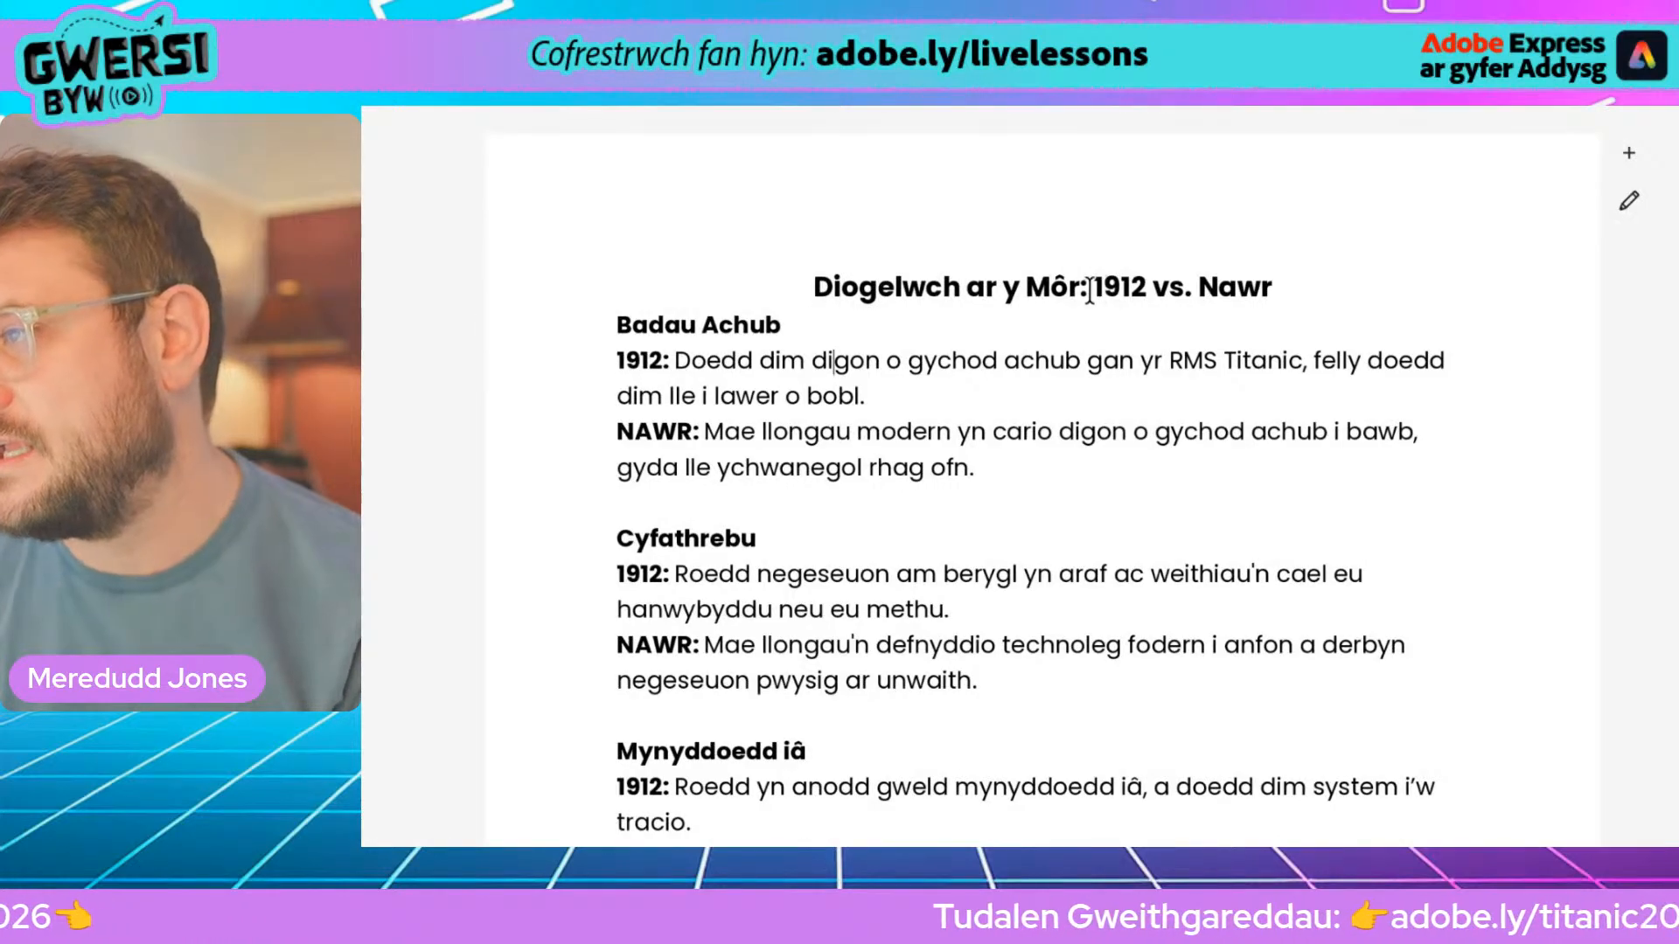
double_click(1119, 289)
click(1145, 288)
double_click(1172, 288)
click(1189, 291)
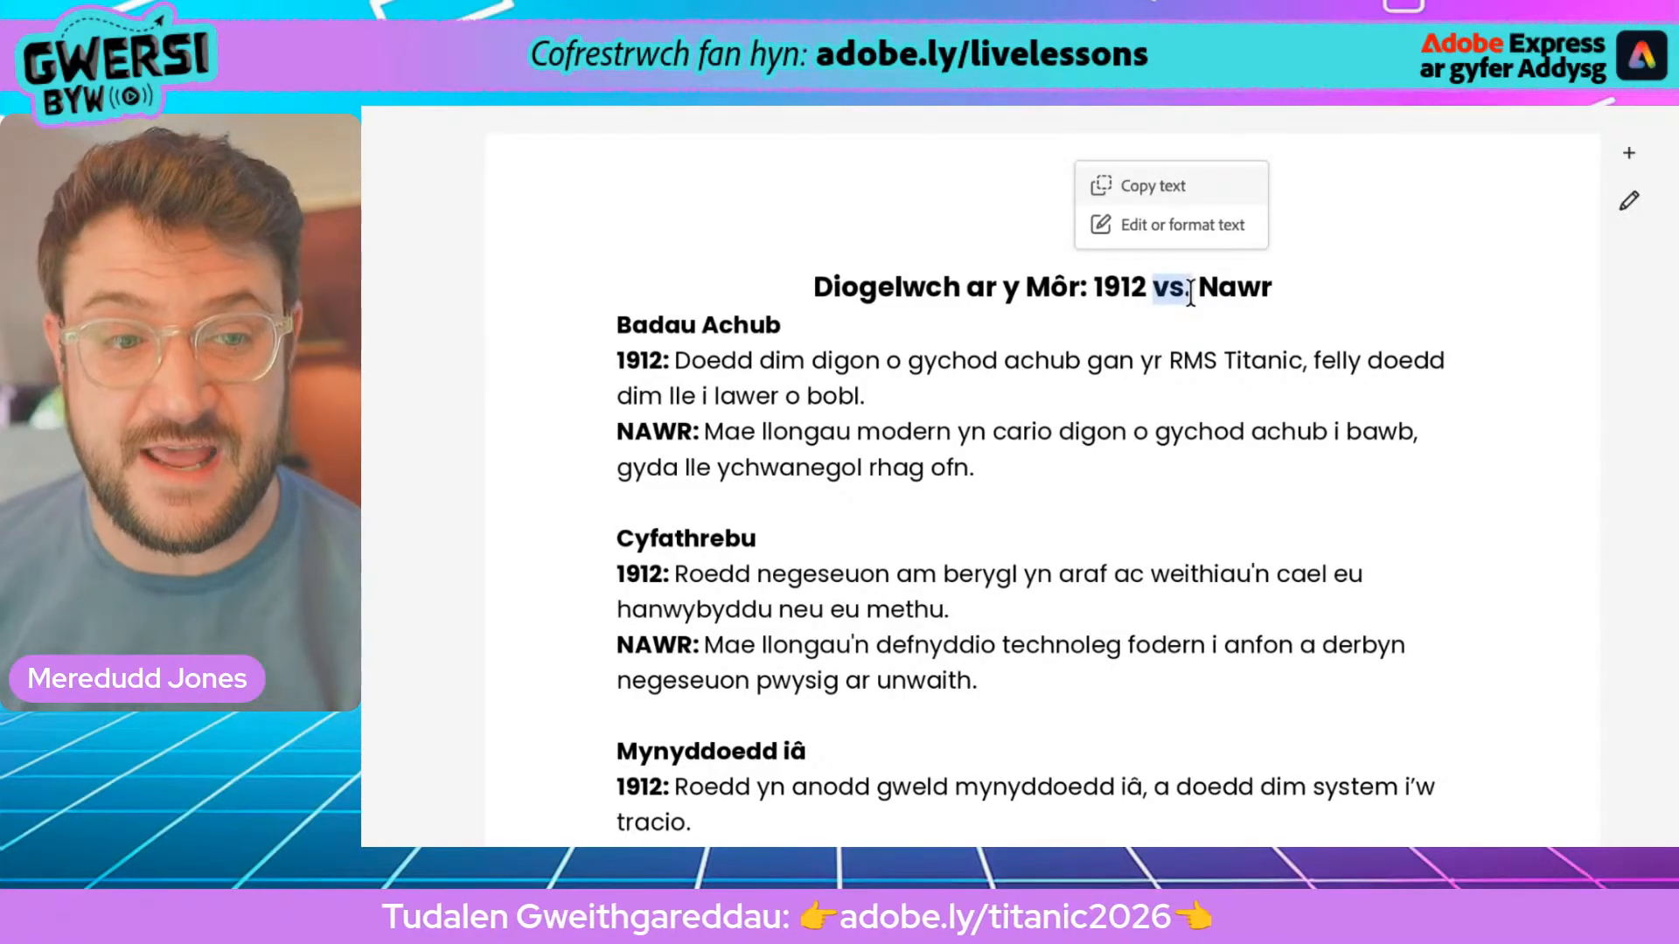
click(1240, 289)
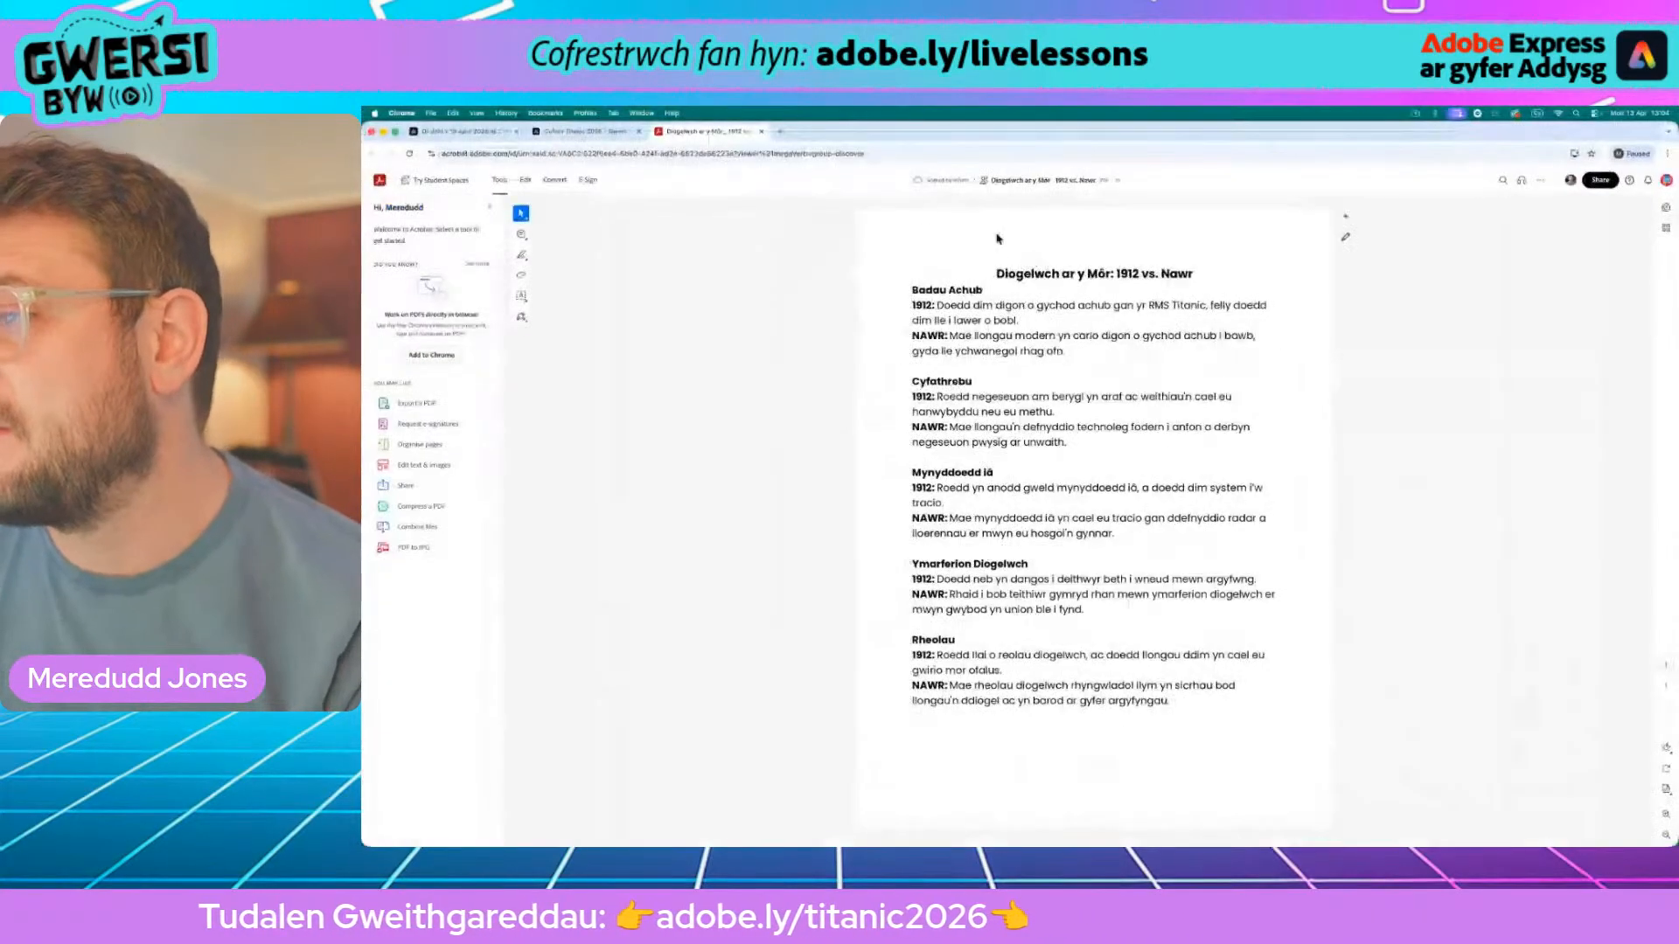
click(600, 133)
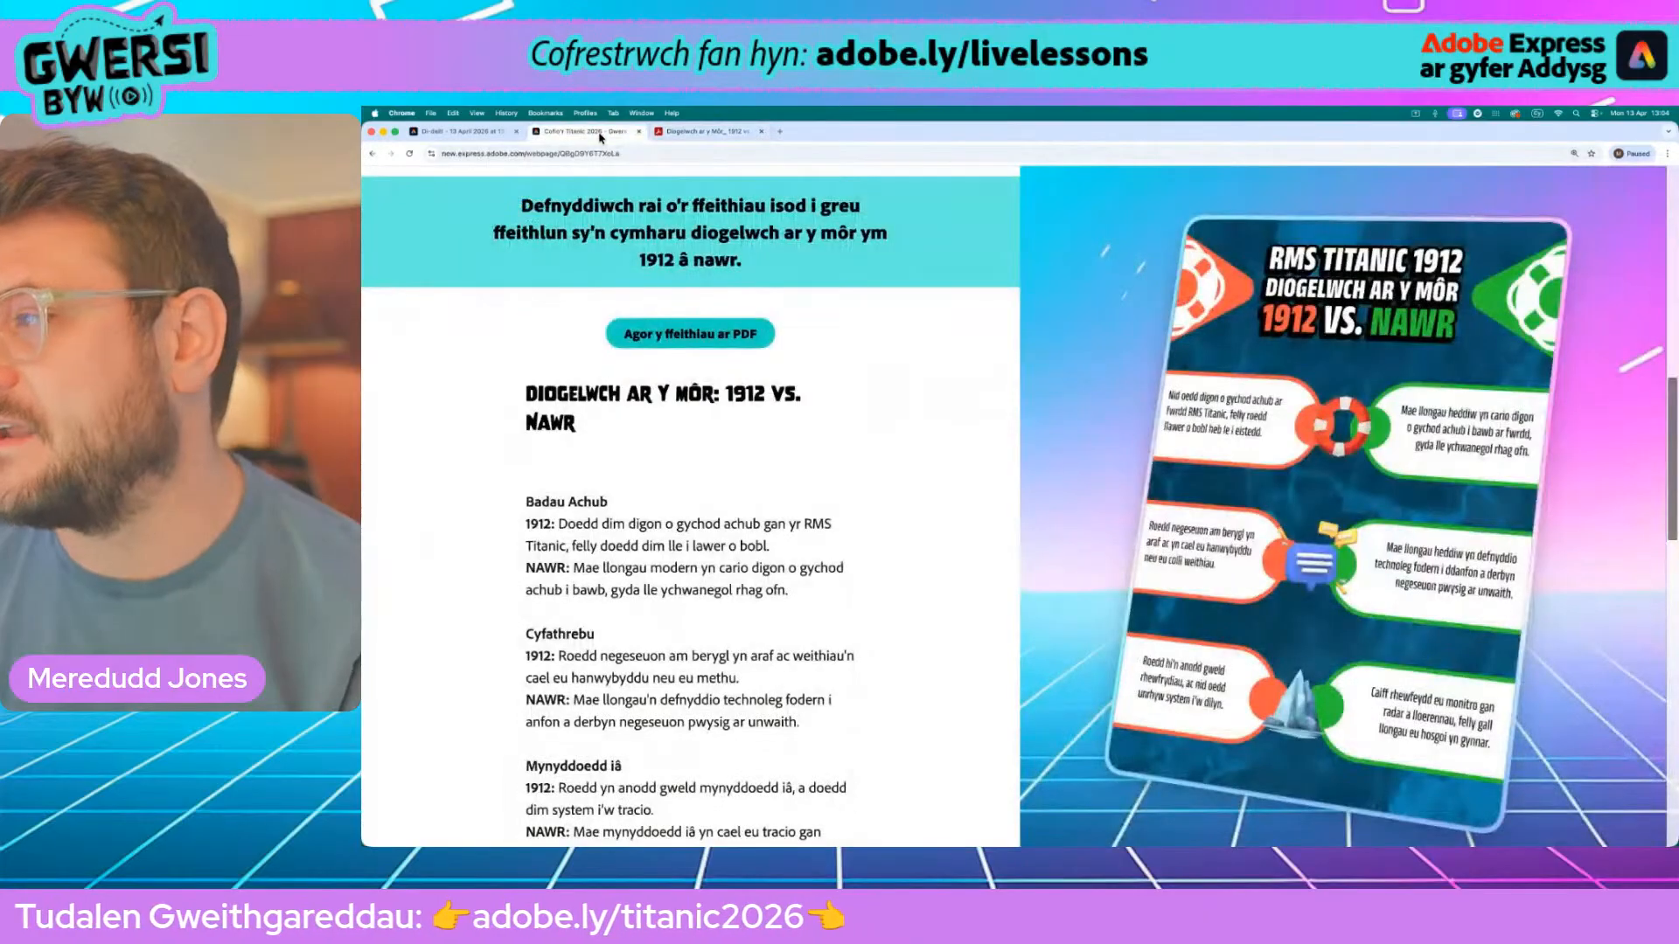
click(487, 132)
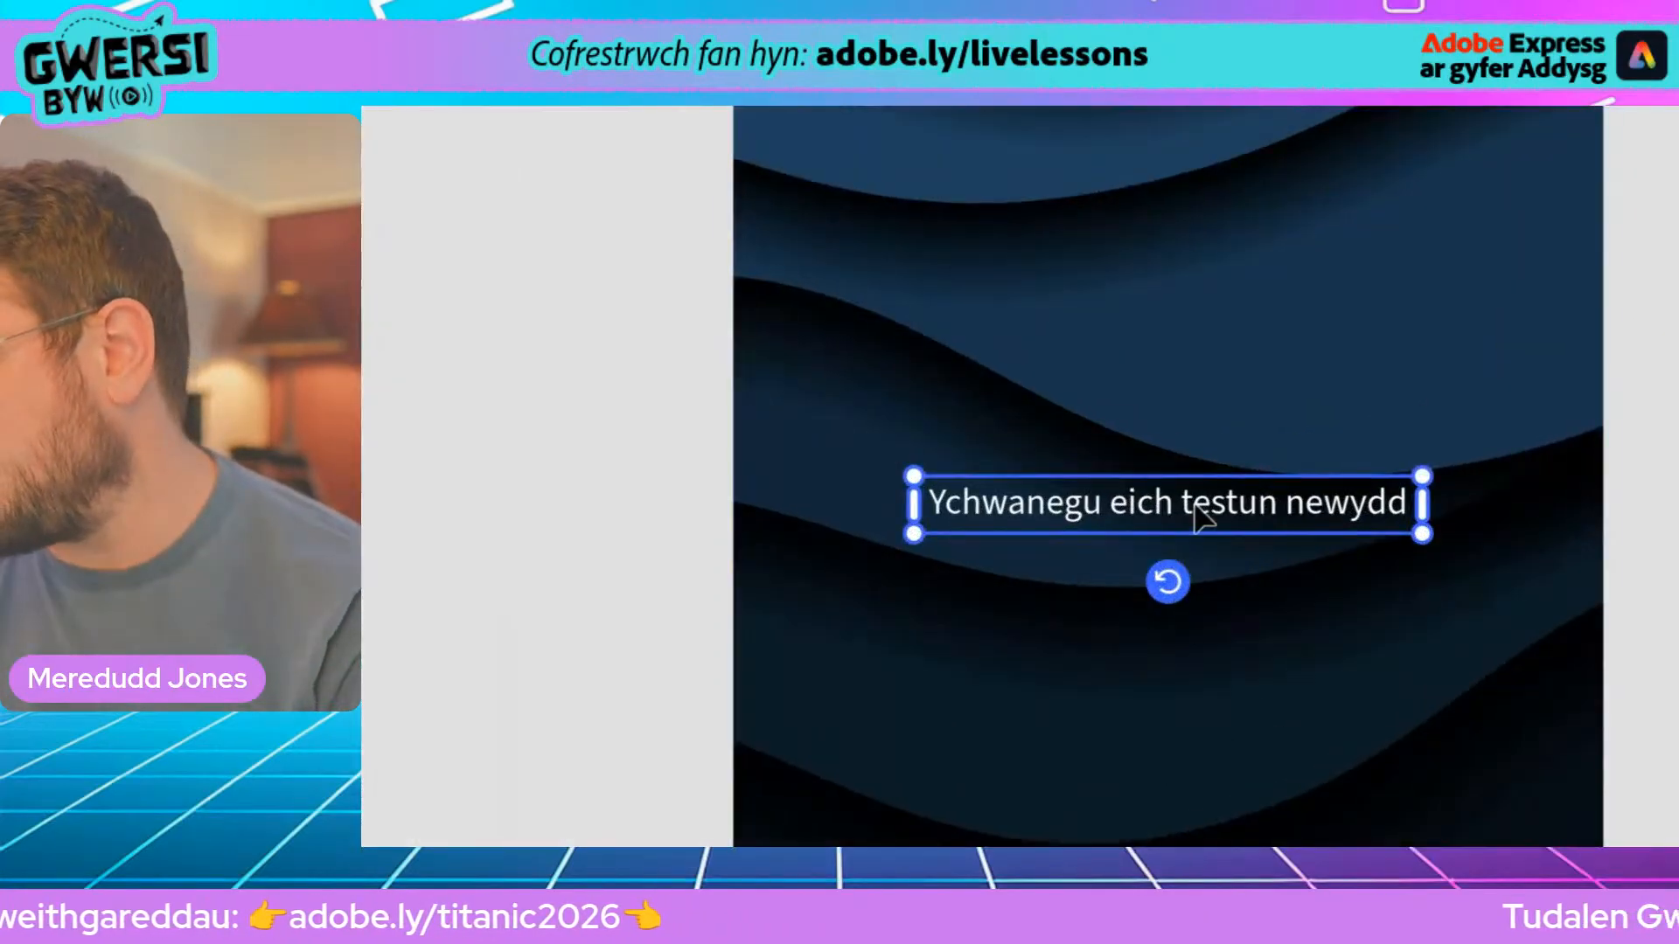
Replace the placeholder text in the text box with "RMS Titanic" and begin a new line below it
double_click(1182, 528)
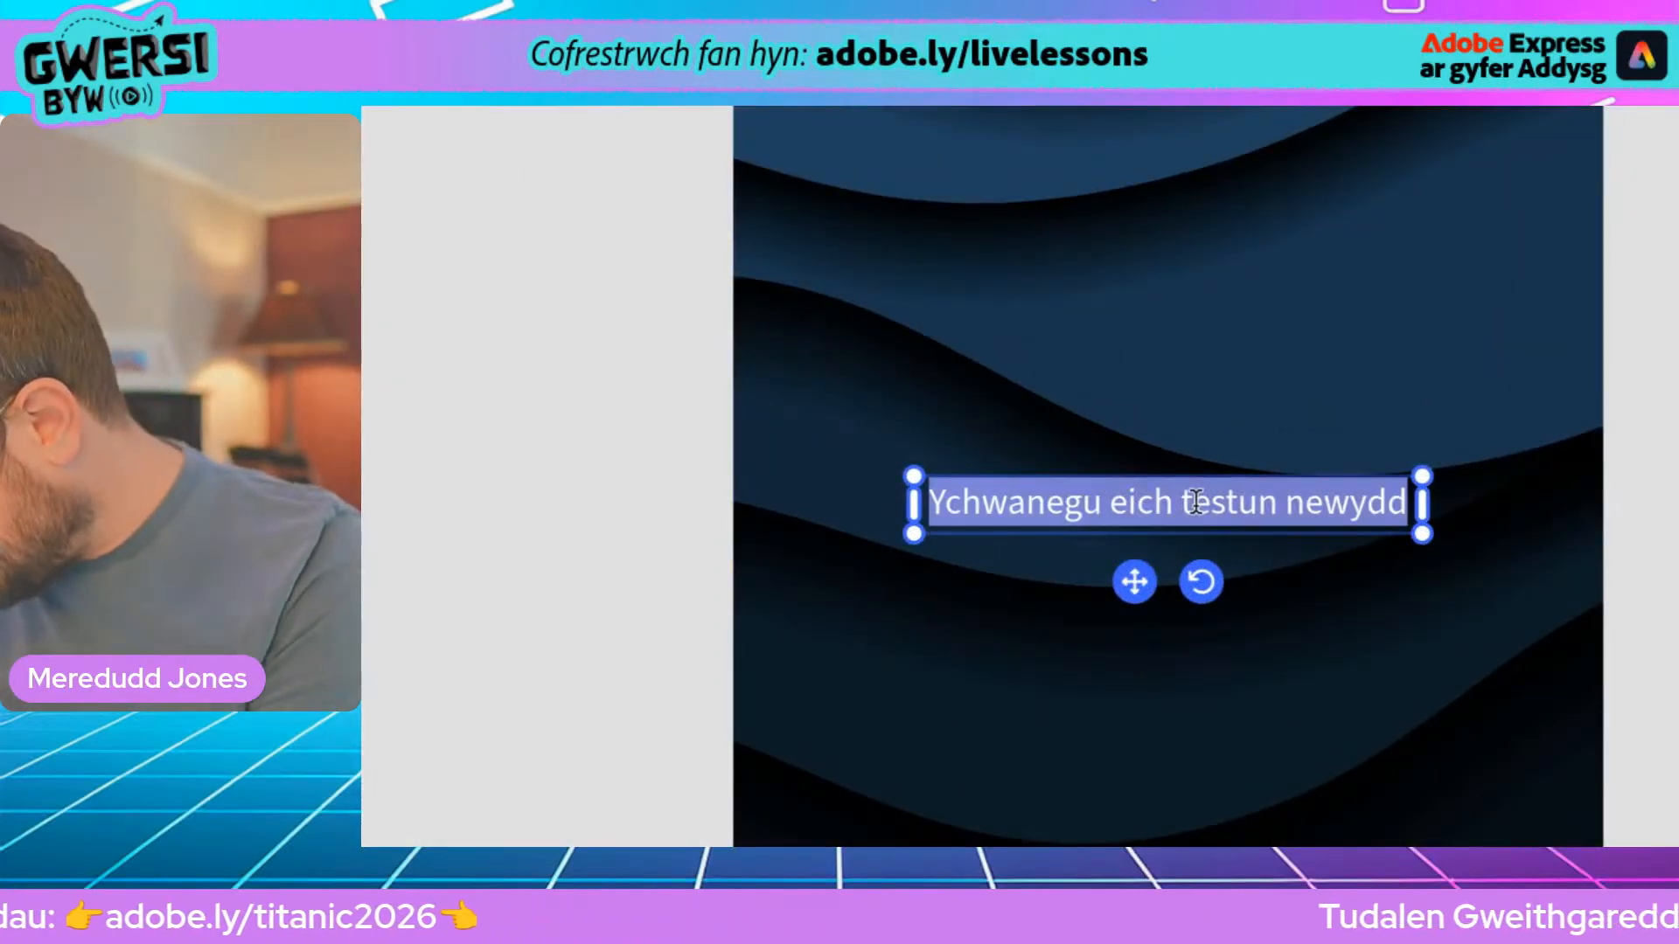
text(RMS)
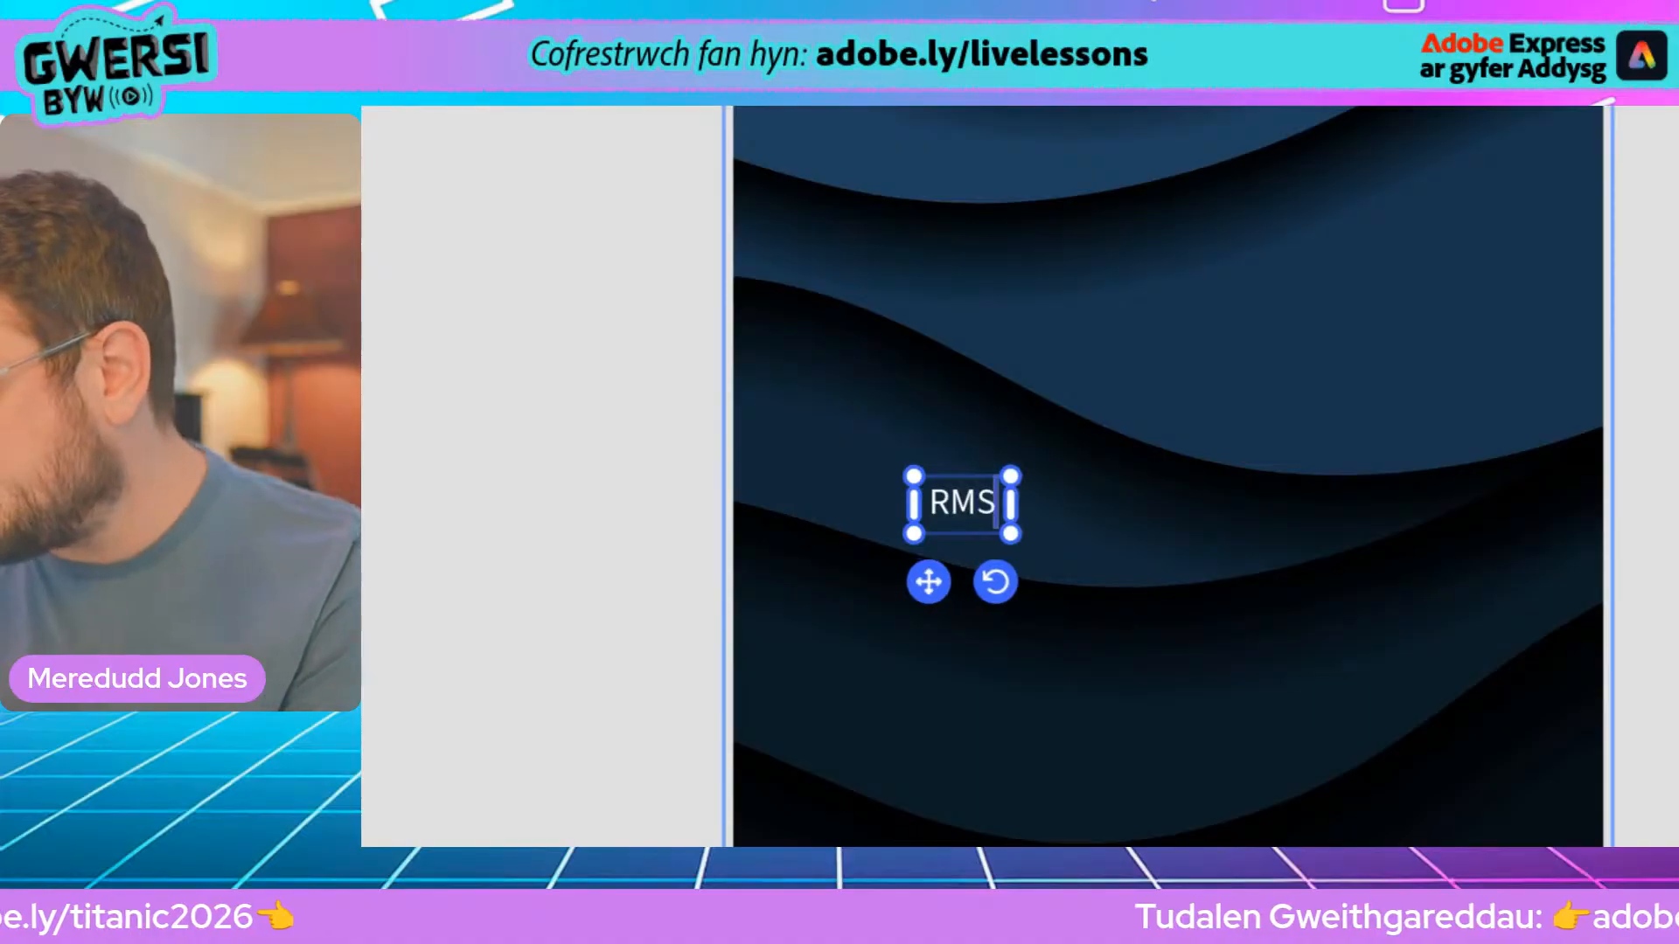
text( Tit)
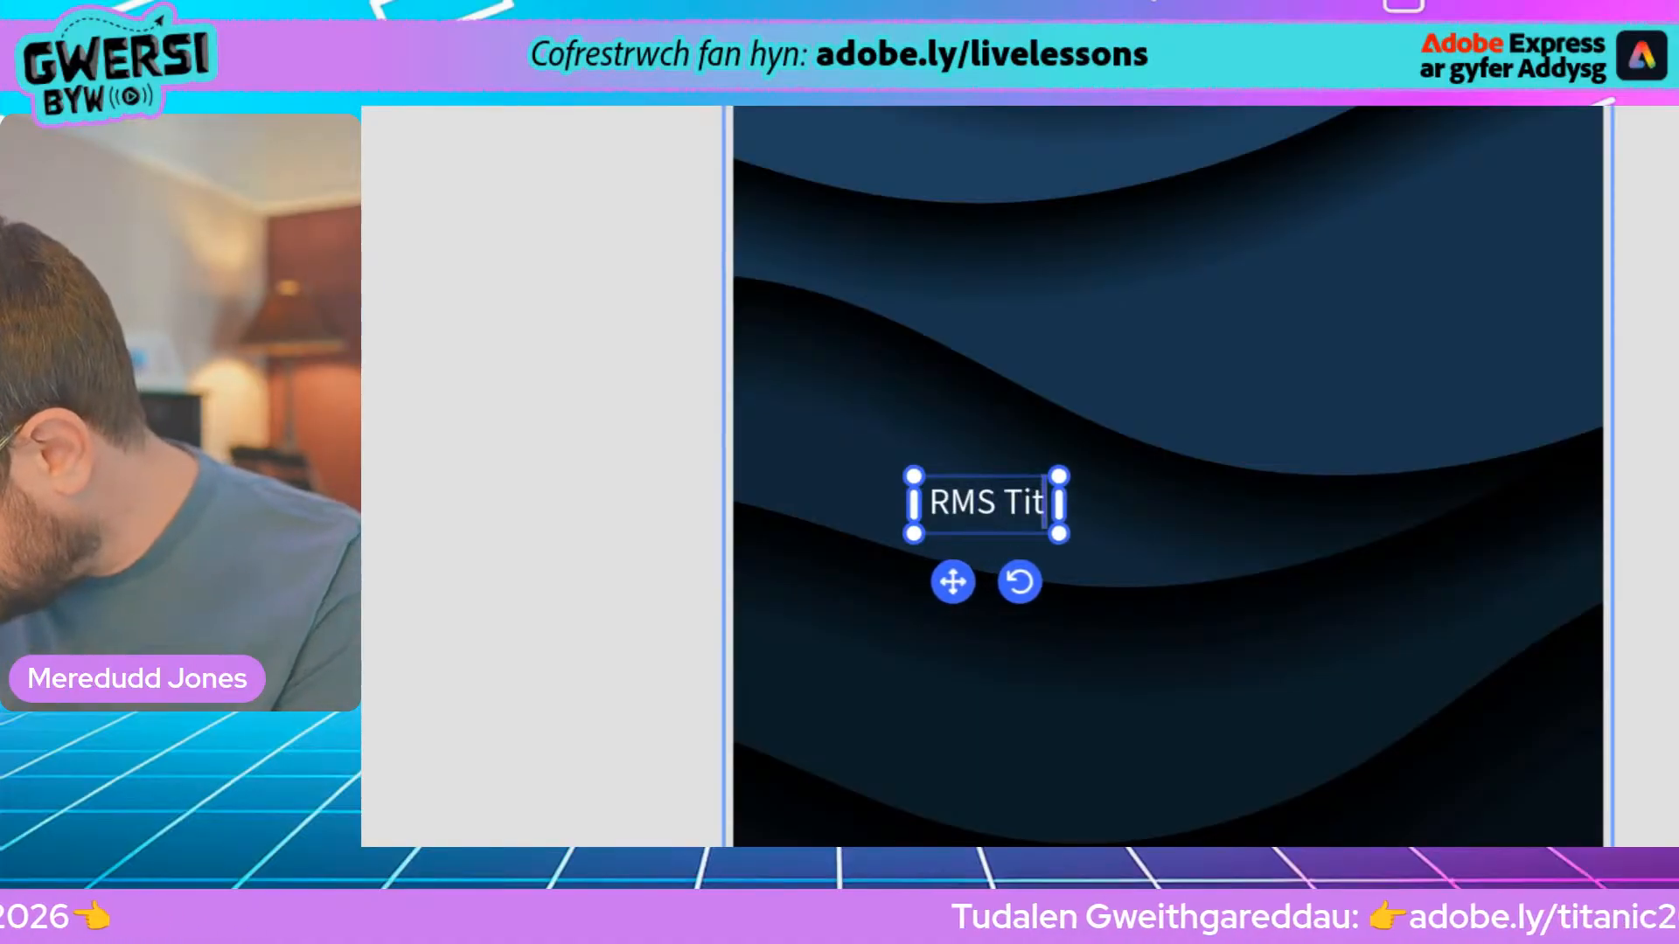
text(anic)
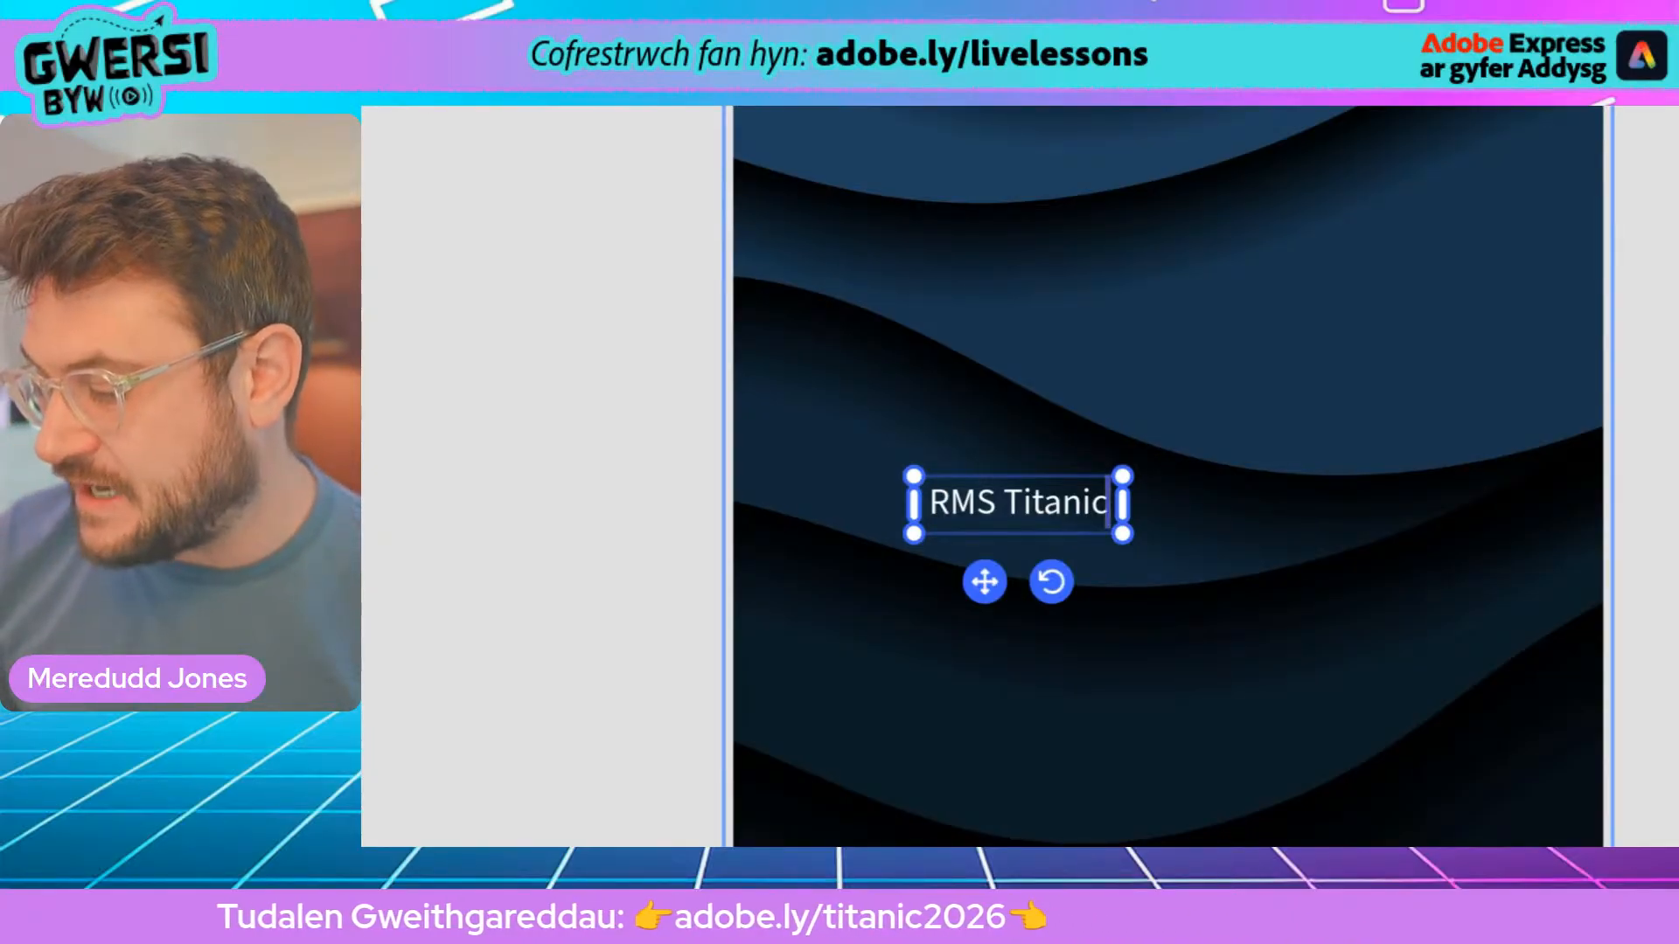
key(Return)
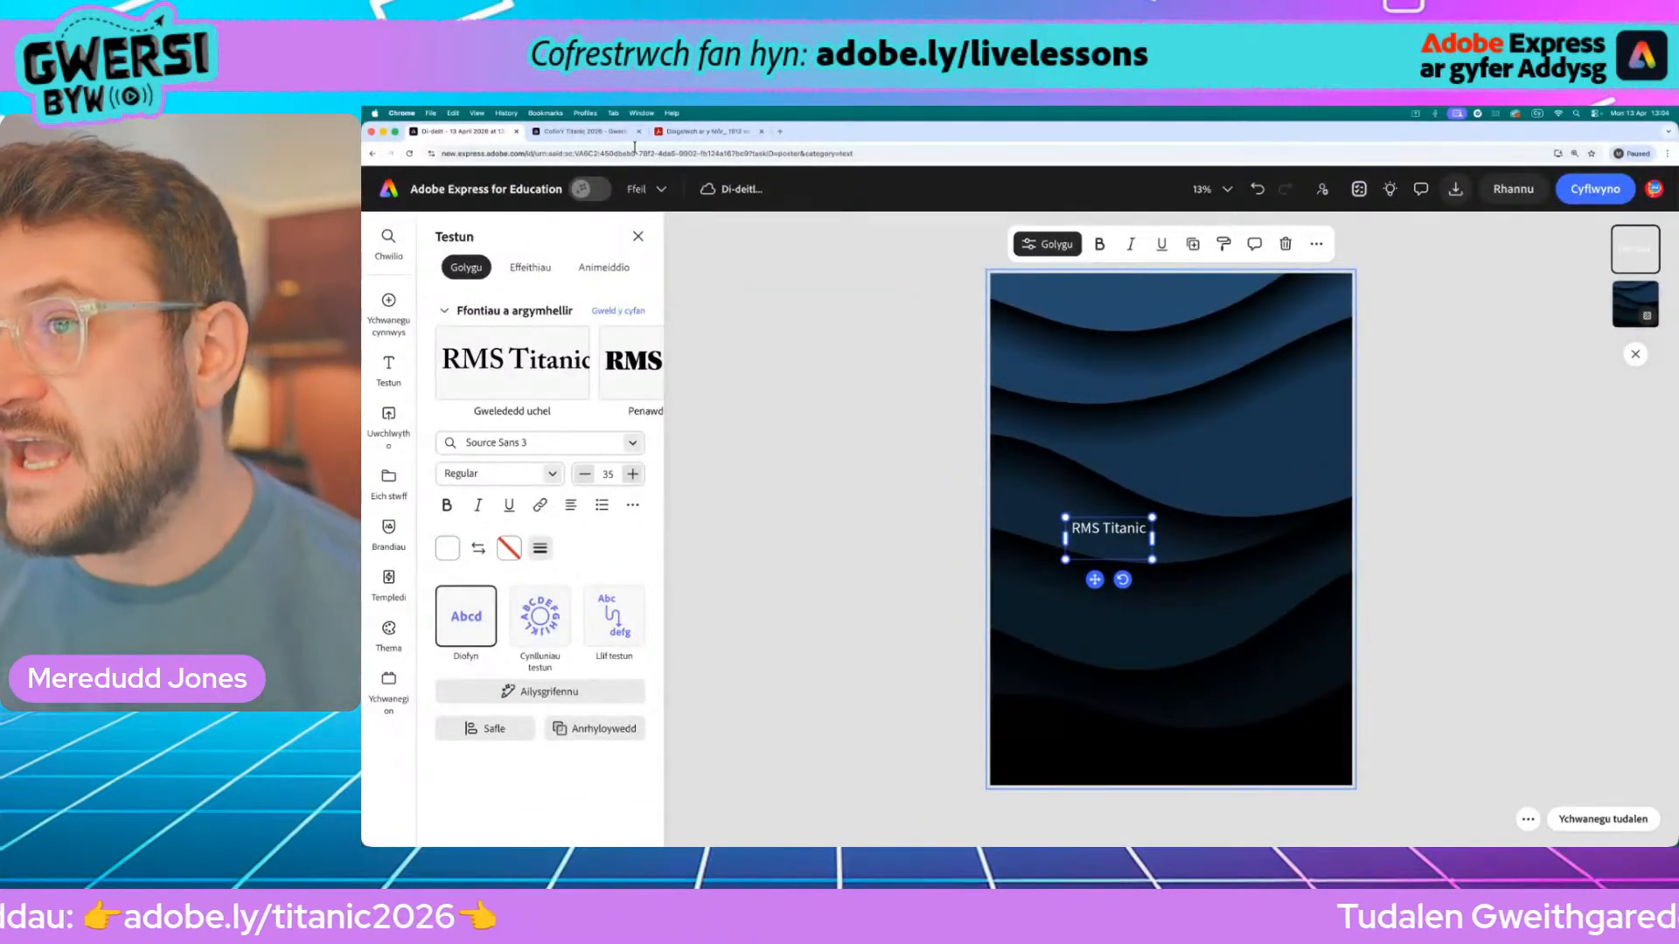
Copy "Diogelwch ar y Môr" from the facts PDF's heading and paste it as the second line of the poster title
click(704, 132)
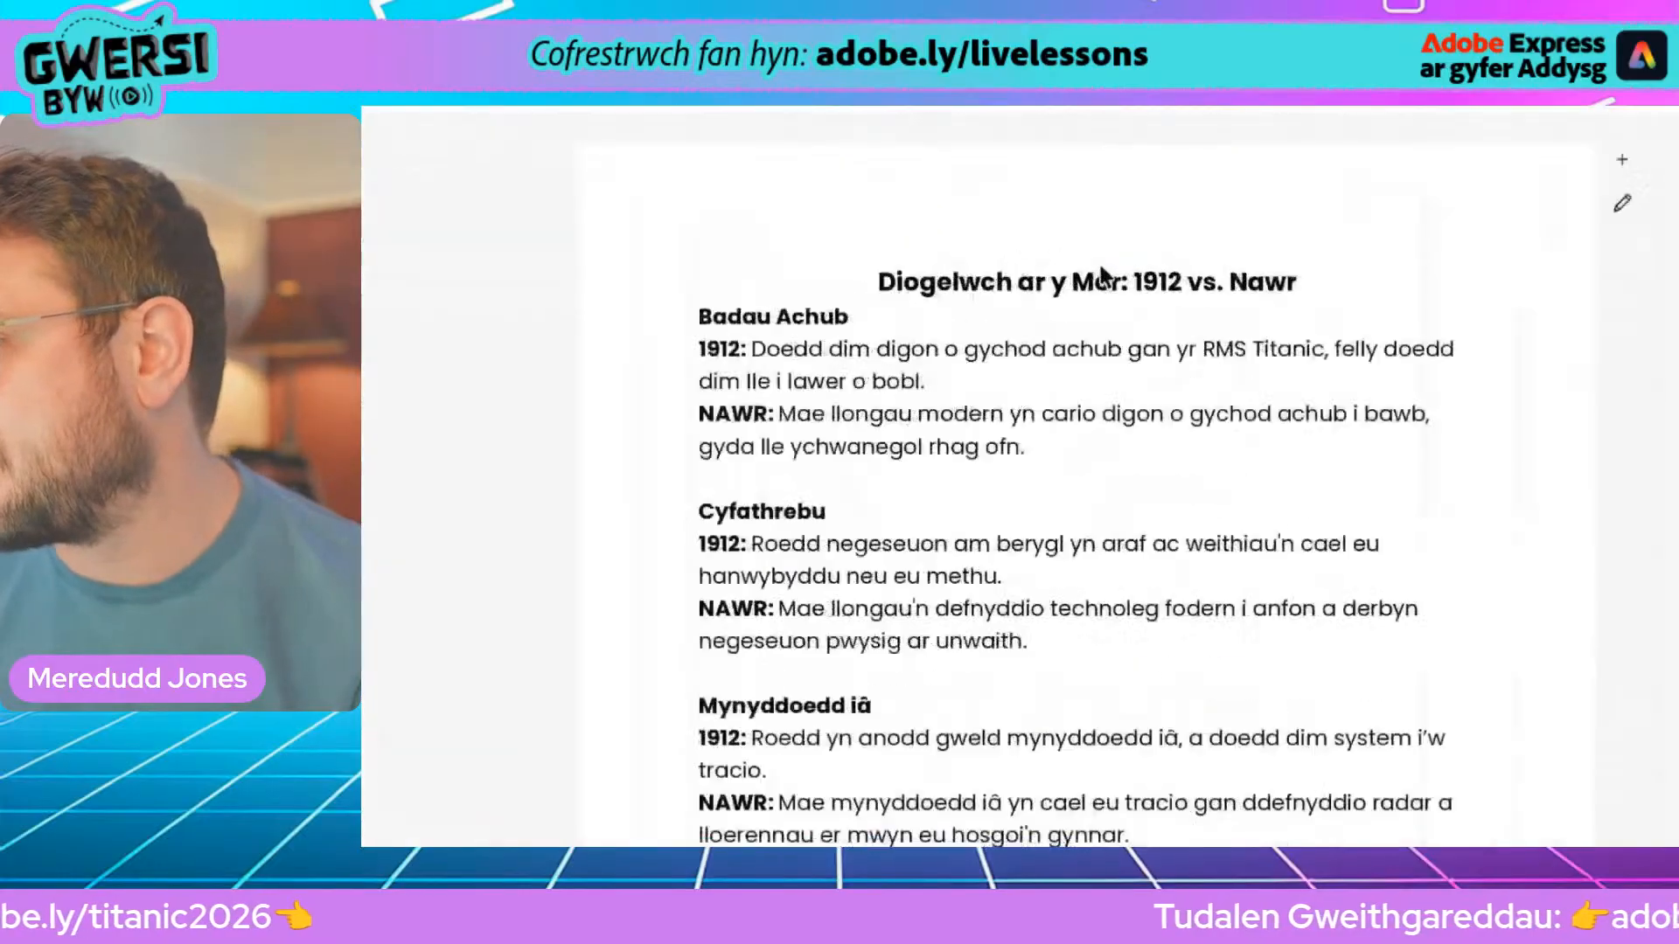
drag(782, 285, 1121, 289)
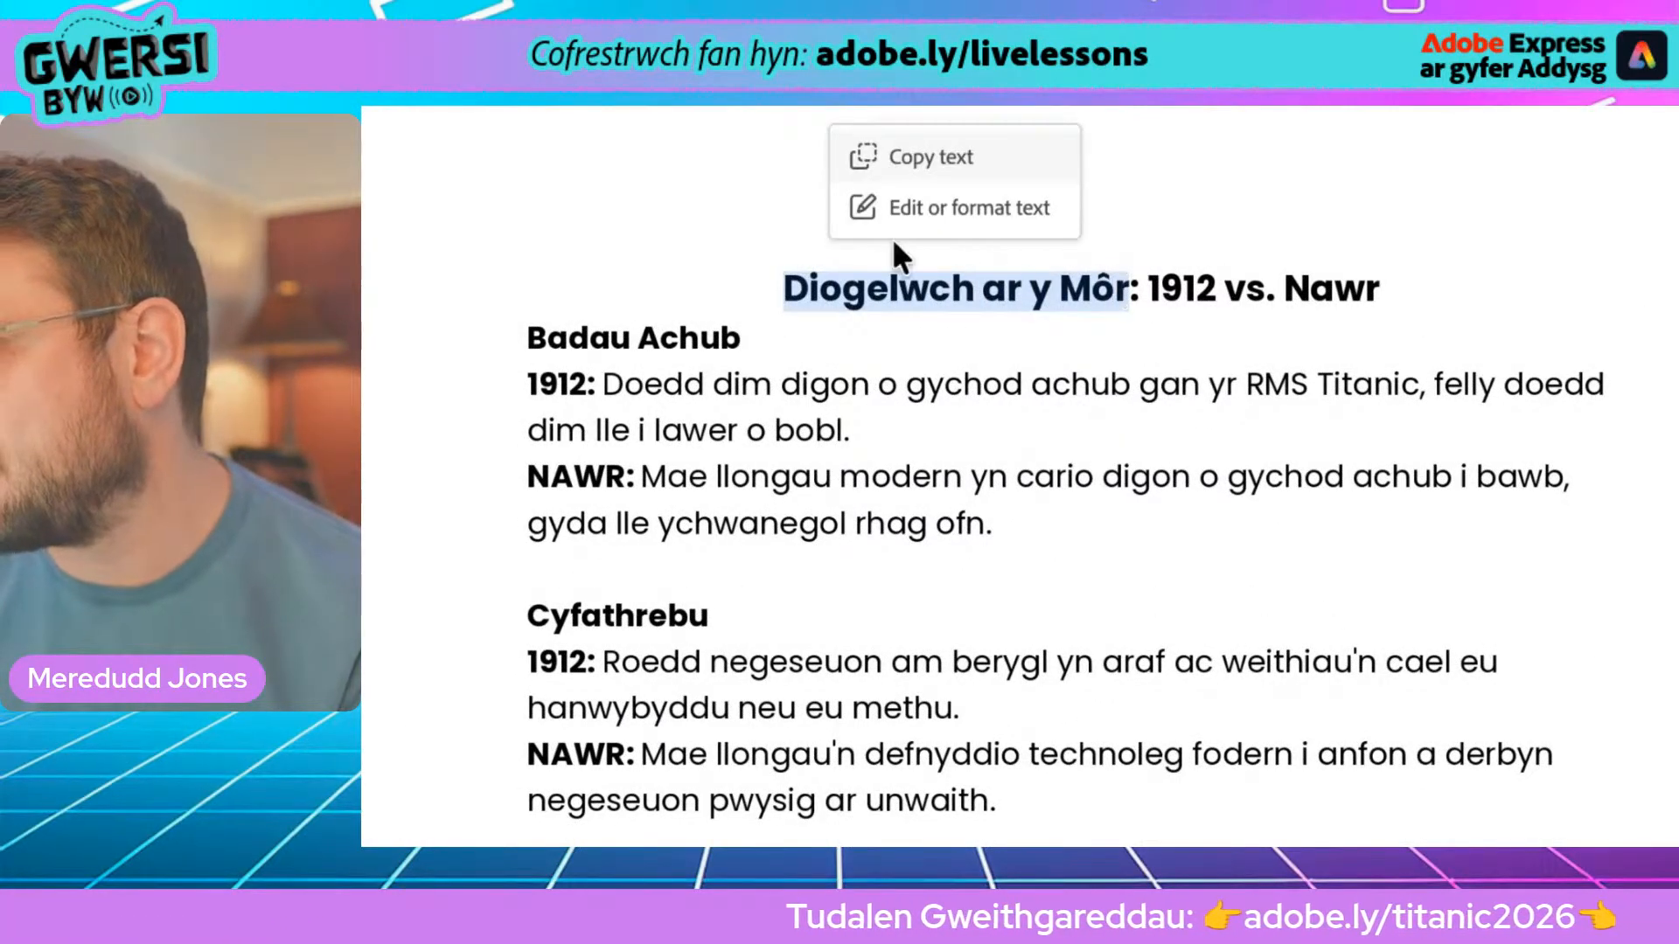
click(896, 166)
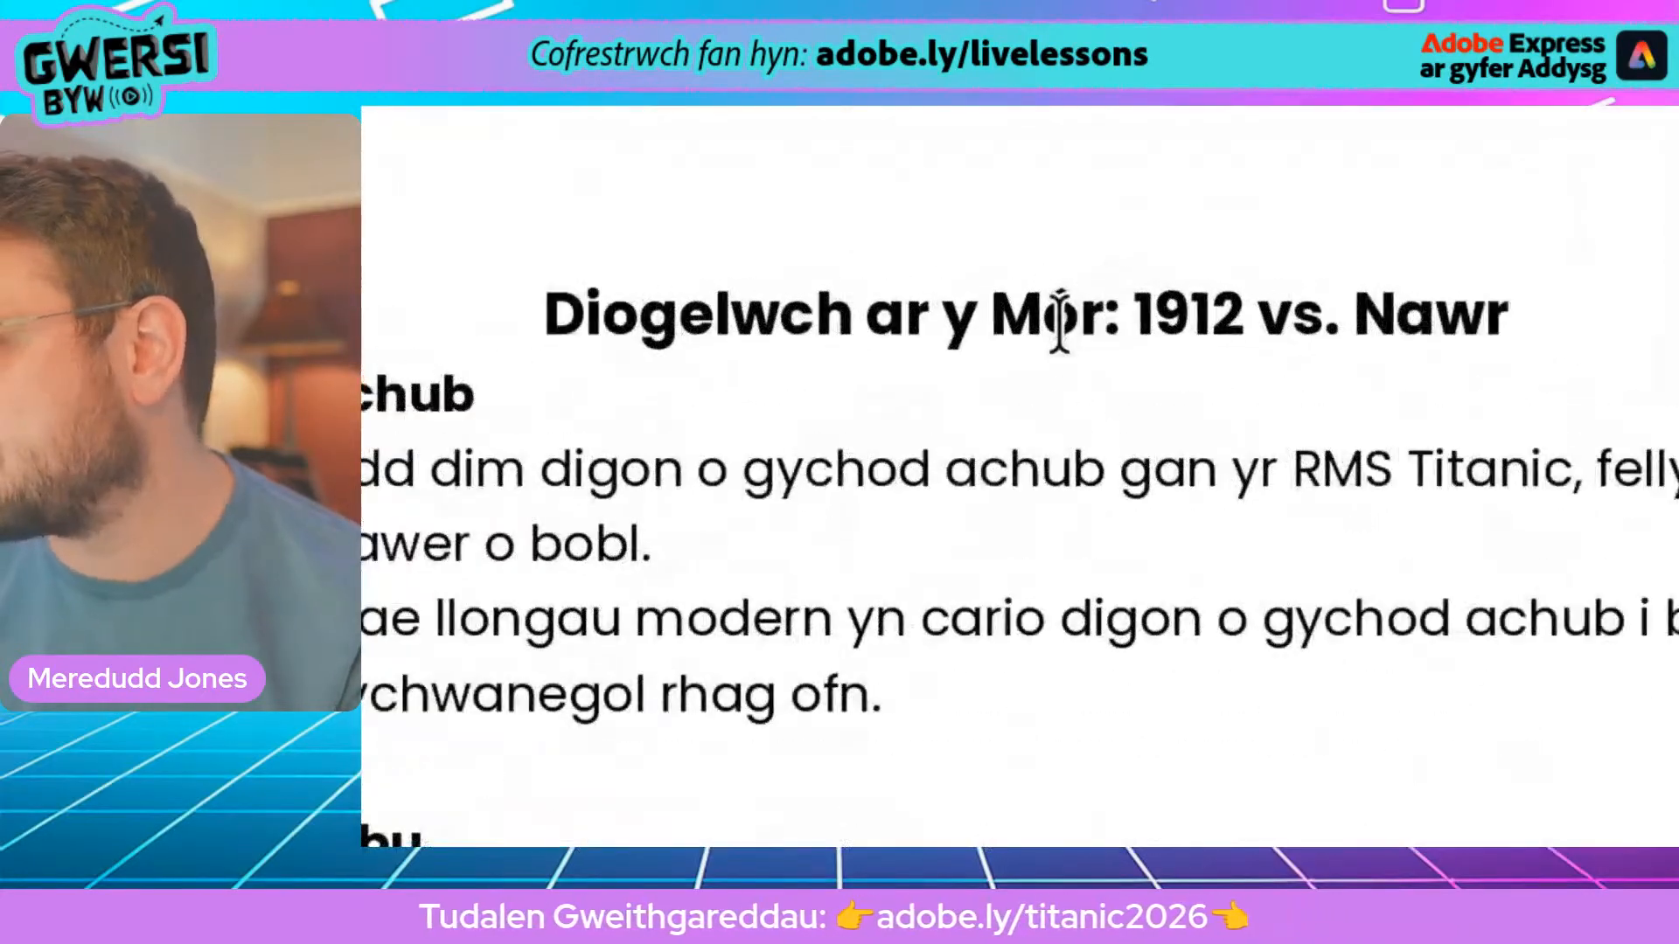
drag(1098, 314, 549, 315)
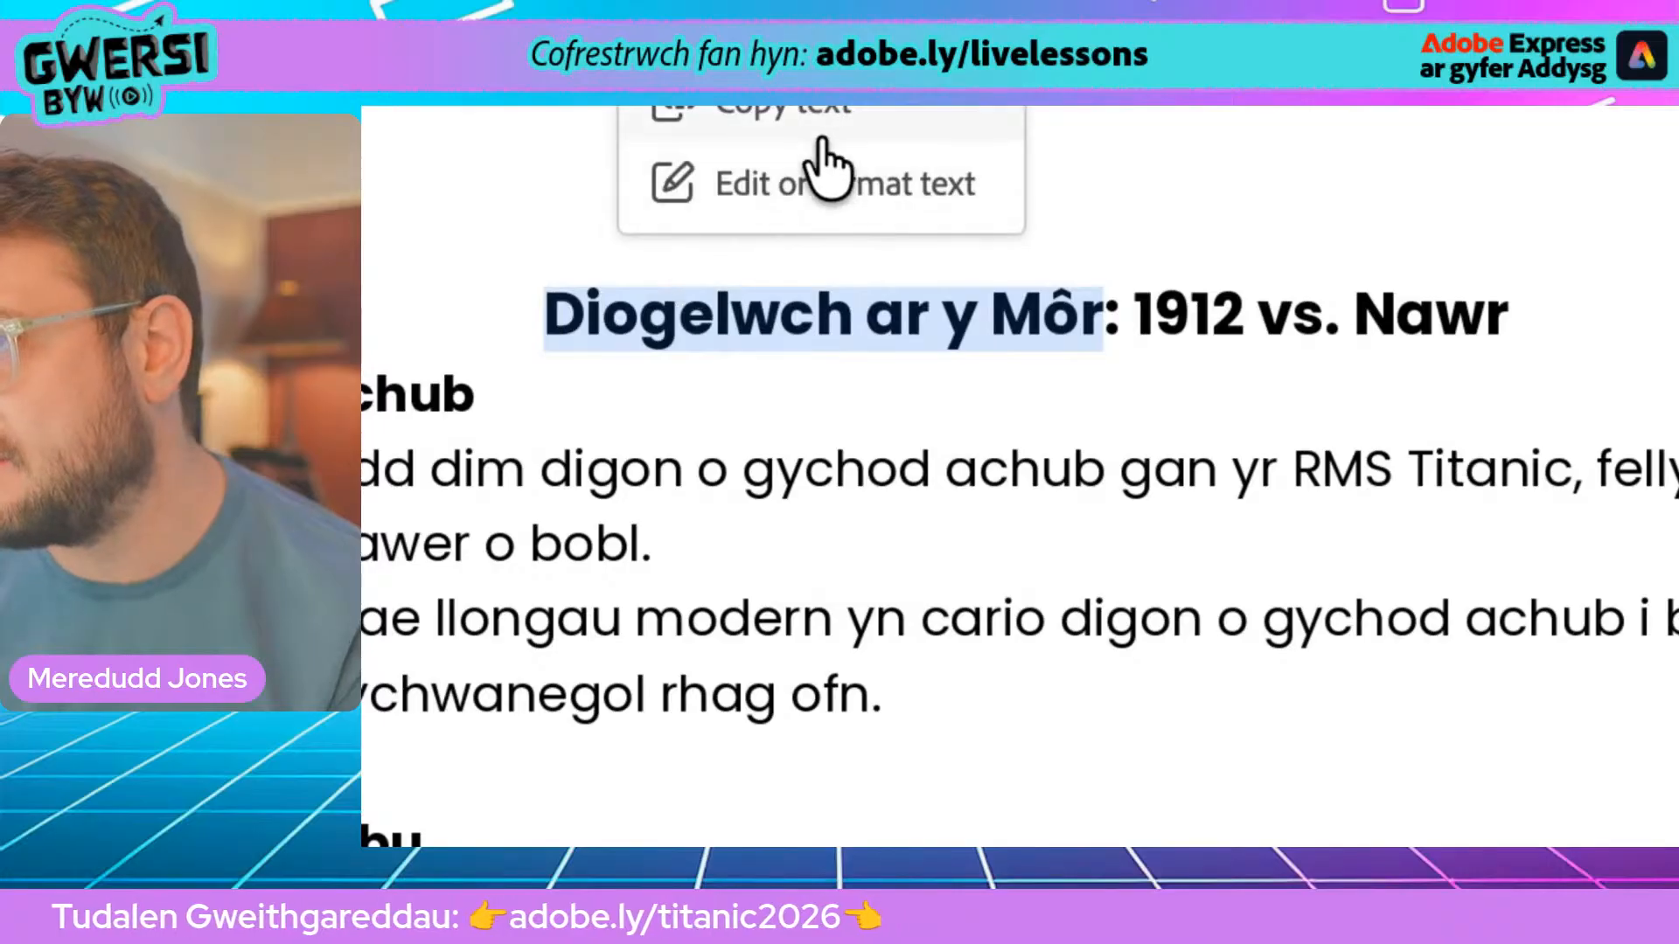
click(787, 114)
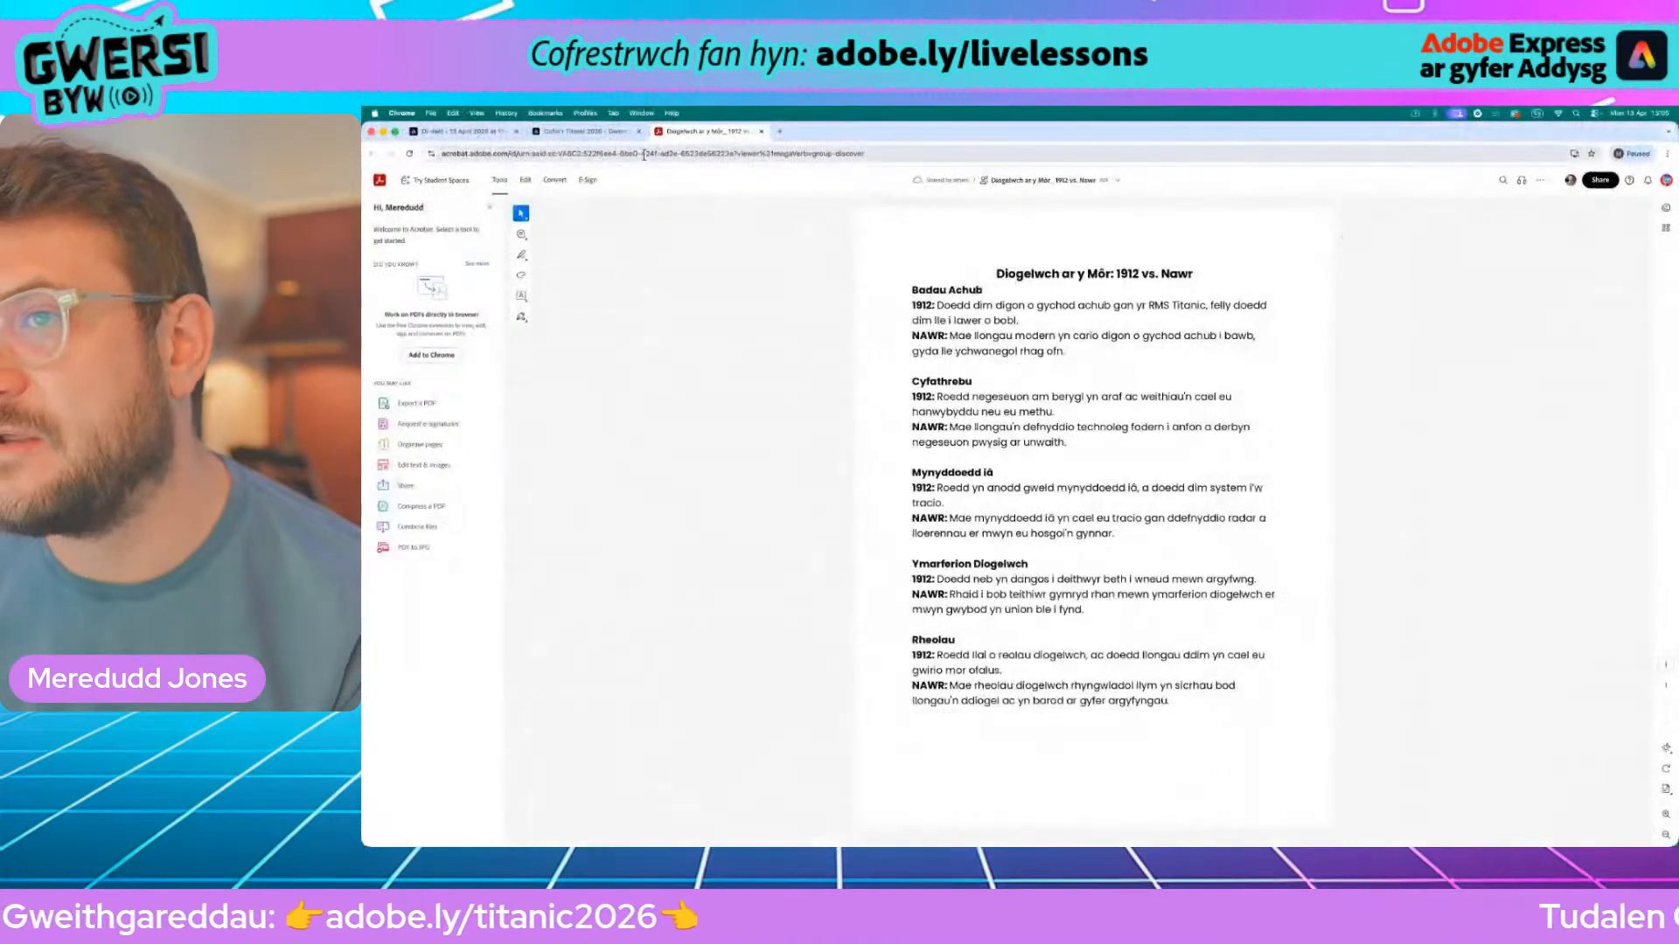
click(459, 131)
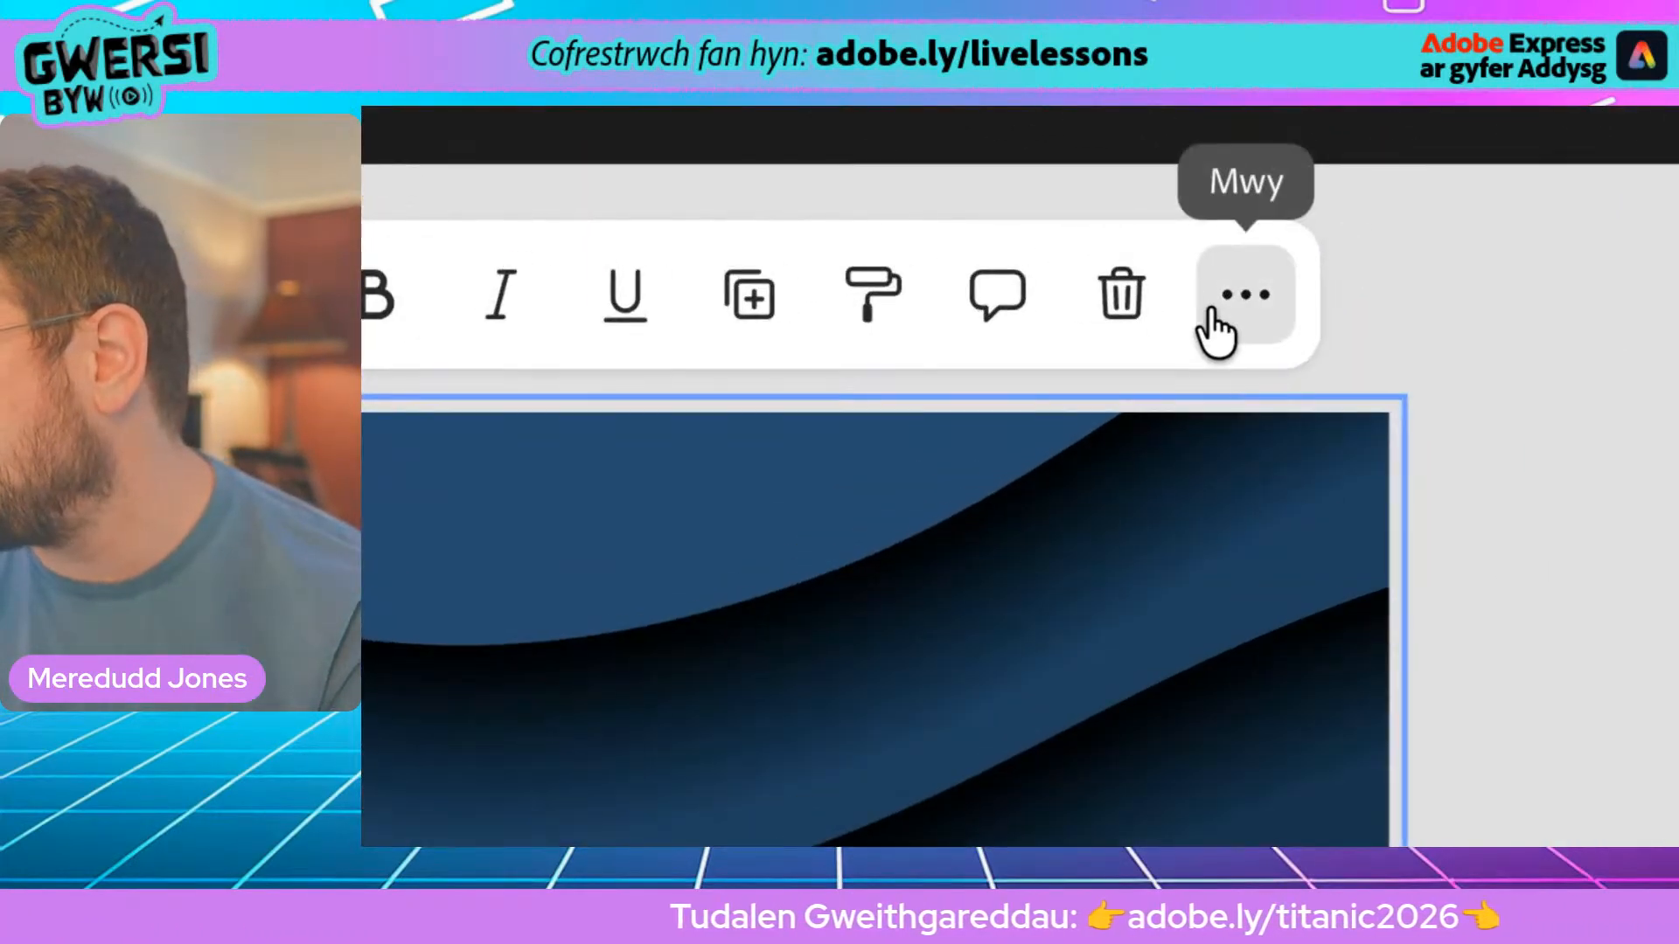
click(1315, 245)
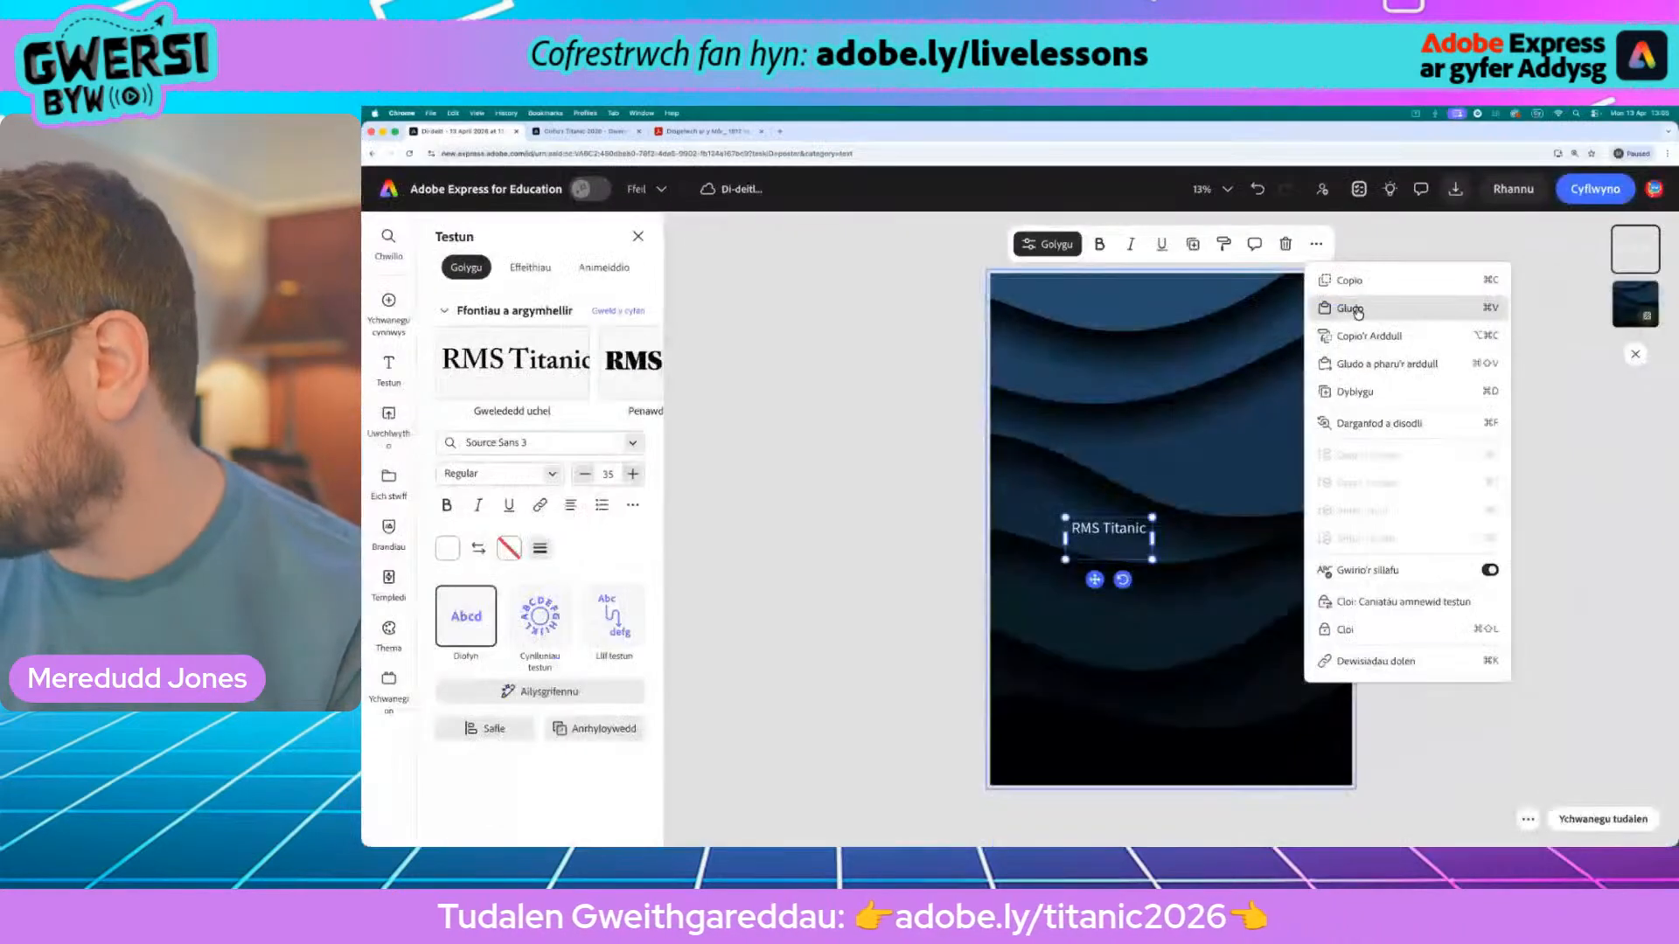
click(1353, 309)
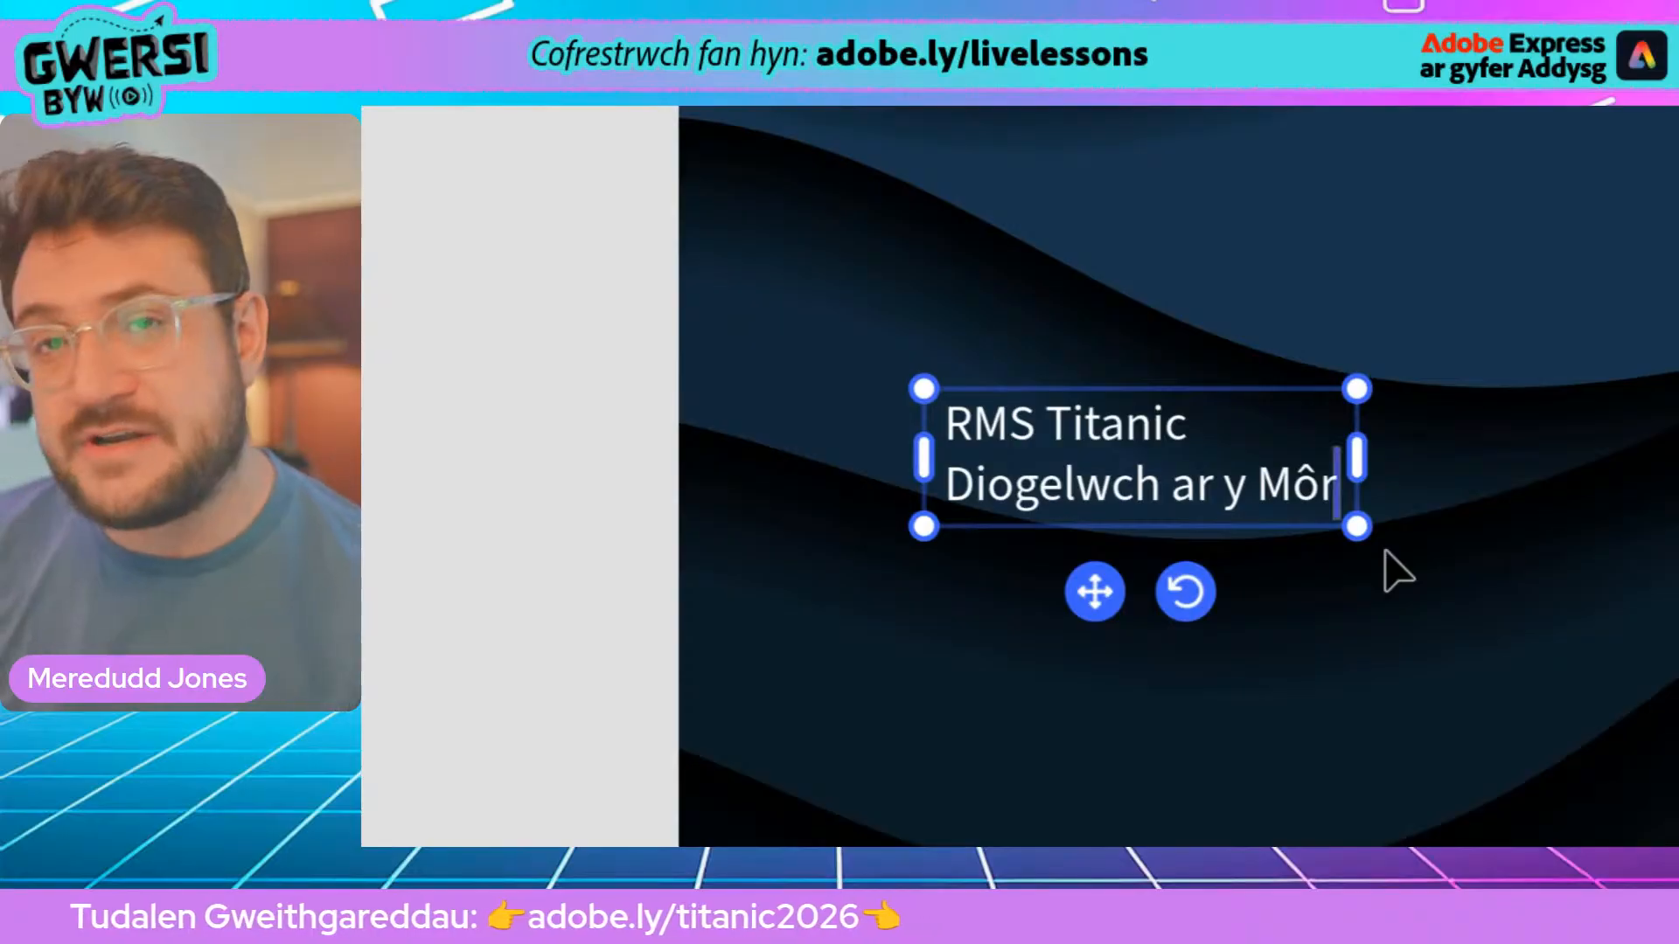
Add a third line reading "1912 vs. nawr" to the poster title
key(Return)
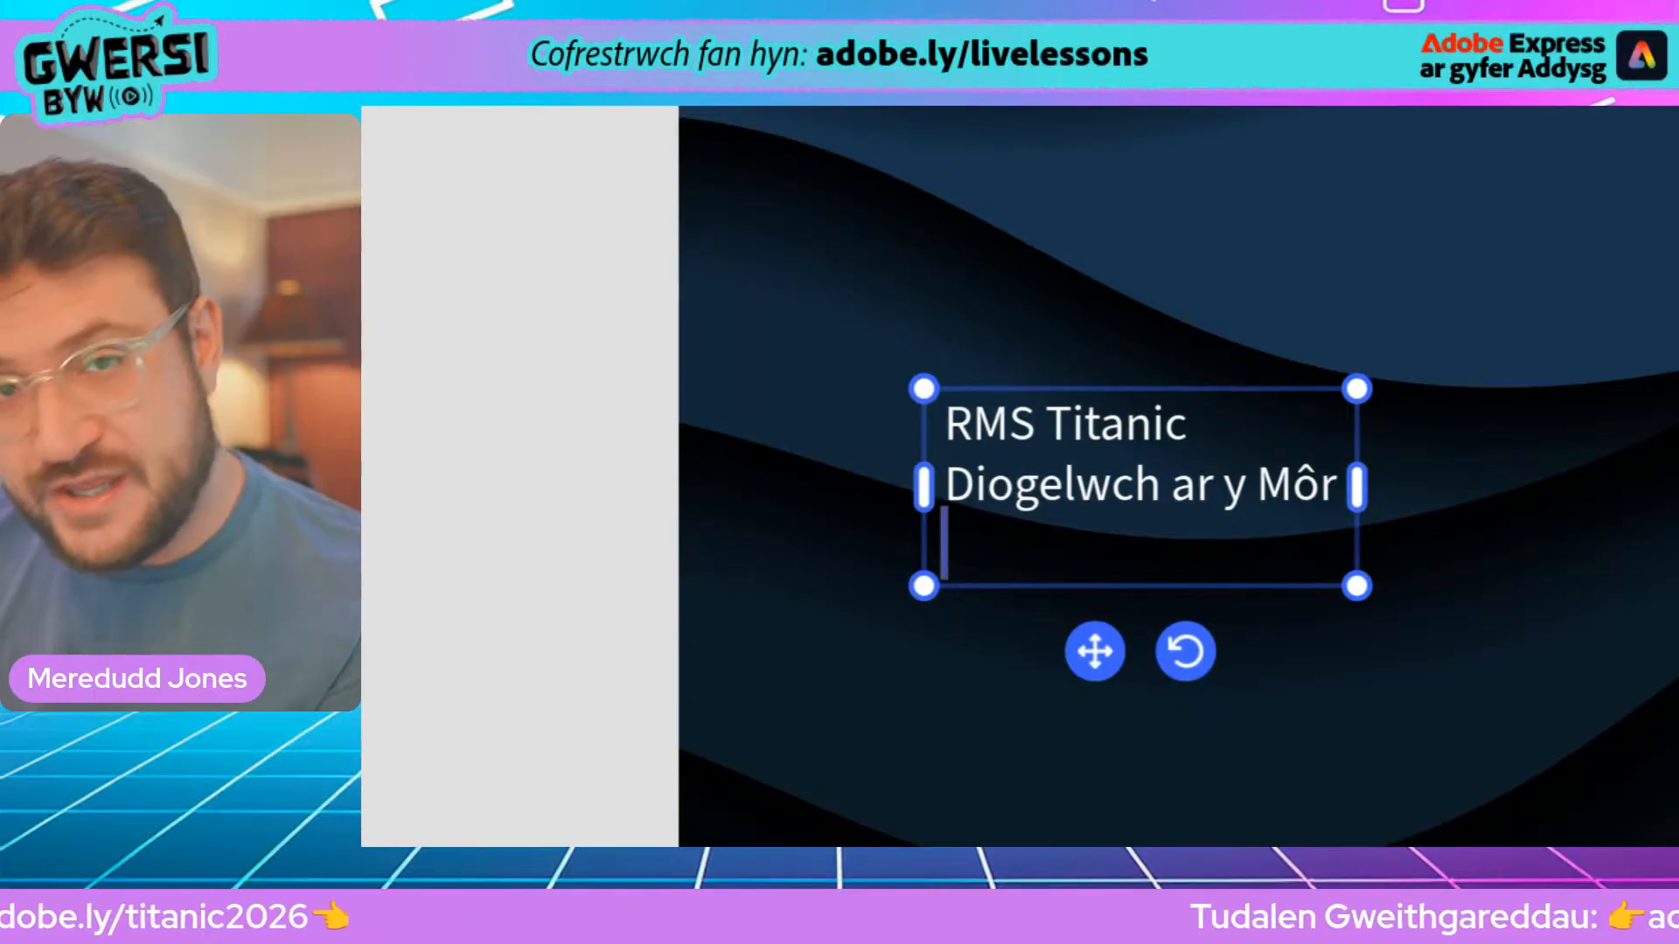
text(1912)
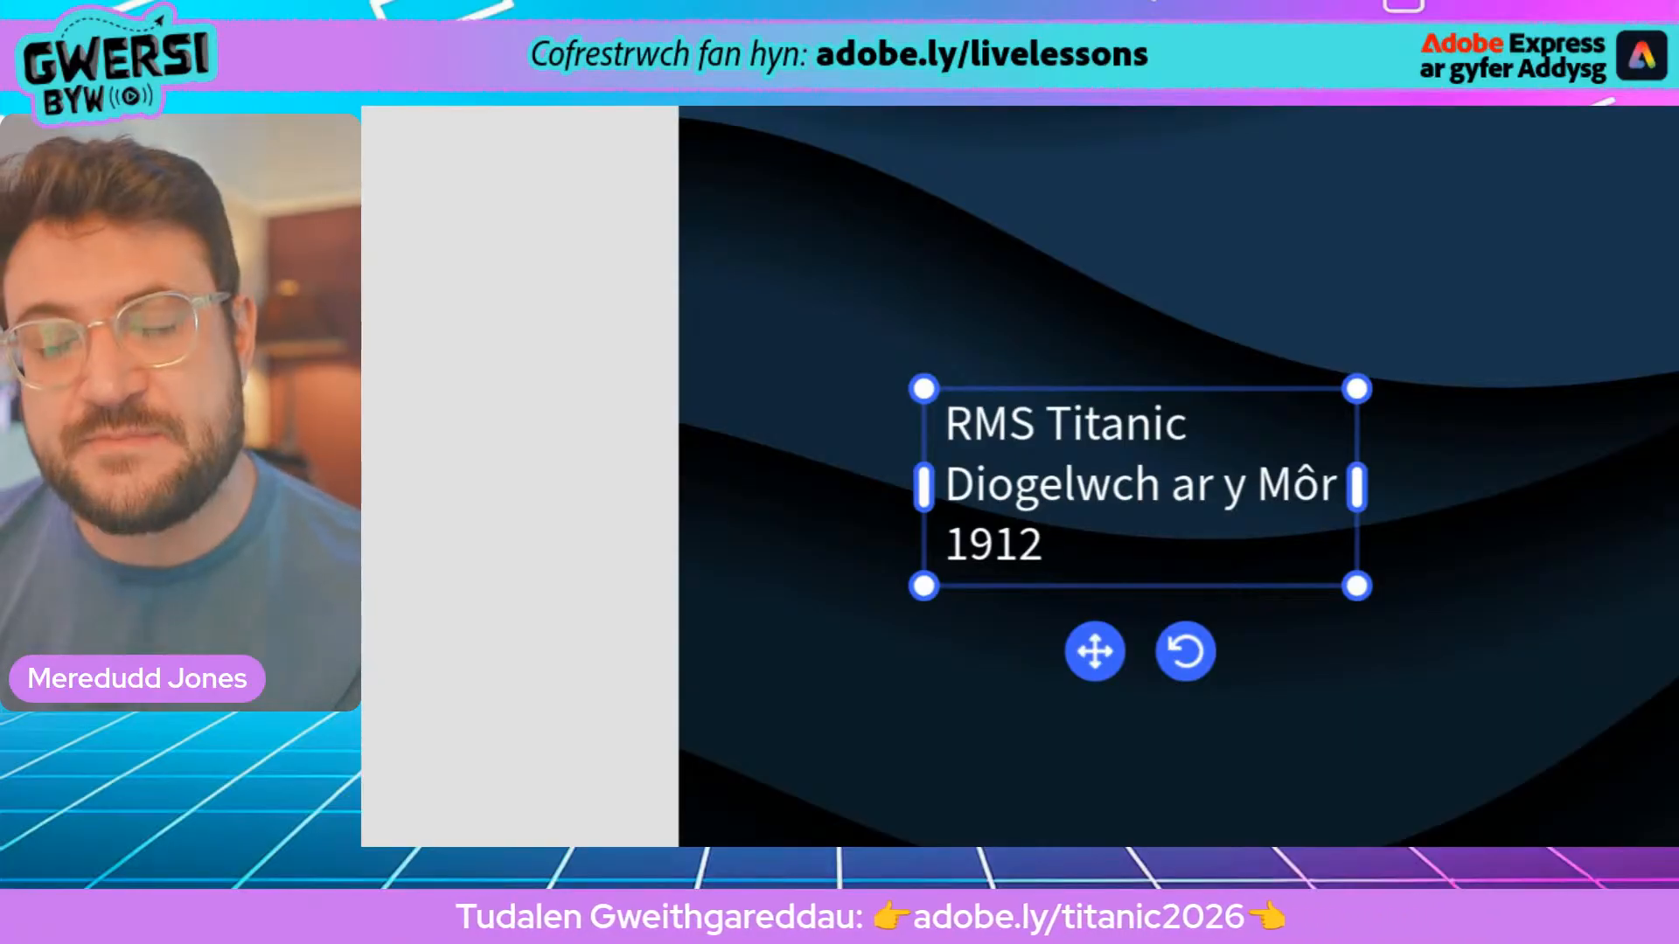
text(versus)
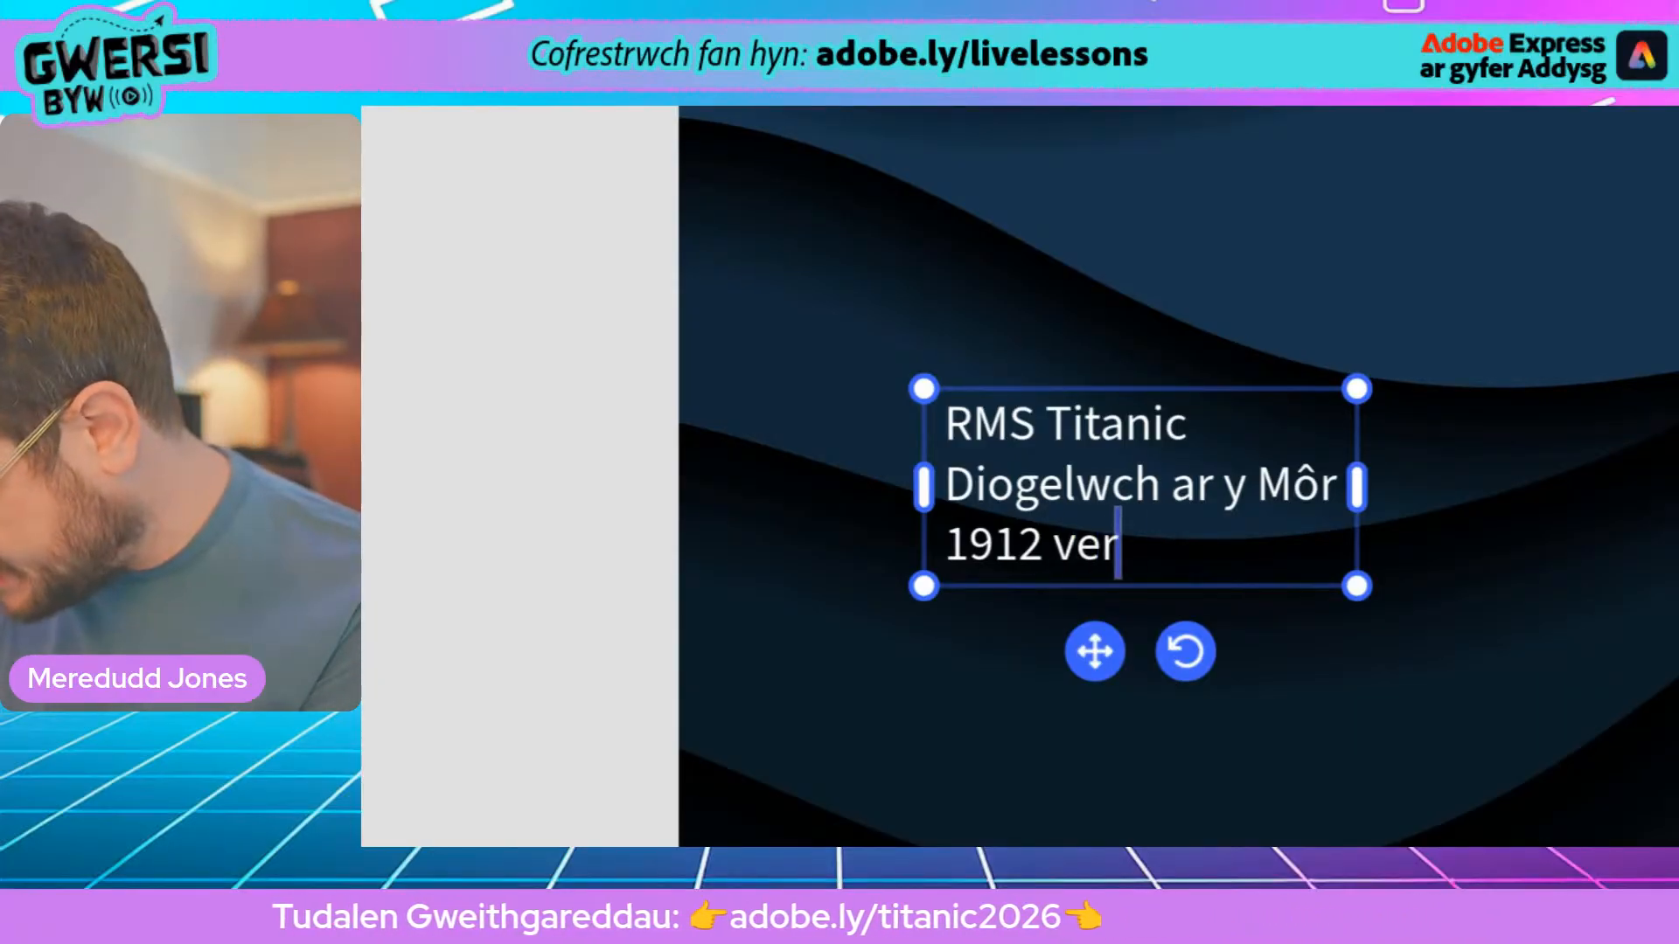
key(BackSpace)
key(BackSpace)
key(BackSpace)
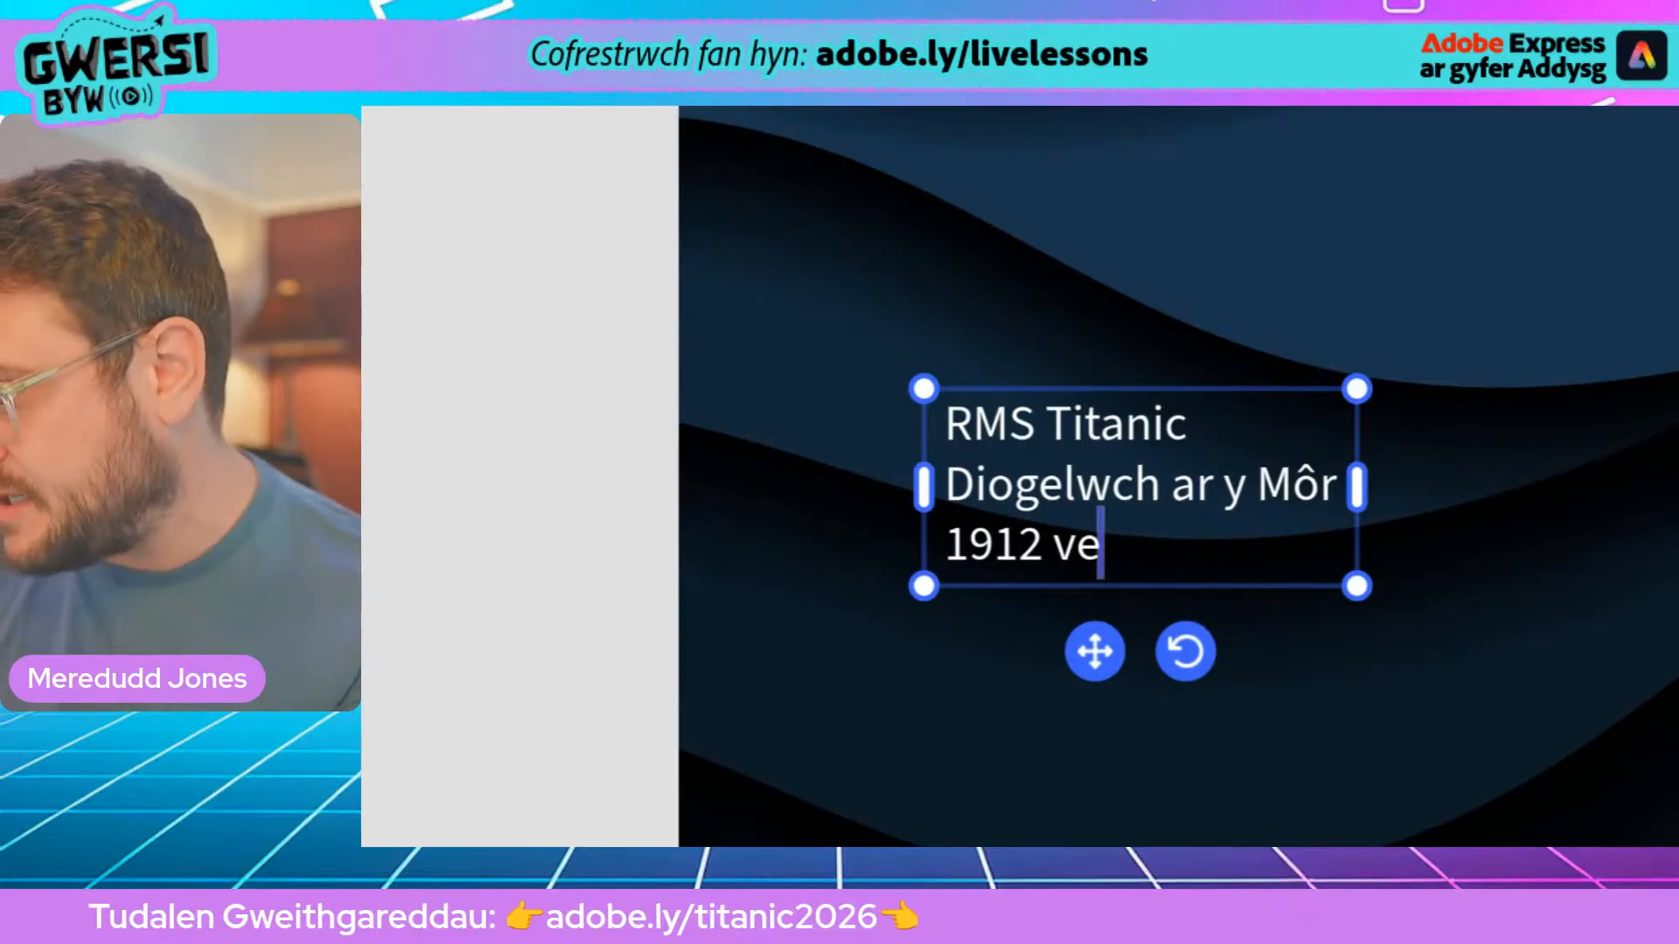
text(s.)
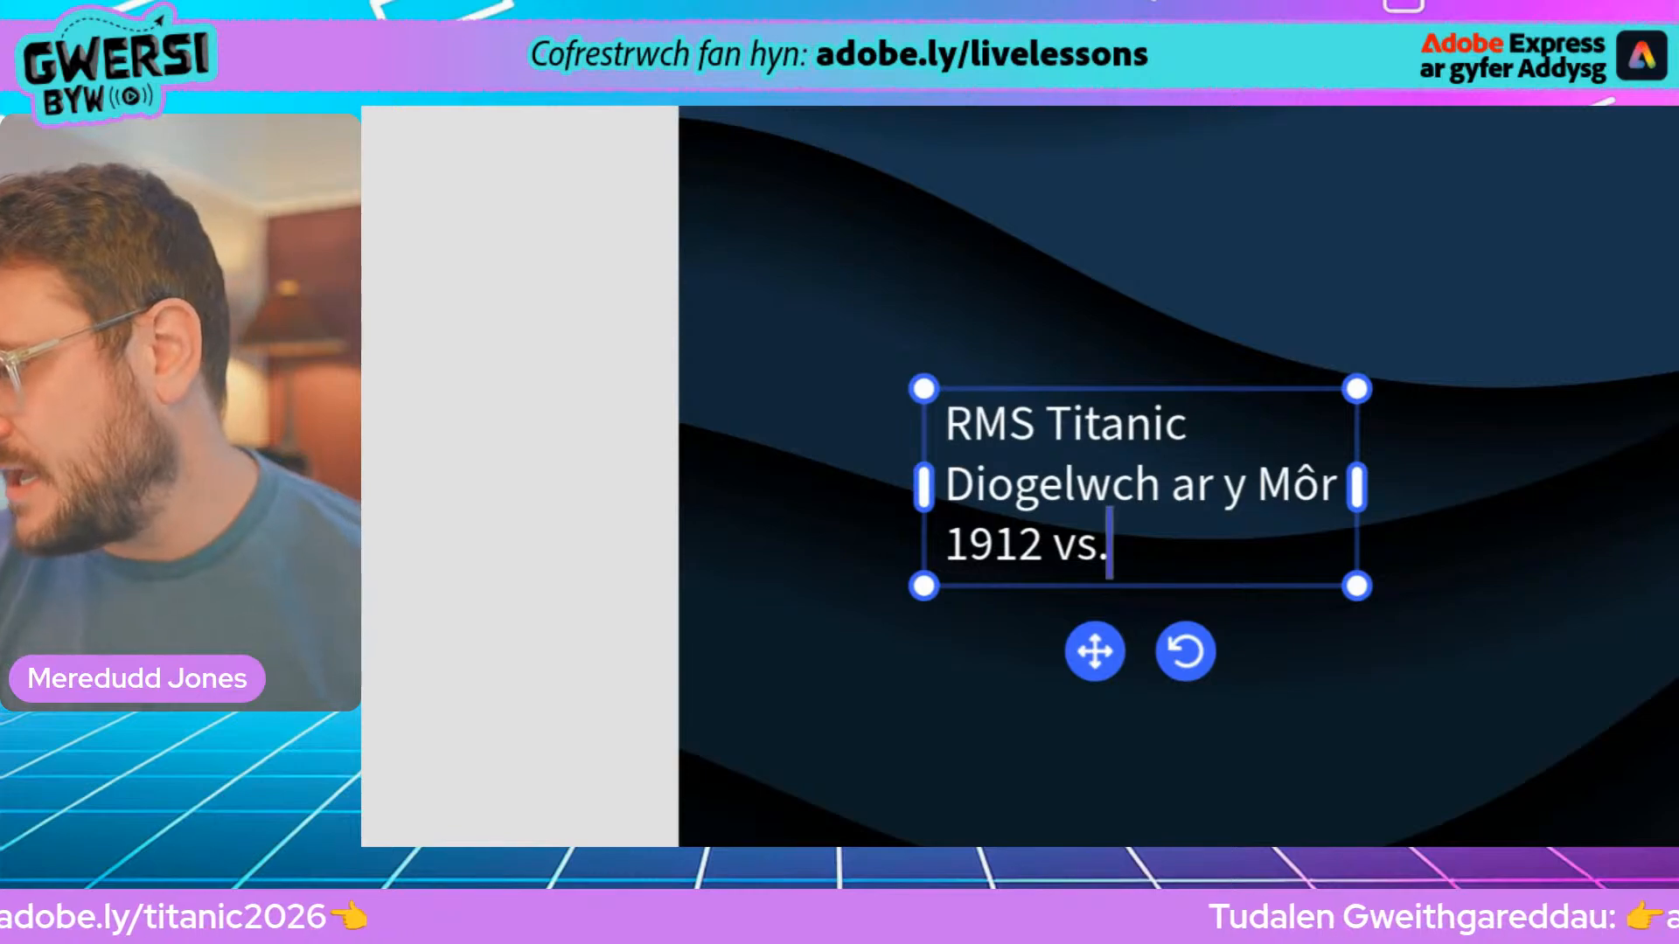
text(nawr)
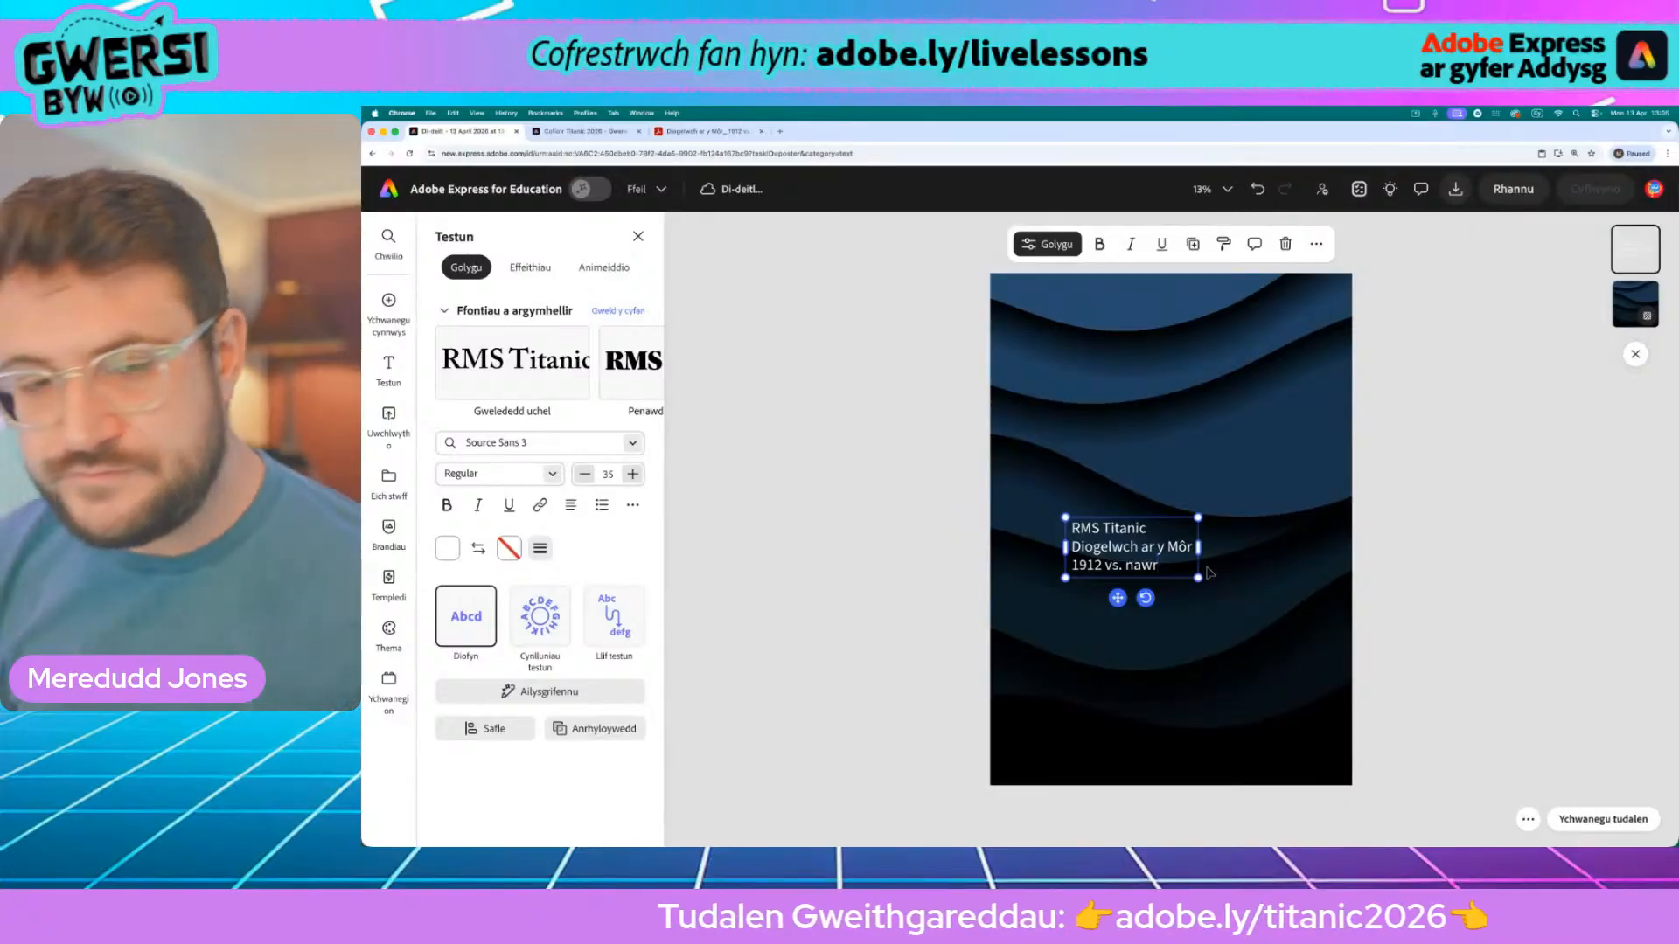
Apply the Deinamig text layout to the title, then enlarge it and position it near the poster's upper edge
drag(1118, 598, 1149, 502)
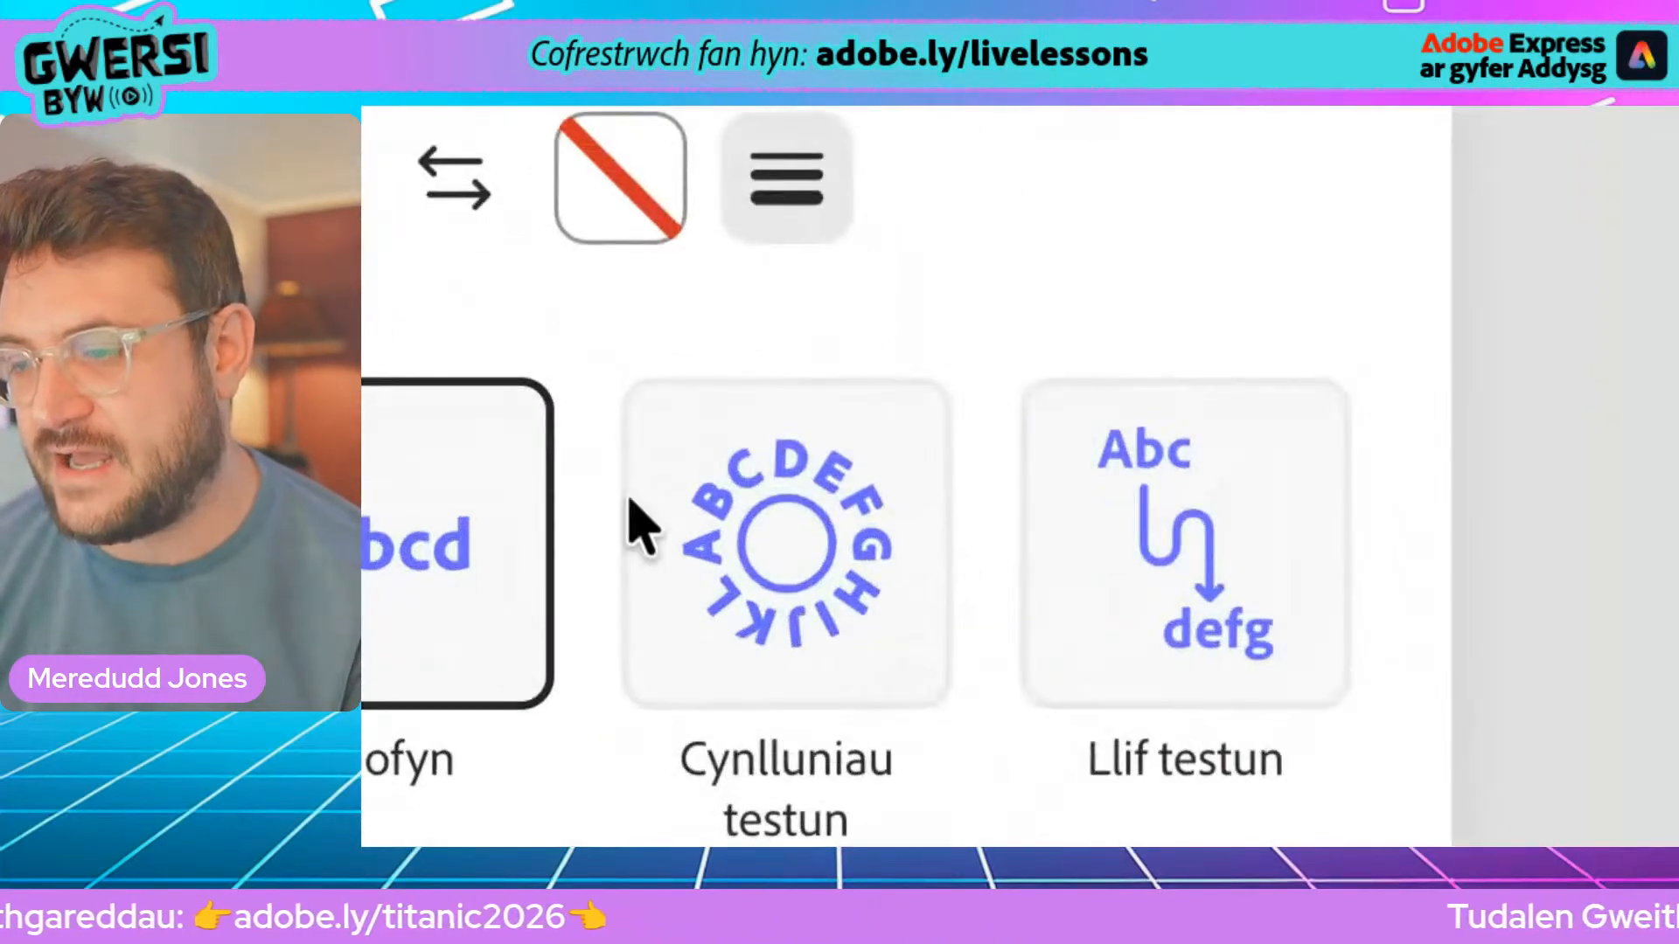
click(818, 577)
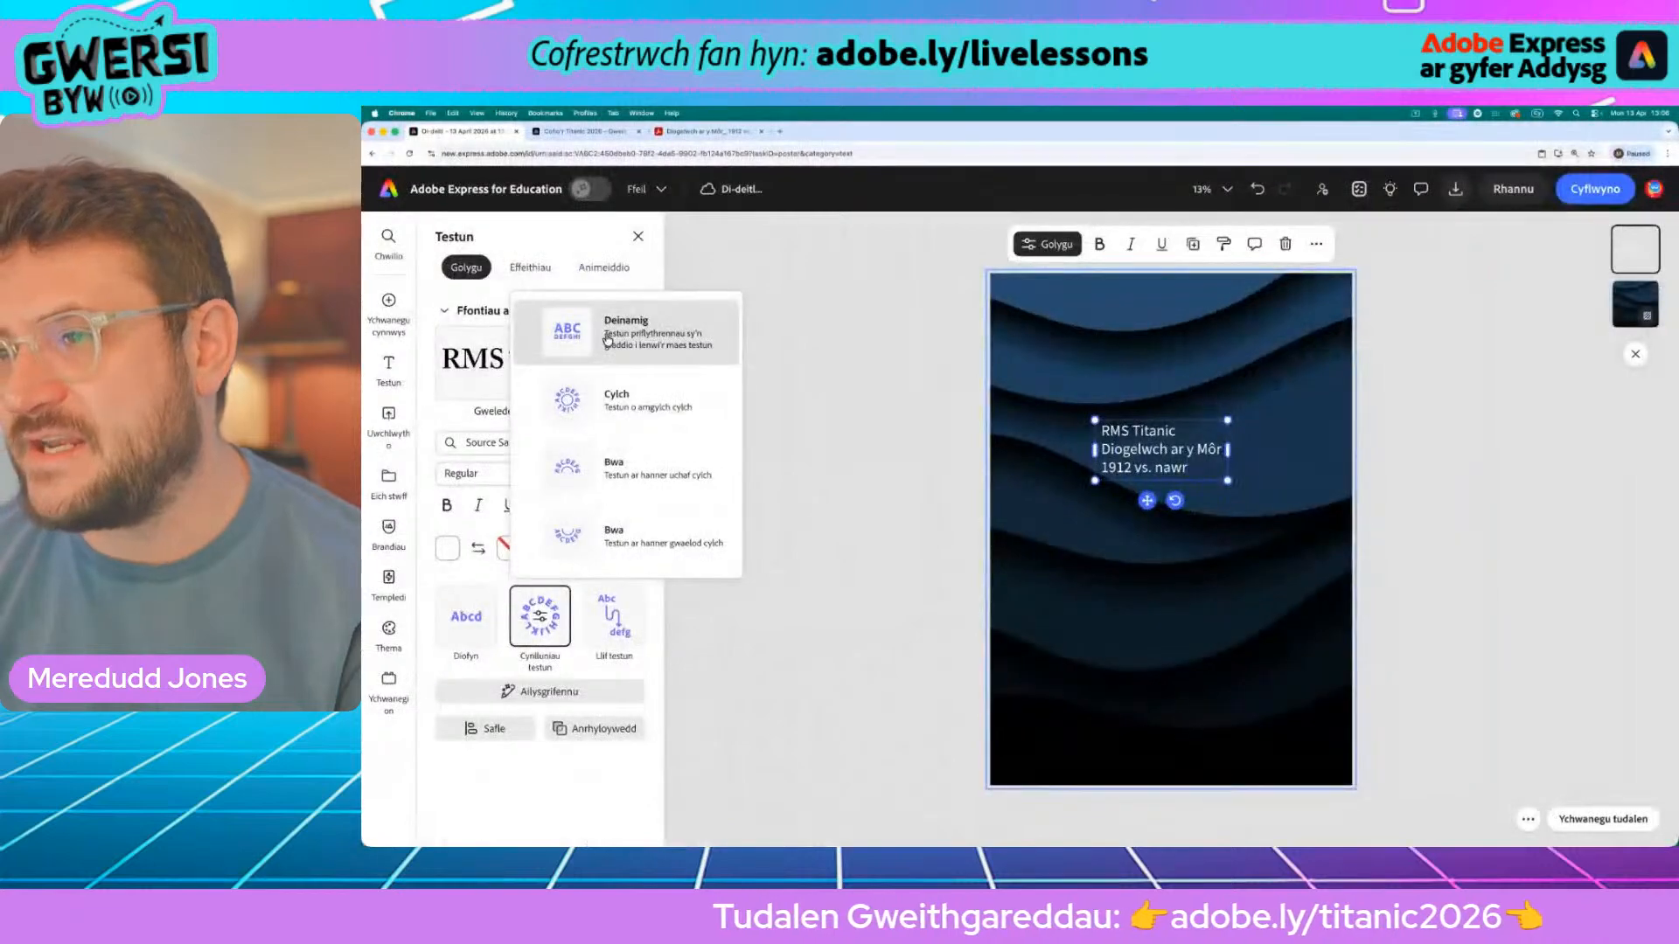
click(608, 339)
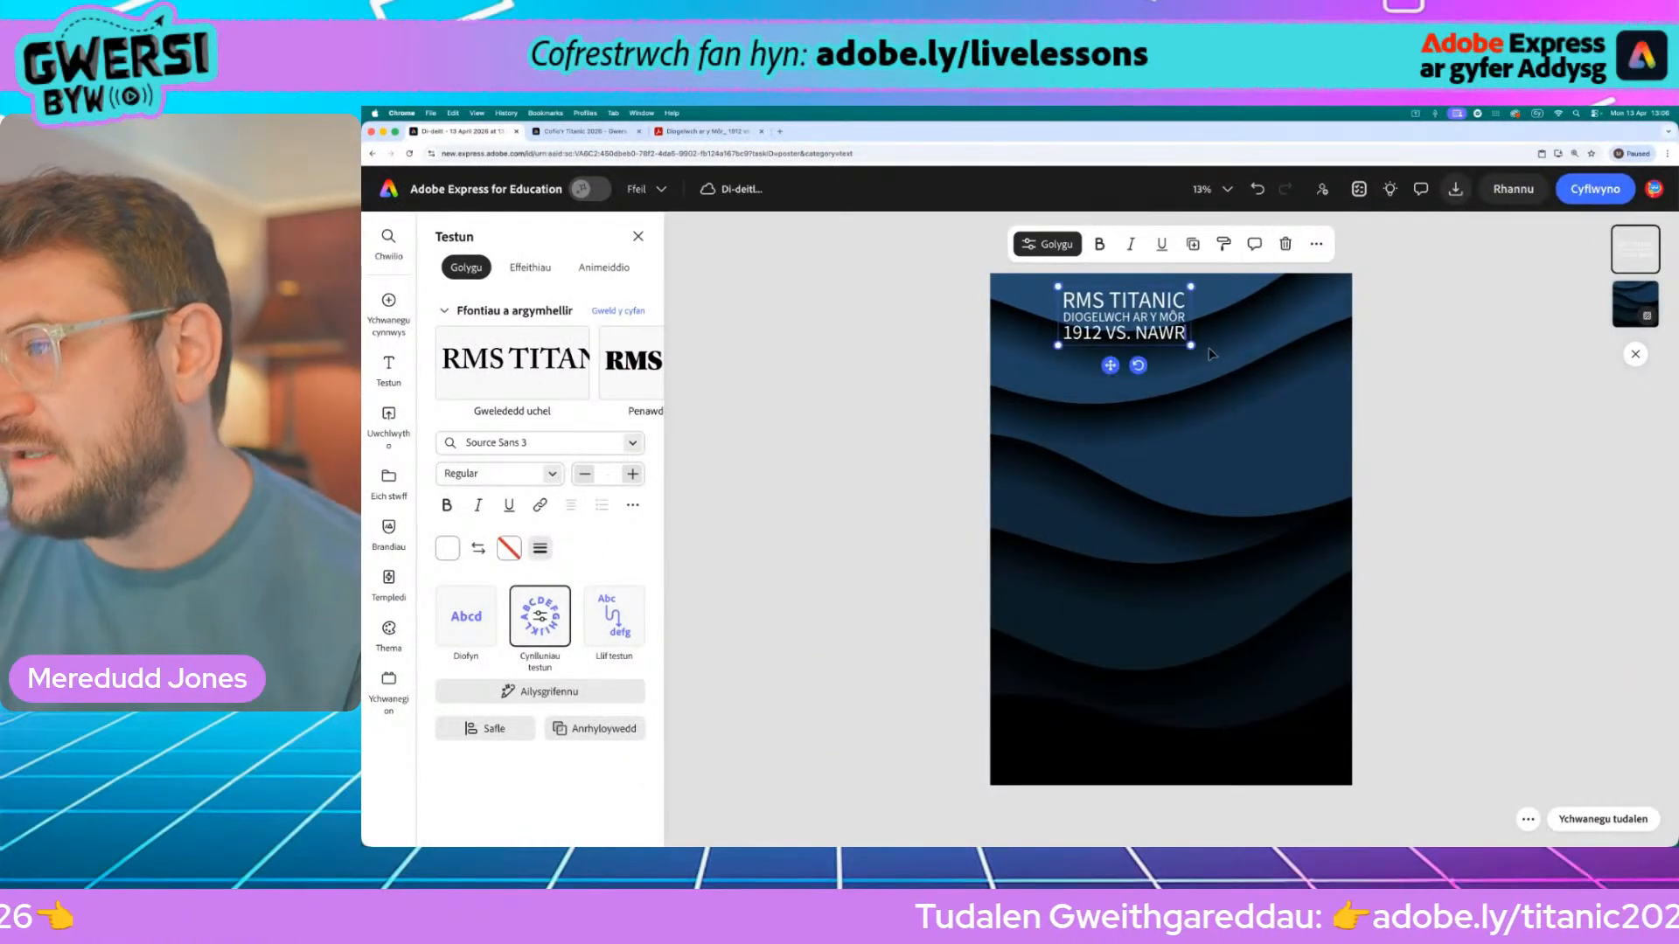
drag(1191, 346, 1241, 373)
drag(1137, 385, 1161, 381)
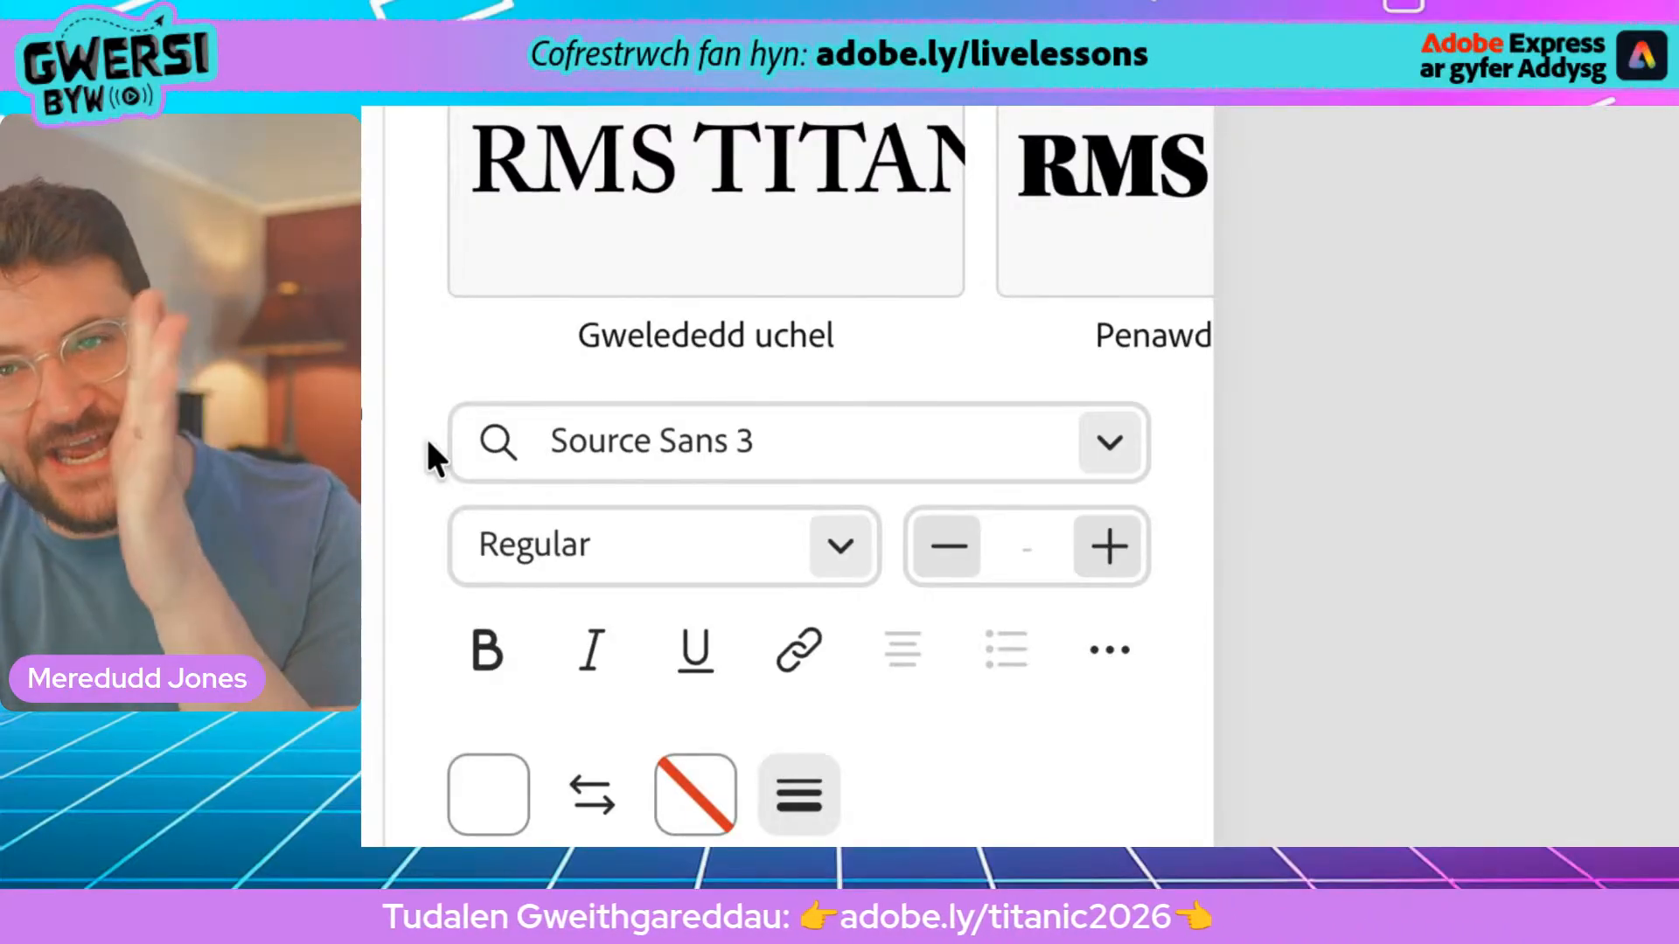
Search the title's fonts for "conden" and expand the full list of results
click(673, 440)
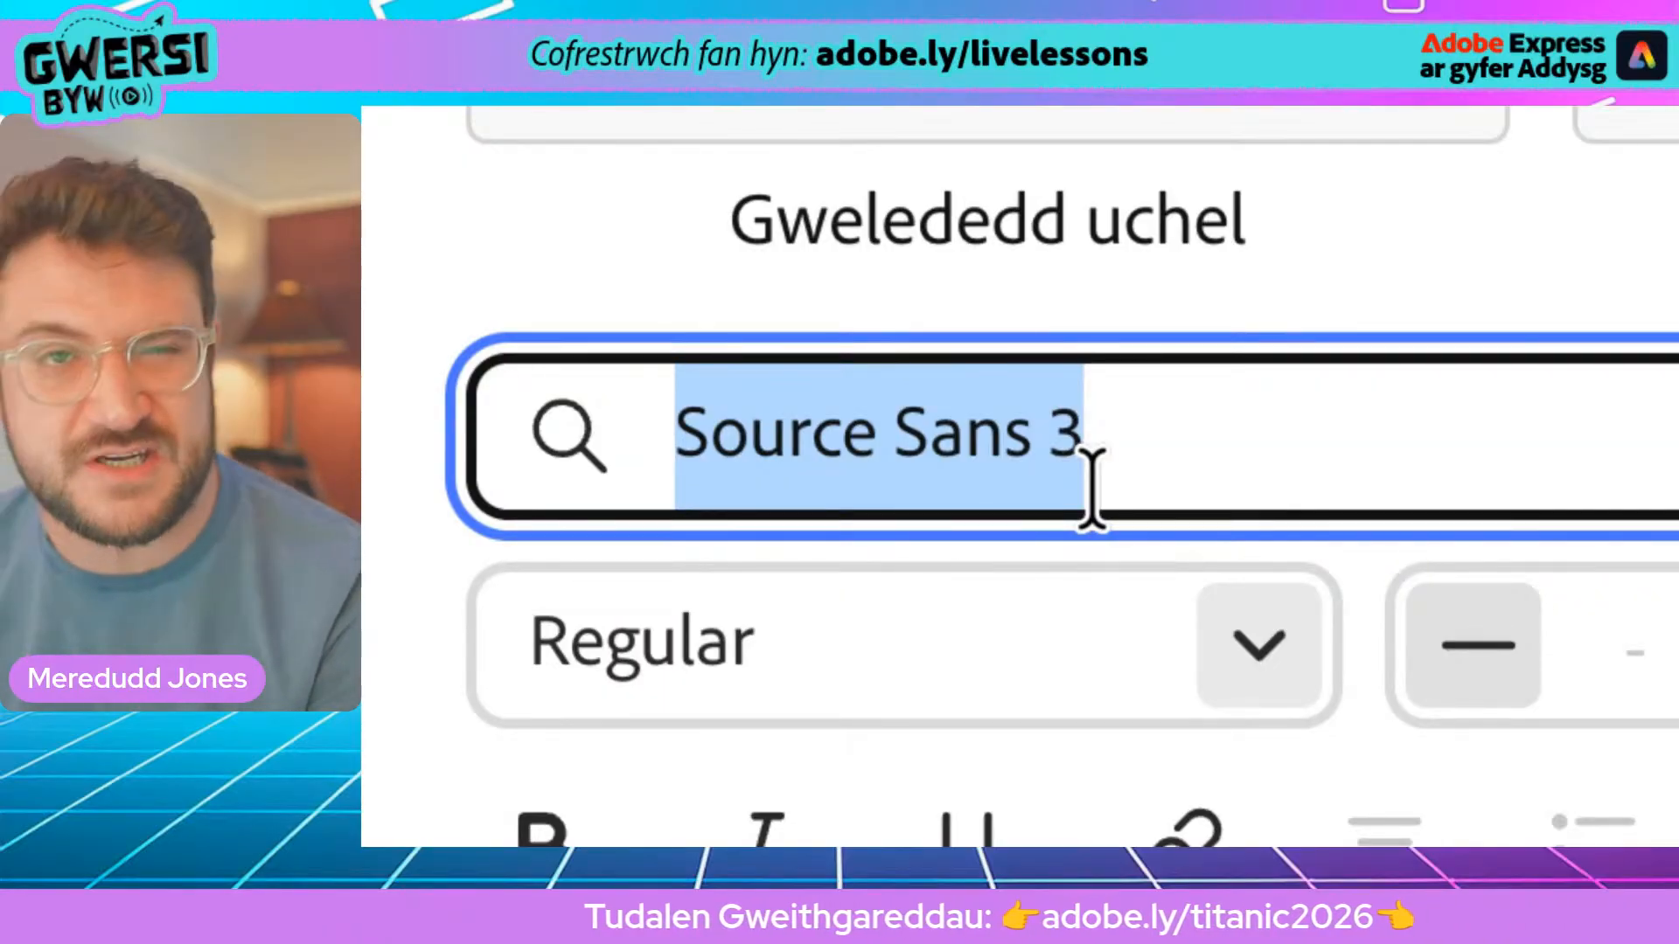
text(conde)
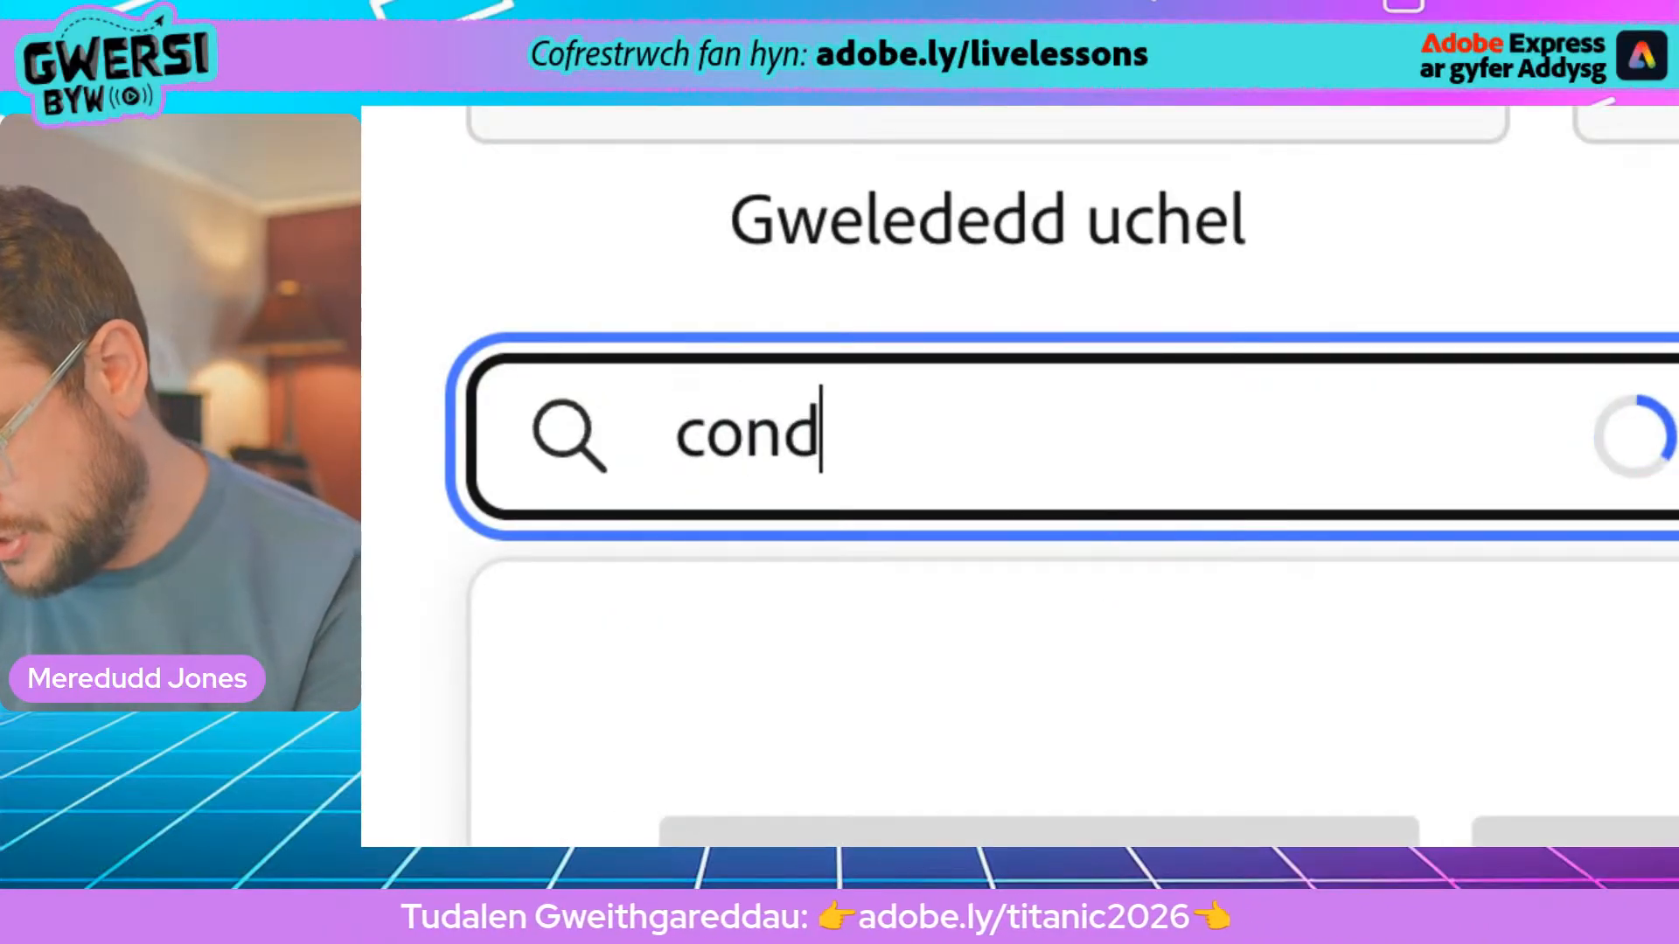
text(n)
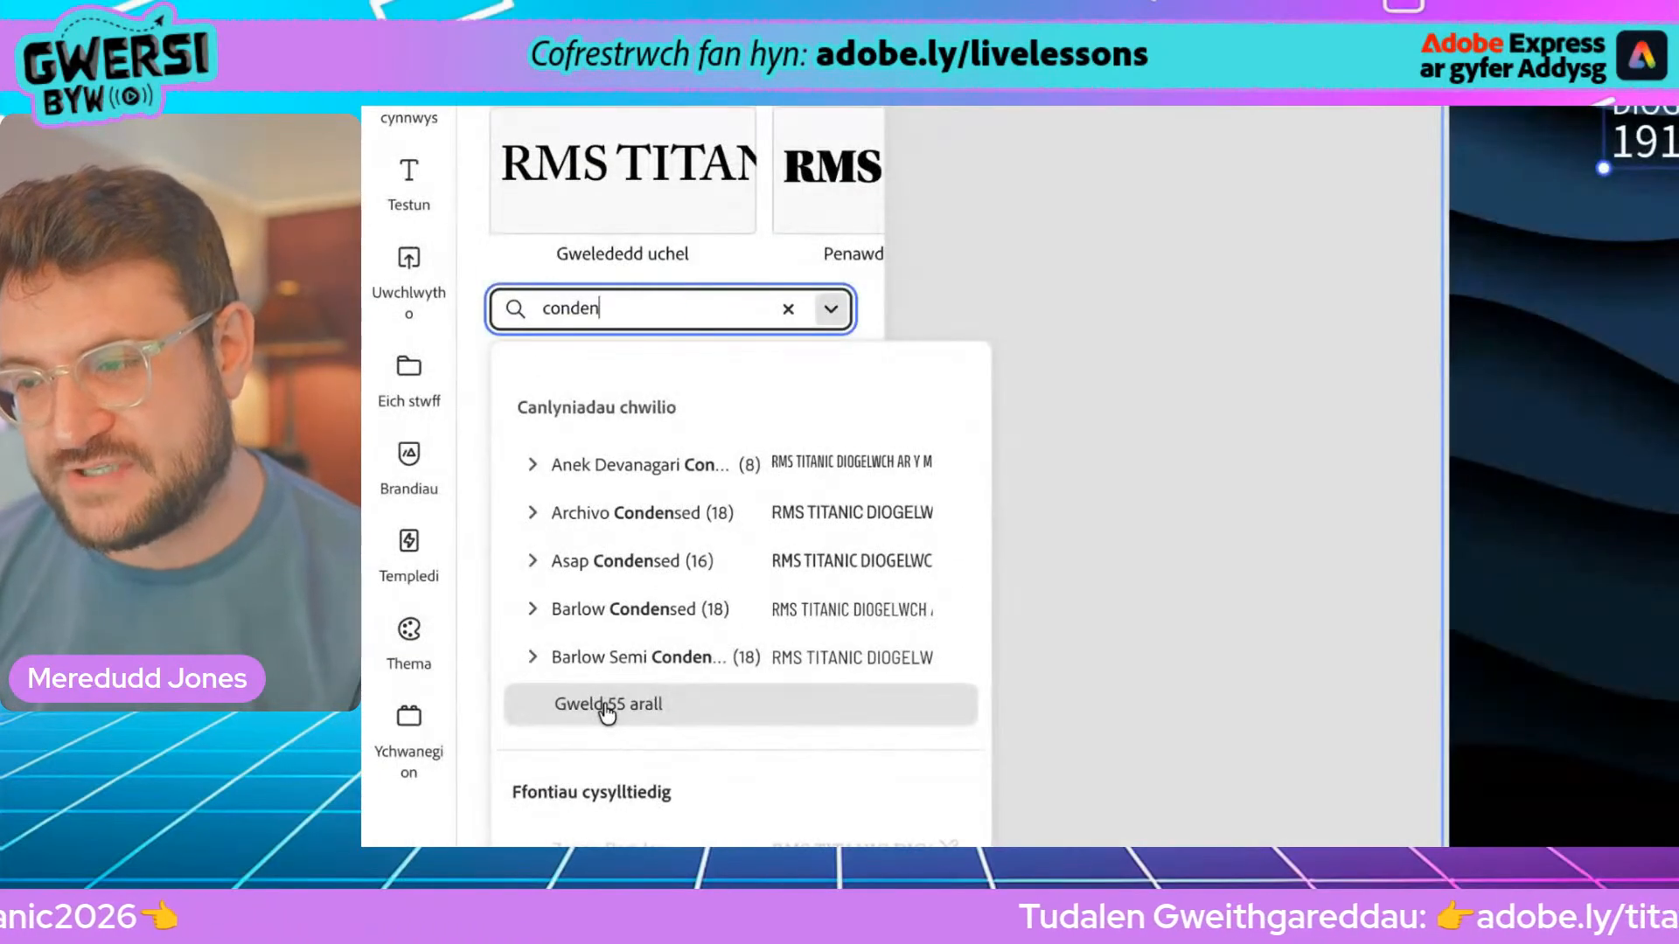
click(606, 709)
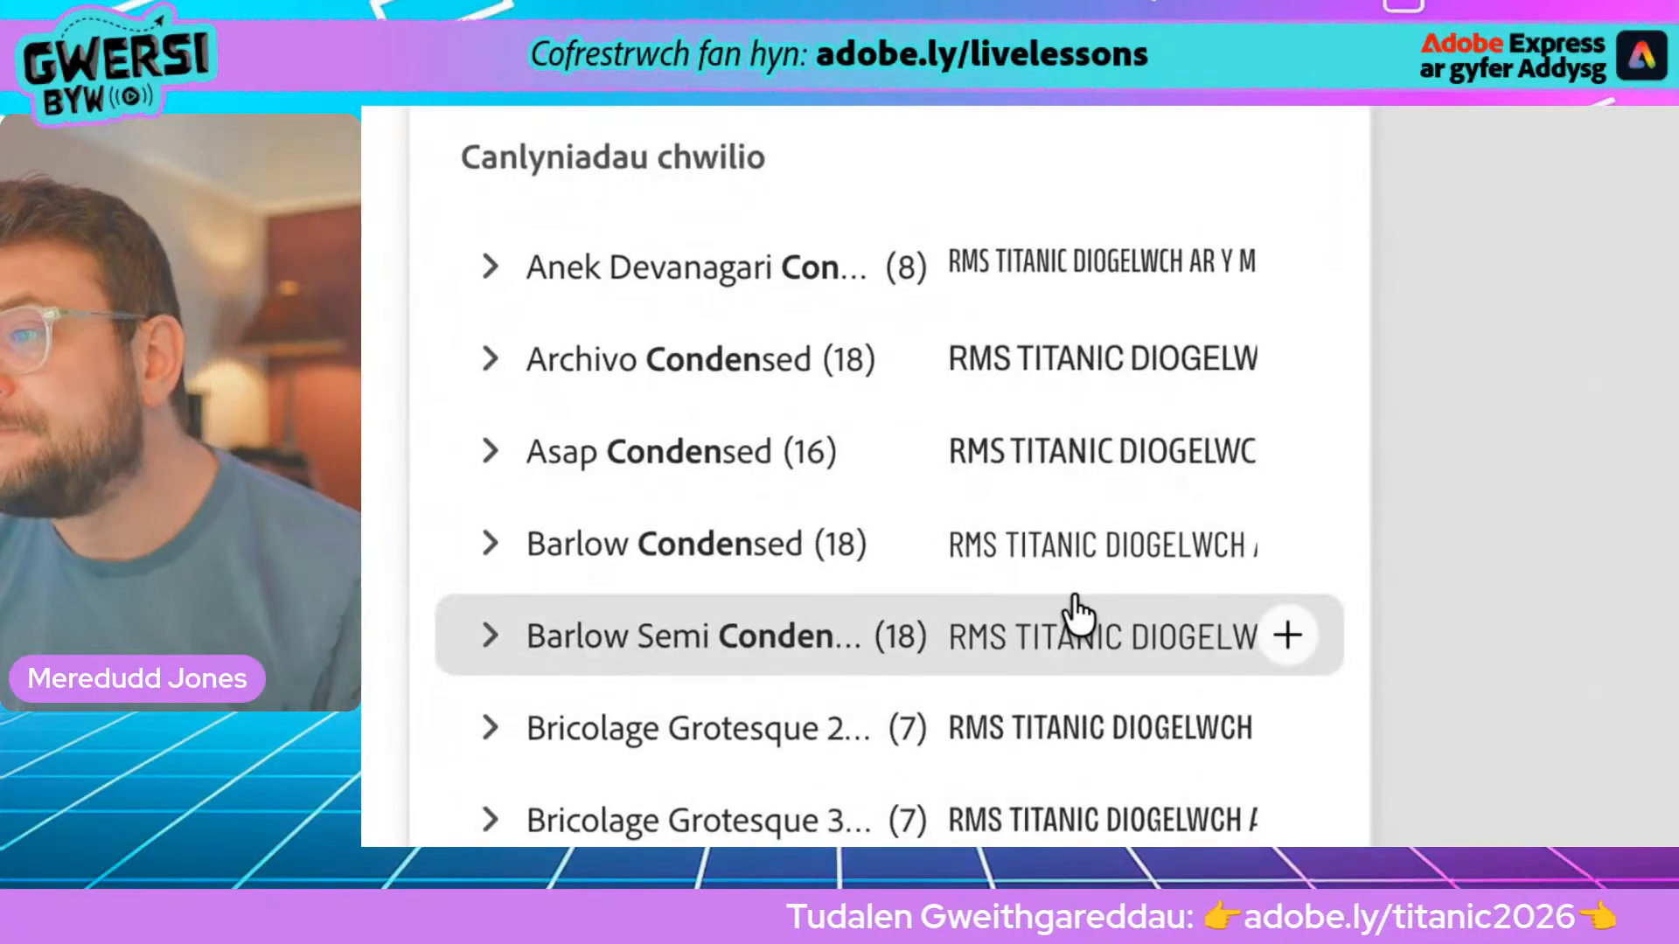
Examine the condensed font search results for a style that suits the poster title
scroll(1008, 559, down, 2)
scroll(1022, 581, down, 1)
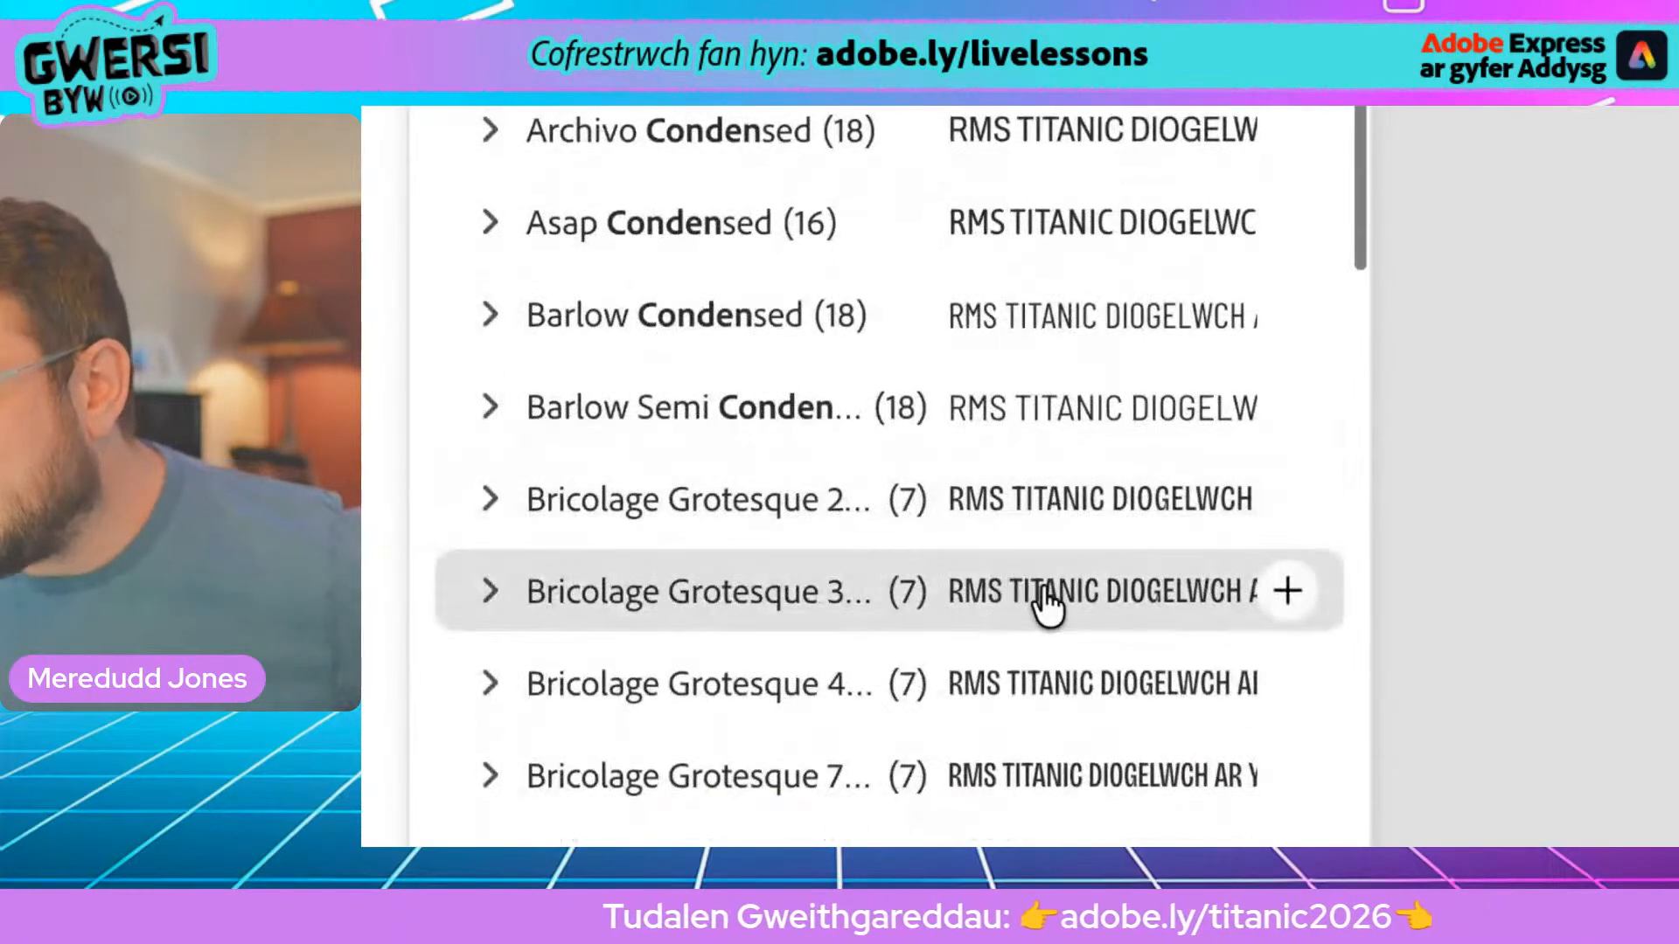
scroll(1047, 603, down, 2)
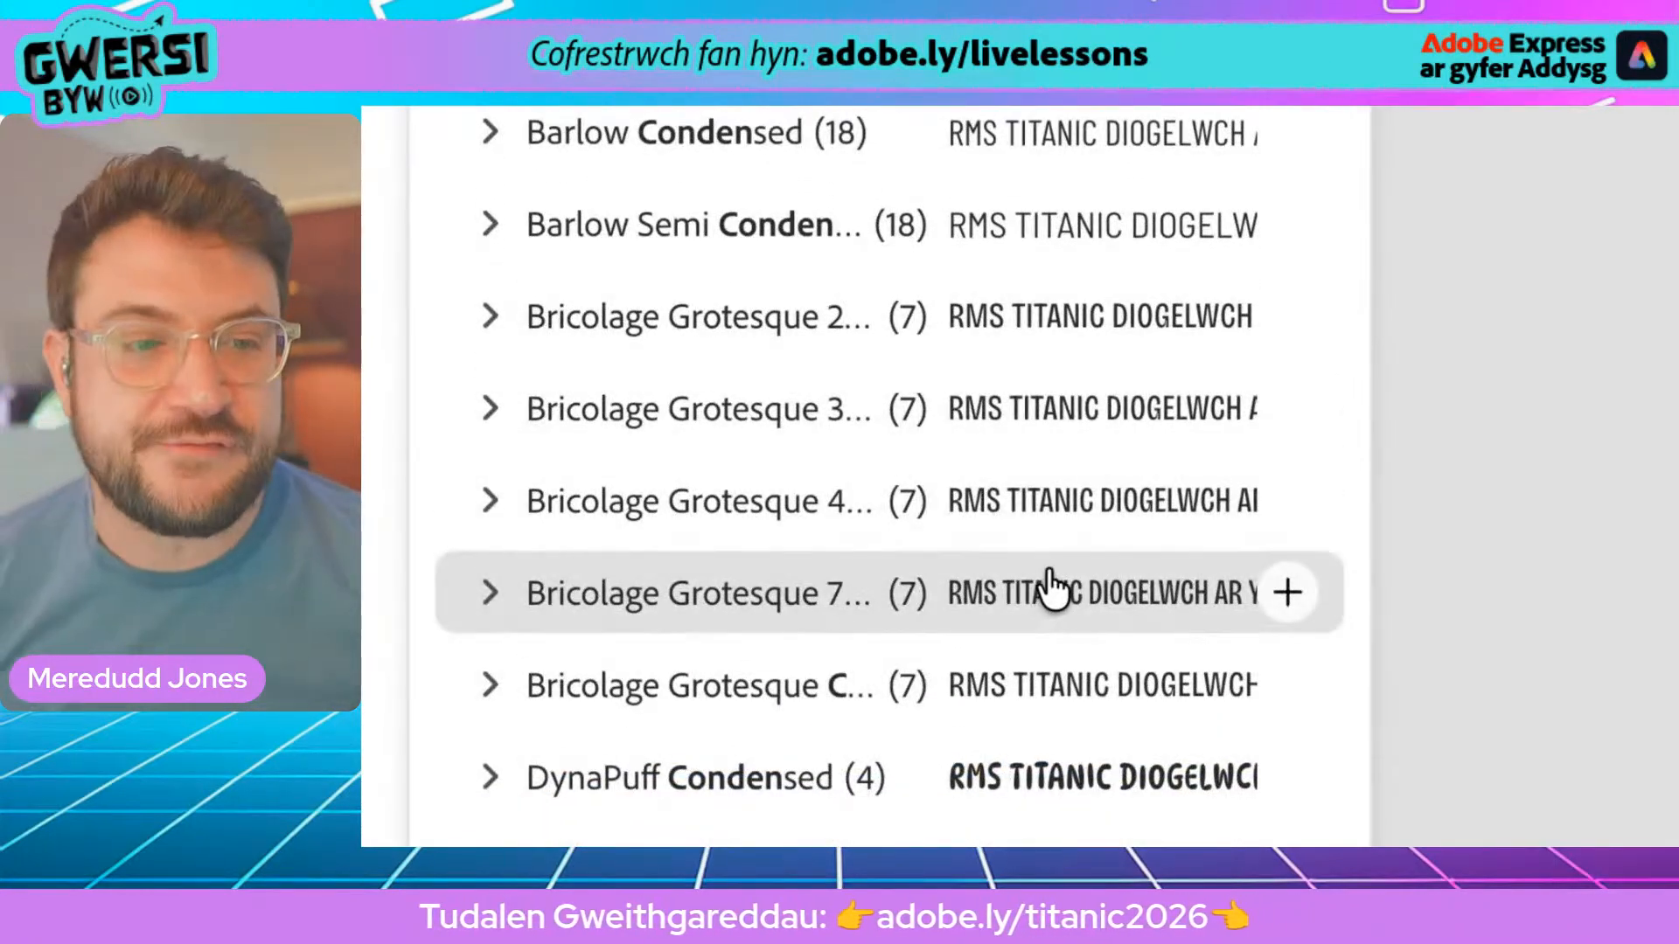
scroll(1053, 599, down, 1)
scroll(1058, 586, down, 1)
scroll(1072, 540, down, 2)
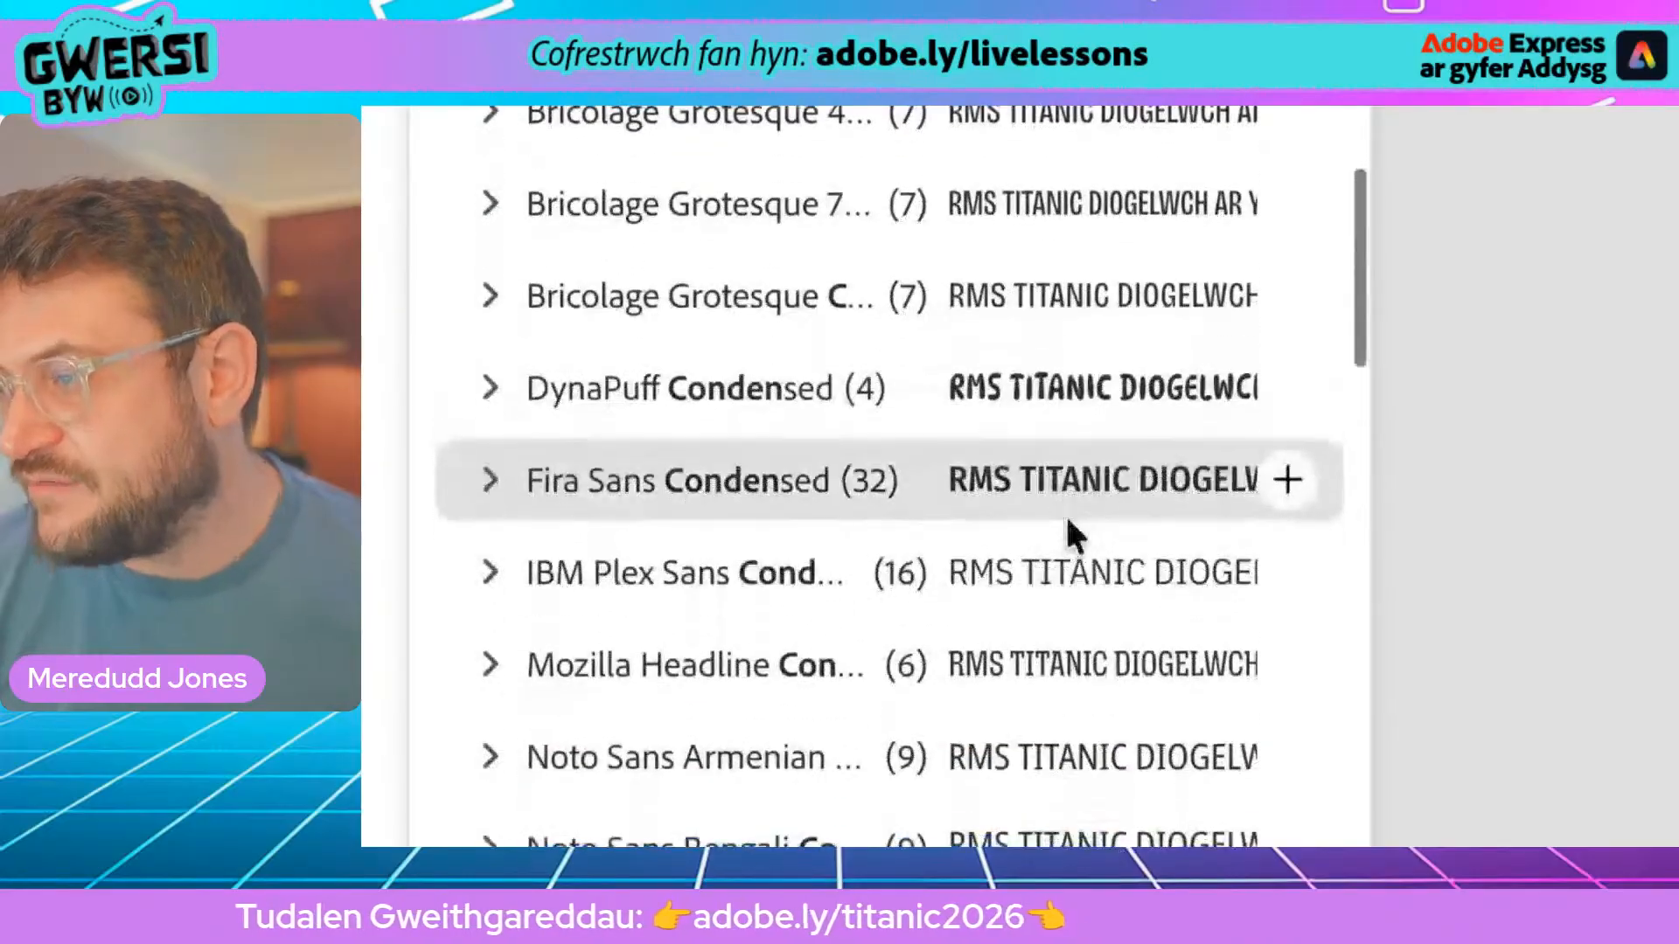
scroll(957, 531, down, 2)
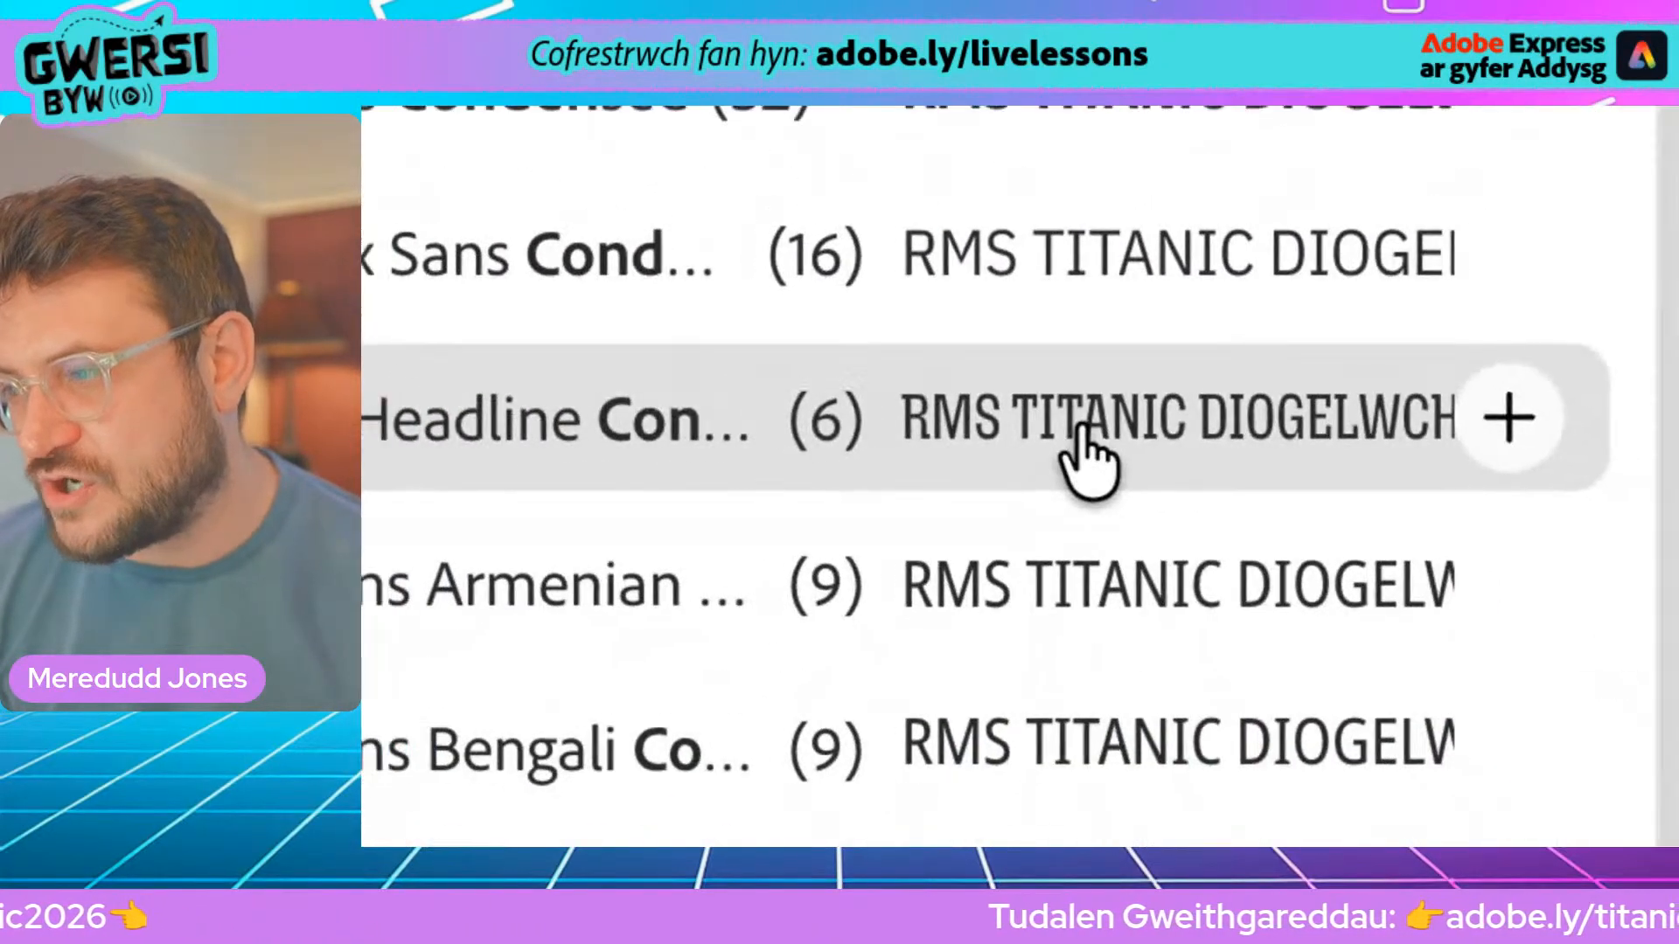
scroll(1084, 450, down, 2)
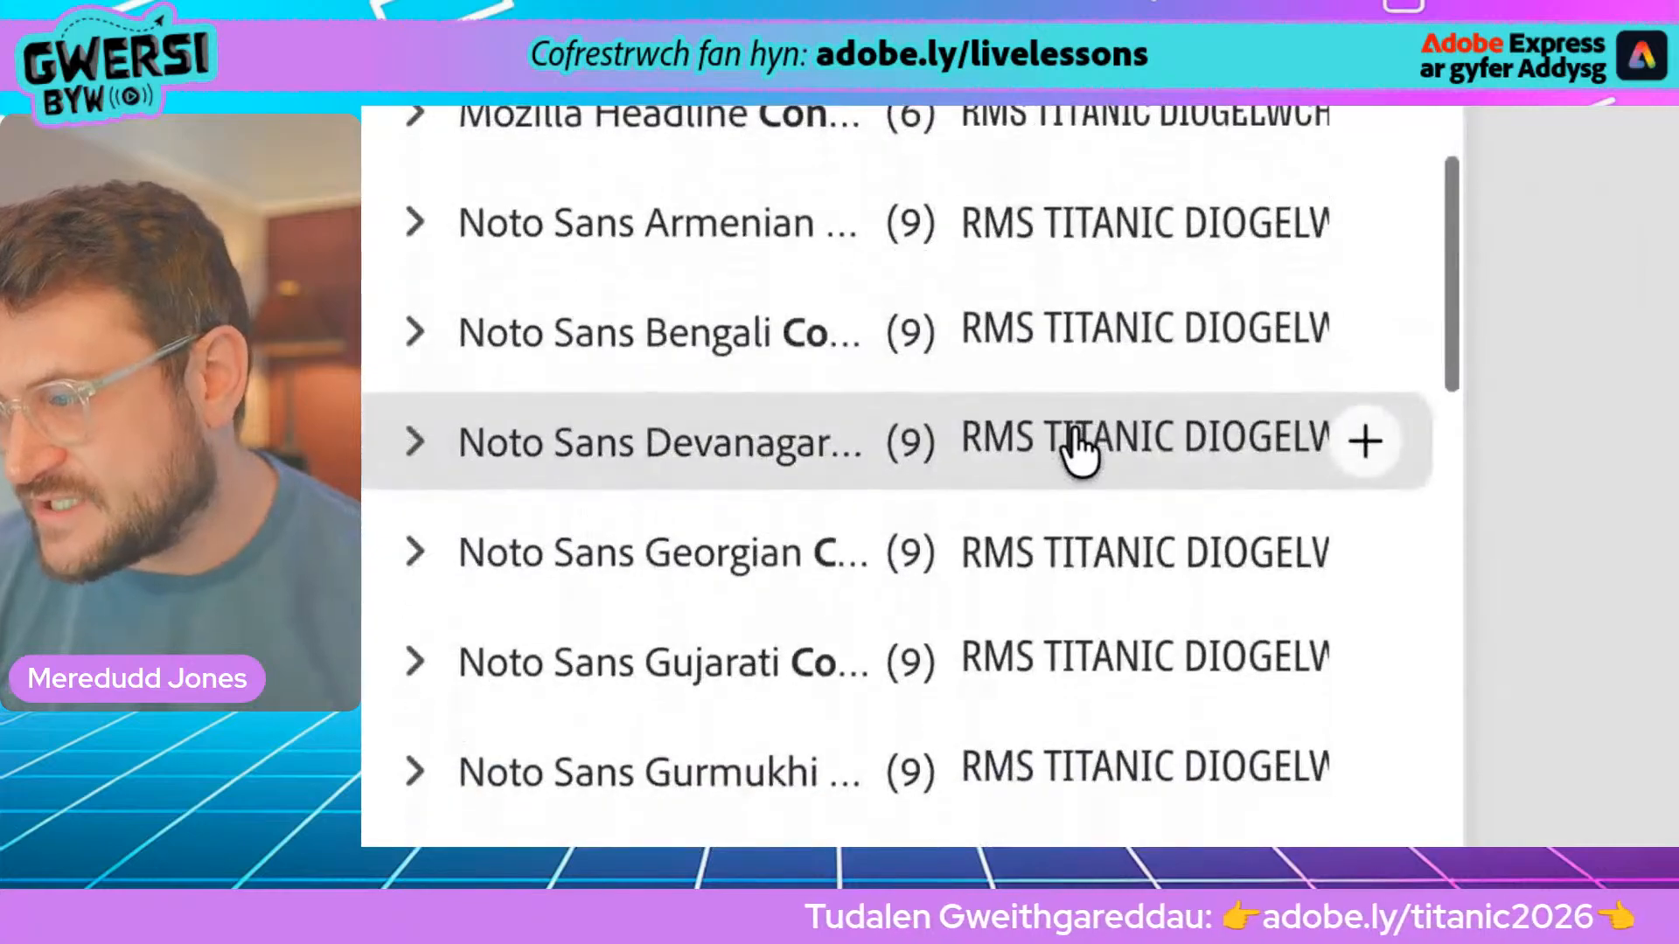
scroll(1082, 450, down, 5)
scroll(1081, 450, down, 7)
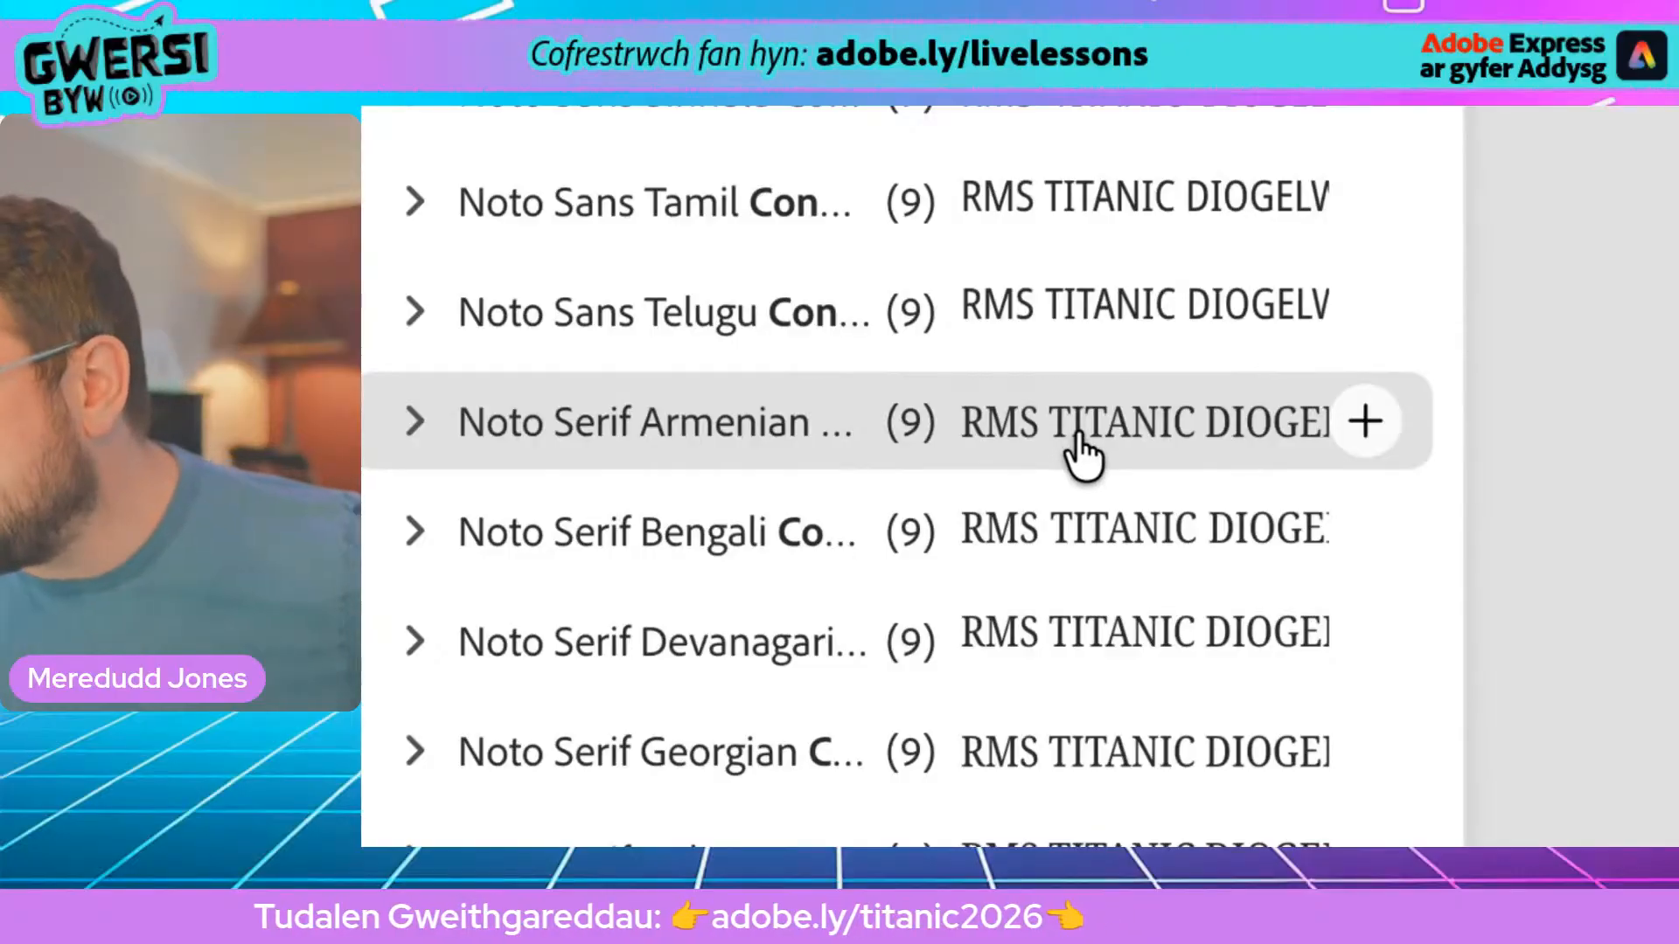
scroll(1081, 450, down, 6)
scroll(1081, 450, down, 2)
scroll(1082, 450, down, 2)
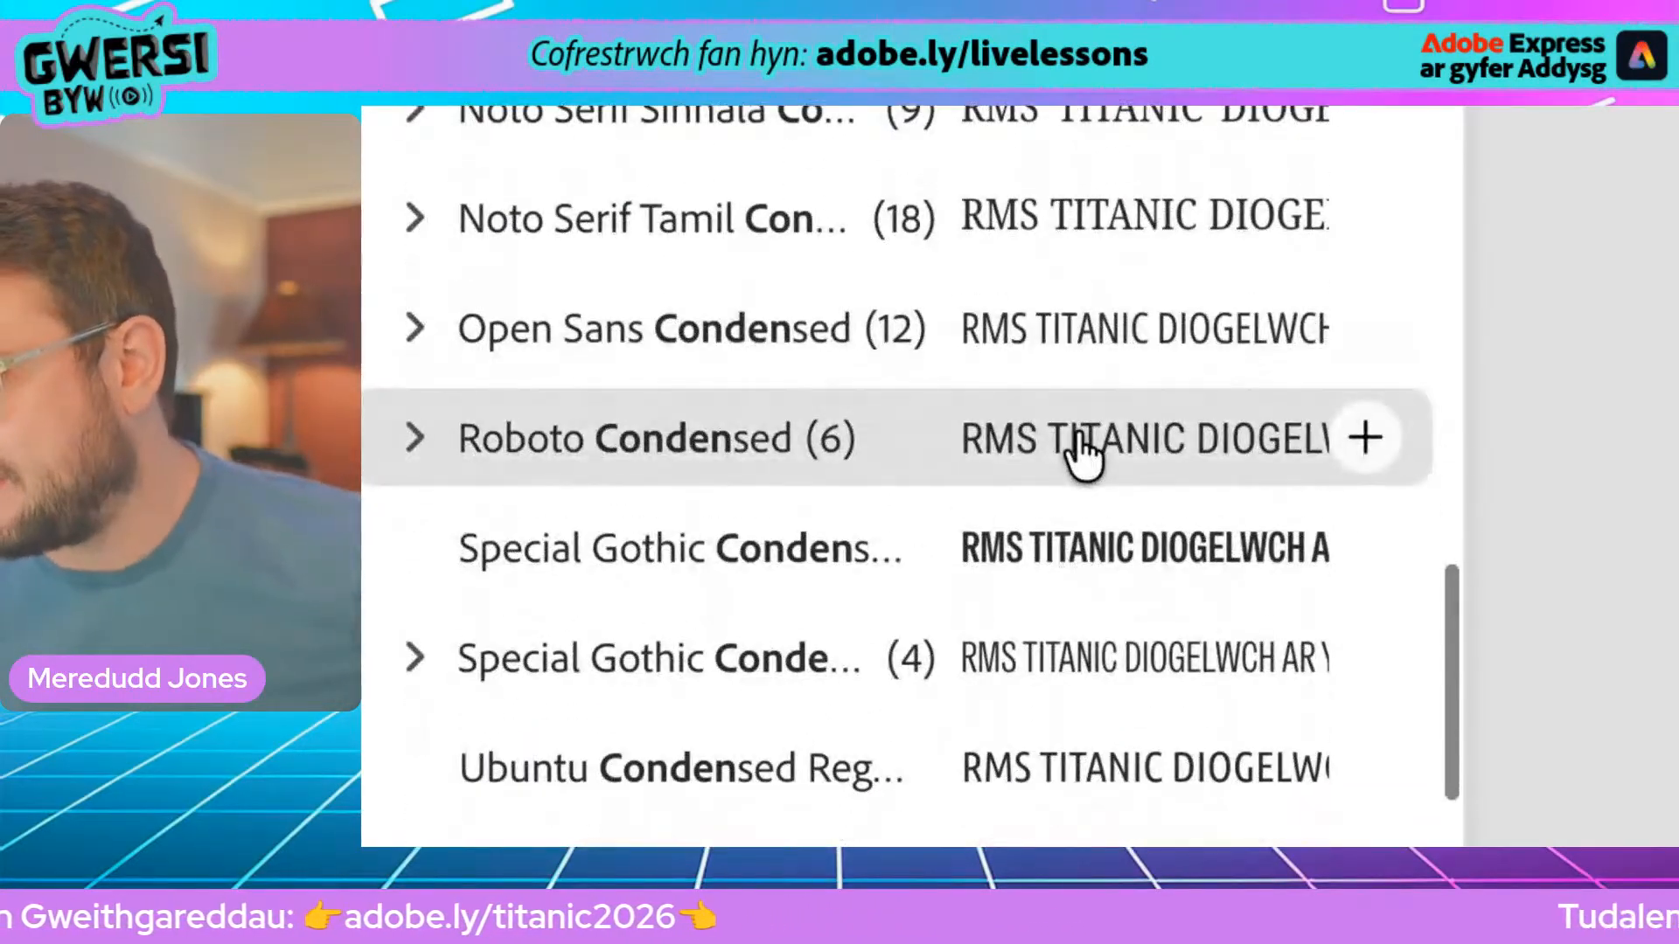
scroll(1081, 450, down, 2)
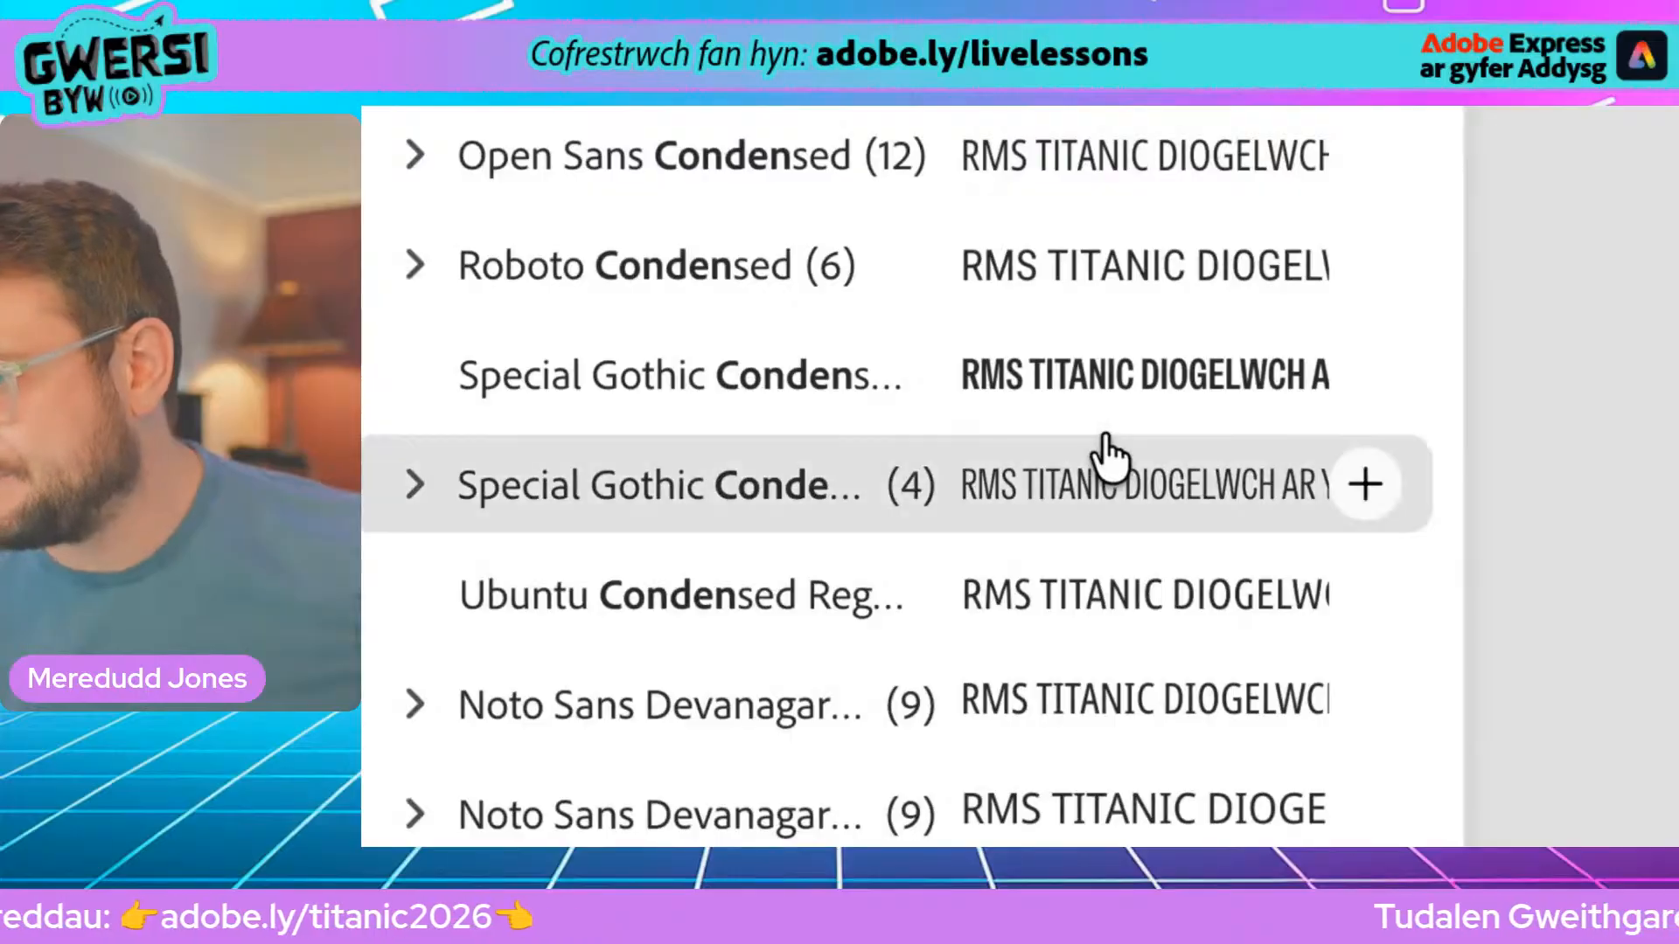
scroll(1104, 437, down, 3)
scroll(1104, 450, down, 2)
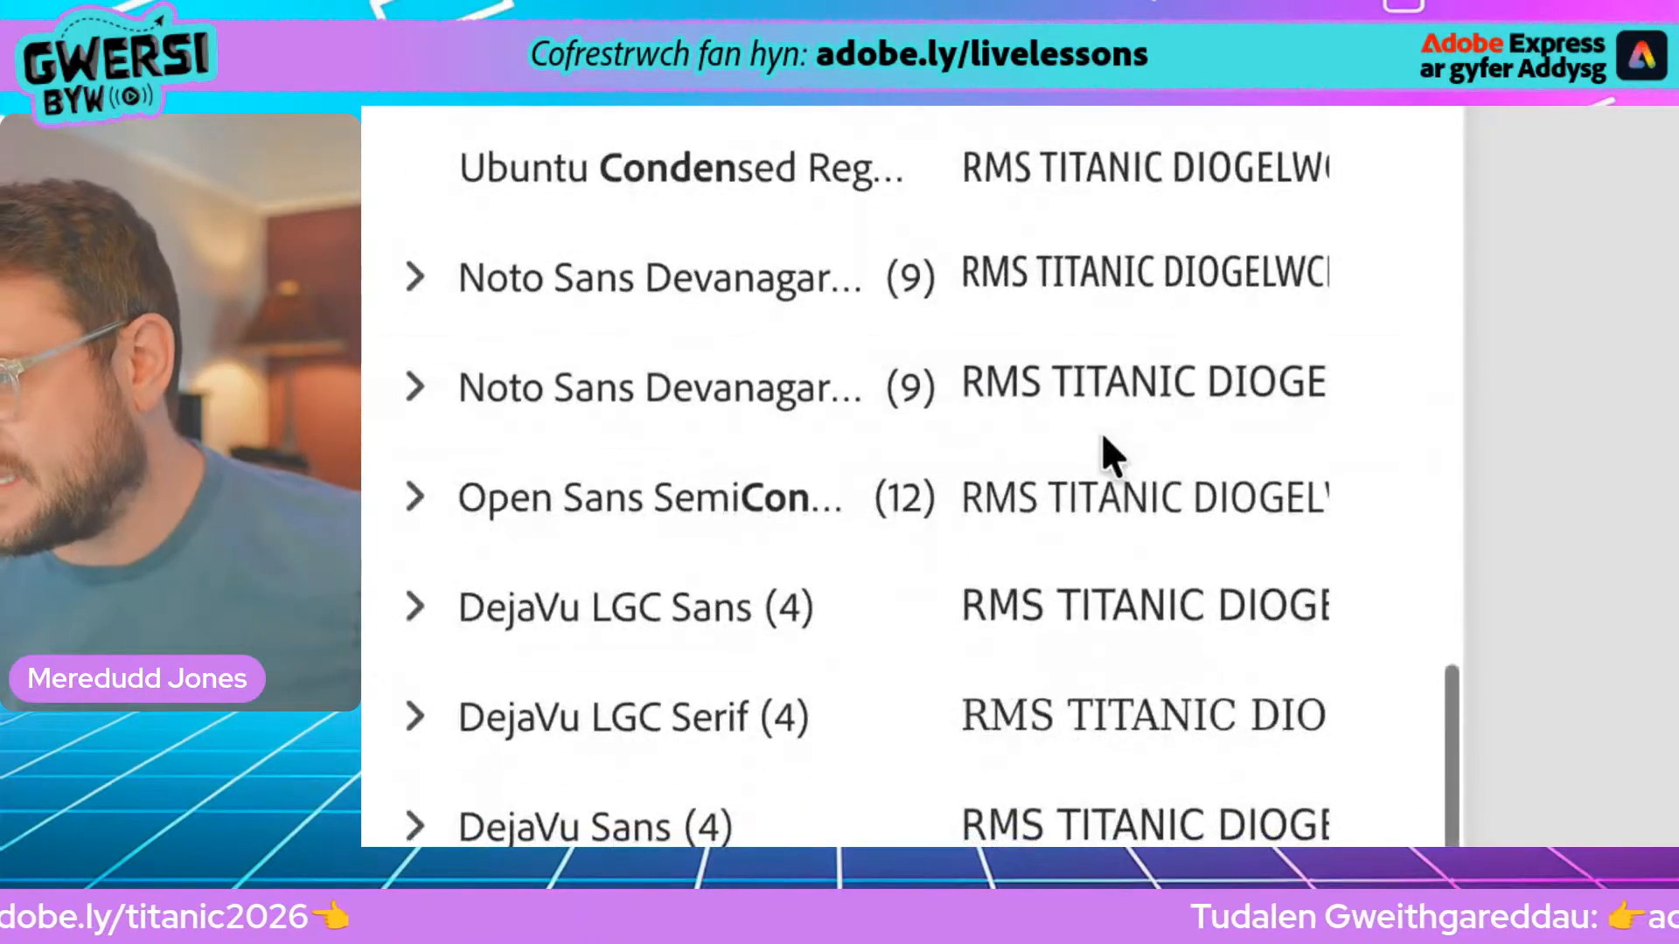
scroll(1104, 451, down, 3)
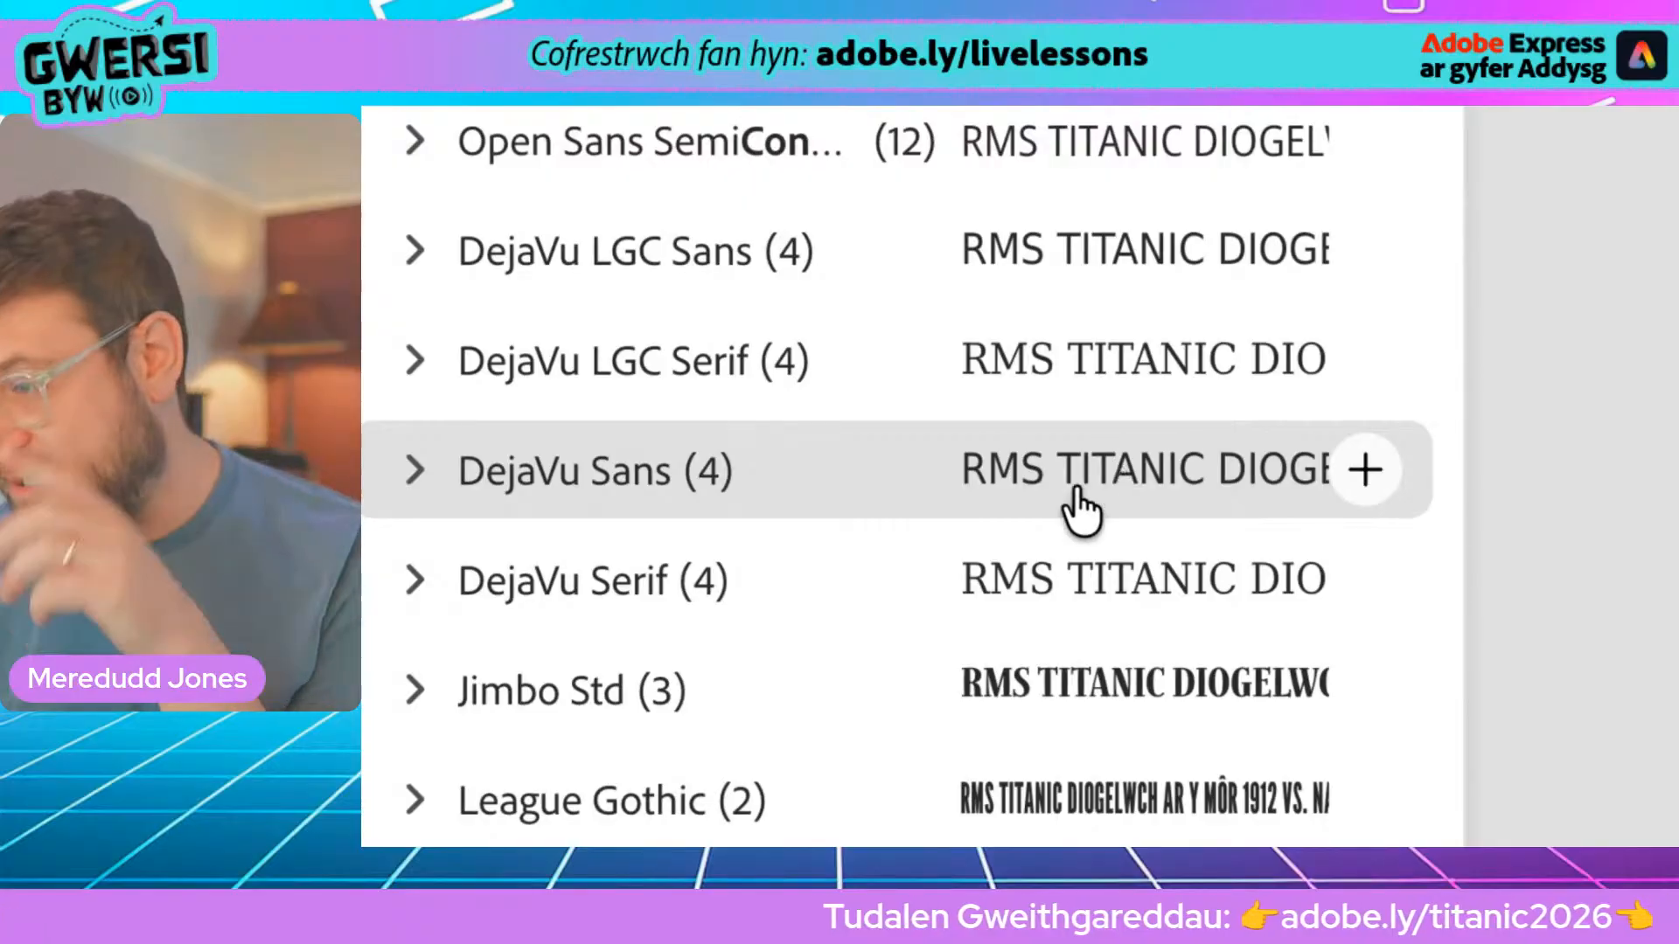
scroll(1081, 507, down, 3)
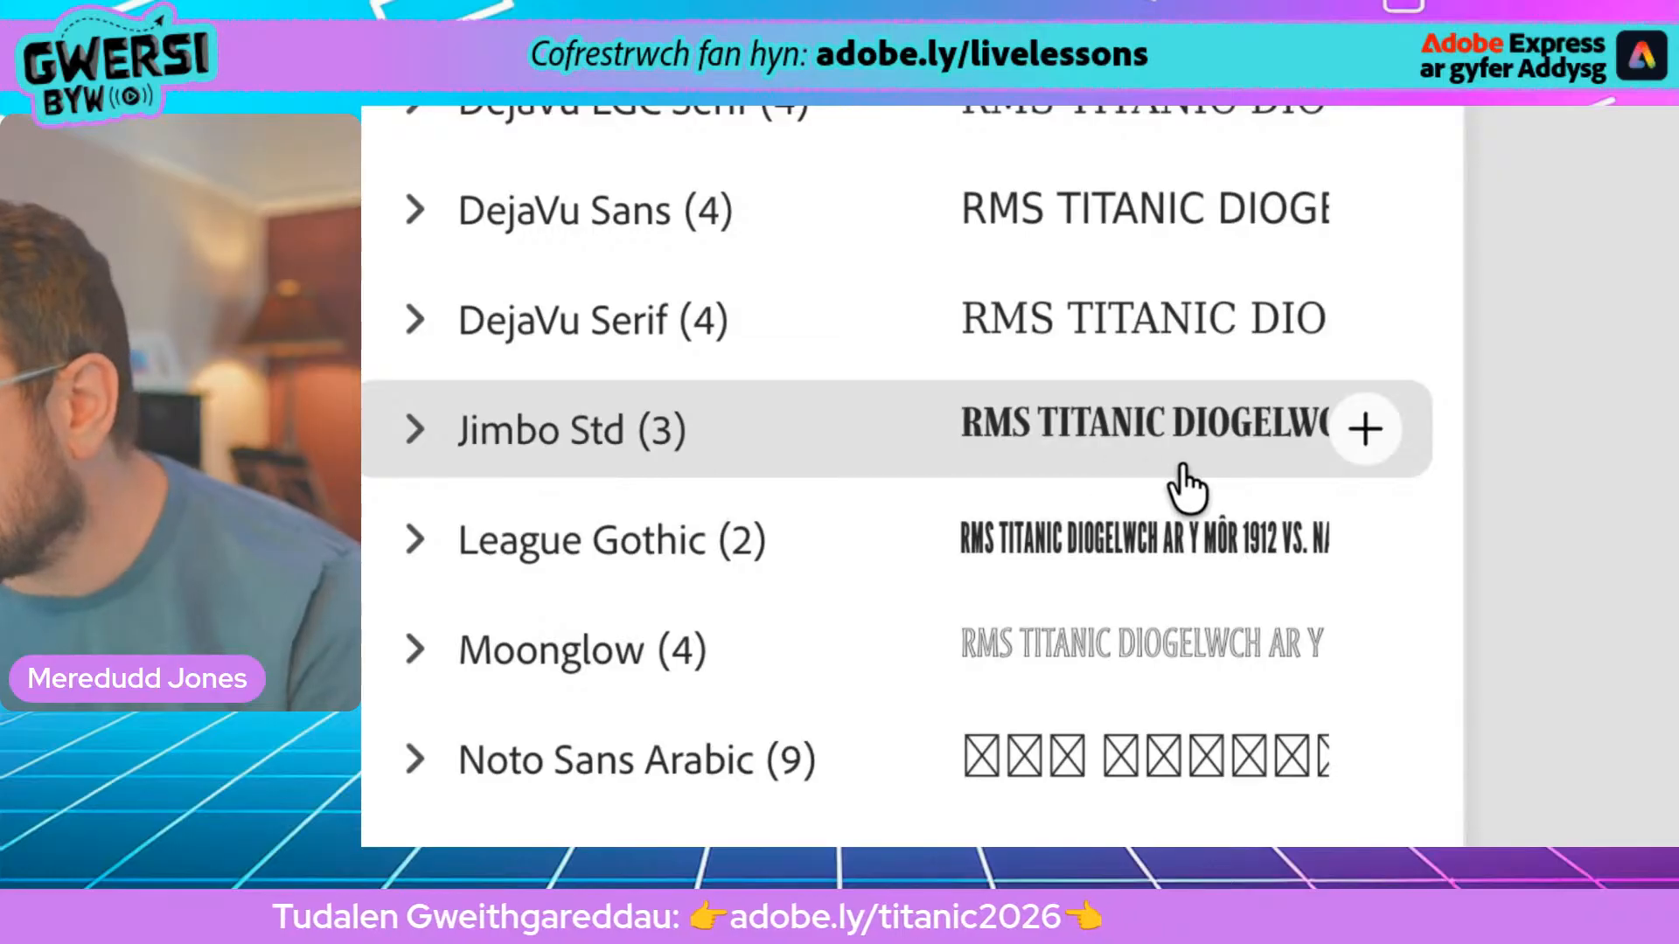
scroll(1182, 476, down, 3)
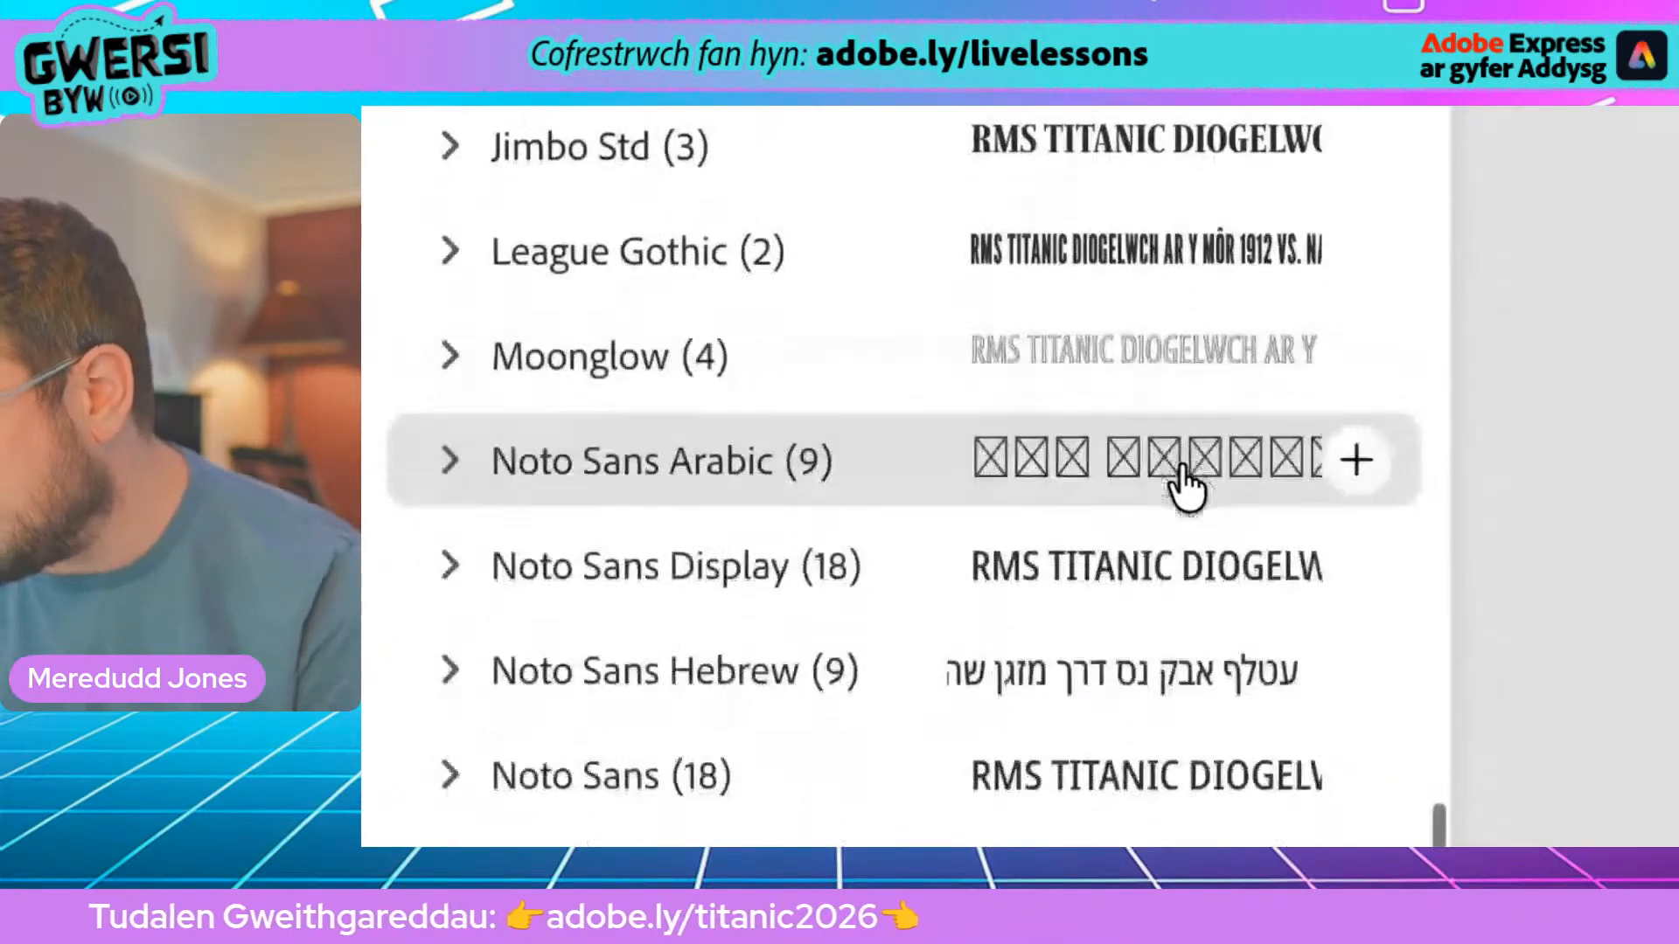
scroll(1183, 477, down, 3)
scroll(1185, 487, down, 3)
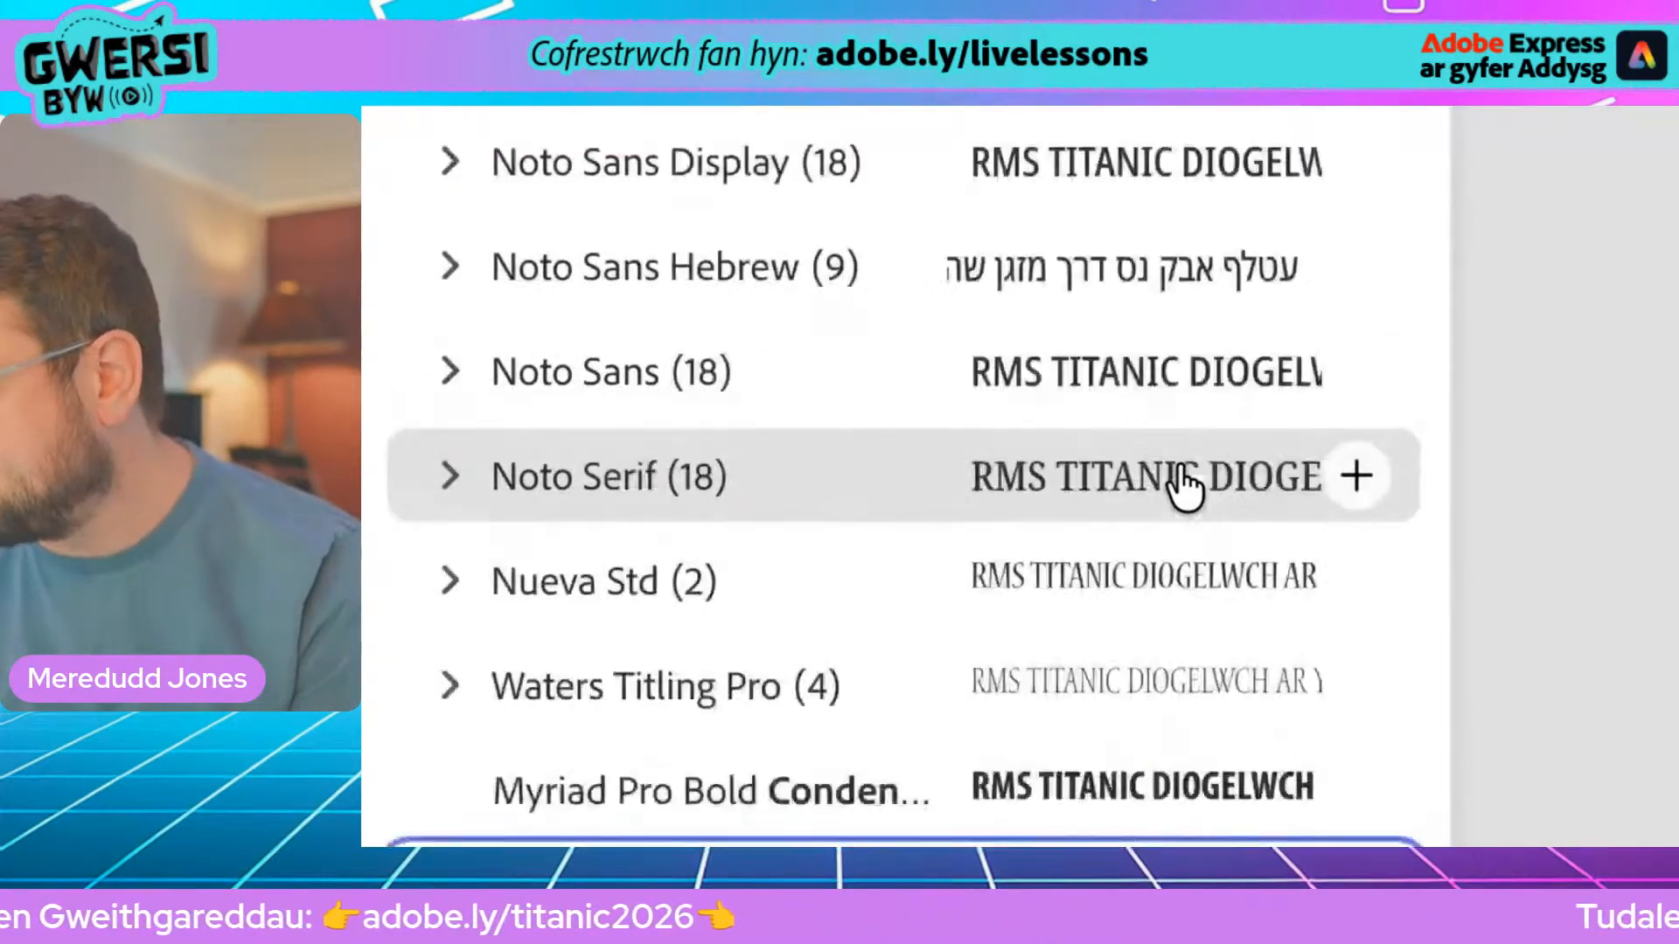
Set the title's font to Jimbo Std in the Black Condensed style and shift the title slightly lower on the poster
scroll(1182, 487, up, 10)
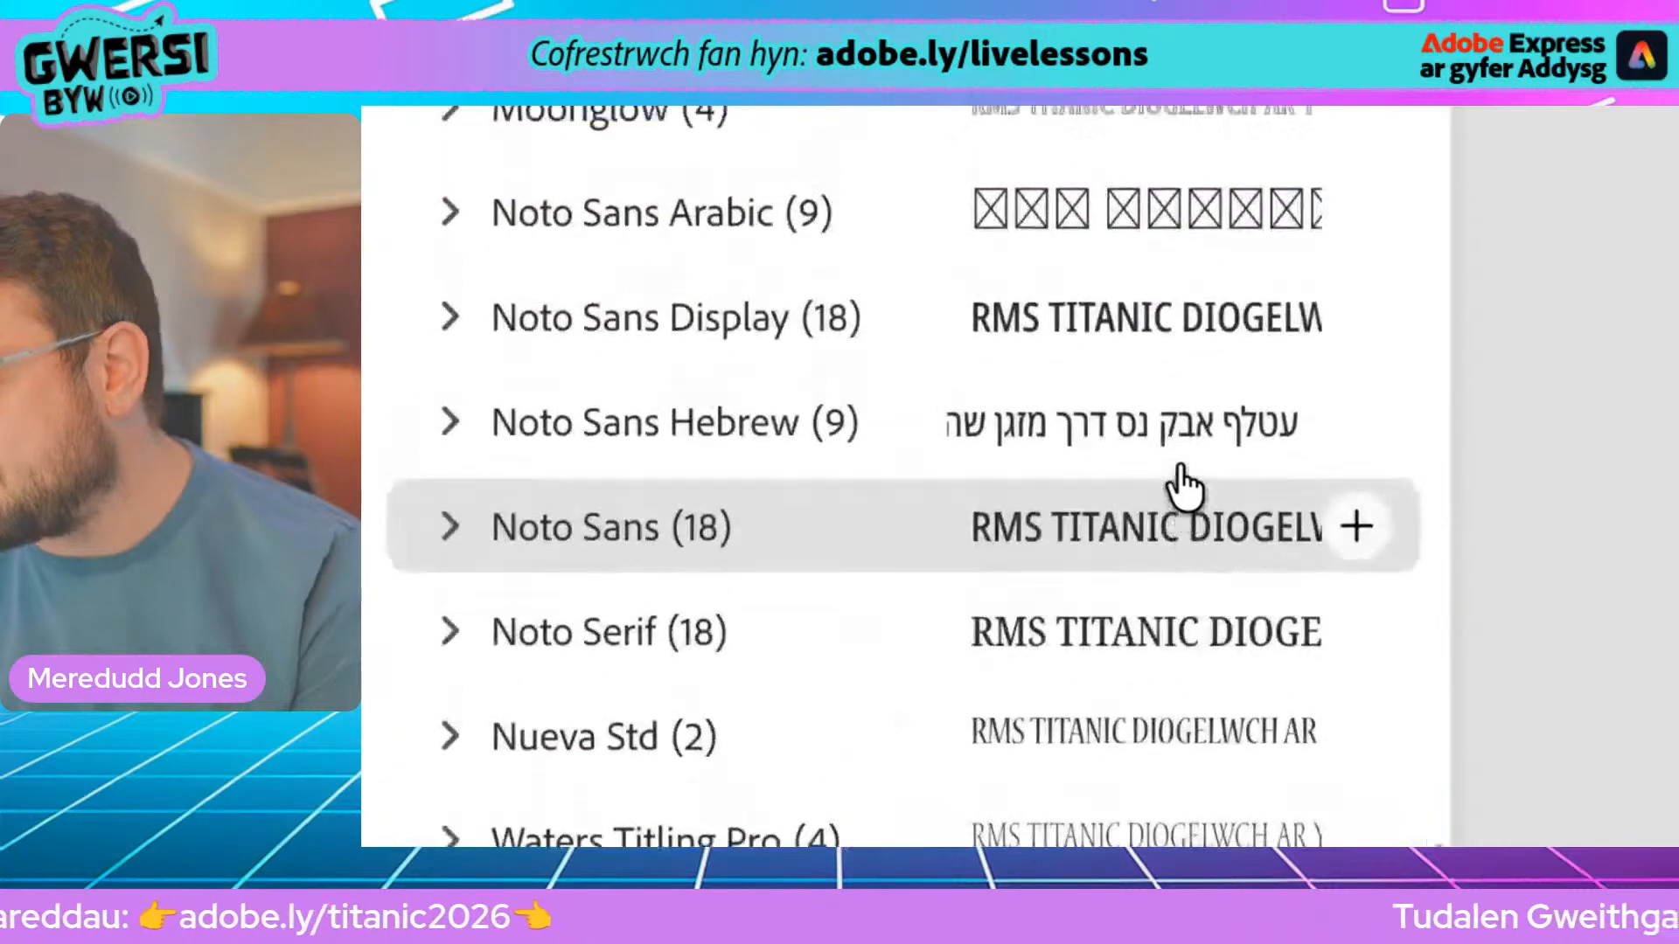
scroll(1182, 487, down, 1)
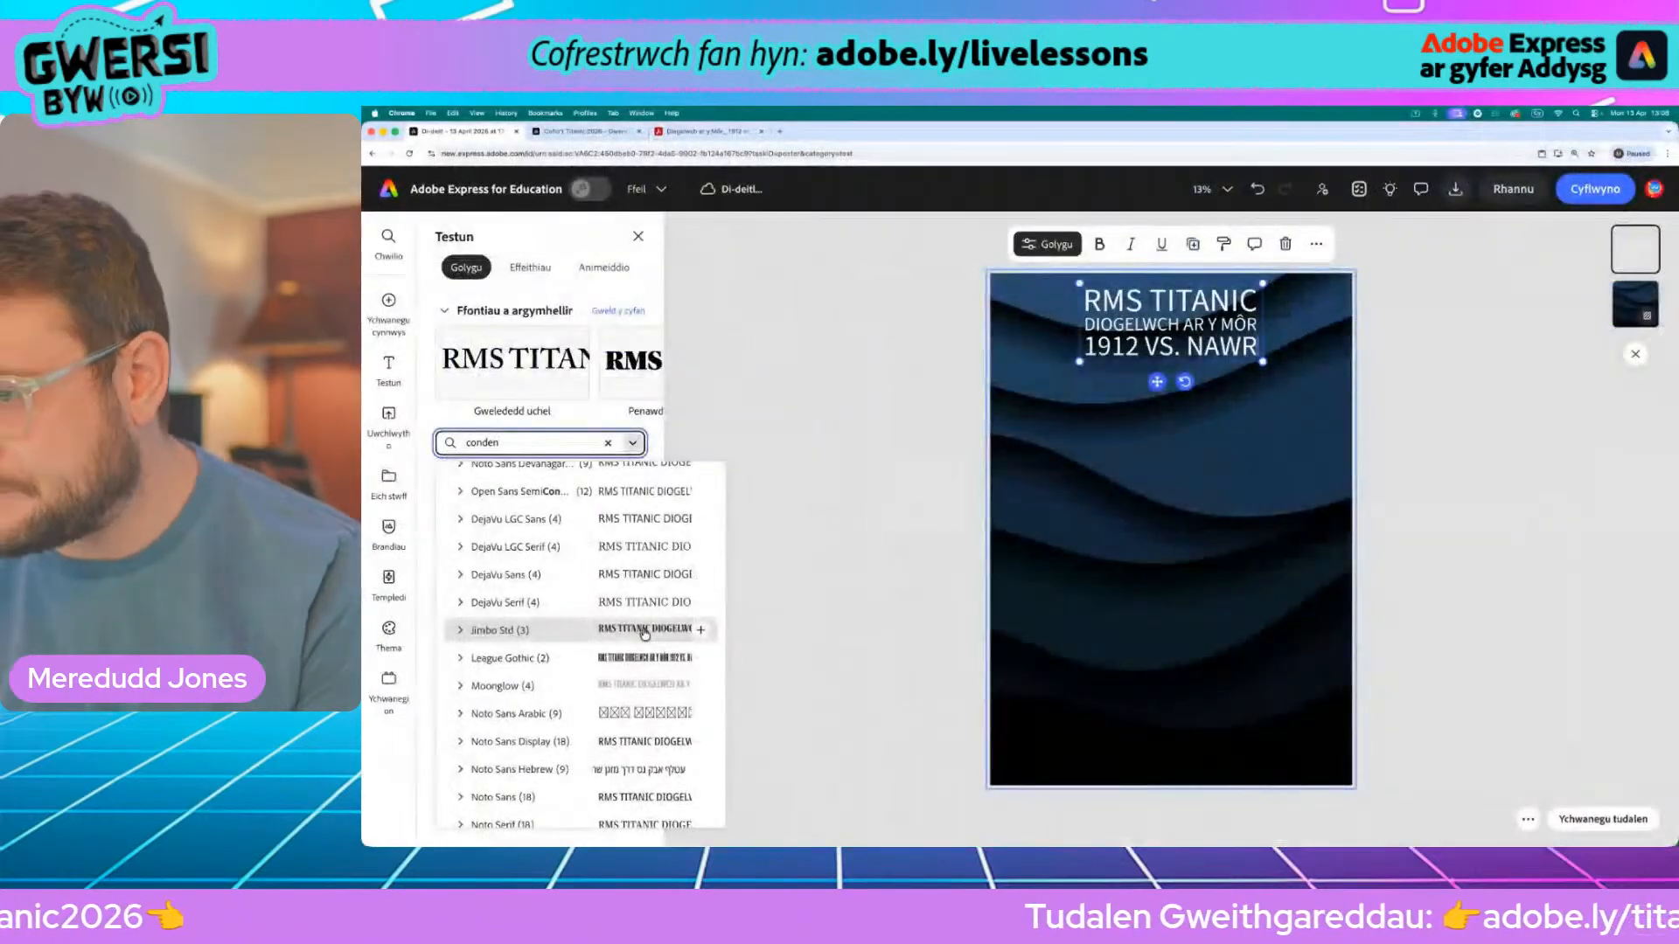
click(703, 584)
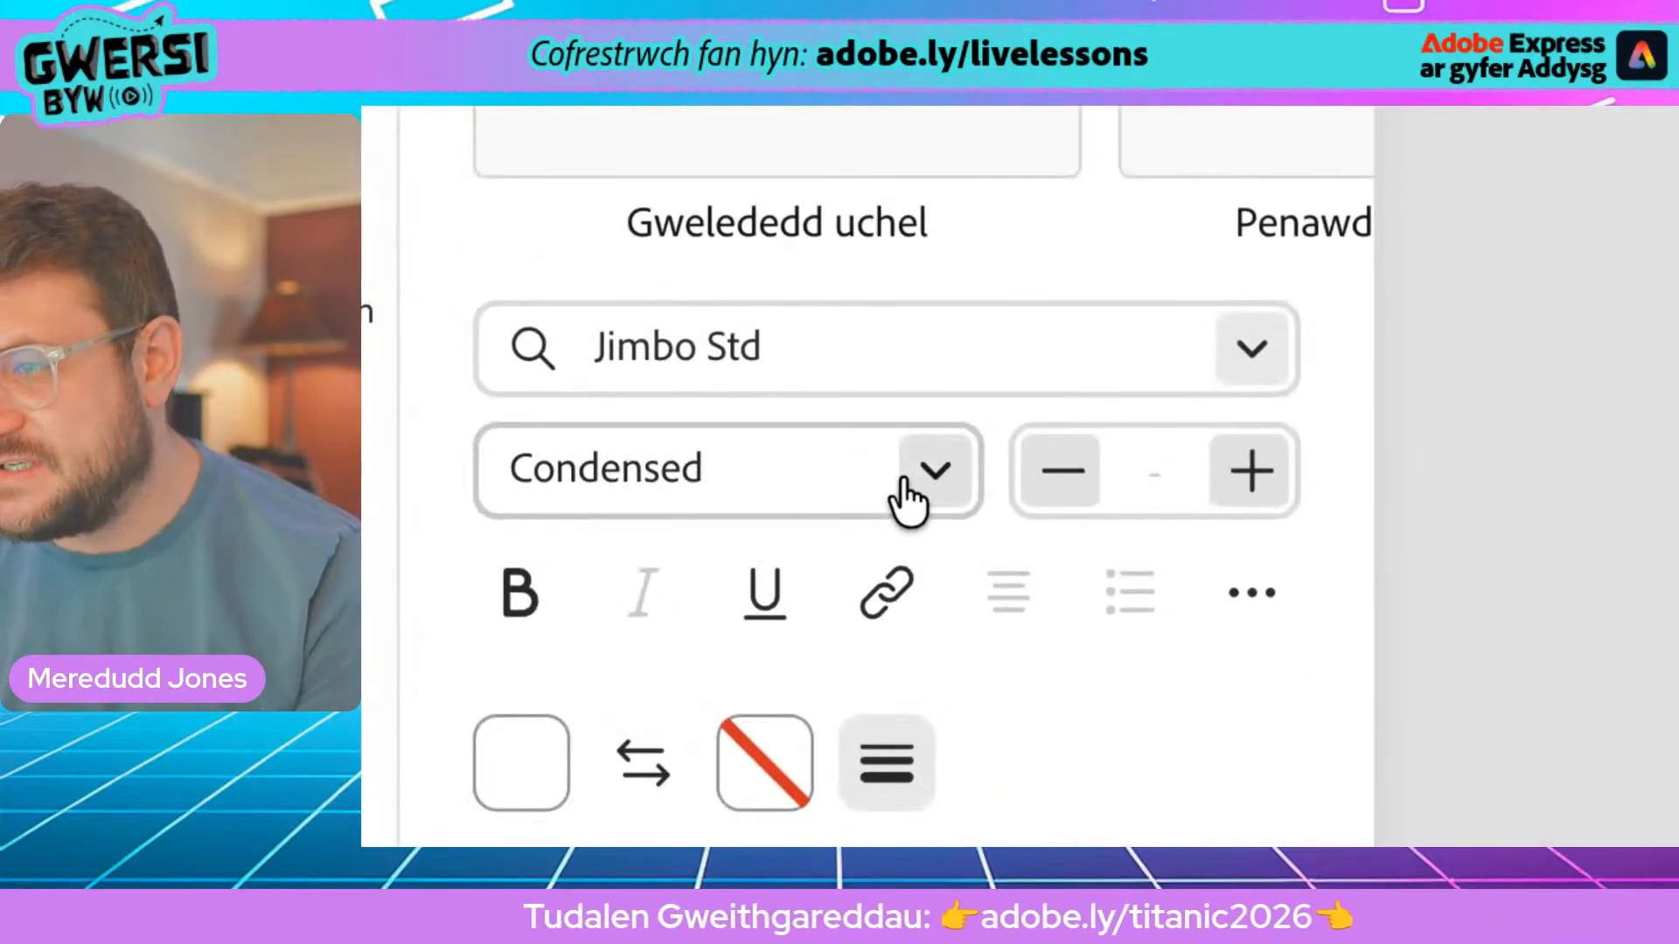
click(905, 483)
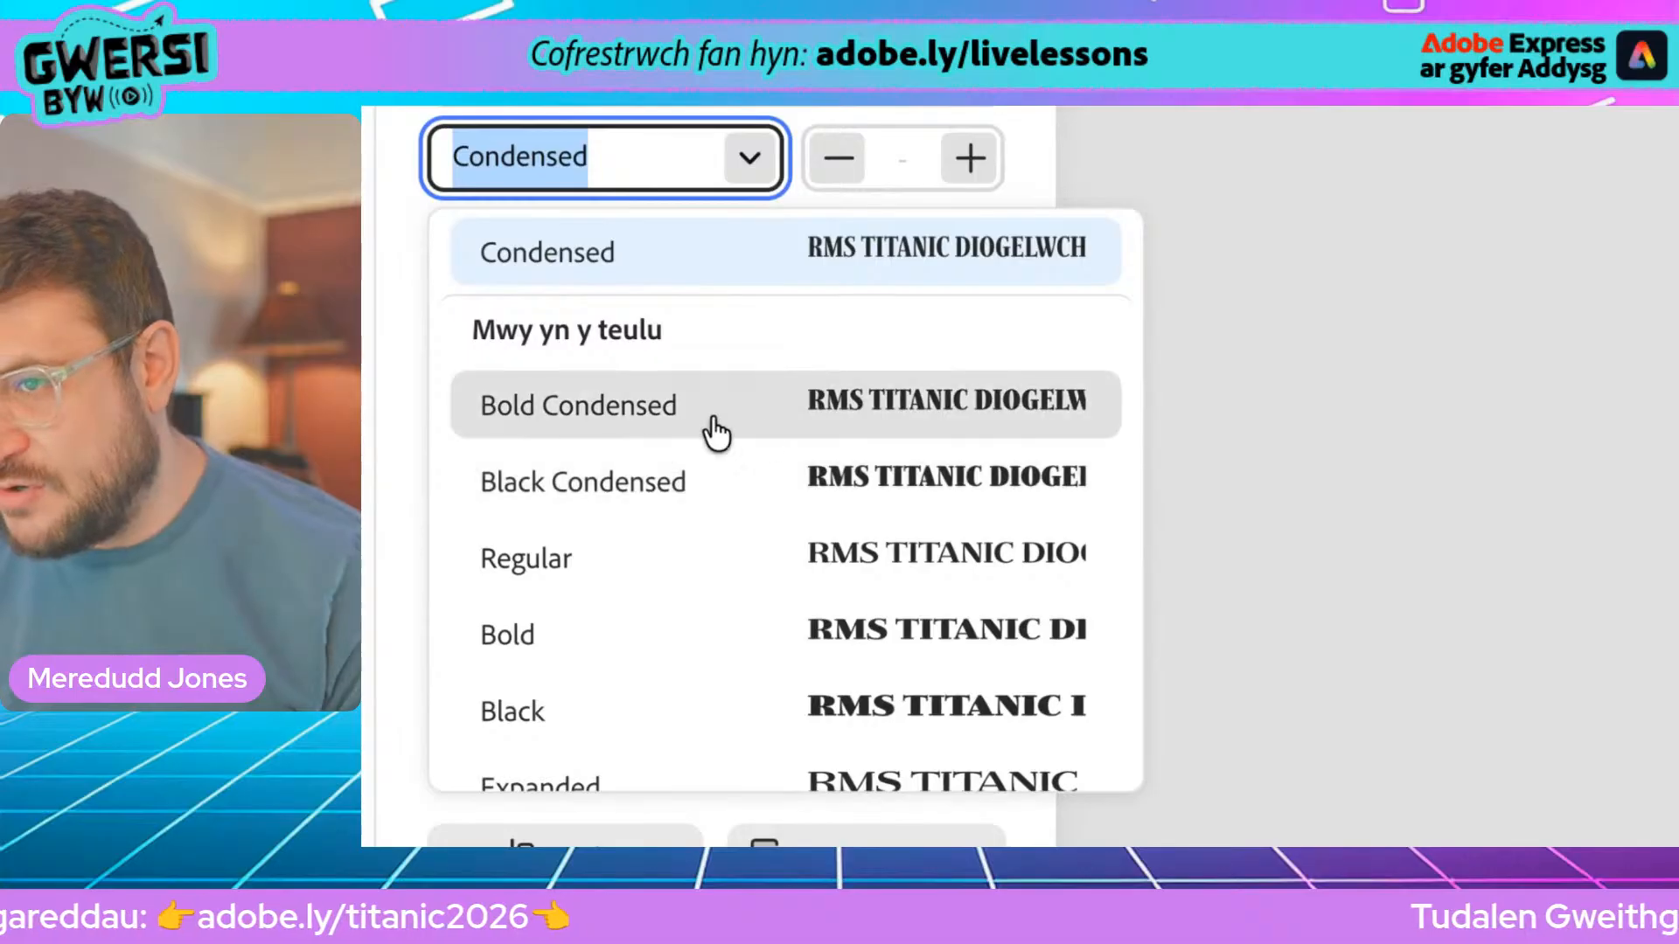
scroll(612, 514, down, 3)
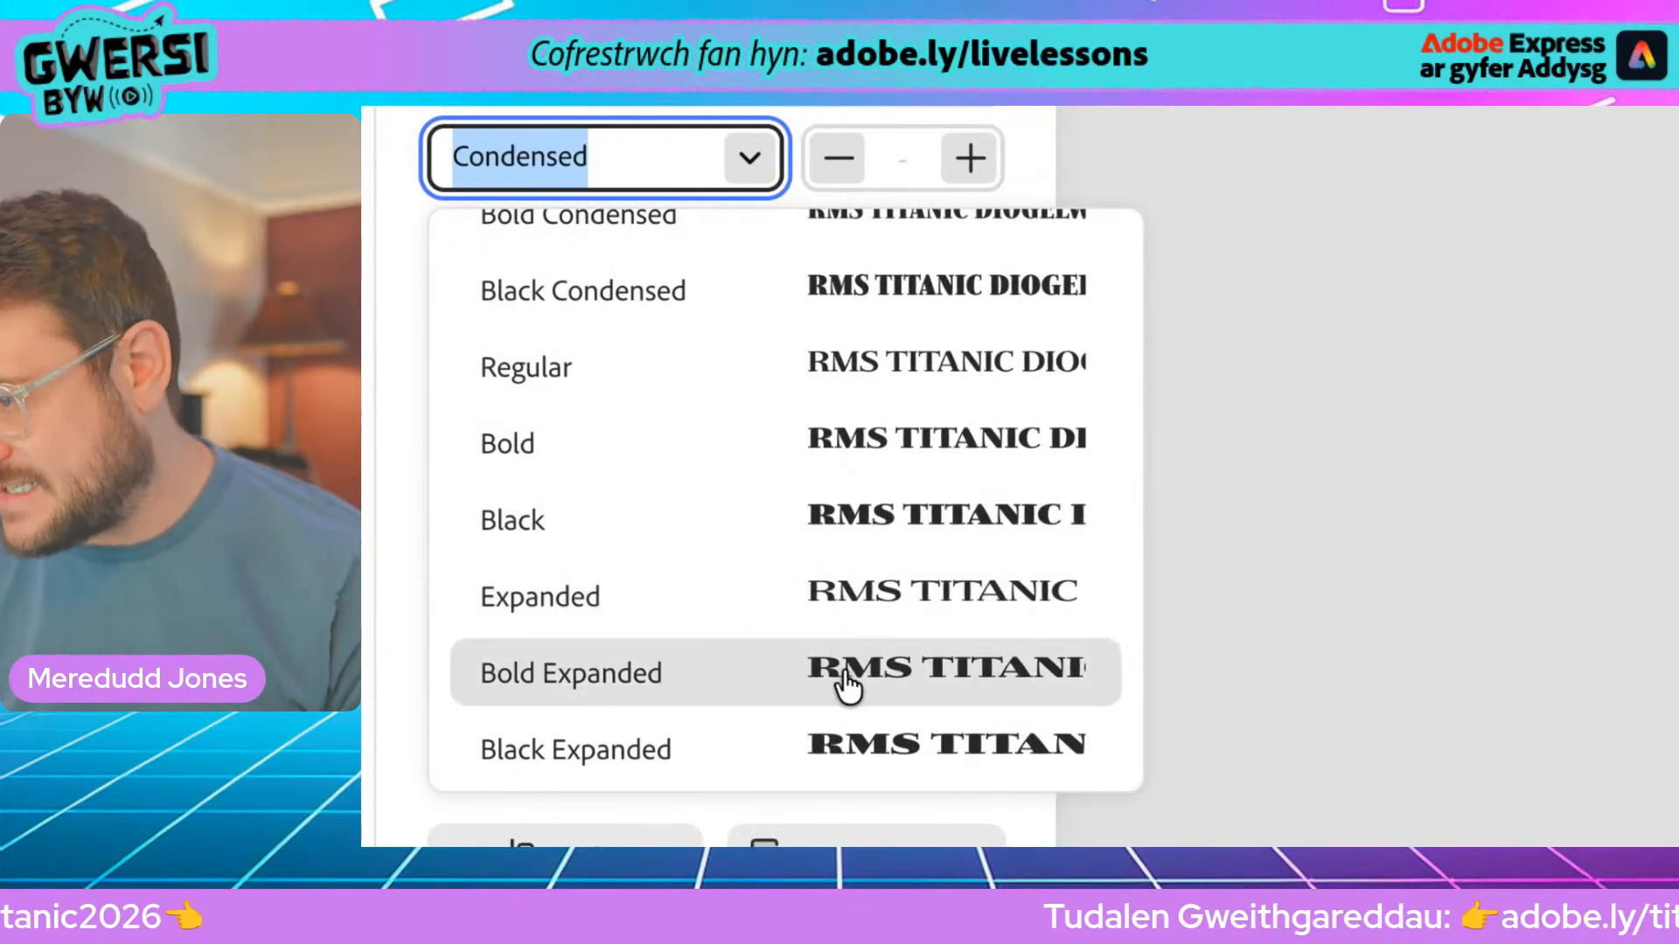
scroll(673, 483, up, 3)
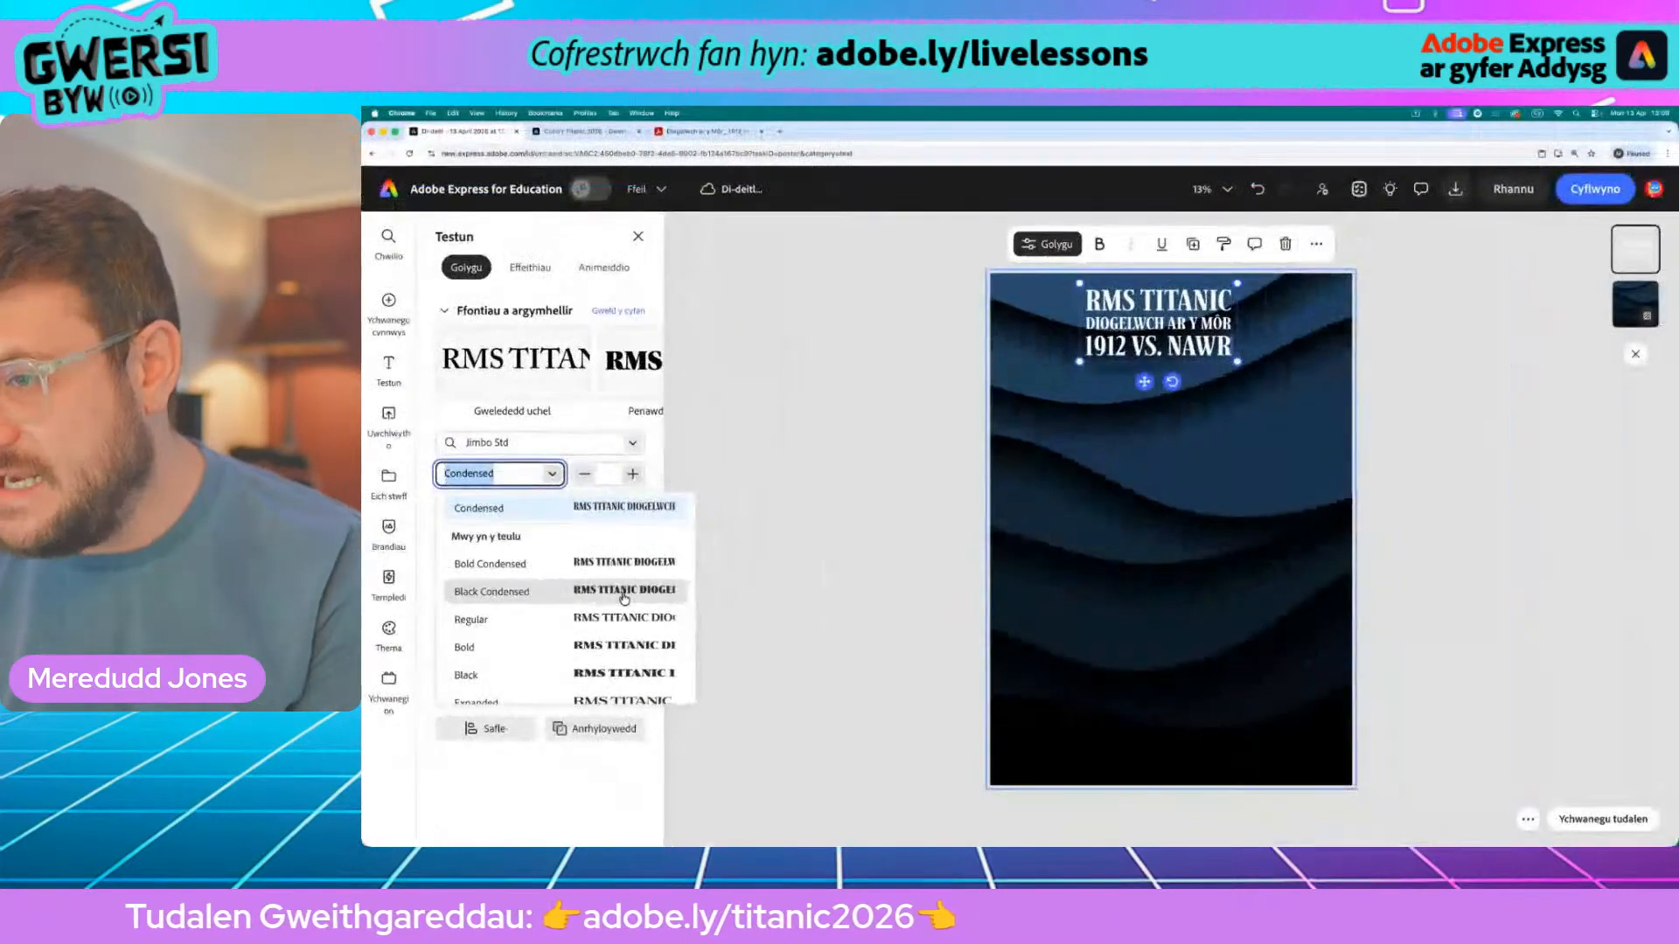
click(633, 594)
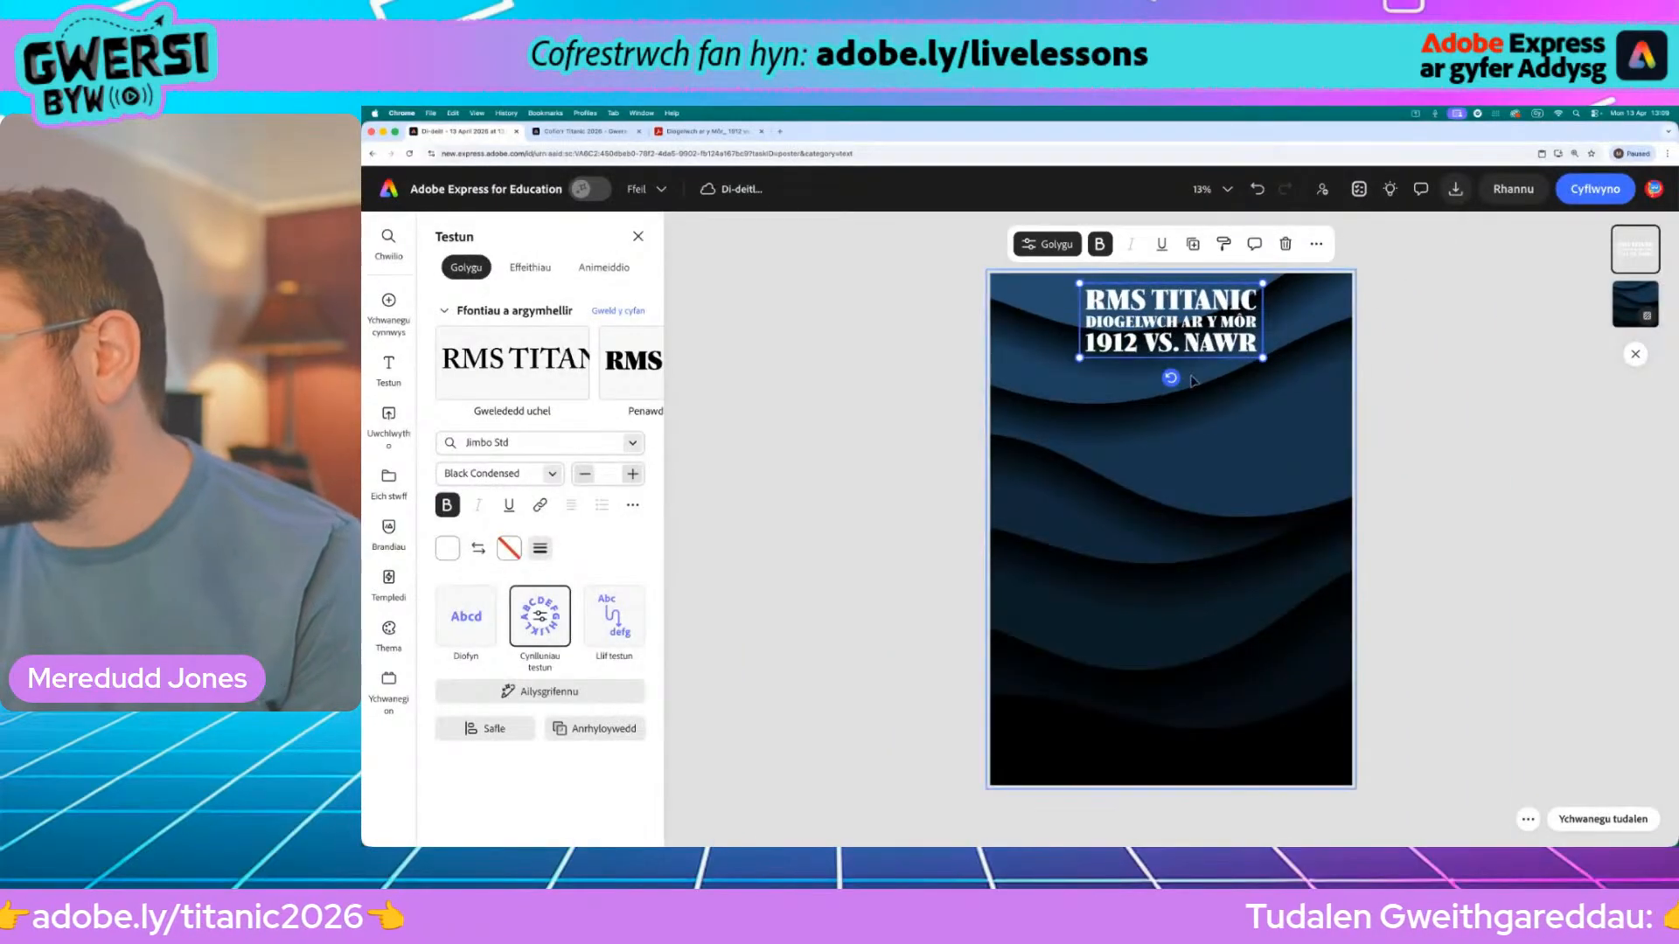
drag(1156, 335, 1168, 330)
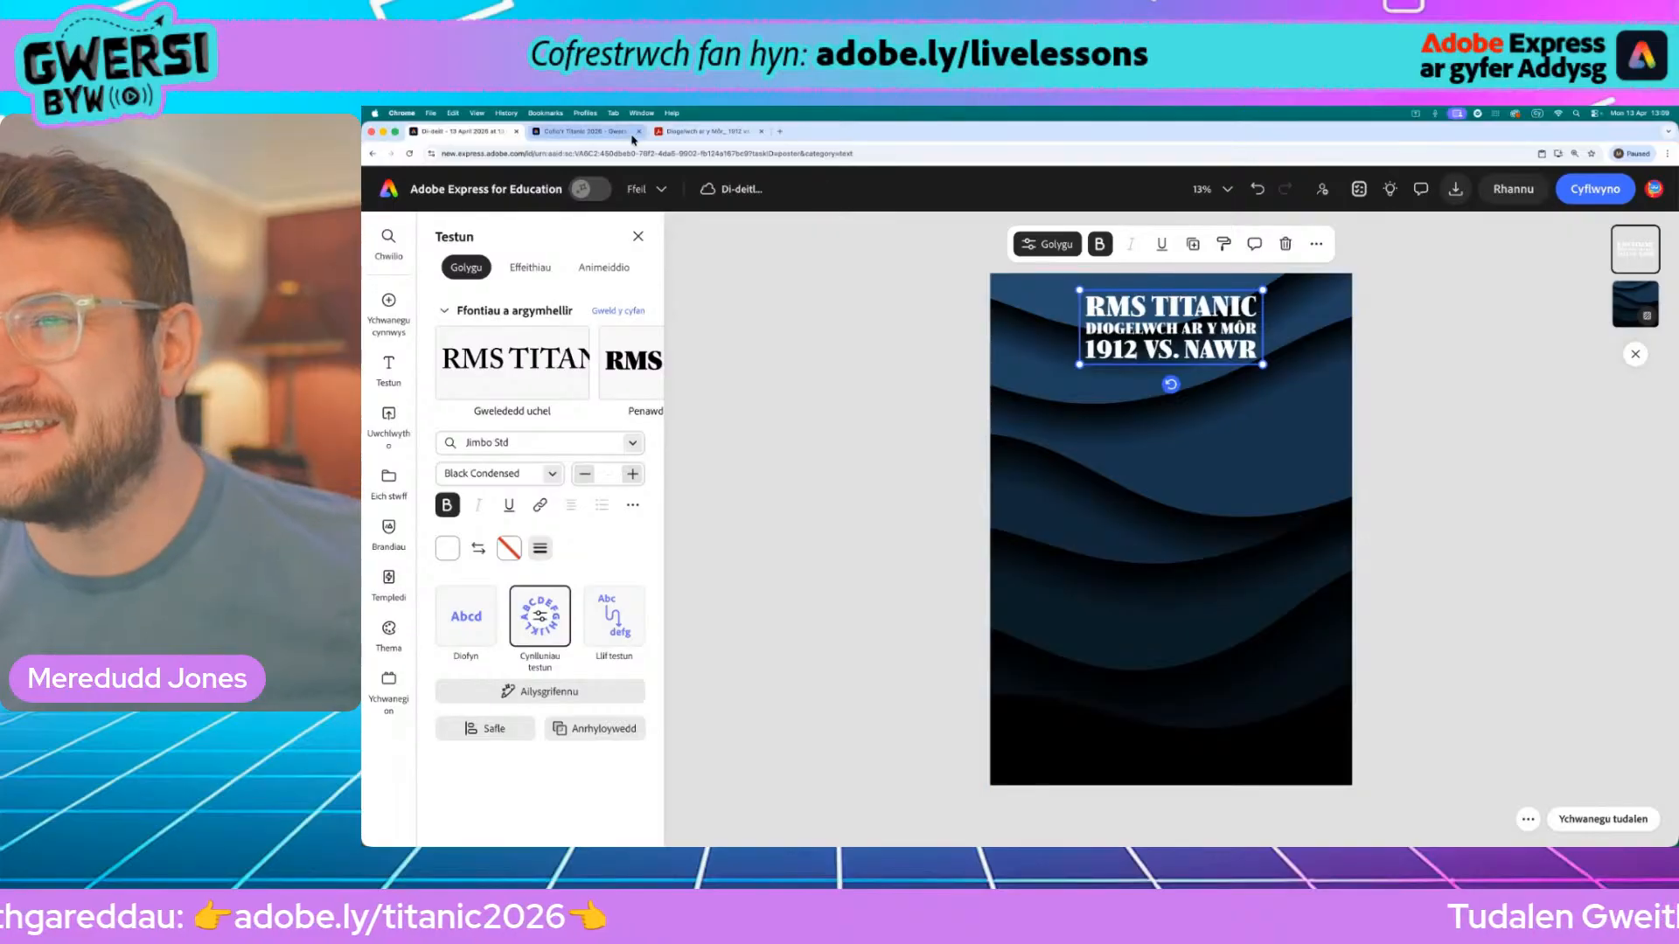
Check the example infographic on the activity page, and bring up the Siapiau (shapes) collection of Elfennau back in the poster
click(600, 134)
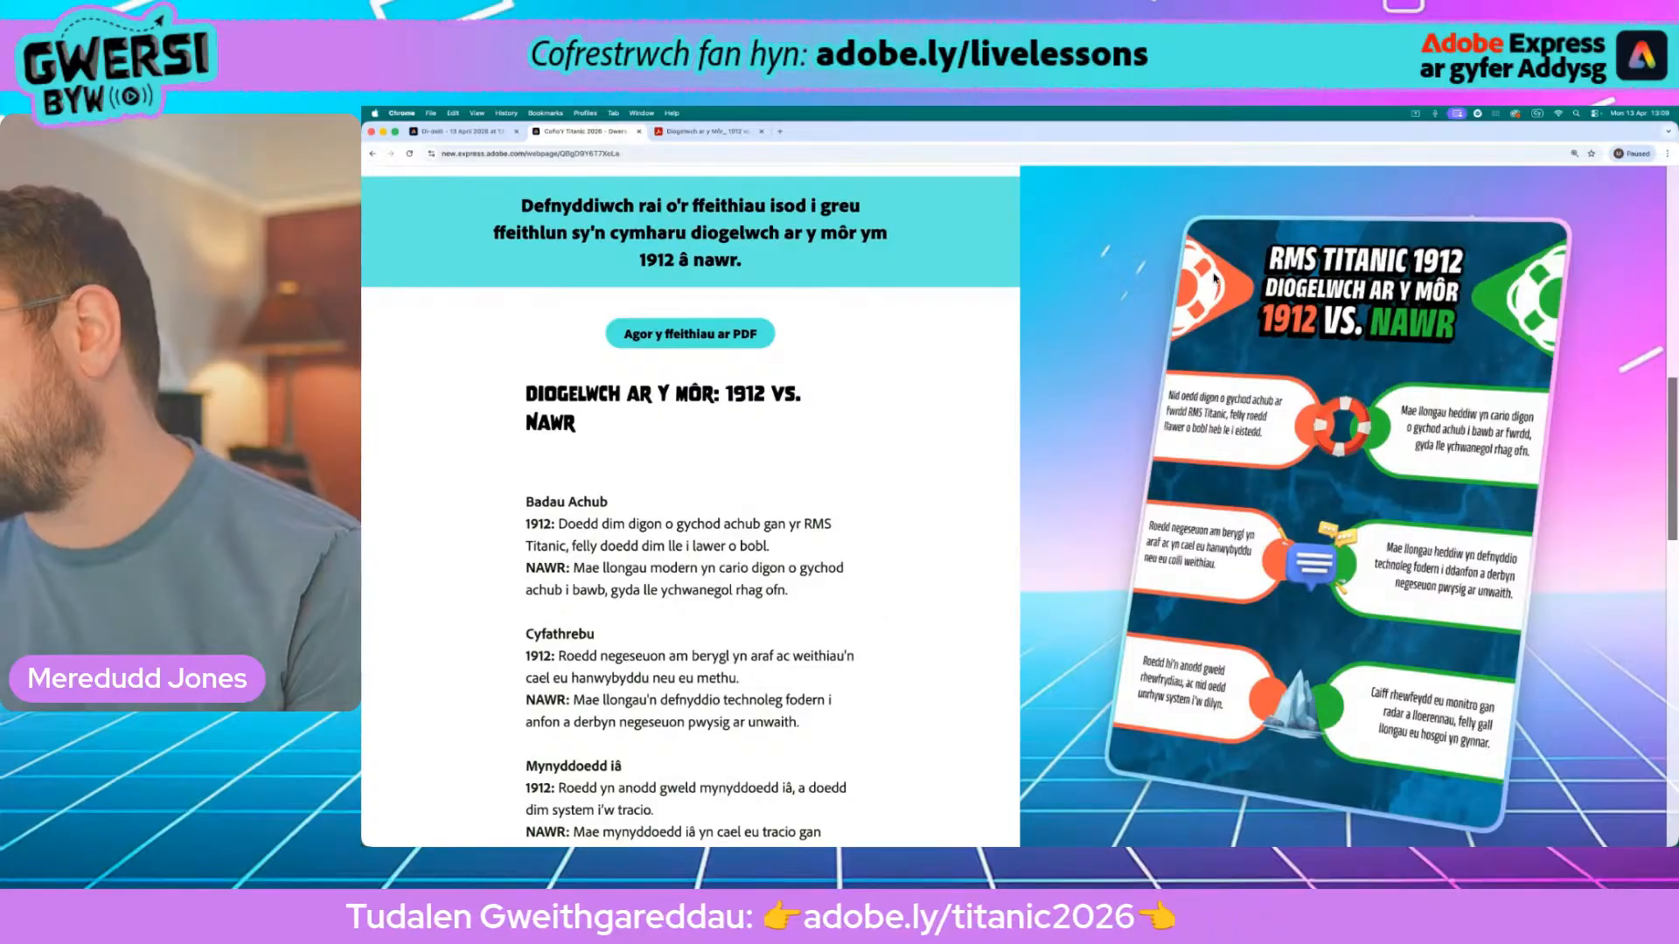
click(456, 130)
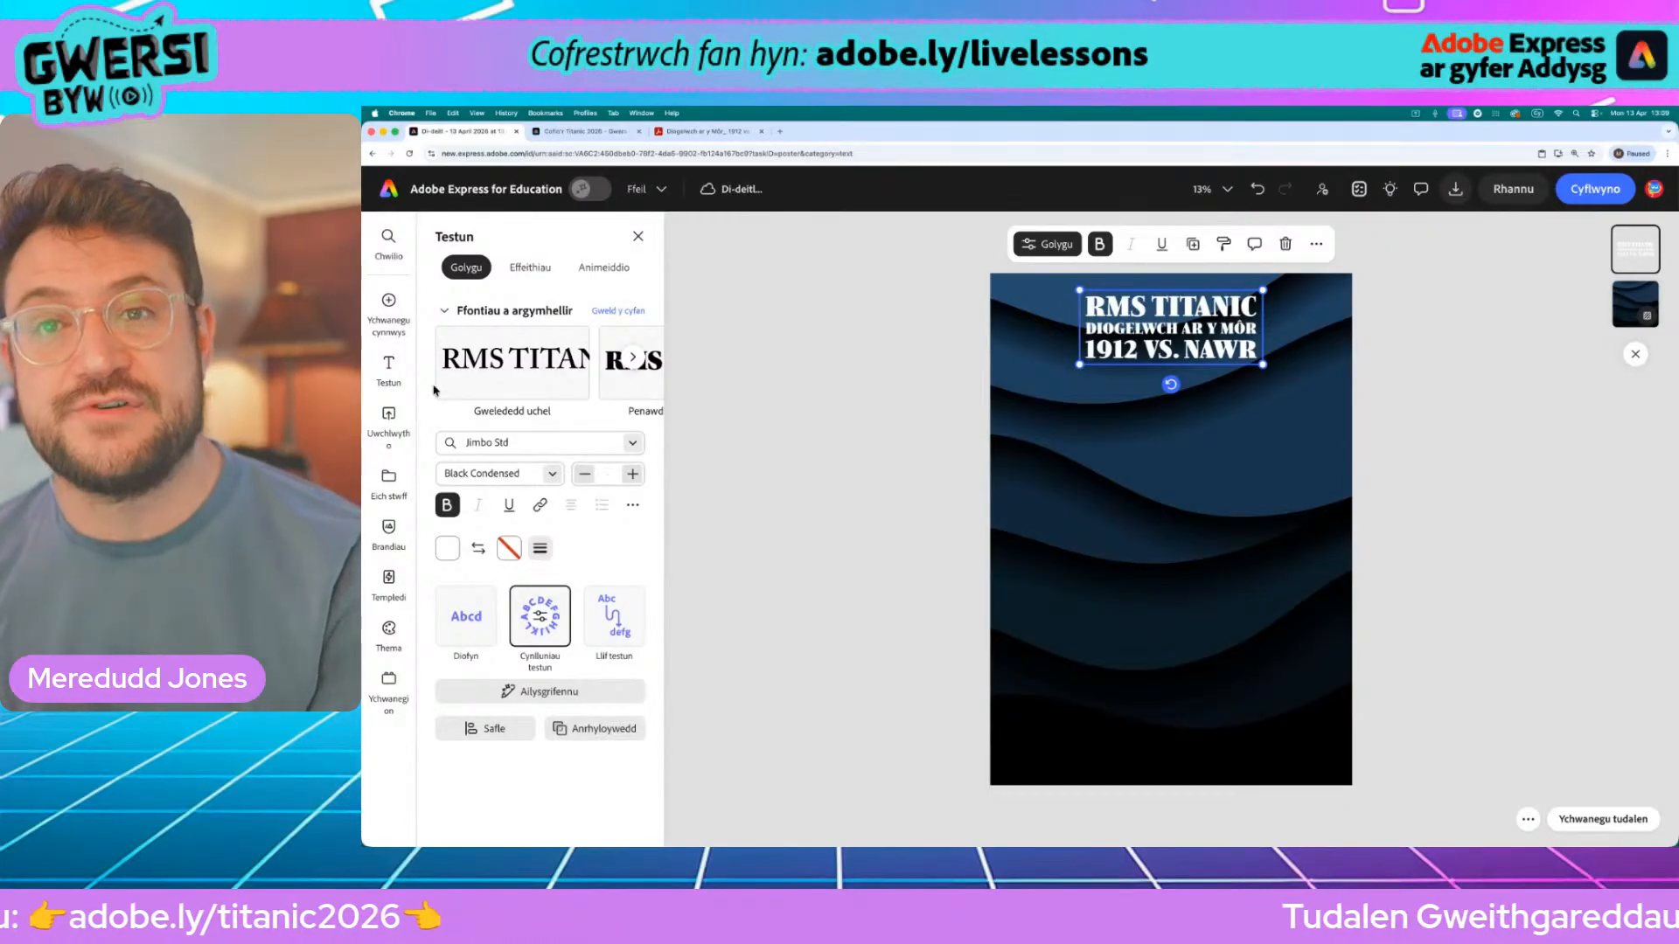
click(393, 332)
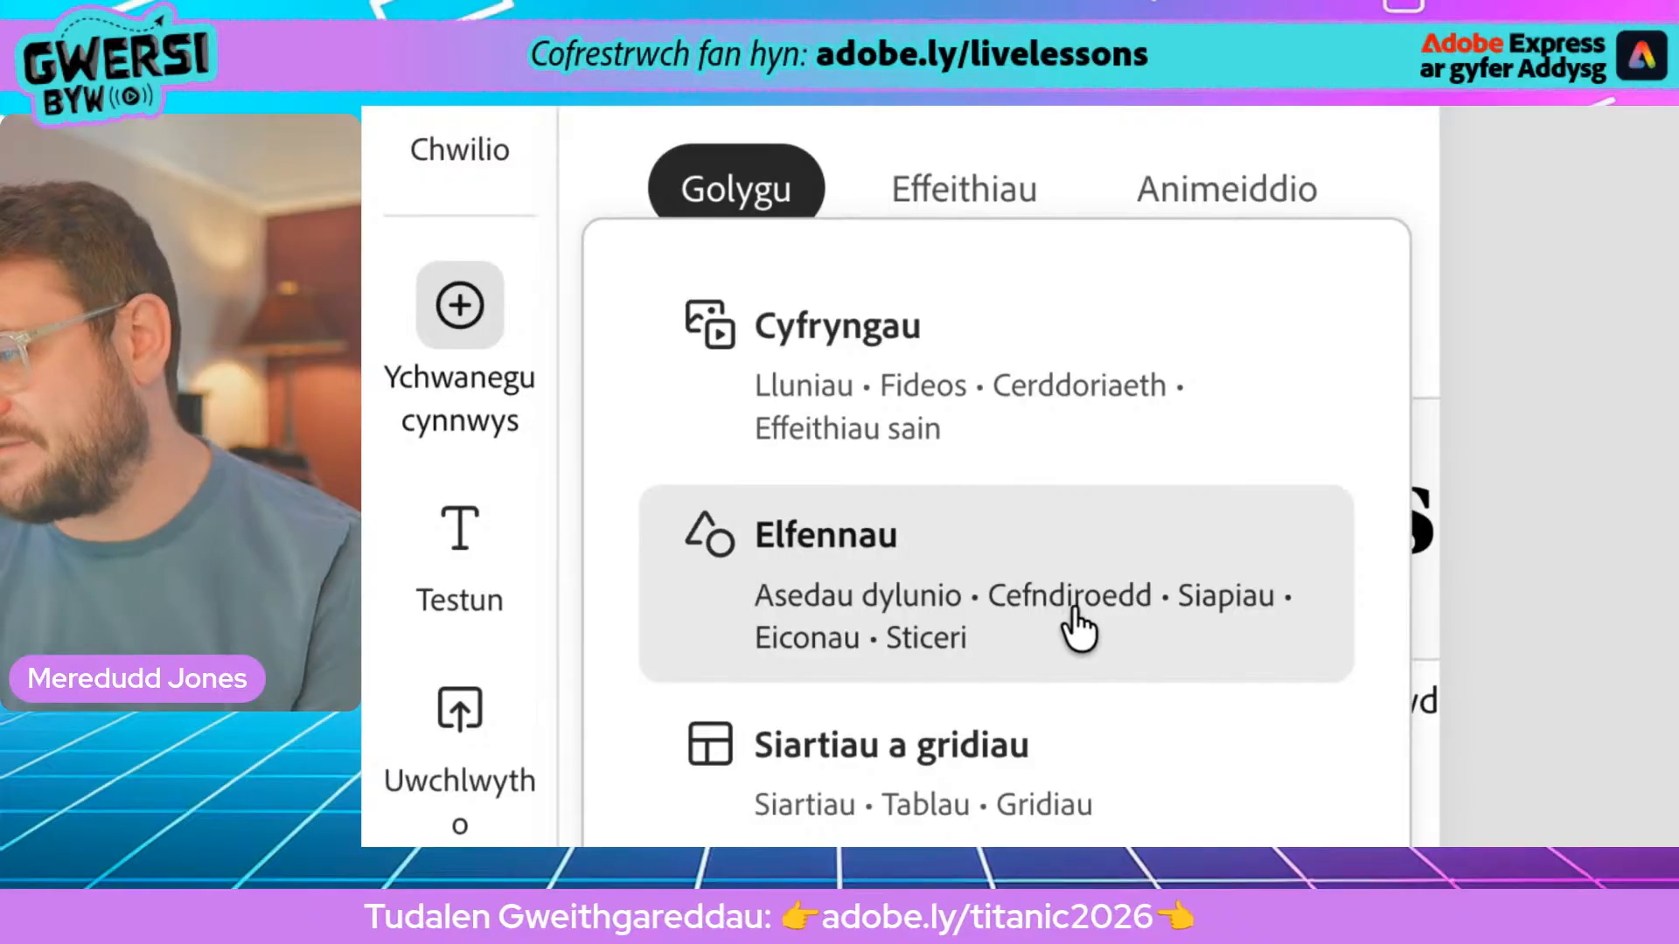
click(1021, 599)
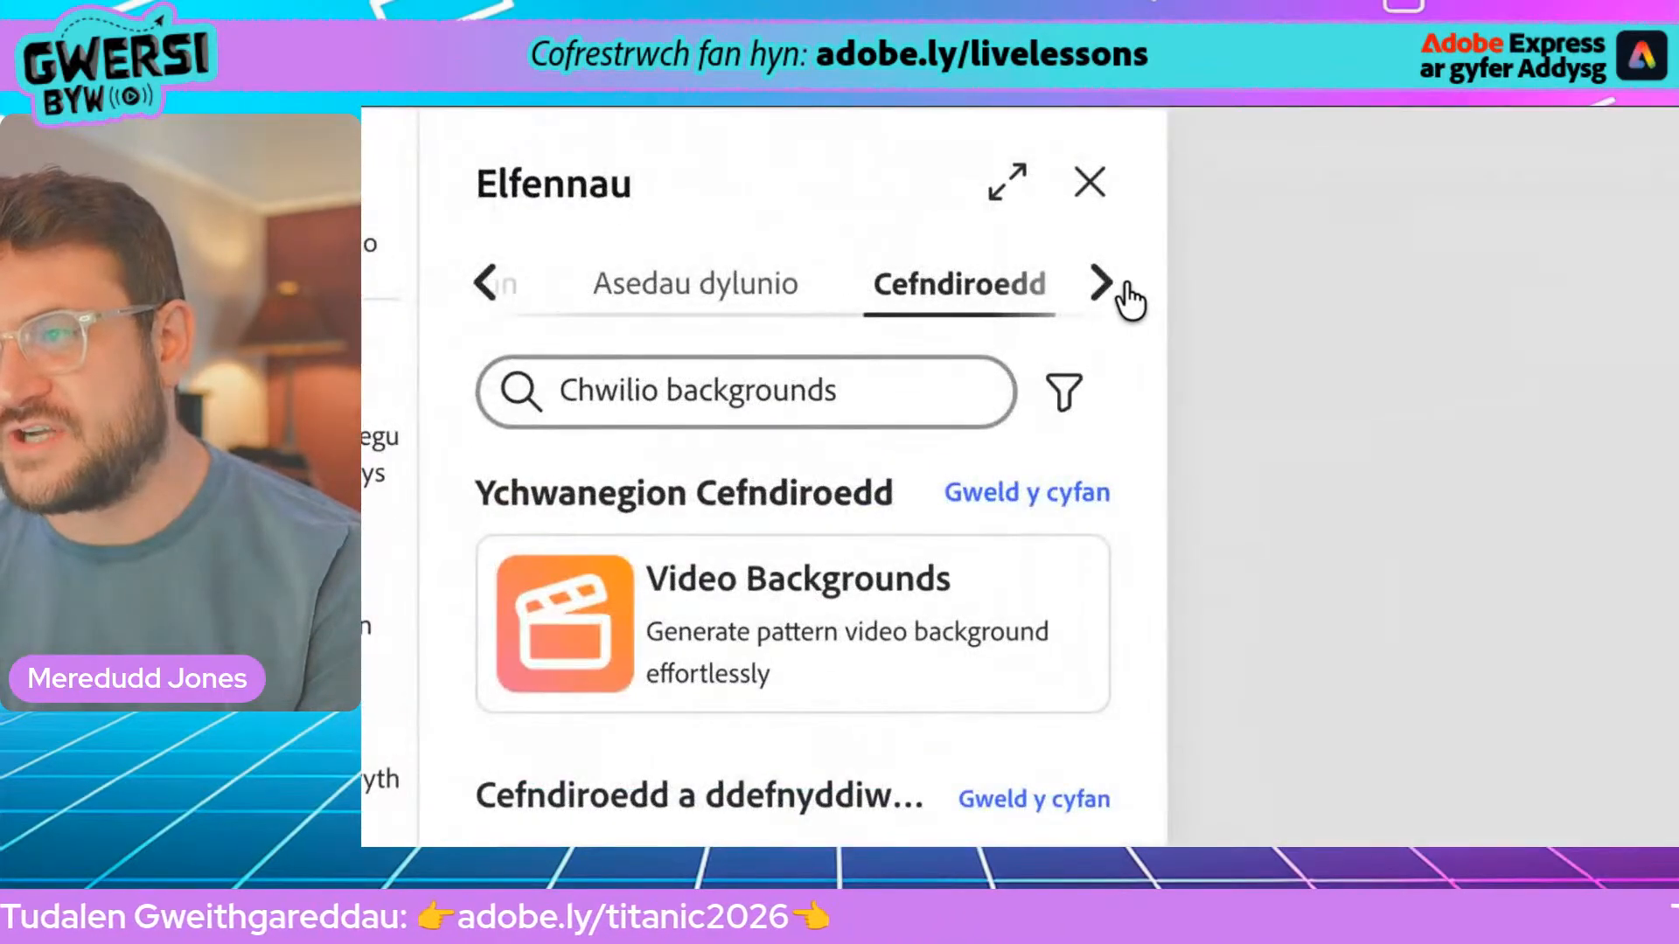
click(1103, 283)
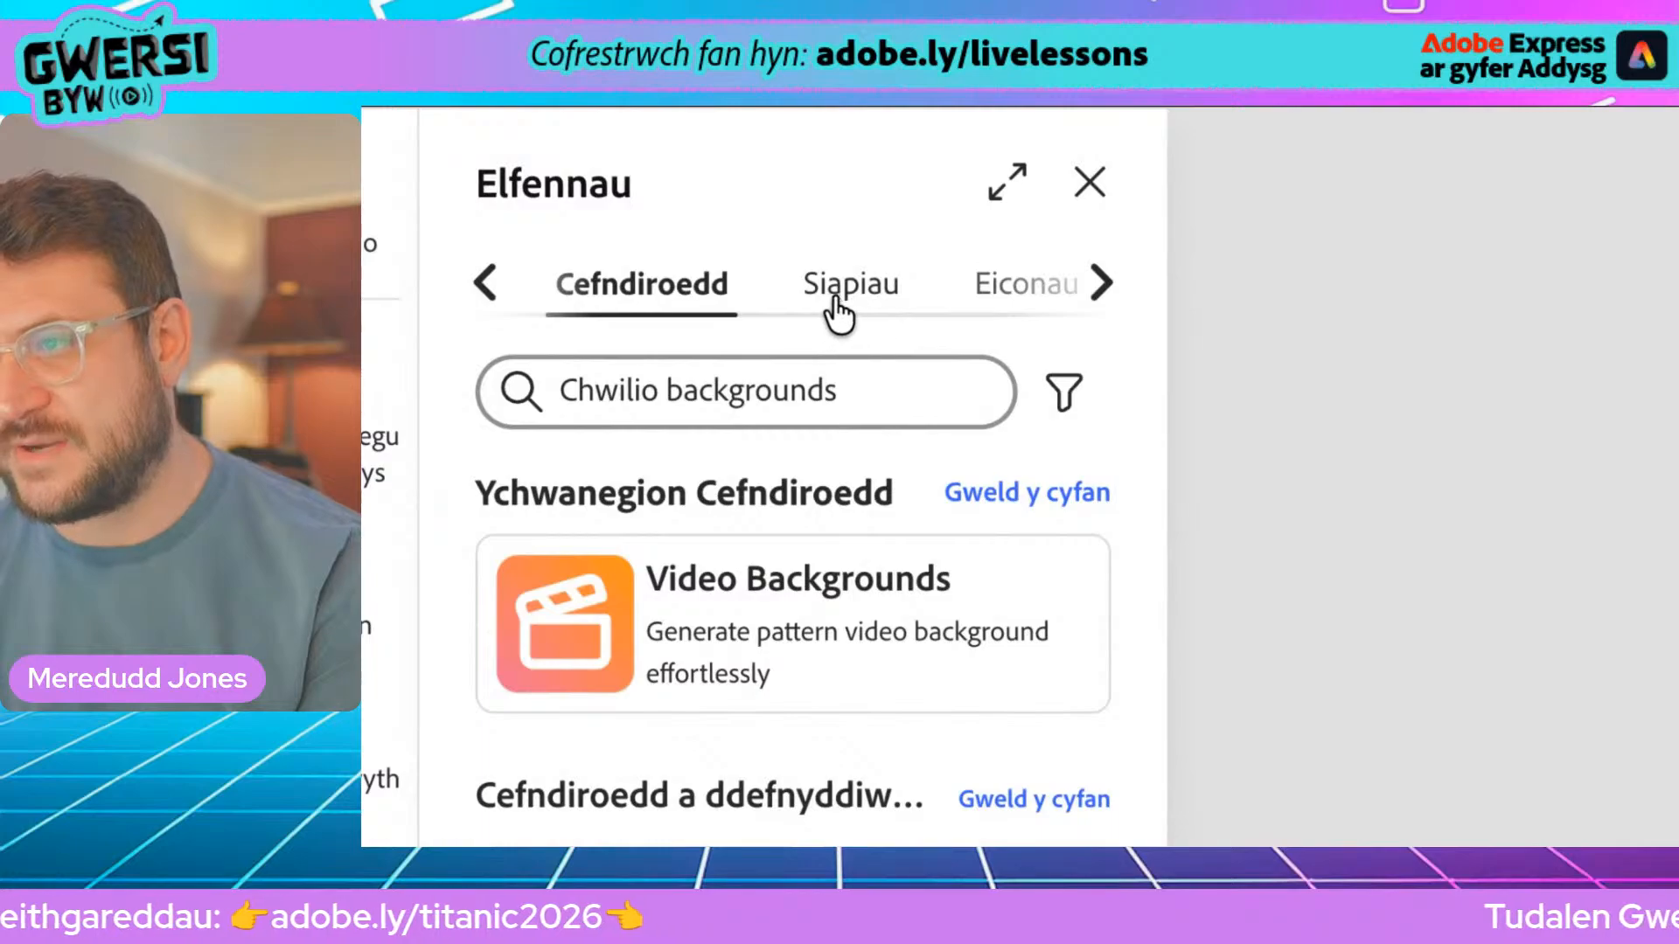
click(852, 286)
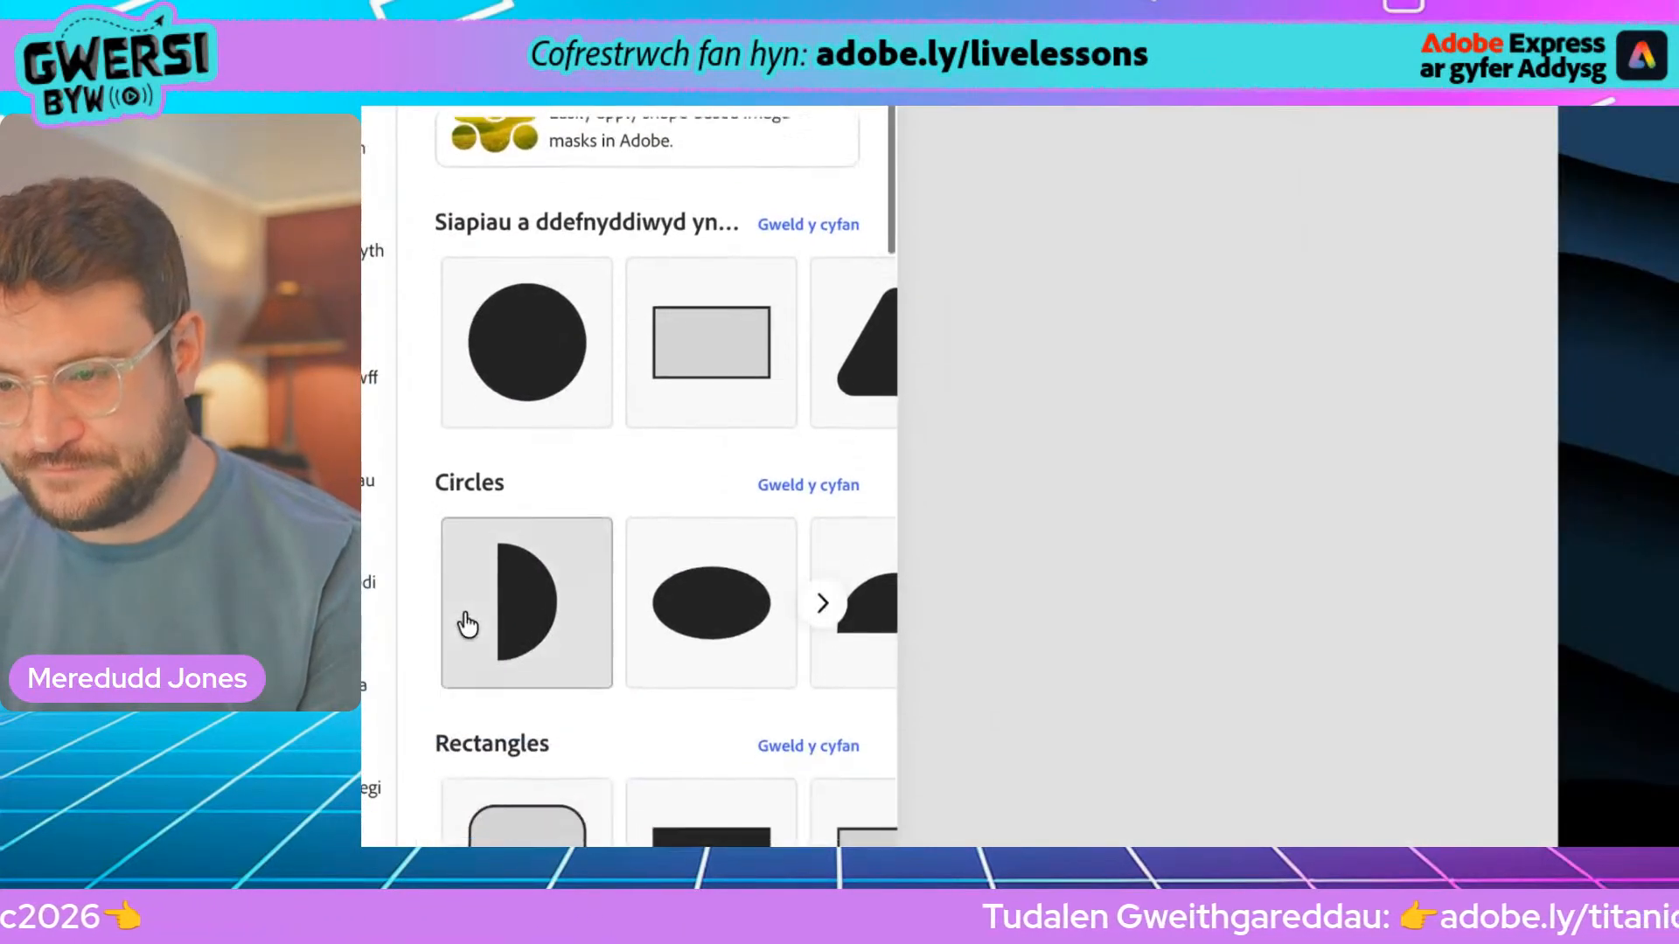
Add the flat solid black triangle and the rounded solid black triangle from the Triangles shapes to the poster
scroll(468, 623, down, 10)
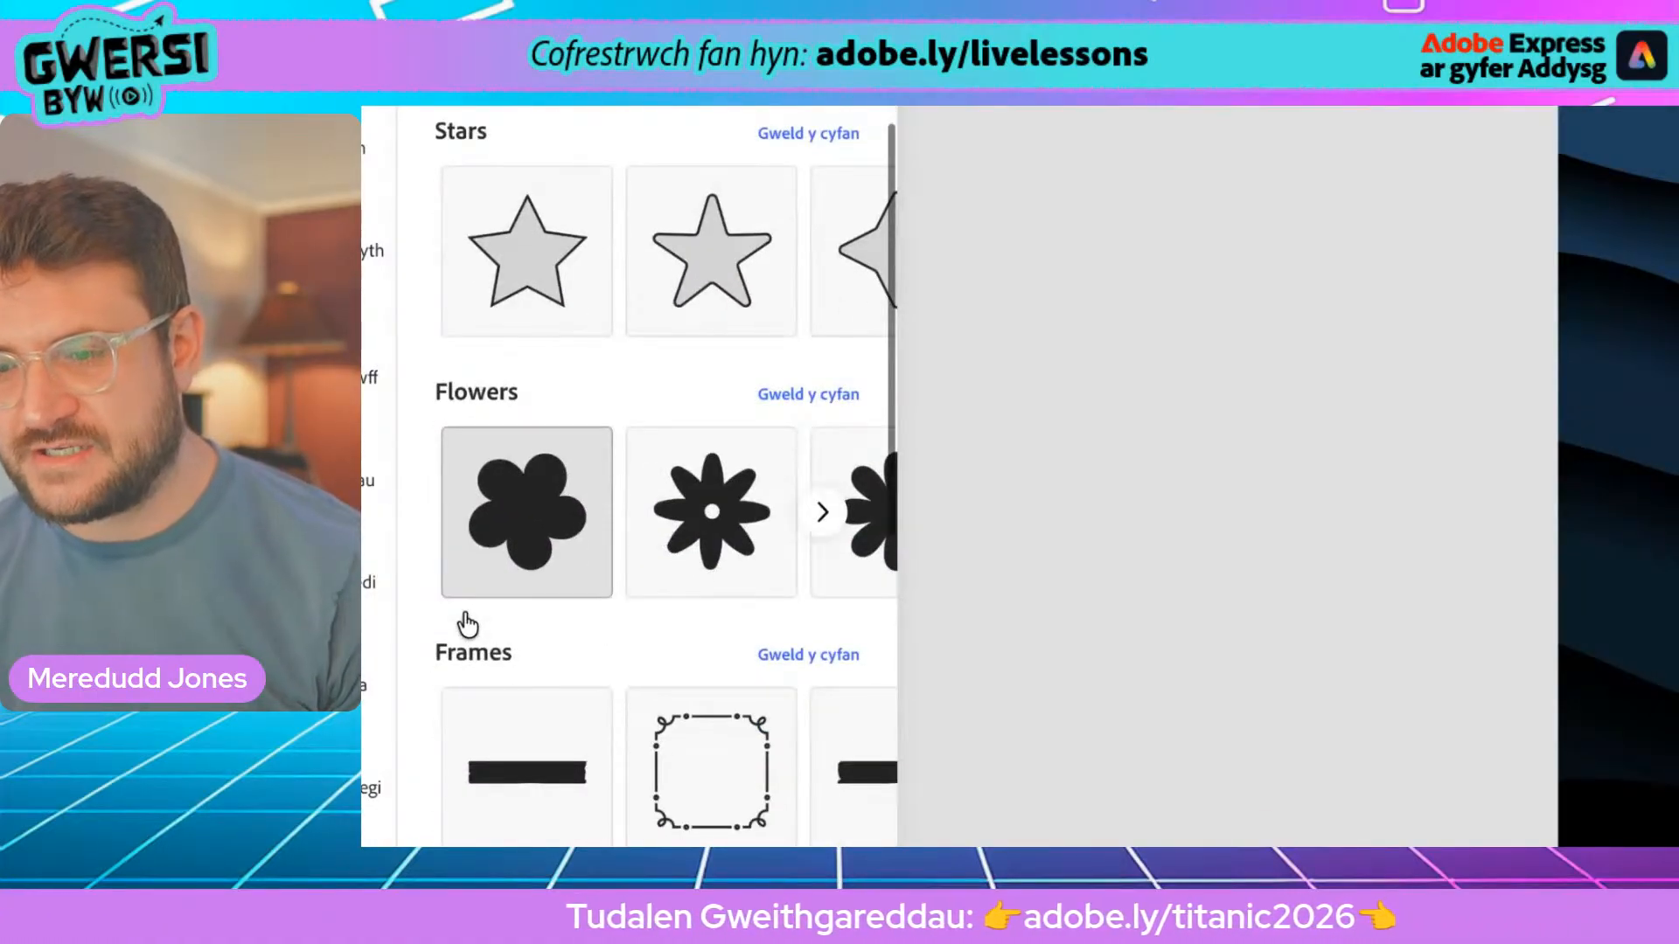
scroll(468, 623, down, 5)
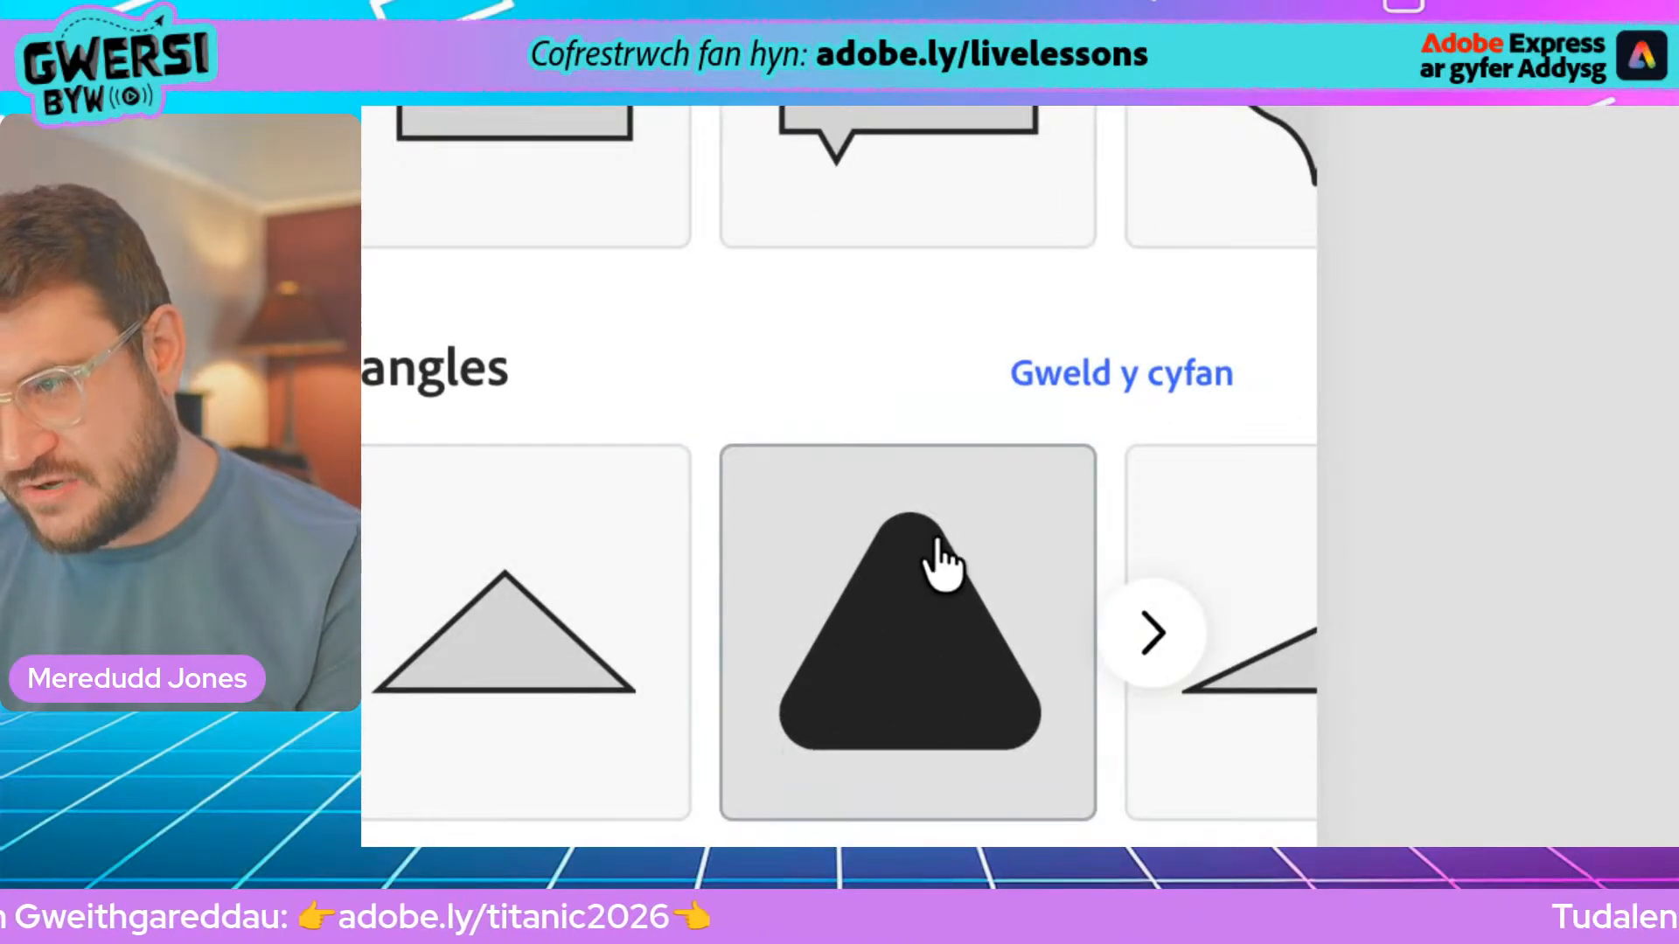
click(946, 624)
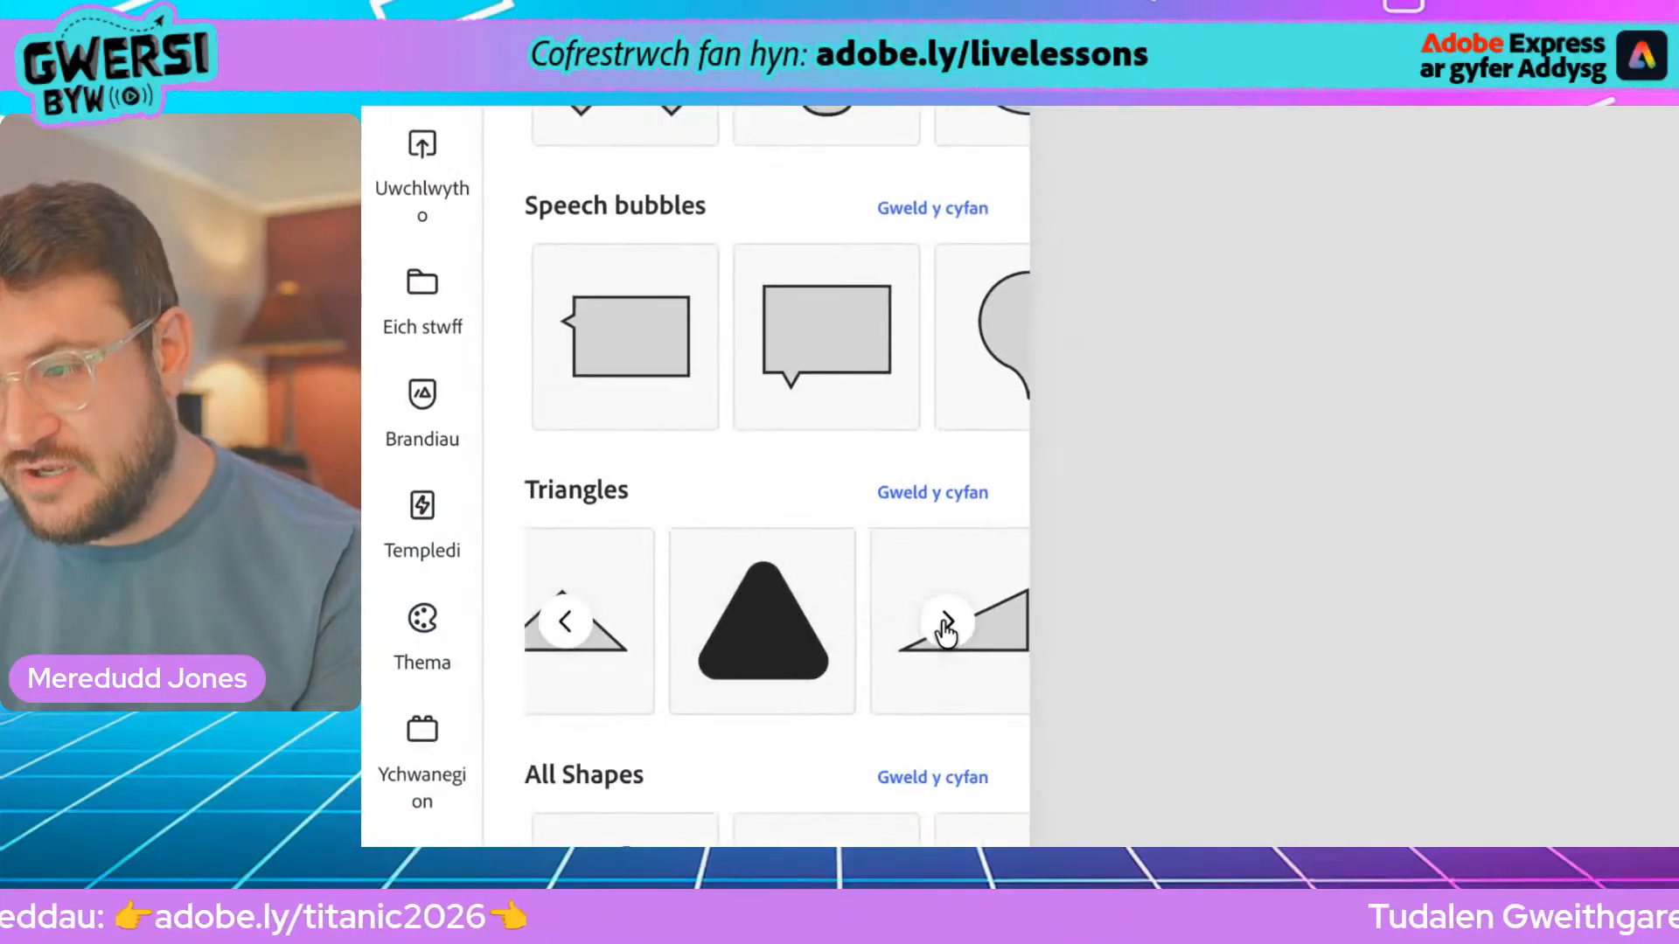
click(946, 625)
click(946, 624)
click(946, 624)
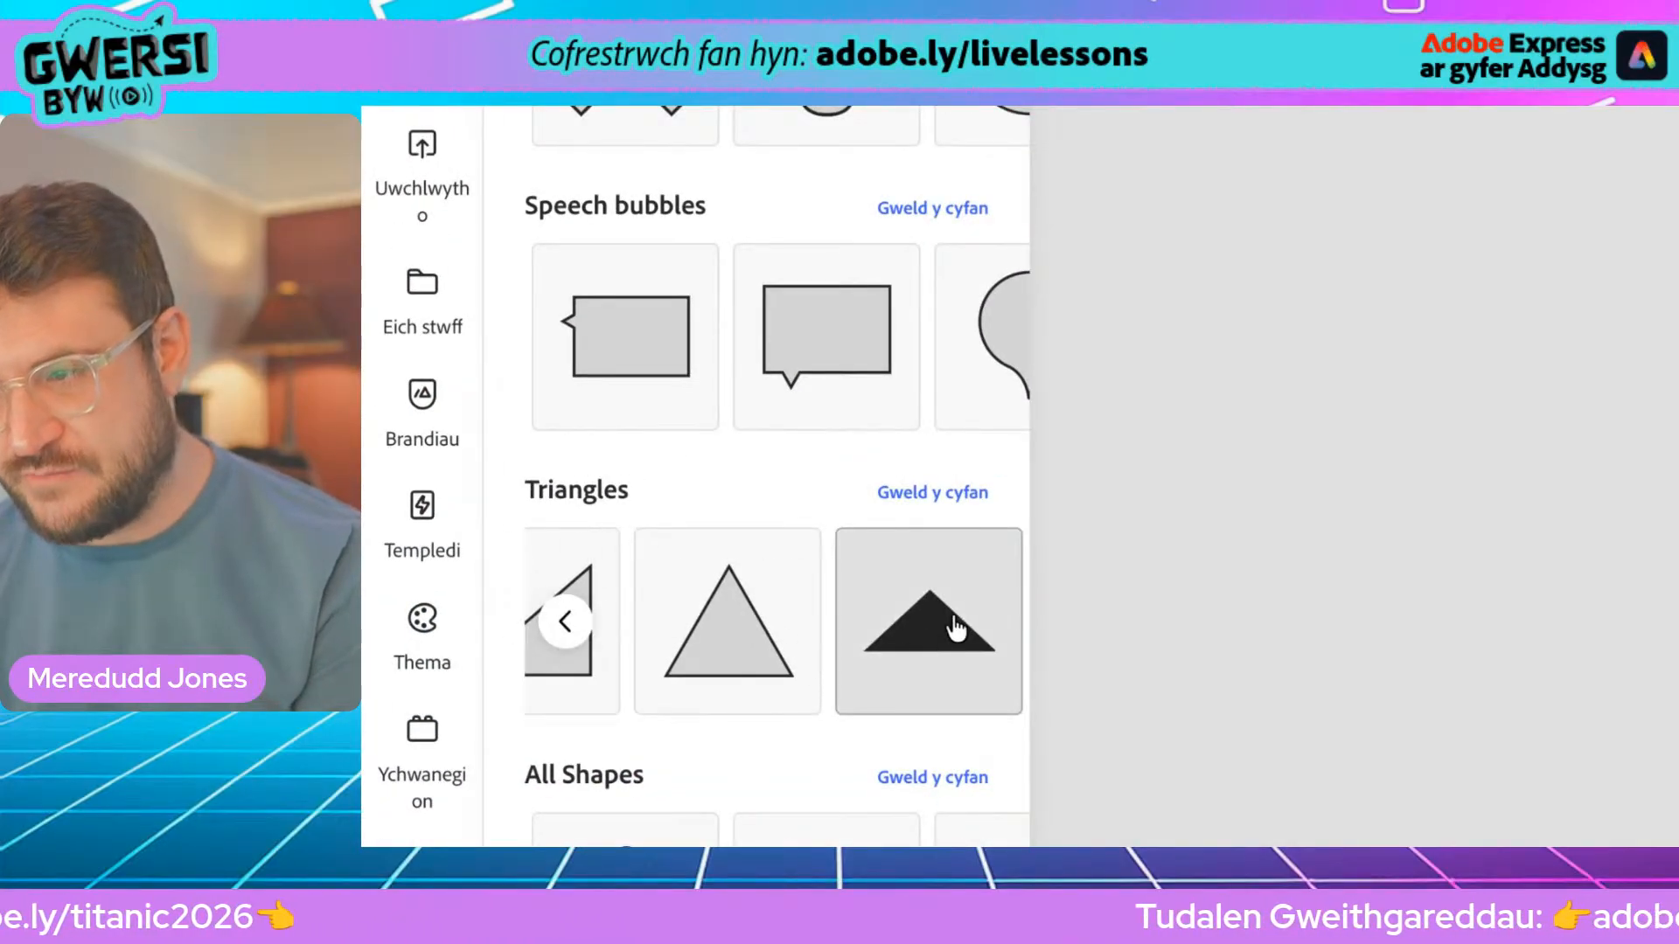
click(550, 633)
click(551, 634)
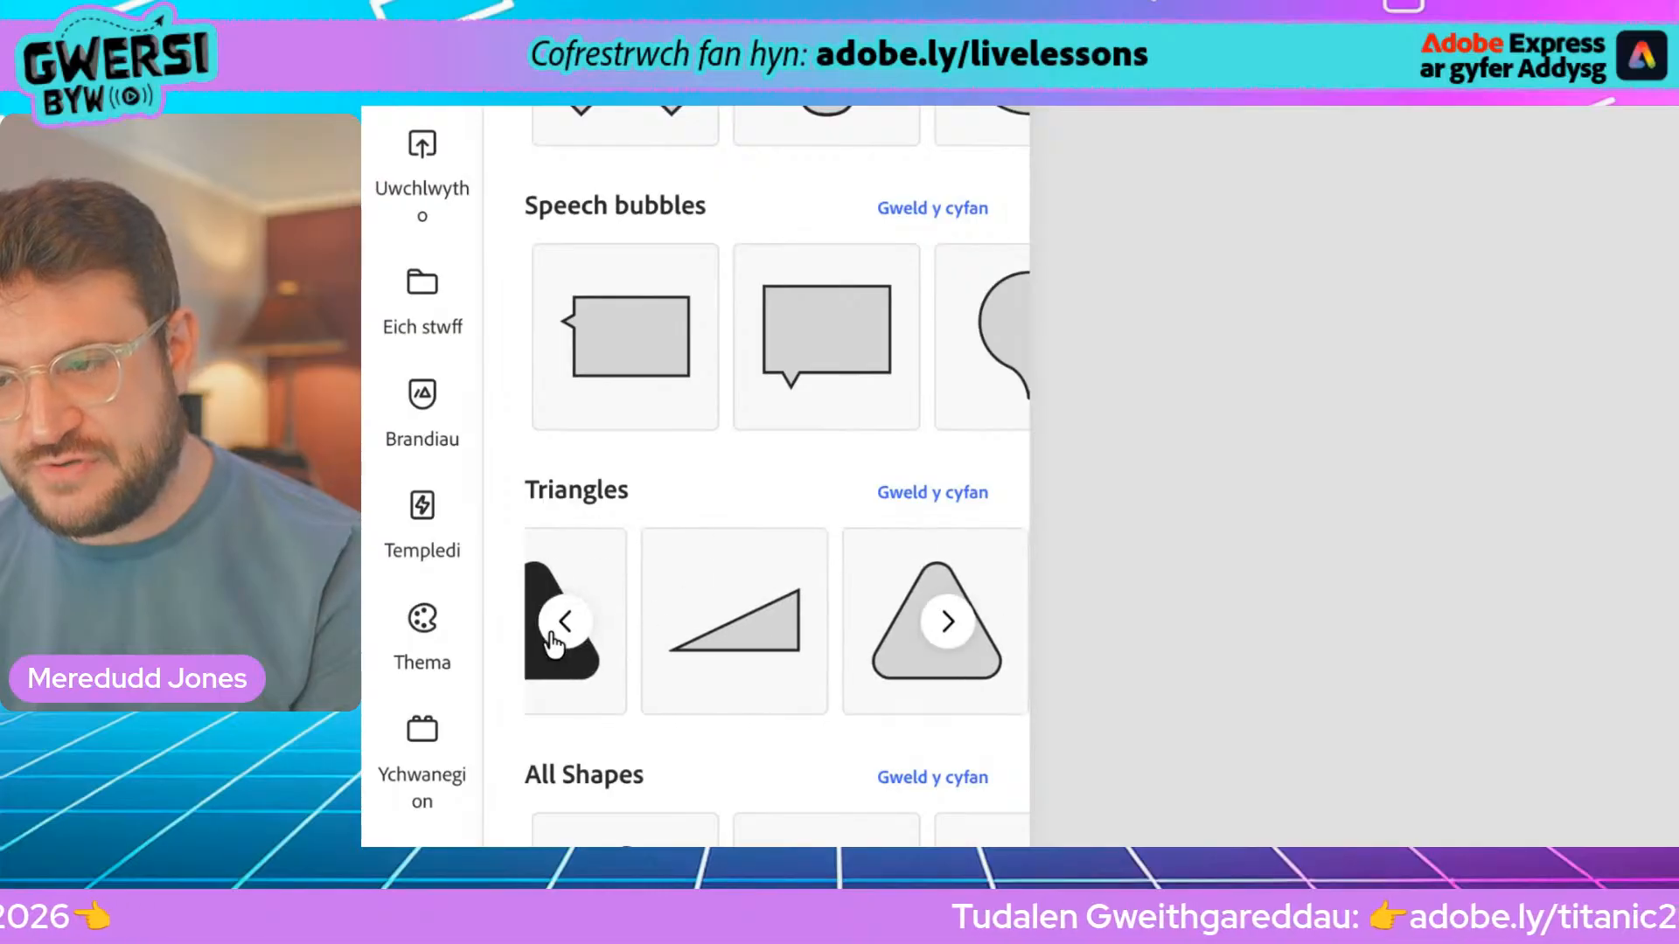
click(551, 634)
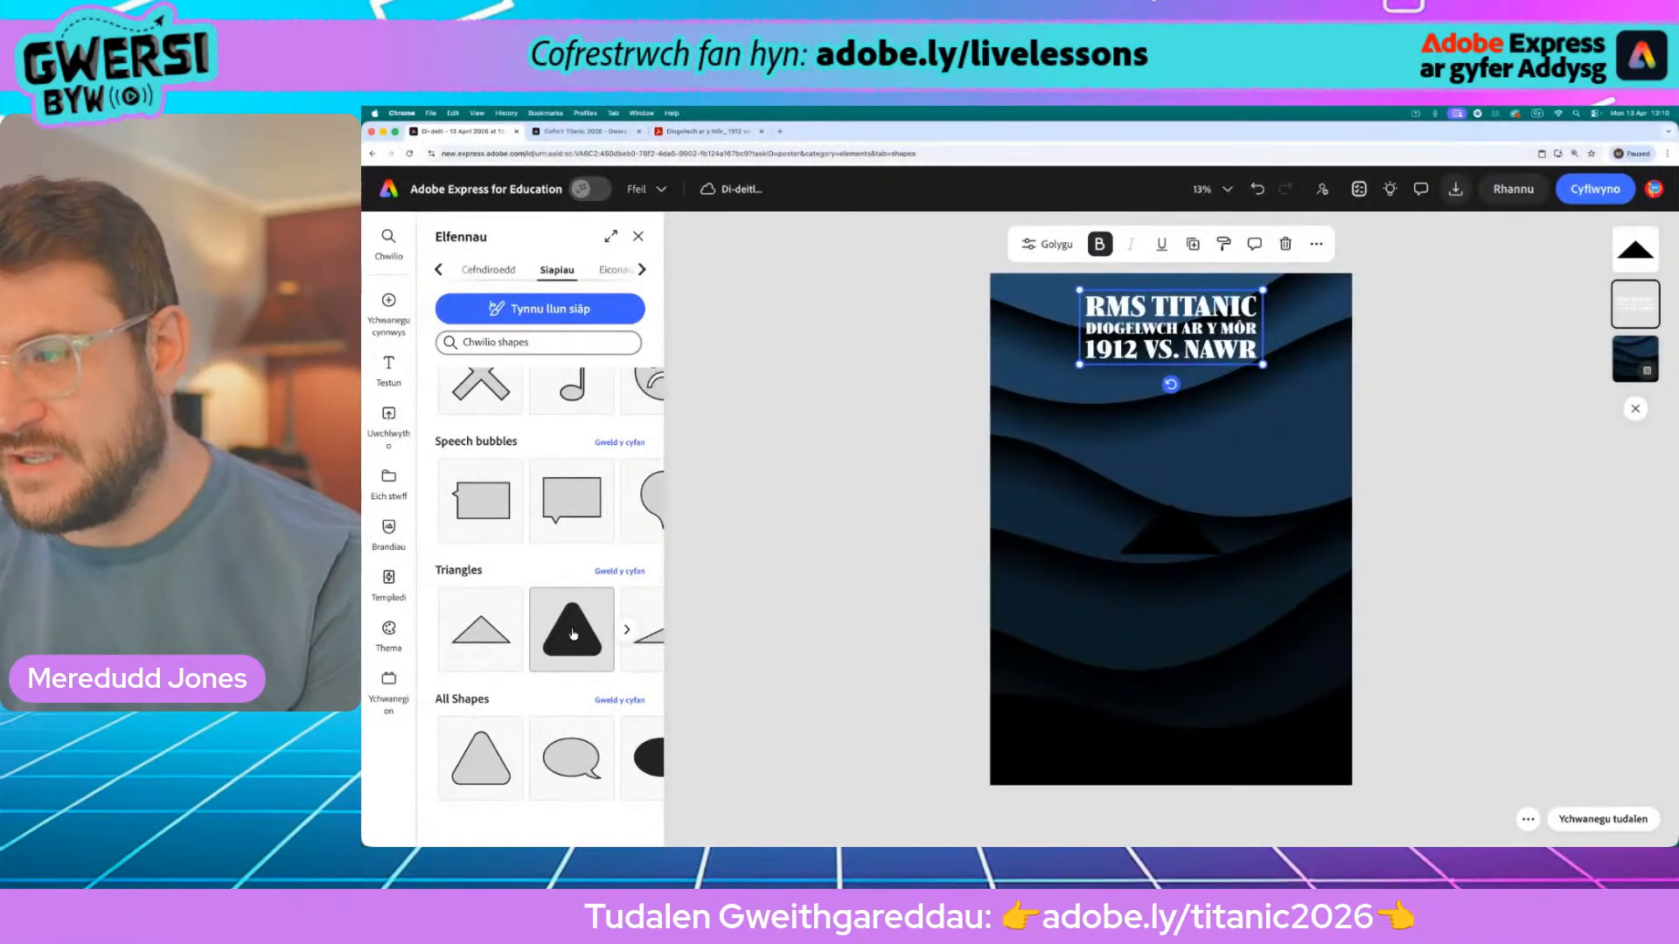
click(573, 634)
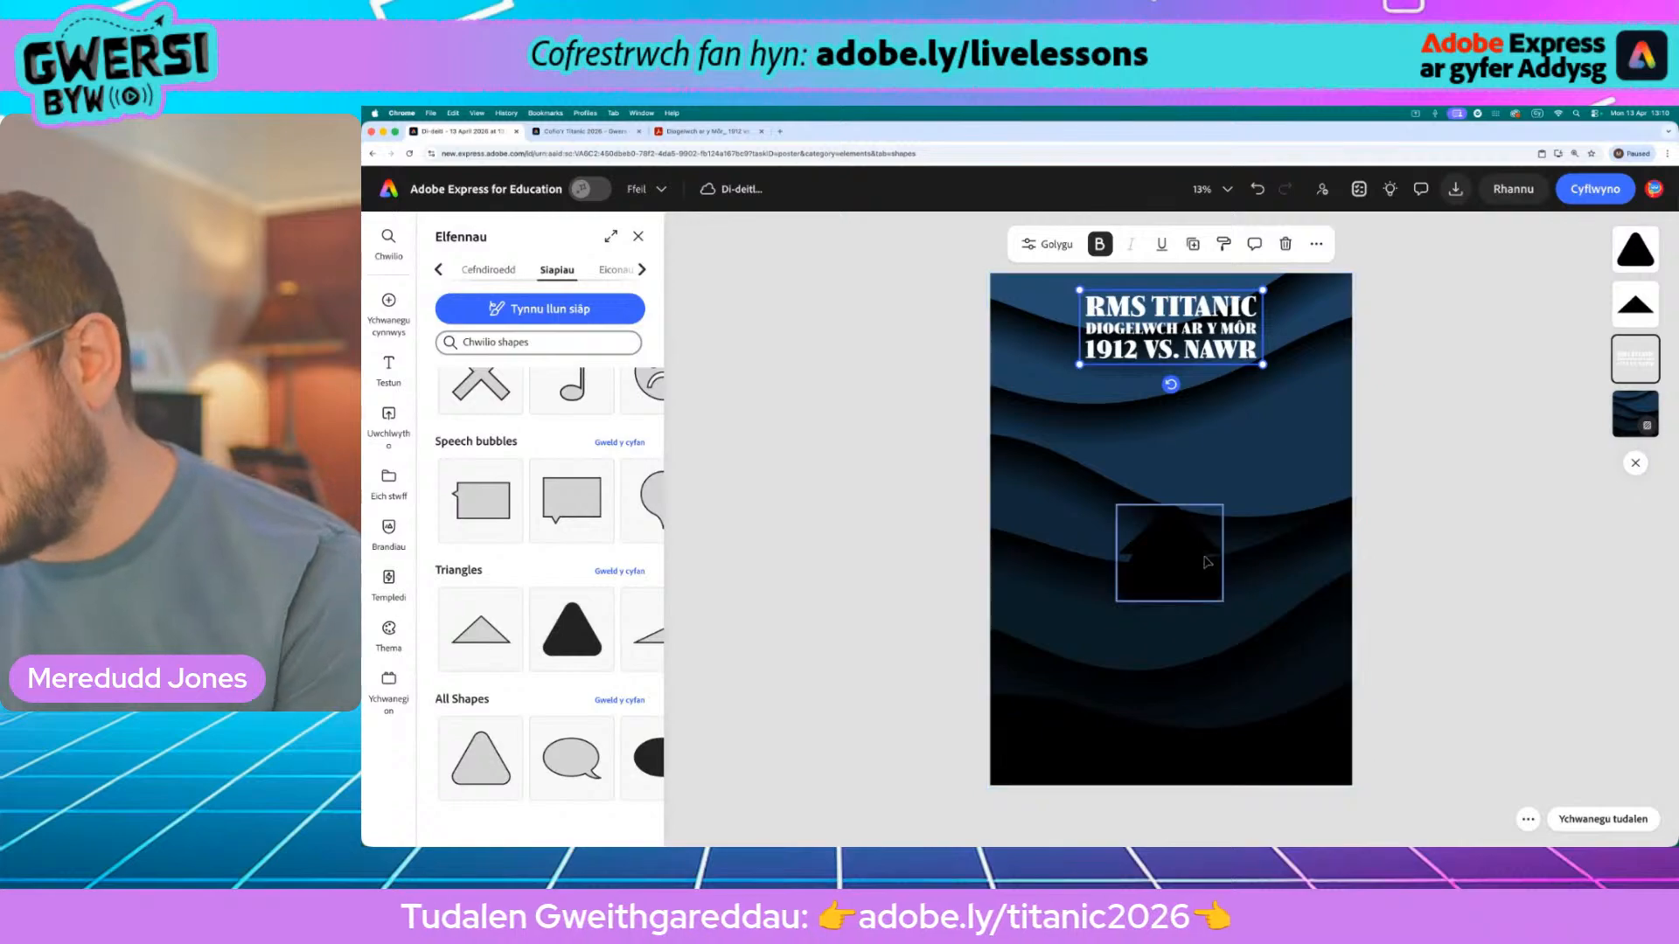
Move the rounded black triangle up to the right below the title, and separate and delete the flat triangle
click(1165, 551)
drag(1166, 551, 1241, 461)
drag(1182, 551, 1092, 436)
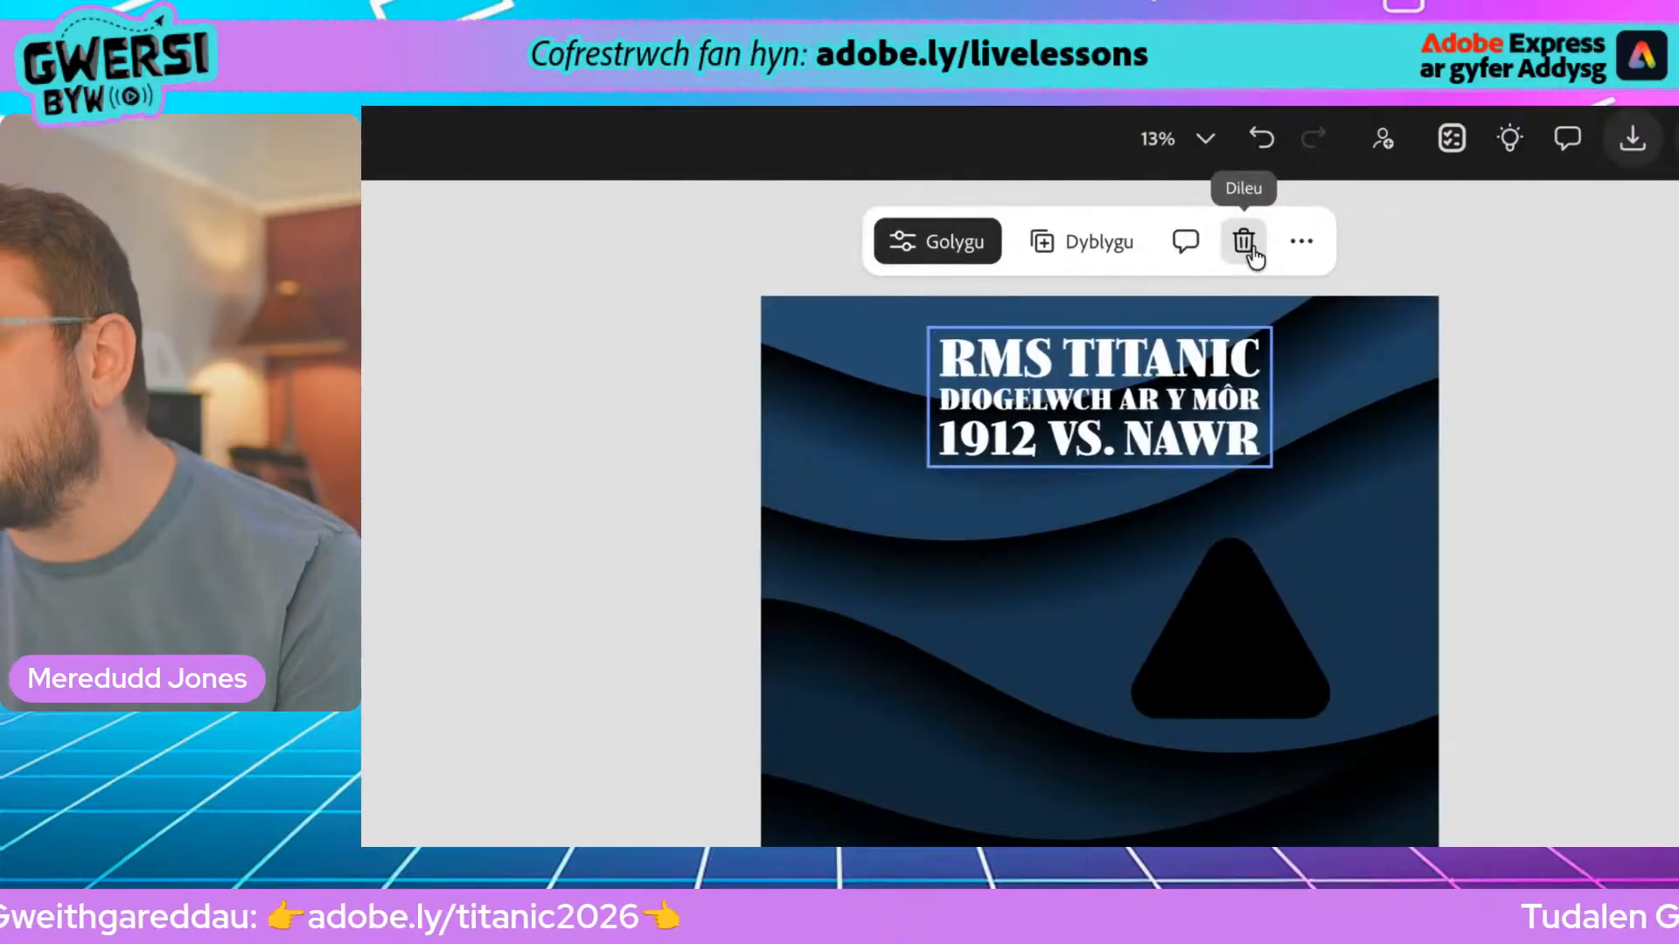
Fill the rounded black triangle with the preset orange, comparing it with the neighbouring red
click(1250, 254)
click(1273, 669)
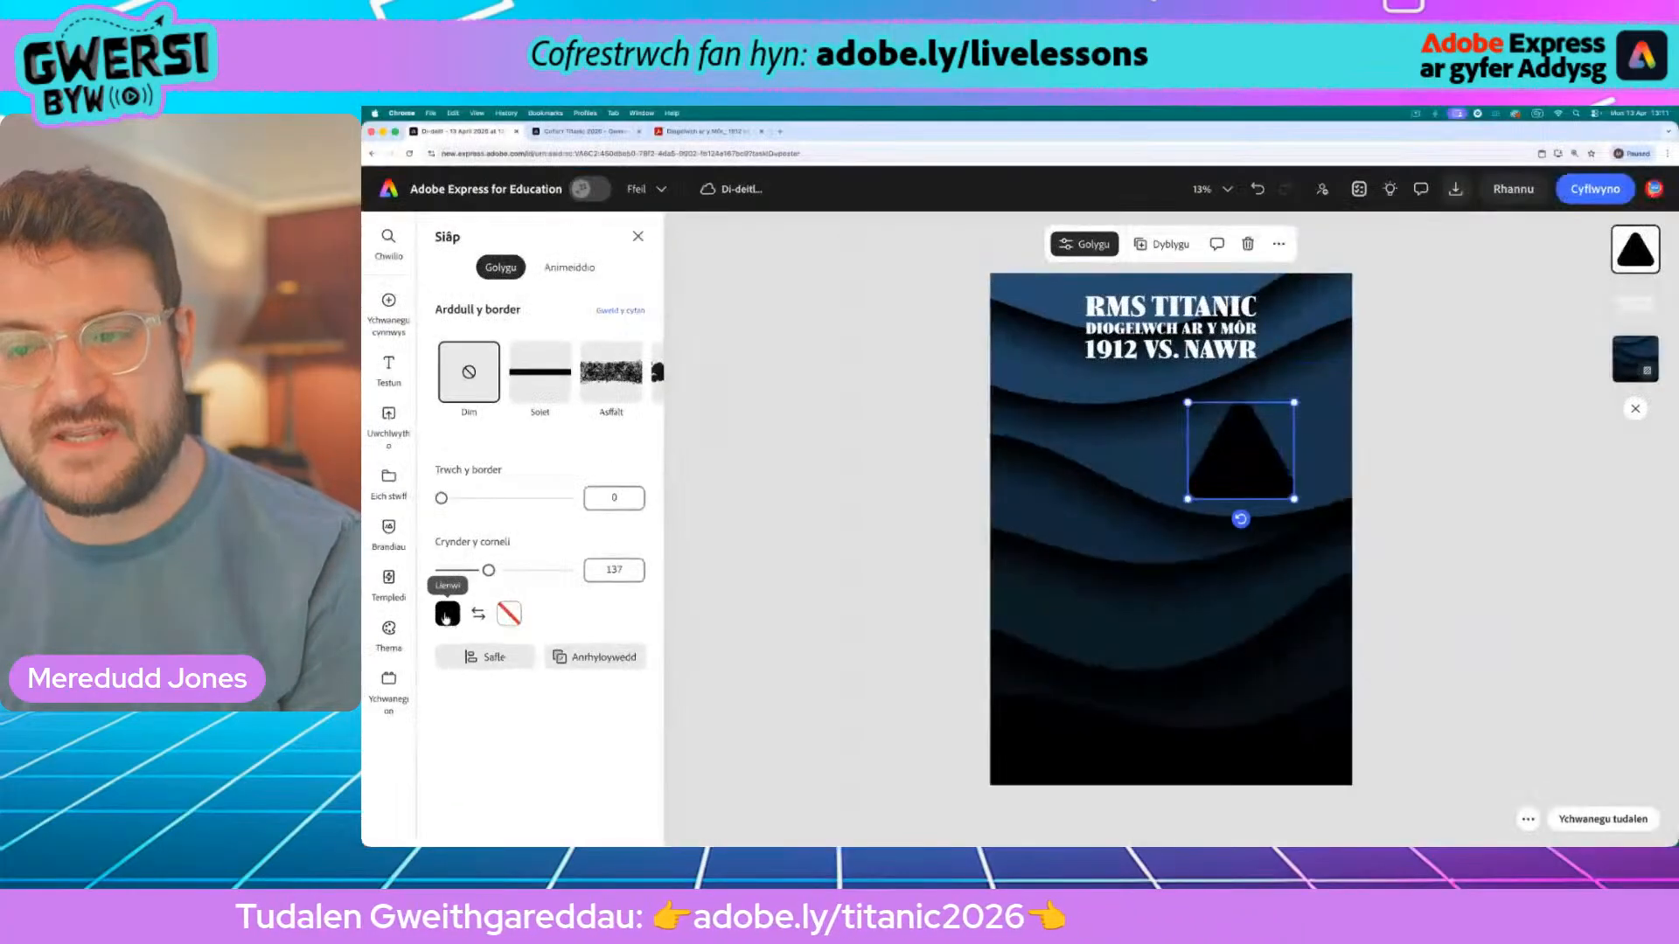
click(455, 622)
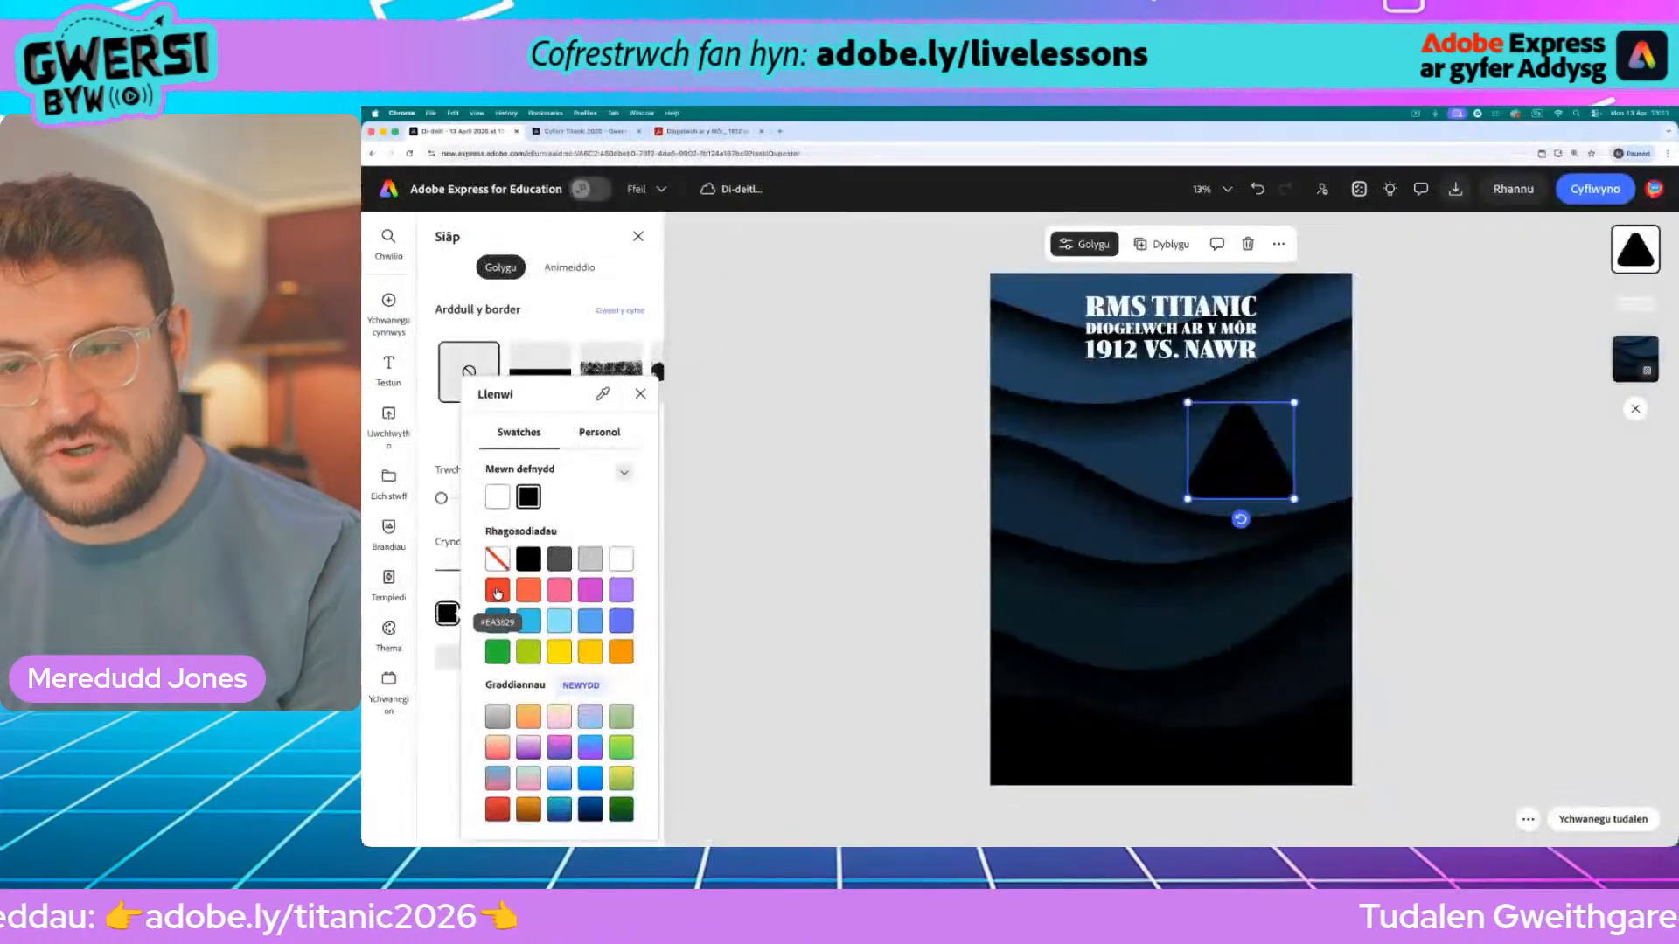
click(540, 579)
click(526, 591)
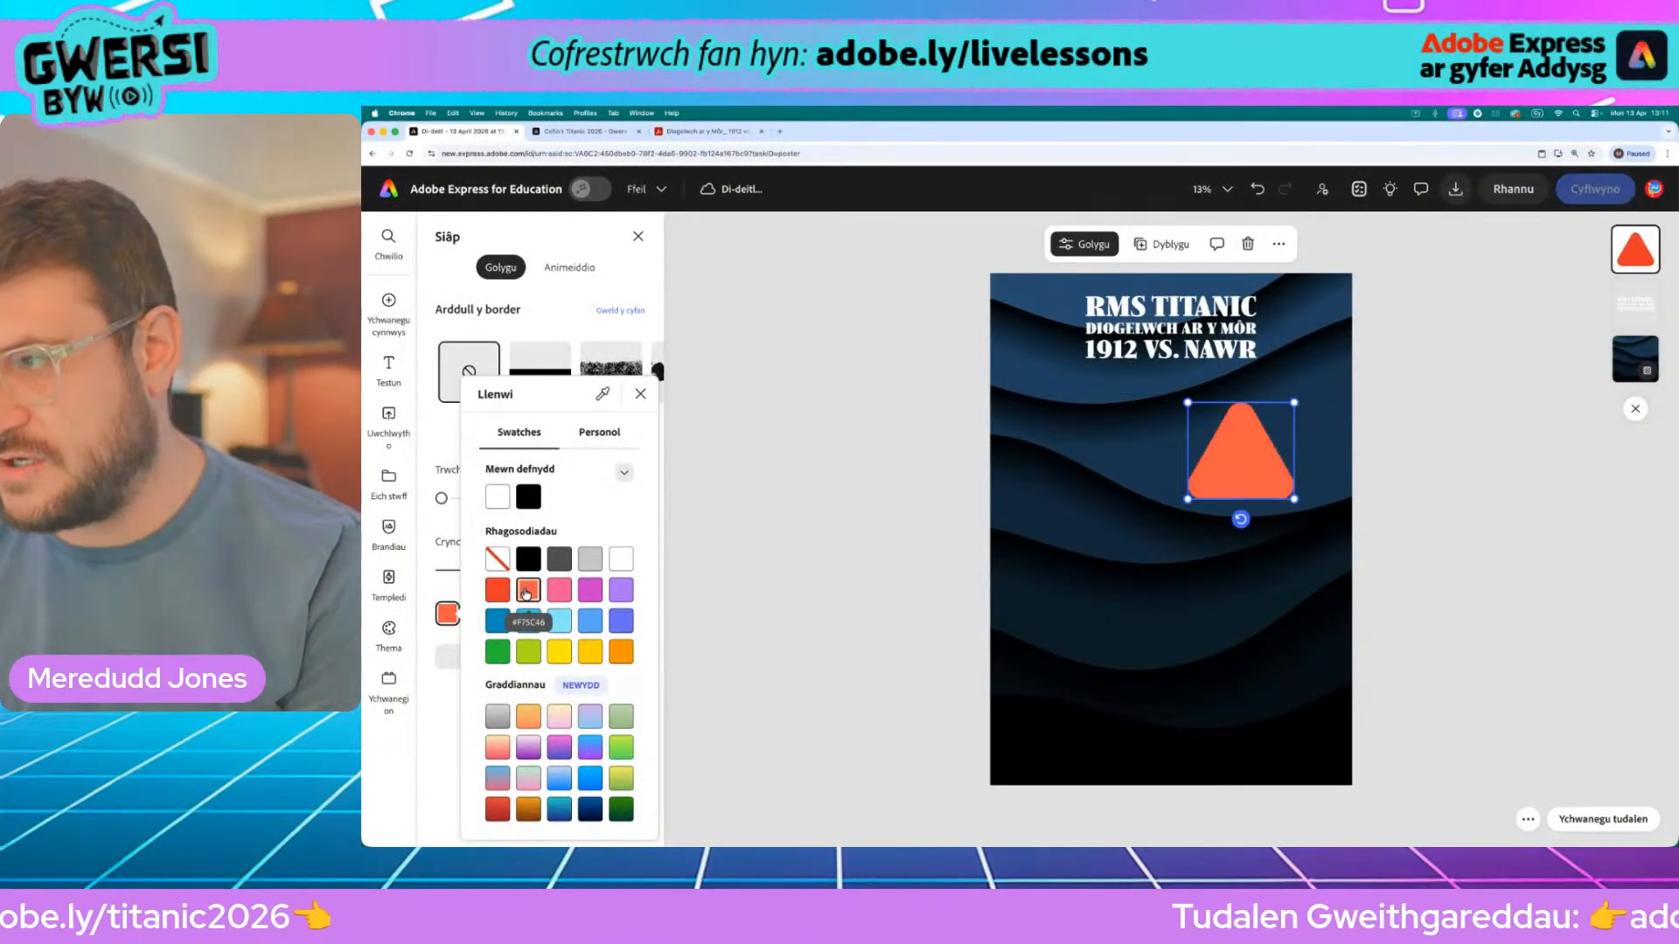
click(498, 591)
click(528, 591)
click(497, 591)
click(528, 594)
click(498, 591)
click(528, 593)
click(497, 591)
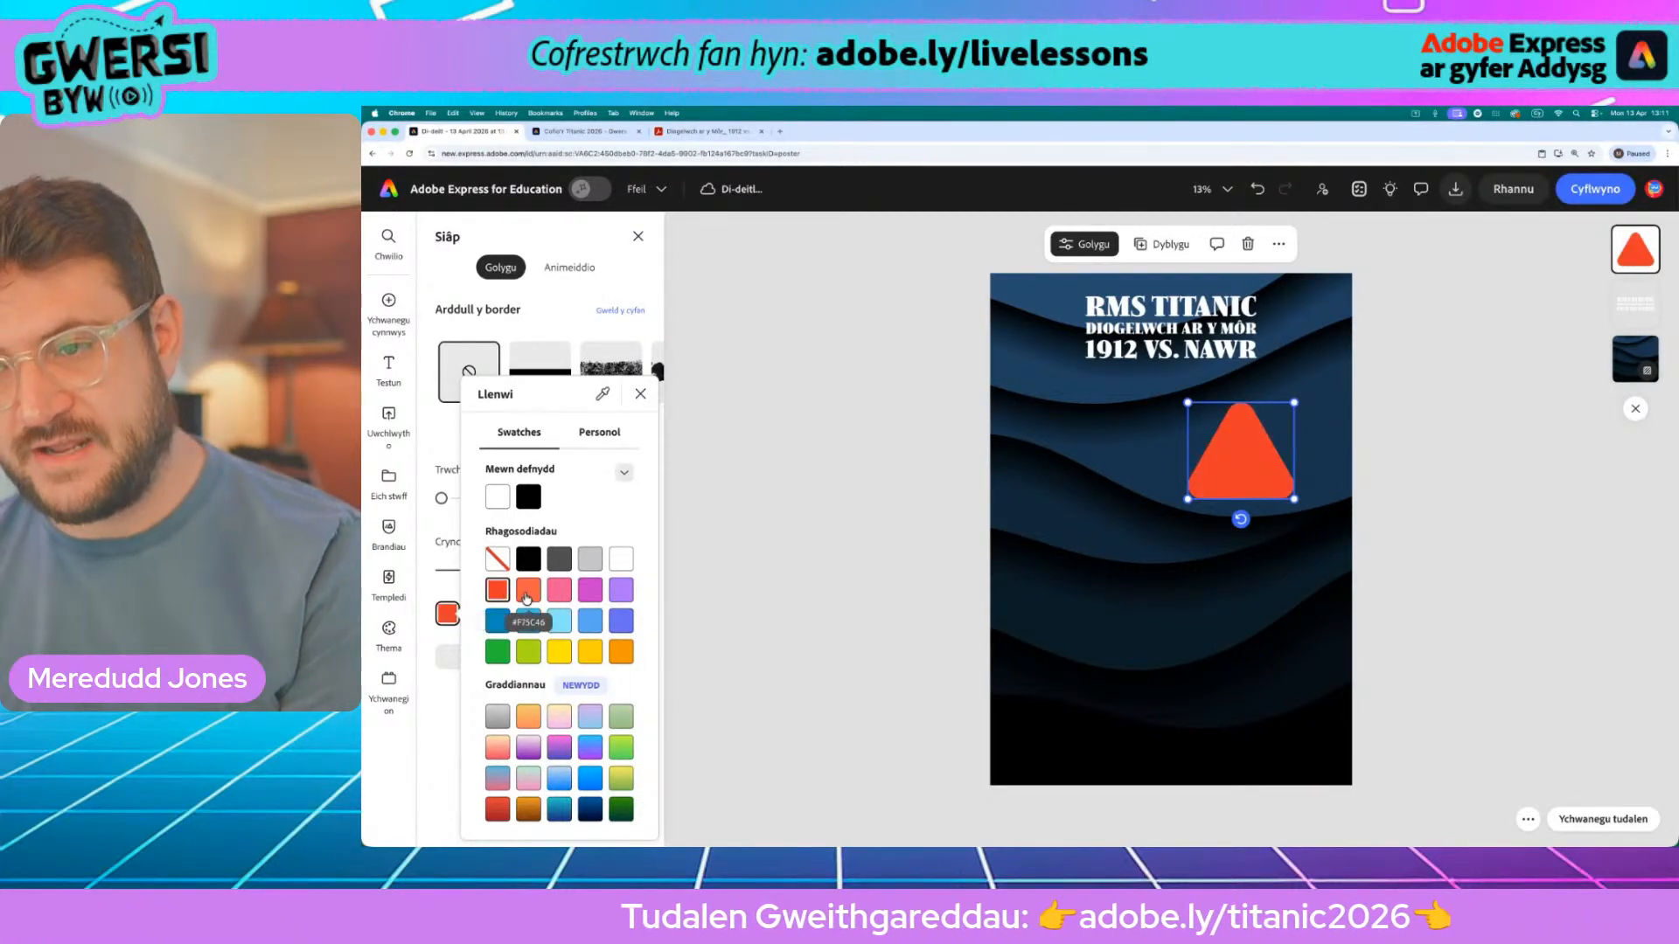
click(528, 591)
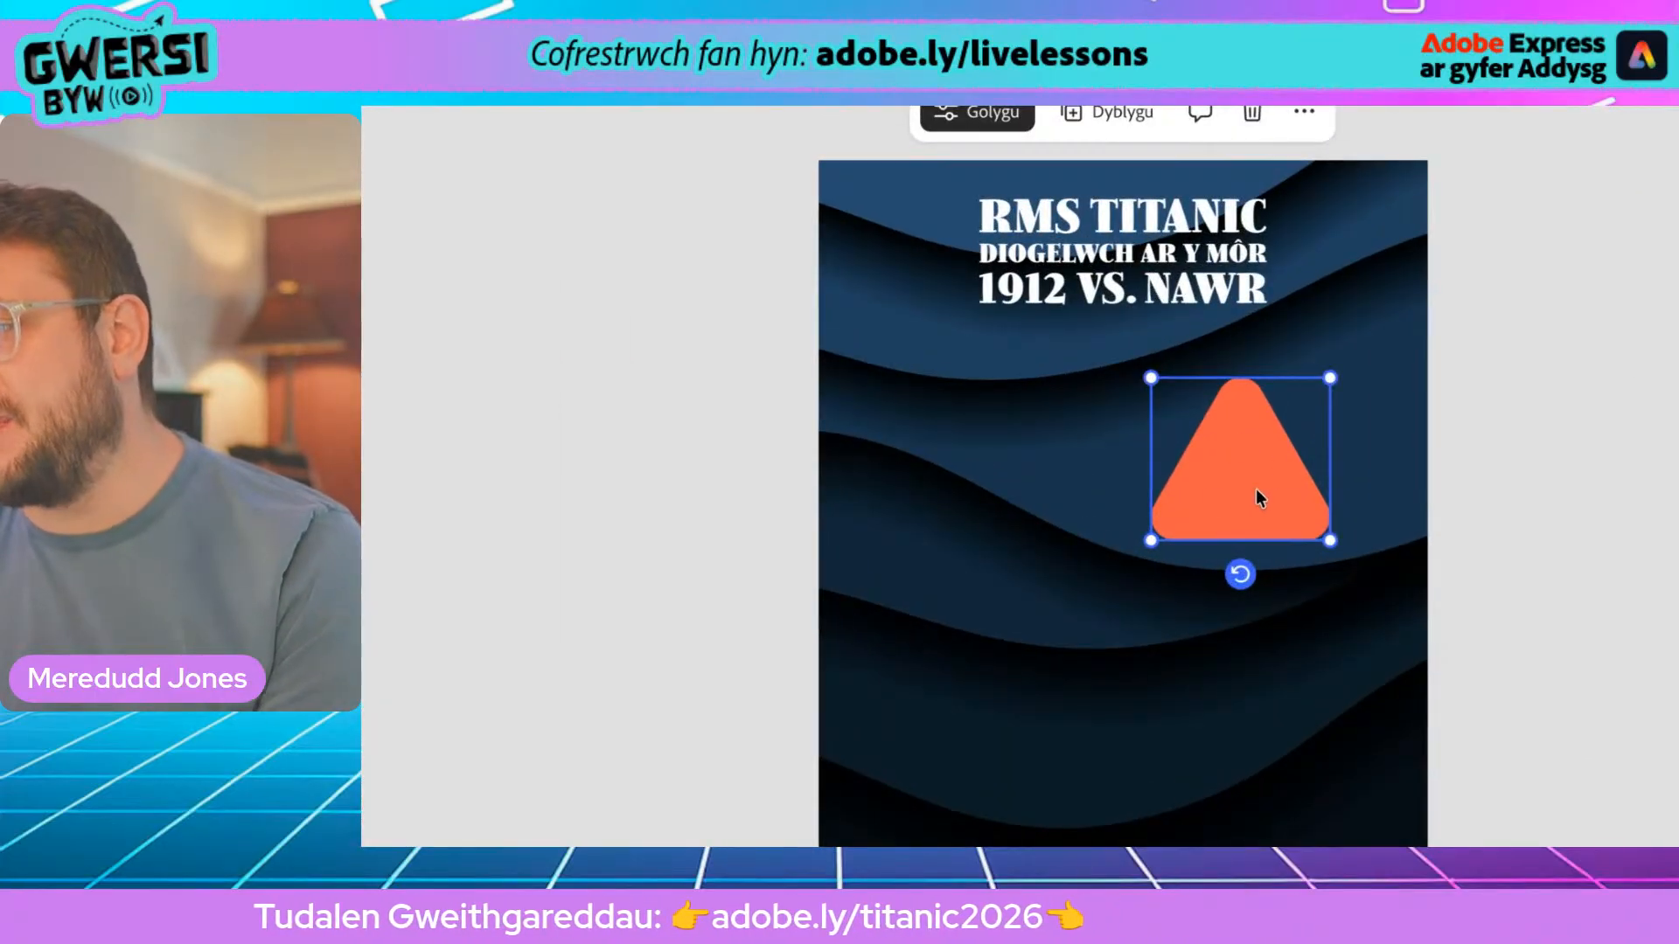
Rotate the orange triangle 90 degrees to point right and place it in the poster's upper-left corner, partly beyond the page edge
drag(1252, 480, 1016, 496)
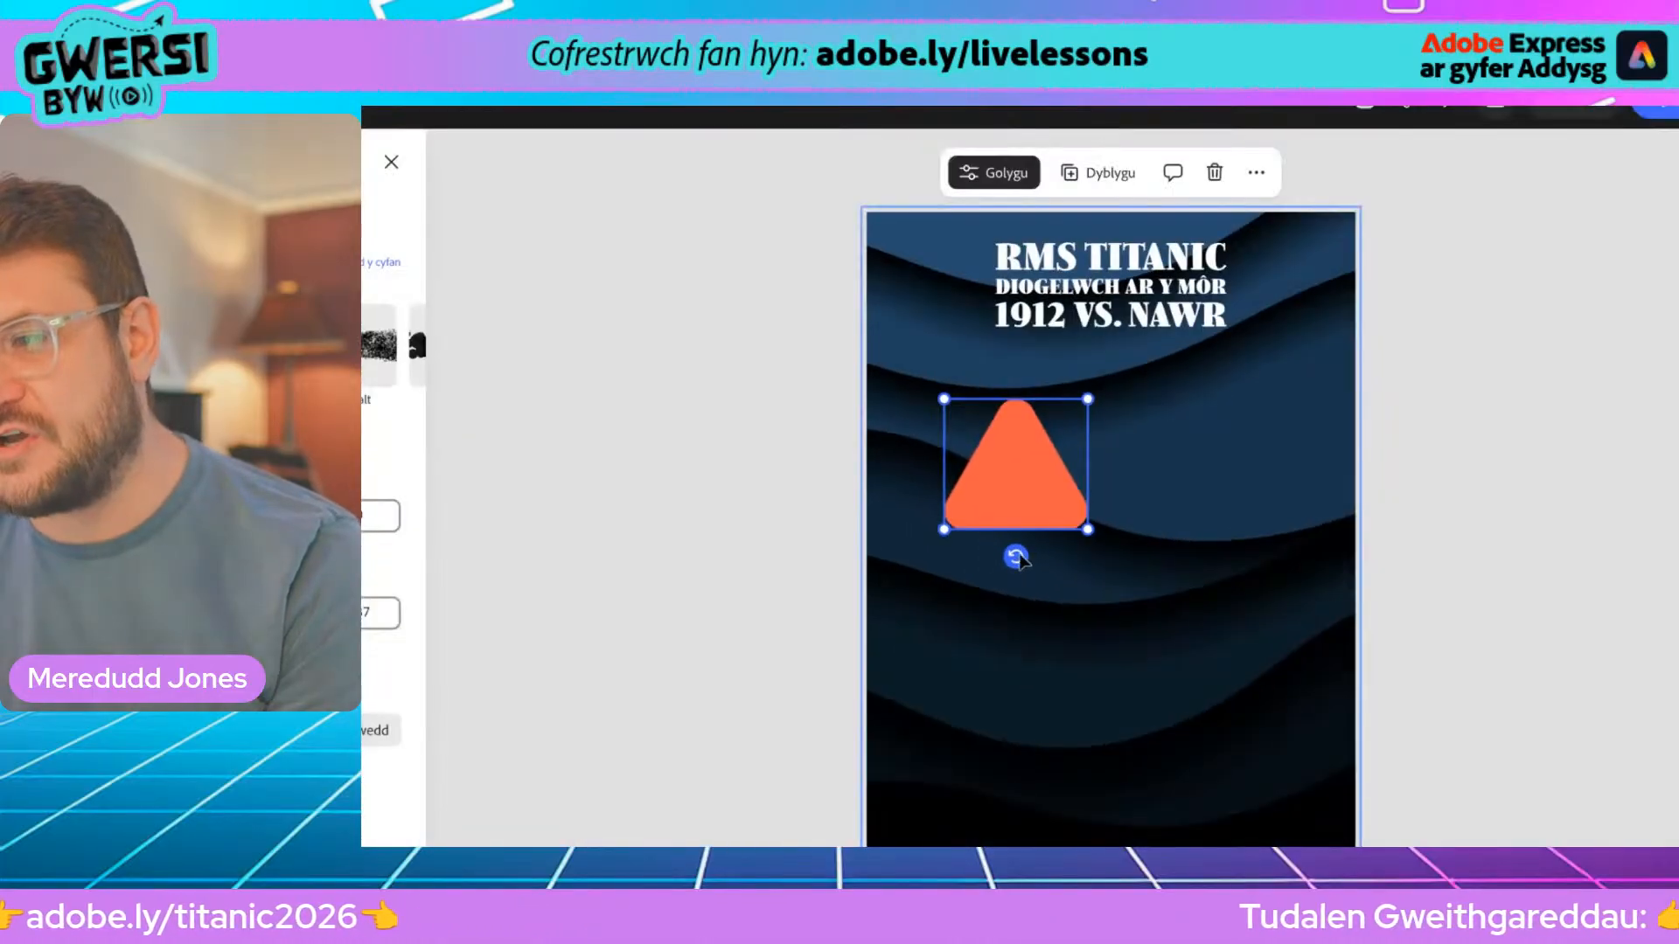
drag(1020, 557, 937, 471)
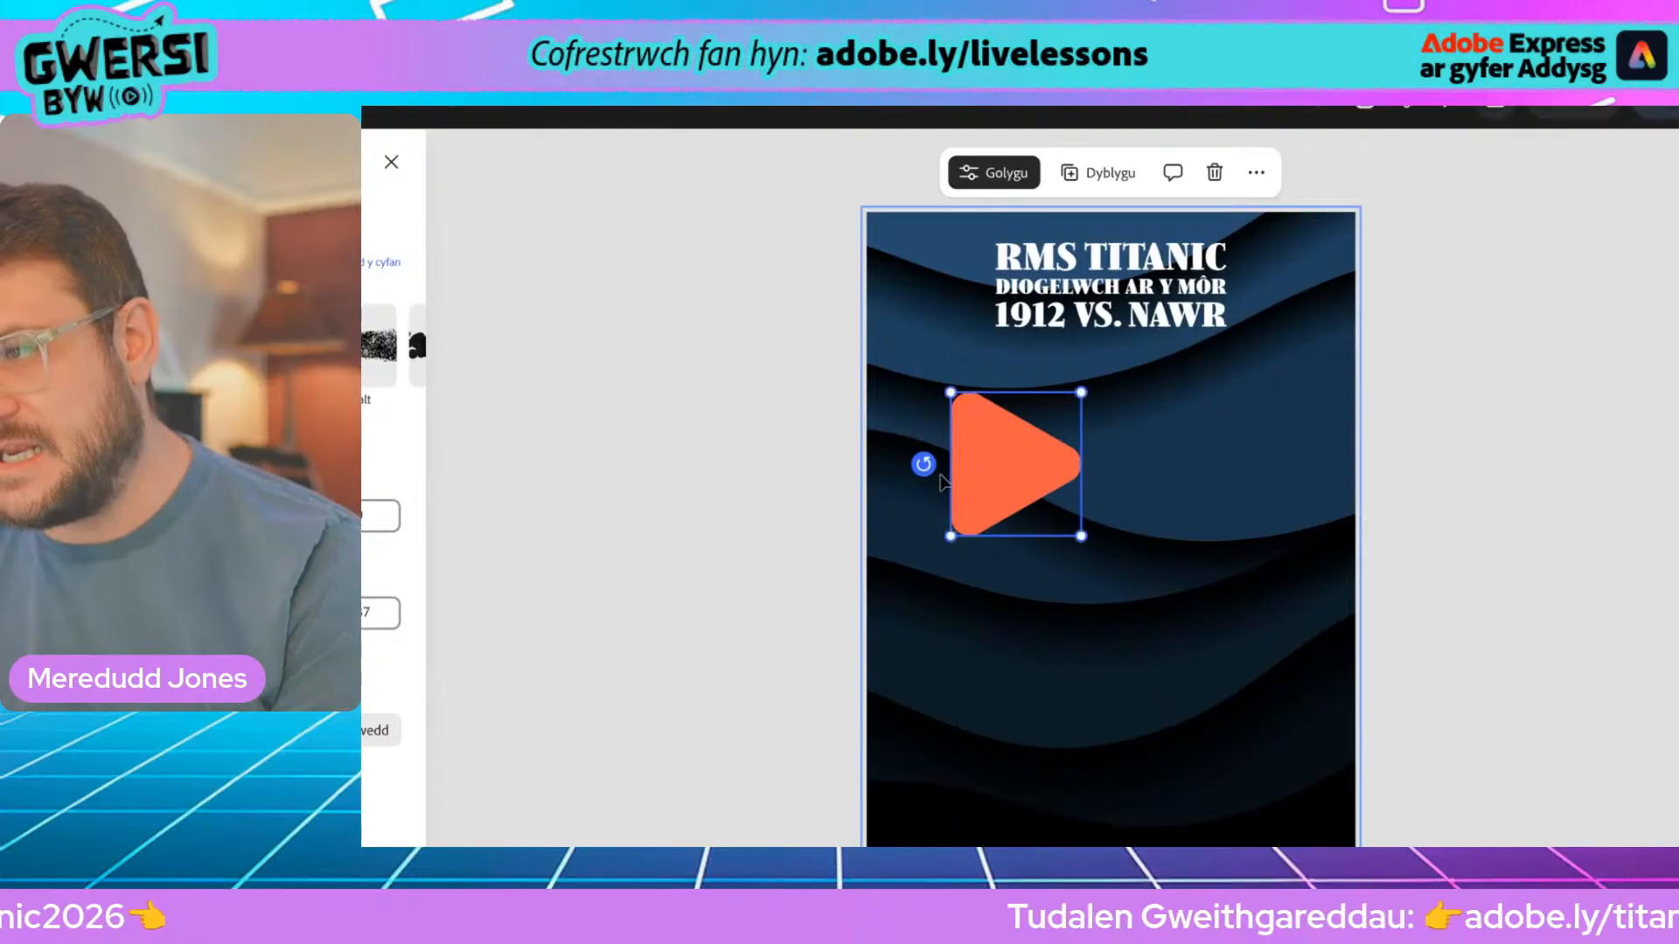
drag(1048, 476, 986, 329)
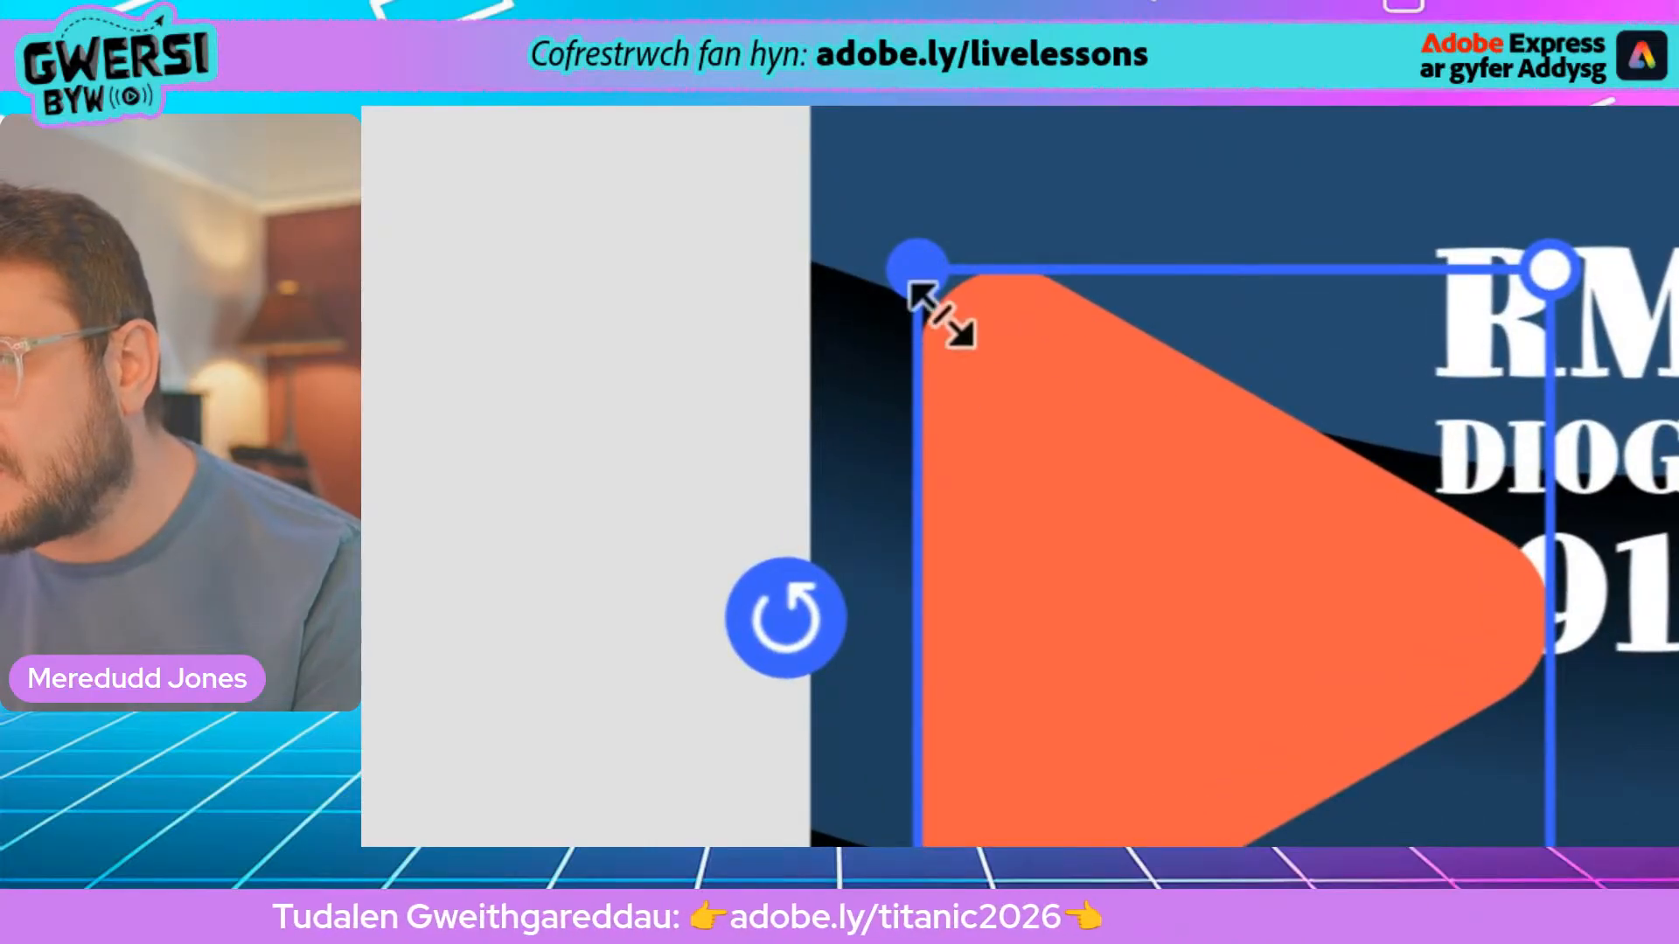
drag(1063, 455, 944, 380)
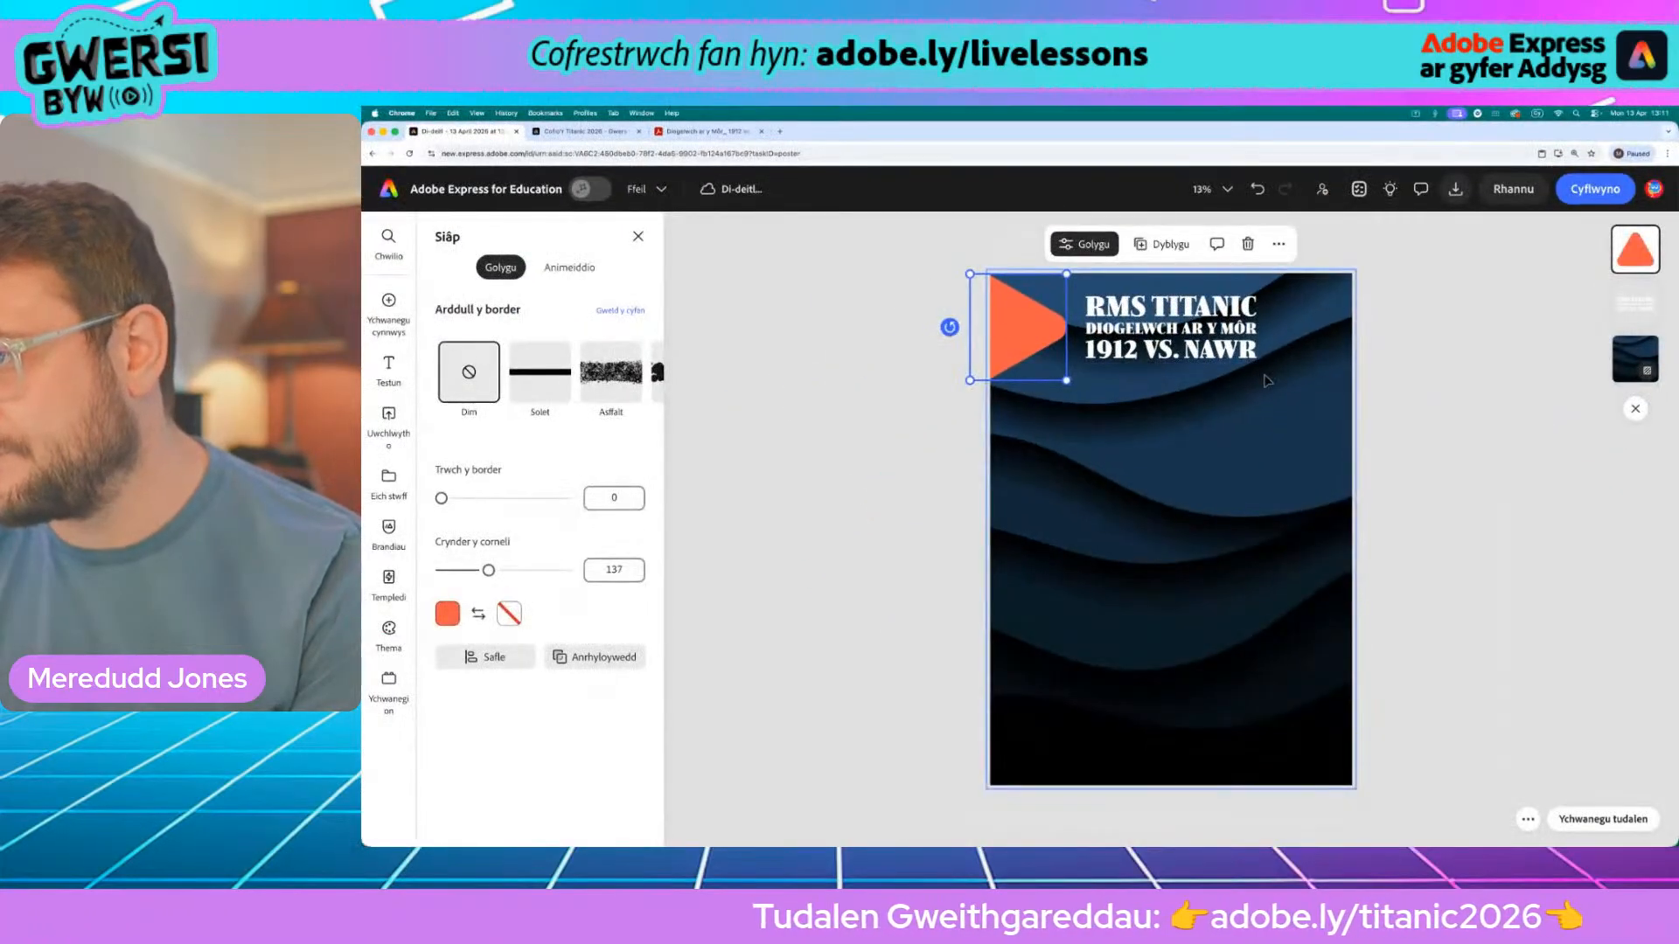
Shift the title slightly left, closer to the orange triangle
click(1290, 439)
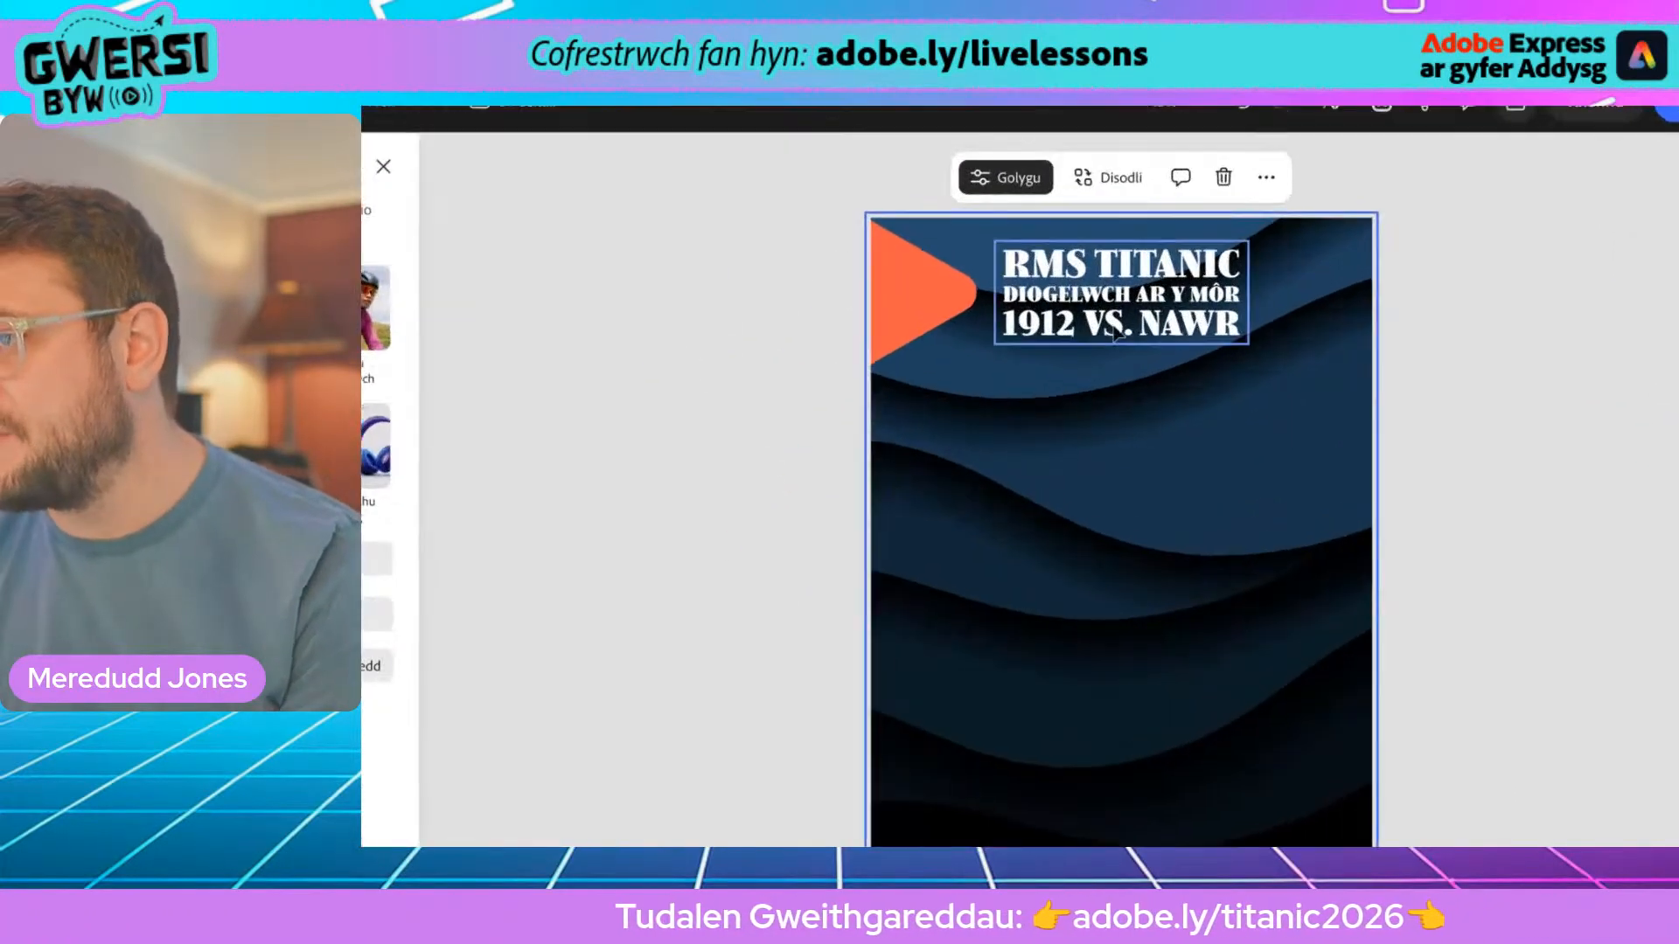
click(1158, 333)
drag(1099, 299, 1089, 298)
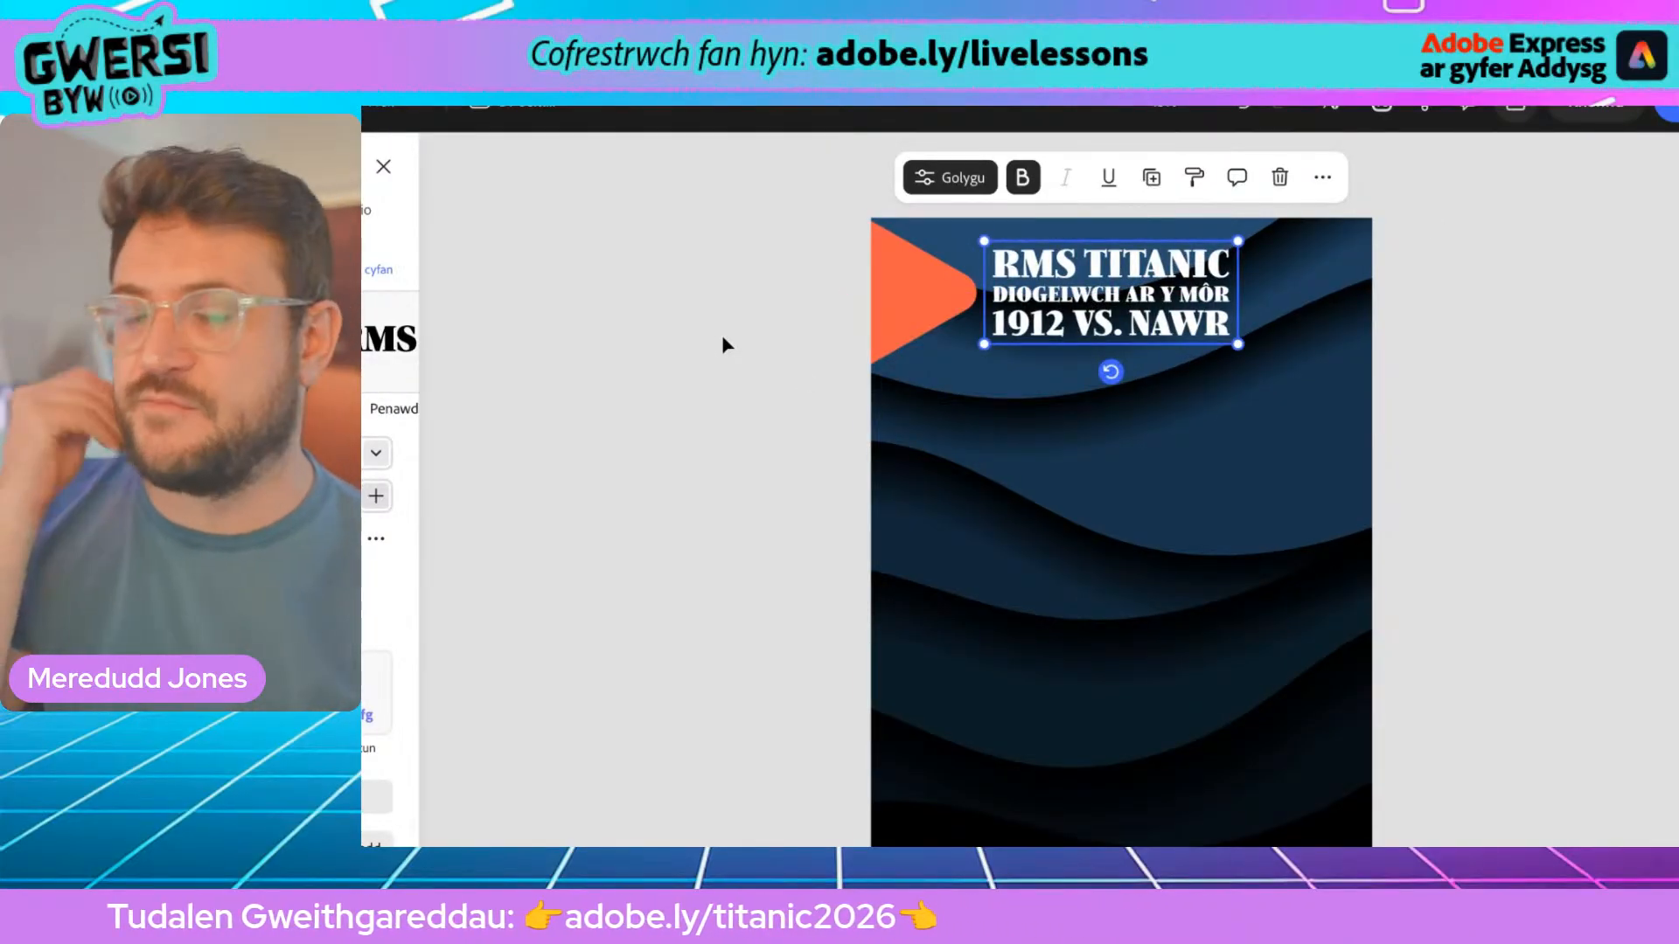
Duplicate the orange triangle, place the copy below the title and fill it with the preset dark green, trying lime green as well
click(906, 274)
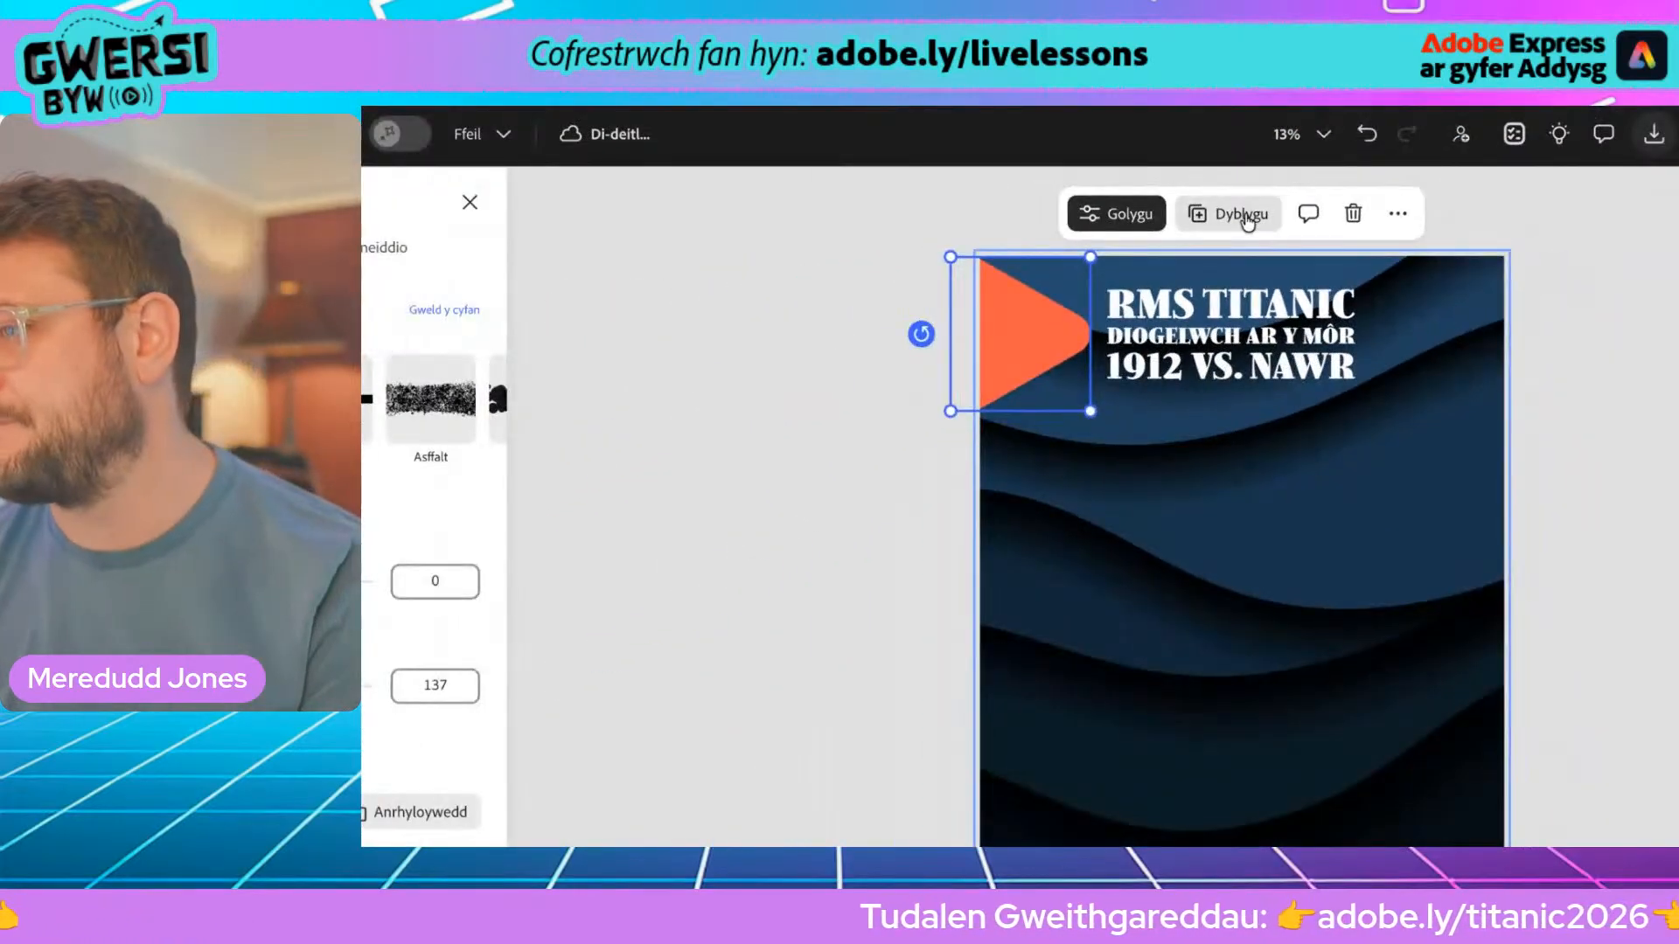
drag(1007, 354, 1228, 535)
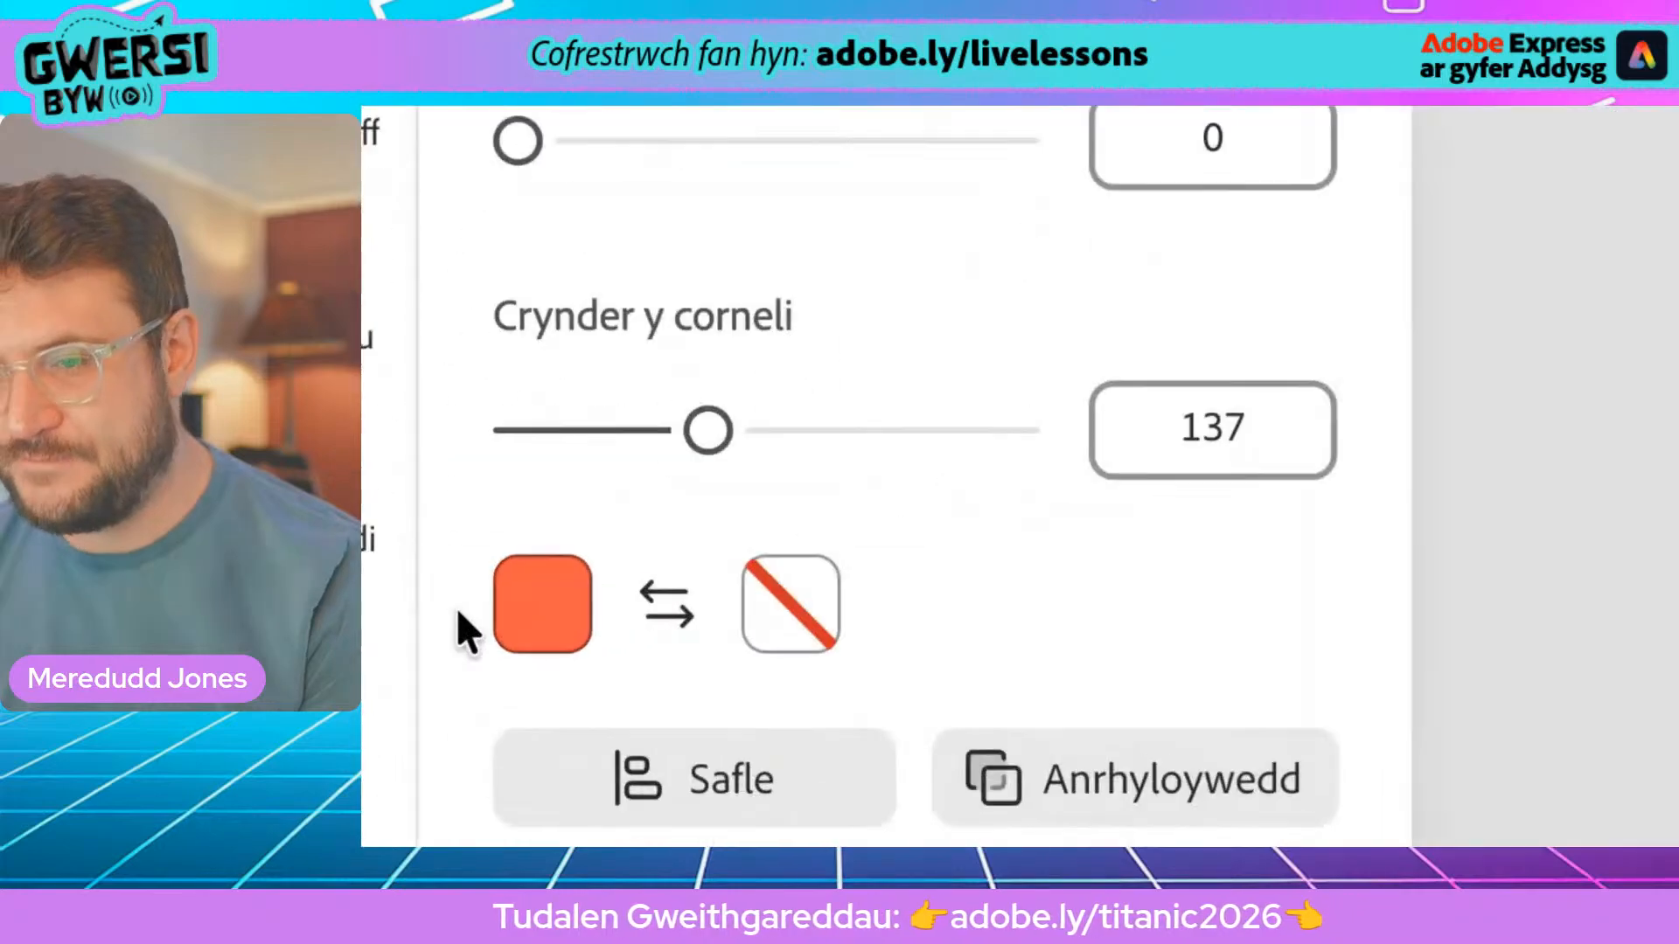
click(450, 613)
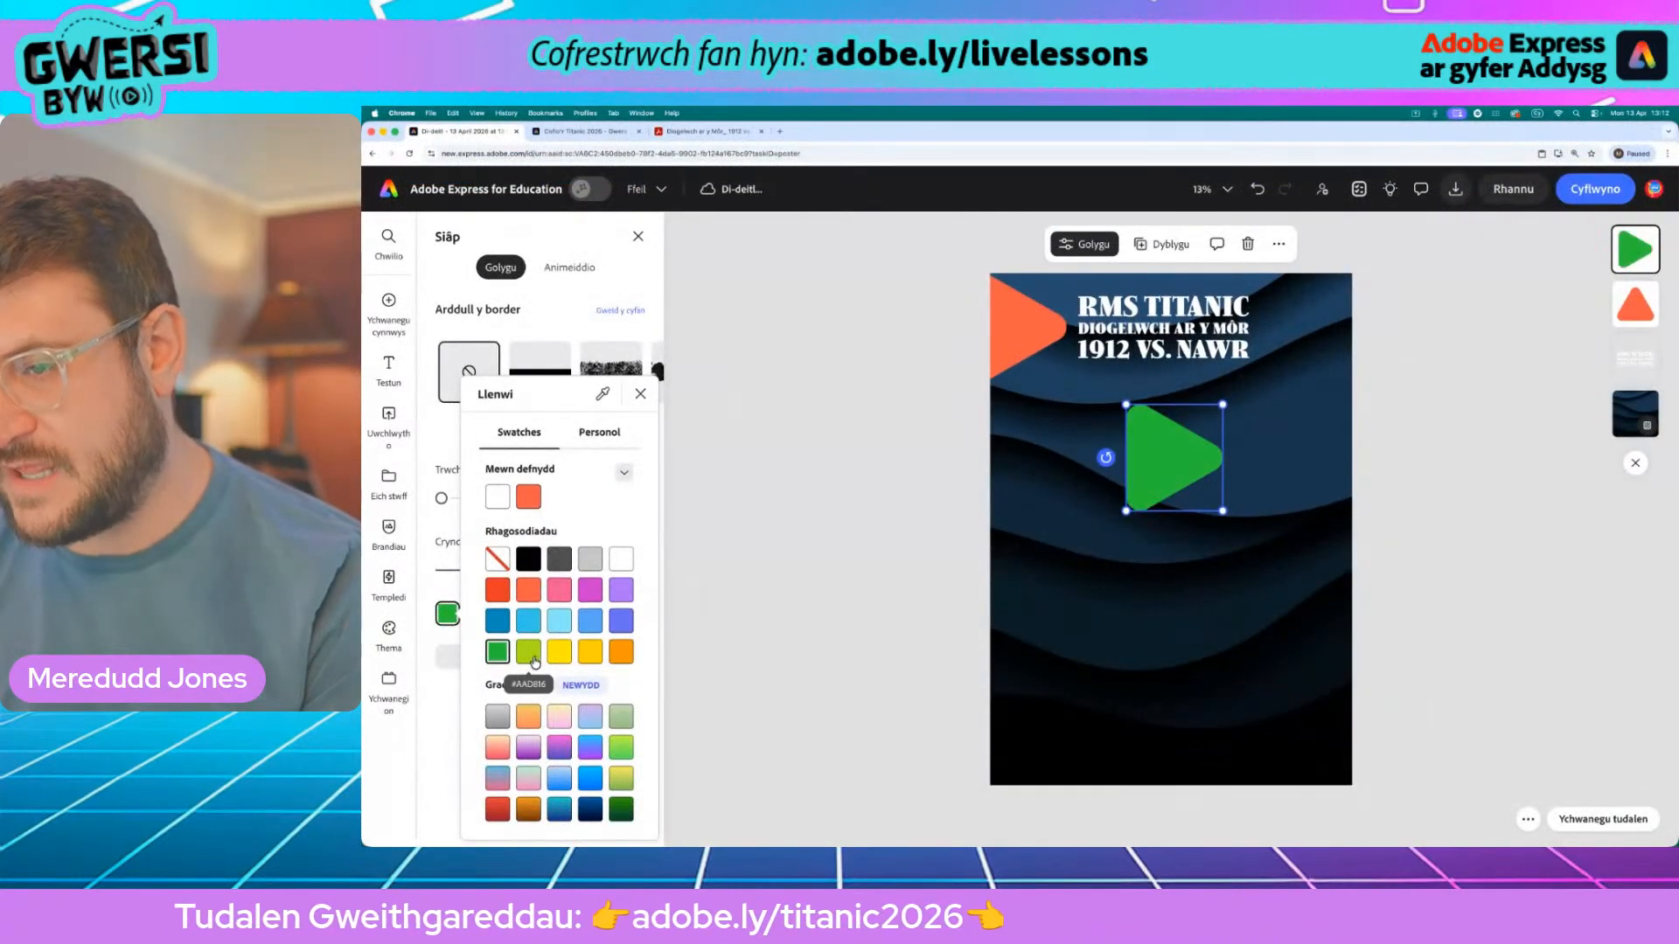
click(531, 655)
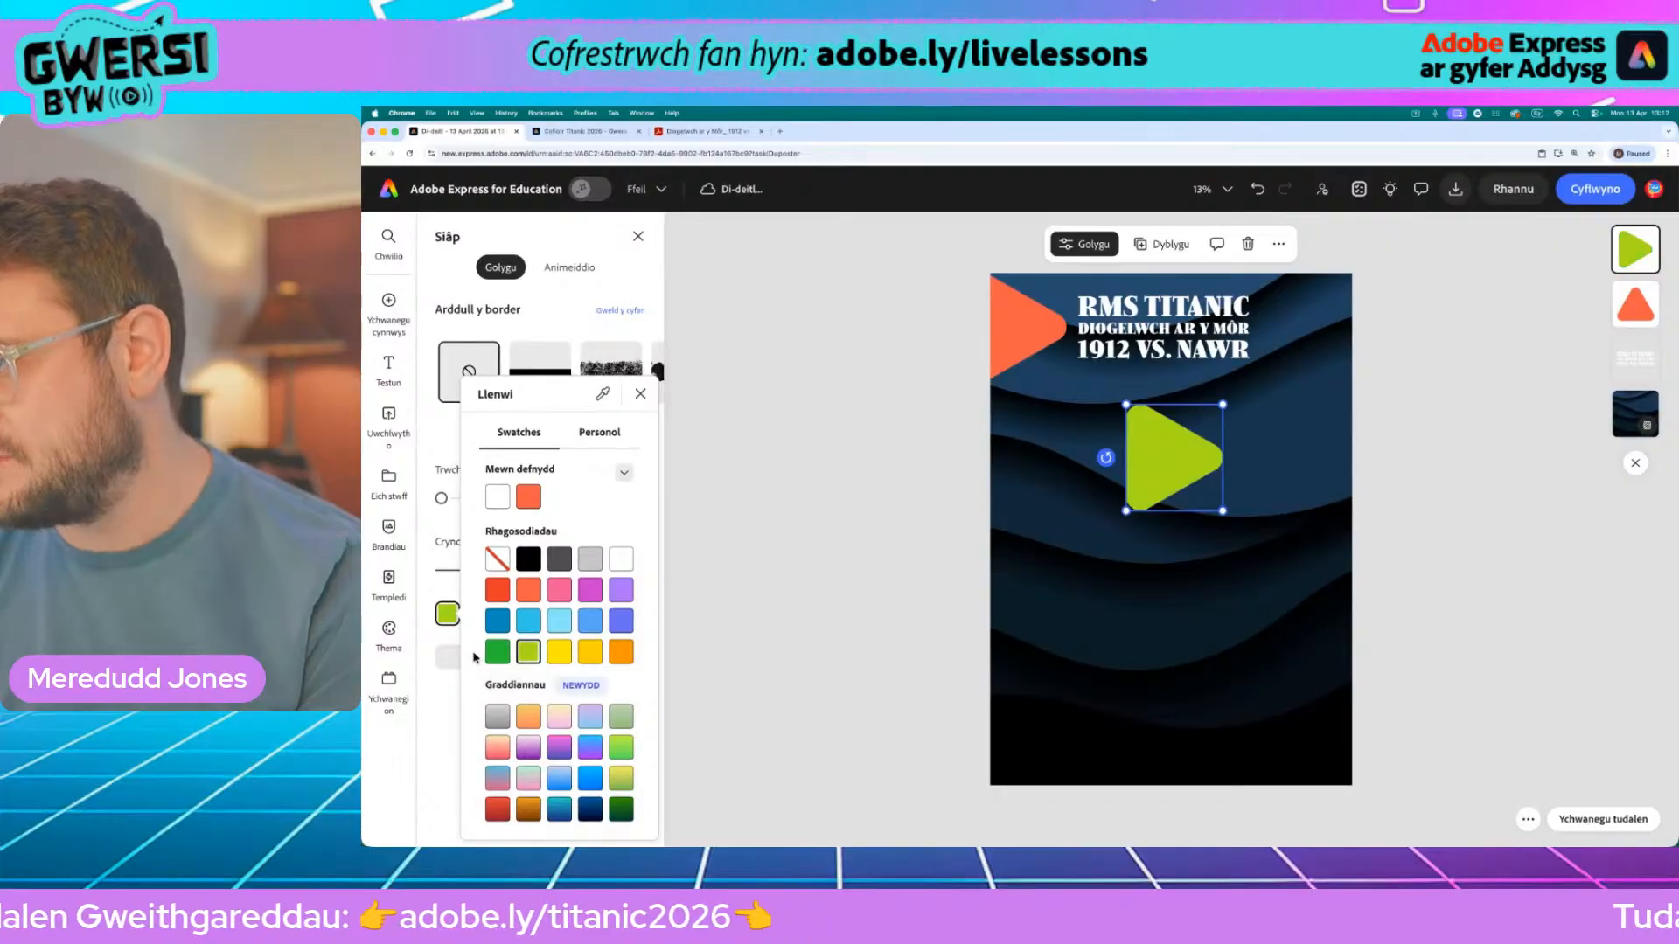
click(497, 655)
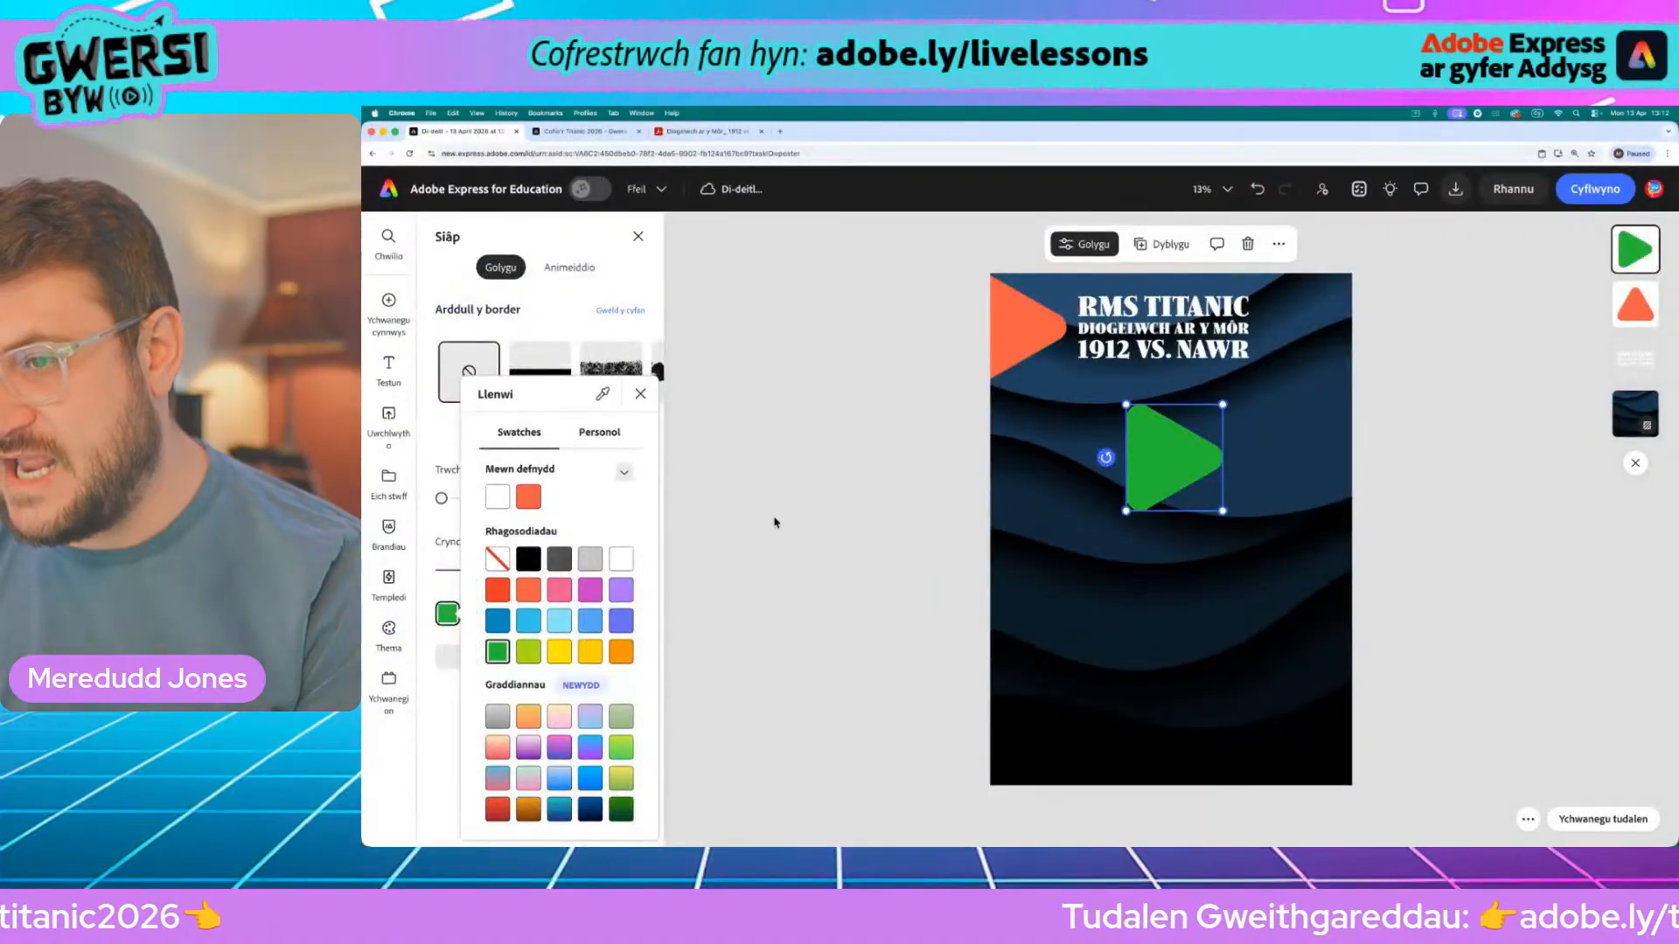
Flip the green triangle horizontally so that it points left
click(426, 687)
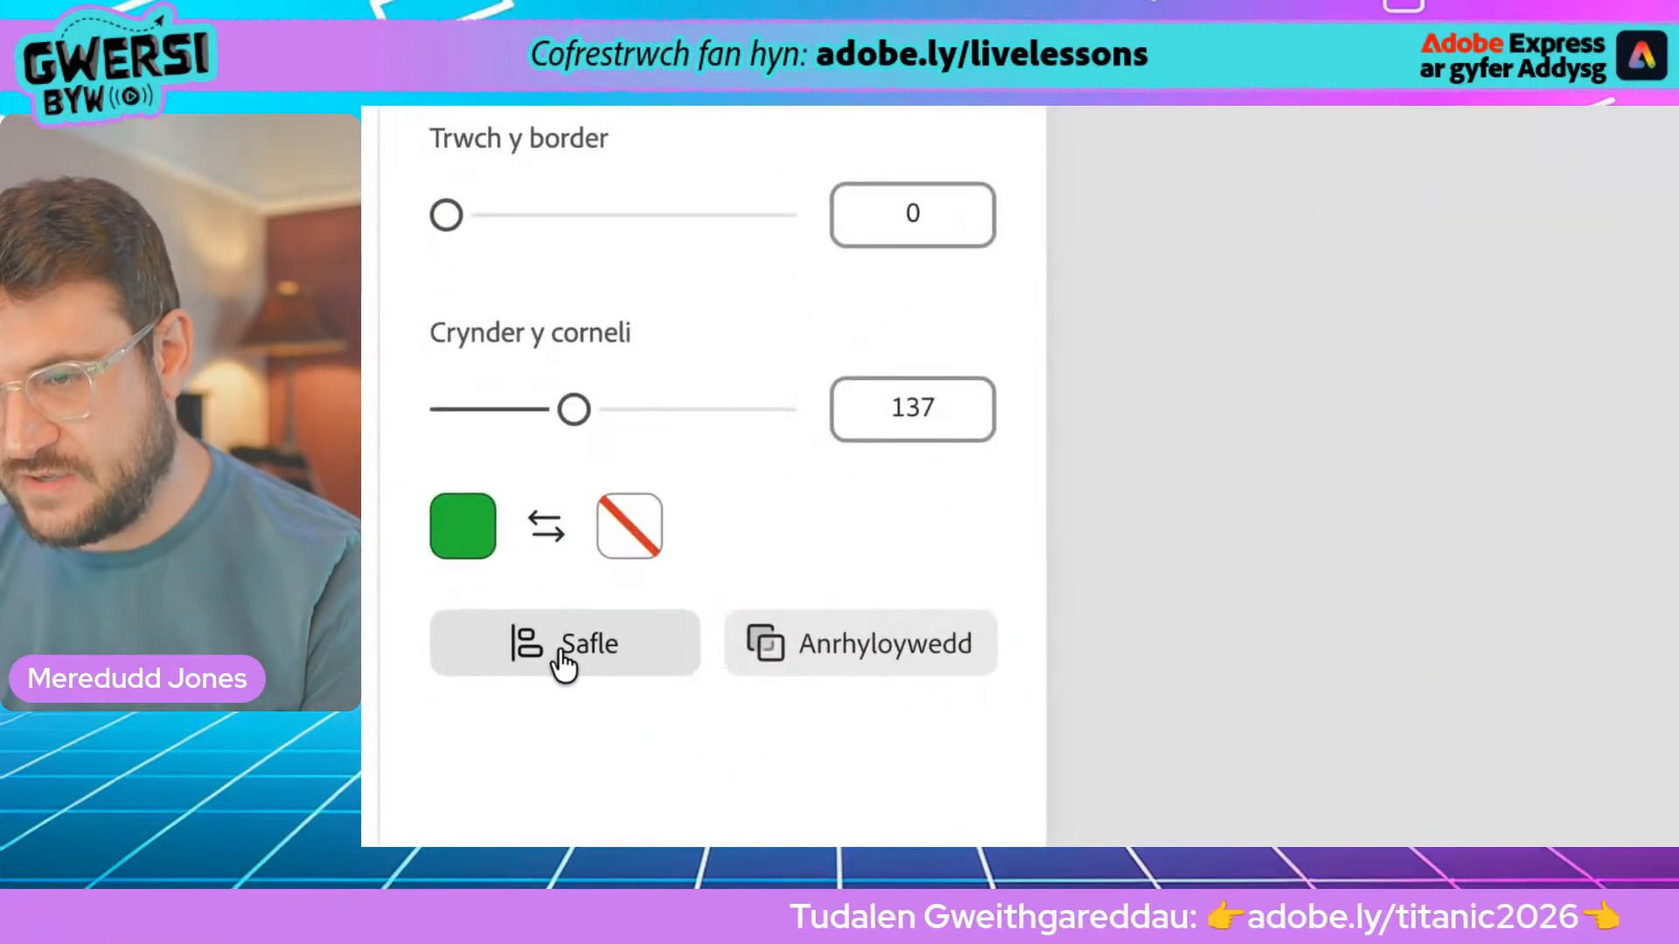
click(564, 663)
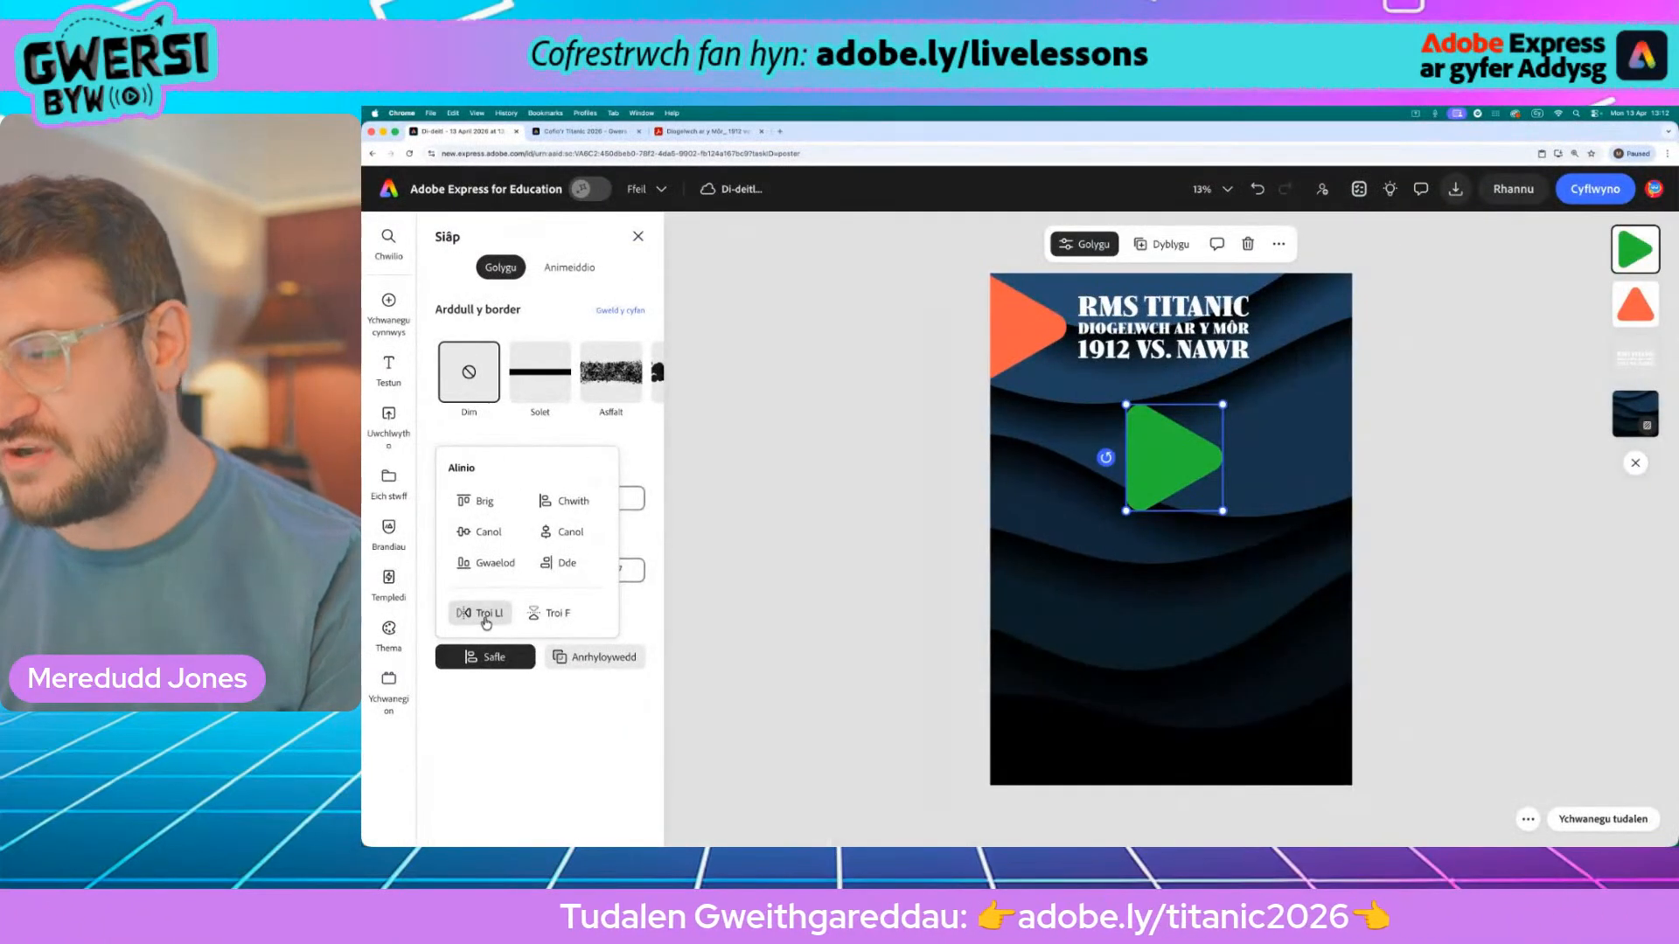
click(486, 614)
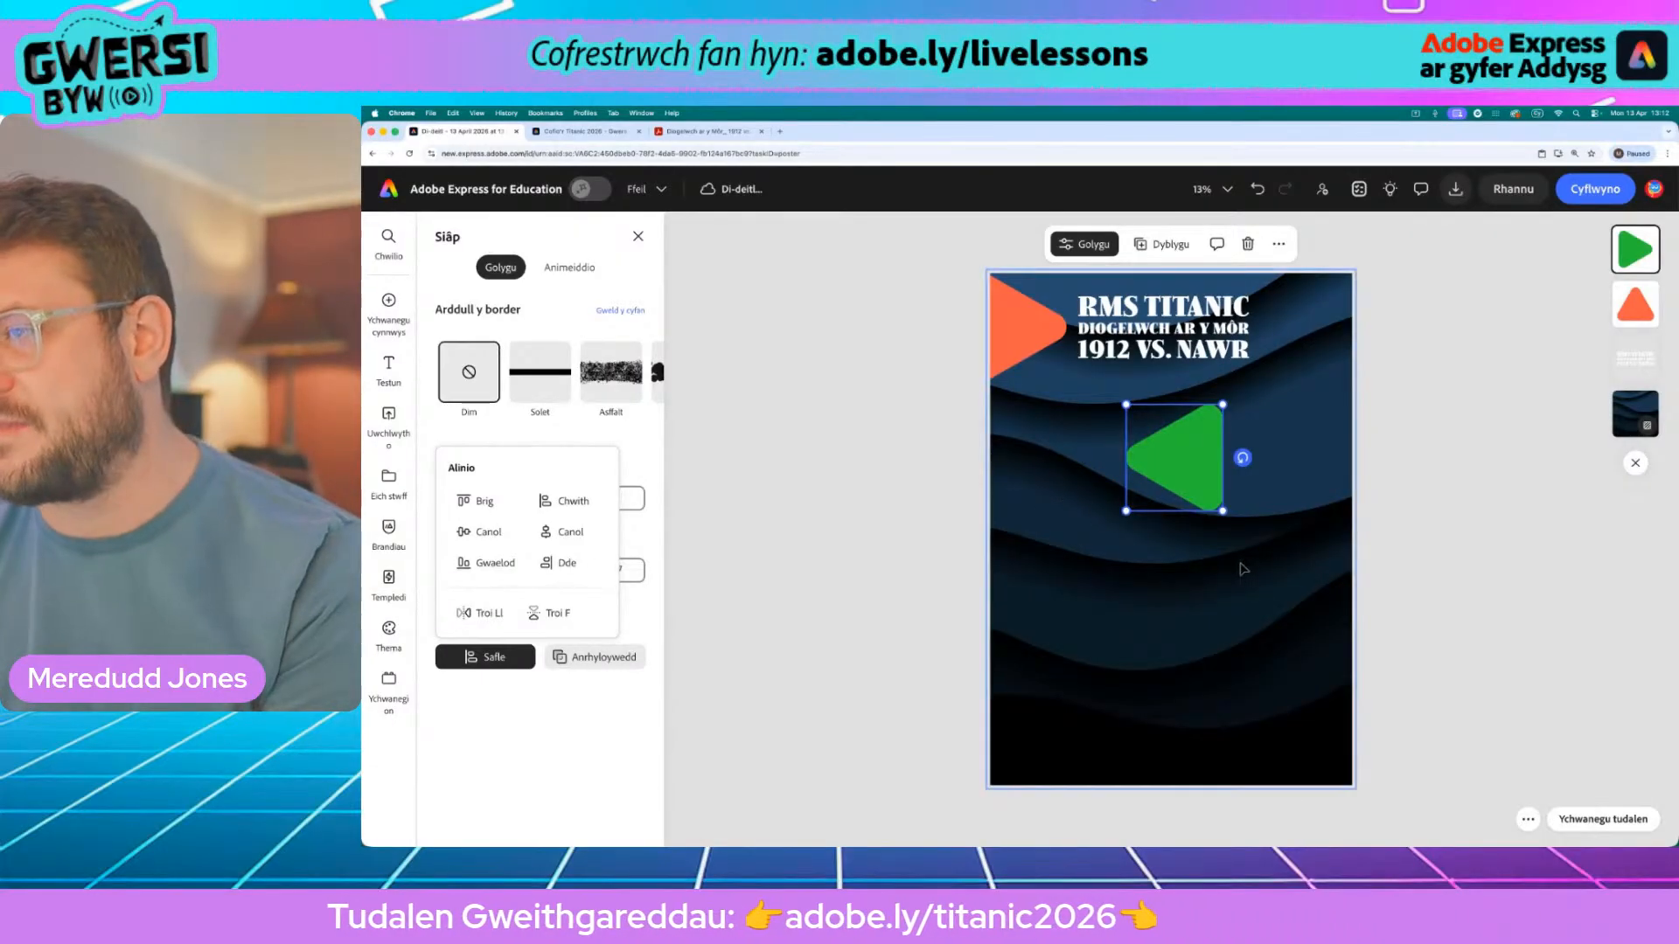
click(1235, 555)
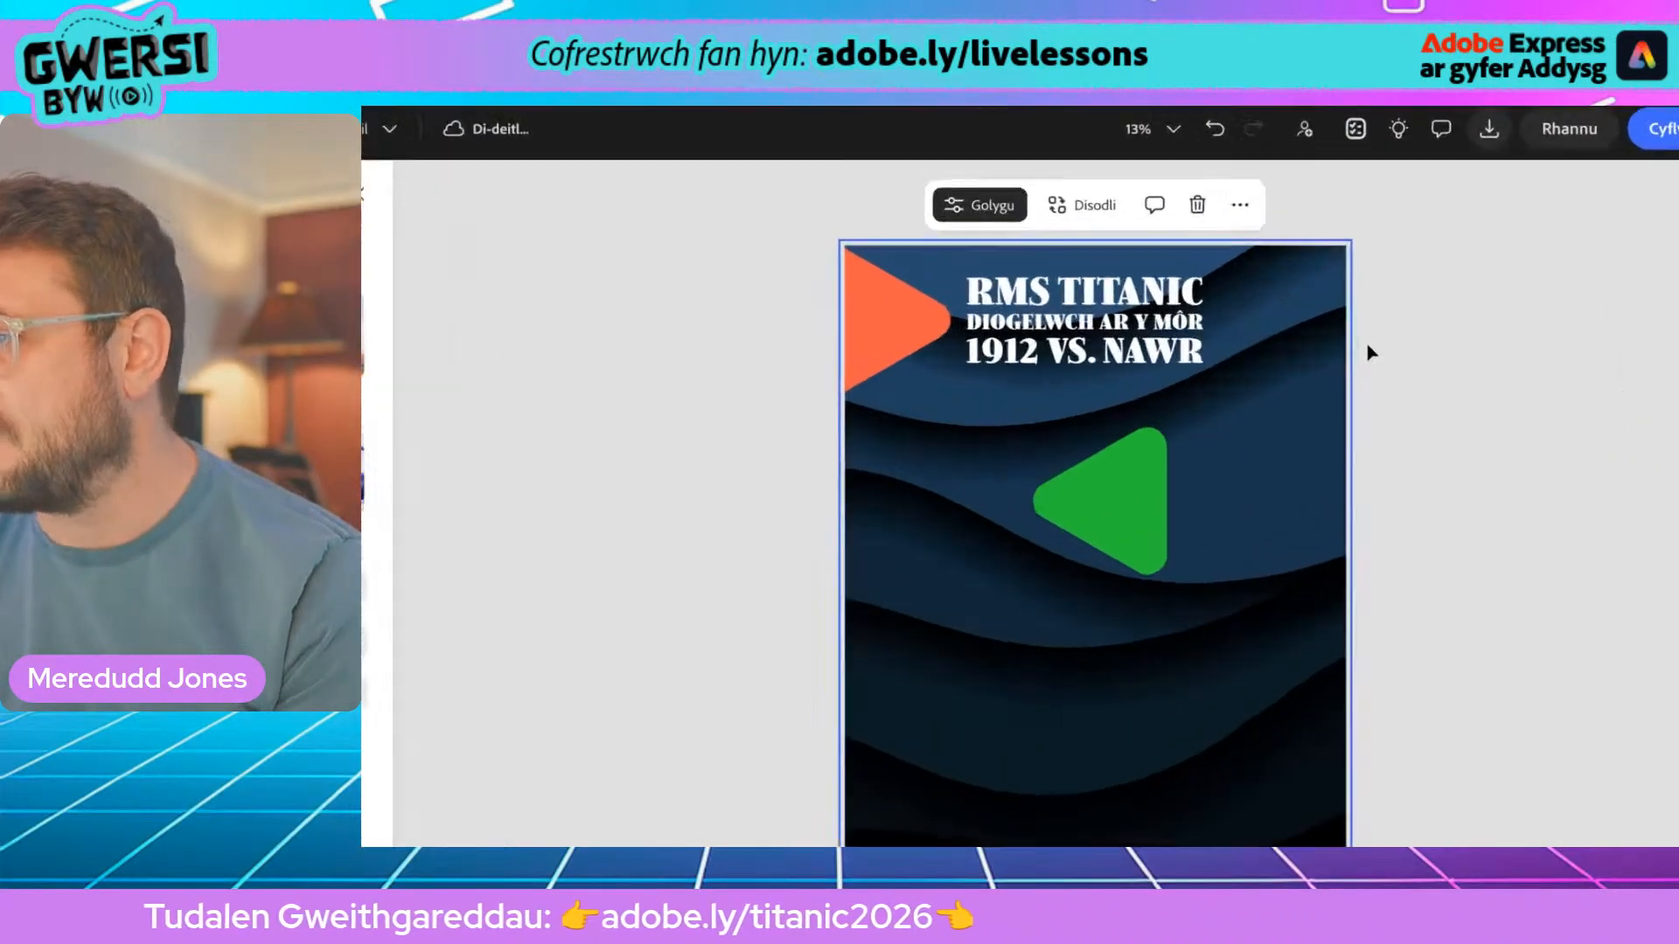
Move the title down out of the way and align the green triangle in the poster's upper-right corner, level with the orange one
click(1203, 466)
drag(1202, 466, 1327, 327)
click(1041, 290)
drag(1039, 290, 1043, 720)
mouse_move(1291, 323)
mouse_down()
mouse_move(1006, 321)
mouse_move(1300, 320)
mouse_up()
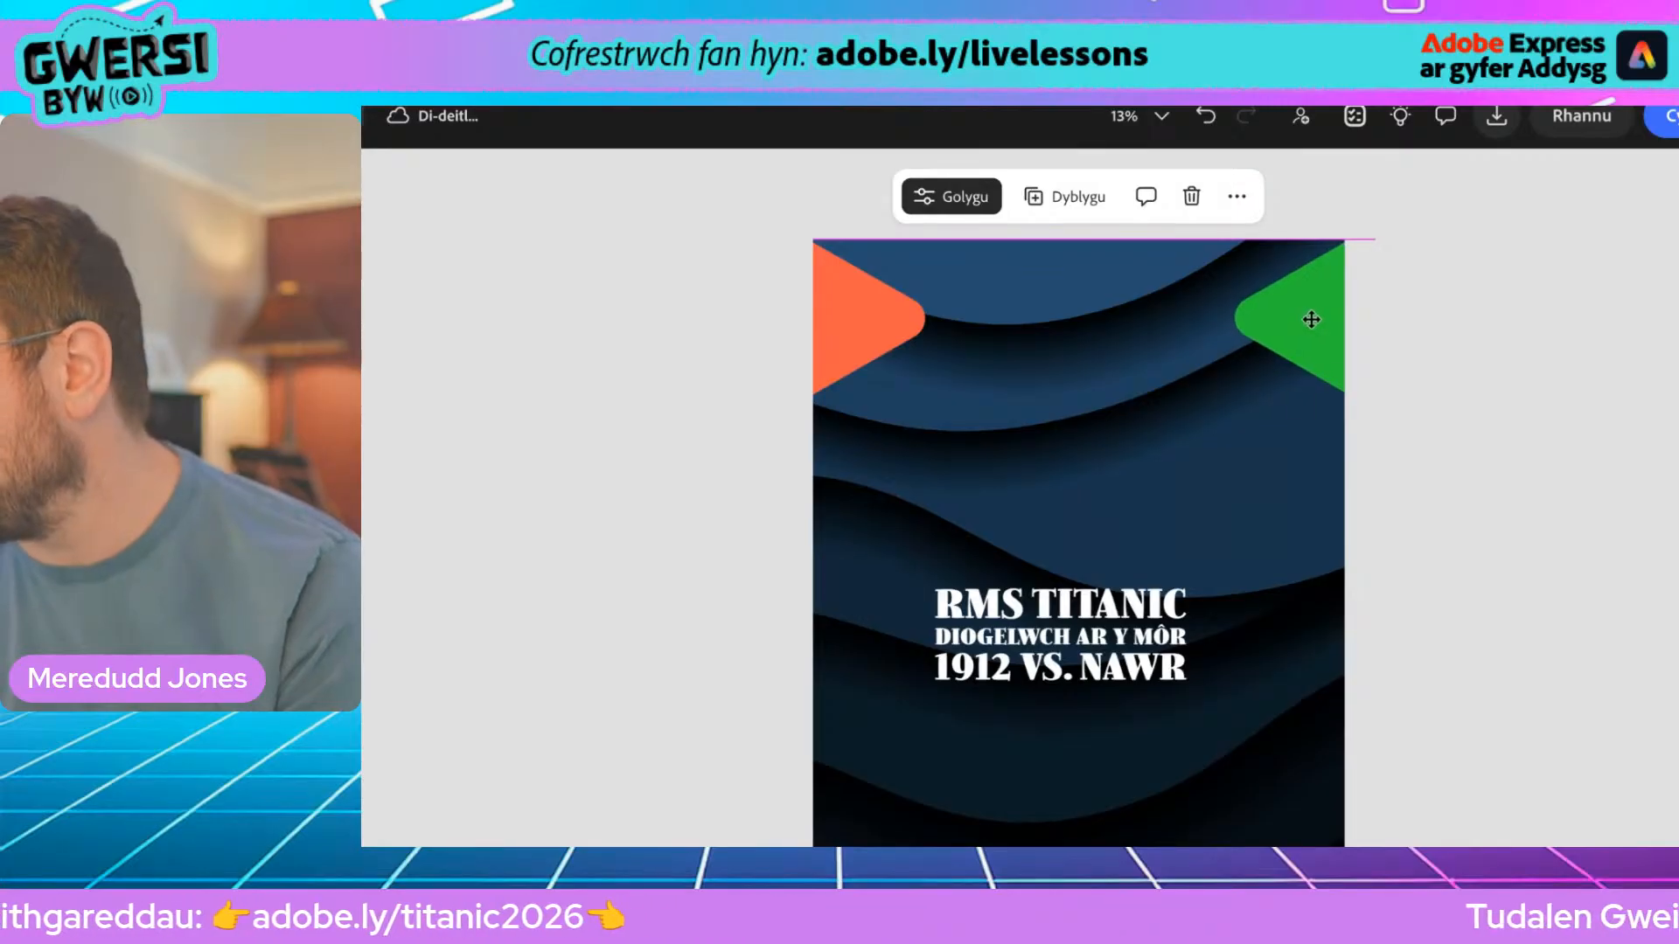
drag(1311, 319, 1310, 322)
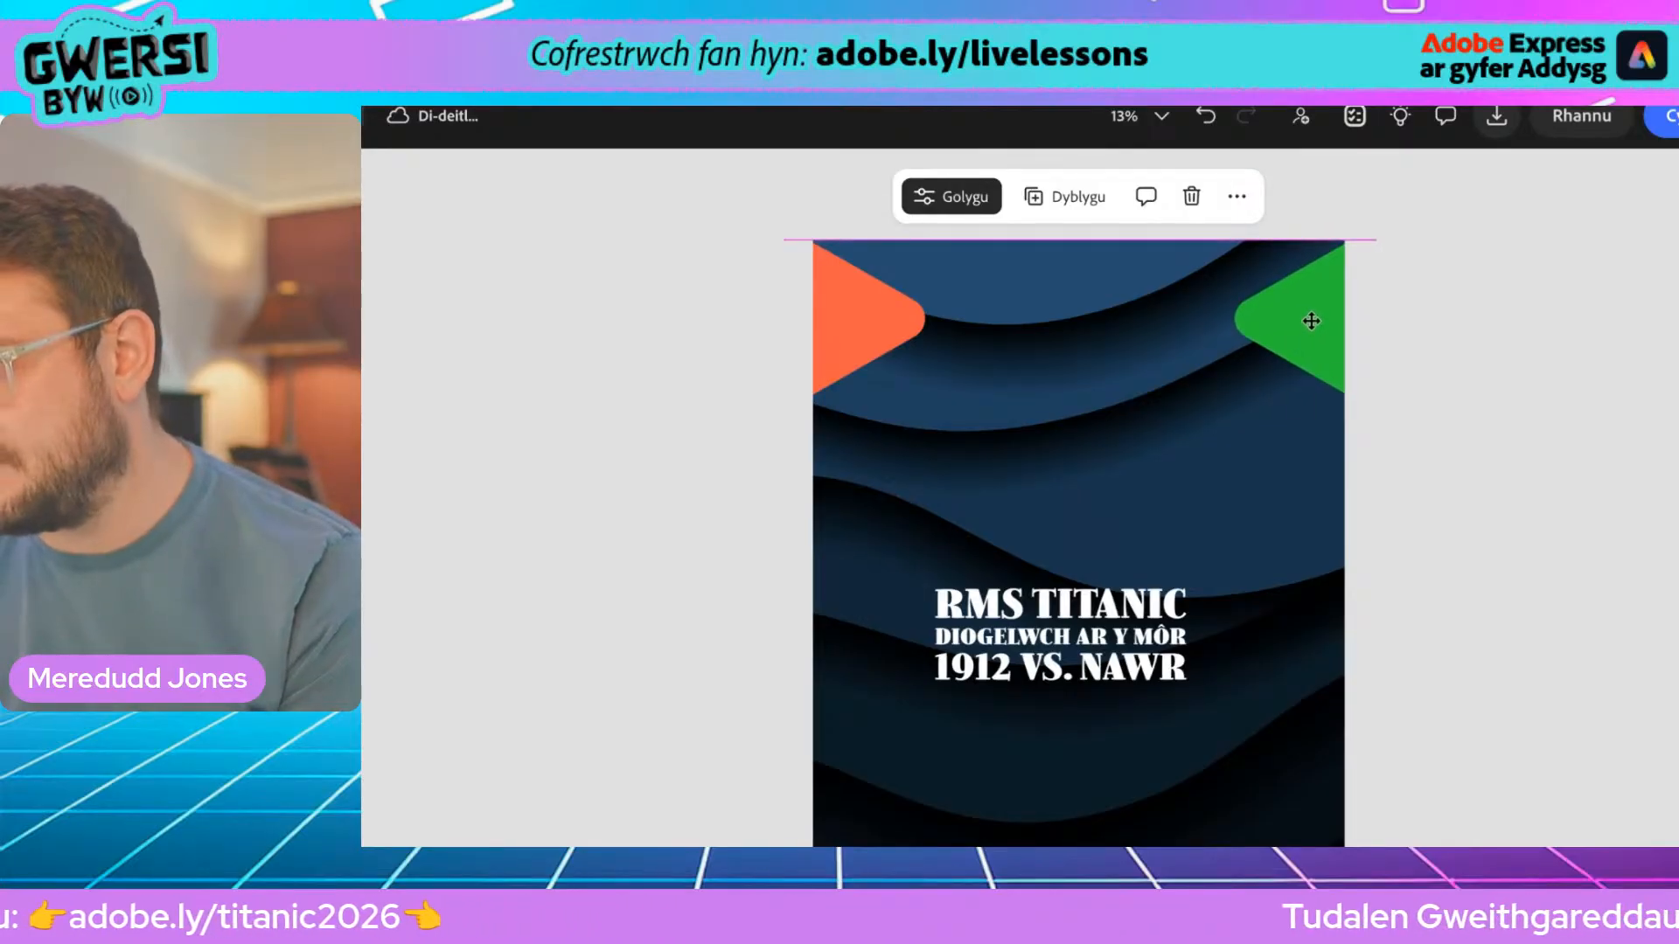
drag(1310, 321, 1310, 320)
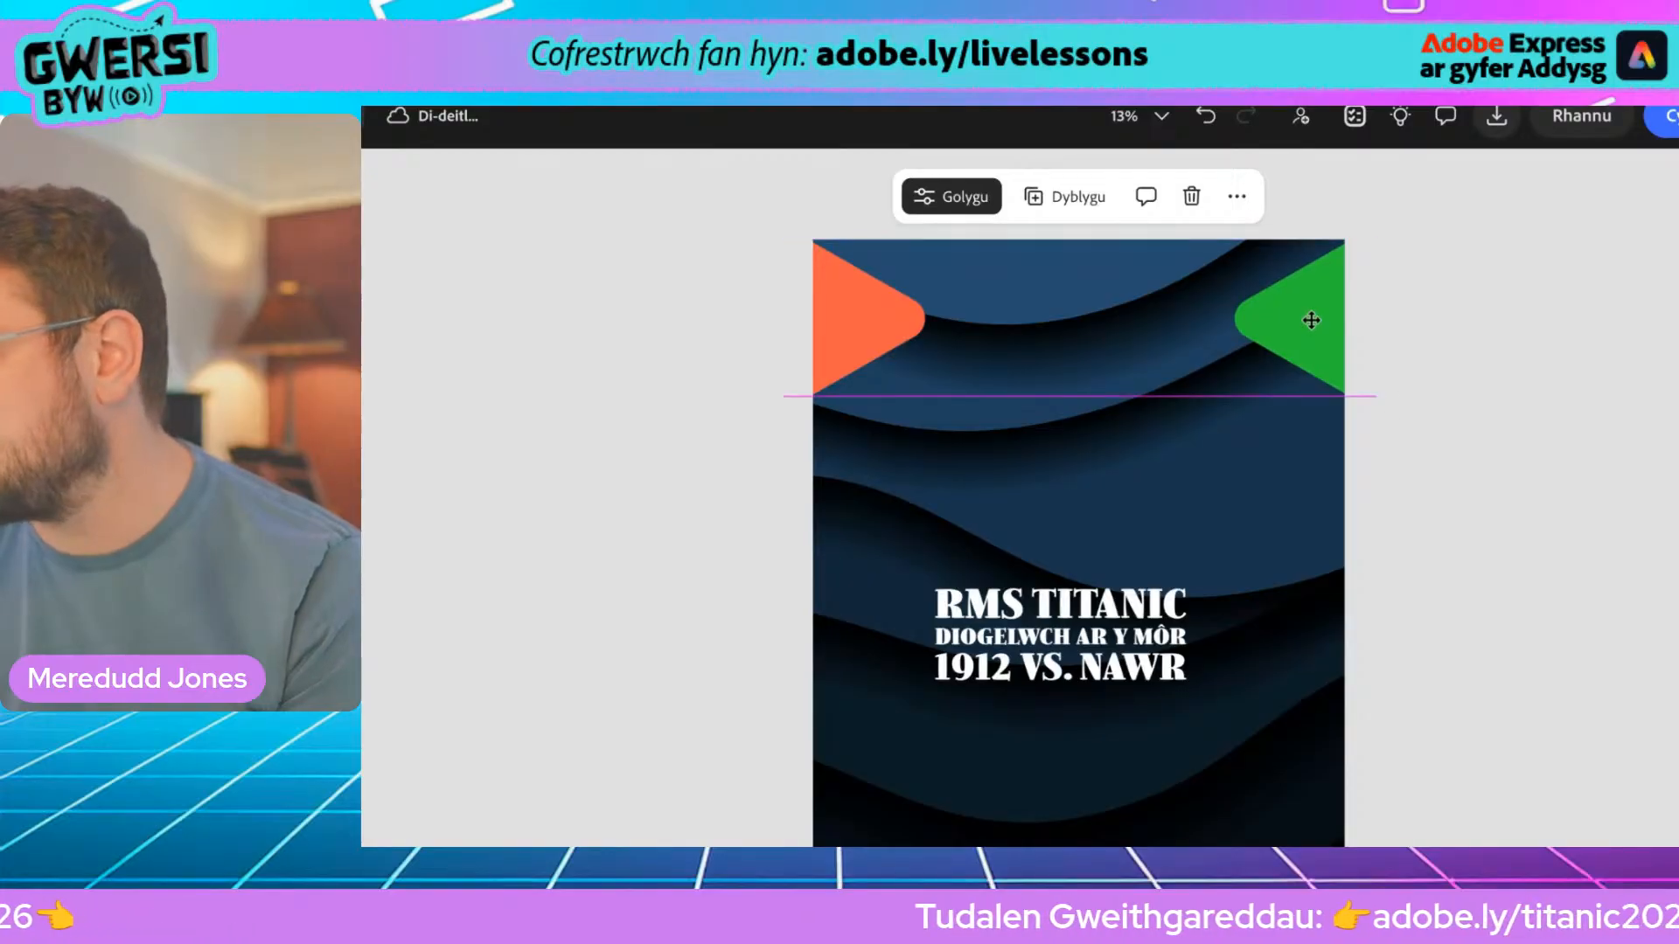
drag(1311, 320, 1310, 321)
Move the title back up between the two triangles and enlarge it slightly to fill the gap
click(1058, 603)
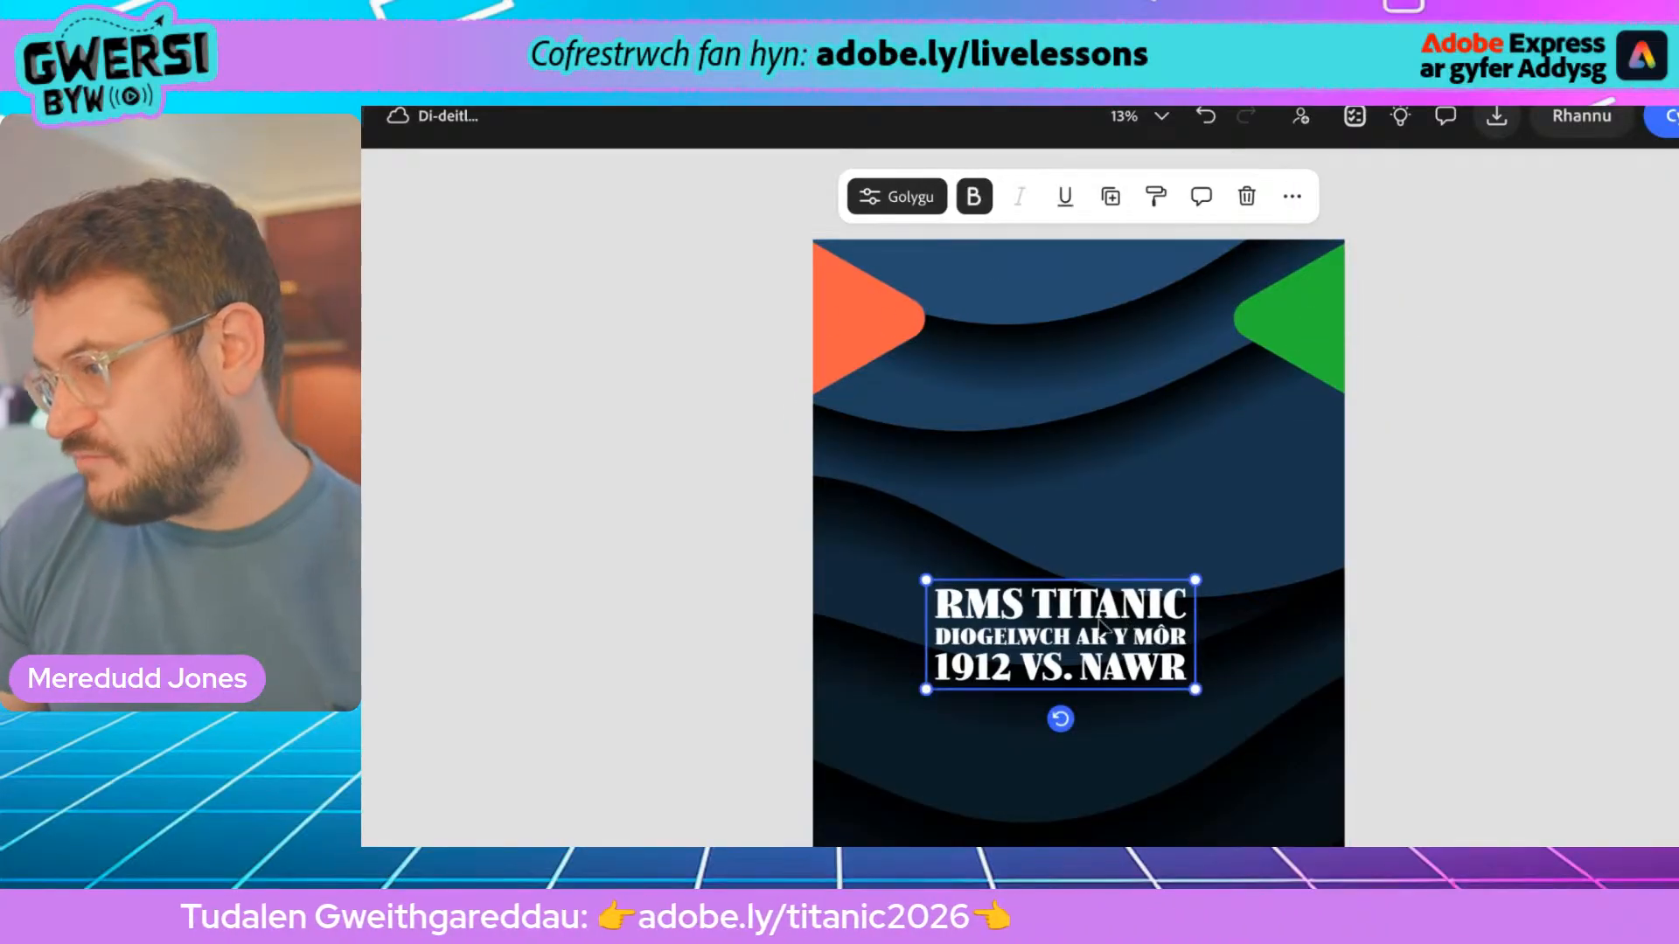
drag(1034, 635, 1040, 311)
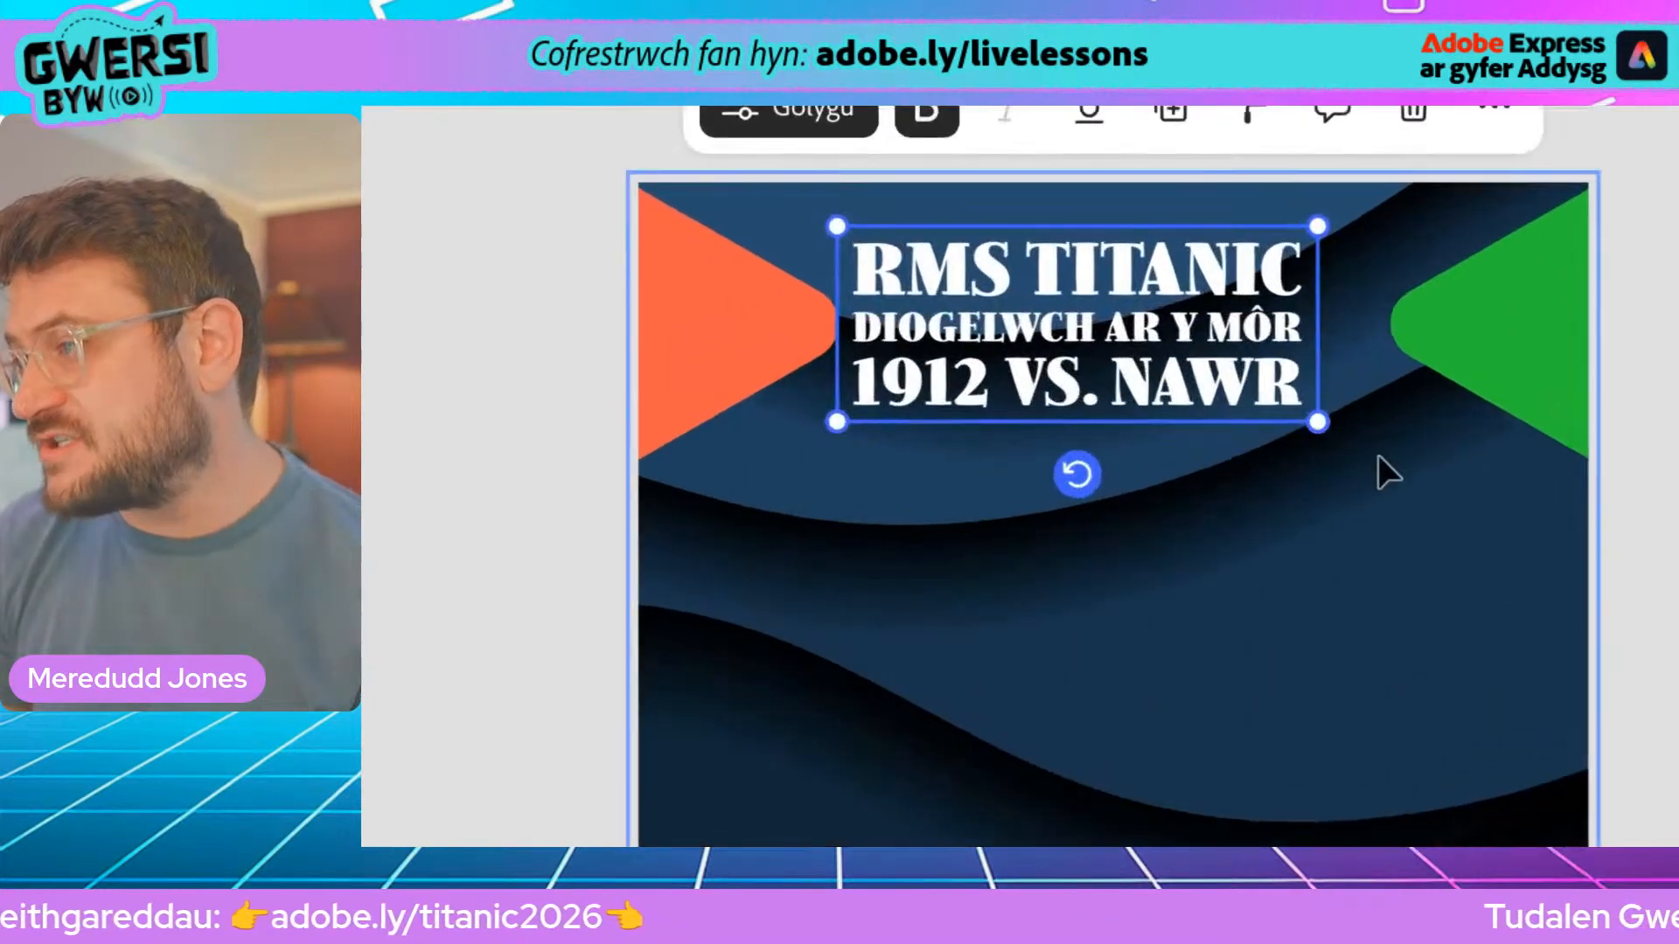
drag(1311, 425, 1384, 453)
drag(1098, 395, 1102, 384)
click(1494, 500)
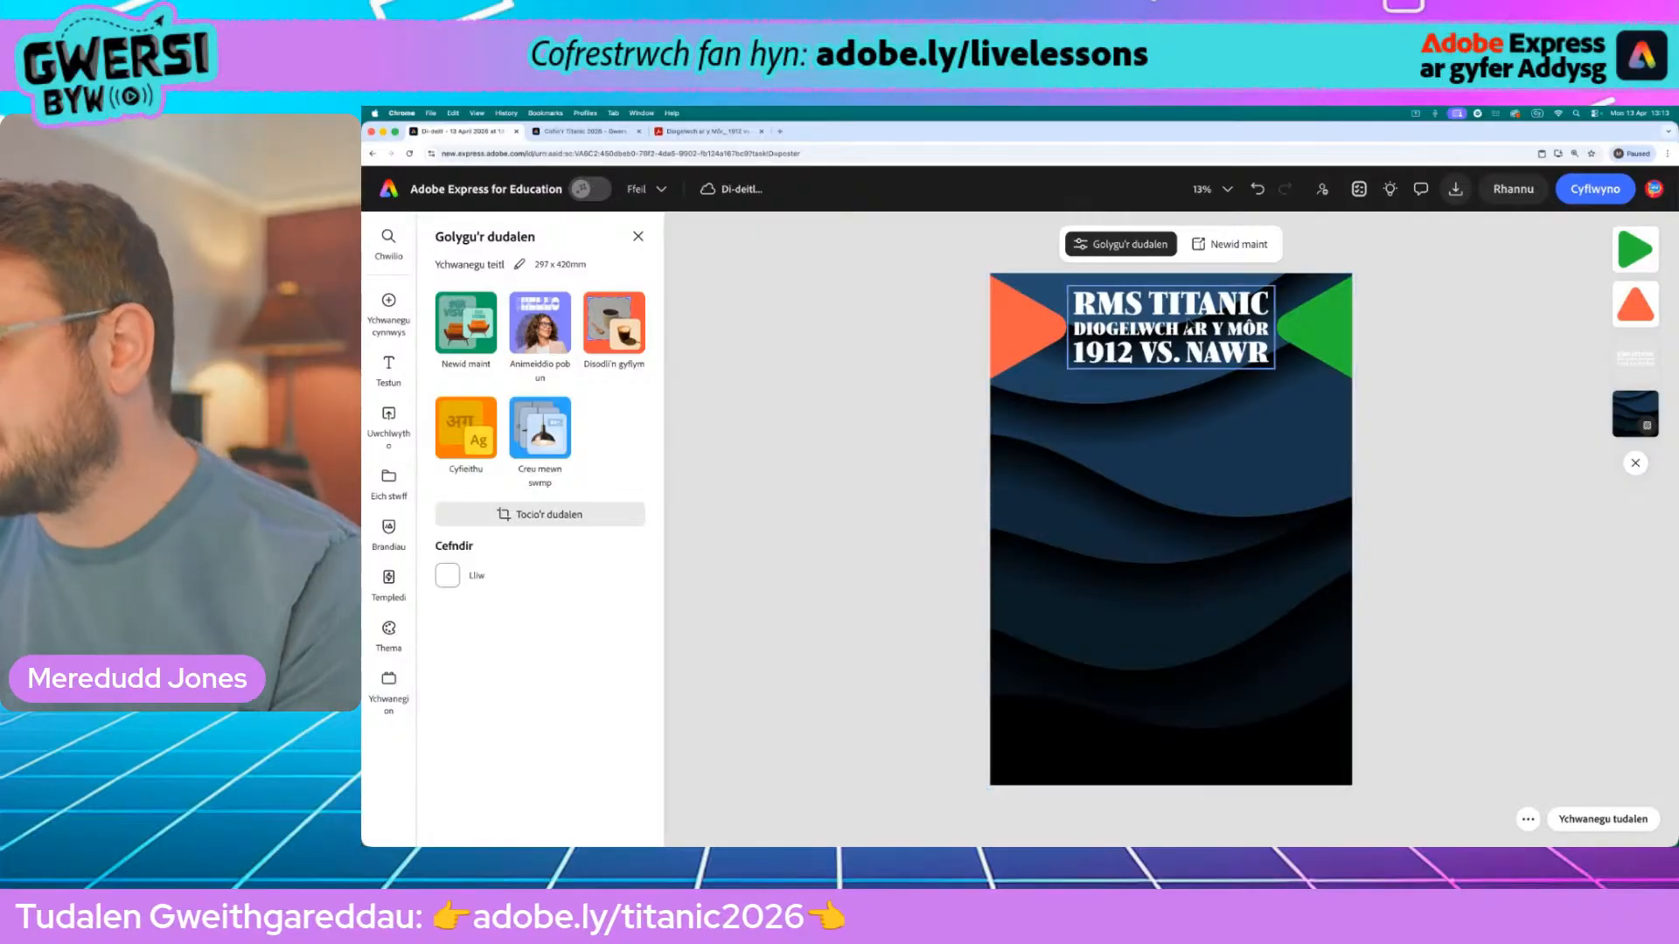
Give the title a black outline and increase the outline thickness
scroll(1167, 302, up, 5)
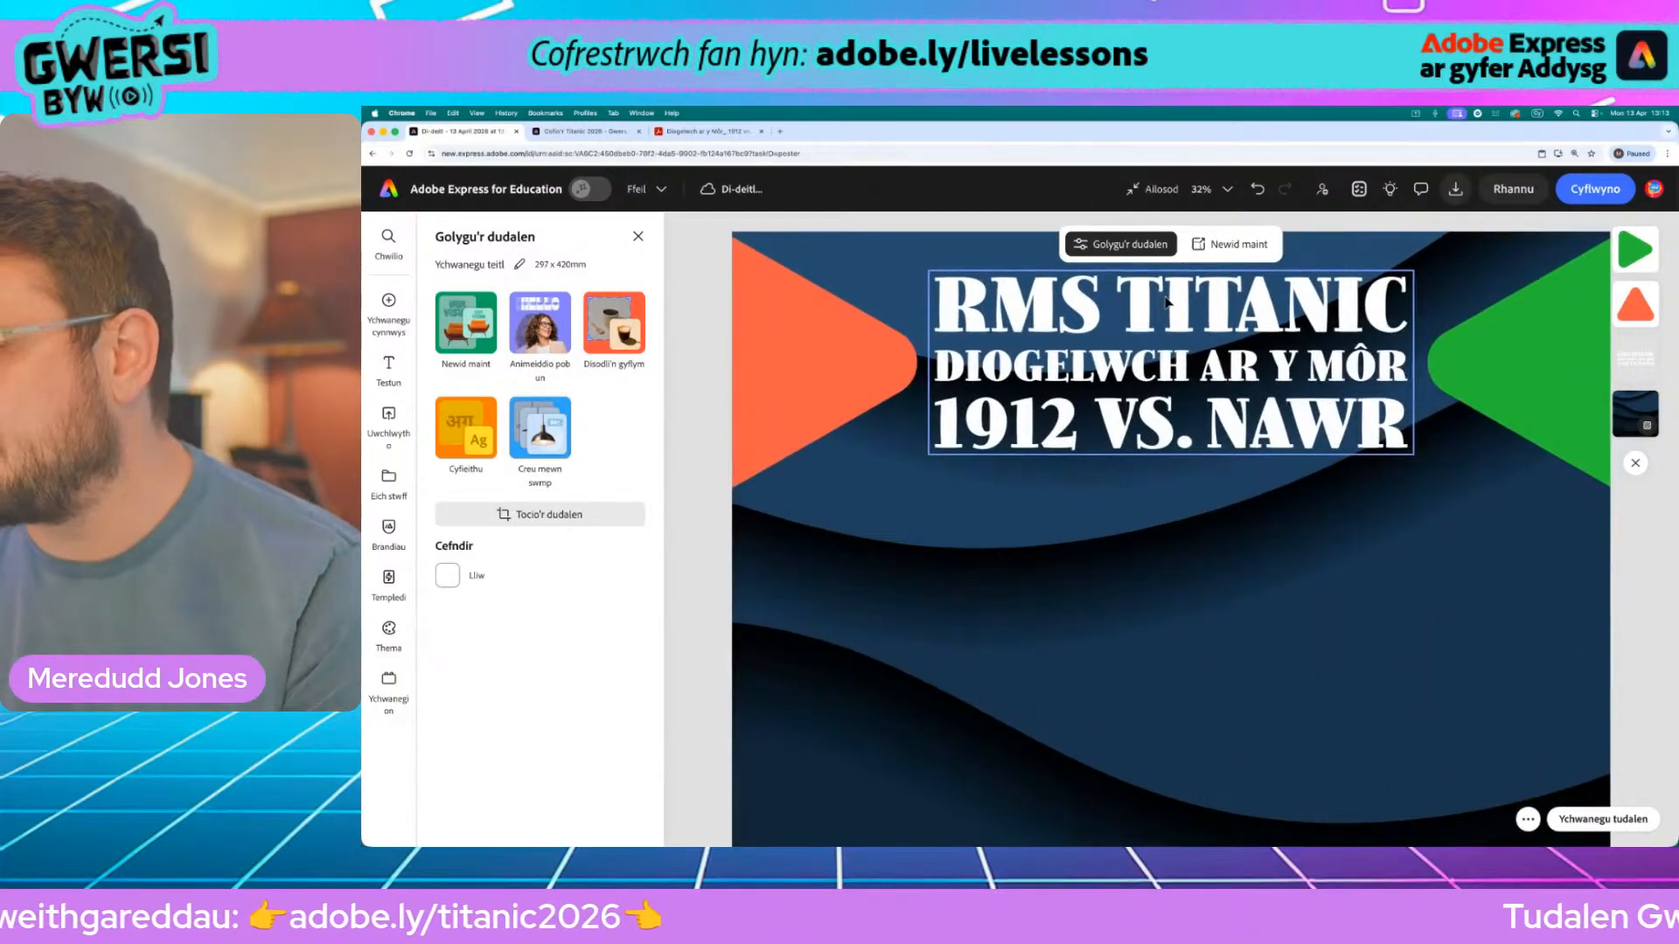
scroll(1166, 302, up, 2)
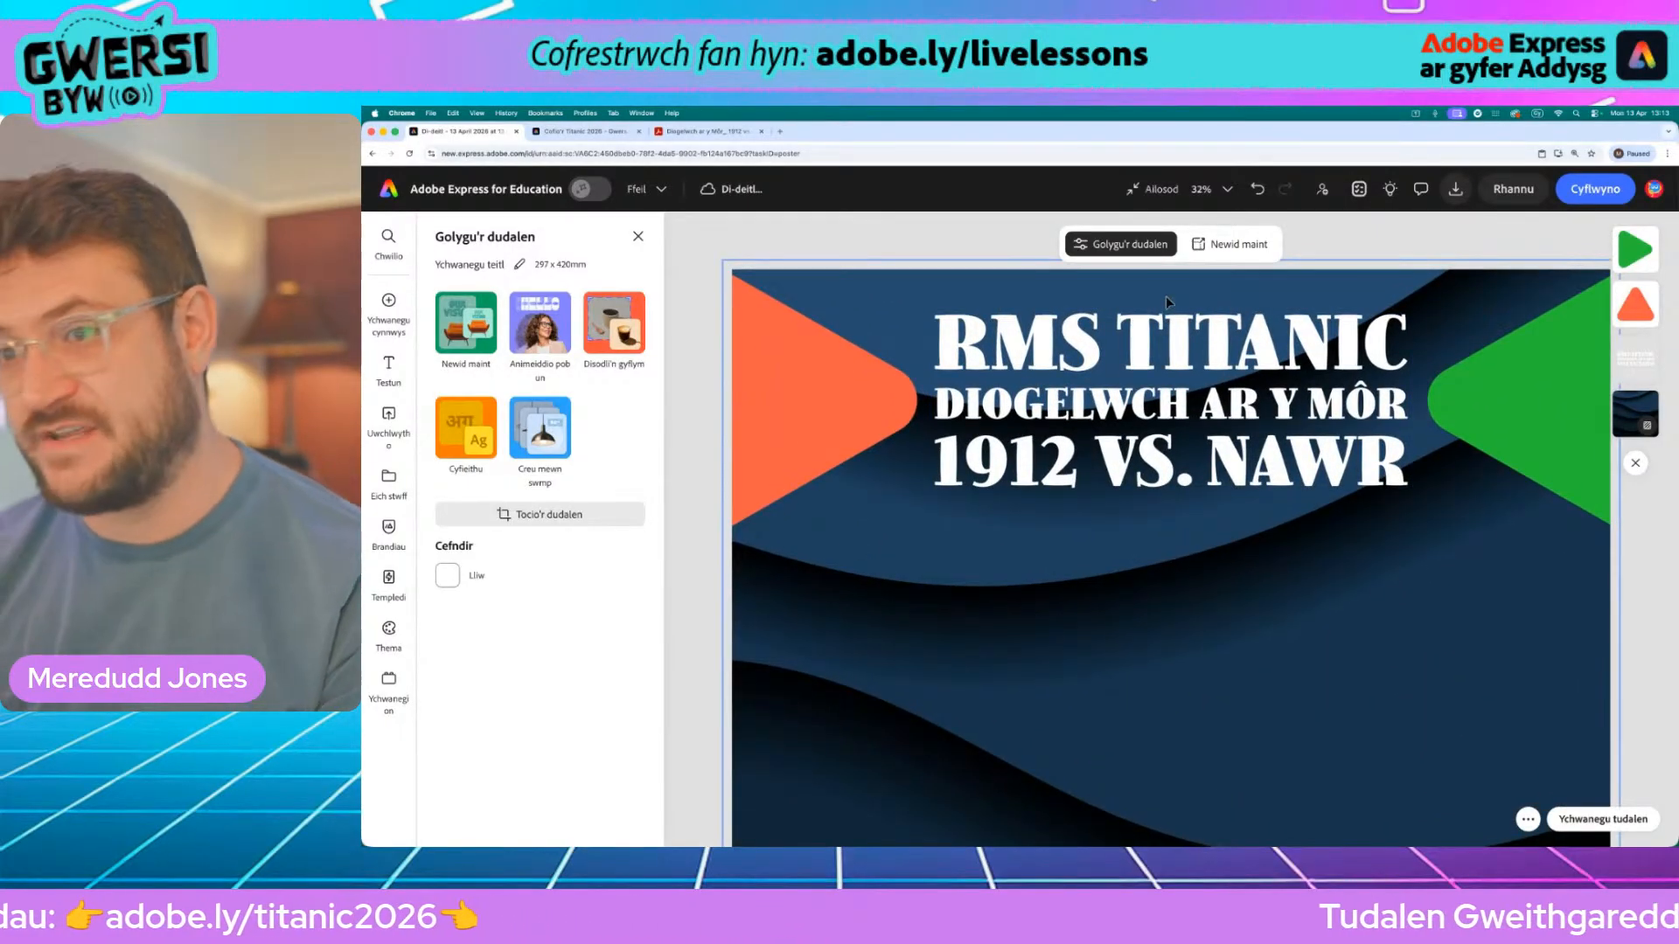
click(1228, 333)
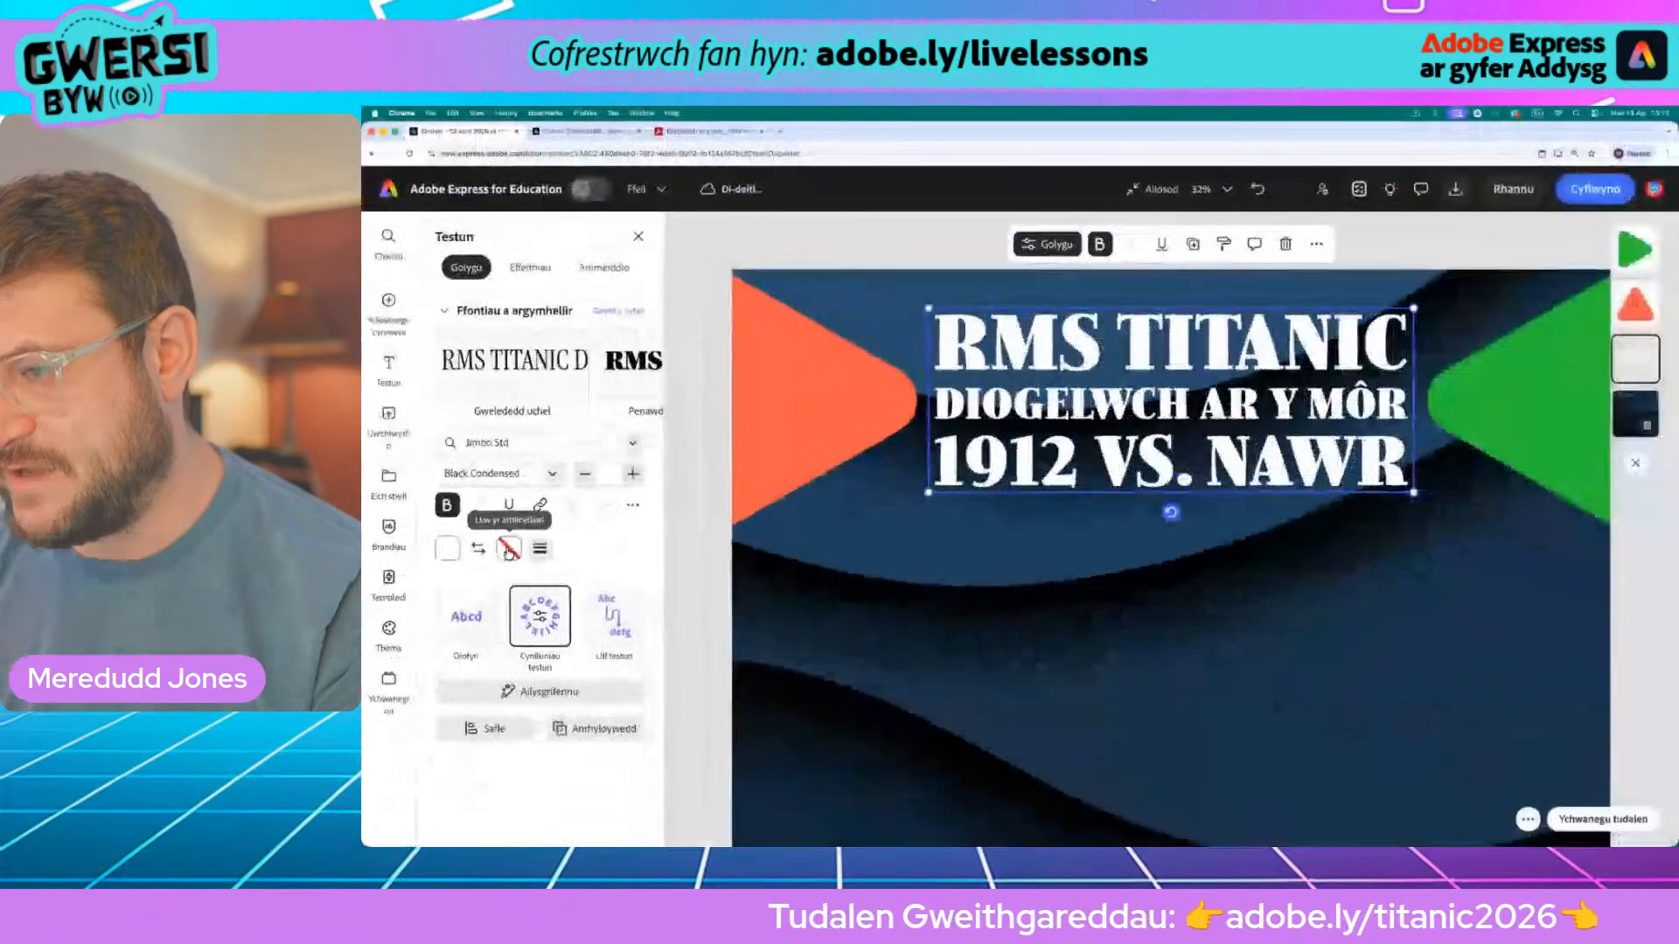
click(716, 552)
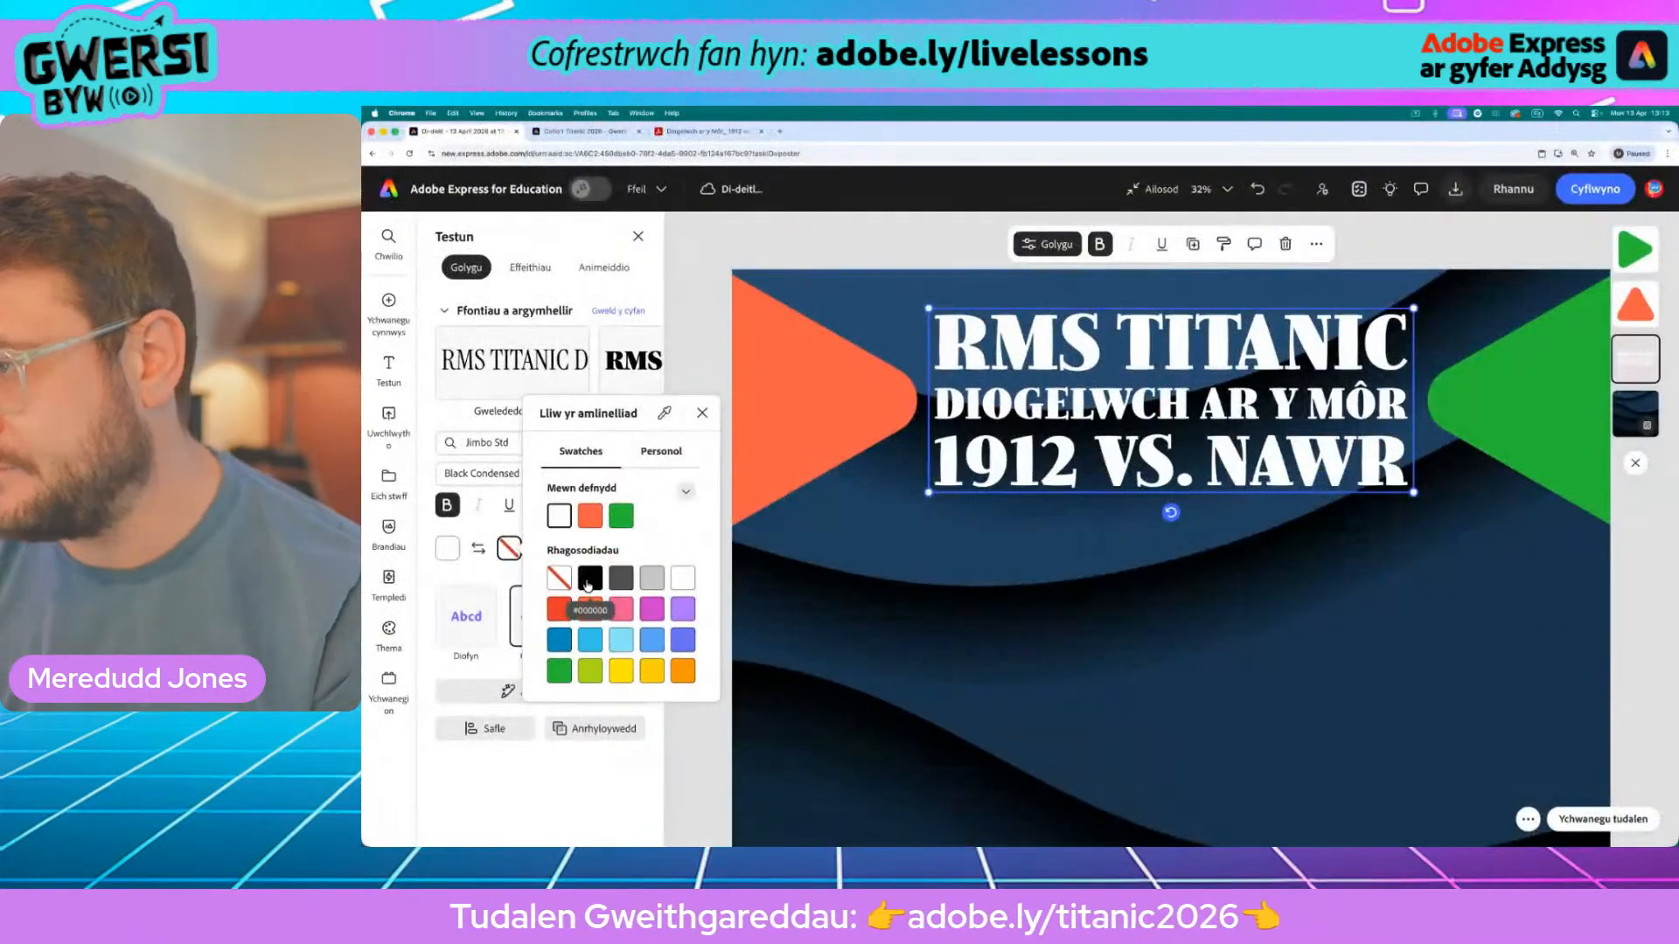
click(587, 581)
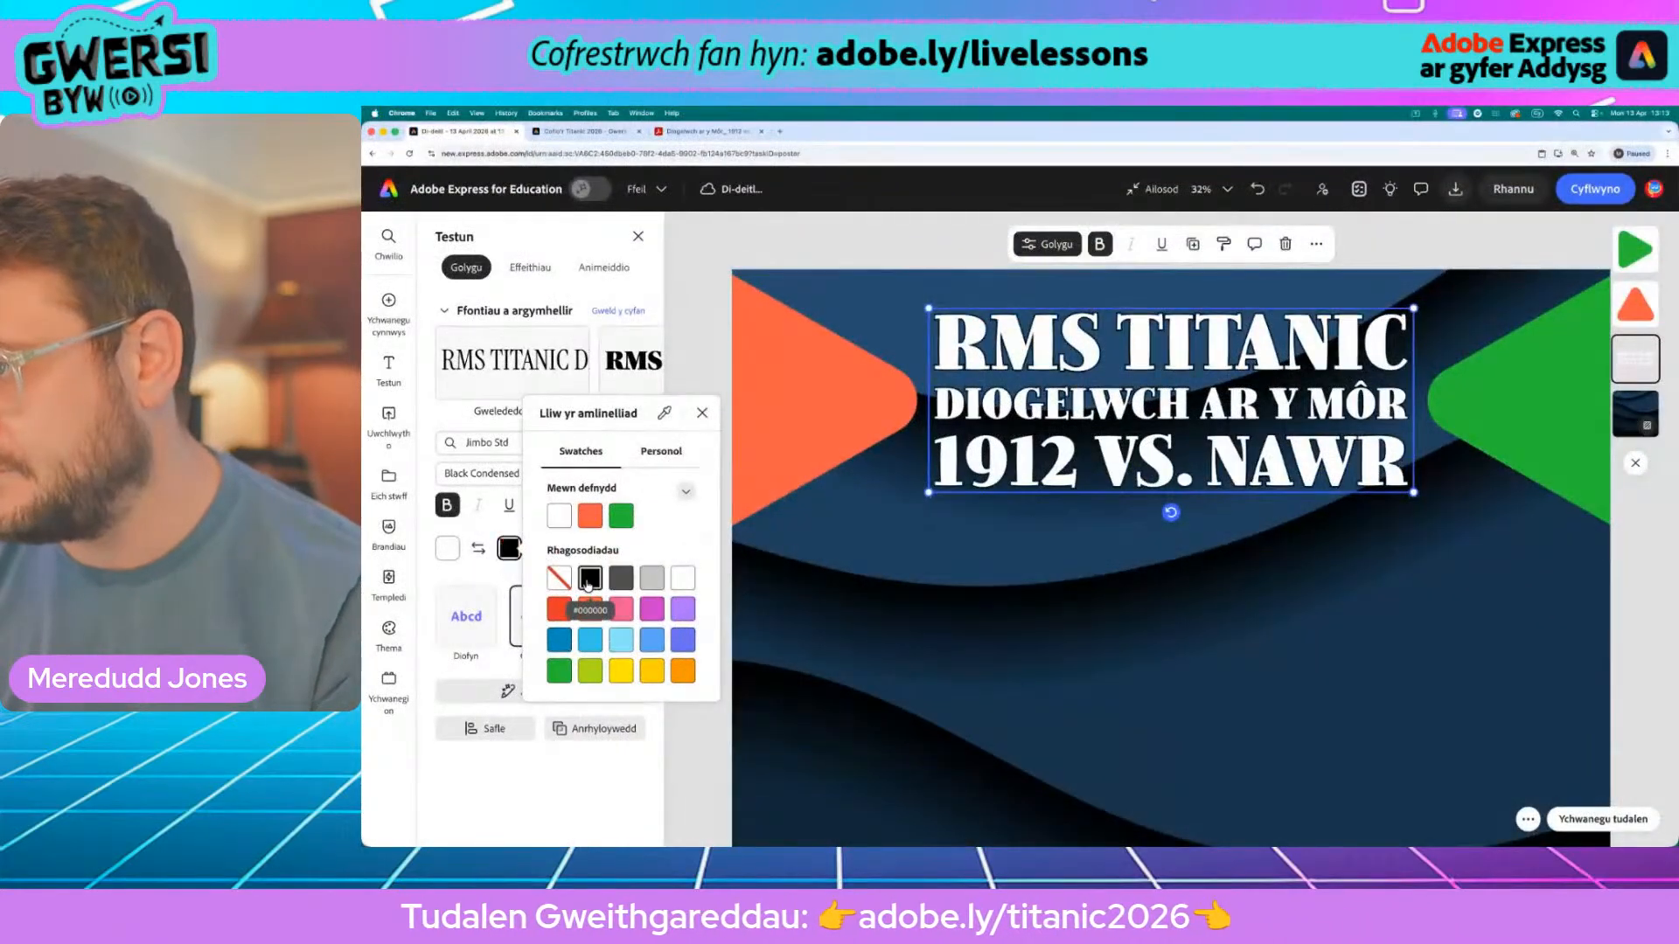
click(457, 586)
click(539, 548)
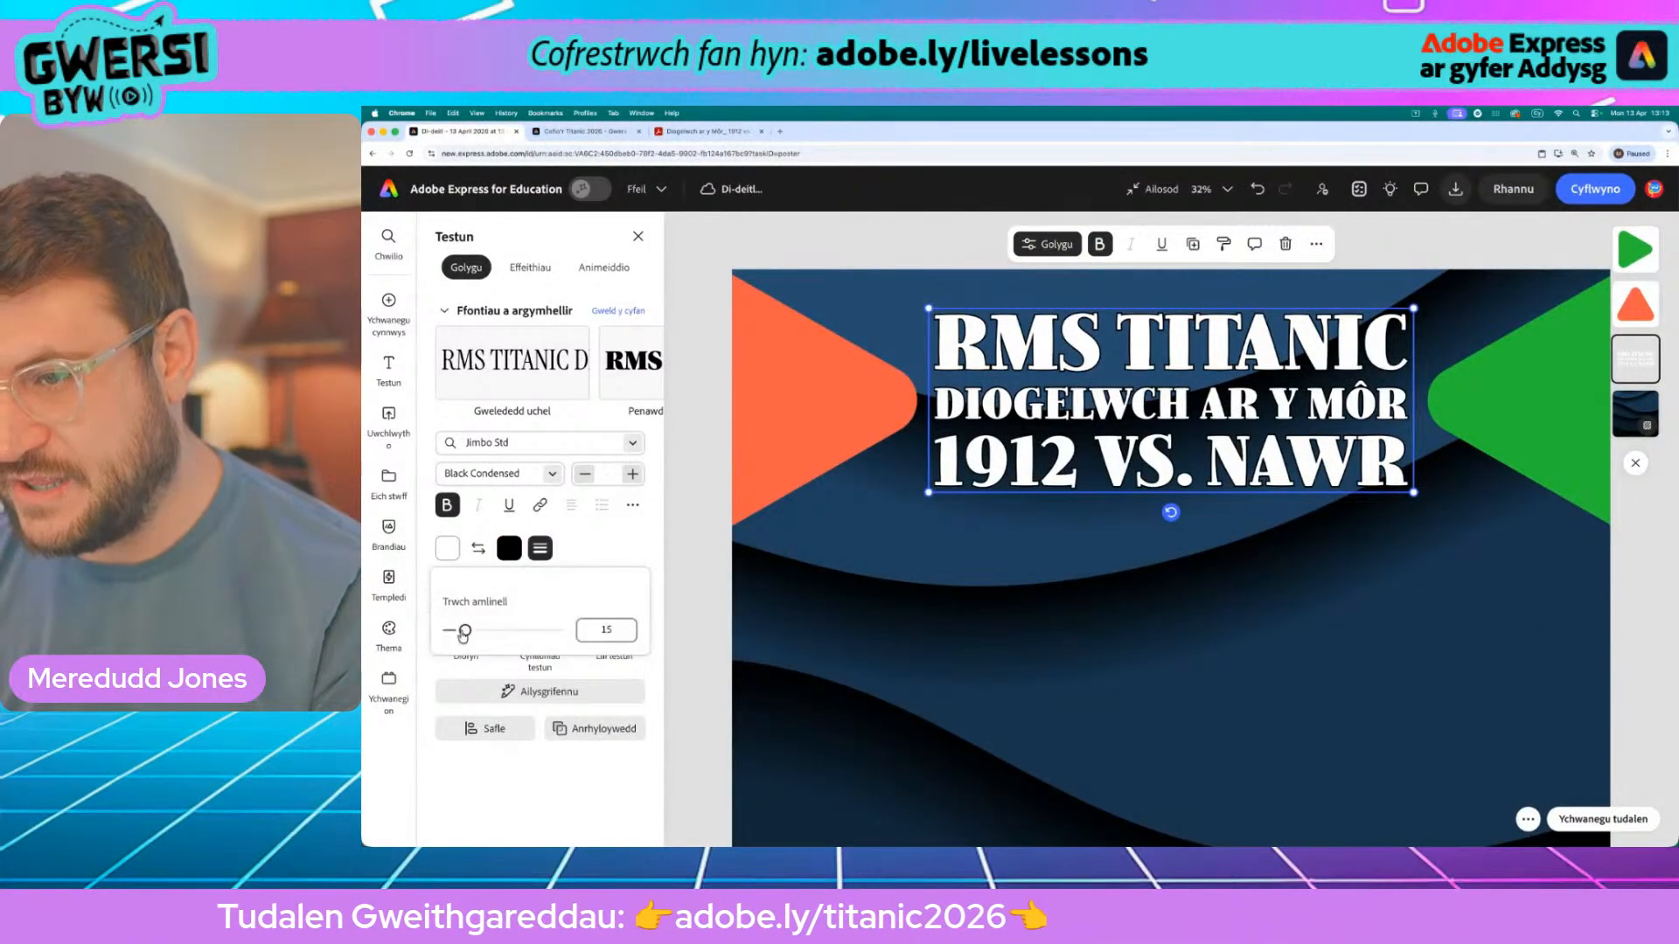
drag(468, 641, 497, 642)
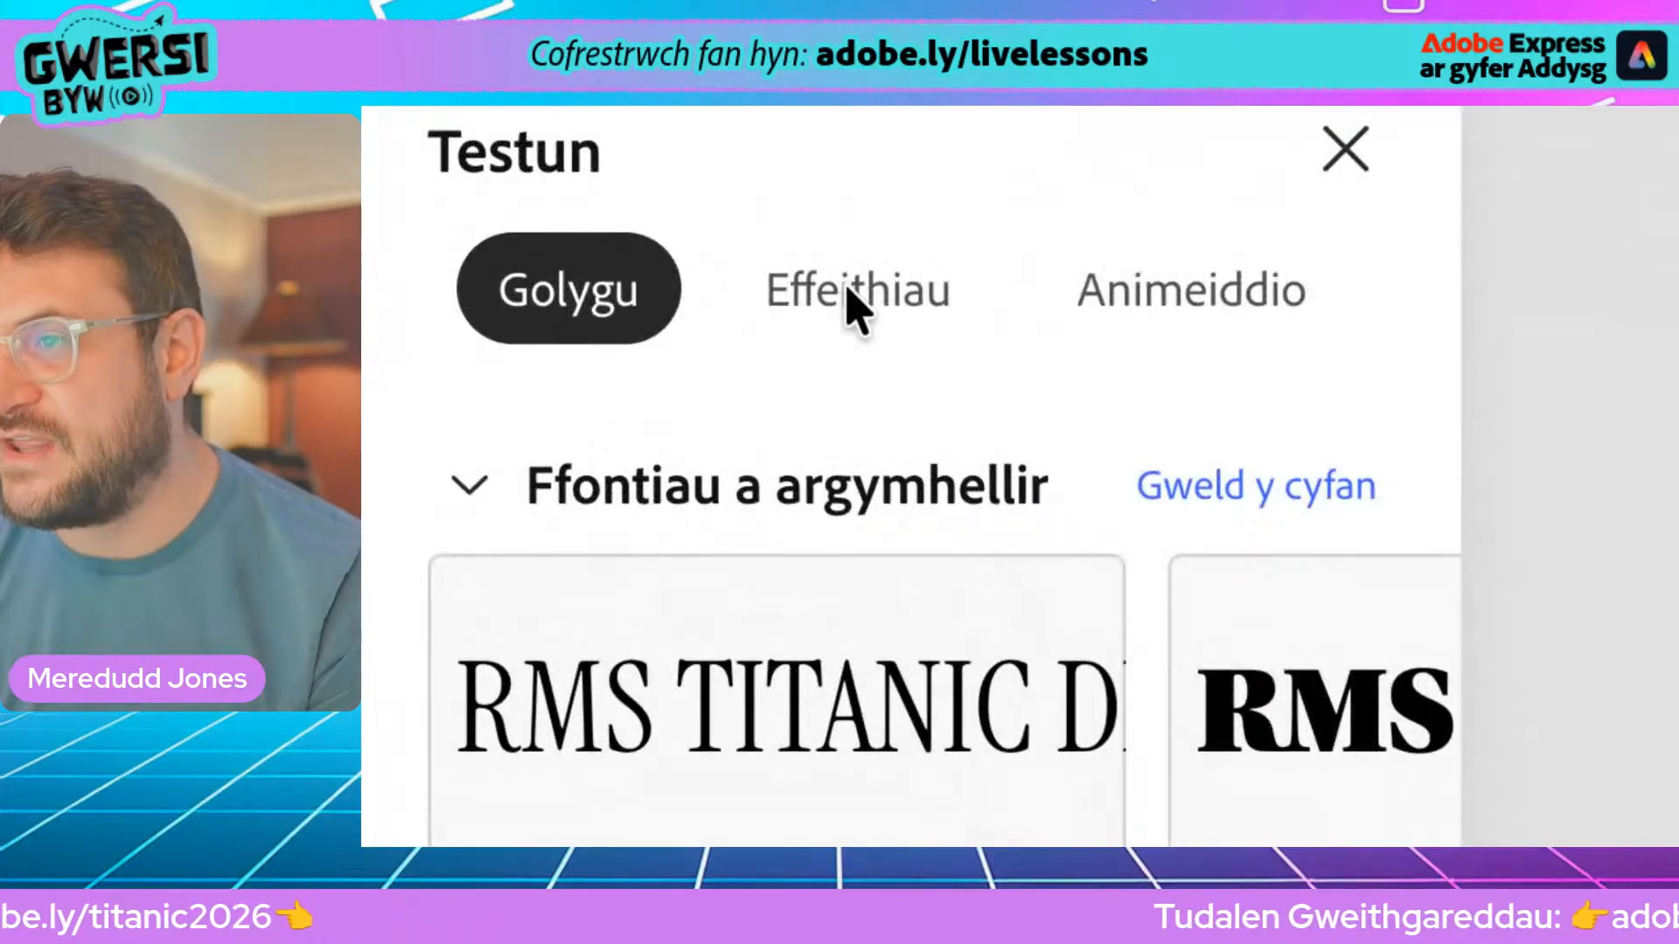
Apply the Cryf shadow effect to the title and set the shadow colour to black
click(529, 267)
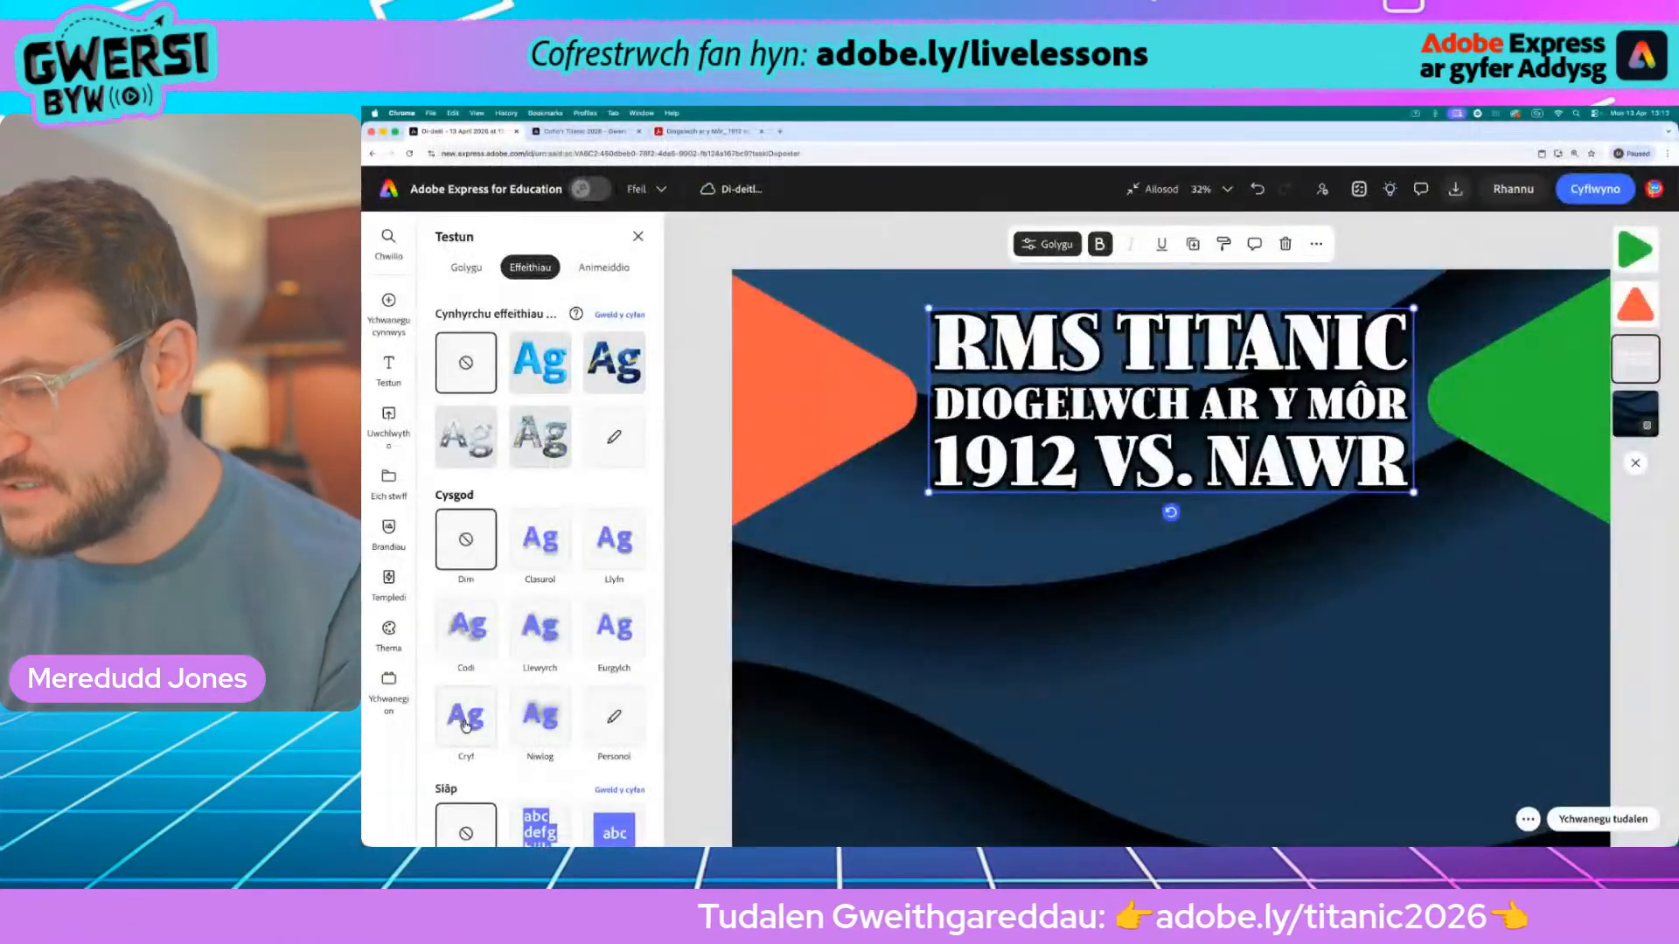
click(466, 724)
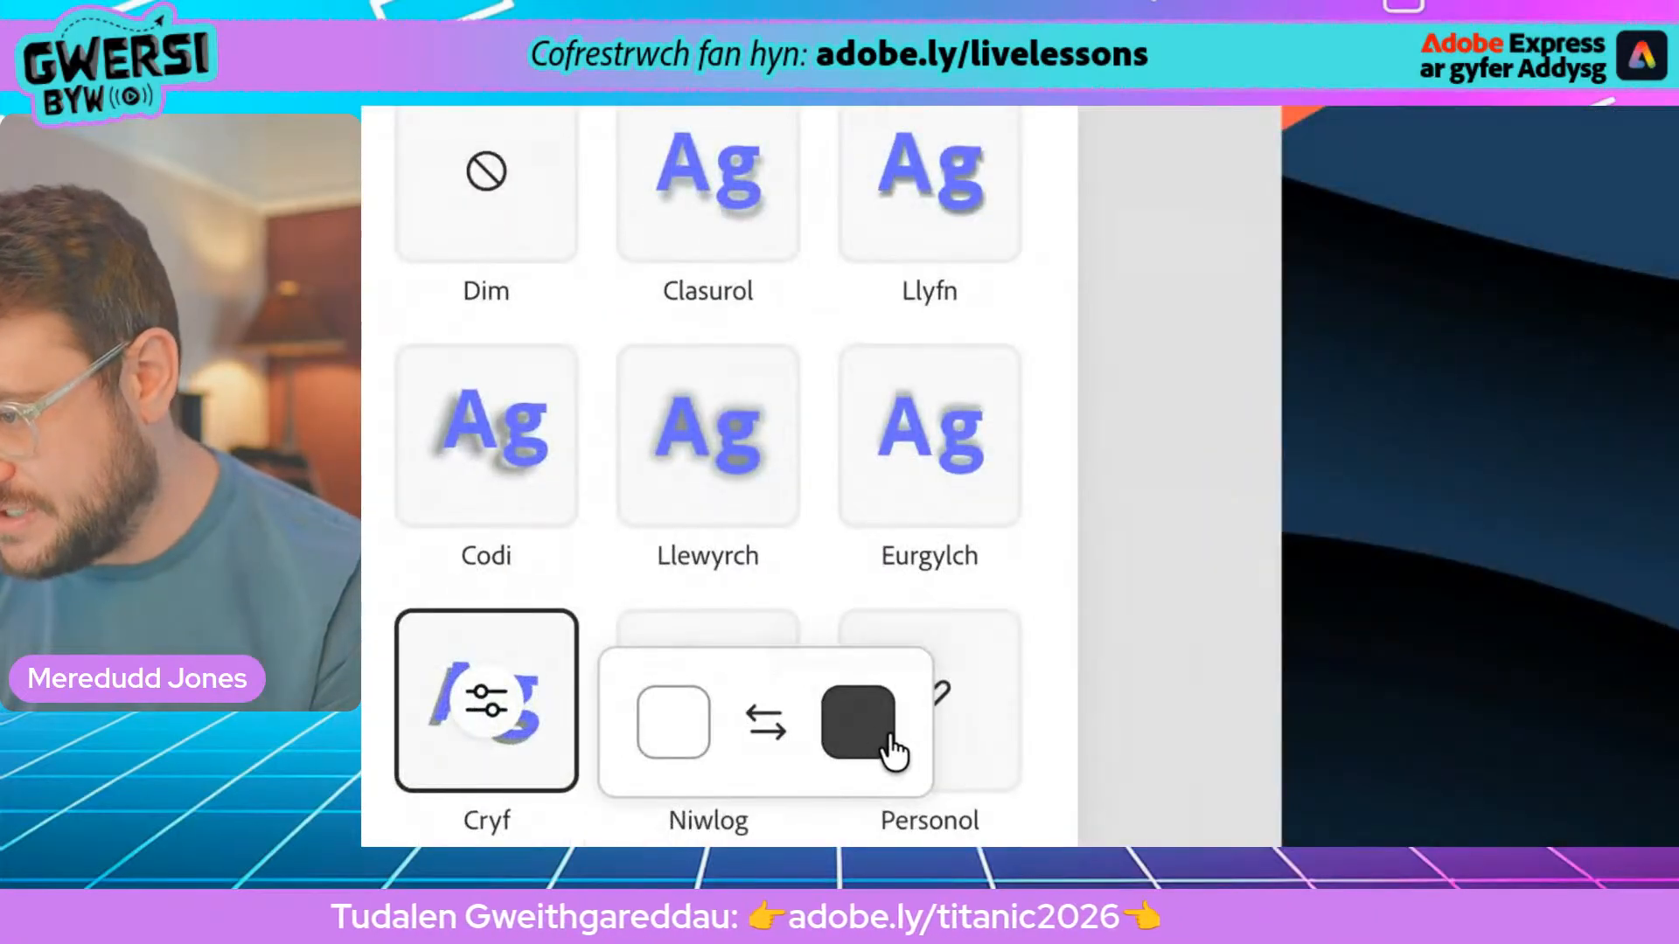
click(892, 748)
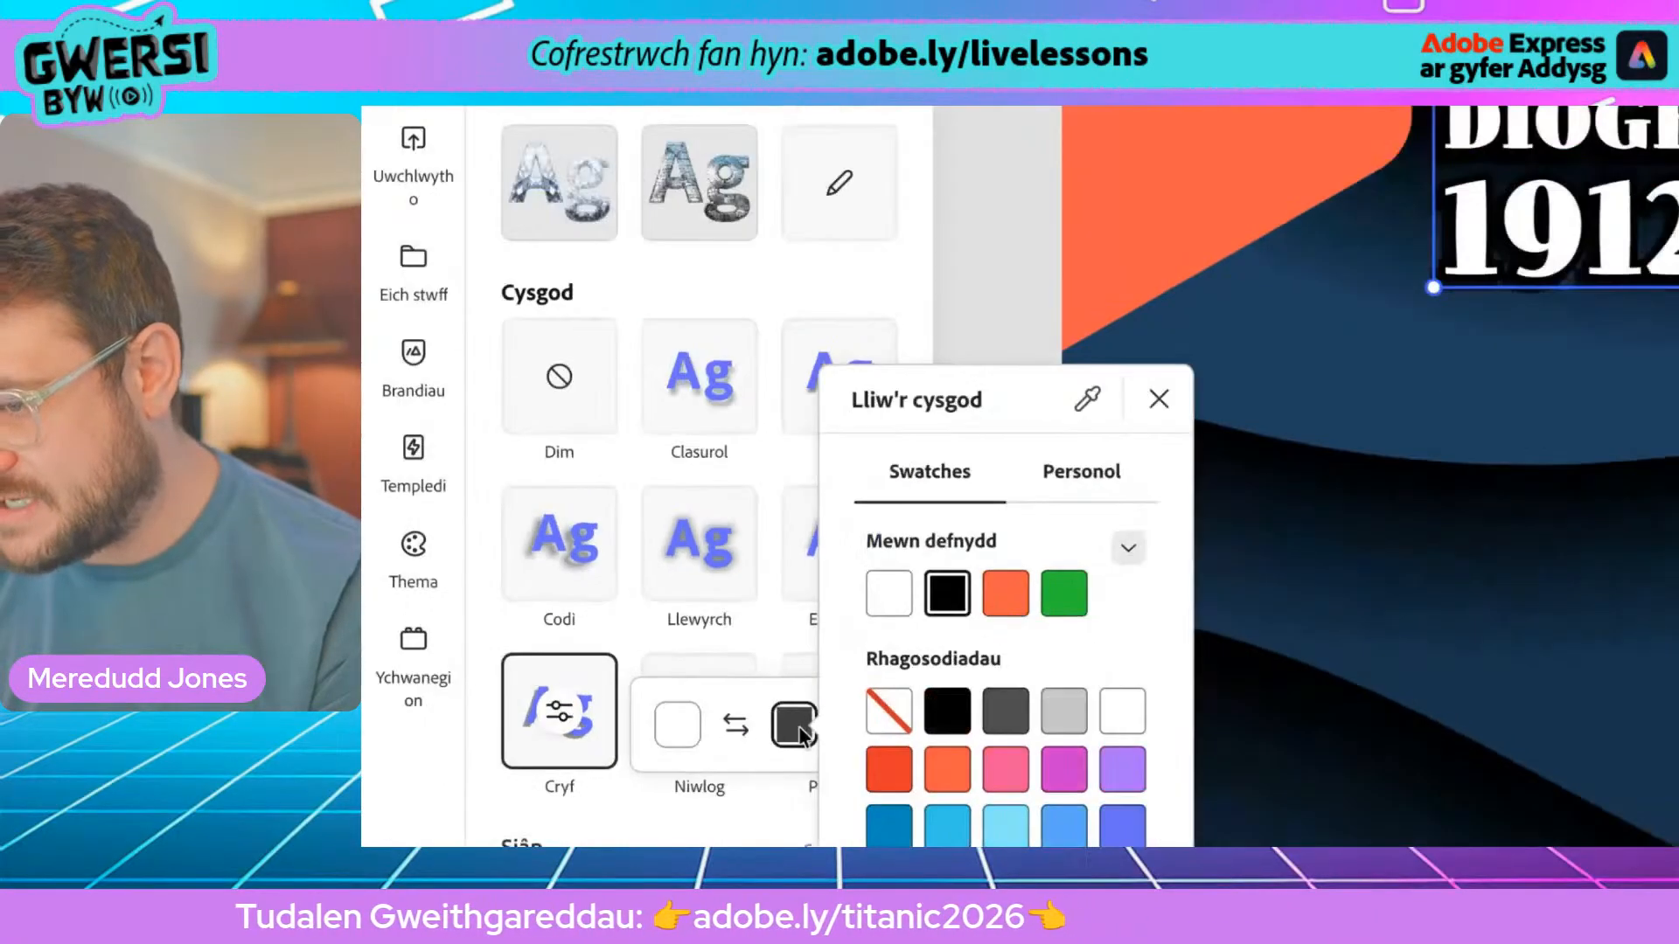
click(940, 595)
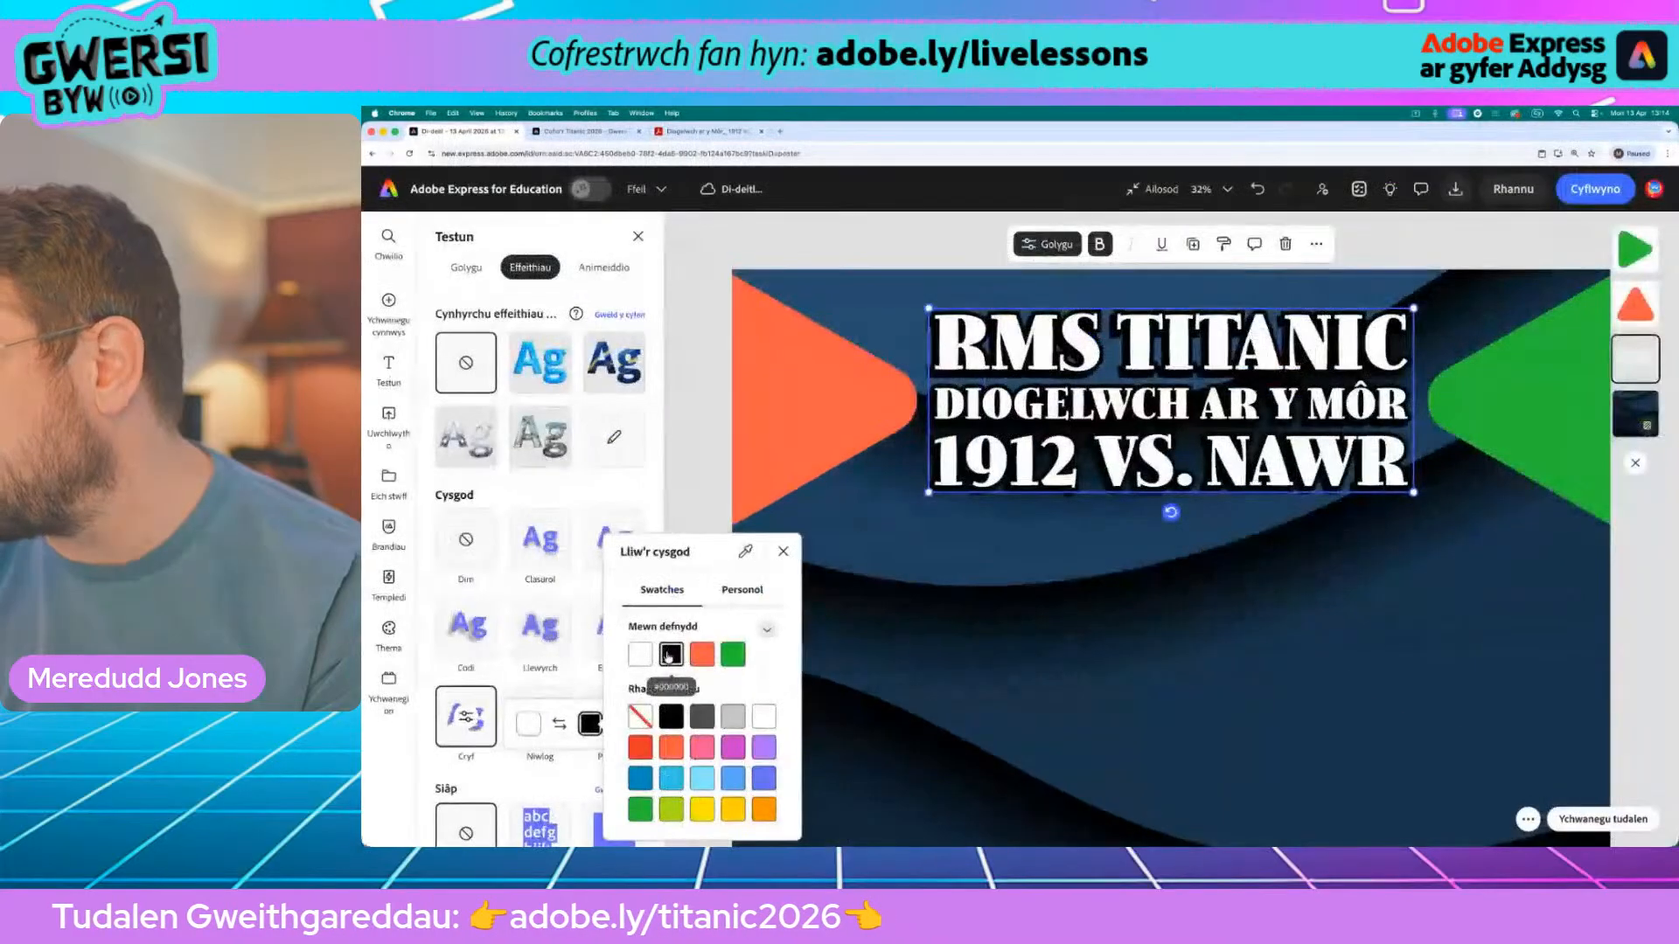
click(515, 783)
click(1424, 674)
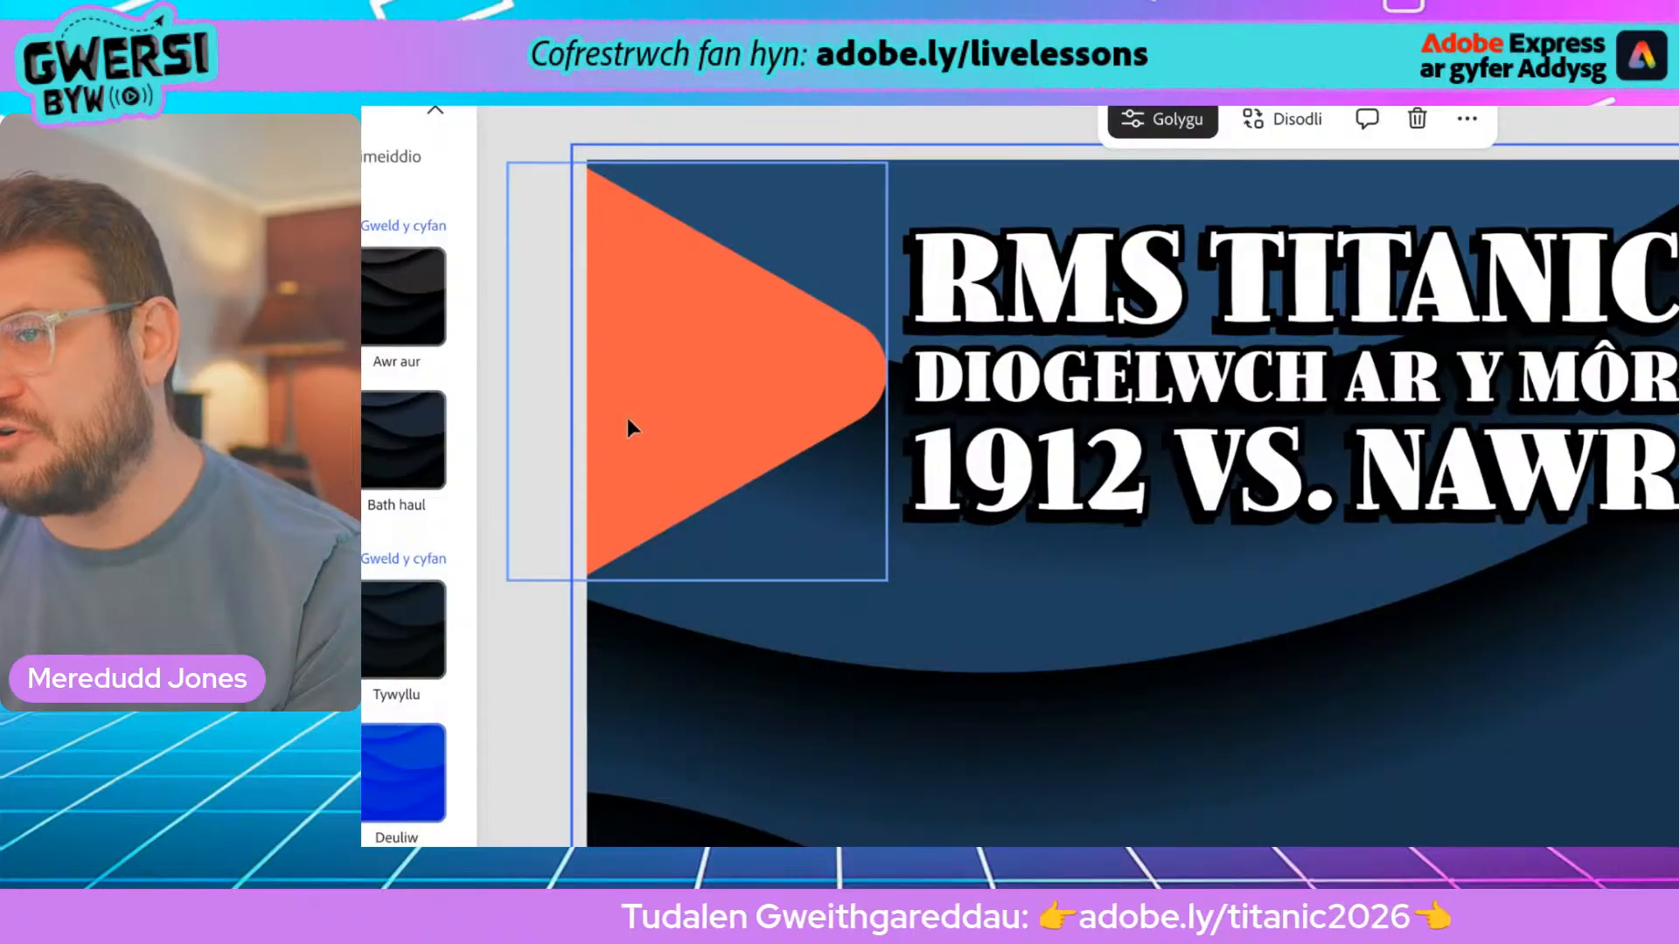
Recolour only the word 1912 in the title orange to match the orange triangle
click(1097, 478)
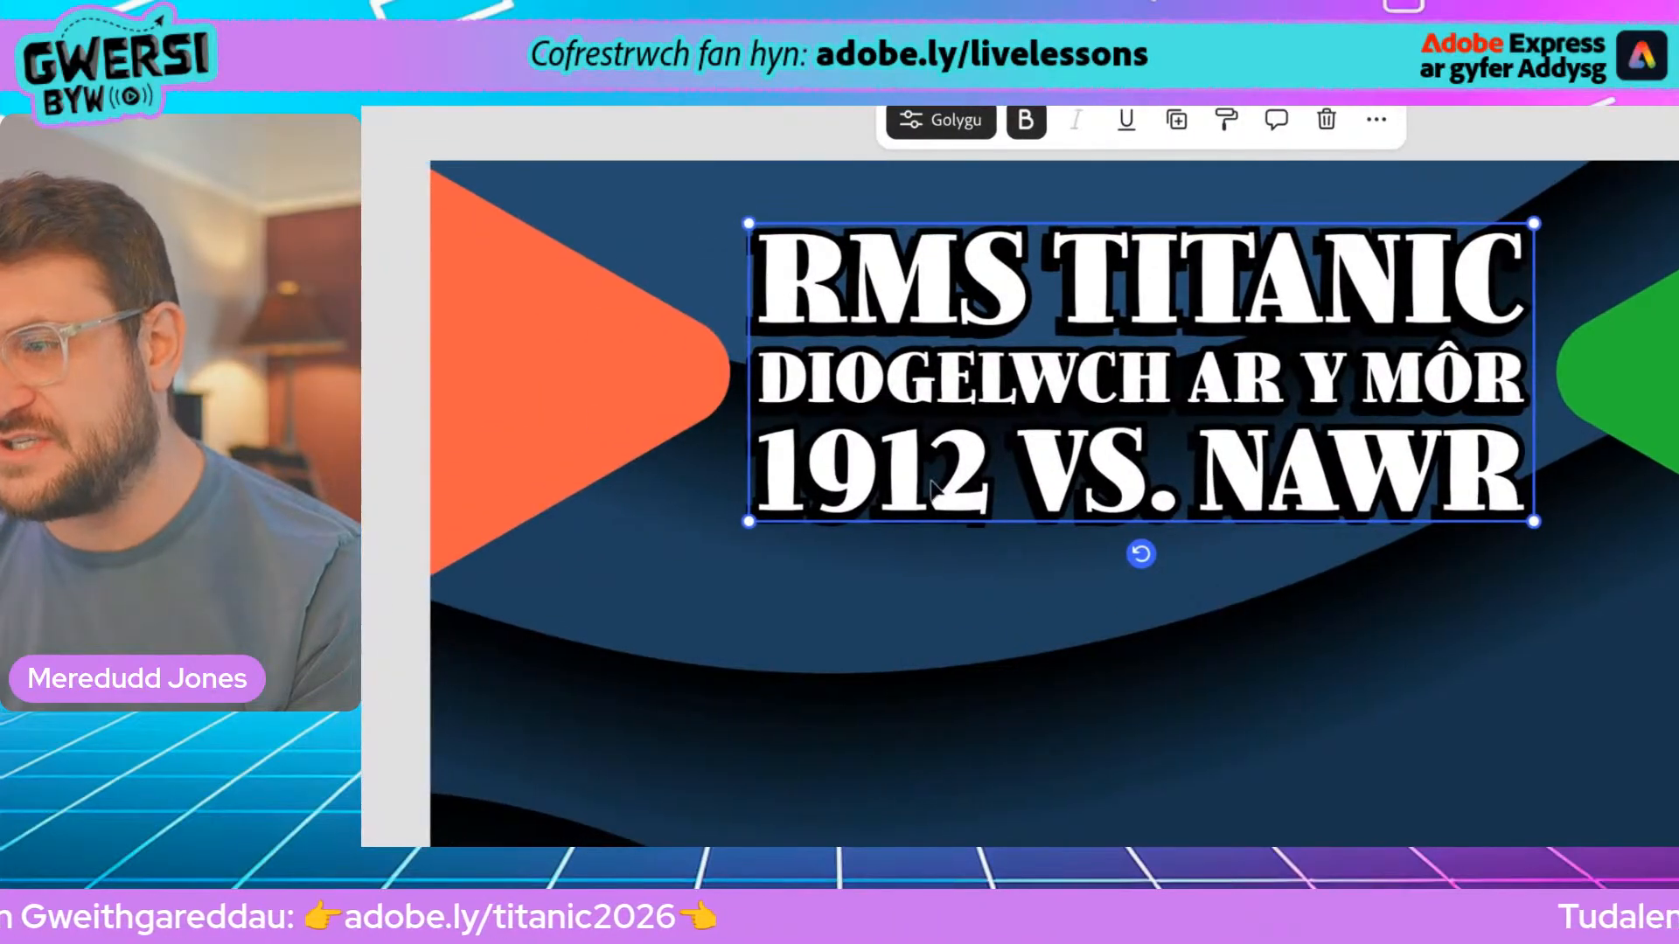
click(737, 472)
drag(980, 472, 770, 472)
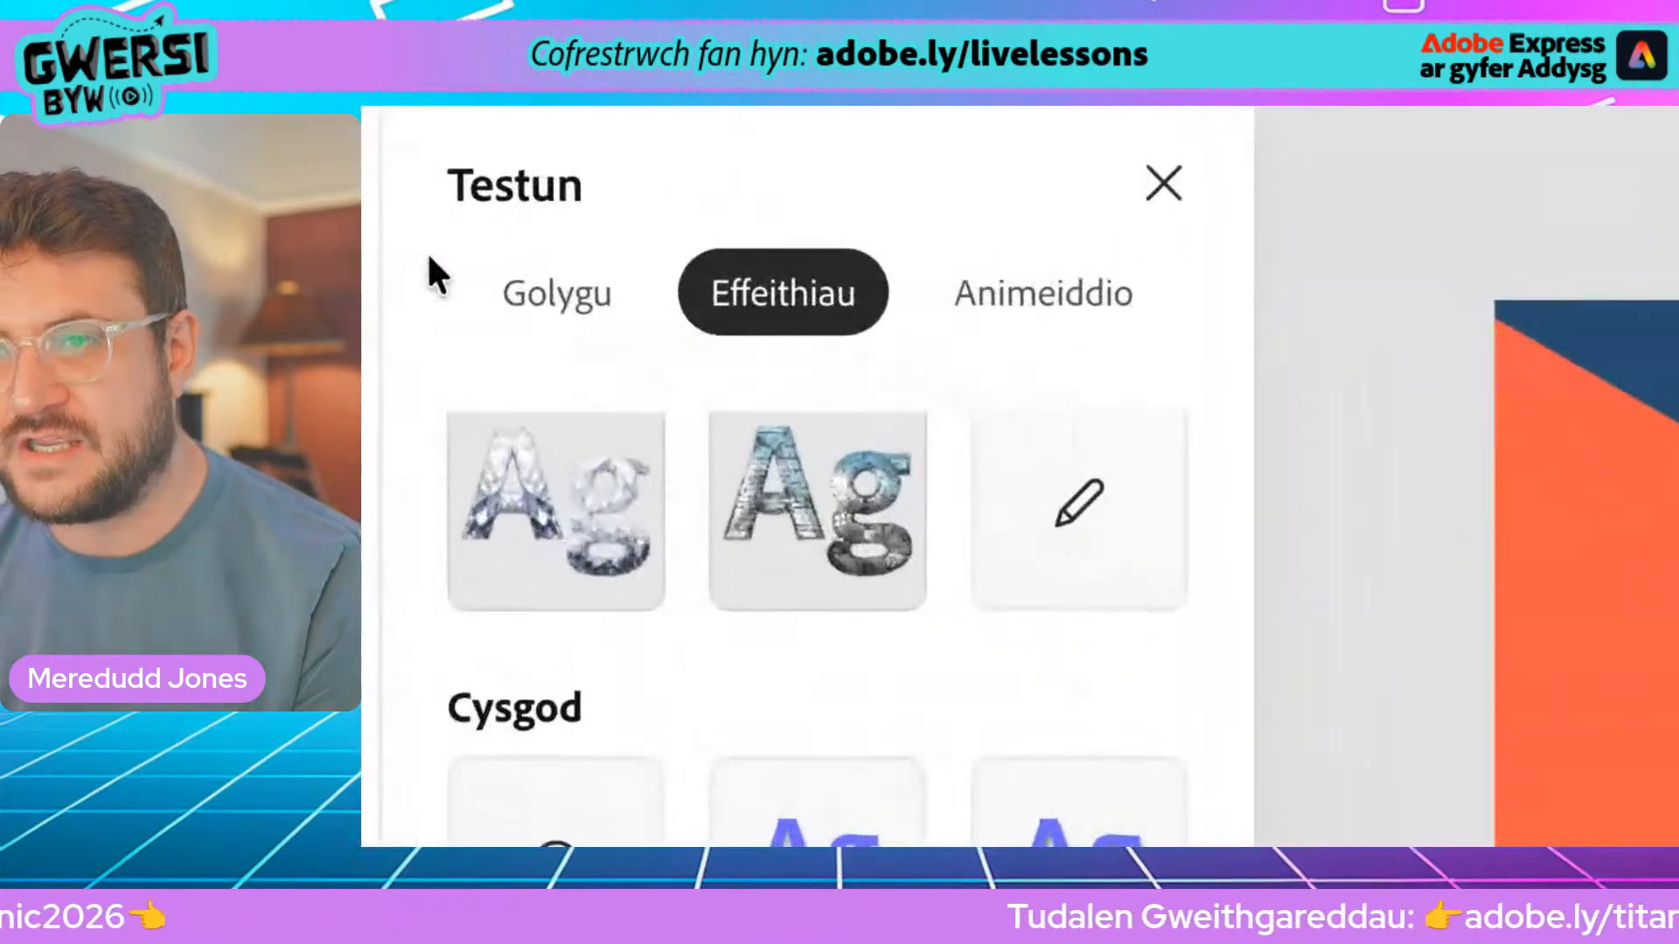
click(568, 323)
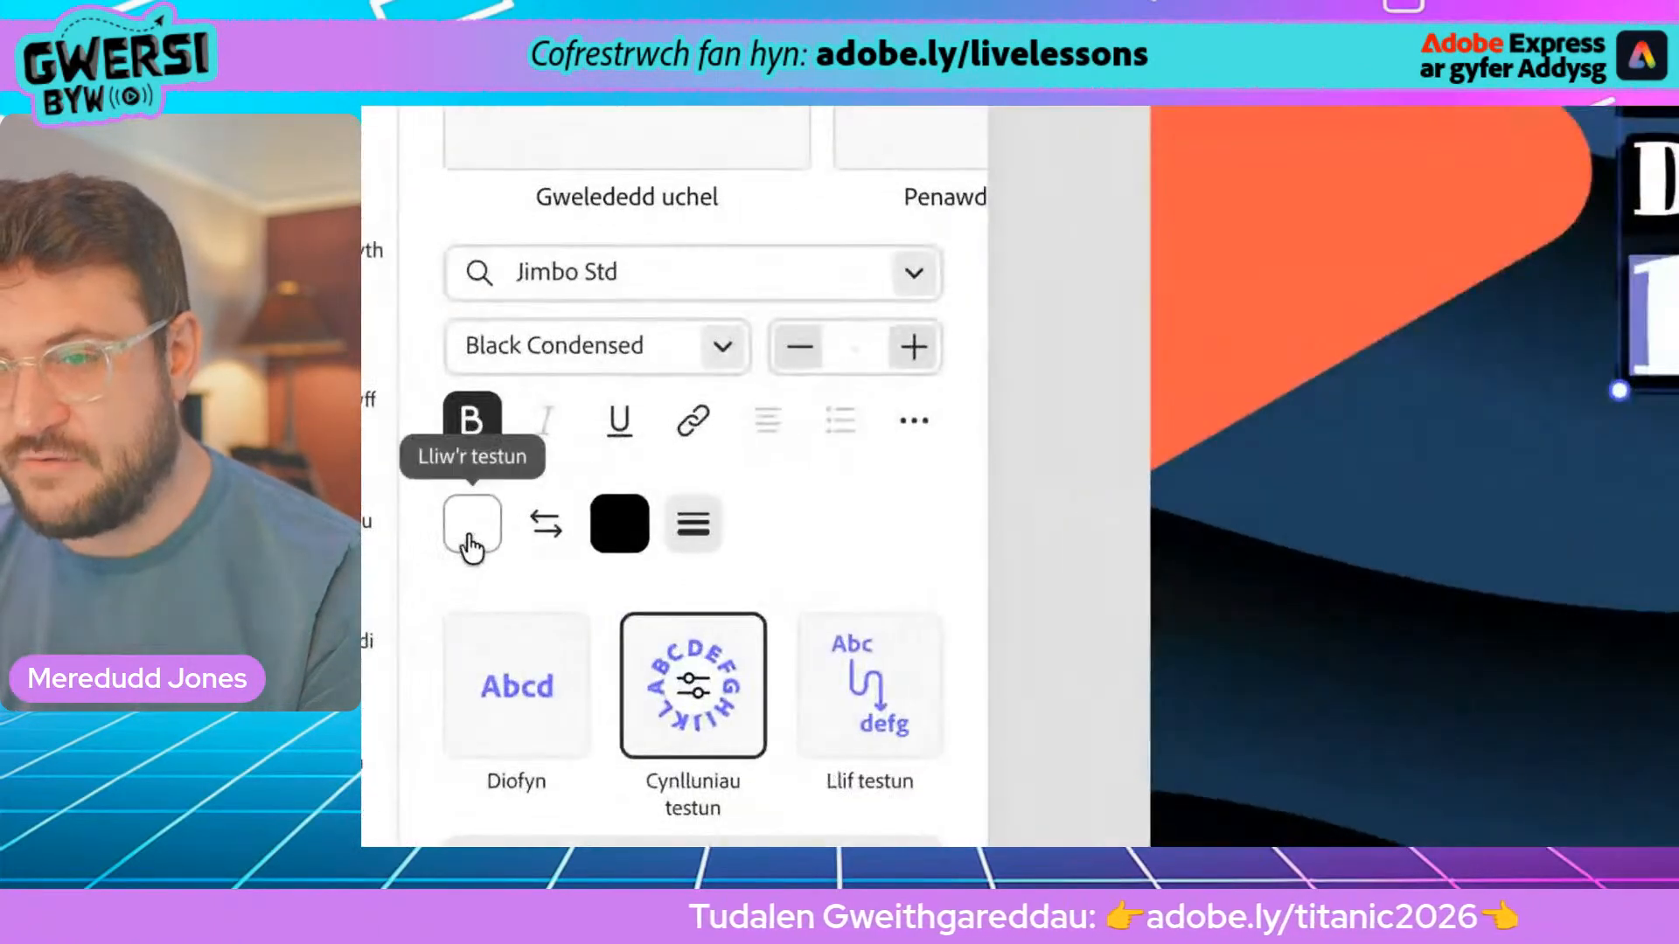
click(447, 547)
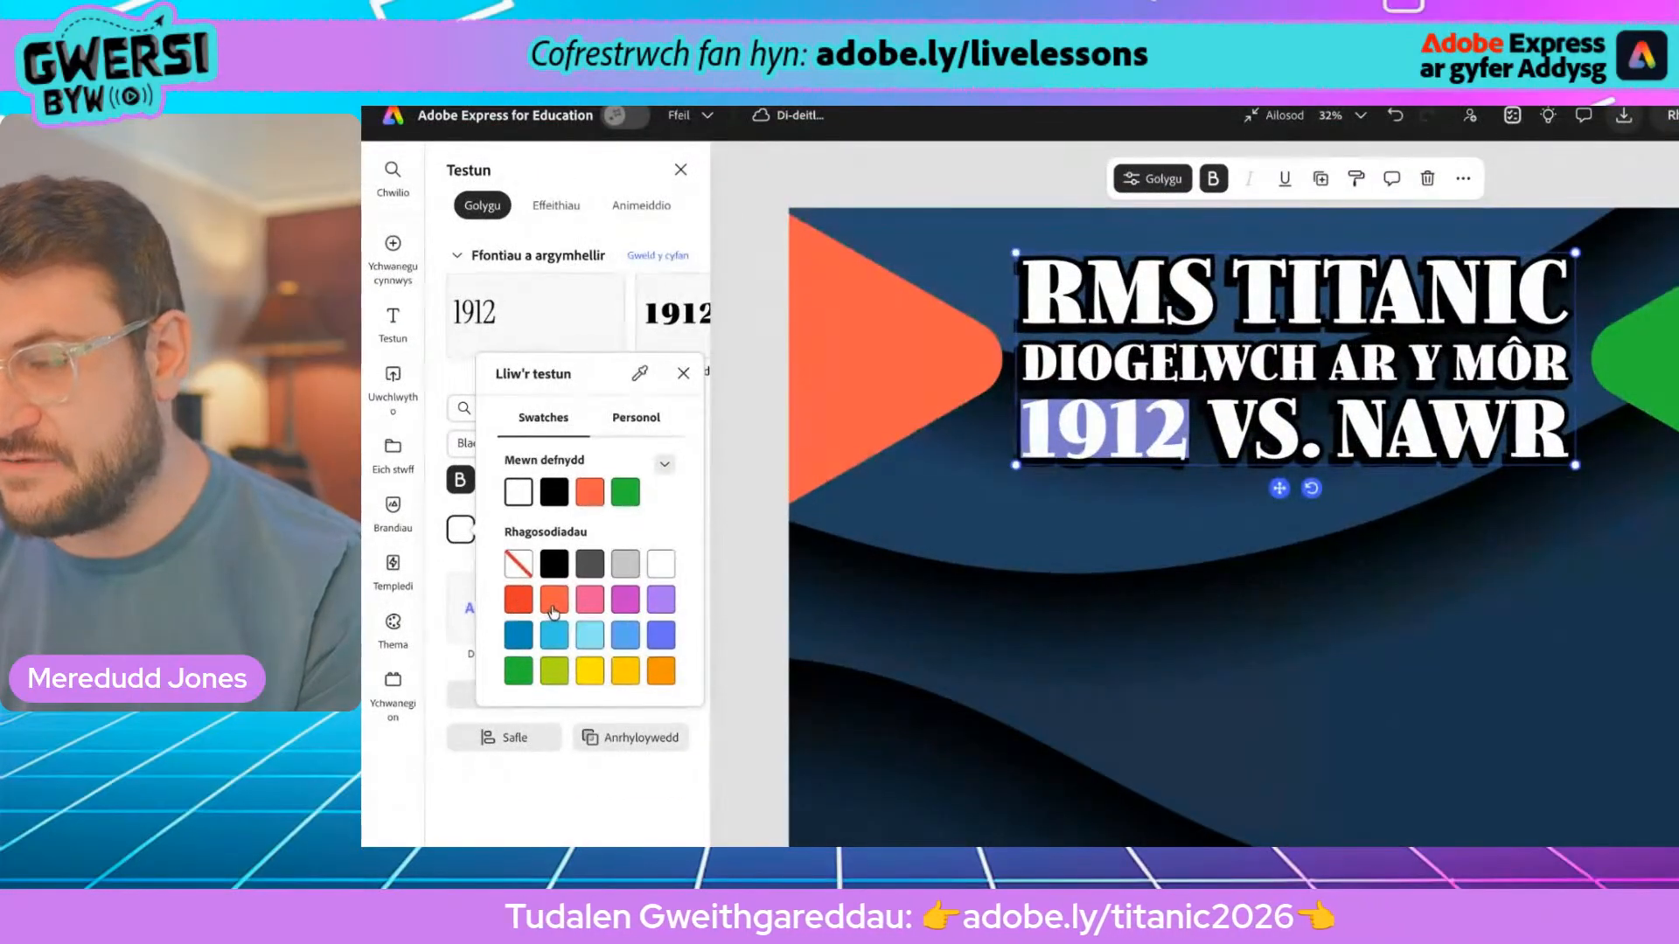
click(553, 601)
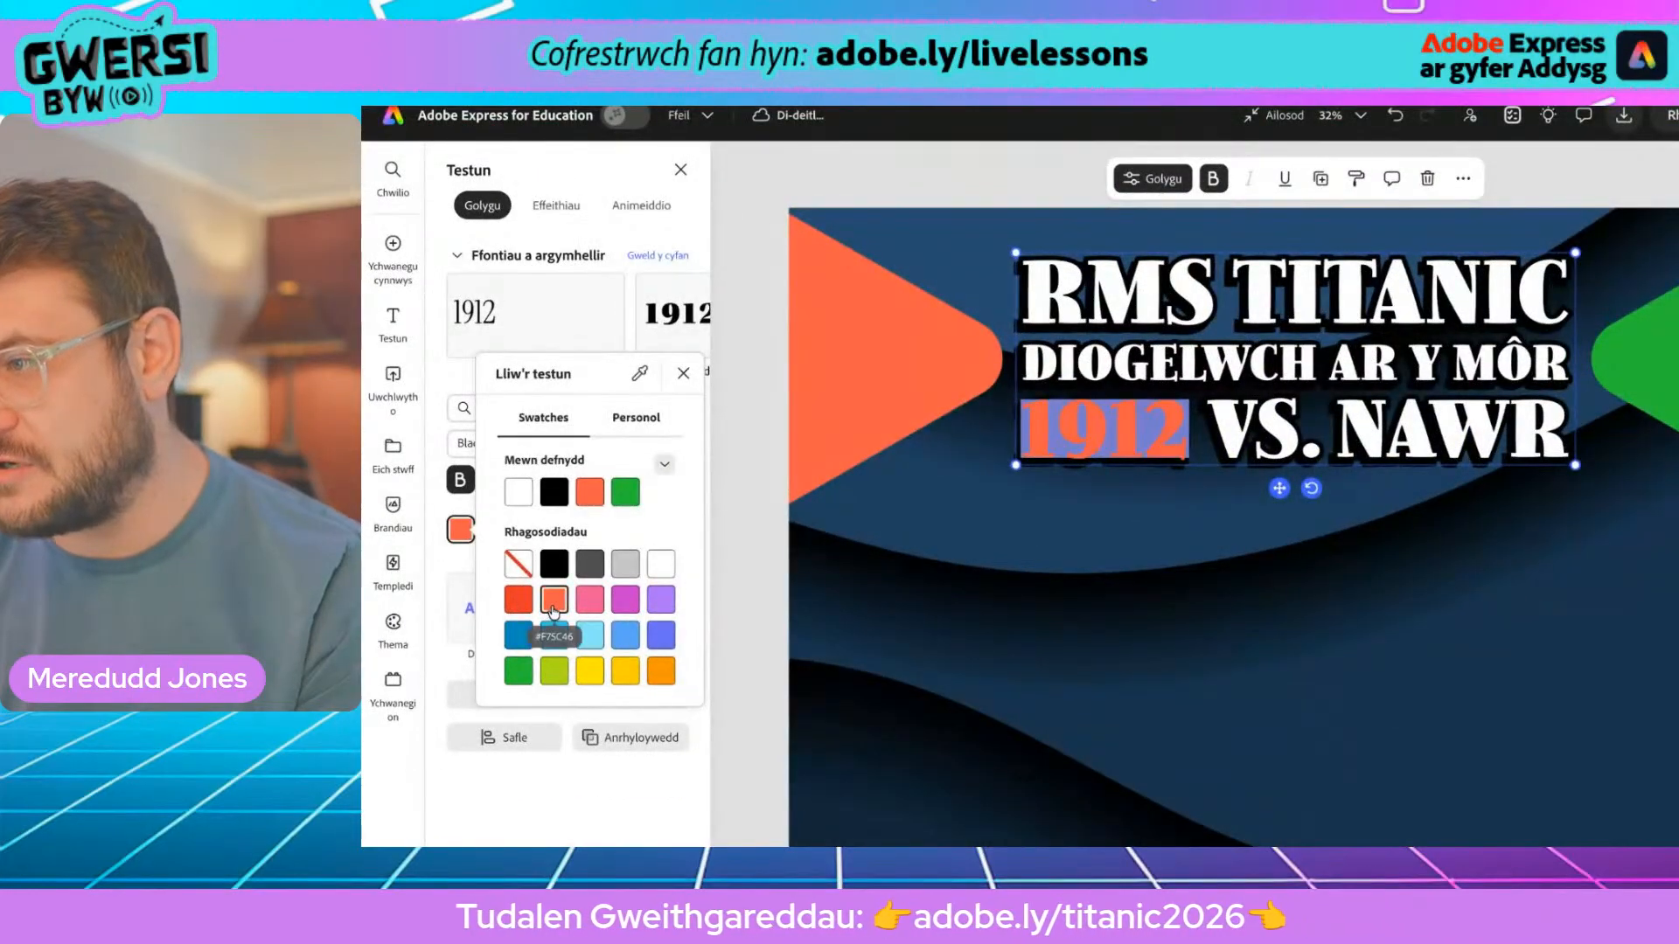
key(Escape)
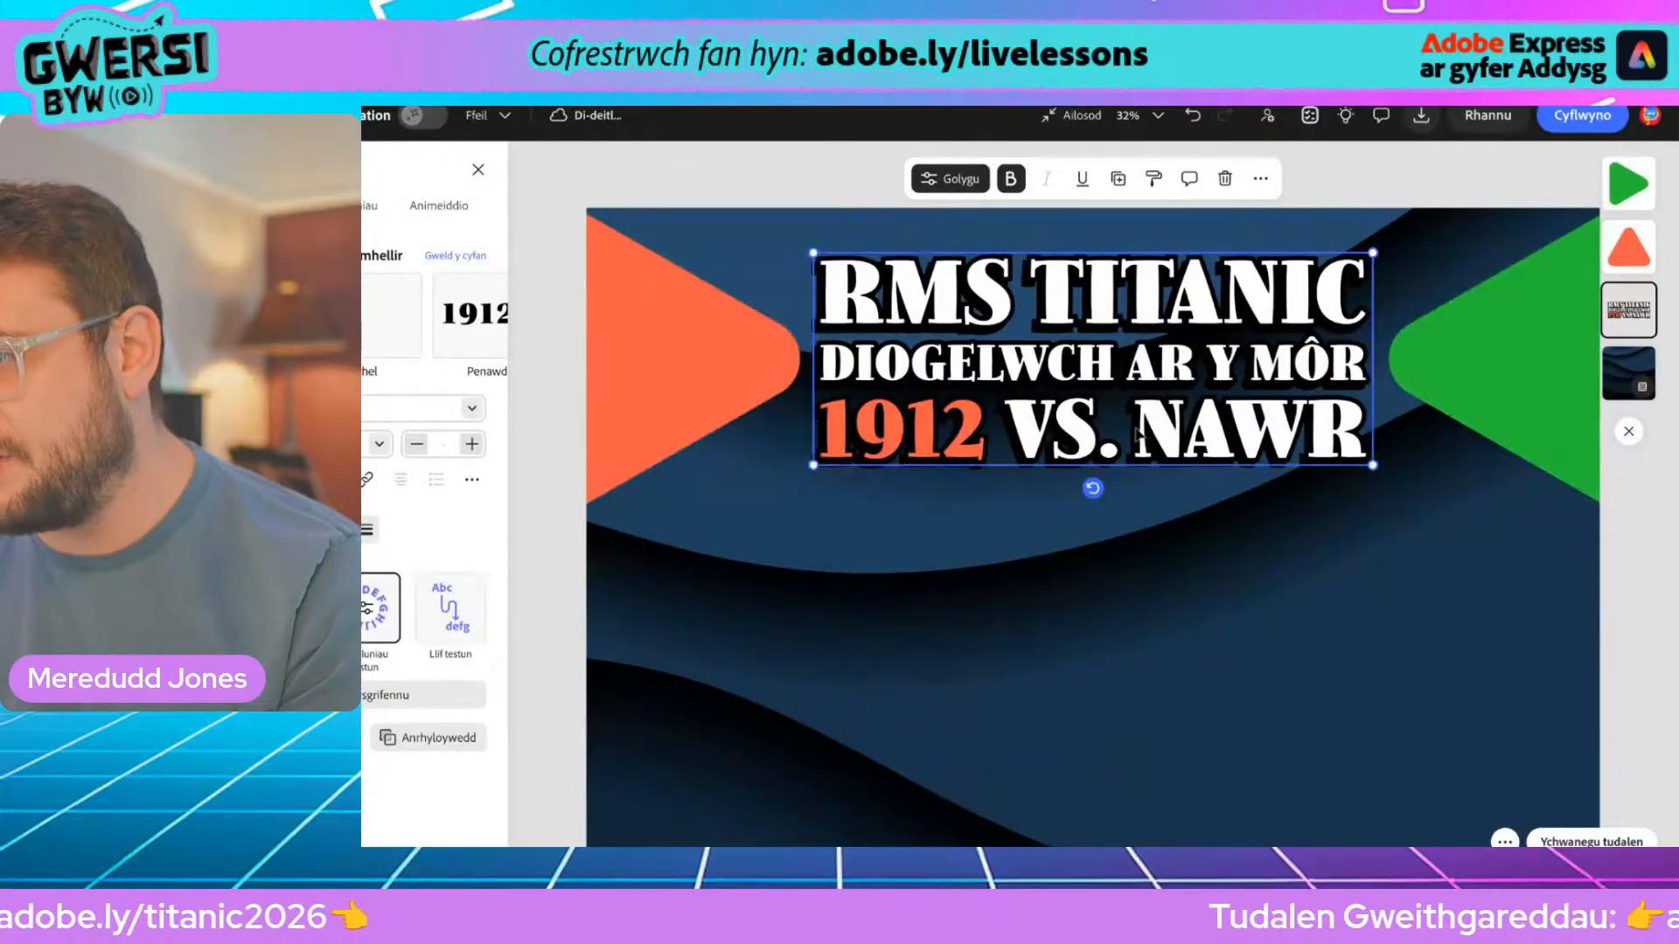
Recolour only the word NAWR in the title with the green already used in the design, #27bb36
drag(1135, 434, 1183, 434)
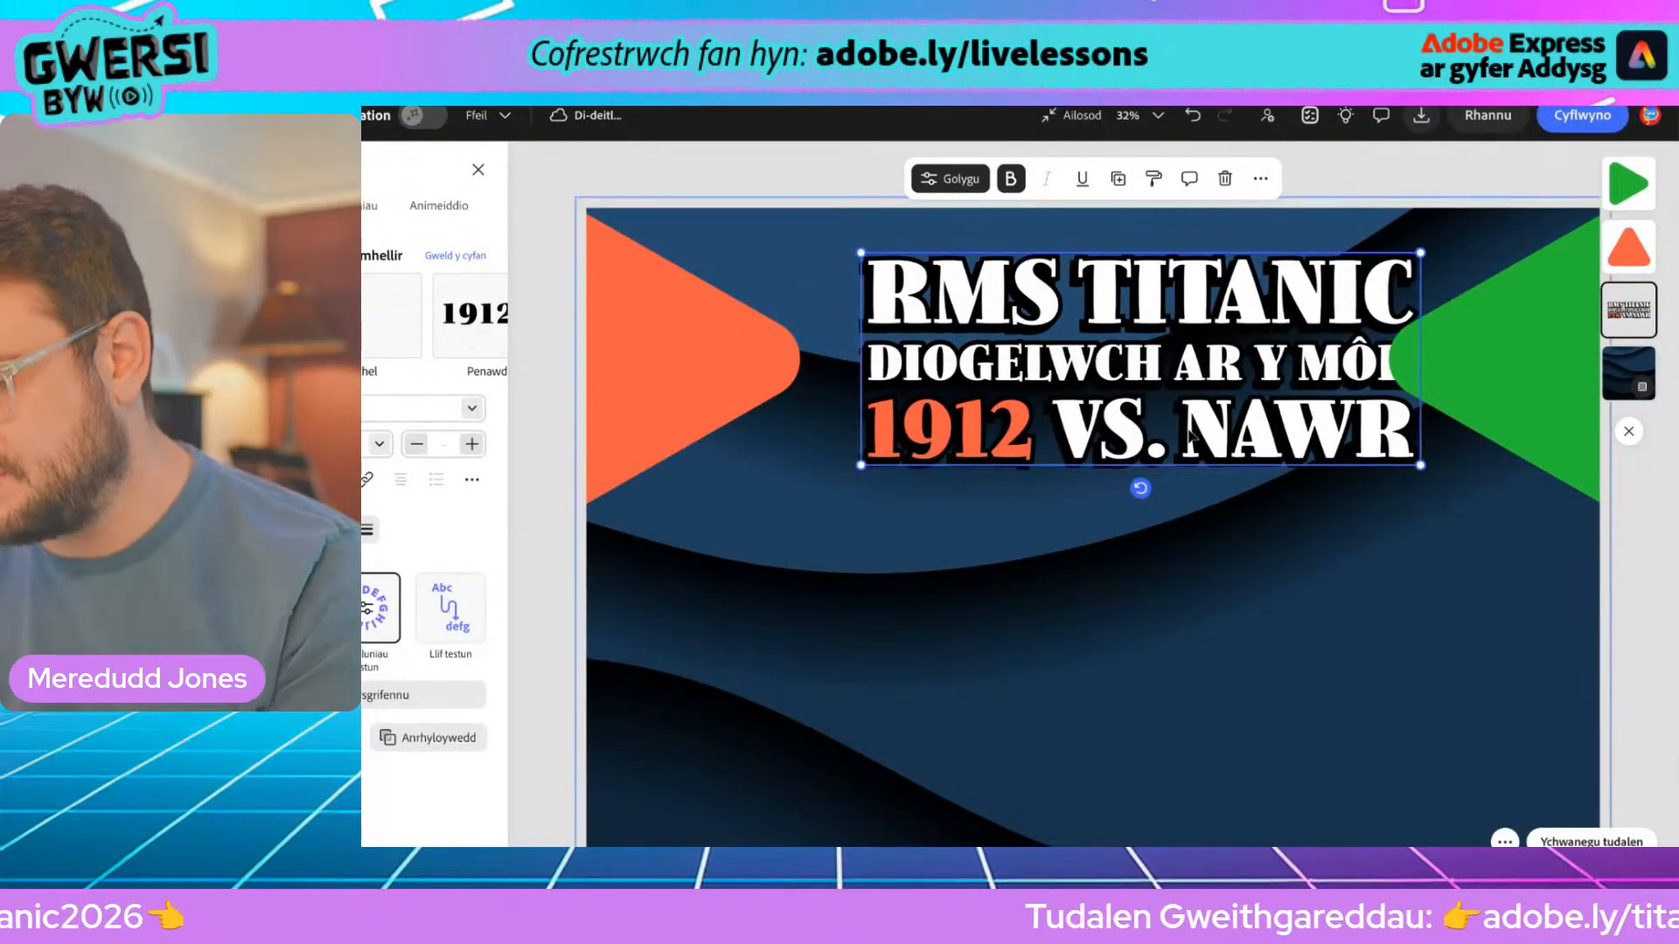
key(ctrl+z)
double_click(1236, 427)
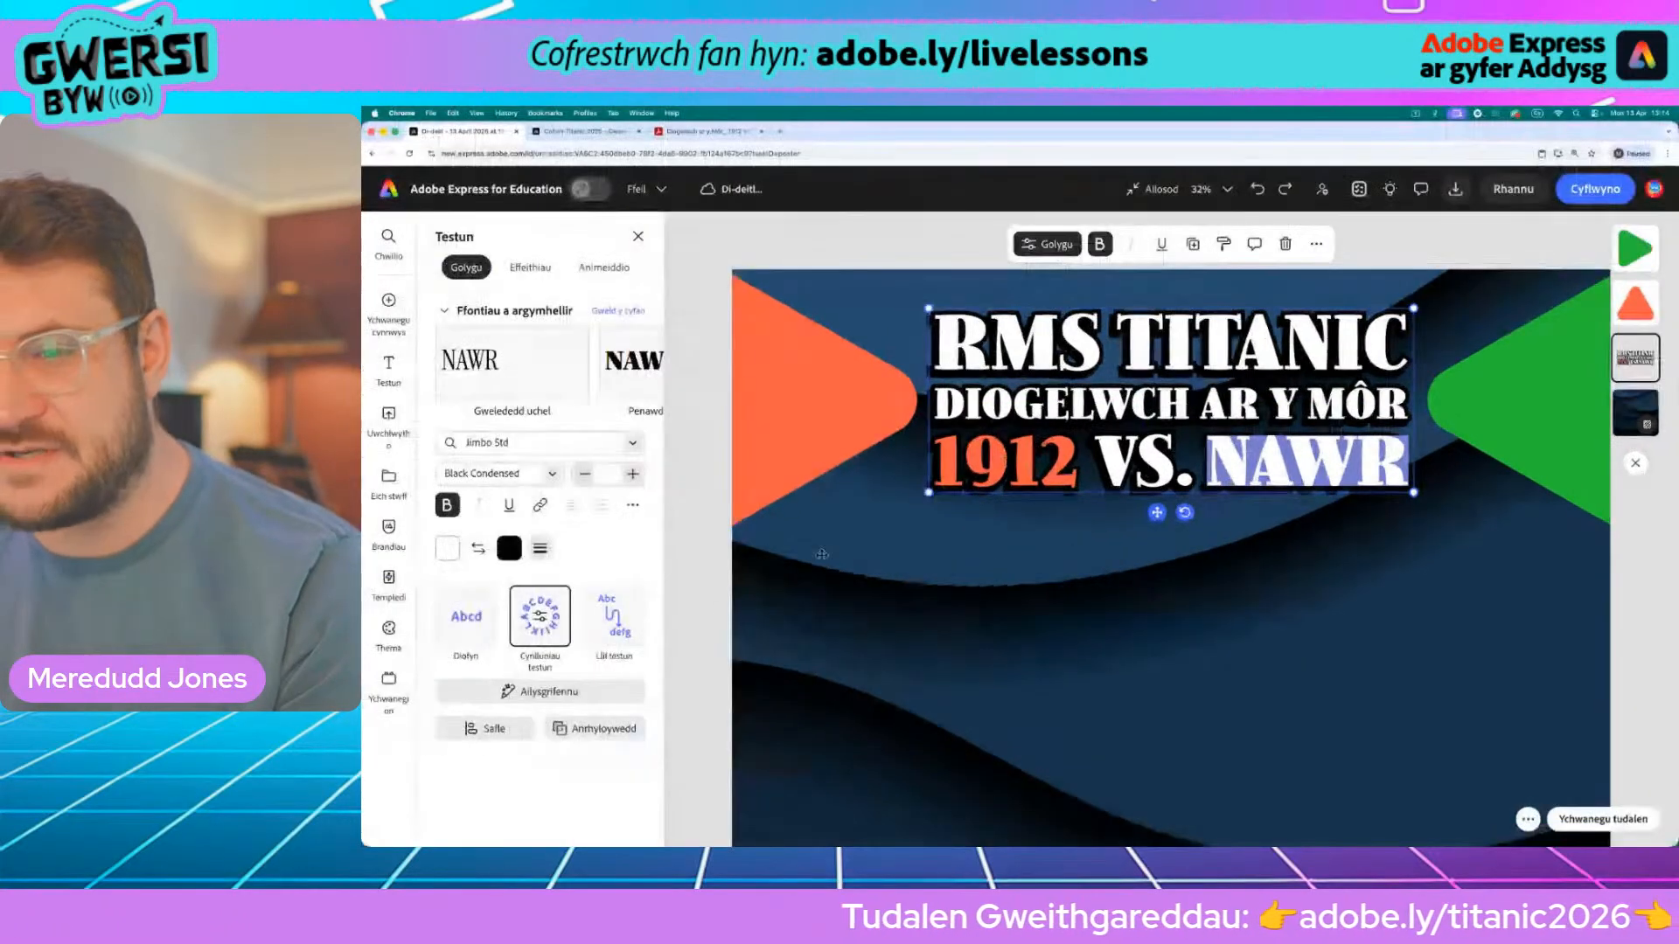
click(447, 548)
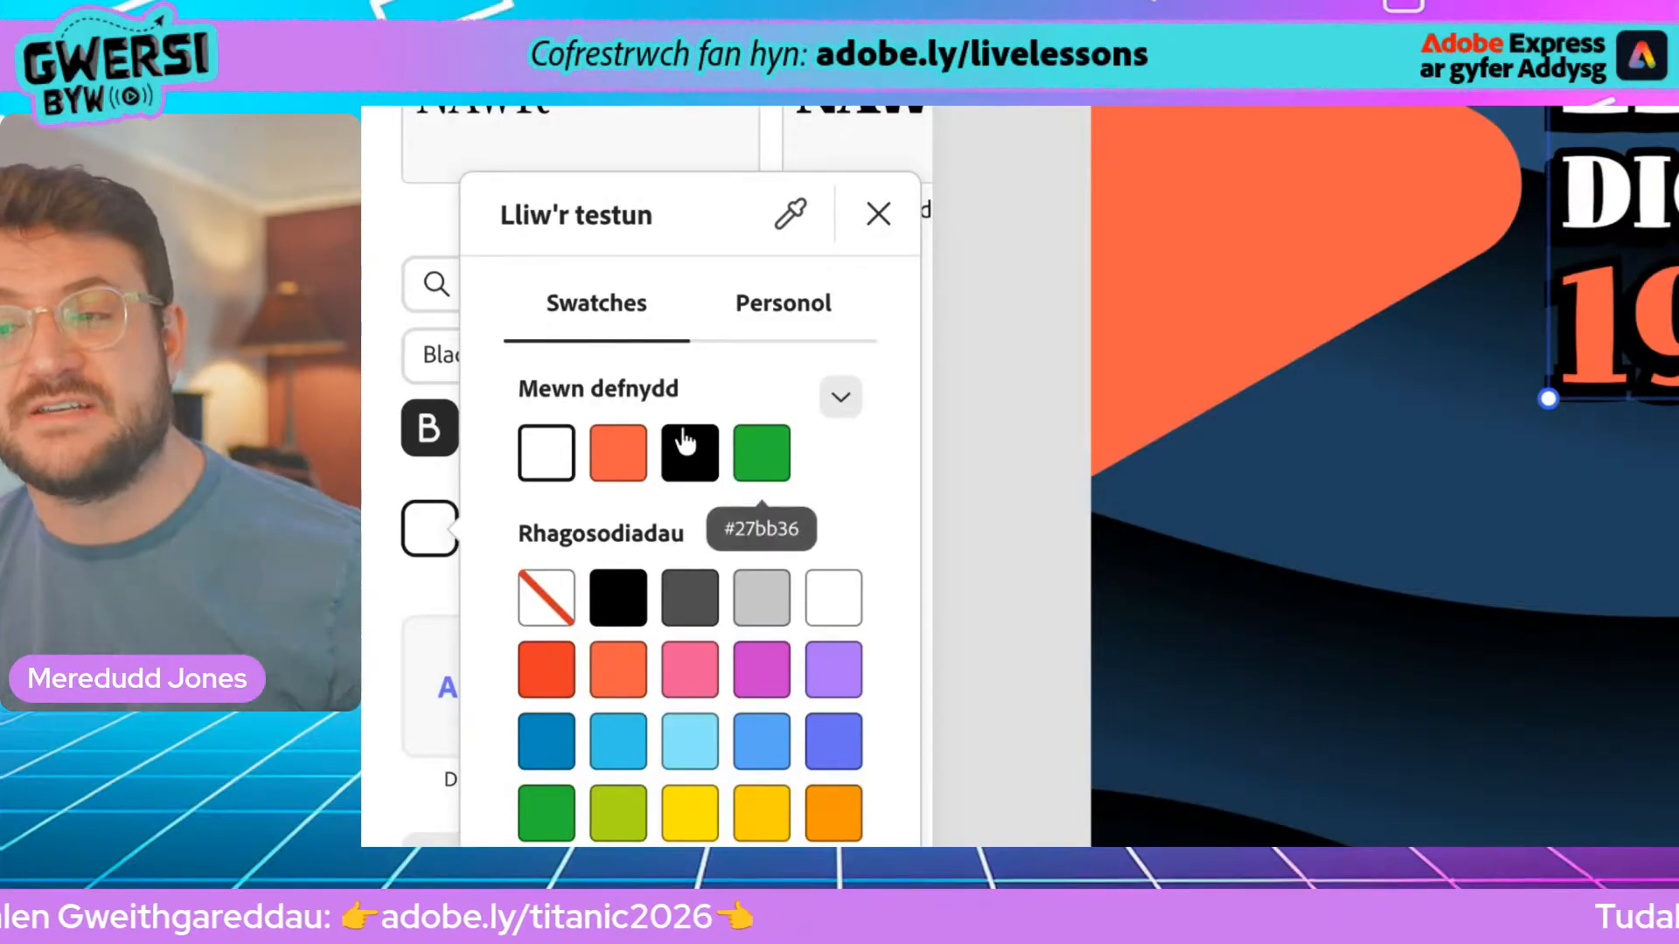
click(775, 462)
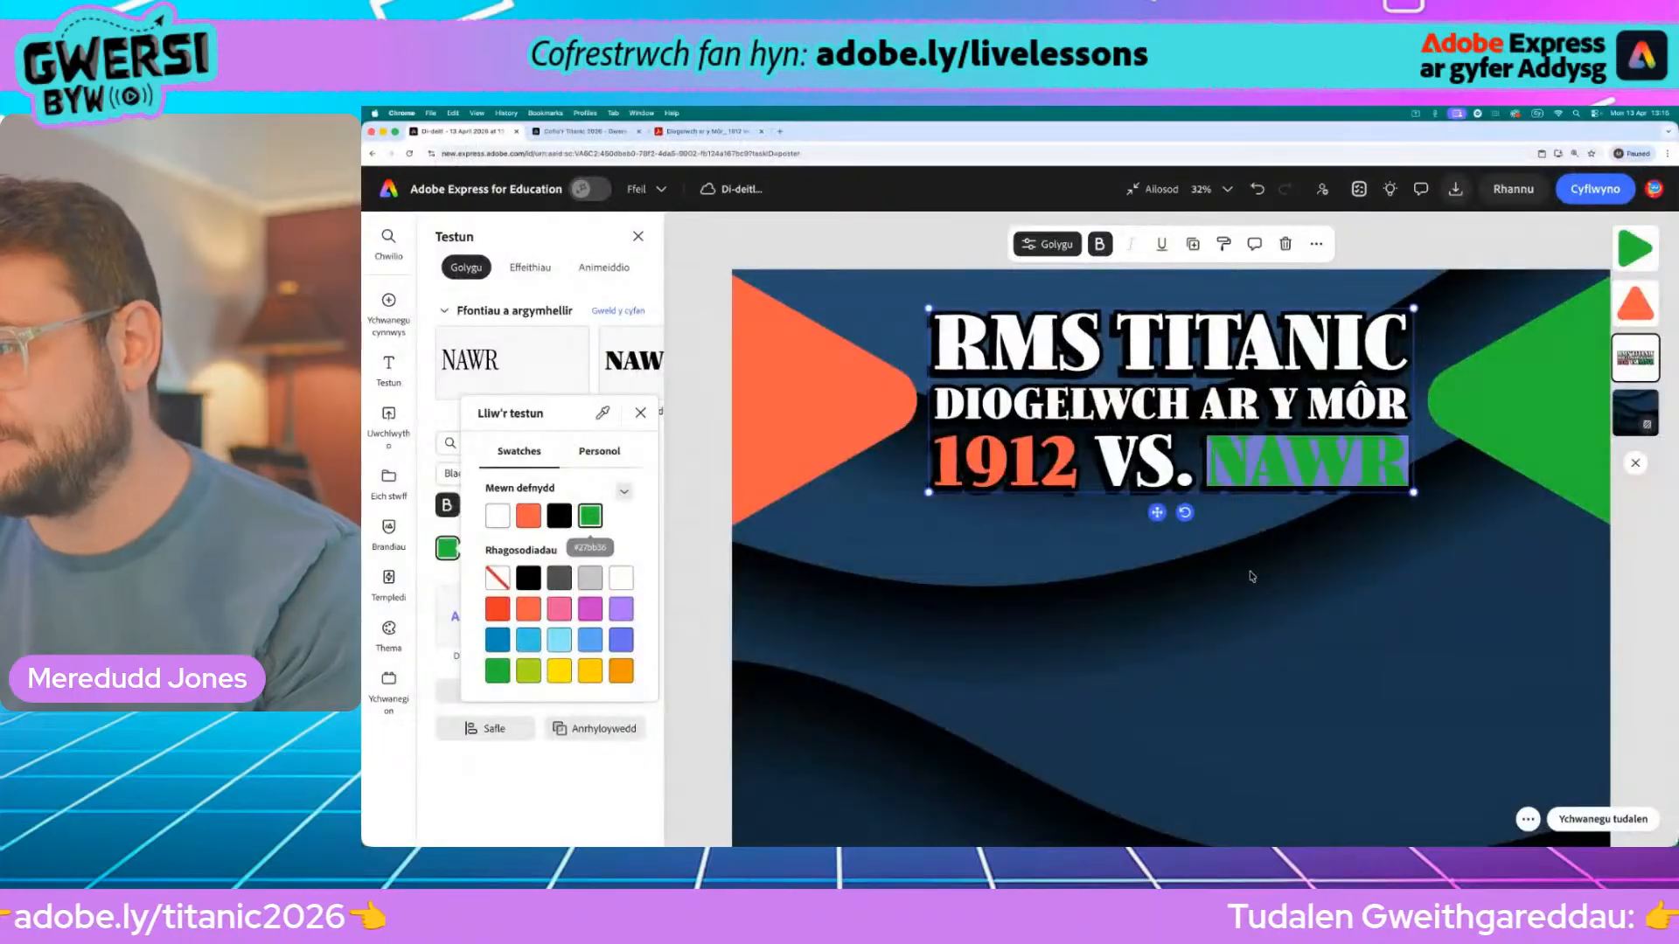
click(1259, 579)
click(1311, 592)
scroll(1312, 592, down, 5)
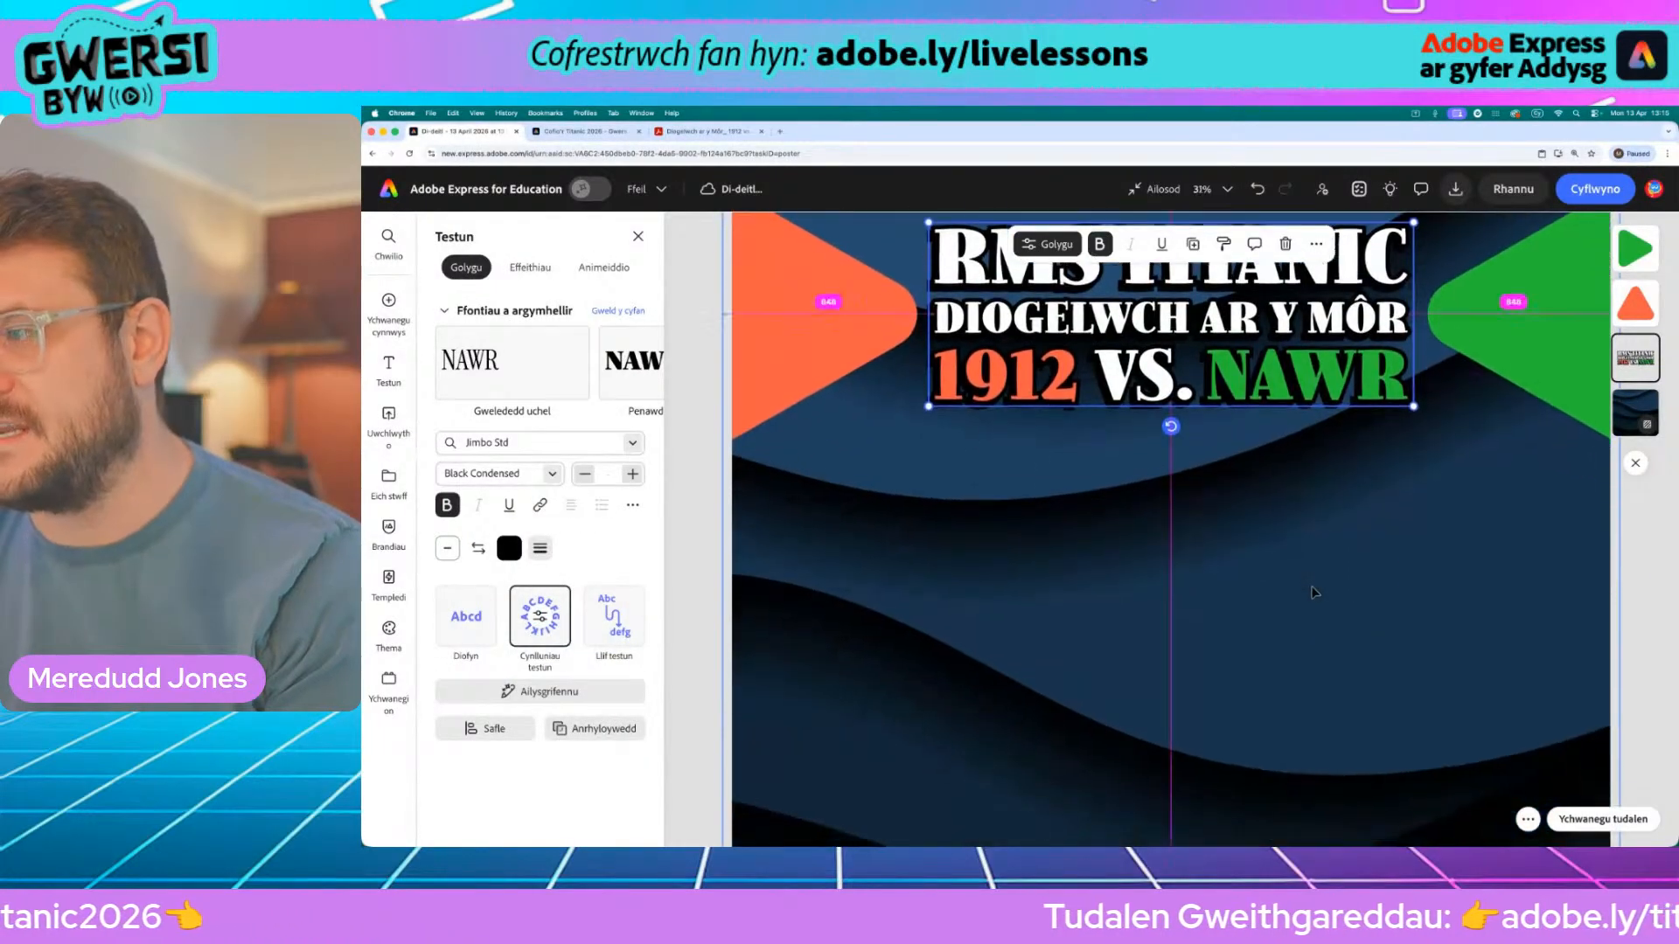
scroll(1231, 577, down, 1)
click(1449, 476)
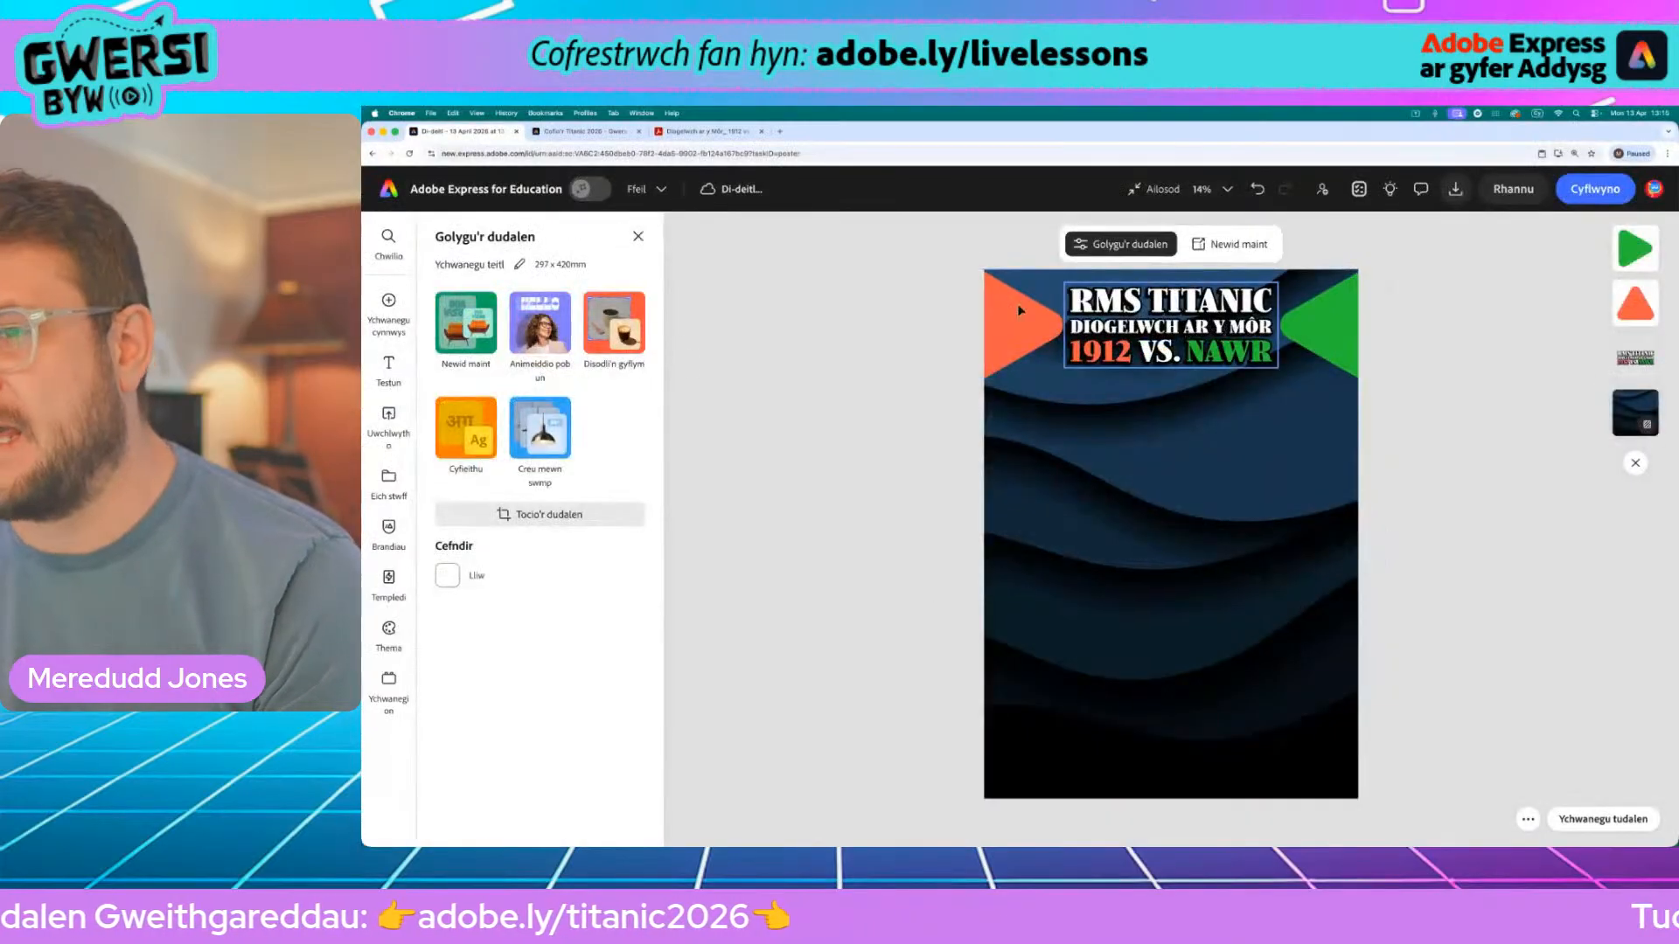
Search the icon elements for "life belt"
click(389, 301)
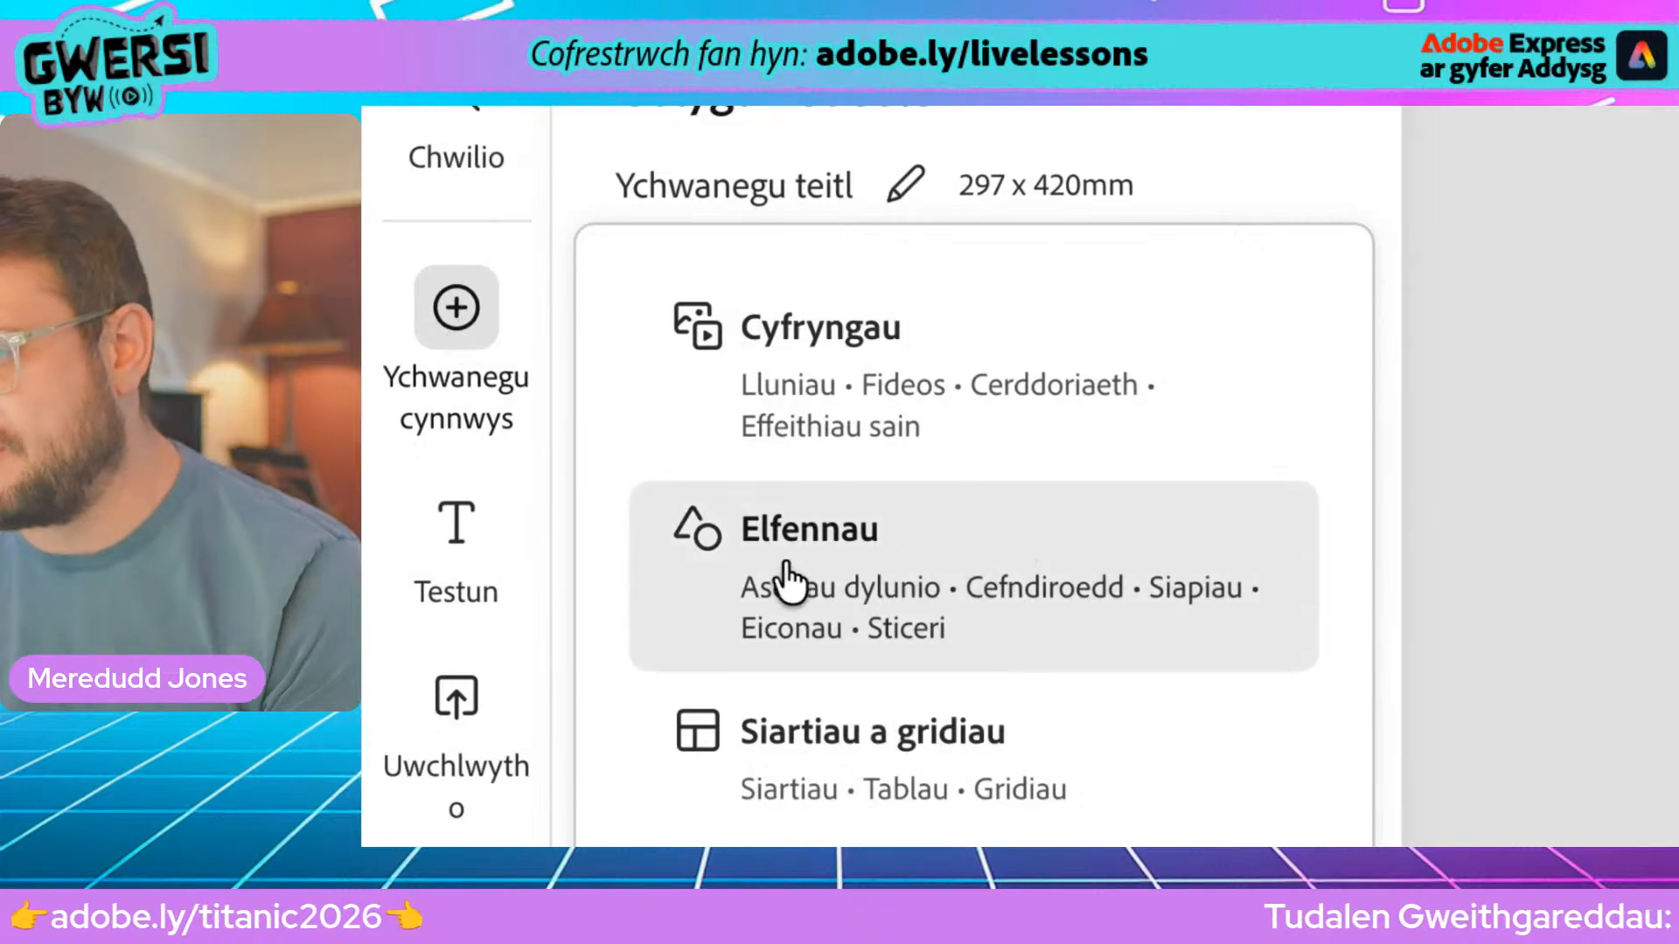
click(865, 566)
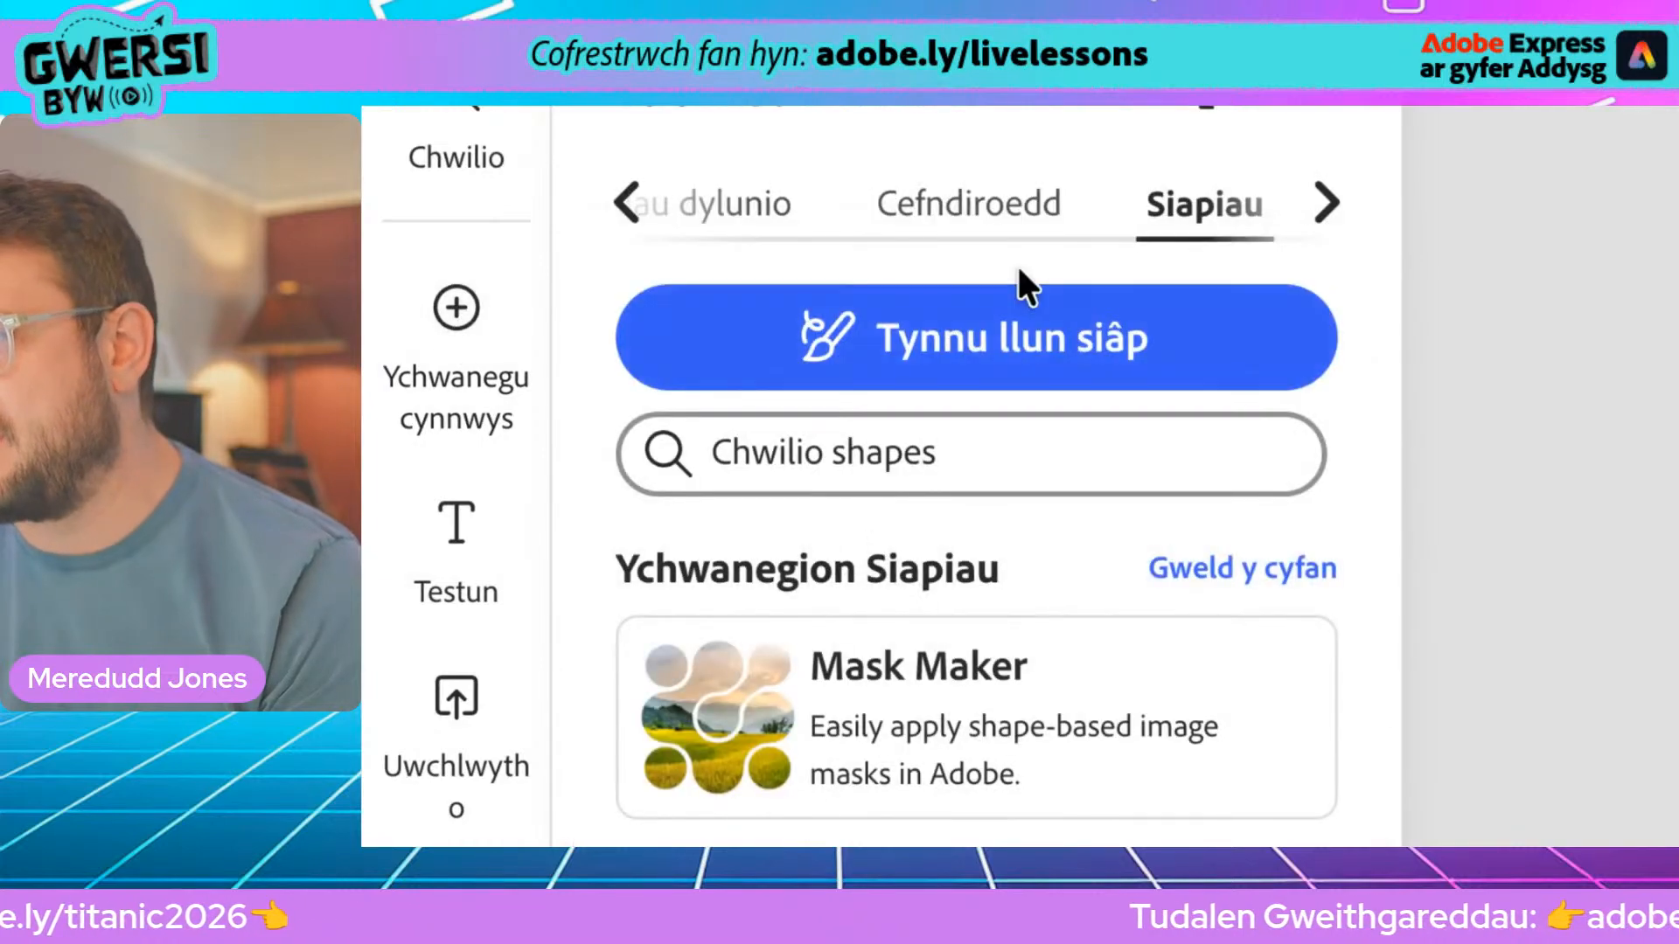
click(966, 218)
click(1236, 212)
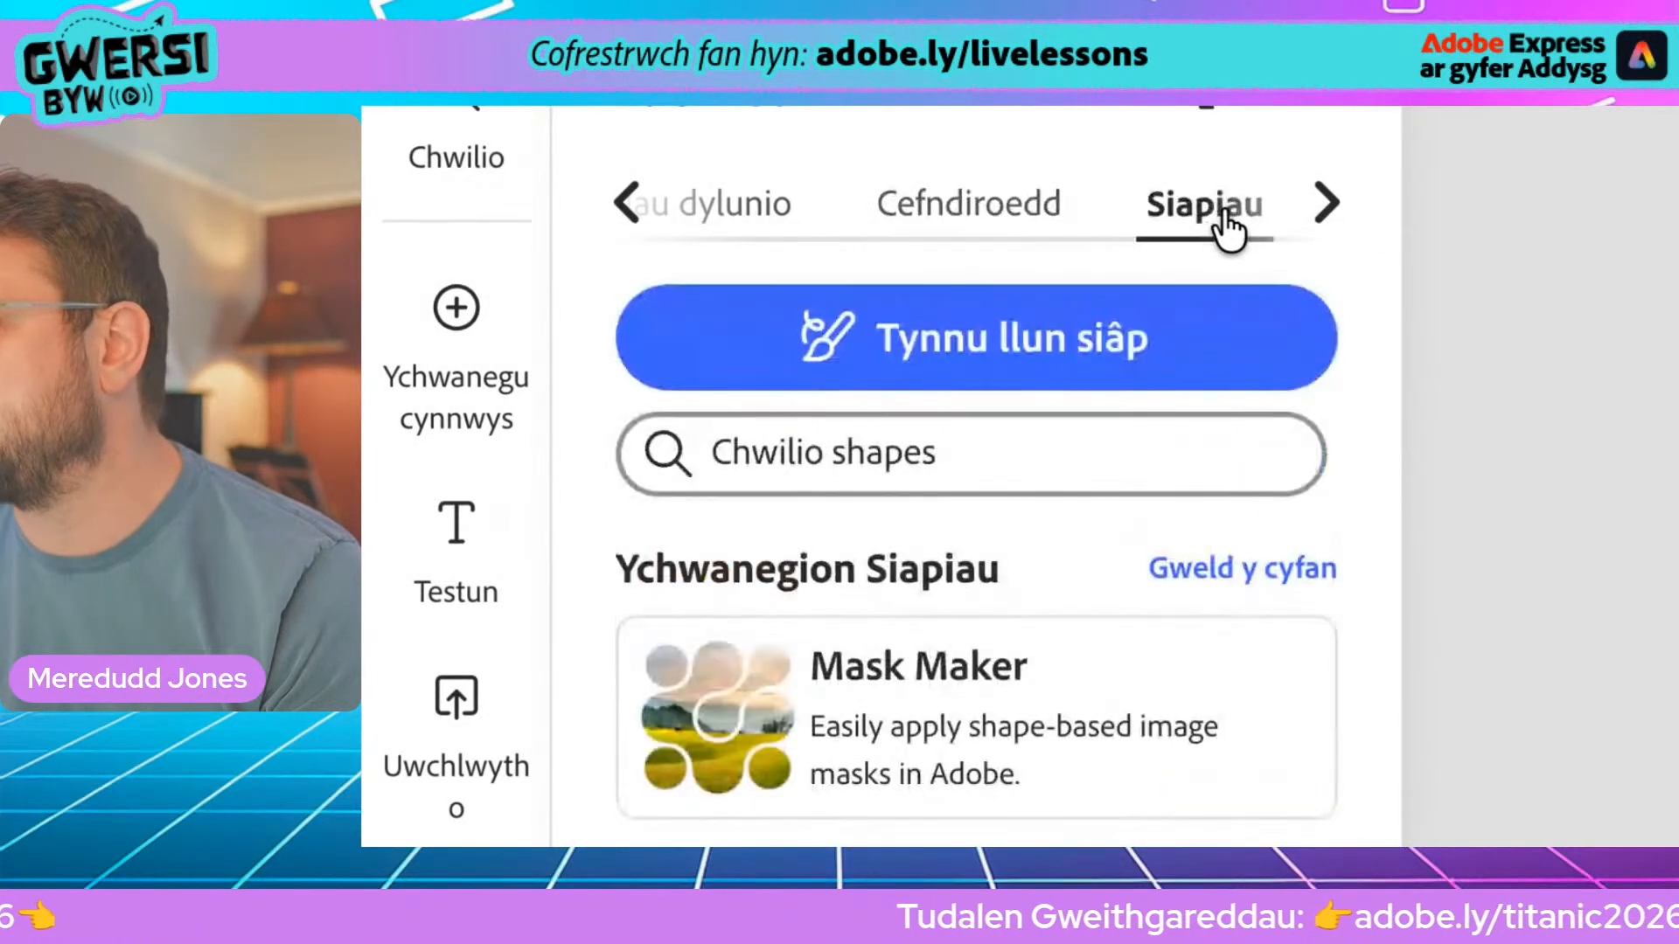
click(1335, 216)
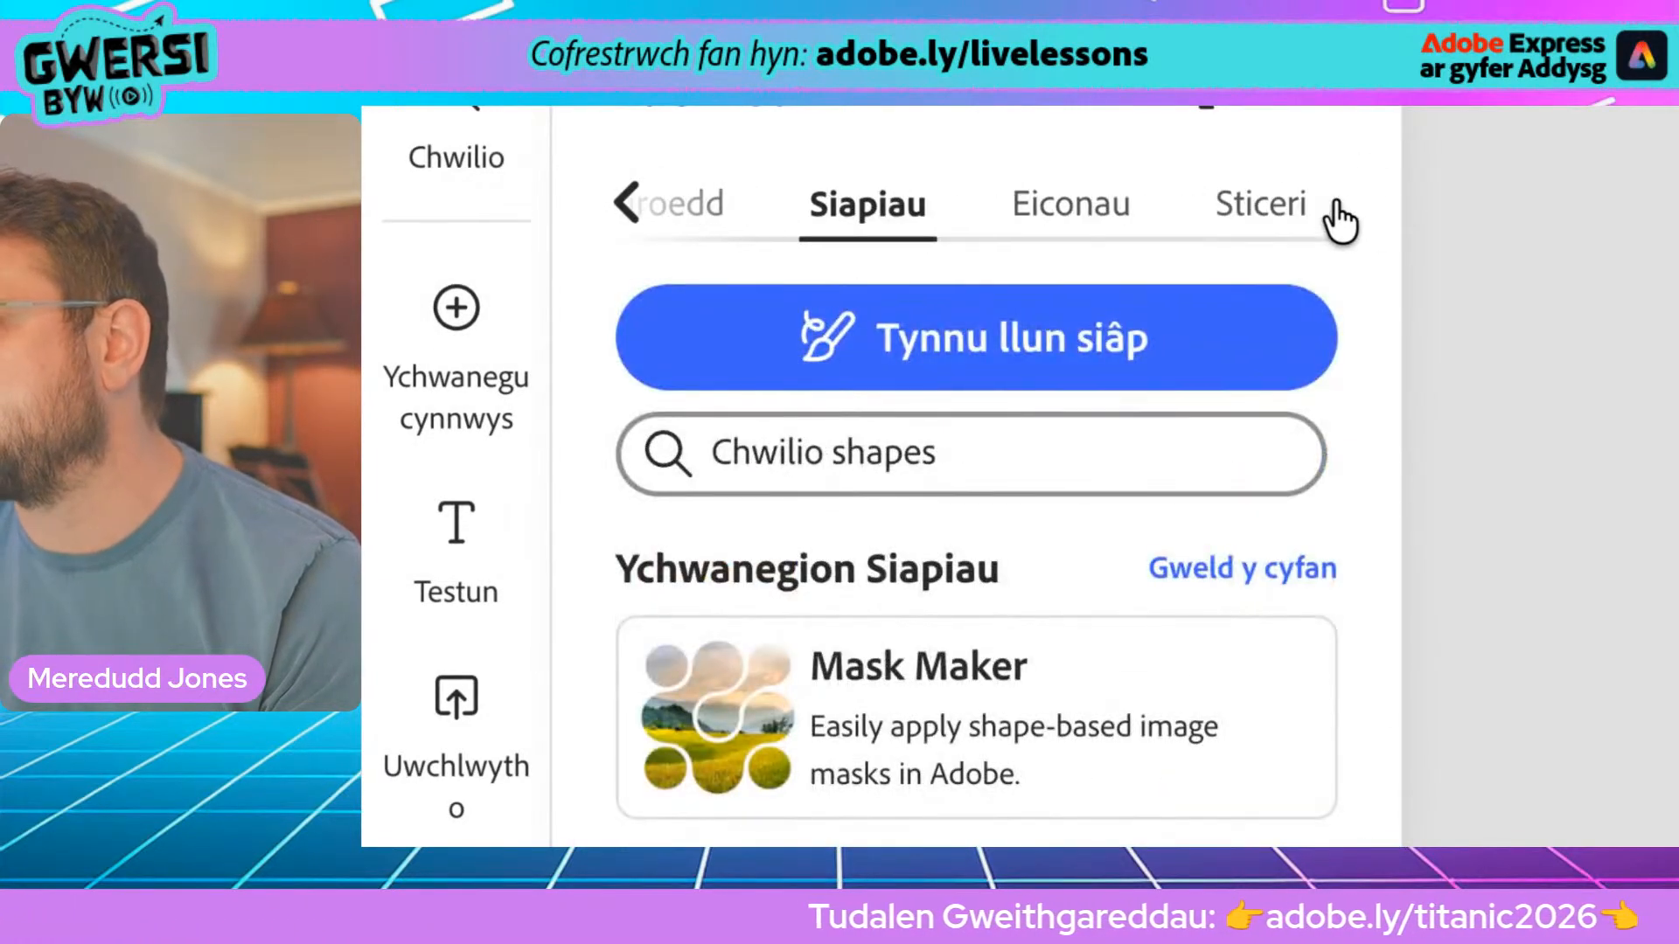
click(1062, 229)
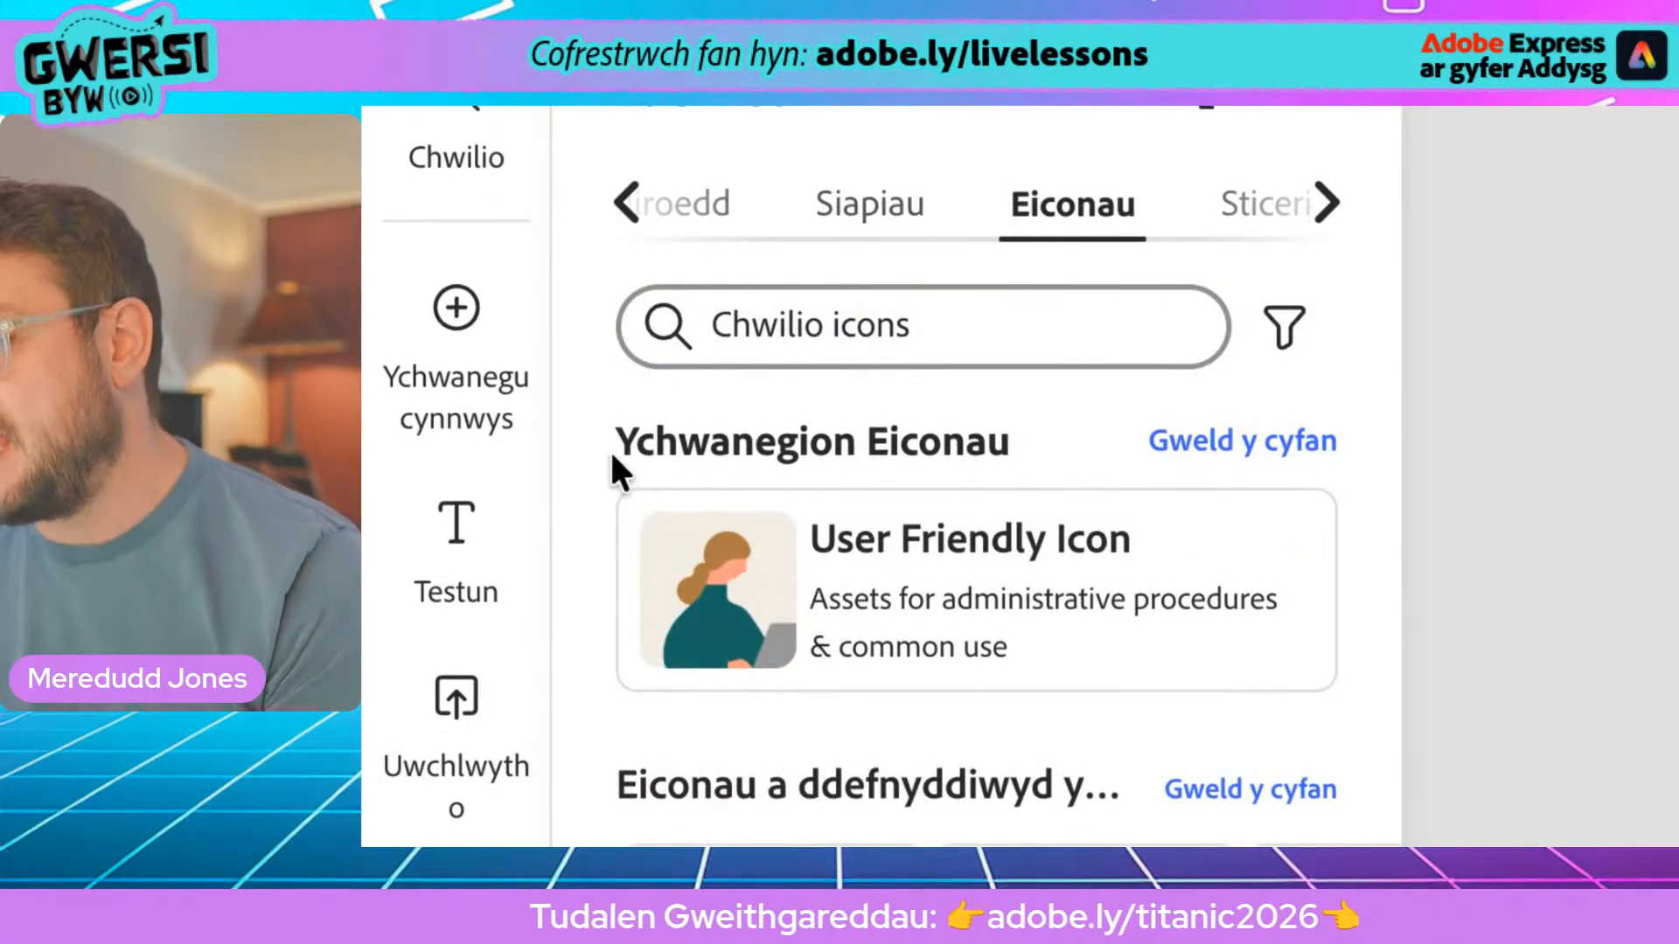
click(798, 328)
text(life bel)
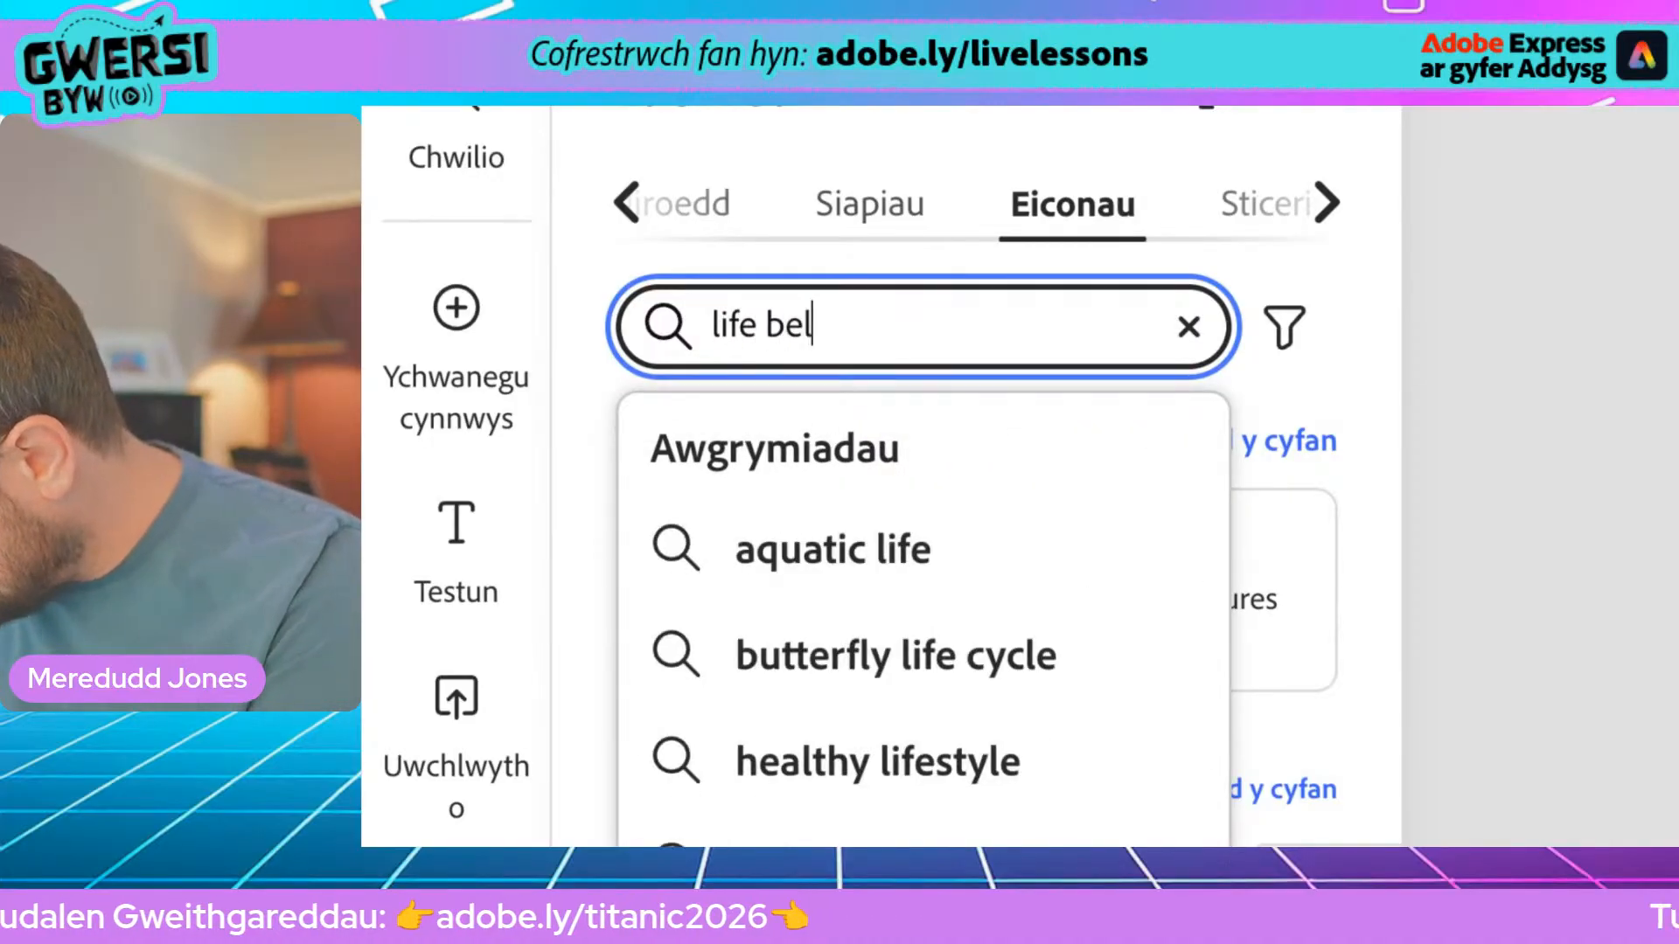
text(t)
key(Return)
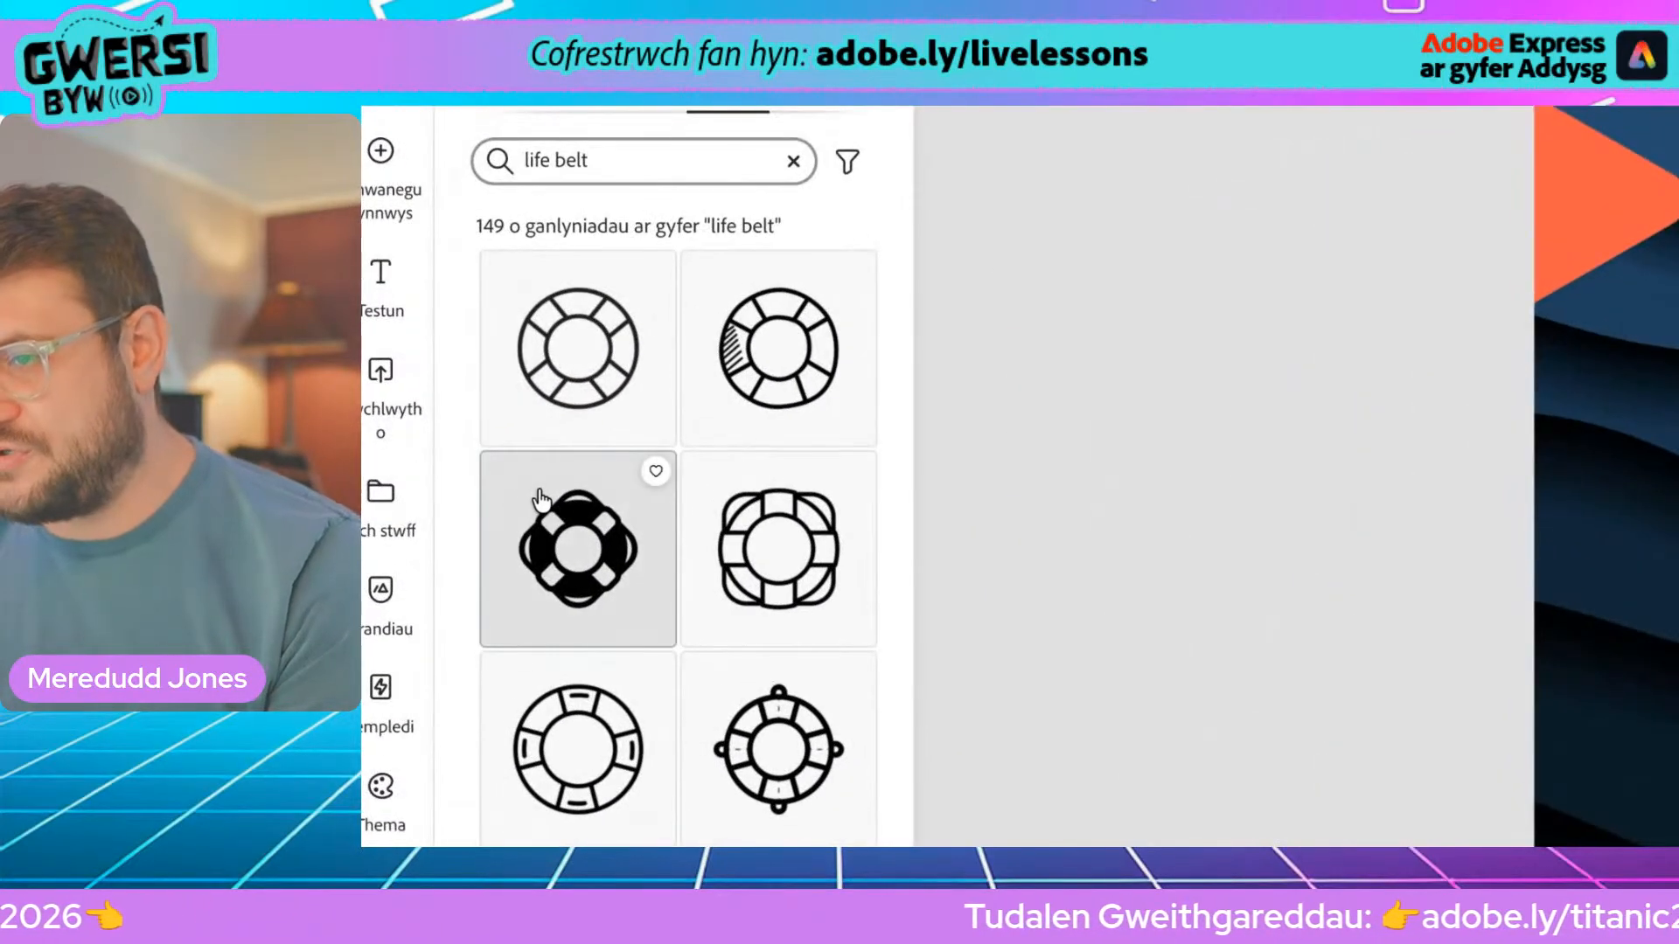
Browse the life belt icons and add the solid one with four light bands and a rope around it to the poster
scroll(540, 498, down, 10)
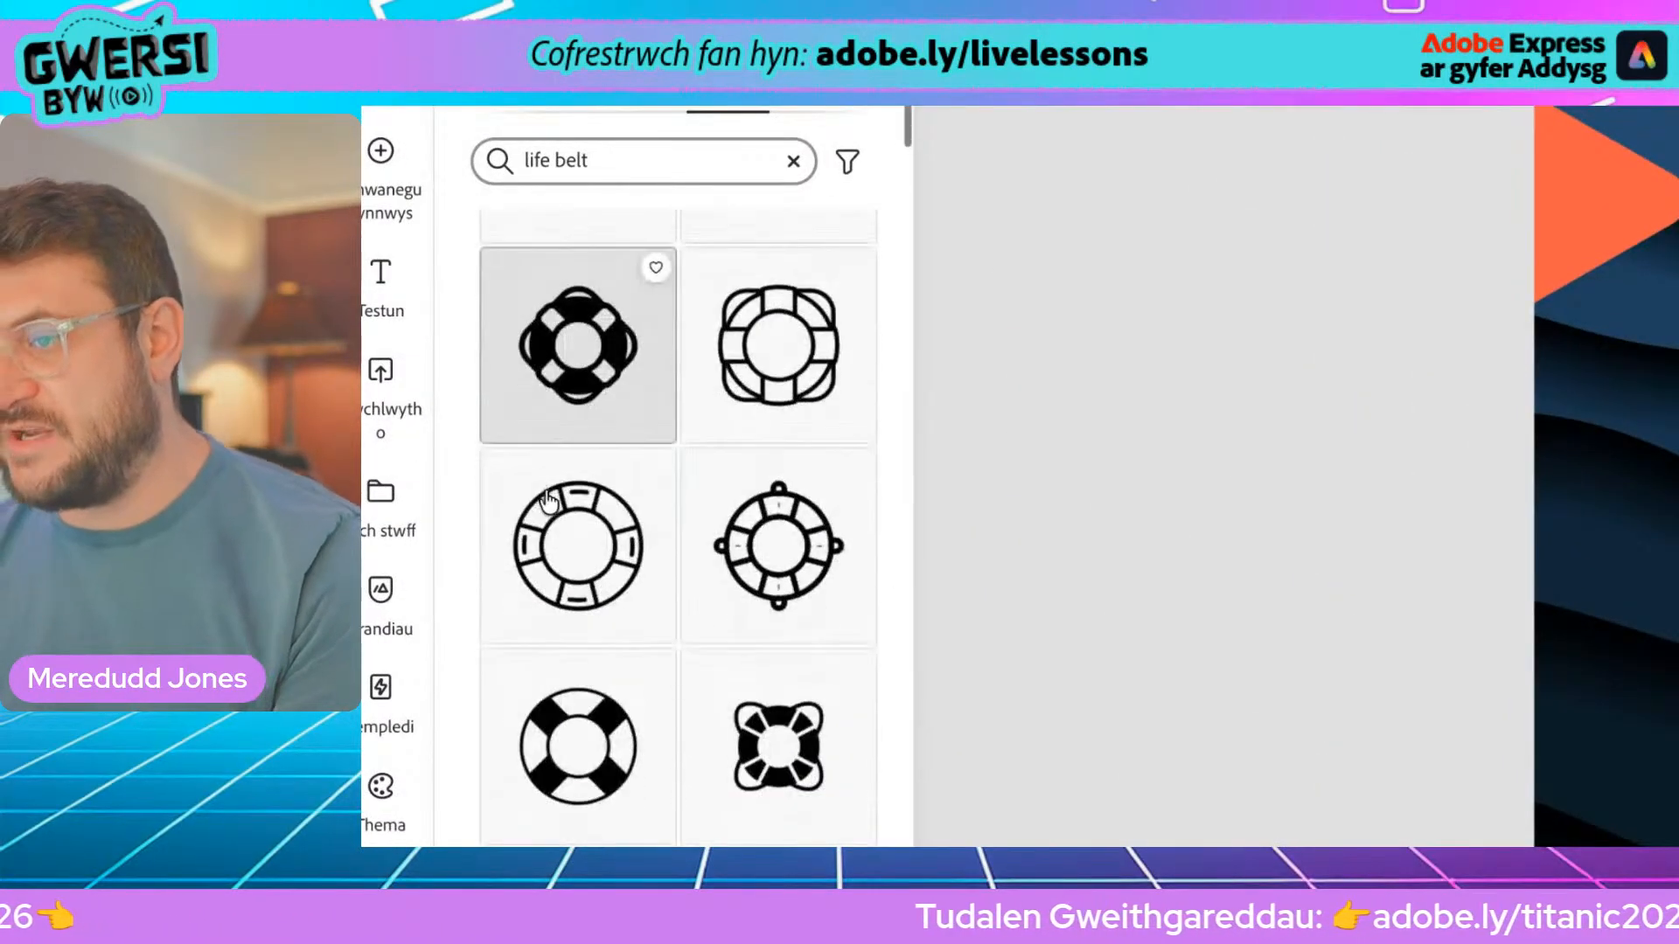
scroll(543, 502, up, 10)
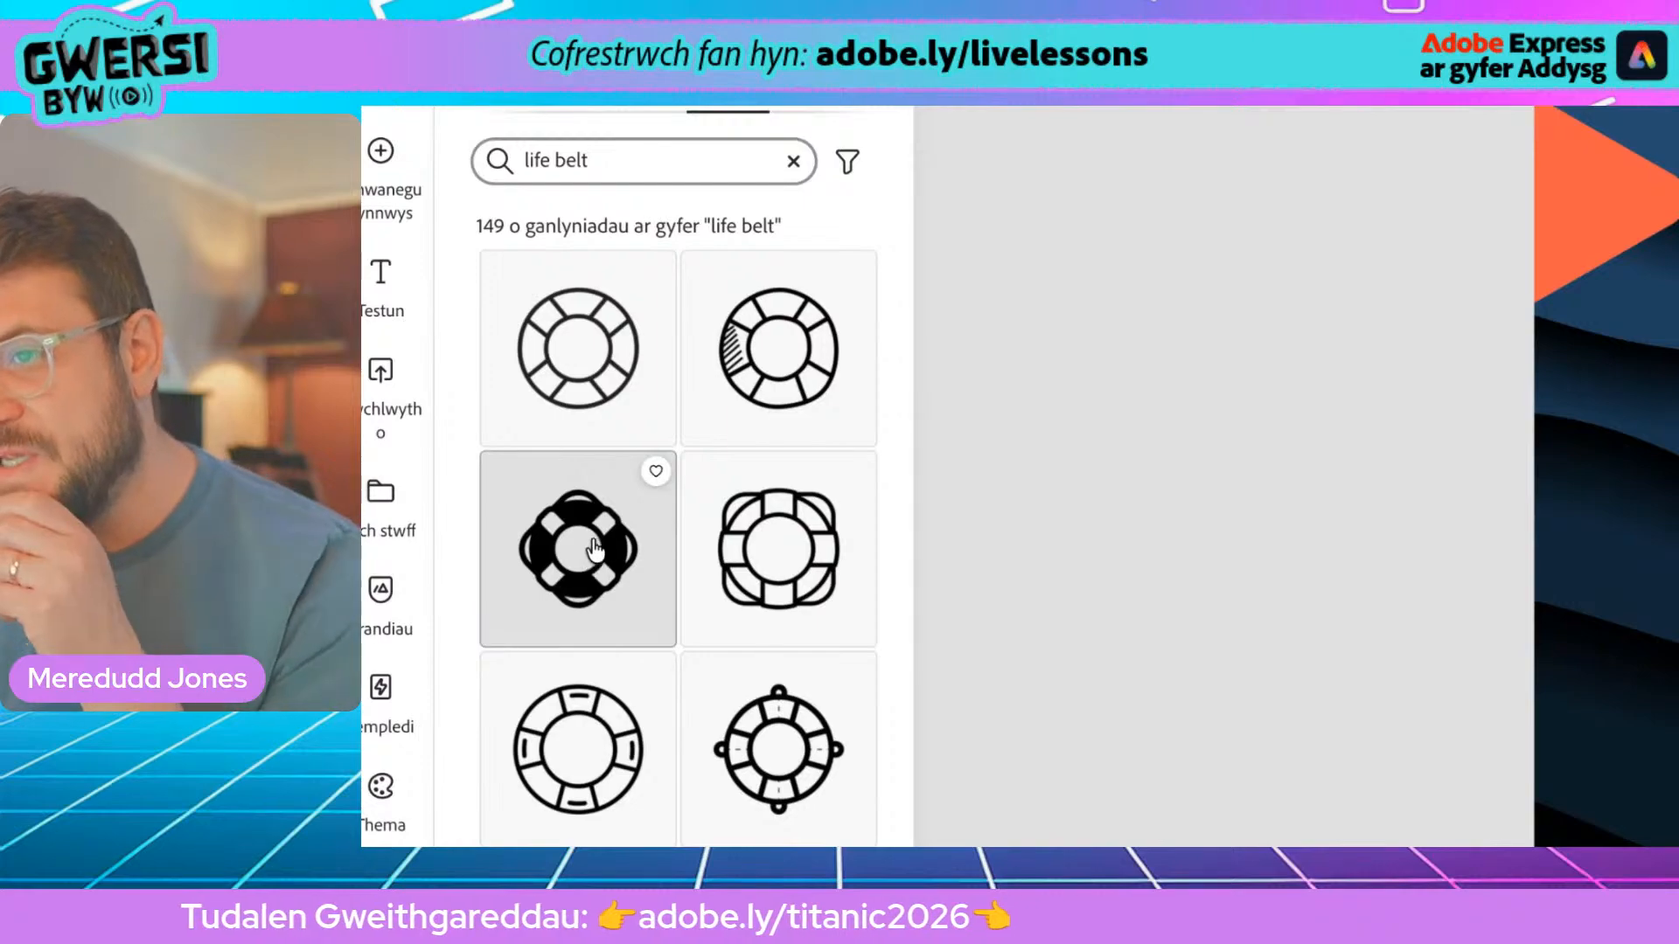
scroll(600, 535, down, 10)
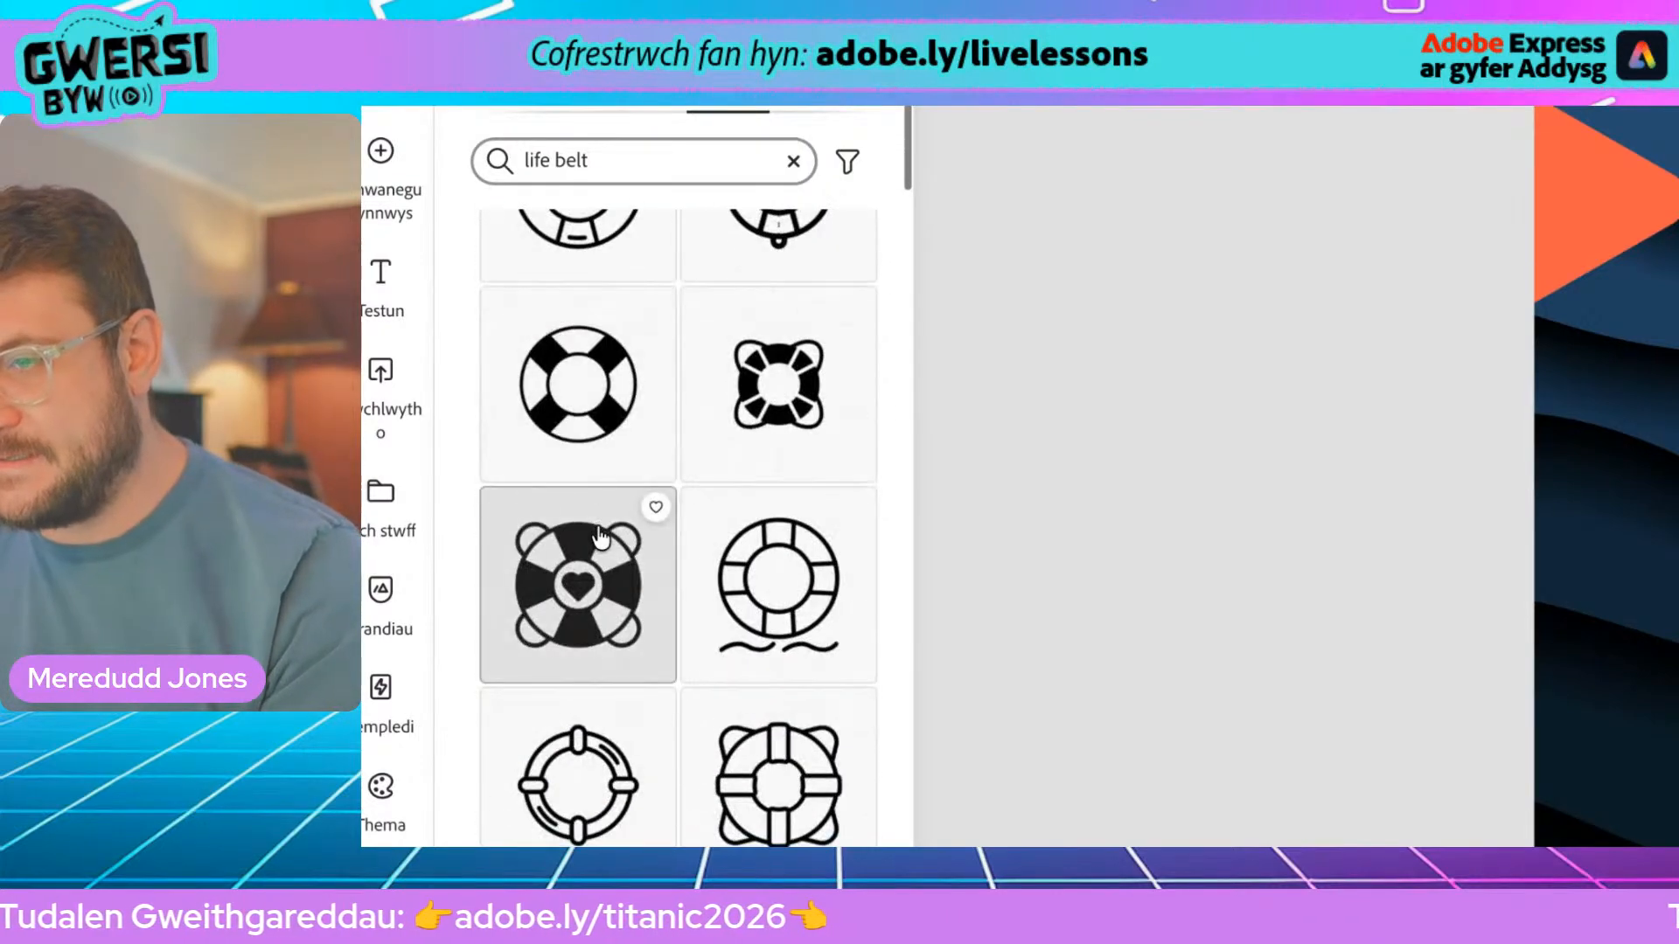
scroll(600, 535, up, 10)
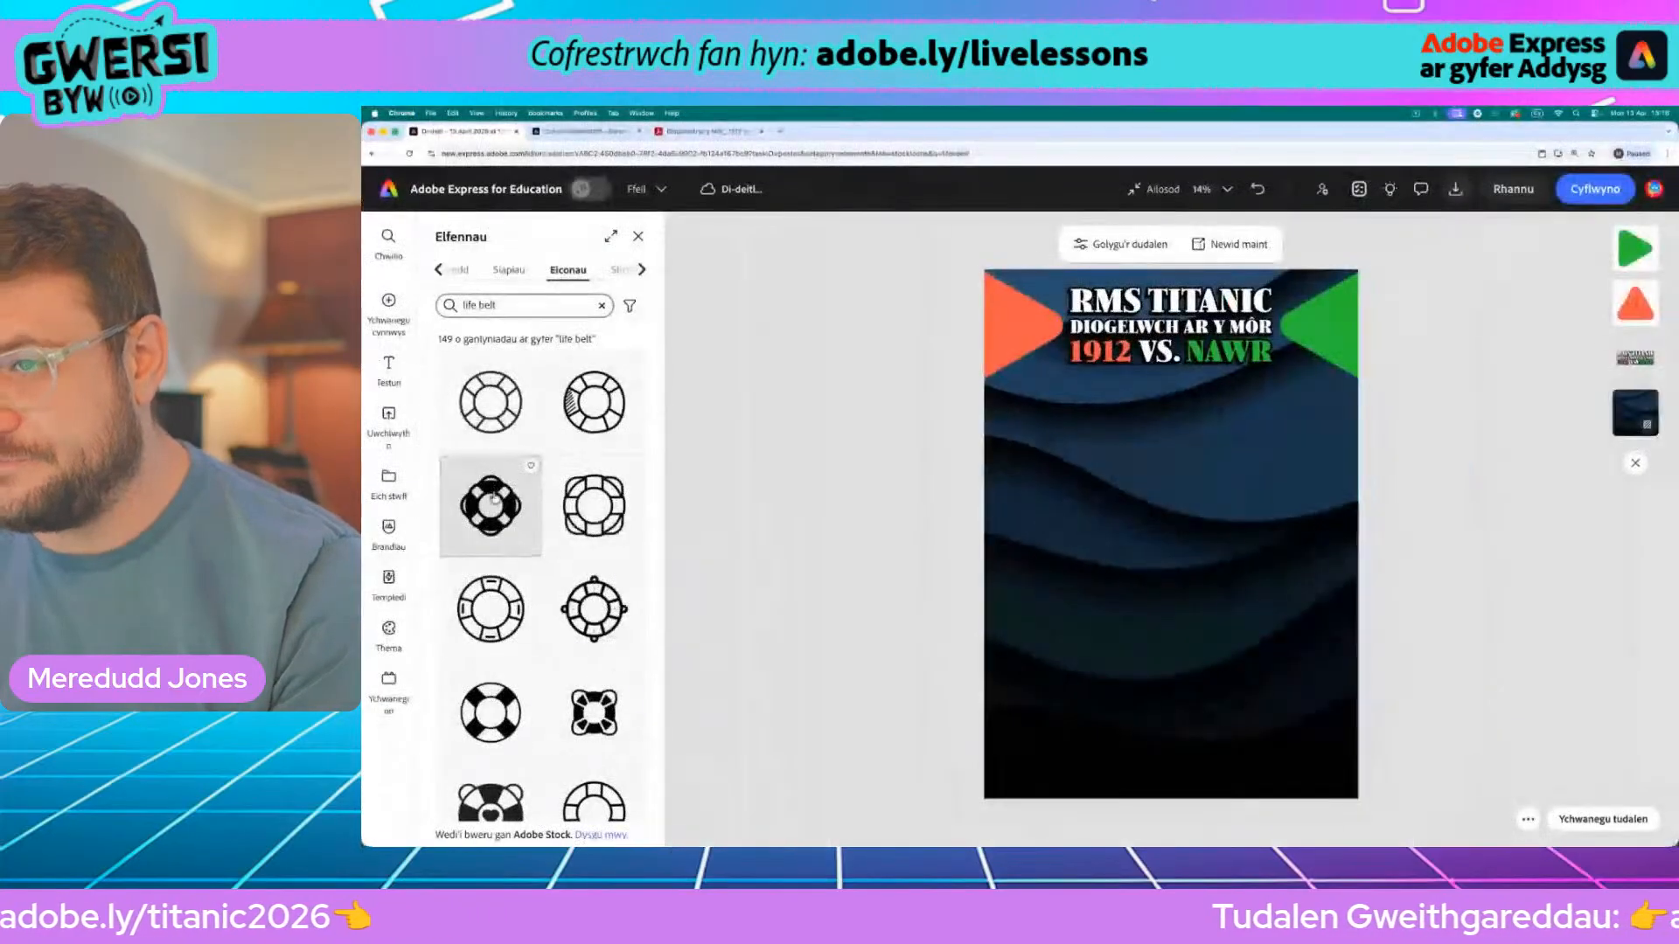
click(617, 308)
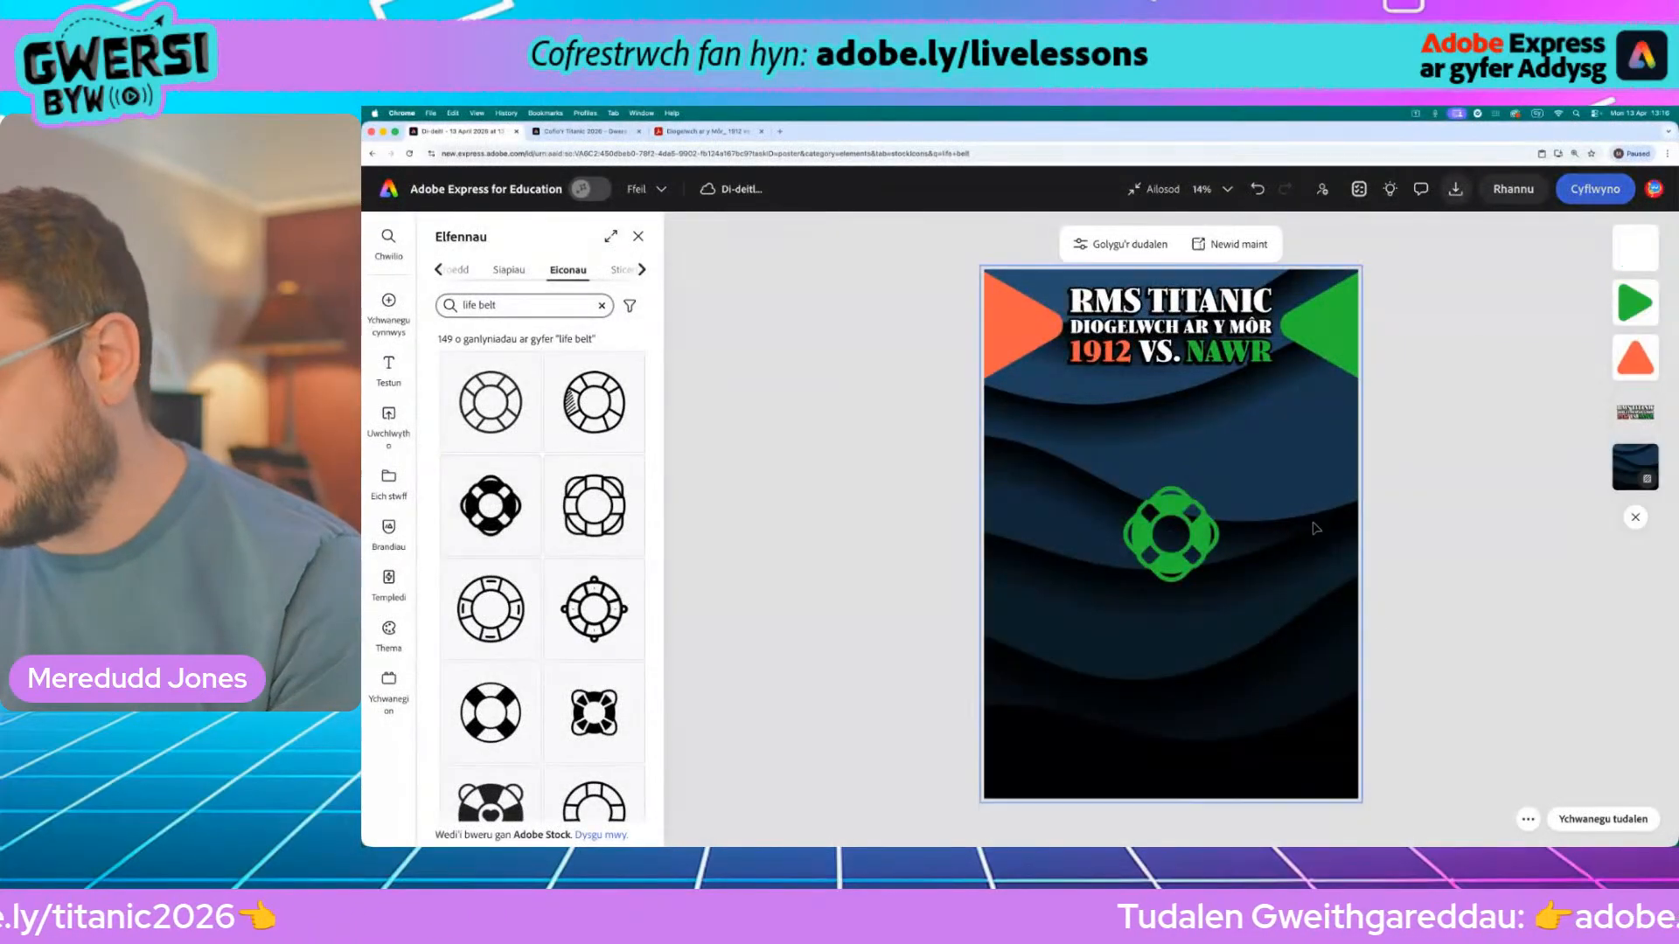
Move the life belt icon up and to the right of the poster's centre and recolour it white
click(1211, 533)
drag(1202, 538, 1270, 480)
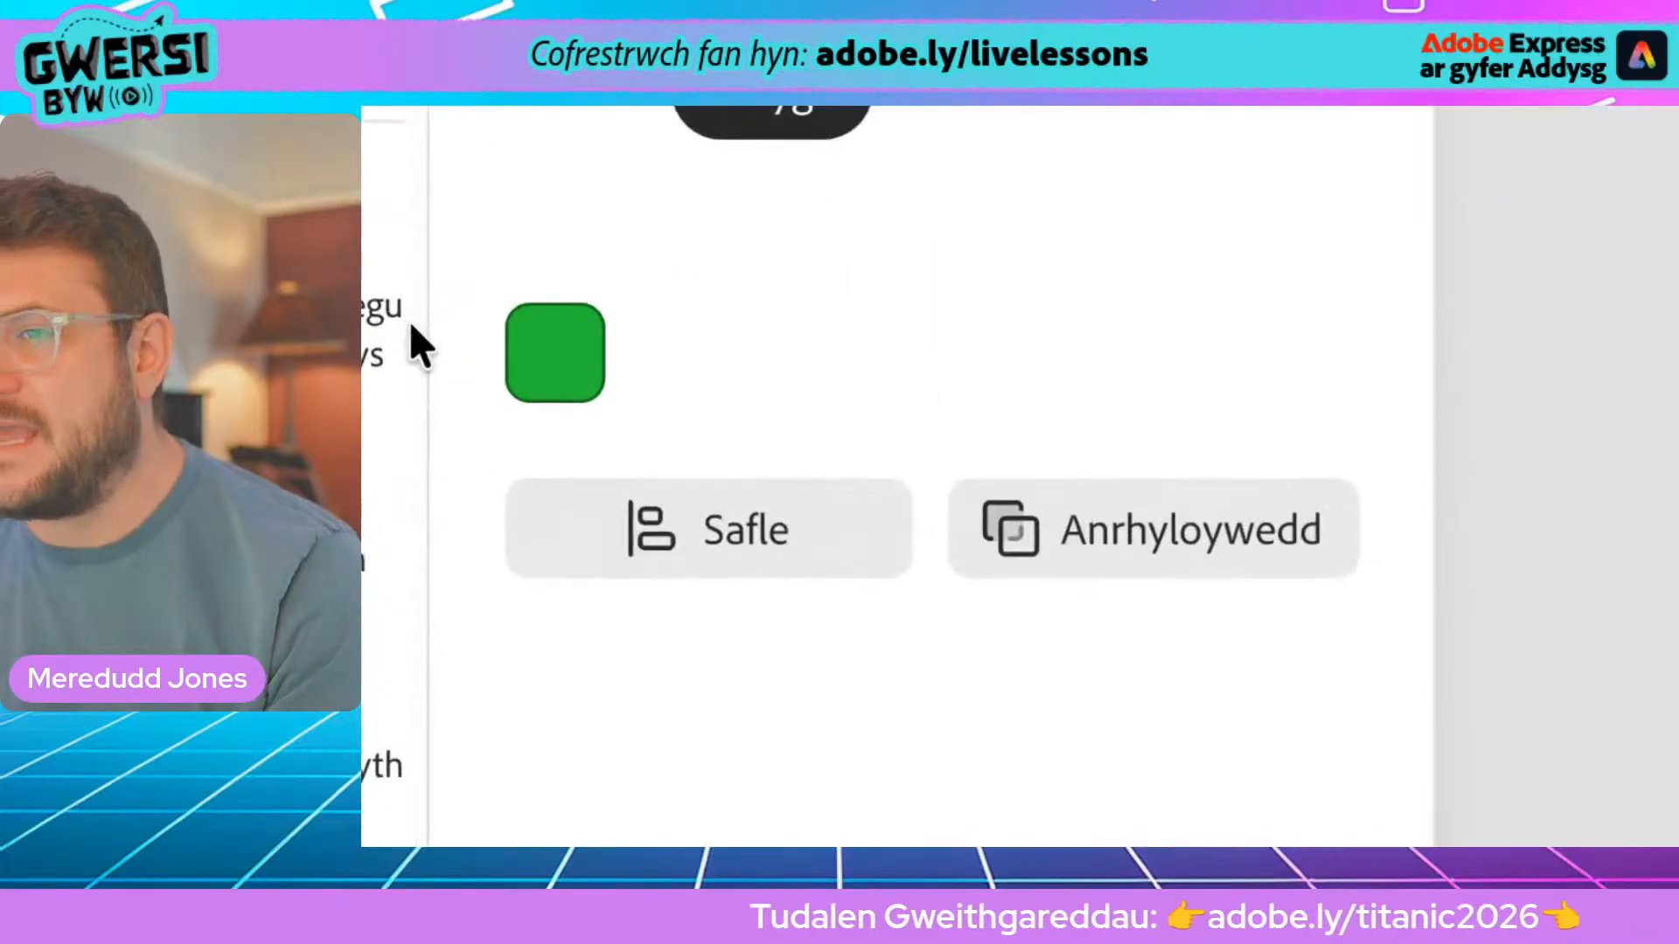
click(447, 333)
click(684, 281)
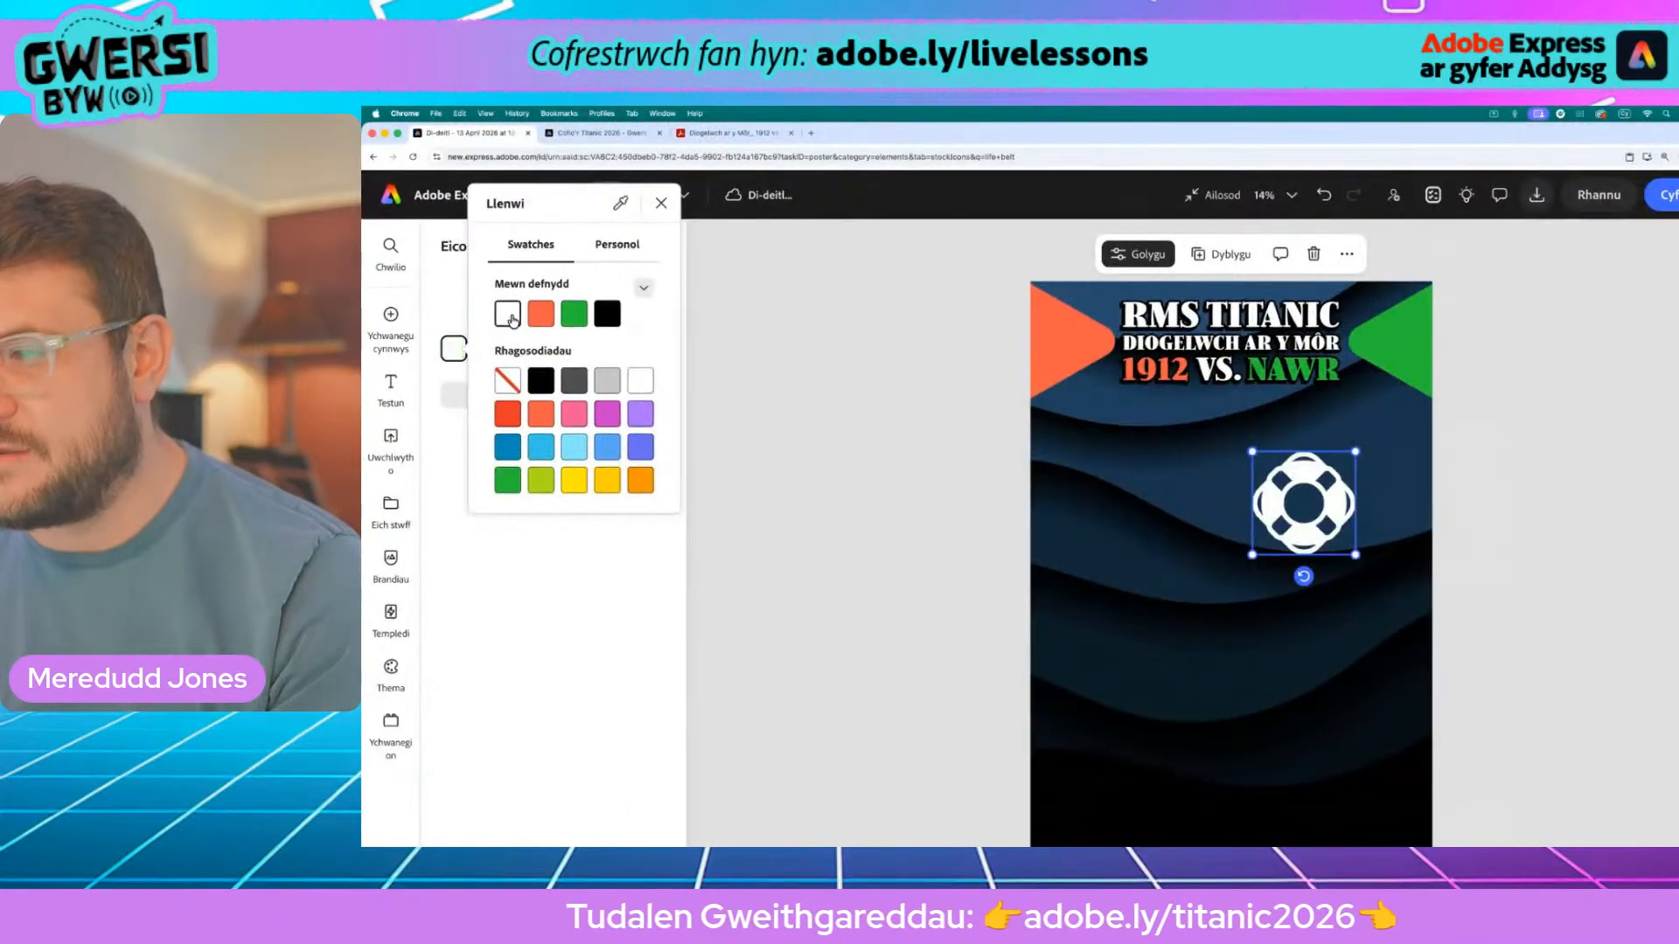
click(1287, 499)
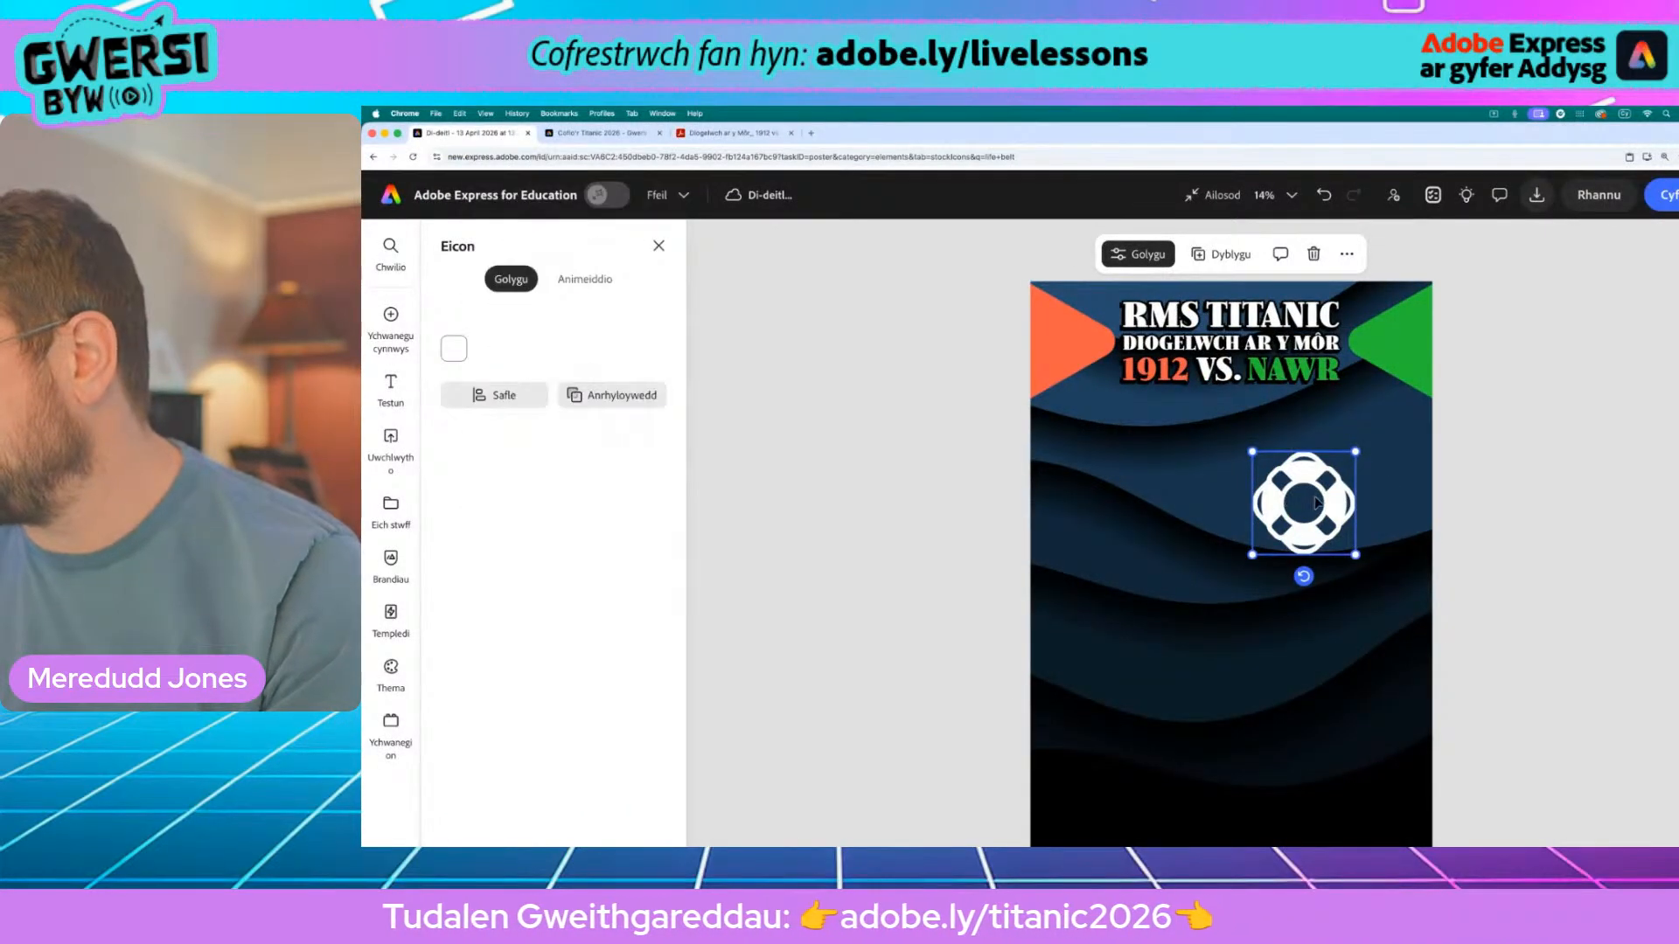
Place the white life belt over the orange triangle so that the poster's left edge cuts off part of it
drag(1338, 507, 1070, 338)
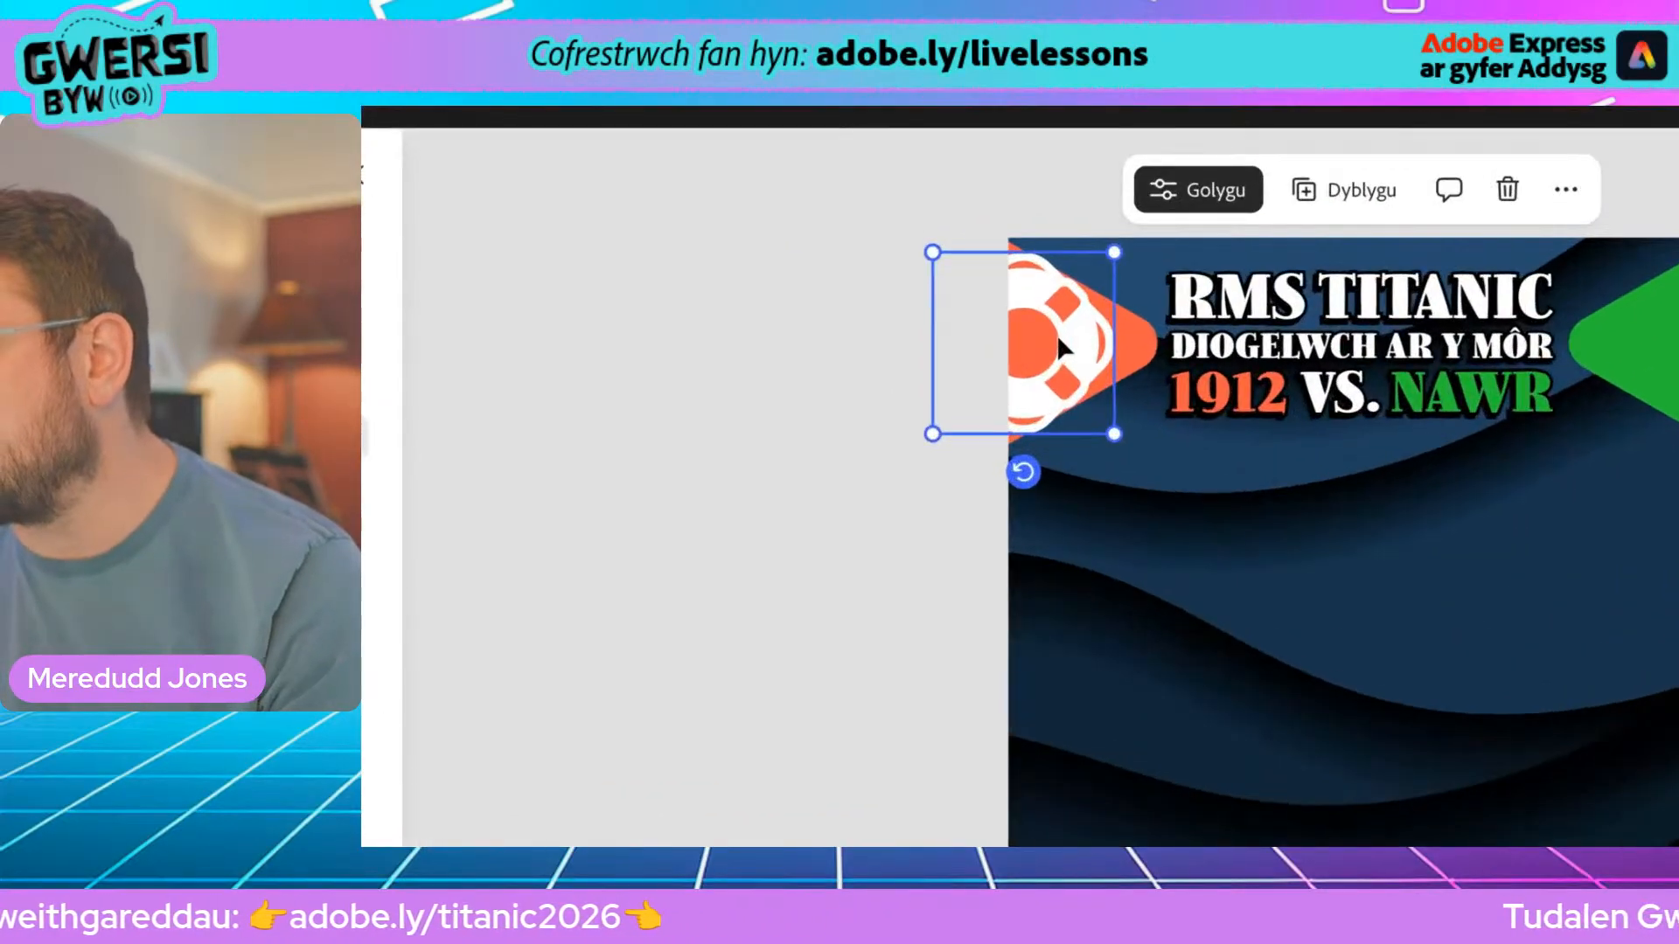
click(841, 156)
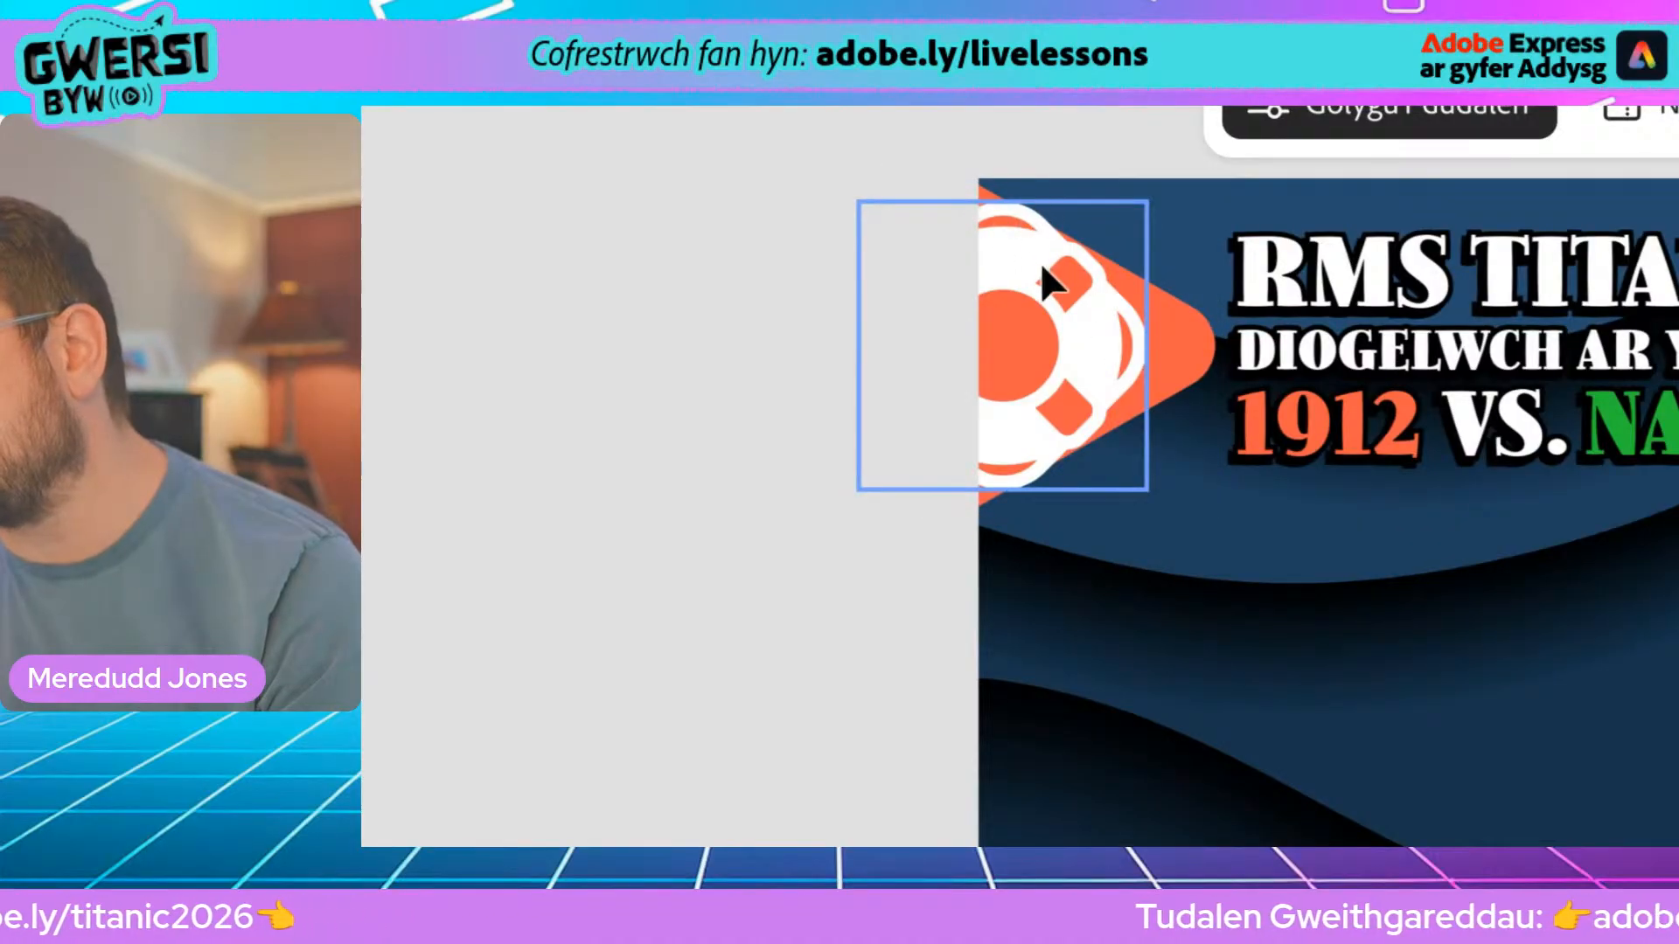
click(1073, 367)
drag(1075, 367, 1079, 364)
click(795, 349)
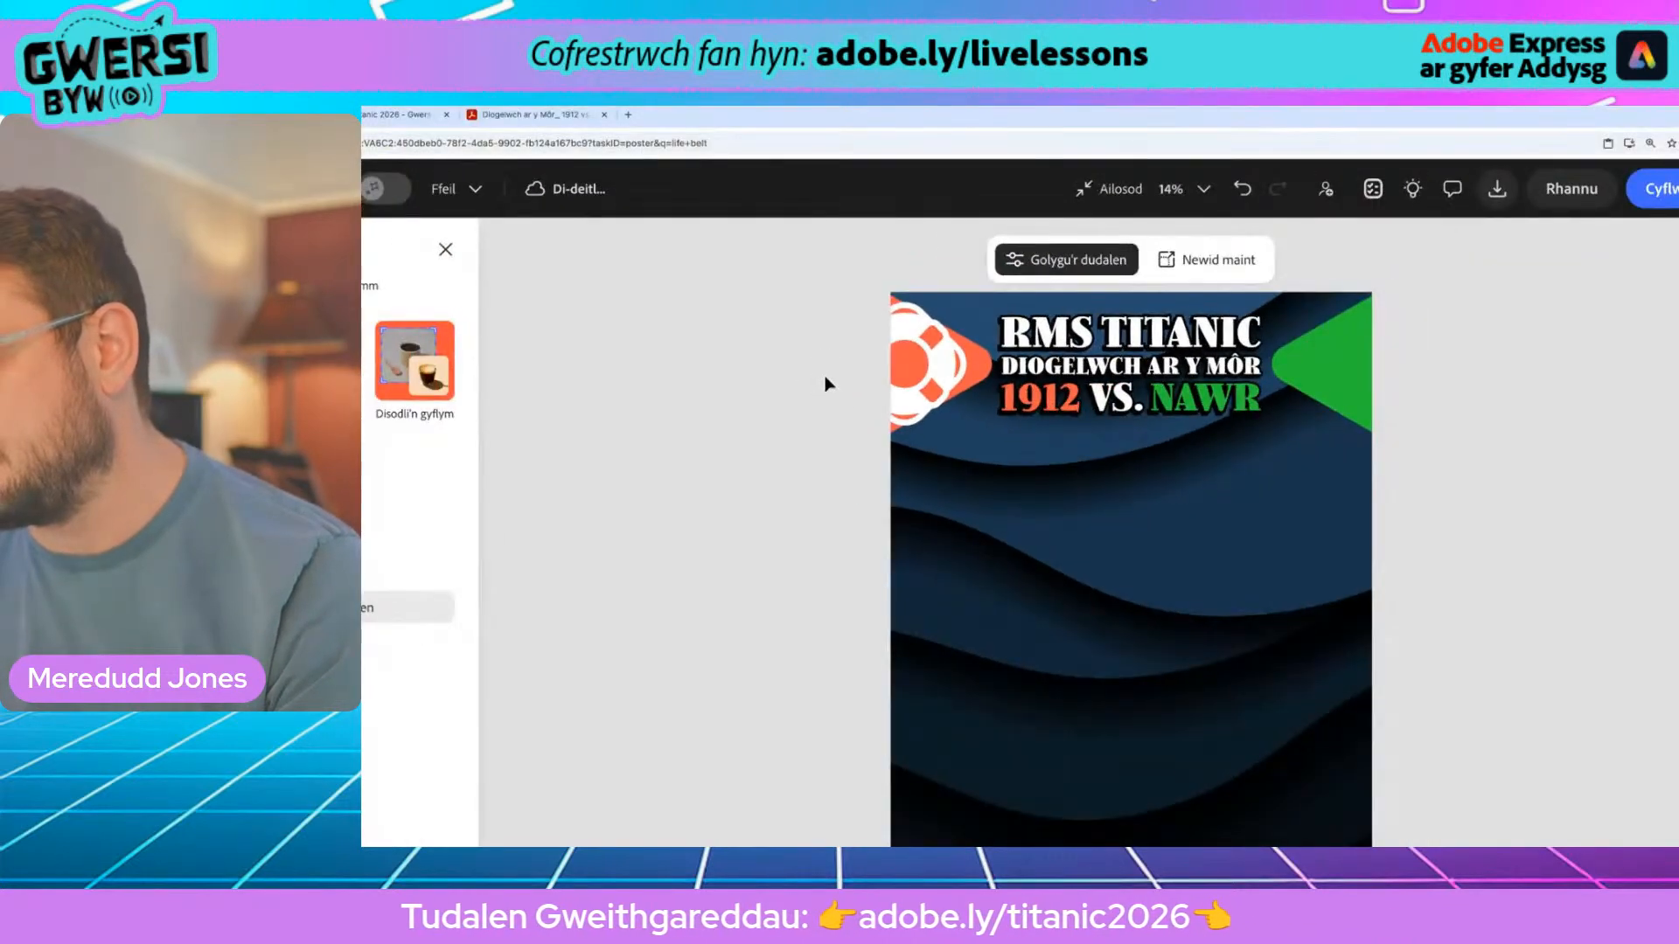
Duplicate the white life belt and place the copy over the green triangle, mirroring the first one and cut off by the poster's opposite edge
click(910, 348)
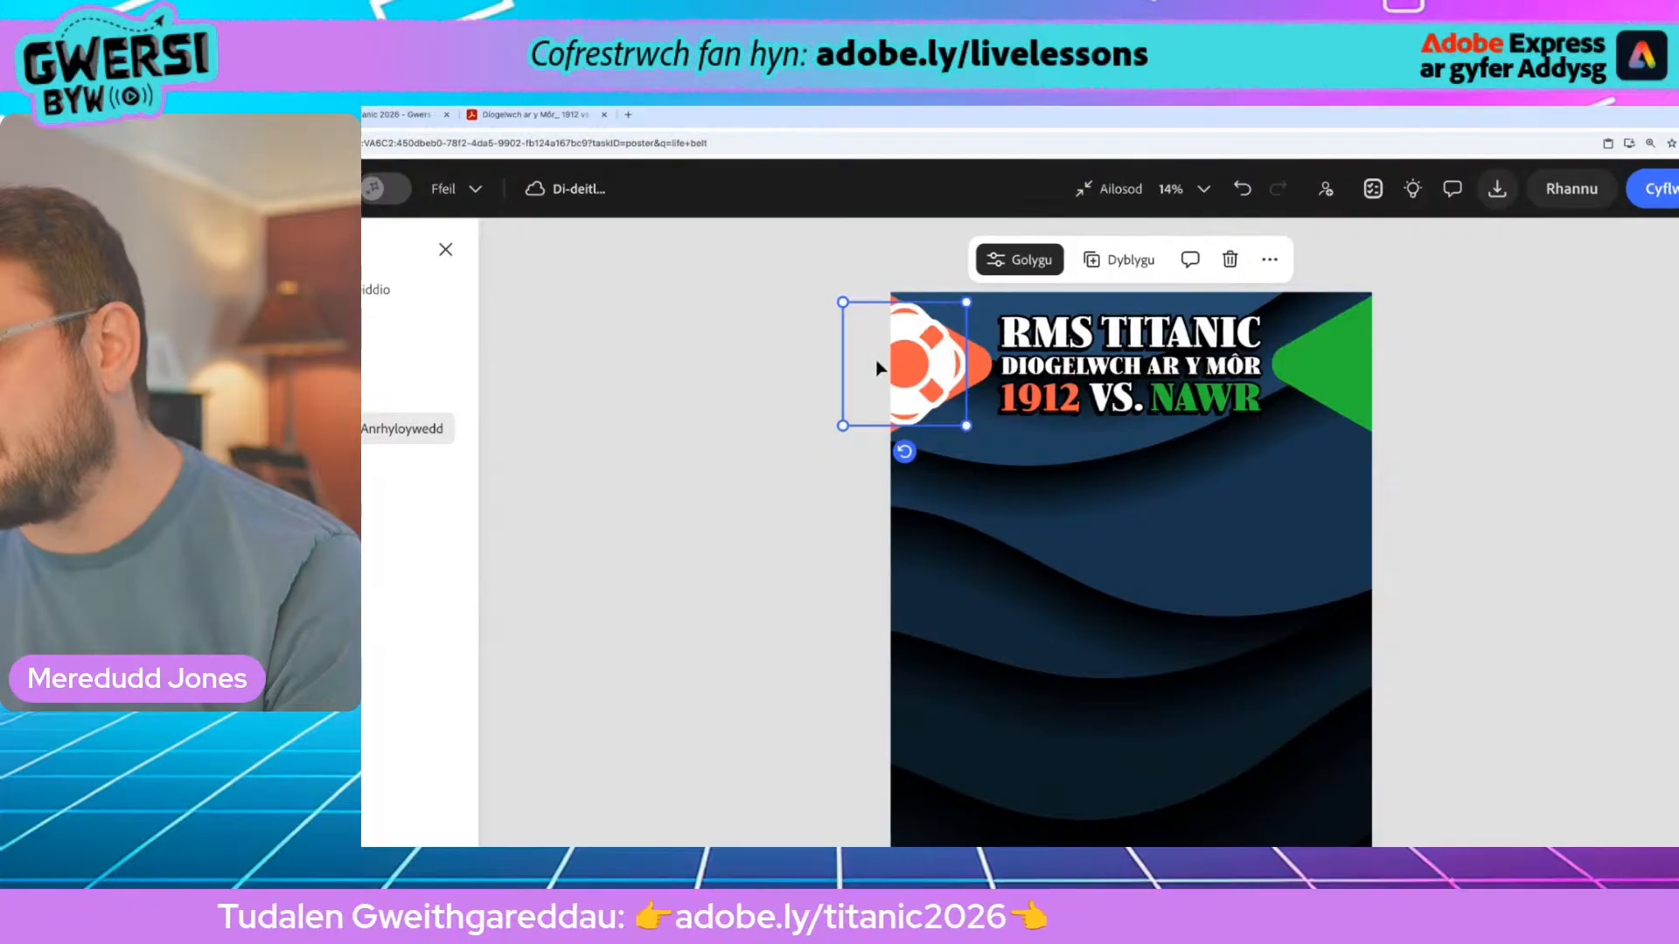
drag(924, 372, 1372, 365)
drag(1380, 366, 1383, 366)
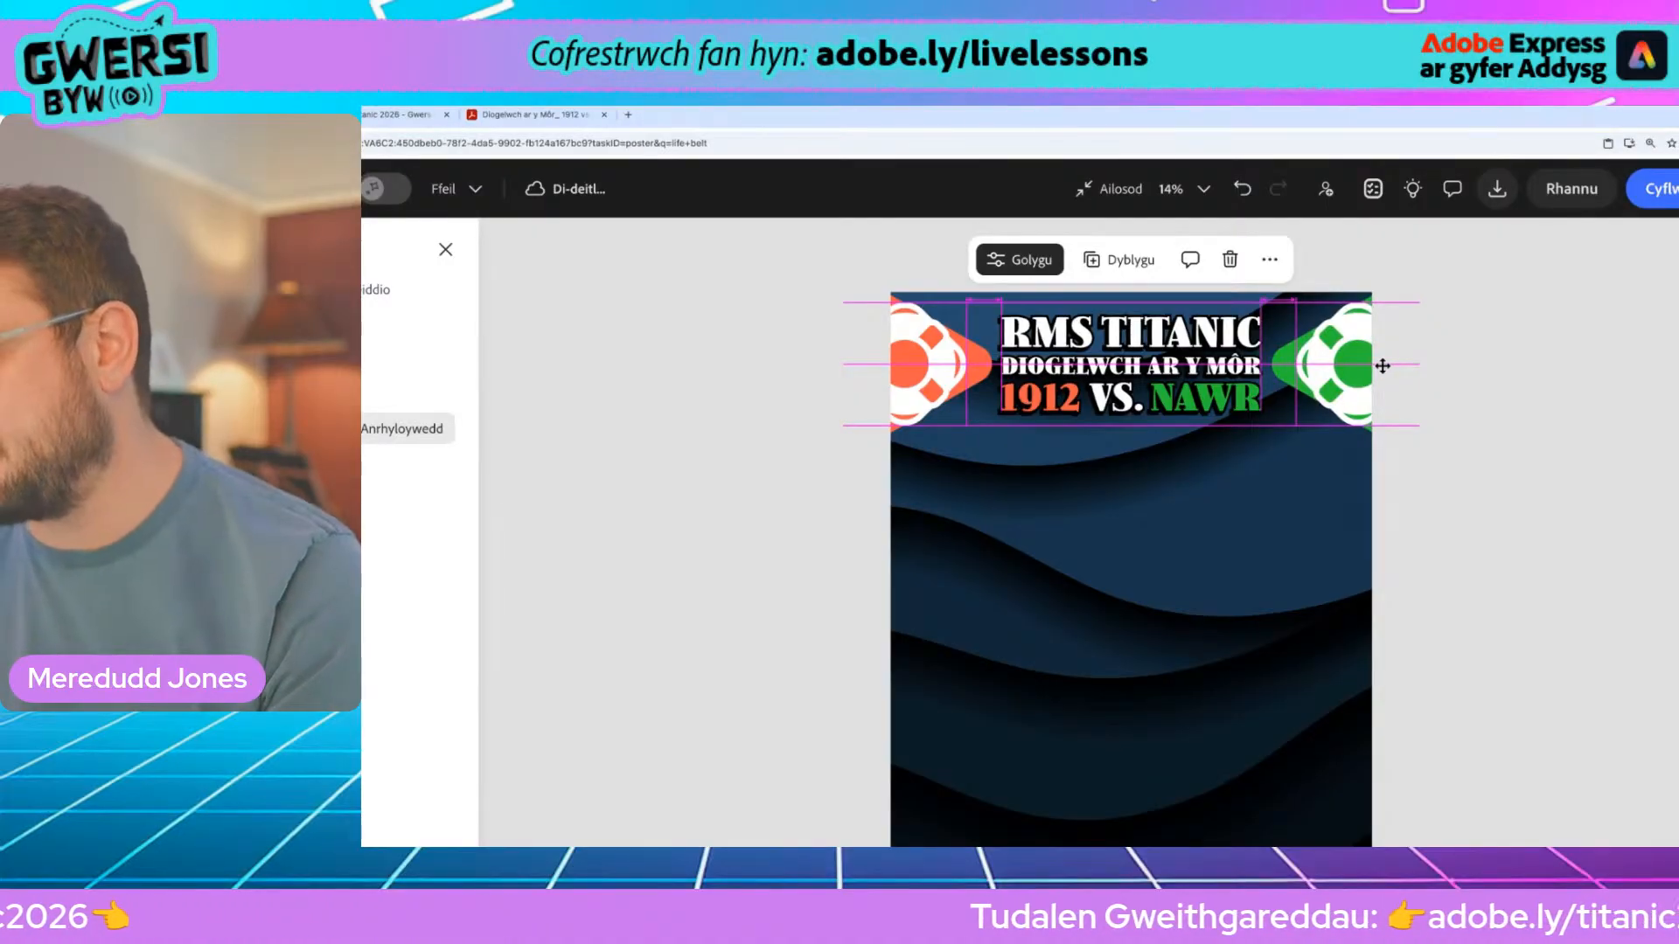
drag(1383, 365, 1382, 365)
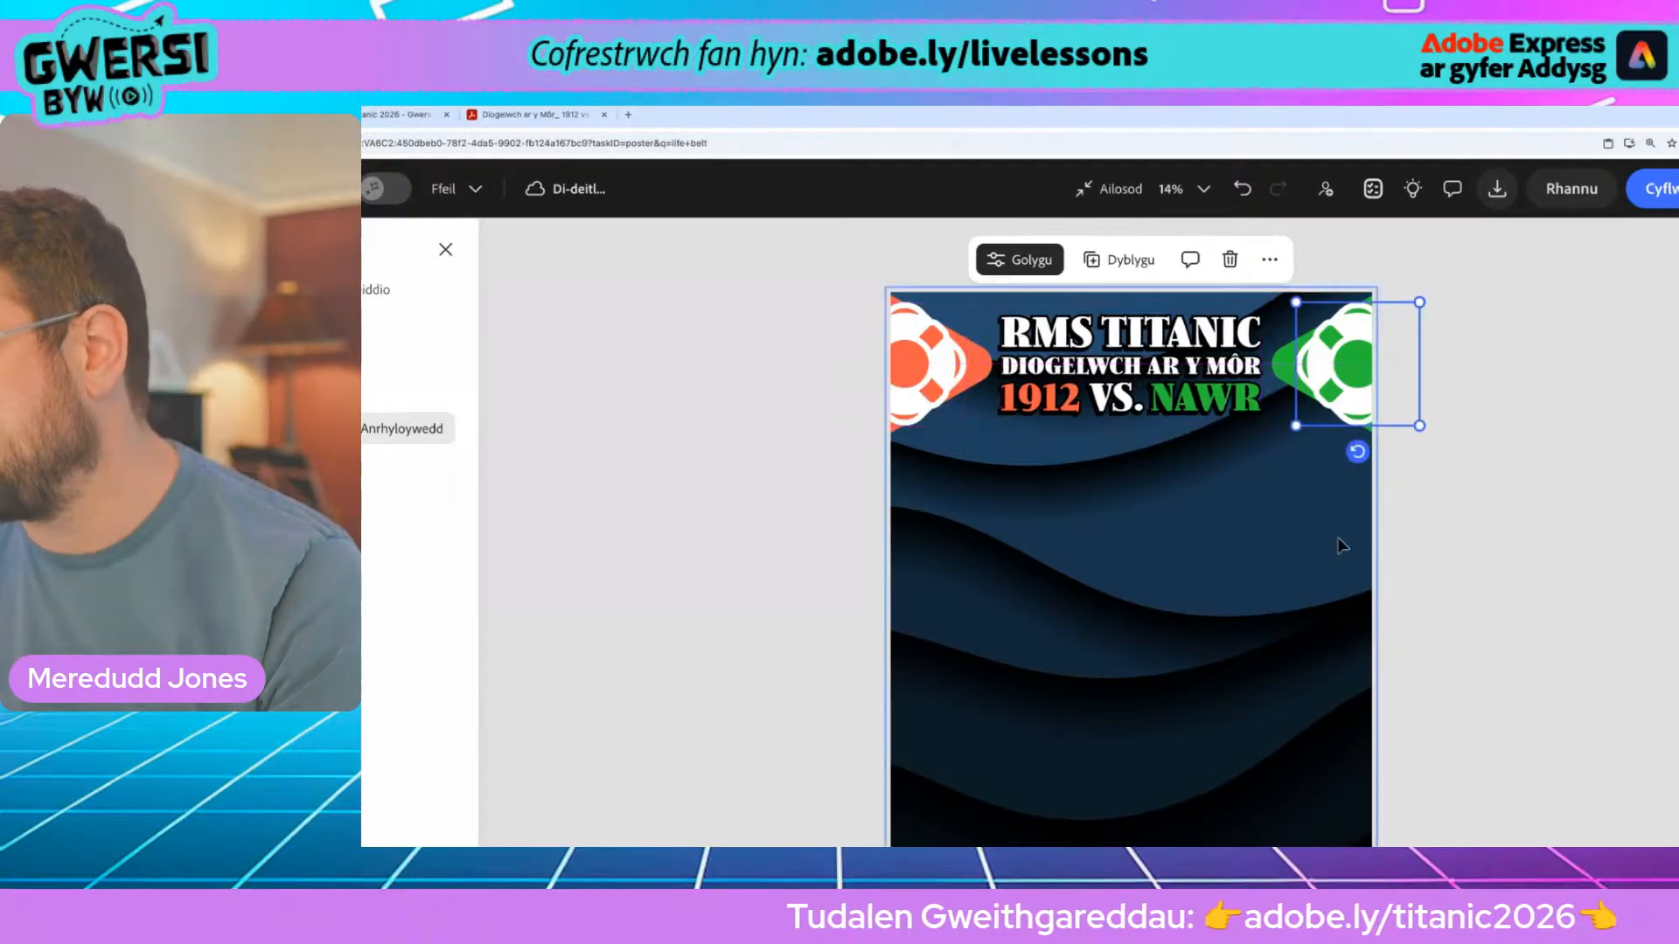
click(1347, 532)
scroll(1503, 540, down, 5)
scroll(1478, 586, up, 2)
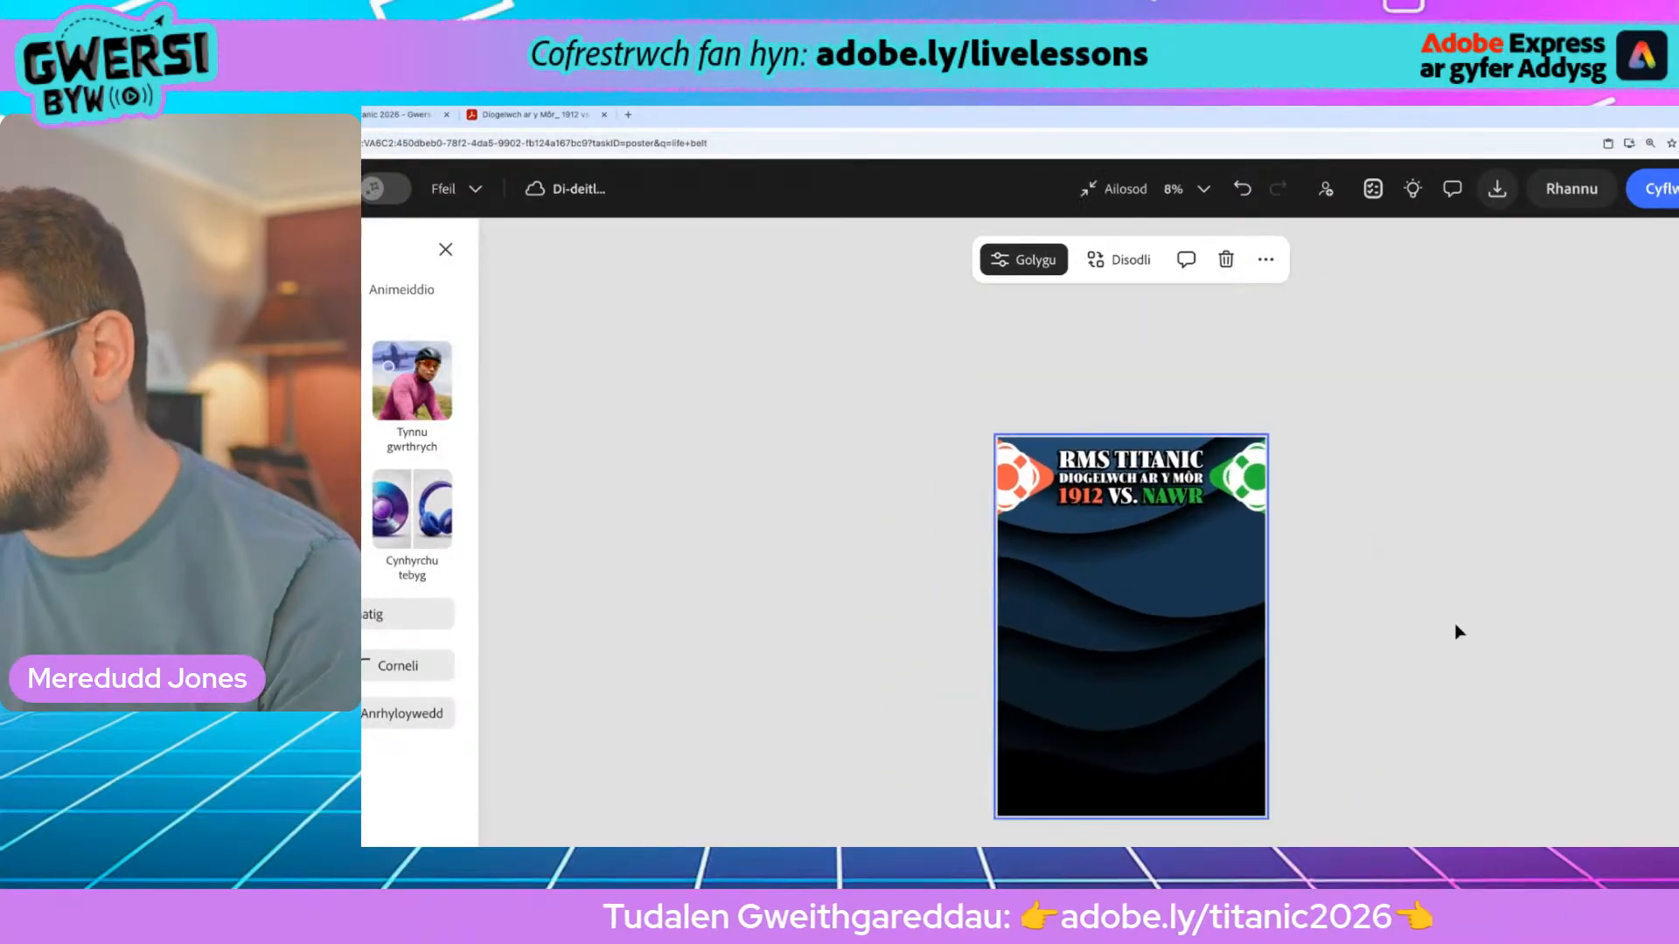
scroll(1353, 619, up, 1)
scroll(1353, 618, up, 1)
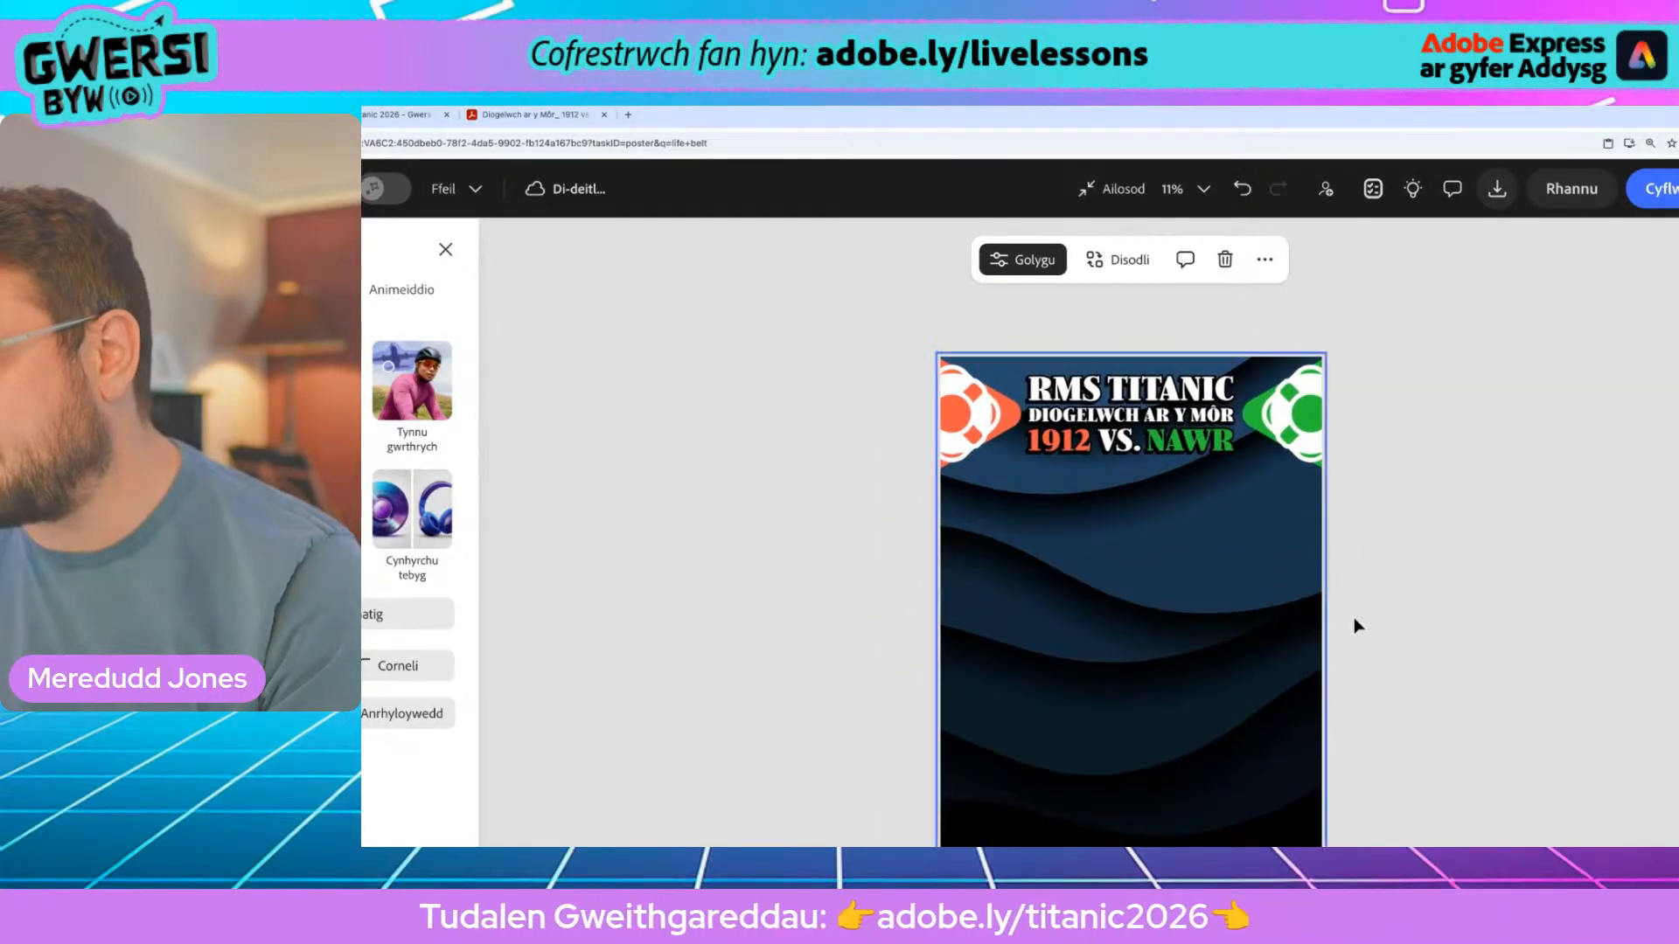
scroll(1380, 627, up, 10)
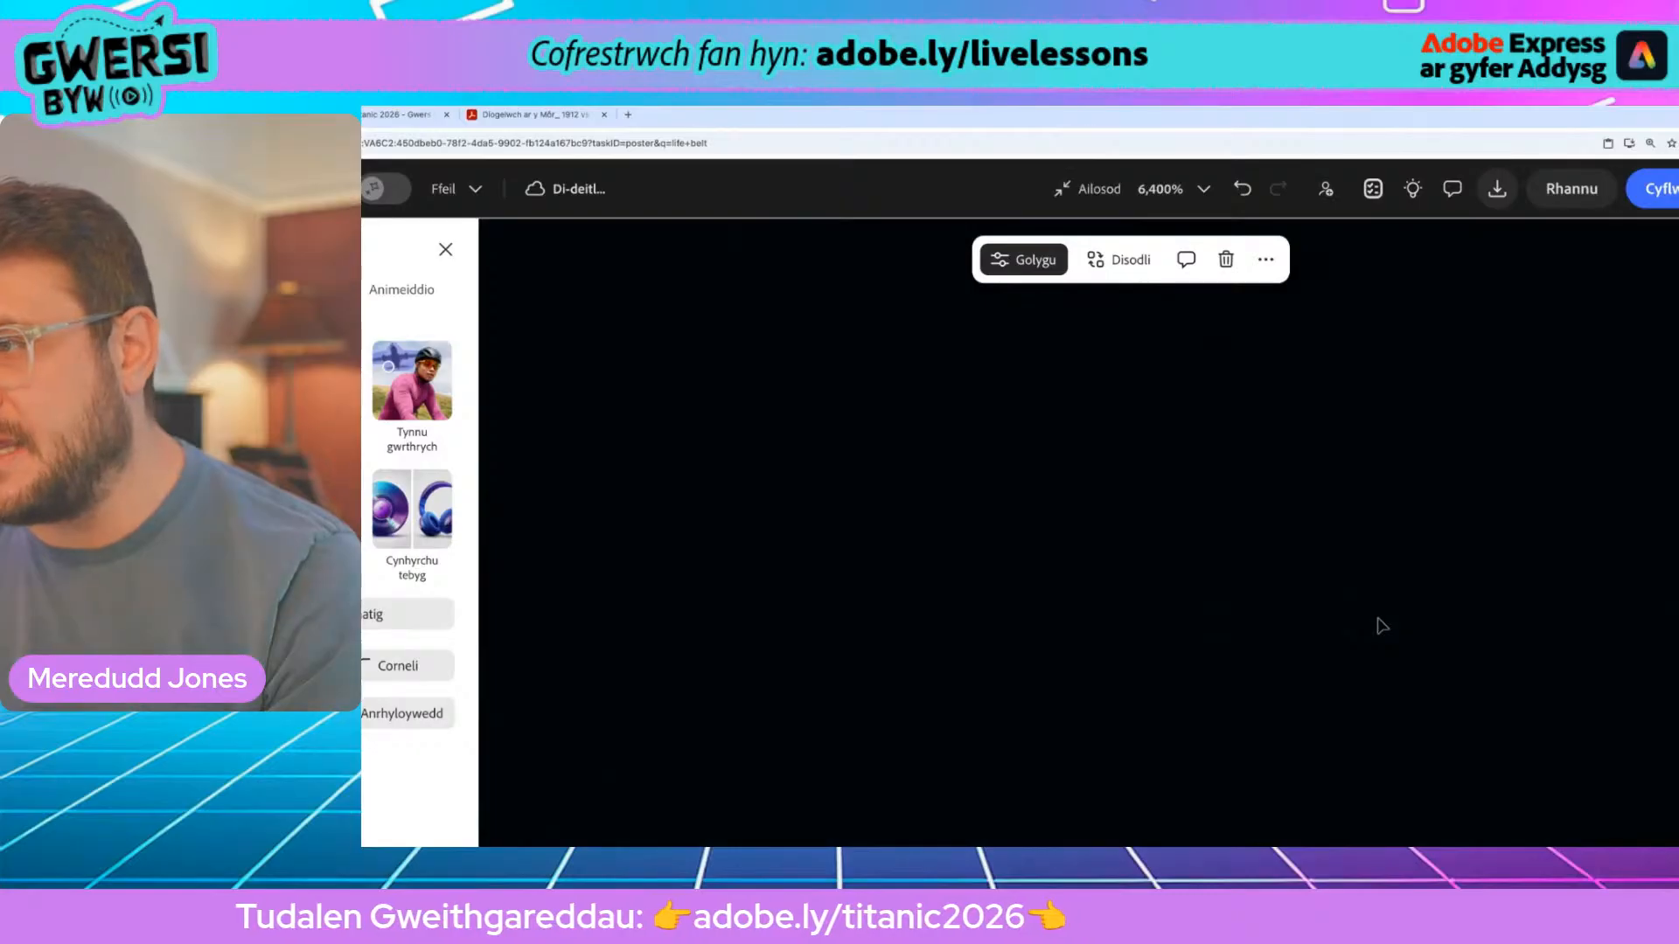
scroll(1363, 521, down, 8)
scroll(1360, 516, up, 3)
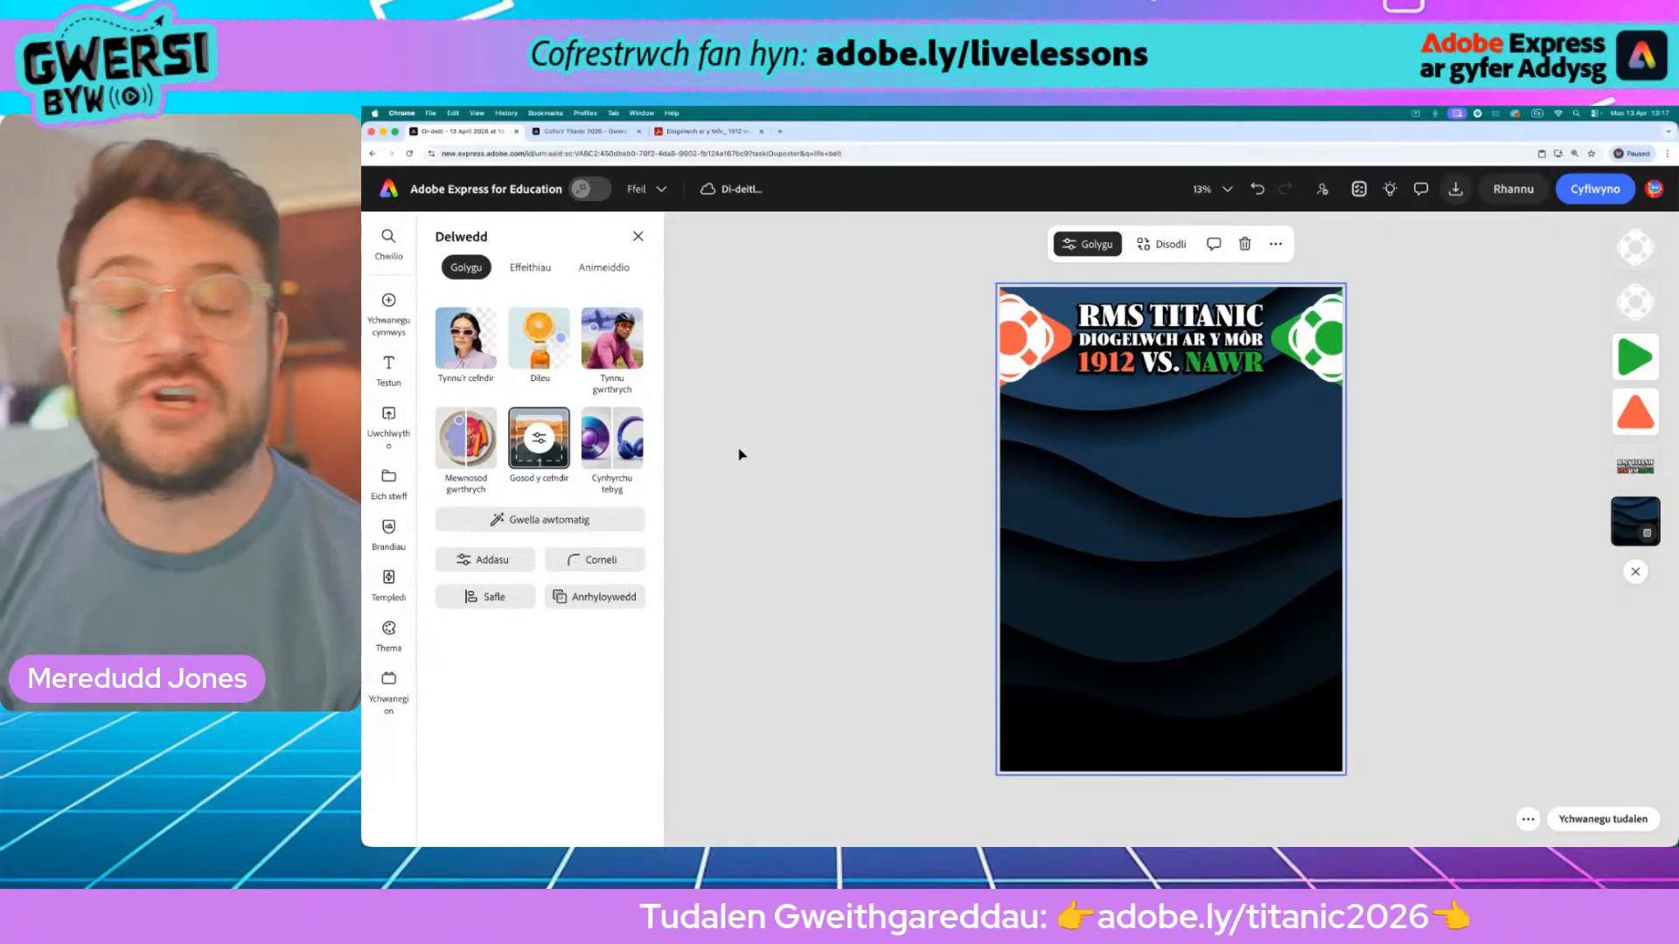
Clear the "life belt" search in the shape elements and add the outlined rectangle to the poster
click(388, 299)
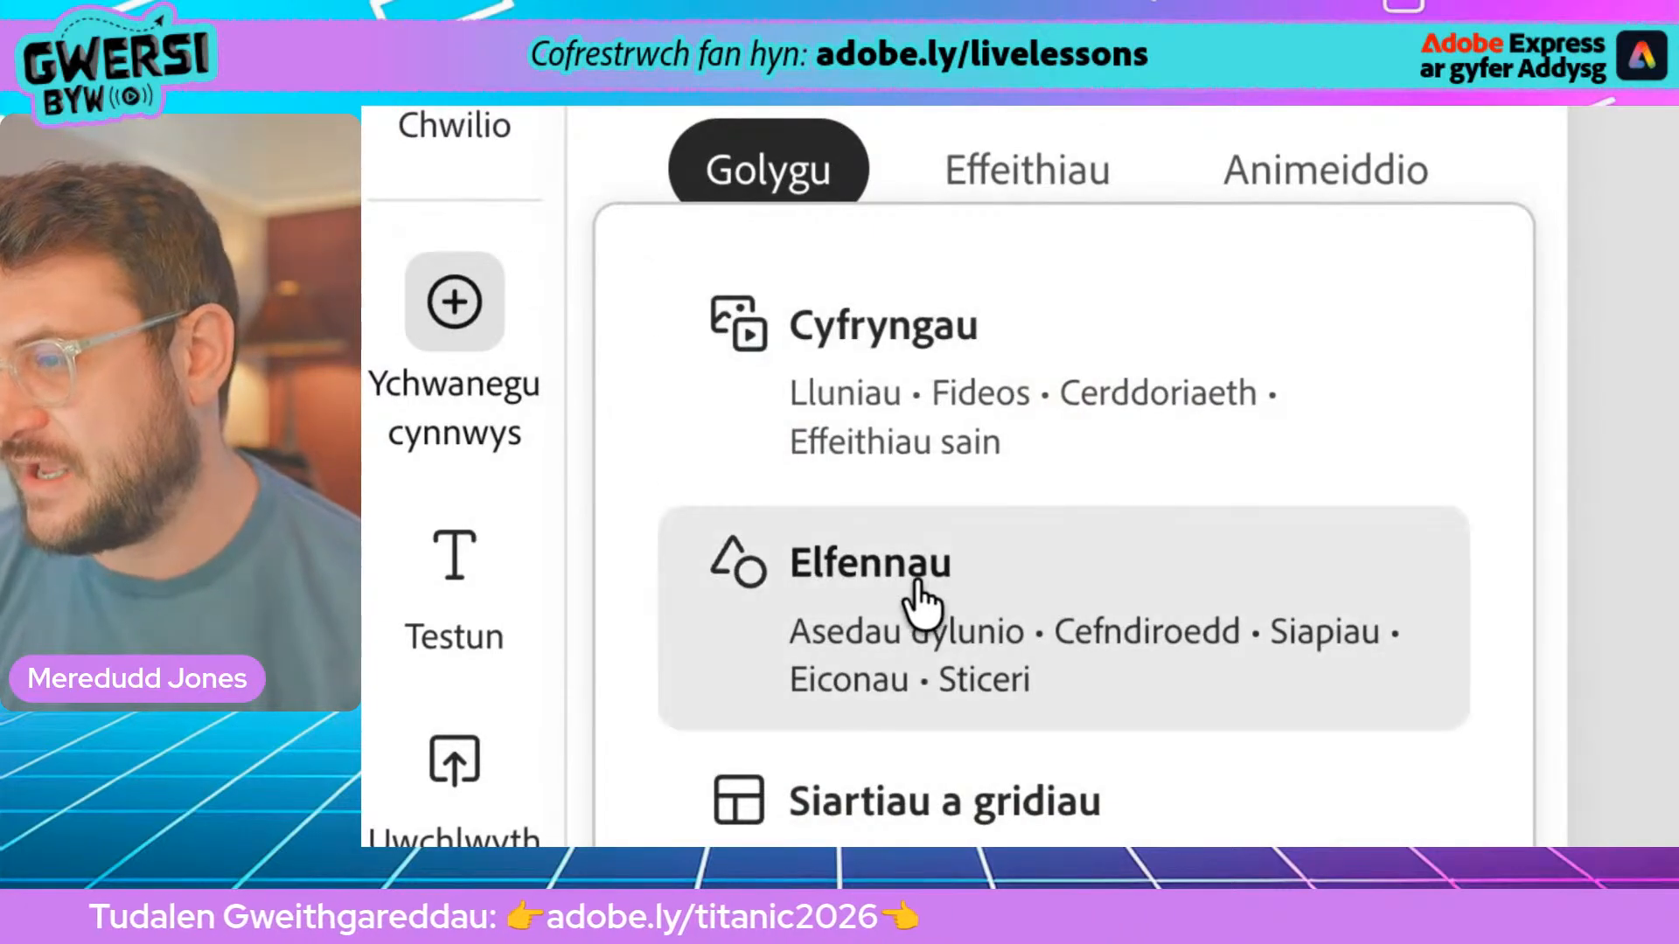
click(871, 595)
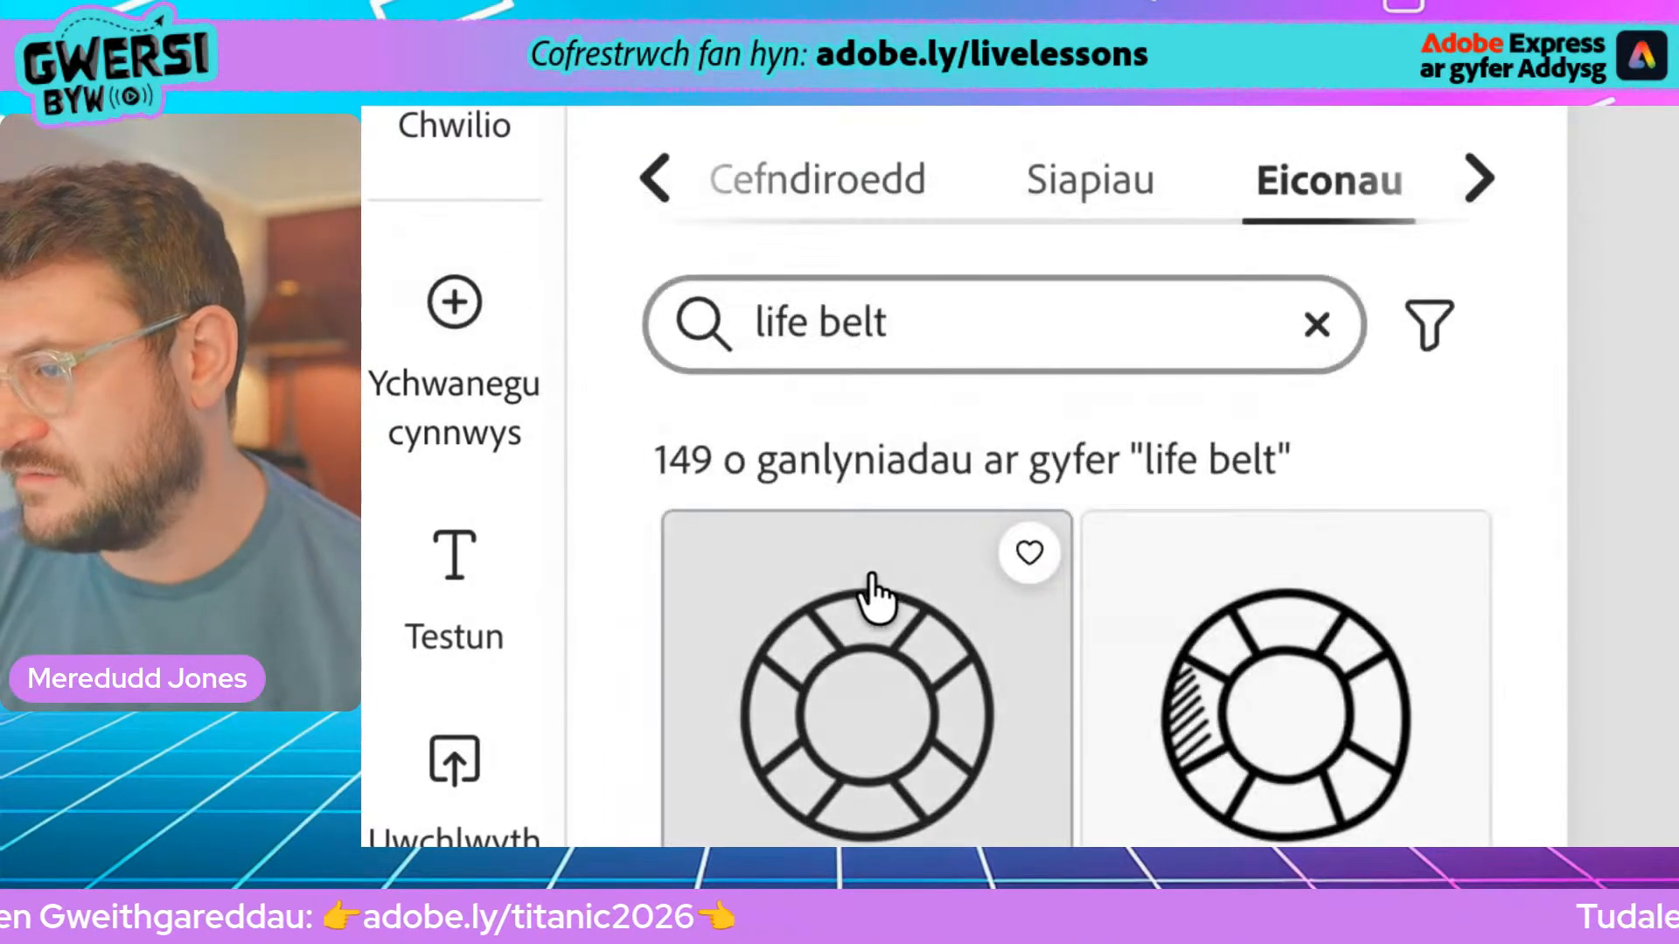
click(916, 302)
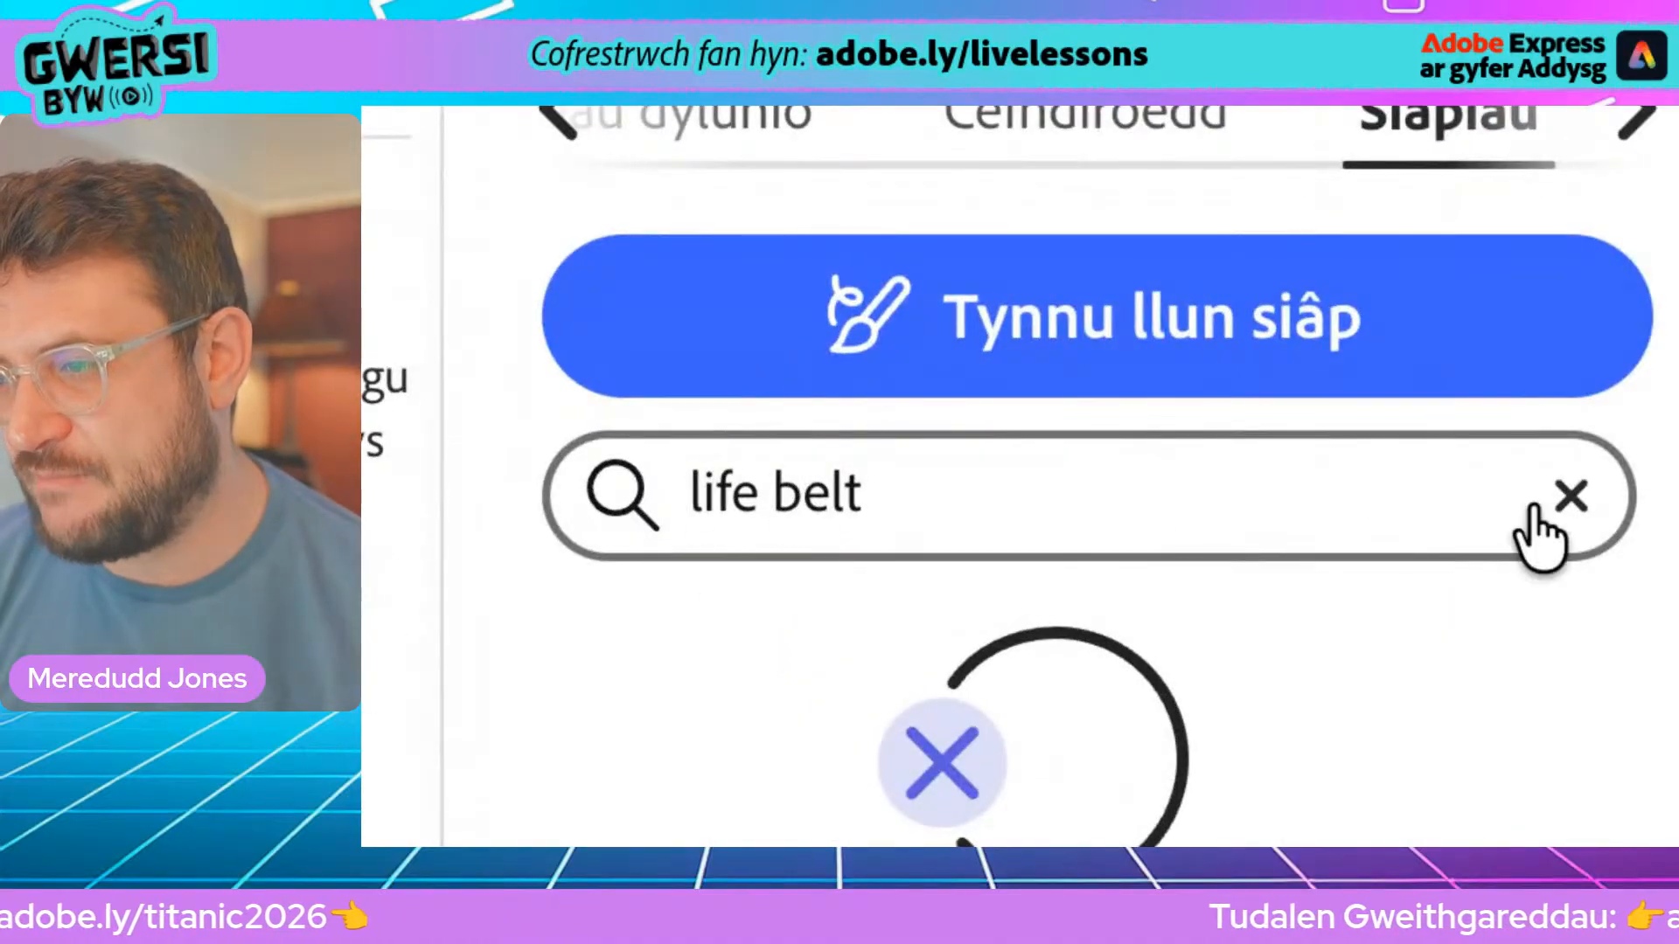
click(1193, 499)
click(1574, 492)
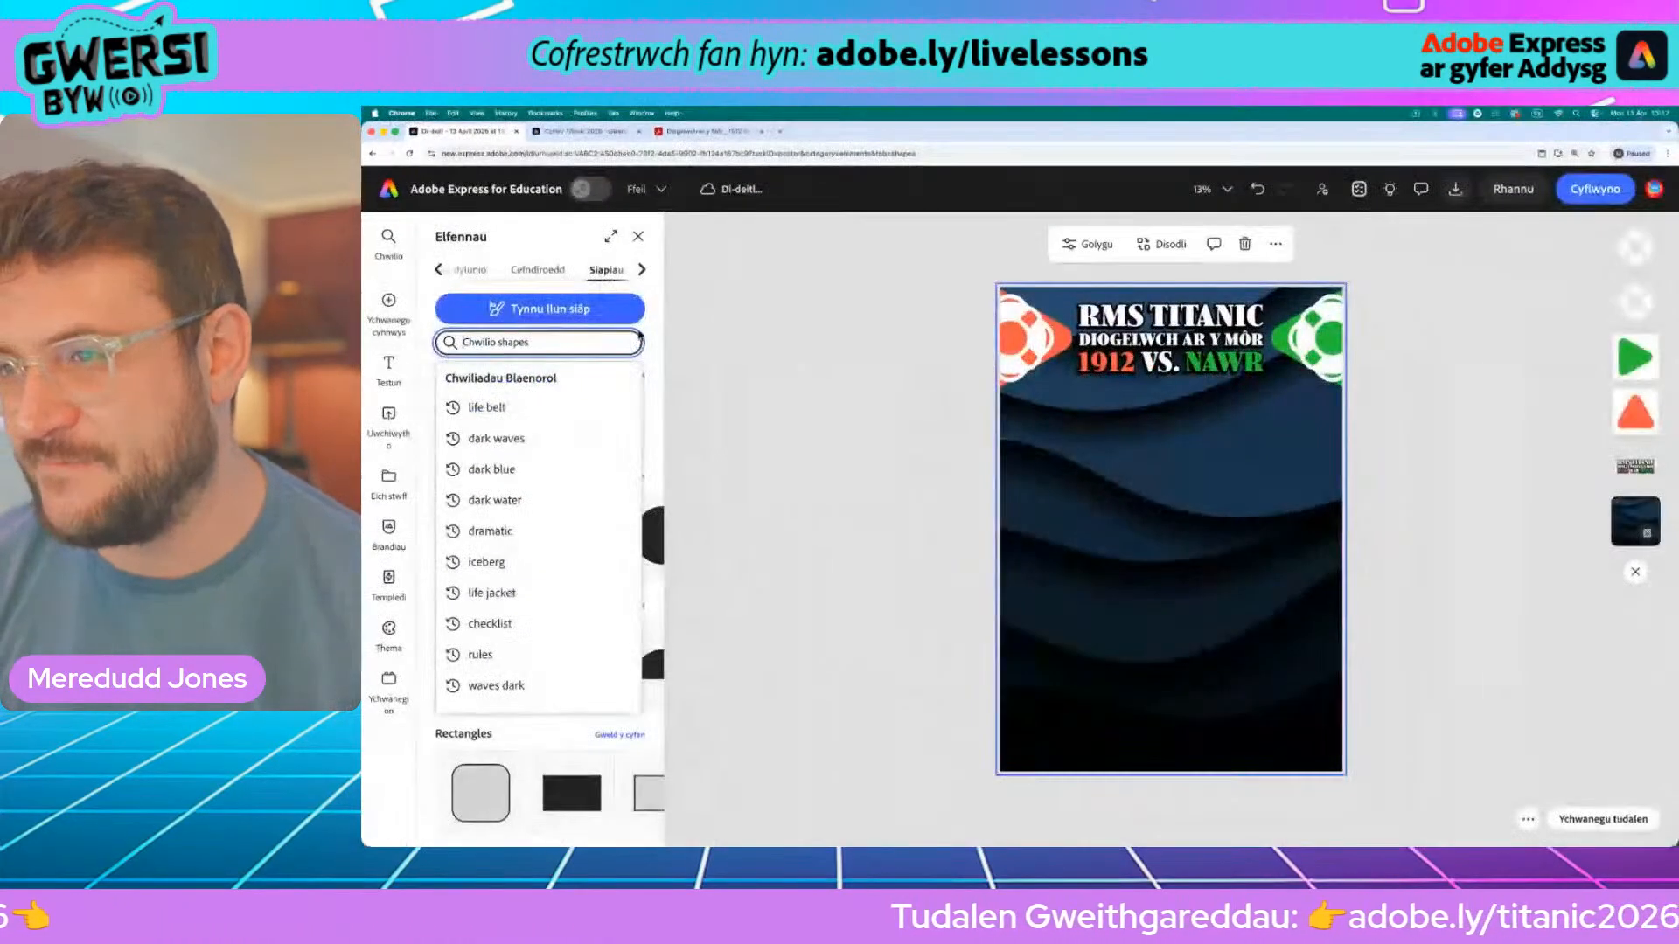
click(794, 460)
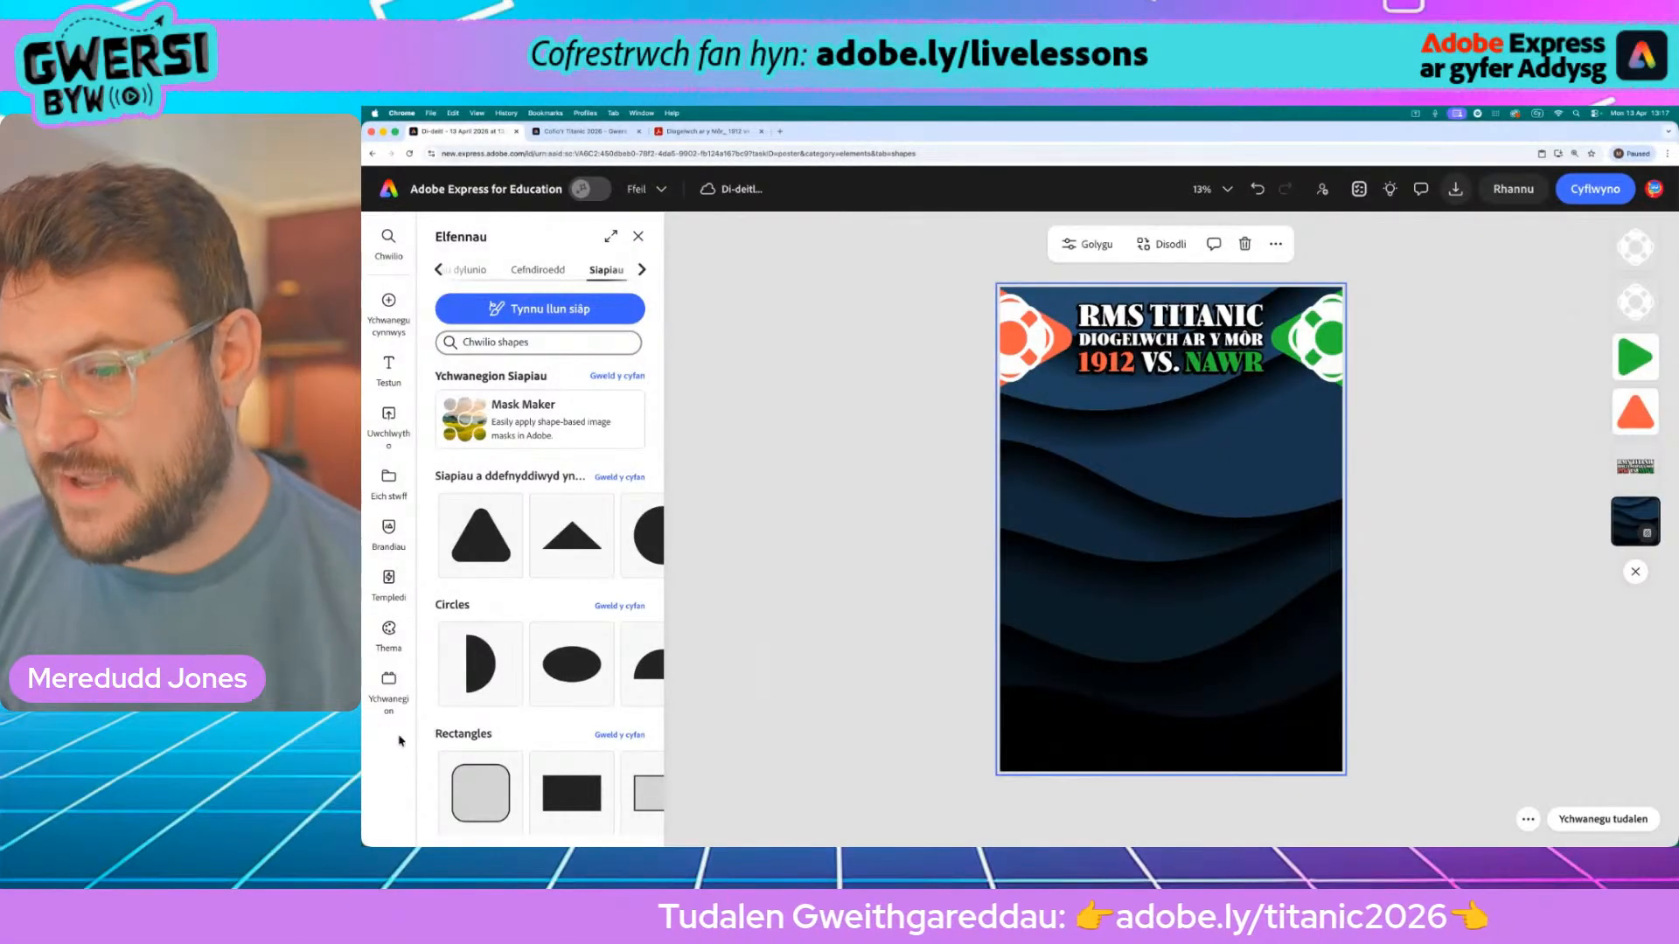
scroll(428, 699, down, 2)
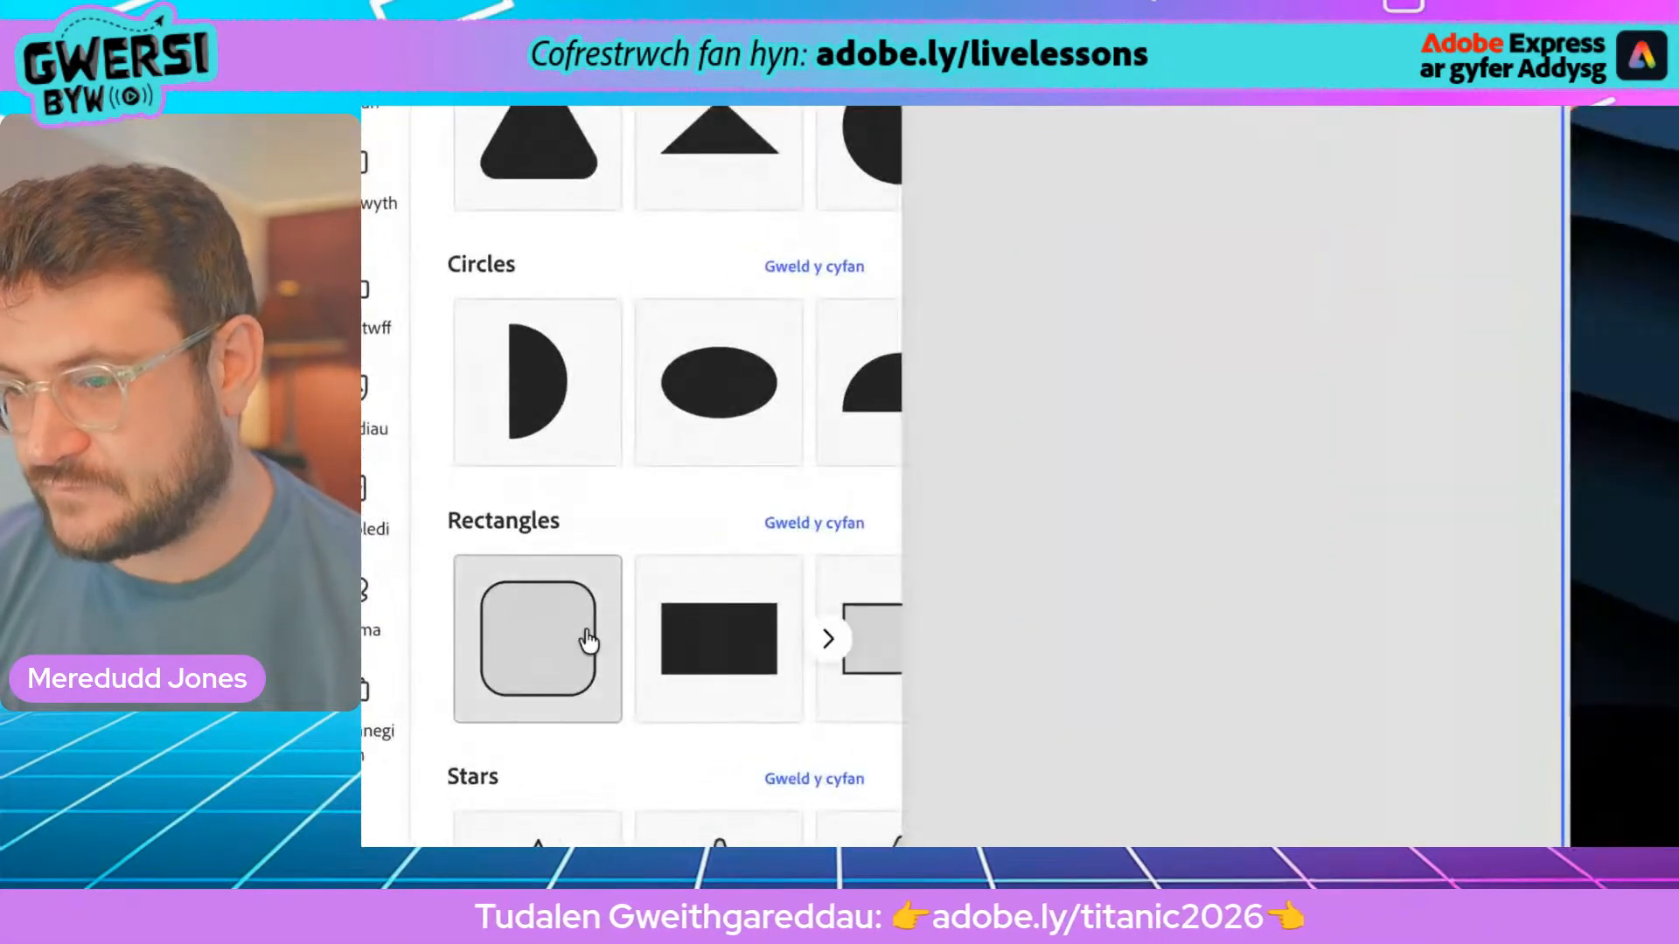
scroll(587, 641, right, 5)
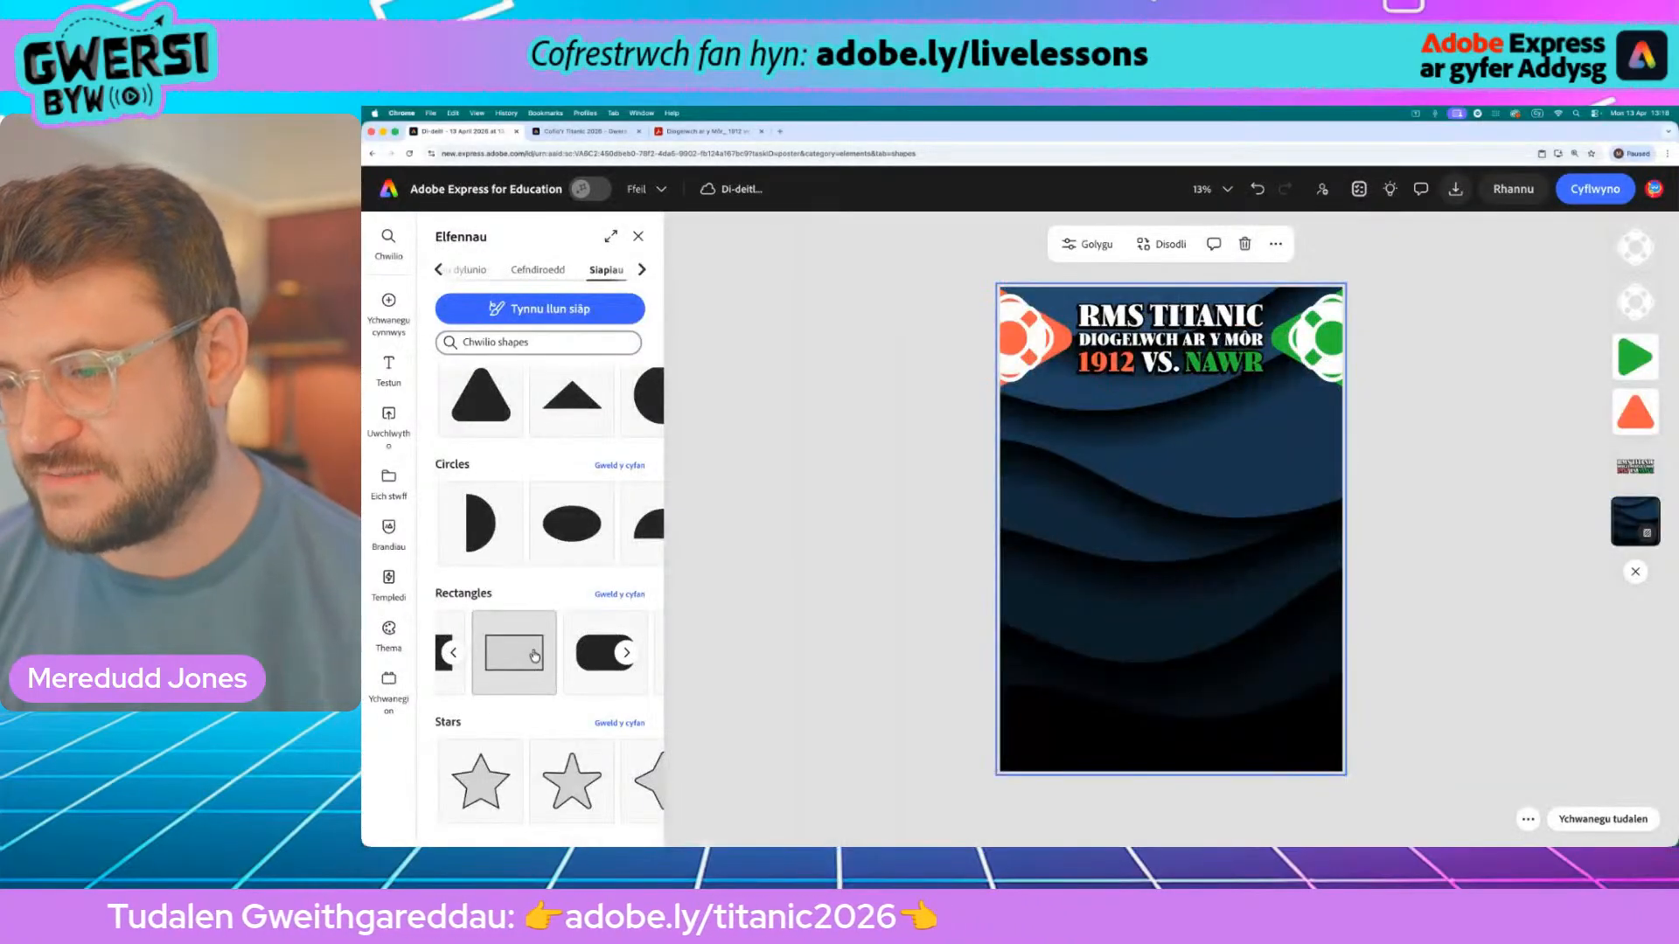
click(519, 660)
click(1163, 537)
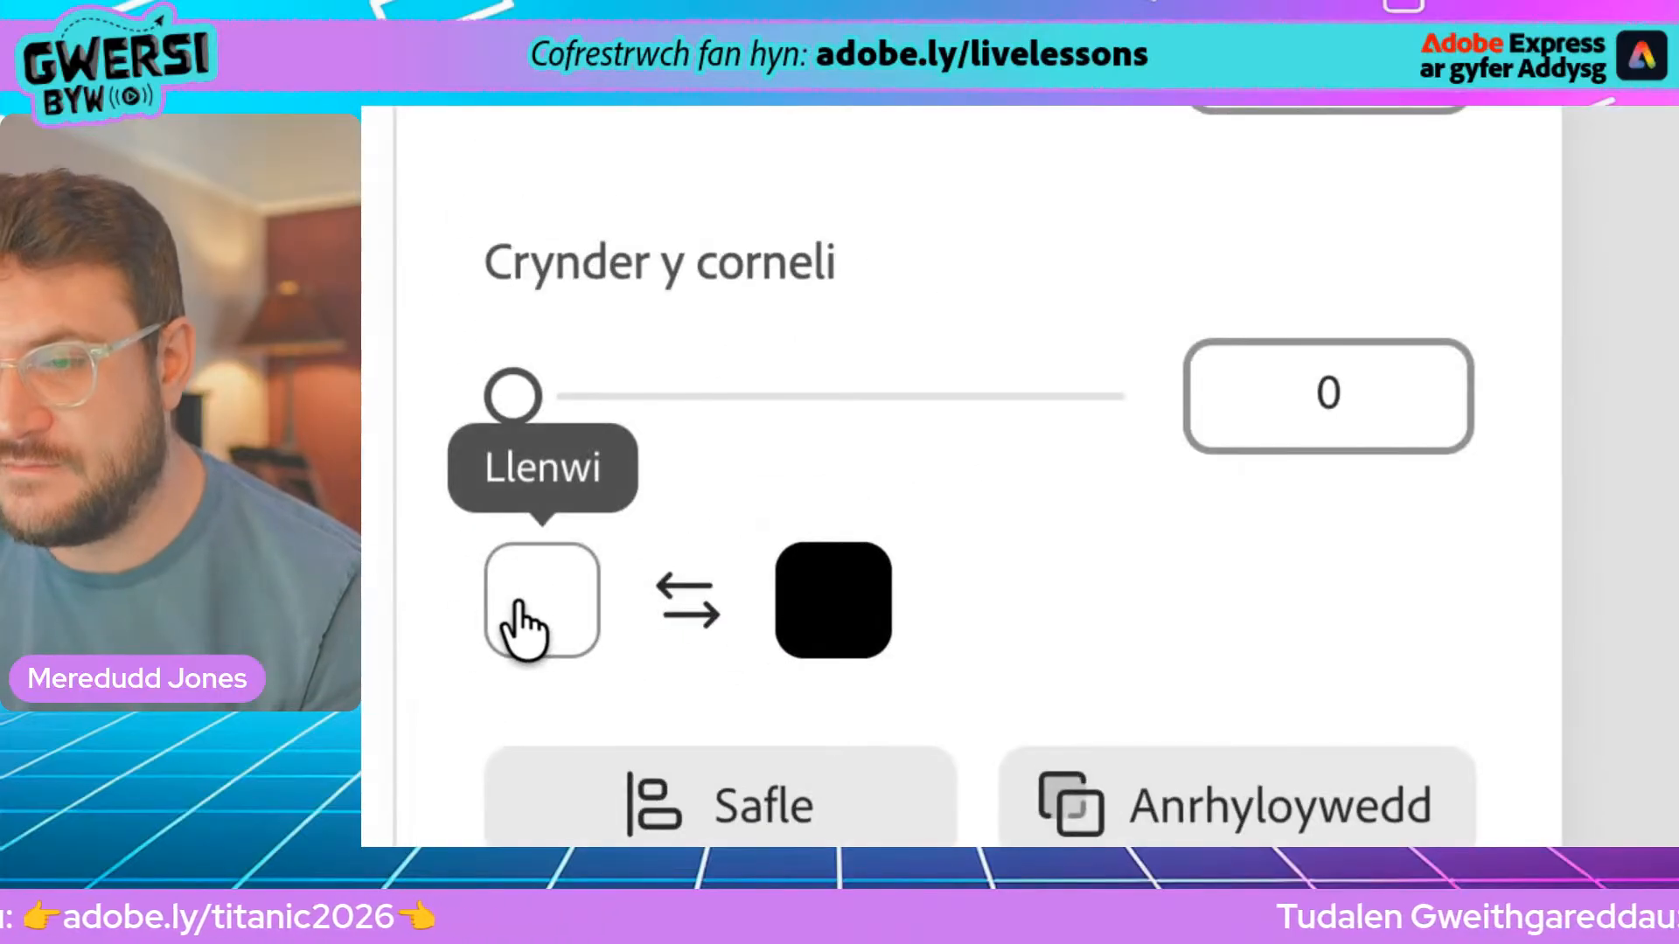
Set the rectangle's border colour to the orange #f75c46 already used in the design
click(445, 617)
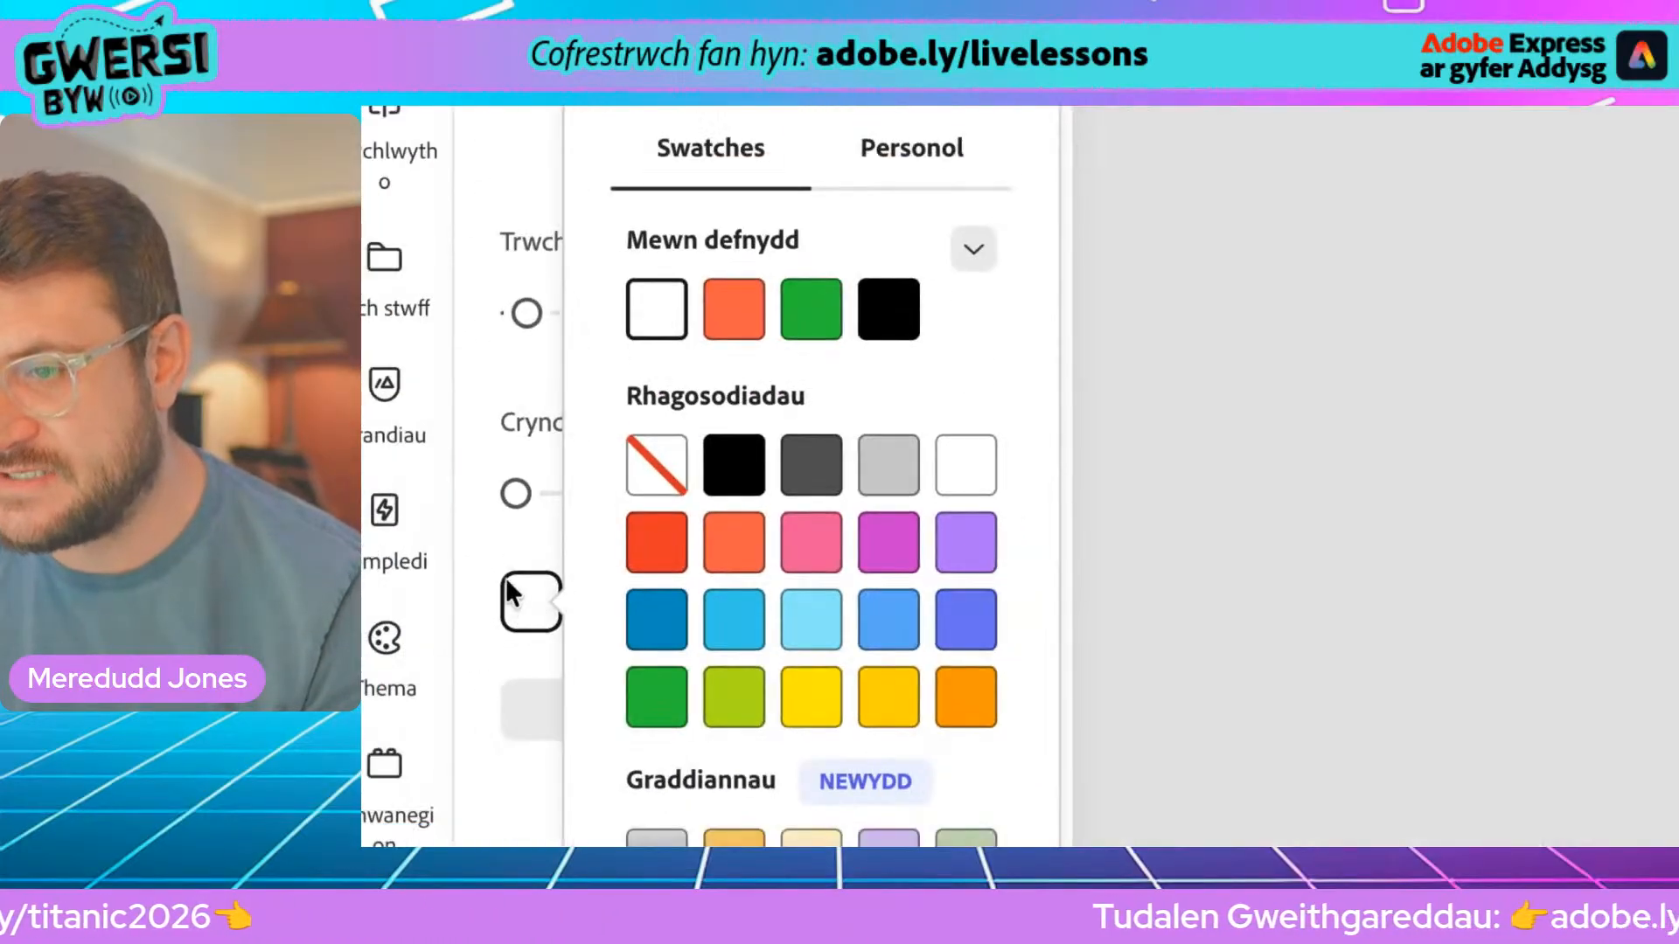
click(510, 593)
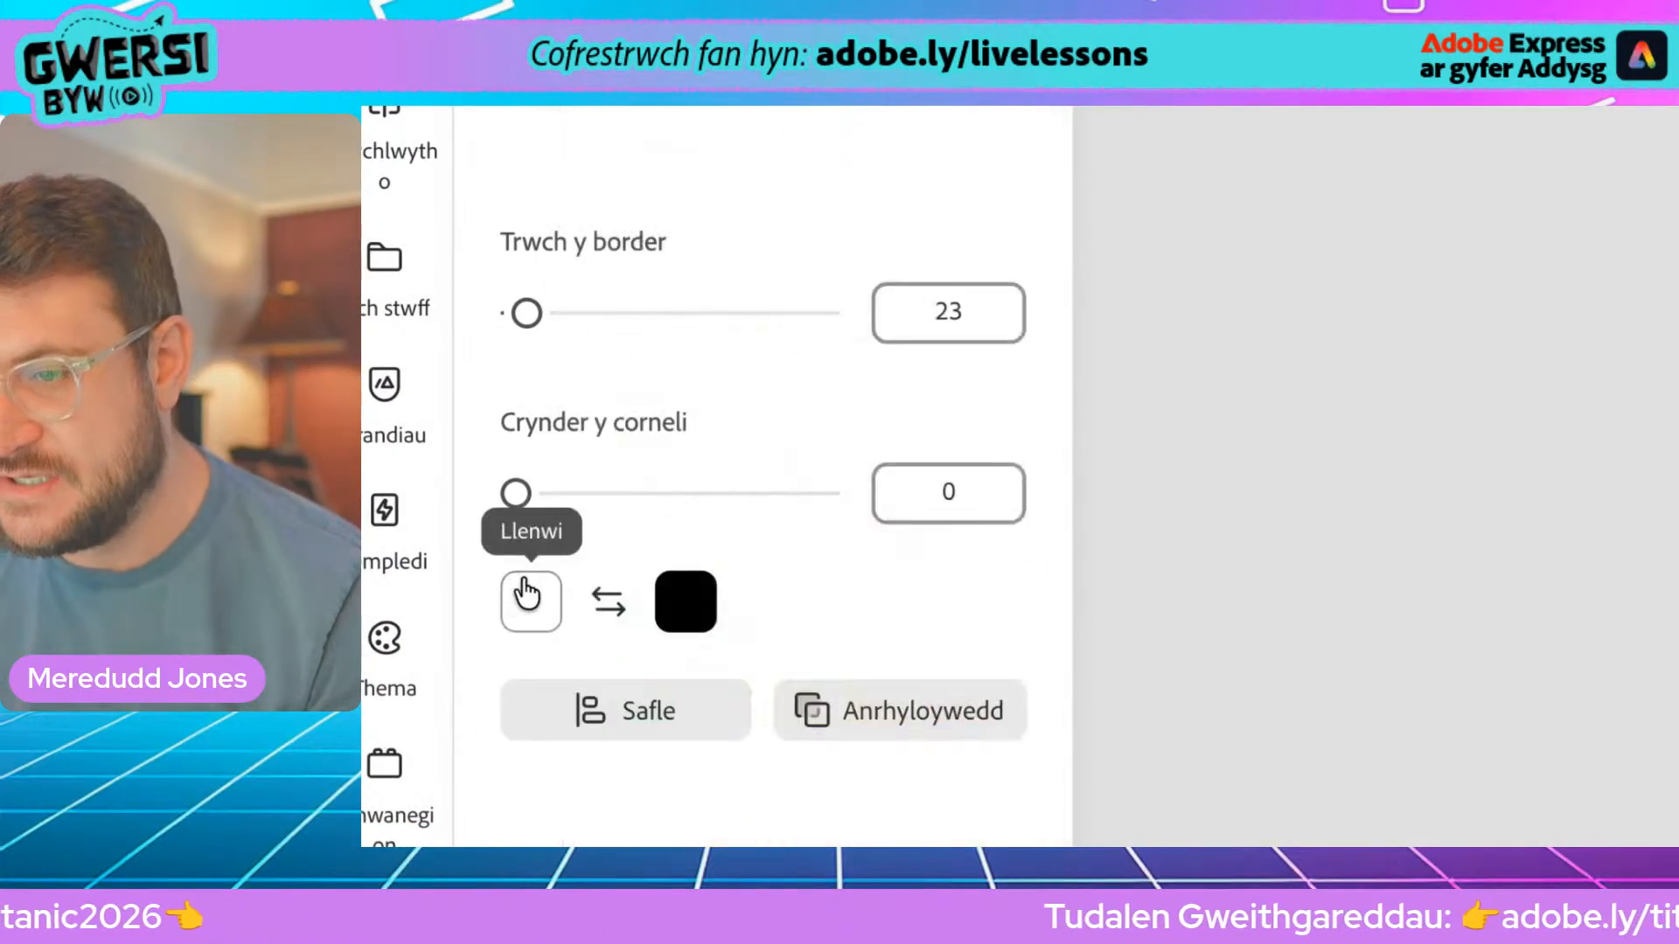
click(702, 617)
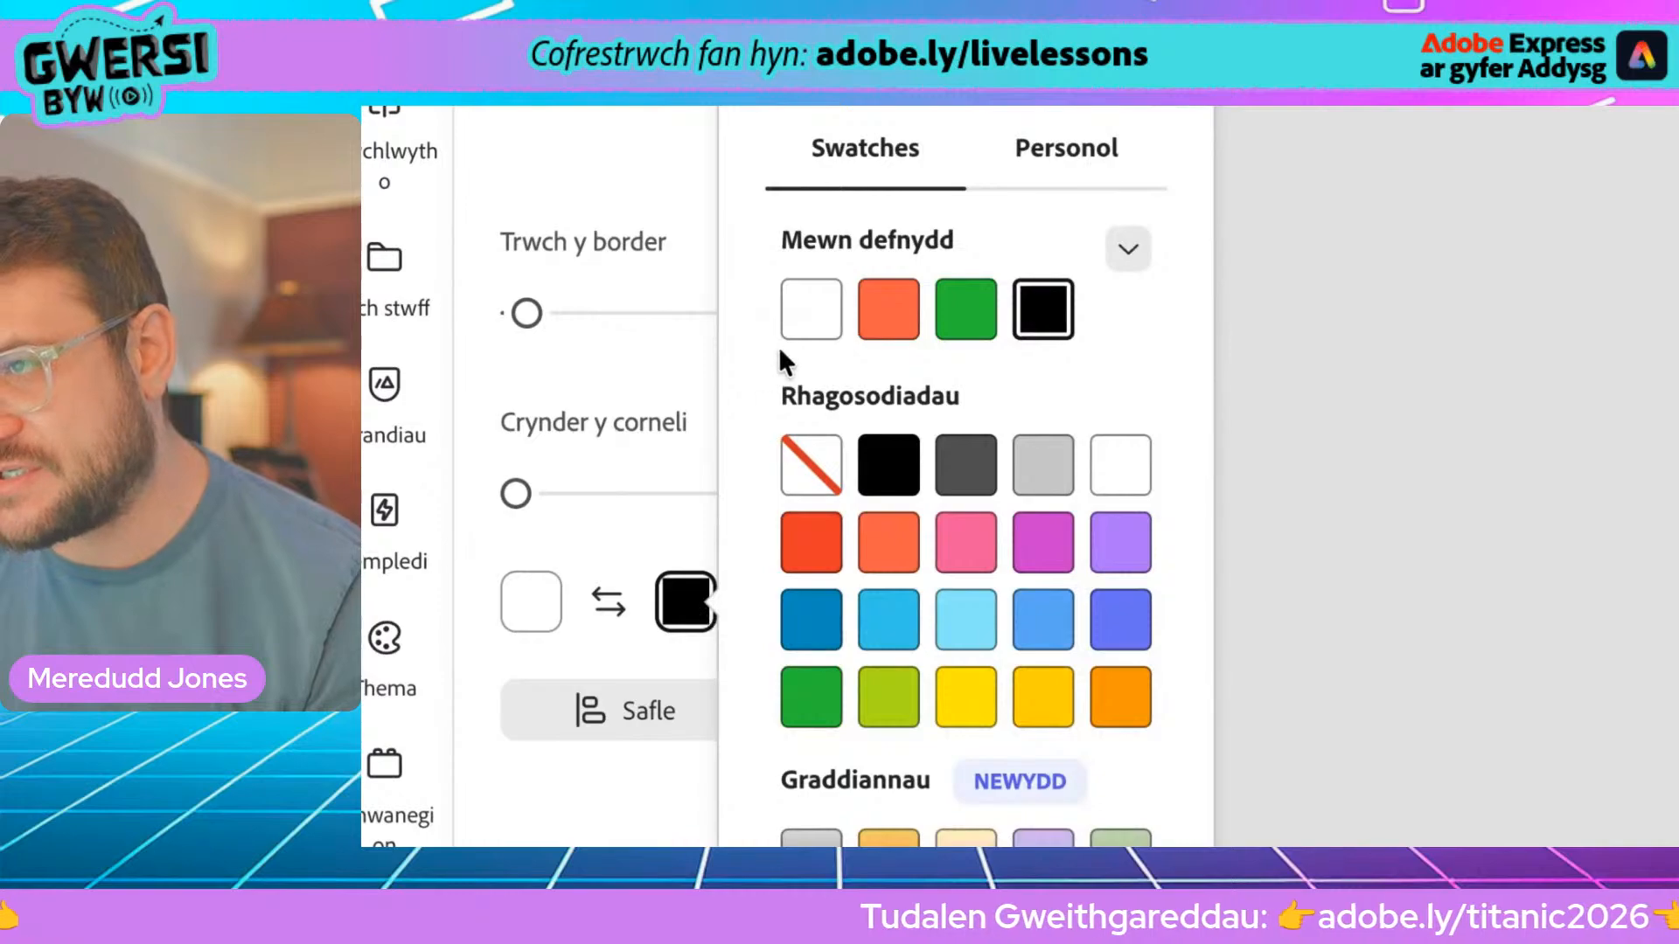
click(890, 326)
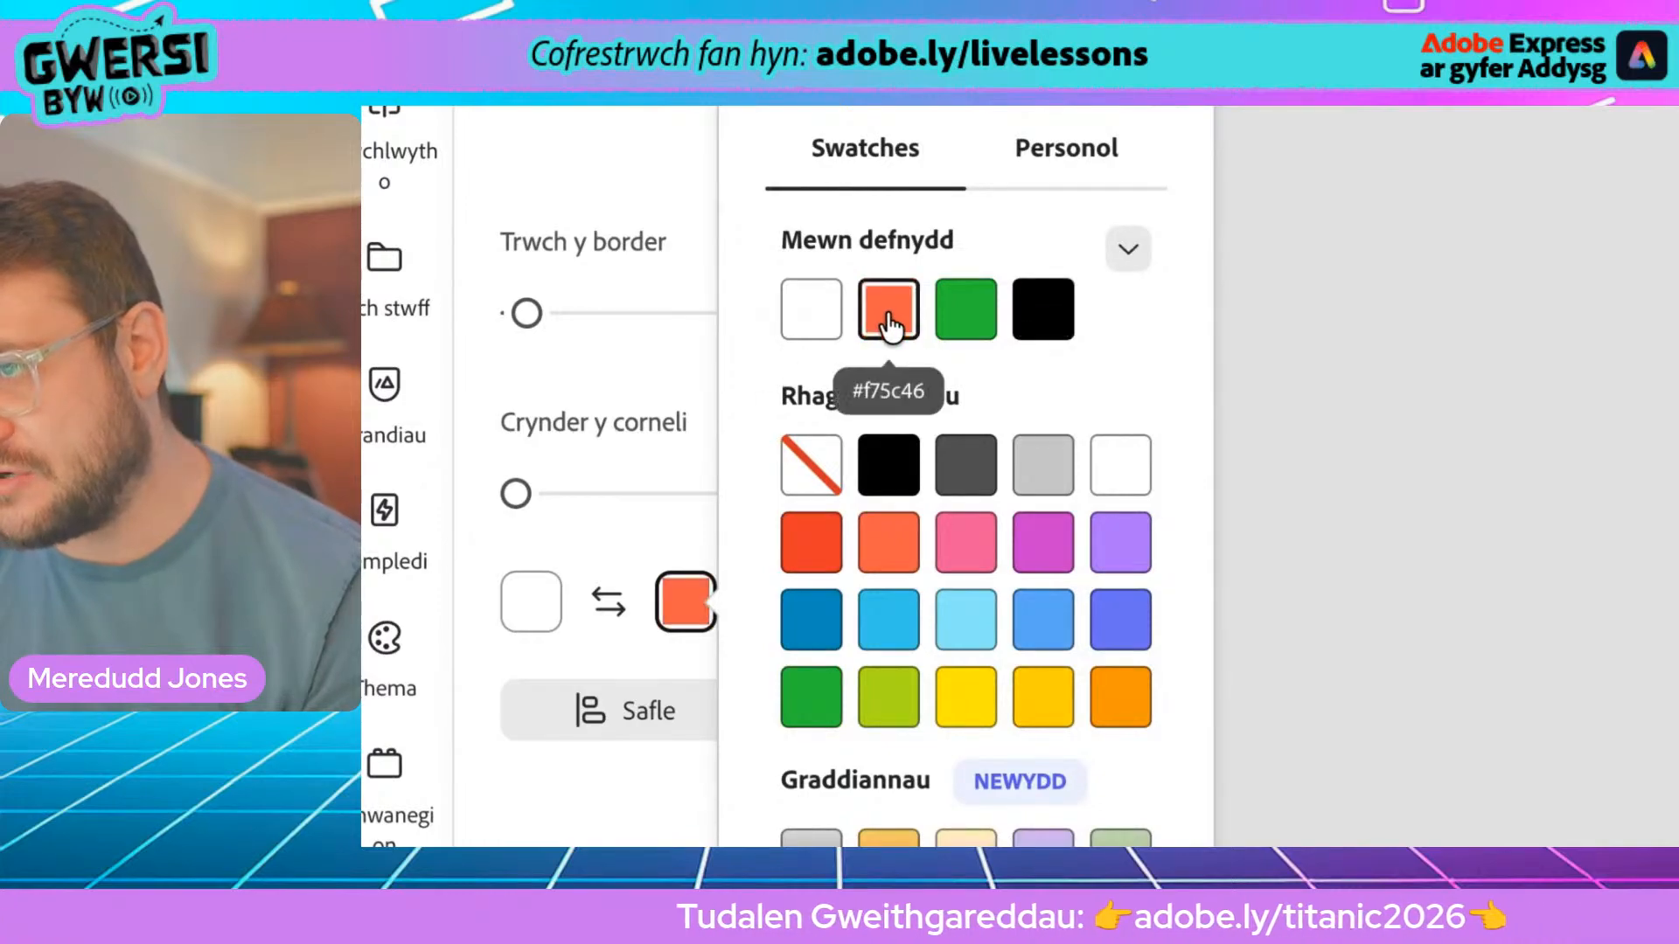
click(881, 579)
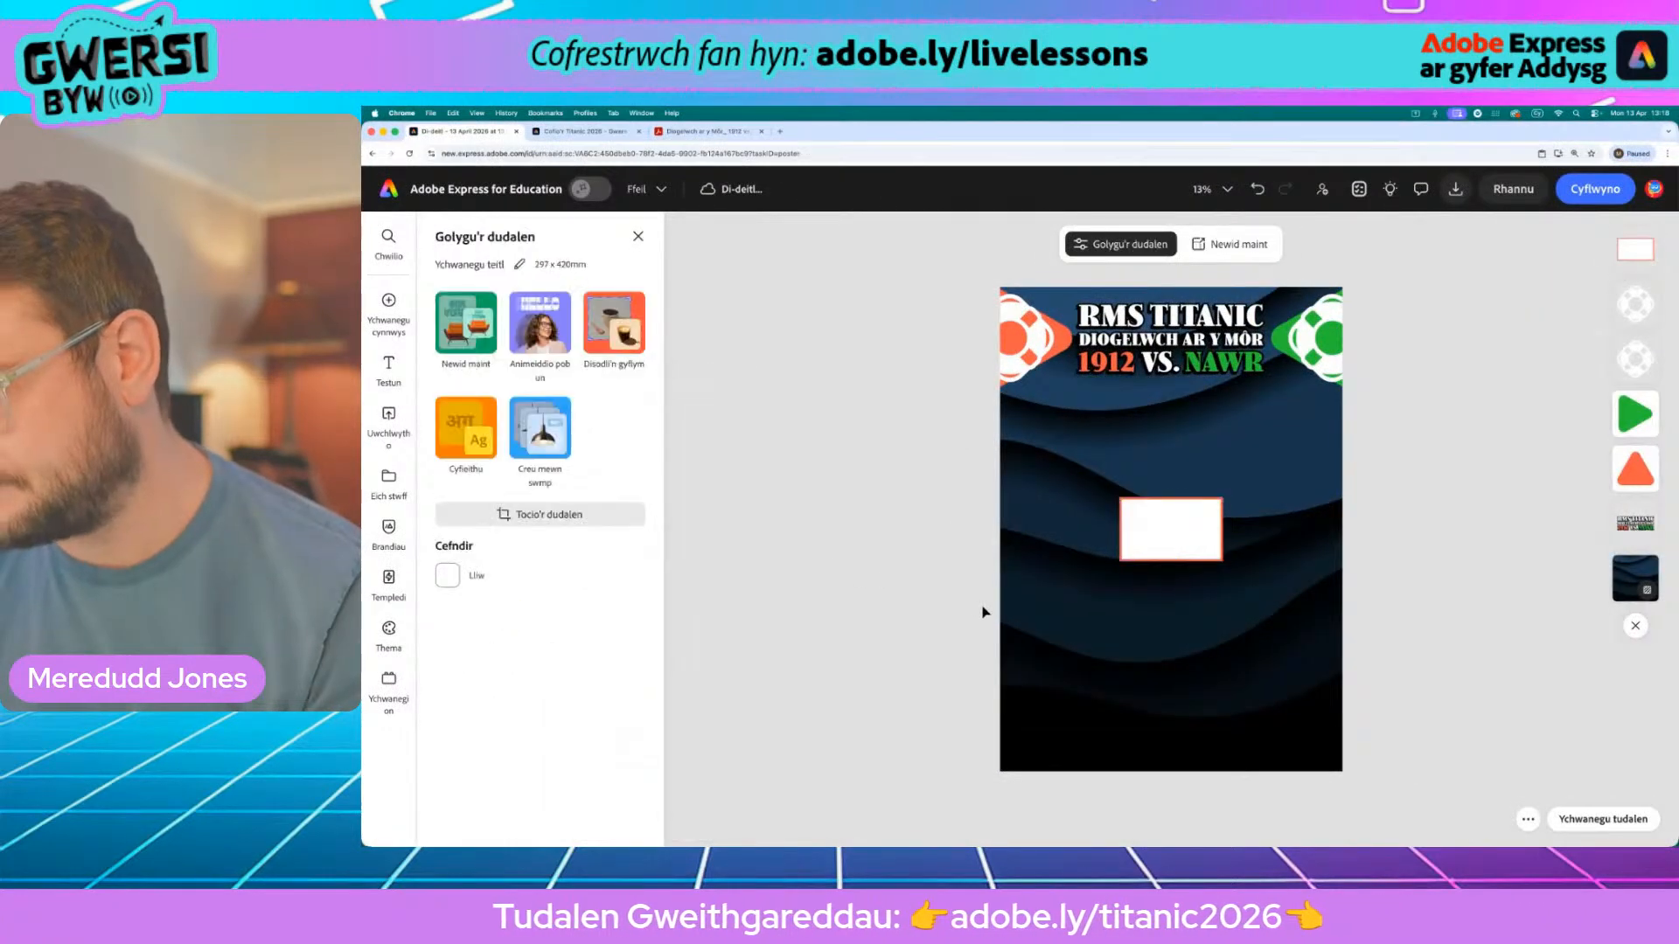
Move the rectangle below the title near the poster's left edge and set its corner roundness to 317
click(1169, 530)
drag(1169, 530, 1085, 423)
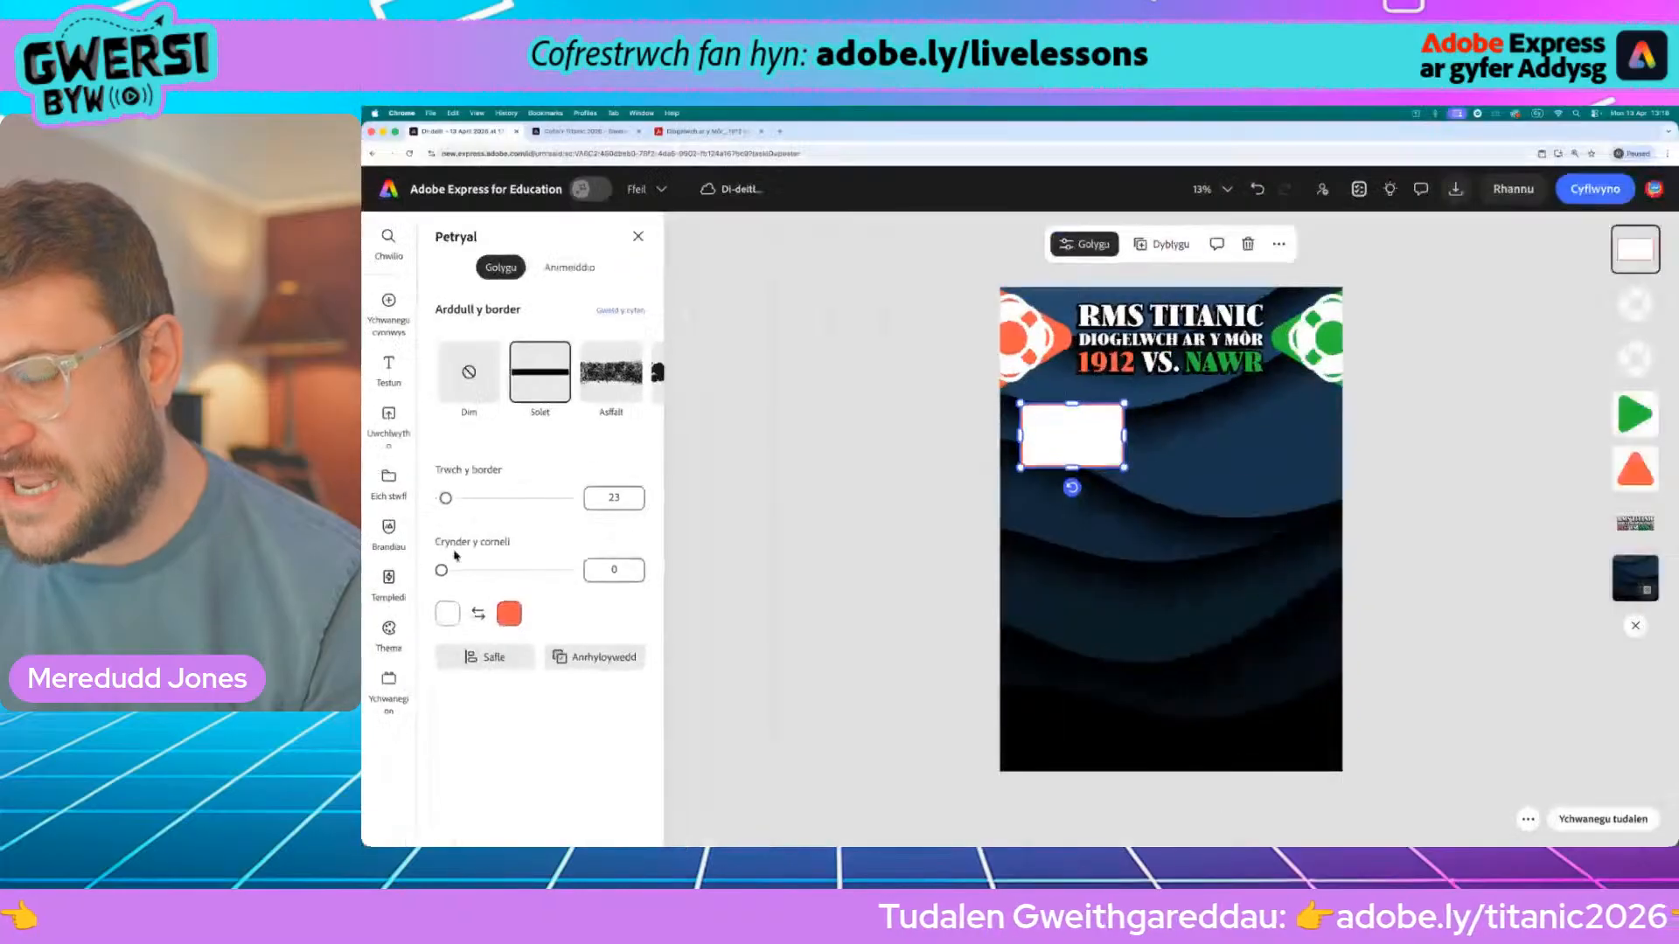
drag(489, 577, 844, 601)
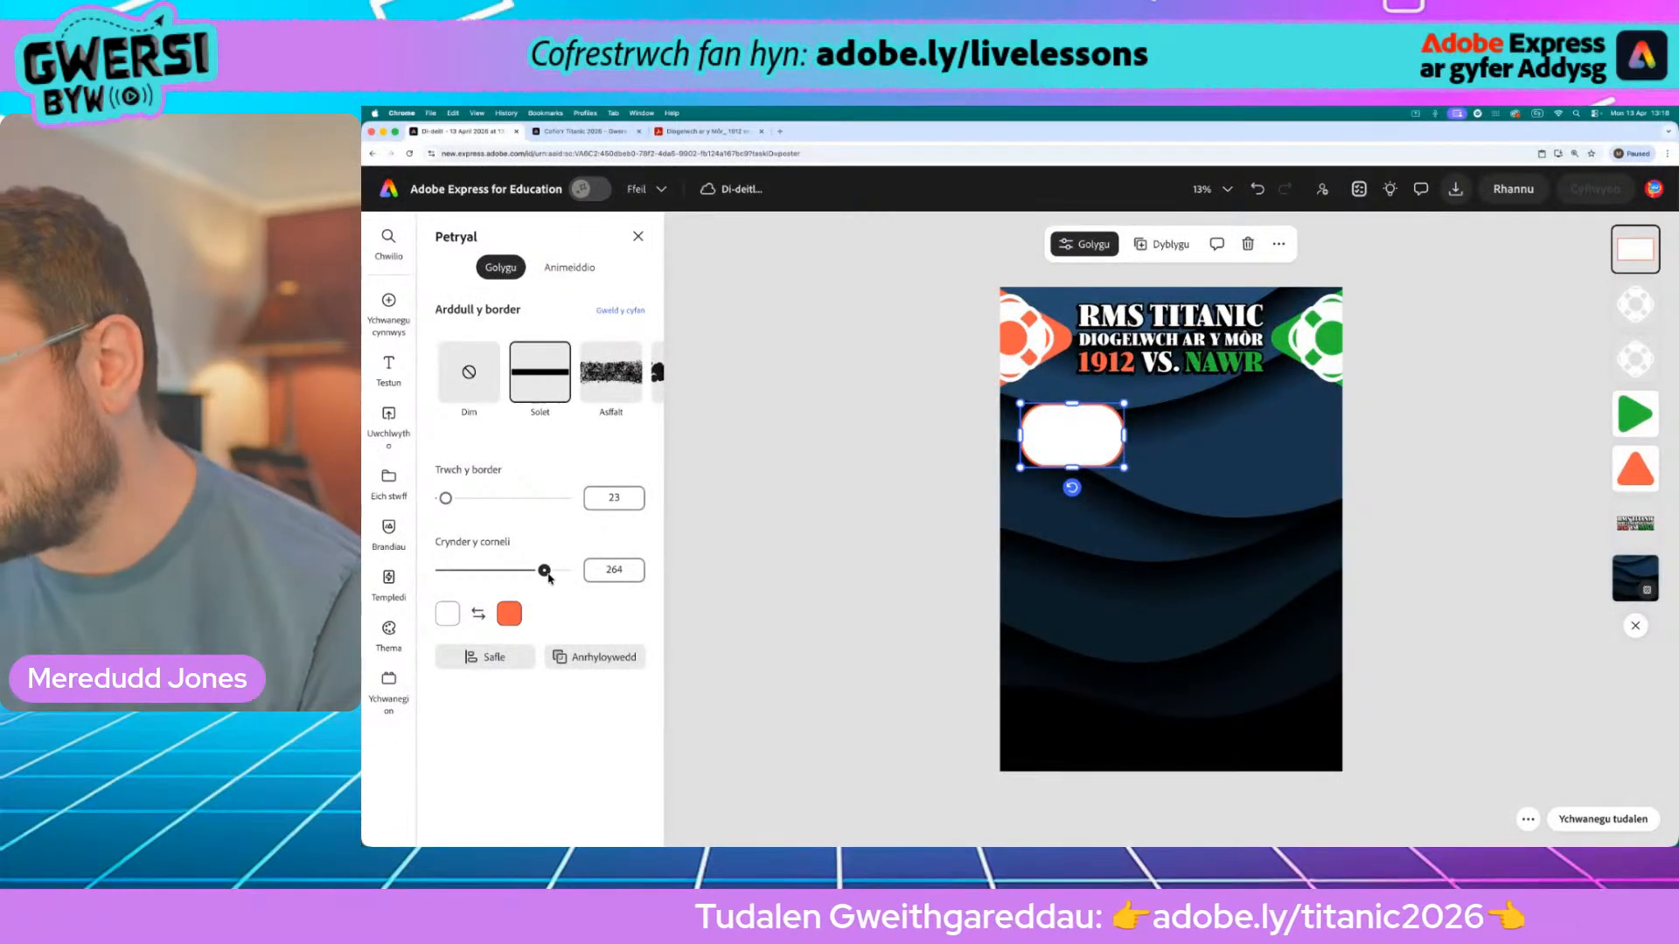
drag(549, 577, 362, 585)
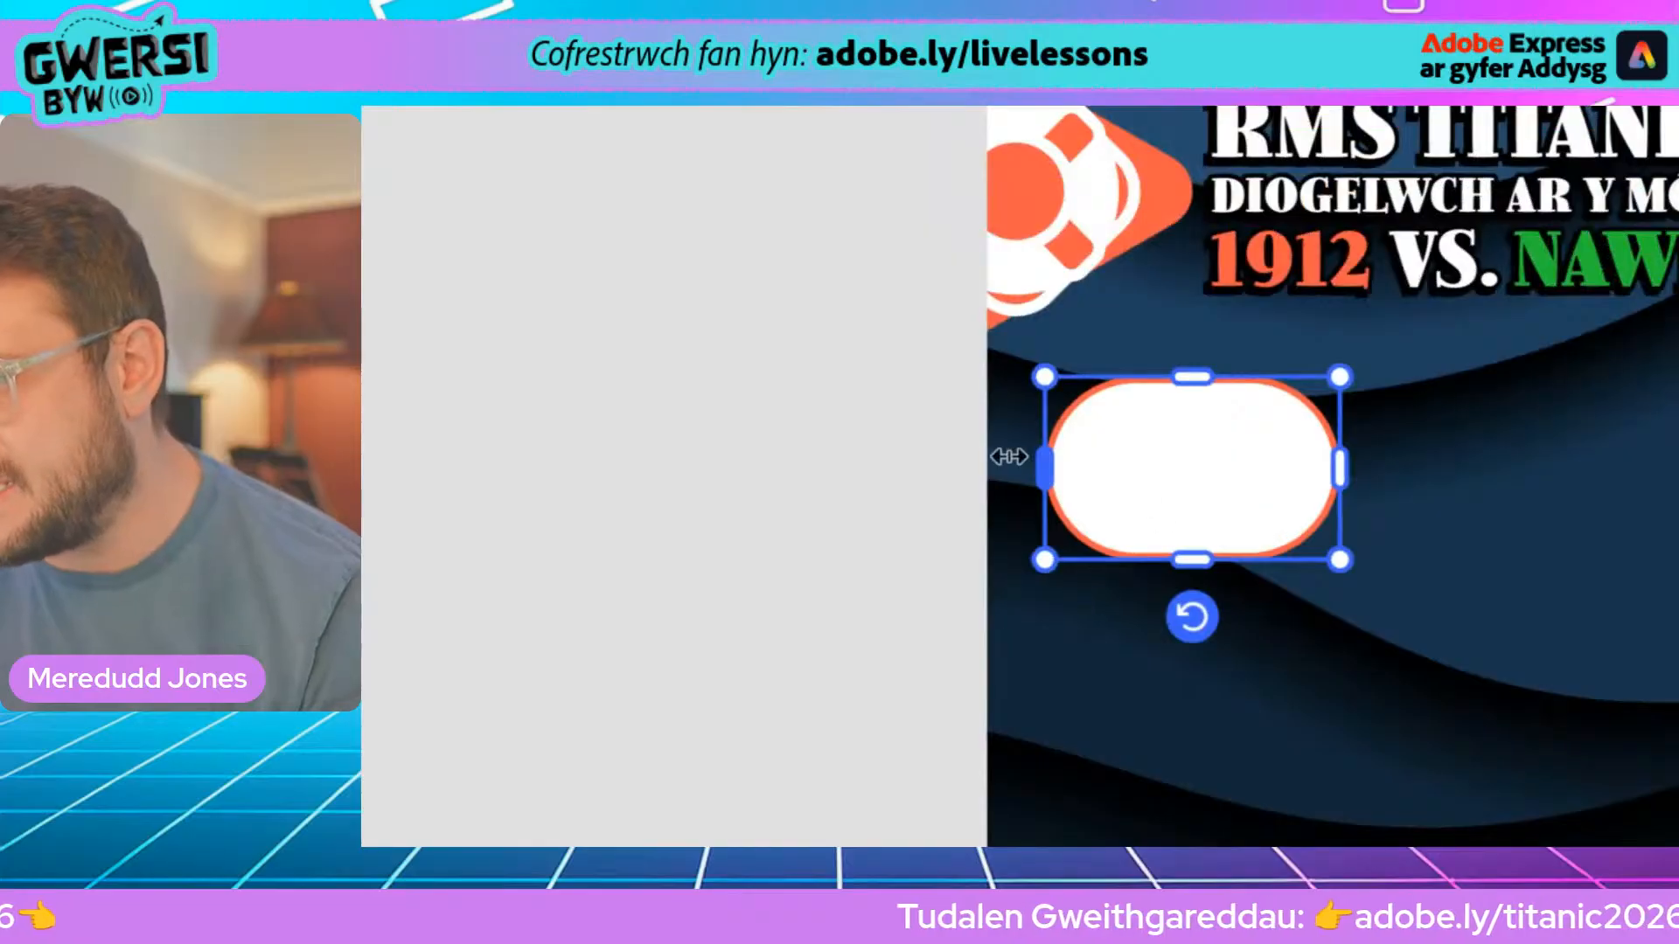
Stretch the rounded rectangle past the poster's left edge, enlarge it, and position it so its rounded end stops short of the poster's centre
drag(1041, 464, 425, 454)
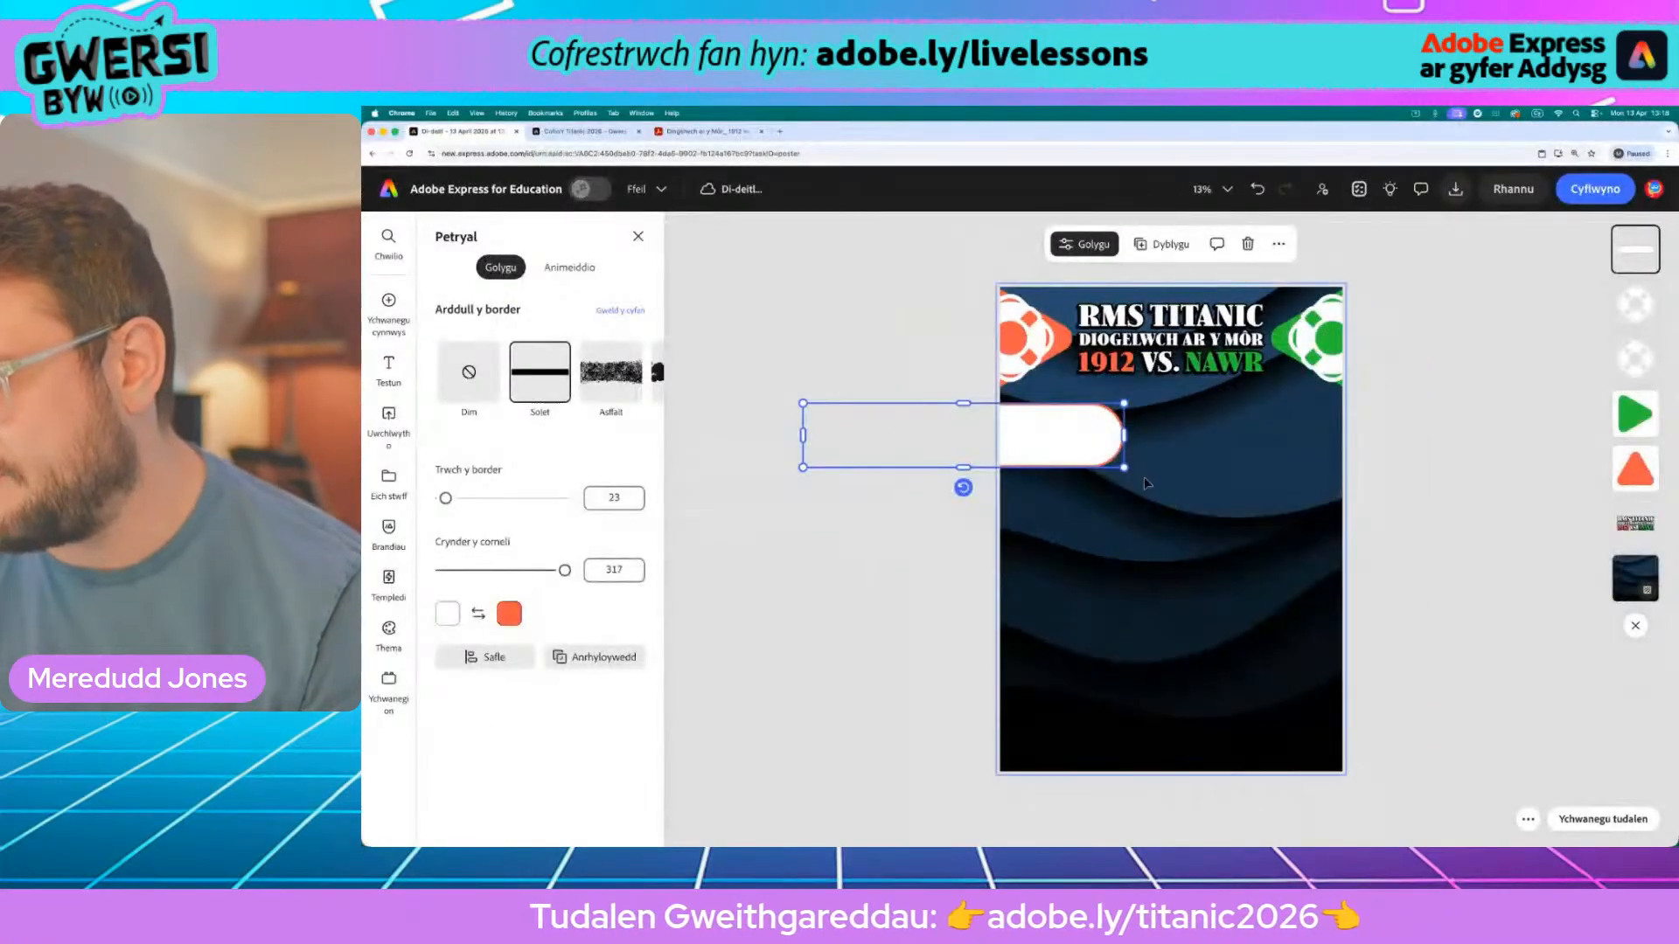
drag(1123, 467, 1233, 522)
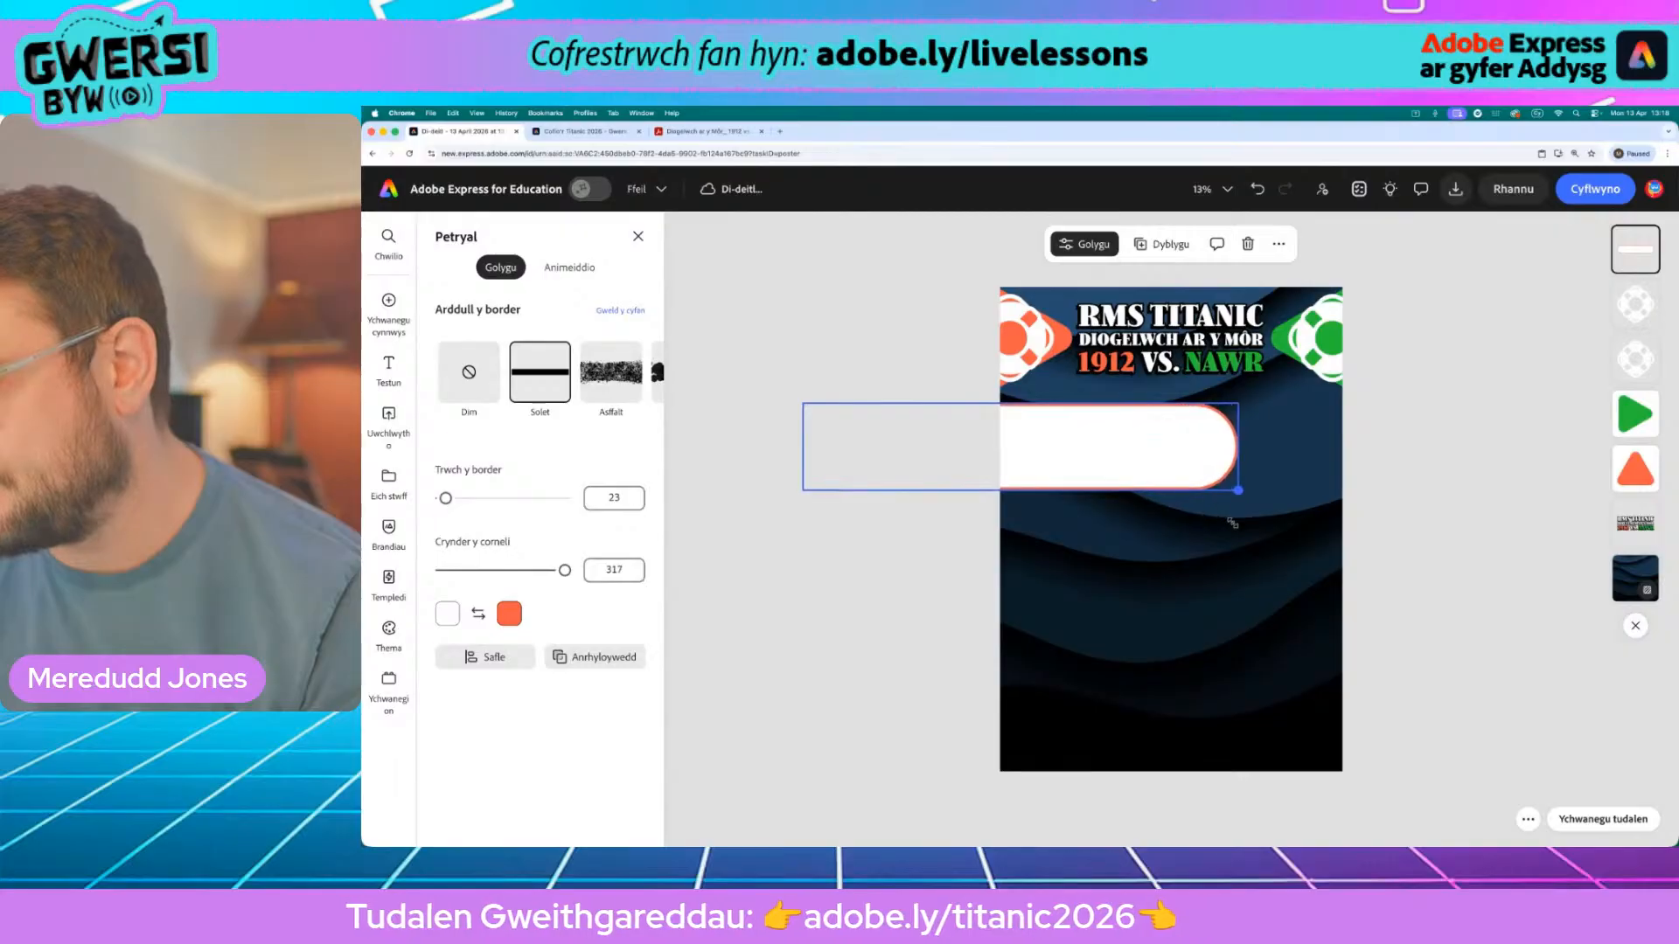
drag(1124, 428, 1035, 432)
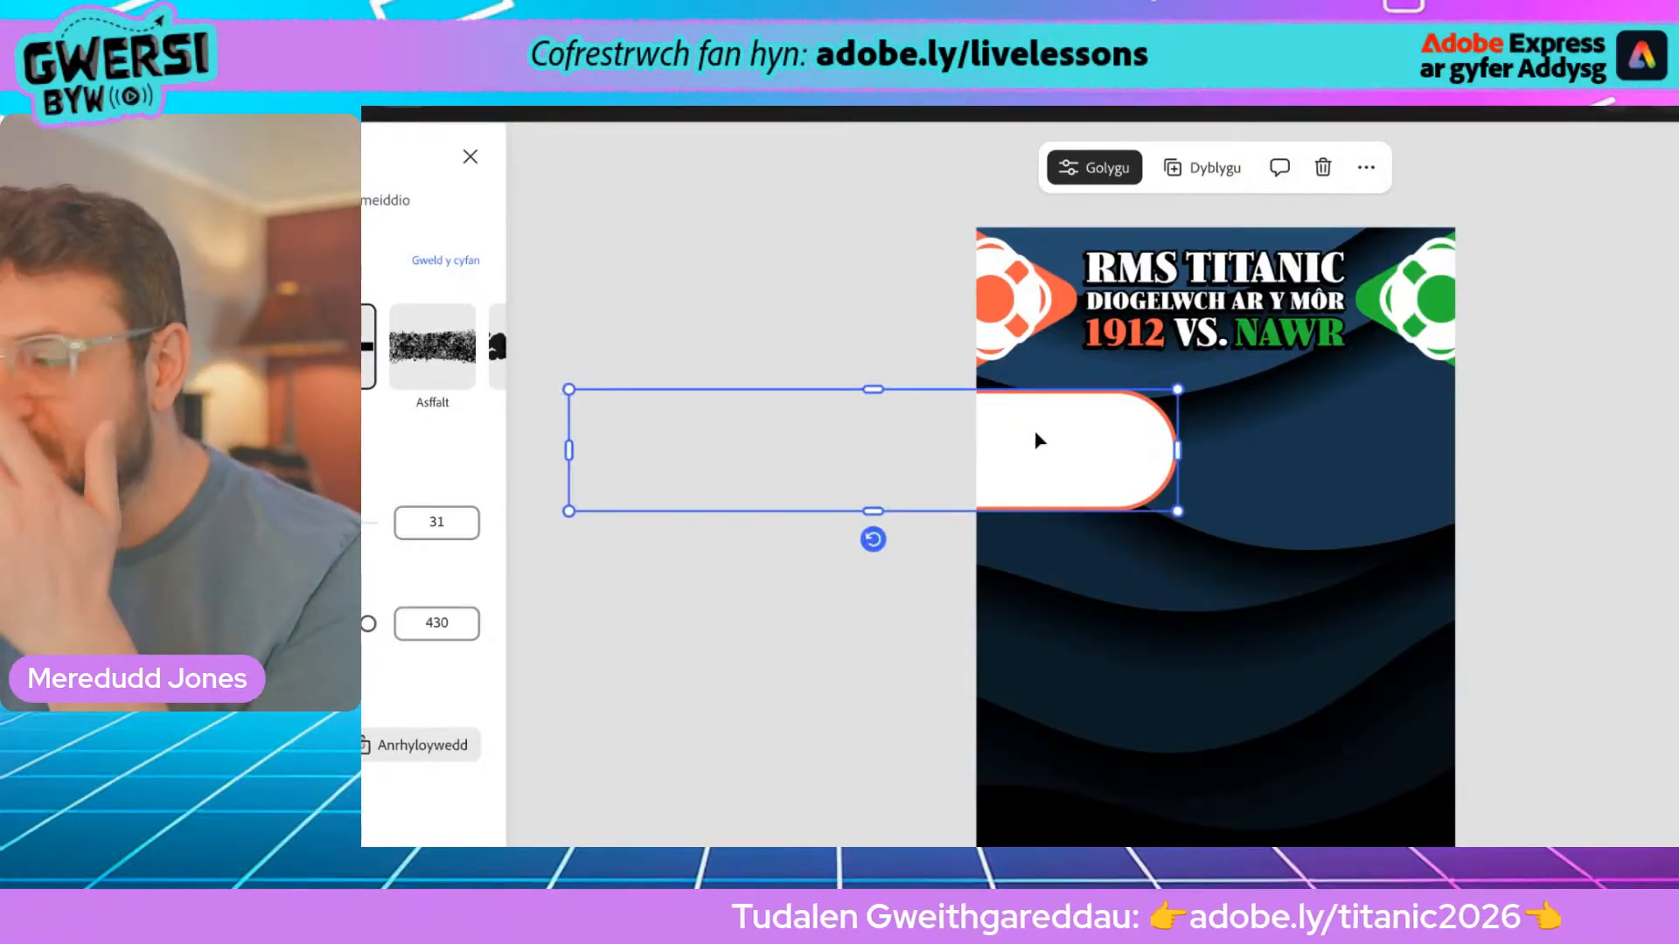
drag(1094, 442, 1085, 441)
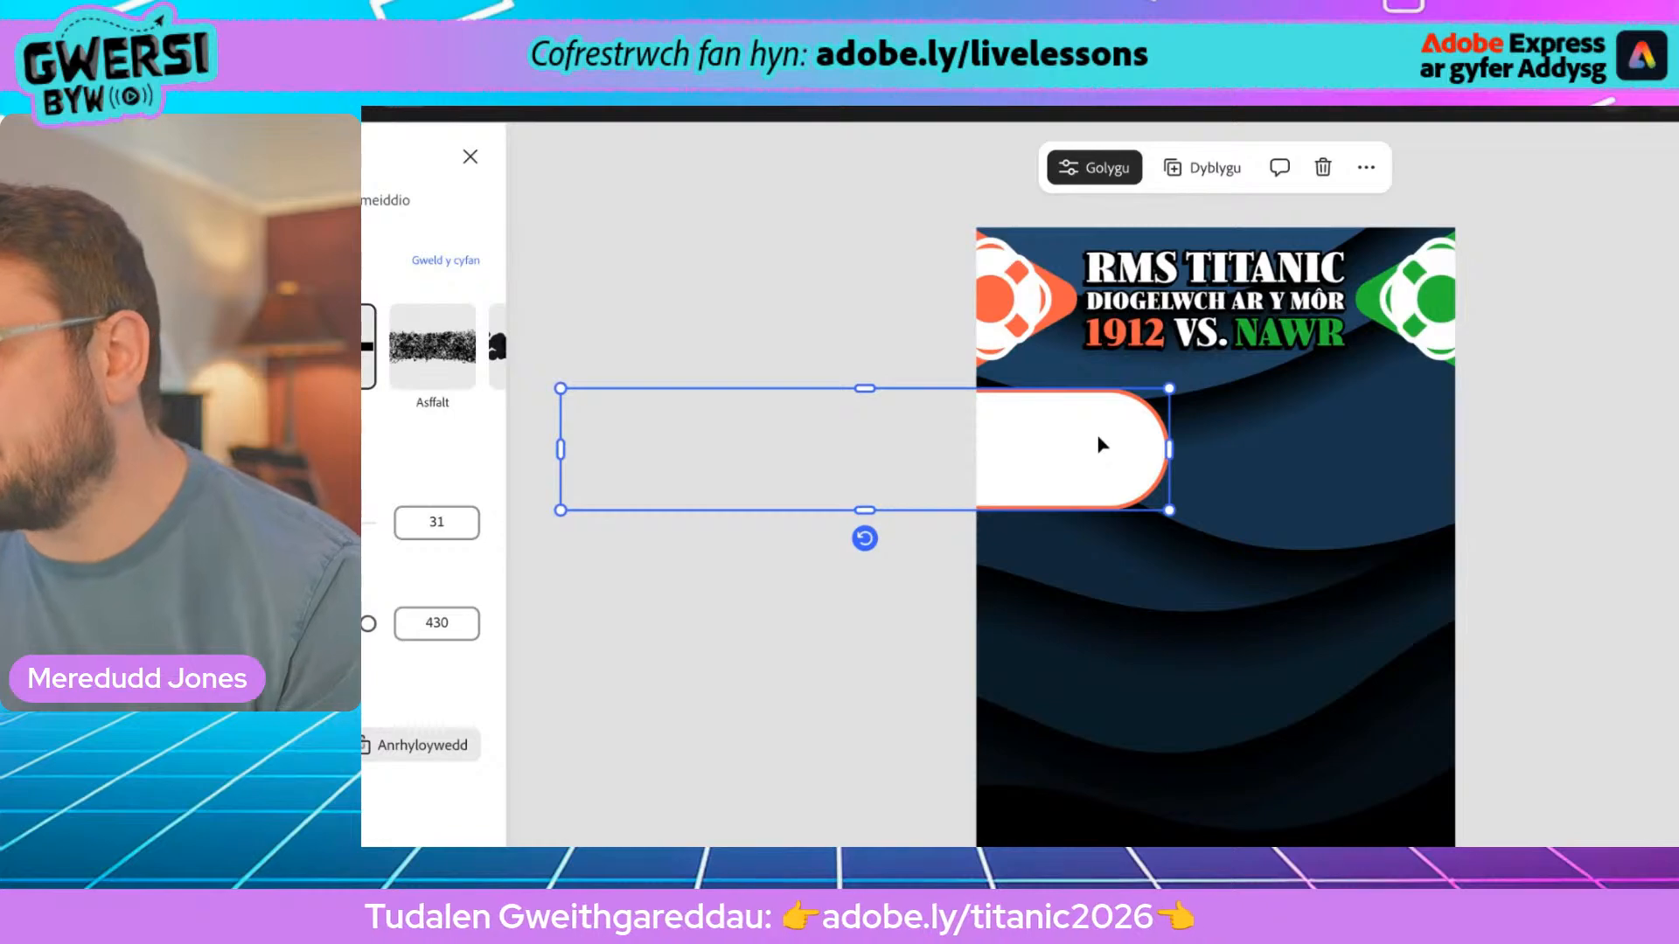
Duplicate the rounded rectangle twice, placing one copy just below the original and the other near the poster's bottom
click(1202, 167)
drag(1078, 453, 1066, 587)
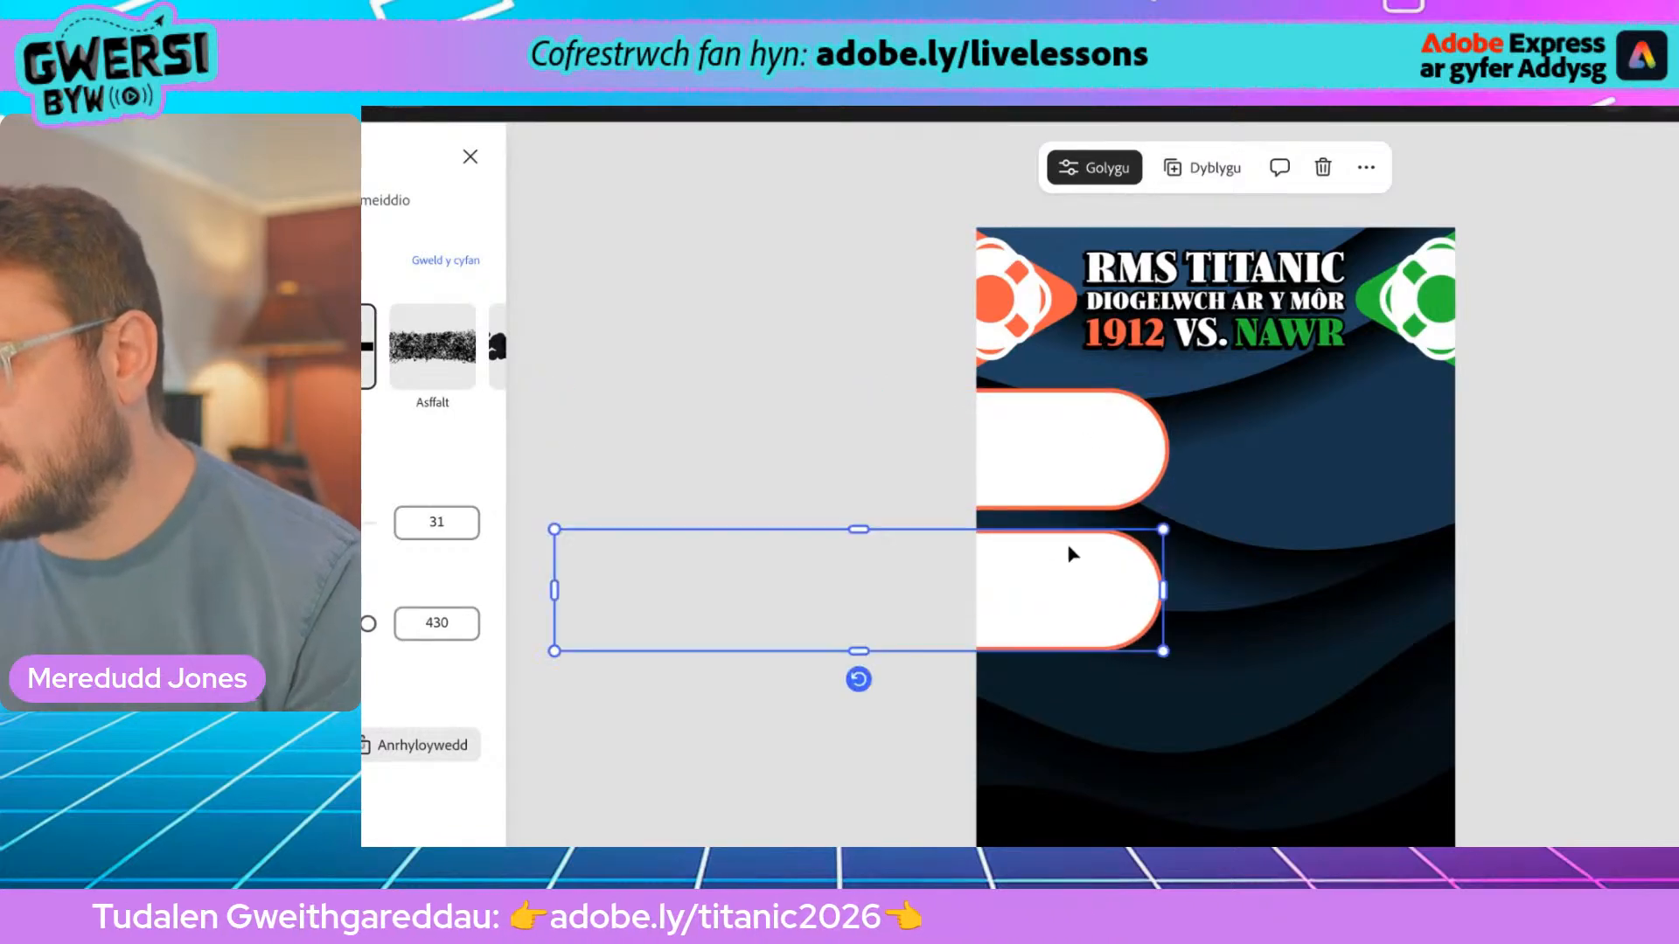
click(1173, 167)
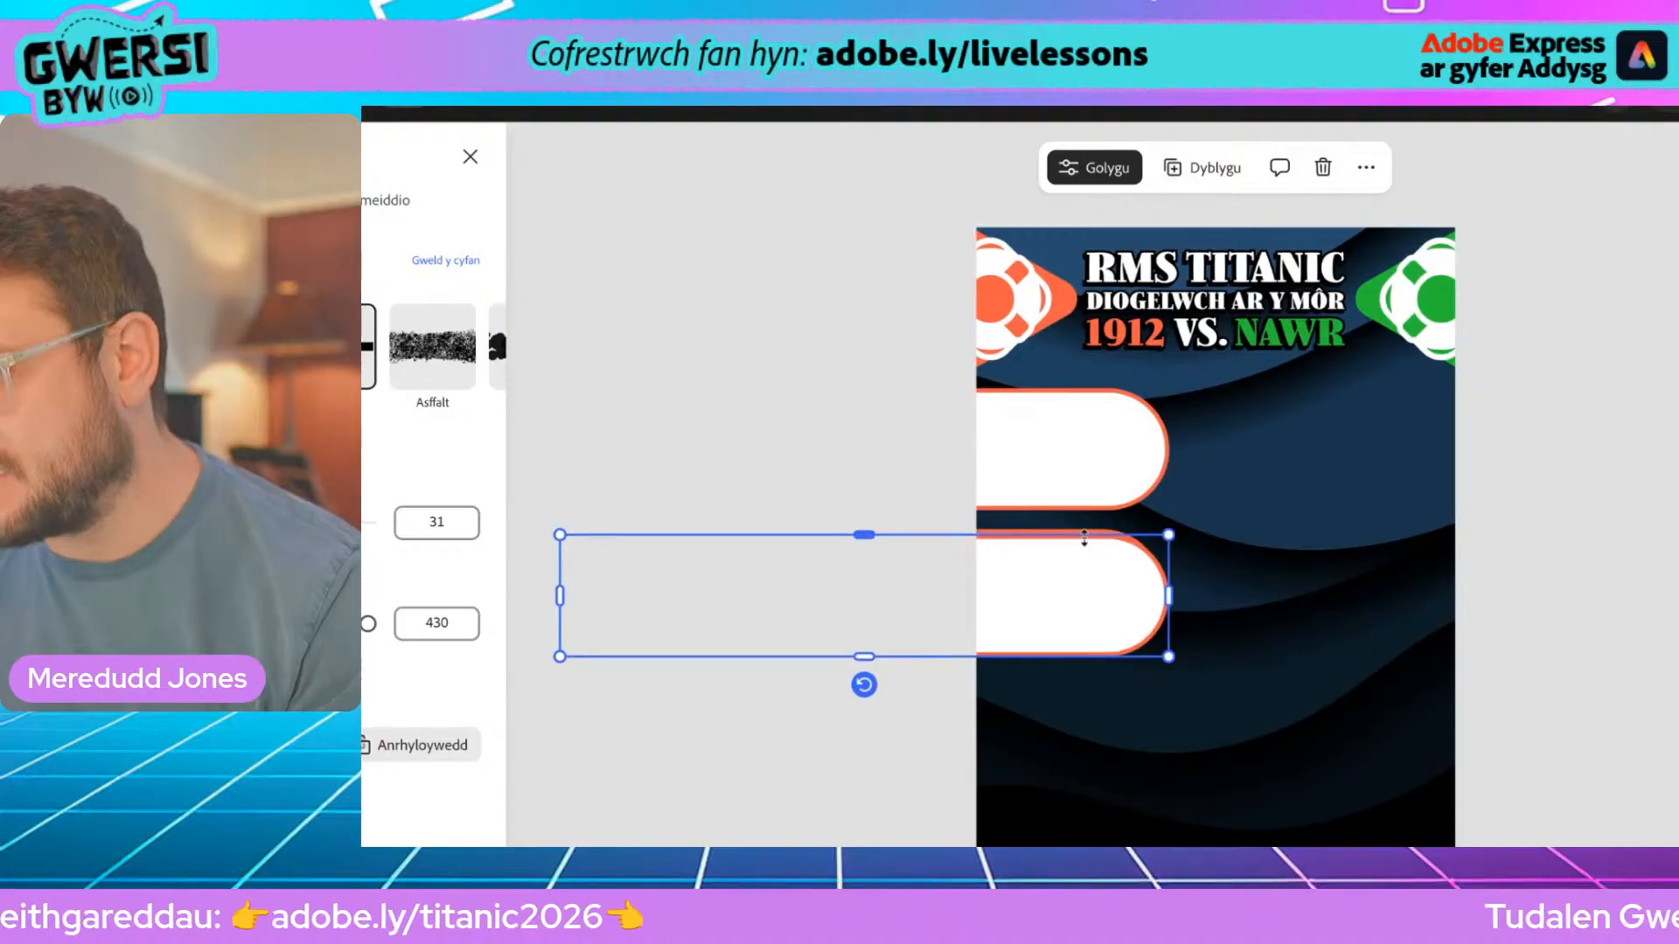
scroll(1106, 768, down, 1)
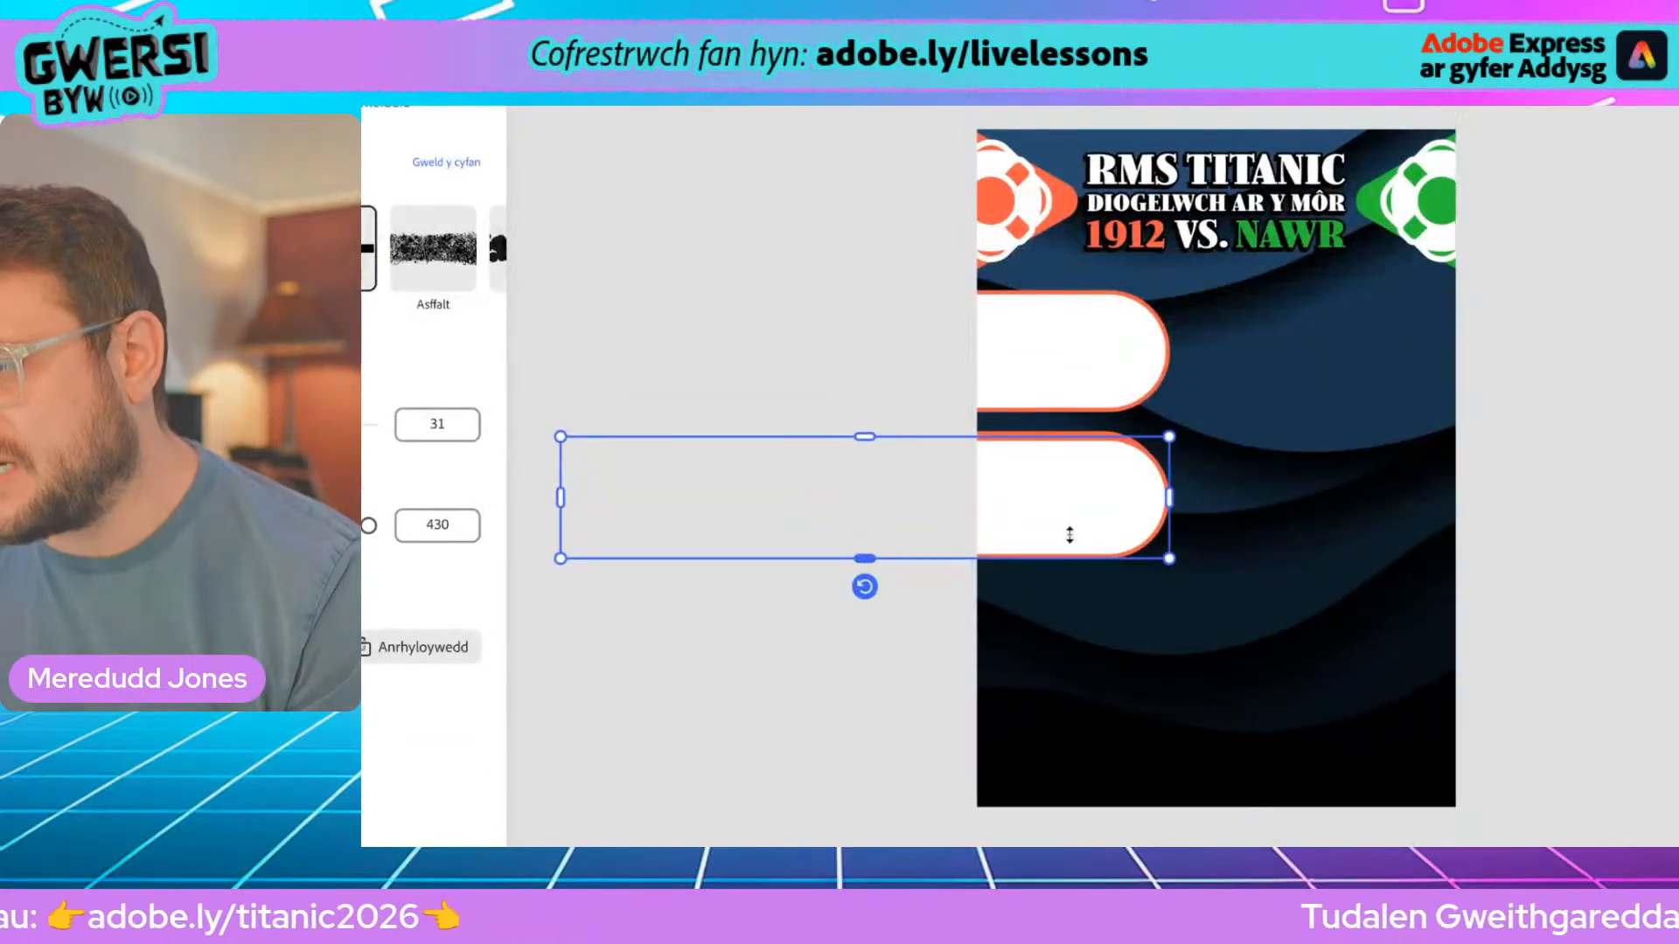
drag(1068, 513, 1062, 717)
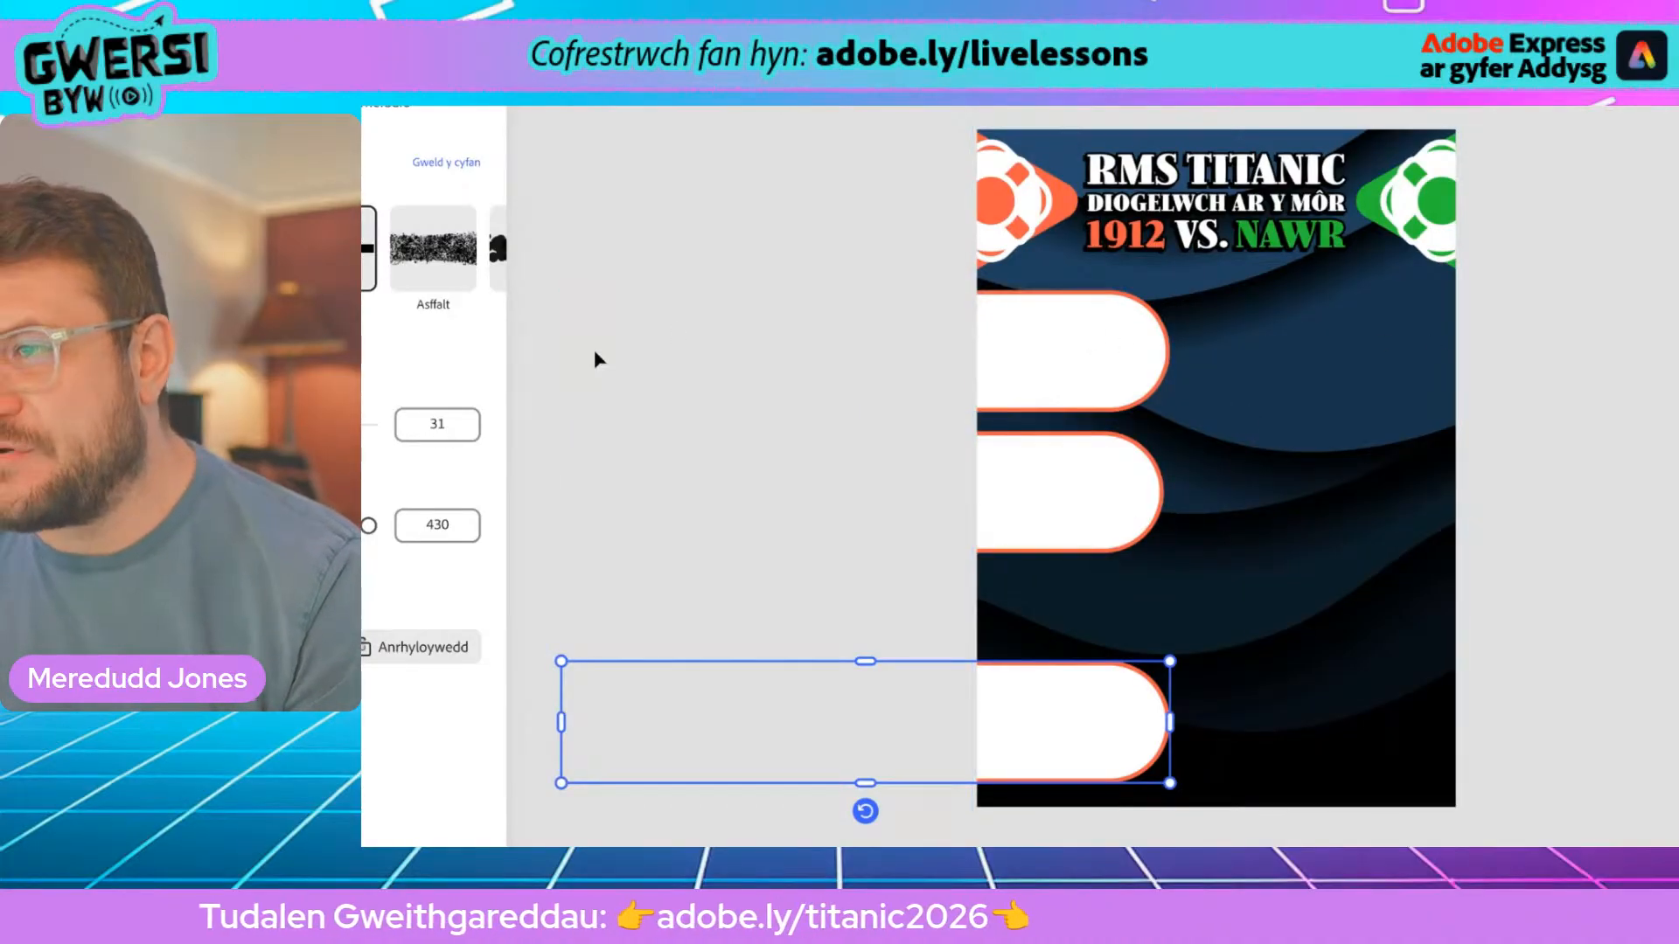
Select all three rounded rectangles and distribute them evenly, both vertically and horizontally
click(648, 360)
drag(648, 320, 1112, 739)
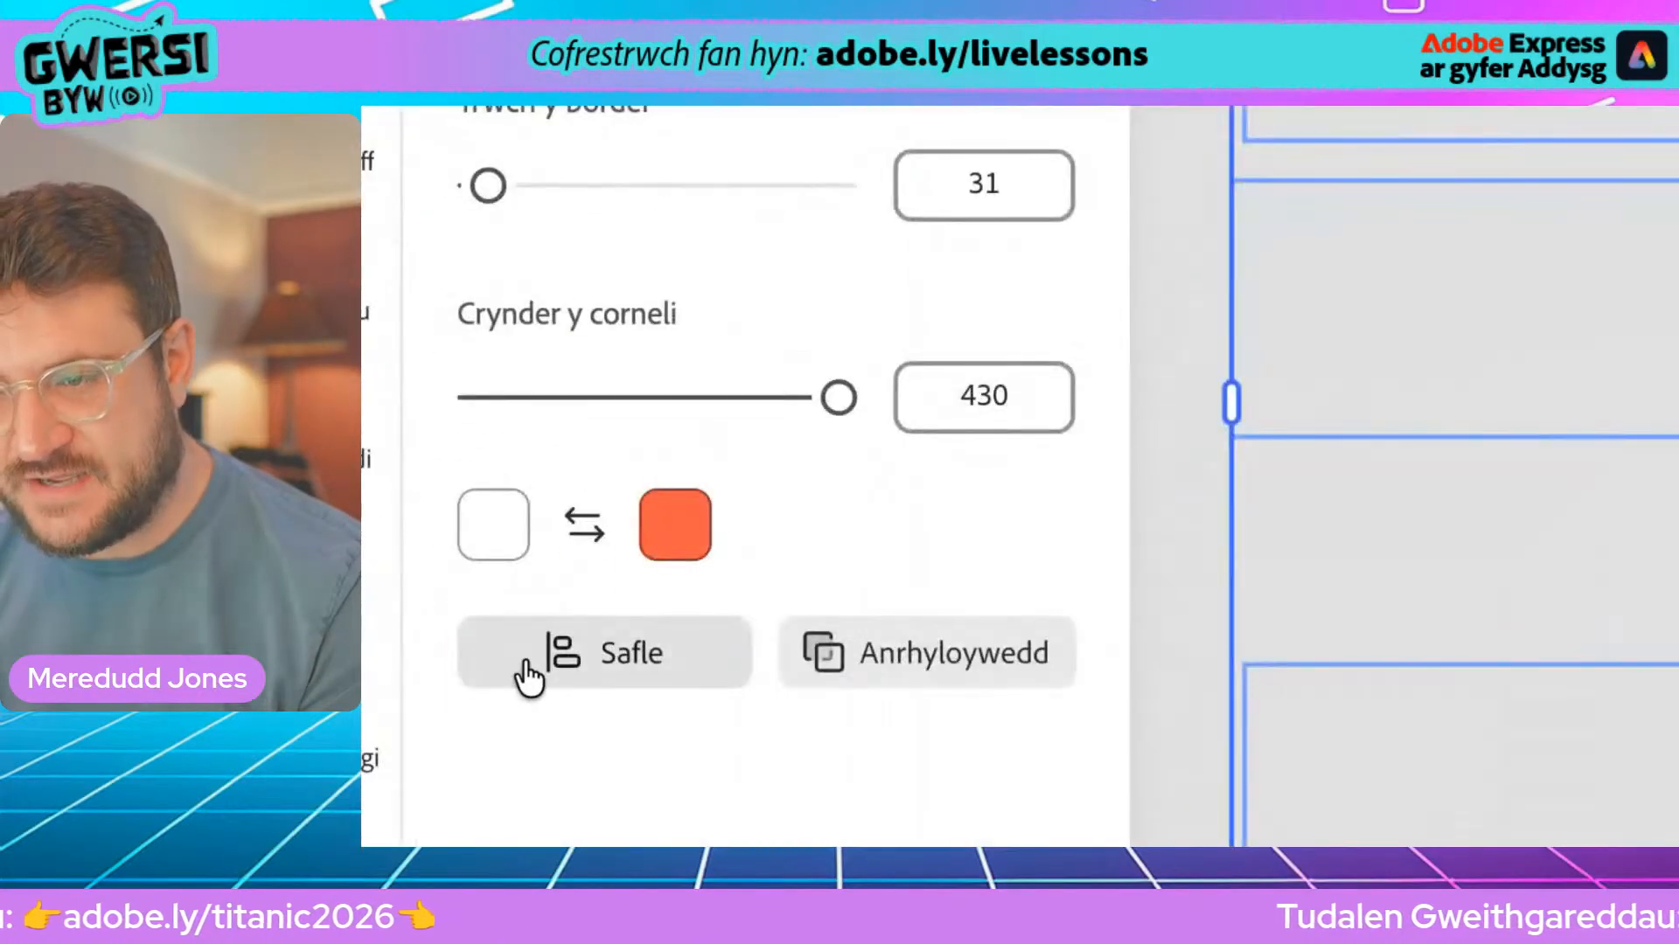
click(458, 667)
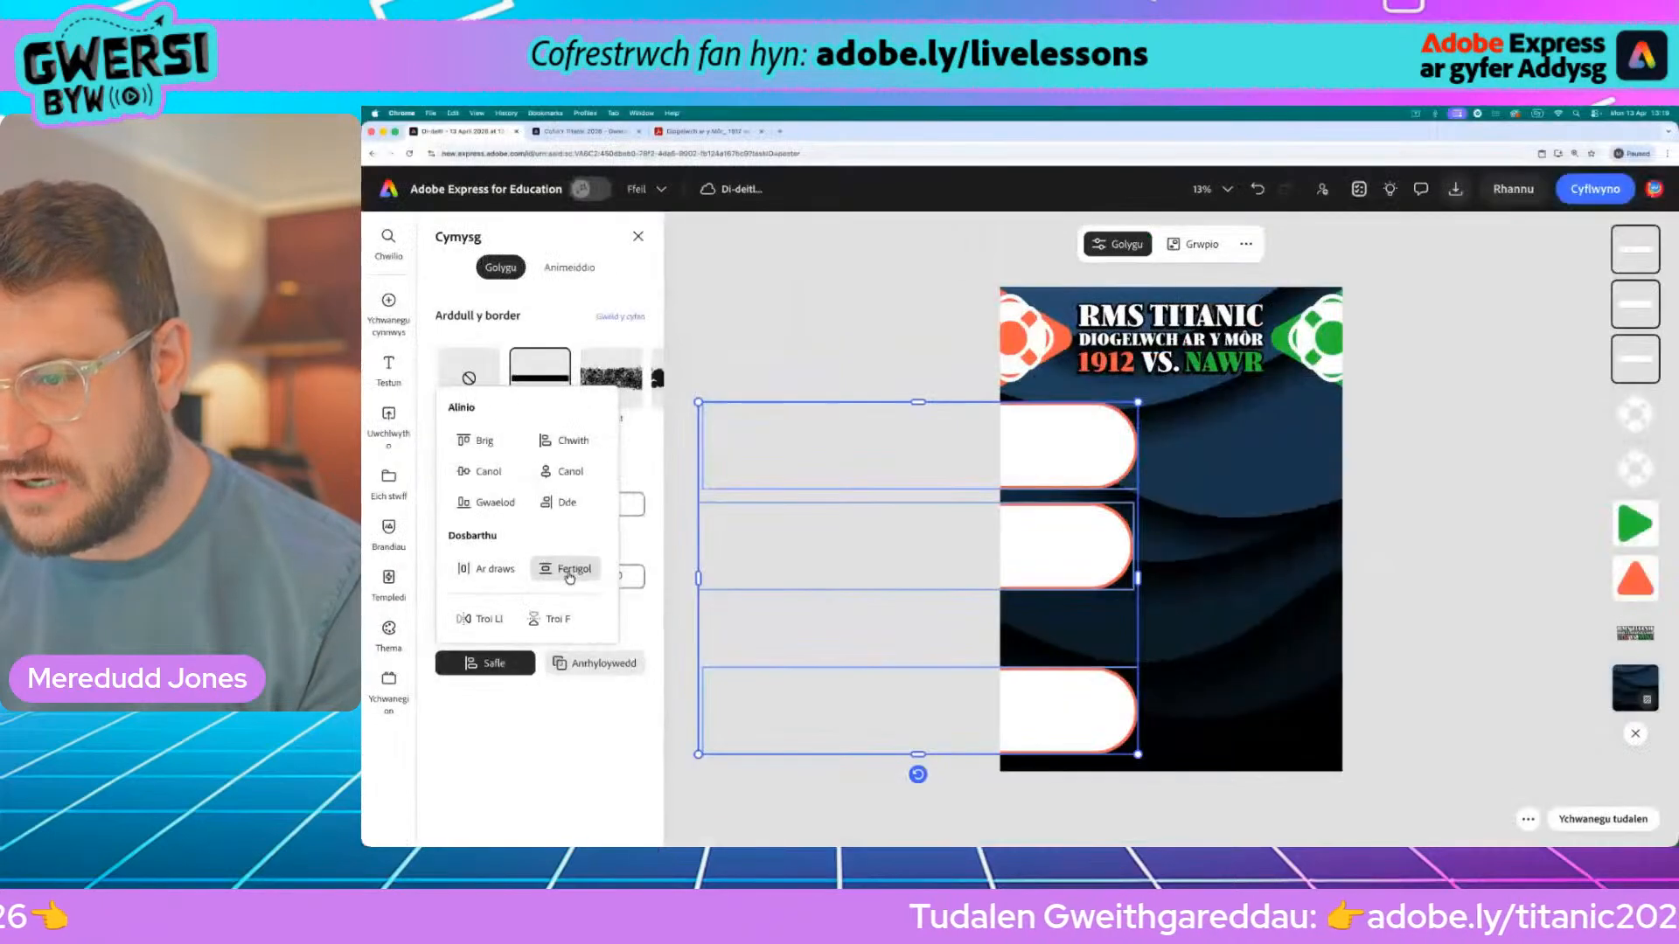
click(778, 559)
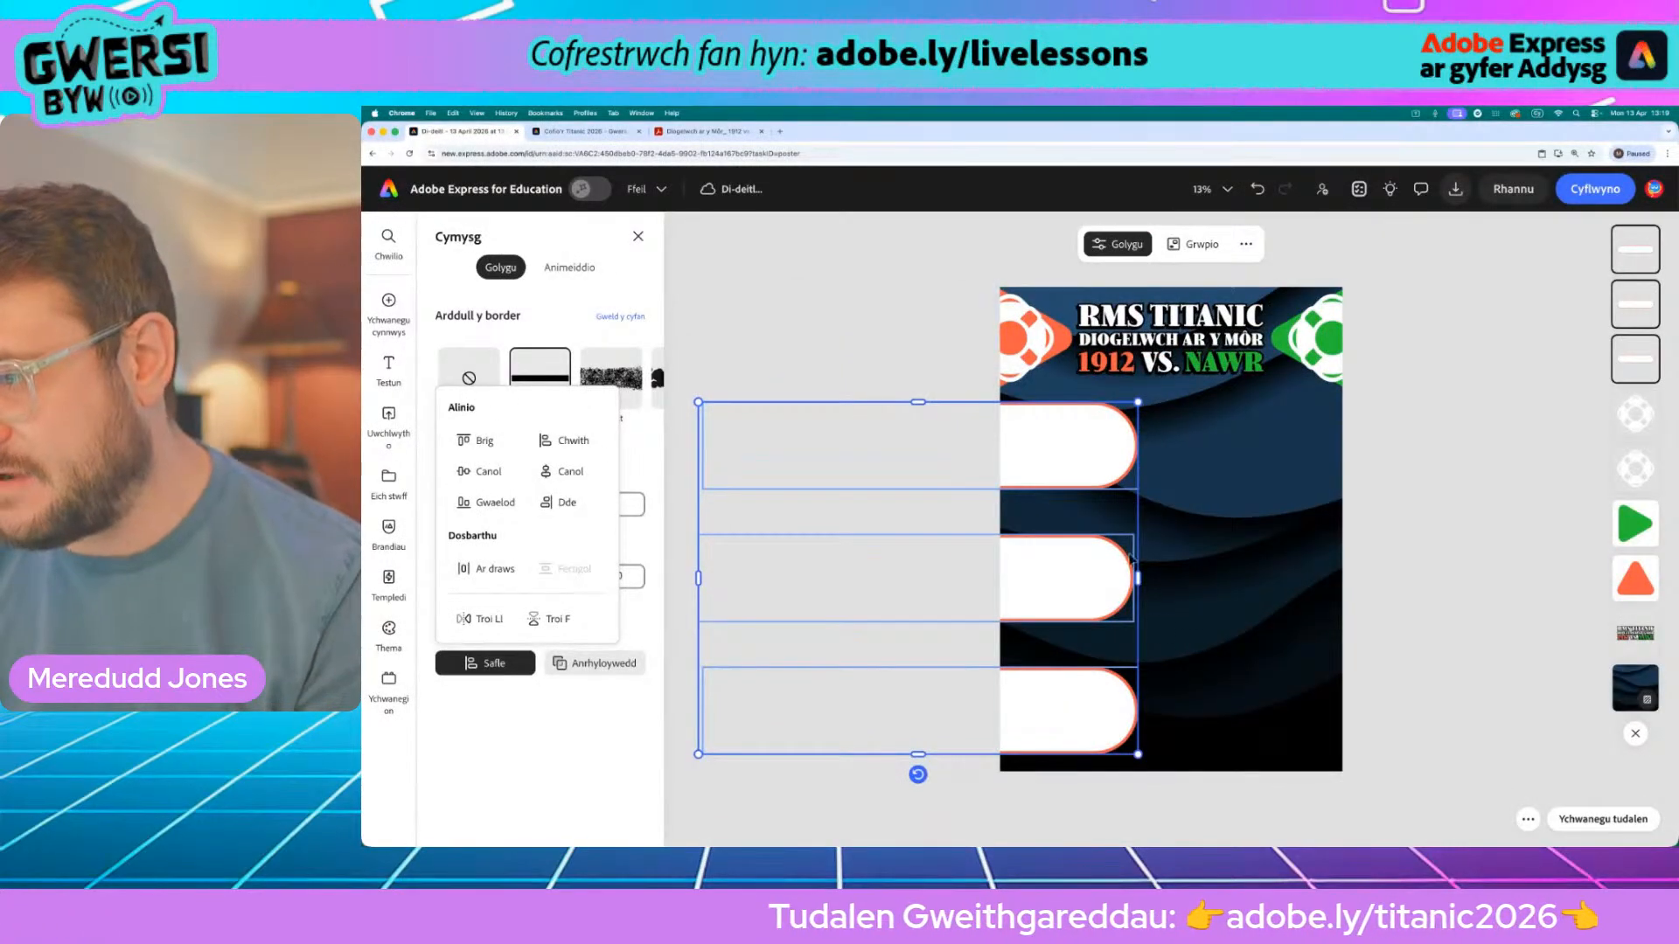
click(485, 570)
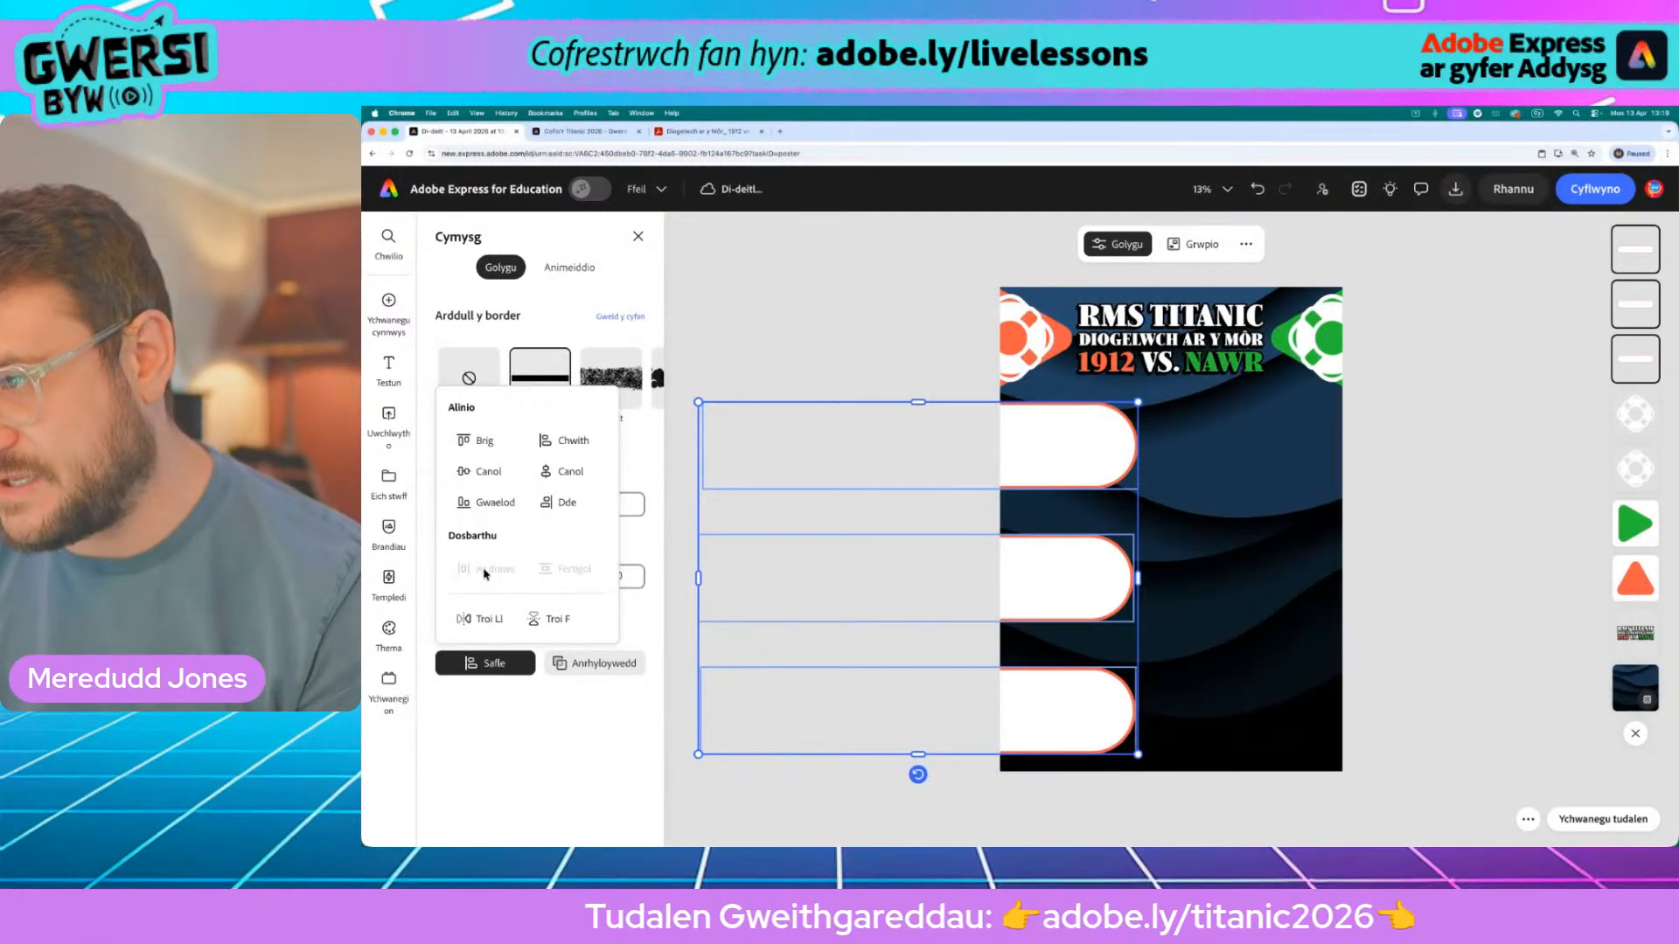
Delete the middle and bottom rounded rectangles, keeping only the one directly below the title
click(916, 336)
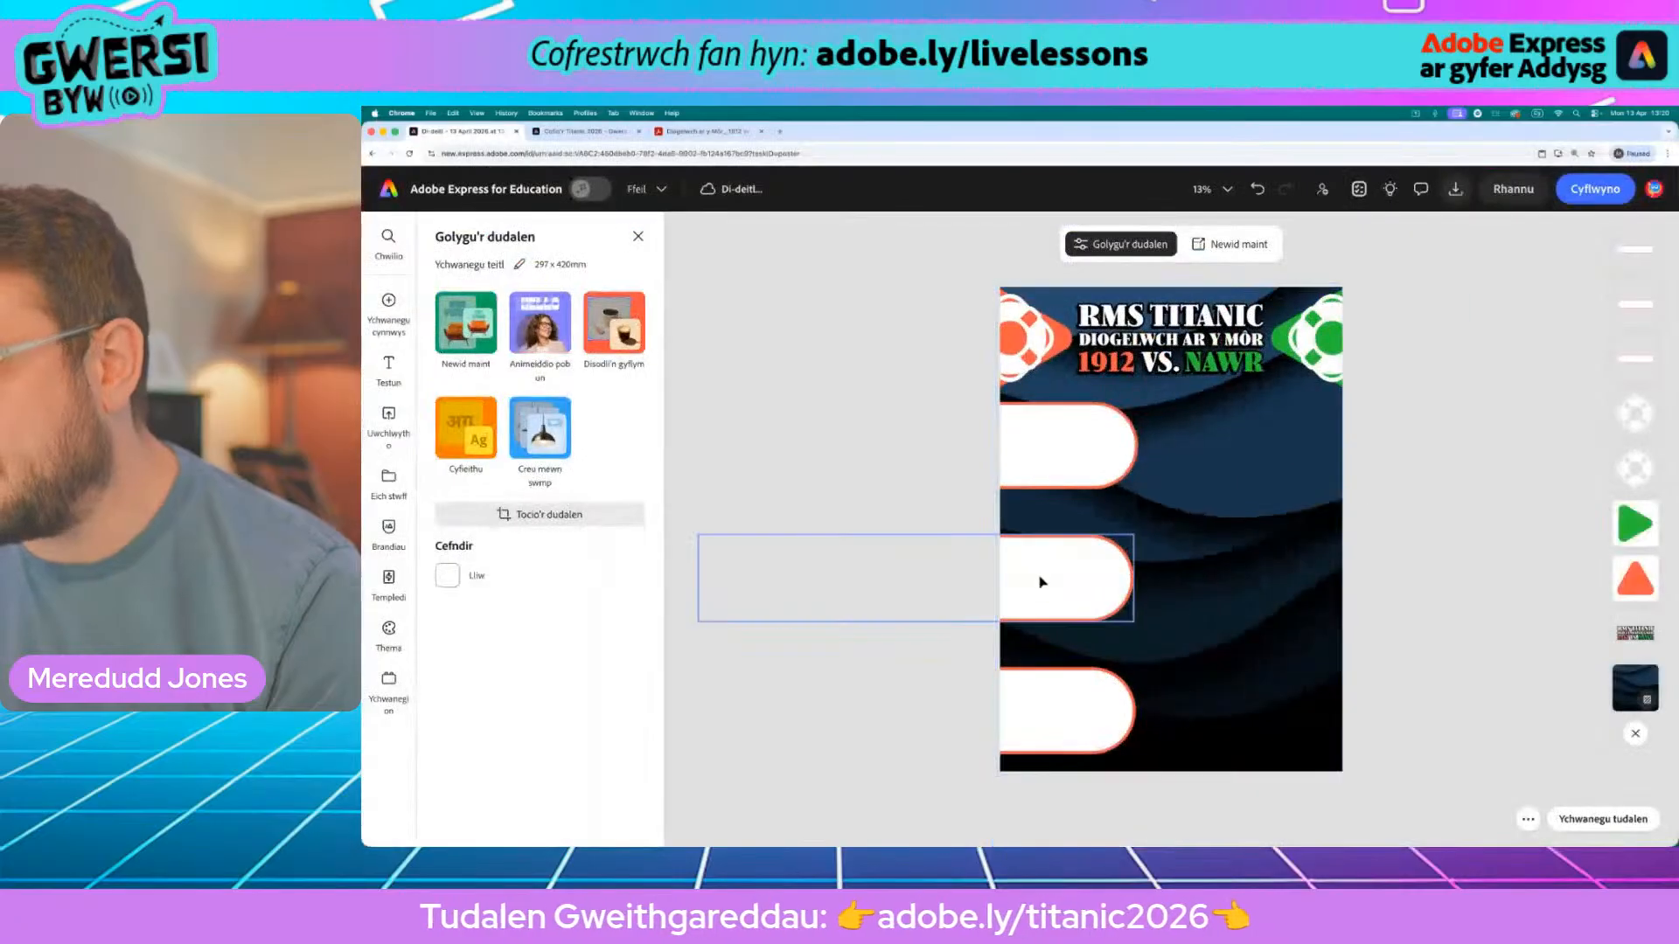
click(1042, 581)
key(Delete)
click(1061, 682)
key(Delete)
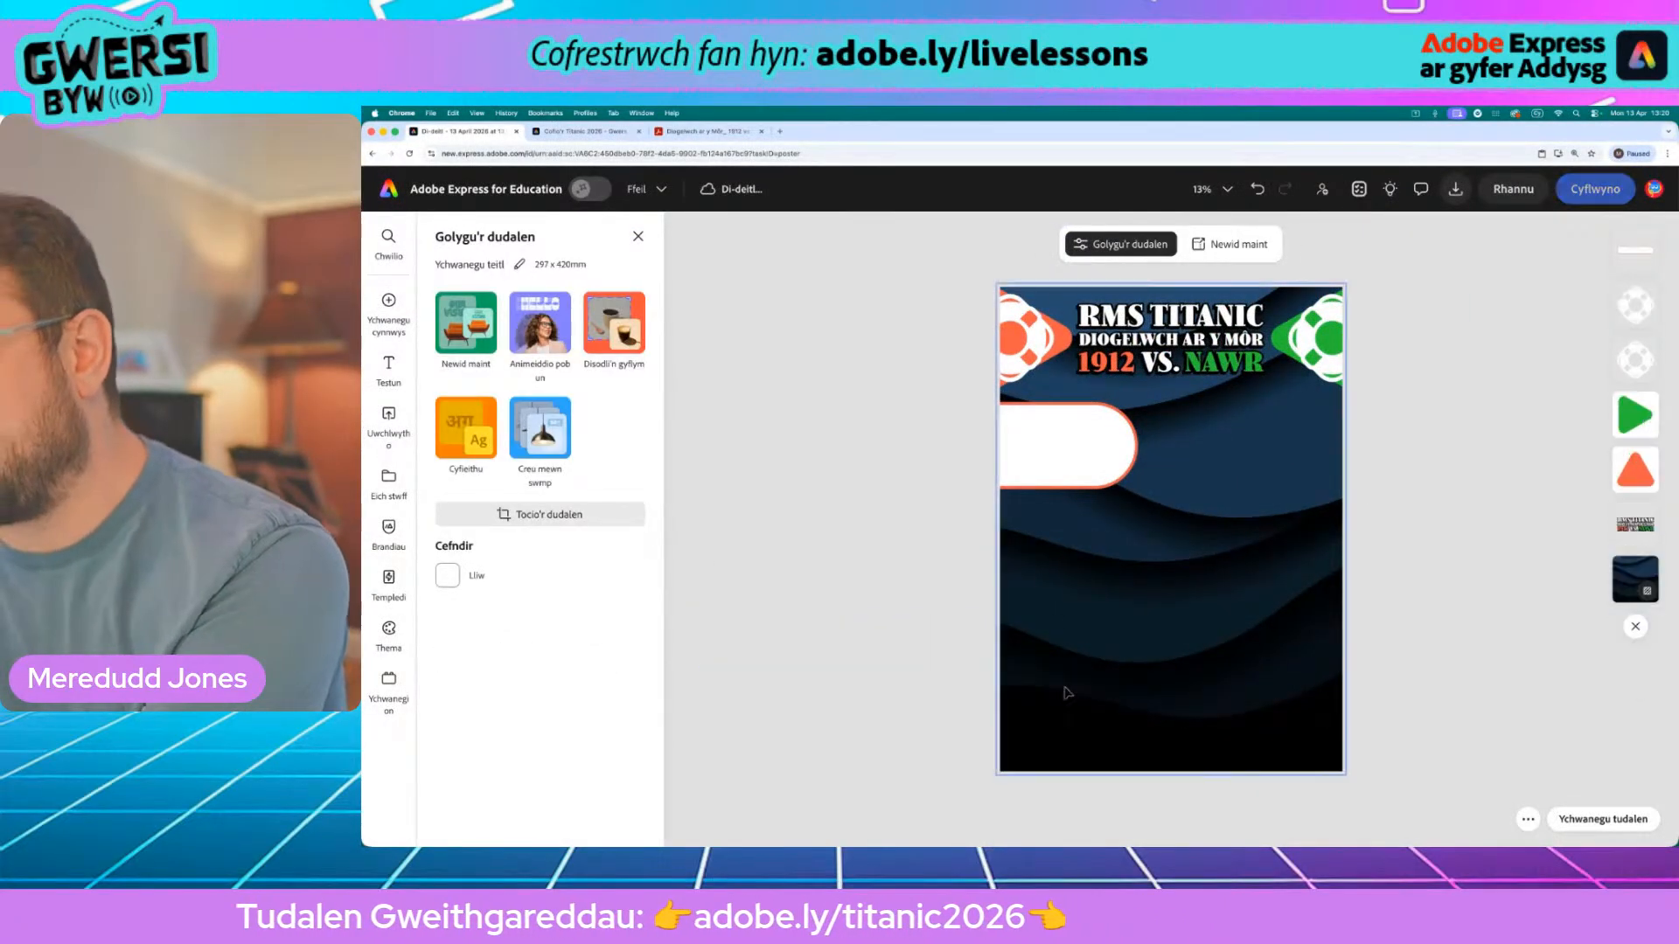
Make the remaining rounded rectangle taller by extending its lower edge, and set its corner roundness to 528
click(1083, 468)
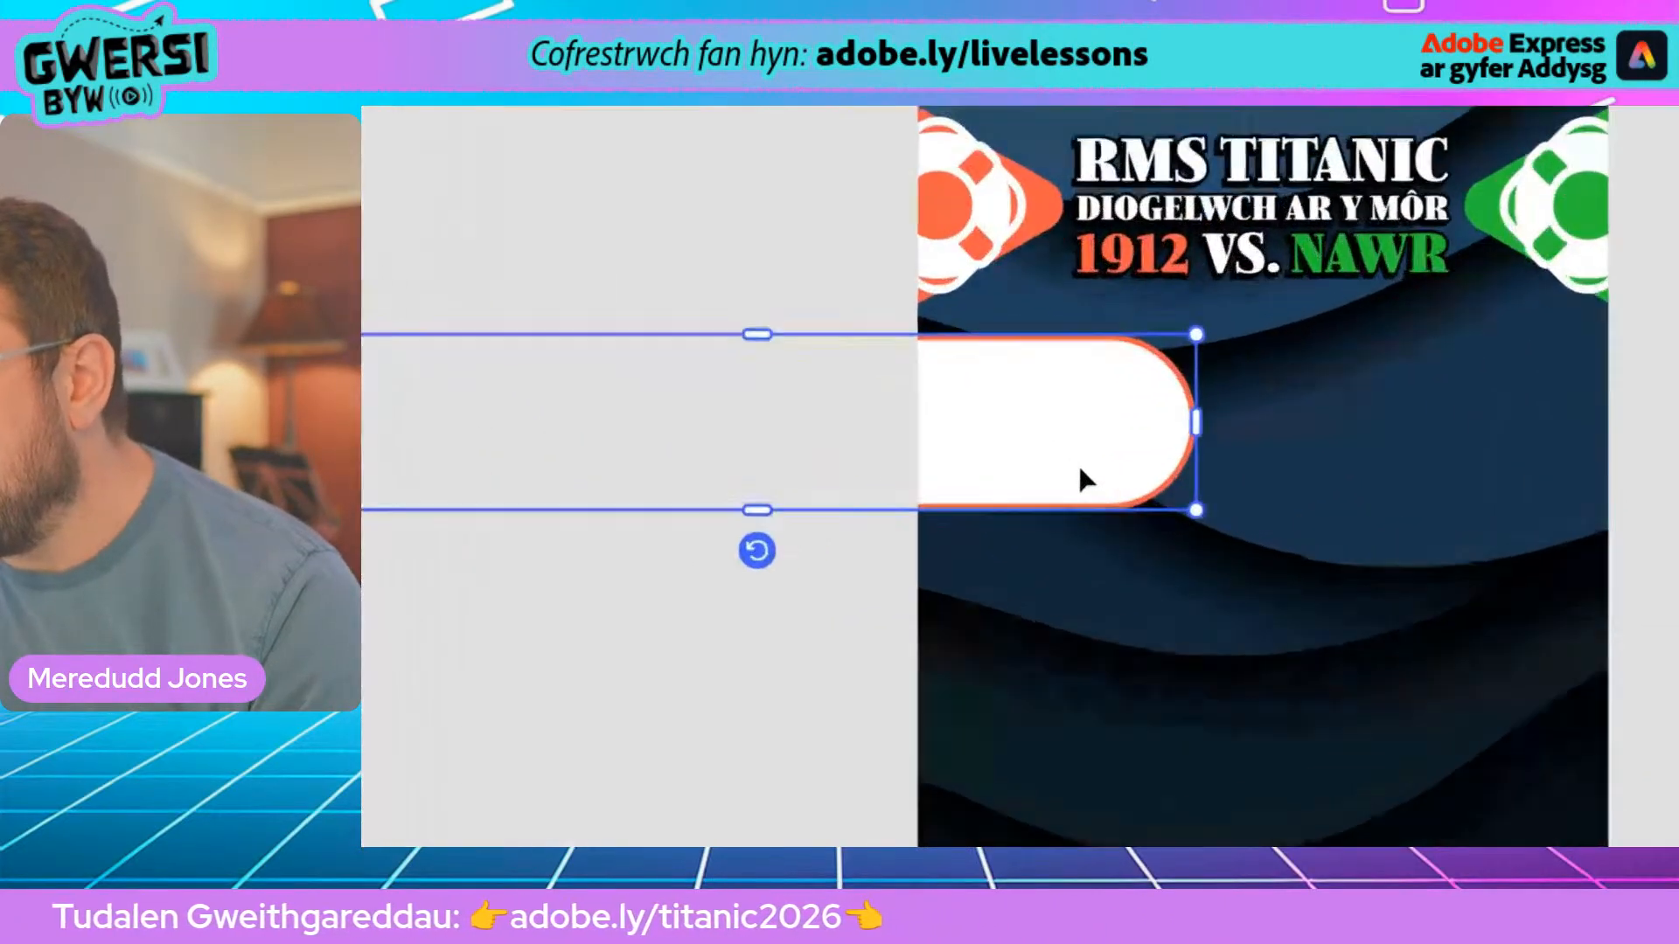
drag(689, 518, 687, 567)
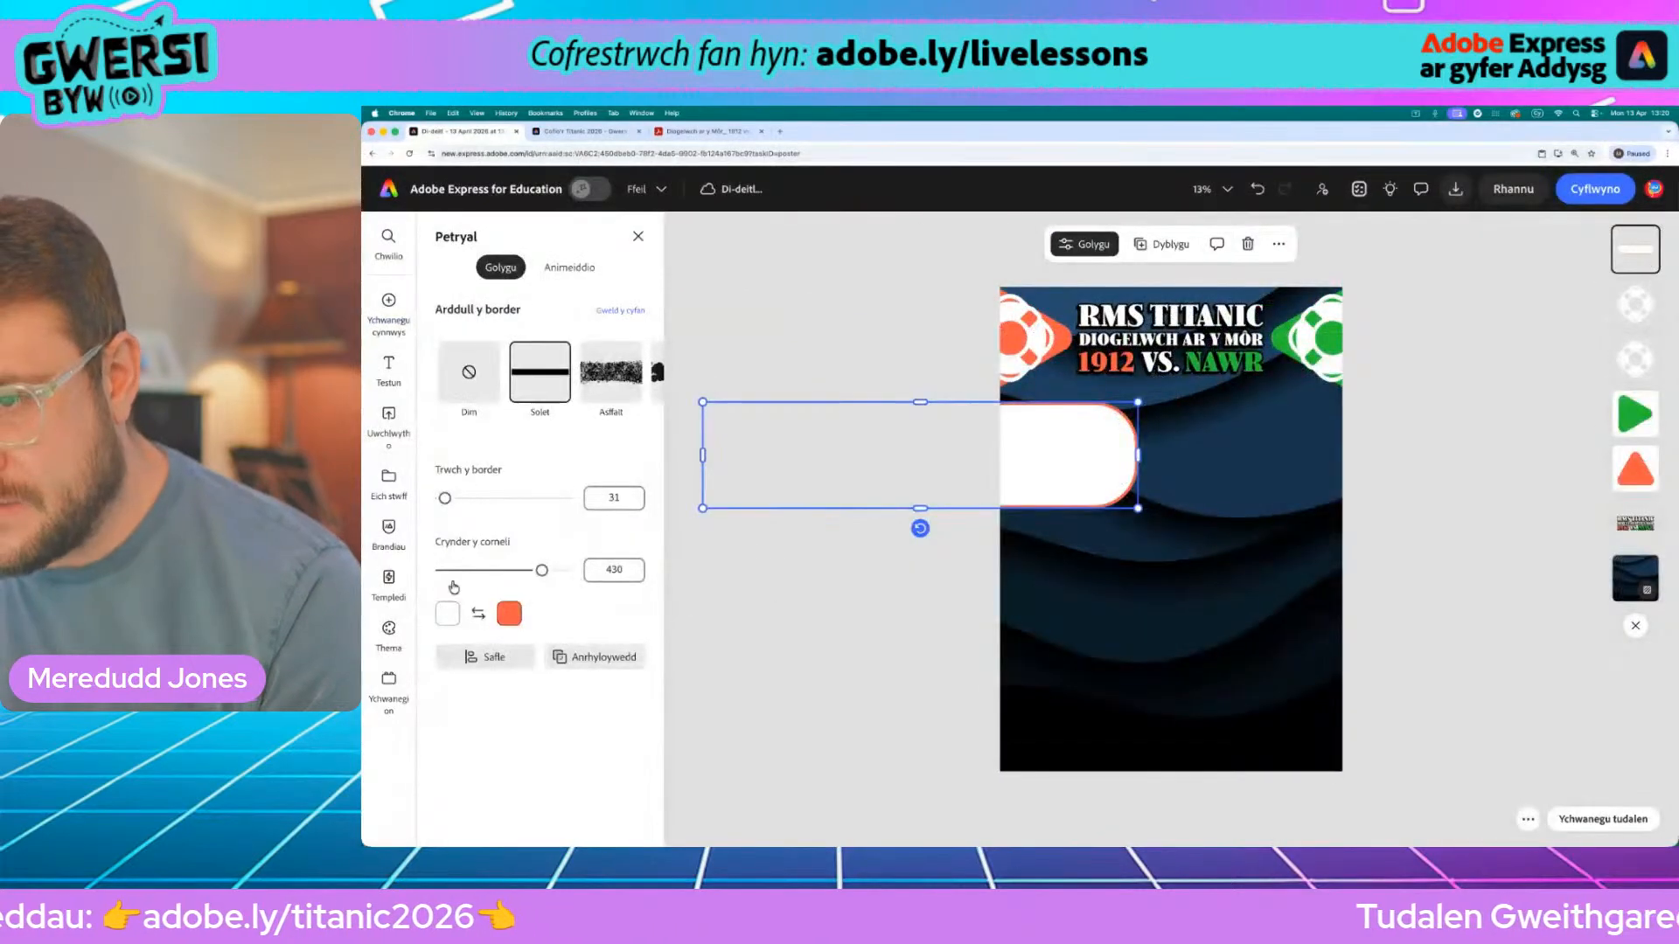
drag(534, 574, 633, 576)
click(895, 612)
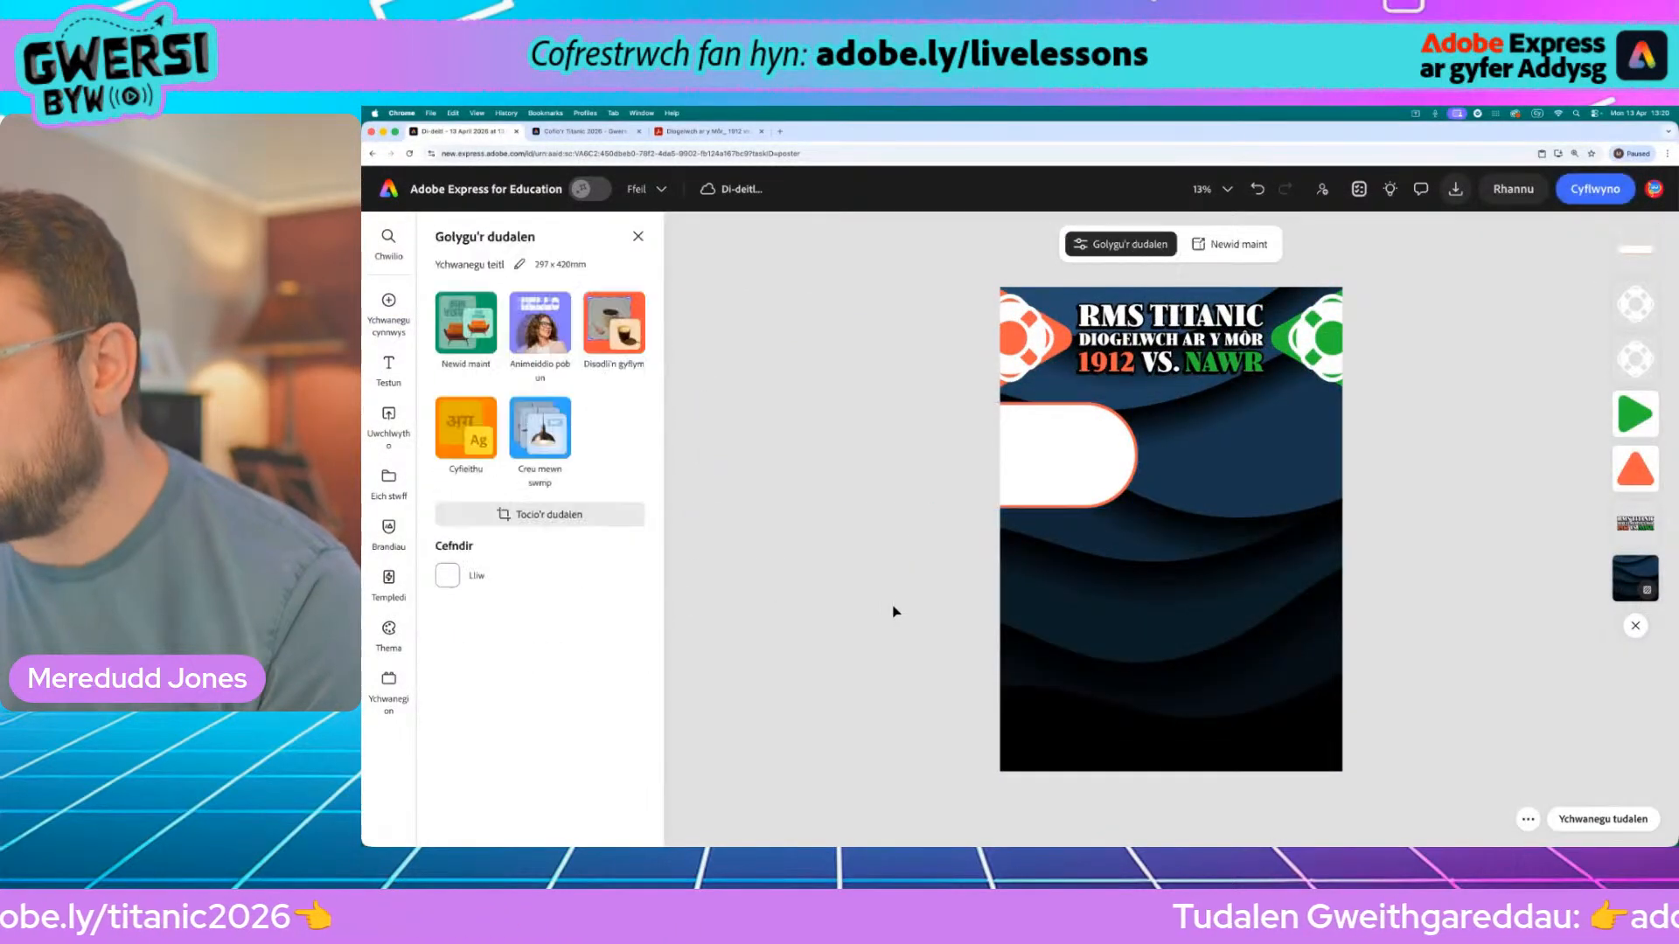
Duplicate the taller rounded rectangle twice, placing one copy just below the original and the other near the poster's bottom
click(1097, 441)
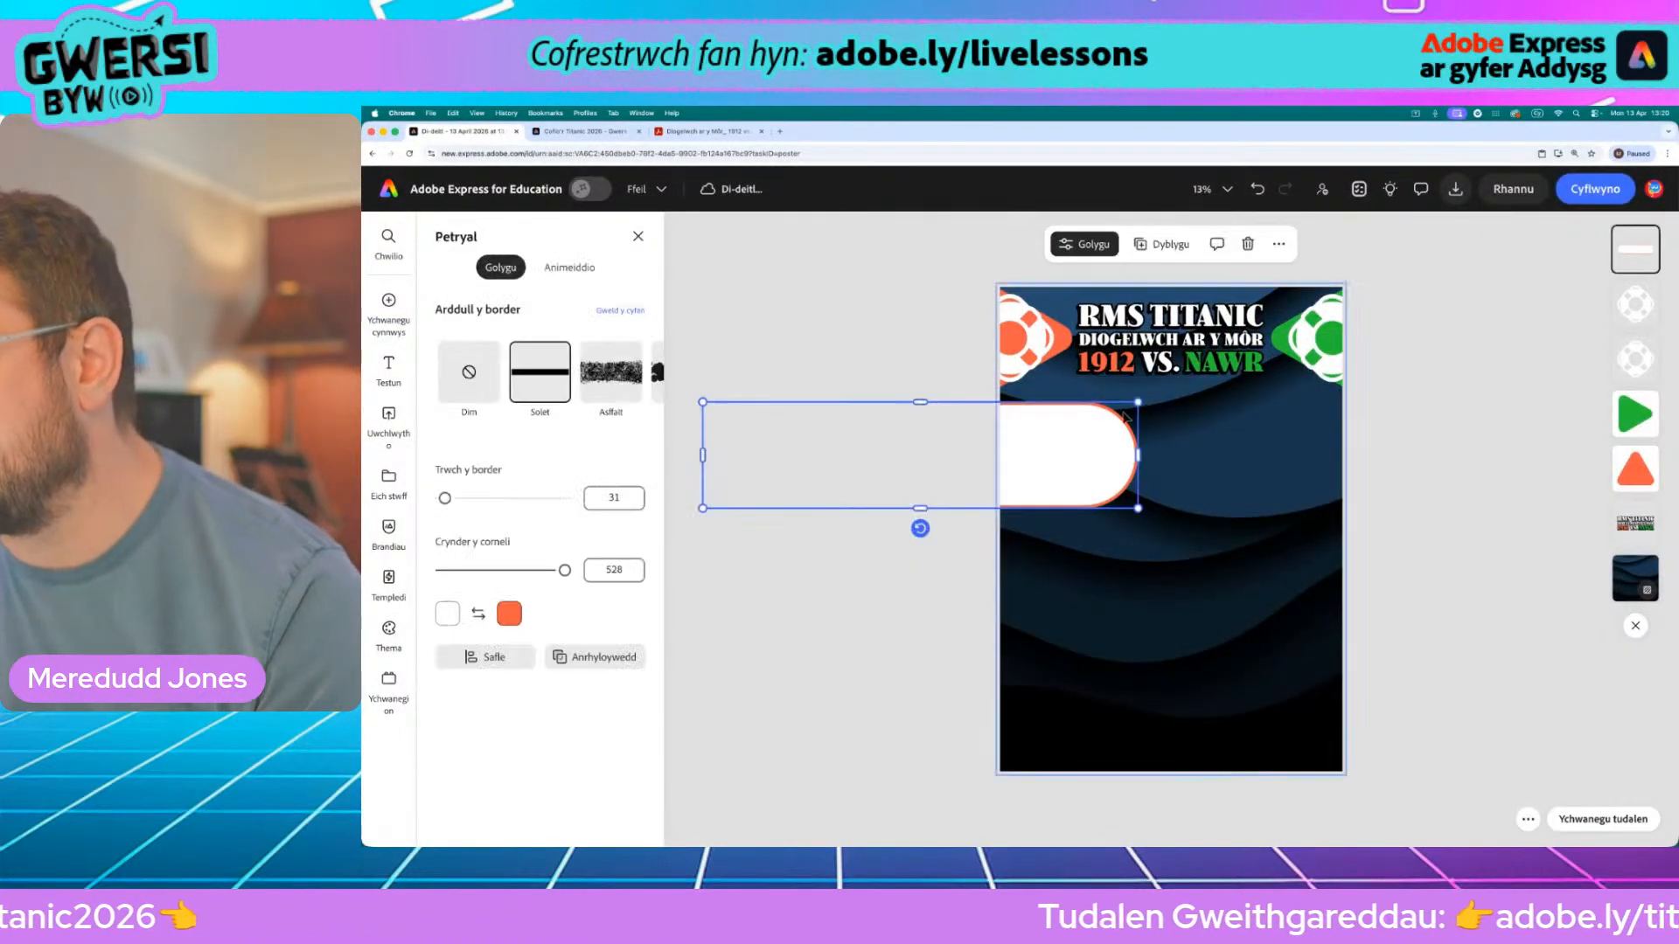
click(1179, 253)
drag(1095, 461, 1070, 713)
click(1152, 251)
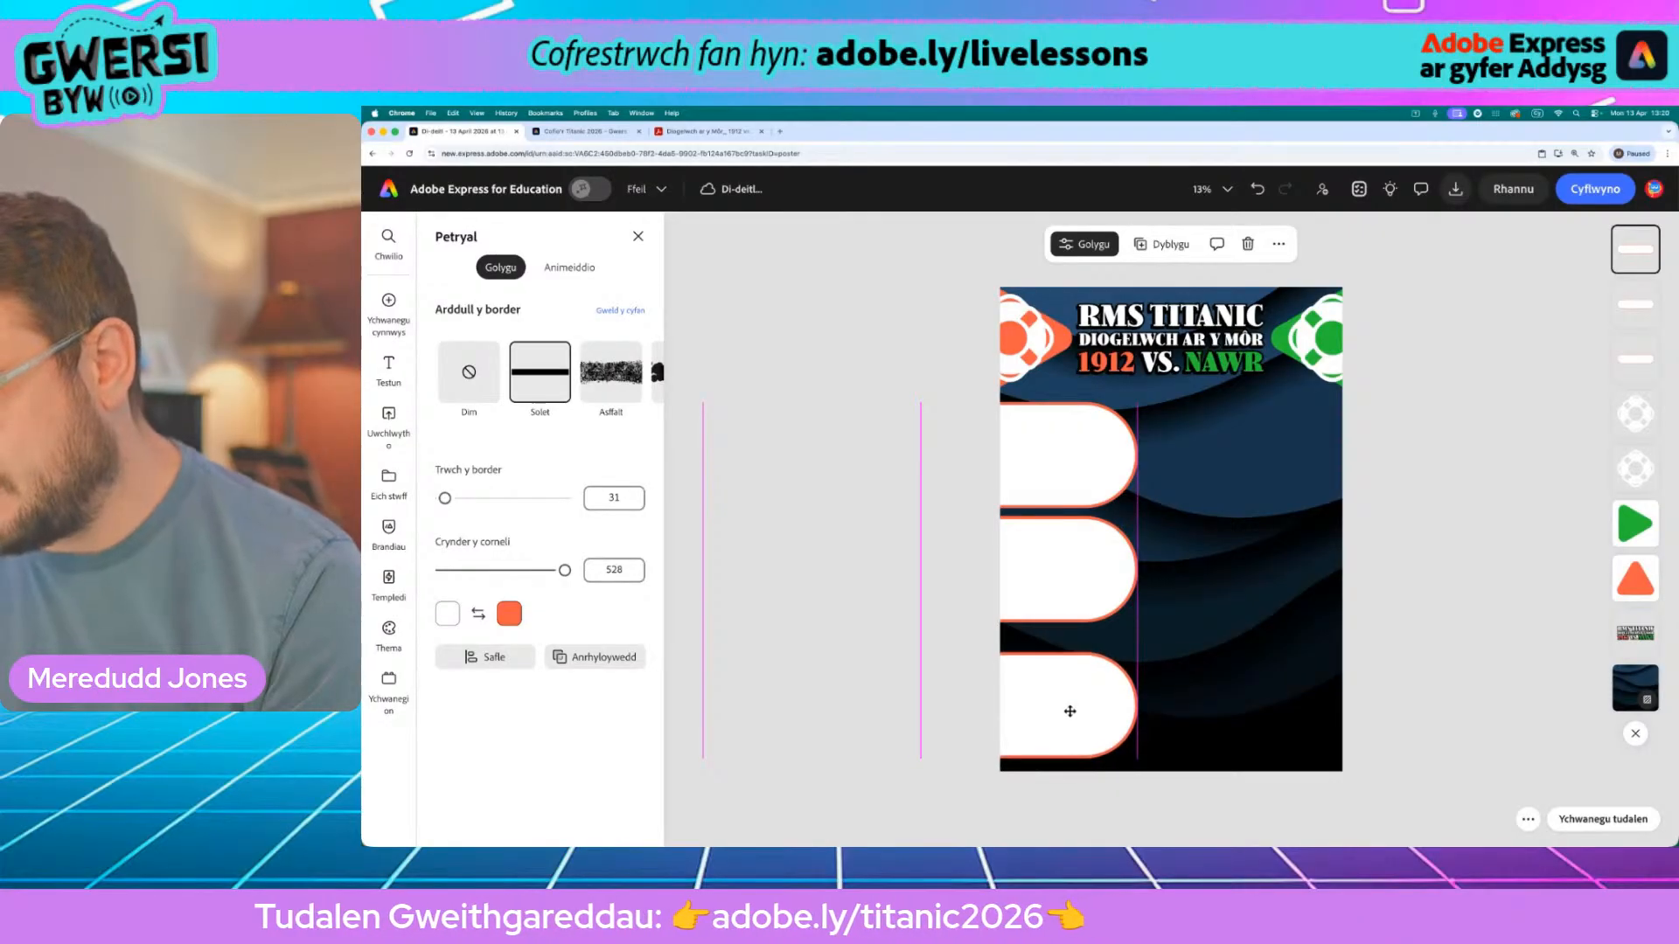
Select the three orange-bordered rectangles and distribute them evenly in the vertical direction
drag(745, 422, 1112, 715)
click(489, 664)
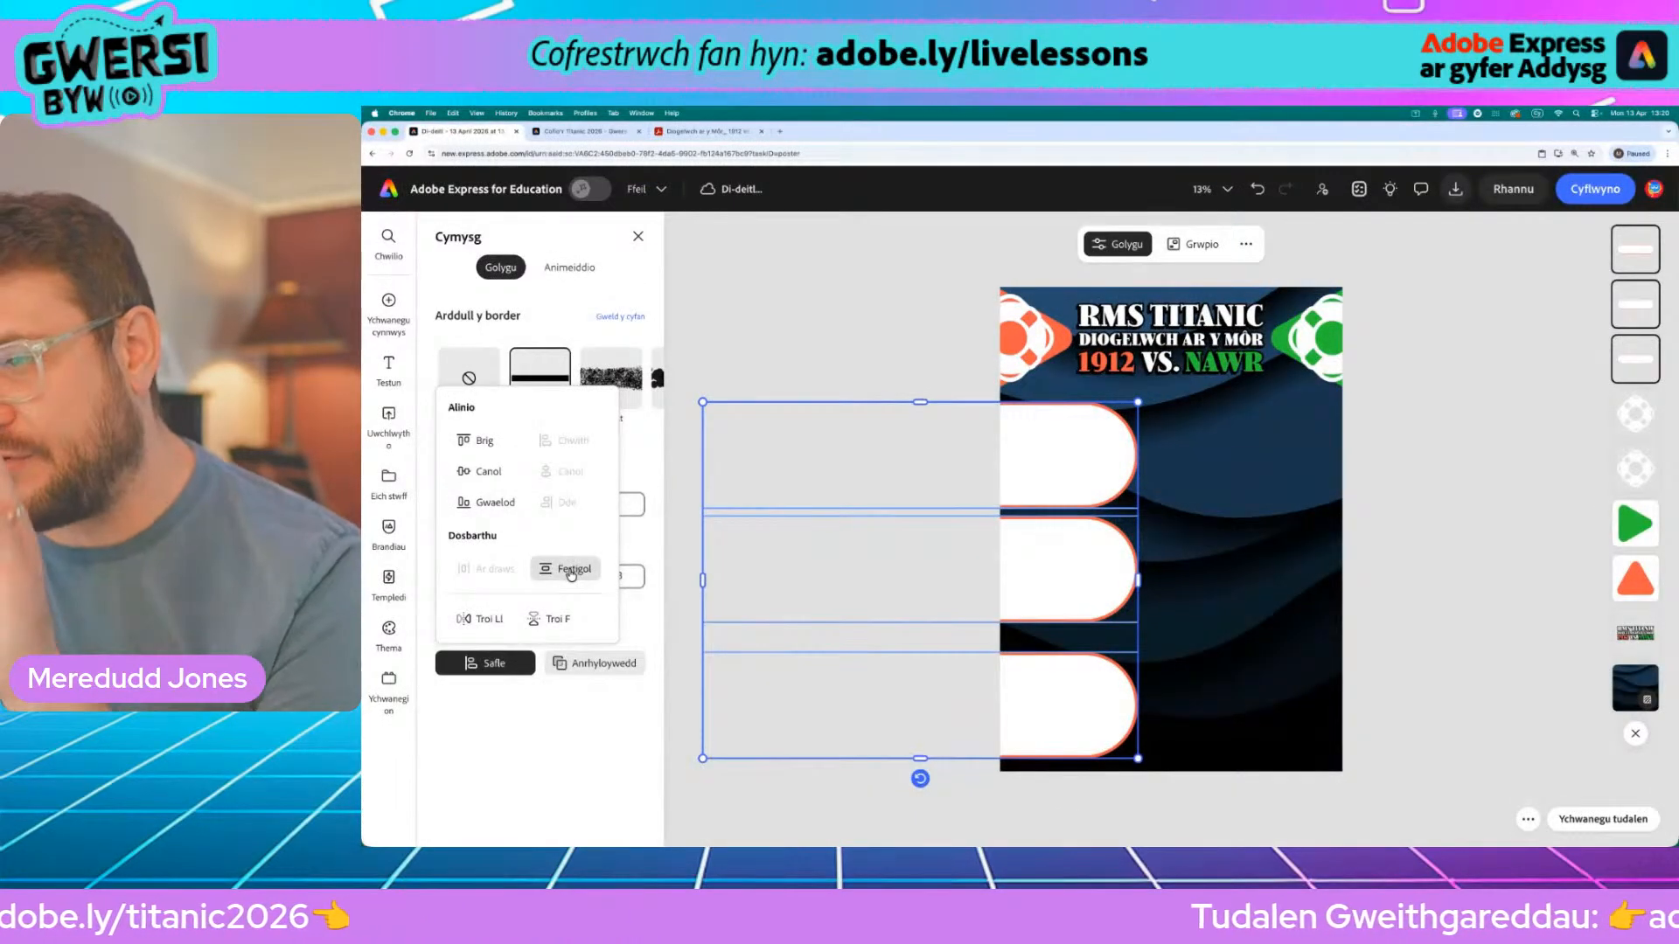
click(570, 570)
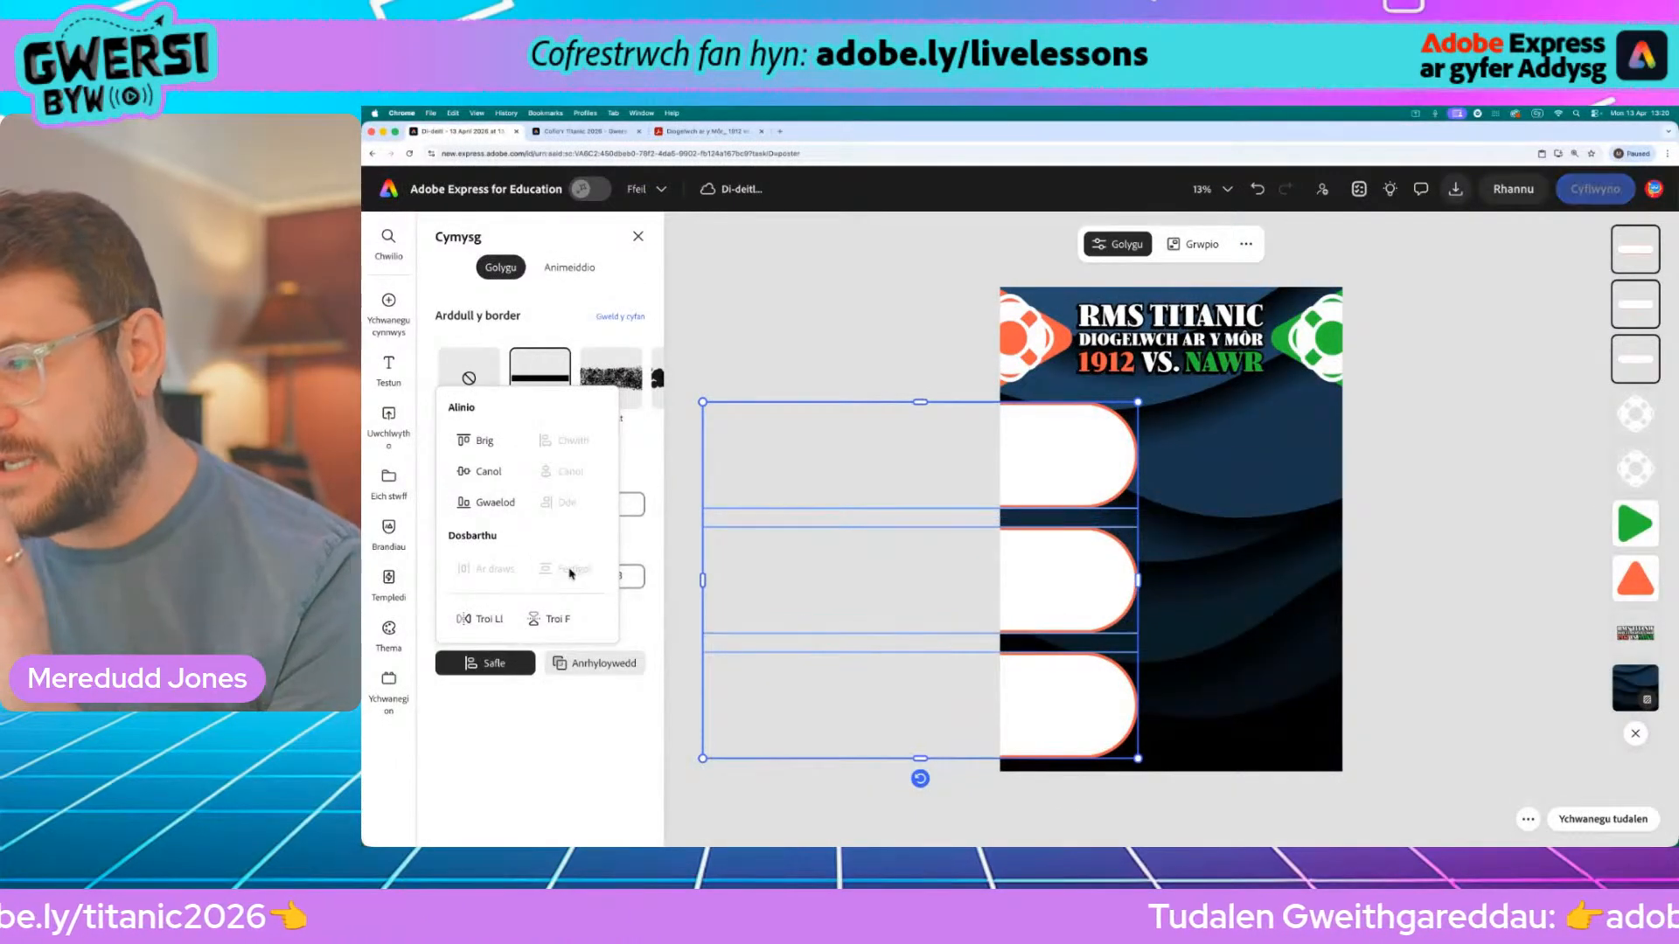
click(784, 366)
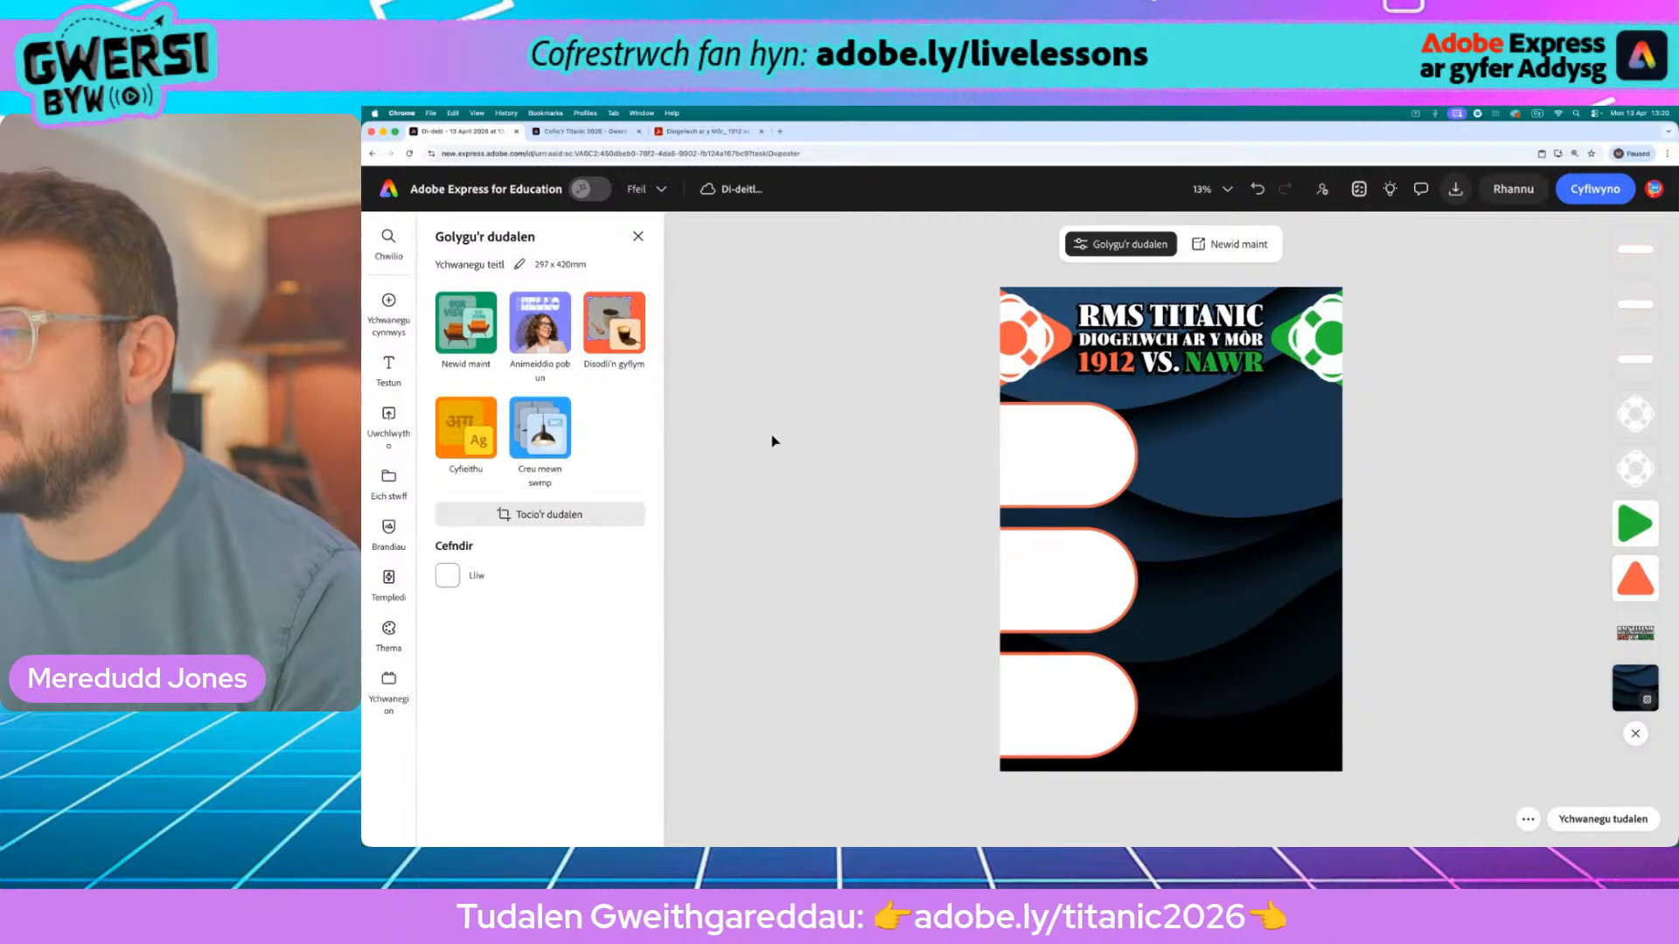
Duplicate the three rounded rectangles together and move the copies to the poster's right side, level with the originals and running off its edge
drag(789, 425, 1084, 741)
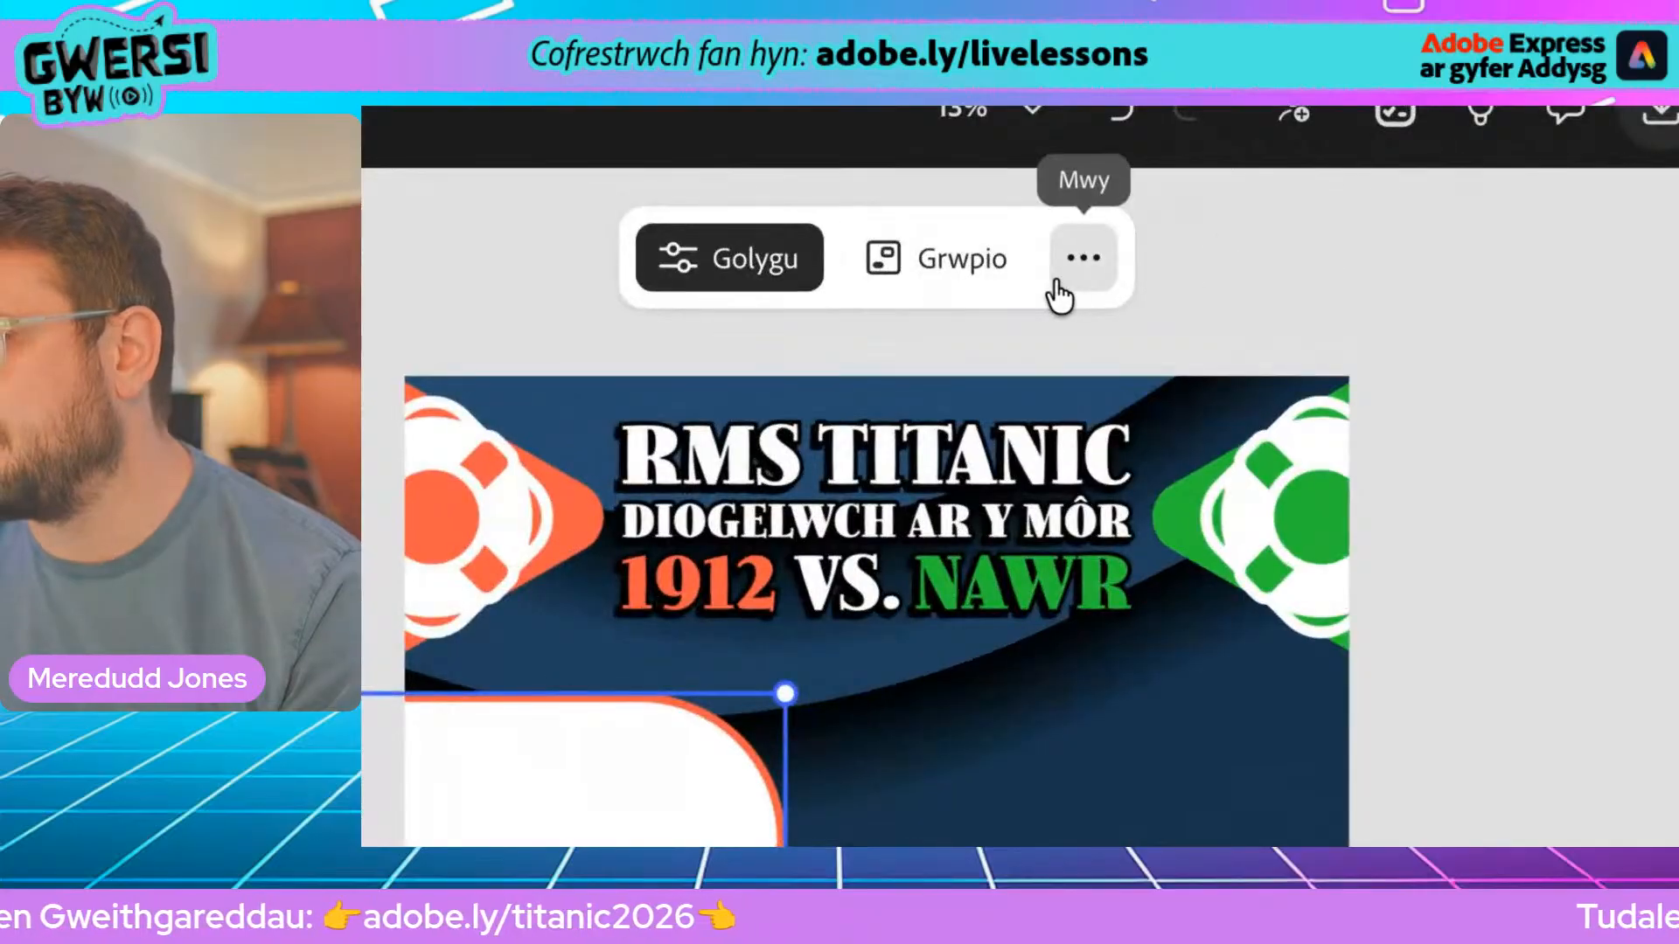
click(1246, 244)
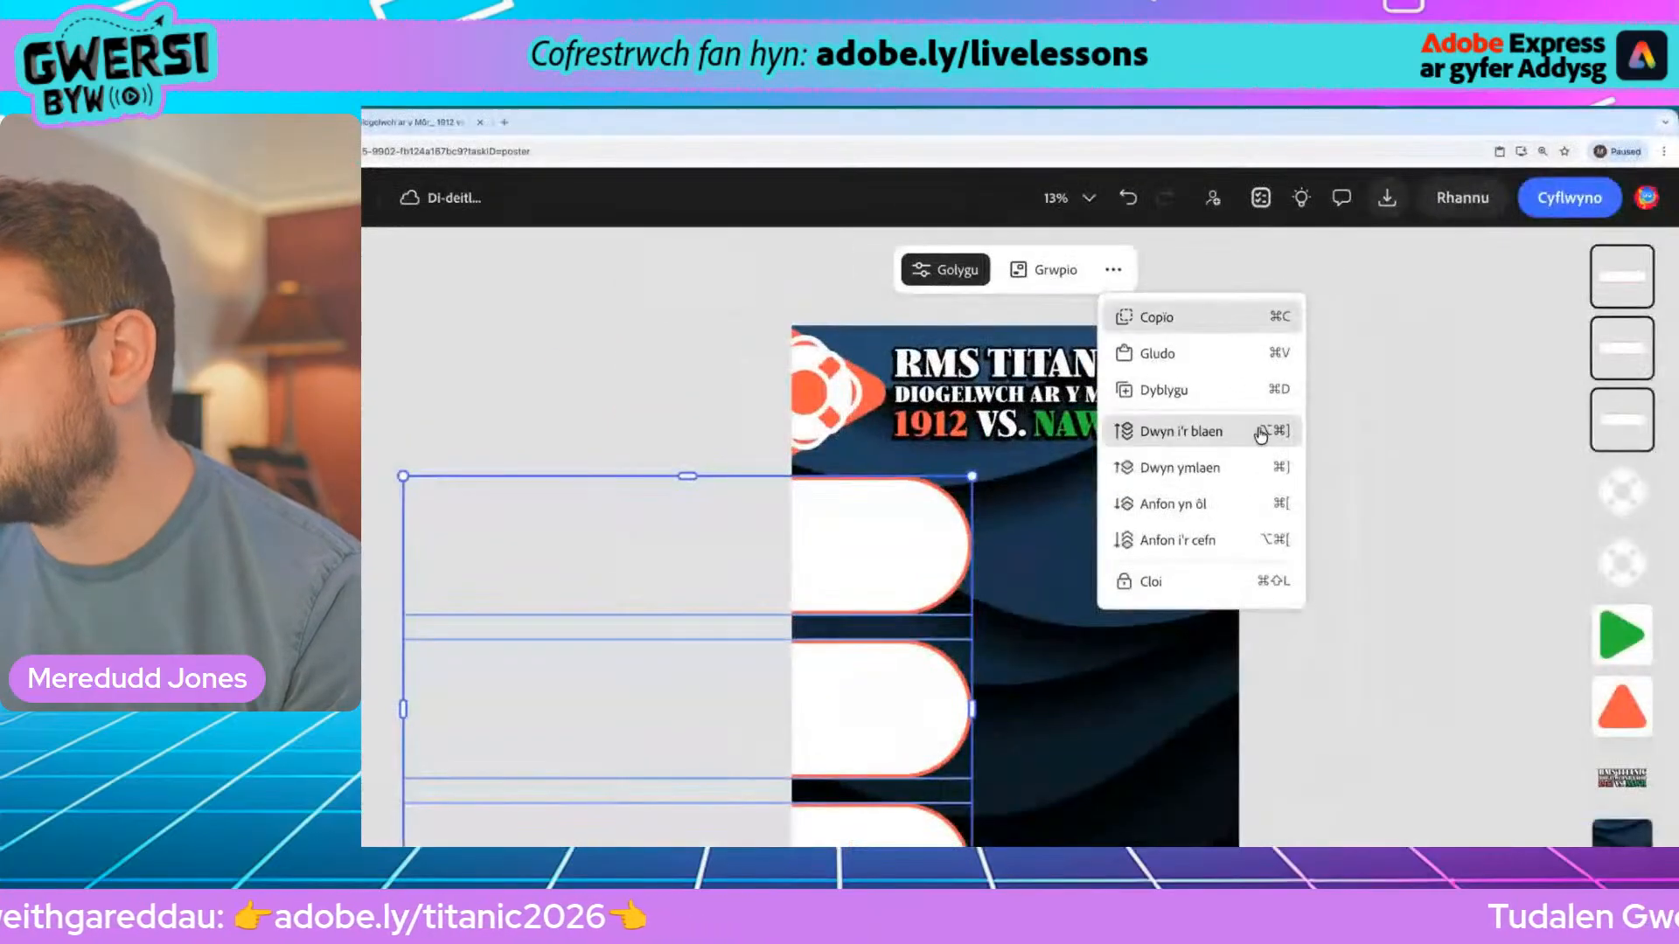
click(1218, 390)
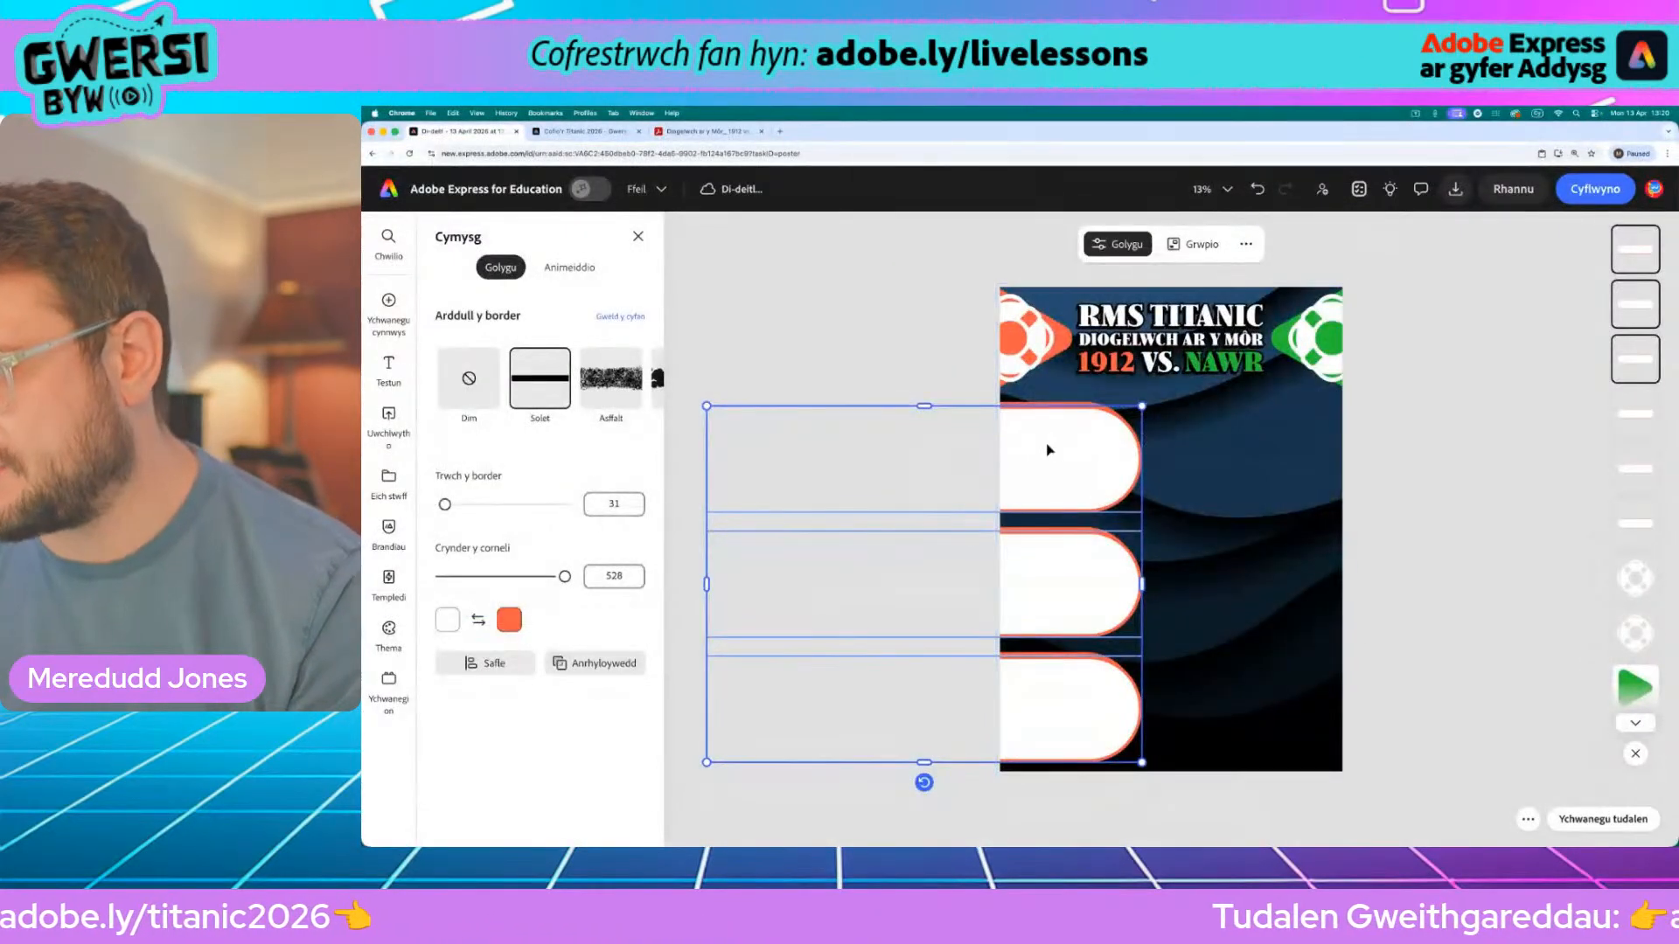
drag(853, 538, 1426, 522)
Select the three rectangles on the poster's right side and change their border colour to the green already in use
drag(1485, 438, 1227, 732)
click(1452, 345)
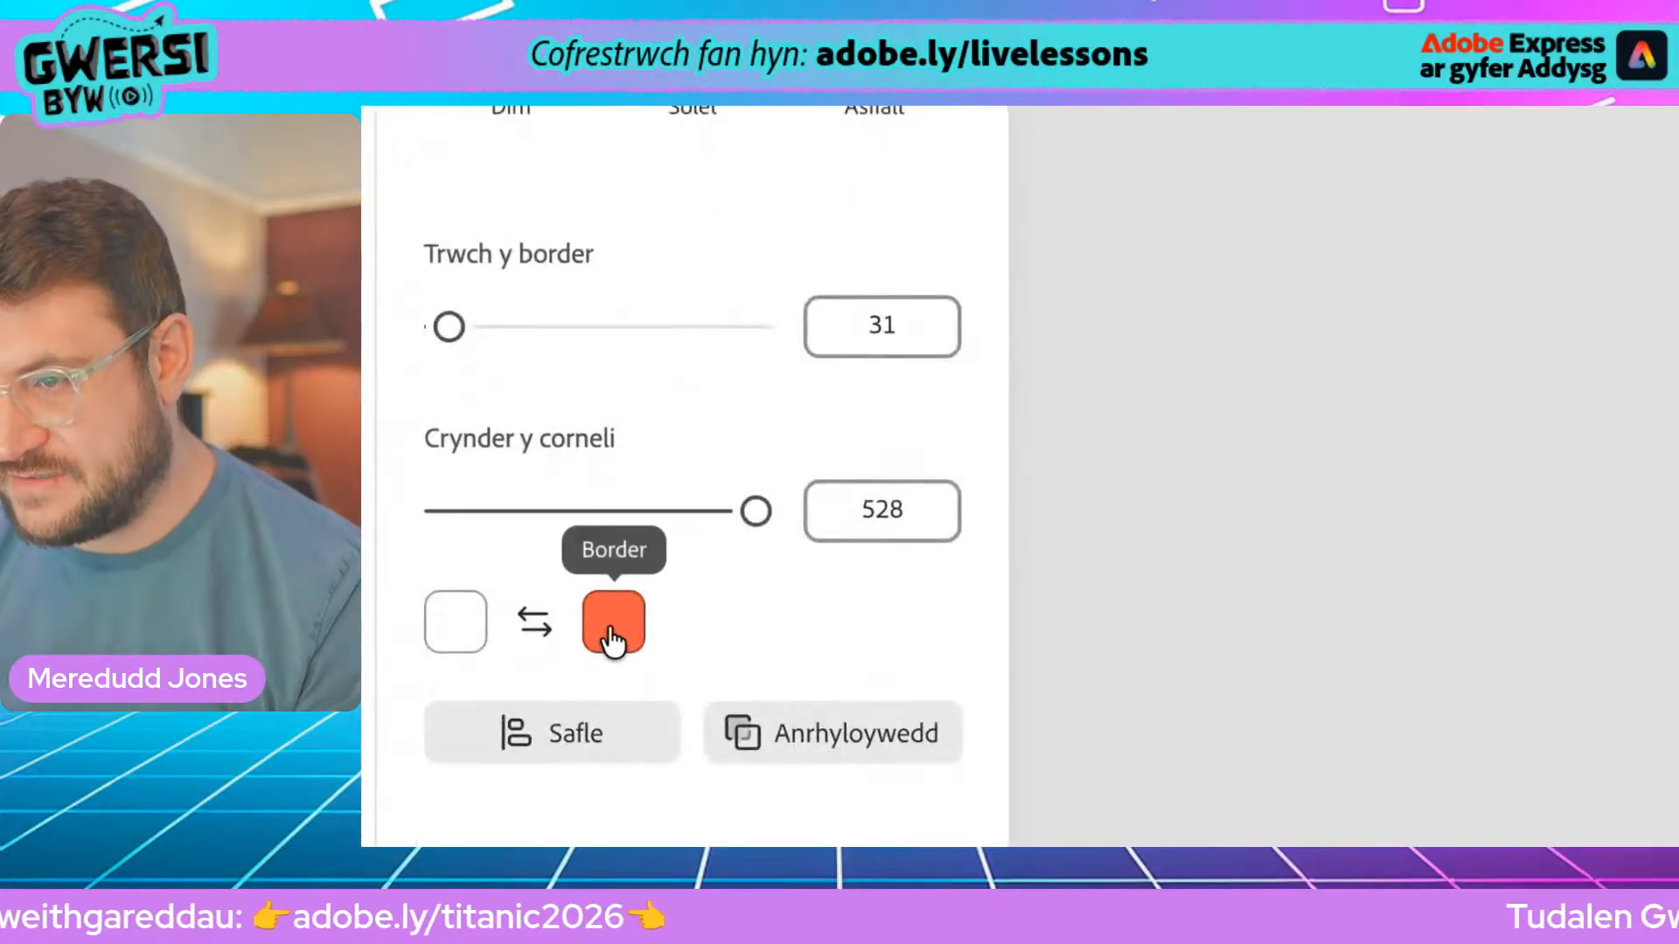
click(509, 620)
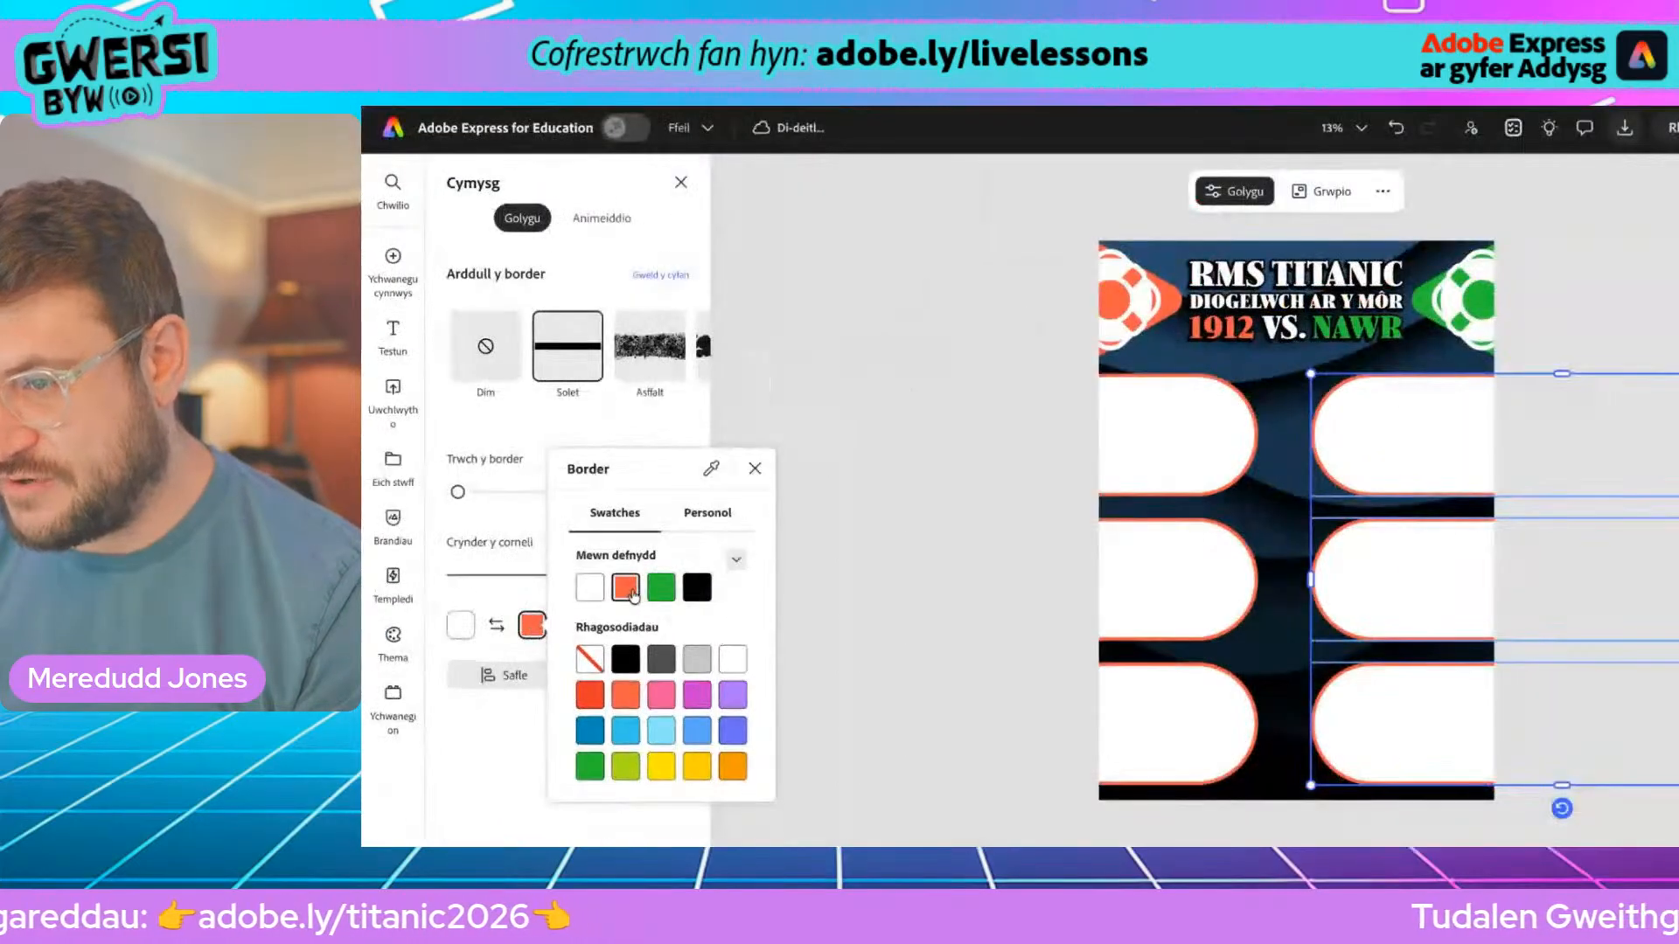
click(1003, 524)
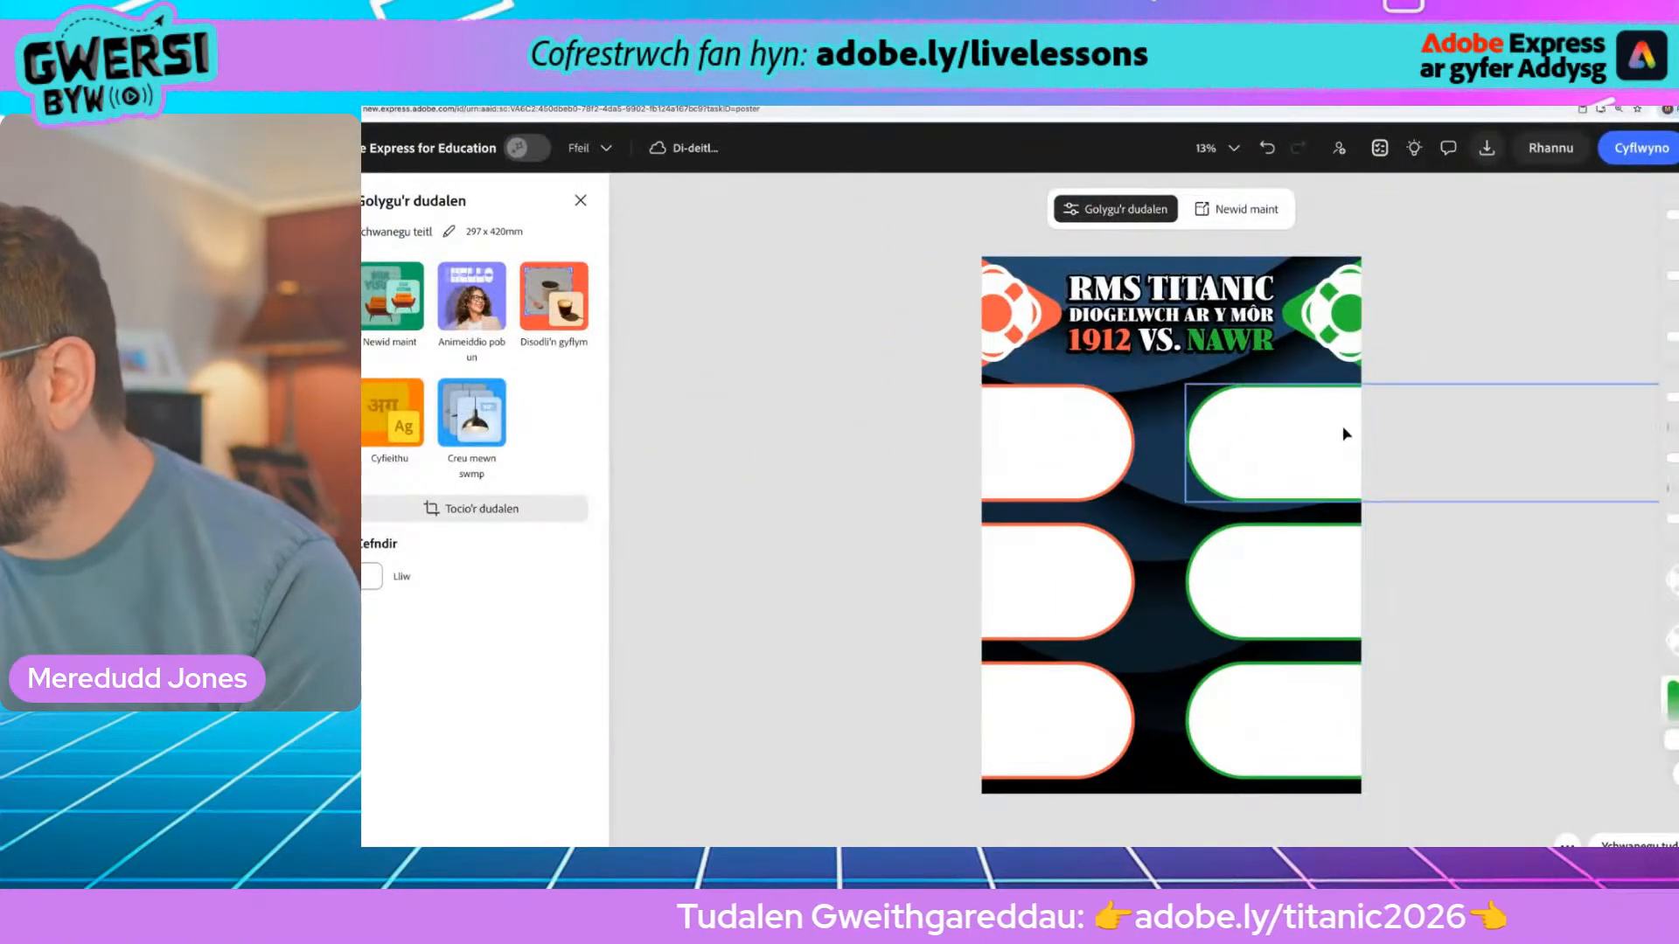
Try to centre all six rounded rectangles horizontally with the alignment options
drag(744, 421, 1509, 737)
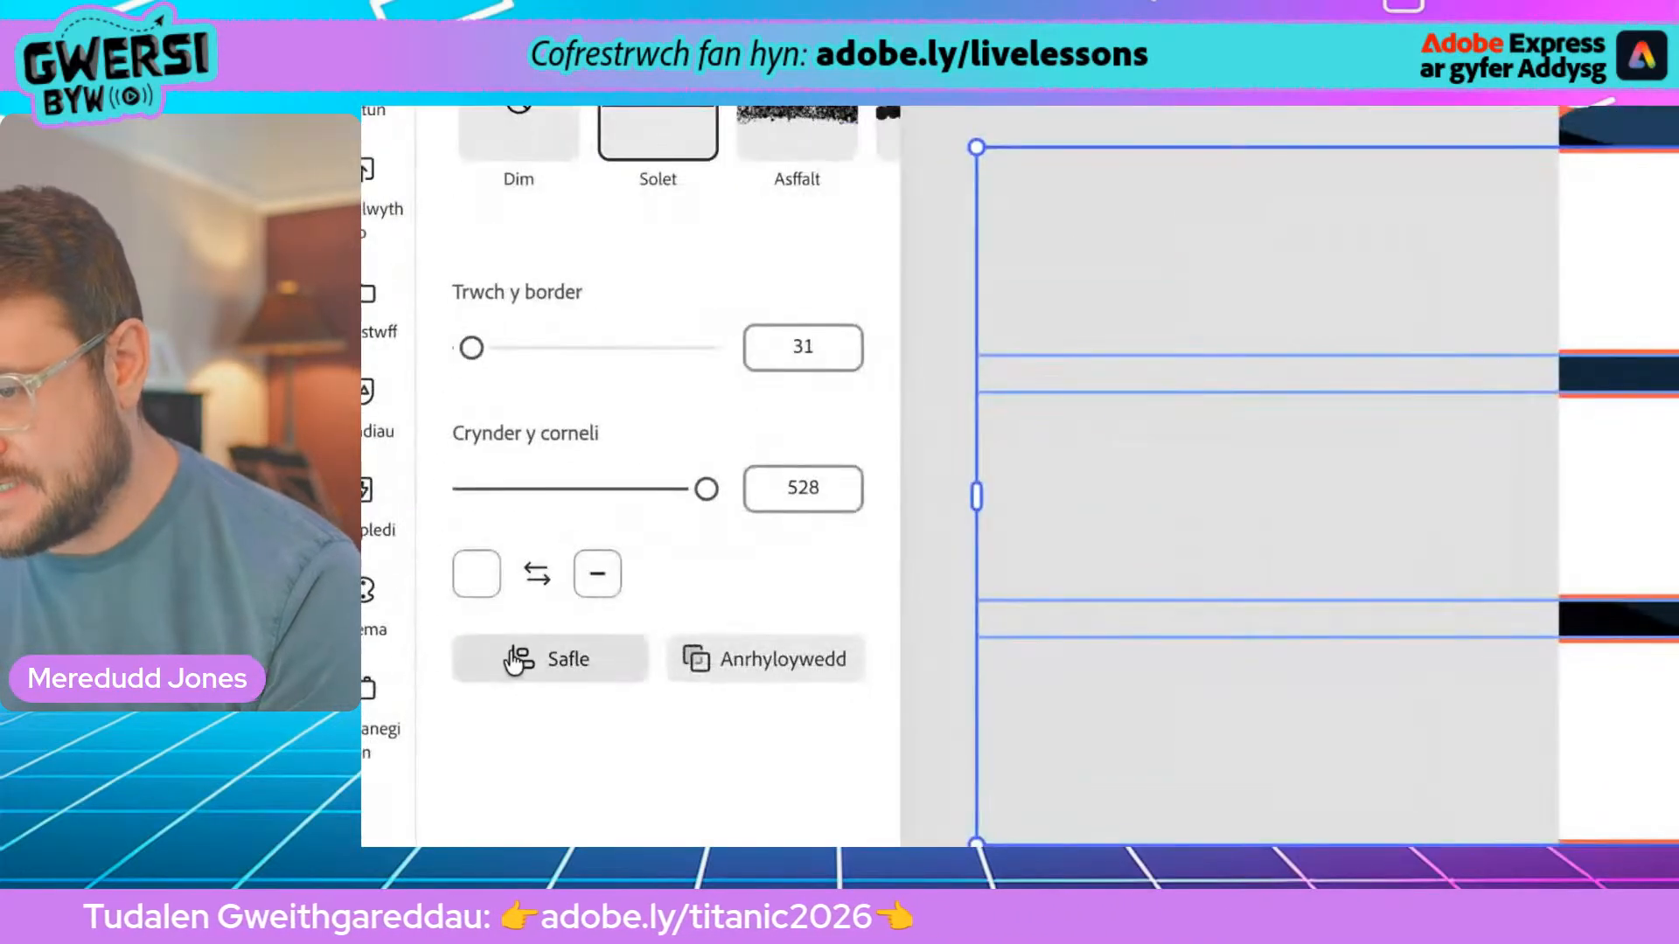
click(485, 663)
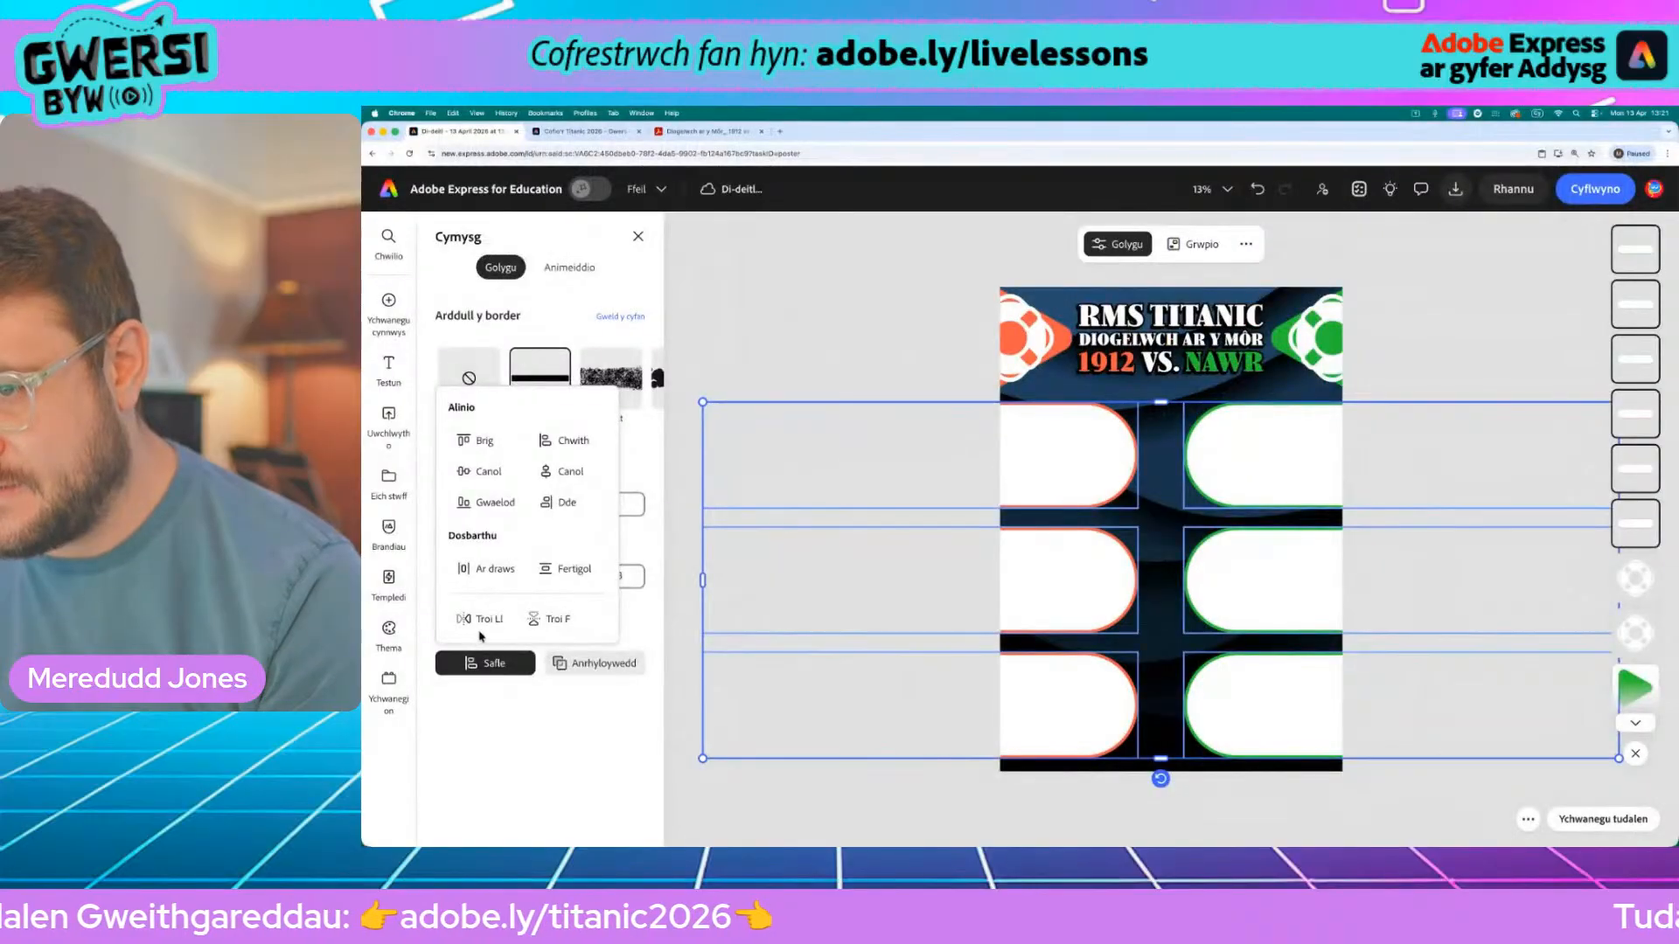
click(568, 471)
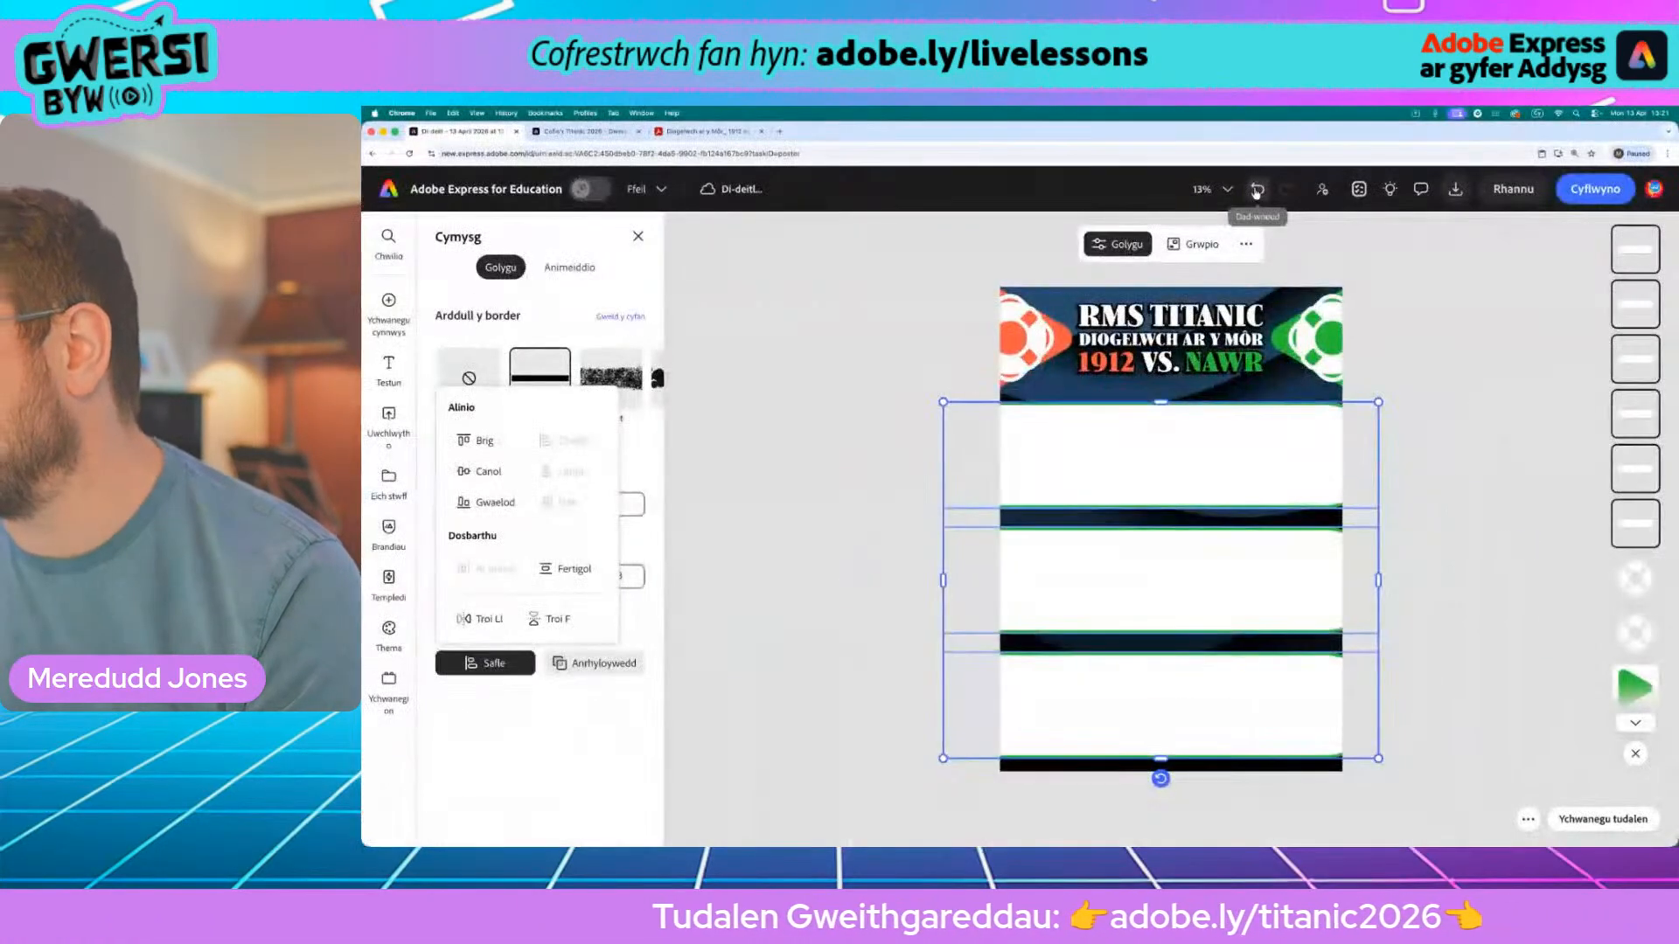
click(1333, 231)
Shift all six rounded rectangles together slightly to the right so the gap between the two columns sits at the poster's centre
drag(1076, 459, 1087, 456)
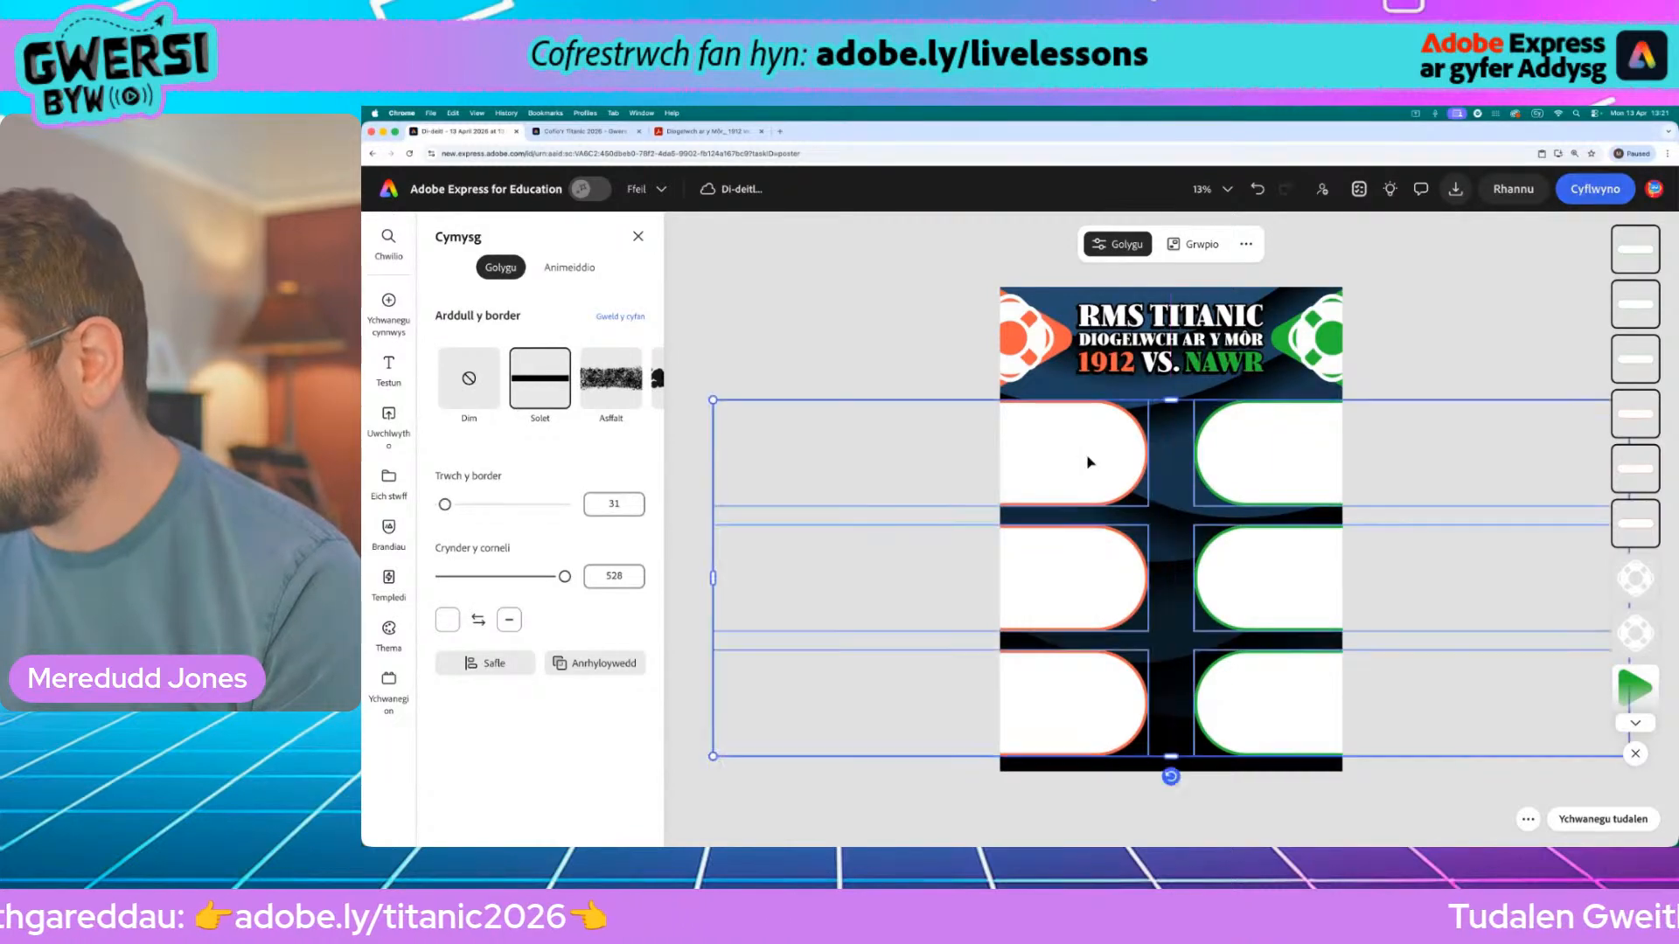
click(846, 343)
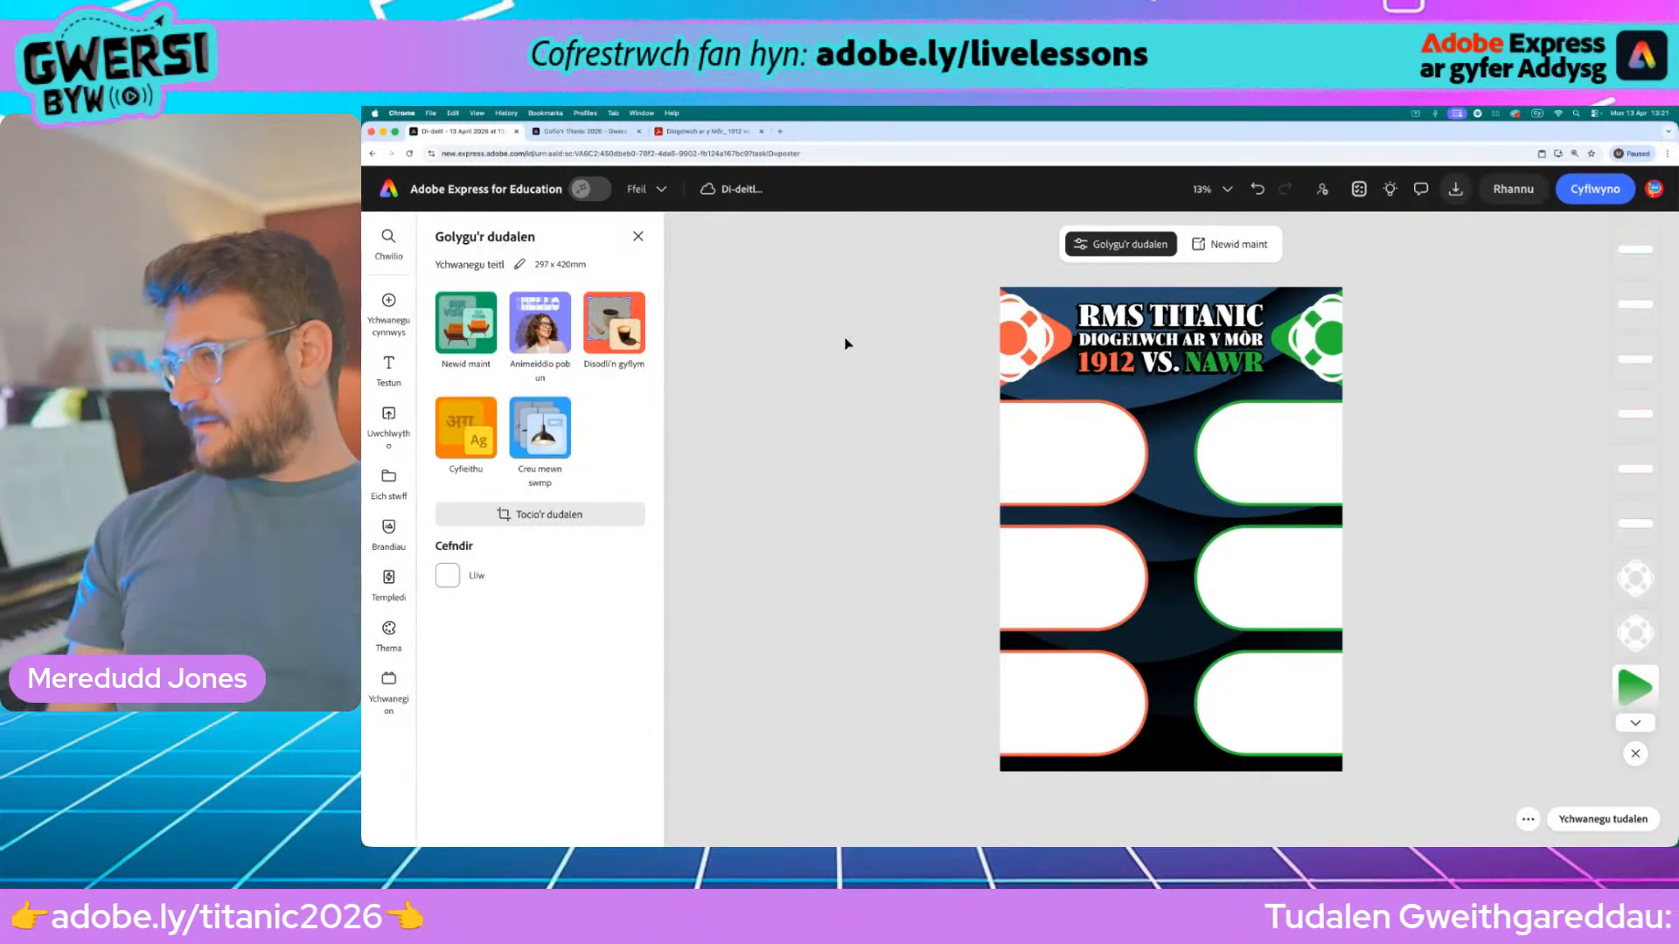
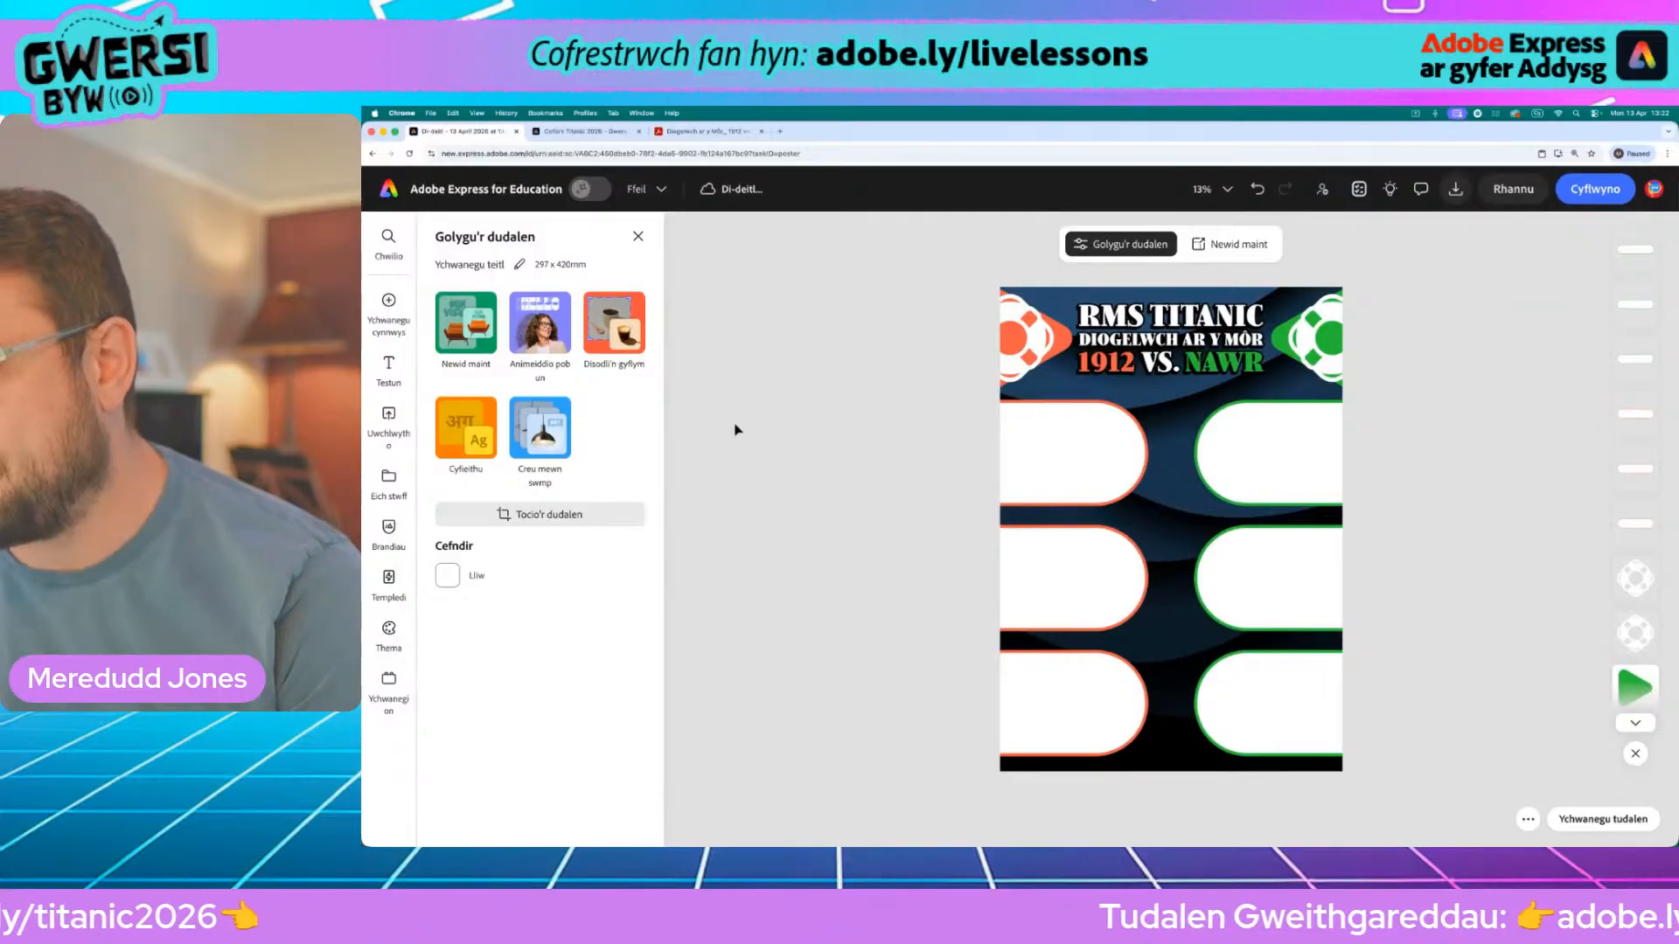
Add a solid circle from the Circles shapes to the poster
click(388, 302)
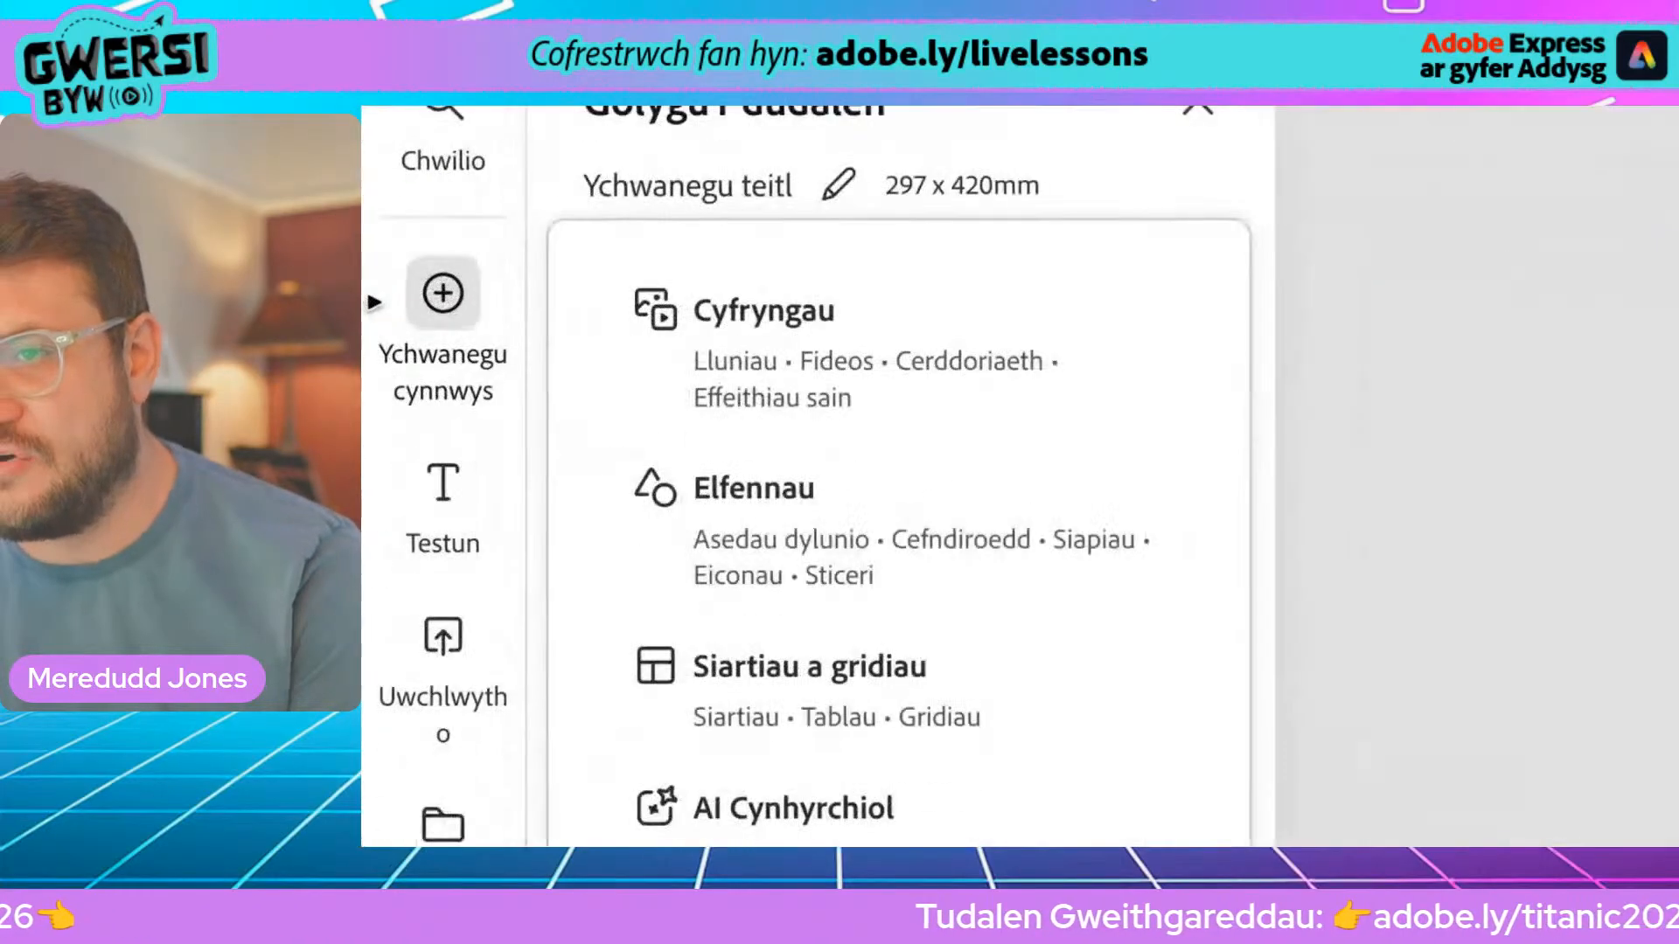
click(776, 529)
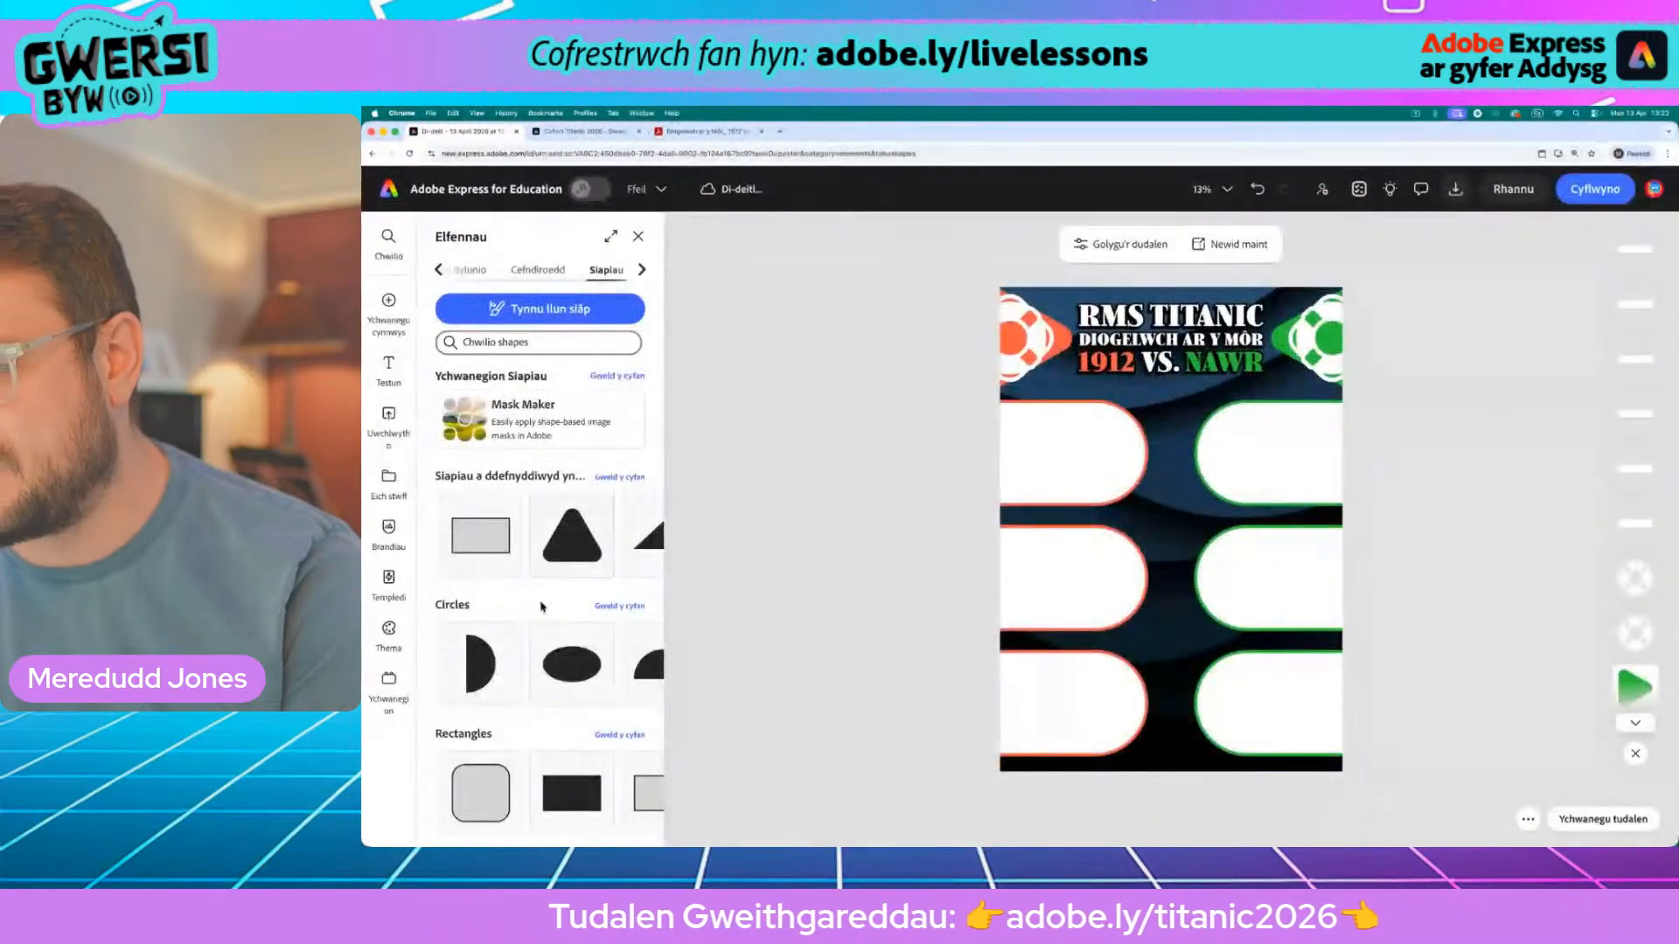
scroll(724, 685, right, 5)
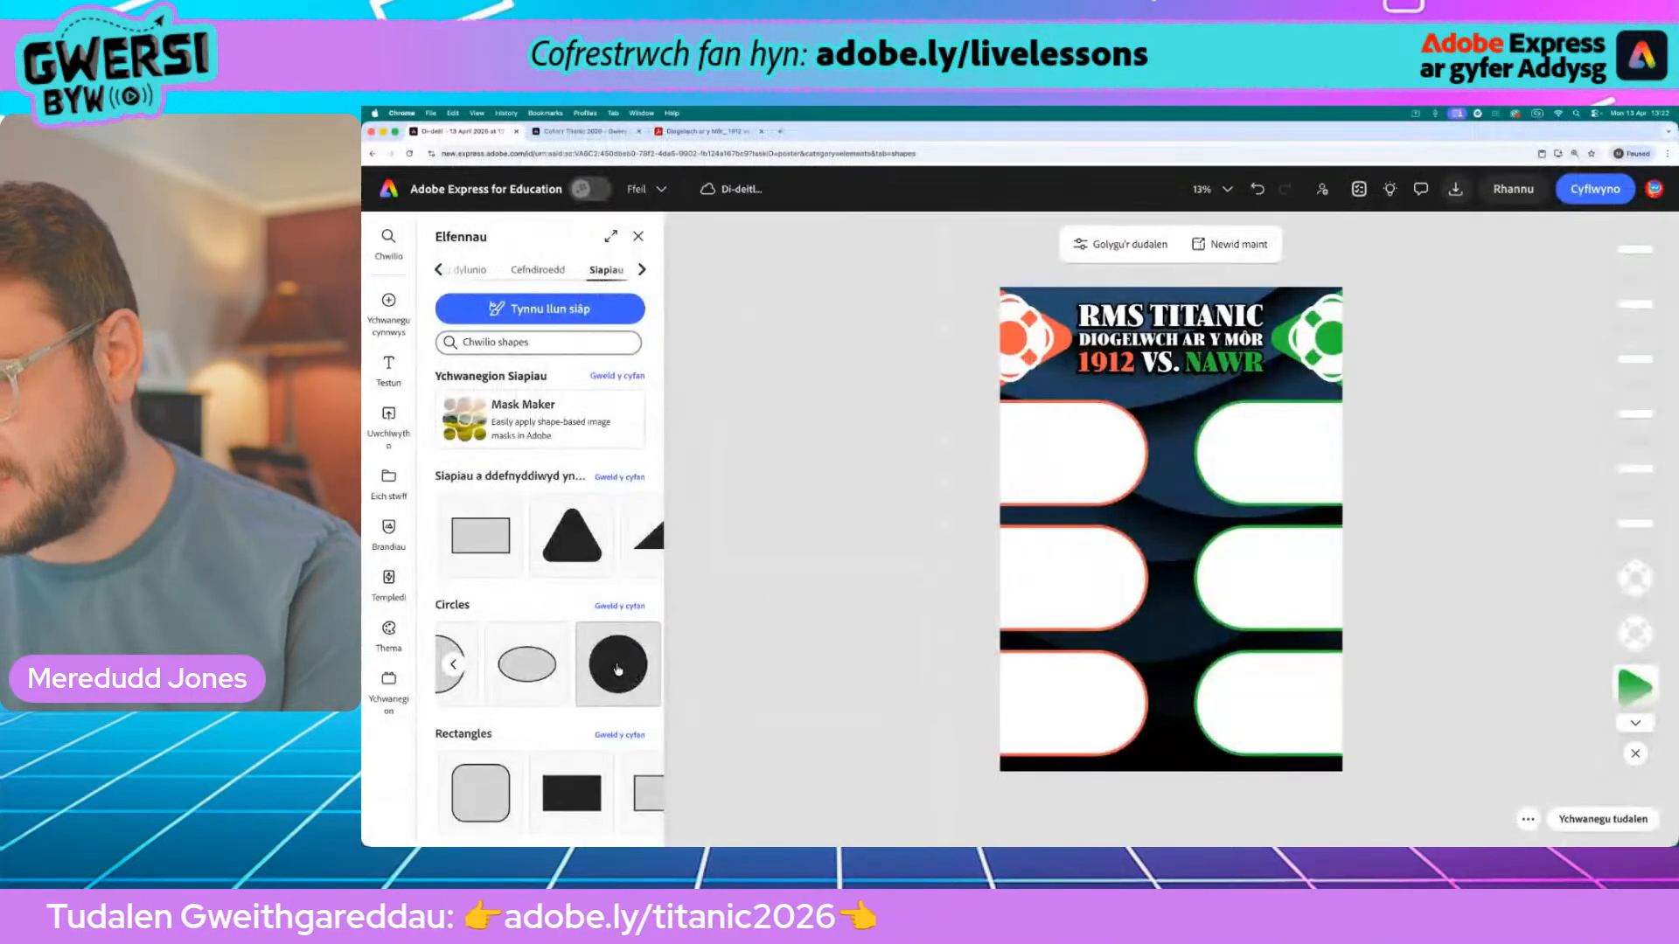
click(617, 670)
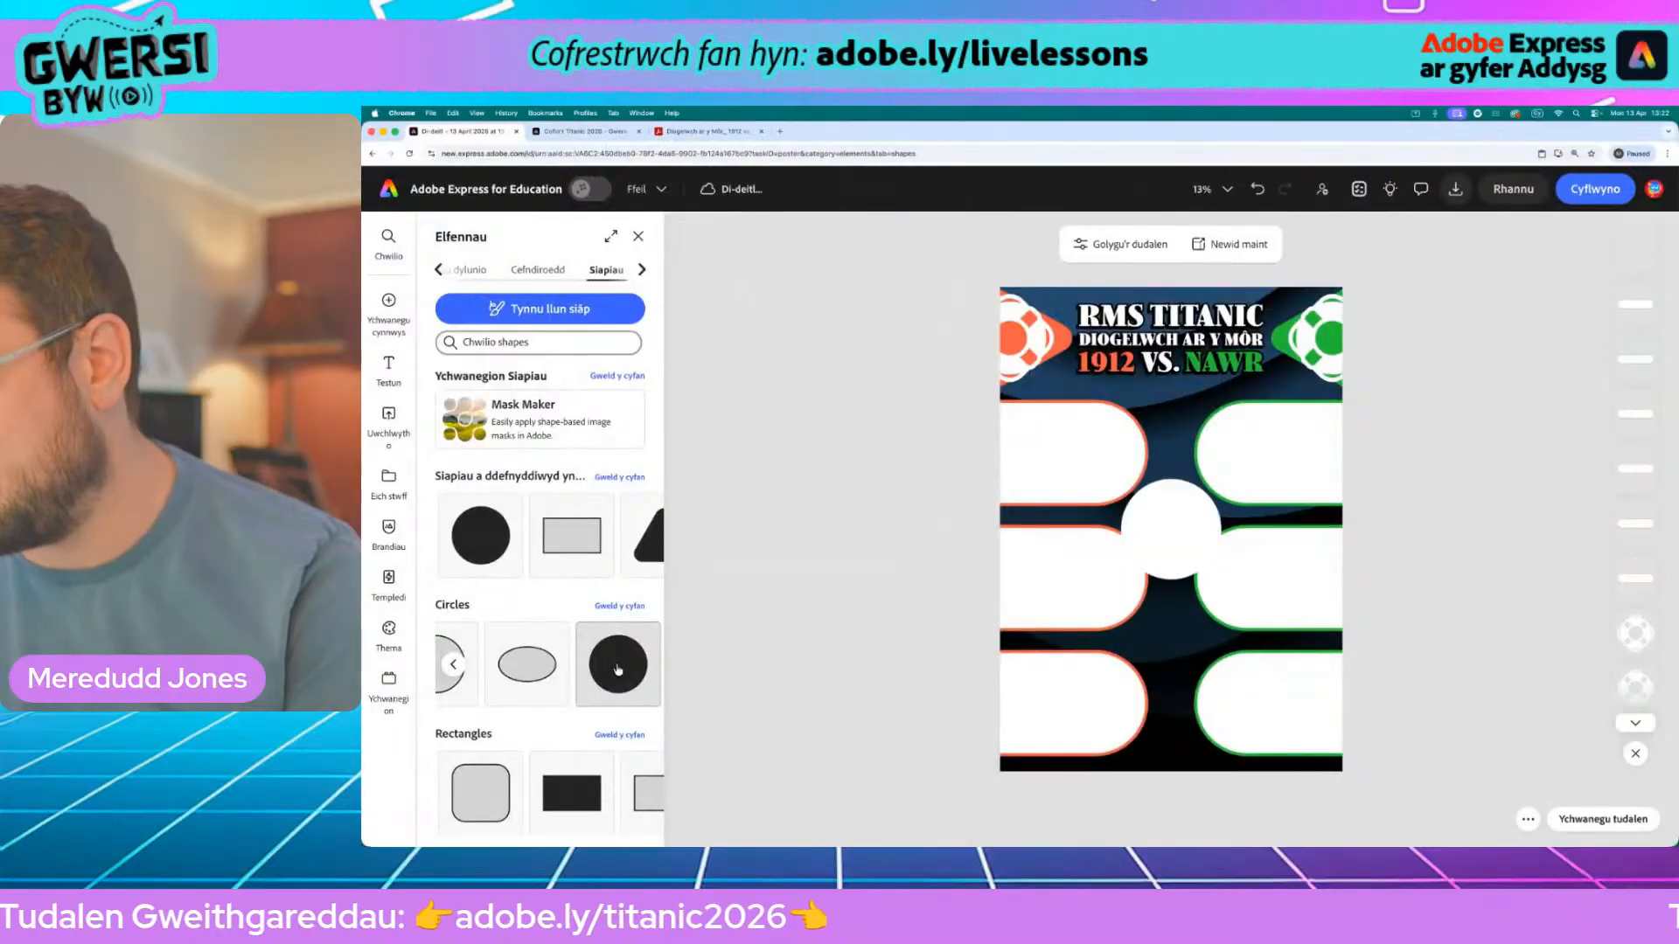
Fill the new circle with the orange already used in the design
click(1192, 525)
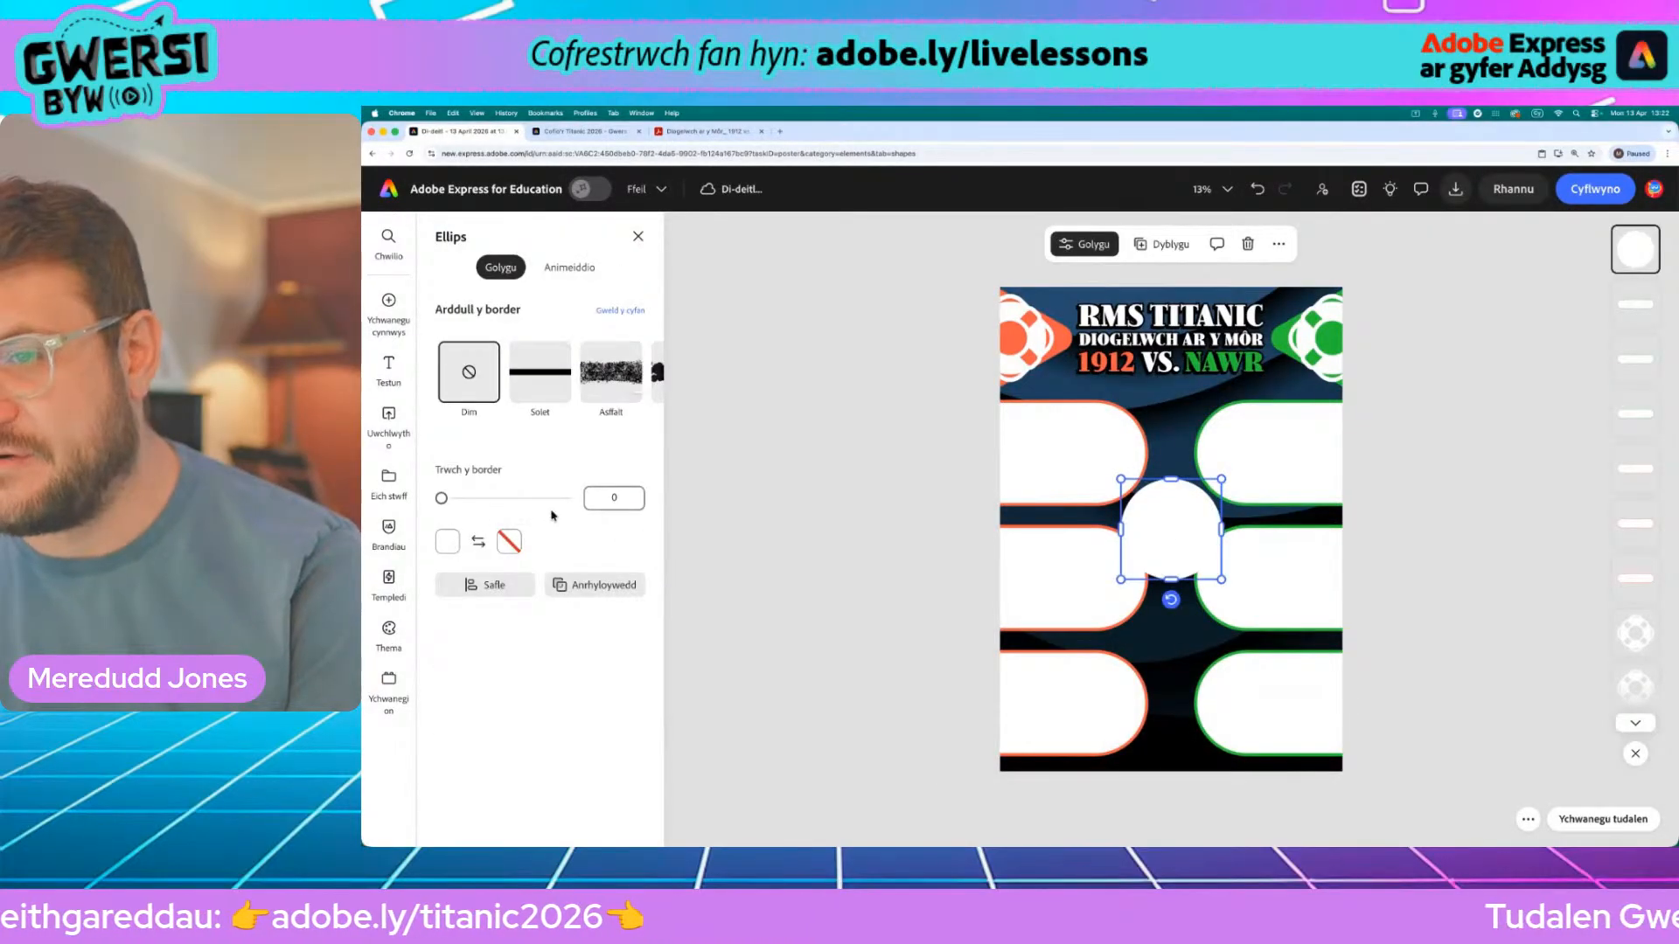
click(448, 542)
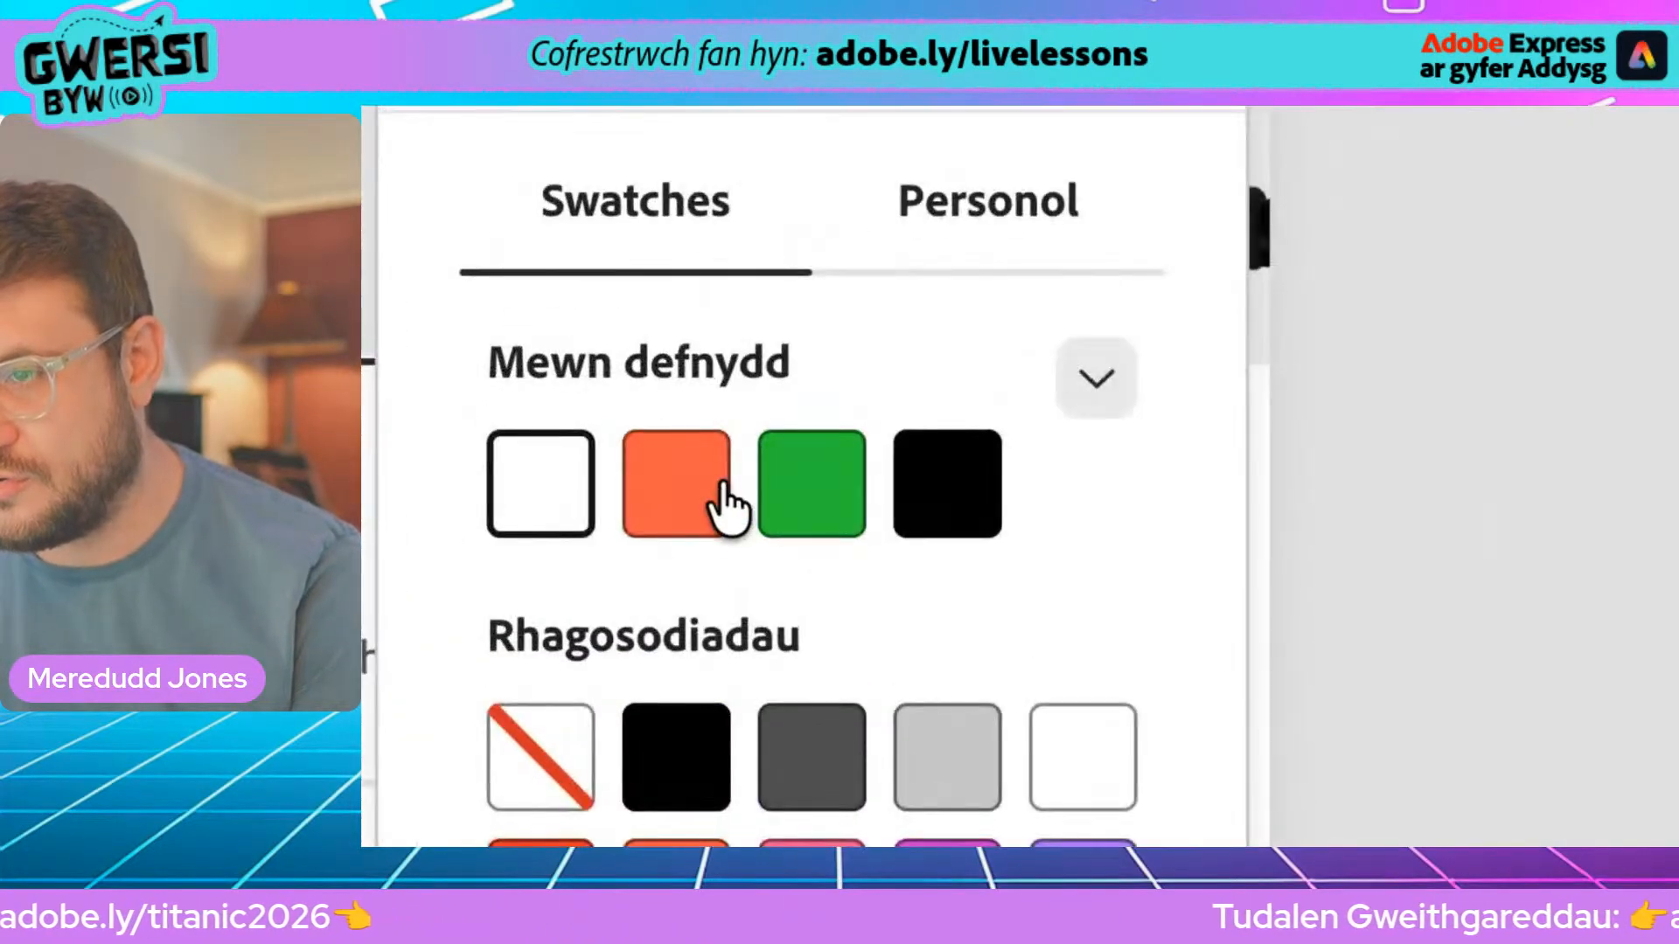
click(530, 432)
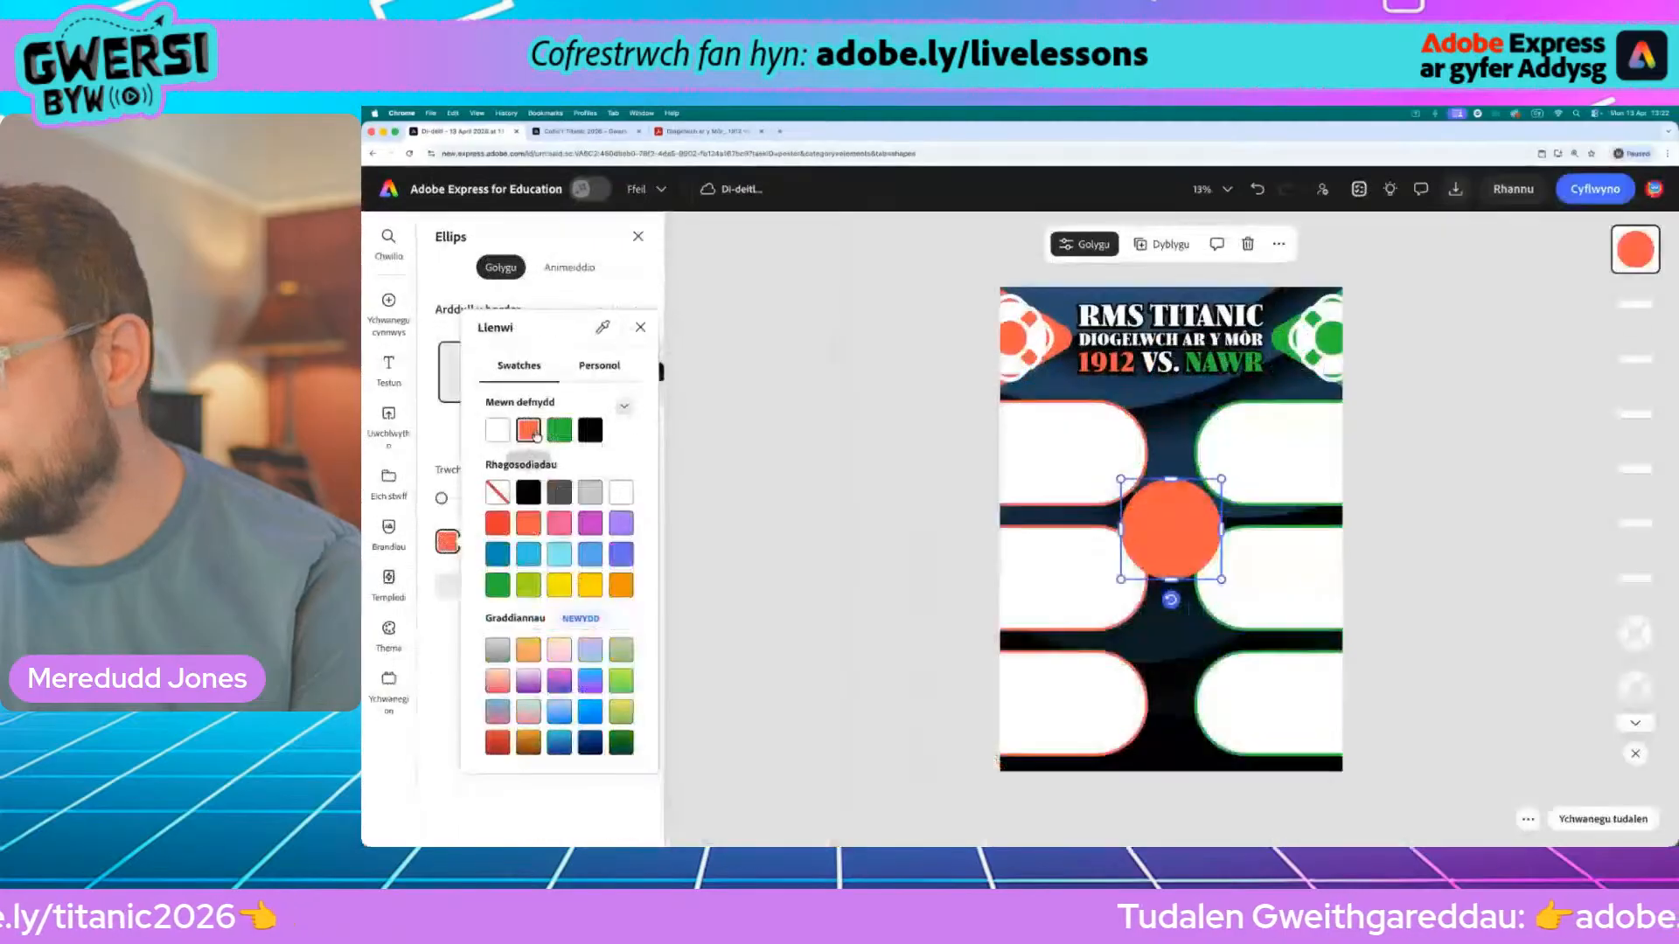
click(1184, 501)
click(1446, 520)
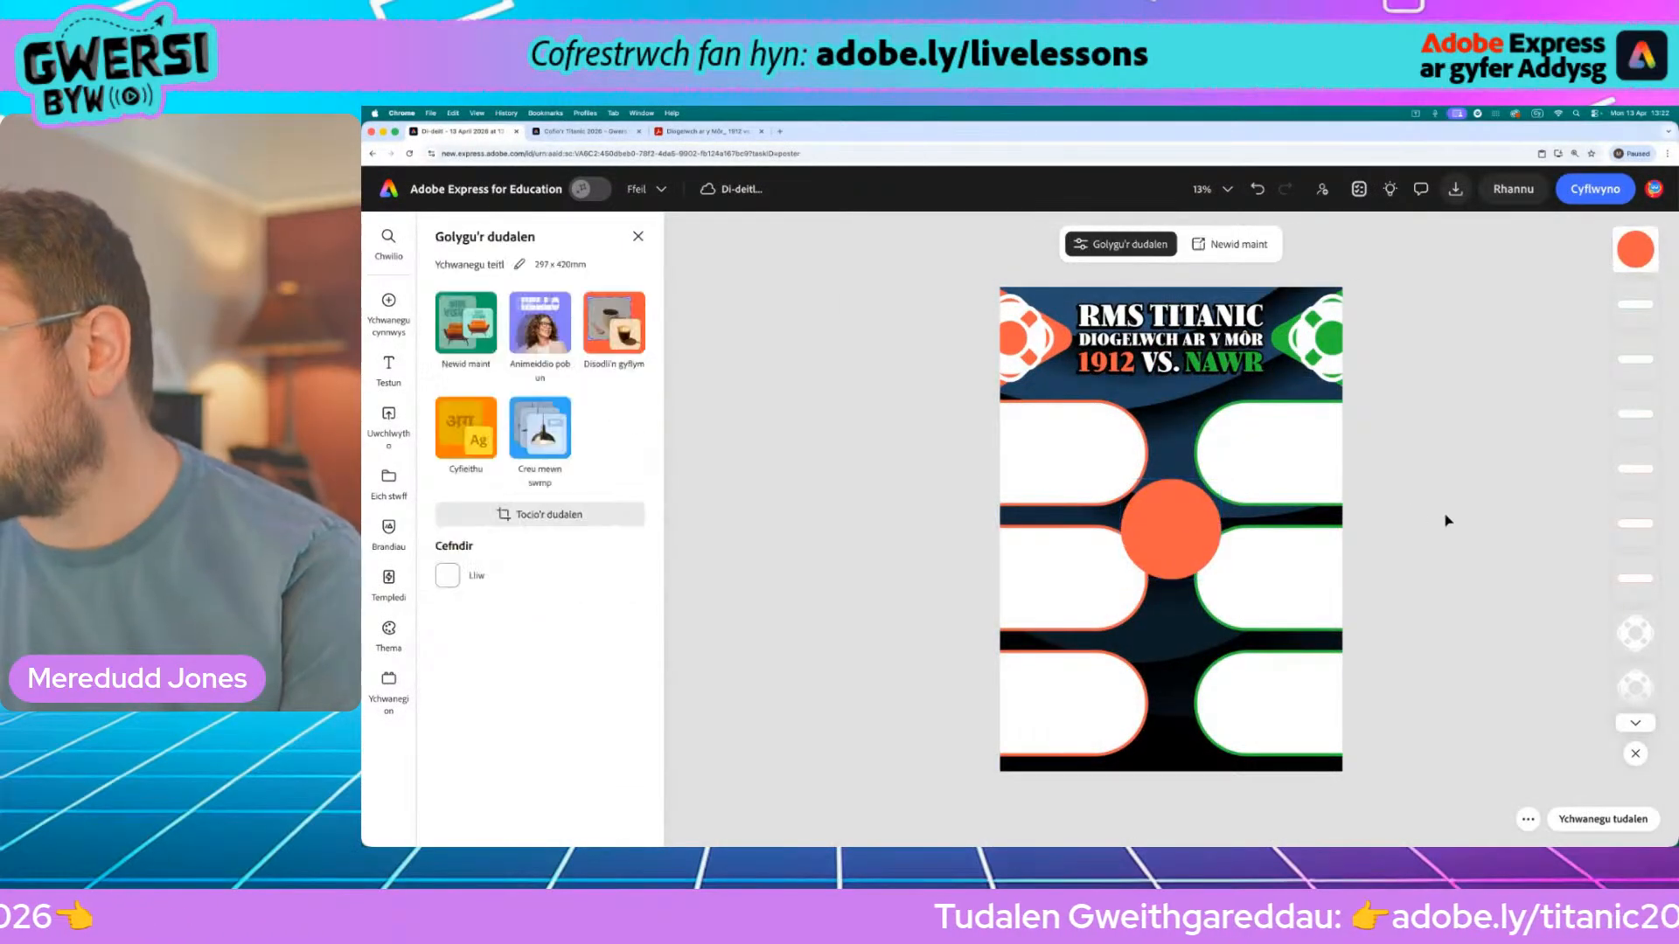
Shrink the orange circle to a small dot and centre it on the rounded end of the top orange-bordered box
click(1185, 556)
drag(1222, 580, 1158, 515)
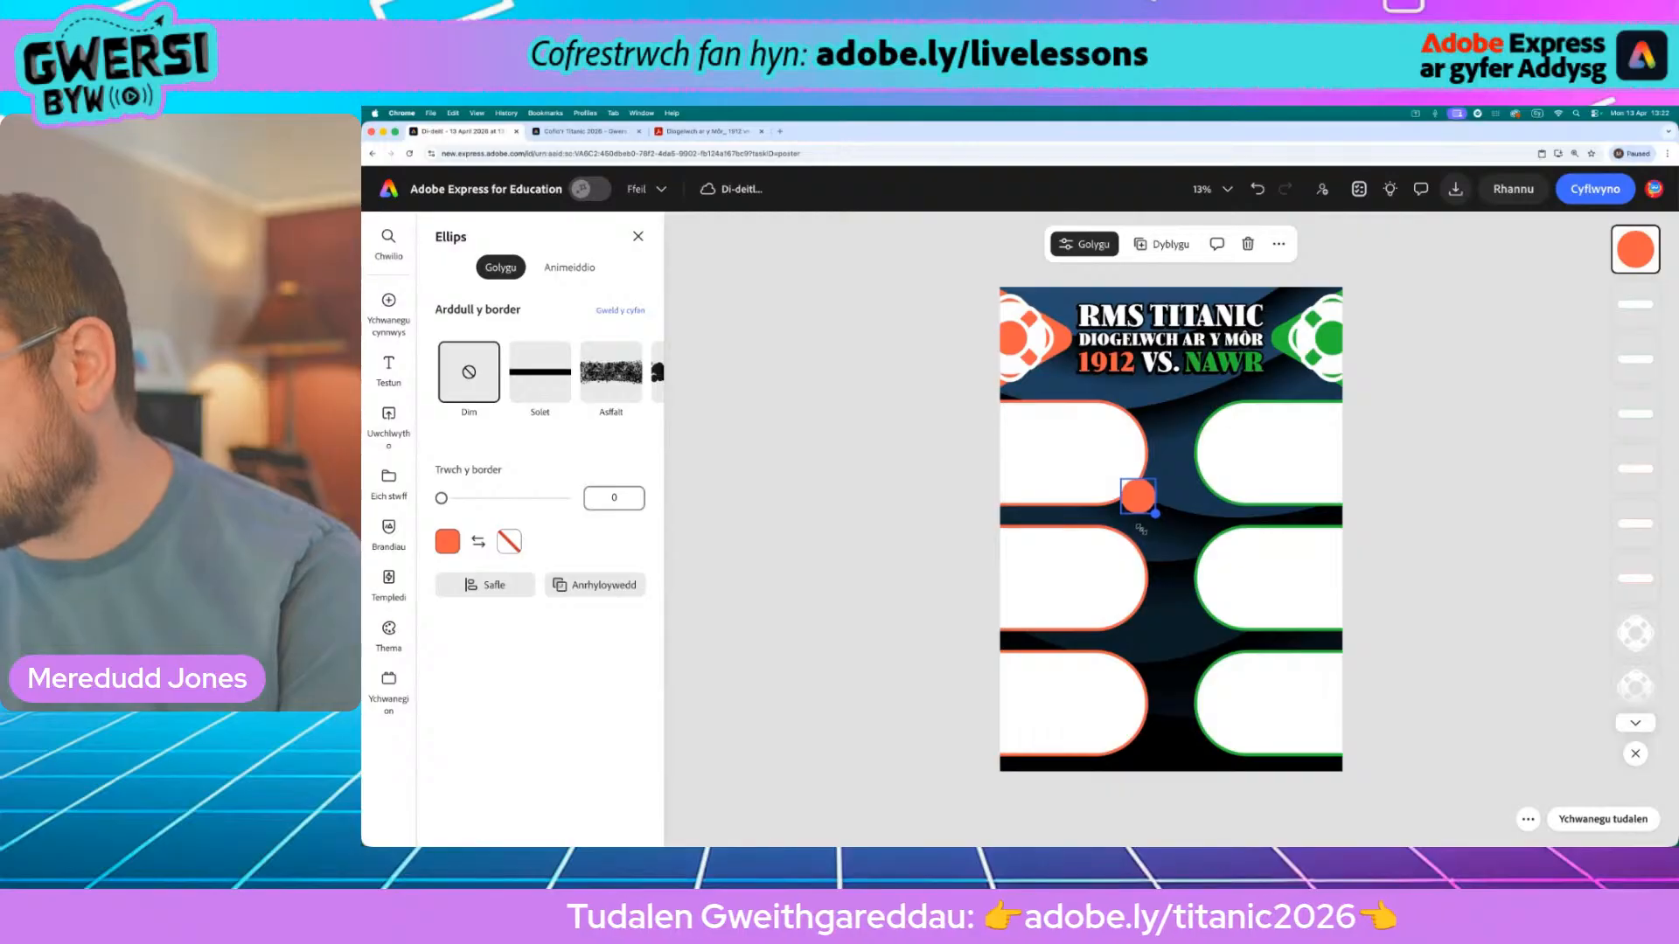
drag(1137, 496, 1144, 449)
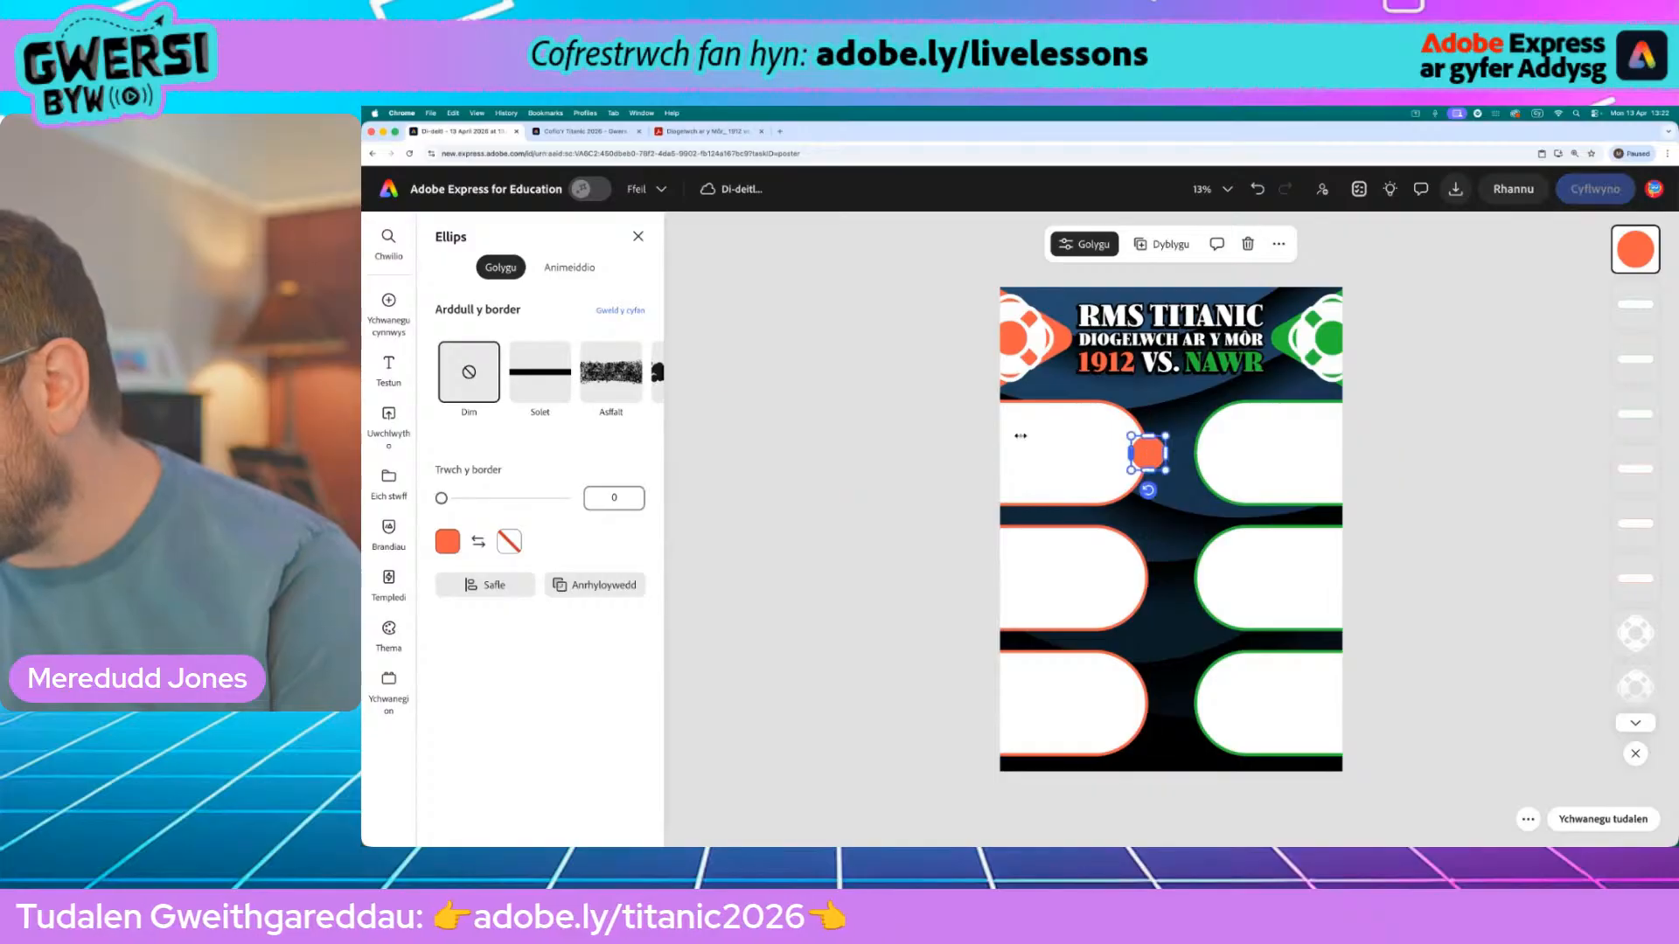
click(948, 423)
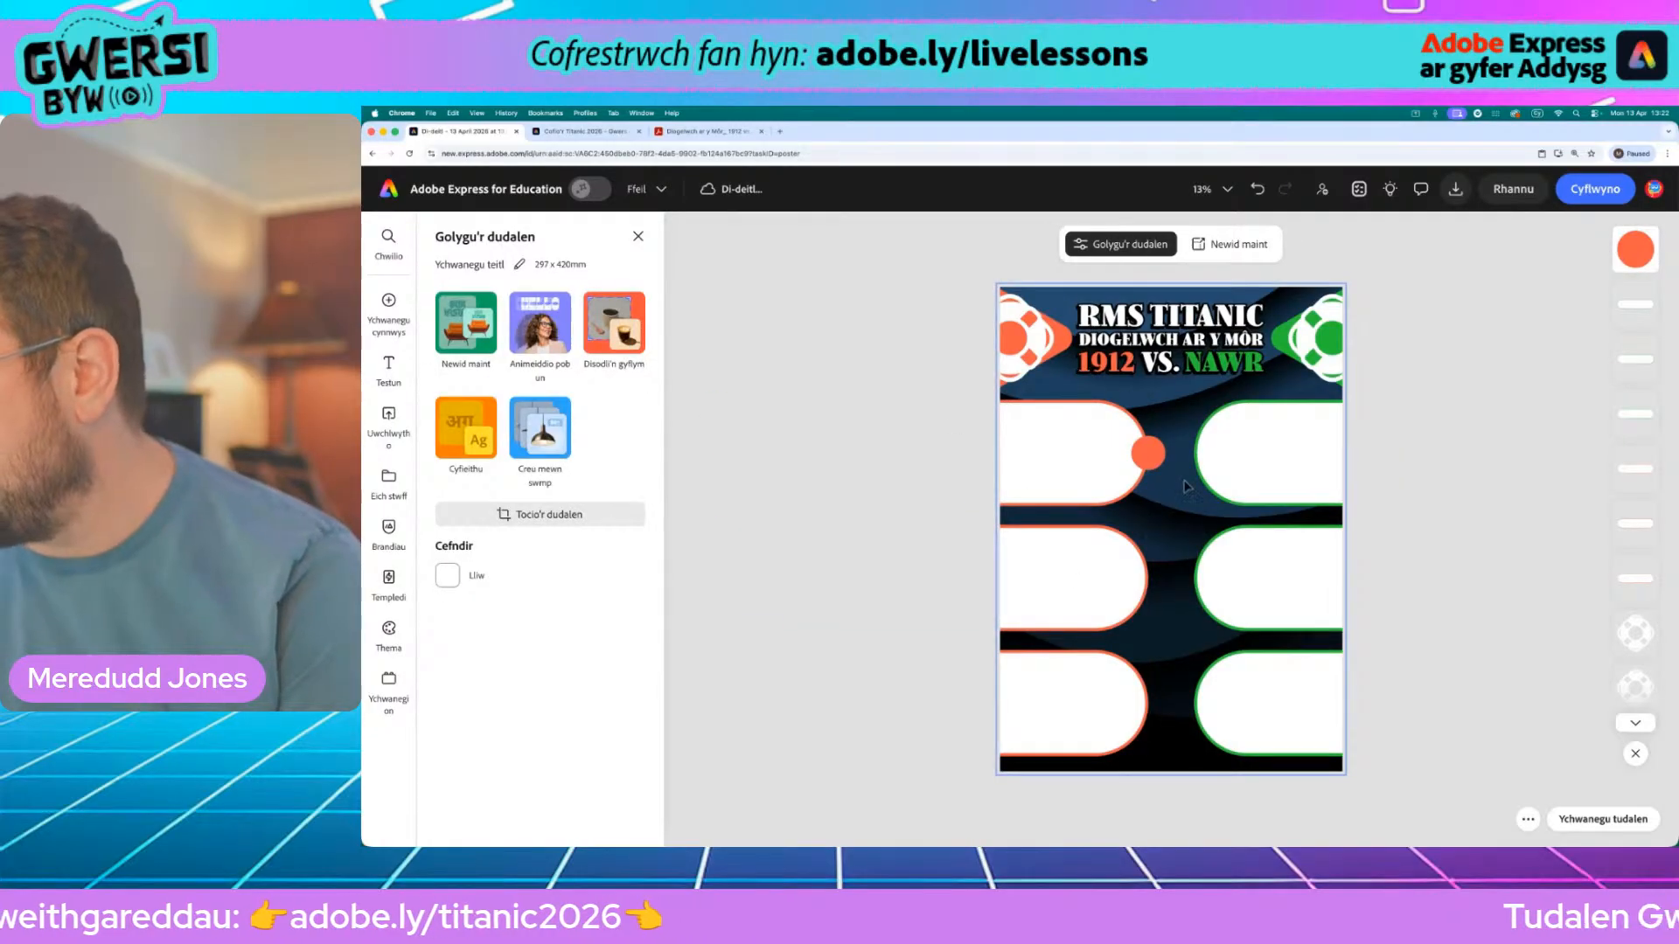
click(1144, 455)
drag(1140, 451, 1140, 452)
click(871, 428)
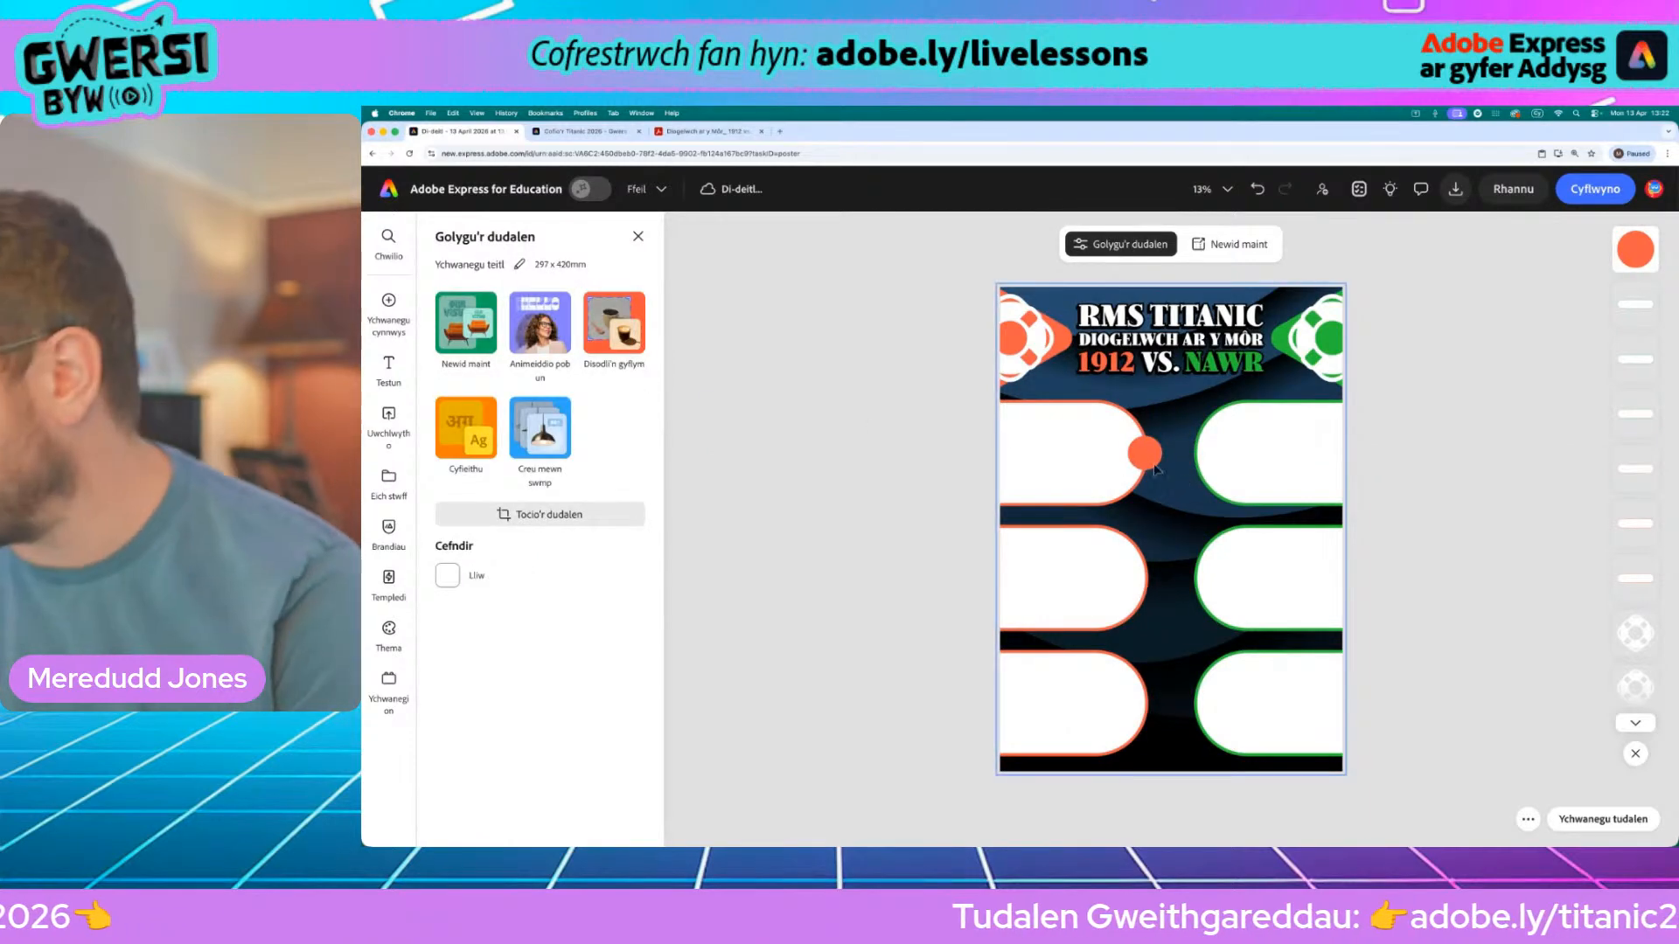
Duplicate the small circle for the rounded ends of the other two orange-bordered boxes and the top green-bordered box
click(1145, 454)
click(1172, 244)
drag(1170, 476, 1202, 455)
click(1176, 252)
click(1167, 244)
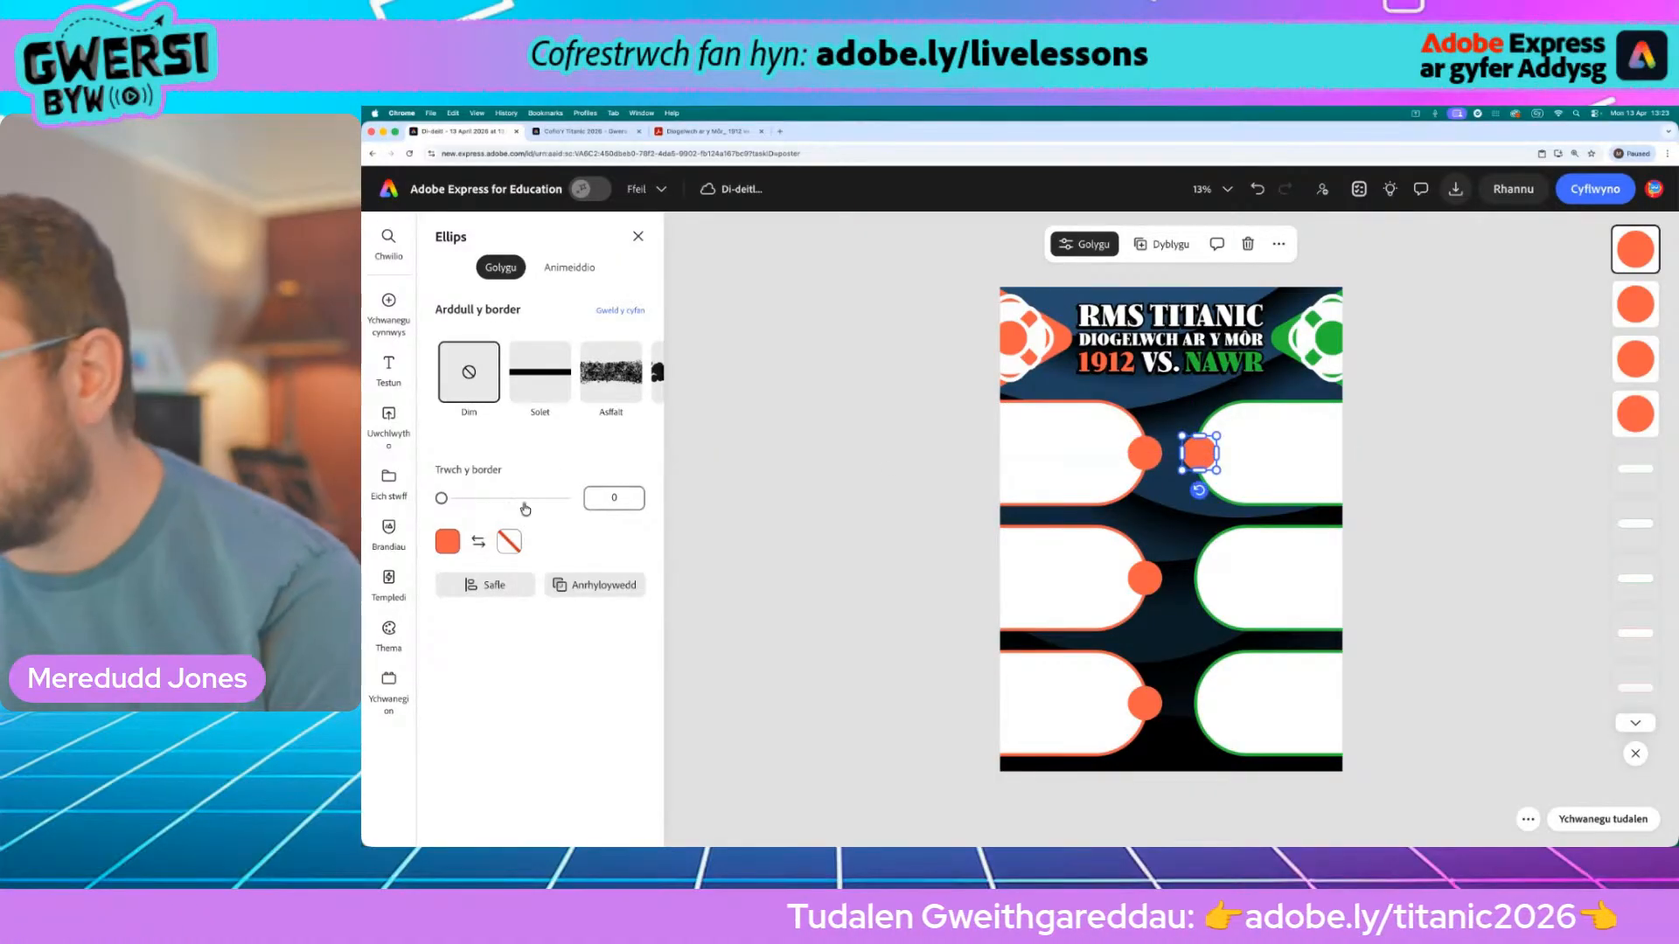
Fill the circle on the top green-bordered box with the green already used in the design
click(447, 541)
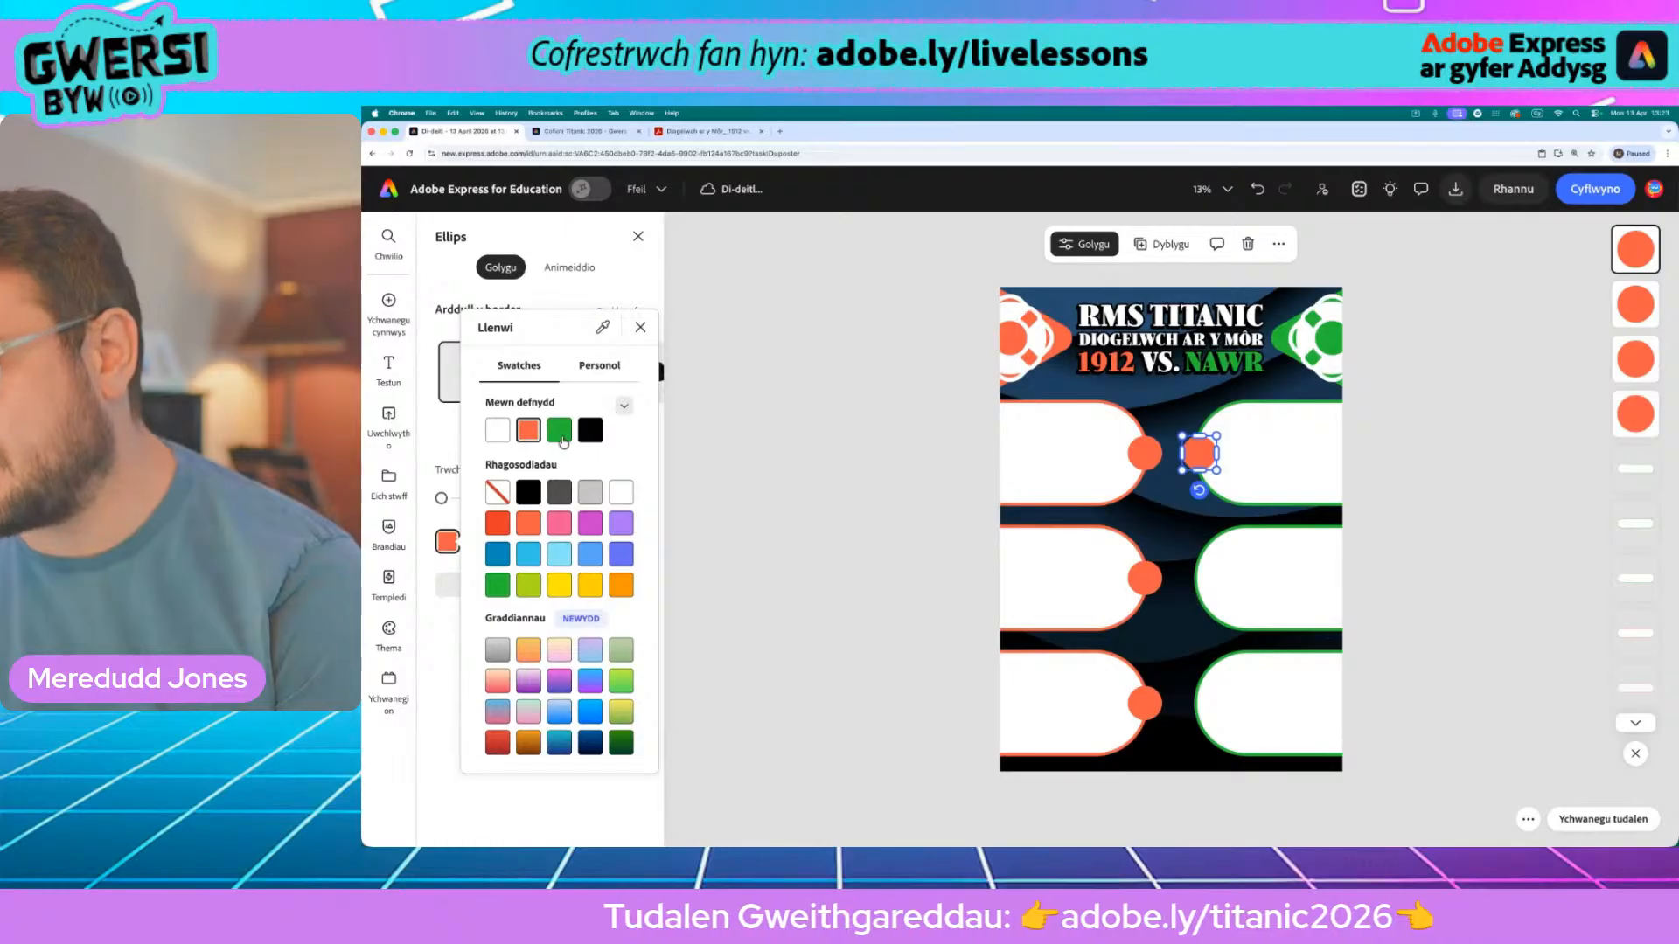
click(560, 433)
click(852, 474)
click(878, 487)
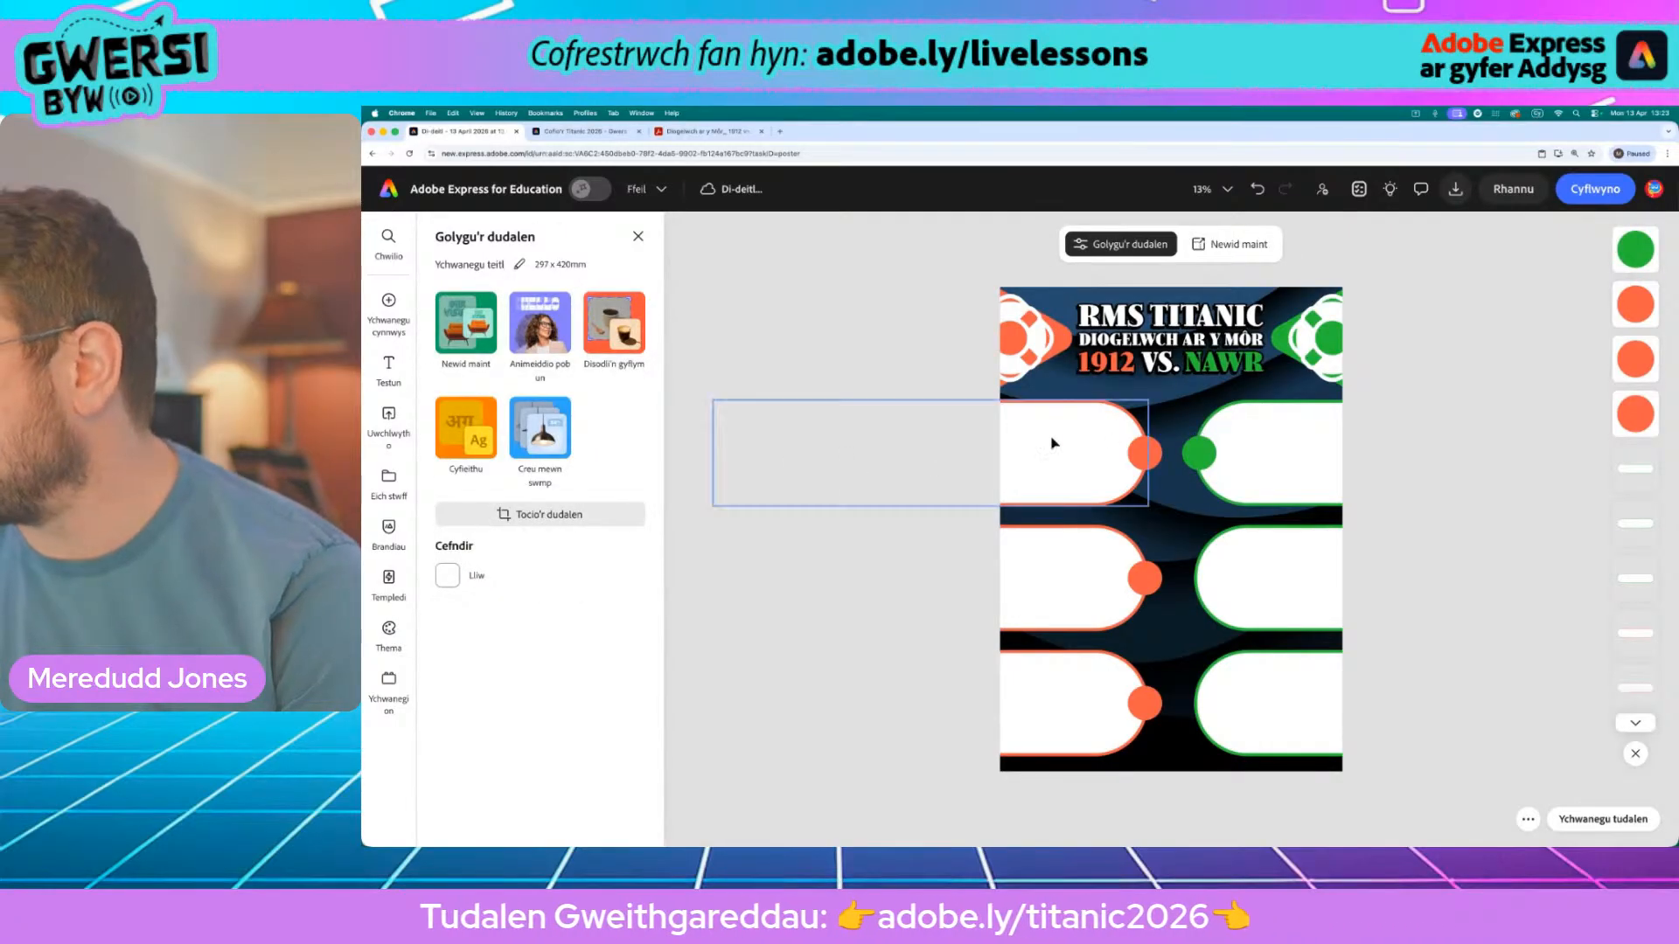
Duplicate the green circle for the rounded ends of the middle and lowest green-bordered boxes
click(1205, 459)
click(1168, 245)
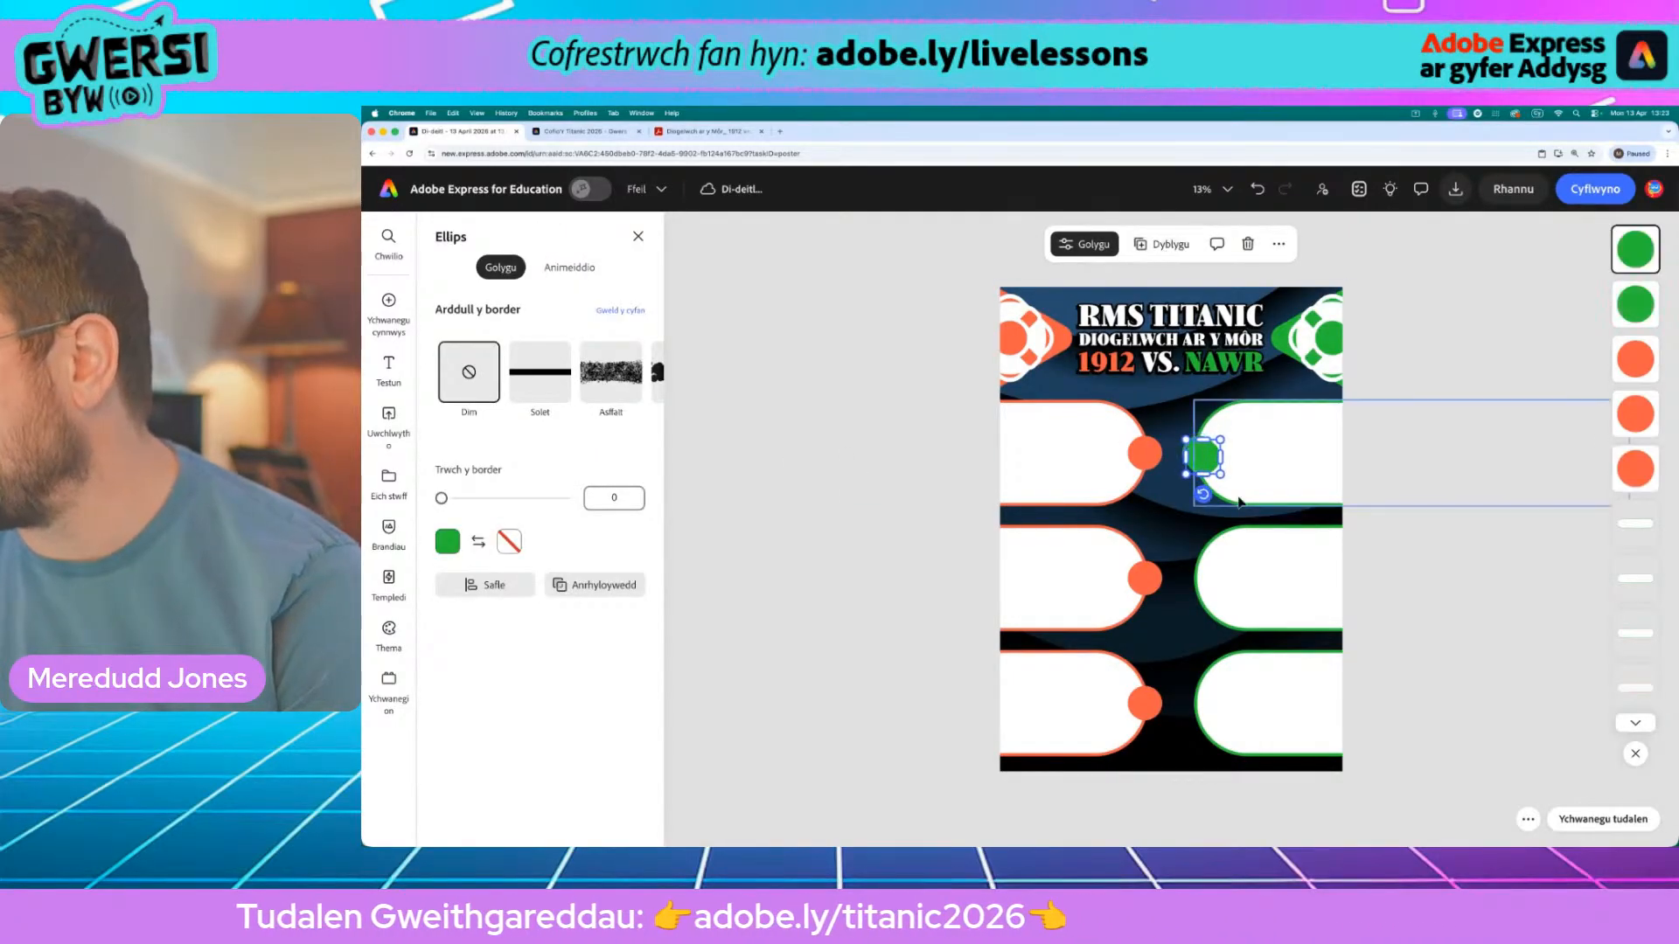
drag(1199, 452, 1196, 702)
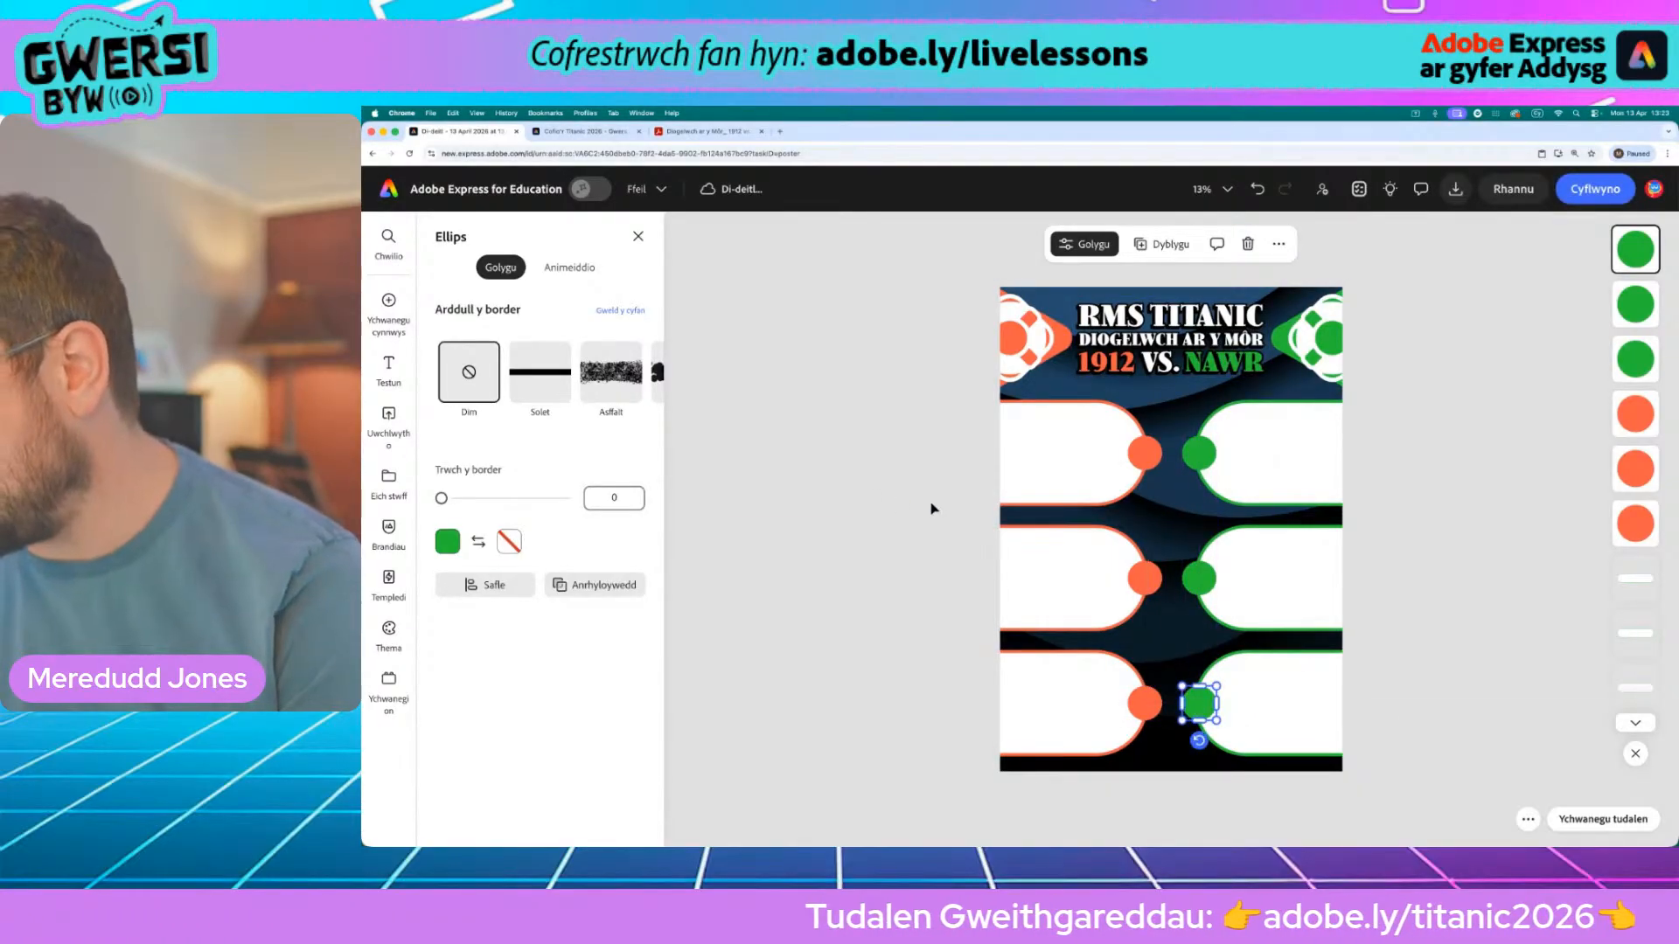
click(930, 508)
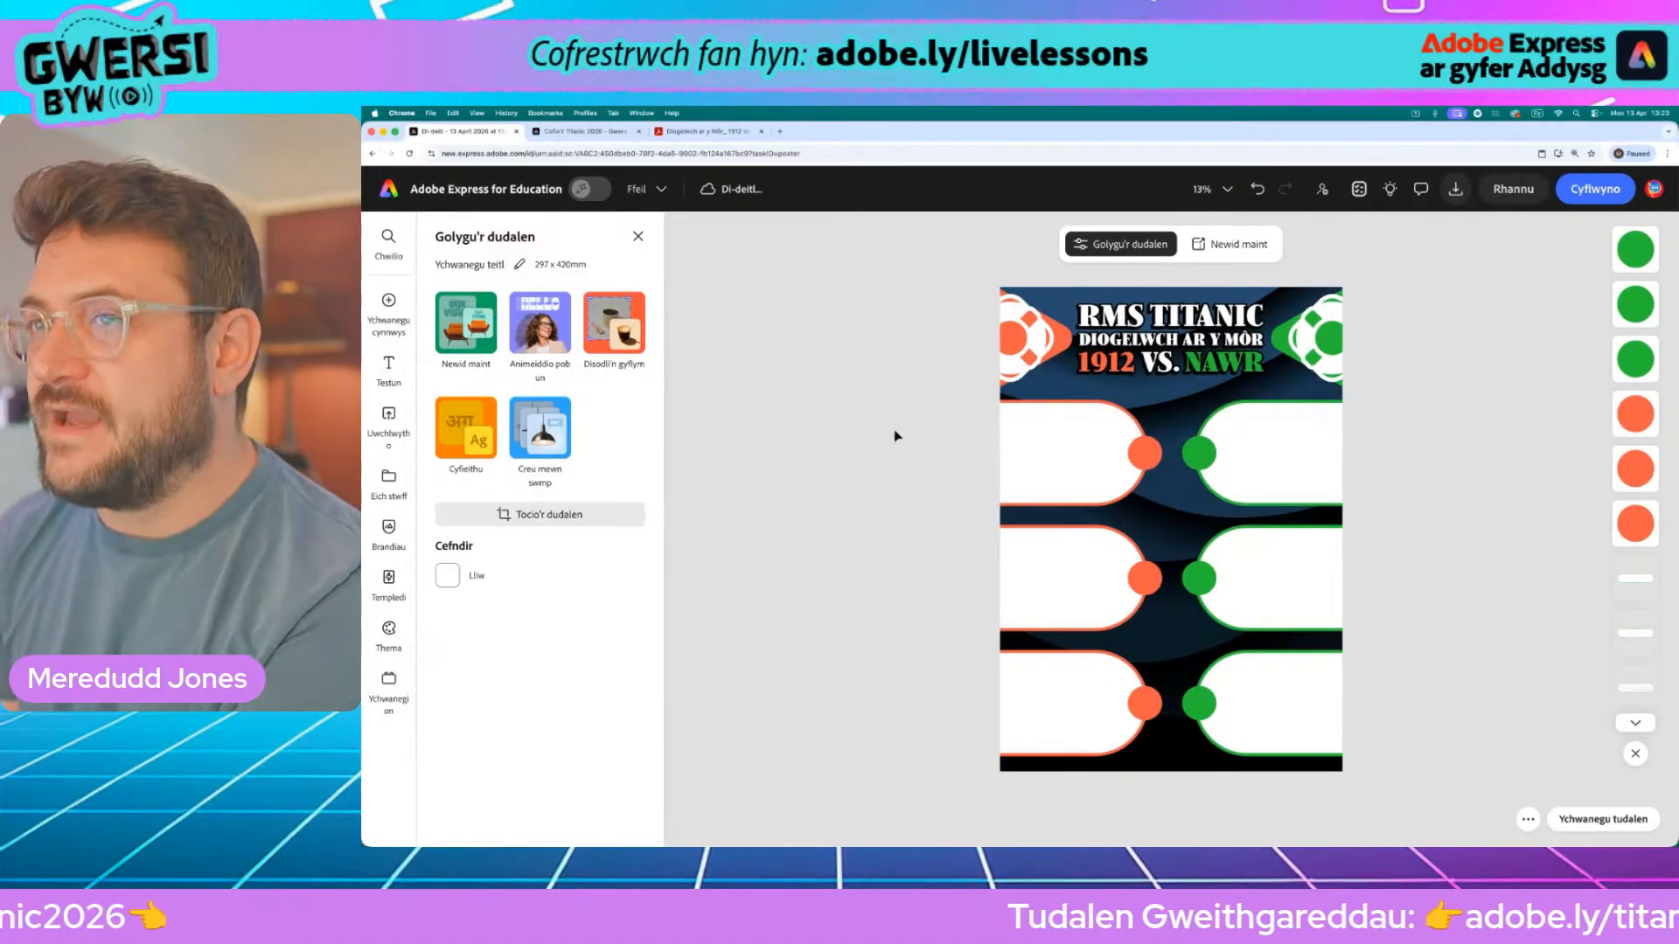
Switch to the Acrobat document and copy the 1912 sentence under Badau Achub
click(712, 132)
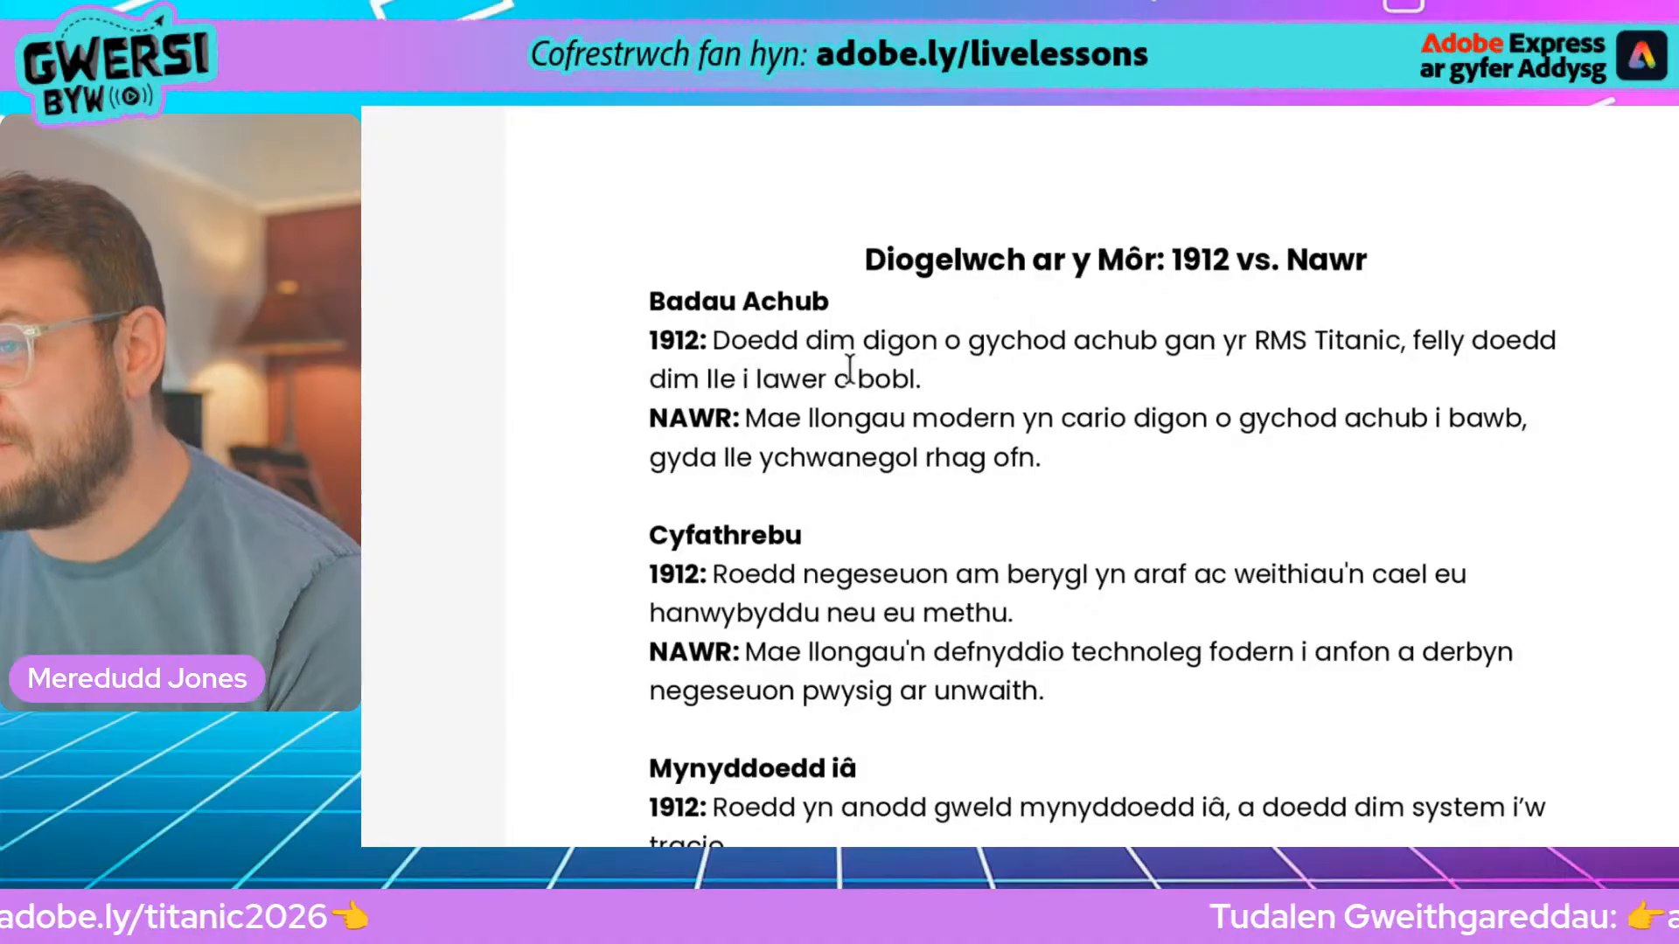
drag(716, 340, 936, 368)
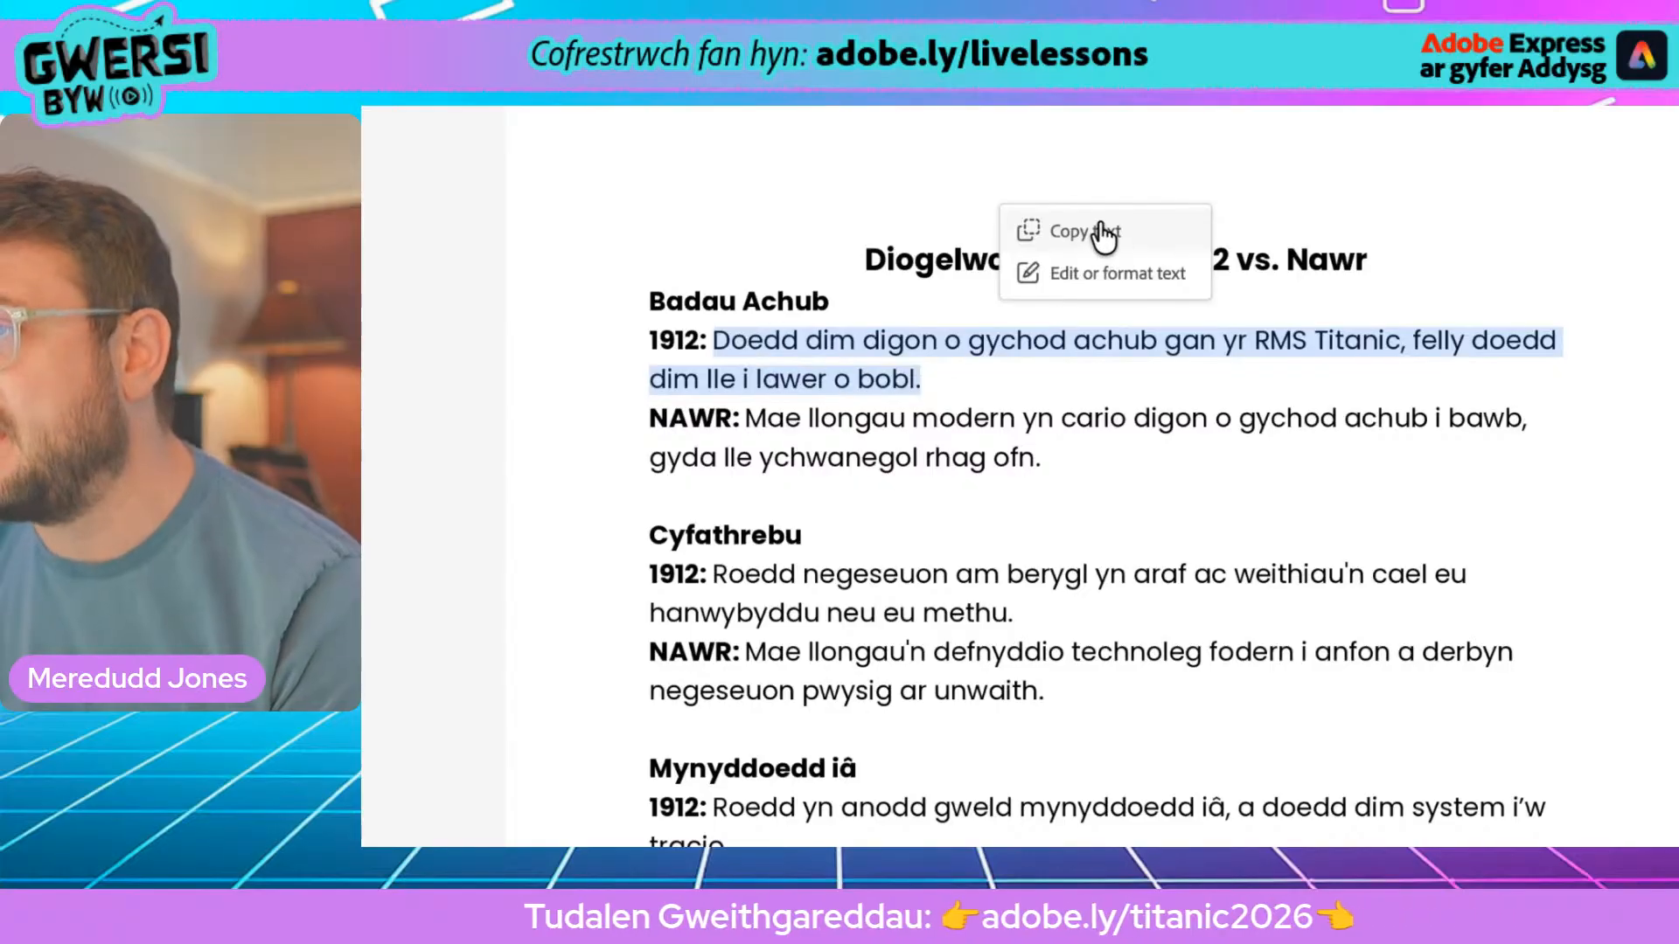
click(1081, 232)
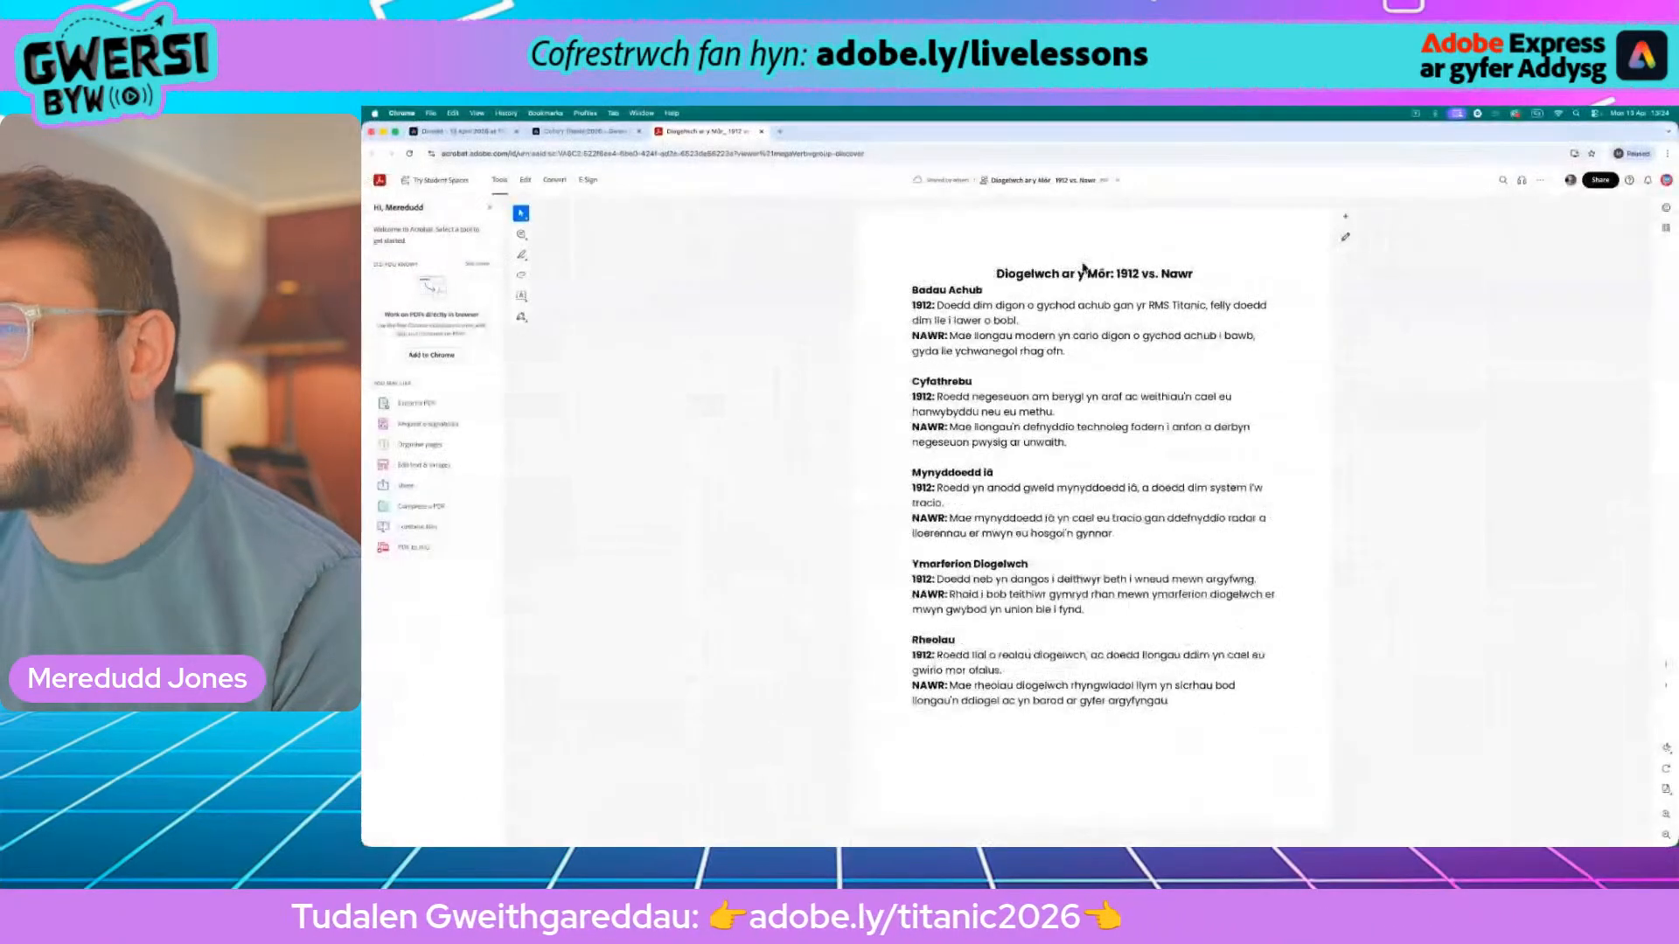
Return to the Adobe Express poster and paste the copied 1912 sentence into a new text box
click(469, 136)
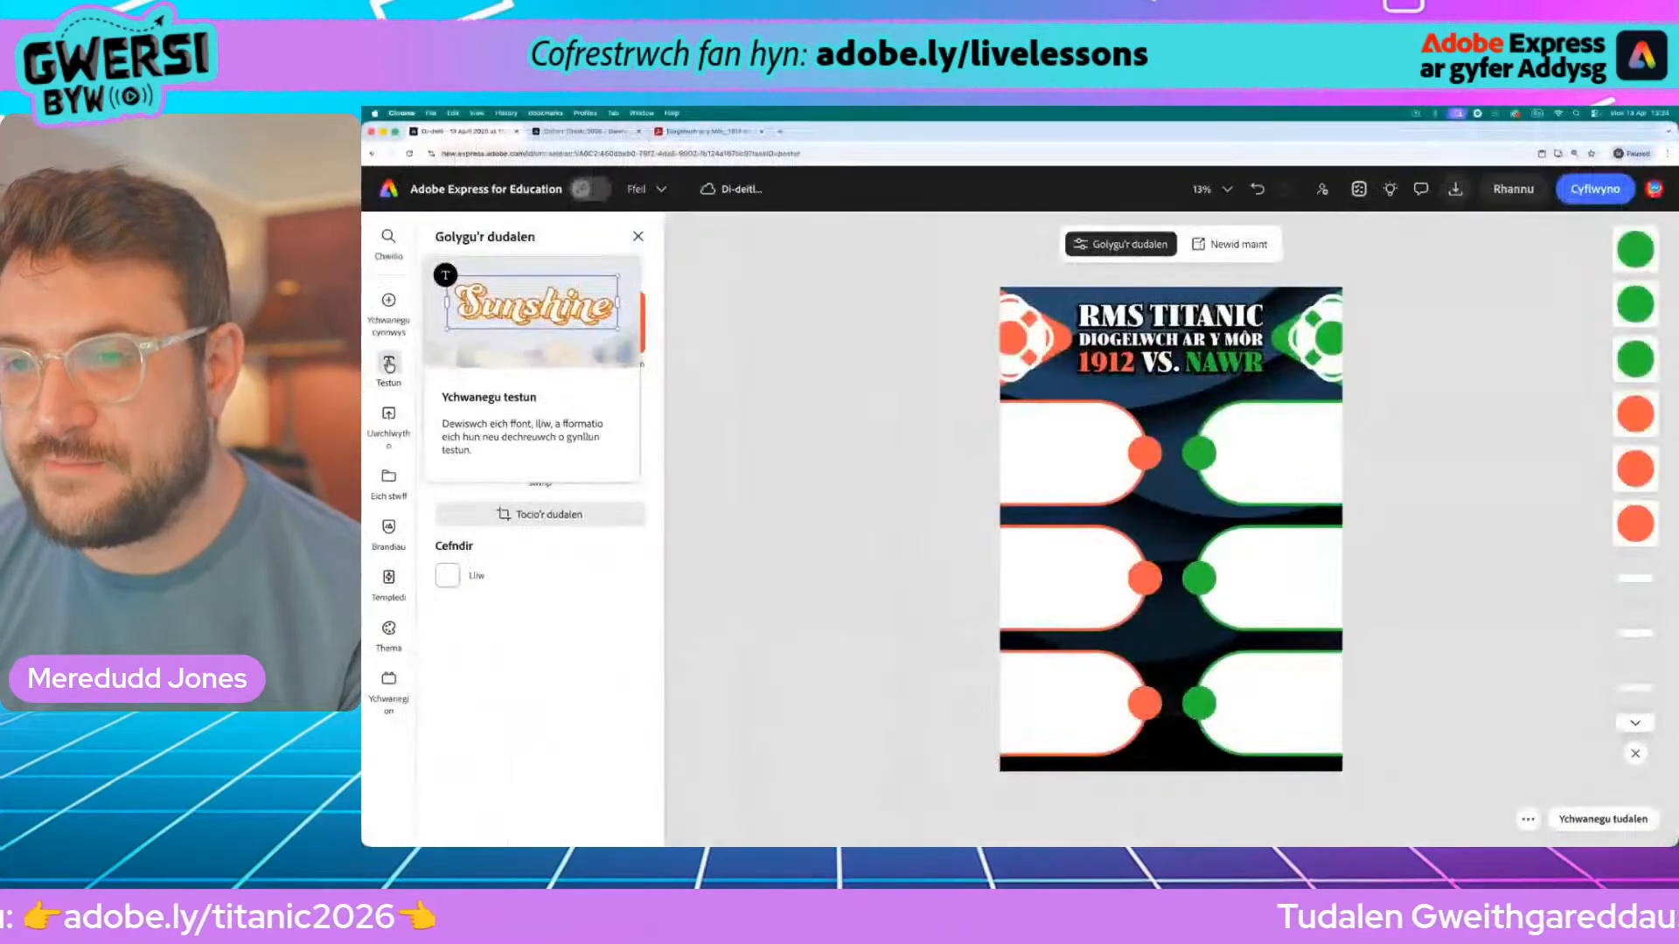
click(389, 365)
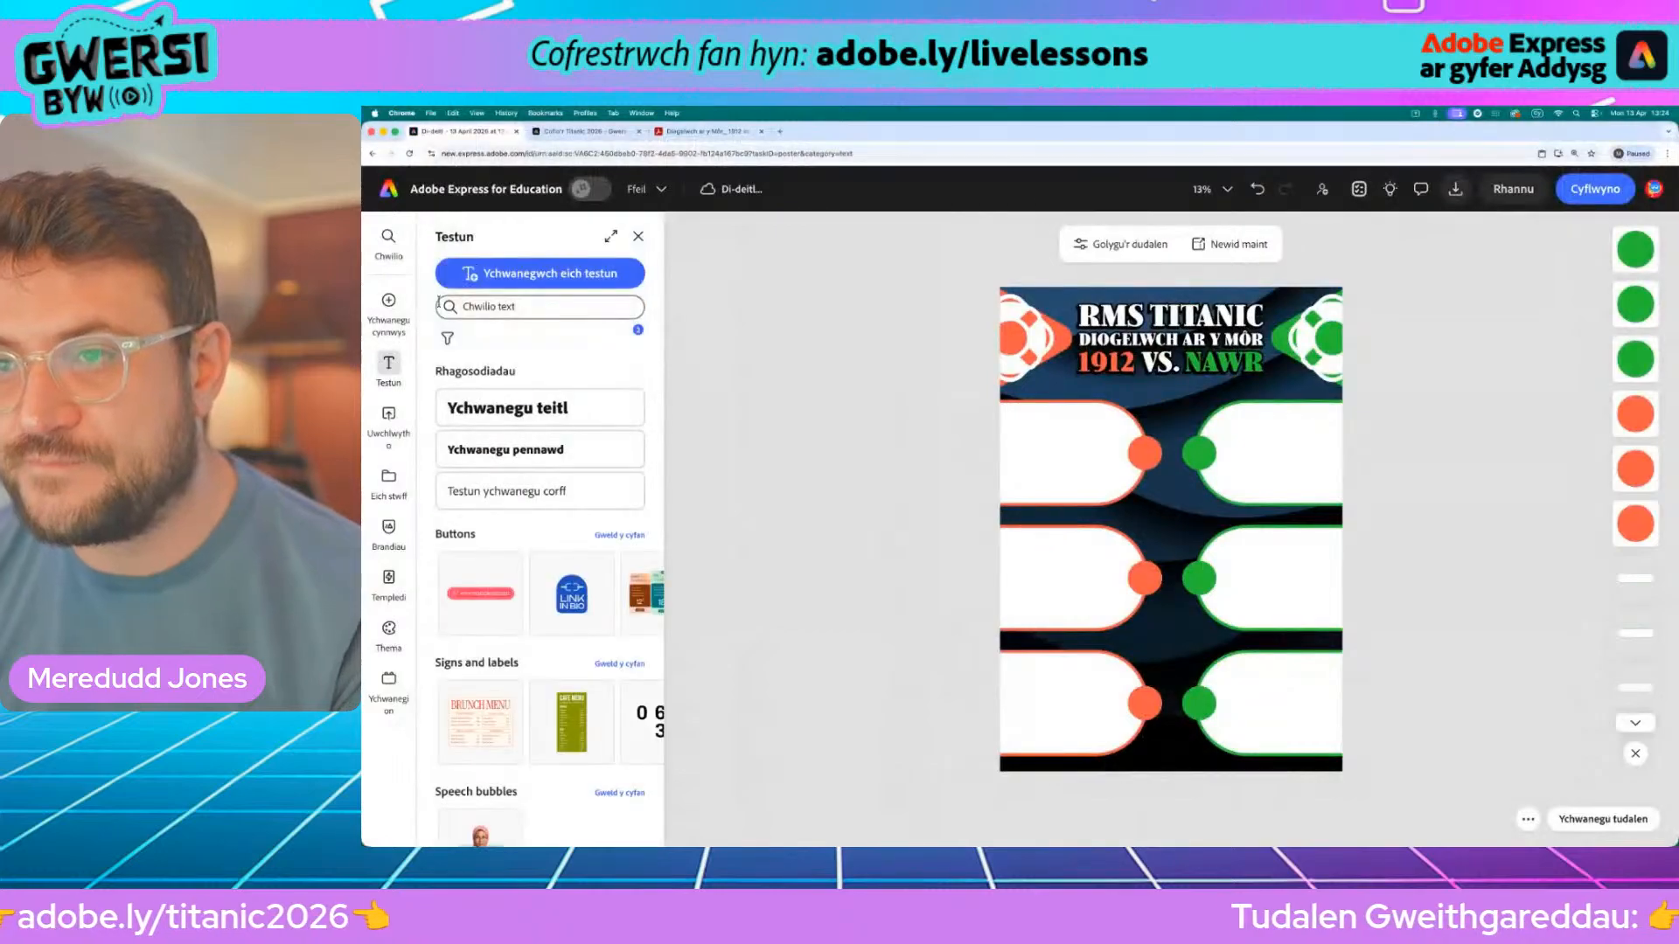
click(498, 269)
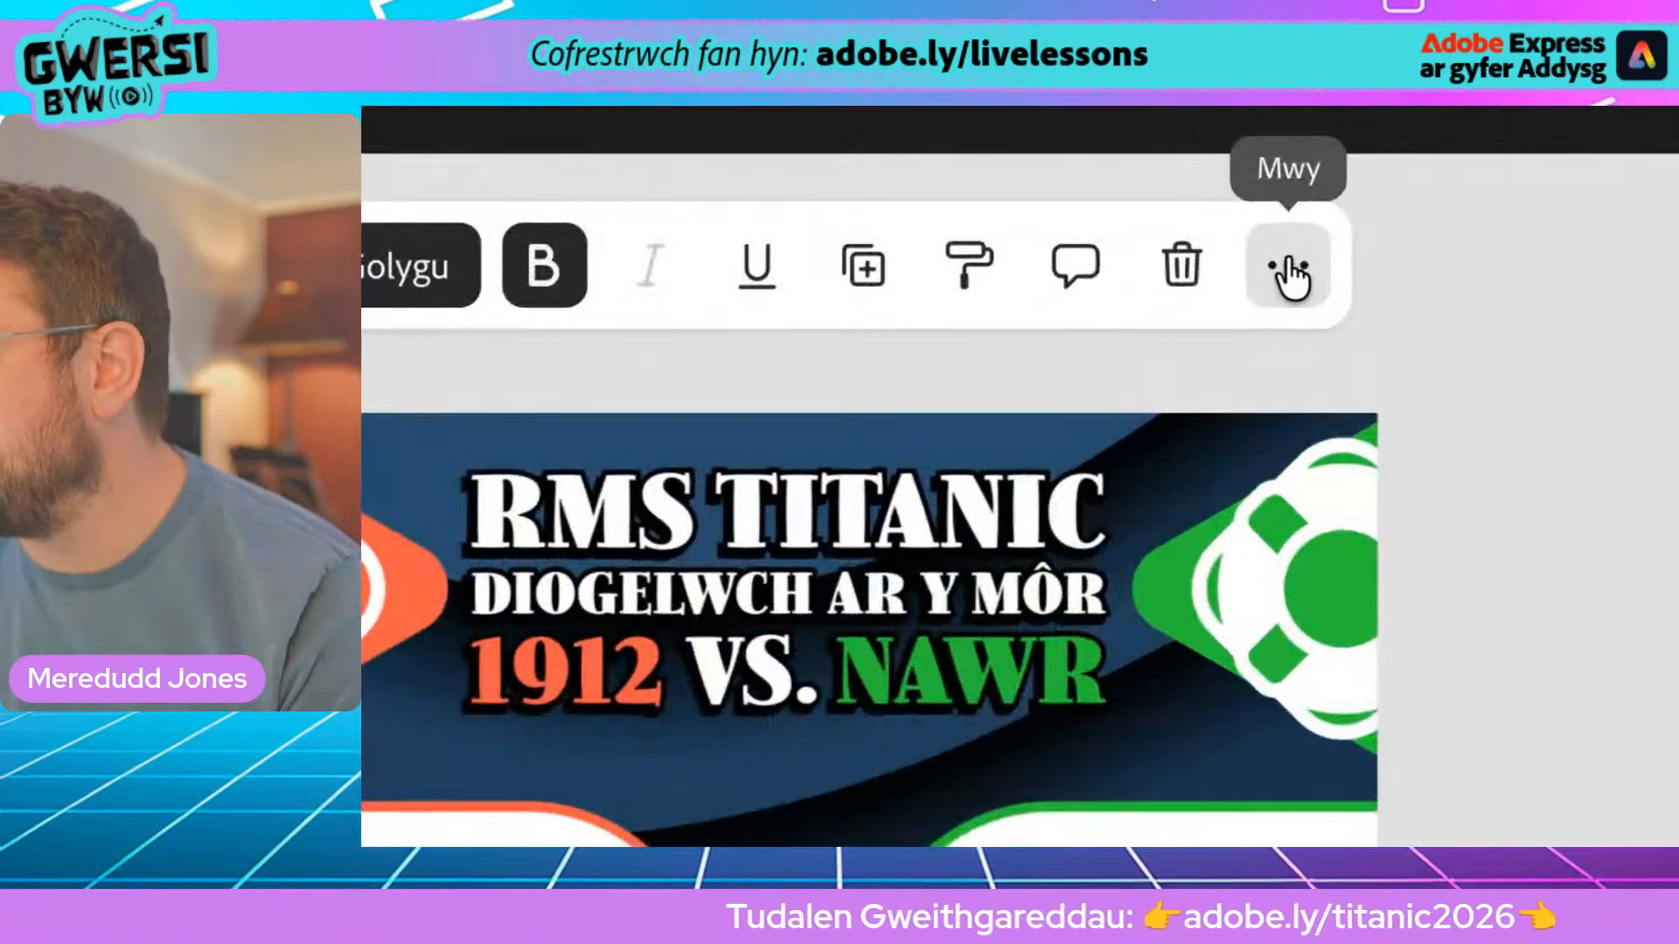
click(1315, 244)
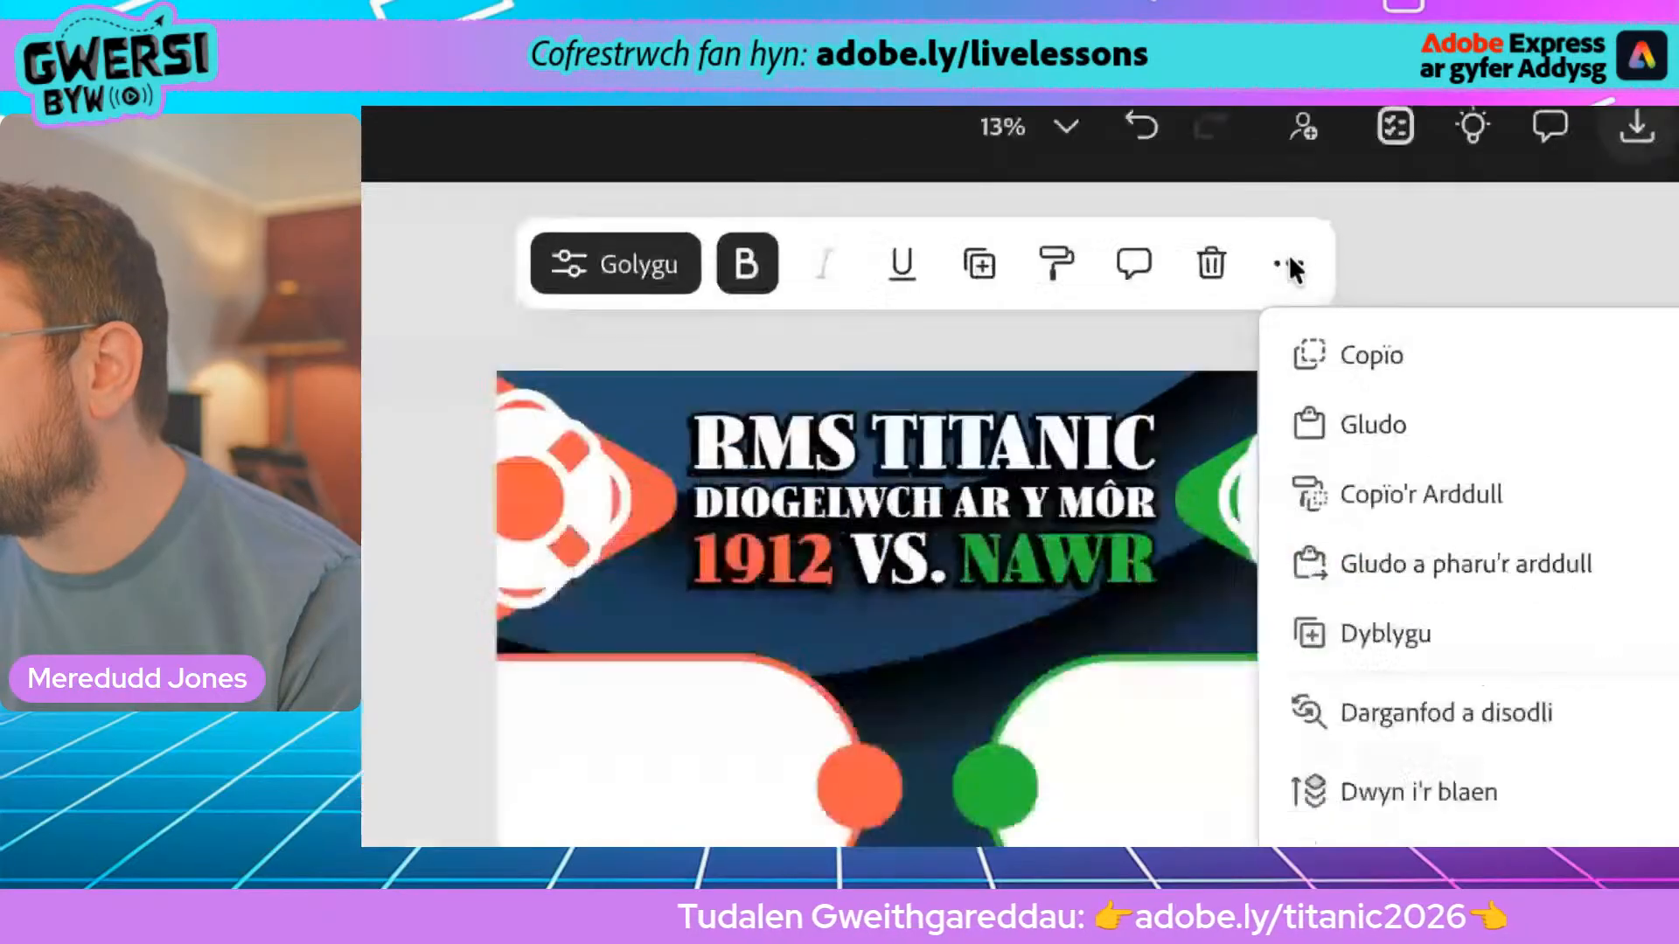
click(1399, 480)
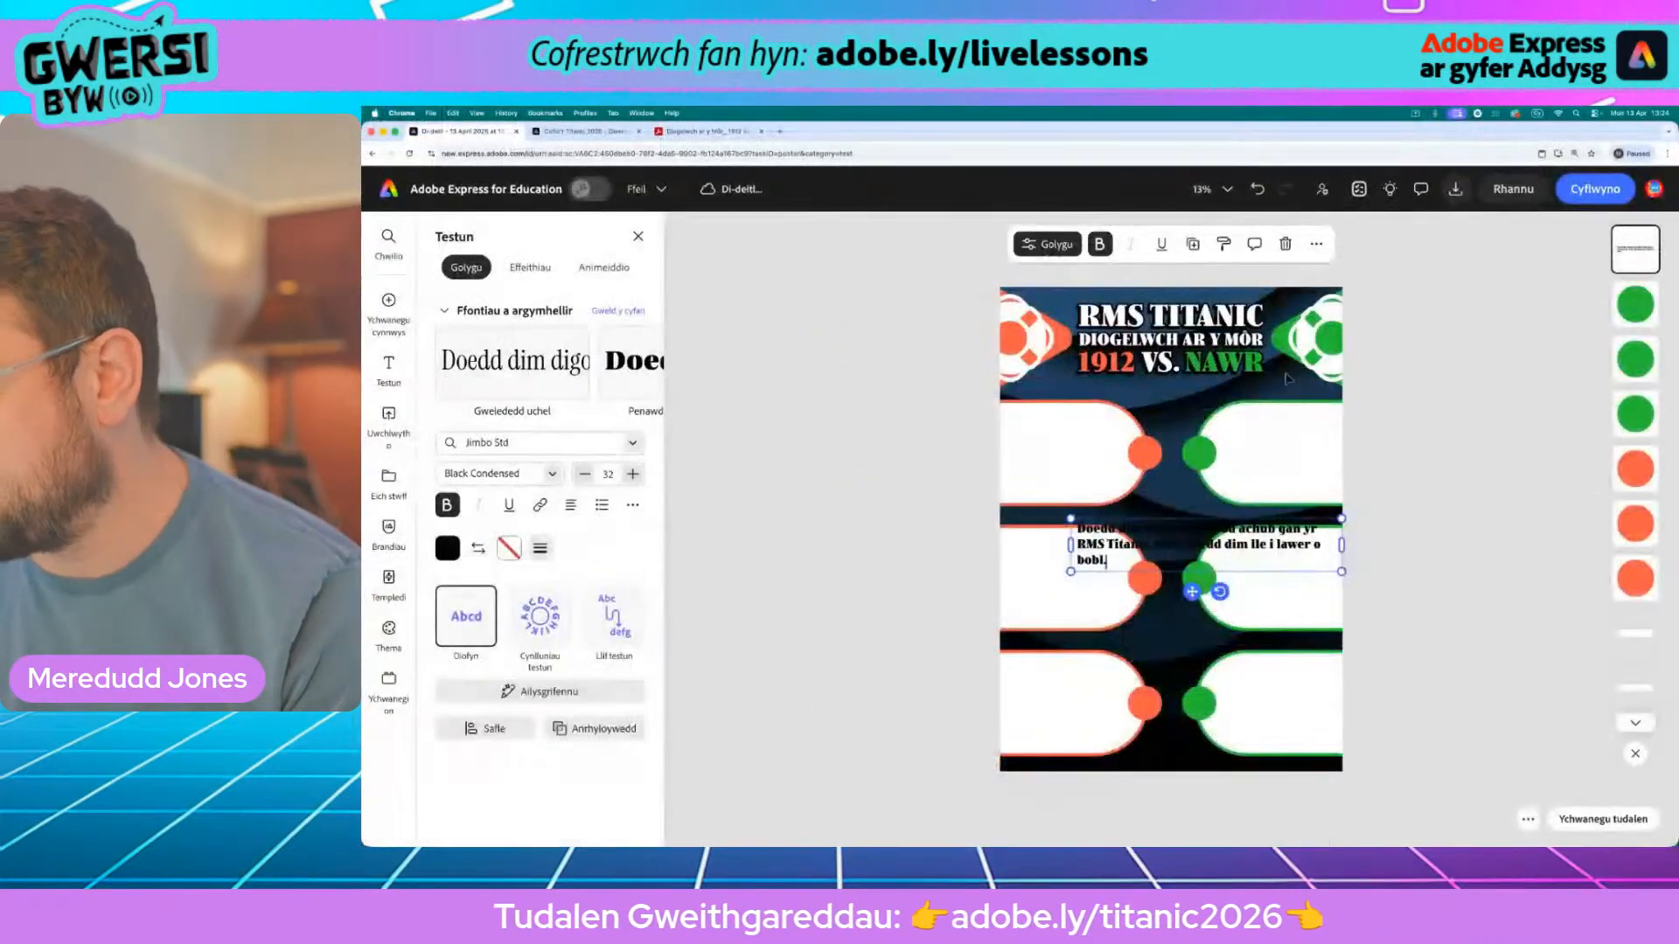
Fit the pasted sentence inside the top orange-bordered box at about font size 25 and centre-align it
drag(1193, 591, 1195, 486)
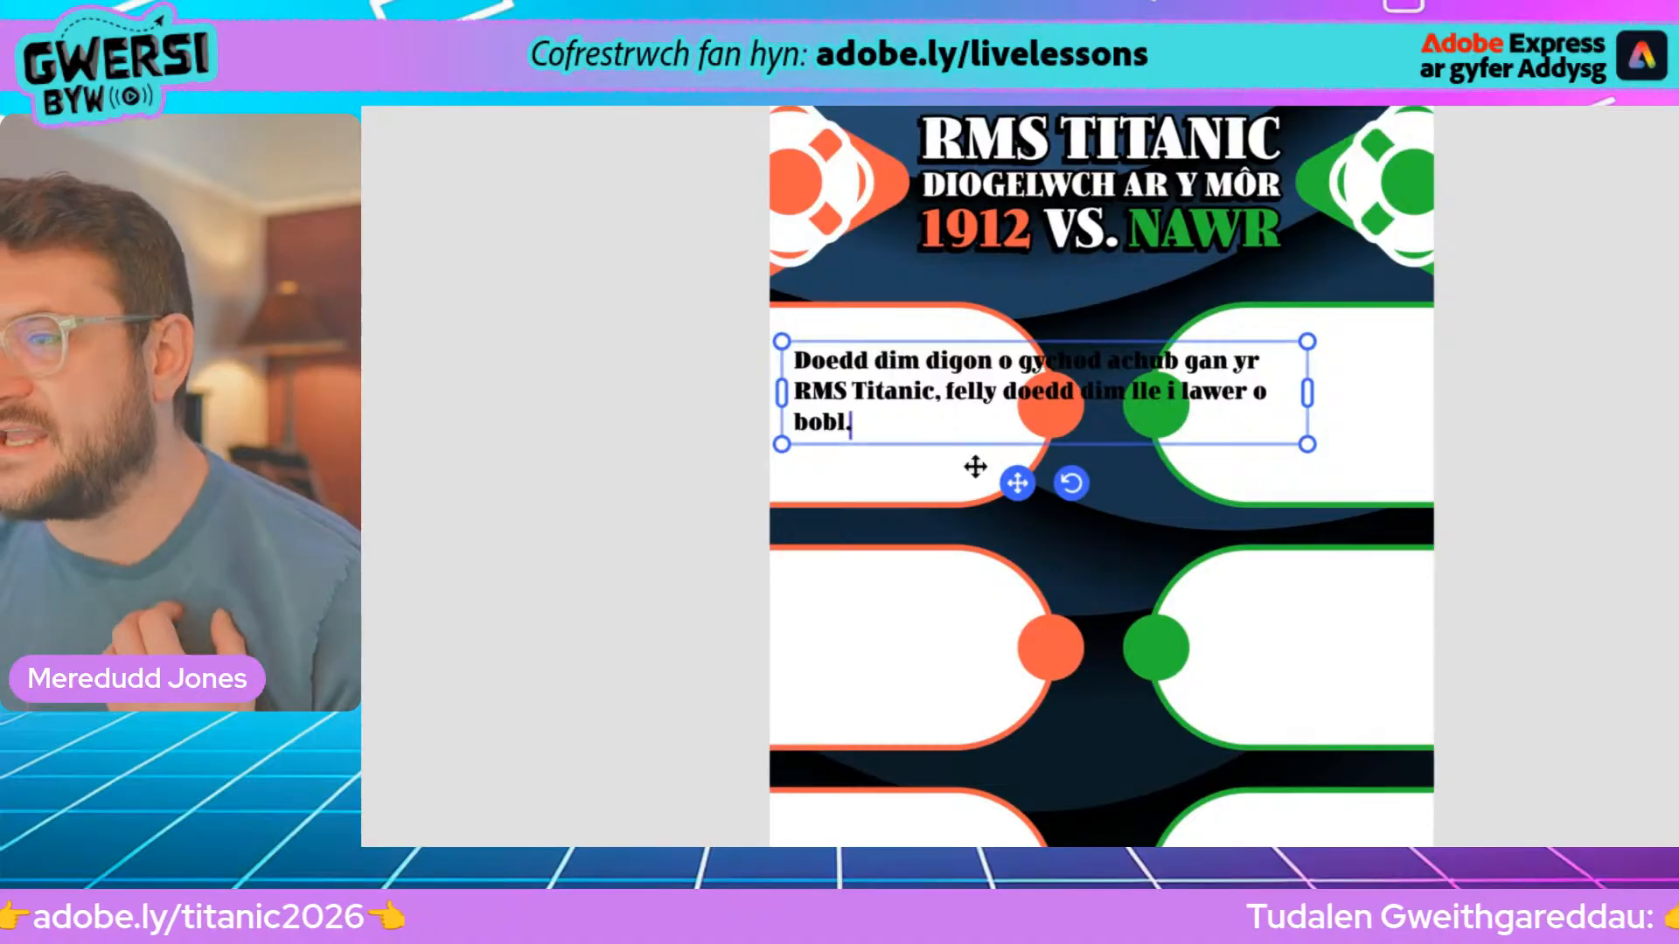
drag(1309, 393, 1097, 383)
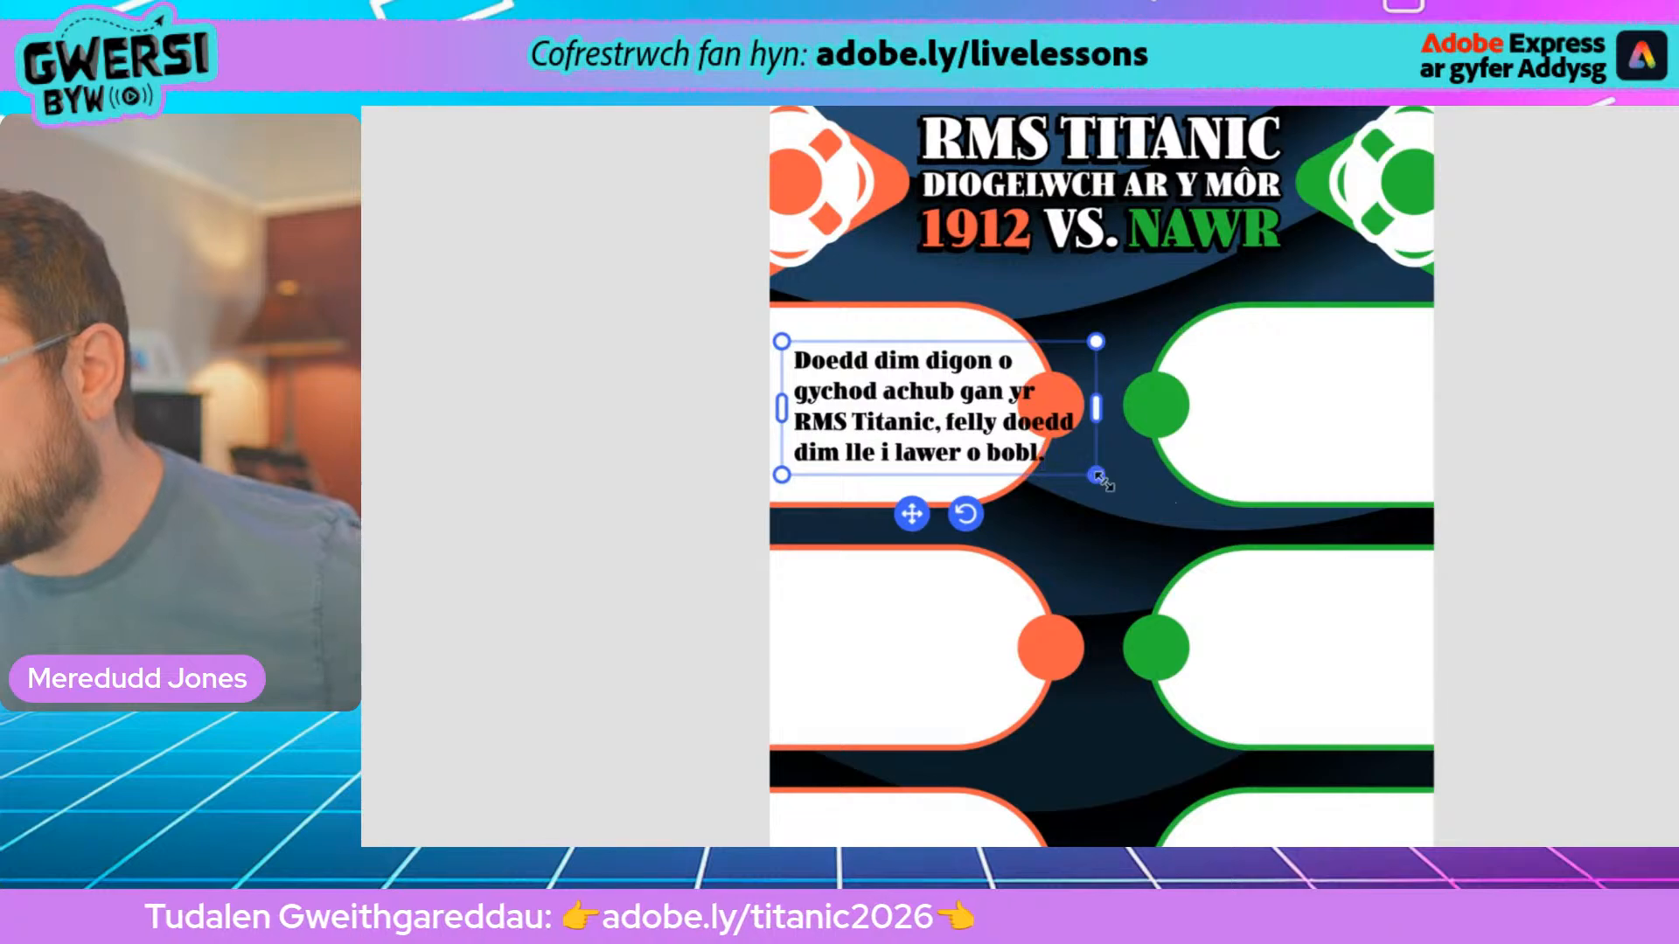
drag(1096, 474, 1029, 447)
drag(875, 484, 862, 496)
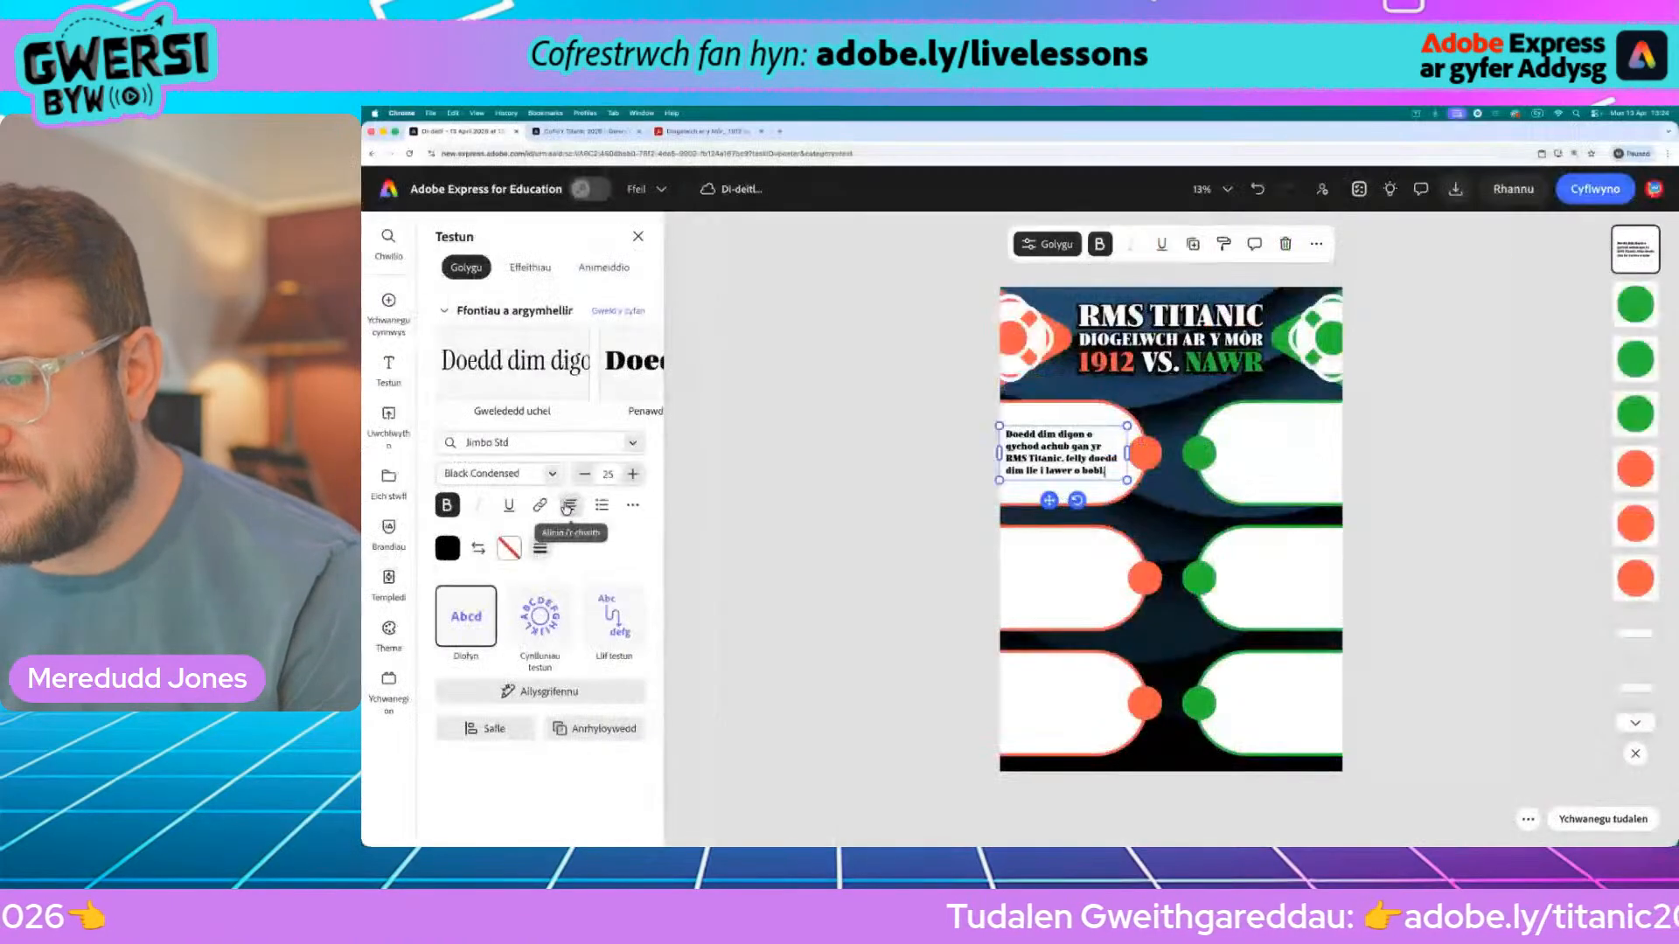
click(568, 507)
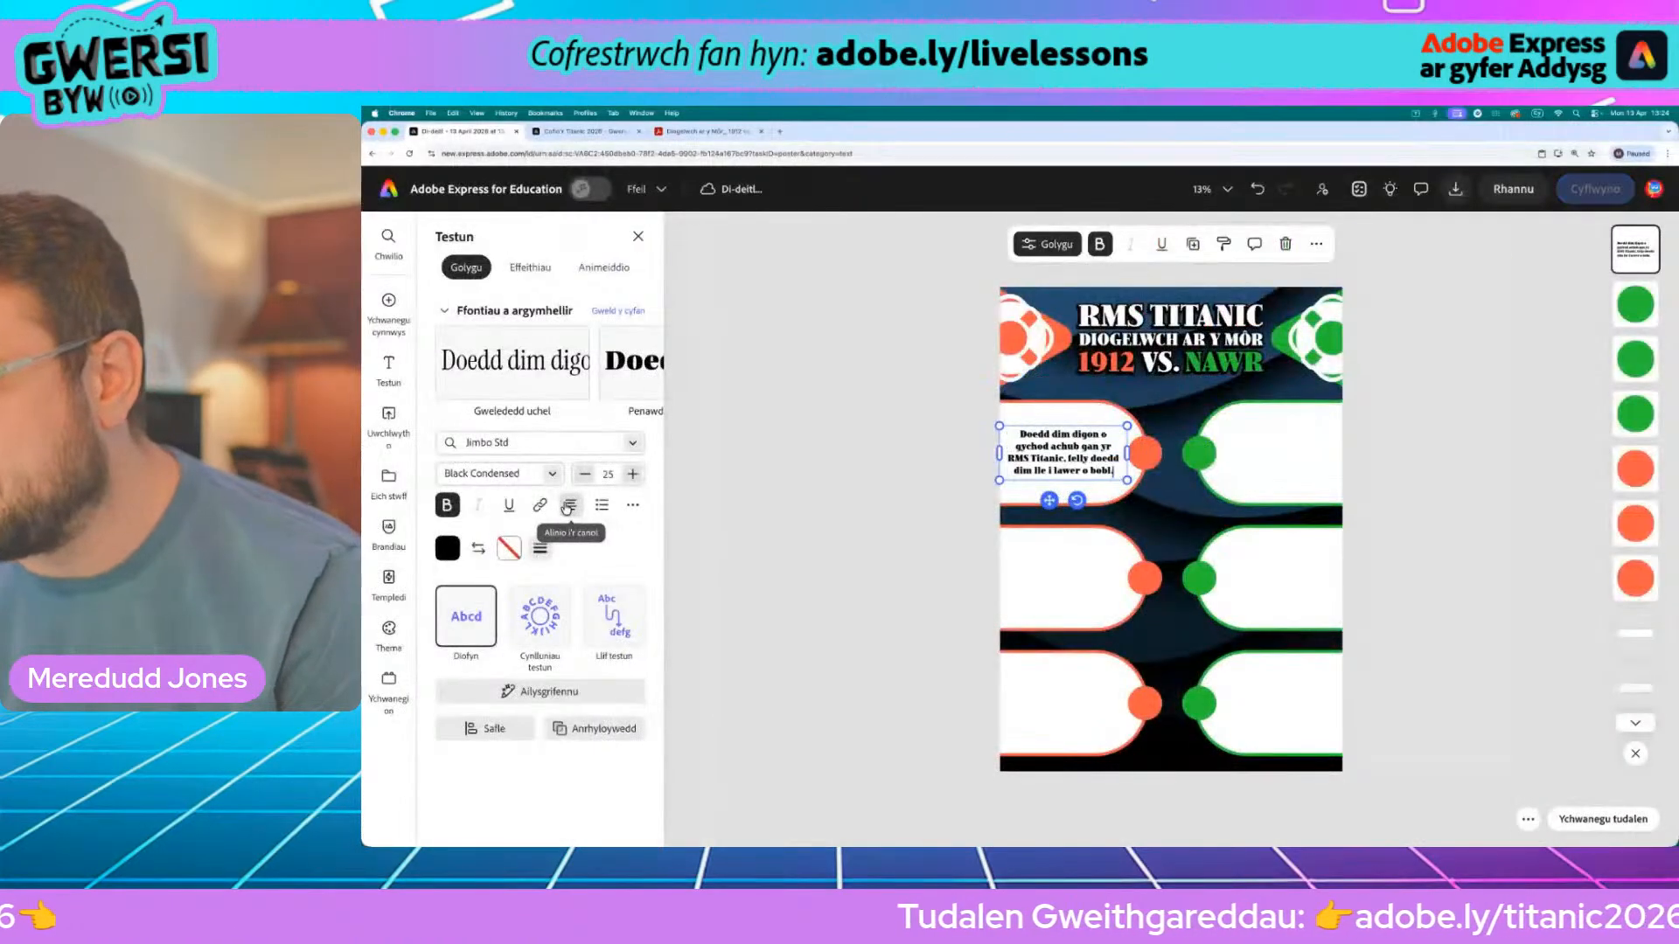
click(921, 477)
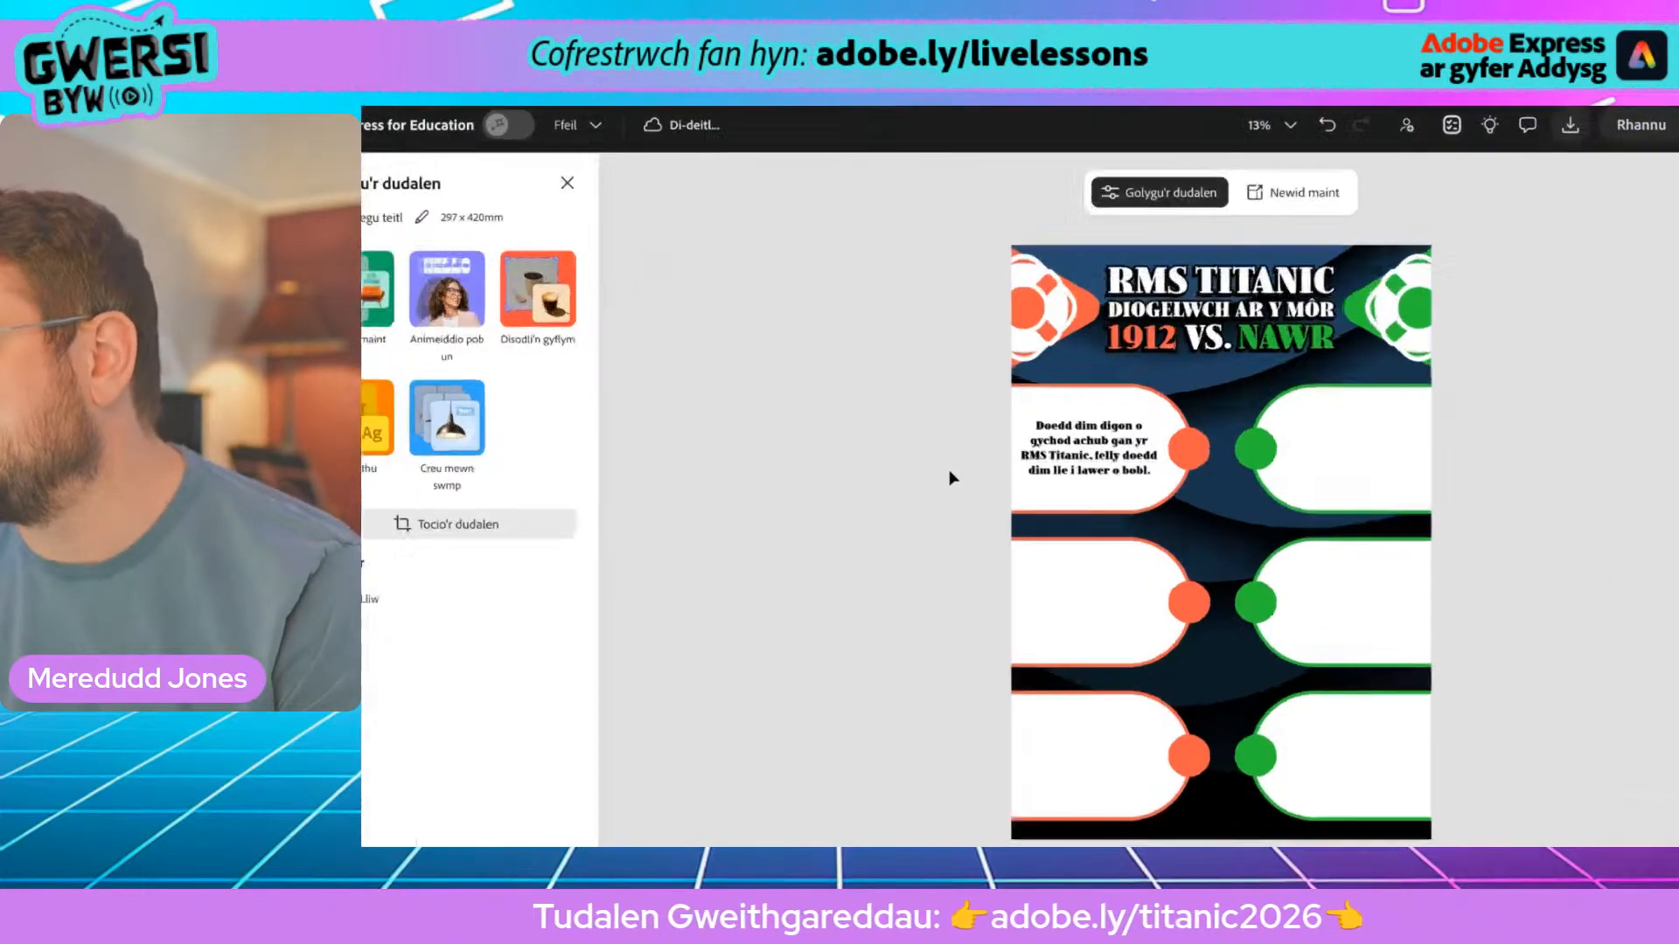
Narrow the sentence's text box so it wraps onto five lines and set its font style to Condensed
click(1112, 463)
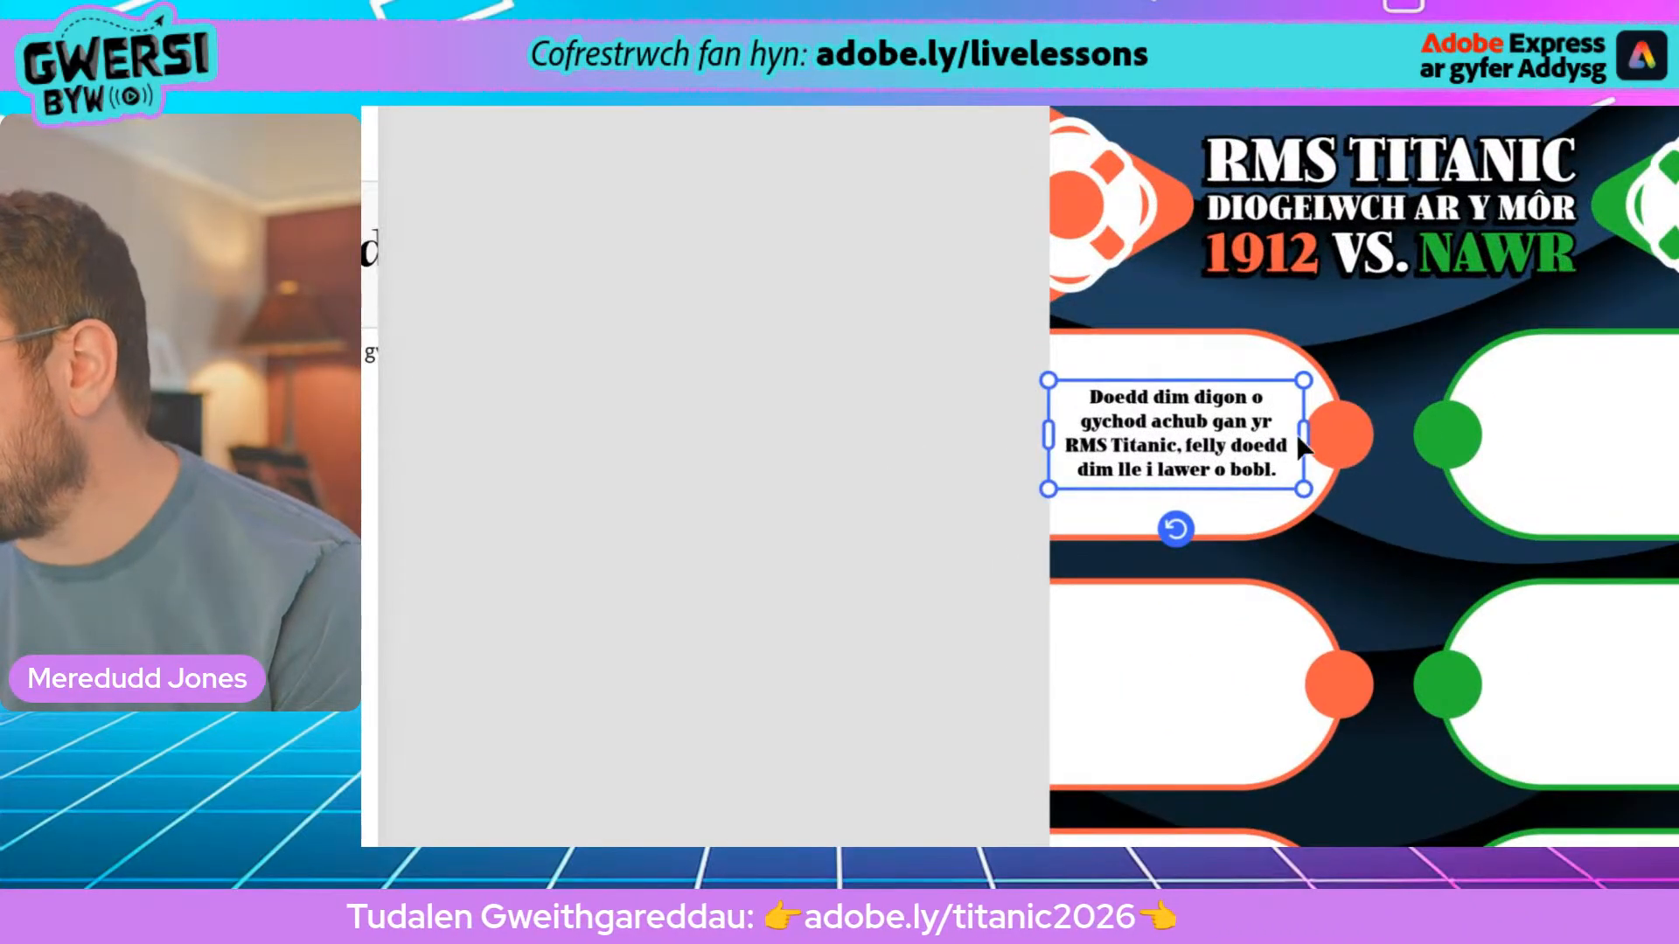
drag(1305, 434, 1174, 442)
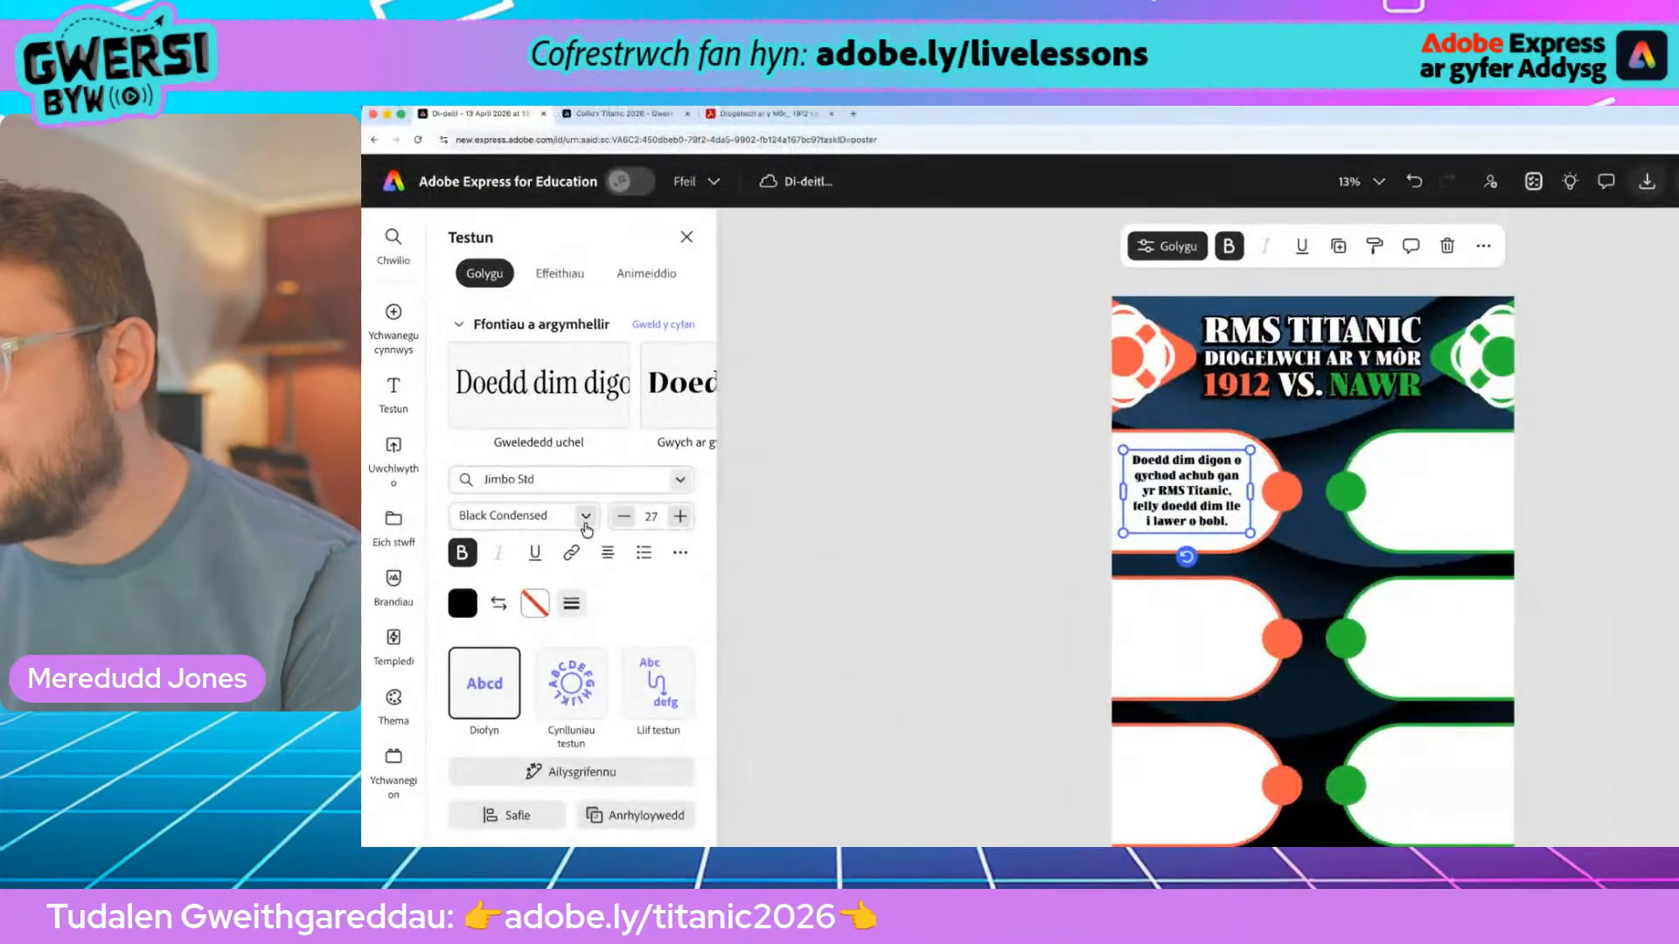
click(586, 518)
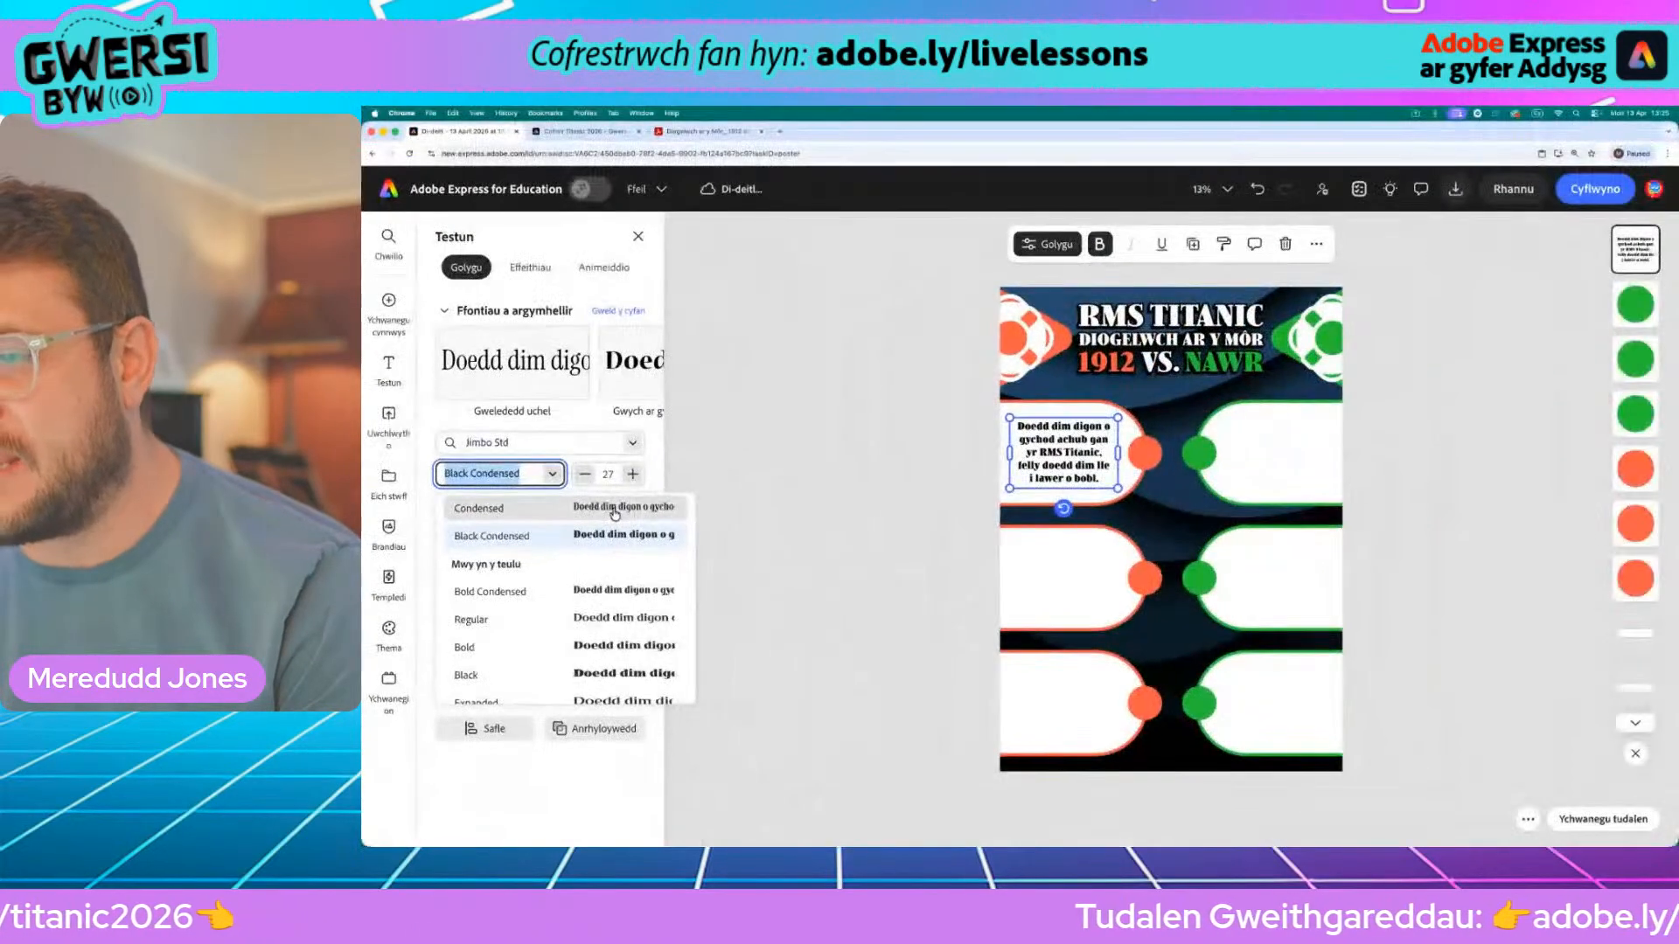
click(929, 503)
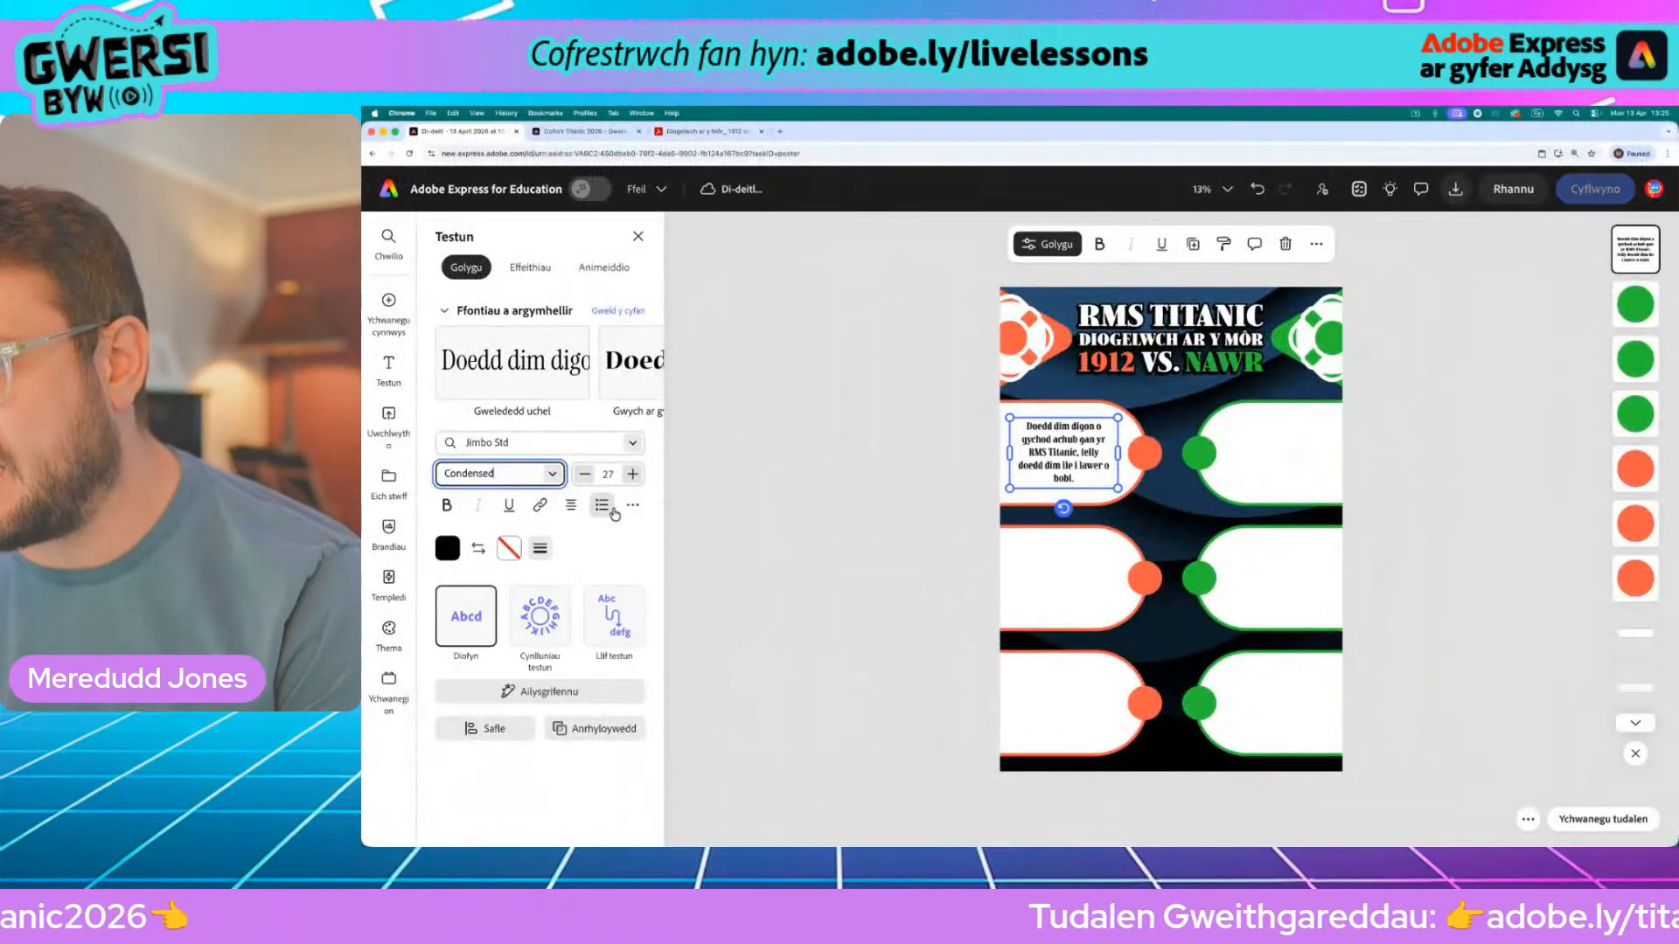
click(918, 478)
Resize the sentence to about font size 30 within the top orange-bordered box
click(1096, 461)
drag(1118, 488, 1061, 450)
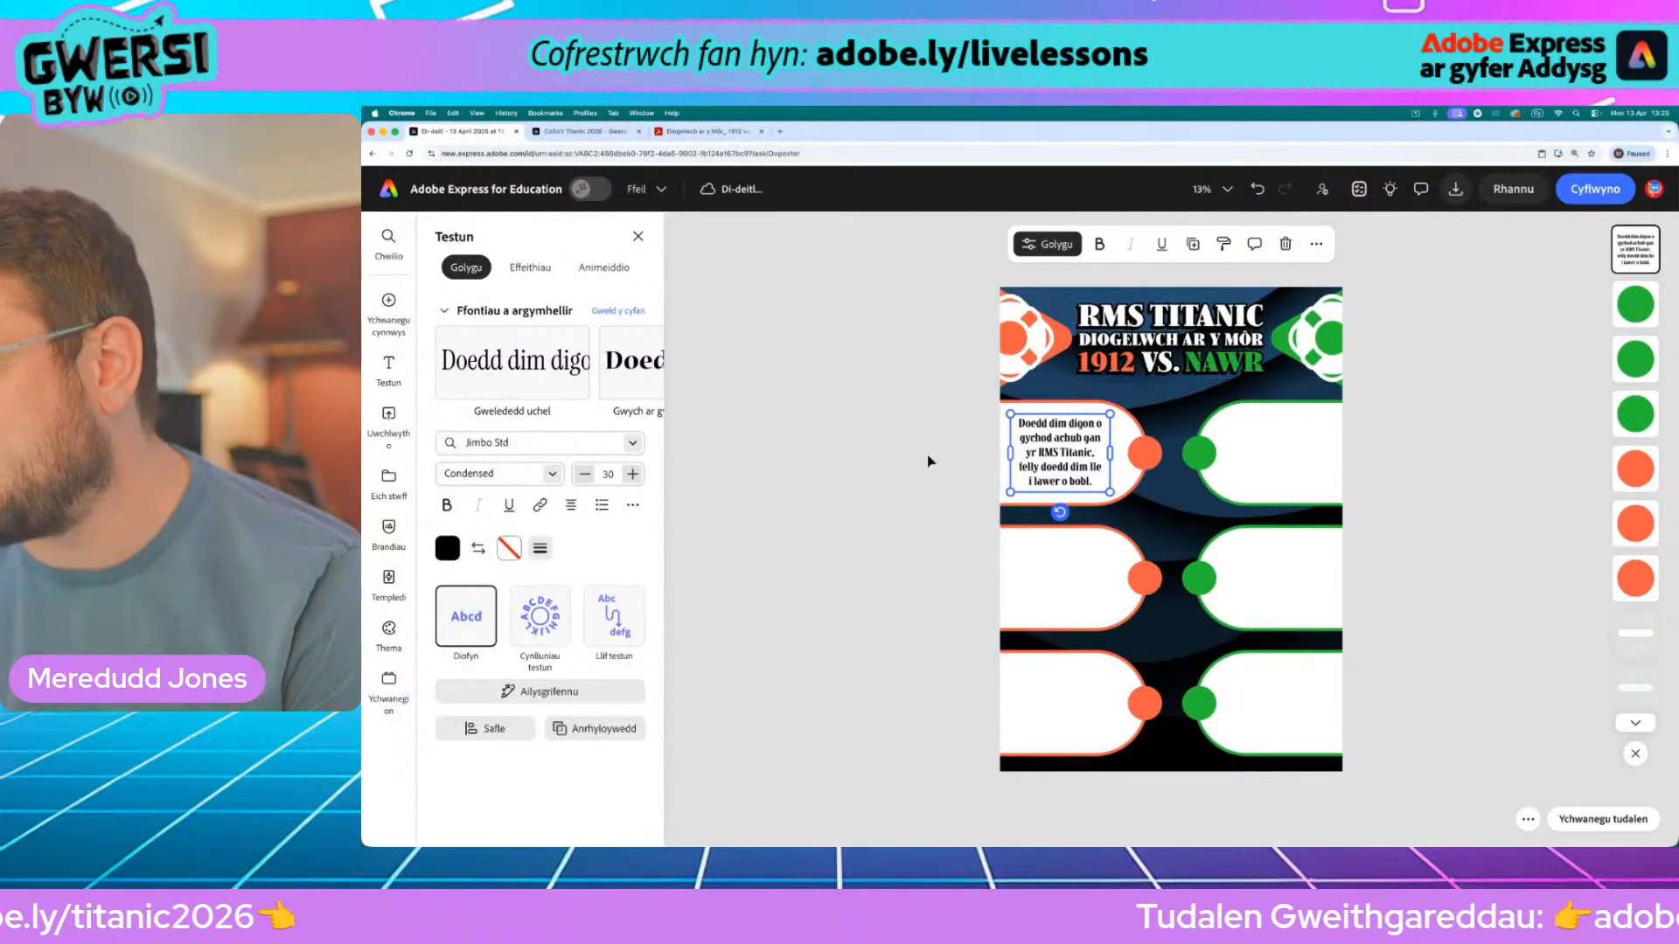
click(931, 532)
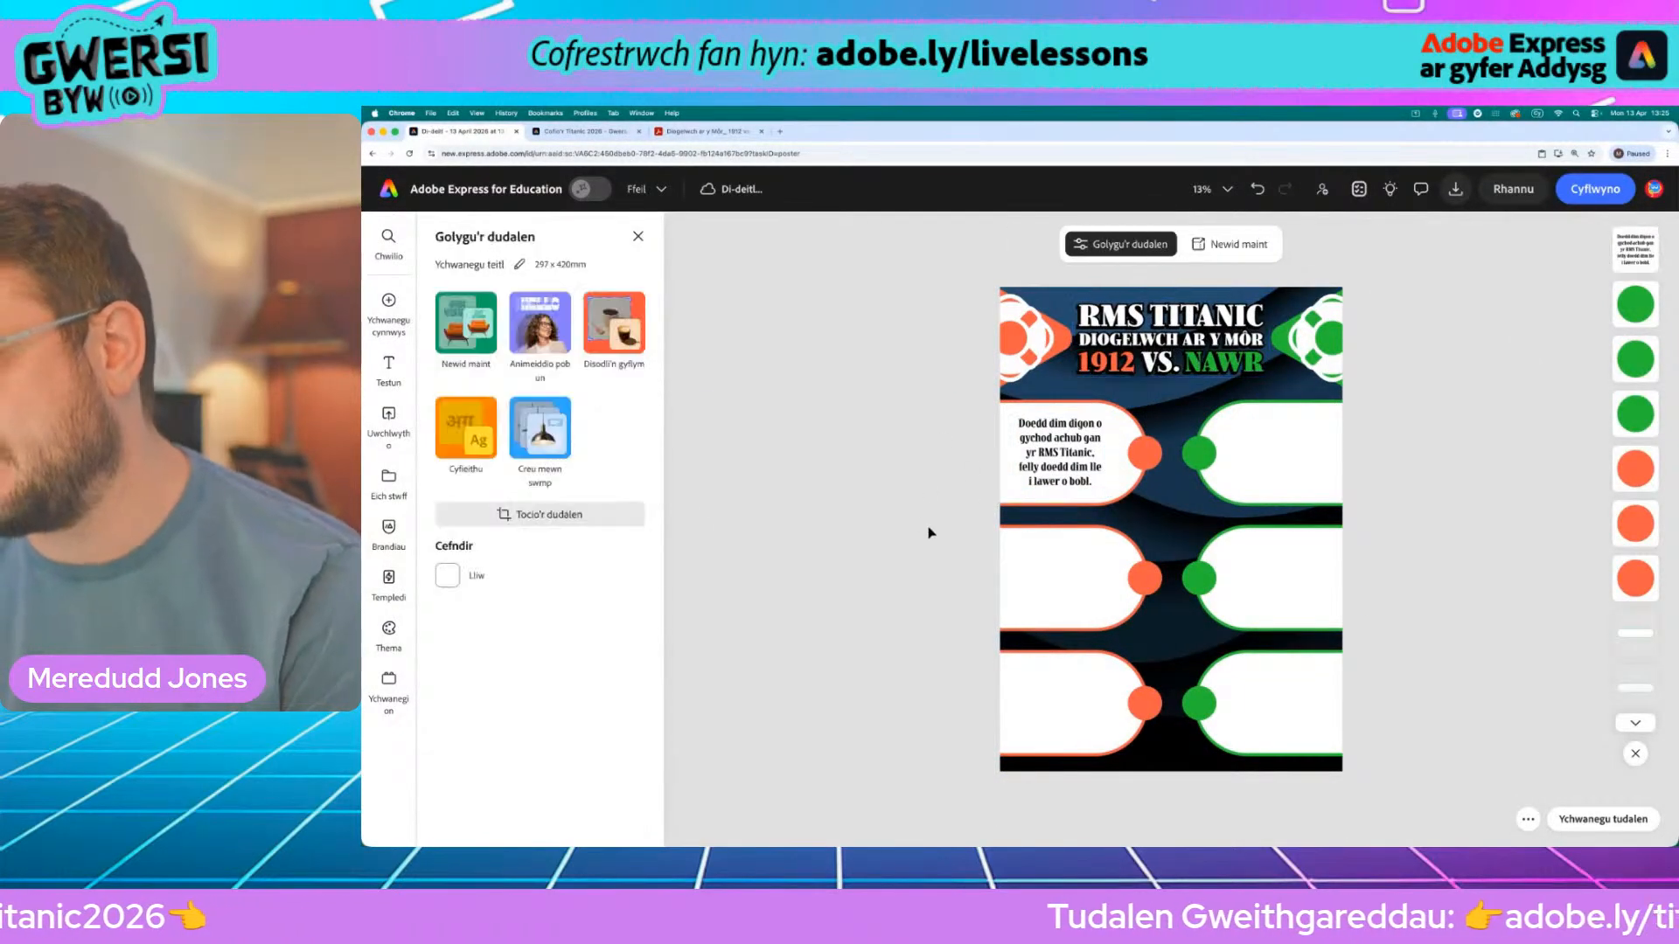
Duplicate the sentence text into the other five bordered boxes, aligning each copy with its row and column
click(1060, 483)
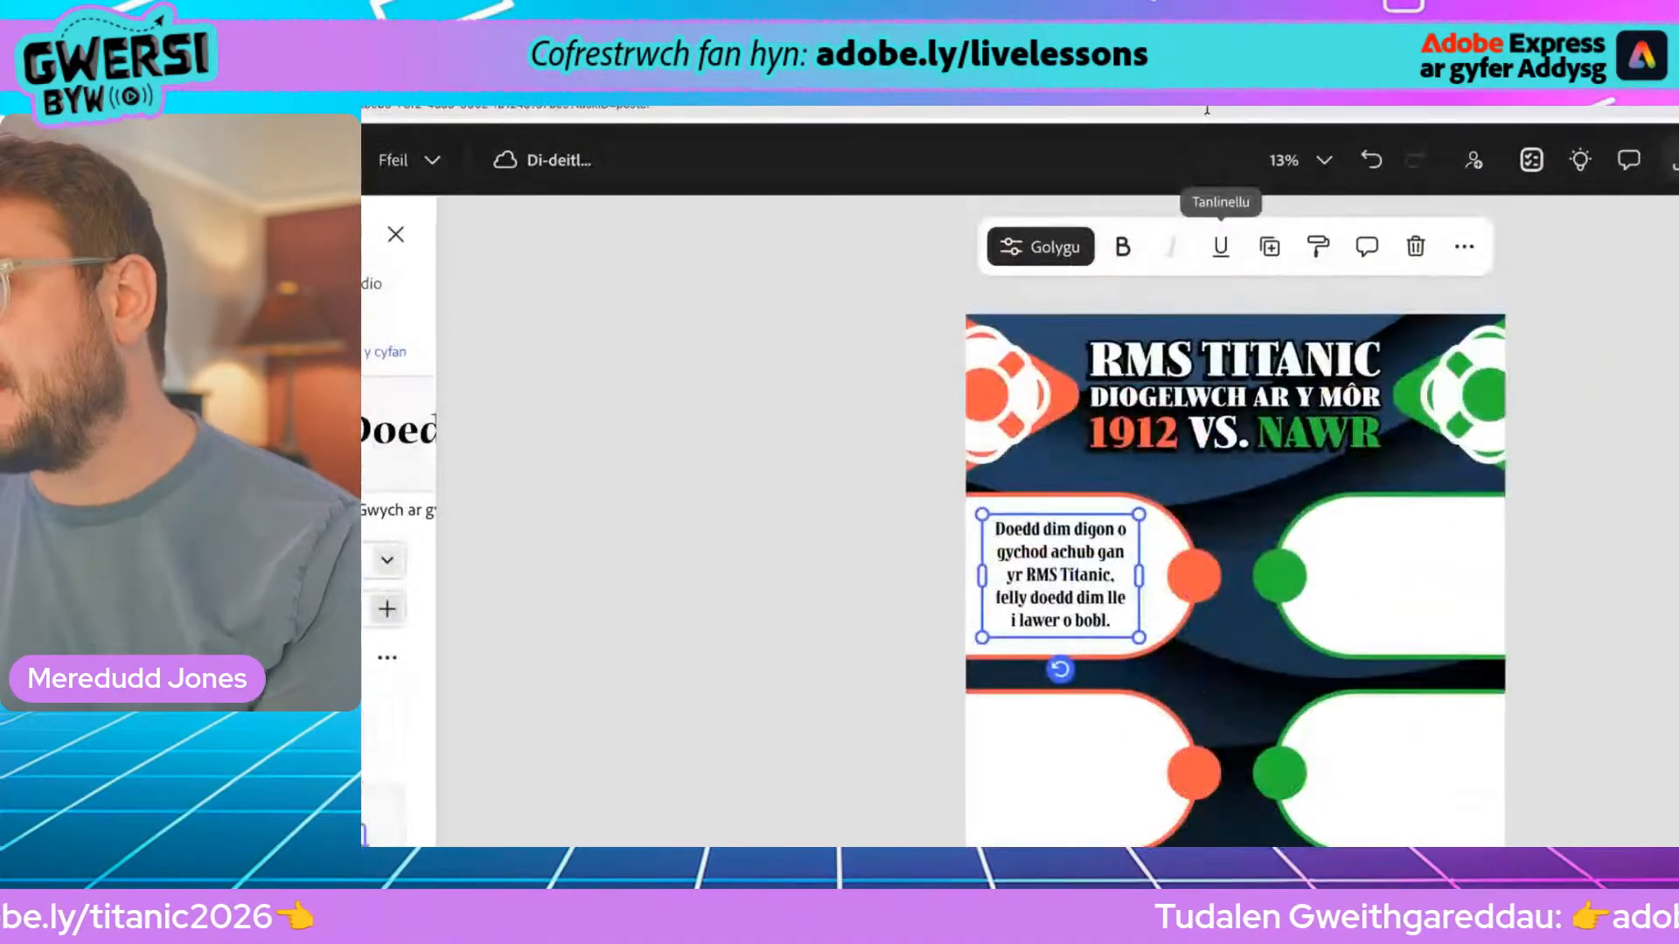
click(1272, 254)
drag(1077, 556, 1430, 556)
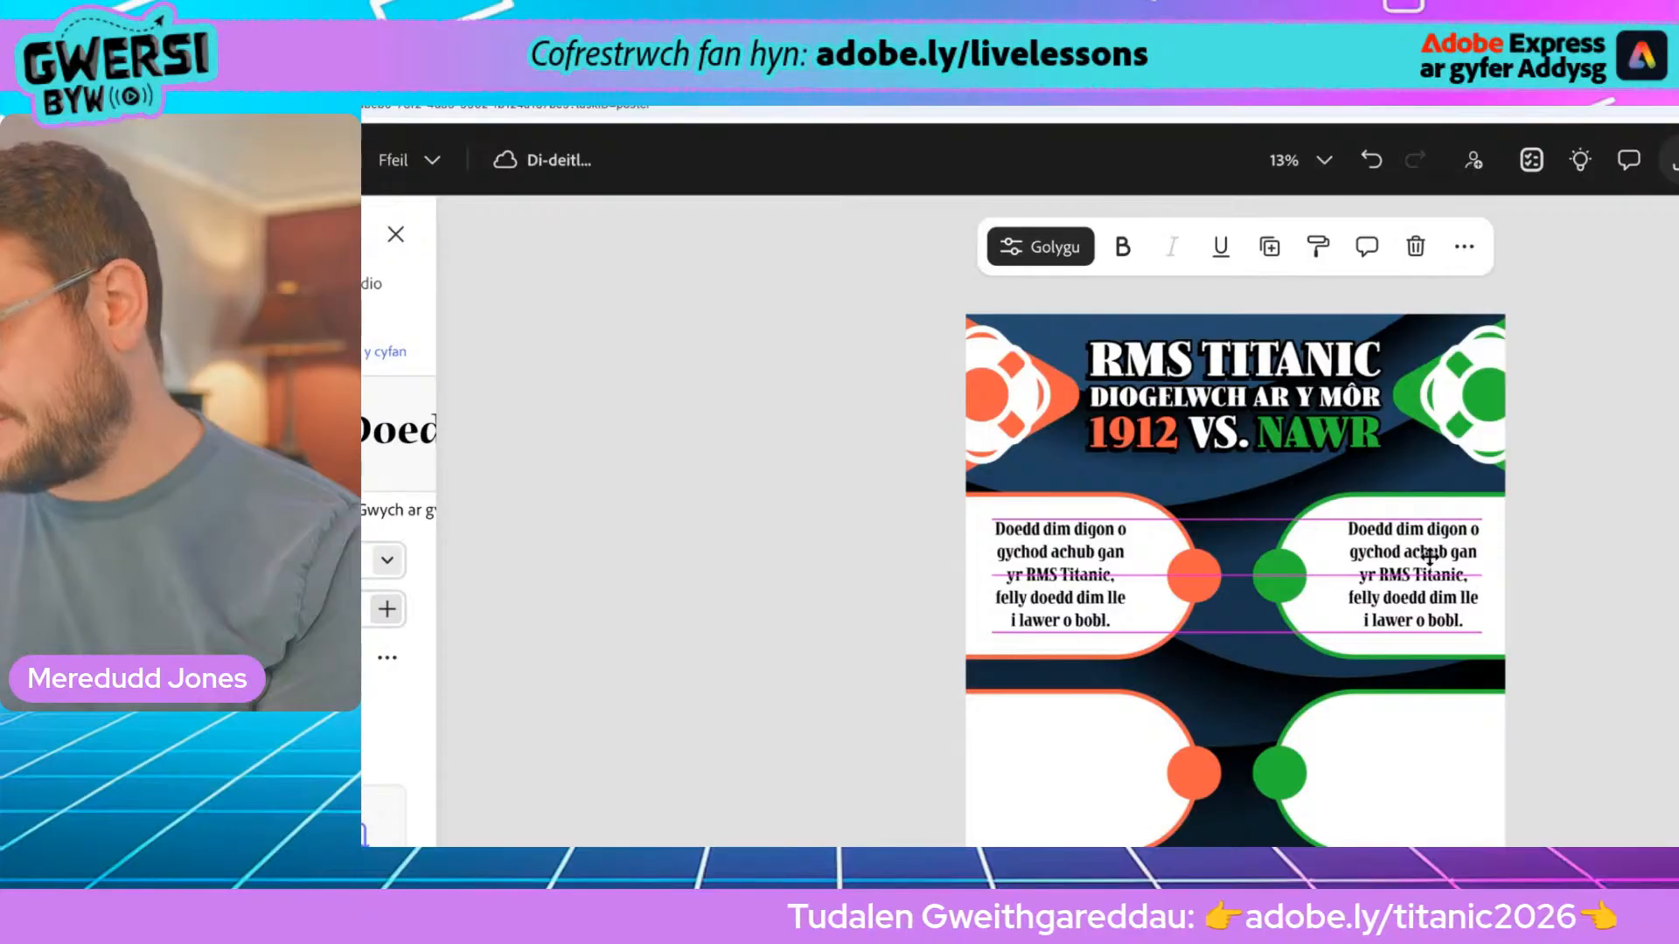
click(1272, 254)
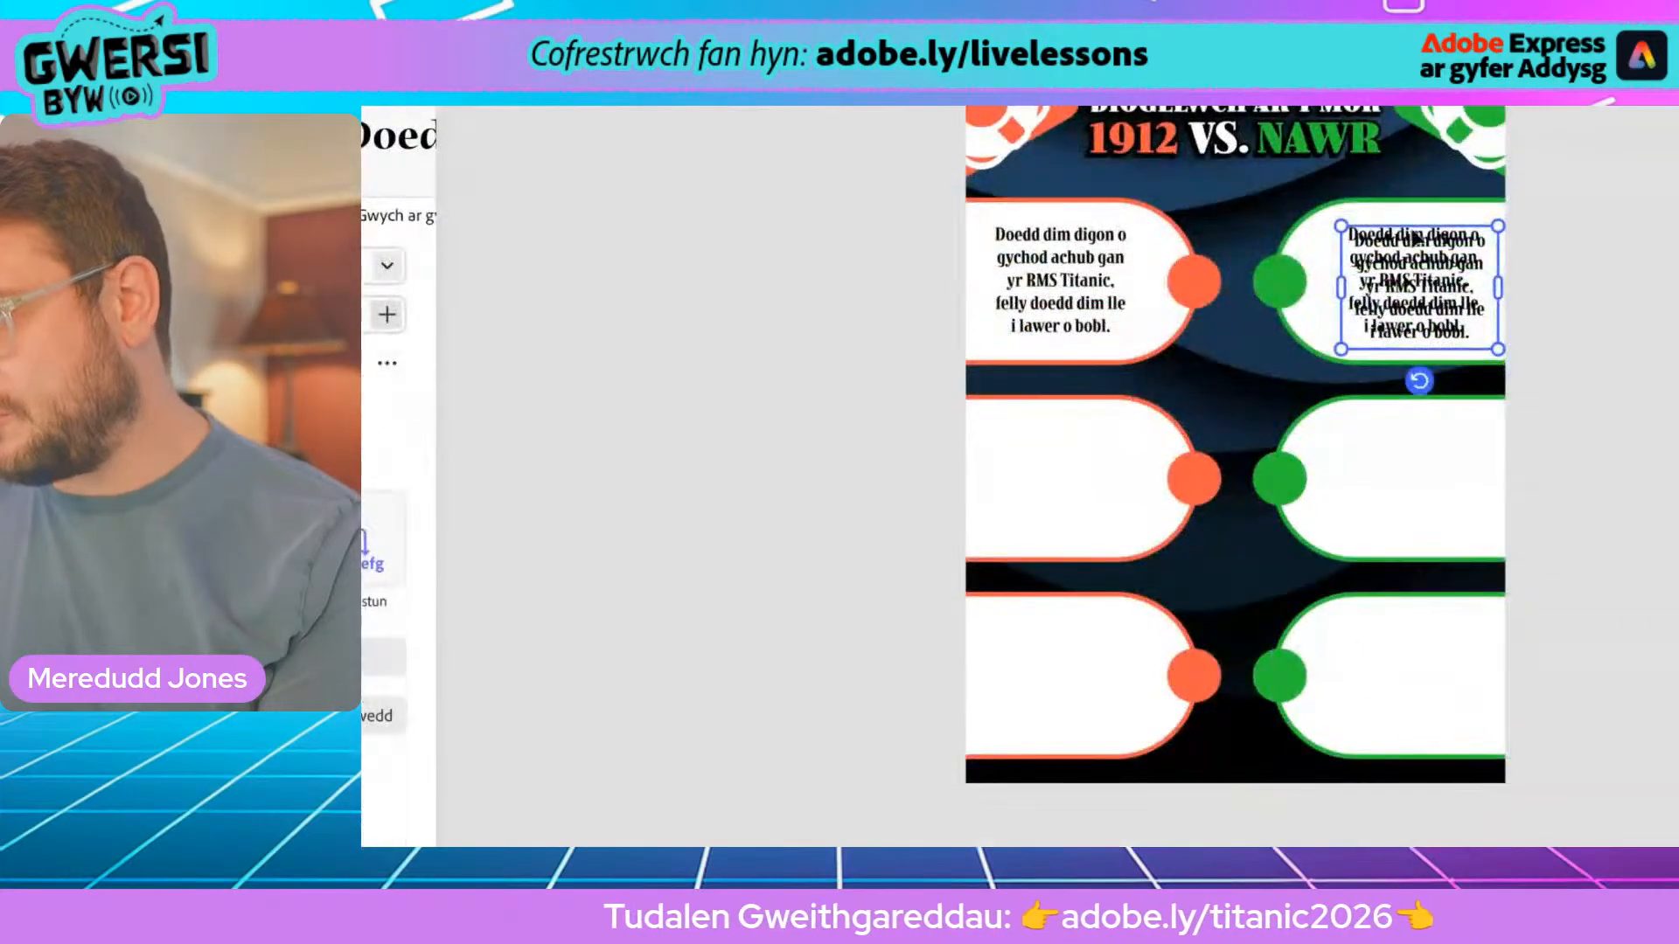
drag(1417, 265, 1403, 447)
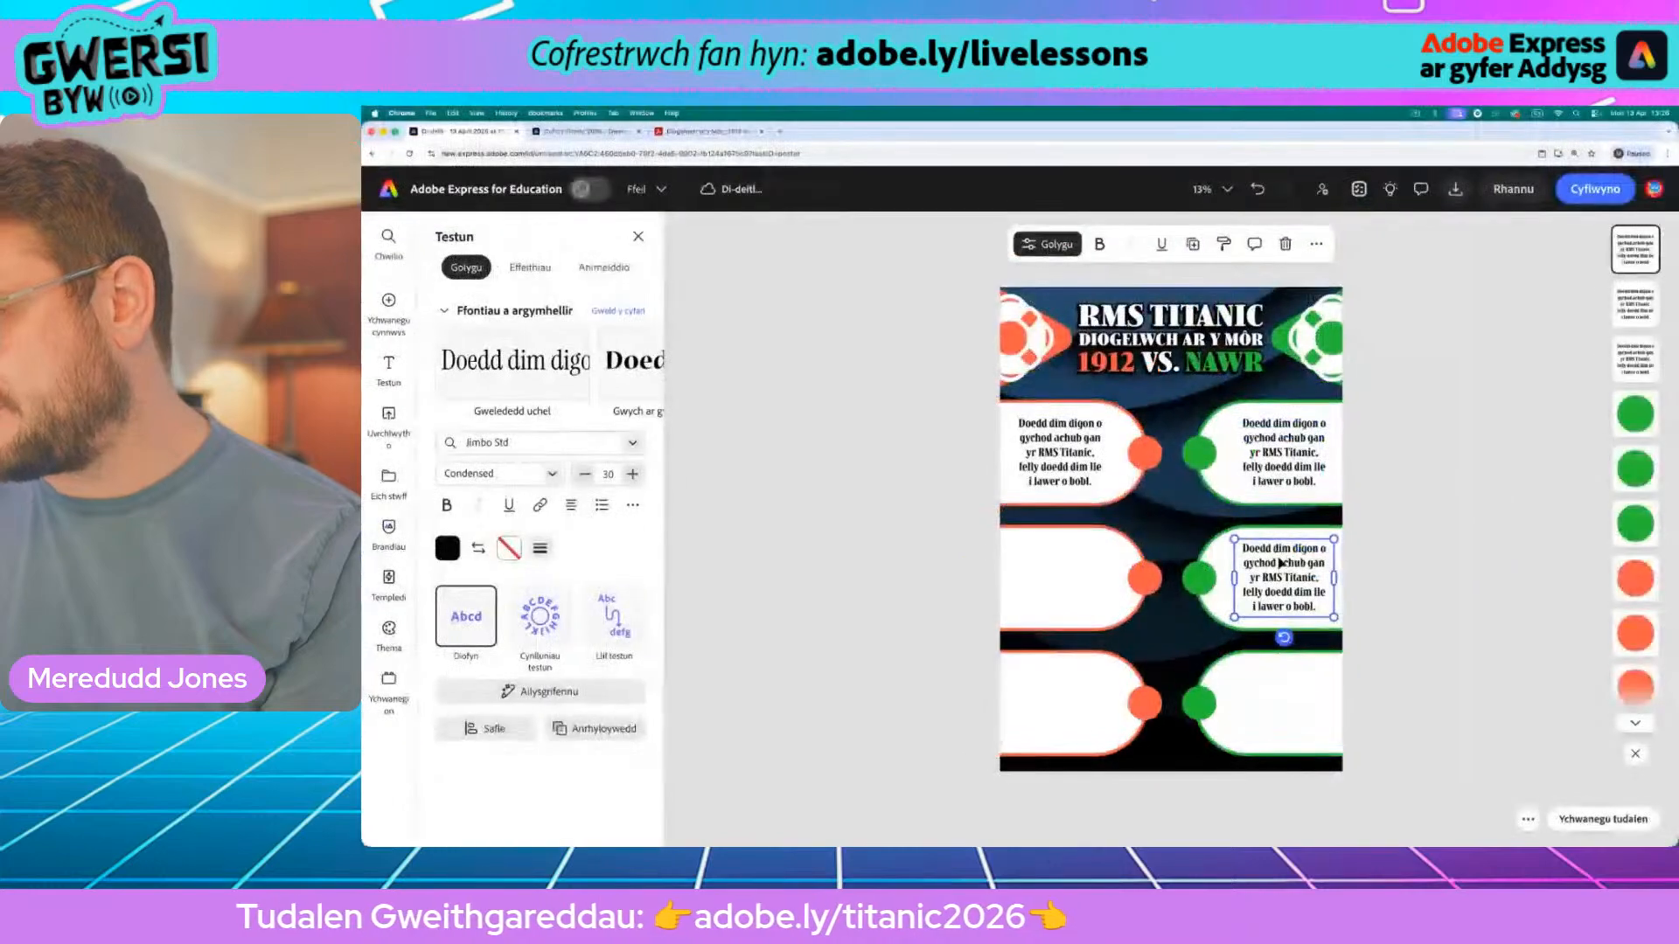
click(1193, 243)
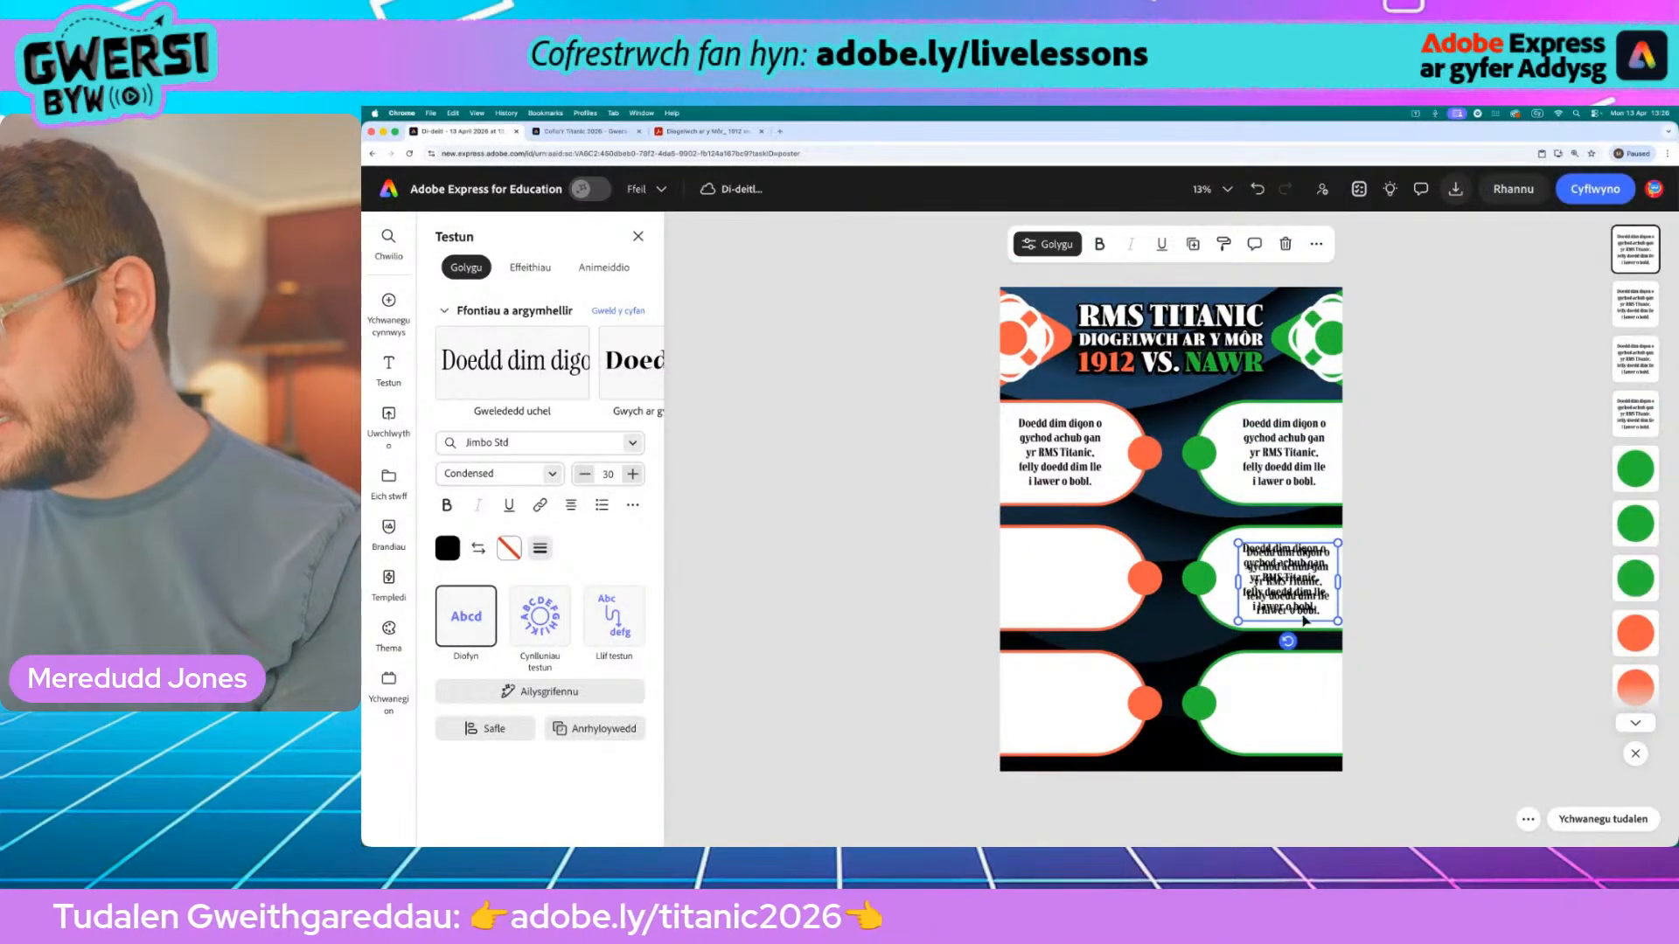
drag(1268, 582, 1279, 696)
click(1193, 244)
click(1193, 244)
click(919, 637)
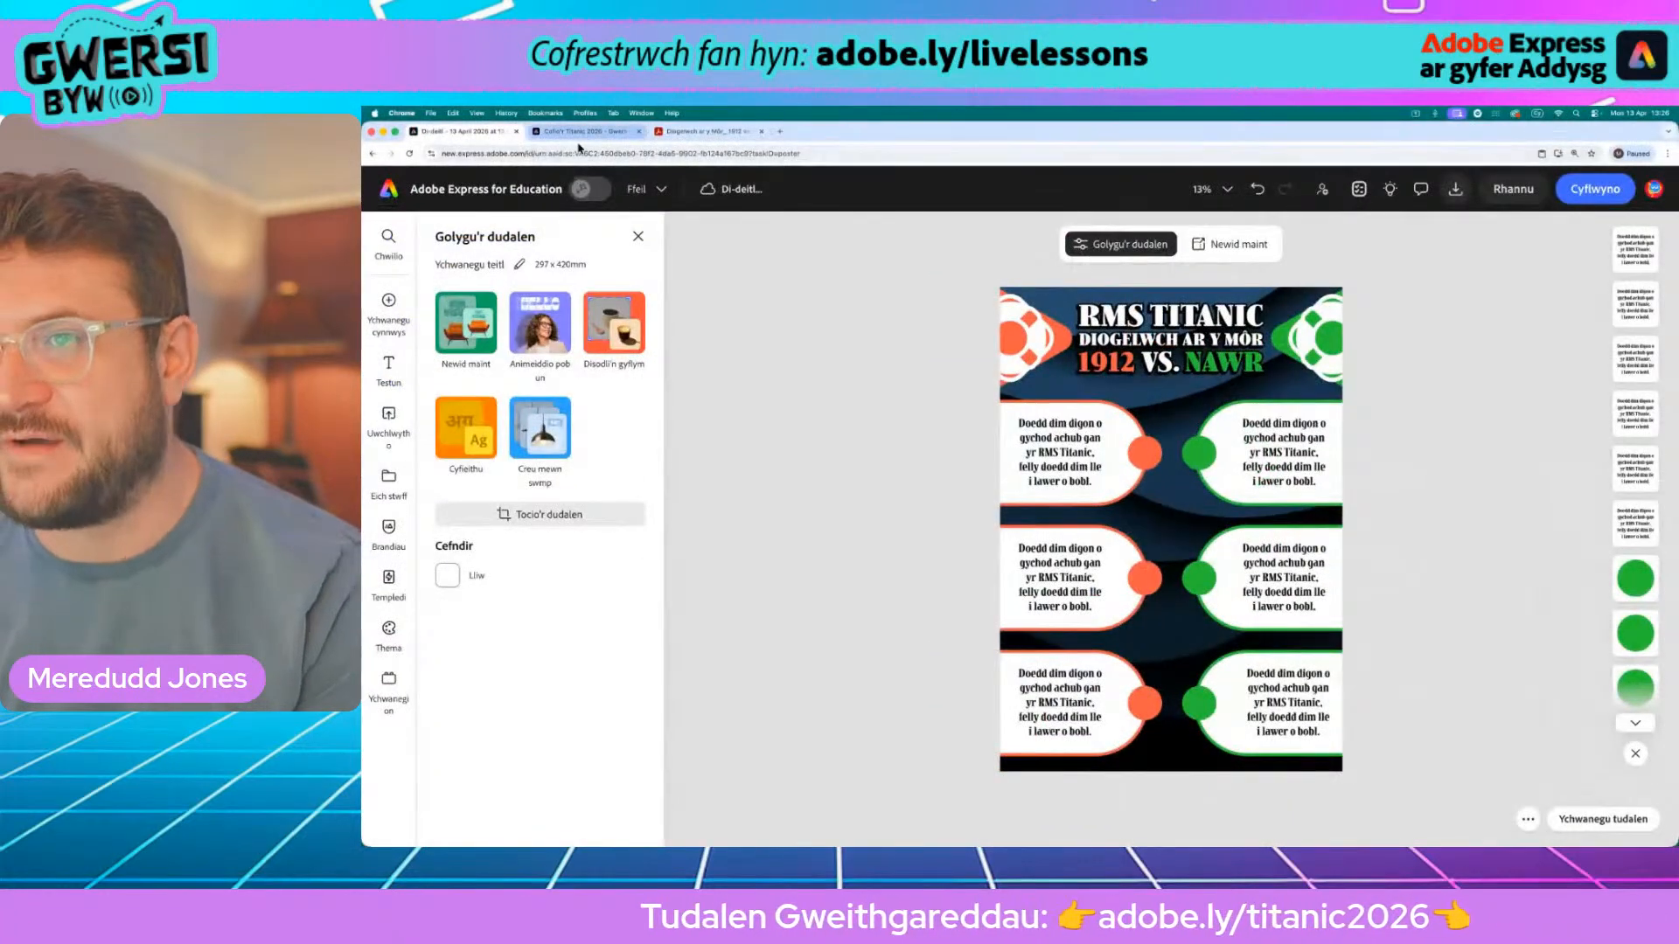
Copy the NAWR sentence under Badau Achub from the Acrobat document and return to the Adobe Express poster
click(707, 134)
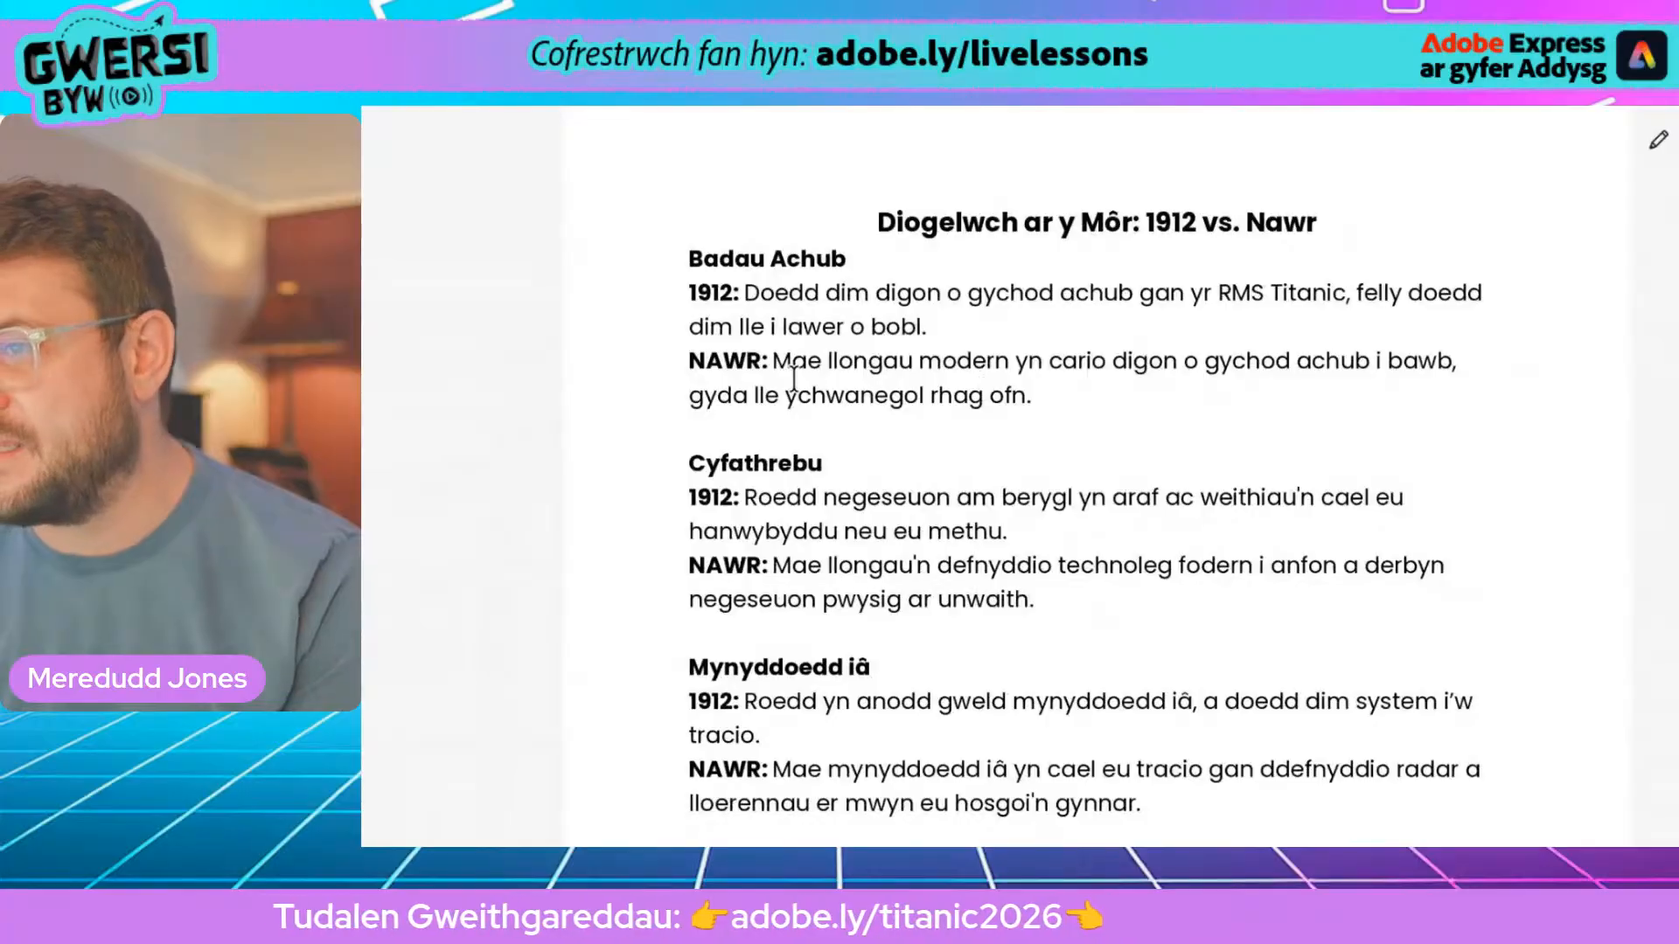
drag(903, 371, 1168, 384)
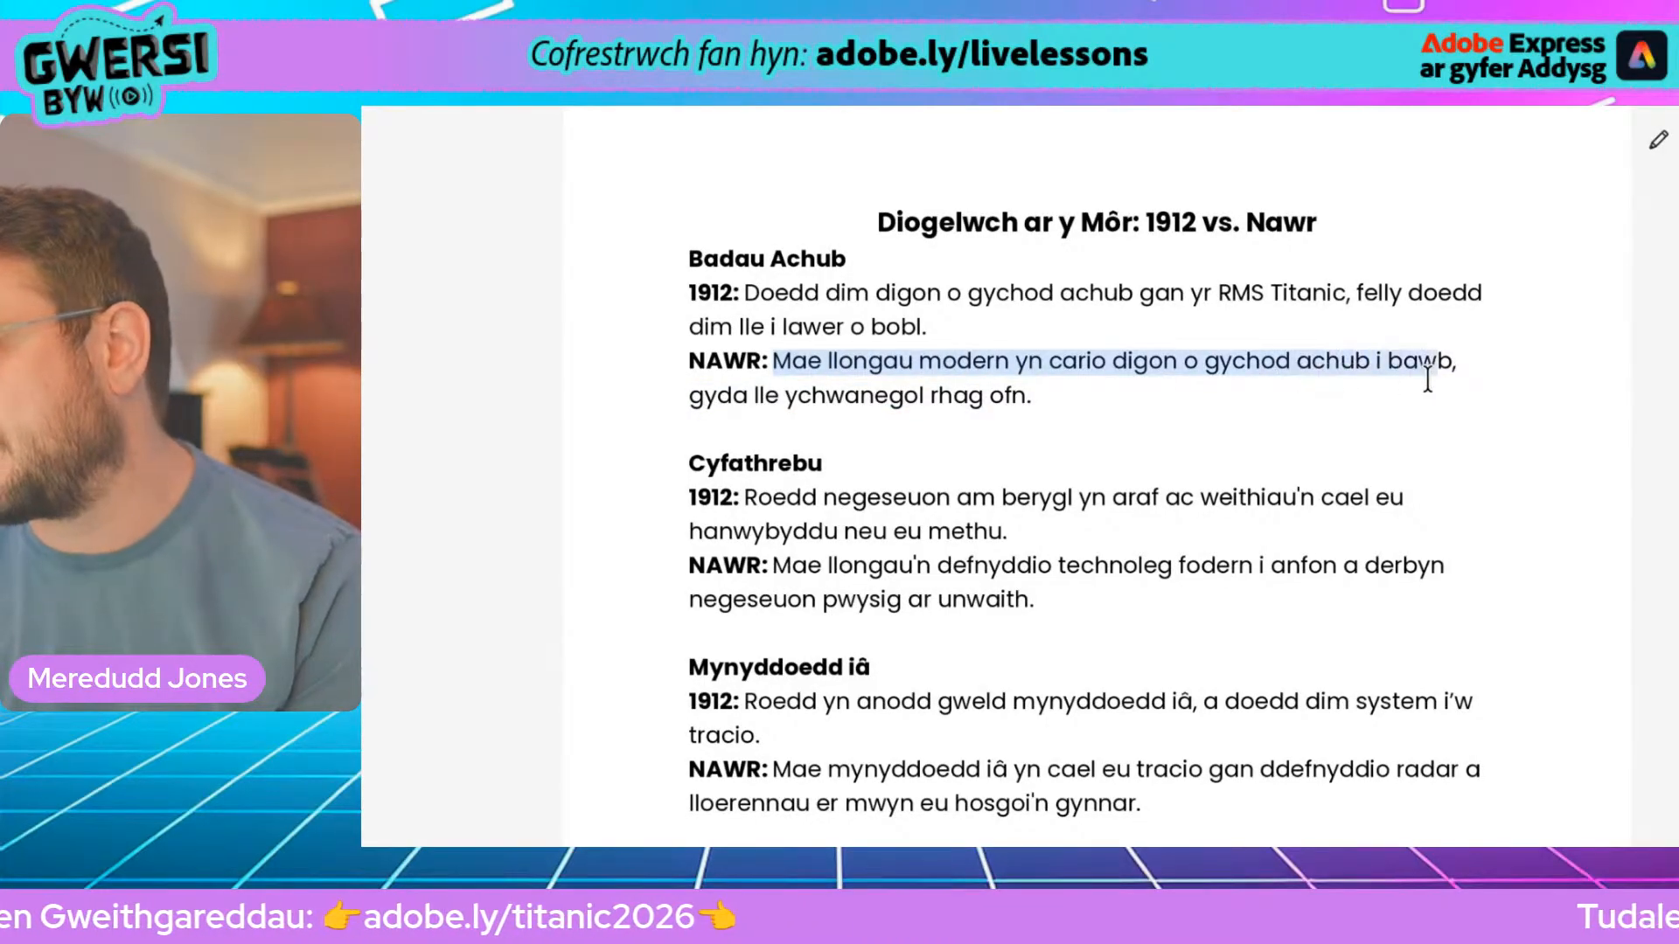
drag(1454, 378, 815, 384)
drag(903, 395, 997, 399)
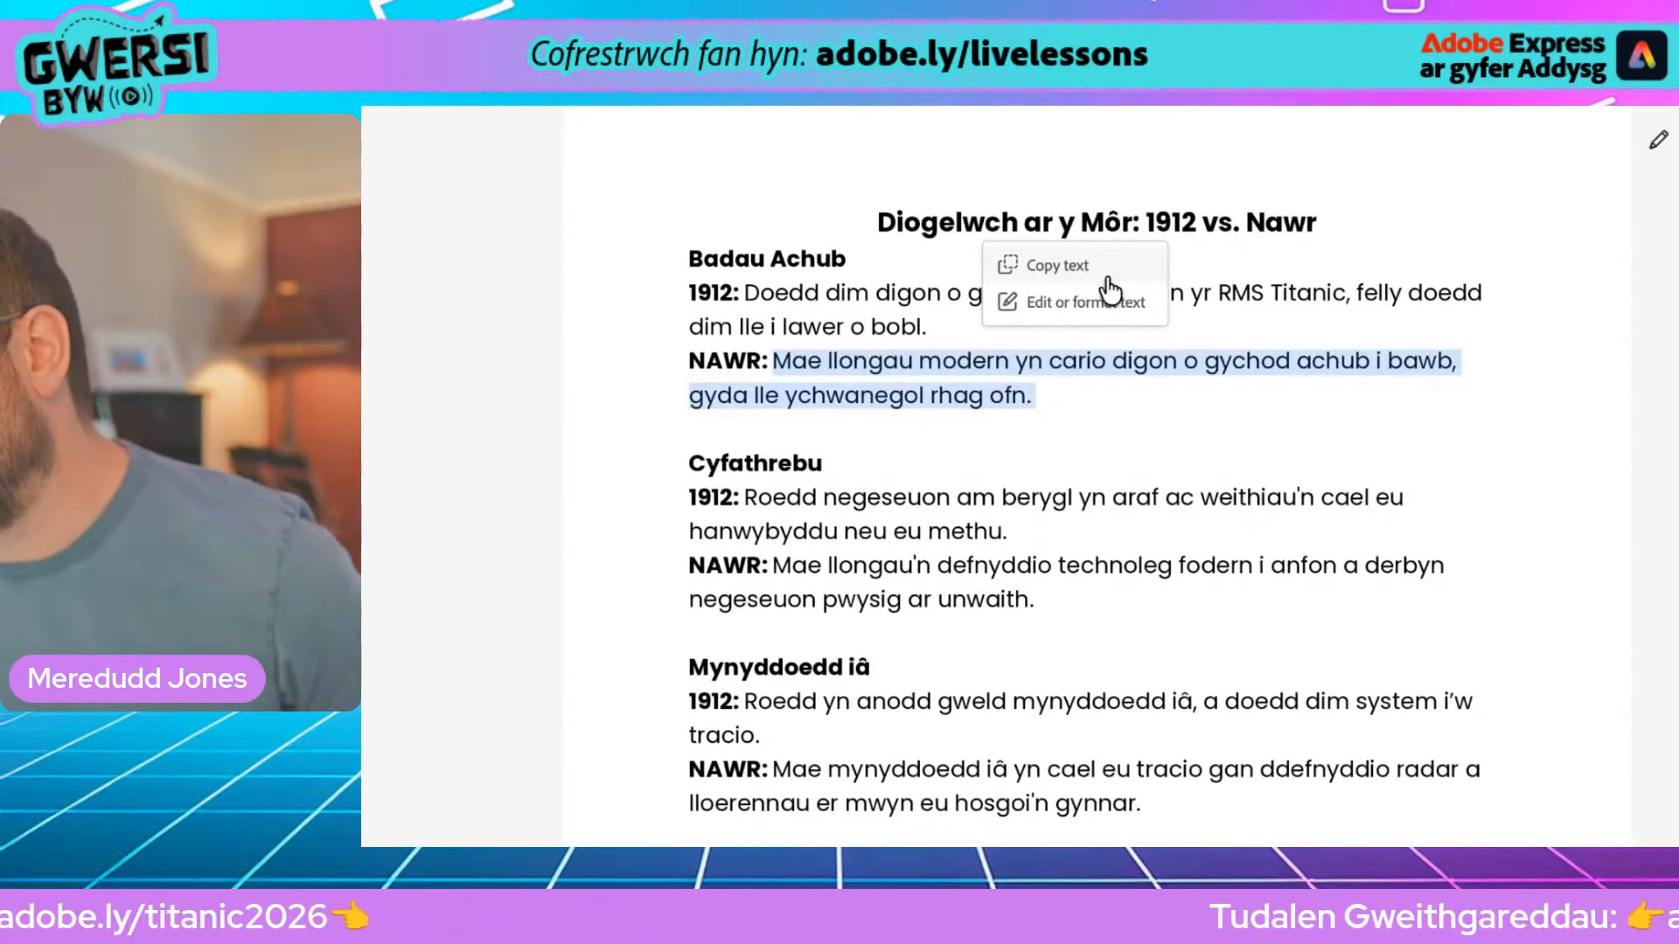
click(1079, 265)
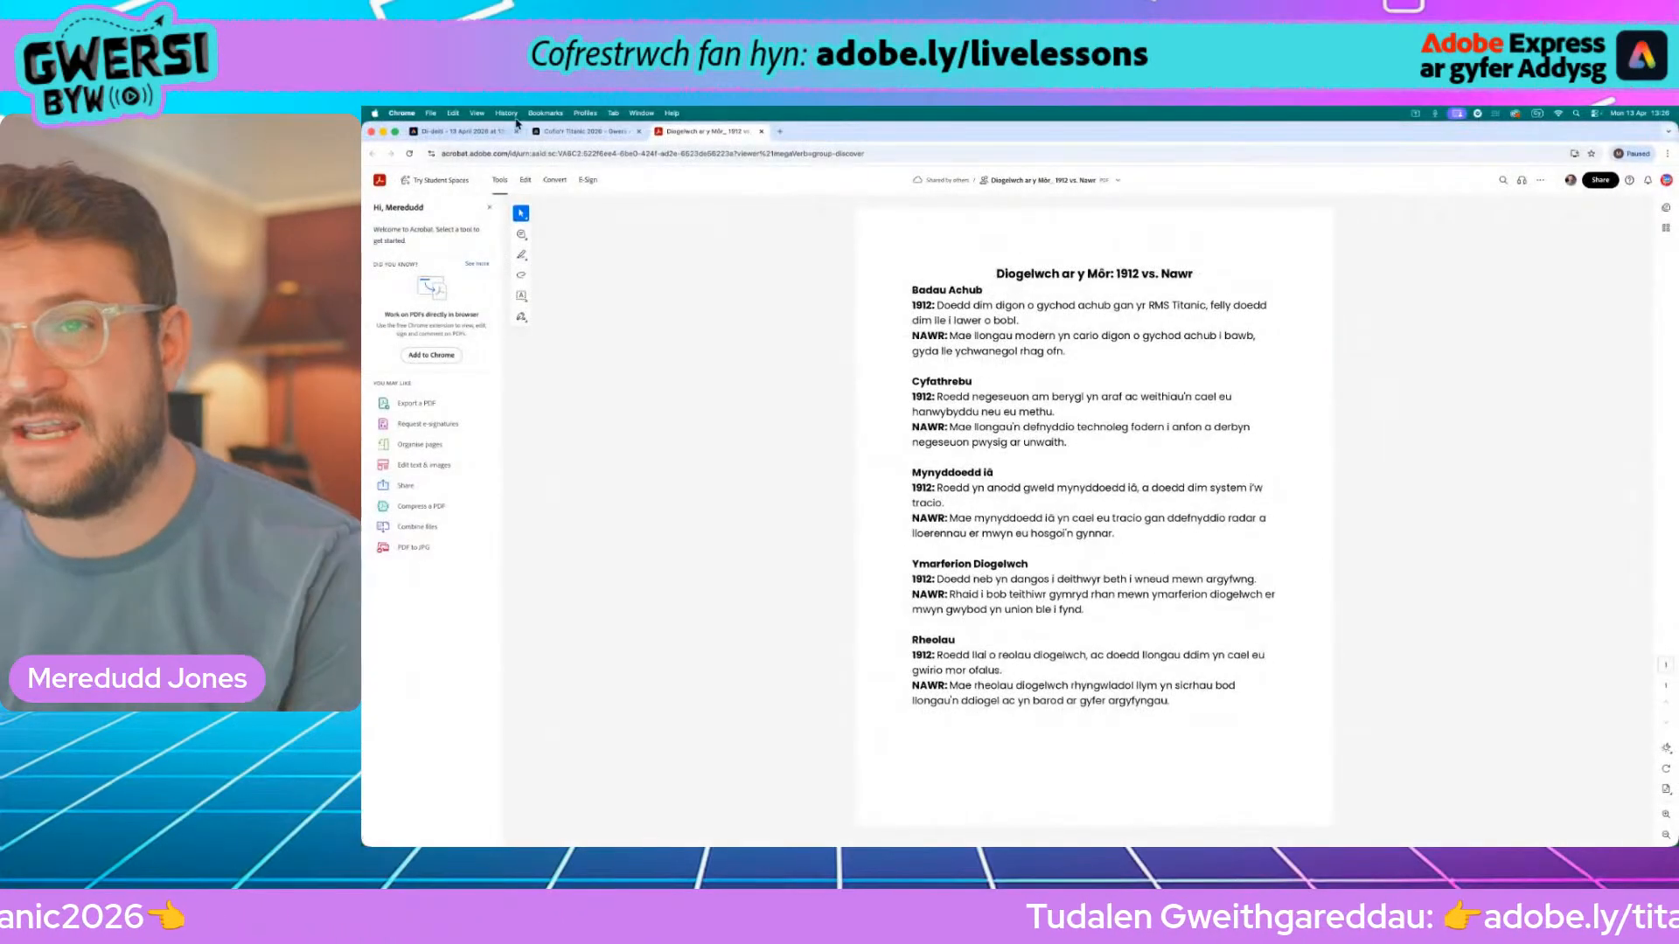
click(448, 133)
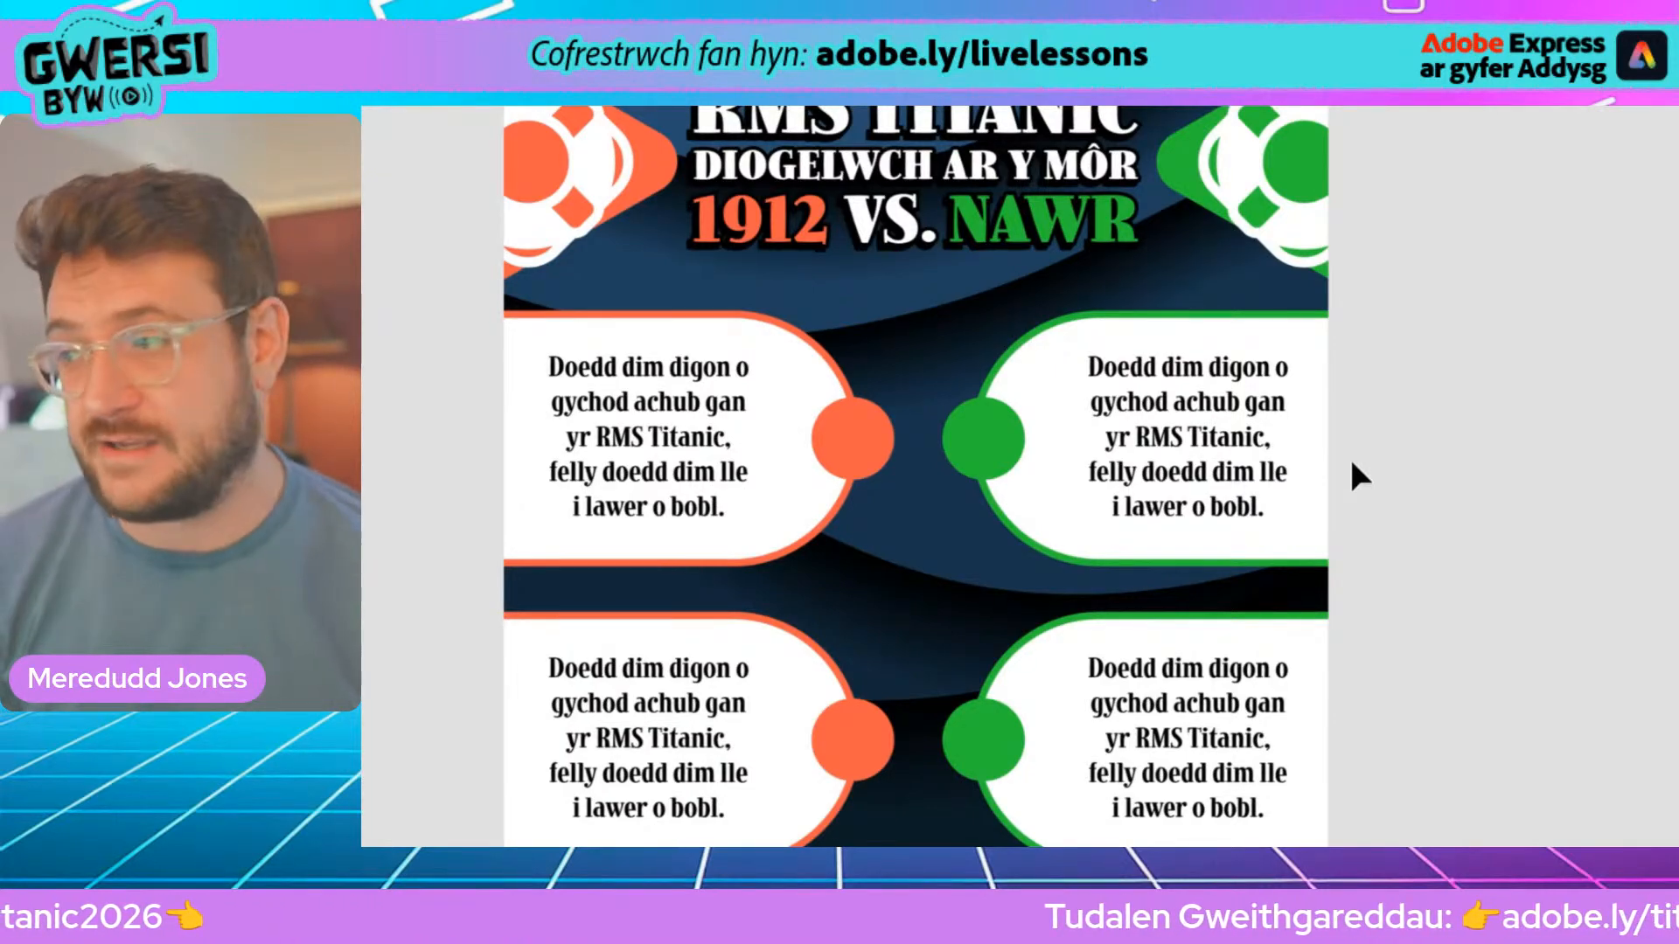
Replace the sentence in the top green-bordered box with the copied NAWR sentence, matching style, and widen its text box to fit five lines
double_click(1213, 435)
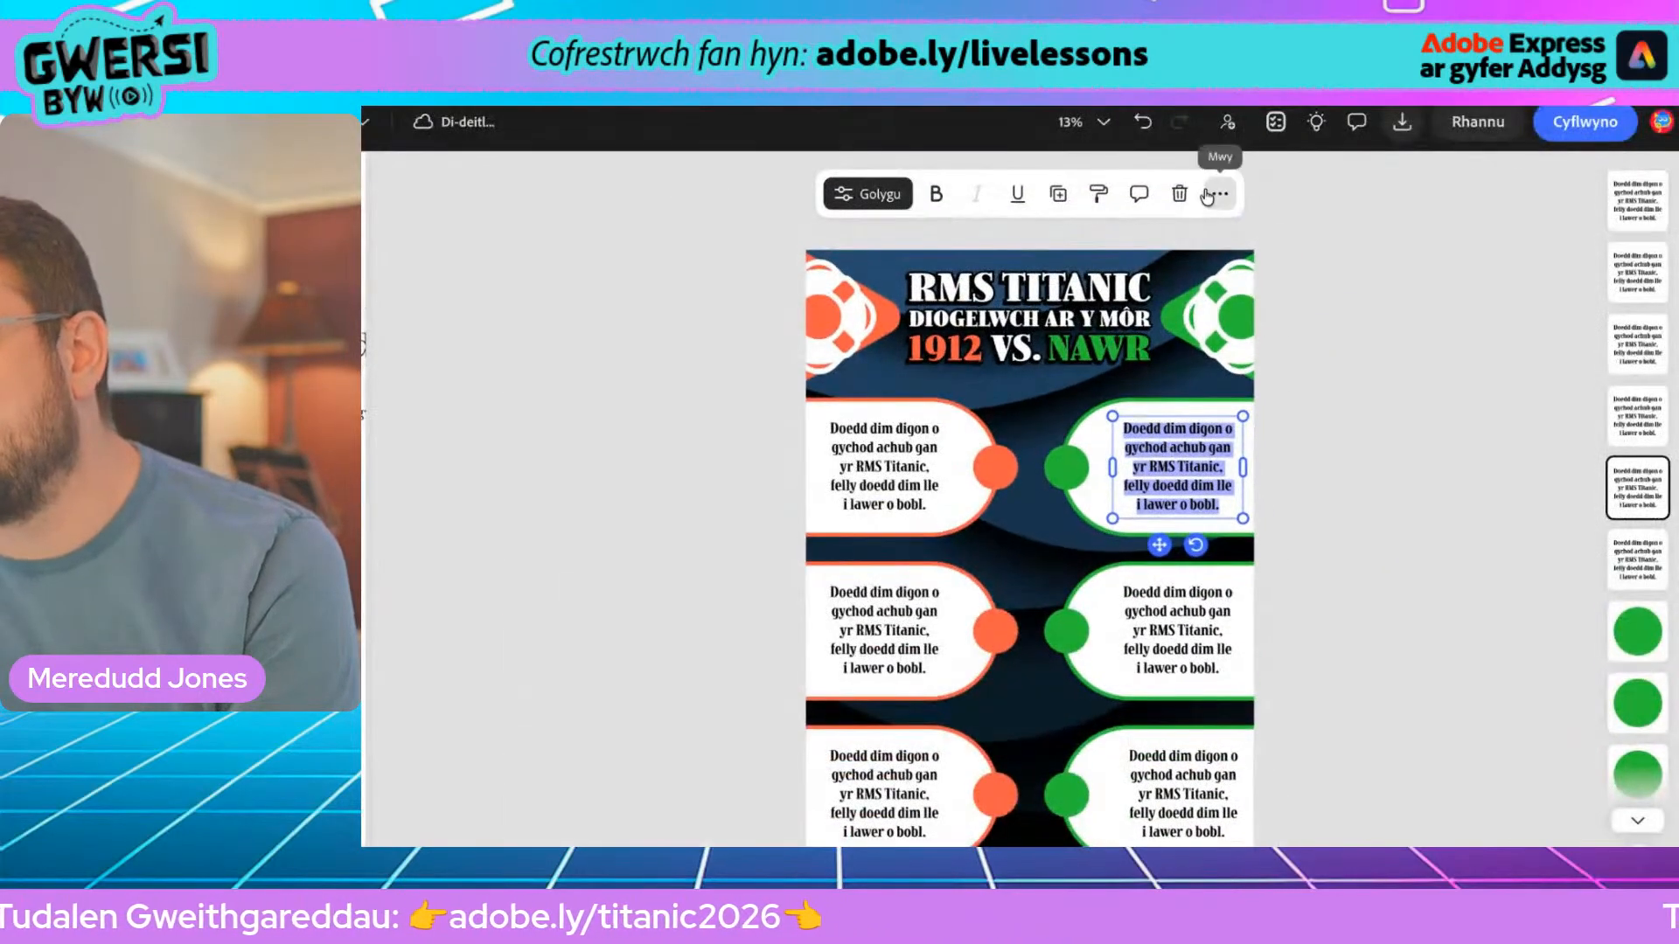
click(1210, 194)
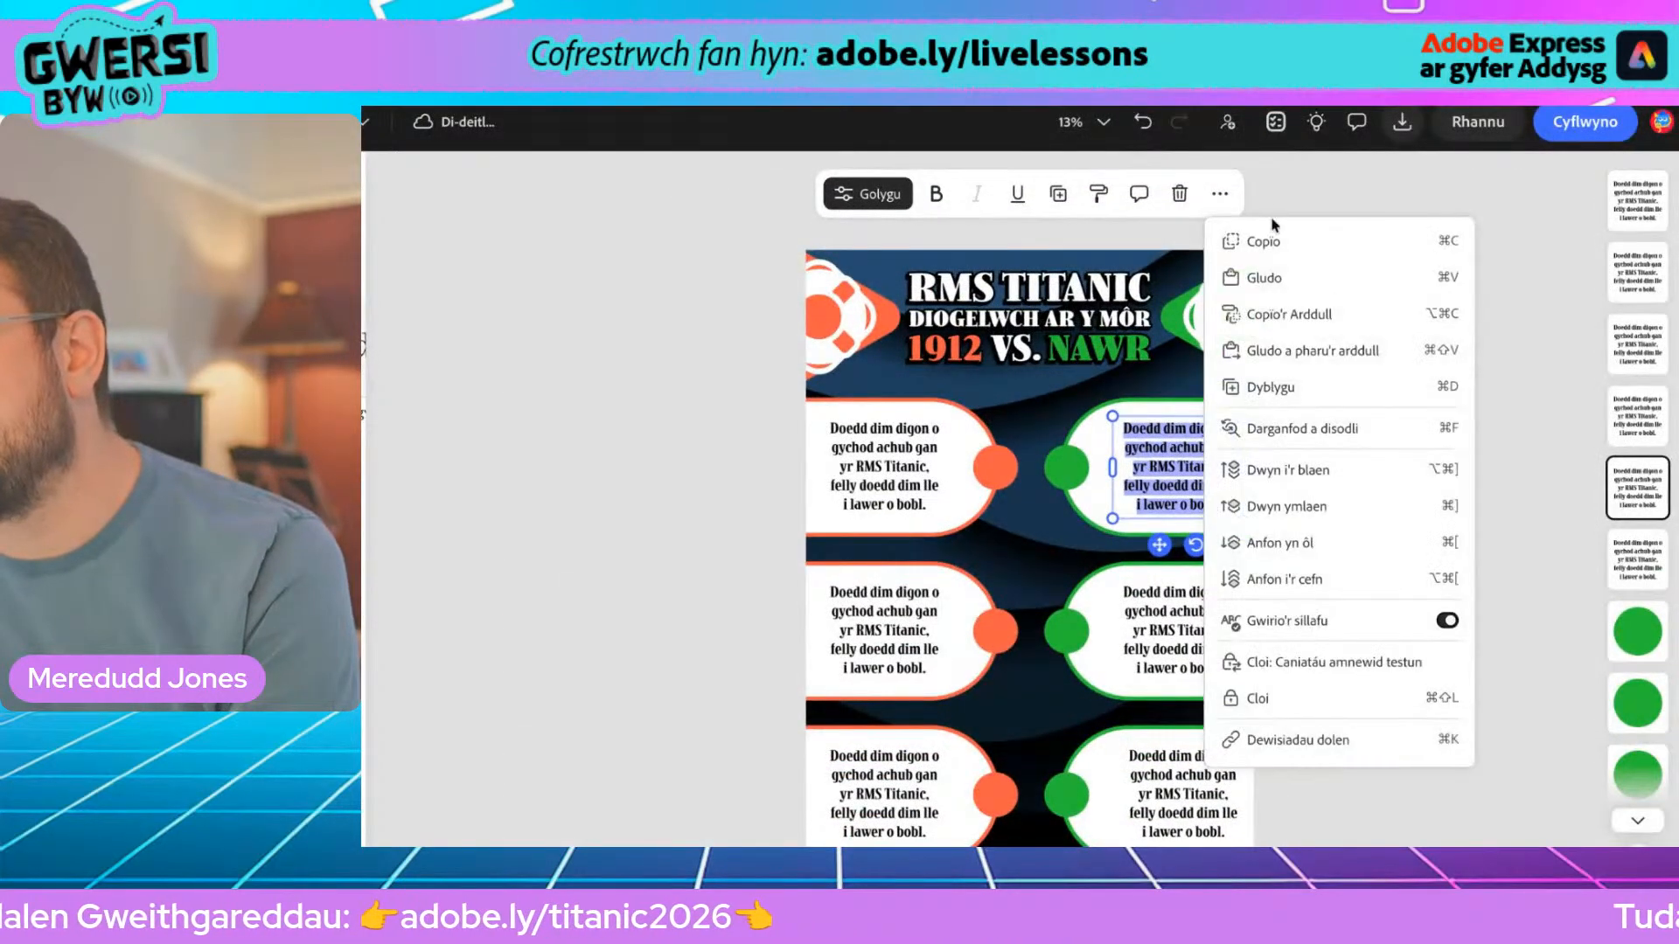
click(1262, 206)
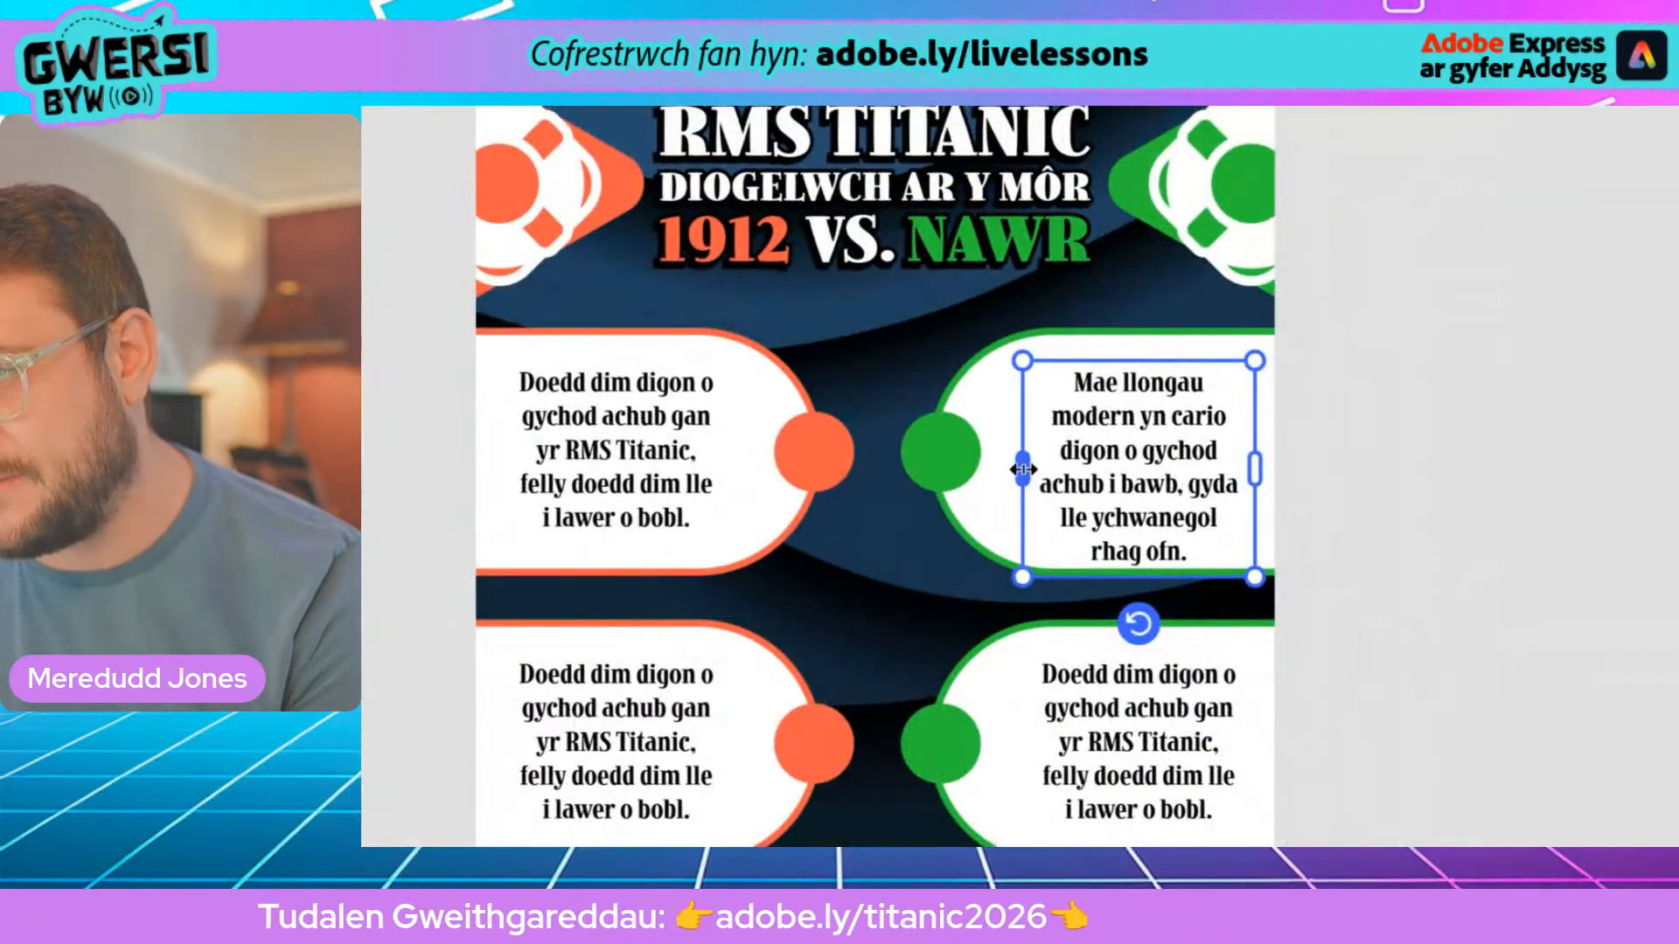
mouse_move(1023, 470)
mouse_down()
mouse_move(984, 468)
mouse_move(1014, 468)
mouse_move(1000, 470)
mouse_up()
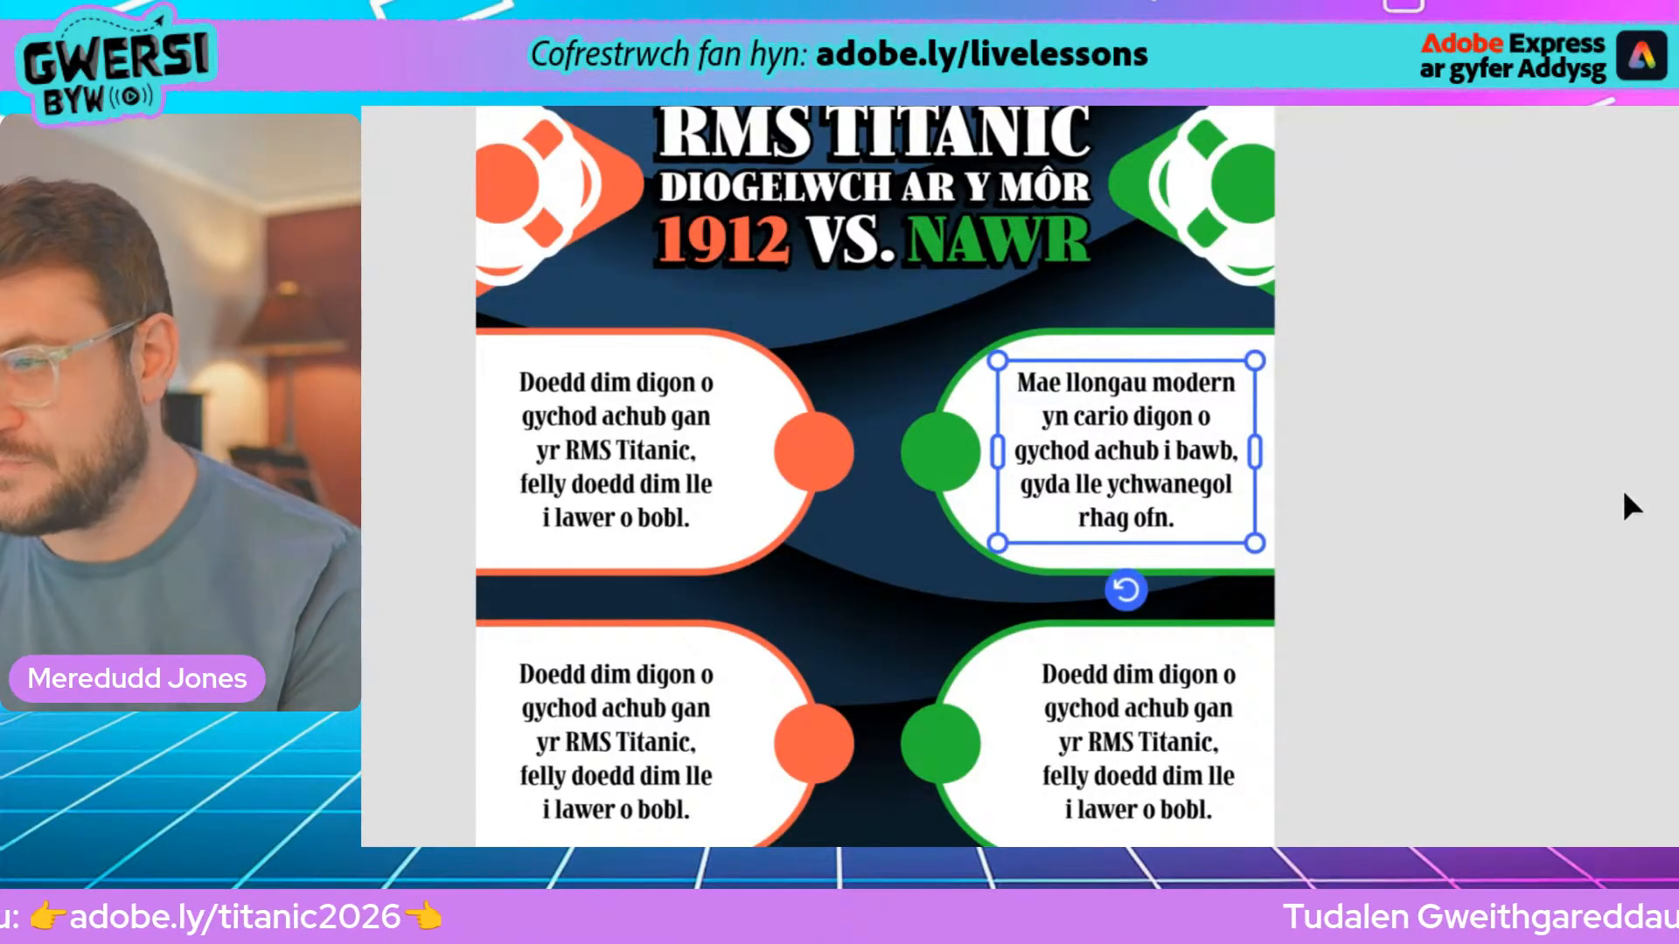
drag(1131, 451, 1134, 450)
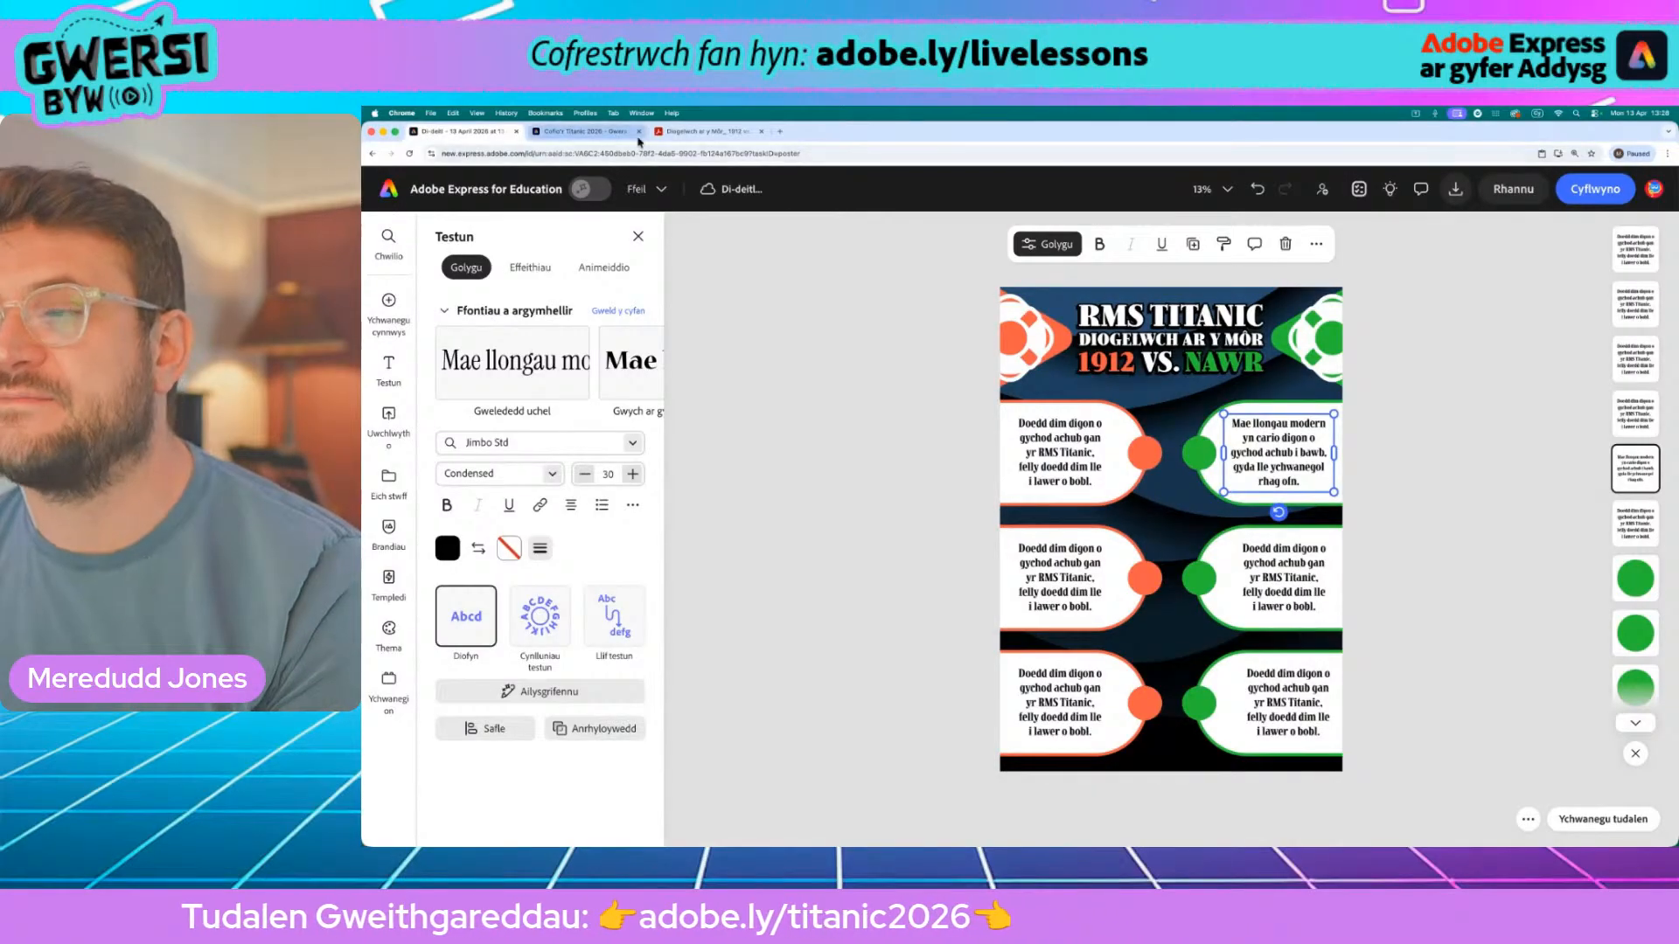
Copy the 1912 sentence under Mynyddoedd iâ from the Acrobat document and return to the Adobe Express poster
click(708, 133)
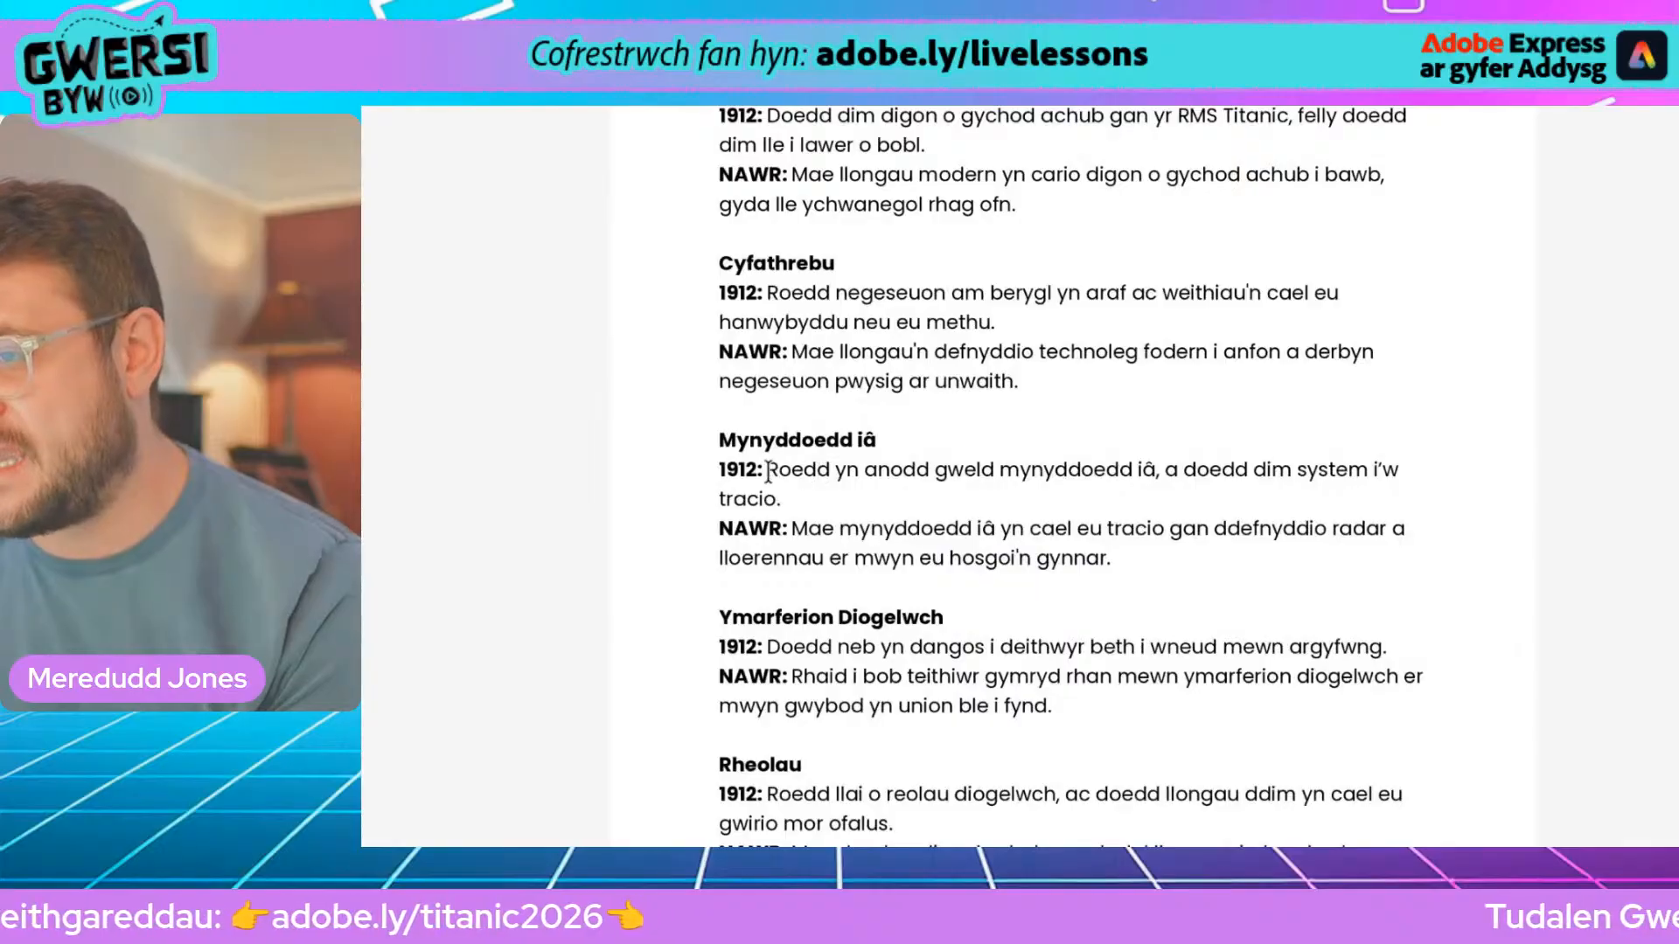
drag(770, 470, 786, 486)
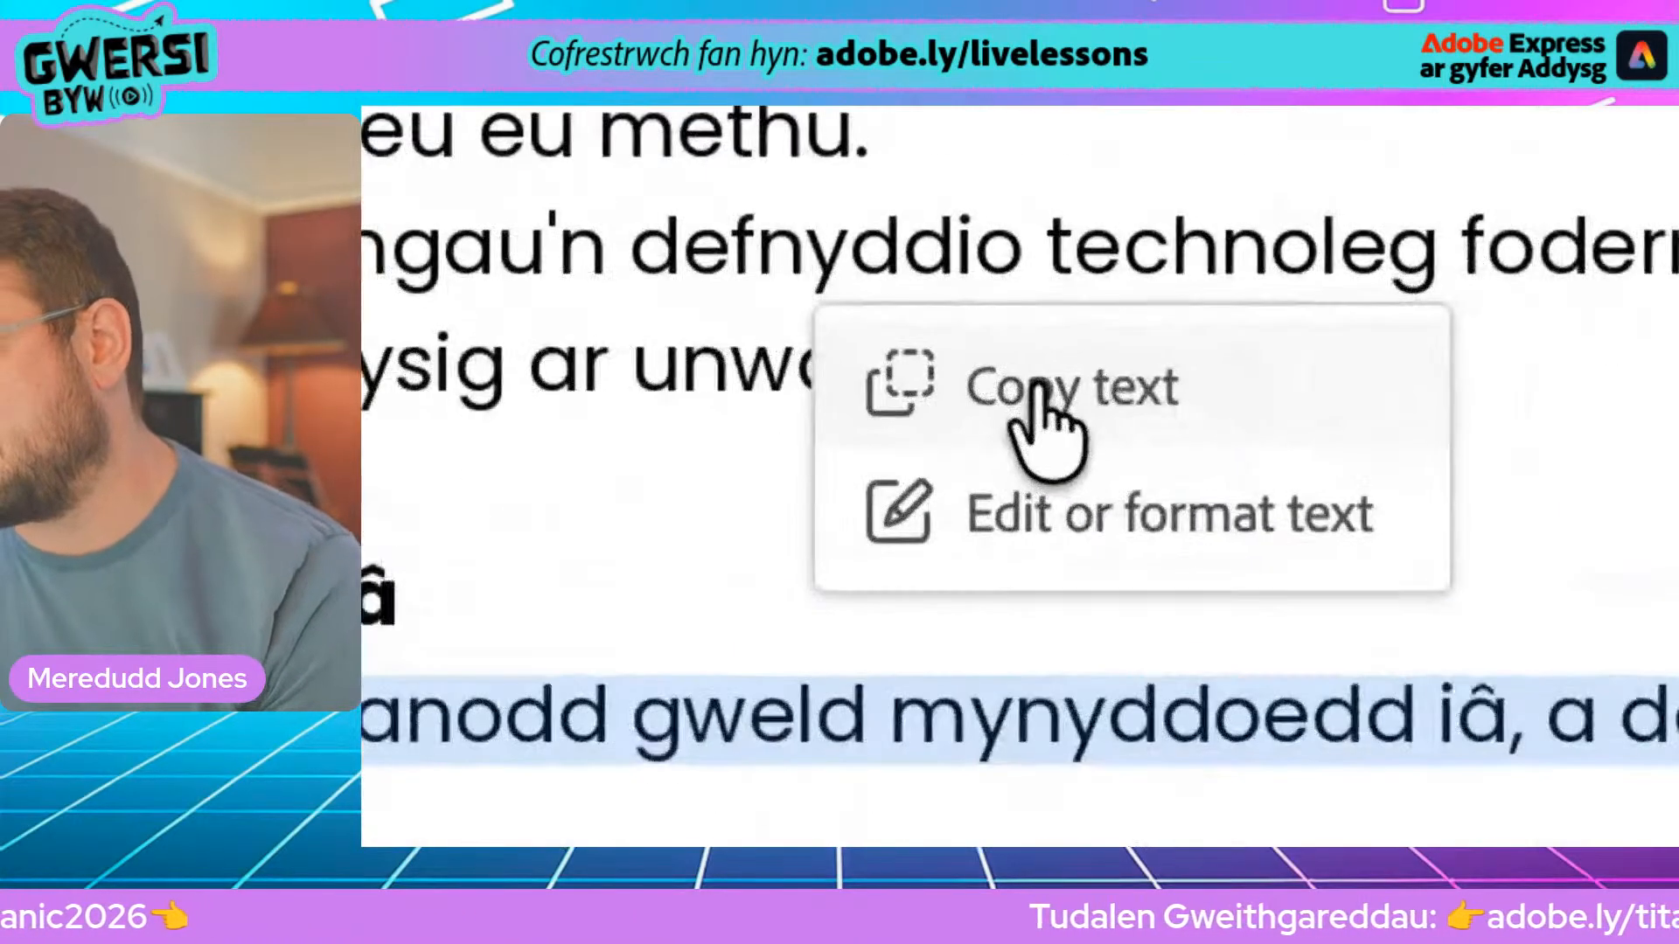
click(1039, 391)
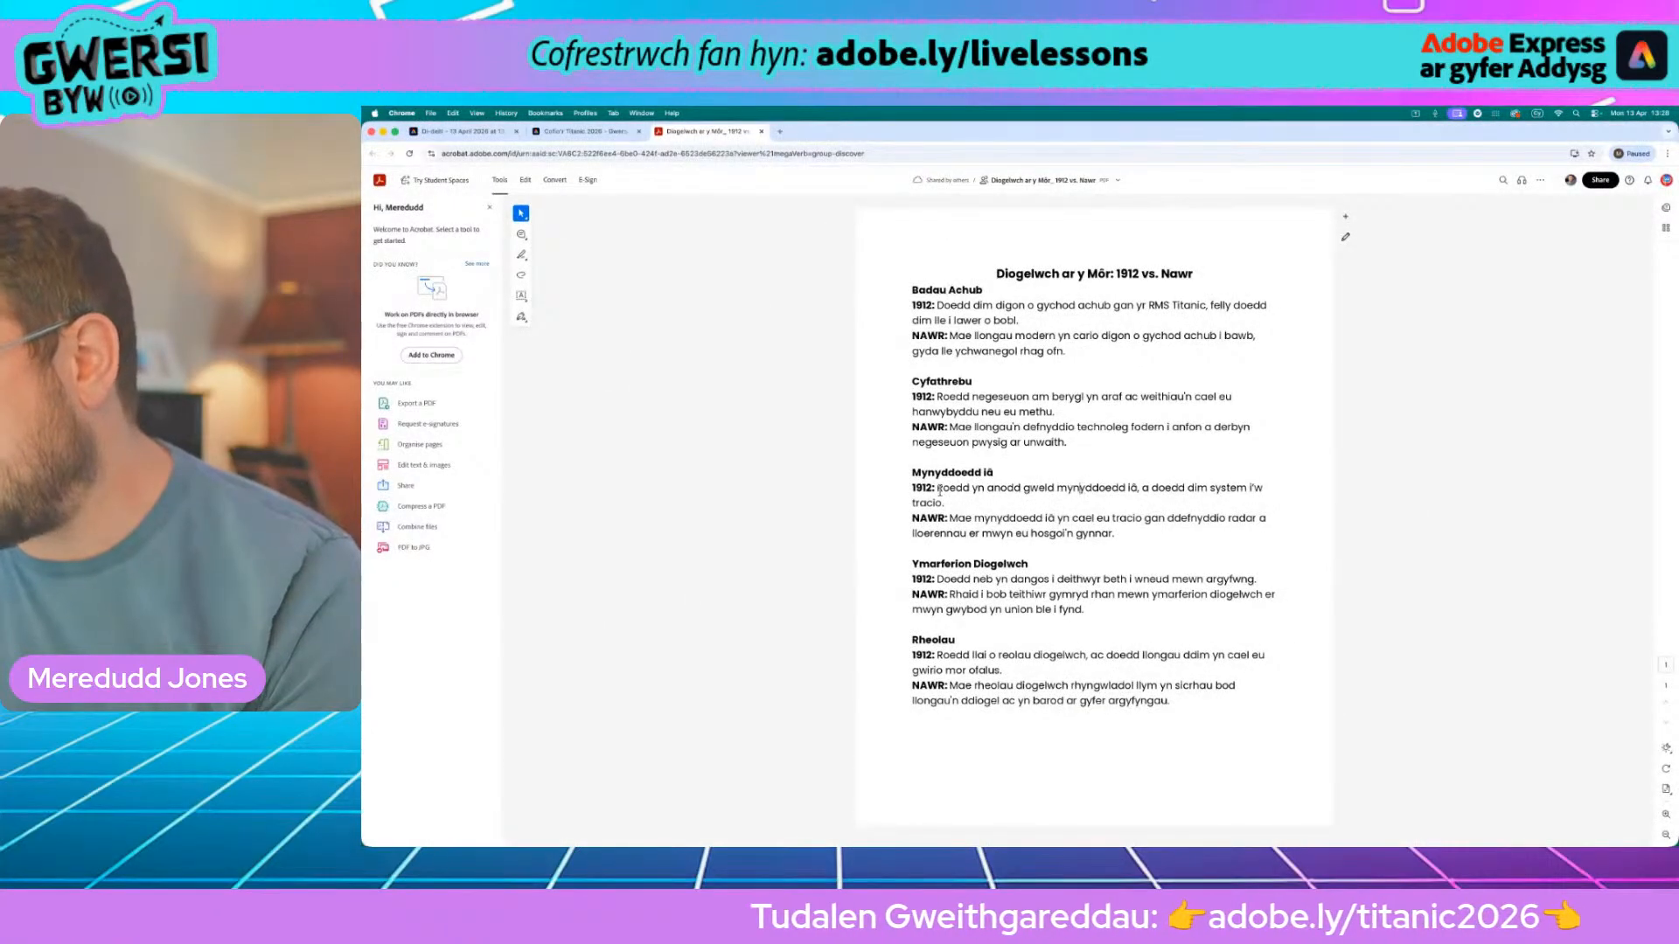
drag(938, 489, 944, 502)
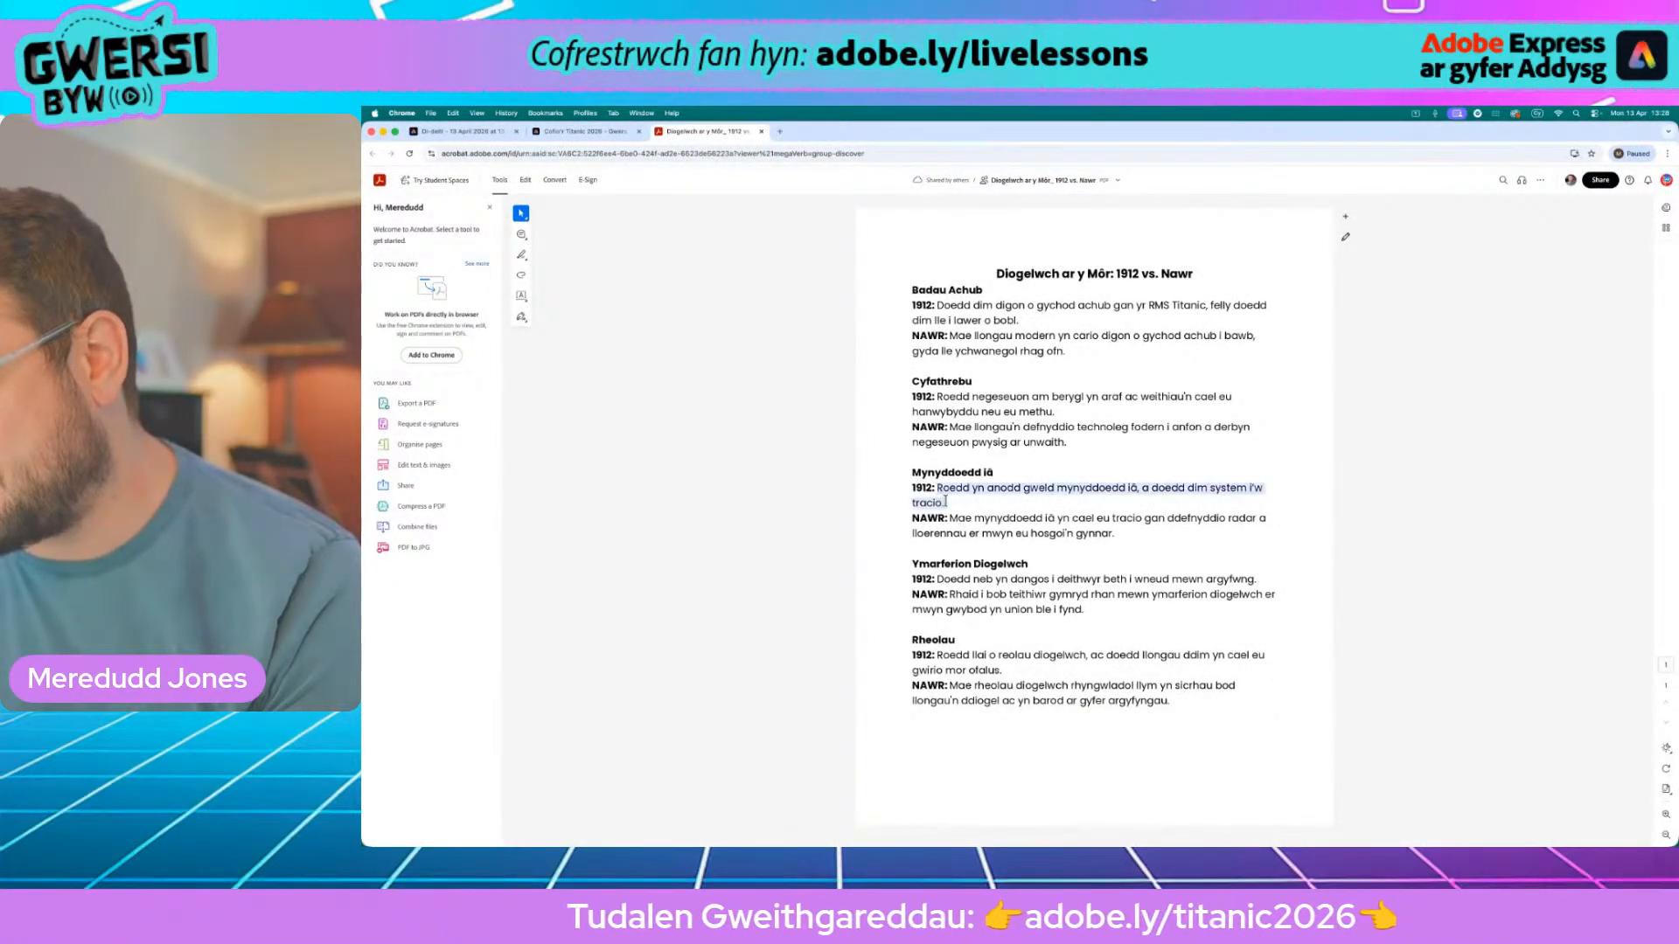
click(1087, 446)
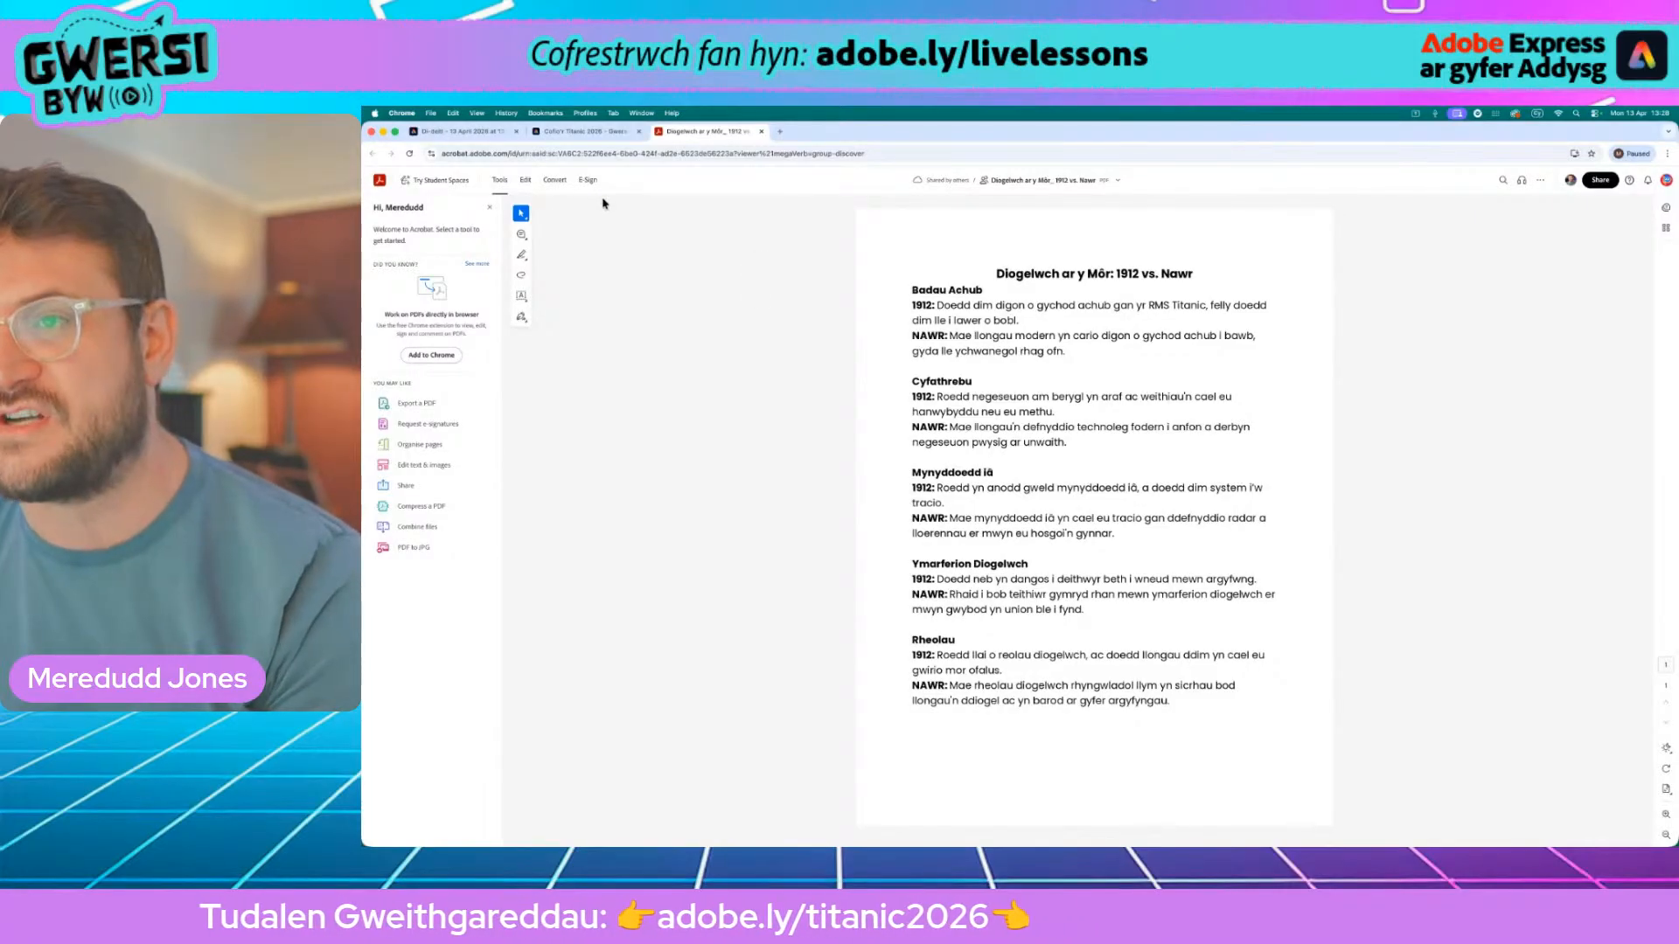
click(468, 132)
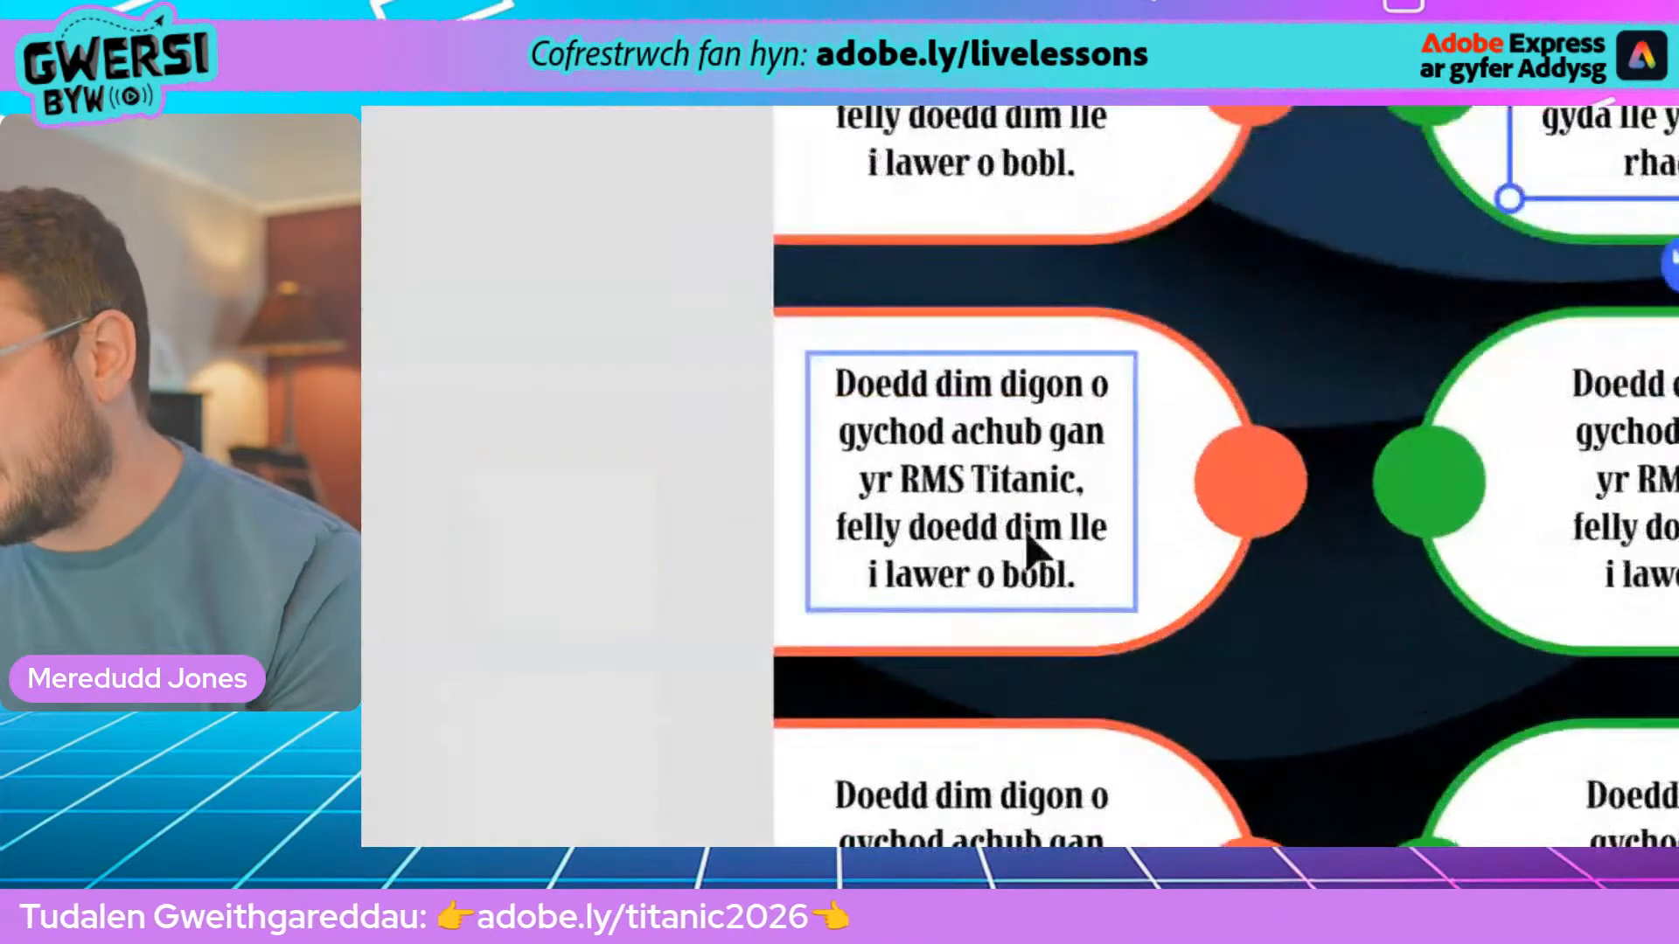
Replace the sentence in the middle orange-bordered box with the copied 1912 sentence about icebergs
click(1031, 538)
double_click(1031, 538)
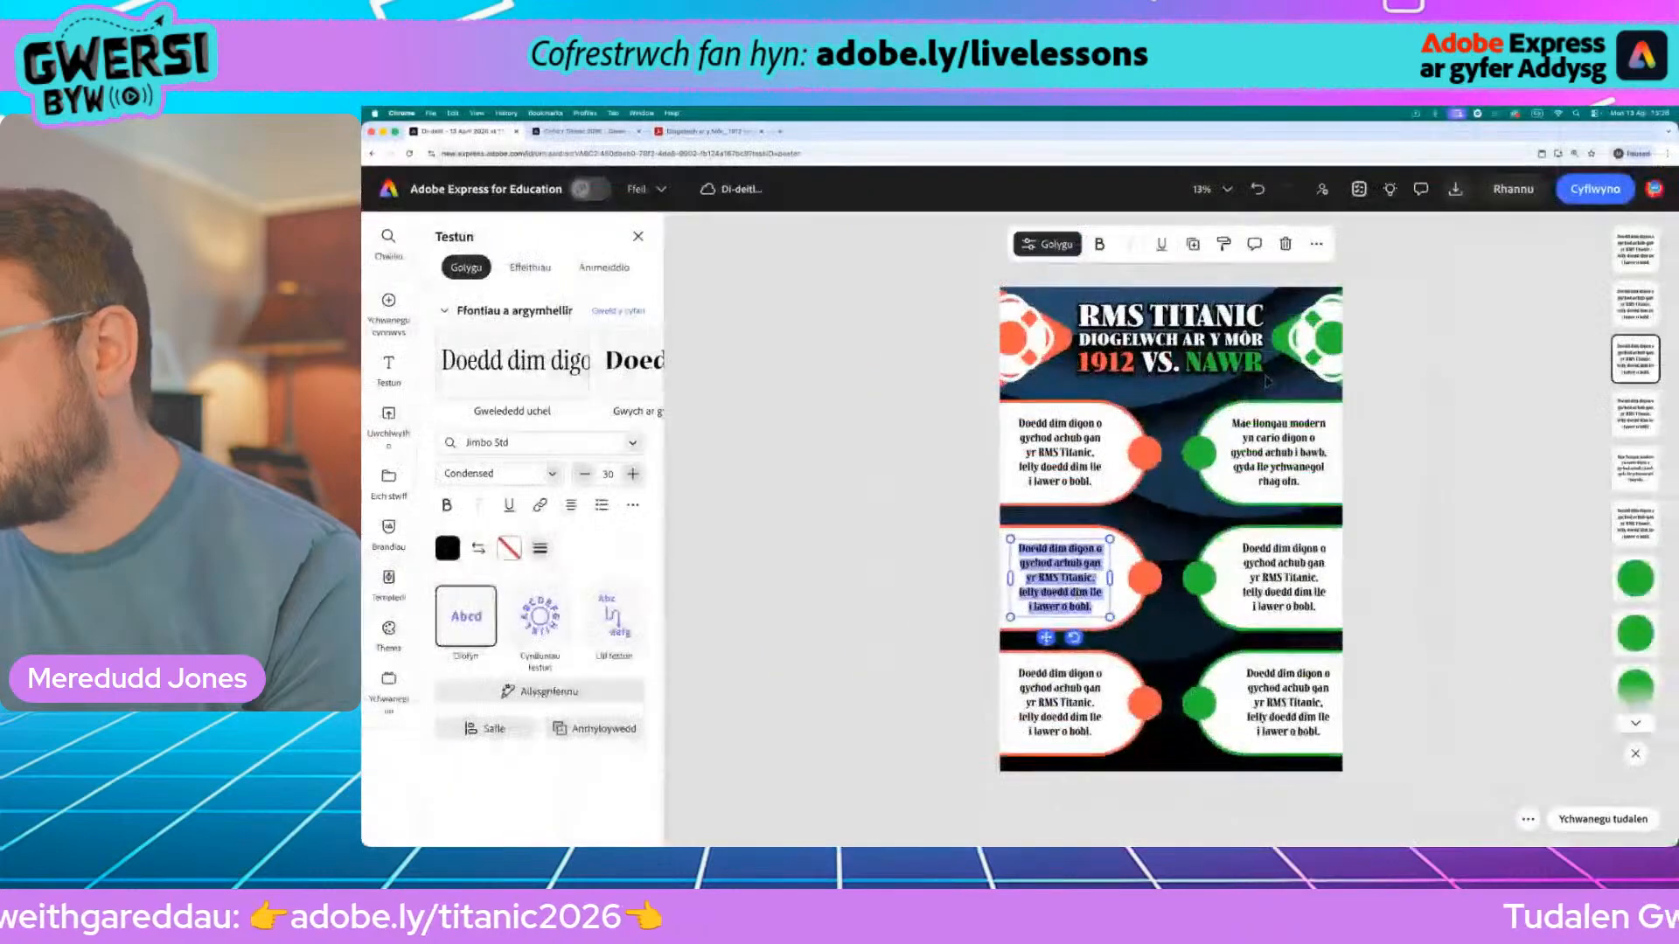
Replace the middle 1912 panel's text with the copied iceberg sentence, then narrow and centre its text box
click(1316, 244)
click(1350, 306)
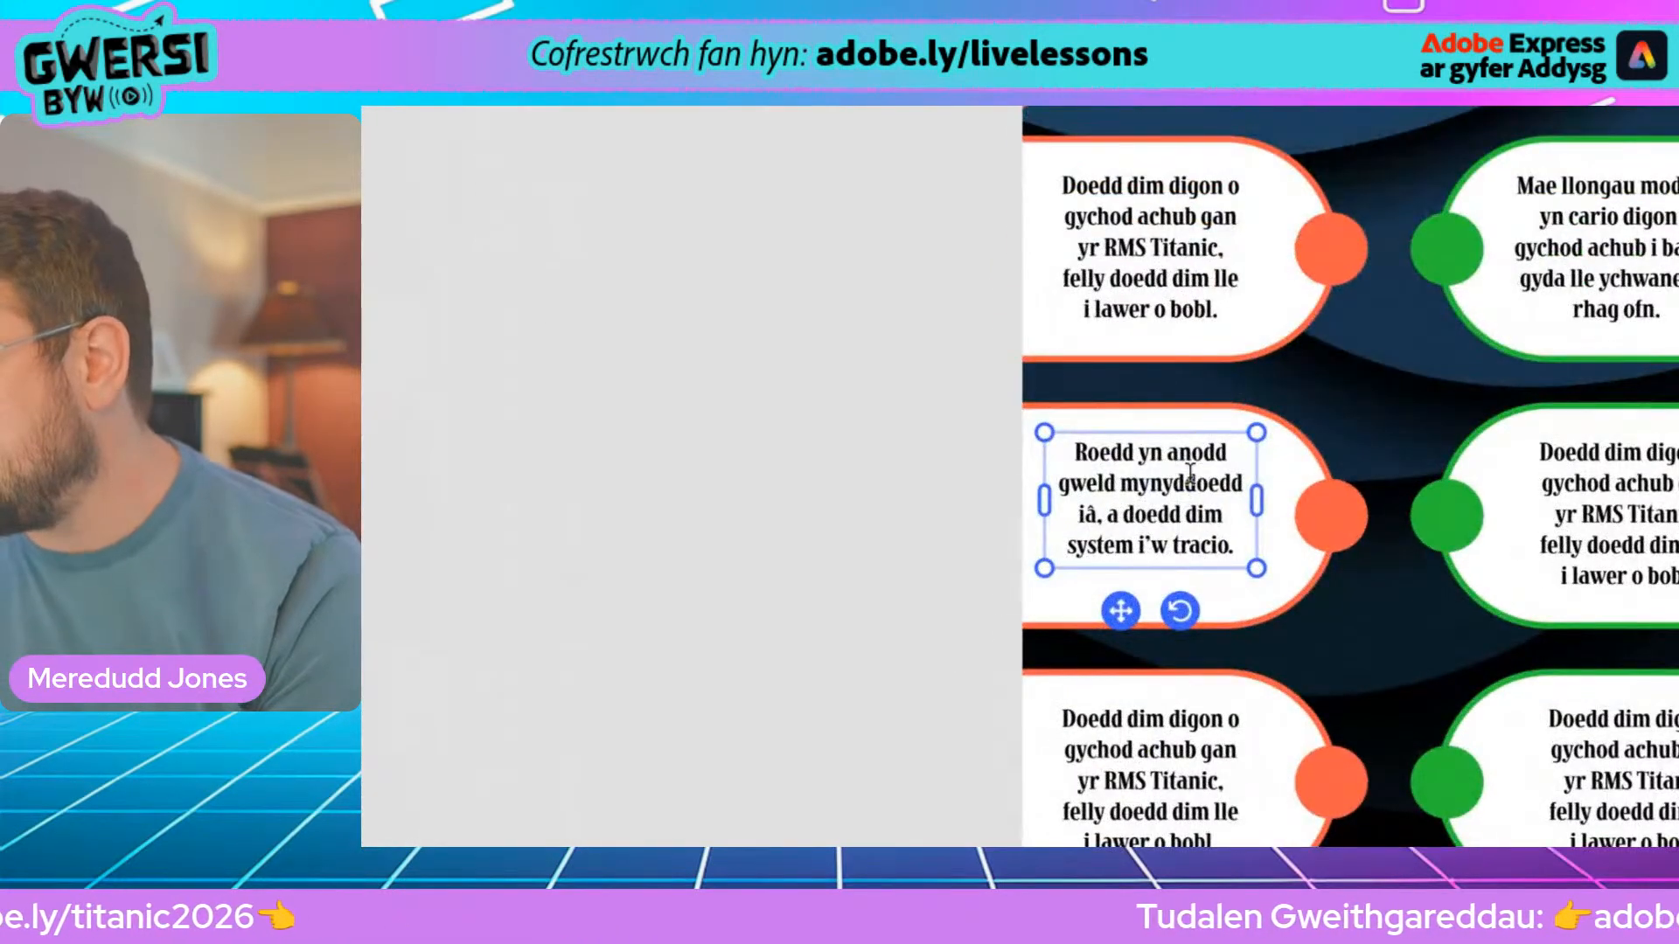
mouse_move(1256, 500)
mouse_down()
mouse_move(1233, 529)
mouse_move(1242, 514)
mouse_up()
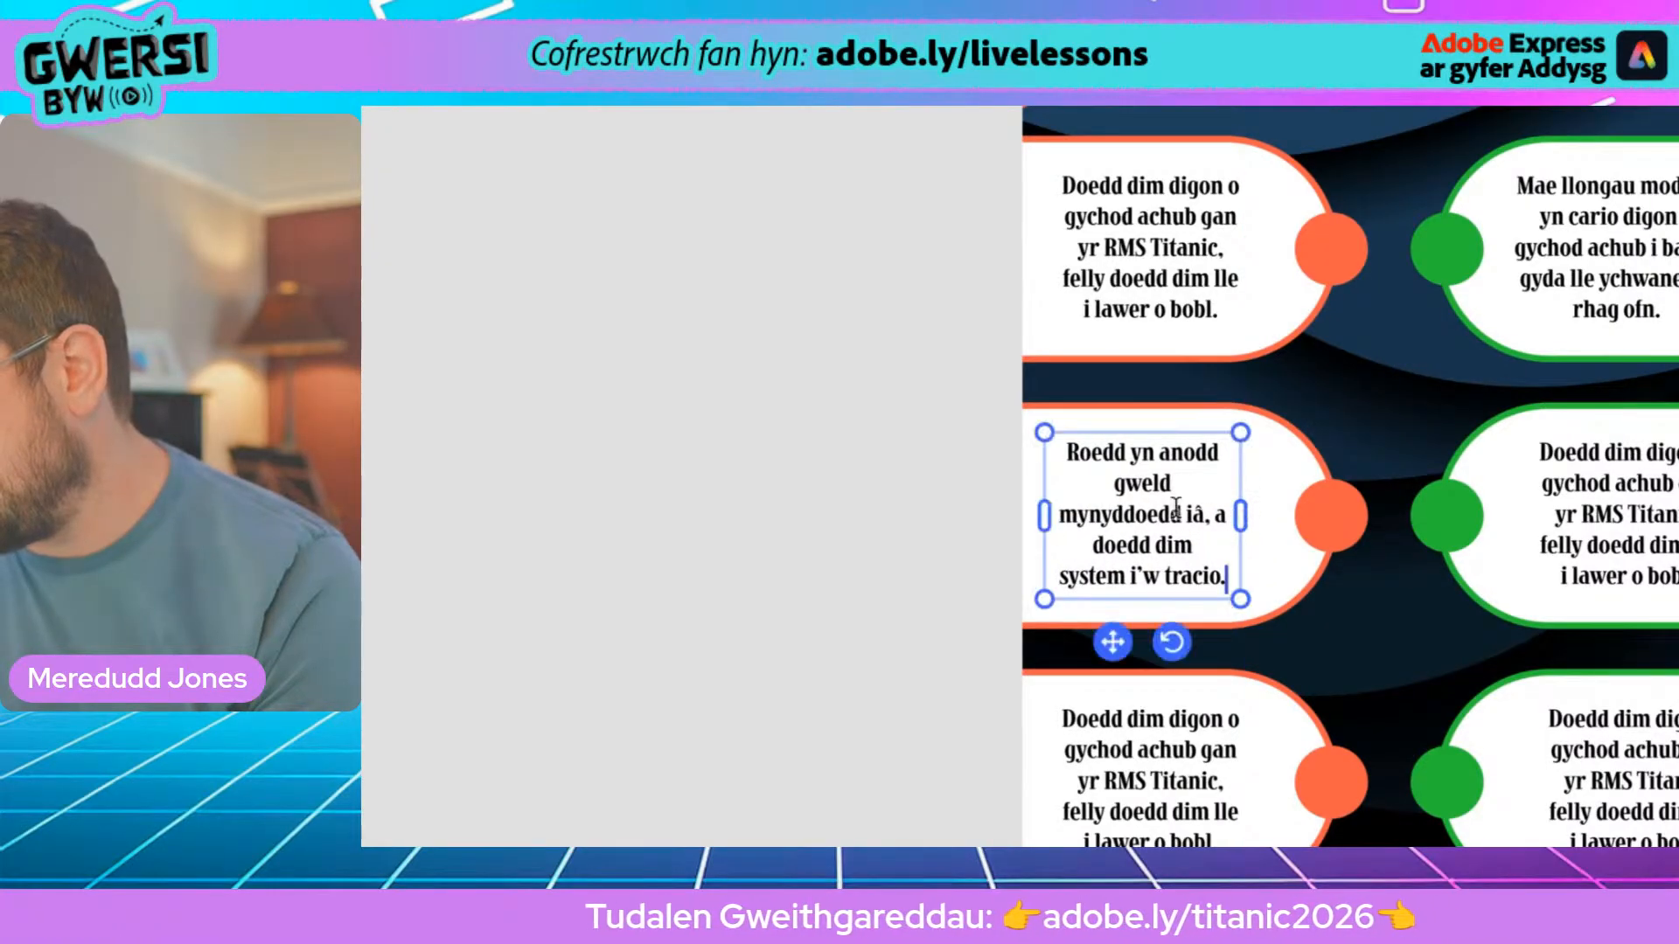
drag(1137, 514, 1146, 514)
click(842, 495)
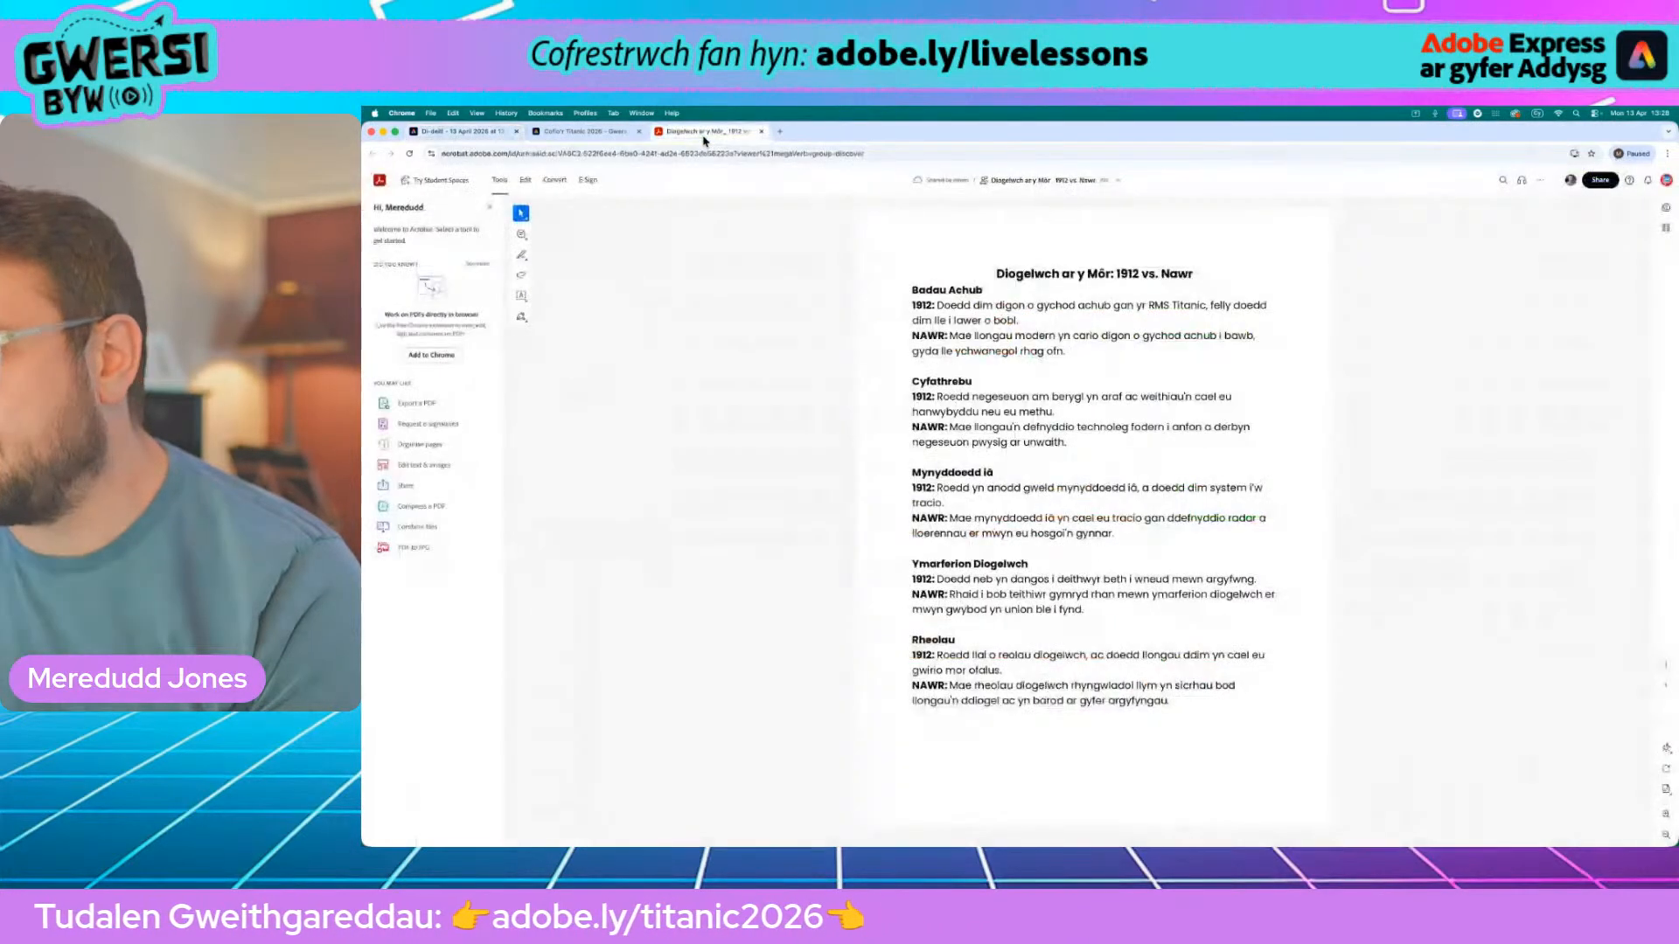
Switch to the Acrobat document and copy the NAWR sentence under "Mynyddoedd iâ"
click(703, 131)
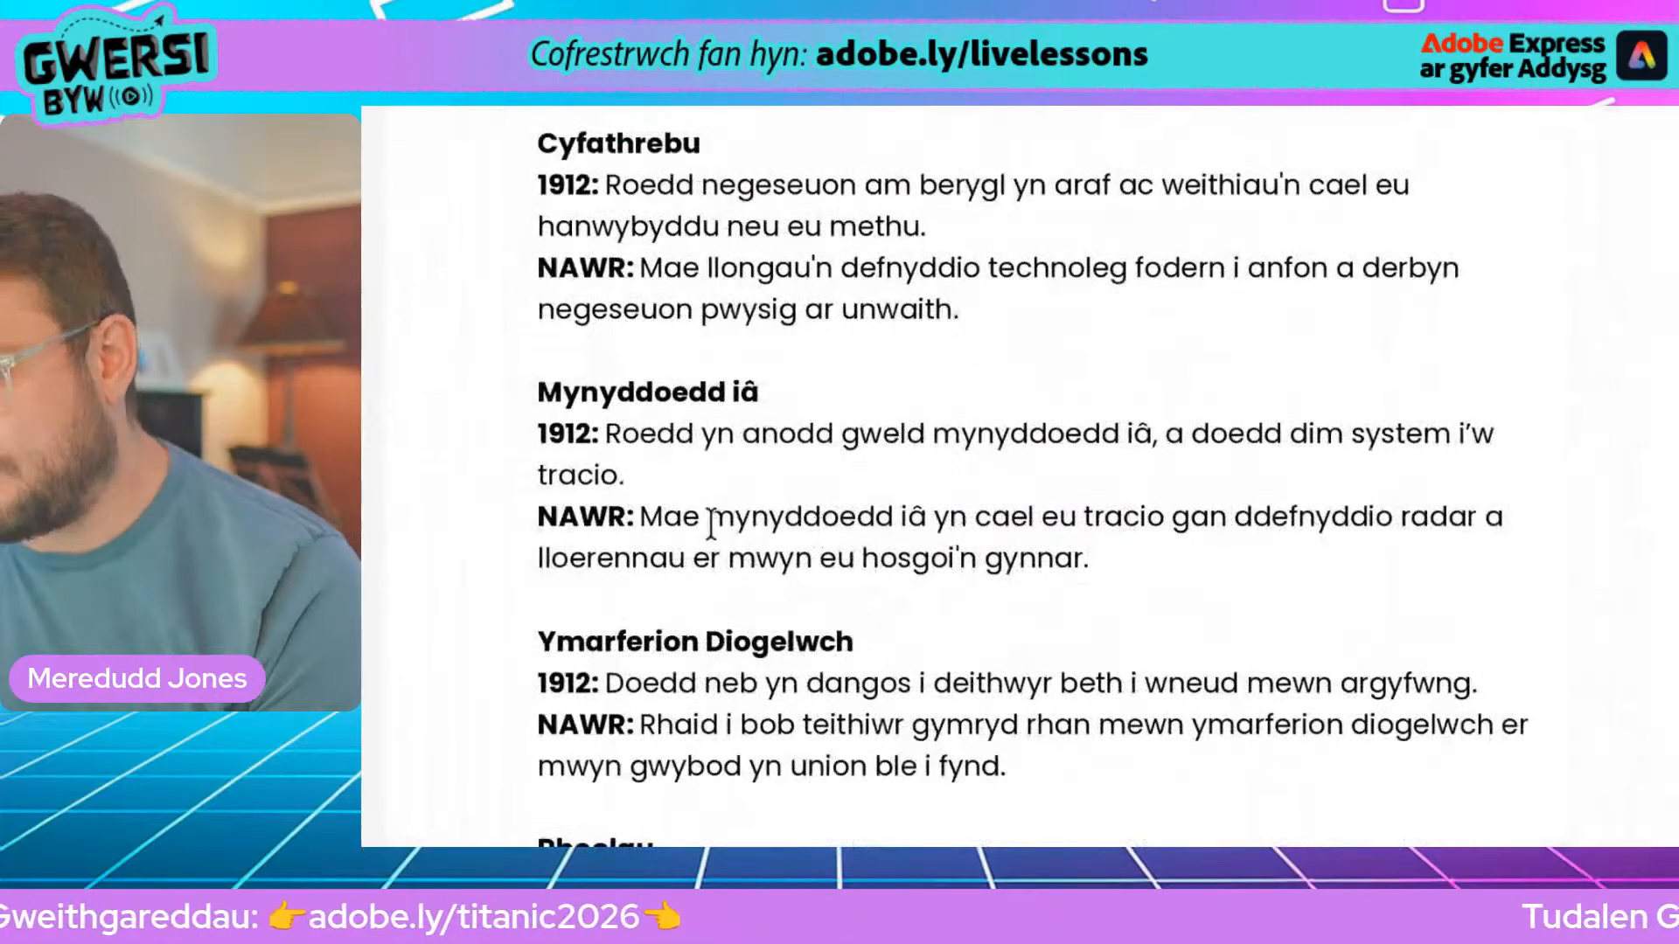
drag(949, 518, 1033, 519)
drag(868, 523, 1047, 522)
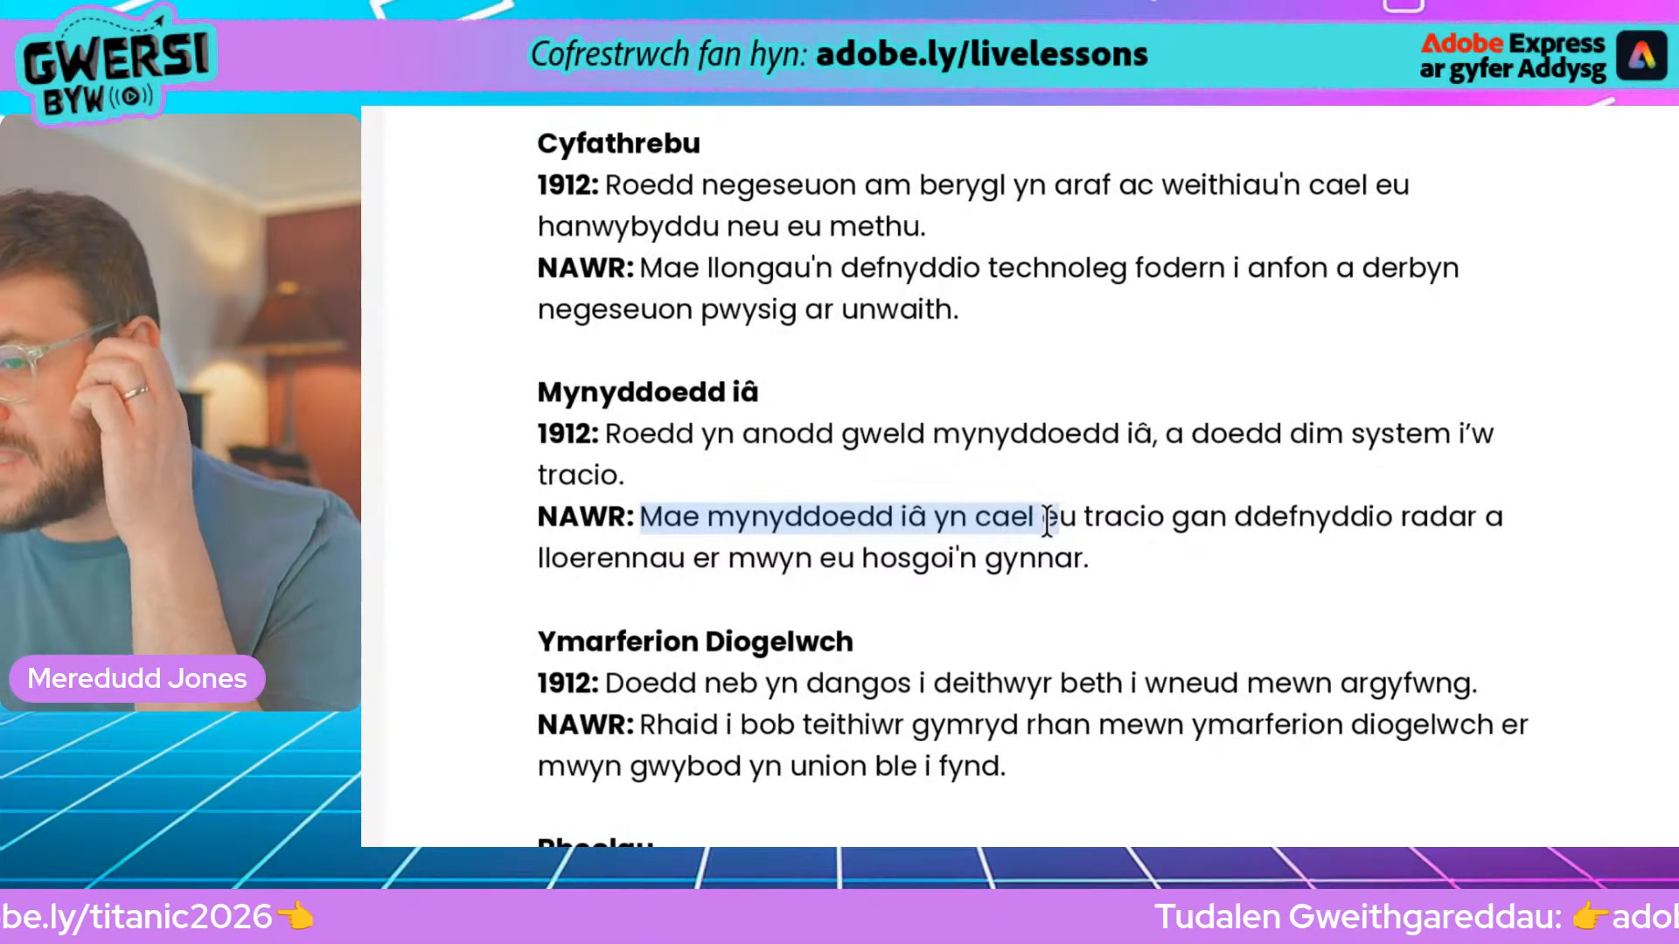
drag(1047, 523, 1091, 551)
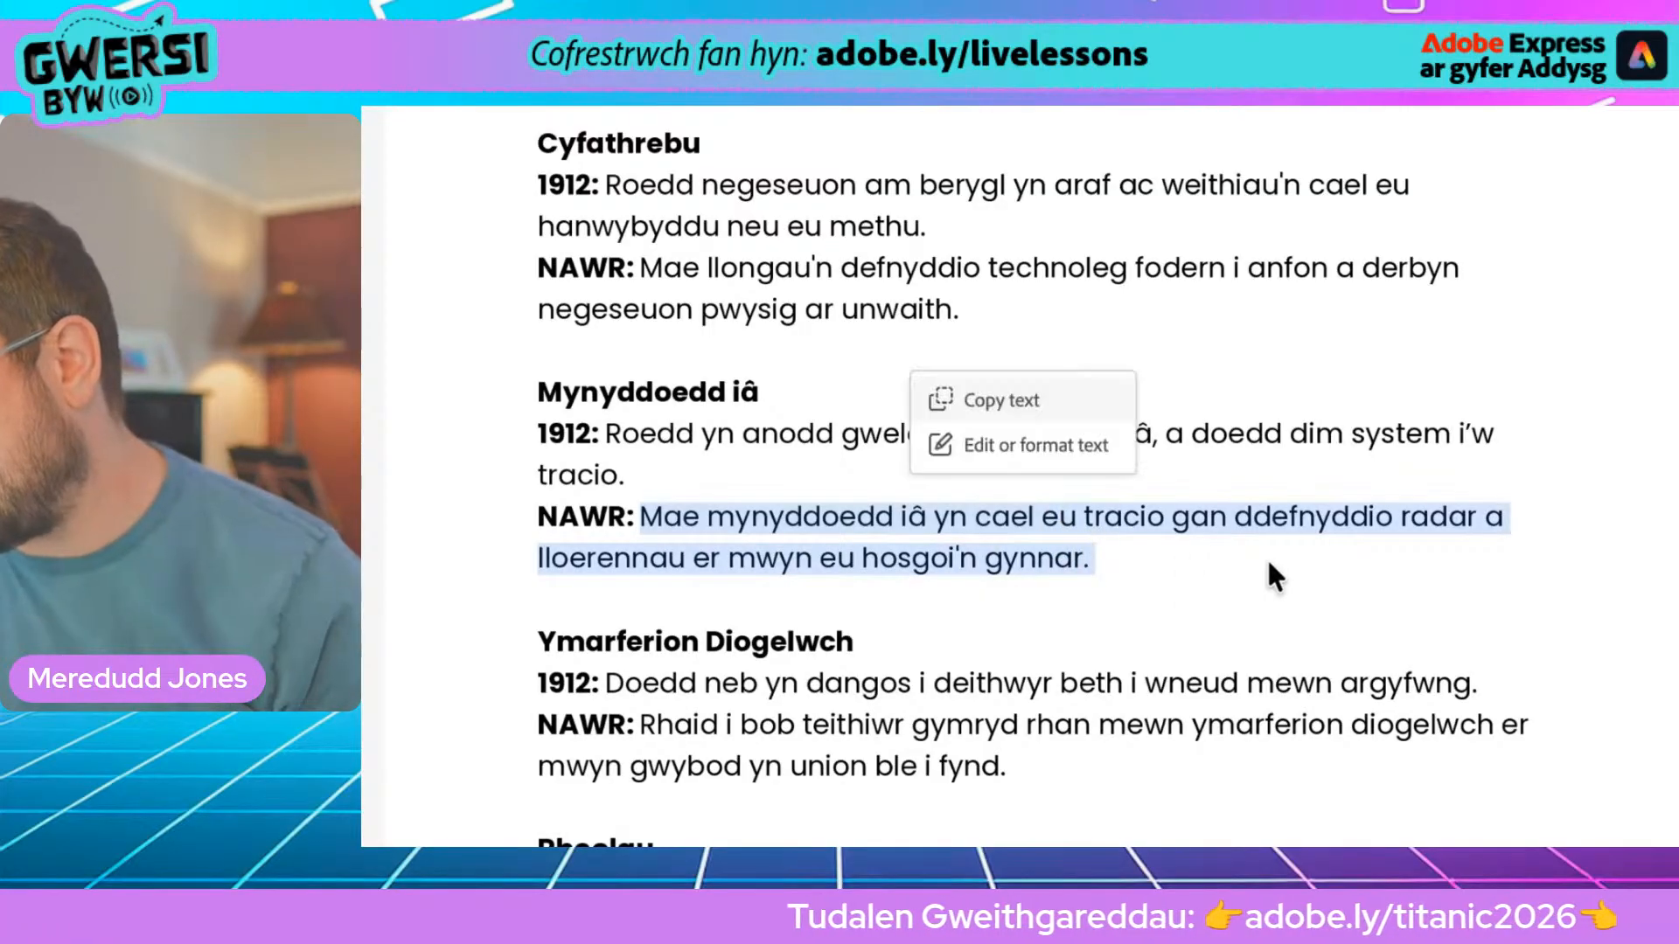
click(1034, 399)
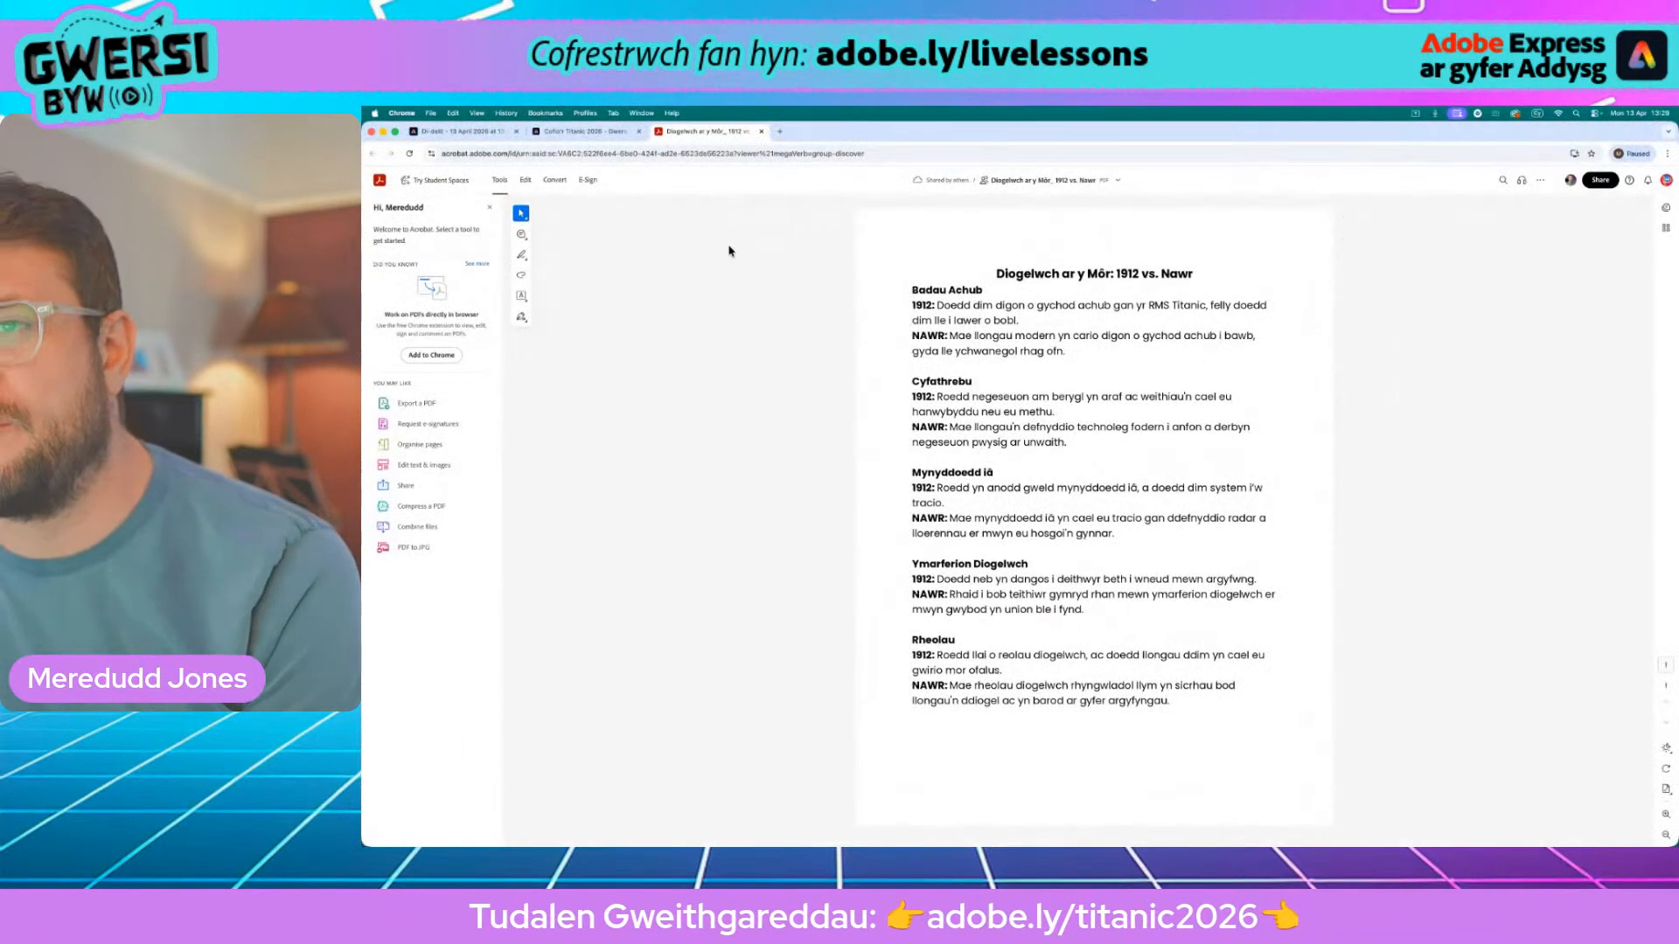
Return to the Adobe Express poster and replace the middle green panel's placeholder text with the copied sentence
click(479, 132)
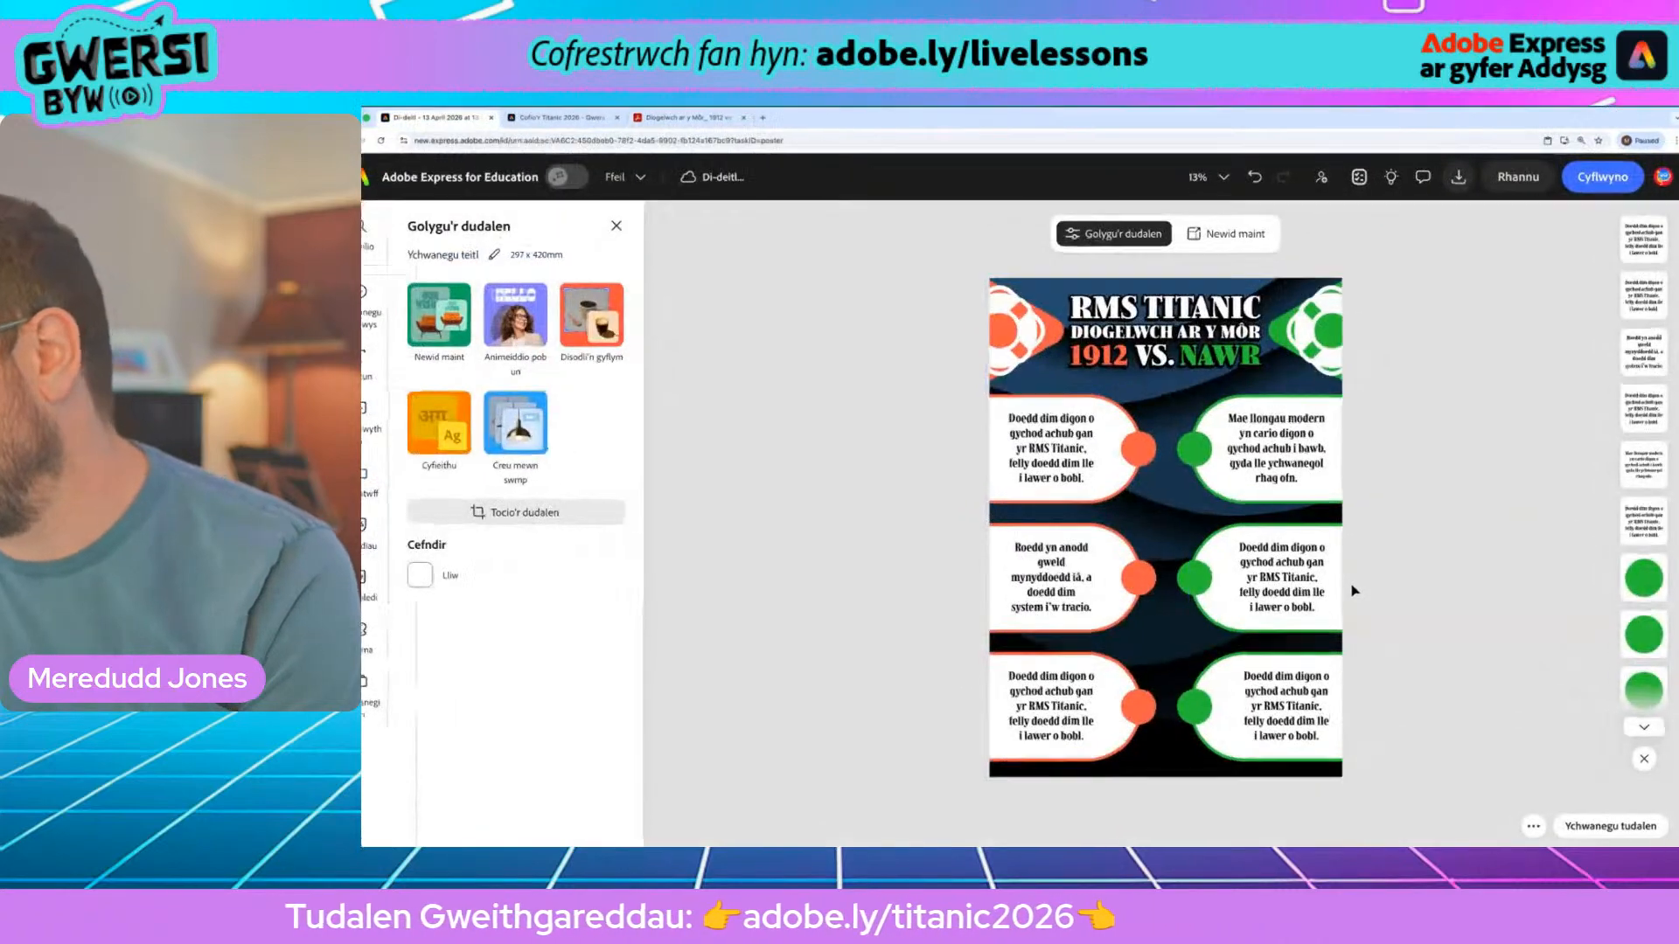
click(1278, 579)
double_click(1278, 579)
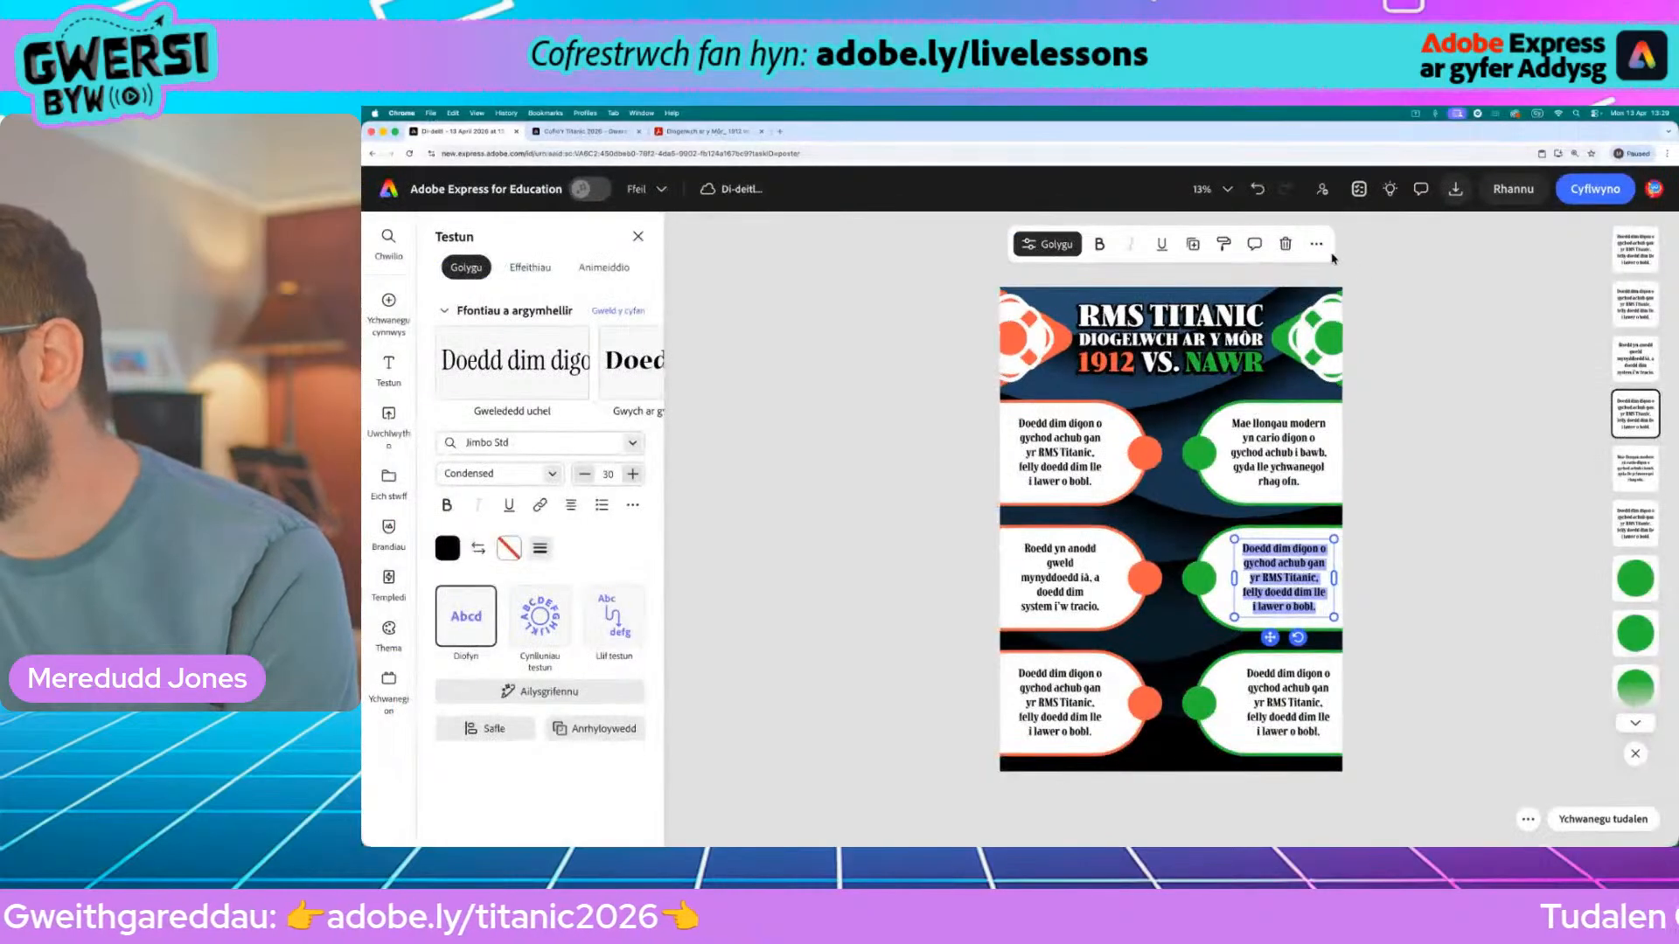
click(1316, 244)
click(1377, 305)
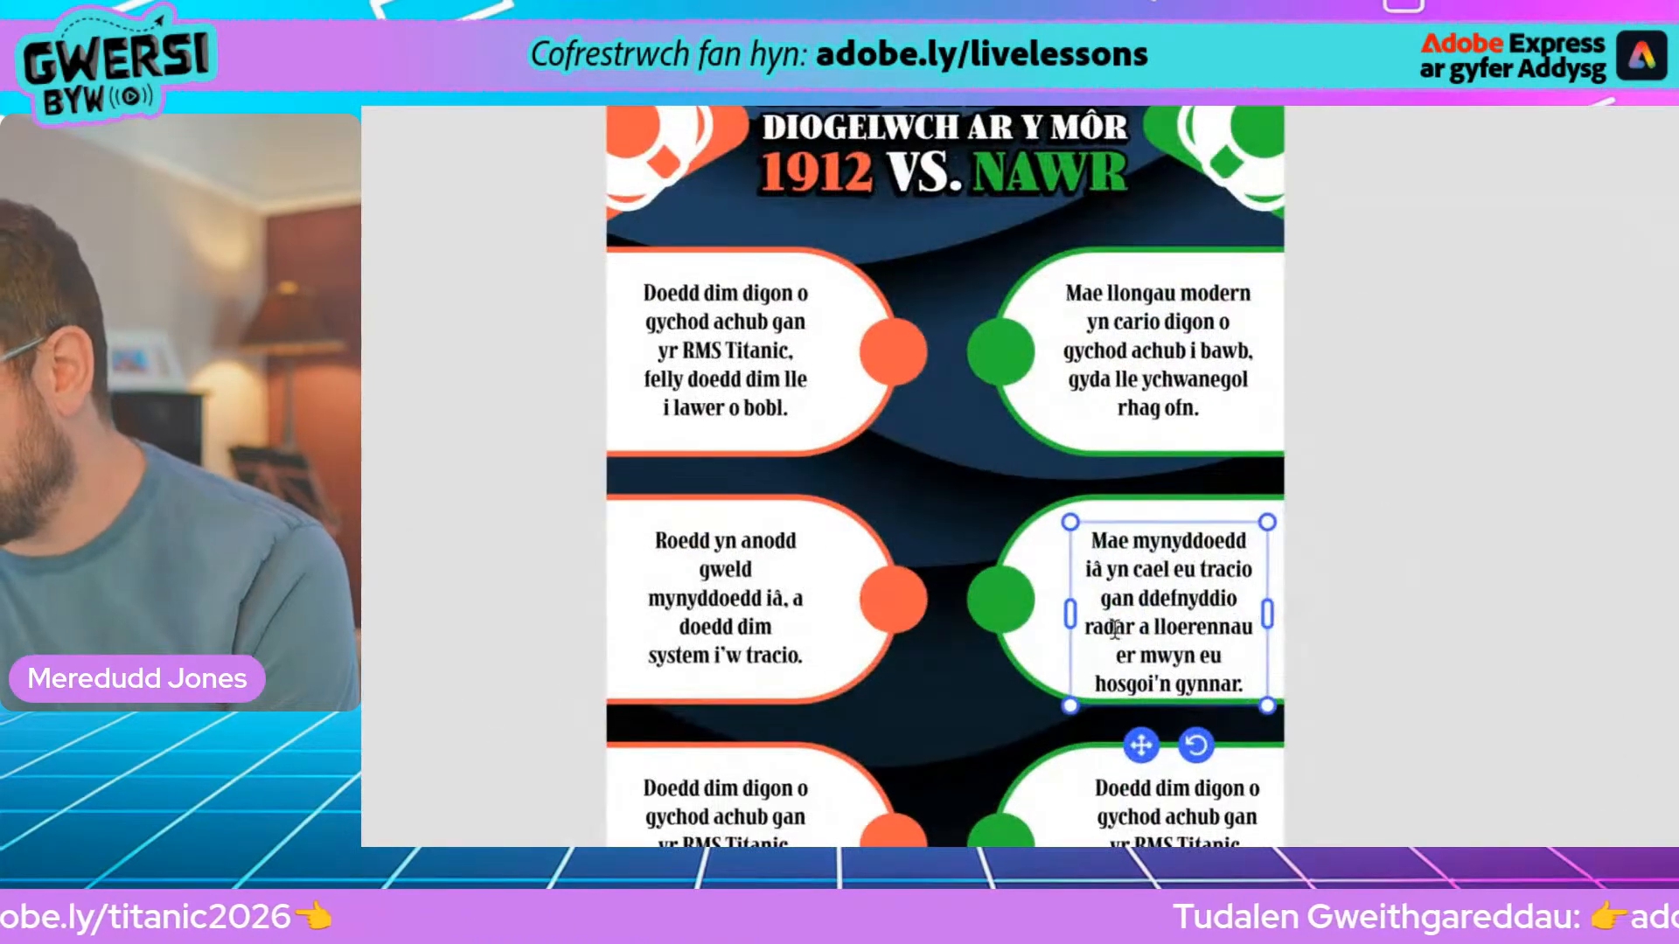
Widen the middle green panel's text box to fit the text in five lines and shift it slightly outward
drag(1069, 618, 1049, 616)
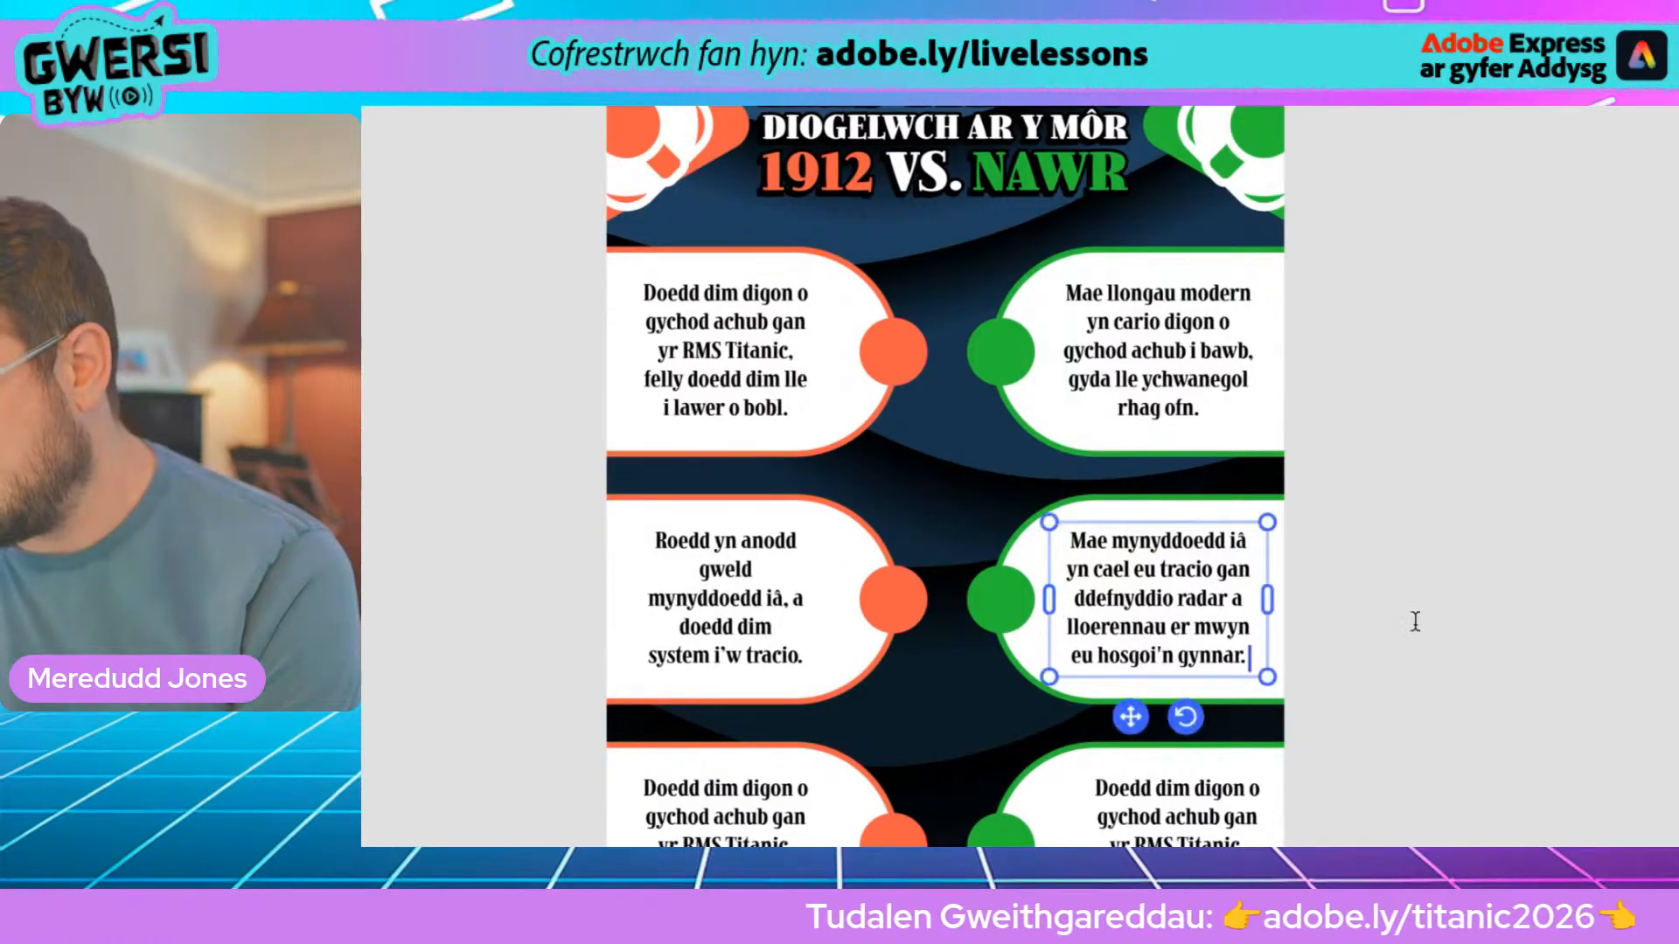
drag(1218, 635, 1226, 635)
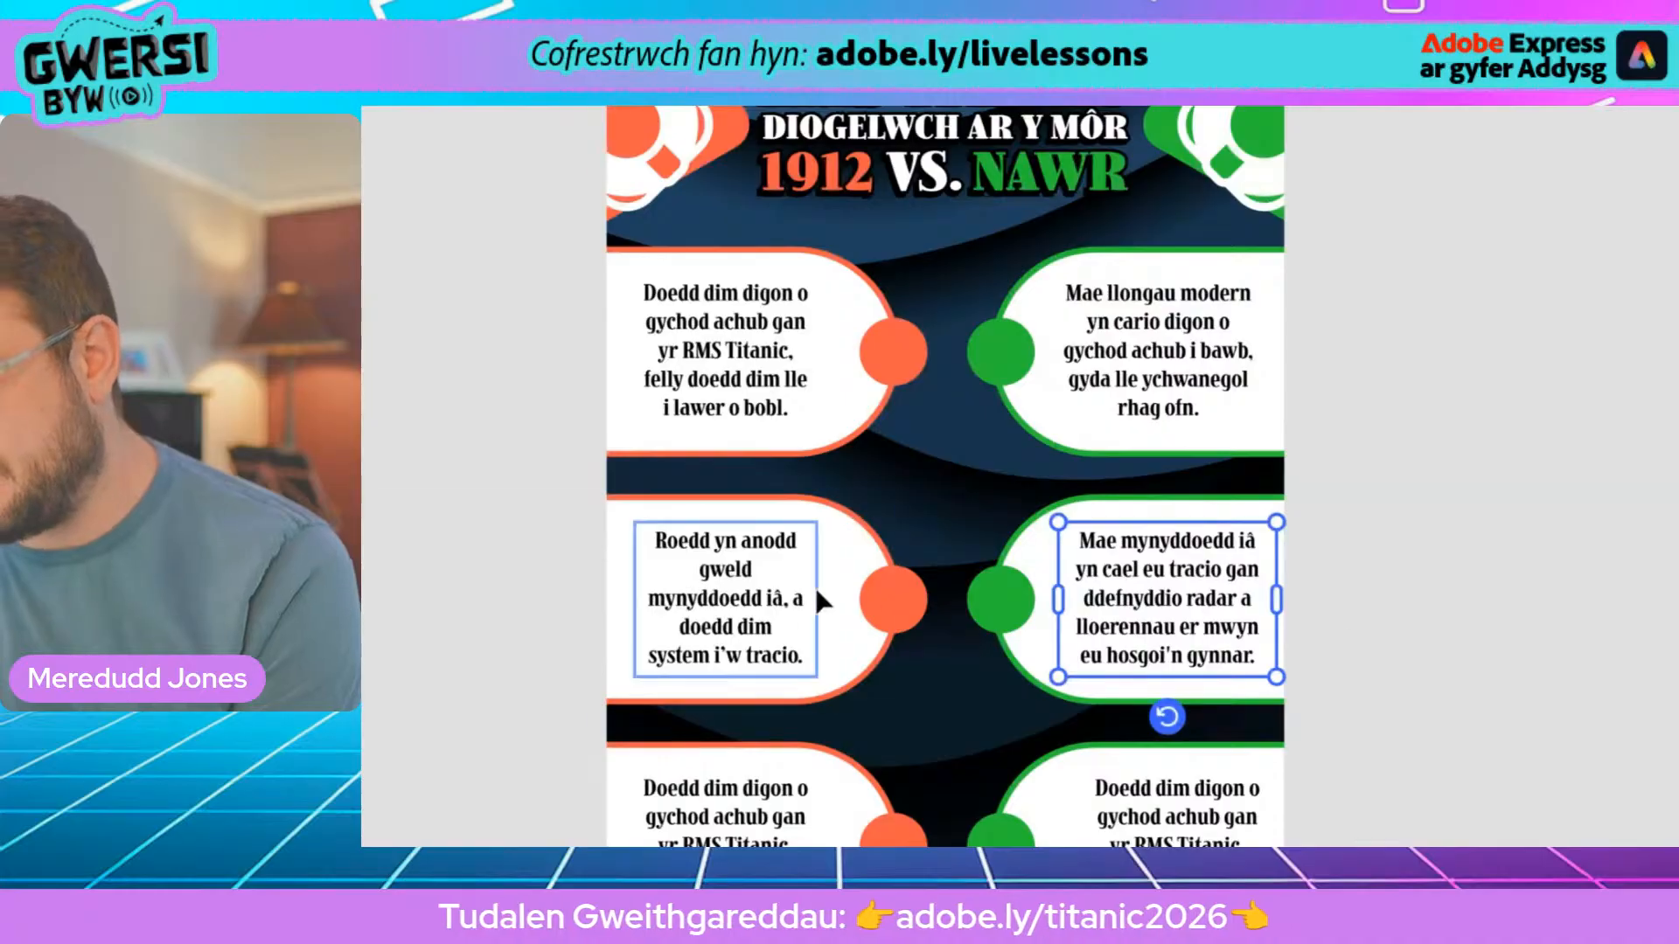
click(1462, 651)
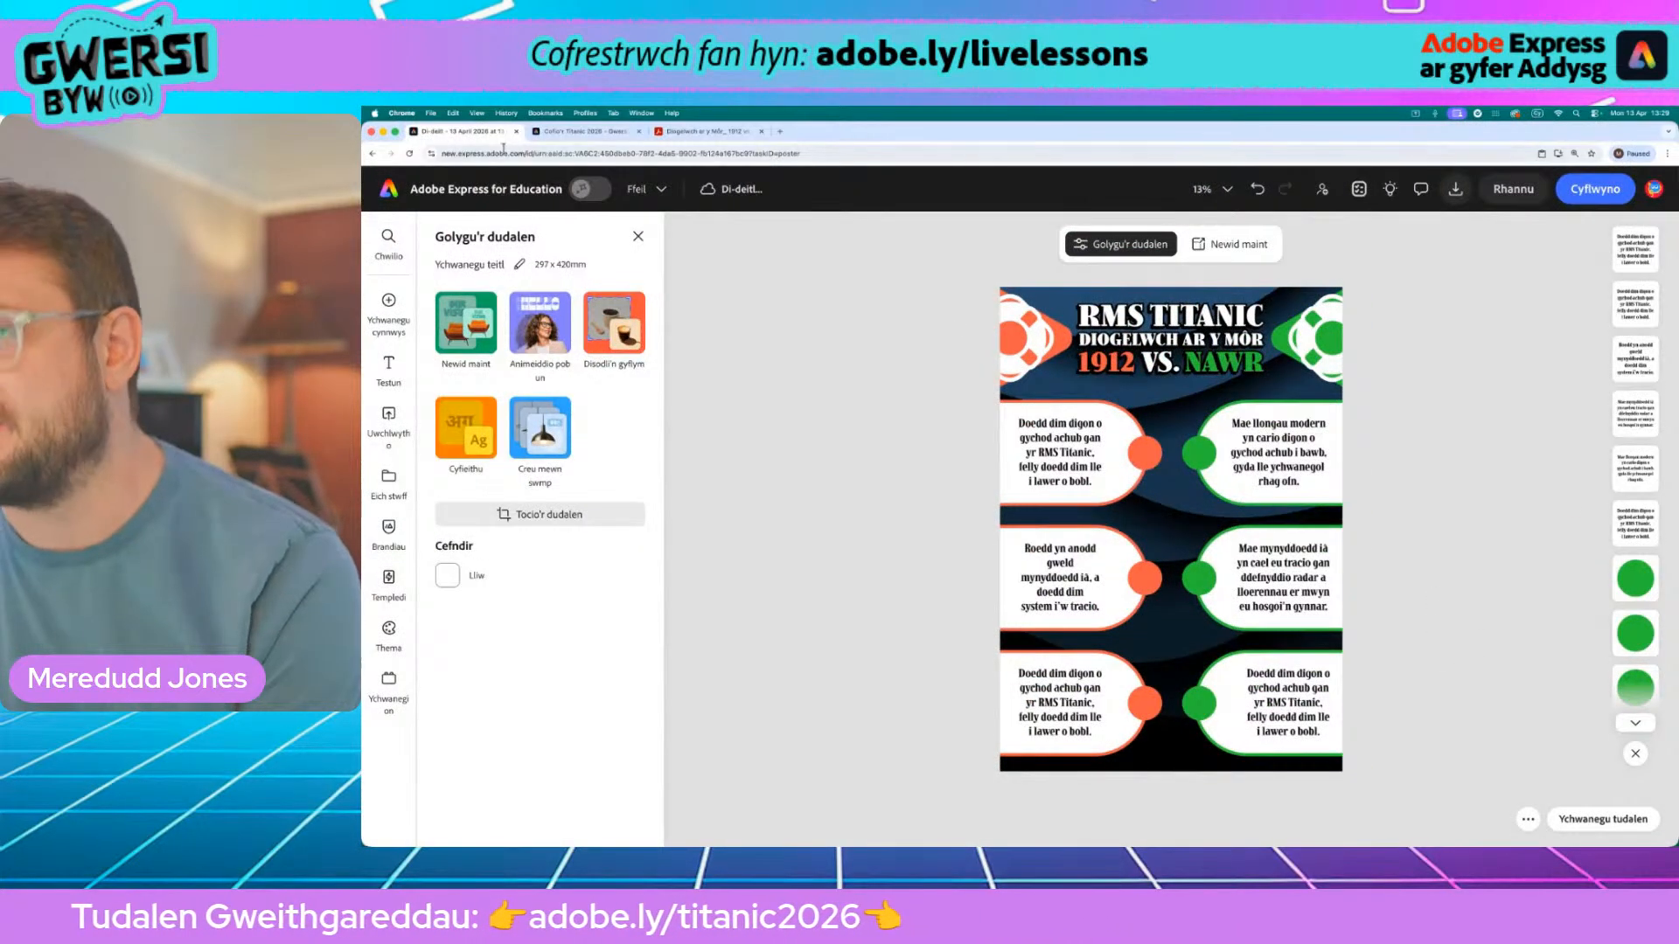
Switch to the Acrobat document and copy the 1912 sentence under "Rheolau"
click(704, 131)
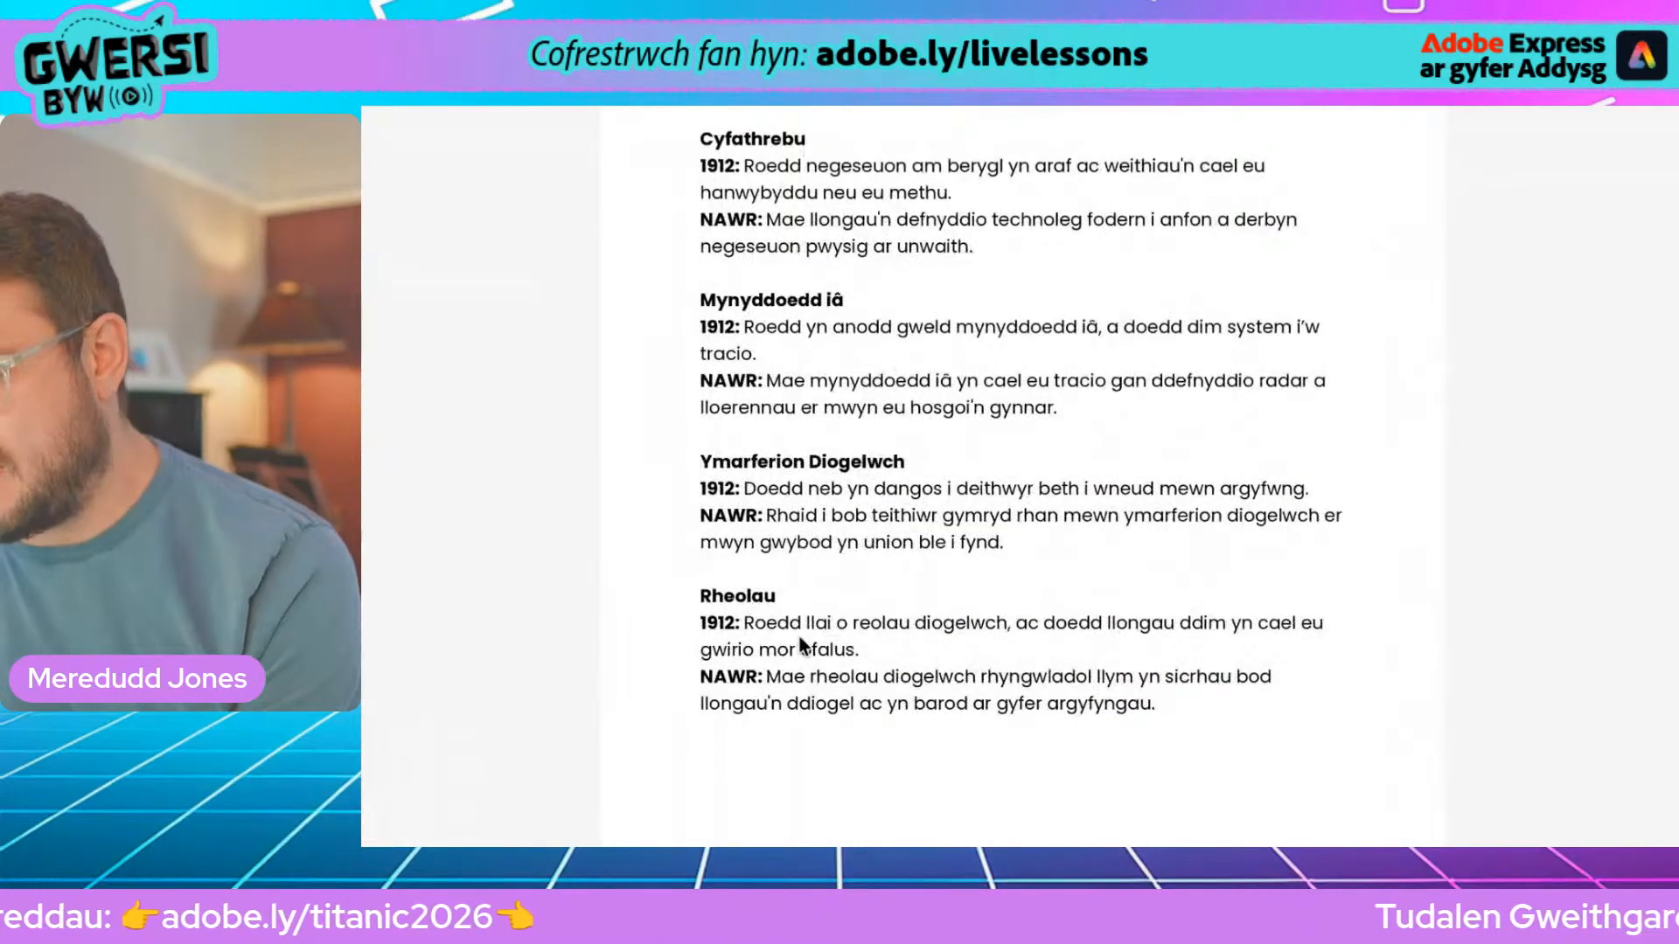
drag(746, 625, 861, 649)
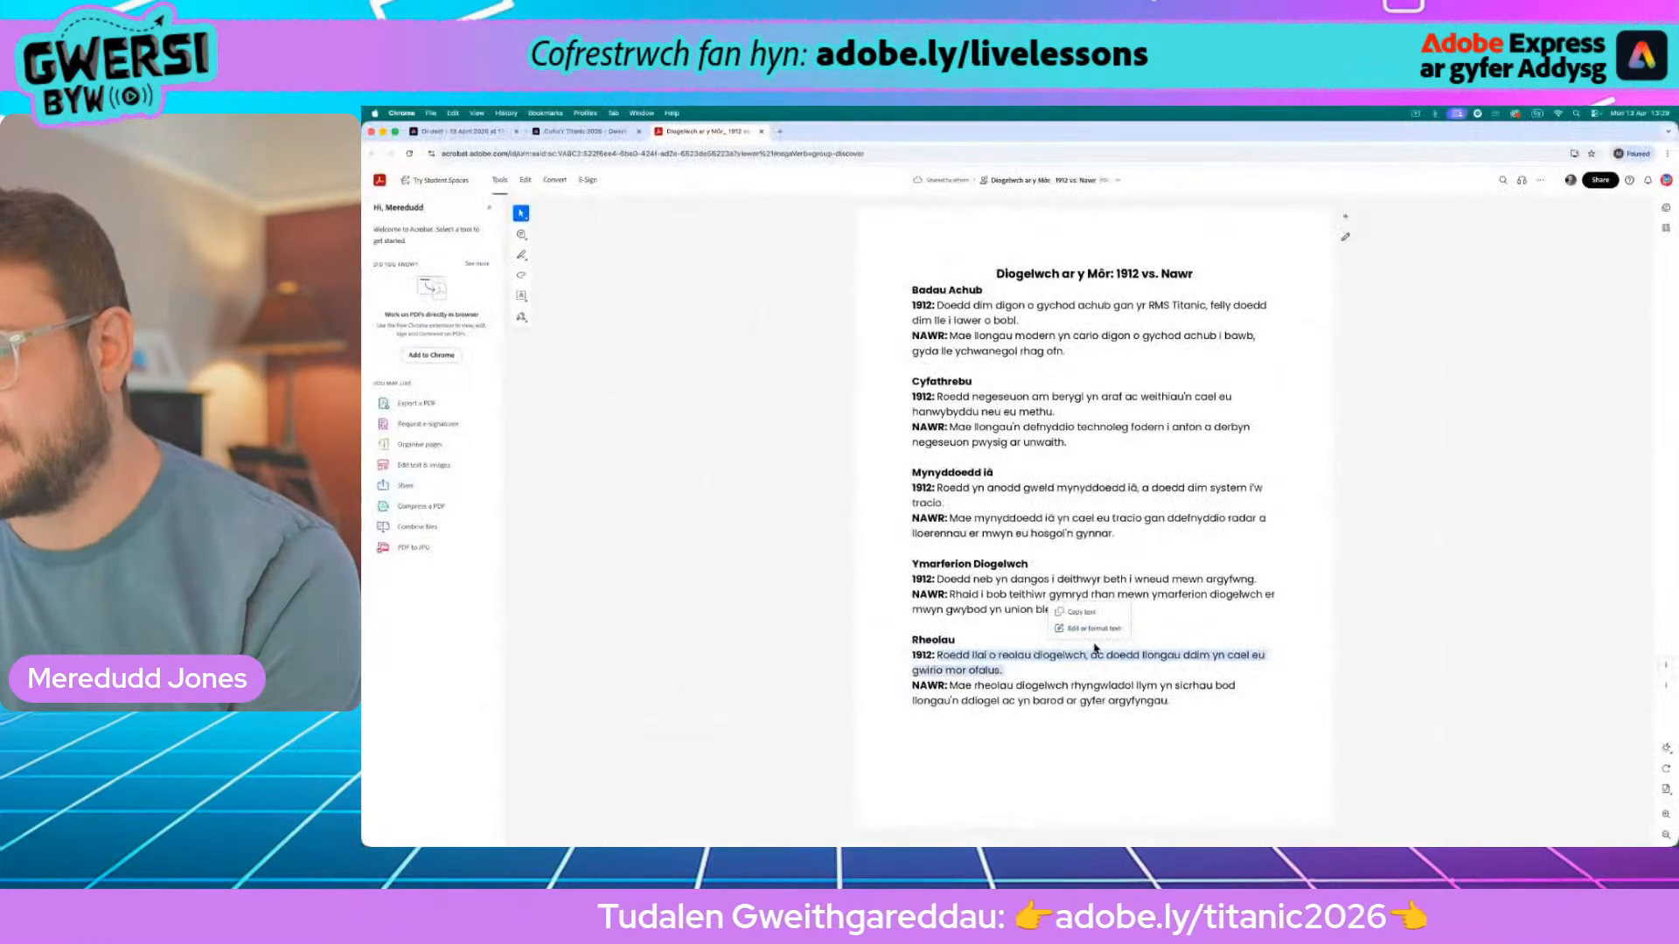
click(630, 262)
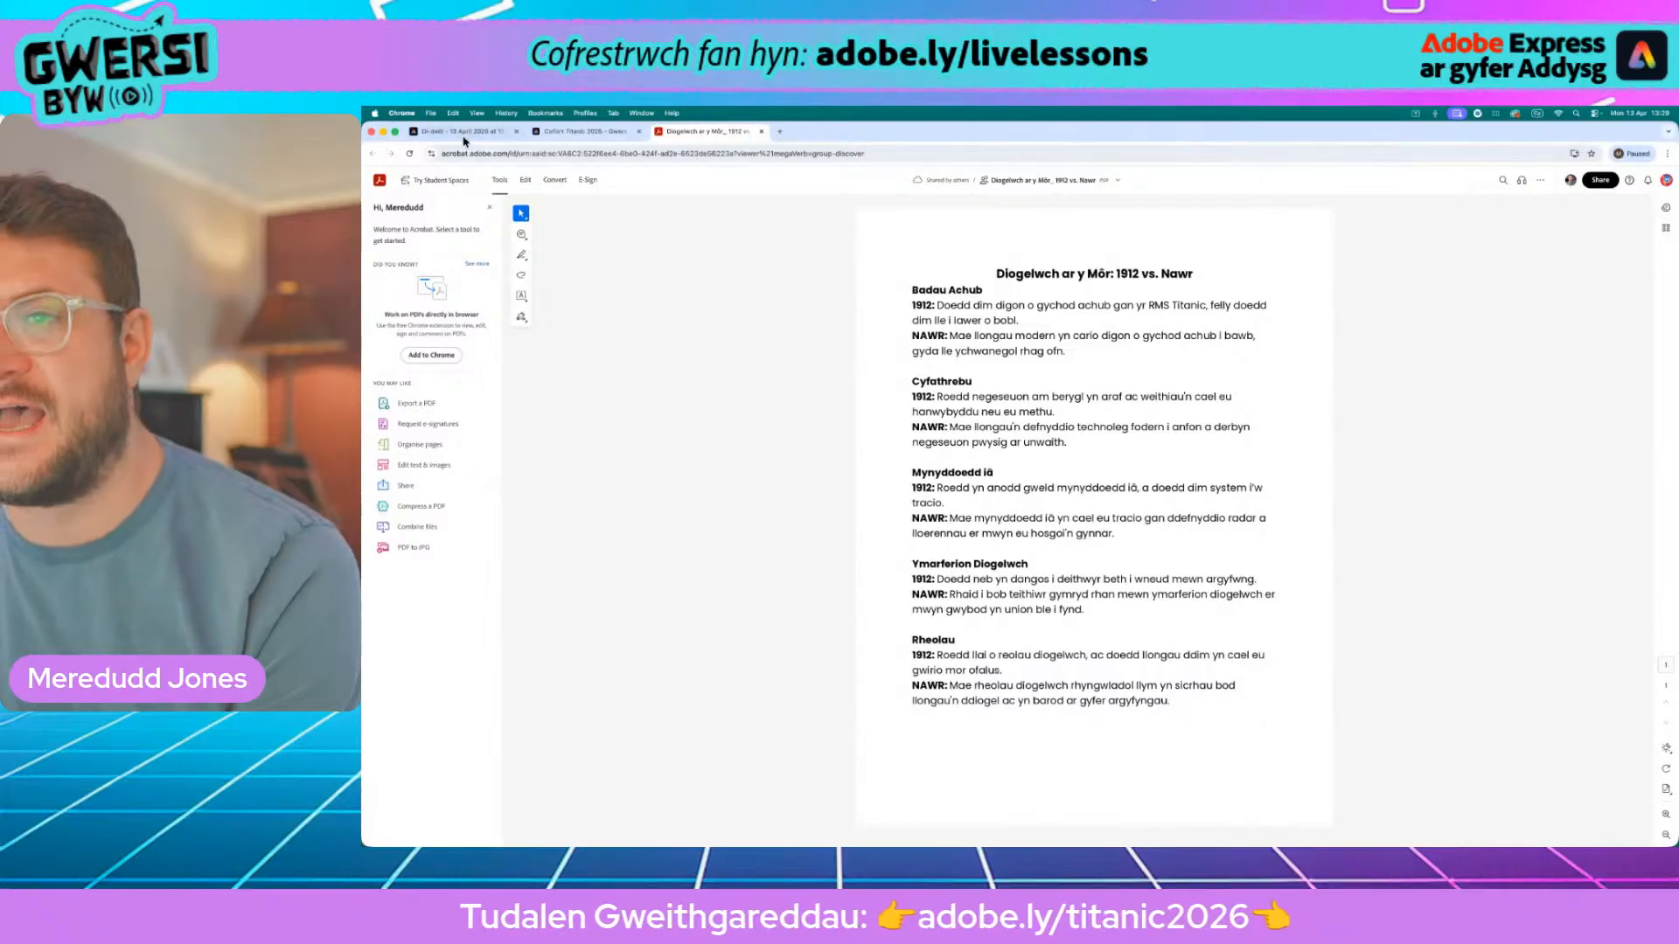
Return to the Adobe Express poster and replace the lowest 1912 panel's placeholder text with the copied rules sentence
click(460, 132)
click(1074, 713)
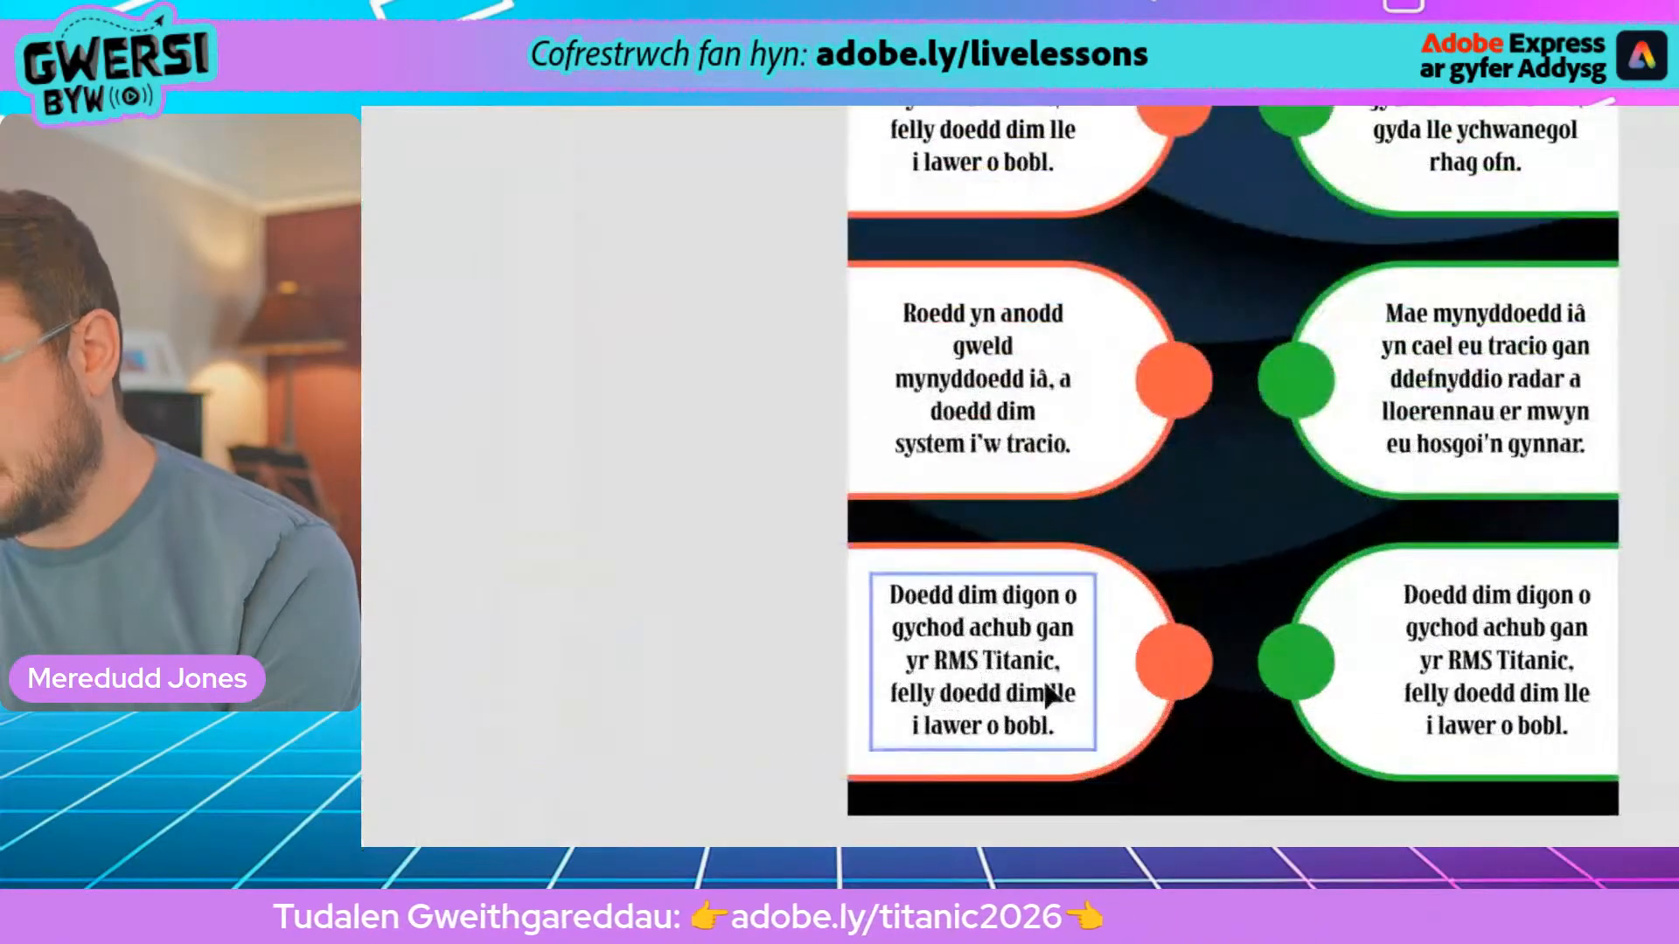
double_click(1016, 671)
drag(888, 592, 1063, 729)
click(1316, 244)
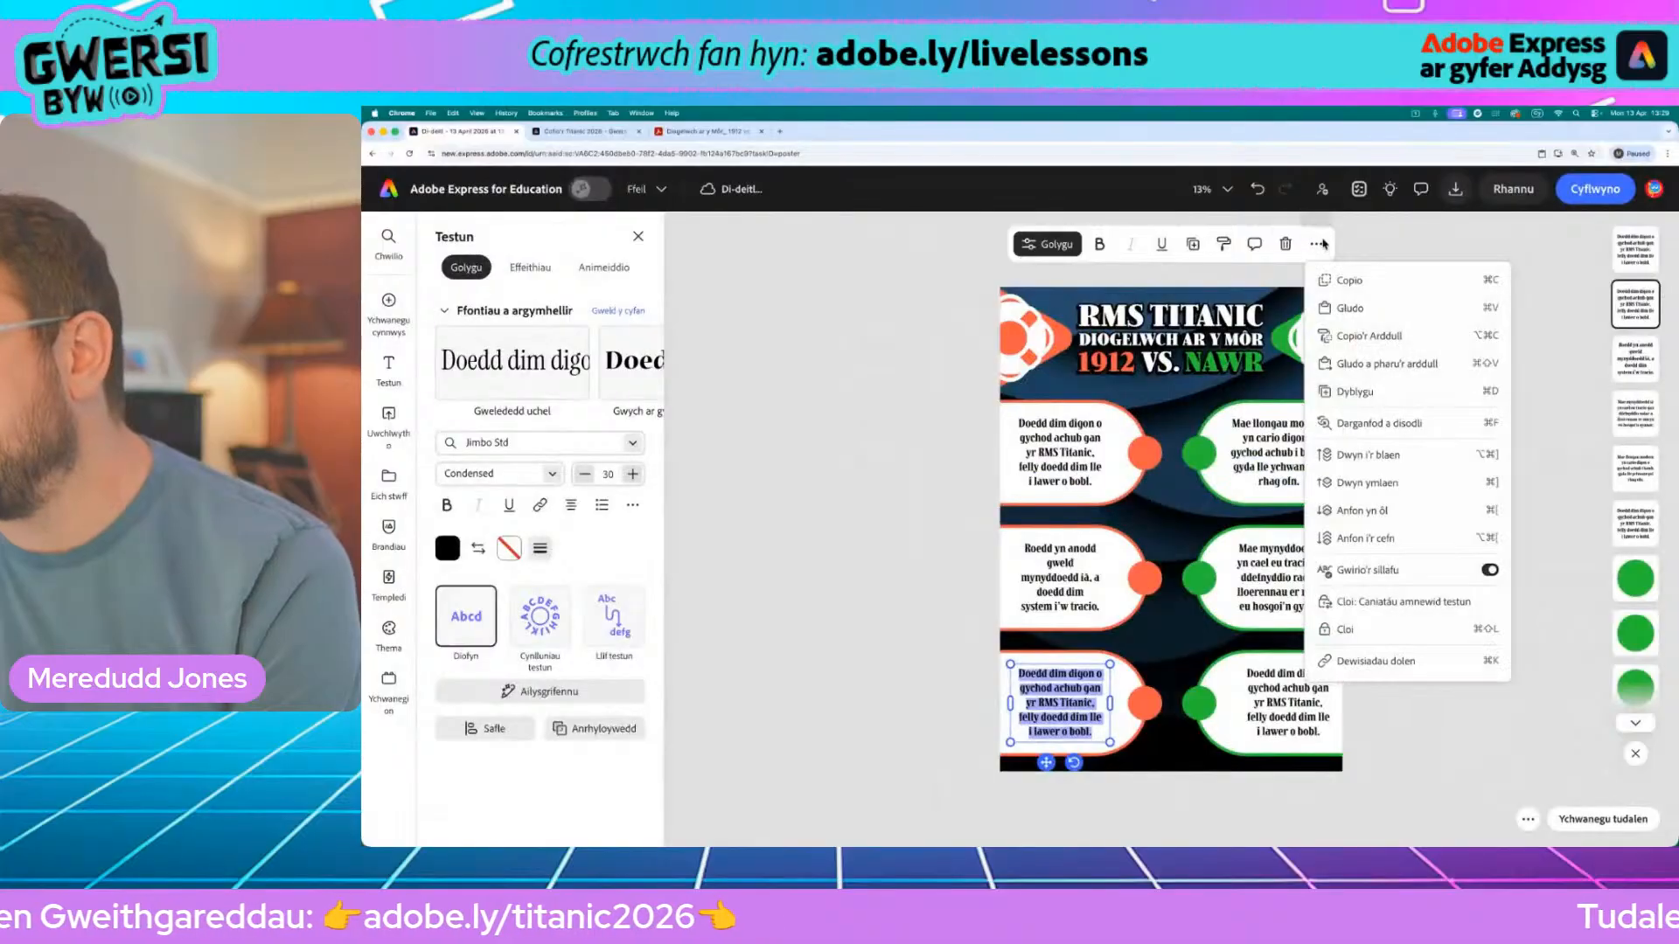
click(1364, 304)
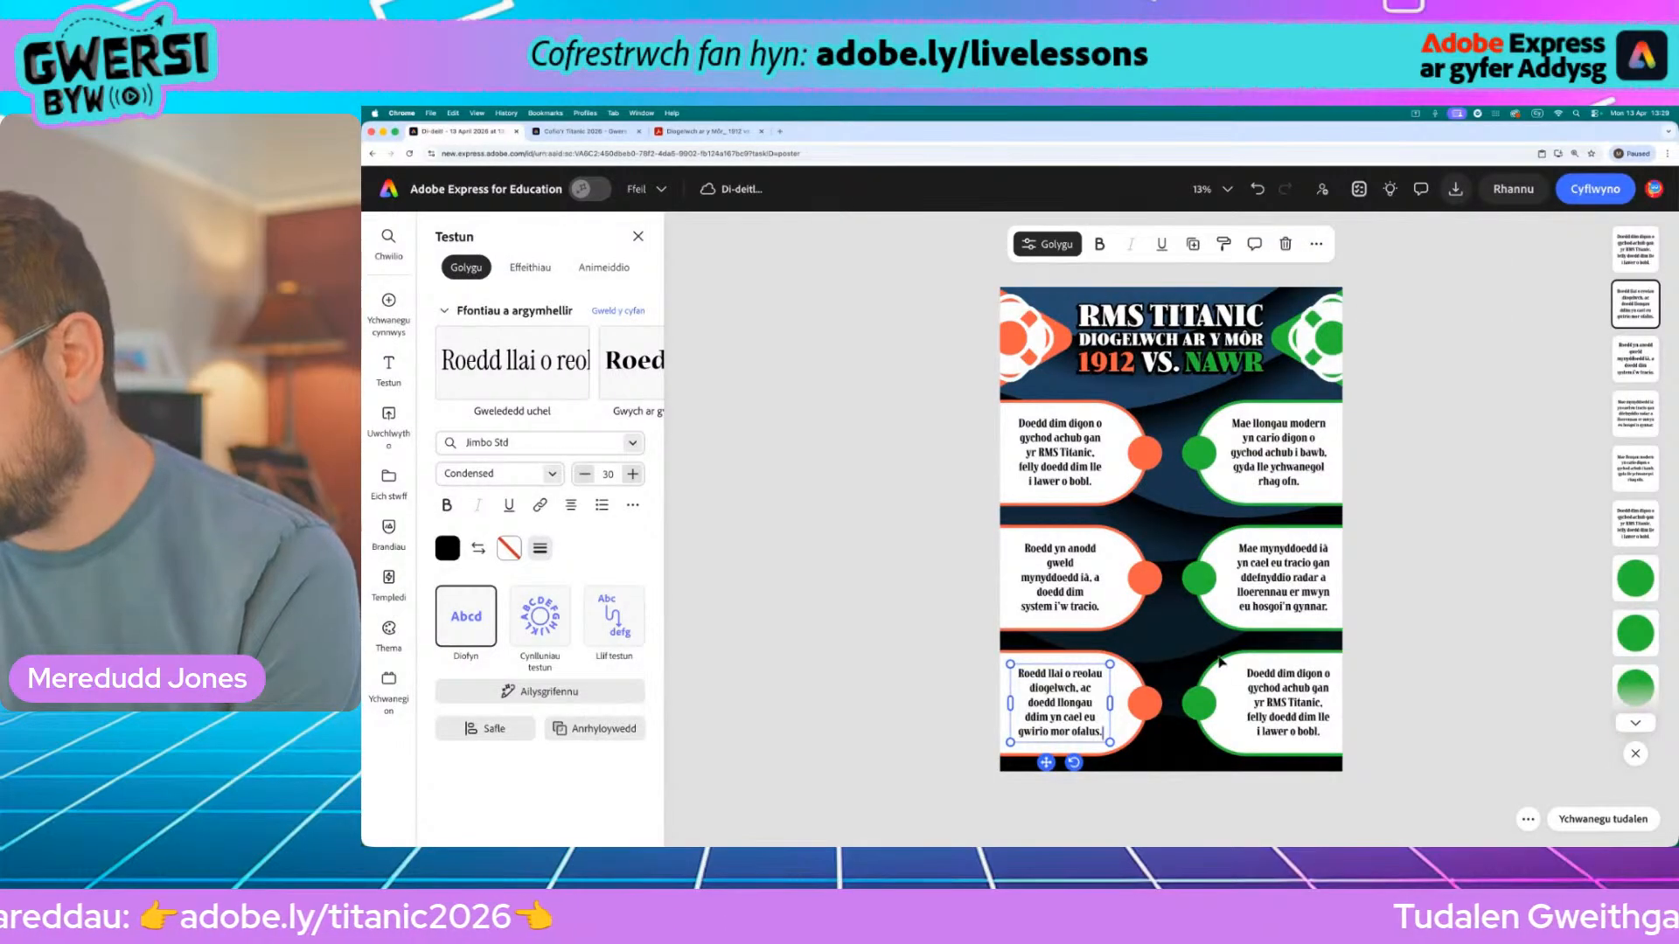
Switch to the Acrobat document and copy the NAWR sentence under "Rheolau"
click(704, 132)
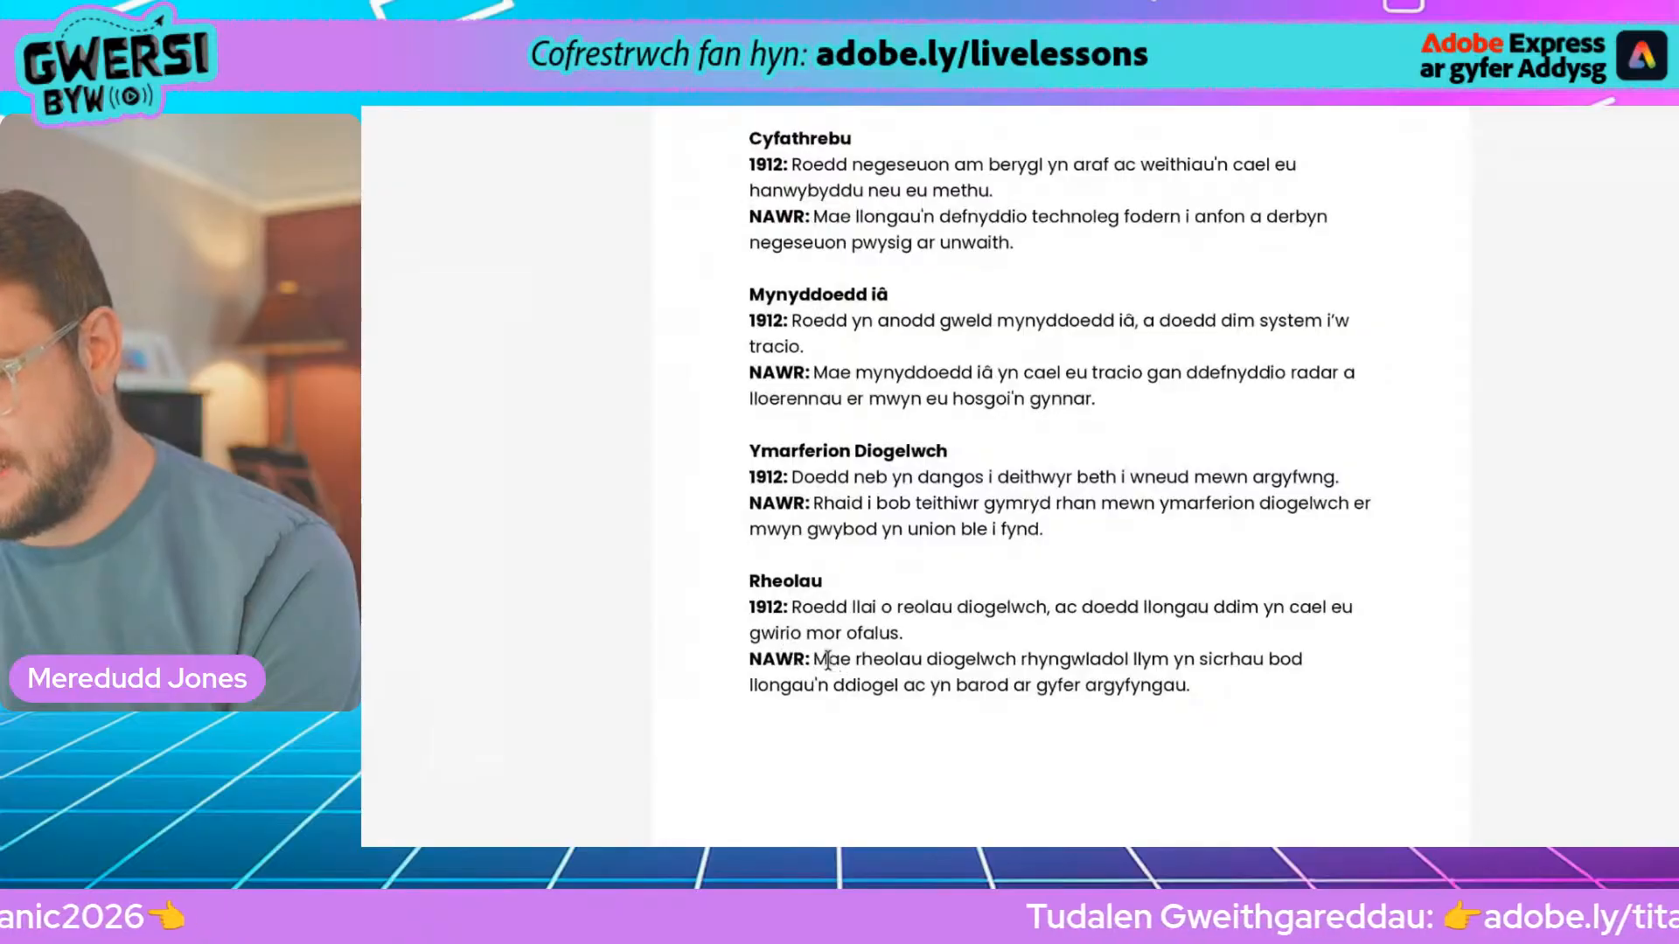
drag(815, 658, 1191, 687)
key(ctrl+c)
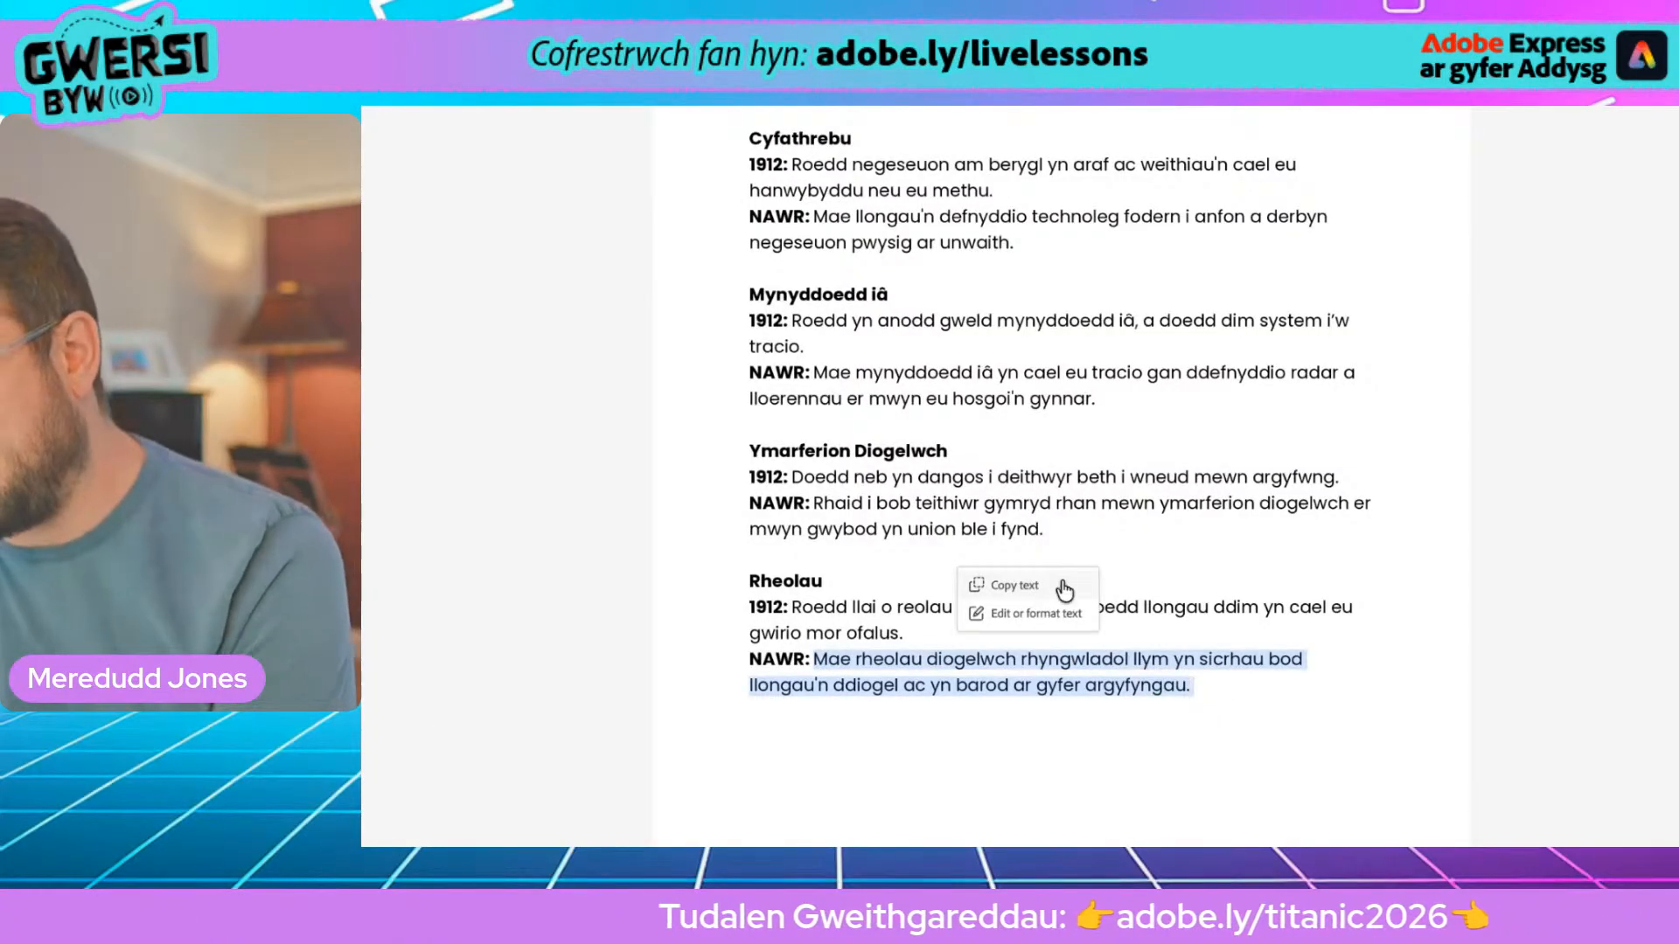
click(1079, 593)
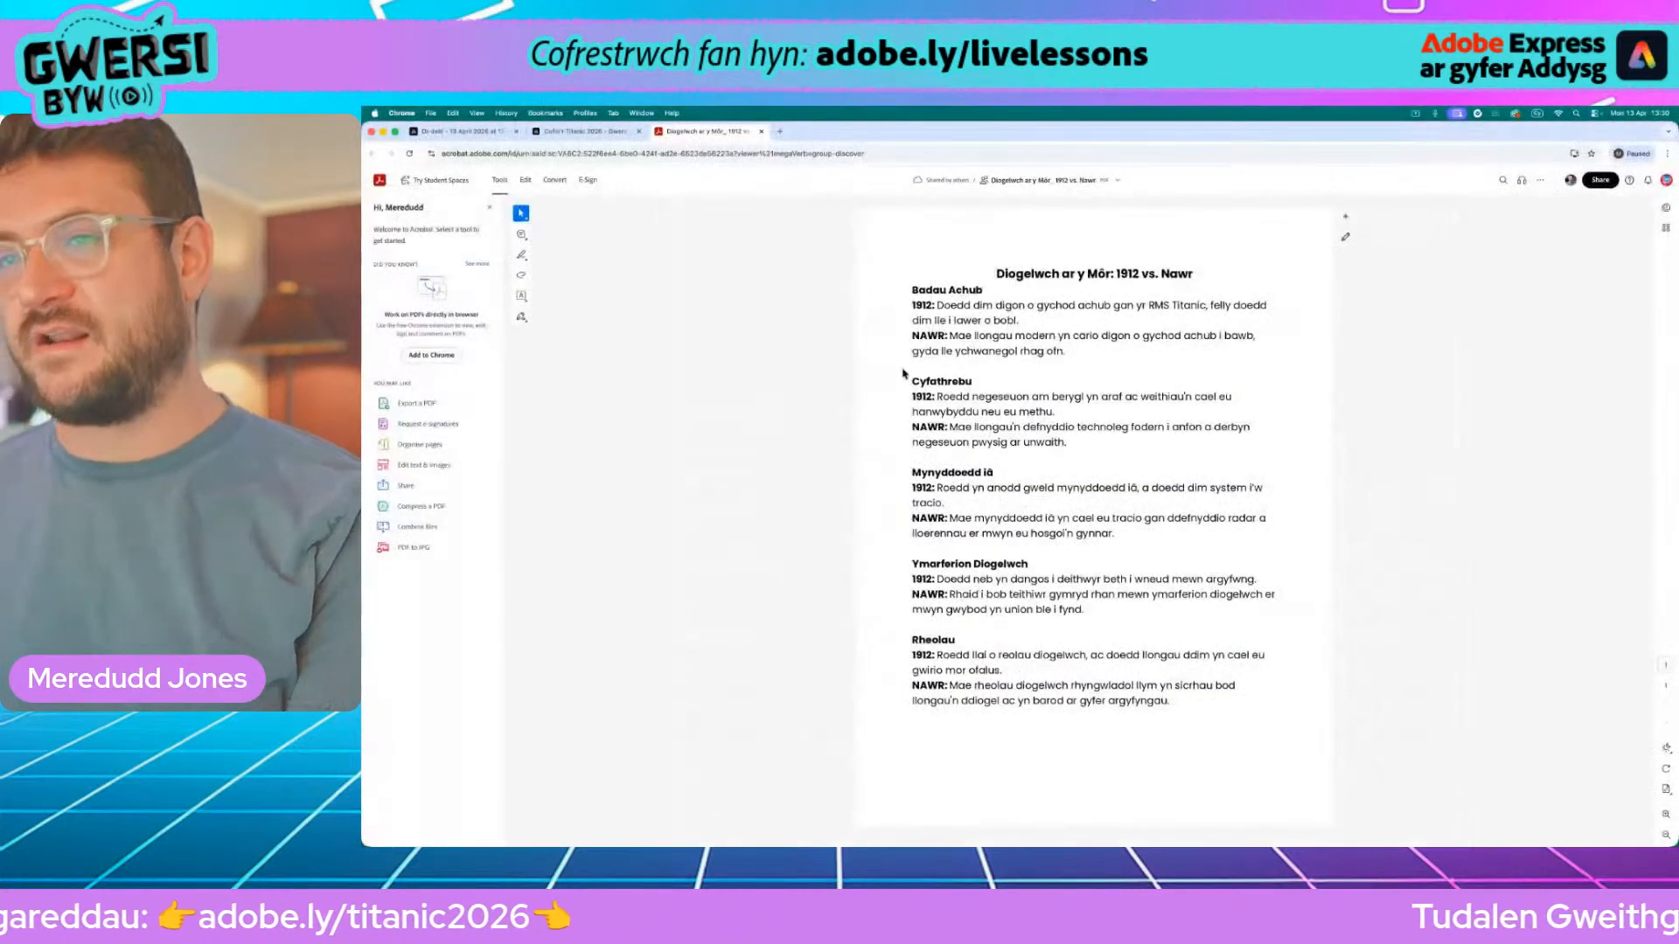
Return to the Adobe Express poster and replace the lowest green panel's placeholder text with the copied sentence
click(480, 132)
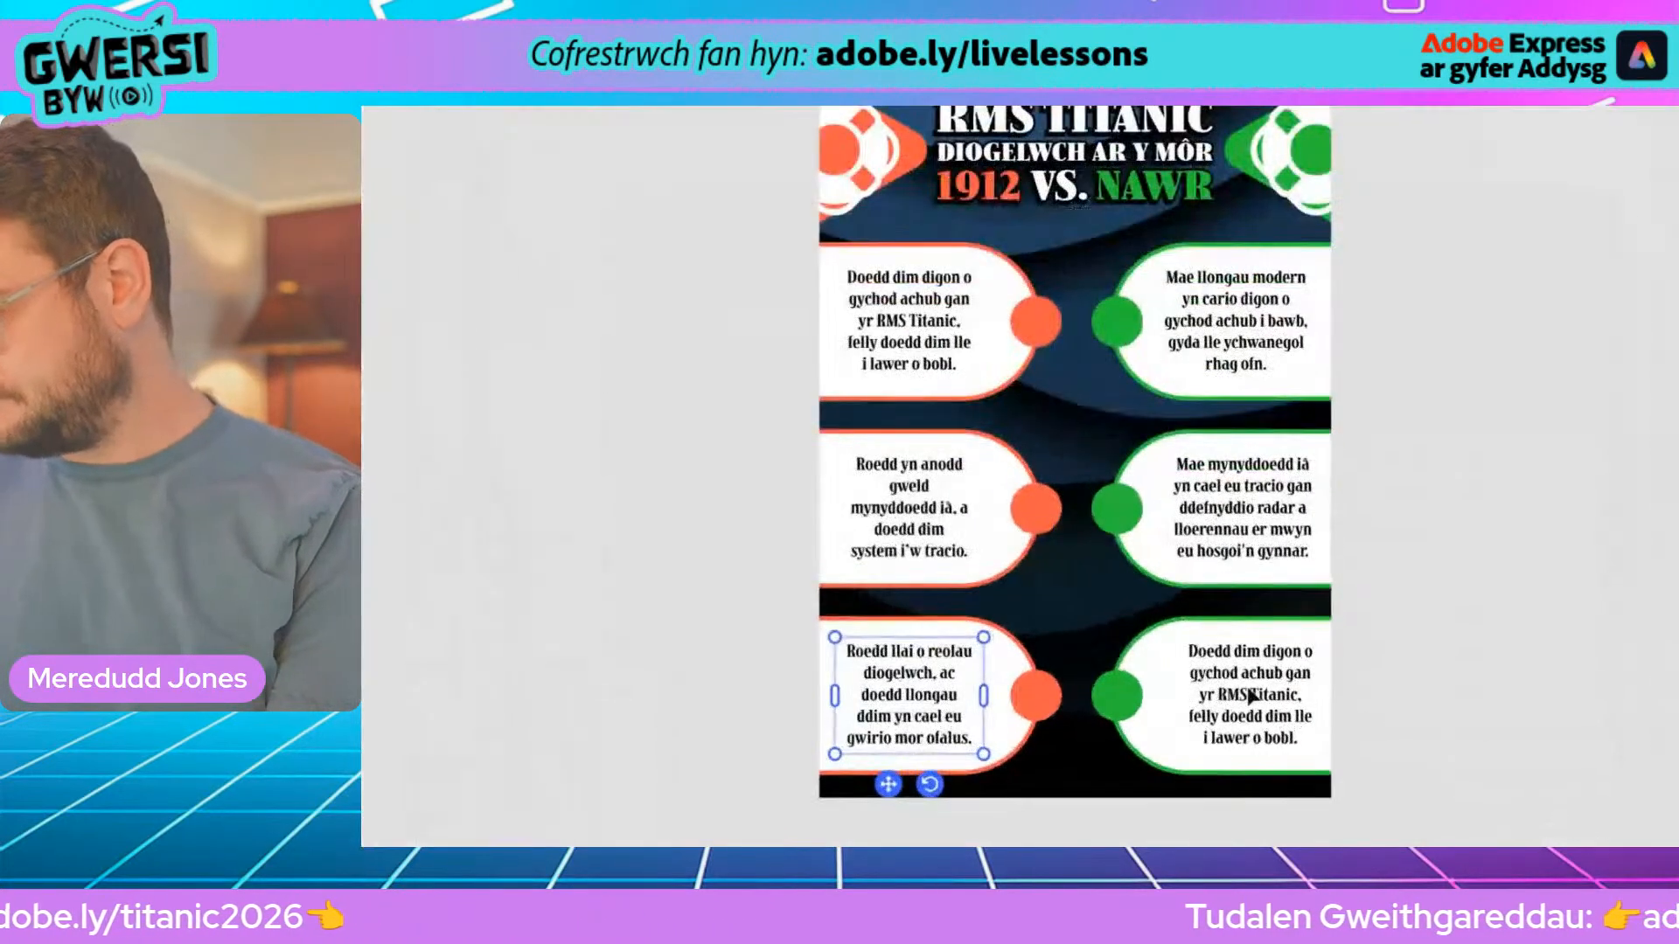
double_click(1277, 702)
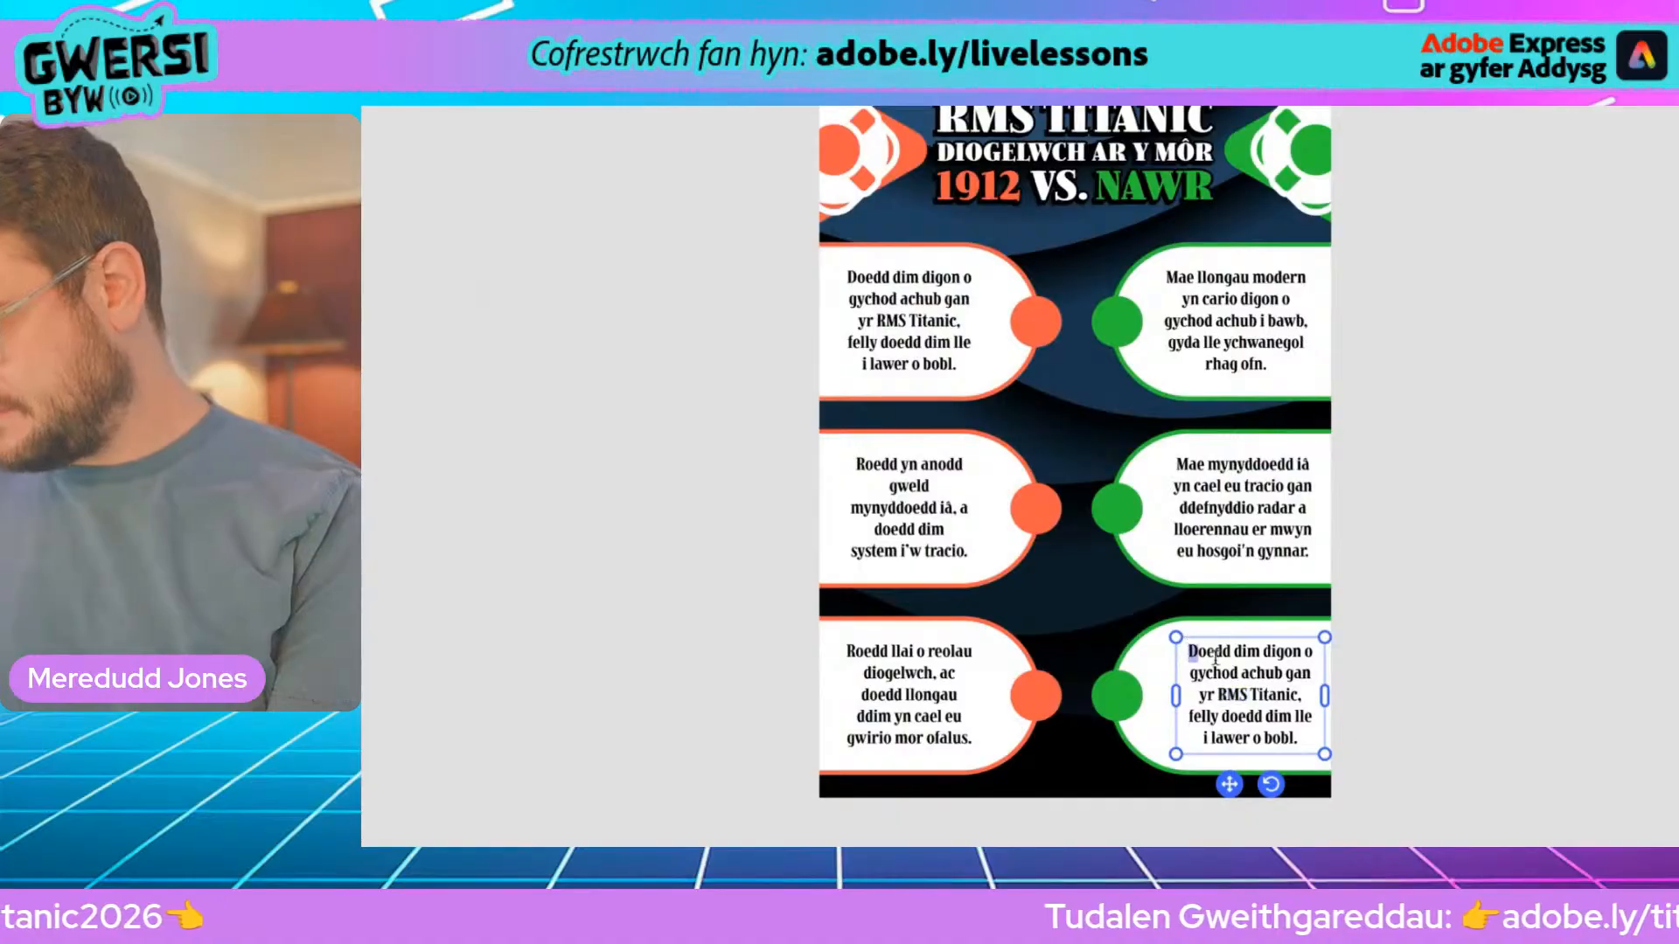
drag(1192, 652, 1330, 733)
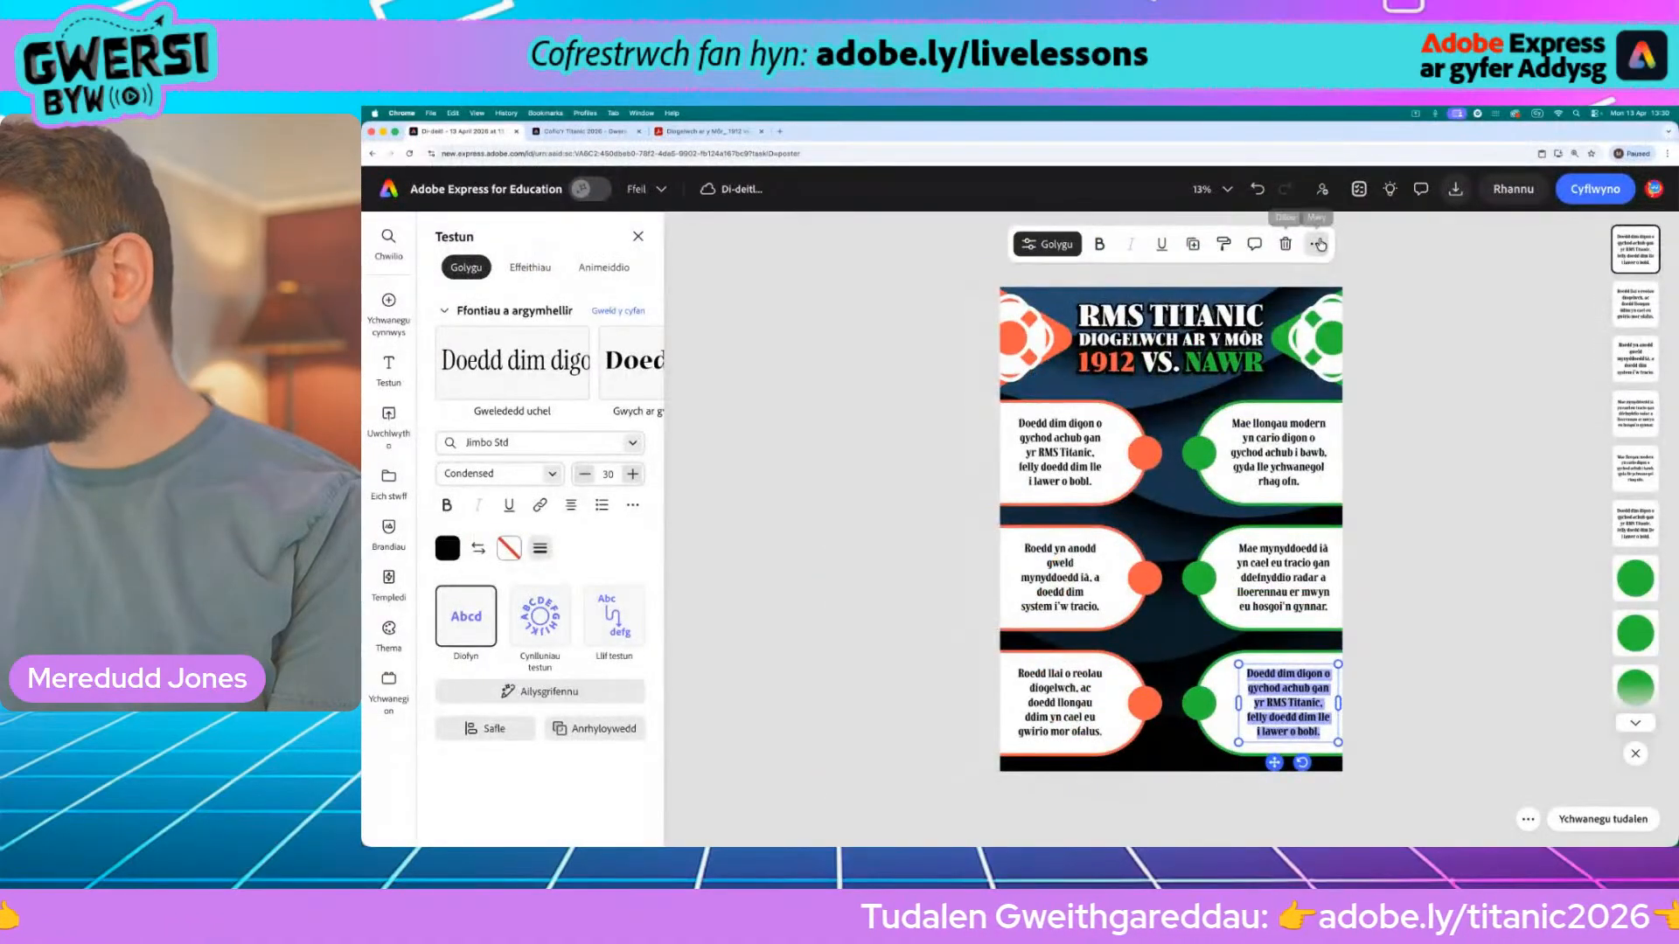
click(1317, 245)
click(1358, 319)
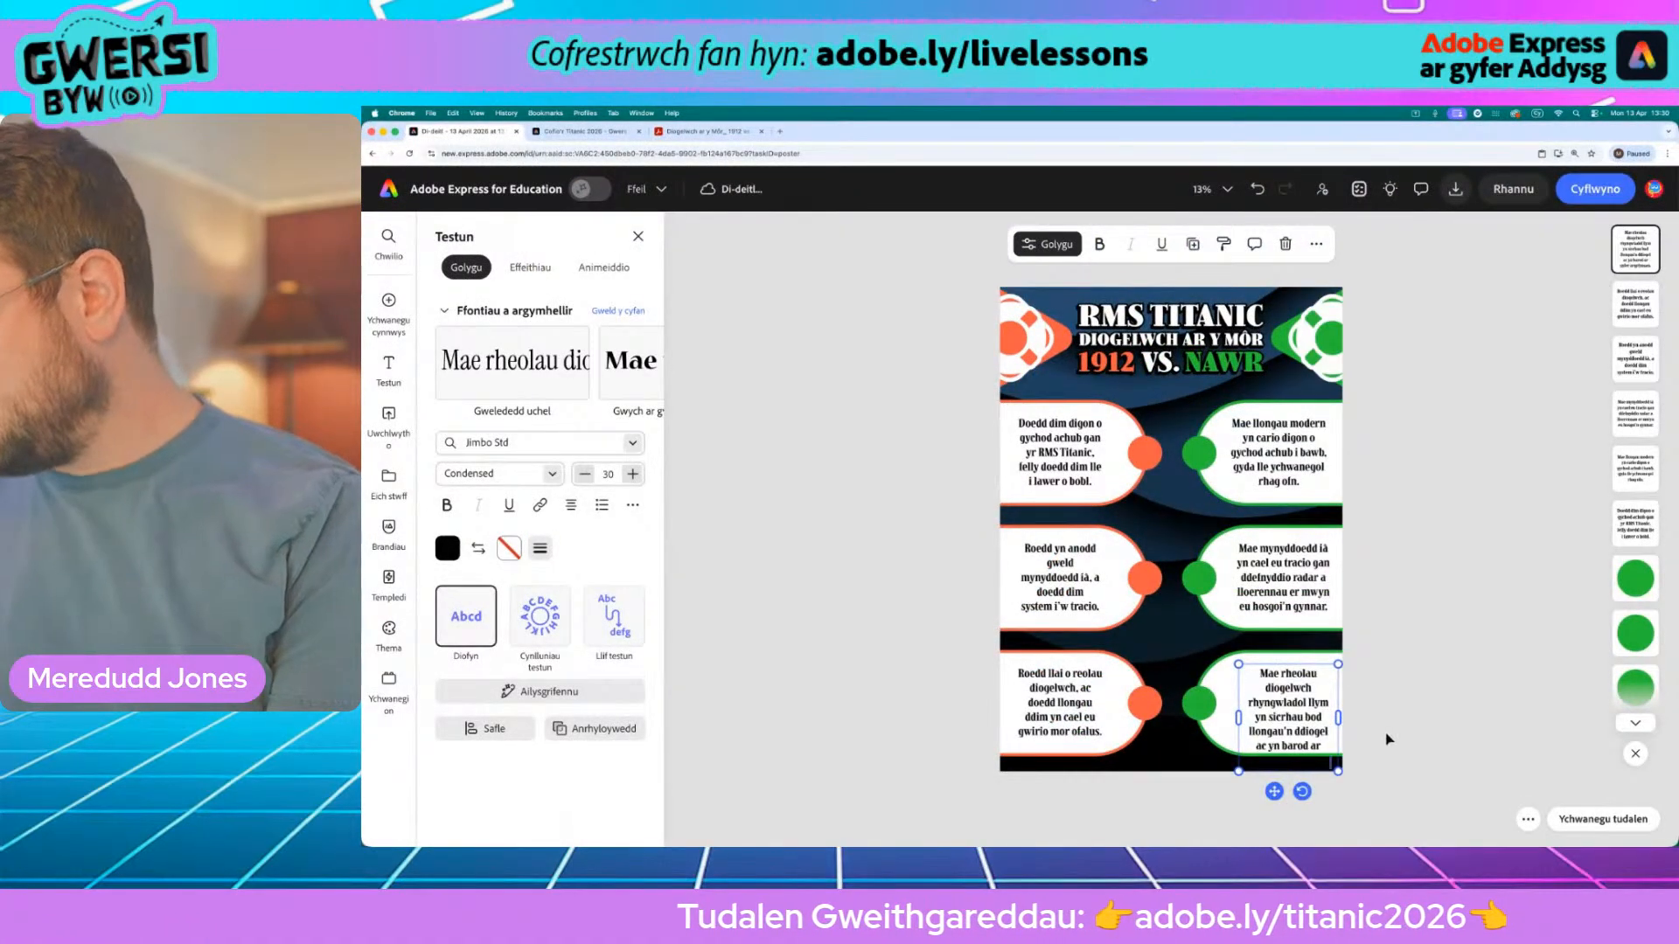
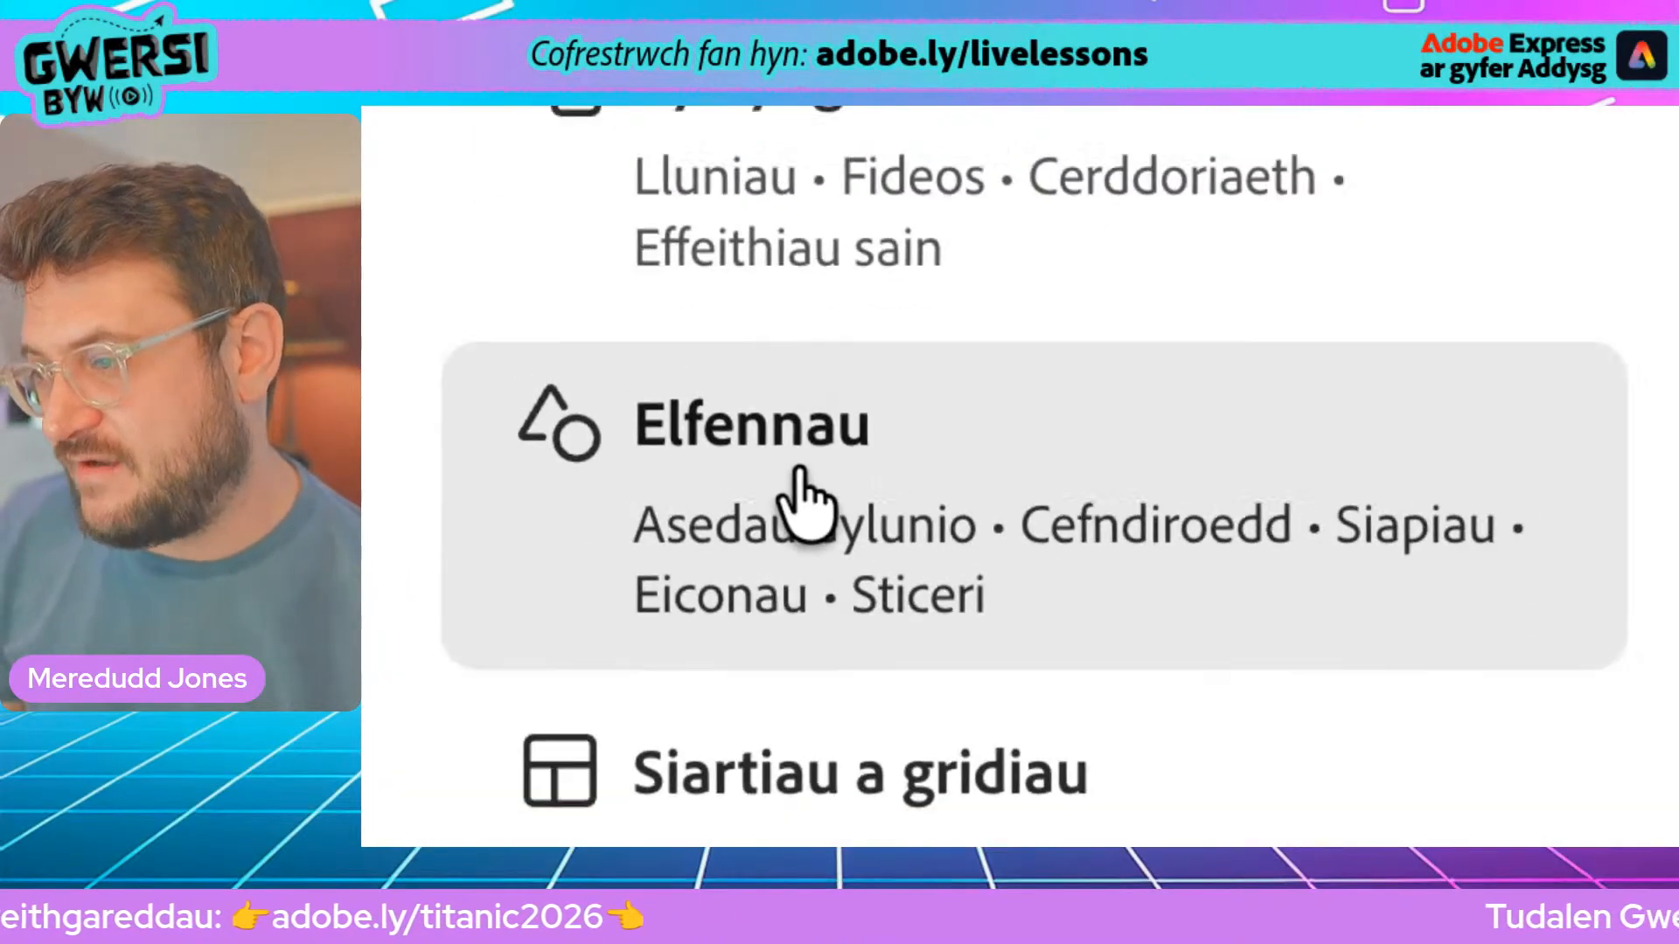
Search the design assets for "row boat" and add the yellow rowing boat with an oar to the poster
click(800, 494)
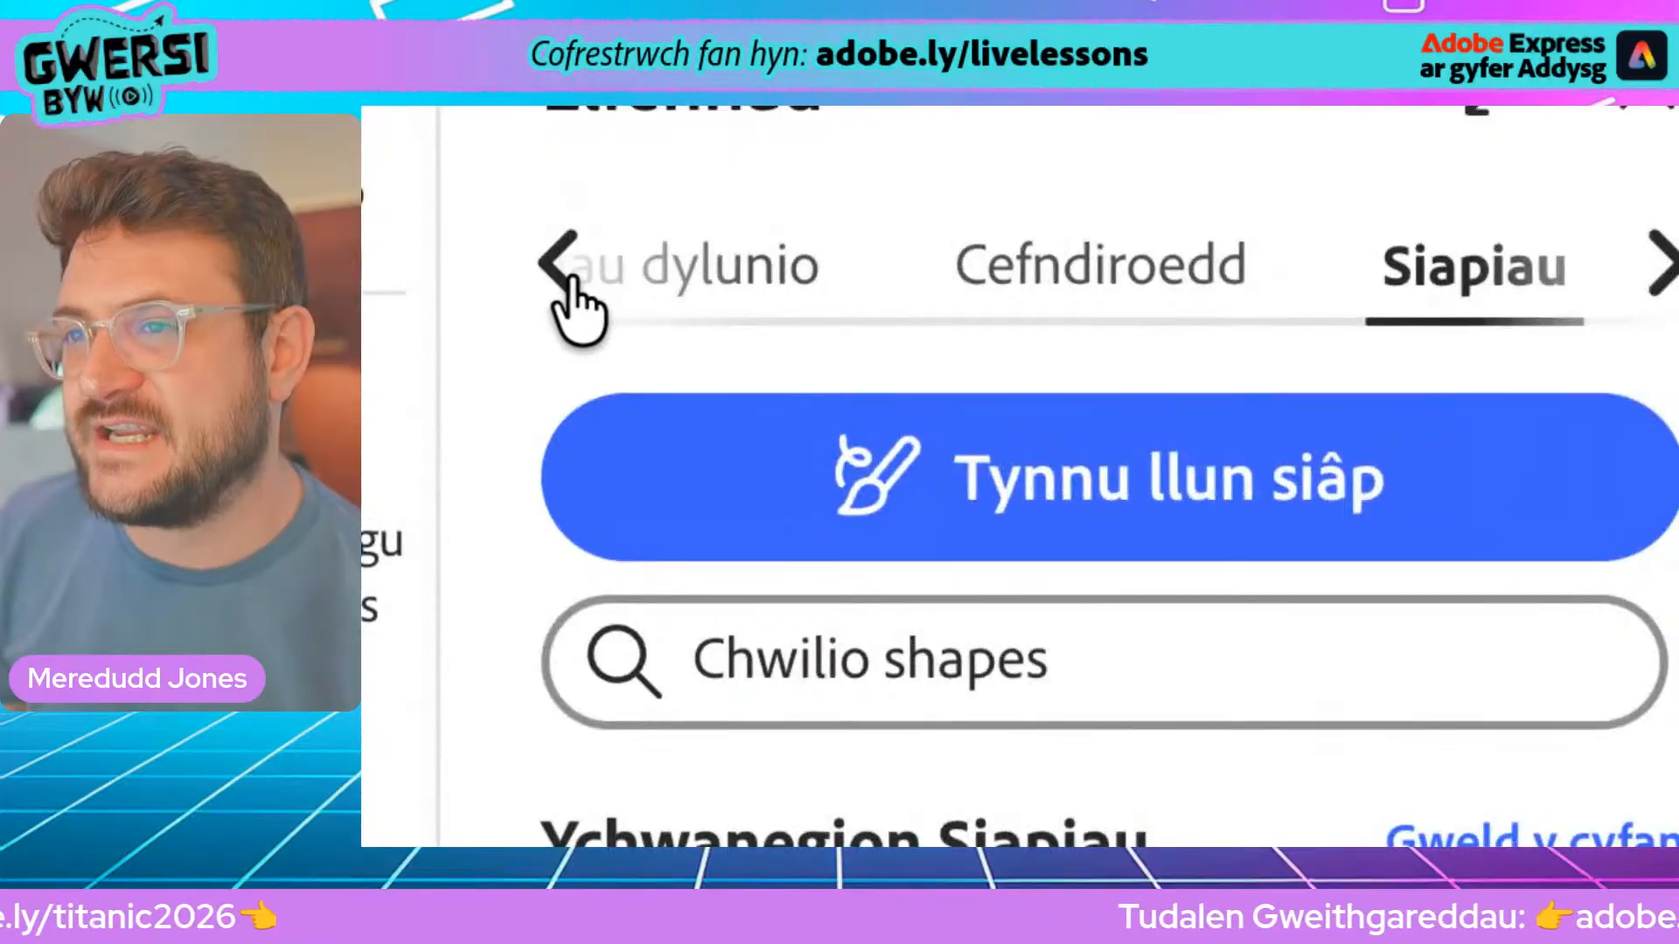
click(557, 214)
click(919, 288)
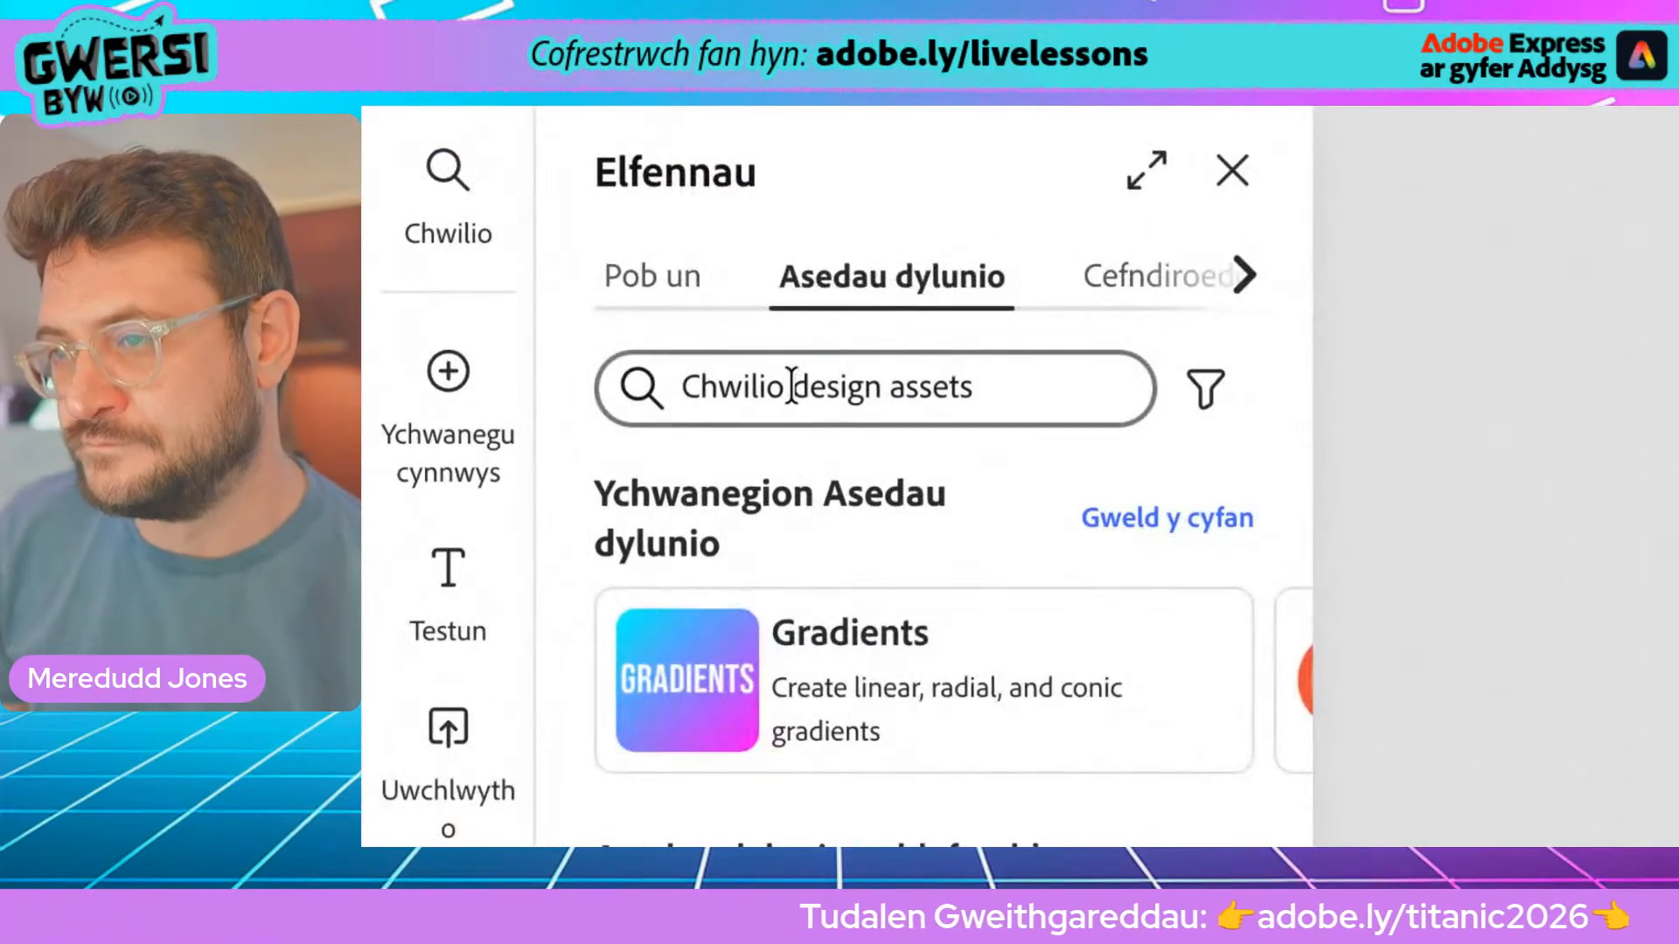
click(792, 384)
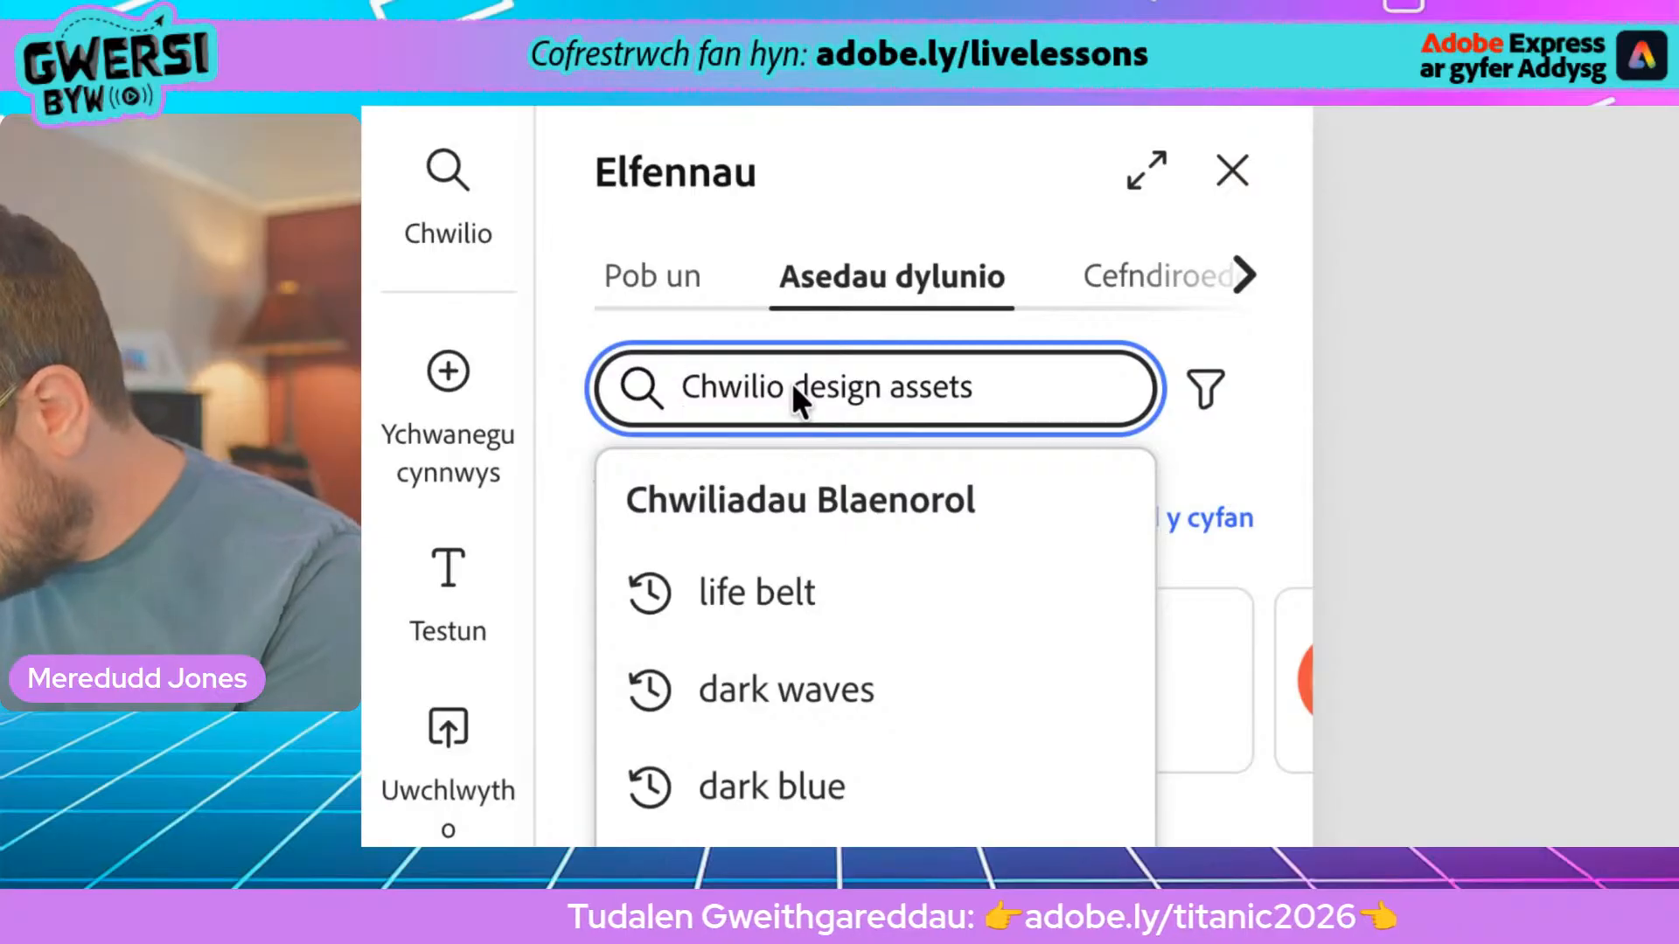
text(row boat)
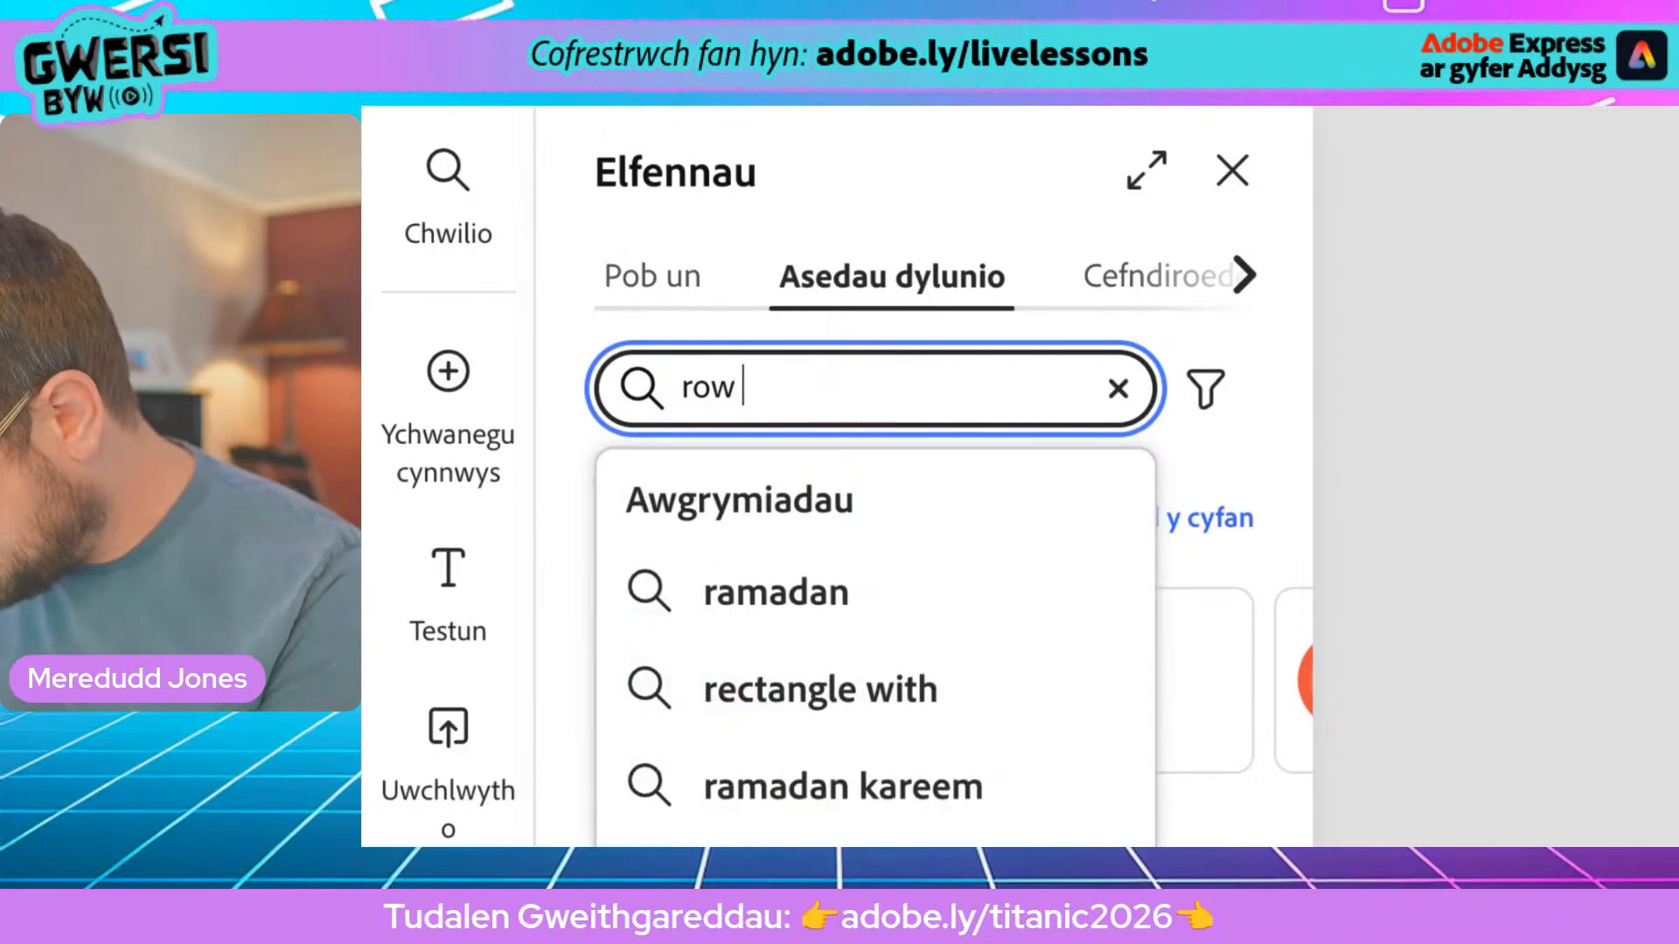
key(Return)
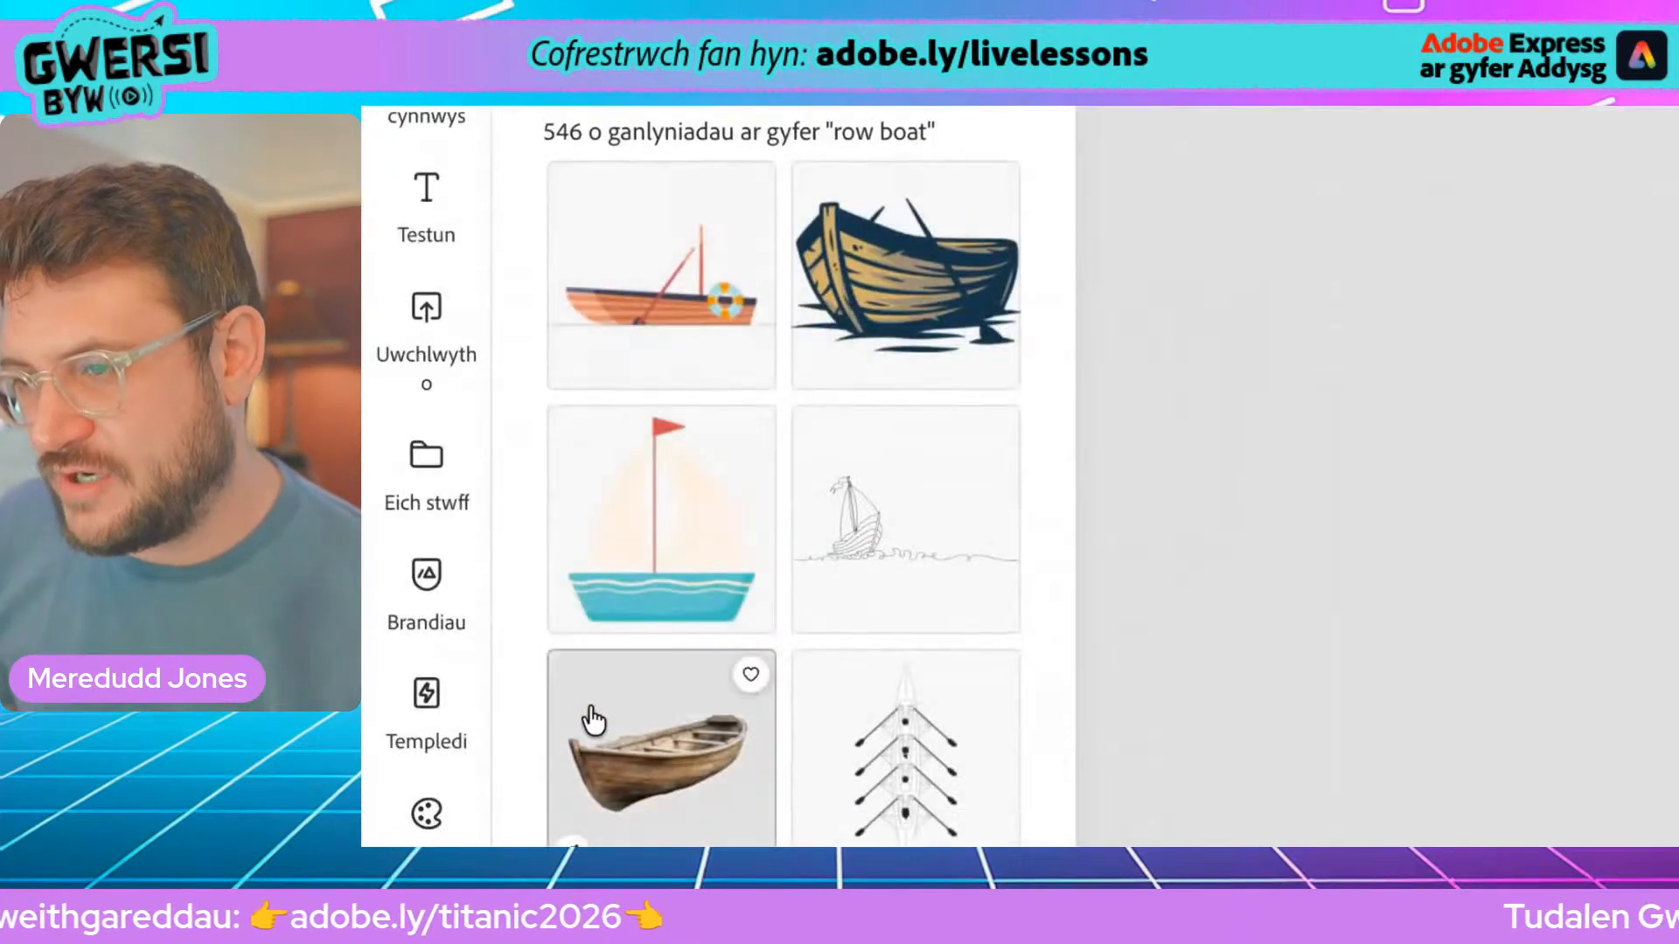
scroll(612, 826, down, 4)
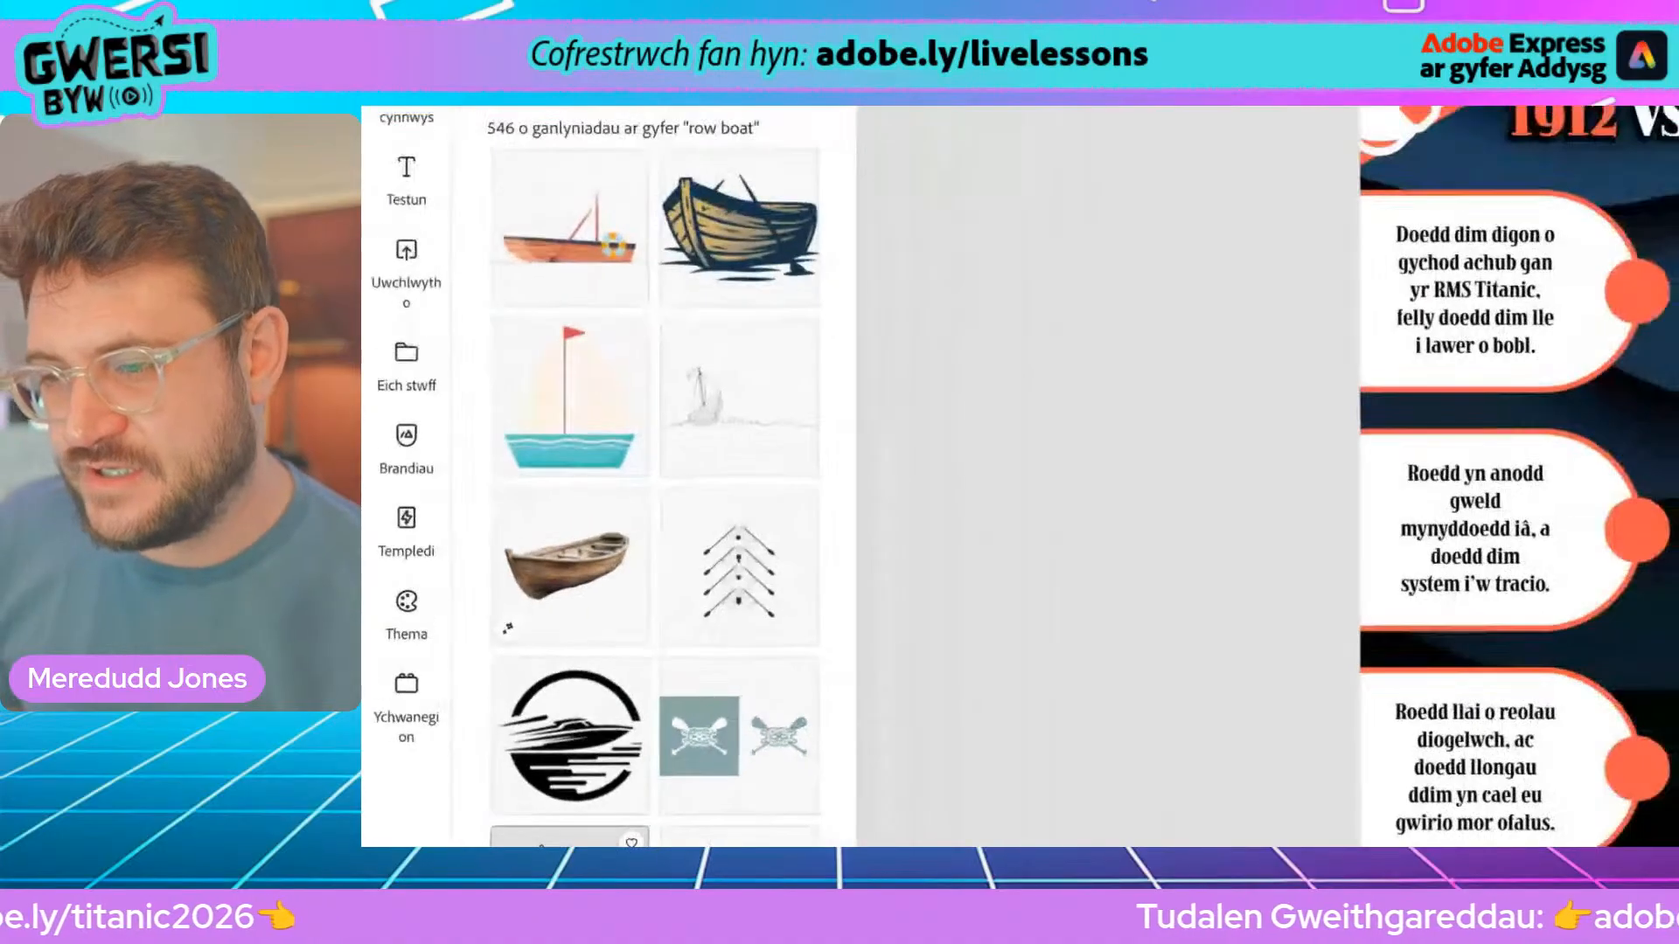
scroll(505, 660, down, 2)
scroll(505, 660, down, 4)
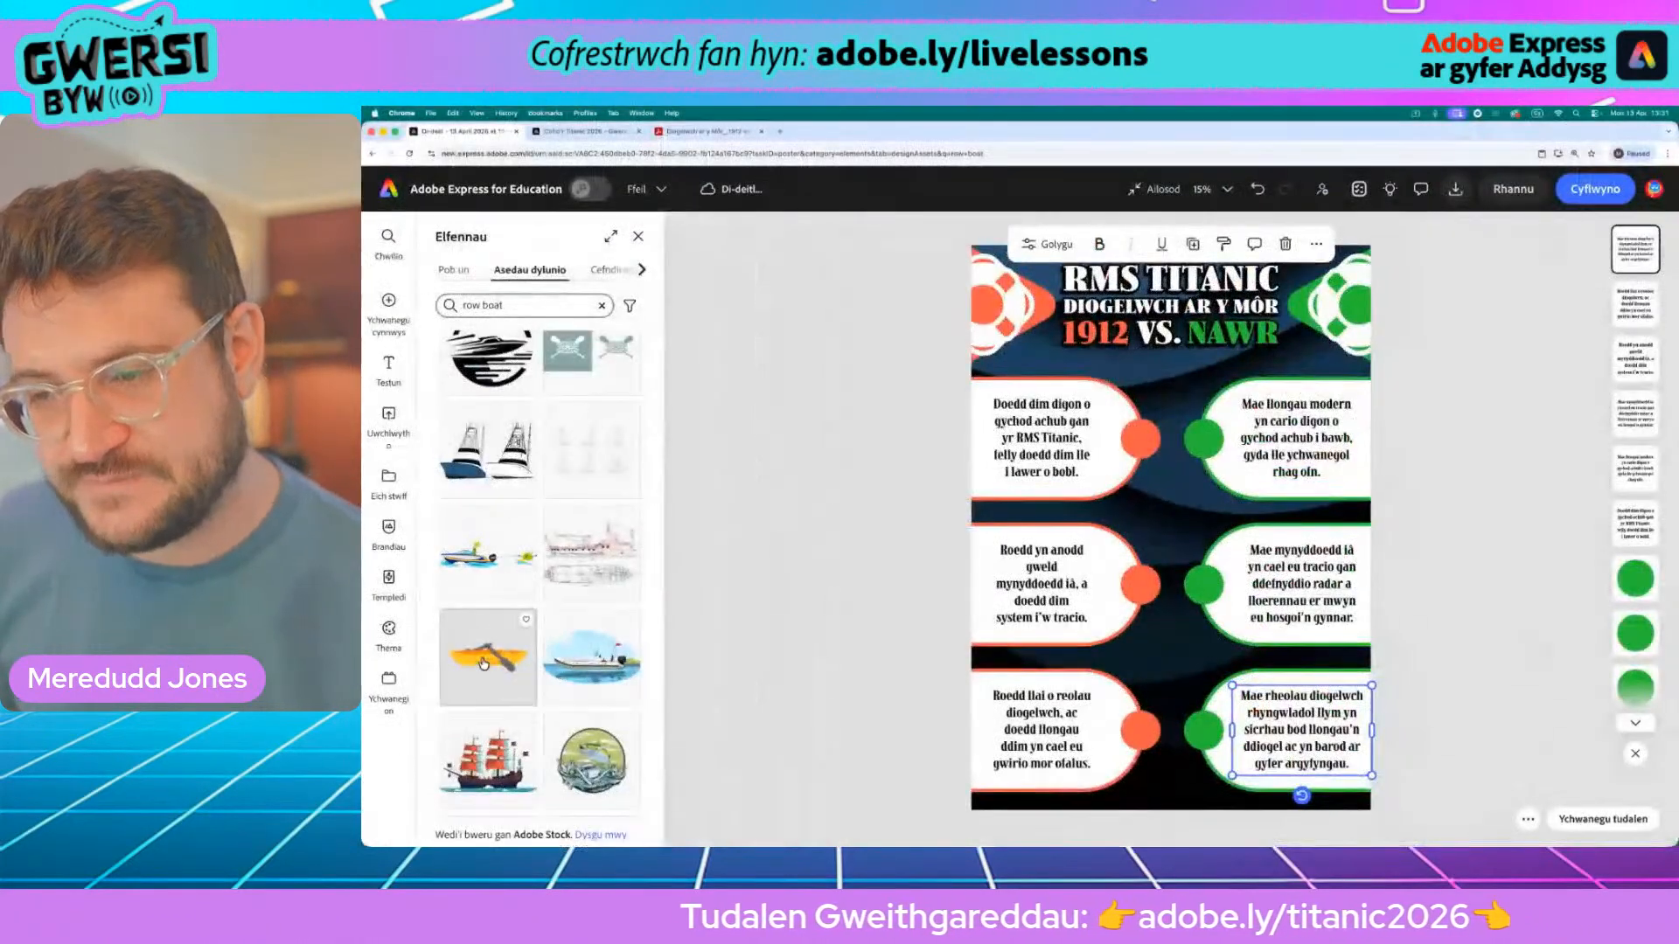
click(635, 665)
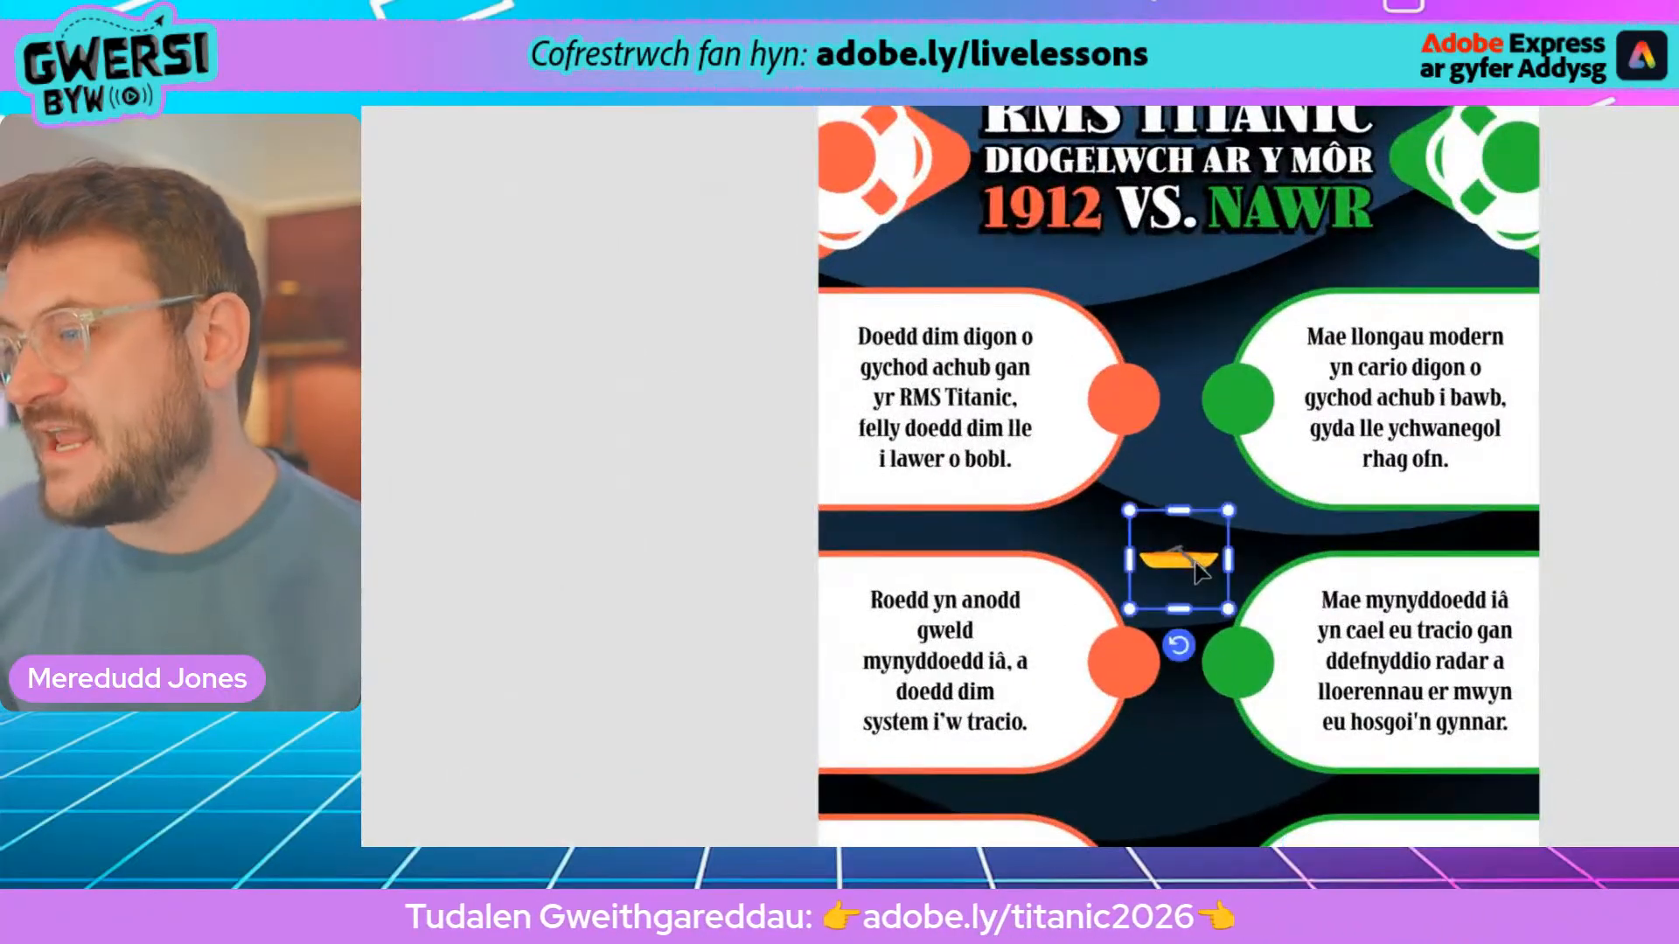
Enlarge the yellow rowing boat and centre it between the uppermost 1912 and NAWR panels, overlapping both coloured circles
drag(1198, 570, 1165, 420)
drag(1194, 362, 1292, 263)
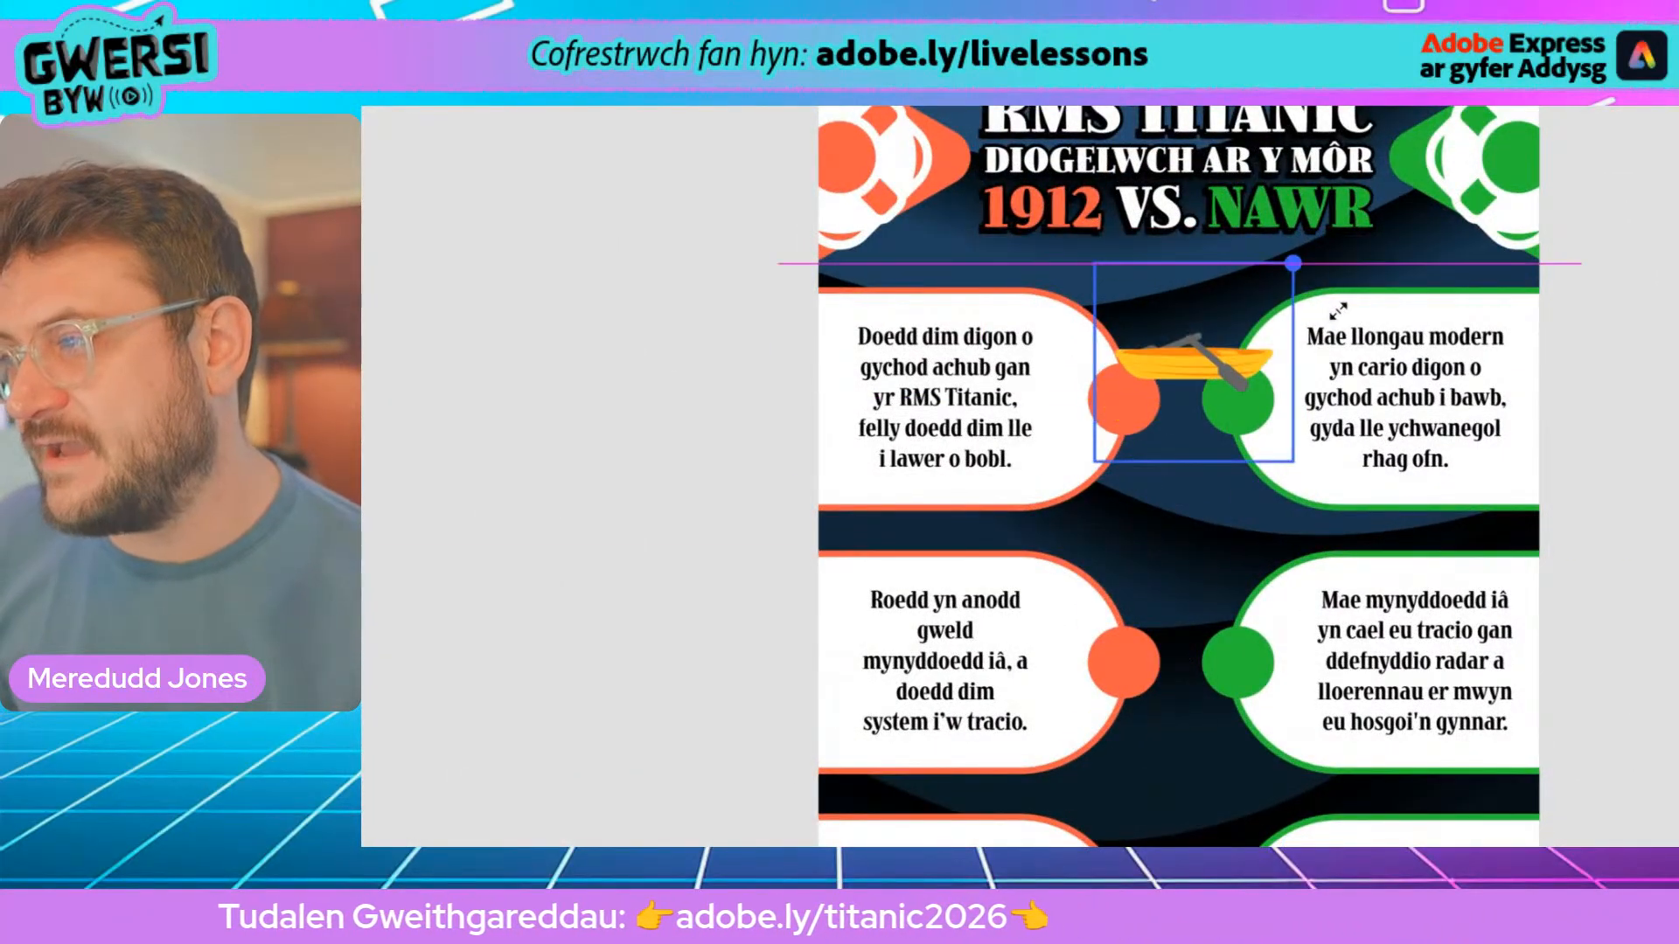
drag(1225, 371, 1255, 363)
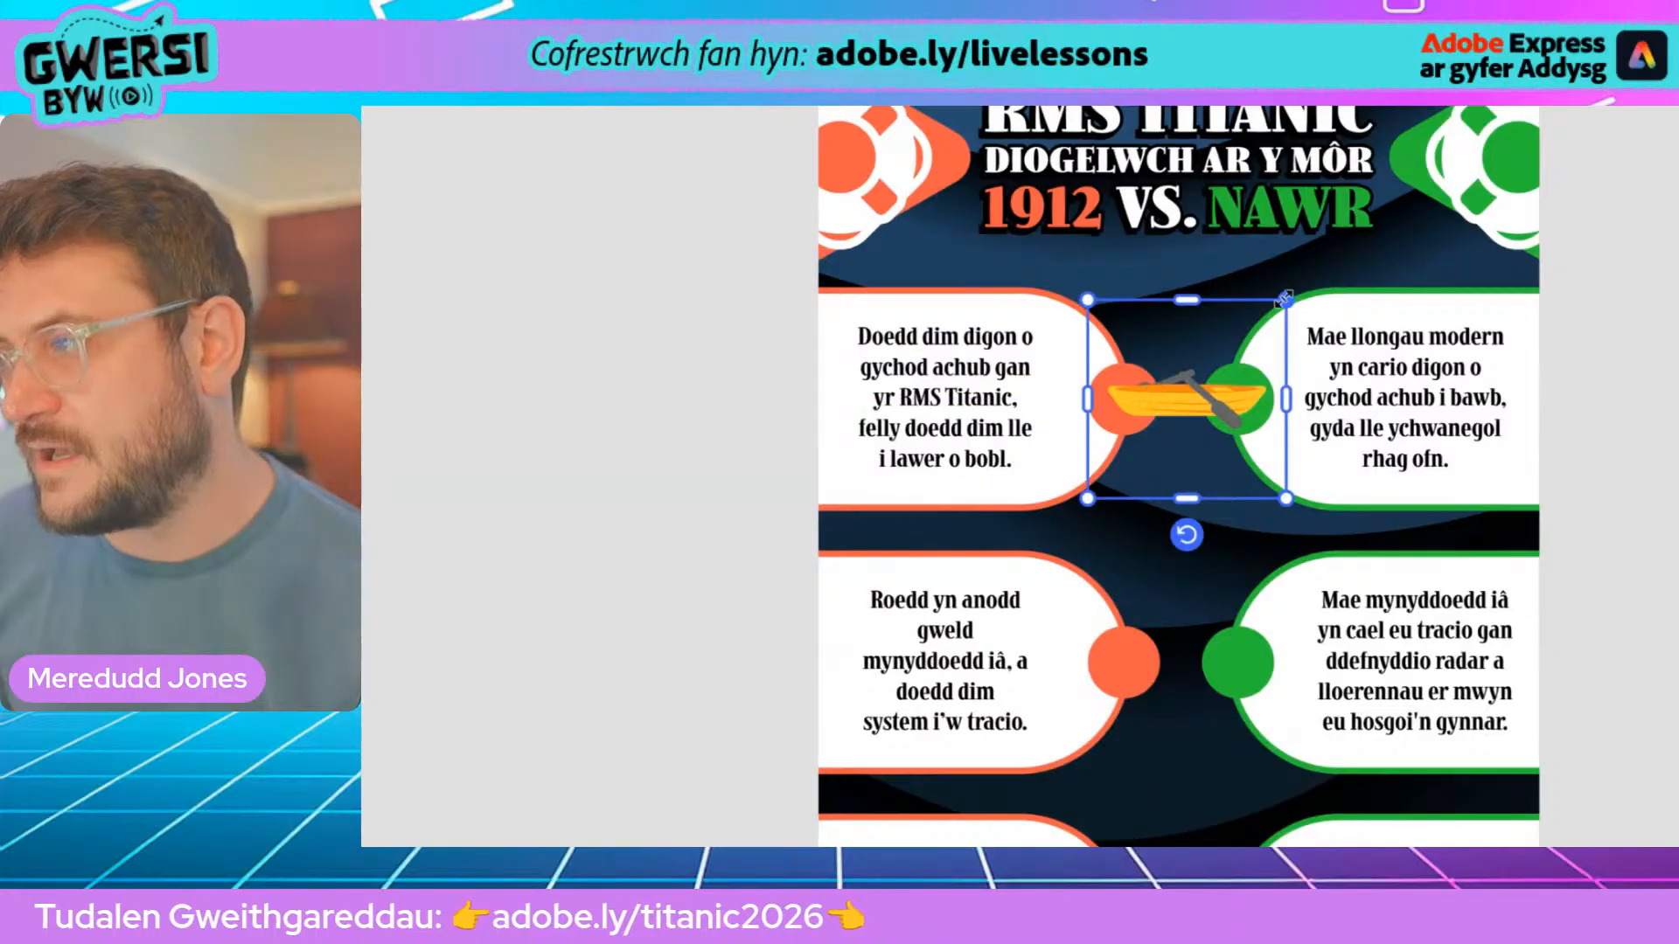
drag(1286, 297, 1312, 273)
mouse_move(1190, 390)
mouse_down()
mouse_move(1154, 405)
mouse_move(1184, 391)
mouse_up()
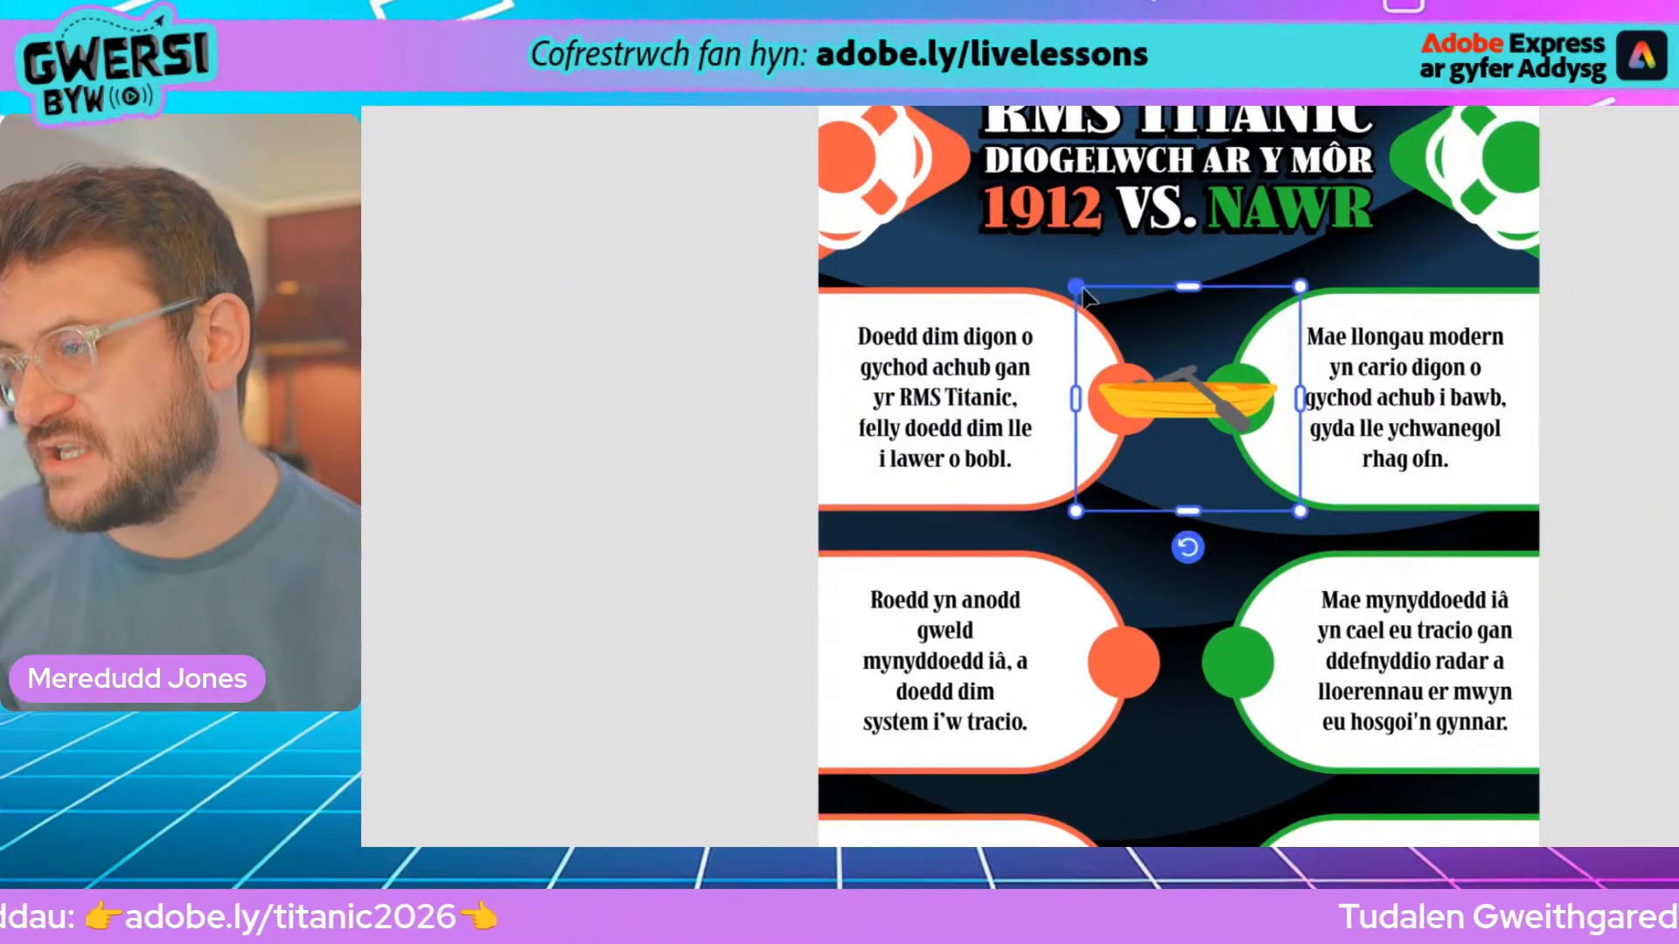
drag(1077, 289, 1061, 278)
drag(1175, 394, 1182, 385)
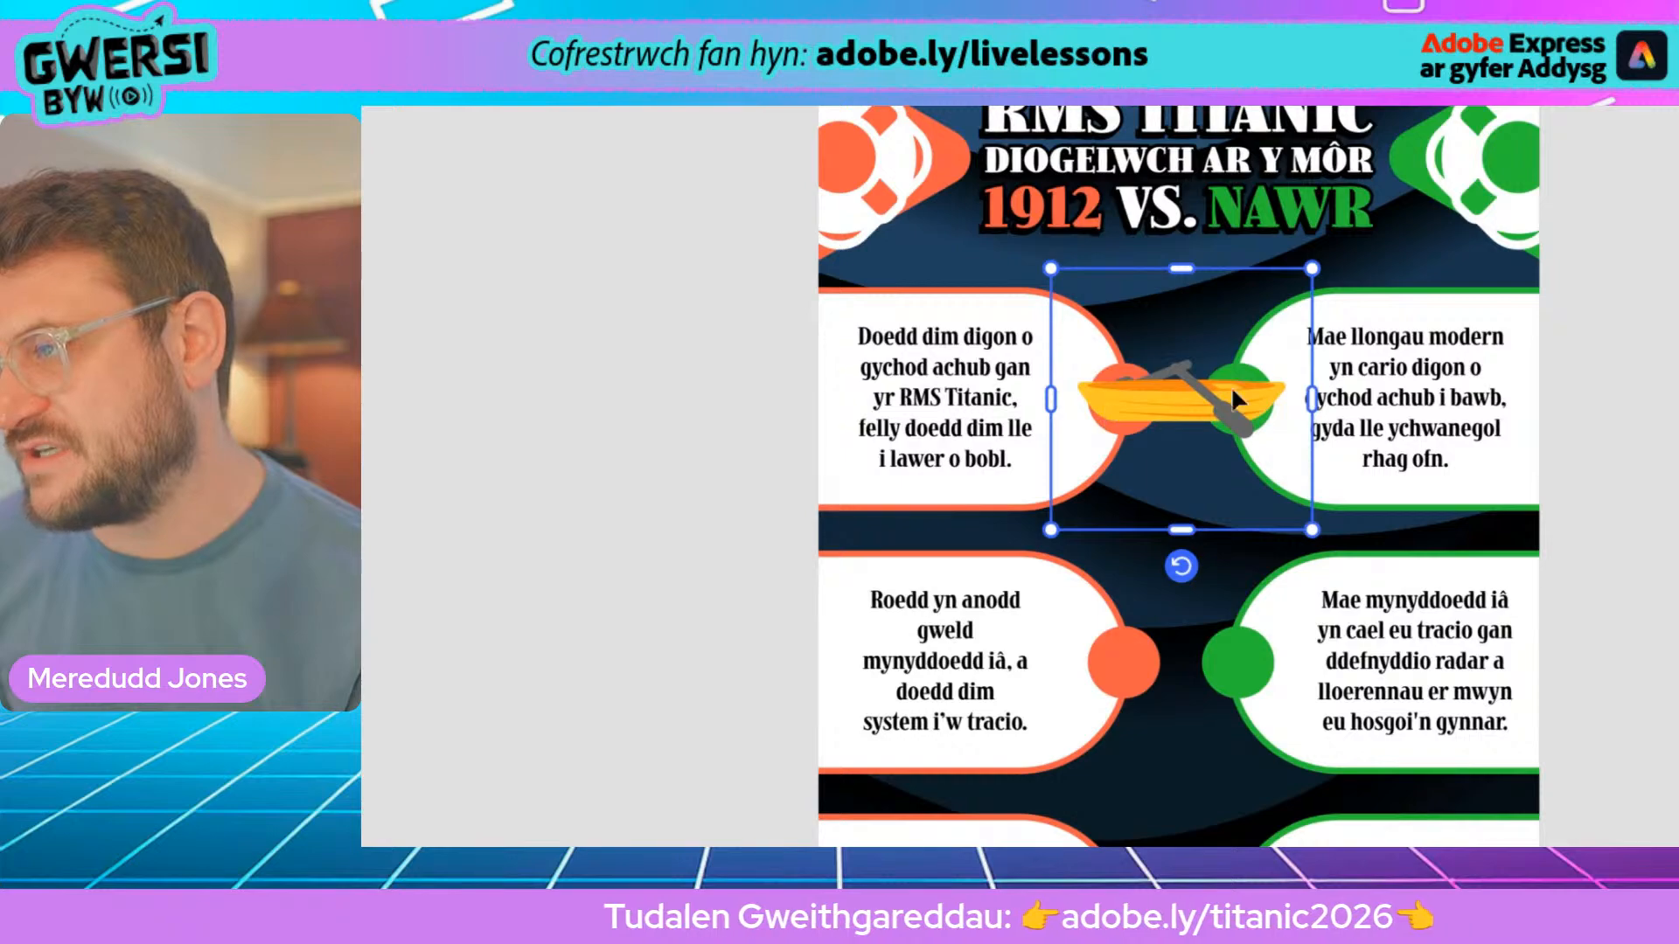
click(761, 423)
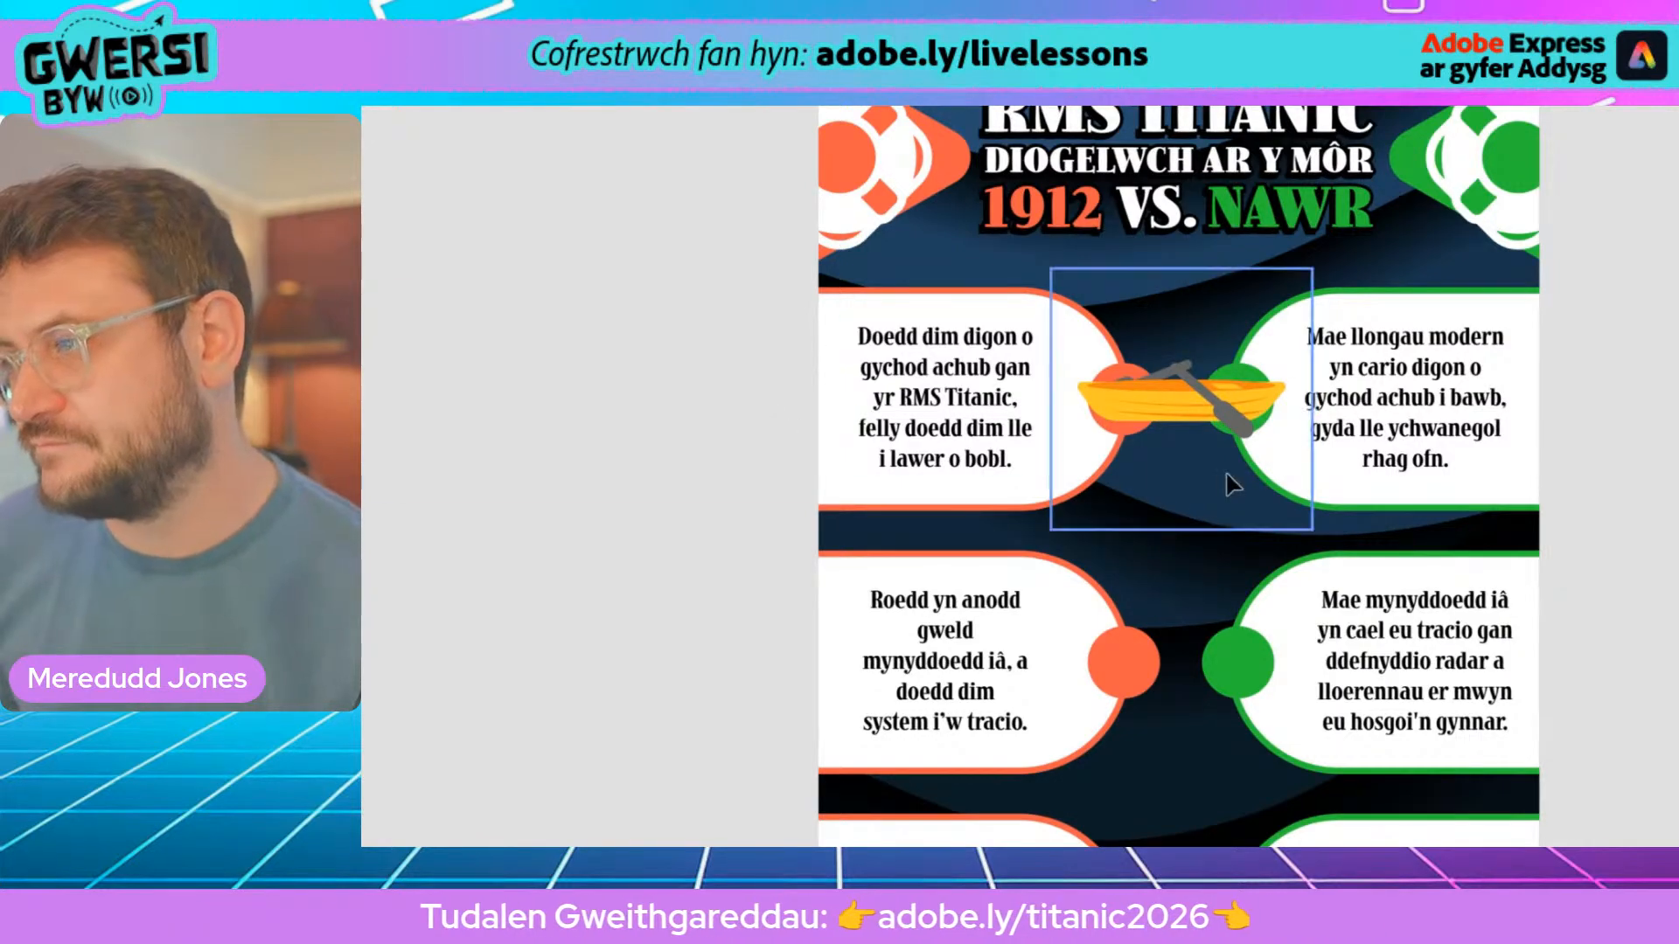
Search the design assets for "iceberg"
scroll(1226, 474, down, 5)
scroll(1248, 524, up, 3)
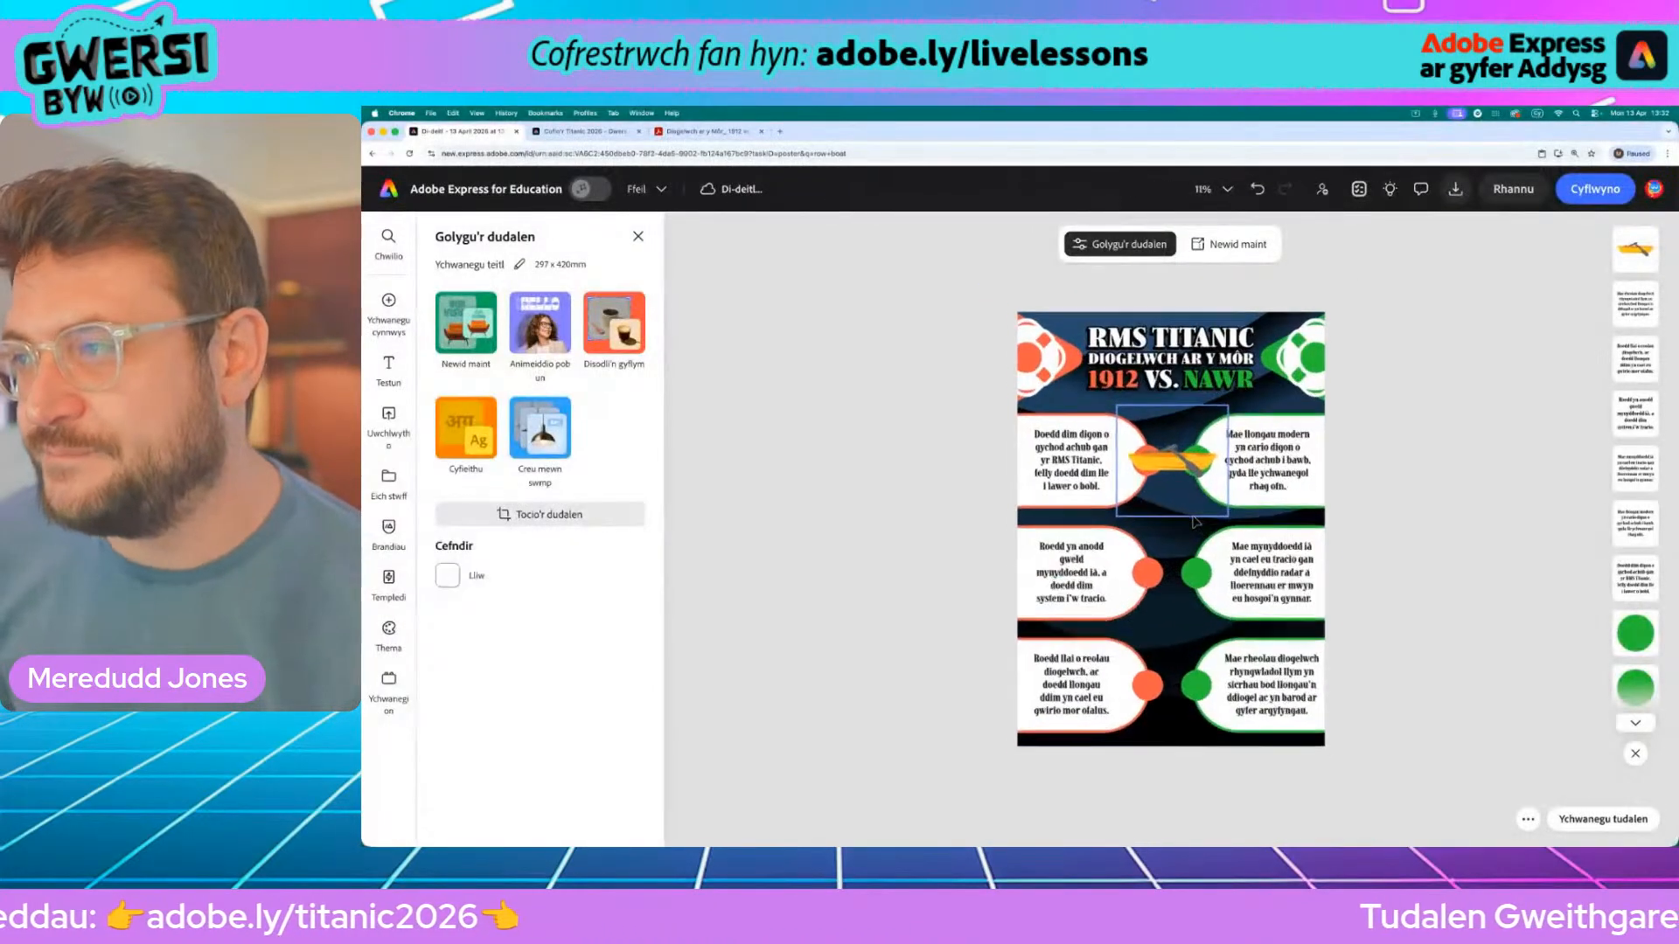
scroll(1193, 516, up, 1)
click(388, 302)
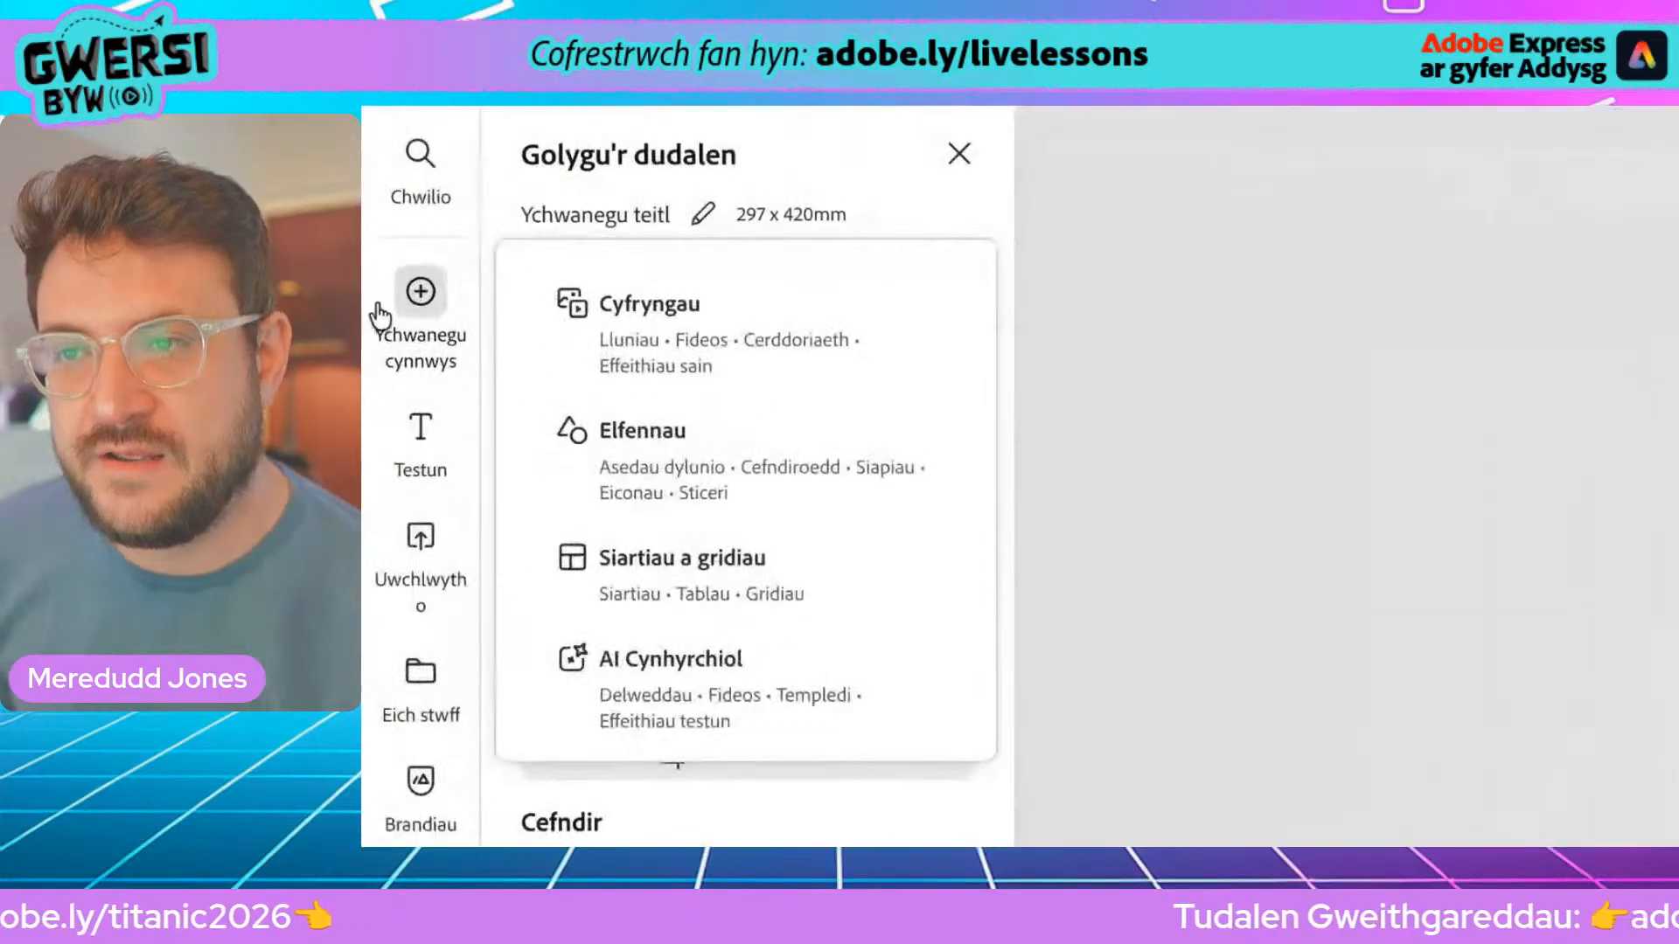
click(503, 392)
click(697, 292)
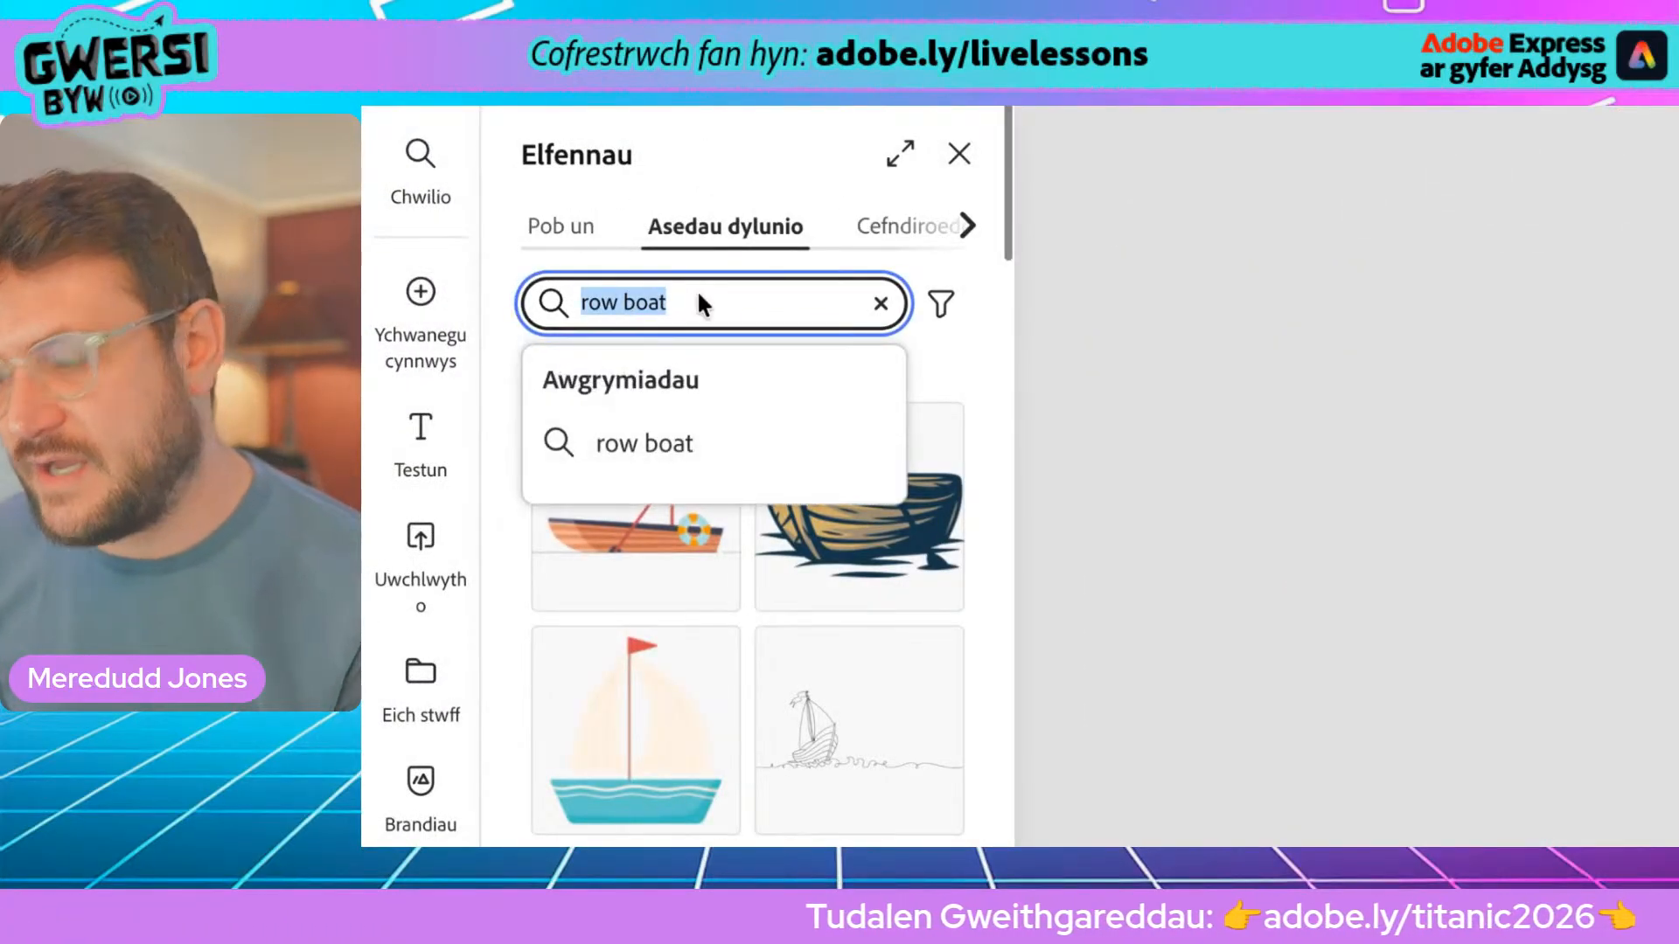
text(iceberg)
key(Return)
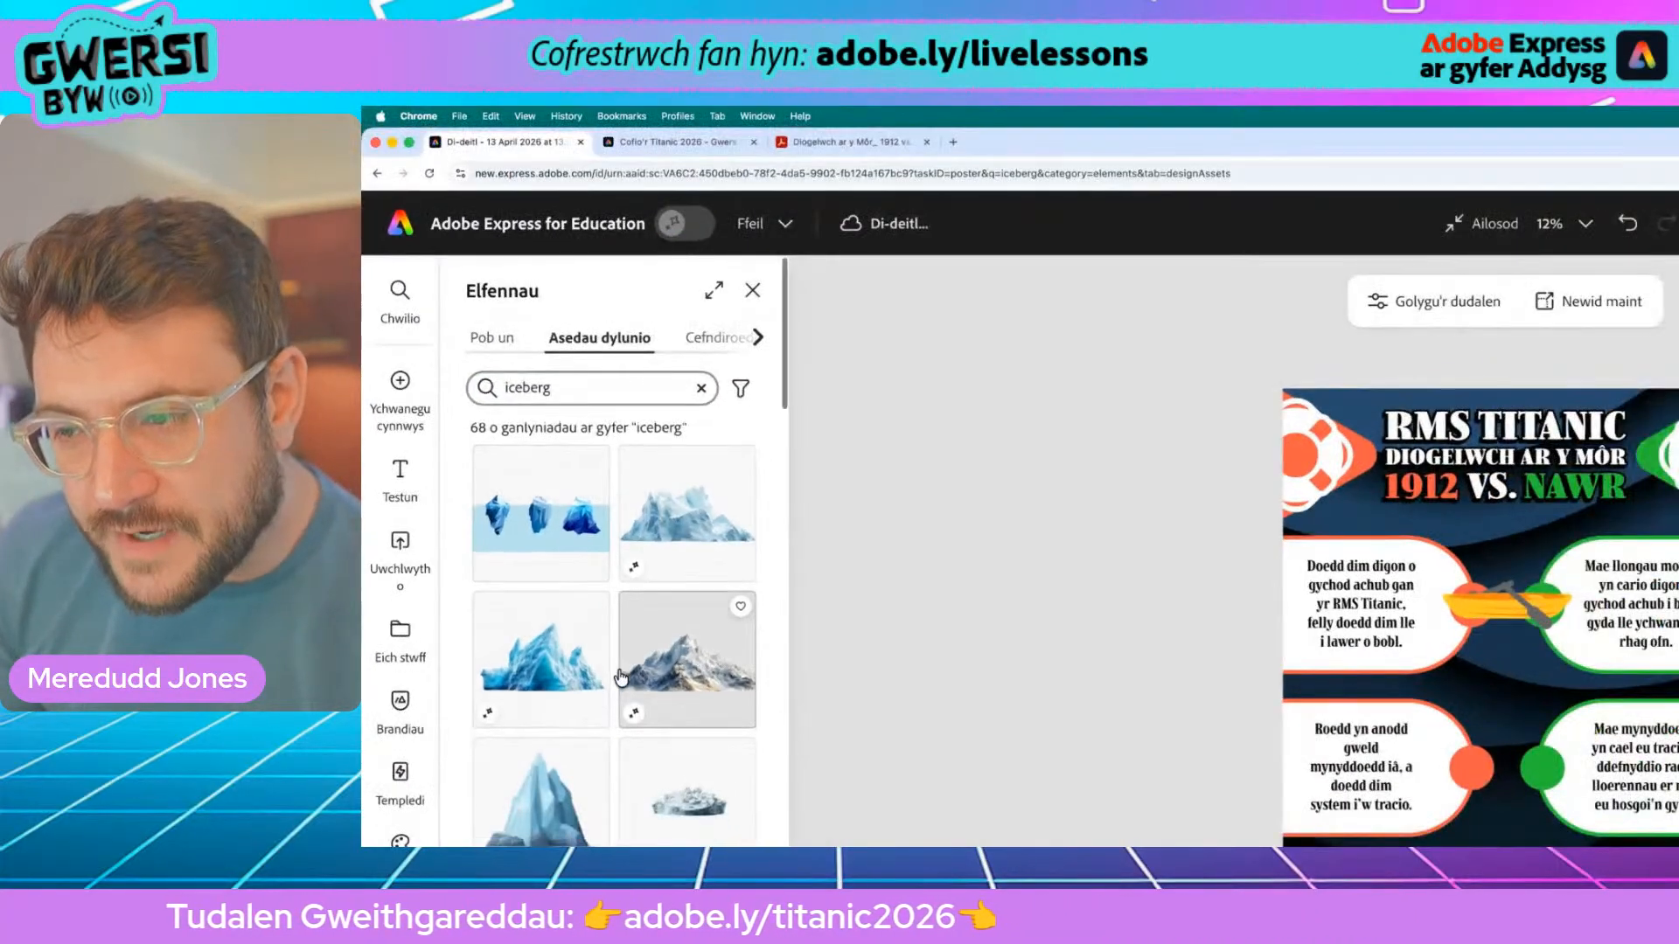
Add the pointed blue iceberg and enlarge it between the two middle panels, covering the inner parts of their circles
scroll(758, 743, down, 3)
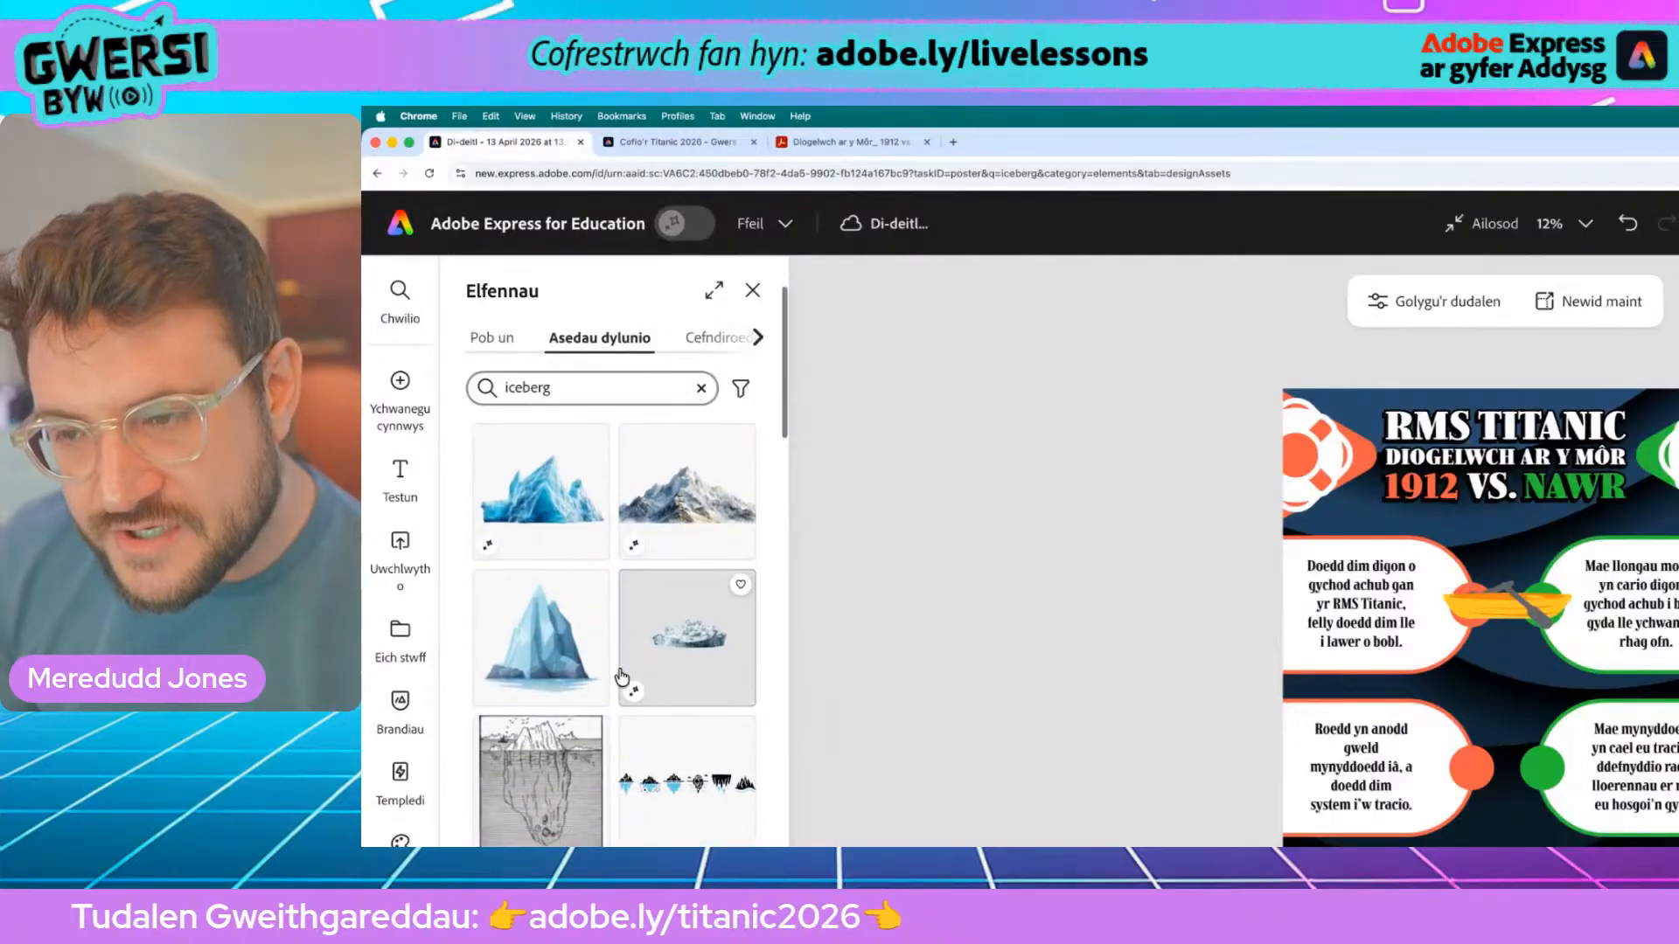
scroll(621, 675, down, 2)
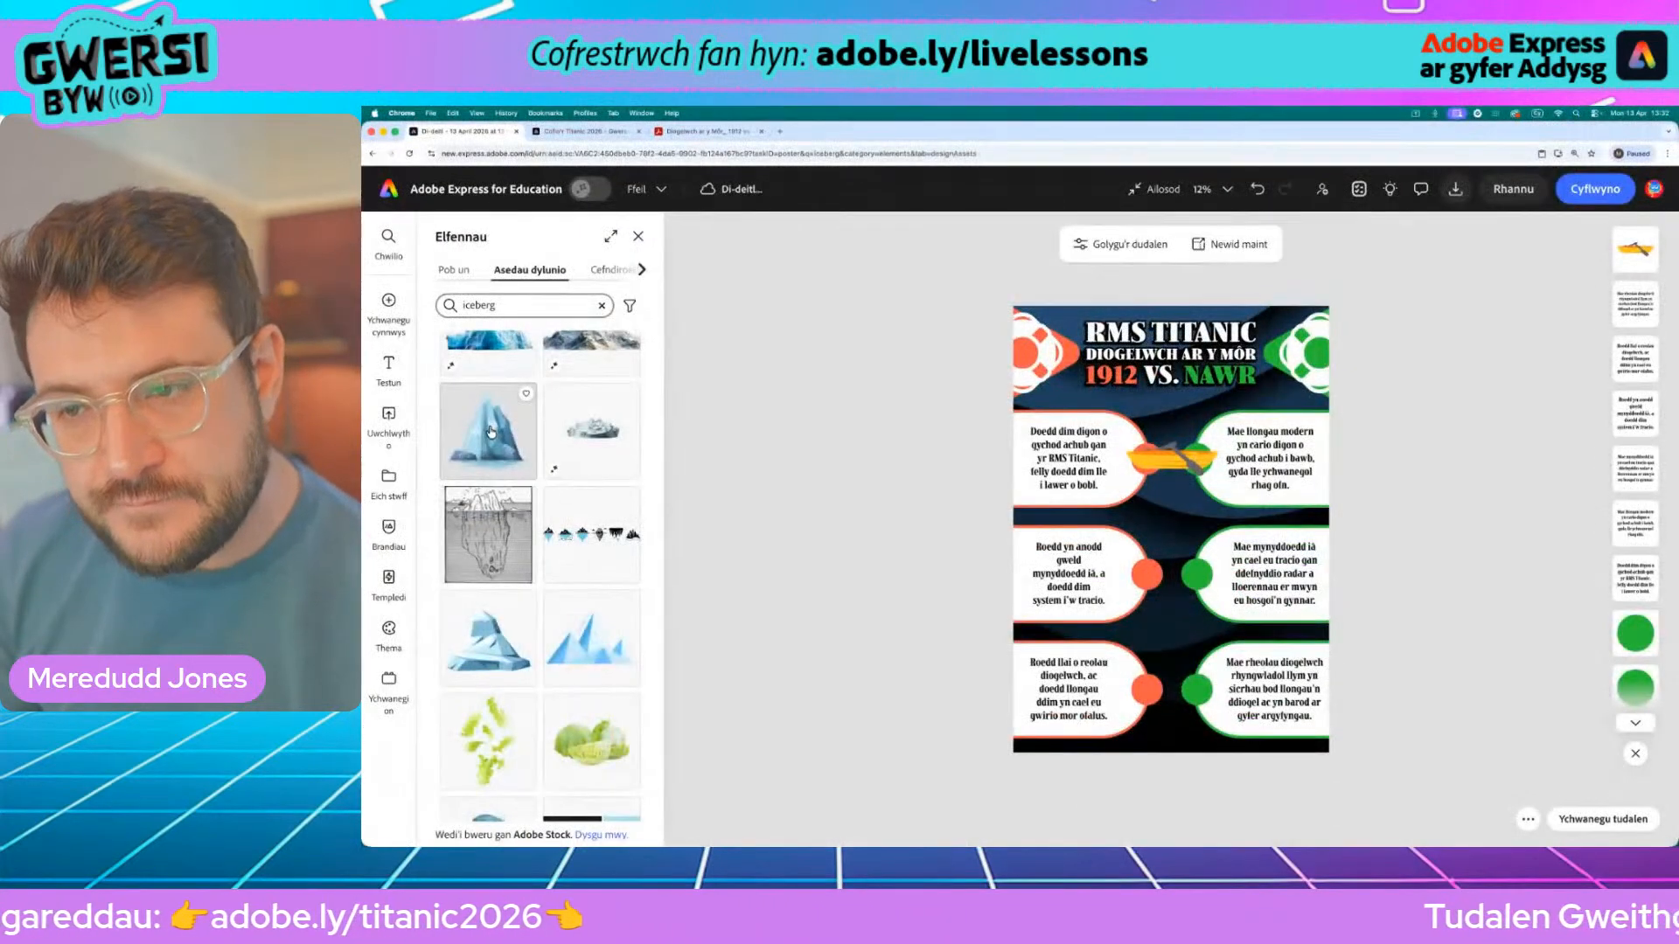
click(490, 431)
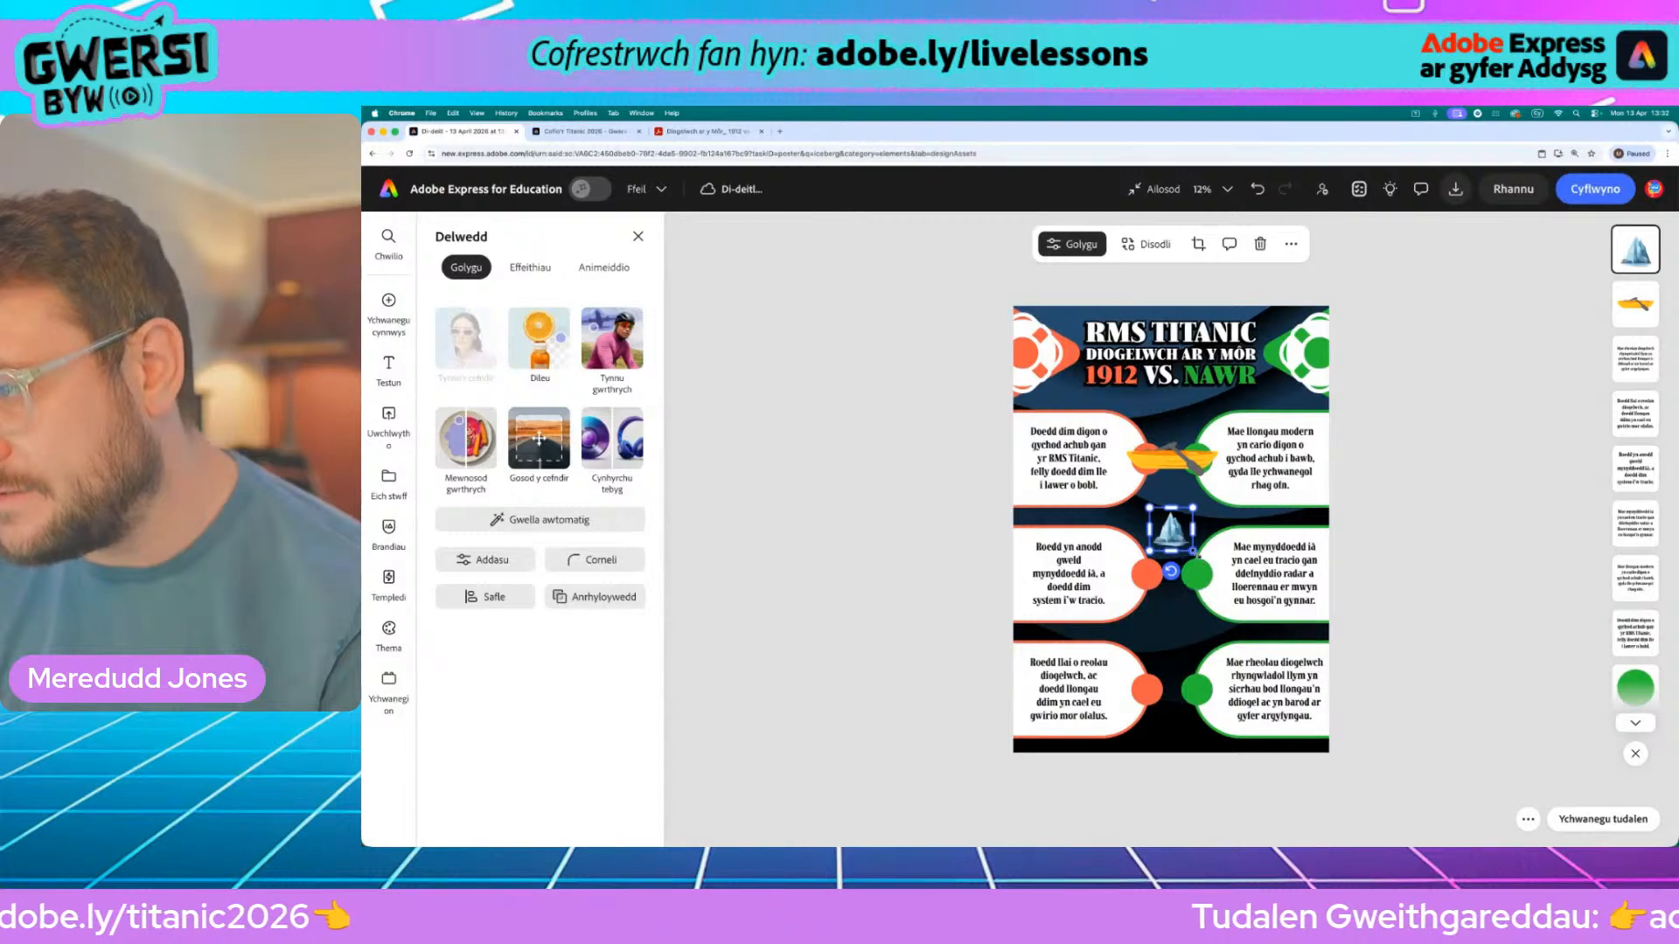
drag(1193, 552, 1229, 588)
drag(1216, 530, 1181, 556)
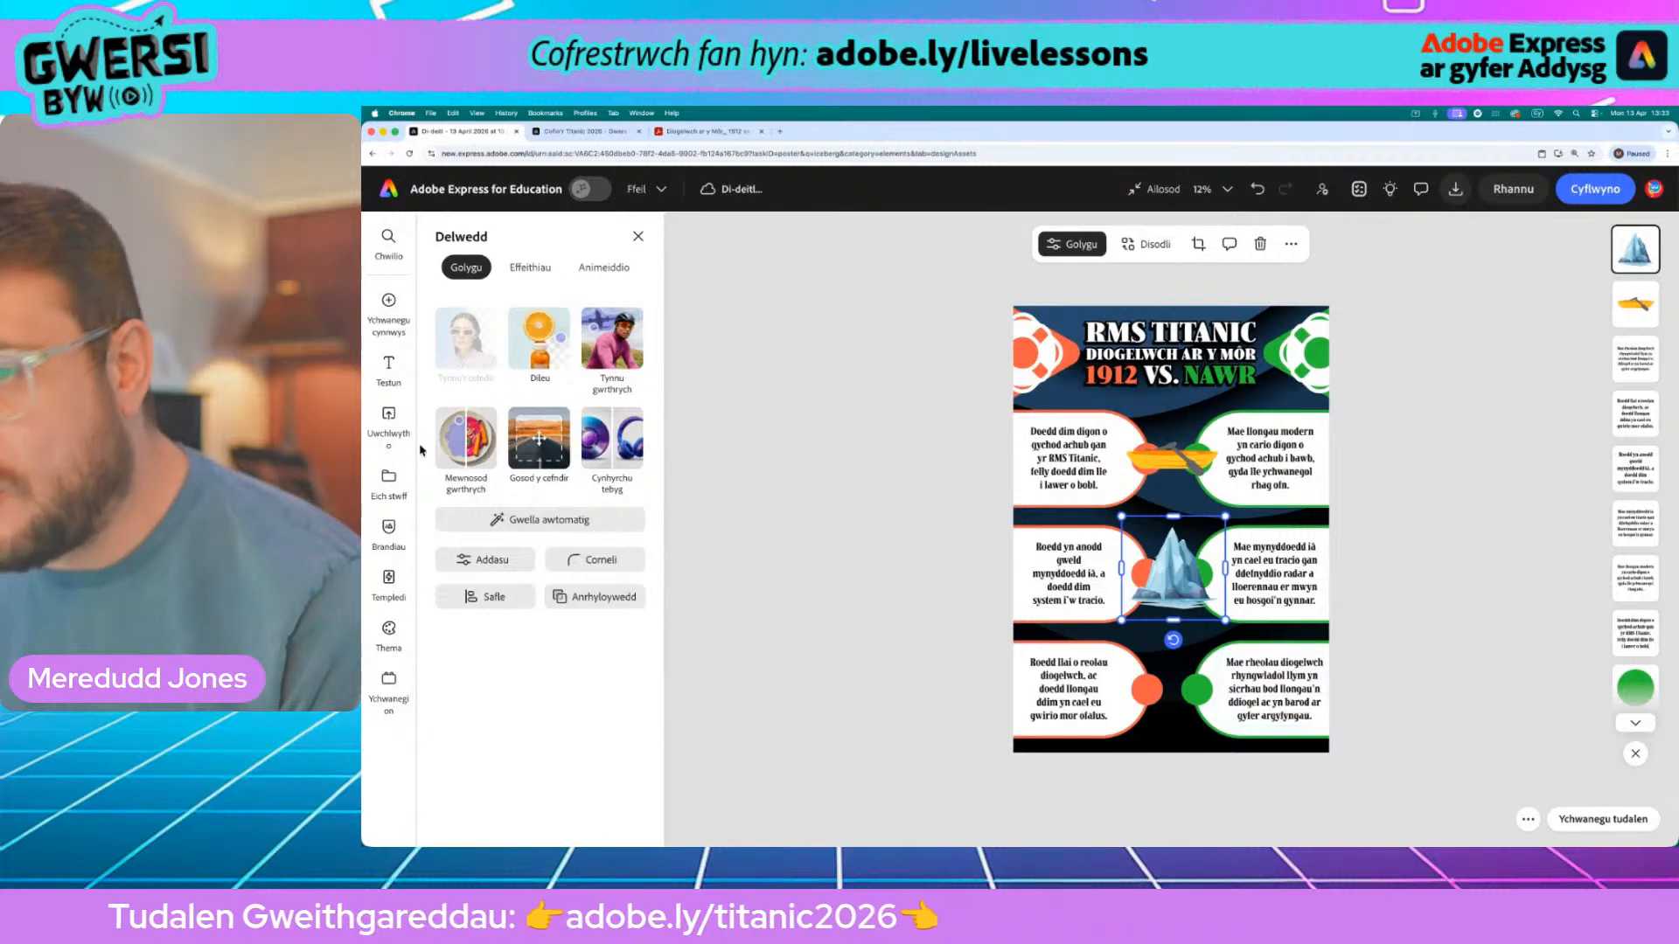
Search the design assets for "rules" and look through the results for an illustration suiting the lowest panels
mouse_move(378, 302)
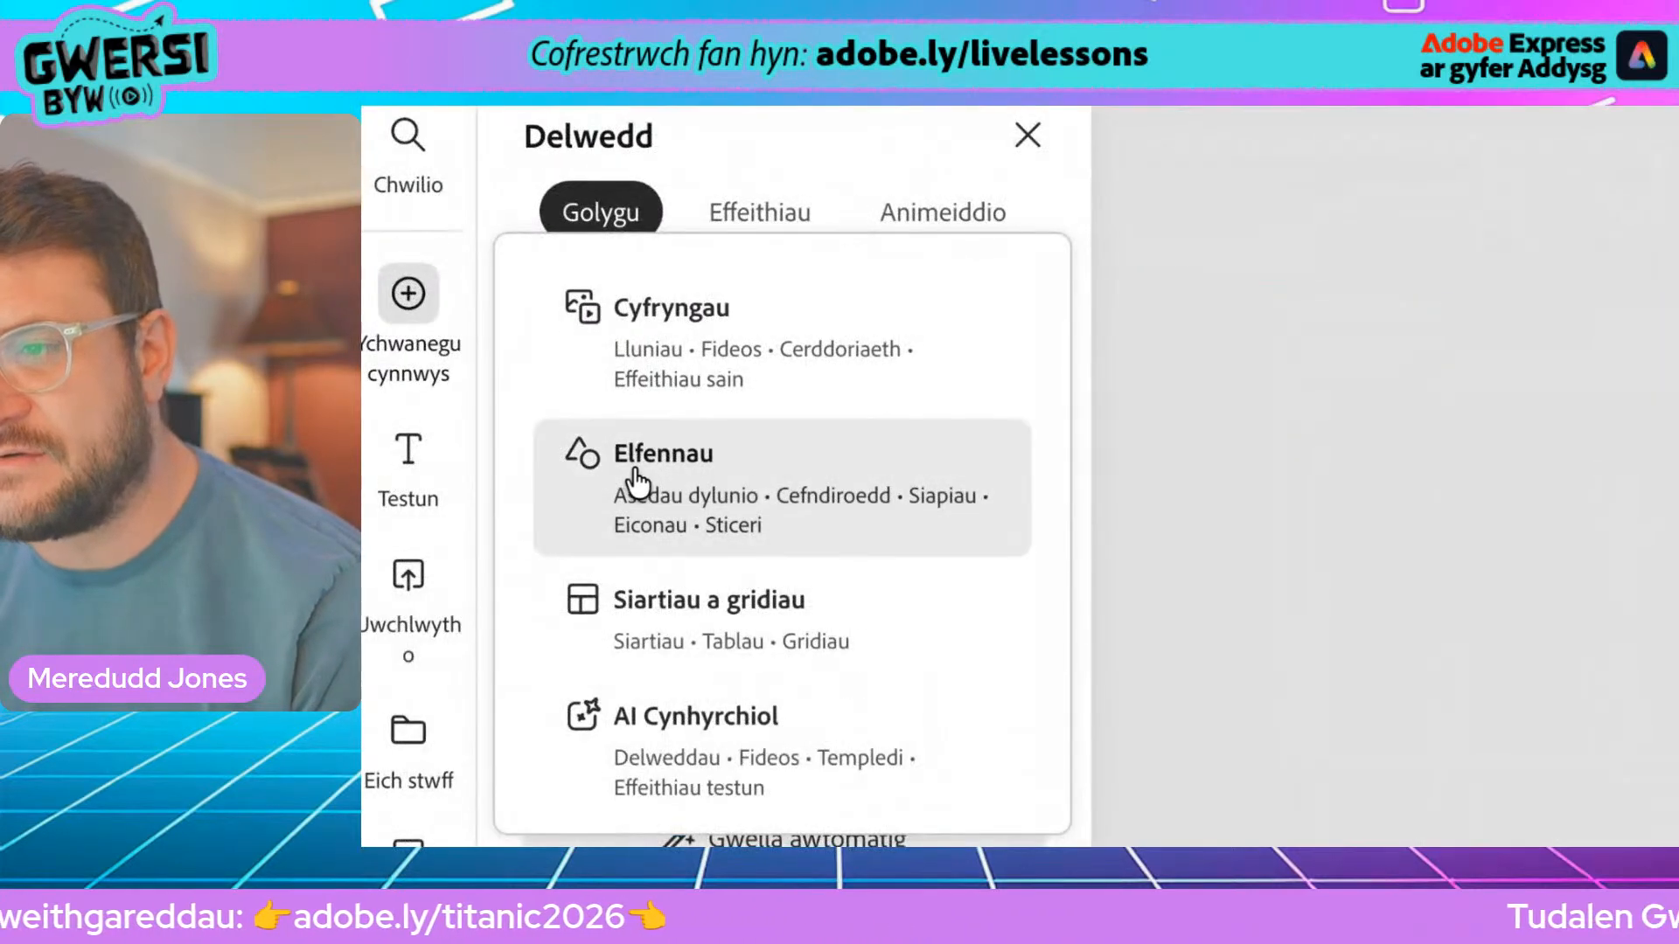
click(485, 367)
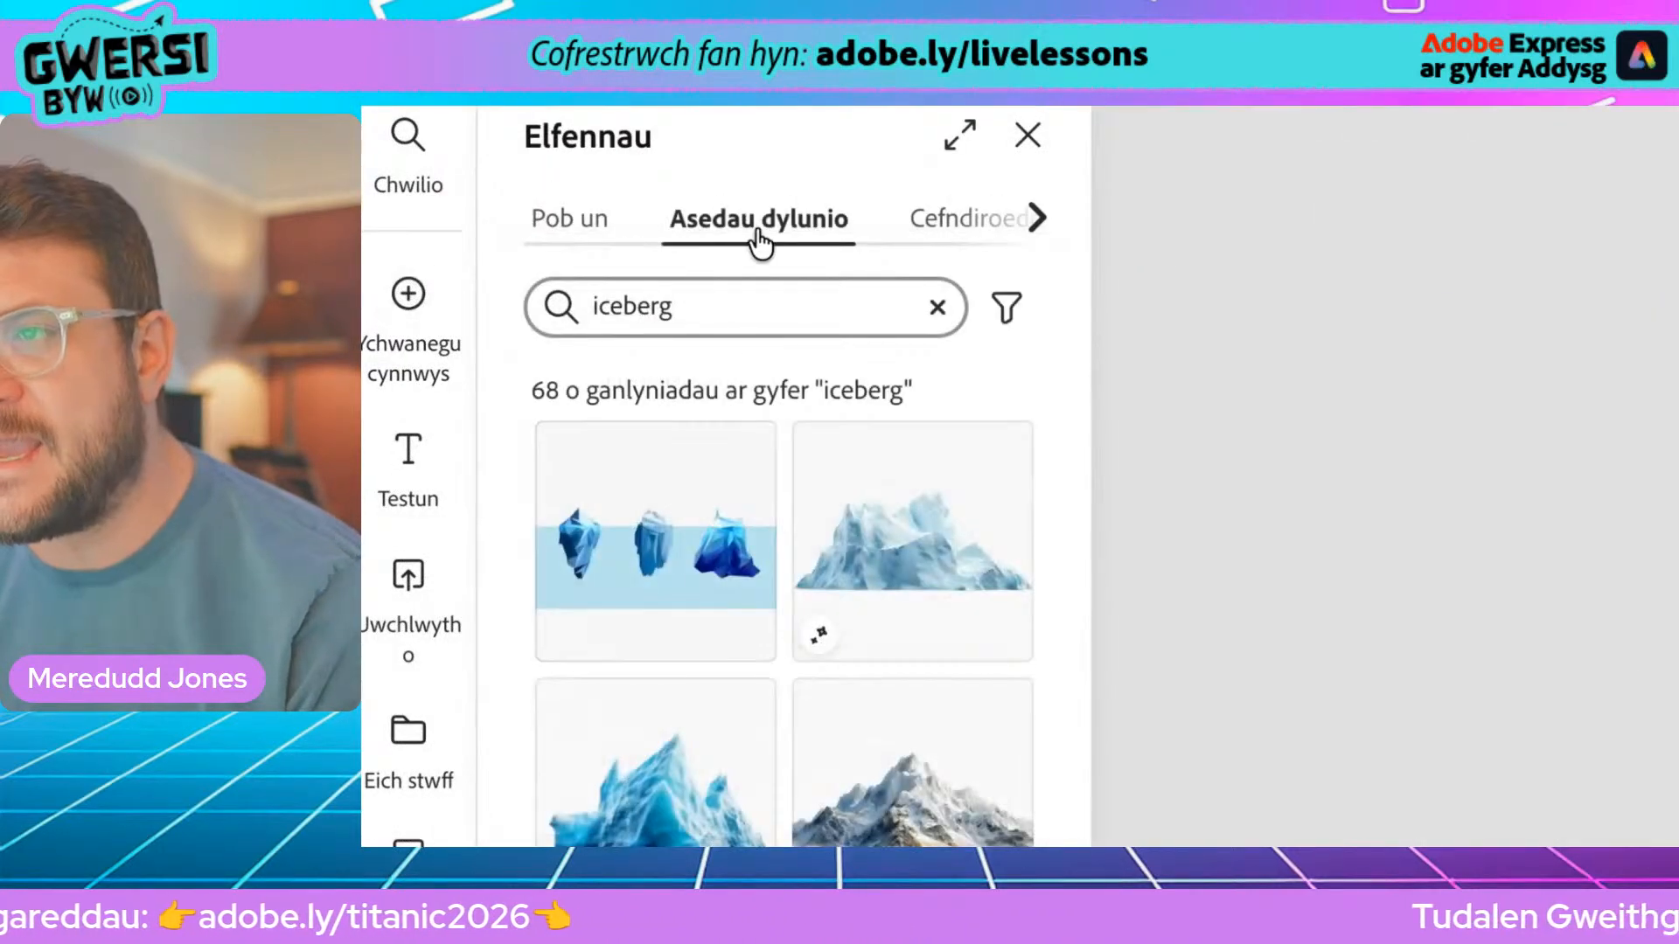
click(691, 303)
text(rules)
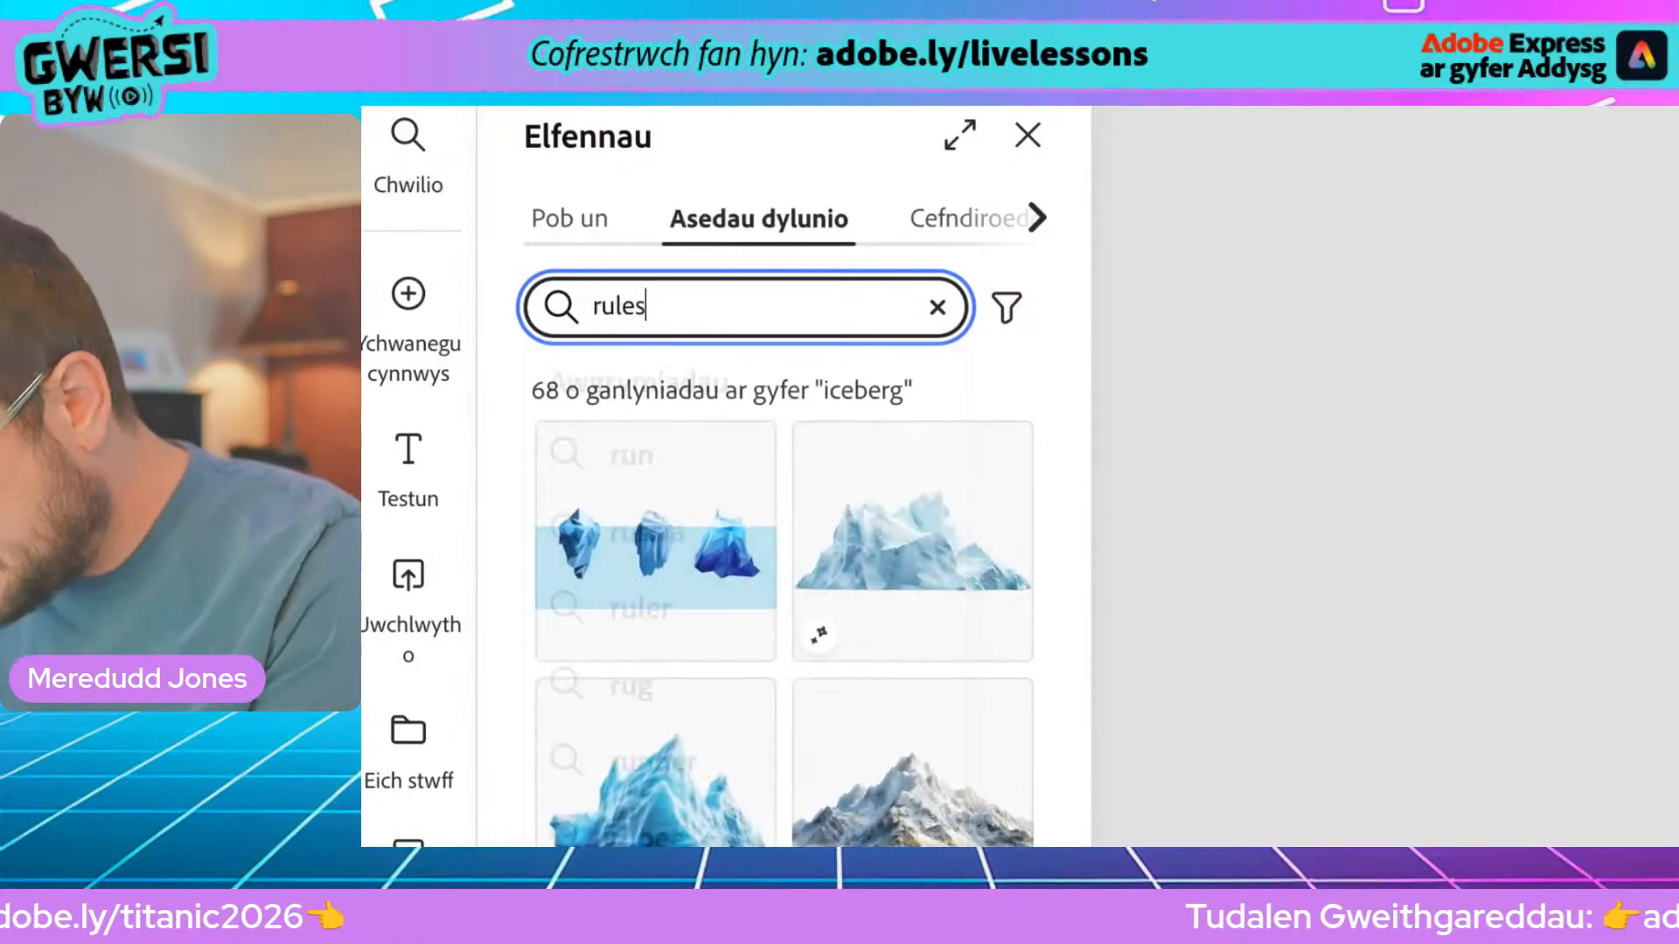
key(Return)
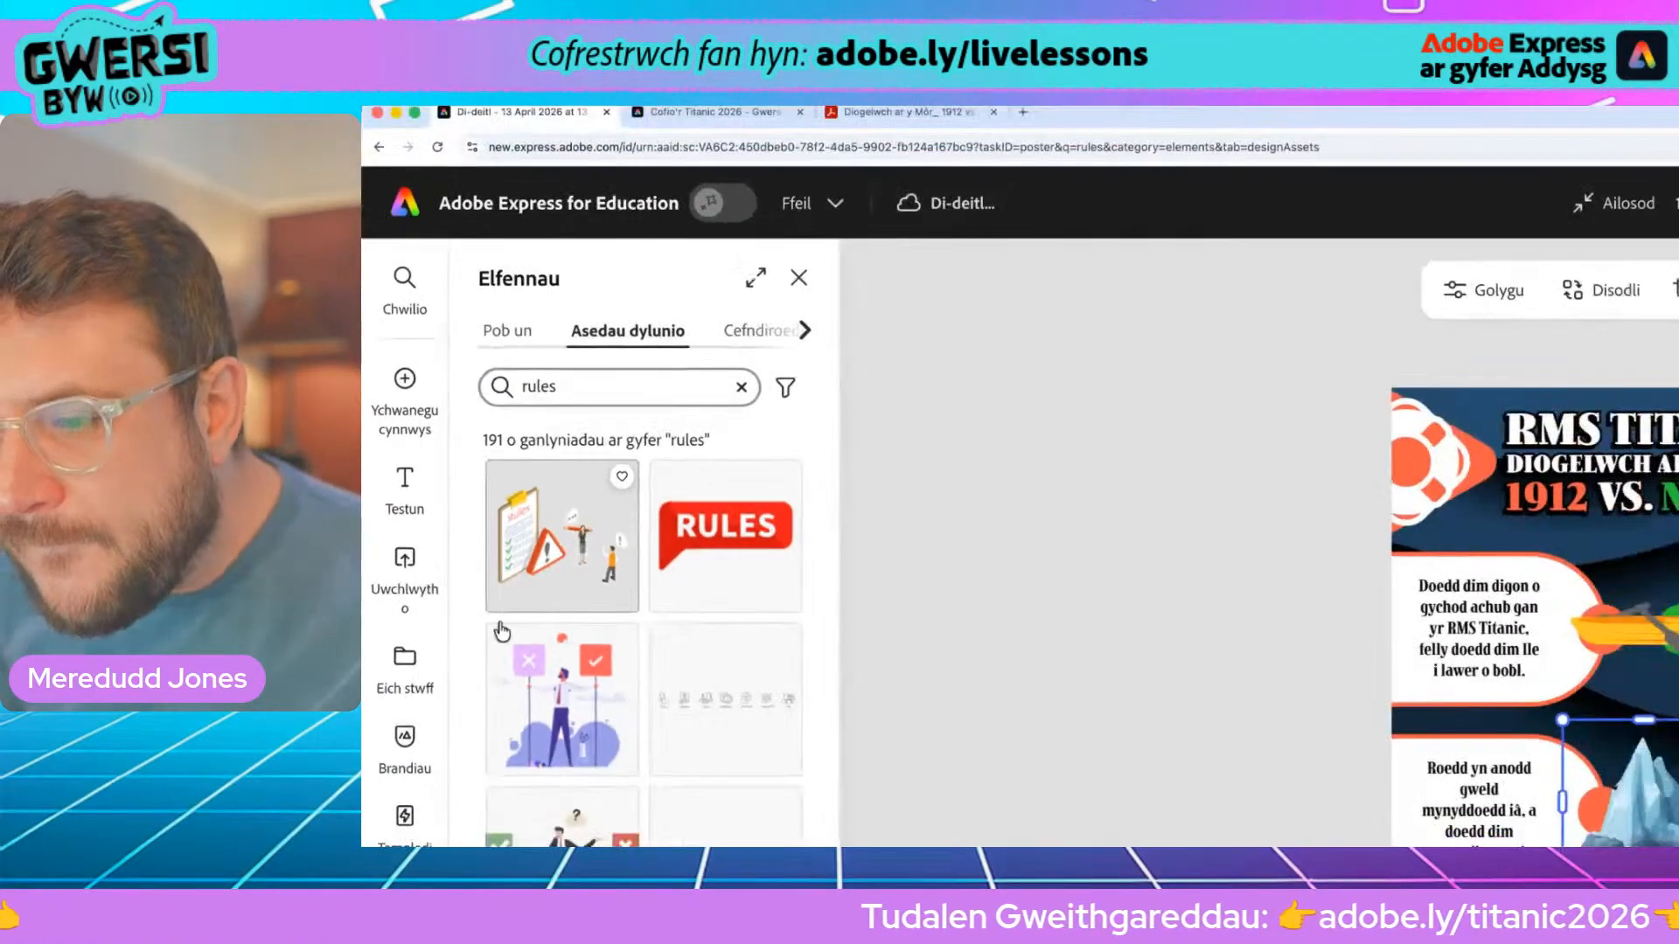
scroll(647, 743, down, 2)
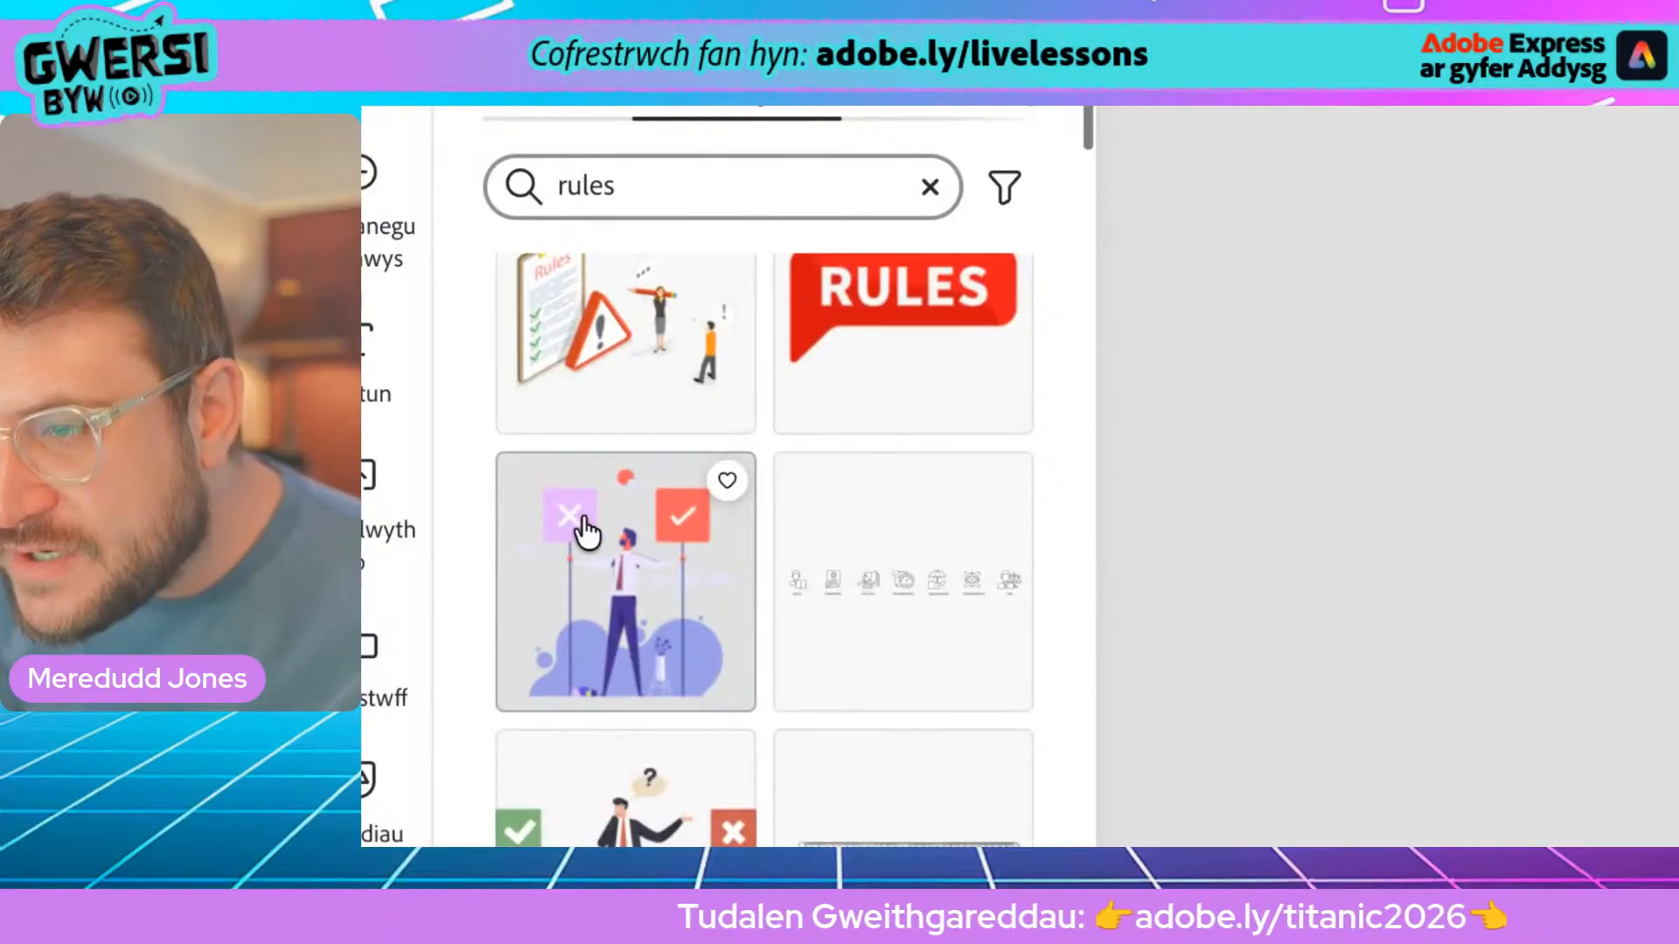
scroll(589, 506, down, 3)
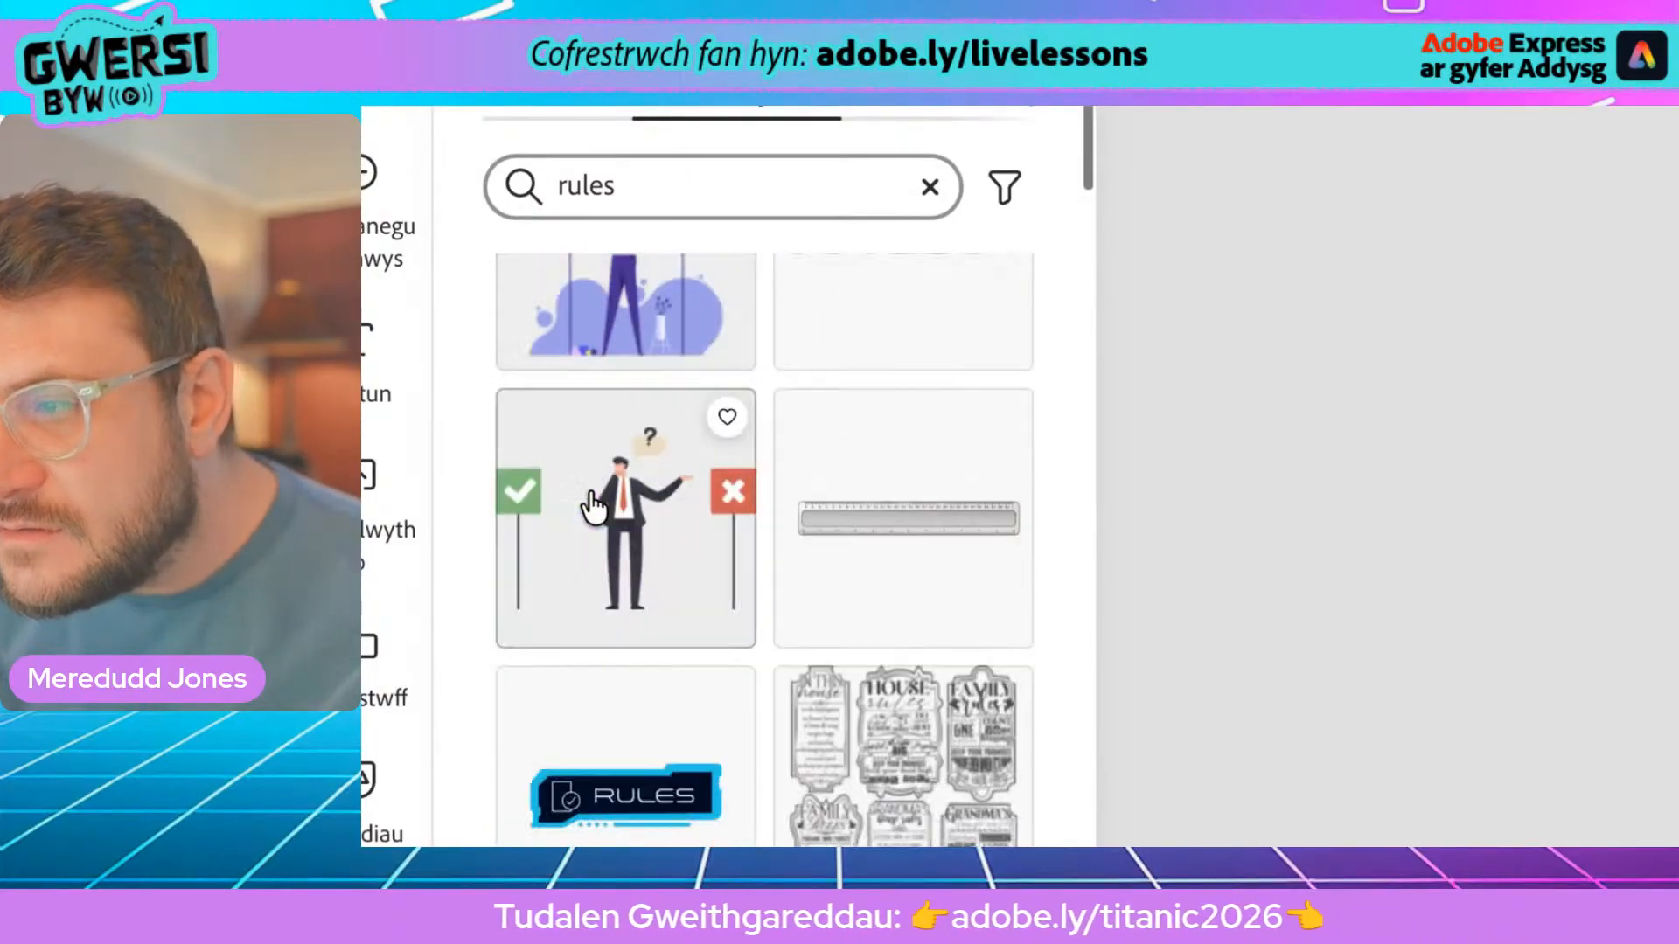
scroll(595, 505, down, 10)
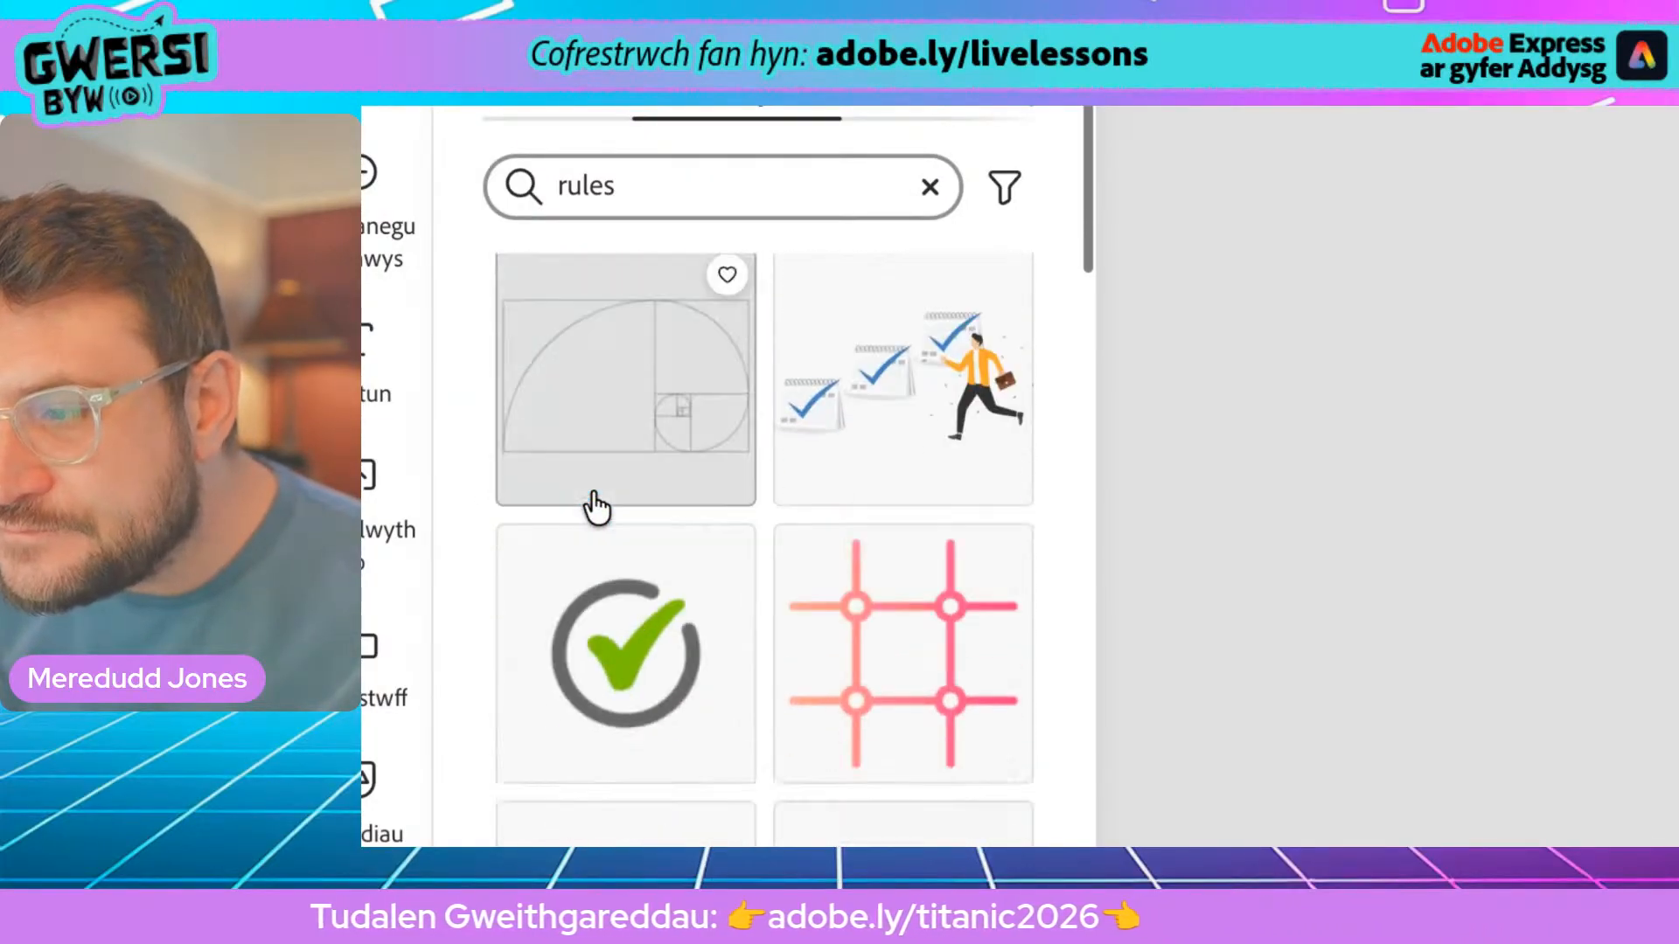
scroll(595, 505, down, 10)
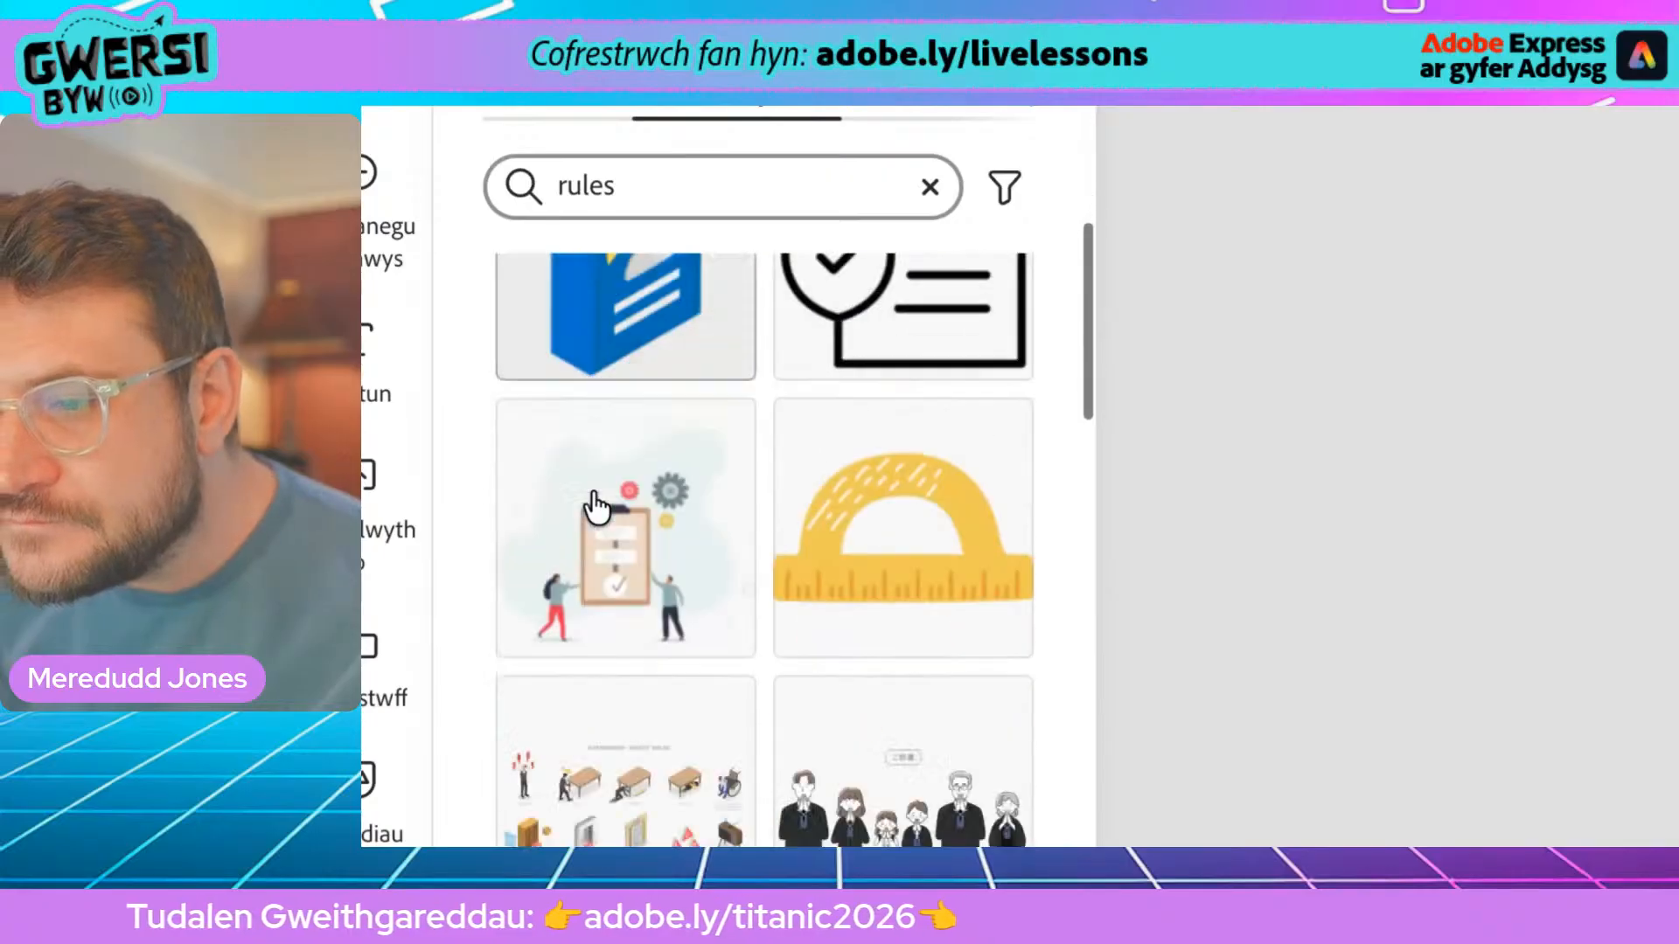
scroll(595, 505, down, 10)
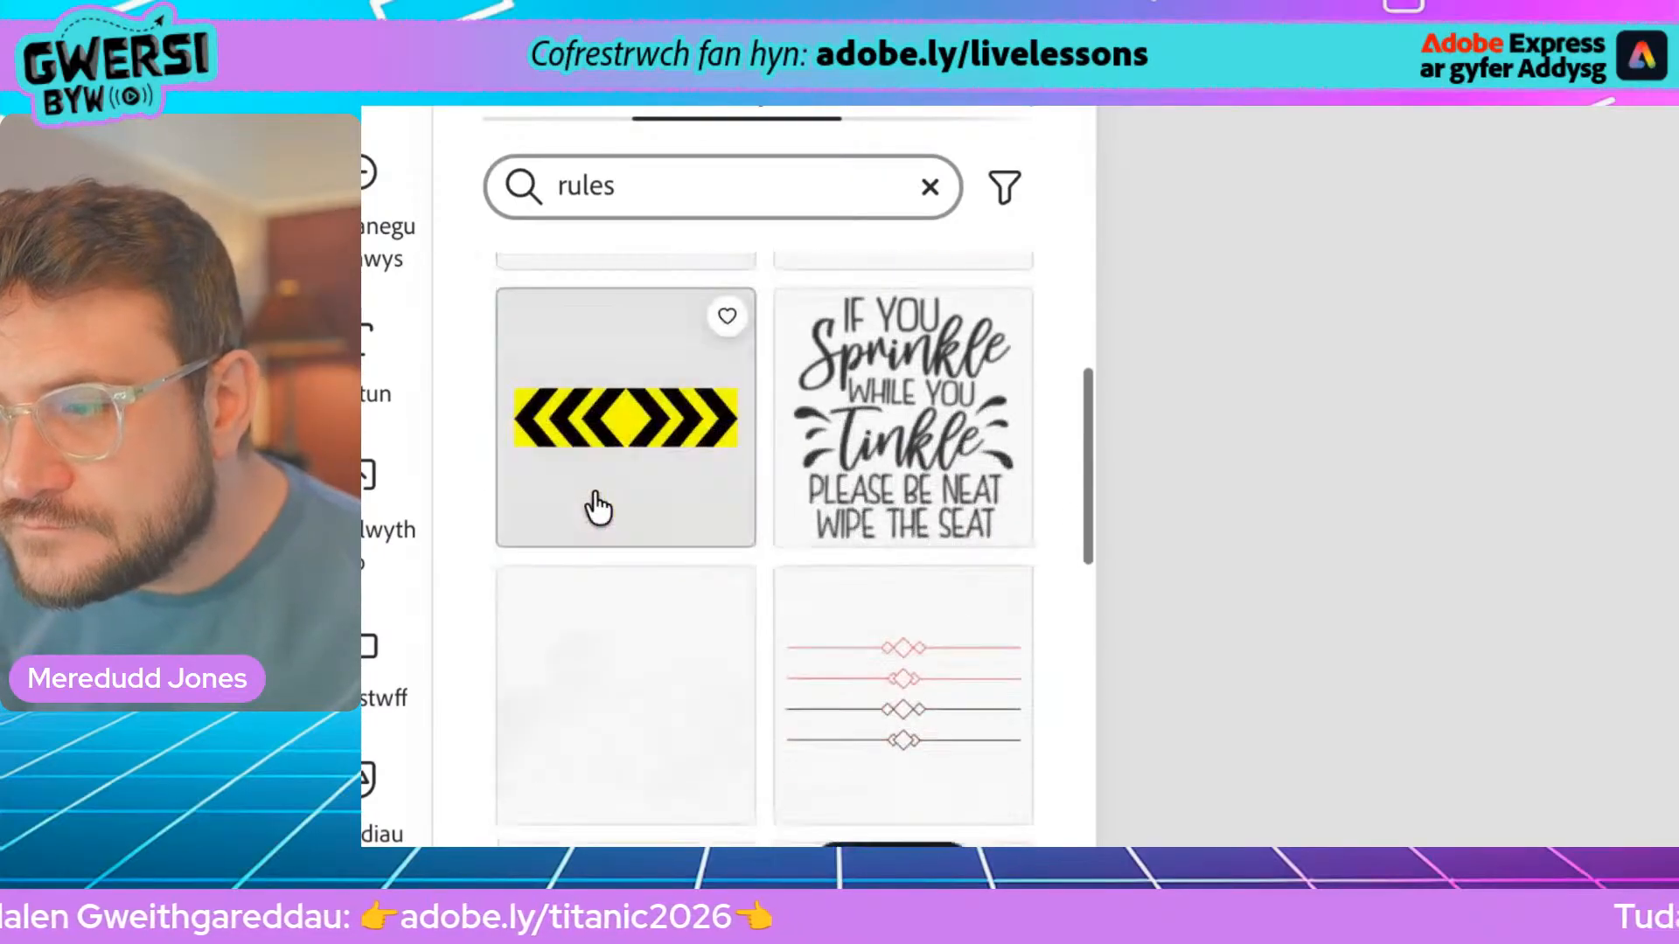
scroll(597, 507, down, 2)
scroll(597, 507, up, 10)
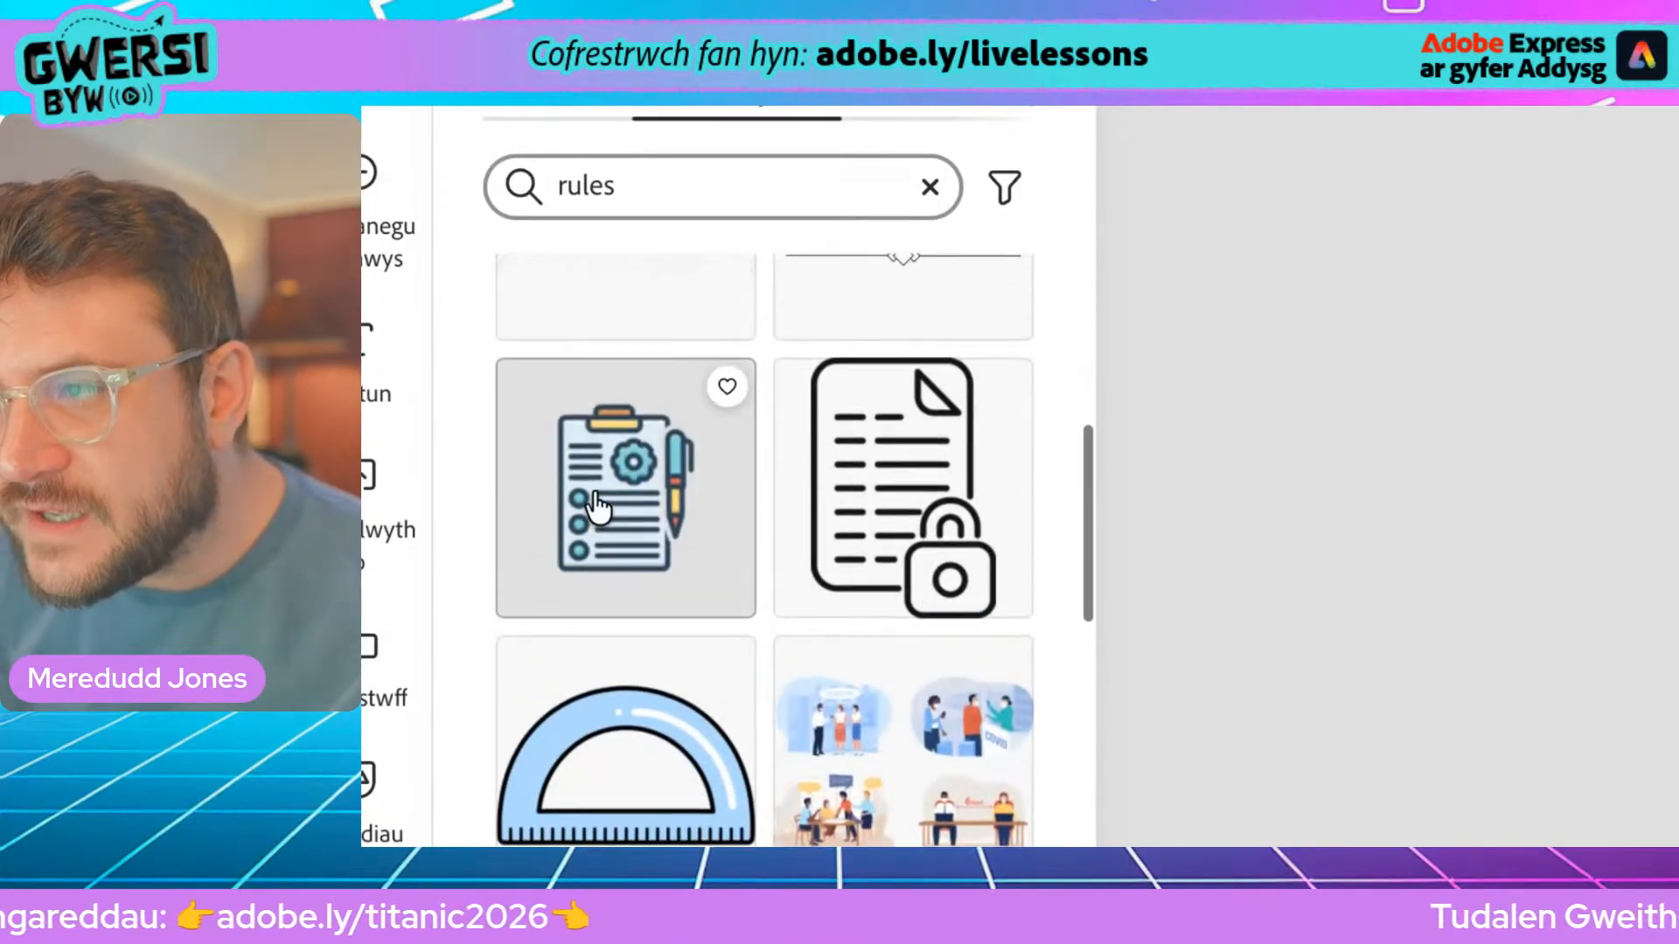
Search the design assets for "checklist" instead and browse the clipboard illustrations
double_click(588, 183)
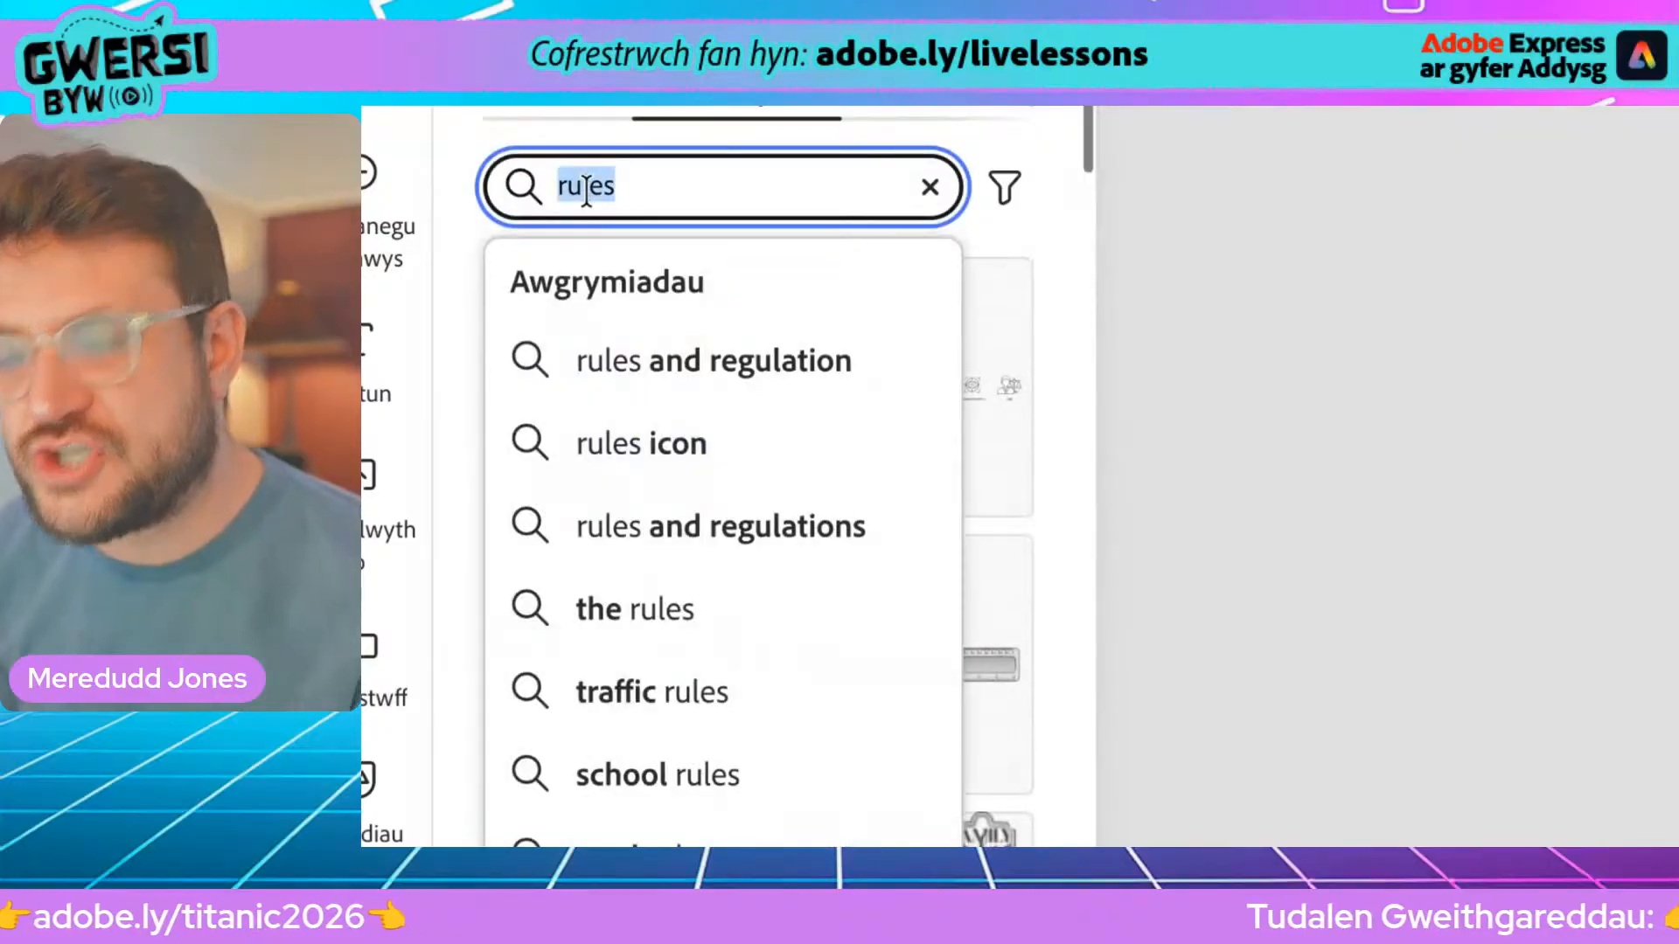
text(checklis)
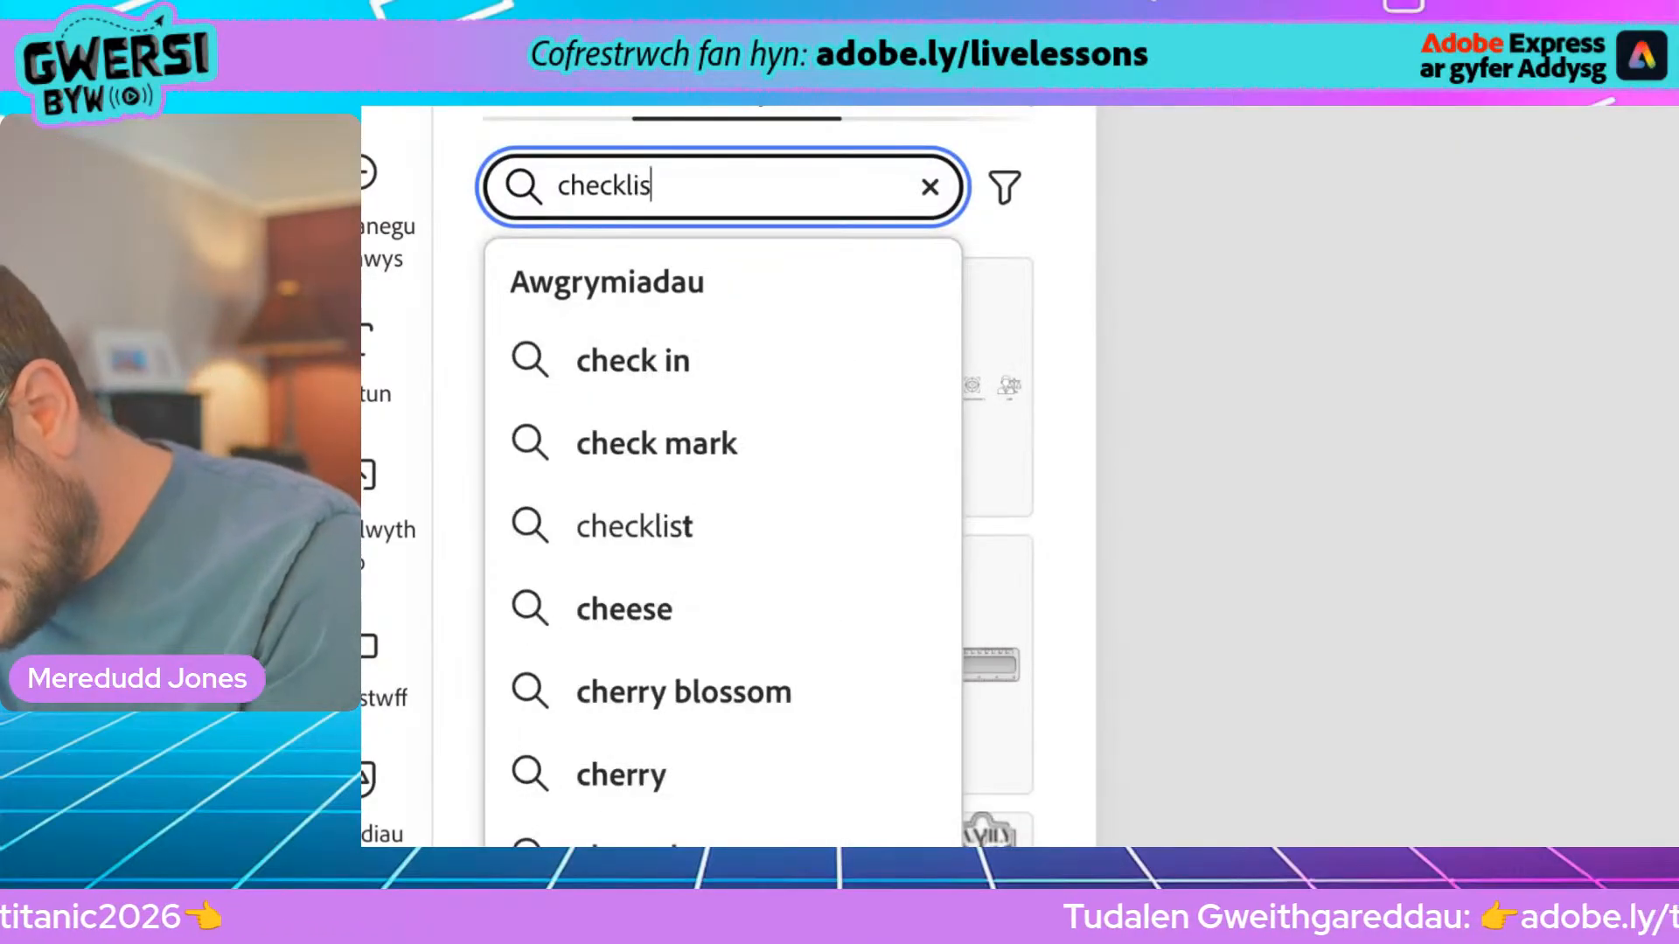
key(Return)
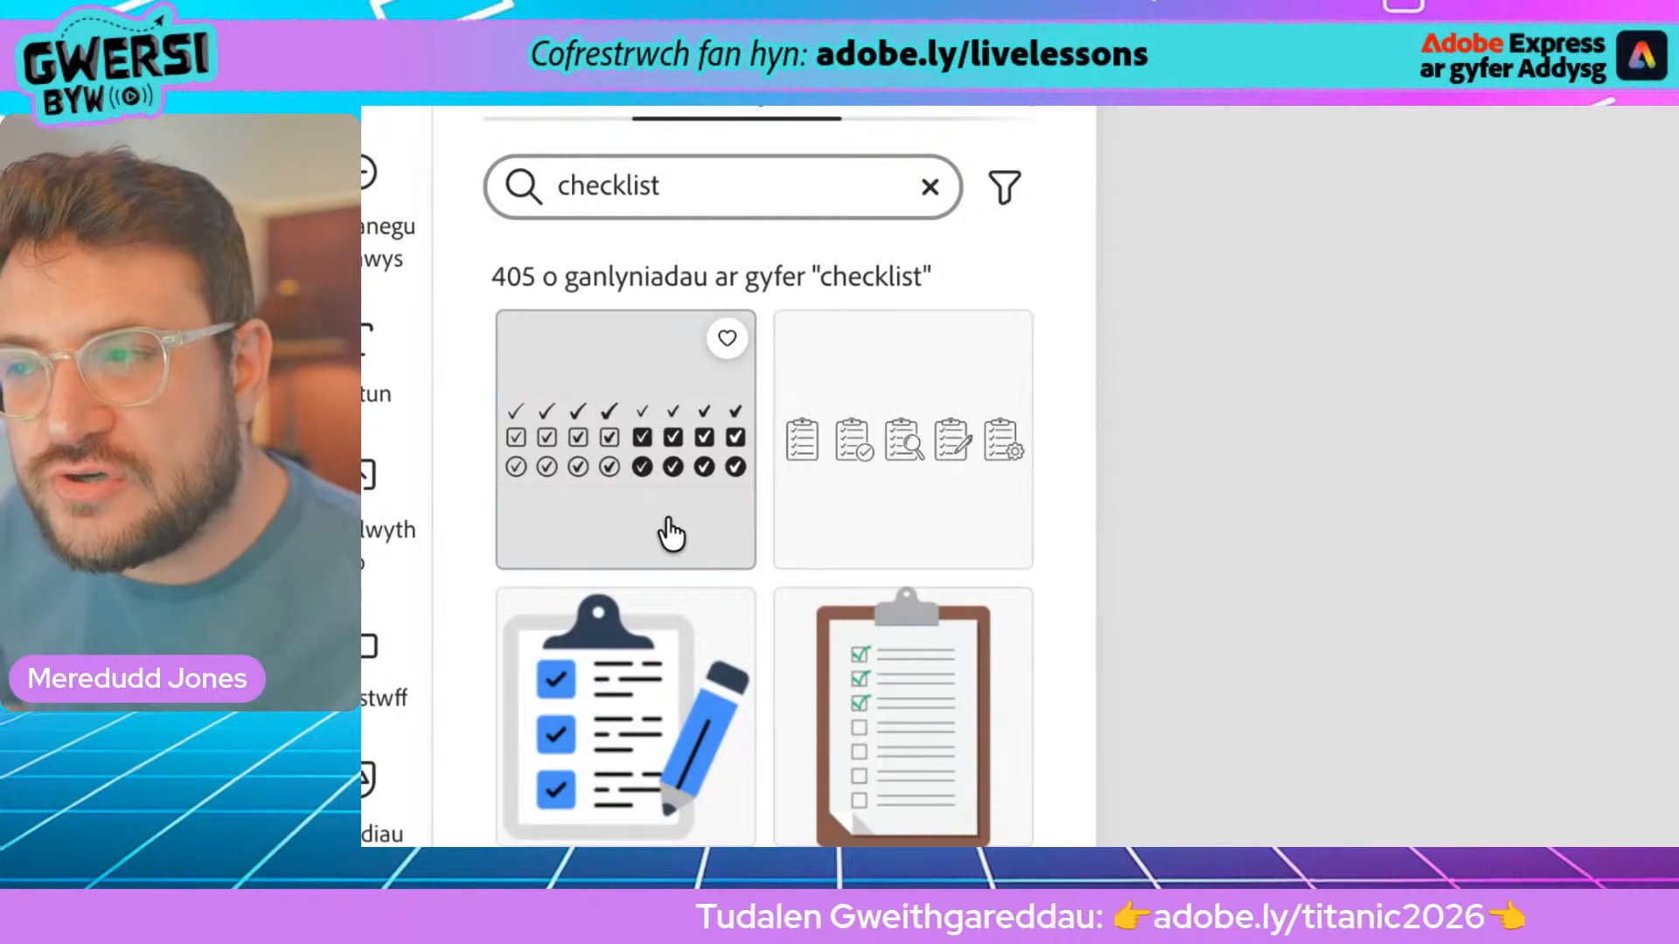
scroll(669, 533, down, 2)
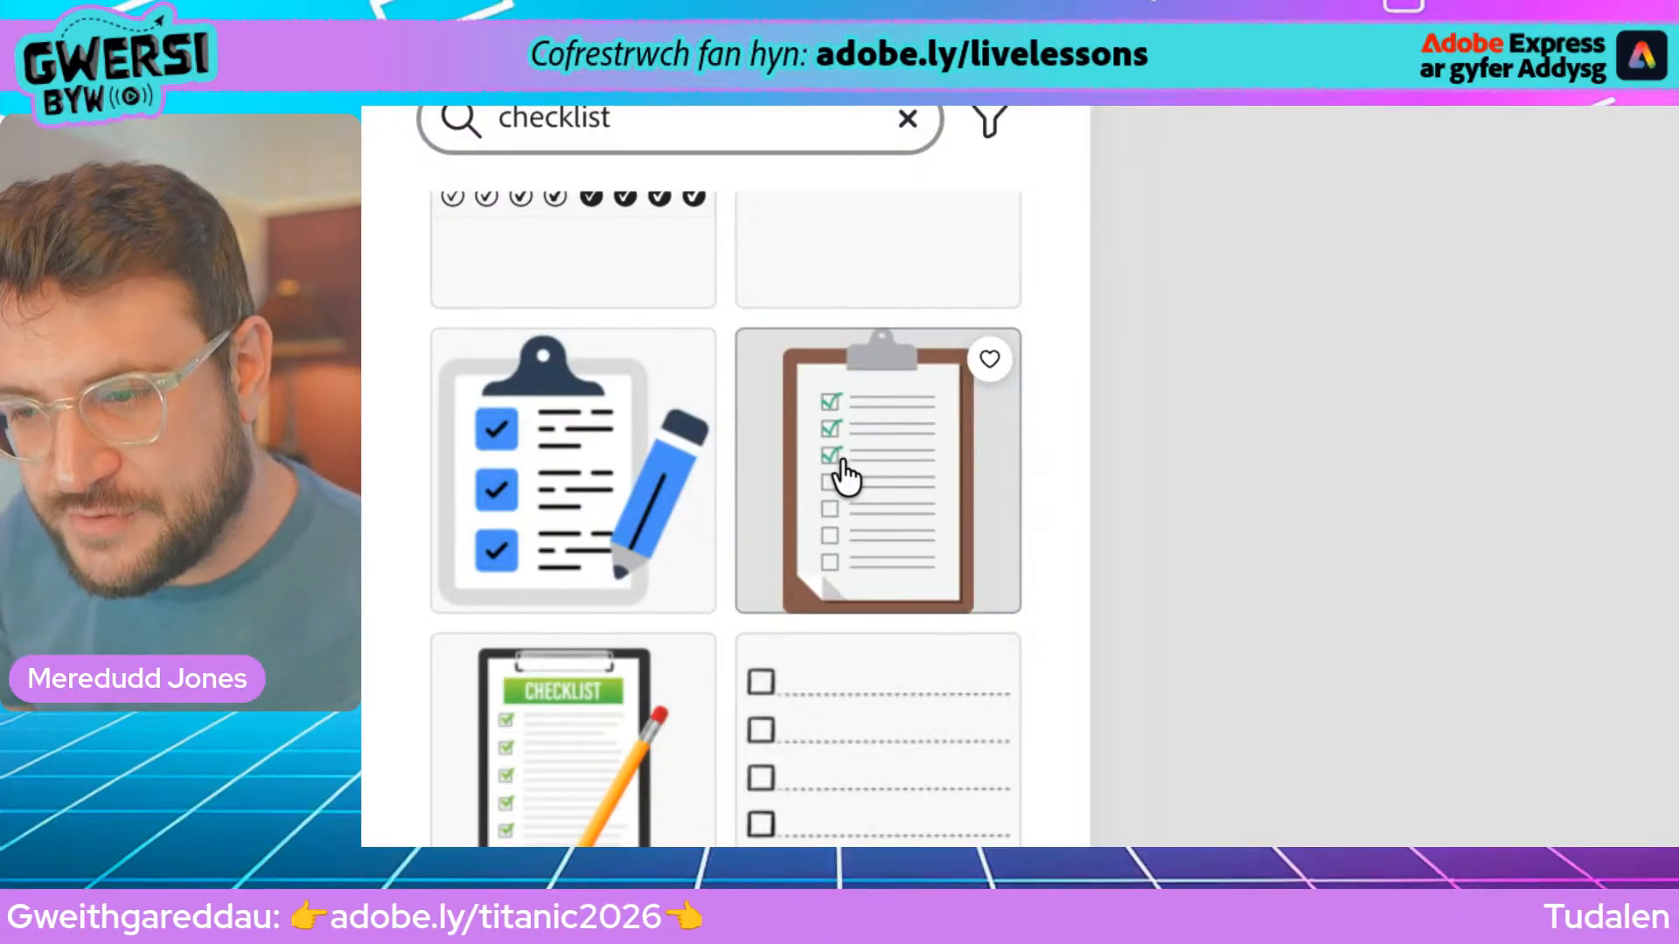
scroll(699, 543, down, 2)
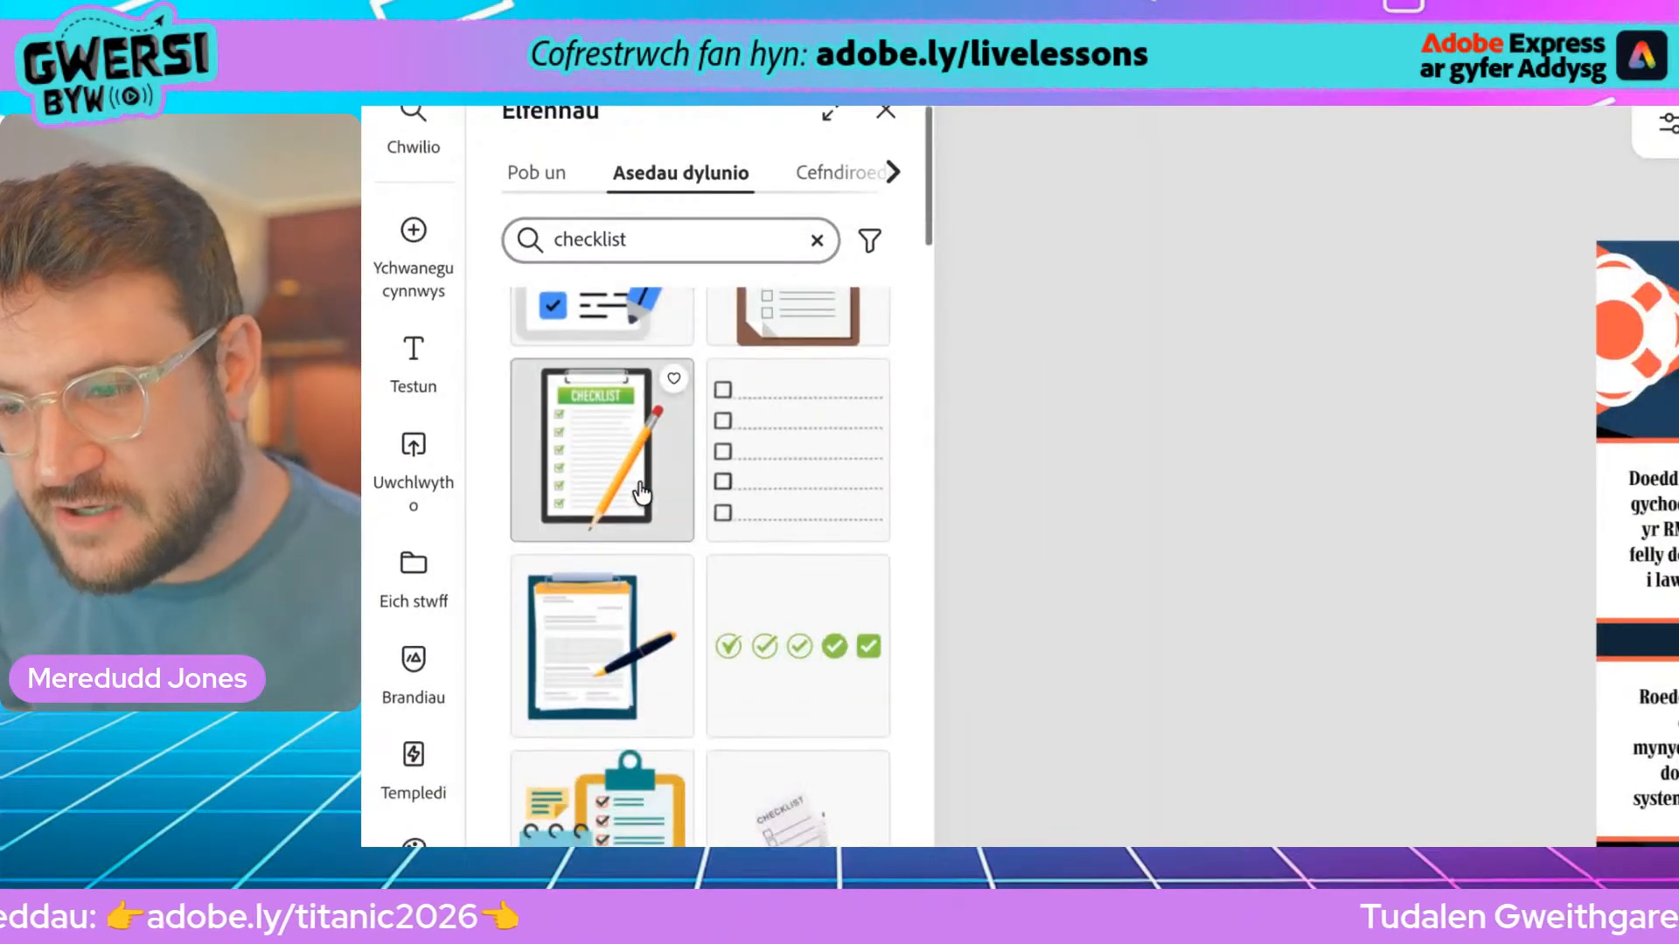
scroll(641, 492, down, 2)
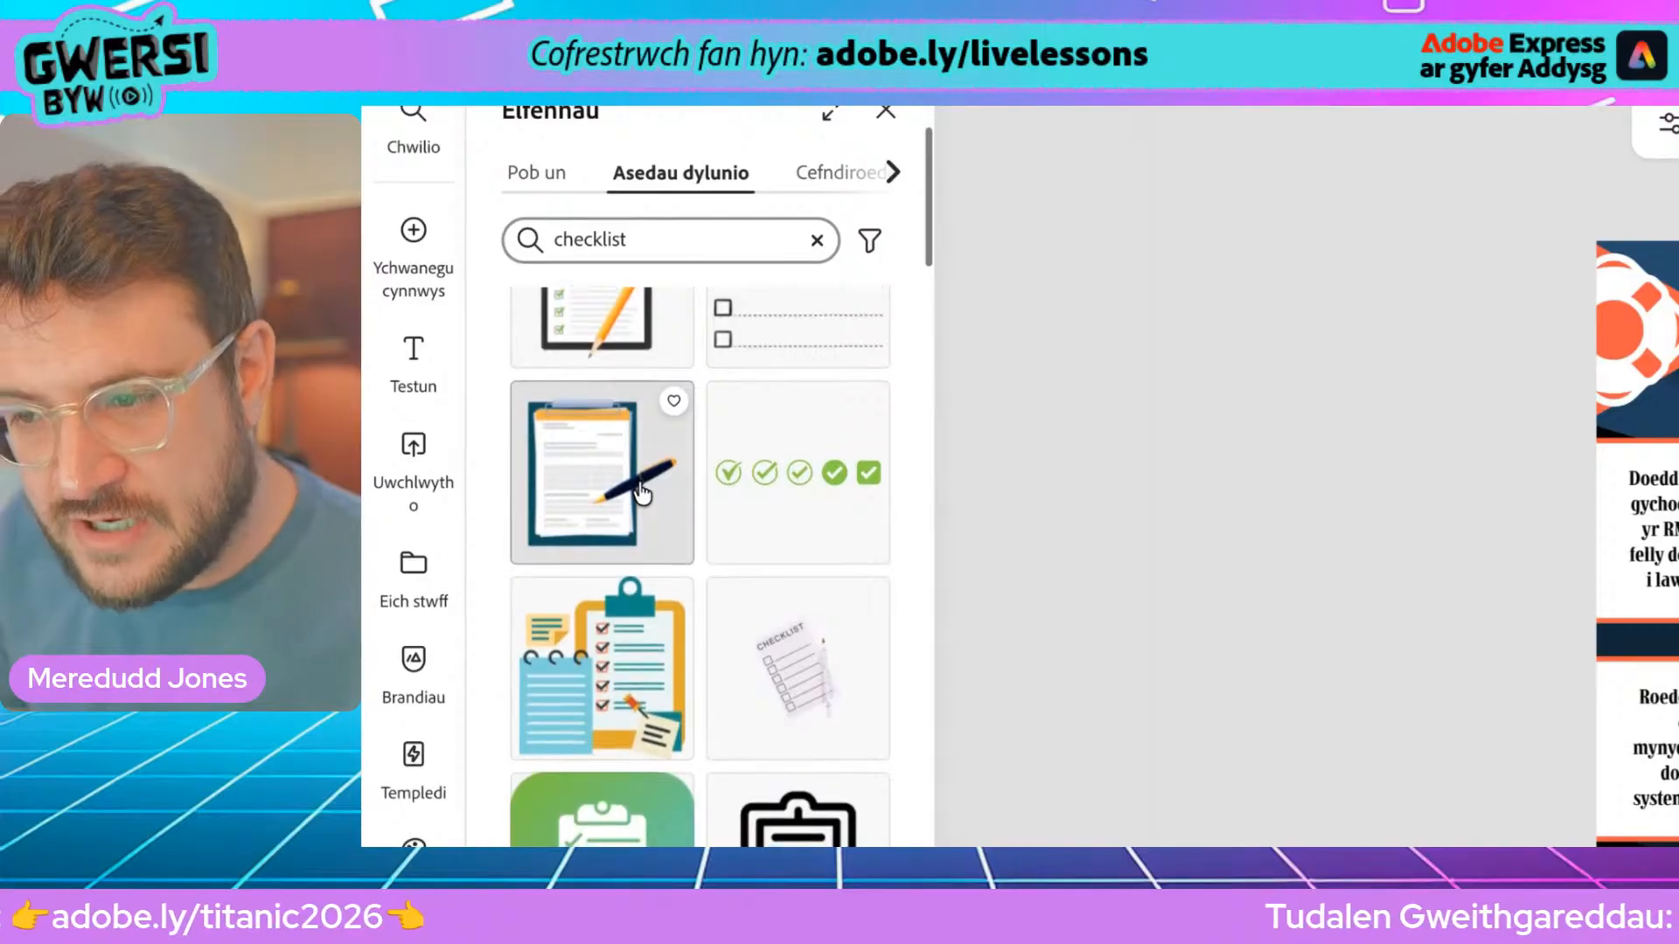
scroll(643, 492, down, 6)
scroll(643, 492, down, 4)
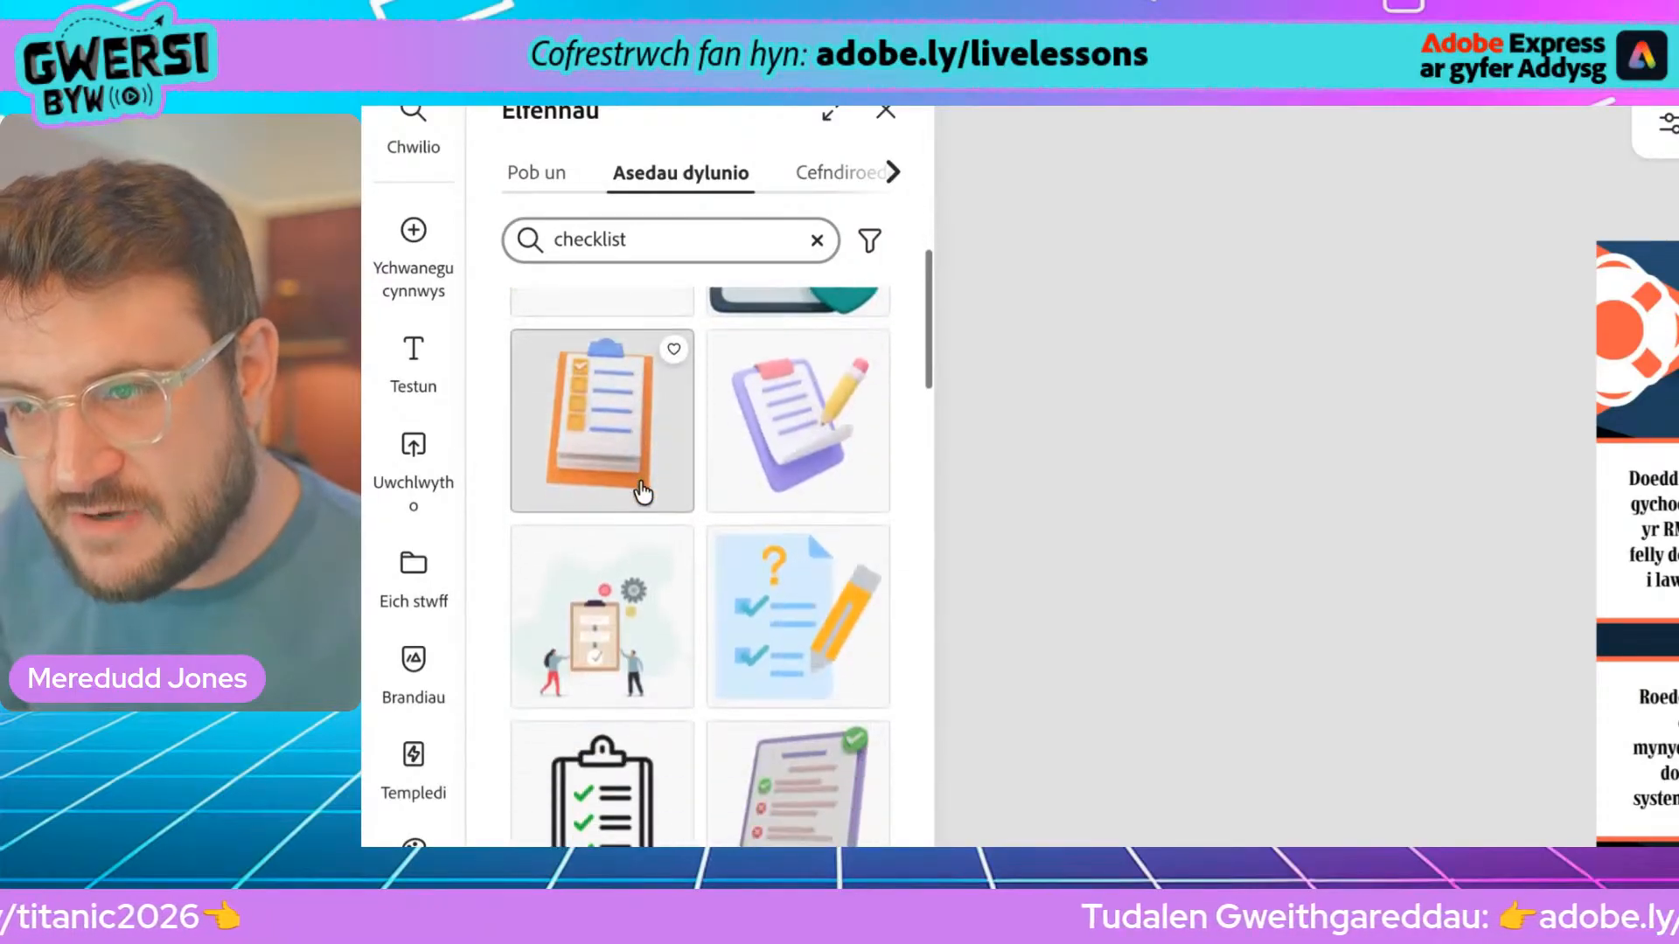
scroll(643, 492, down, 6)
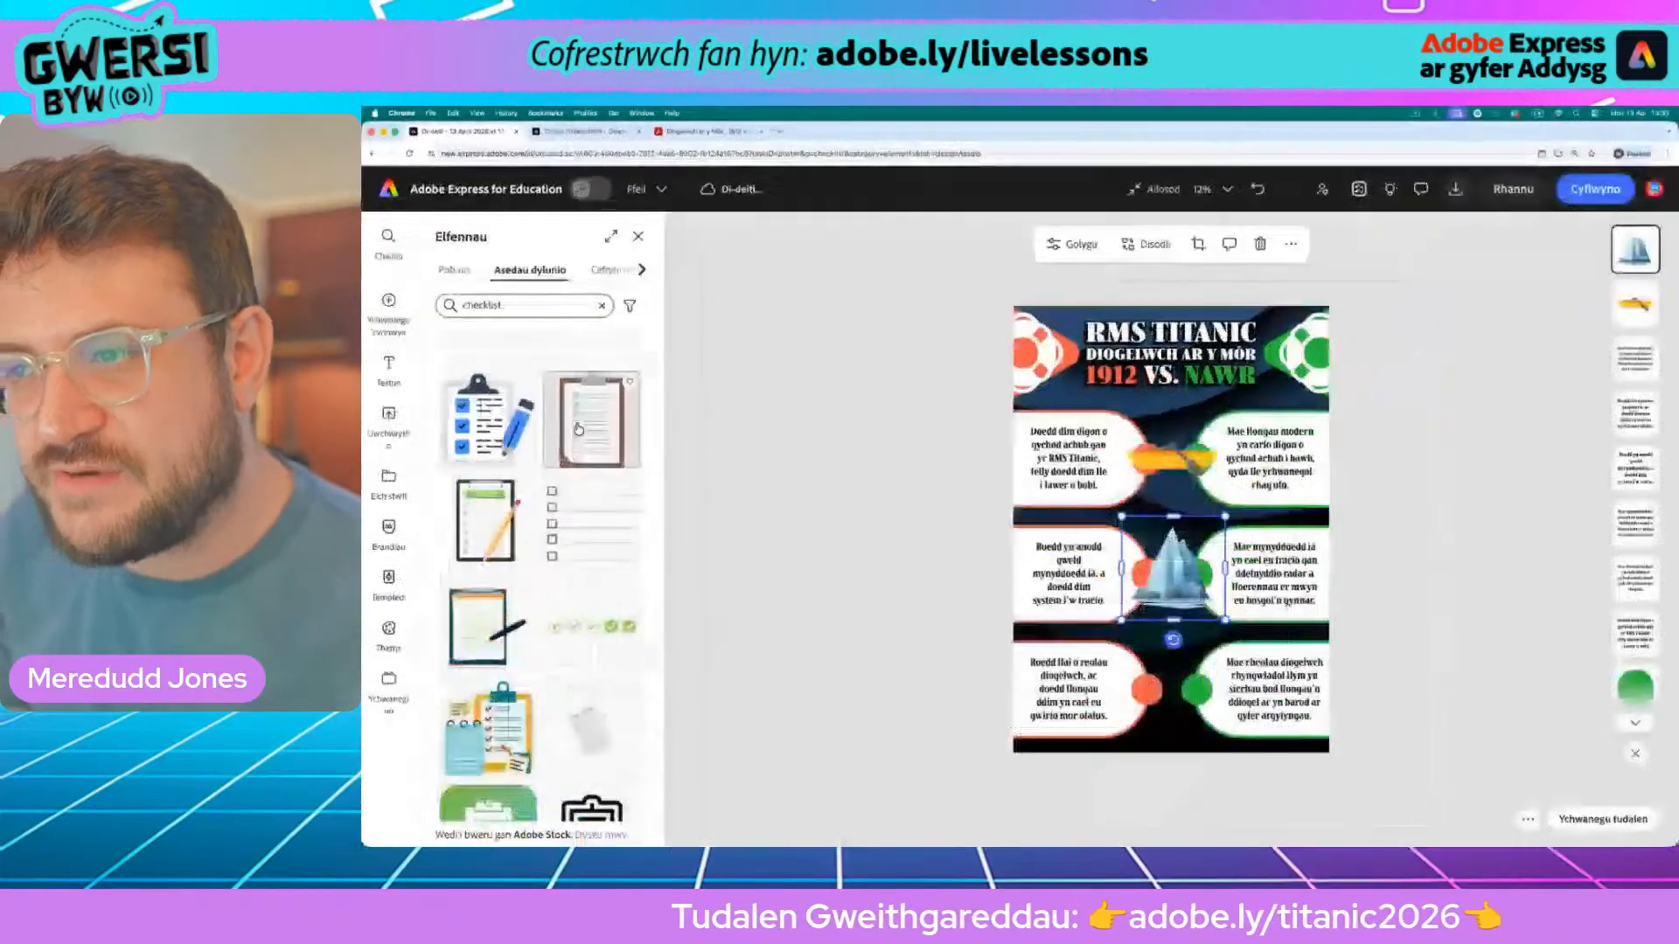
Add the brown clipboard checklist with green ticks and enlarge it between the two lowest panels, centred between their circles
click(578, 428)
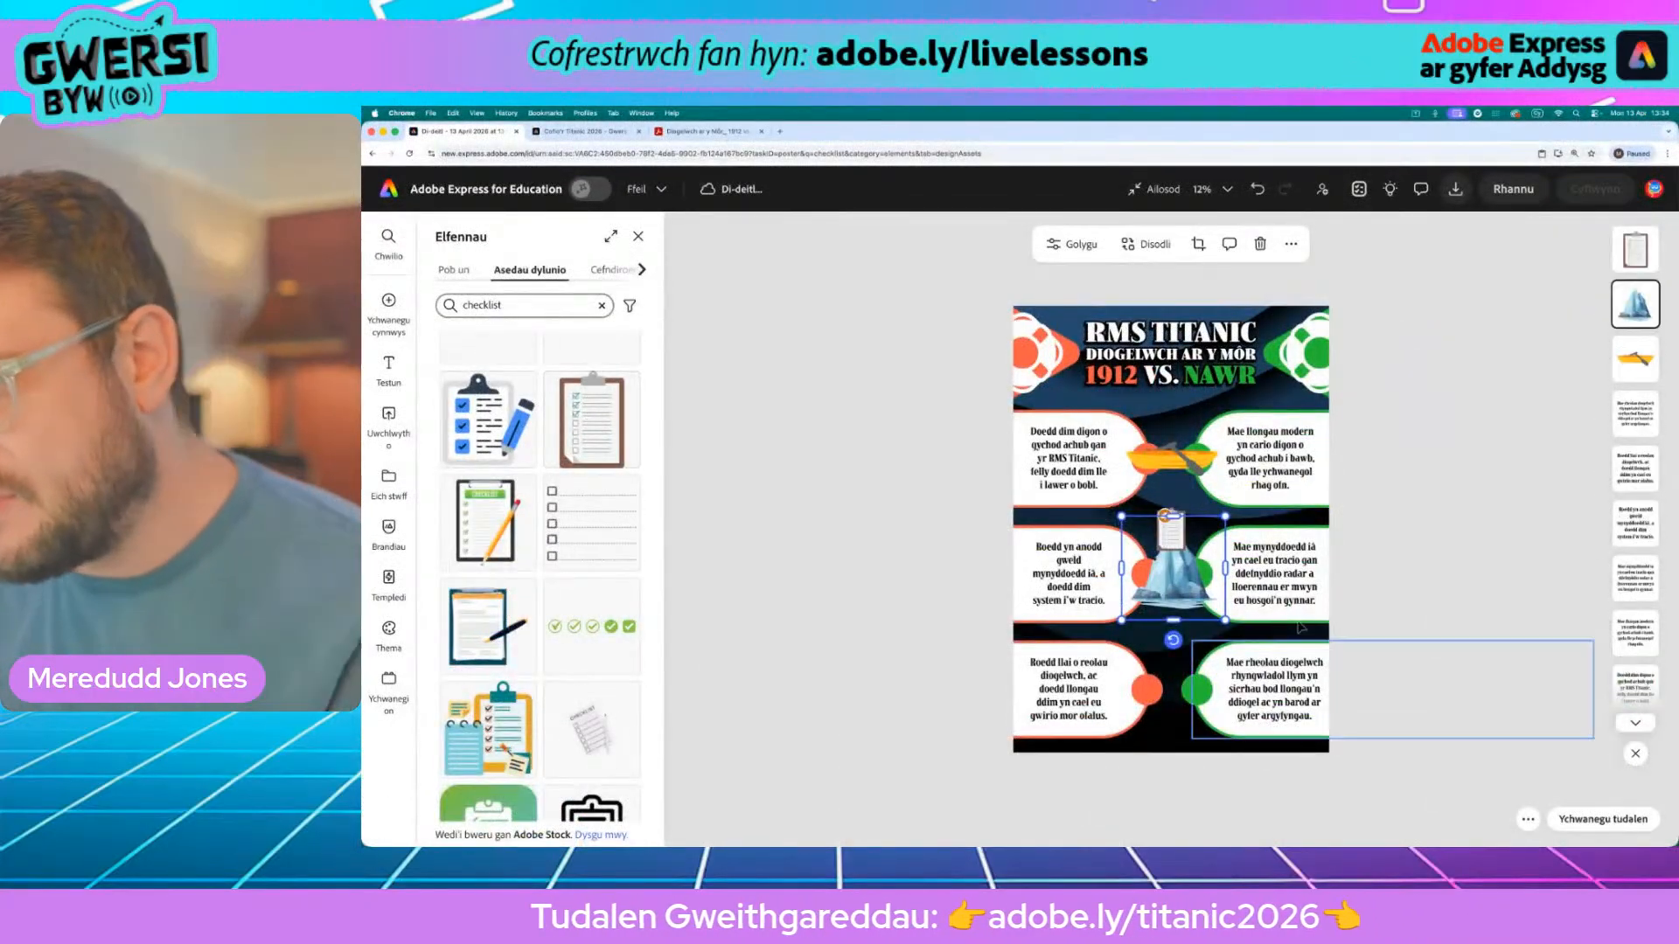
drag(1174, 560, 1165, 696)
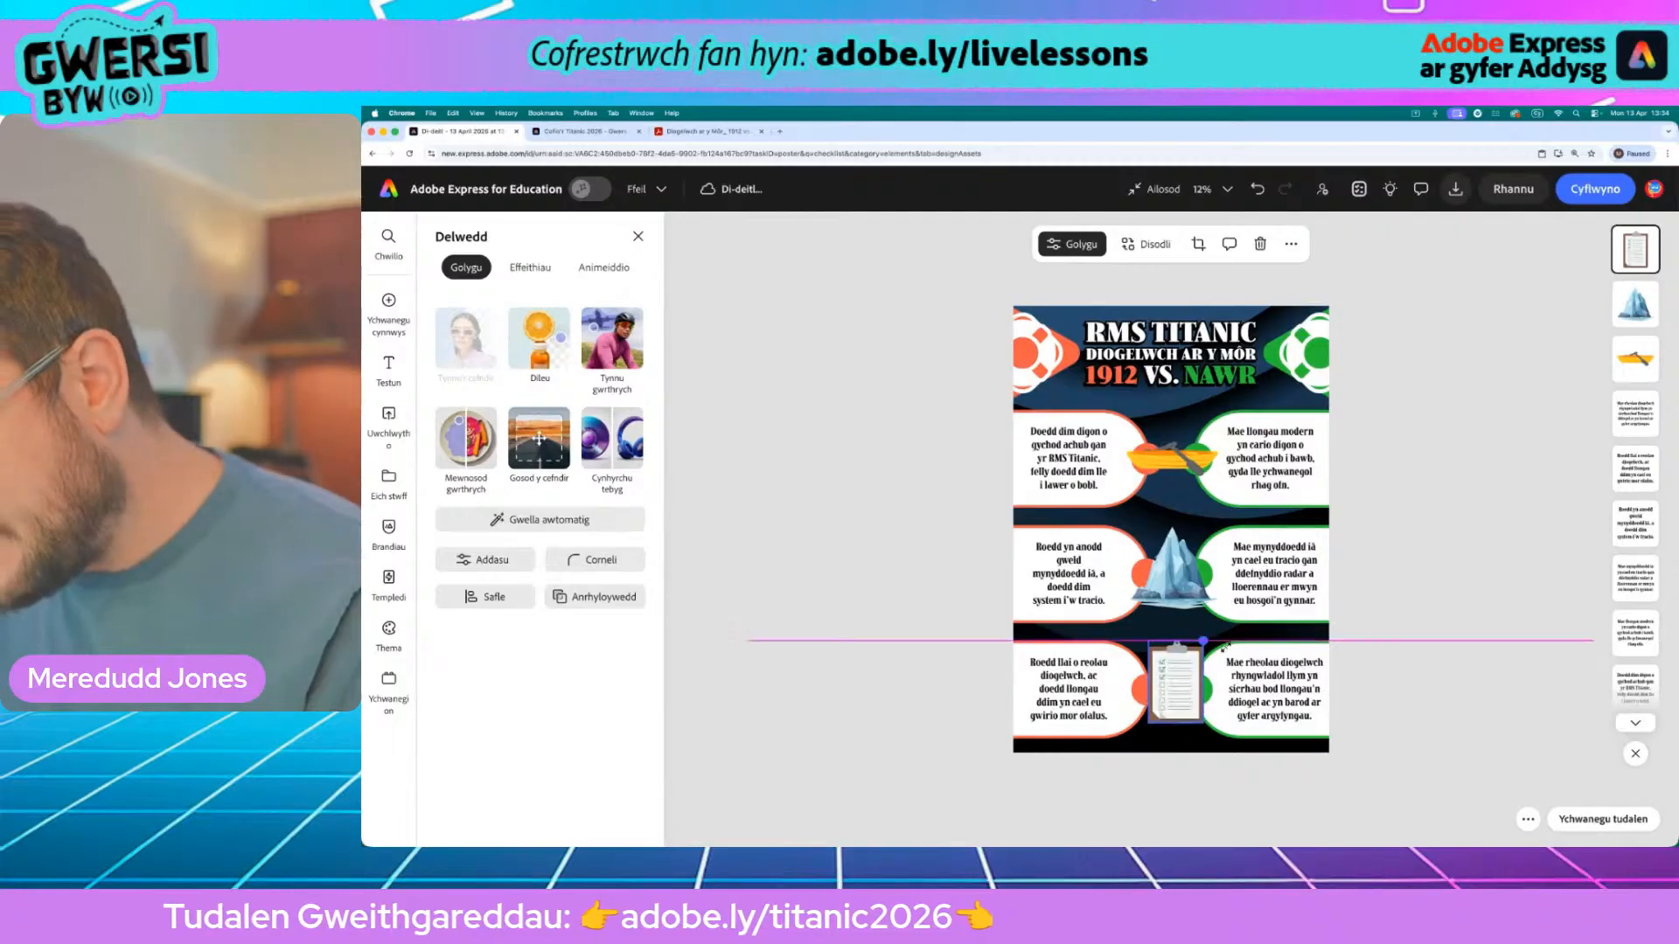
drag(1230, 647, 1176, 700)
click(949, 676)
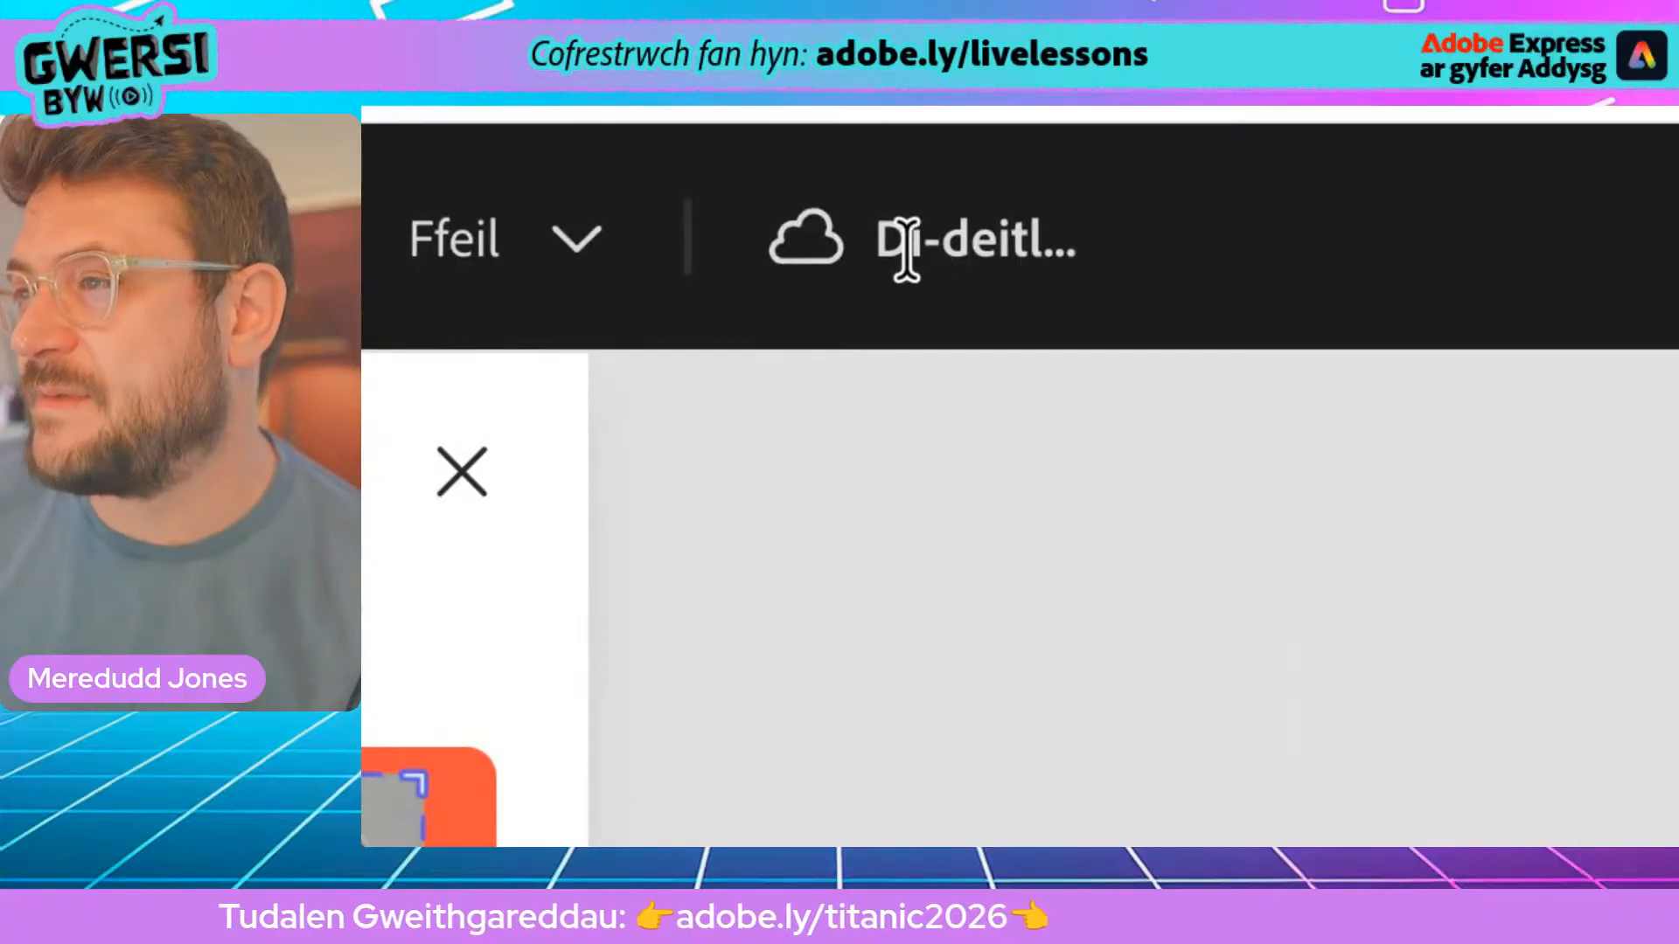
Rename the poster file as "Ffeithlun Titanic 2026"
click(865, 232)
key(ctrl+a)
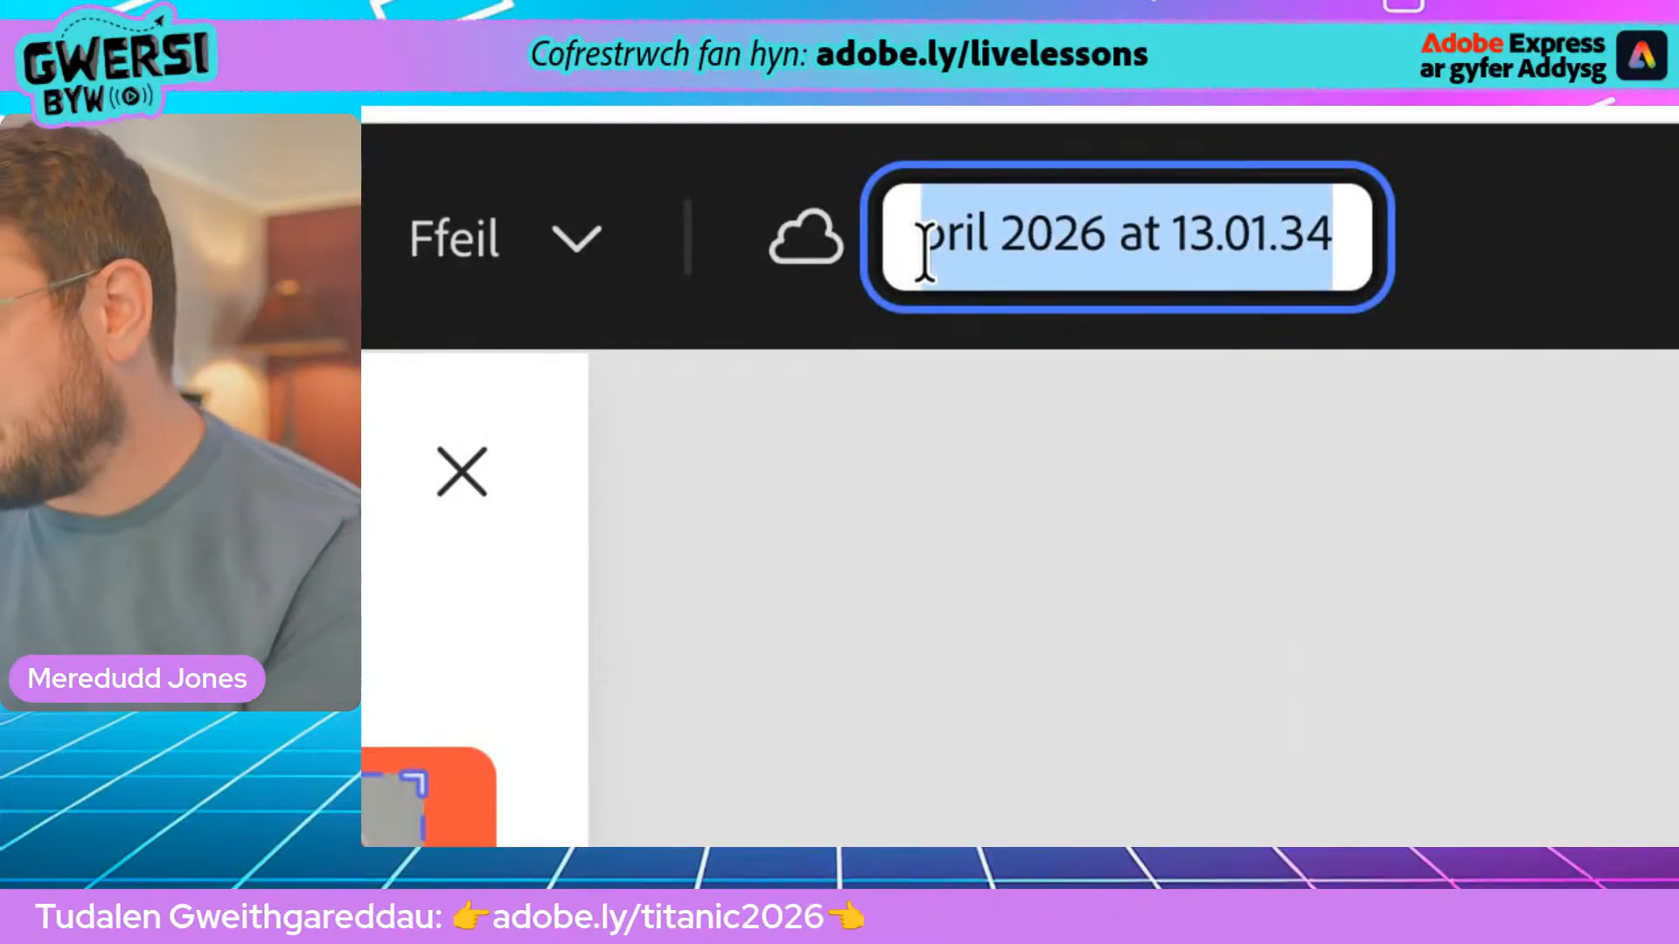
text(Ffei)
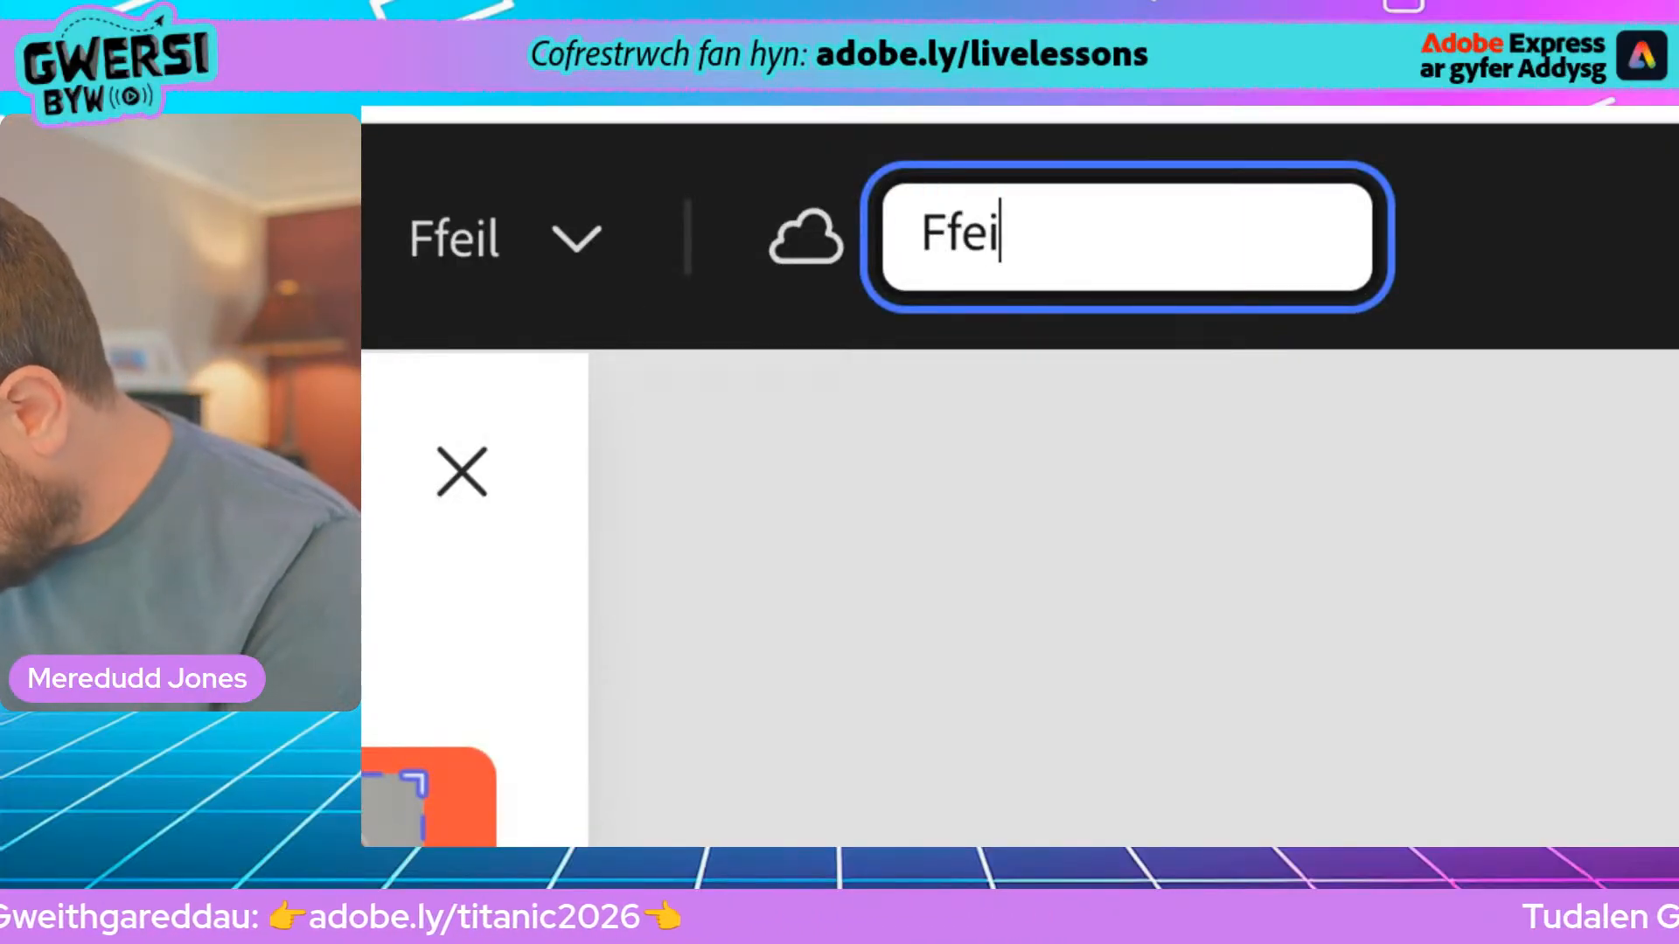
text(thlun Titanic 202)
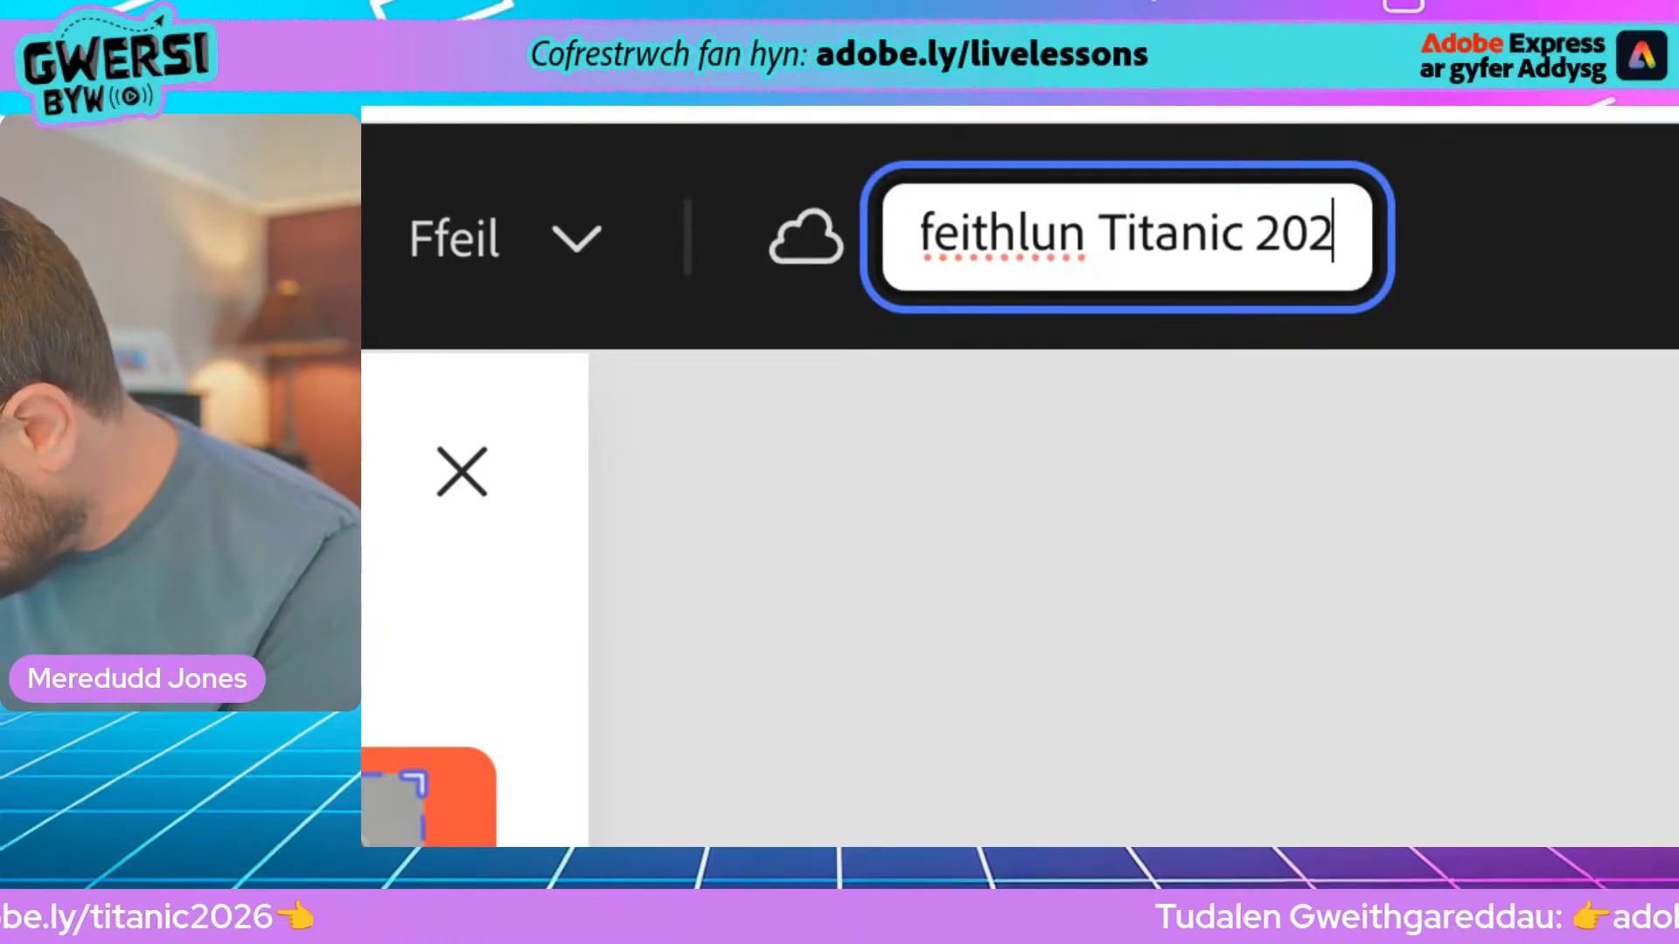
text(6)
key(Return)
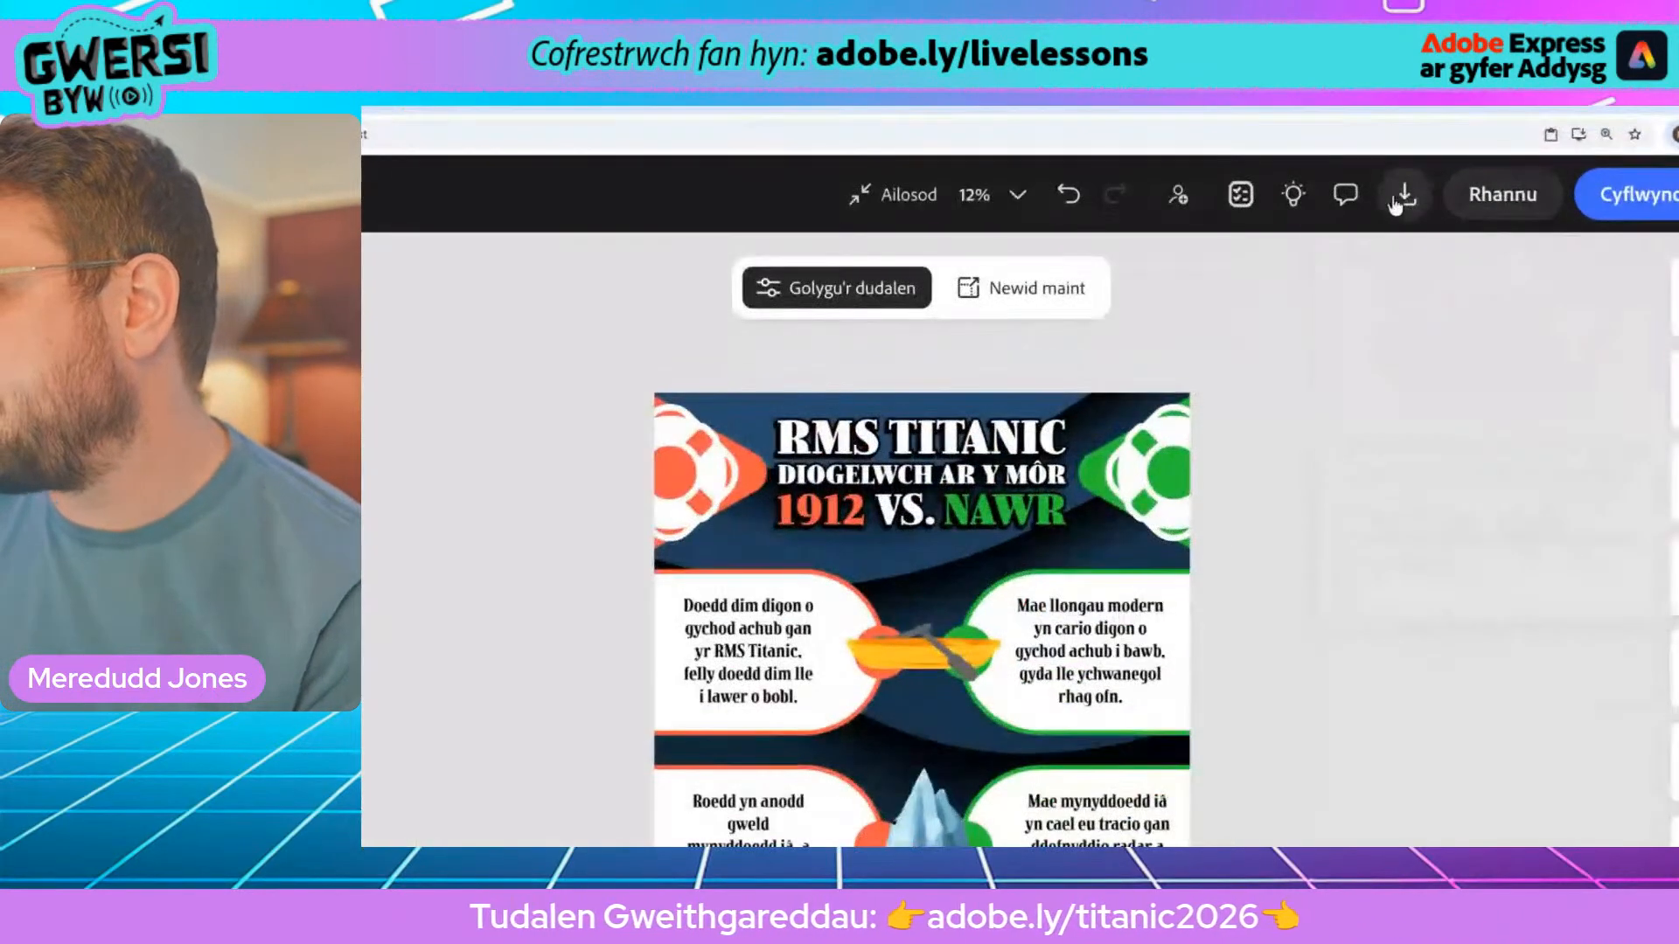
Review the file formats offered for downloading the poster, and close the download options without downloading
click(1454, 188)
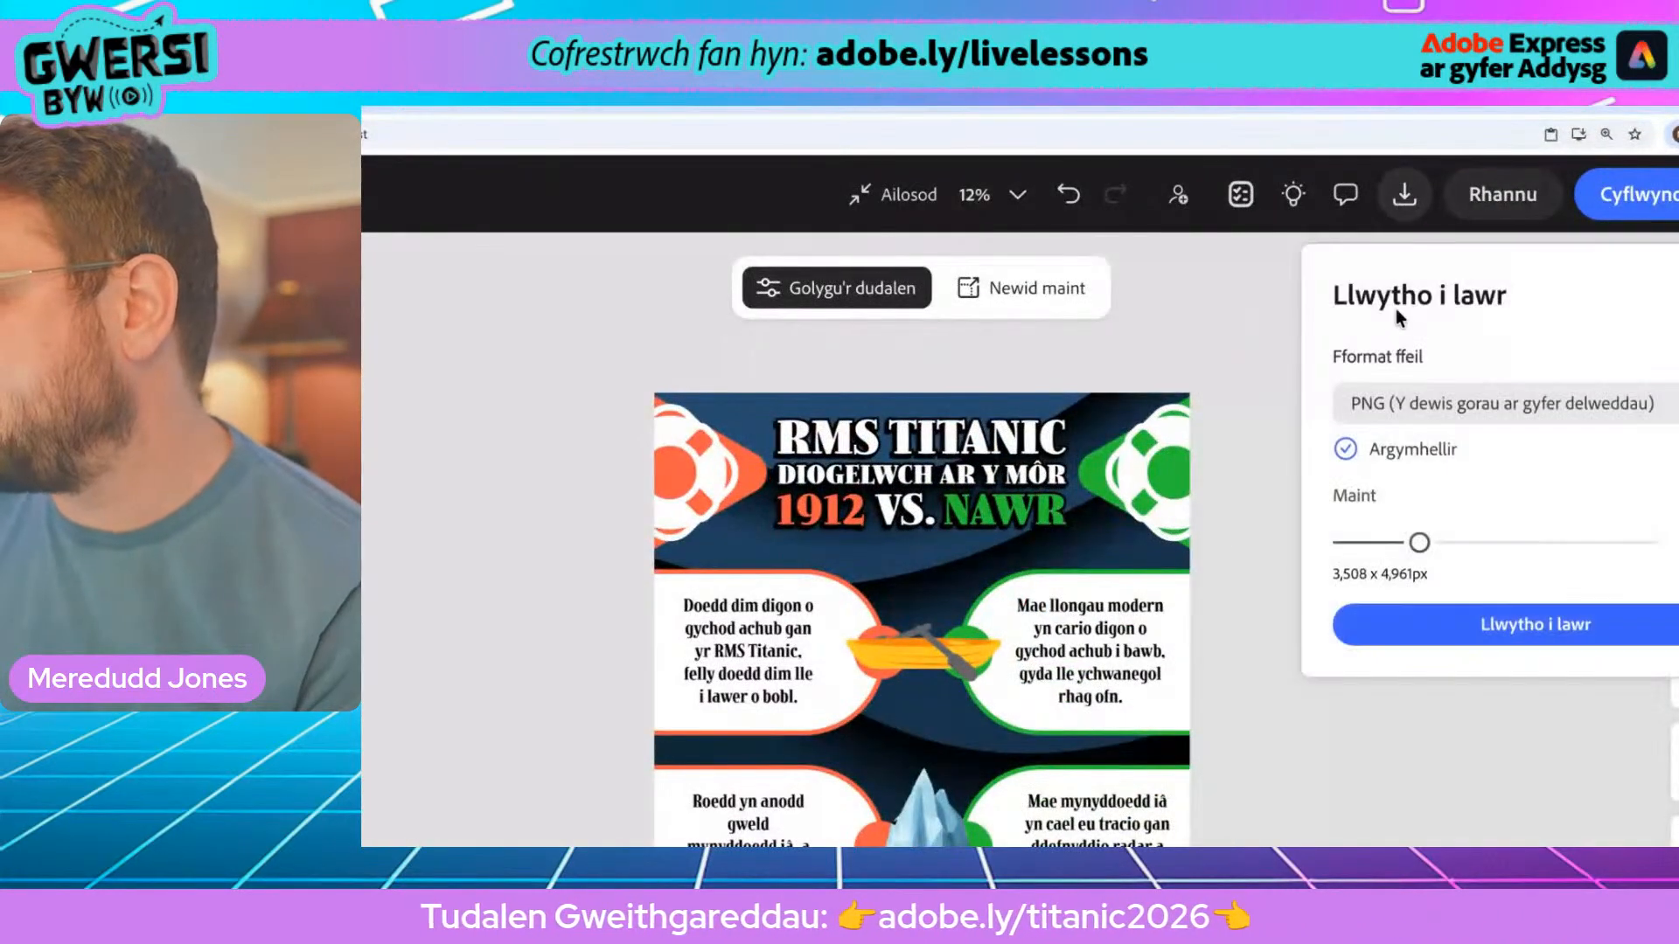
click(1412, 407)
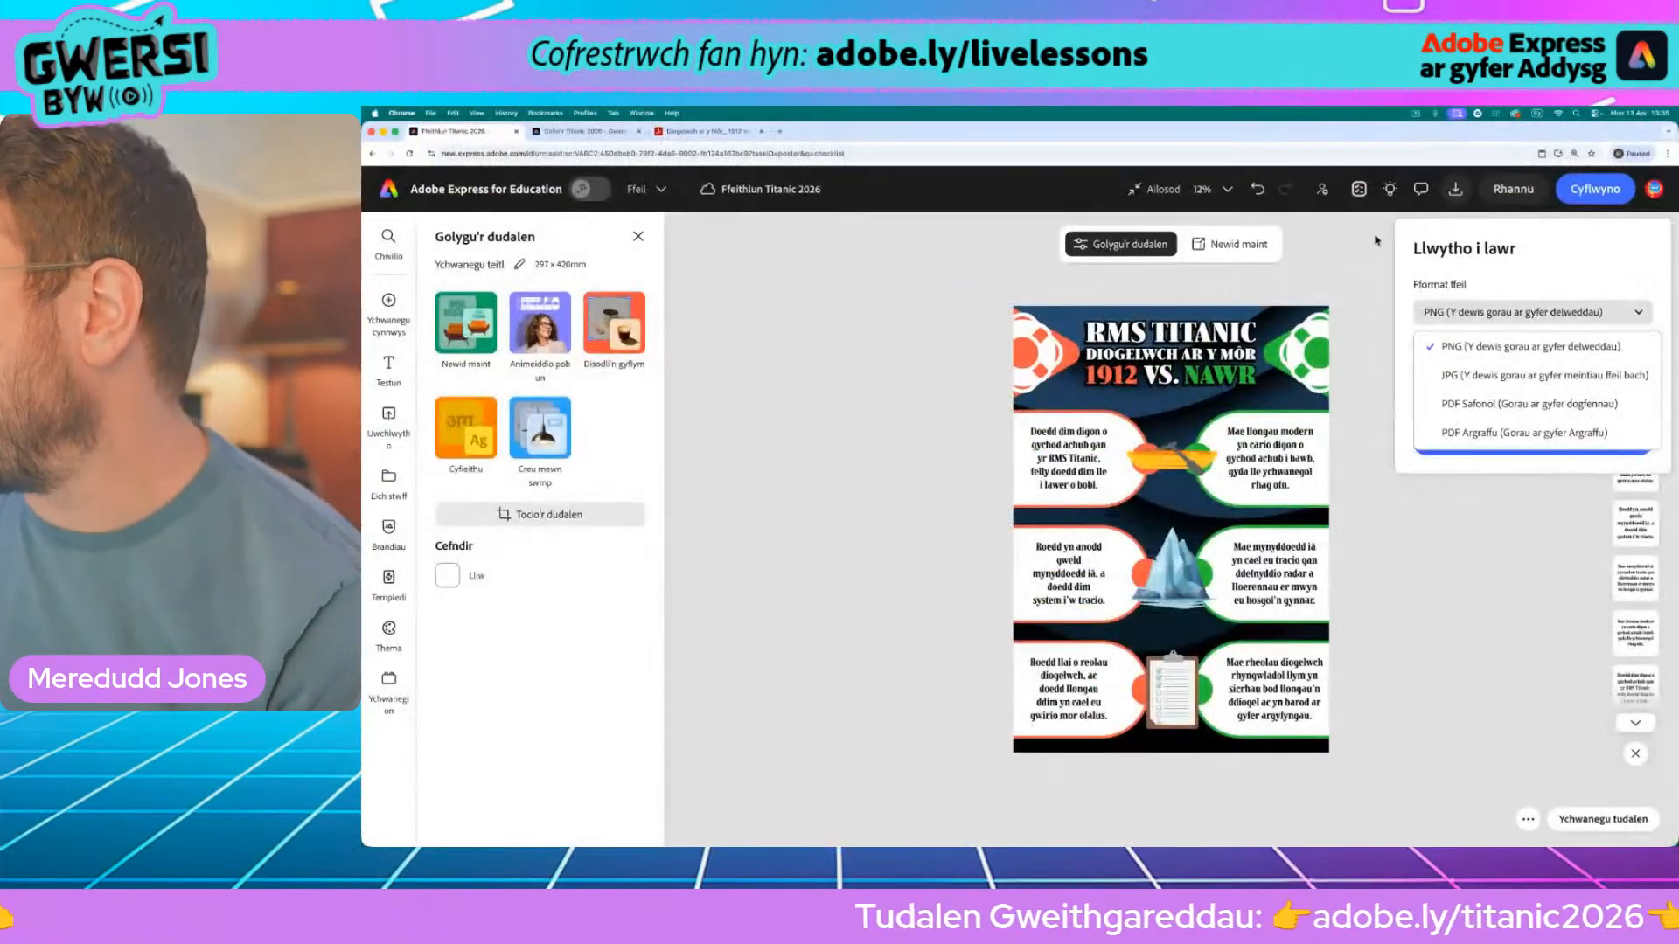
click(1253, 206)
click(1230, 209)
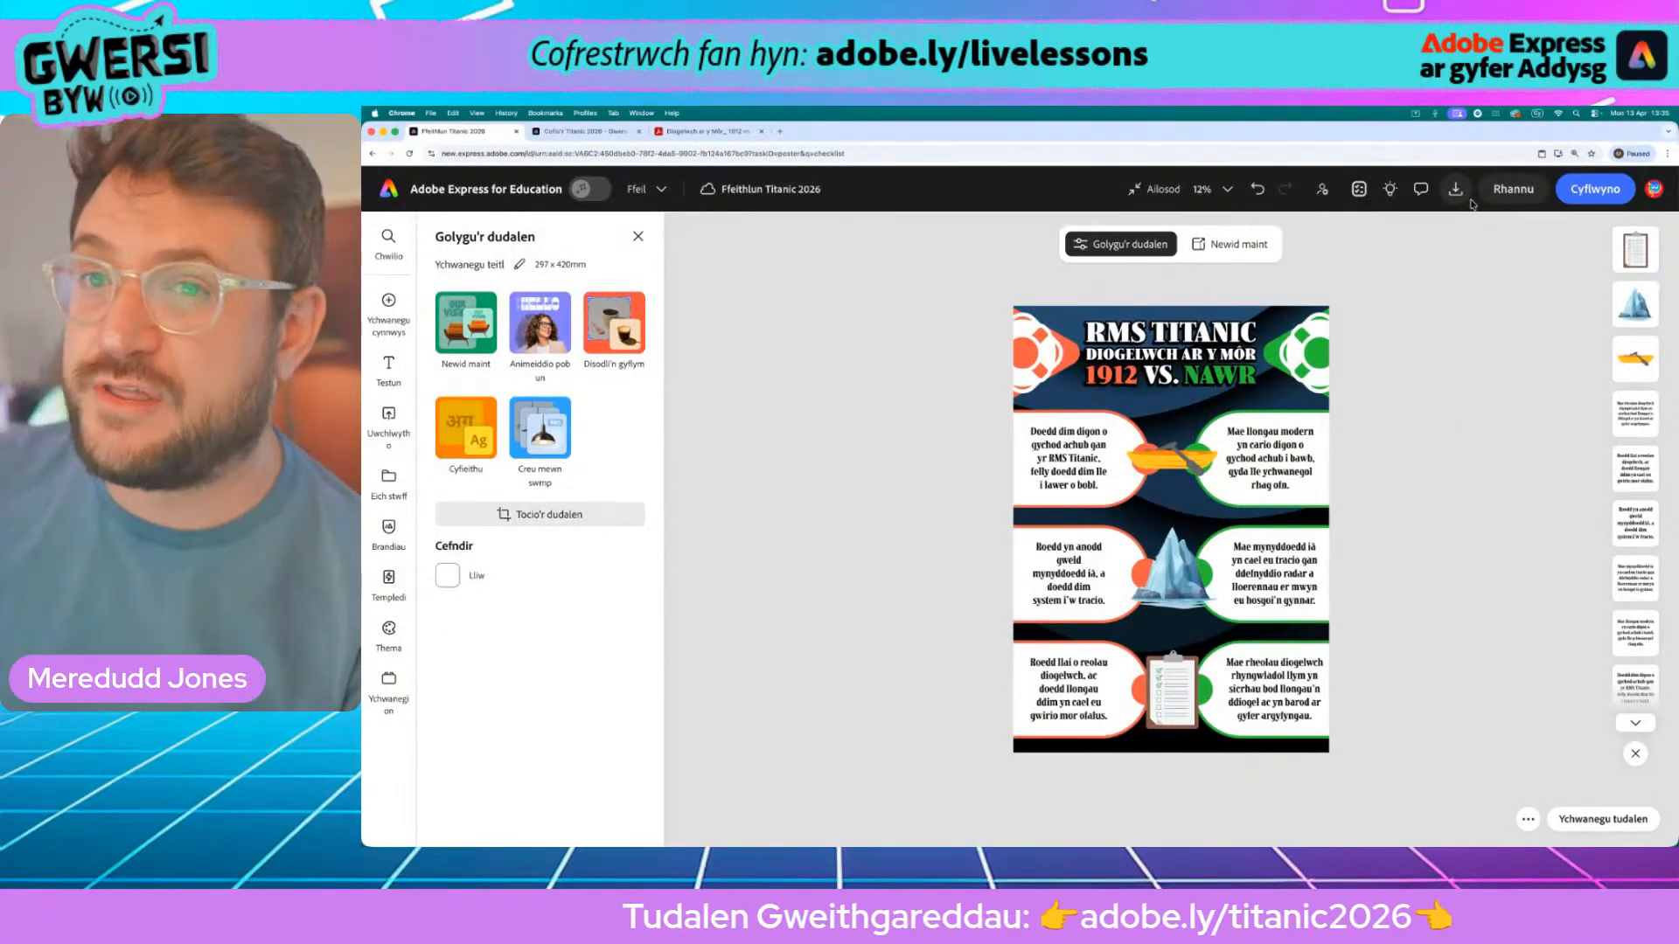
Review the poster's sharing options, including the view-only link settings, and close them without creating a link
click(1521, 194)
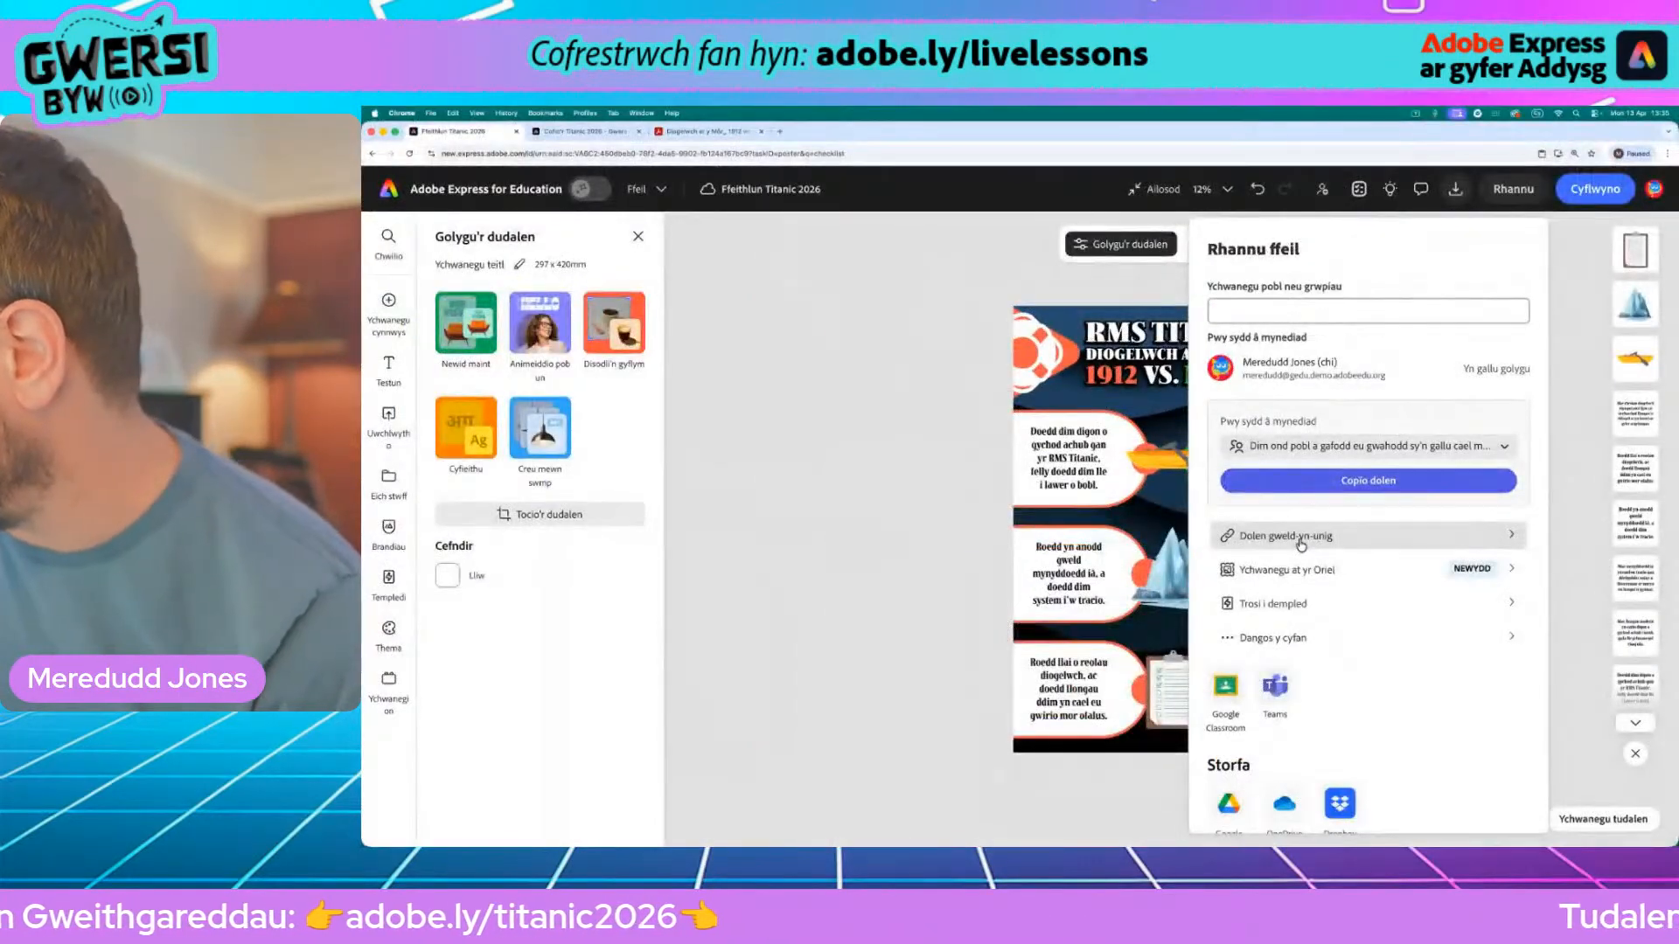
click(1253, 577)
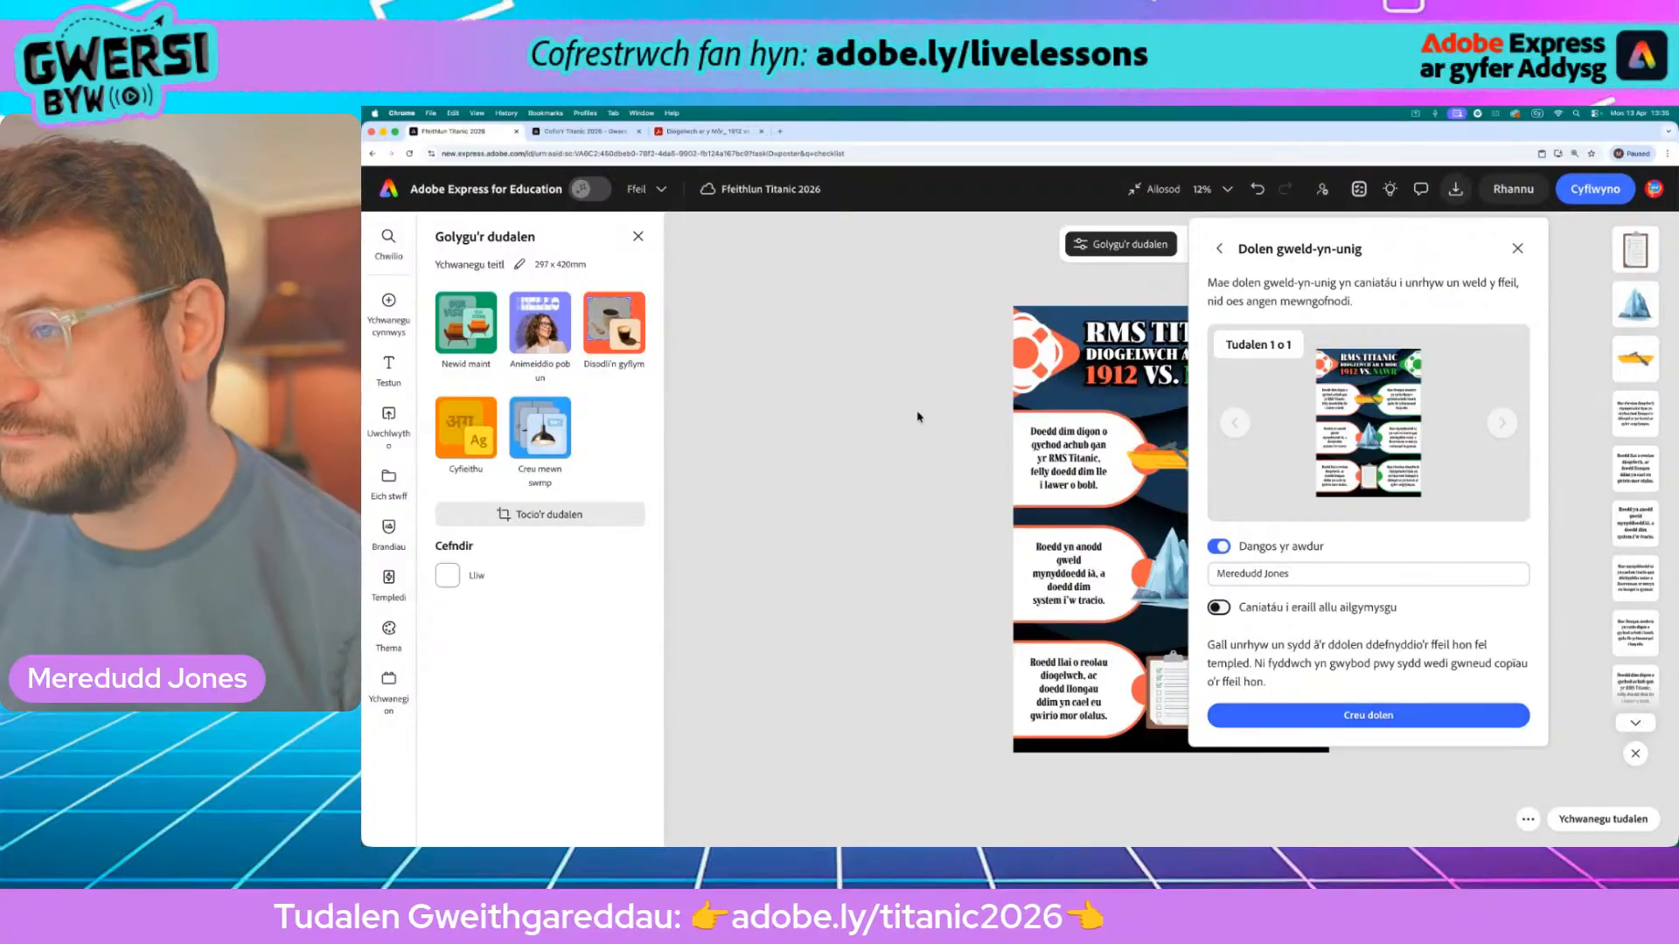
click(858, 431)
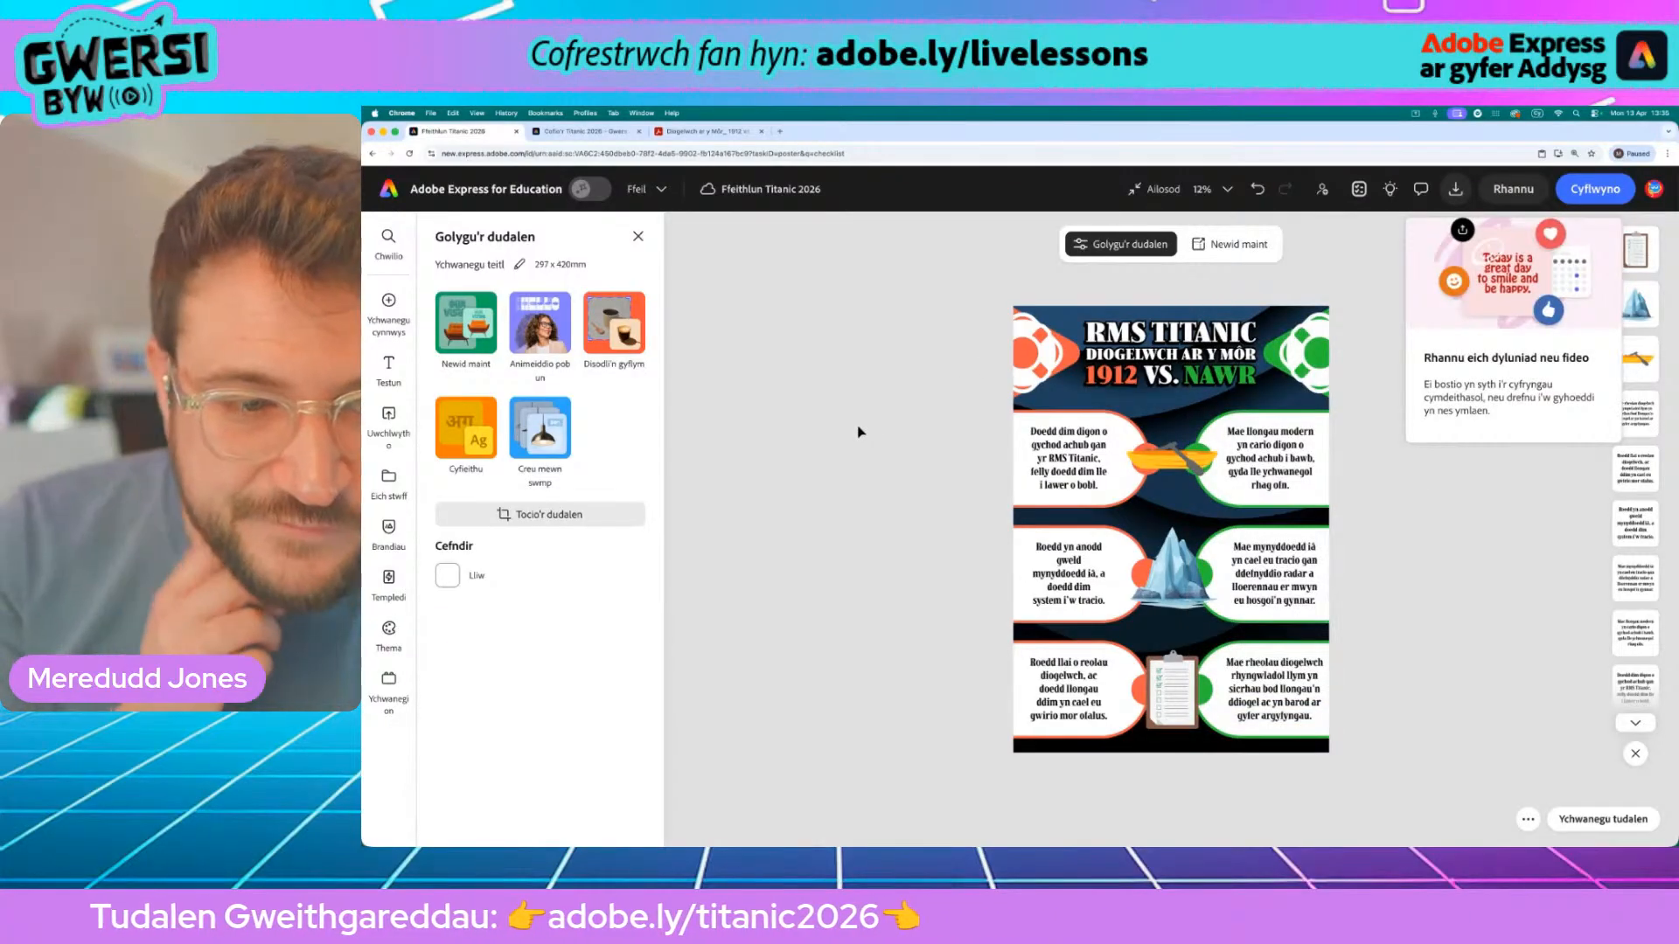
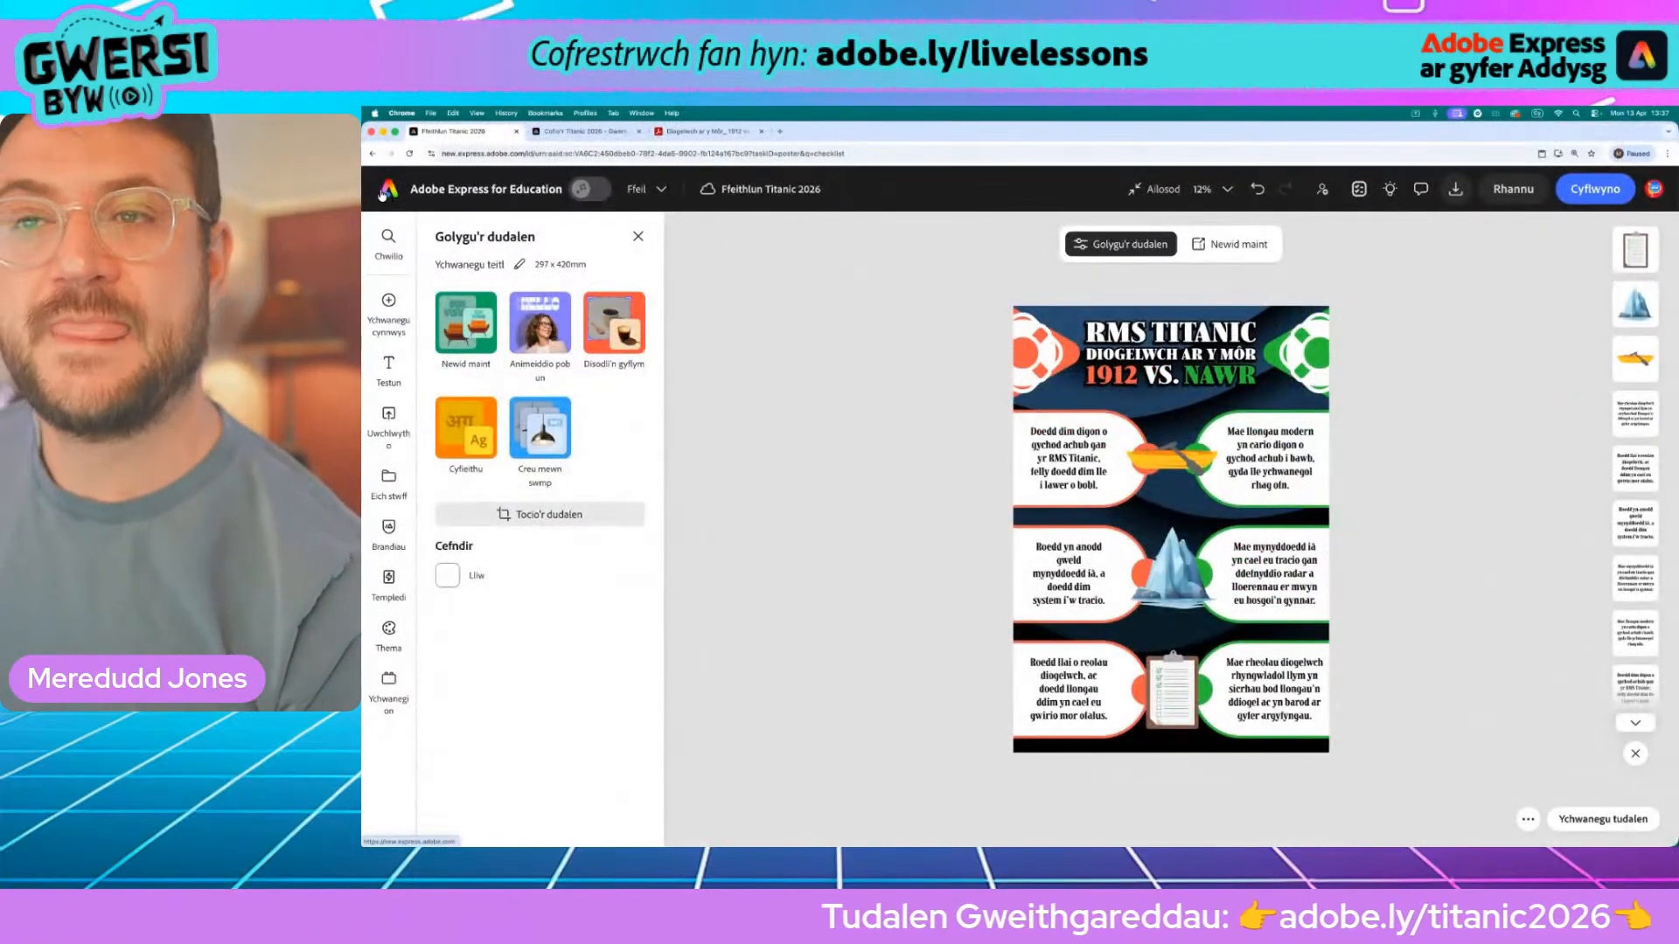
Return to the home page and create a new blank video project
click(382, 192)
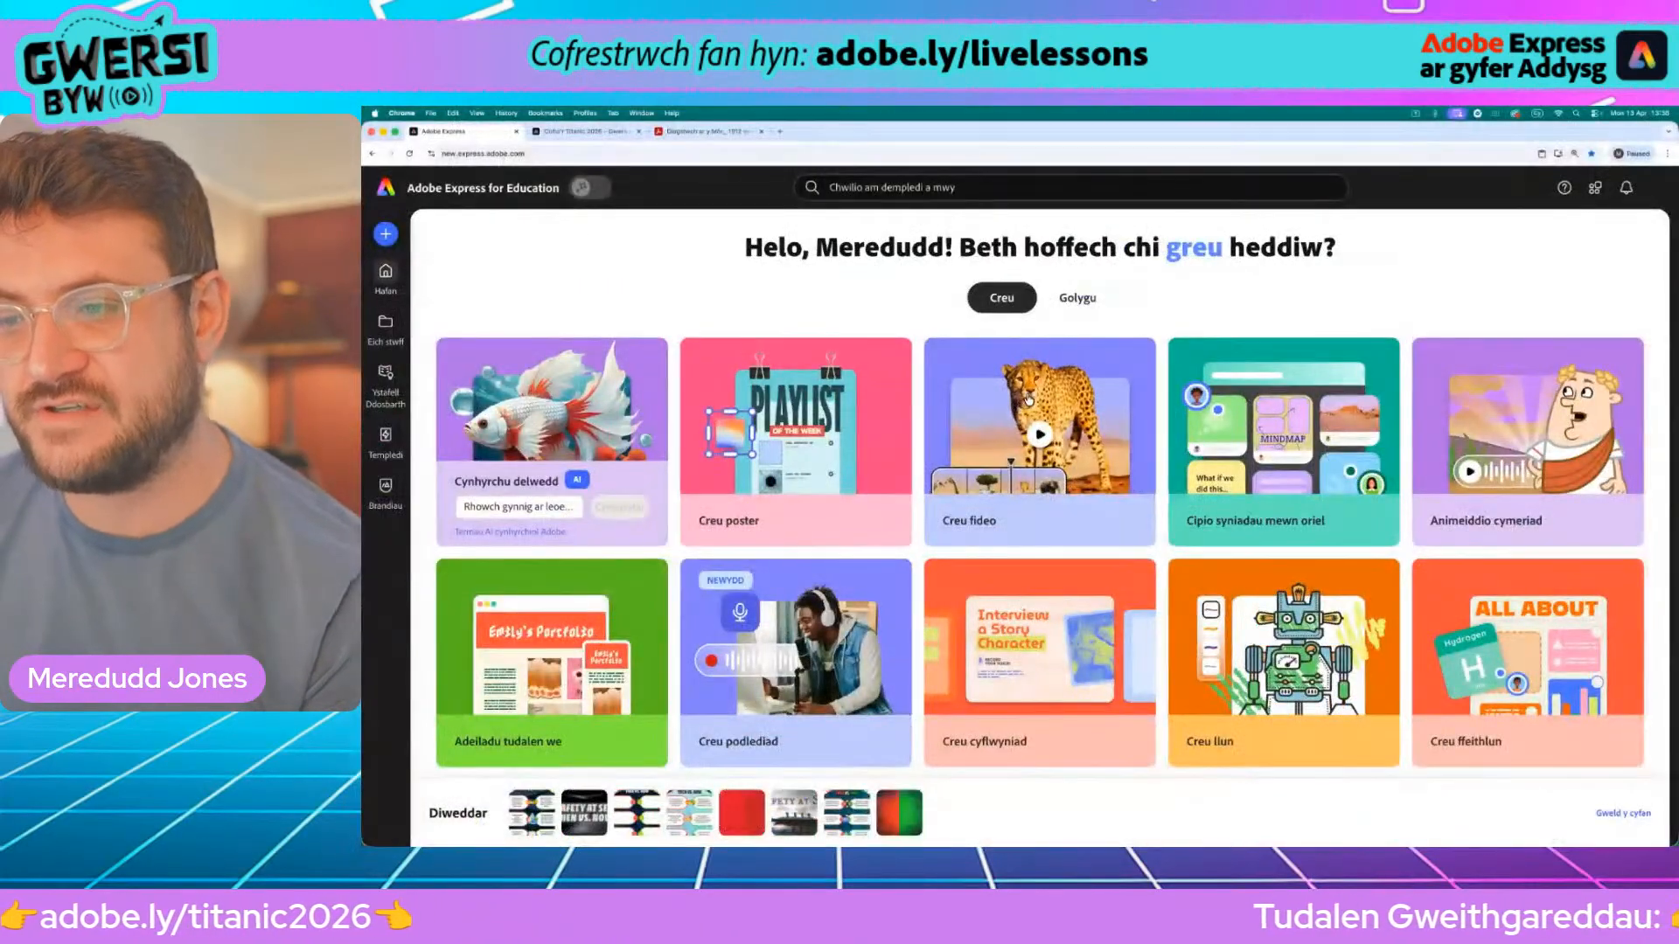
click(1028, 400)
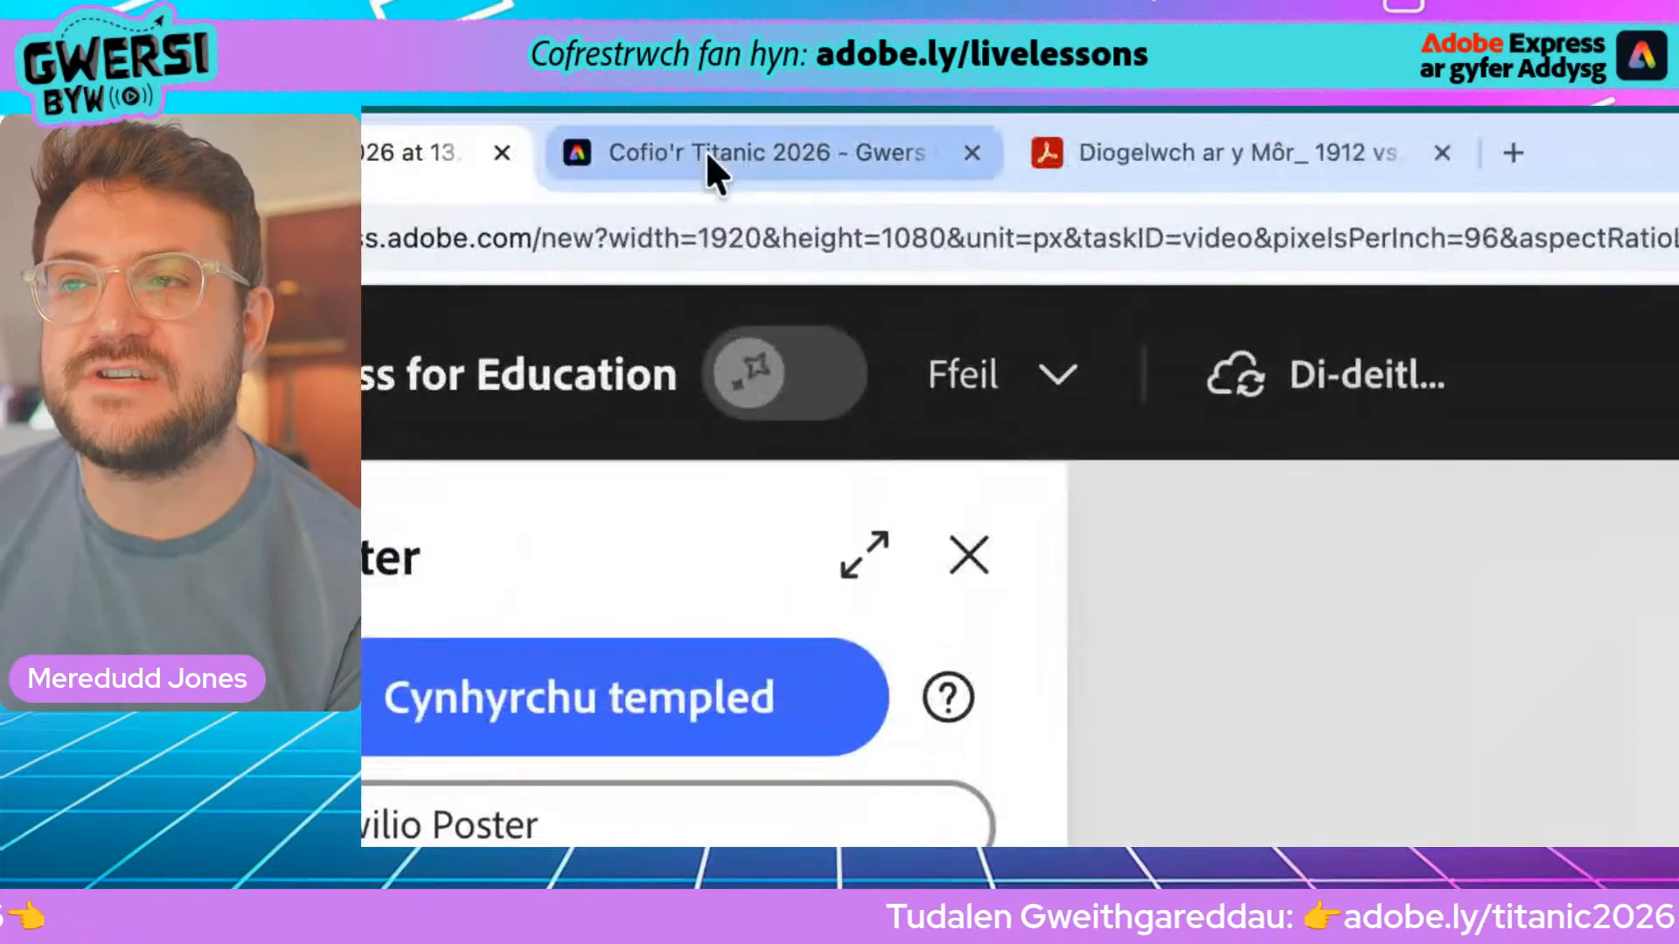
Switch to the Titanic lesson page and read the brief and skills list of Activity 2, "Fideo Cymharu"
click(573, 132)
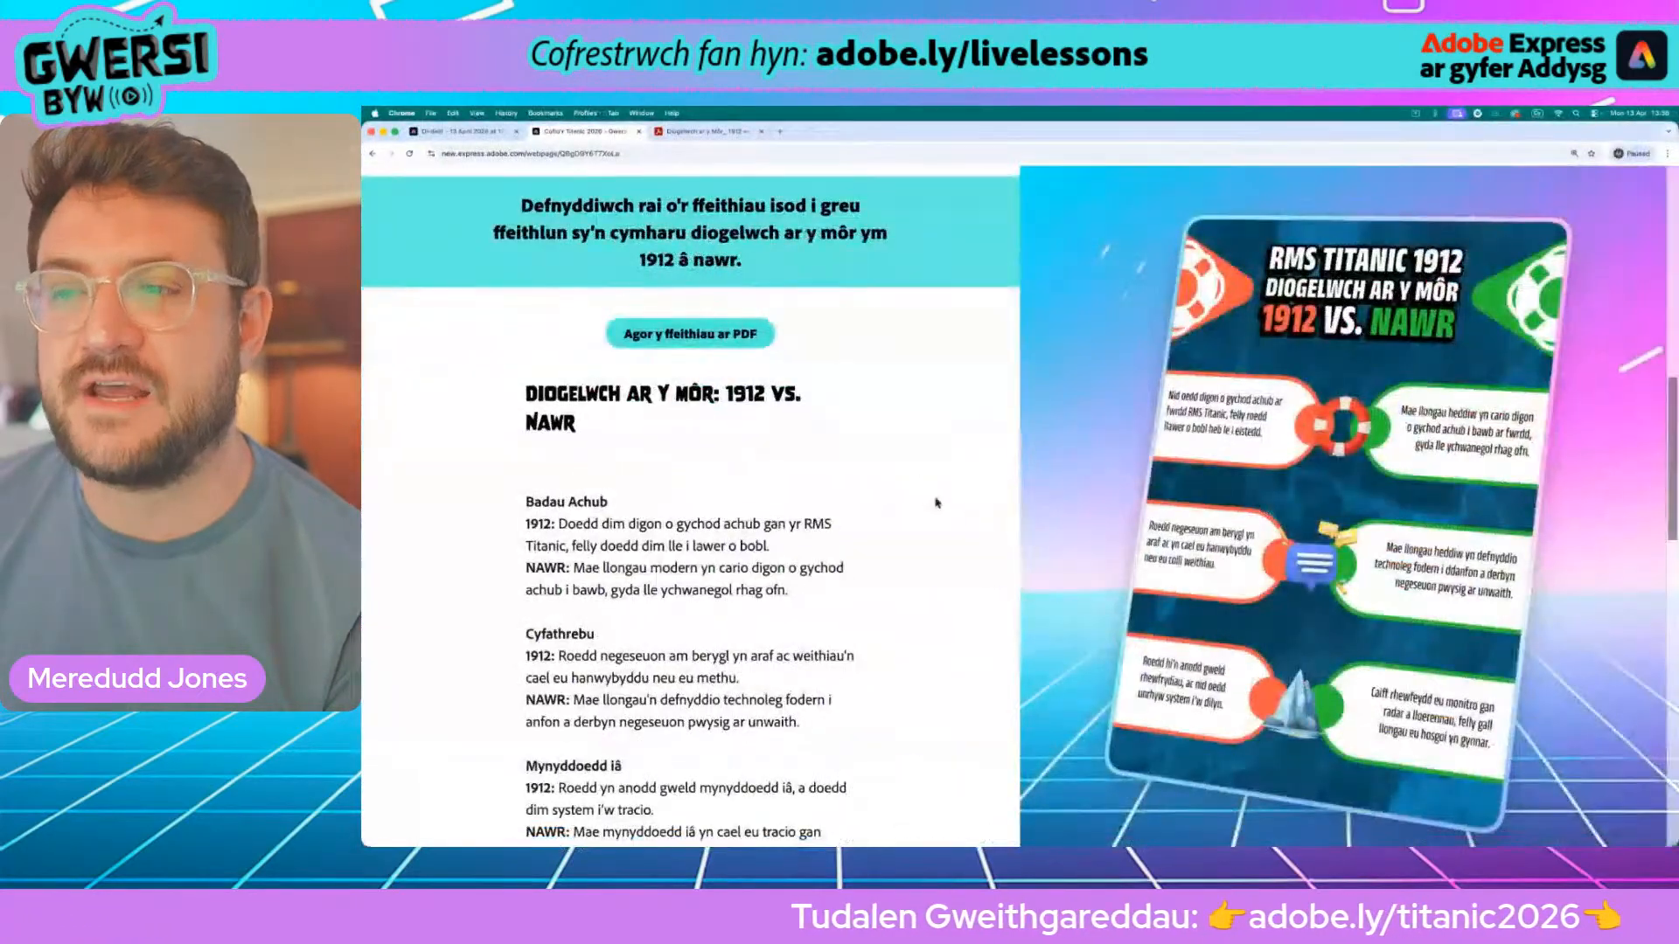
scroll(936, 502, down, 10)
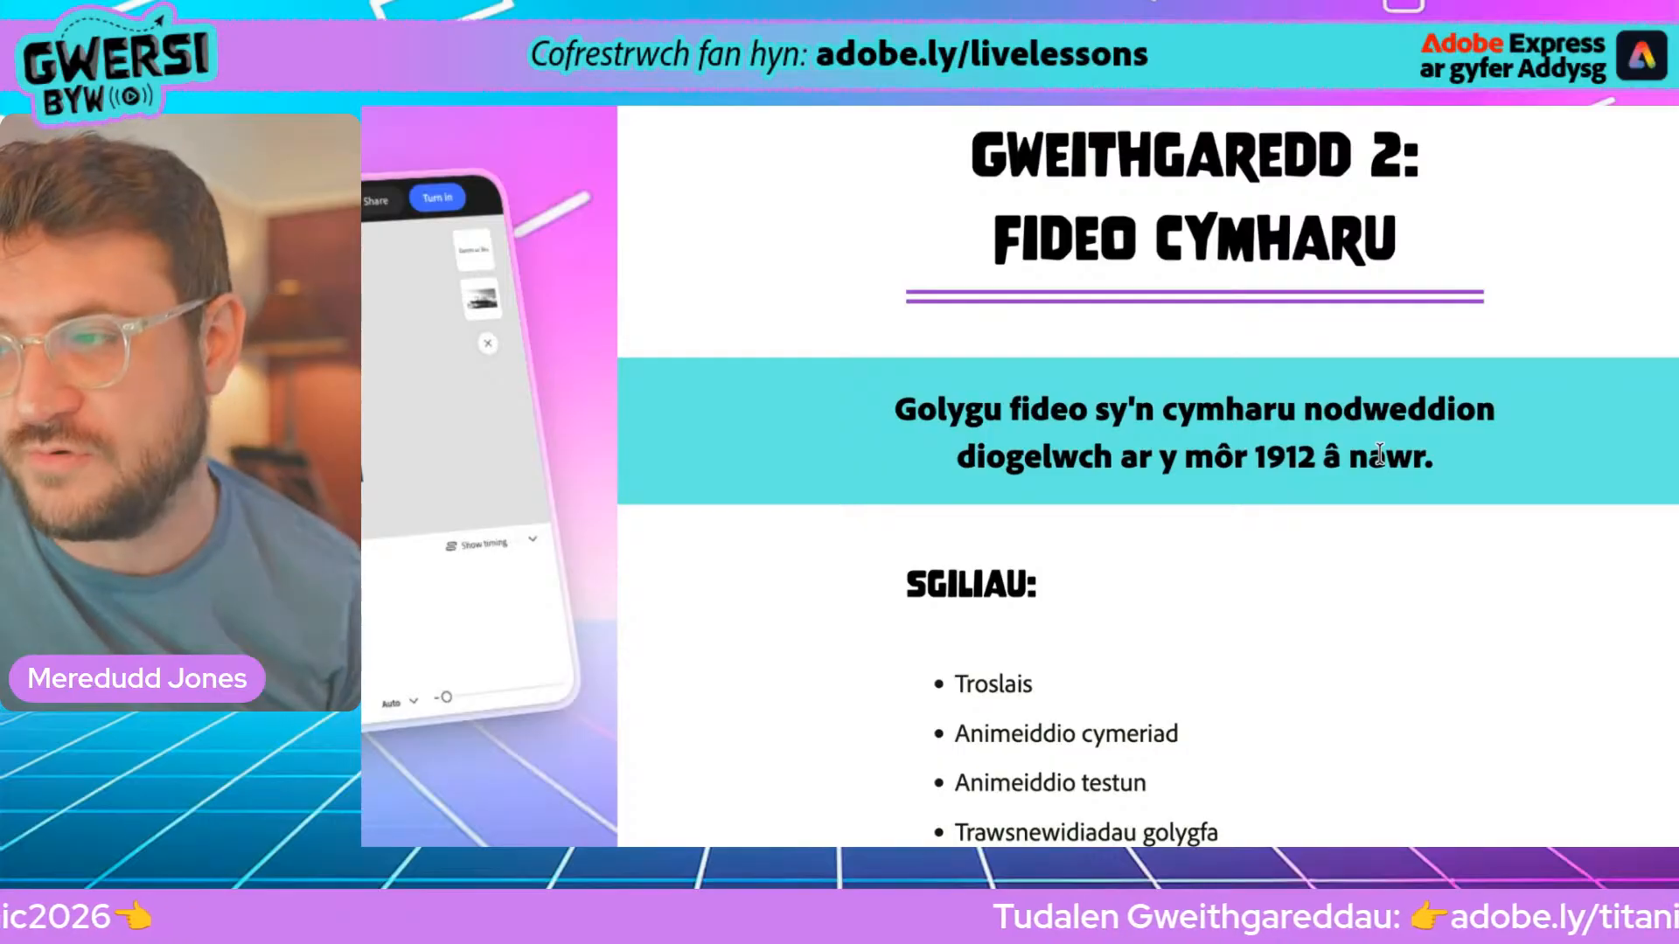
scroll(1417, 778, down, 2)
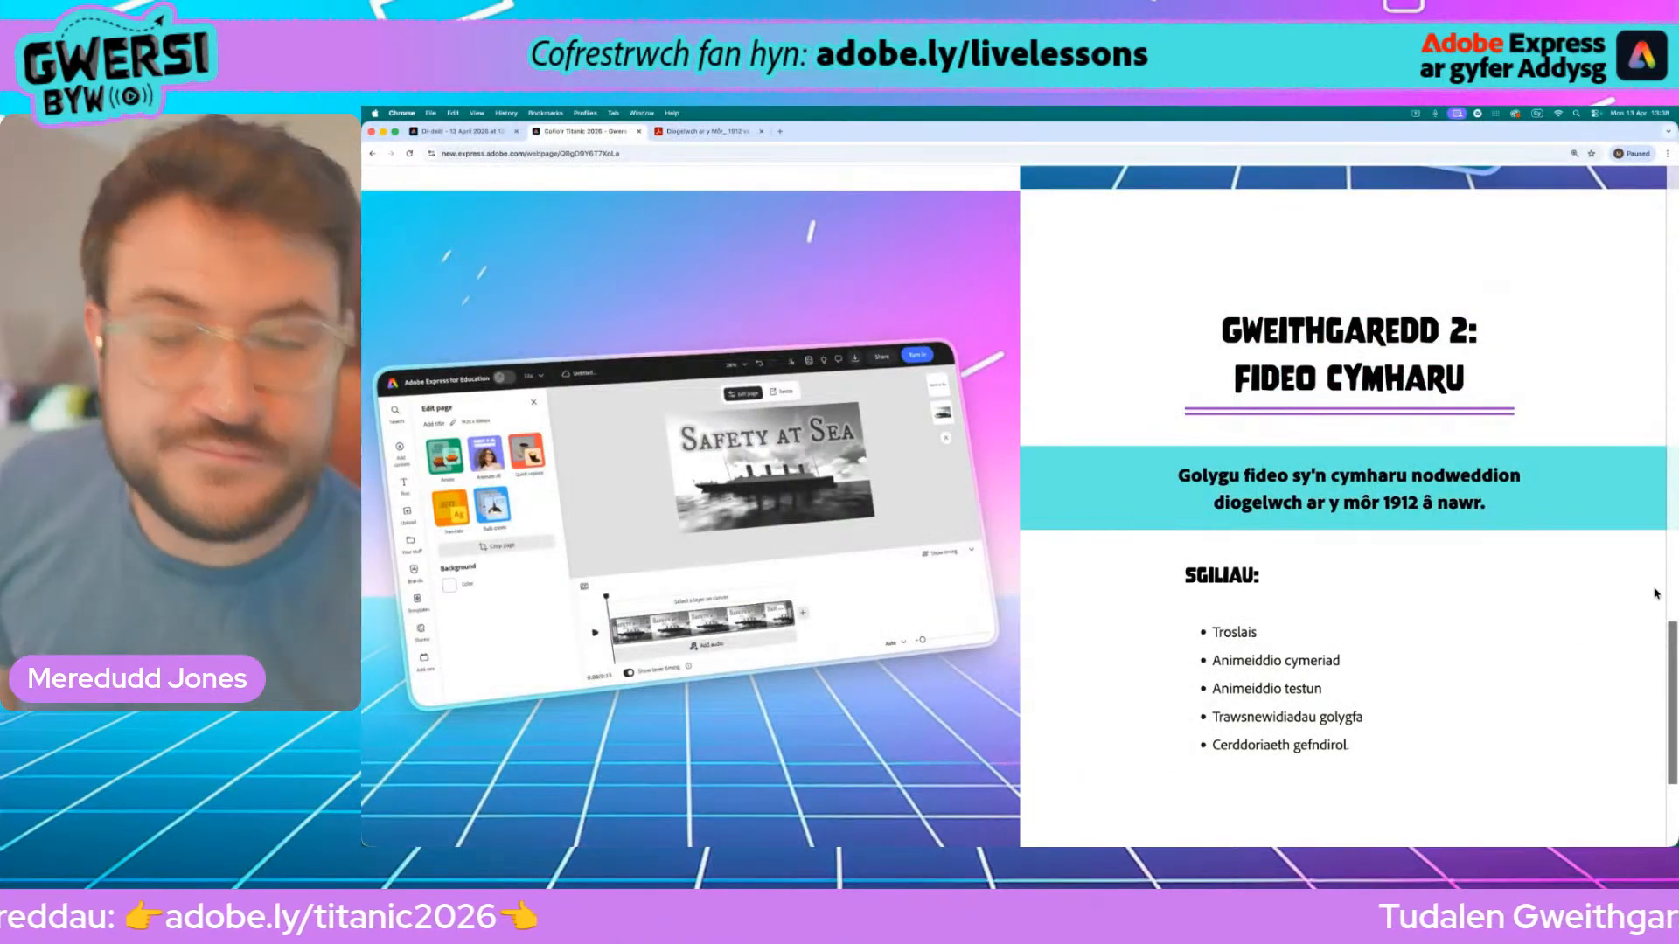
Switch back to the untitled video project and open the stock videos in its media content
click(460, 131)
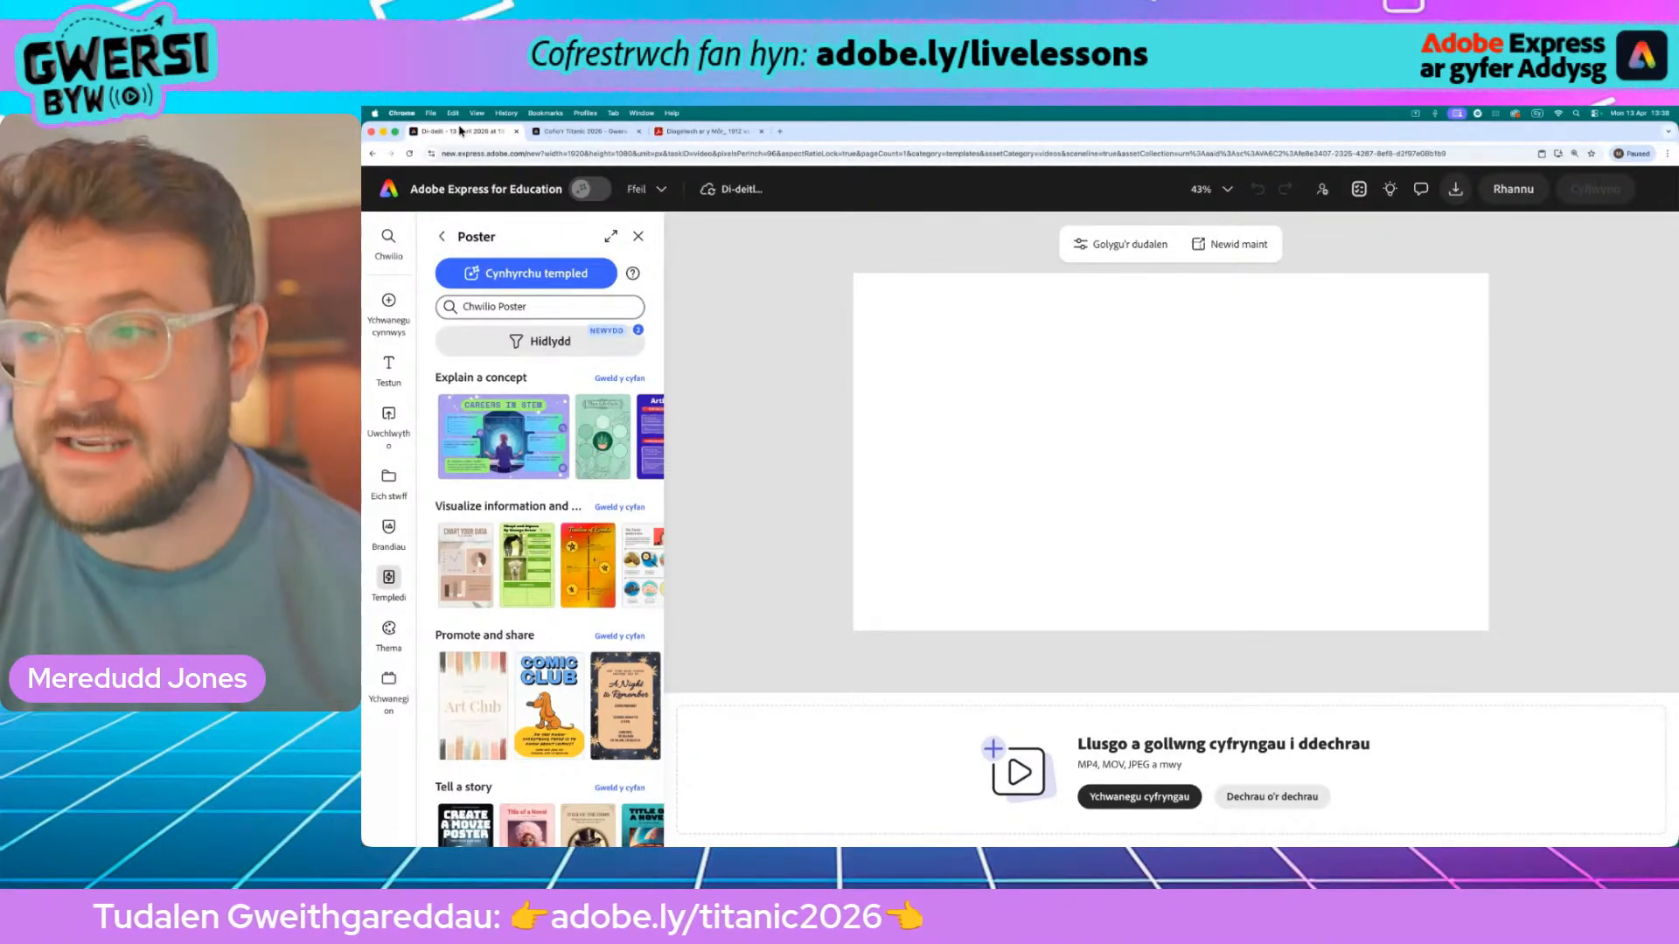
mouse_move(365, 304)
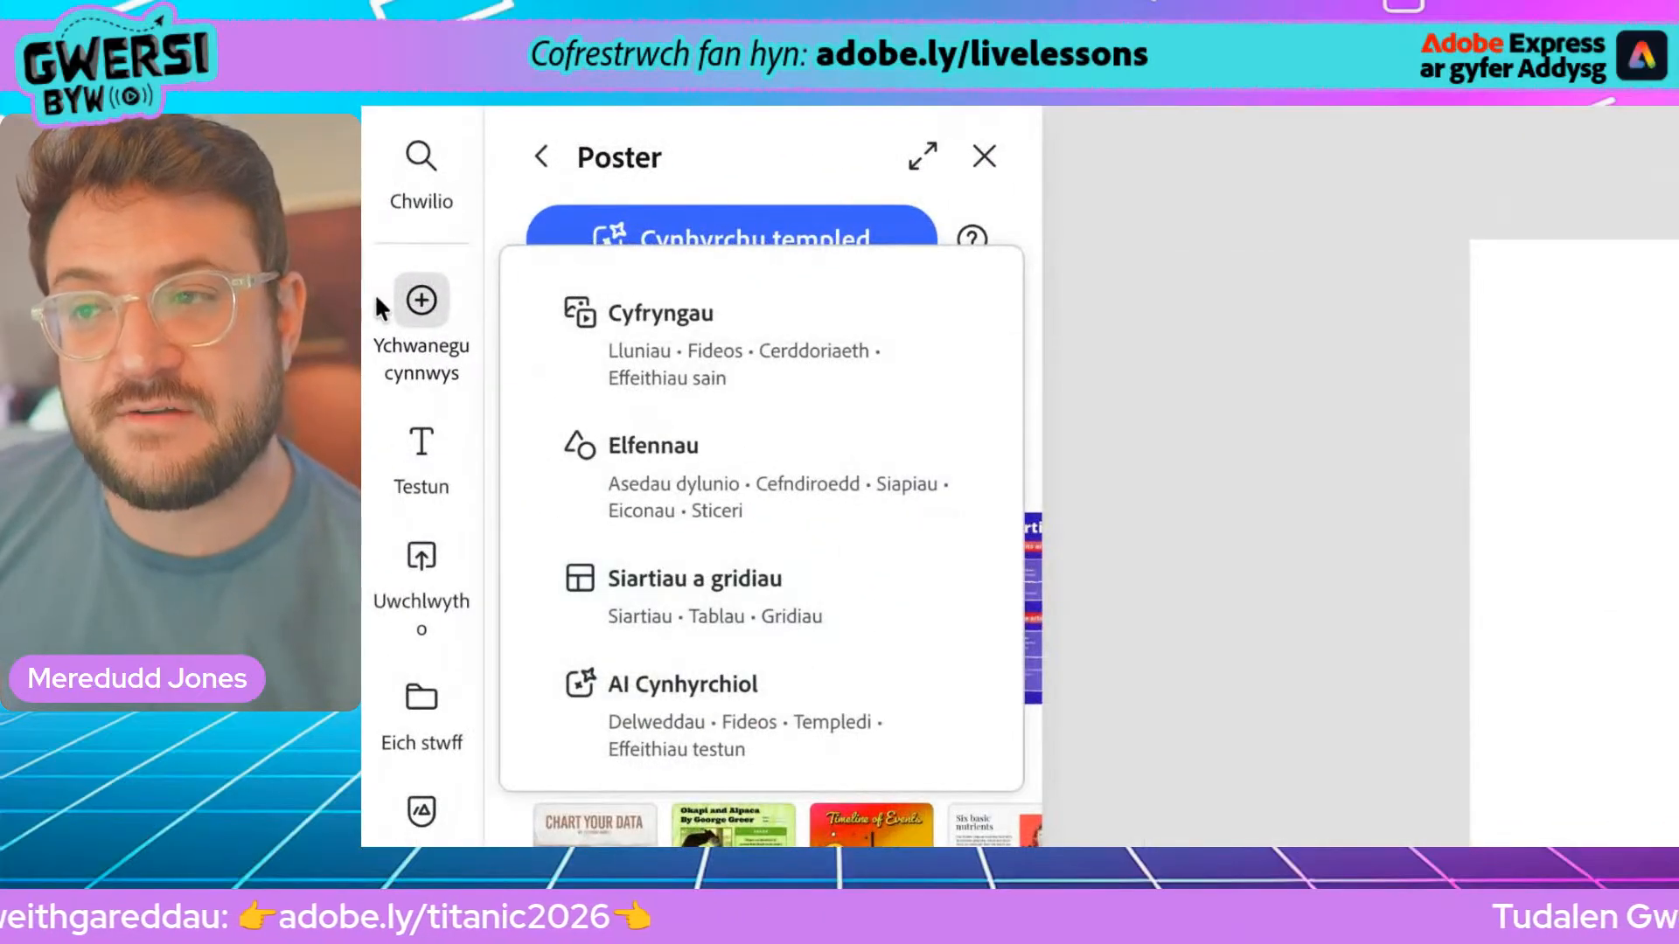
click(656, 330)
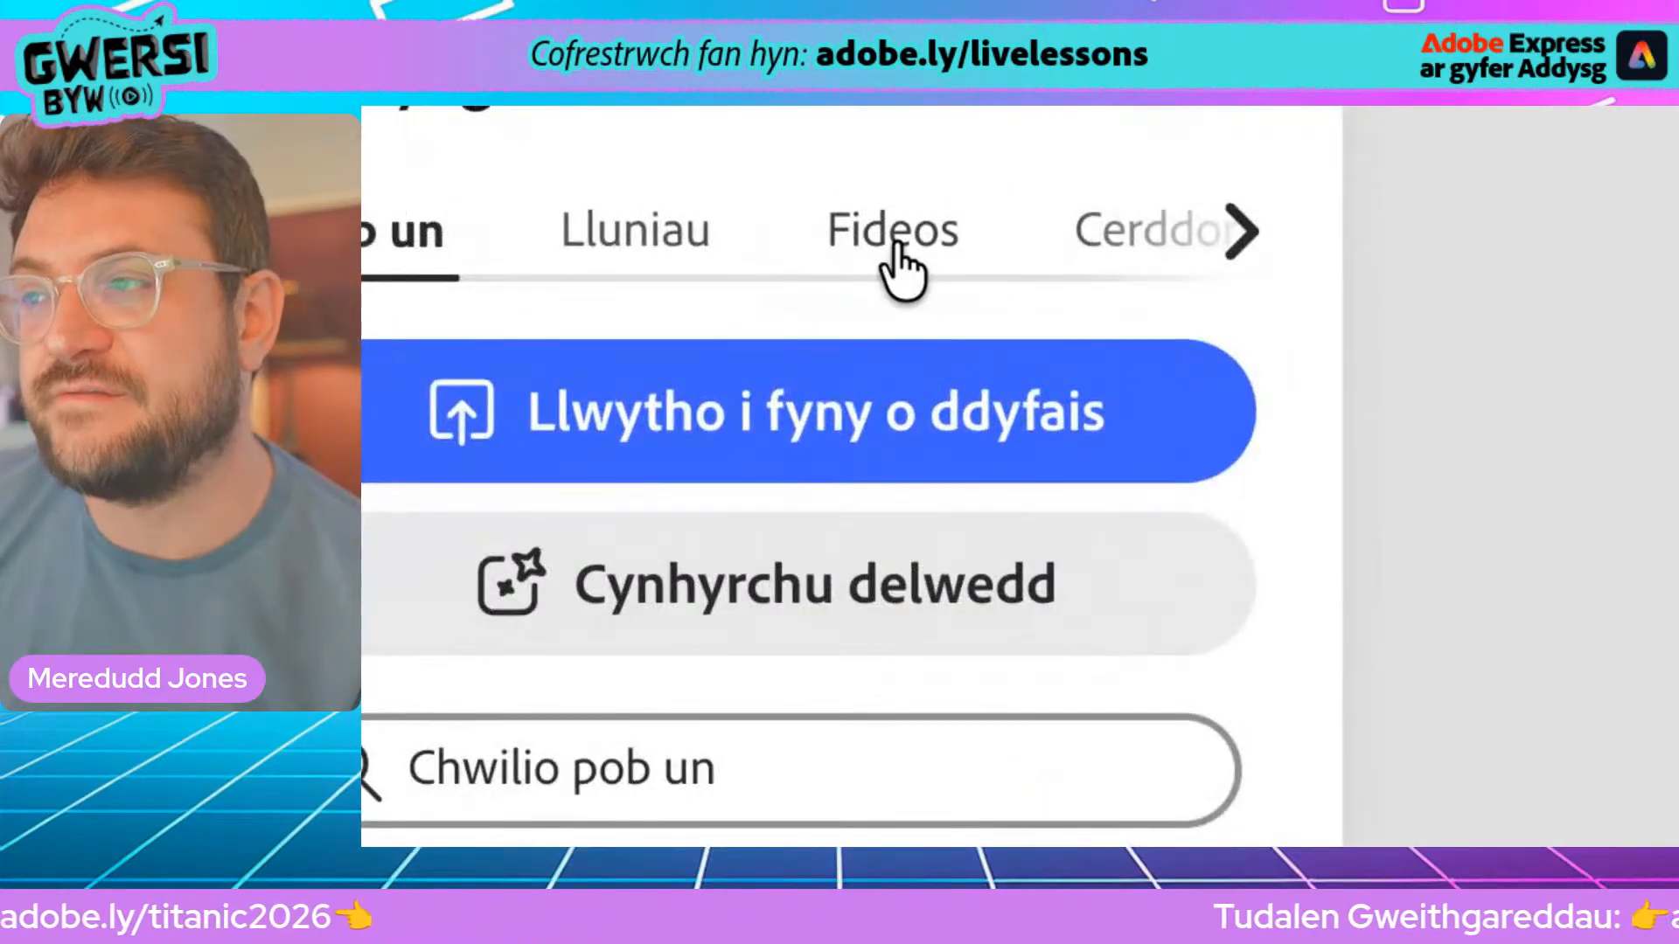
click(824, 243)
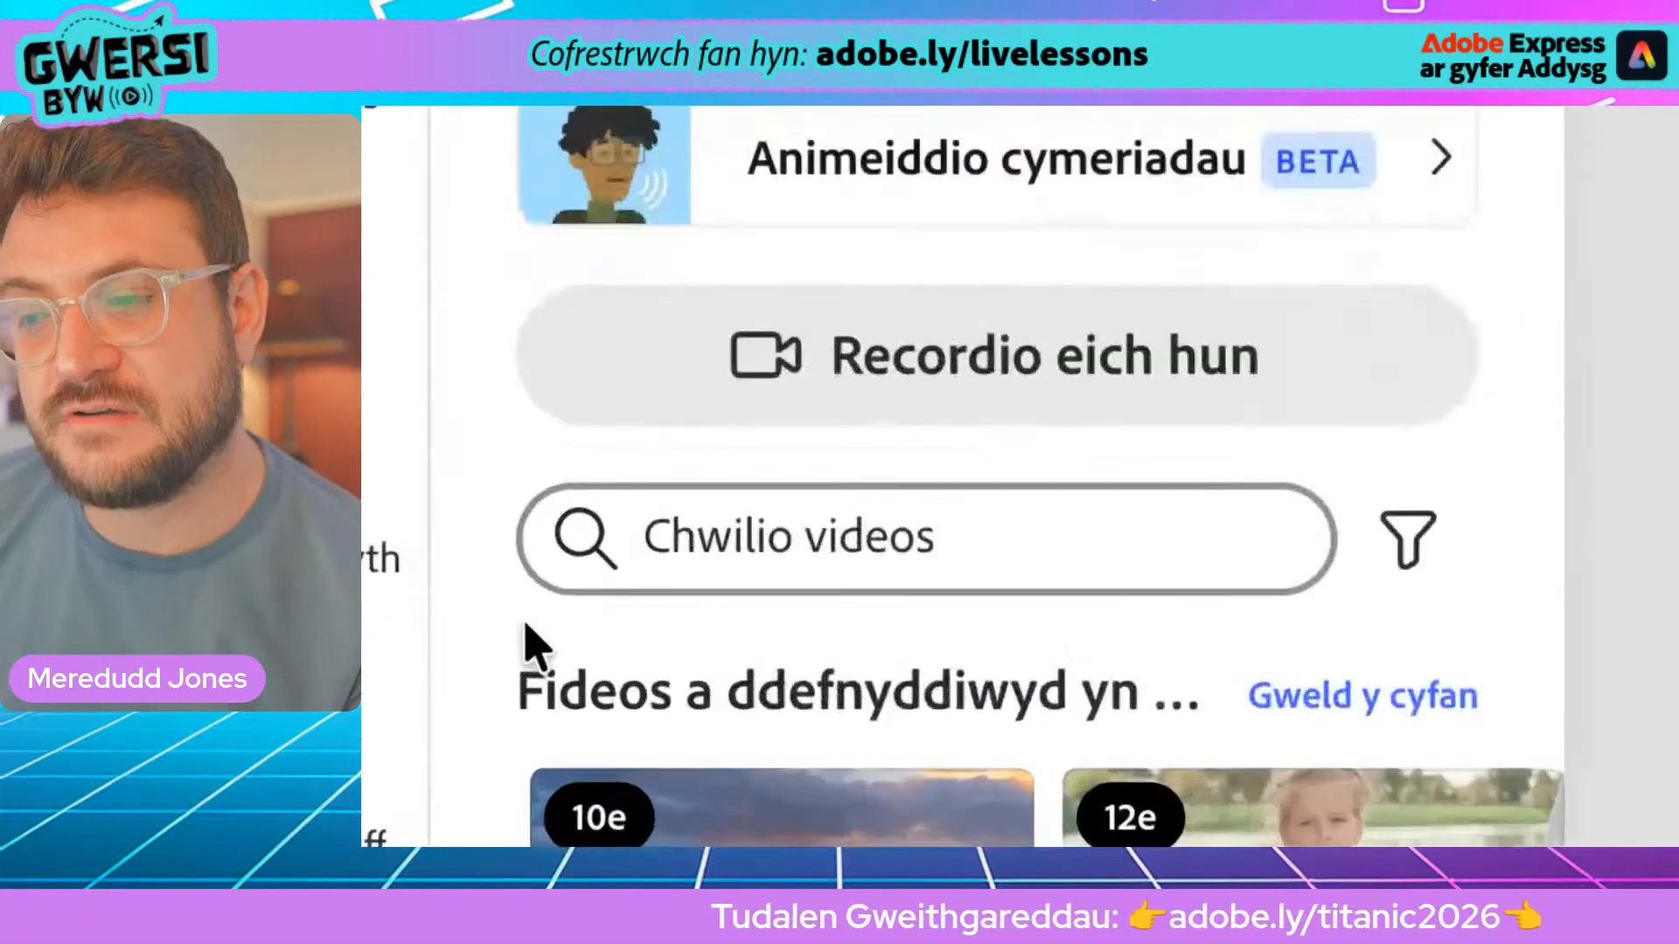
Search the stock videos for "dark waves" and look through the results for a suitable sea clip
click(580, 585)
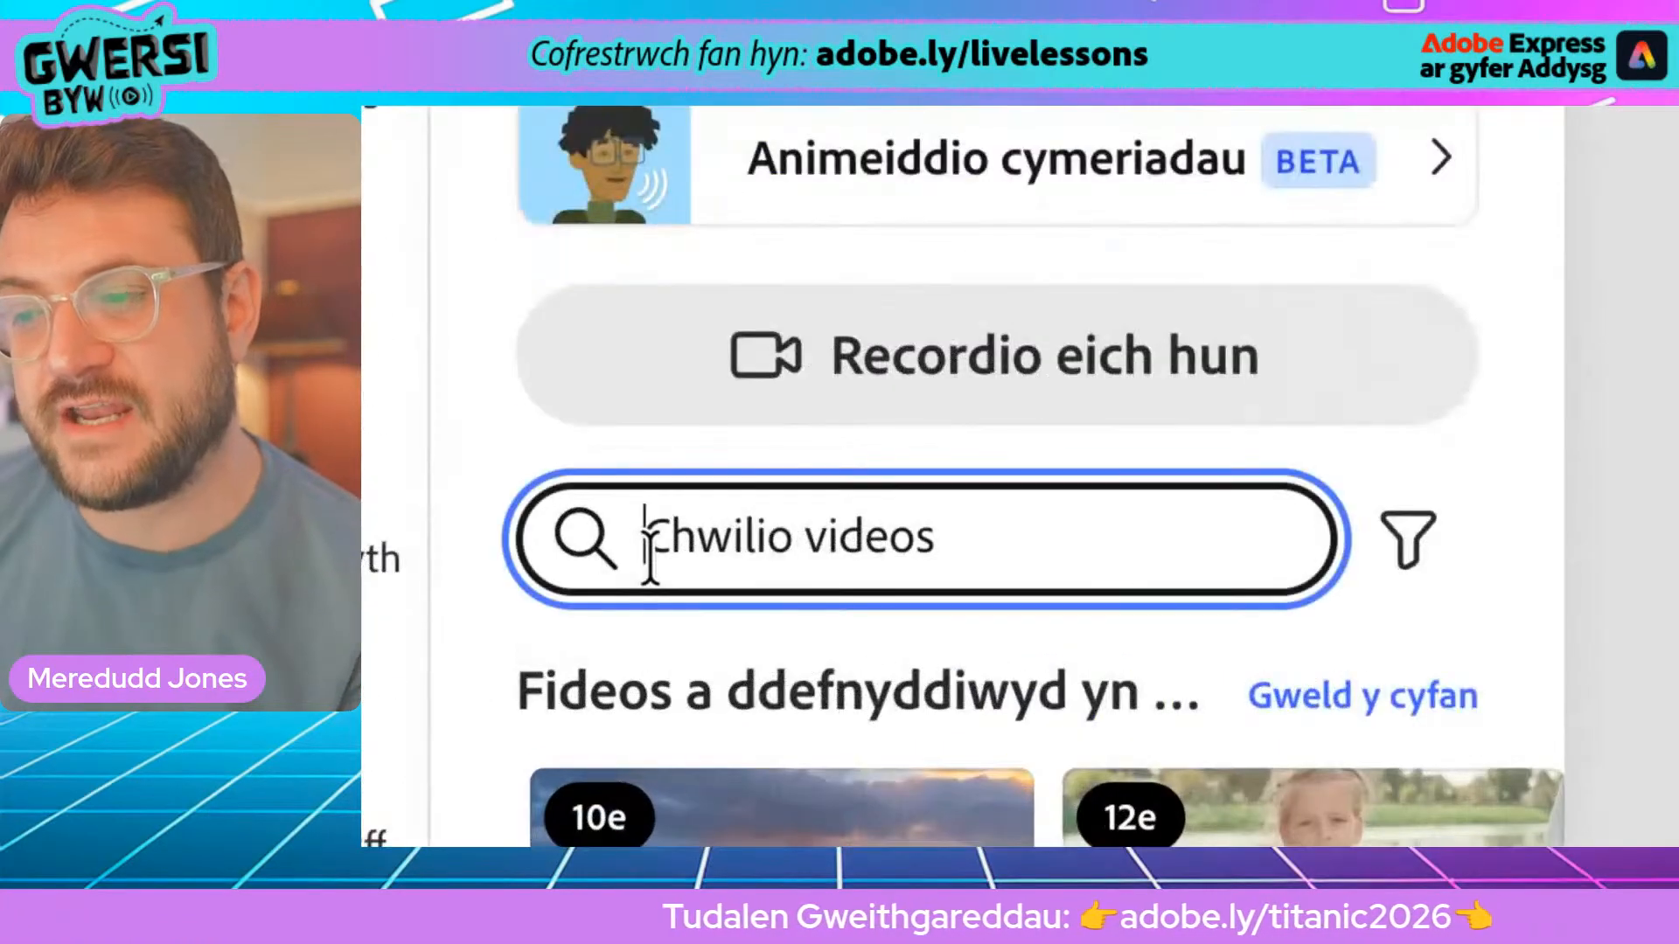
text(dar)
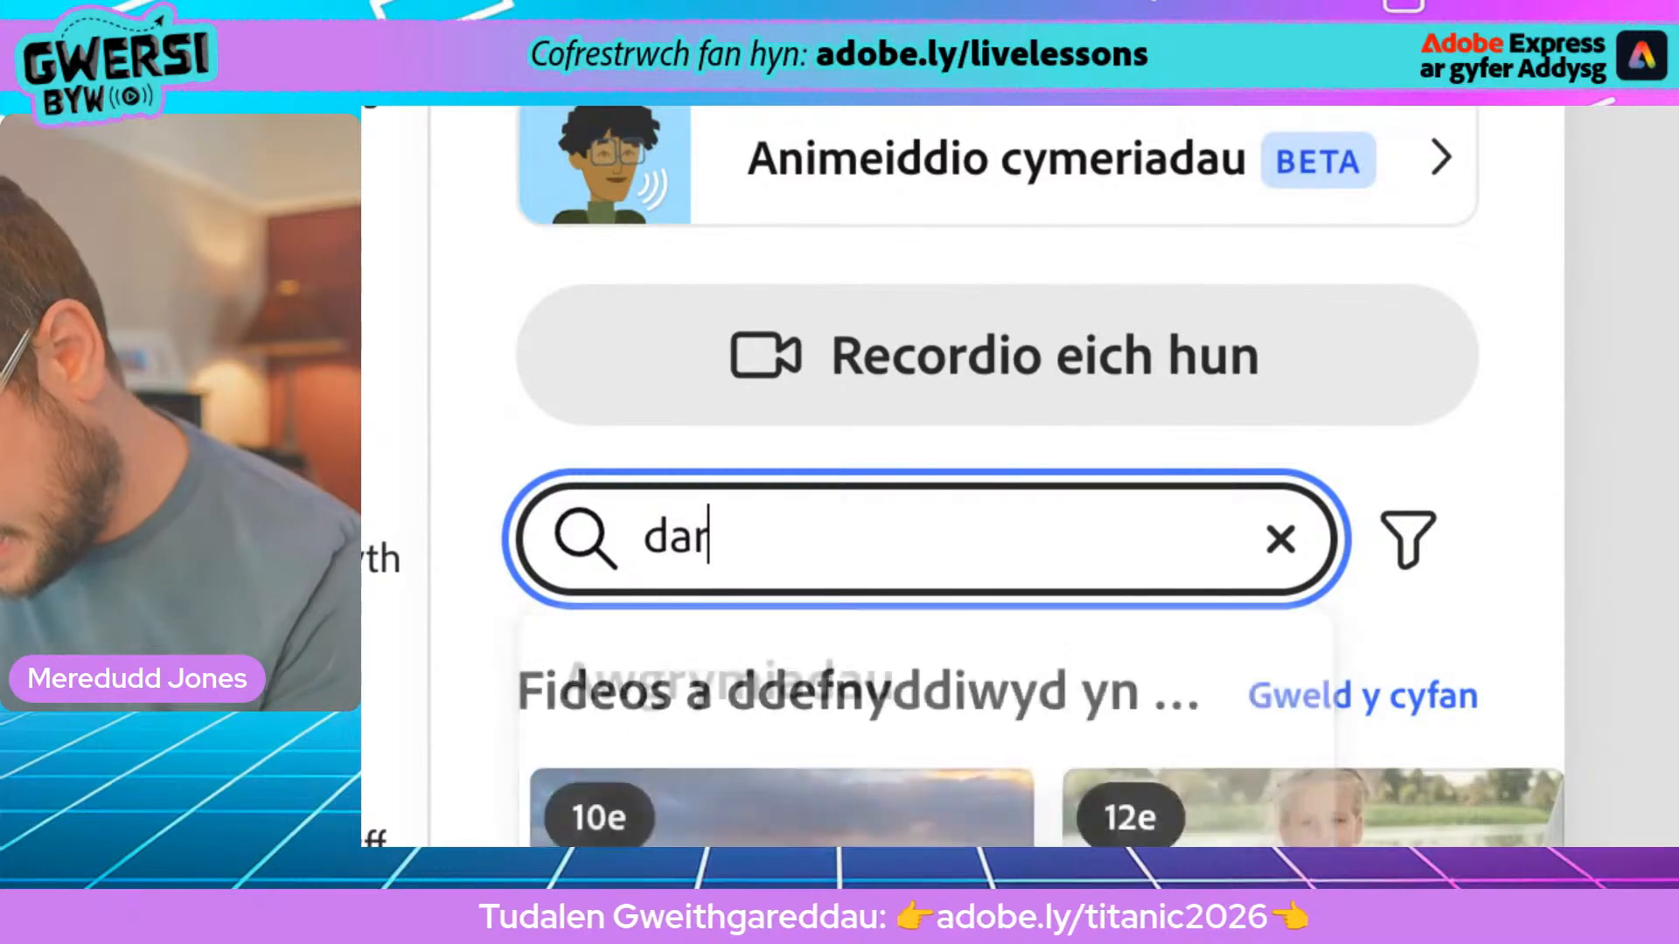
text(k waves)
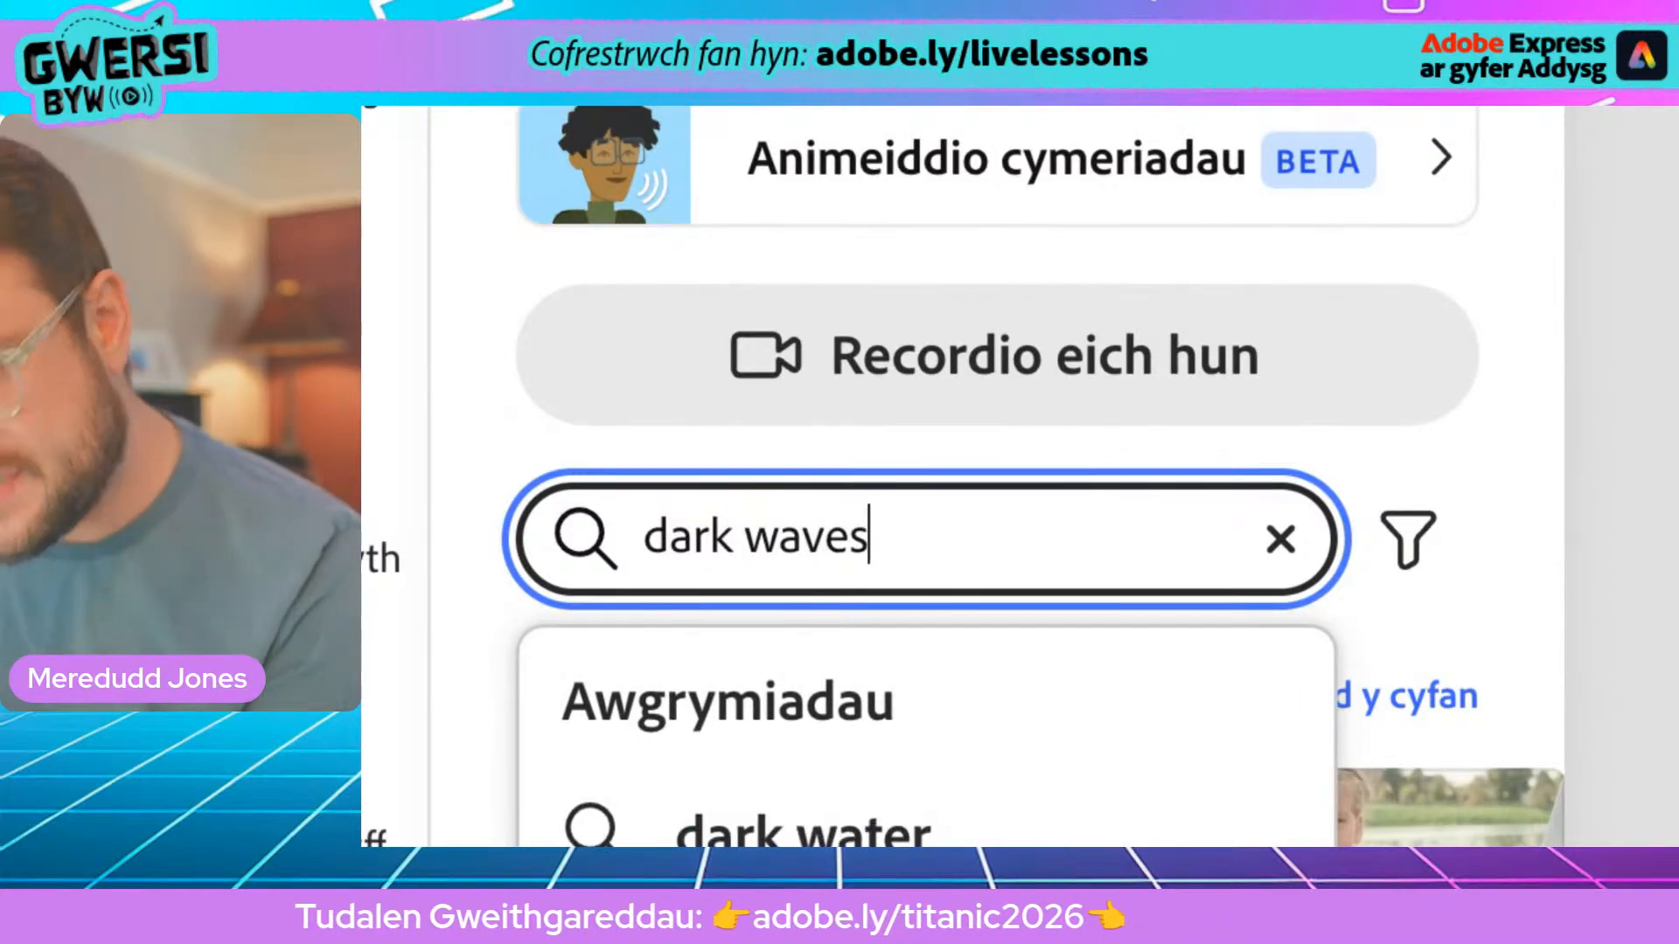
key(Return)
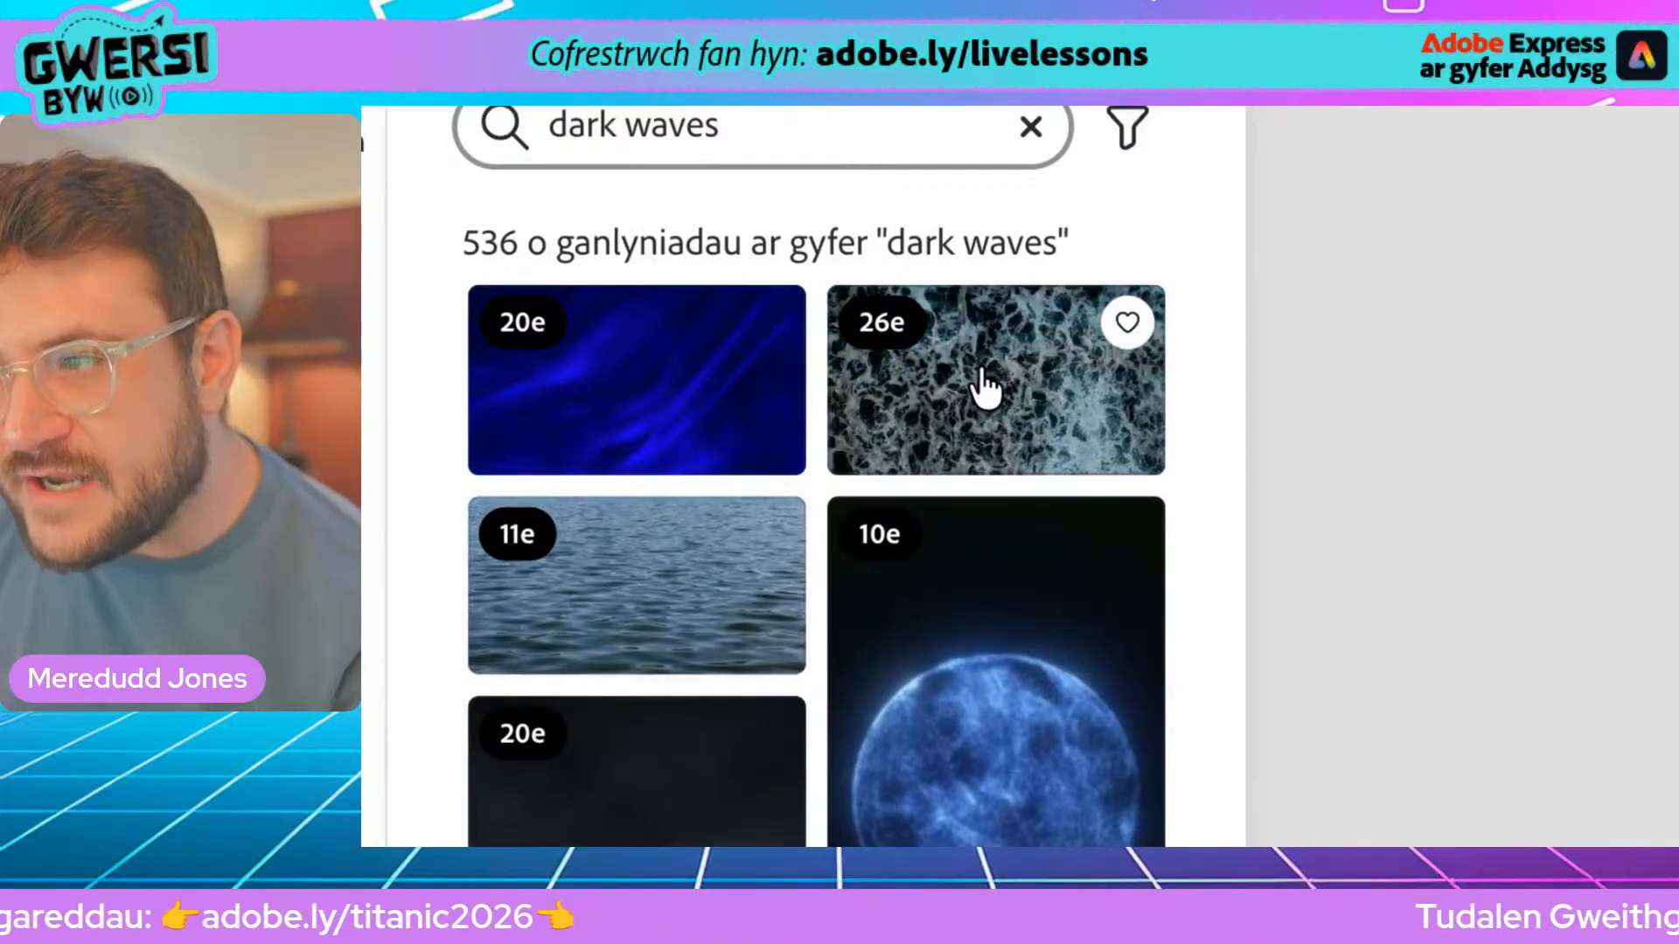
scroll(985, 422, down, 3)
scroll(984, 469, down, 4)
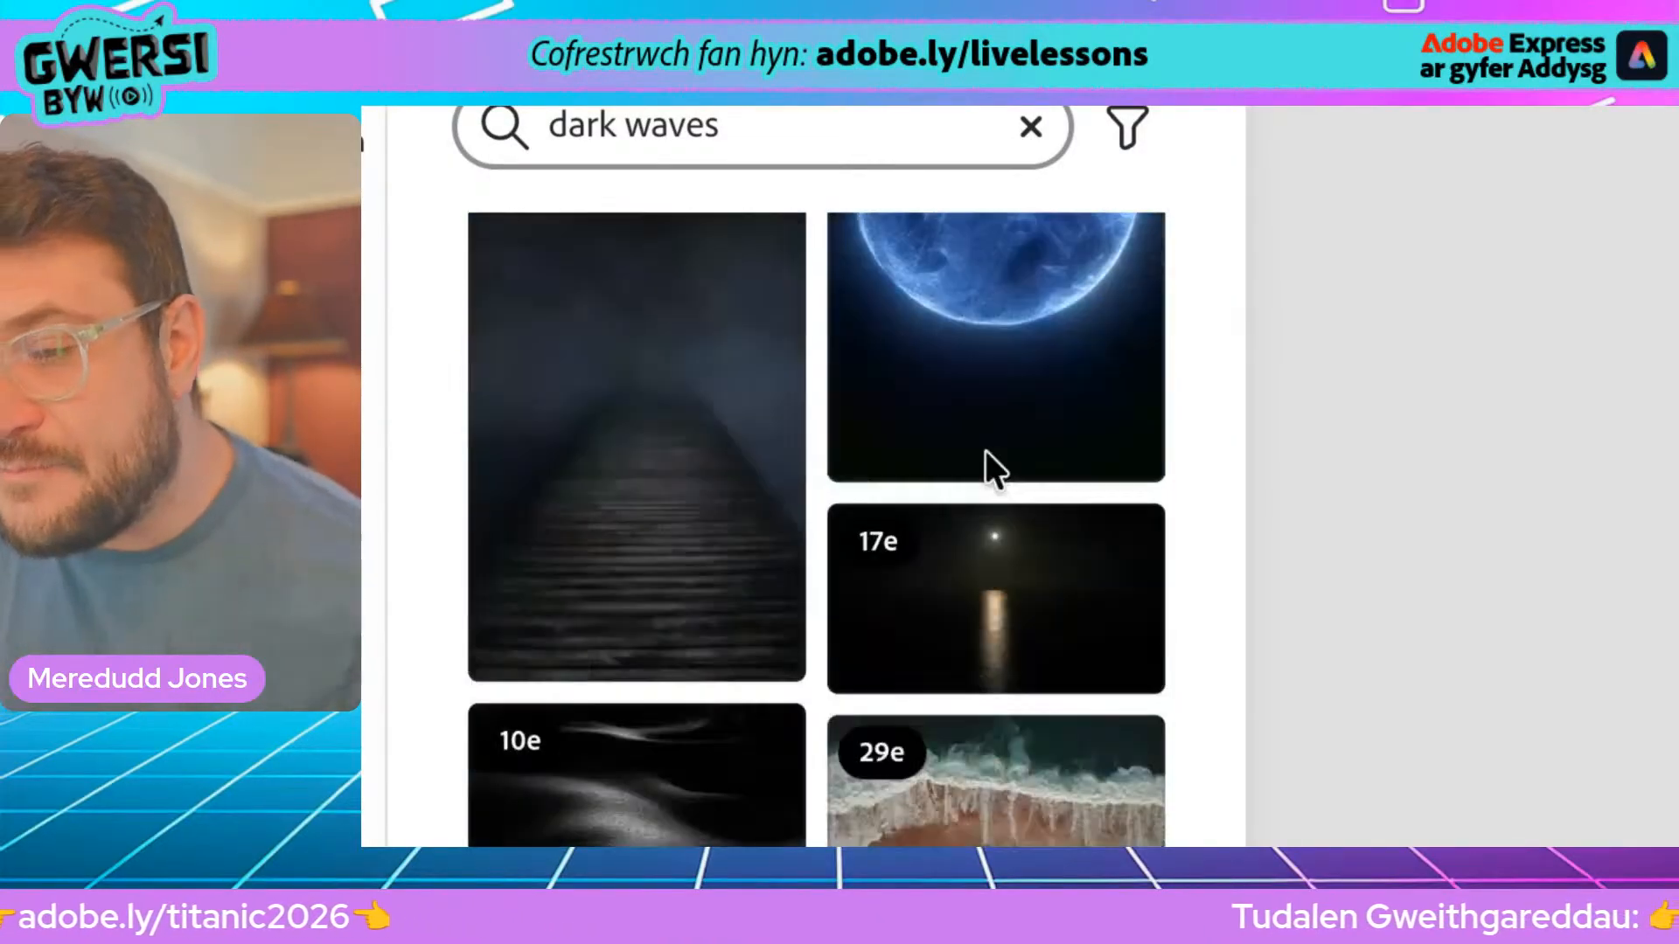
scroll(973, 511, down, 3)
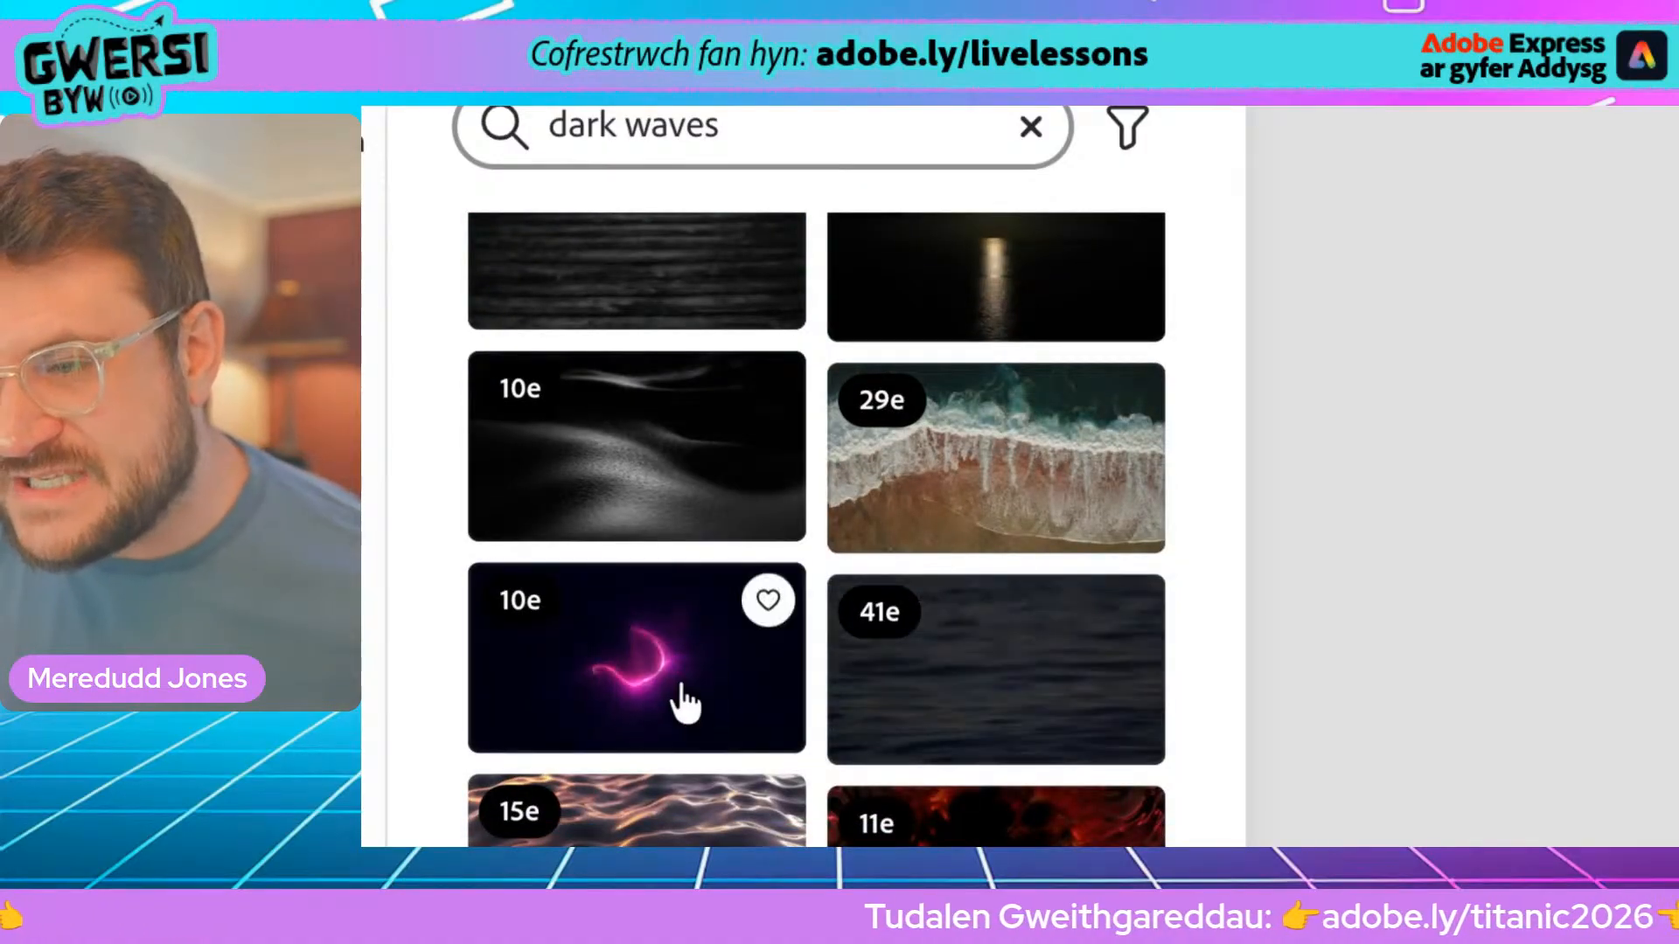
scroll(682, 700, down, 4)
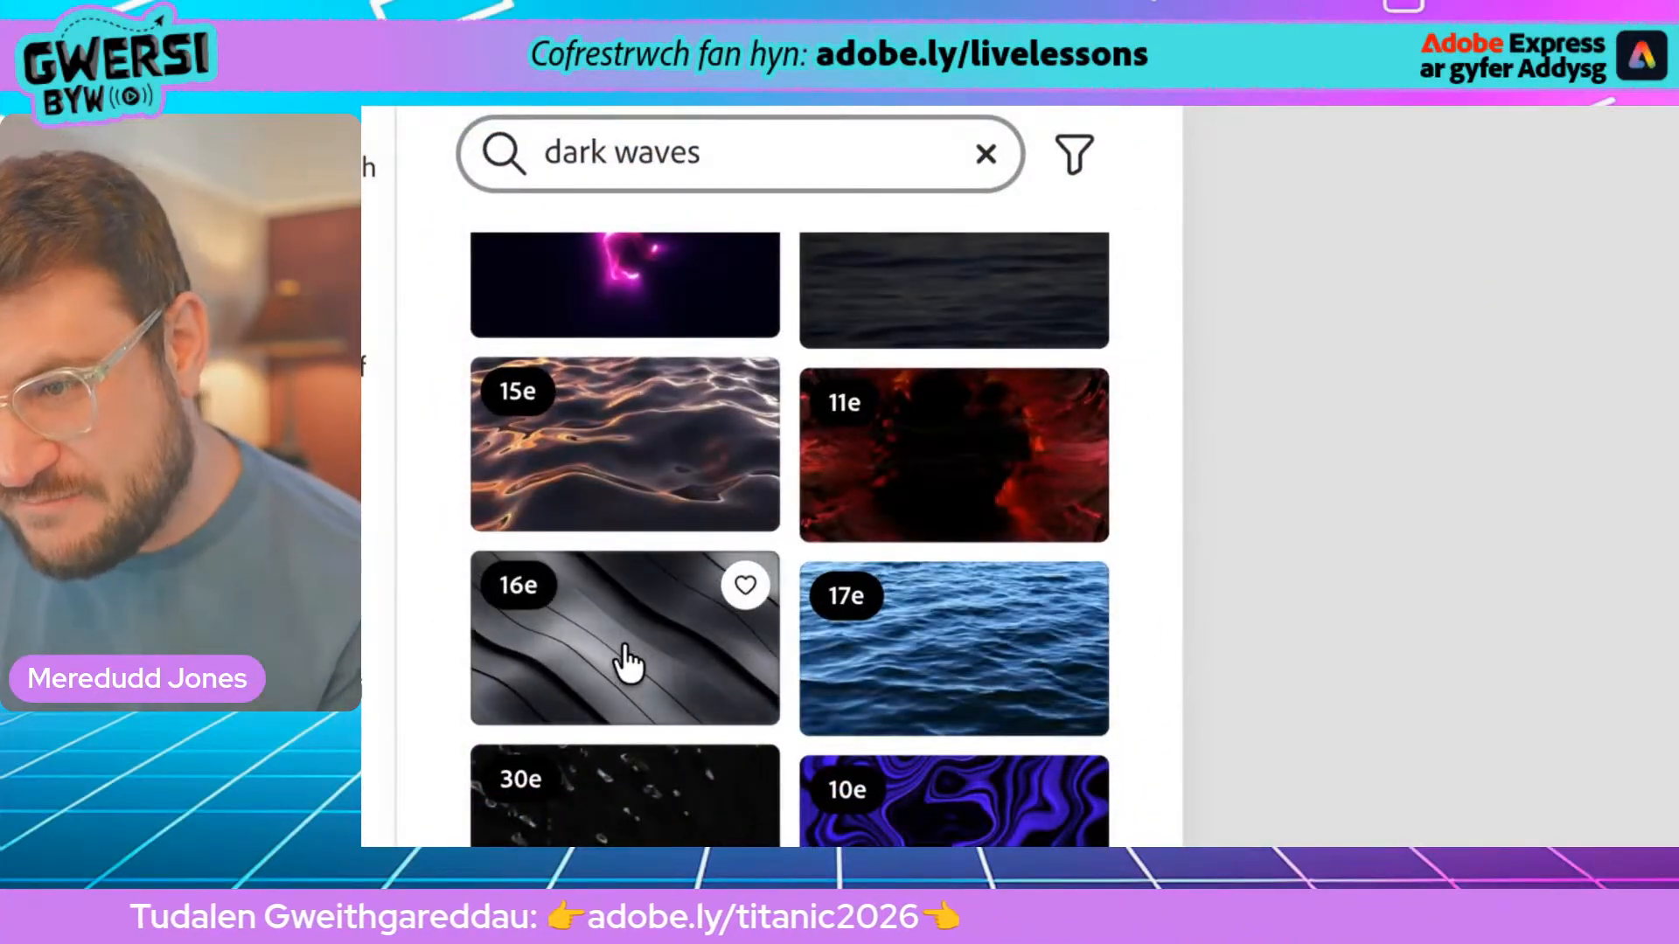
scroll(626, 655, up, 5)
scroll(626, 656, up, 3)
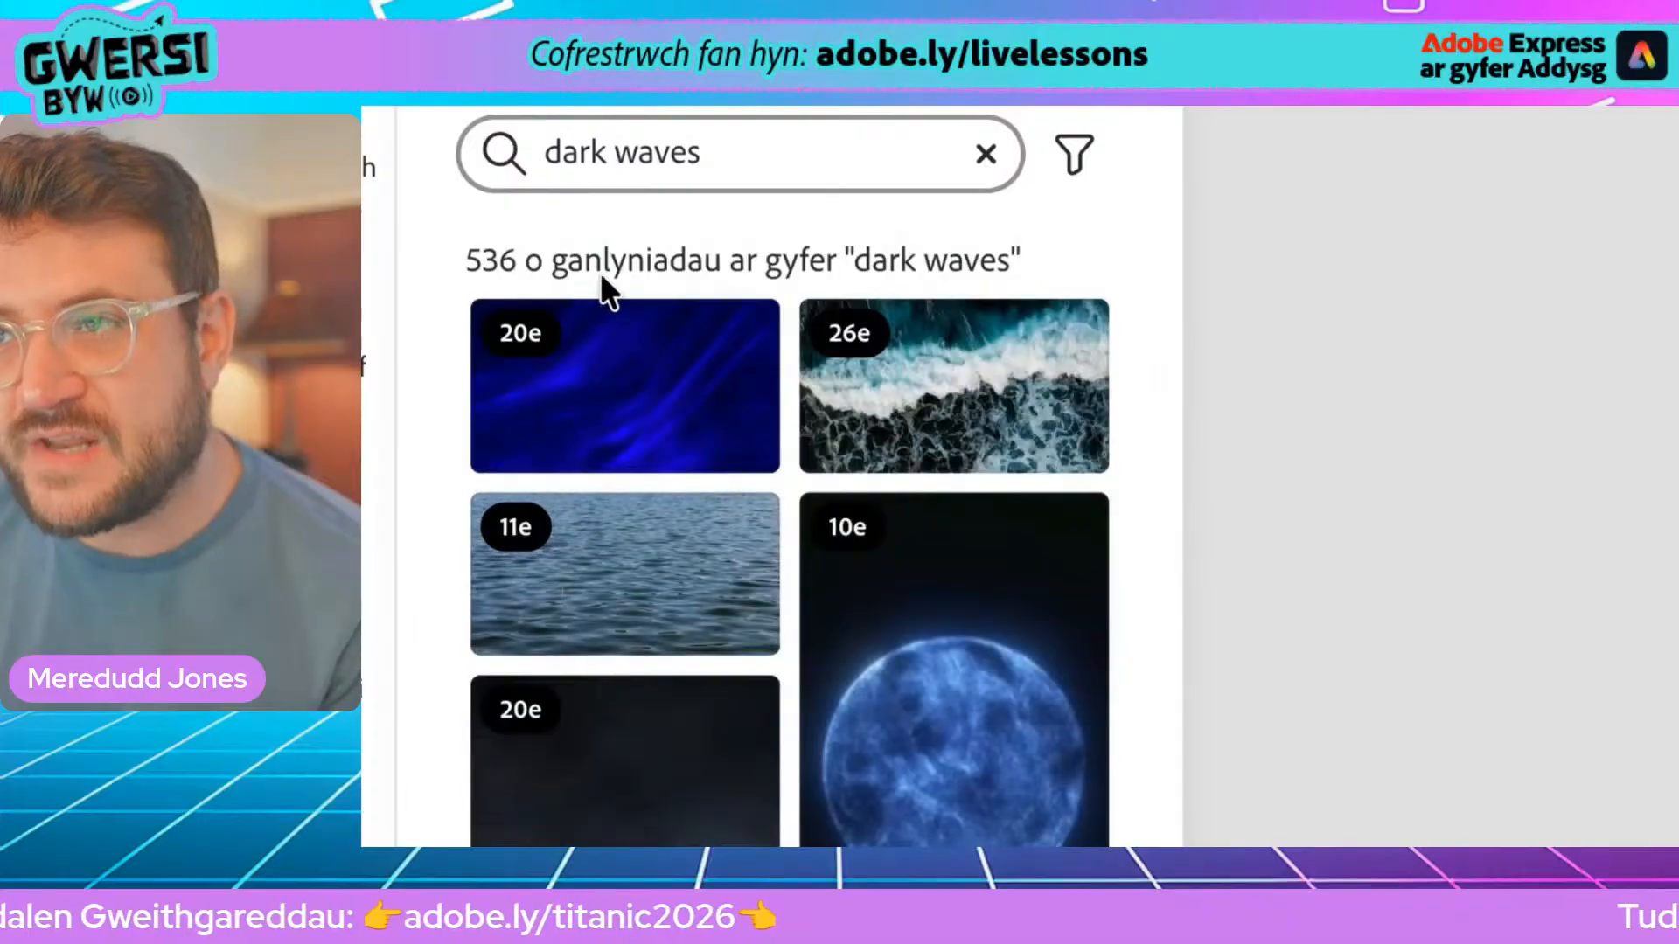
Search the stock videos for "dark ice" and look through the results for an icy sea clip
double_click(632, 153)
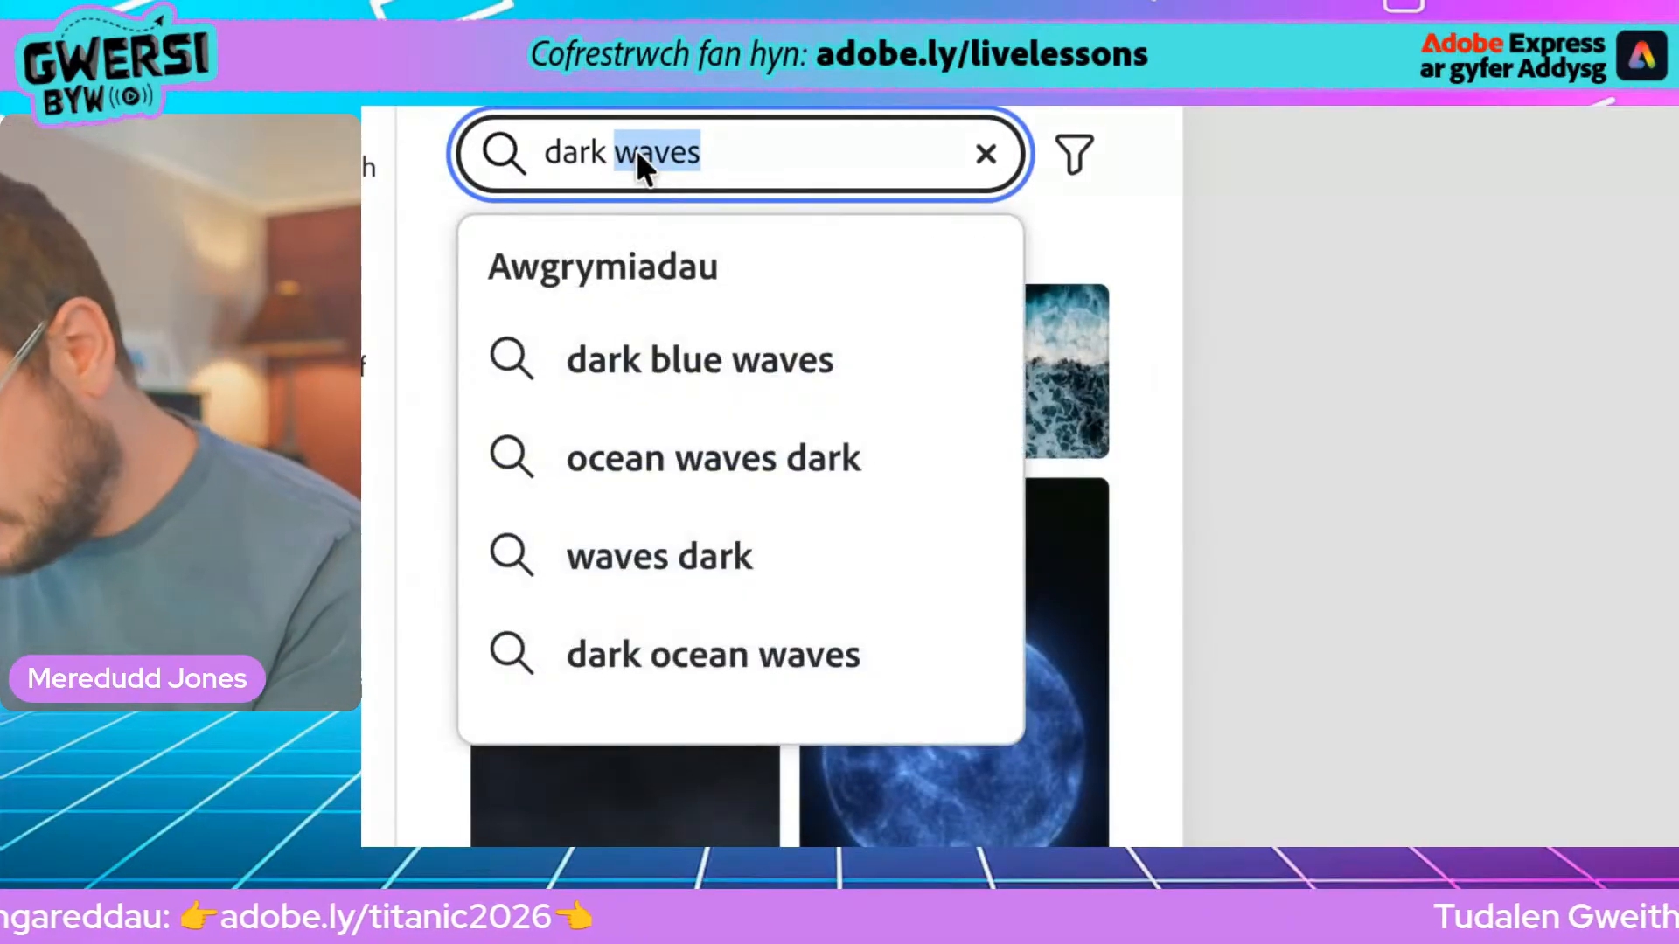
text(ice)
key(Return)
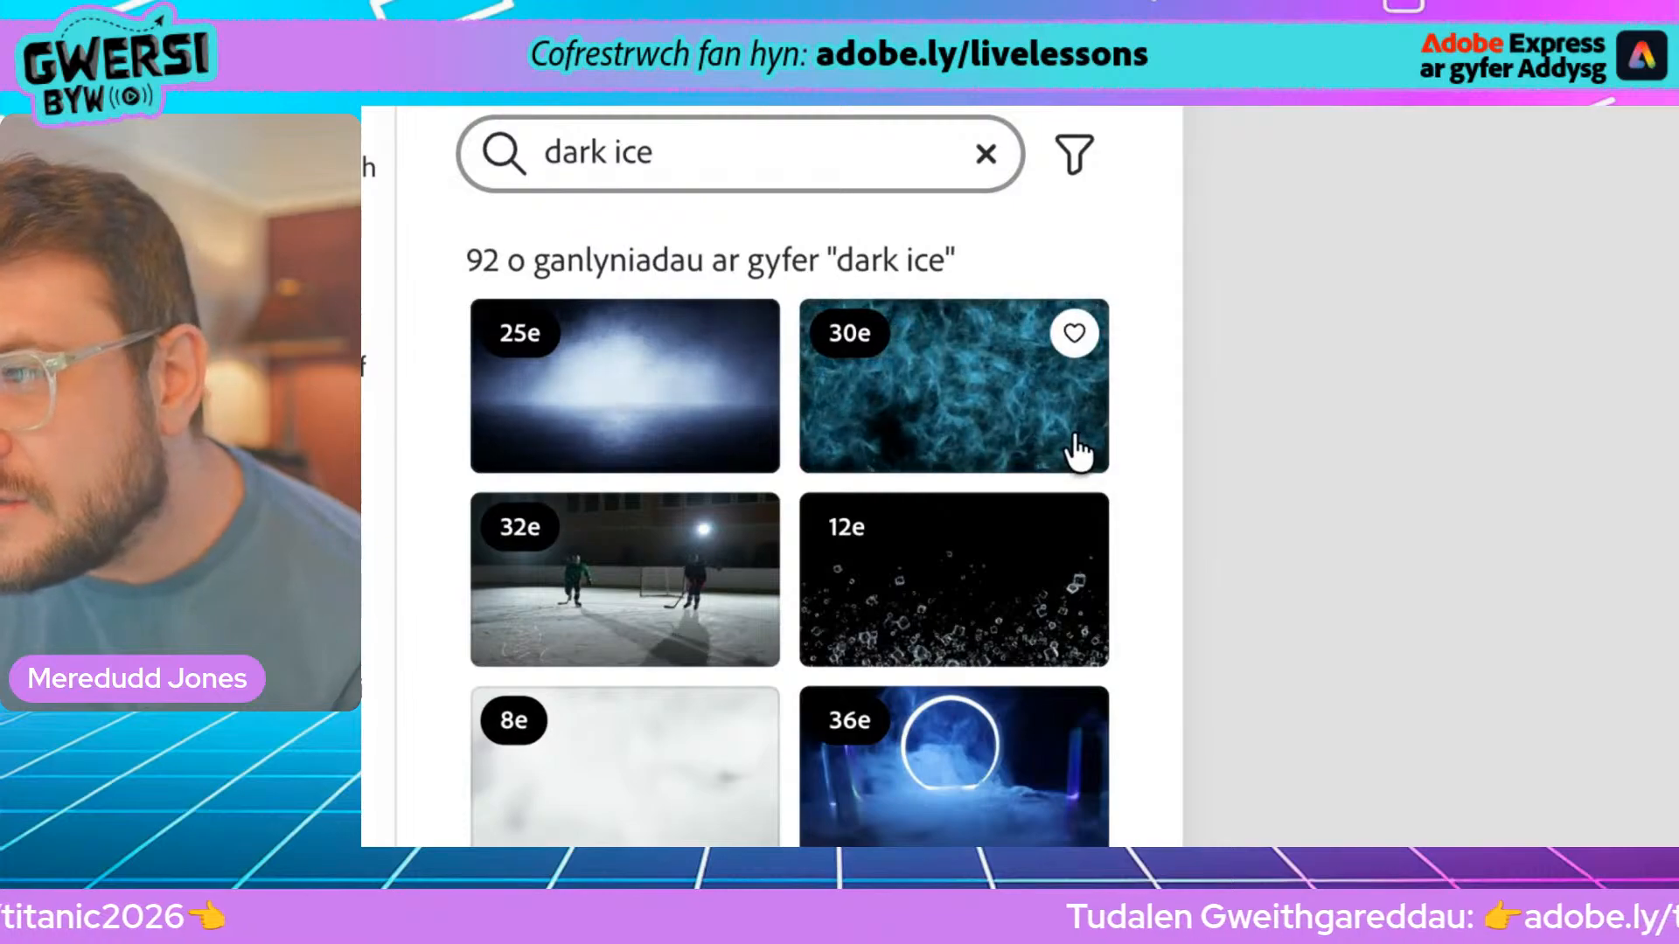
scroll(962, 587, down, 7)
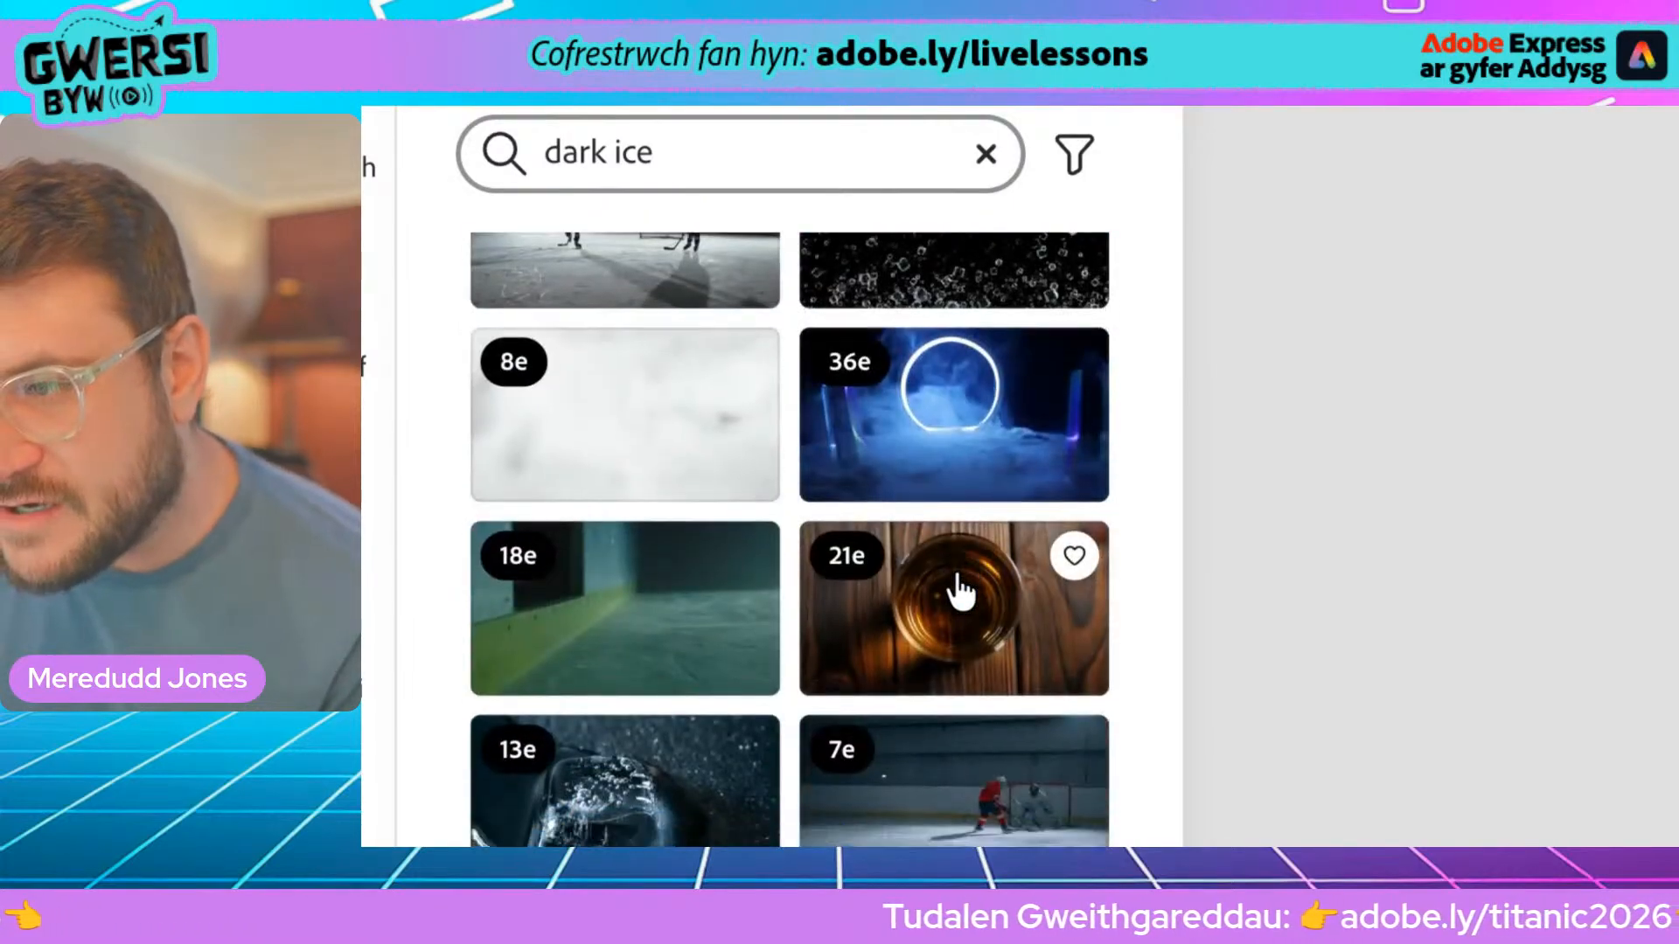
scroll(612, 652, down, 4)
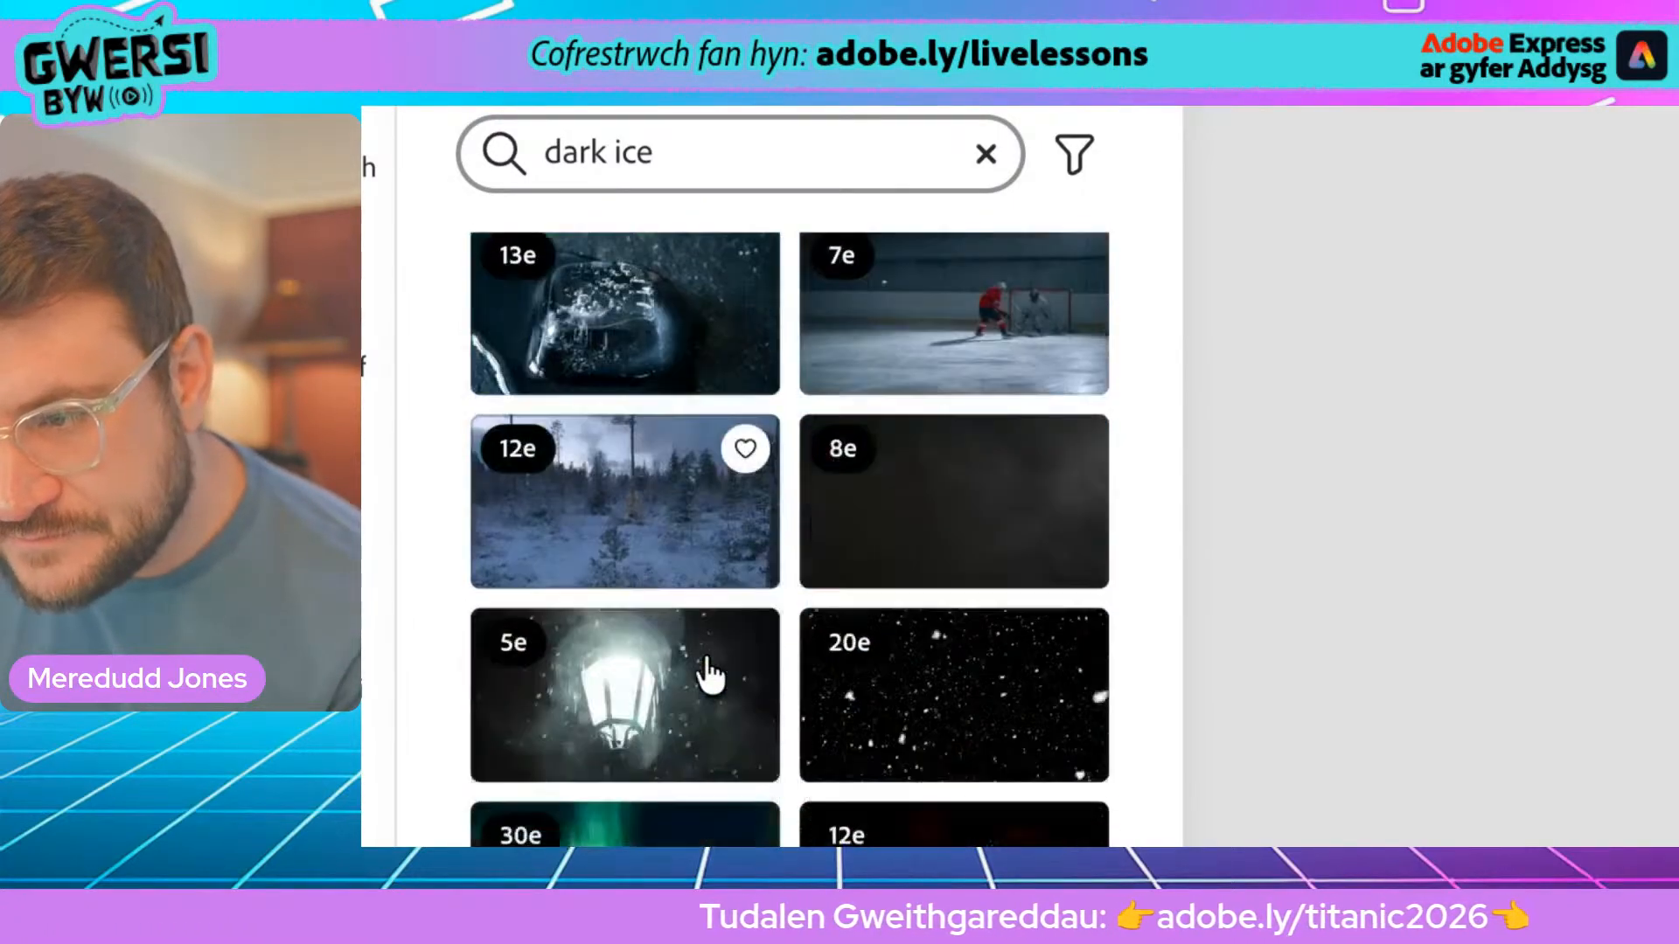
scroll(865, 644, down, 4)
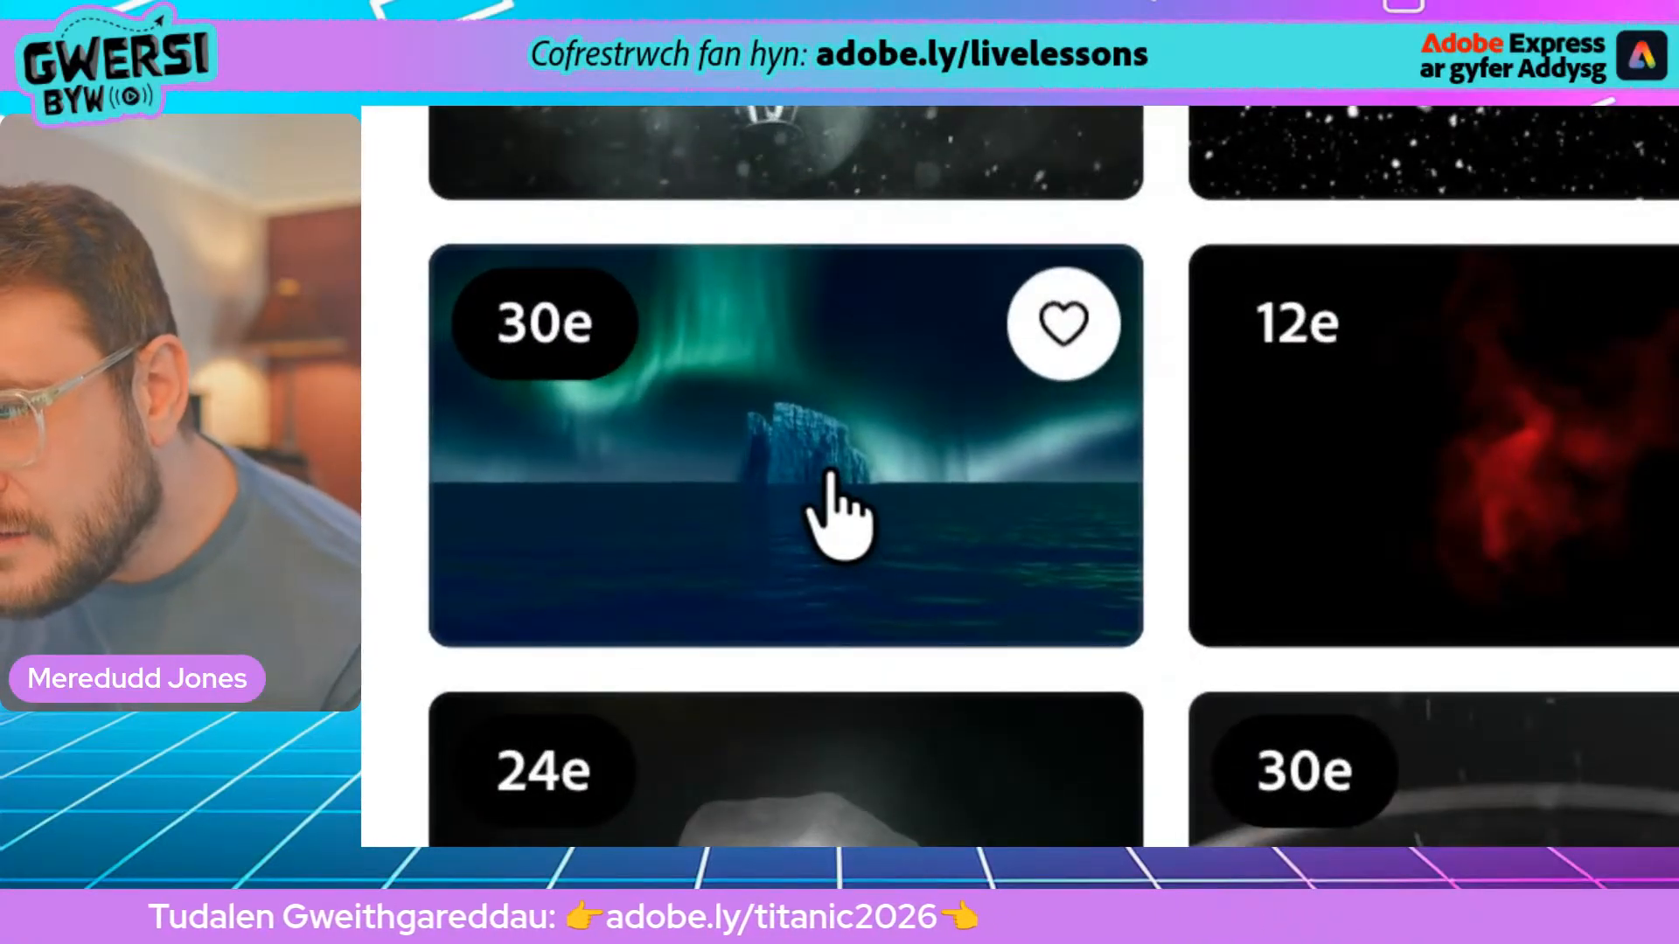
scroll(831, 490, up, 2)
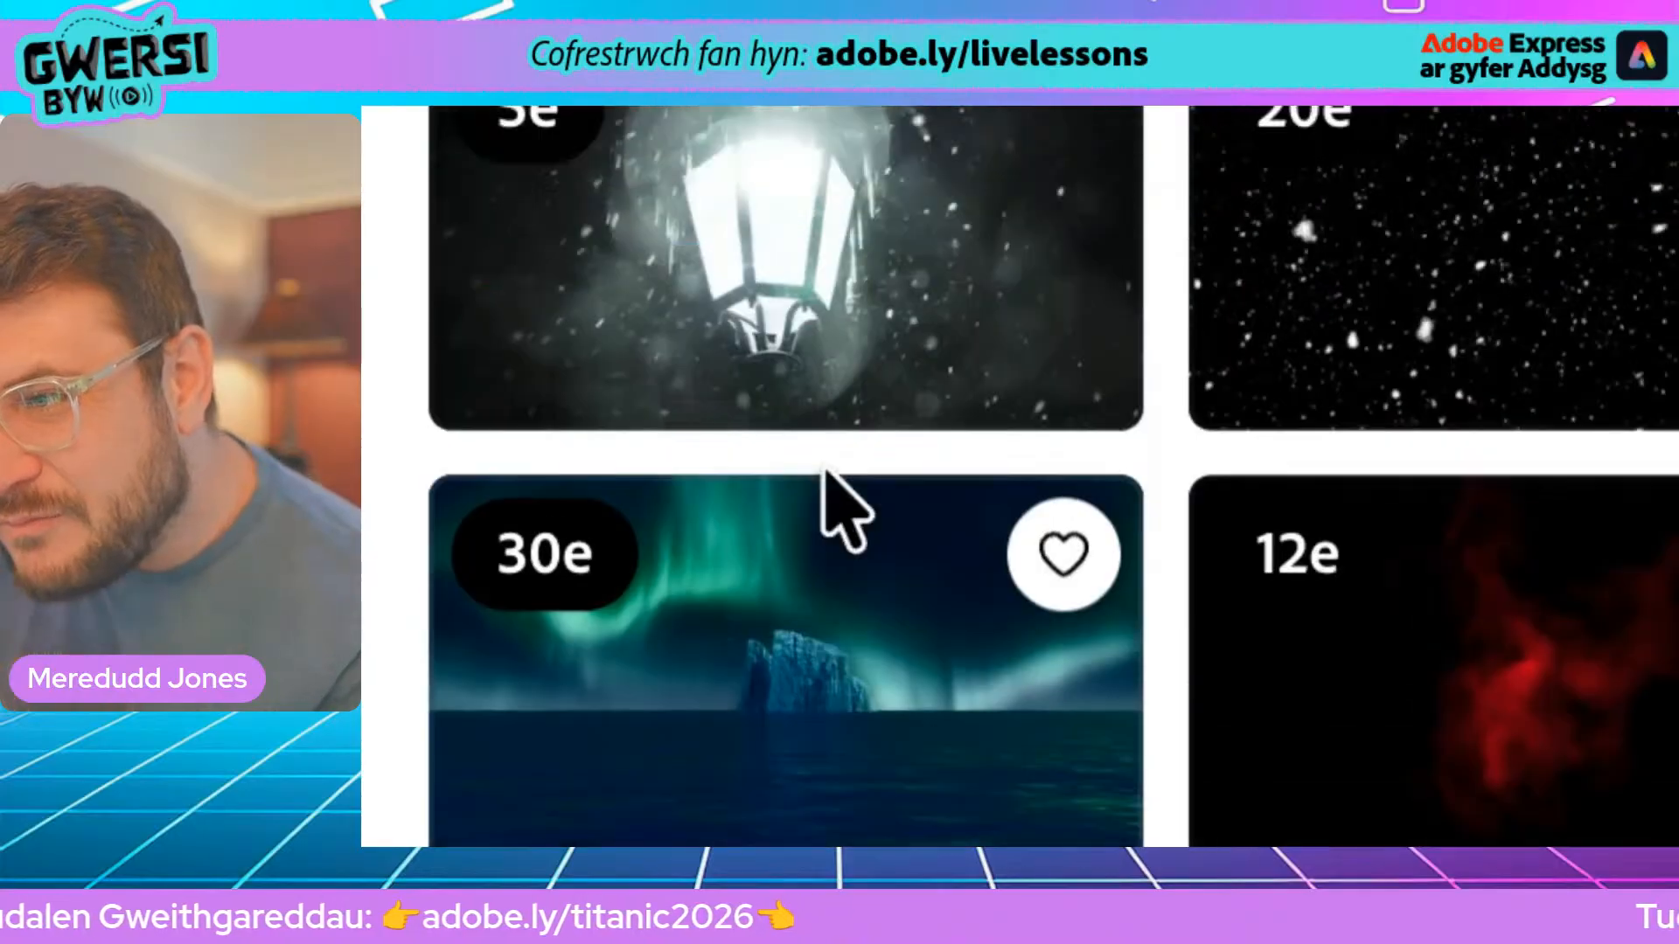
scroll(835, 498, down, 5)
scroll(839, 502, up, 2)
scroll(831, 490, down, 2)
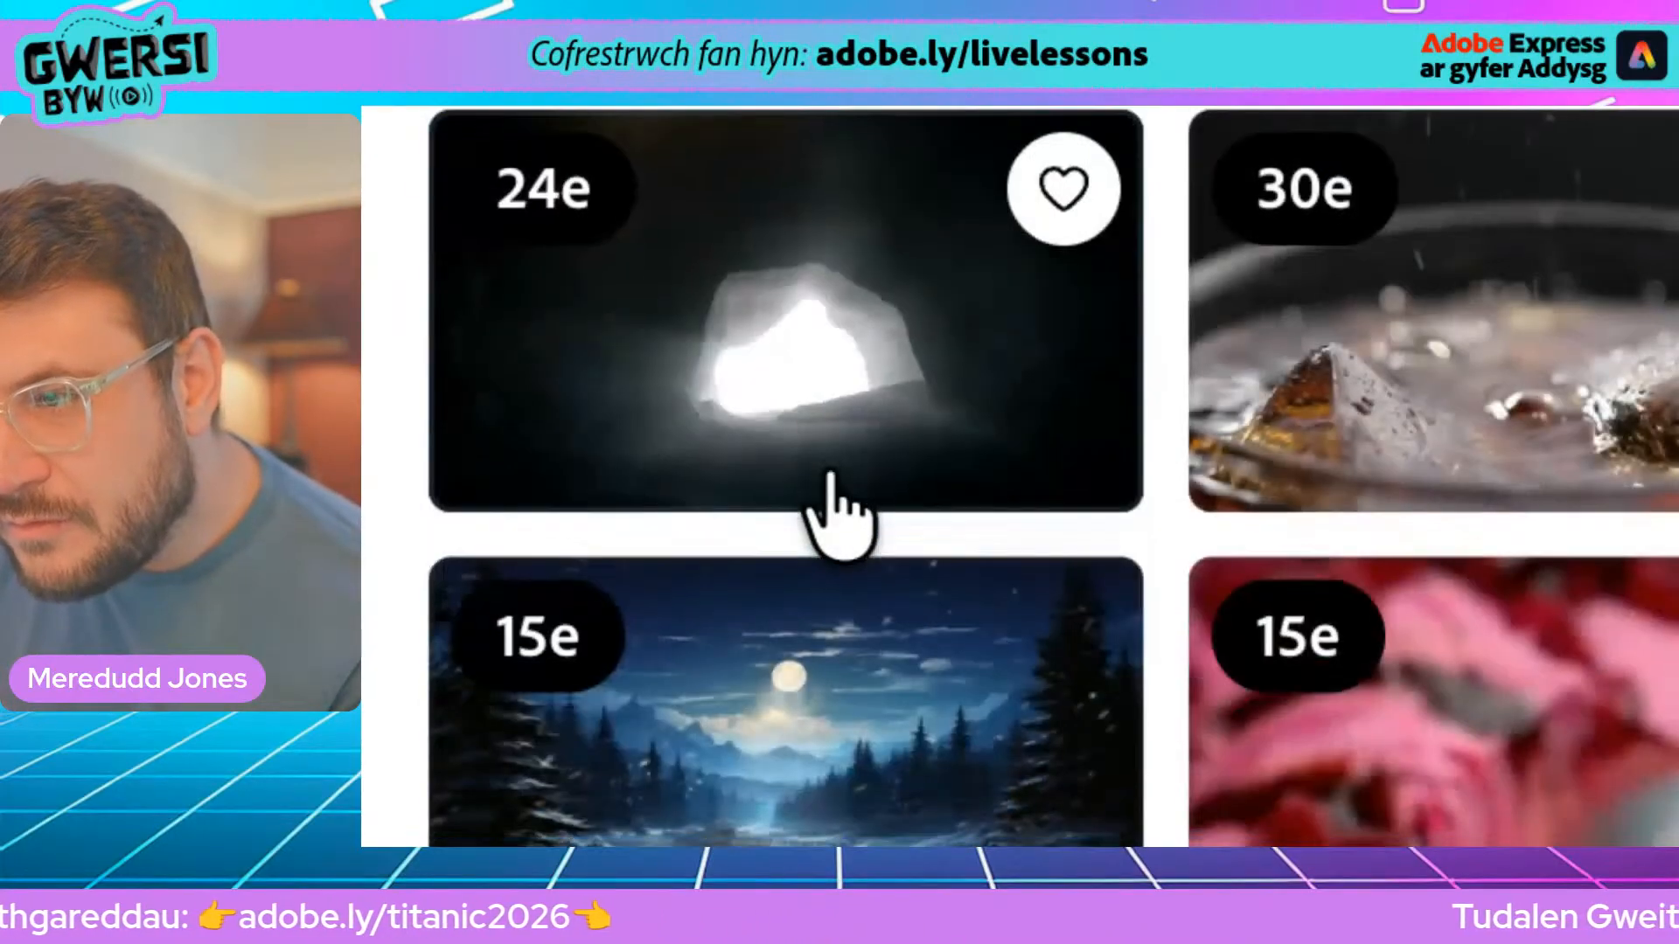
scroll(826, 516, down, 2)
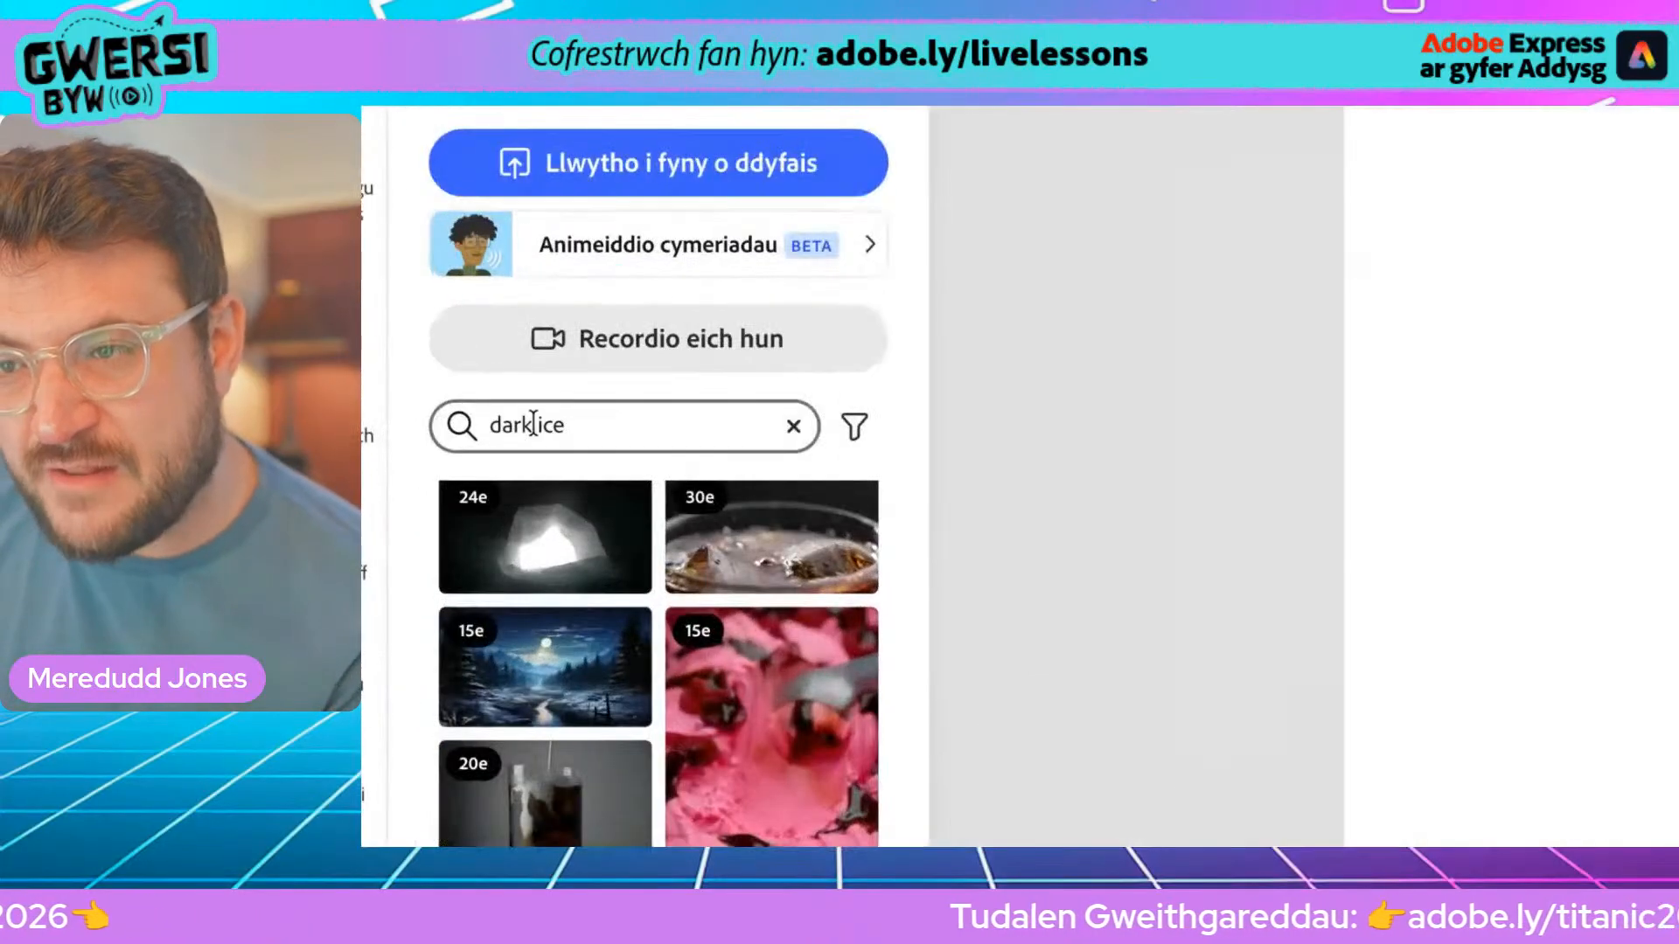
Search the stock videos for "dark waves" again and add the 10-second black-and-white wave clip to the project
click(483, 428)
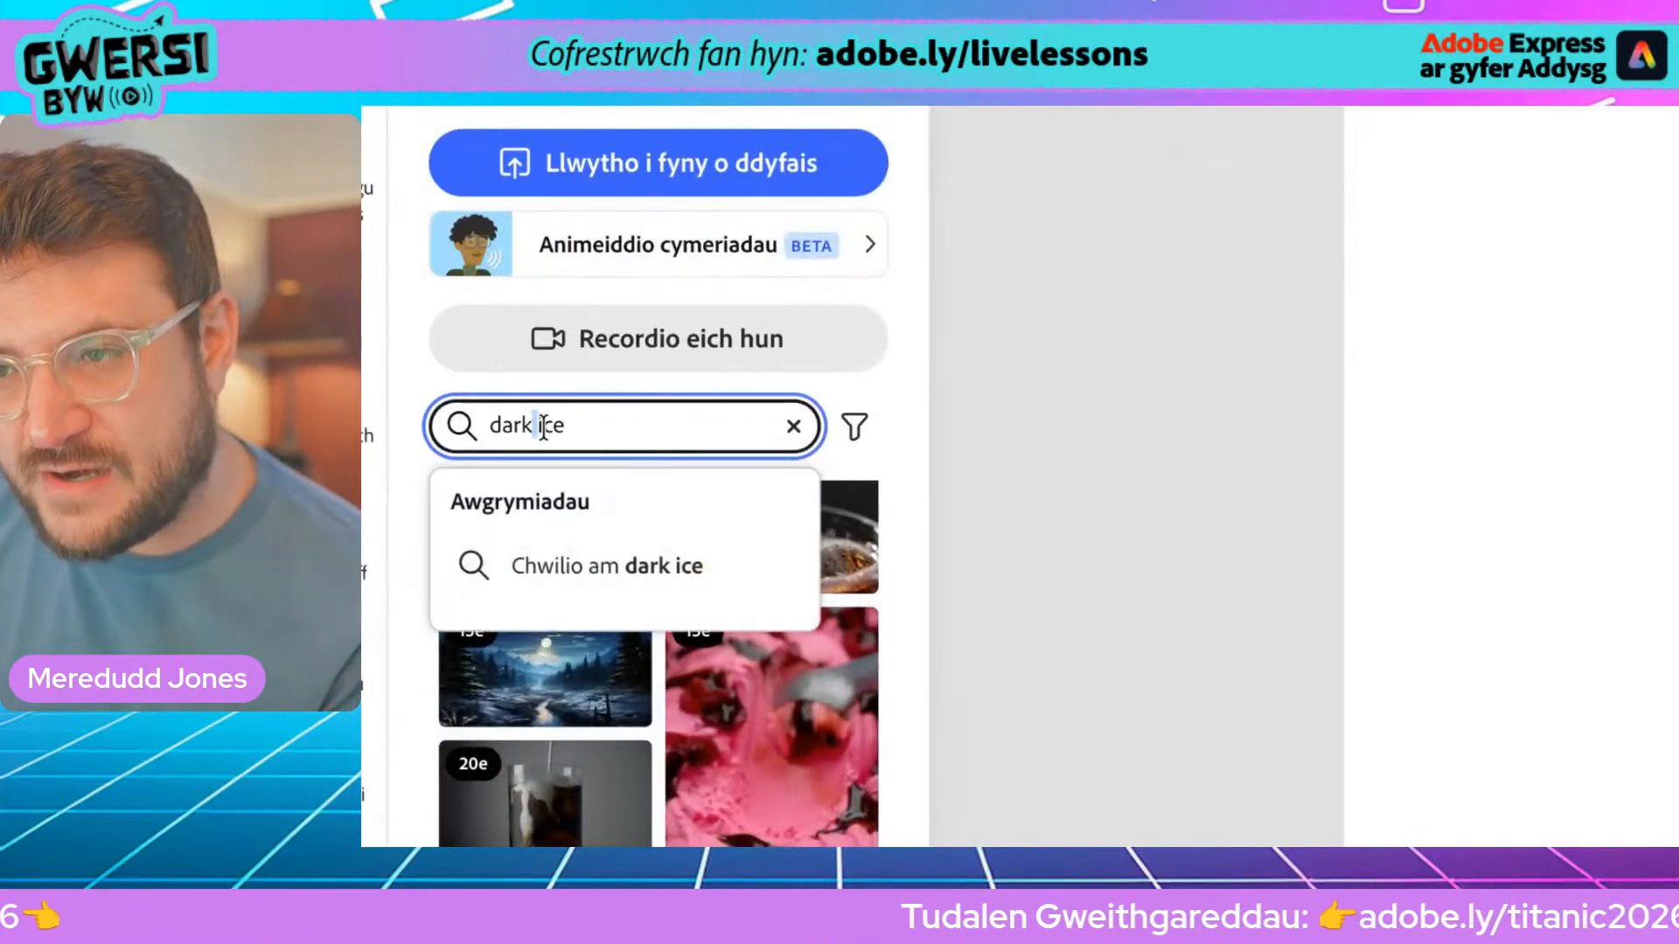
double_click(544, 427)
text(w)
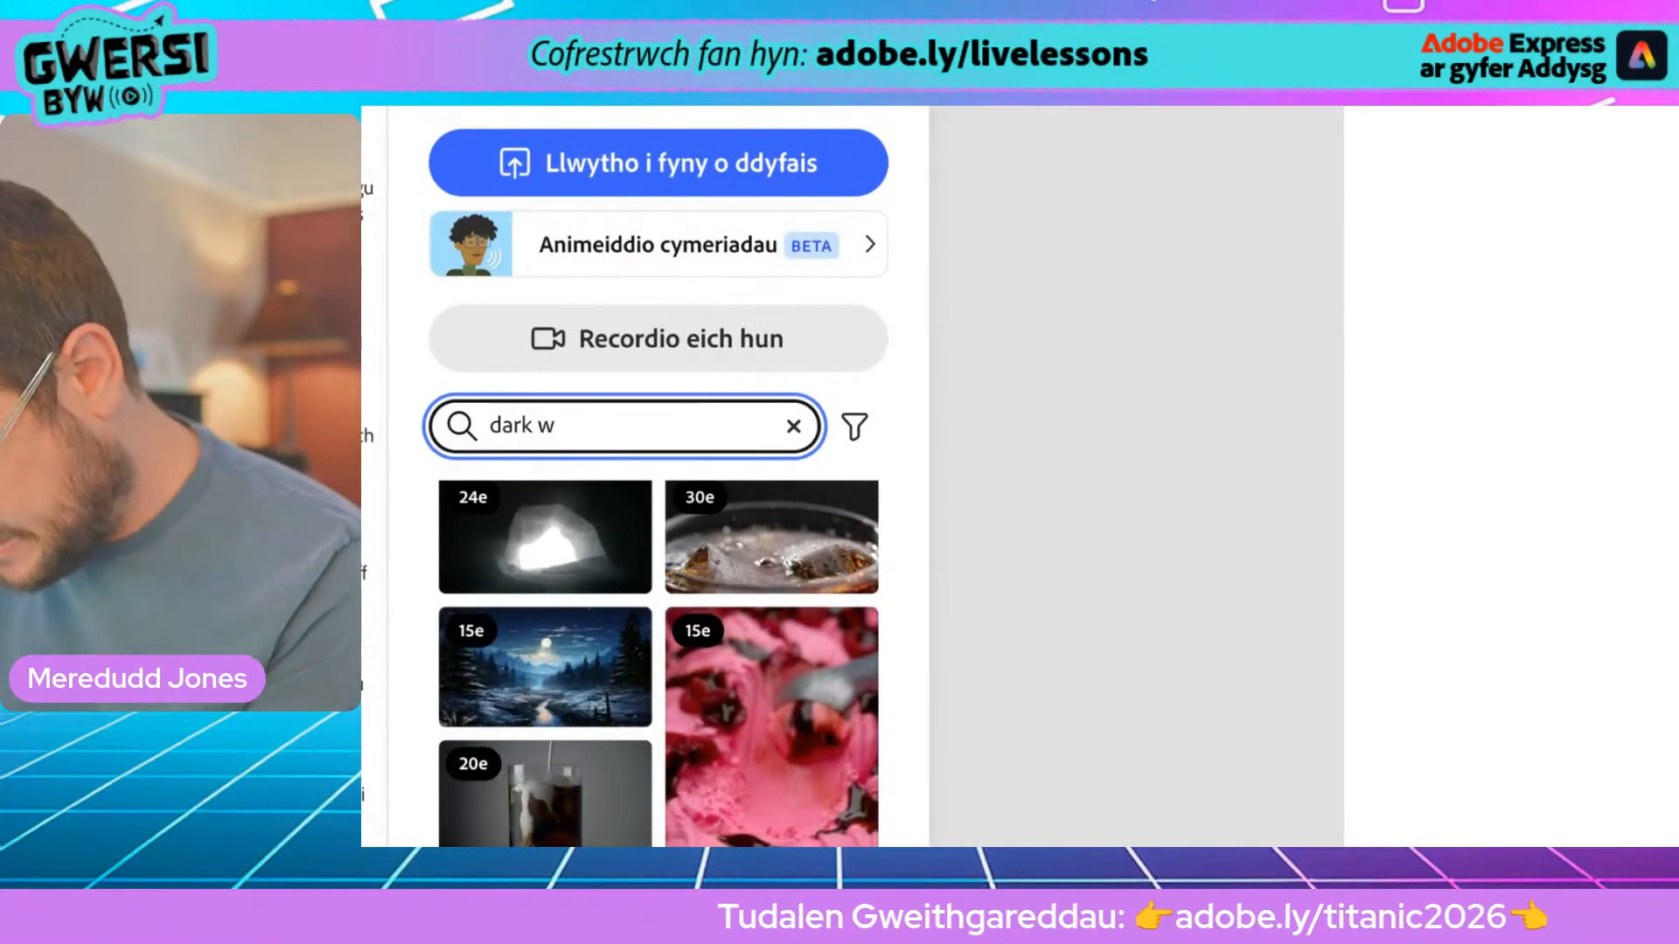
key(Return)
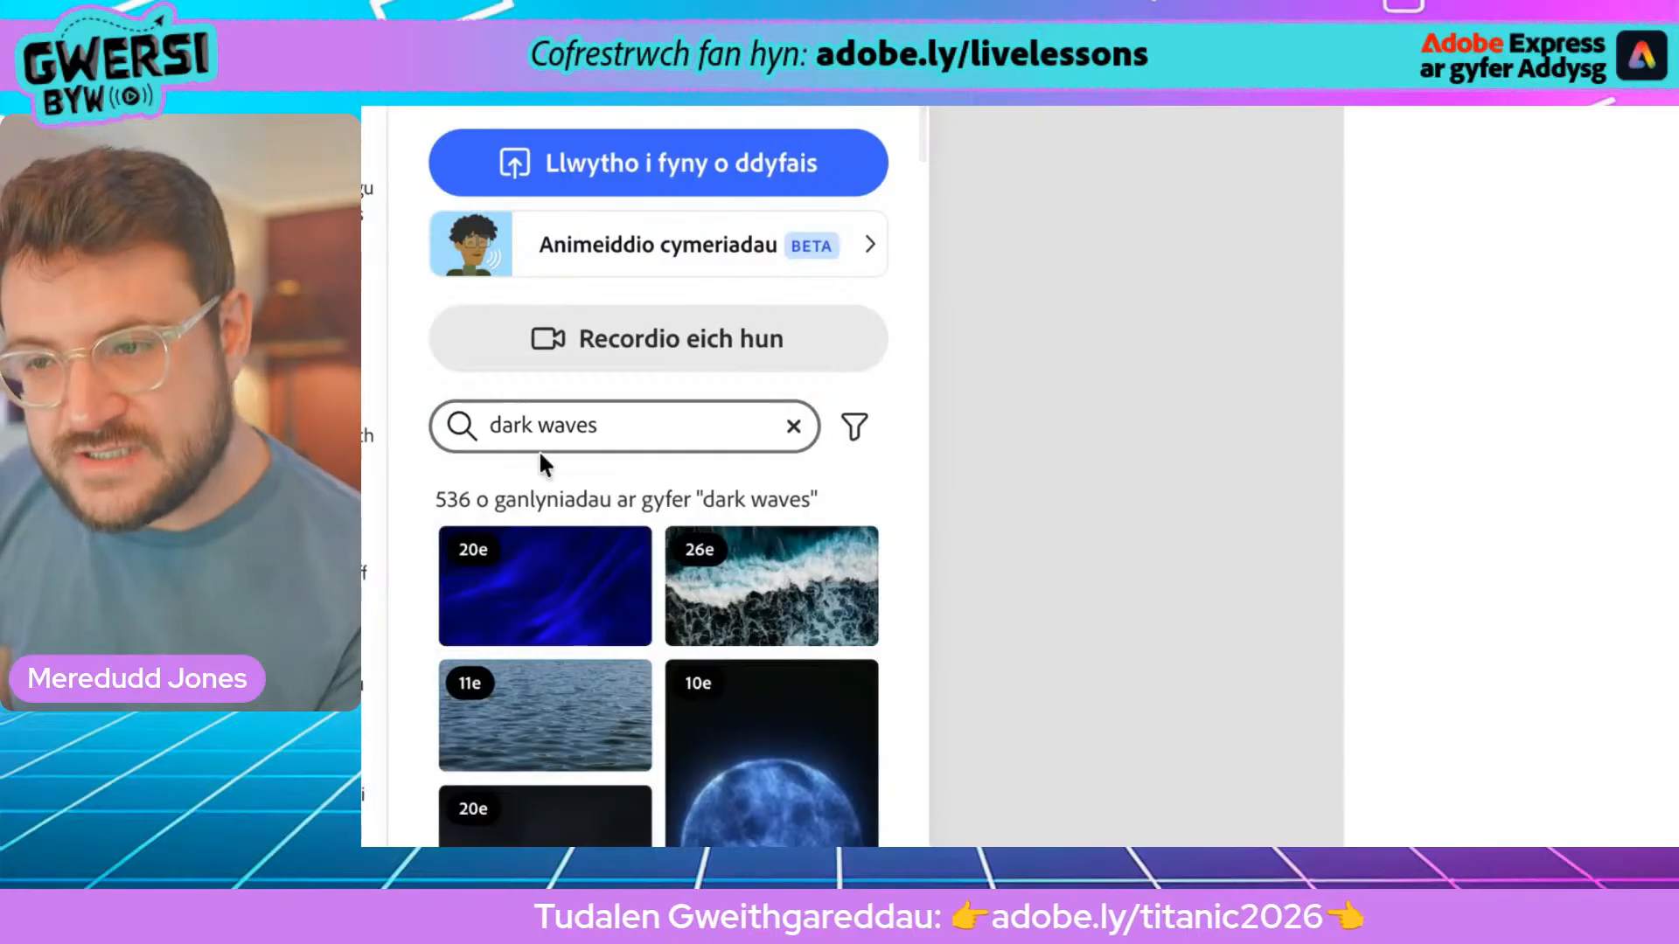
scroll(531, 516, down, 2)
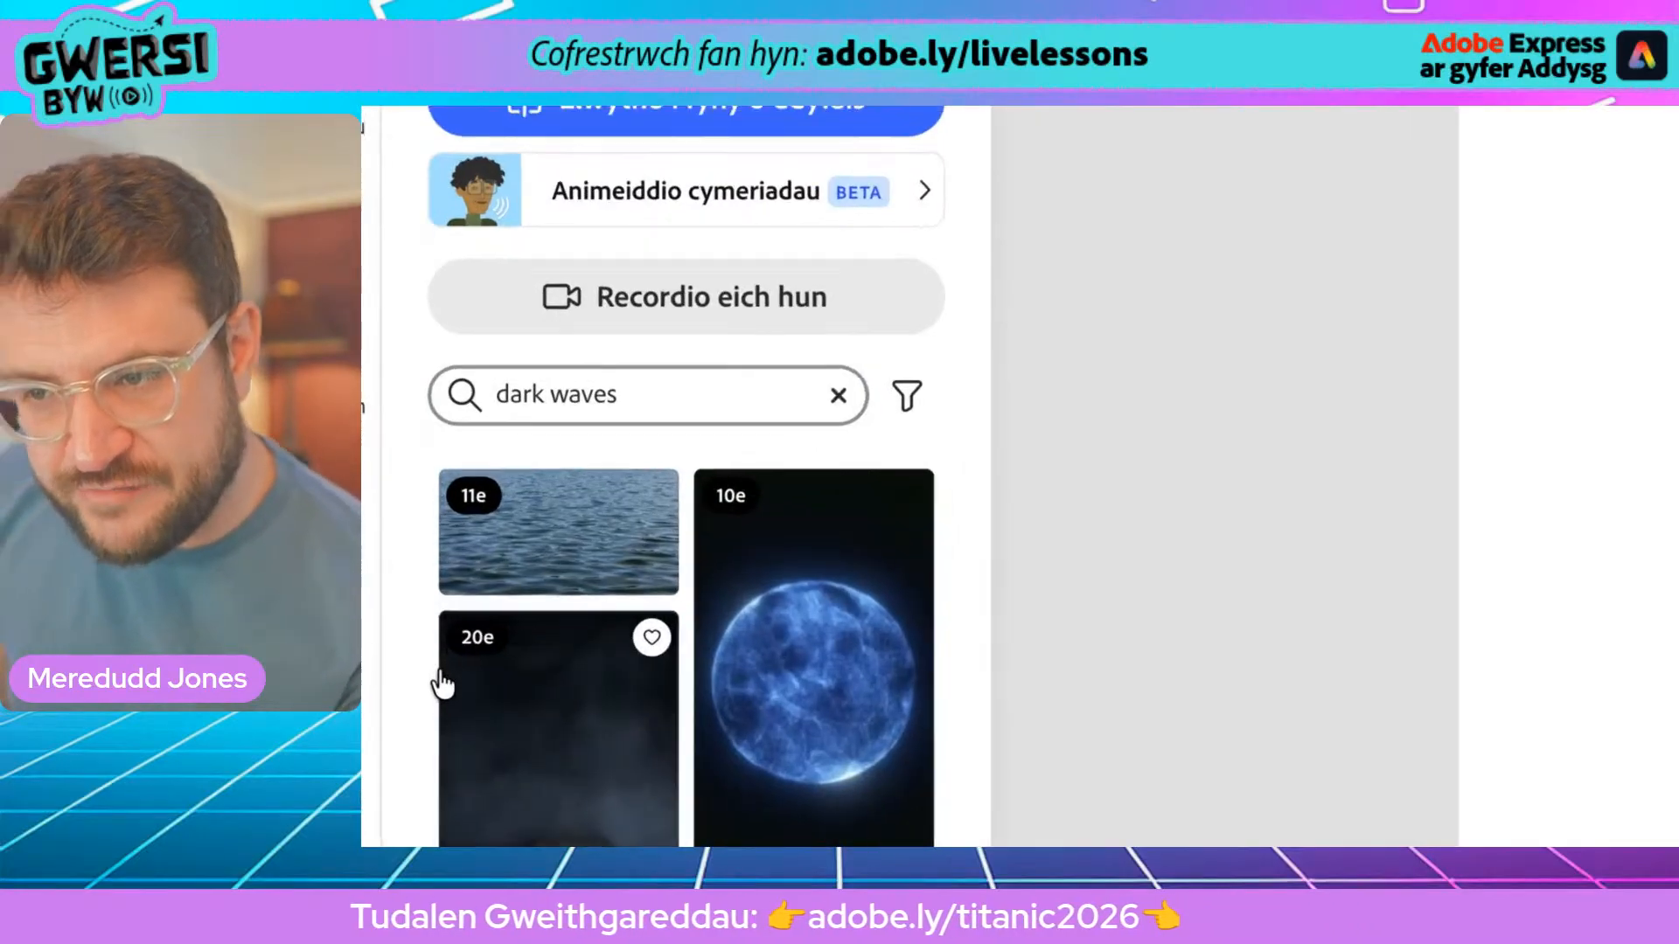
scroll(442, 684, down, 5)
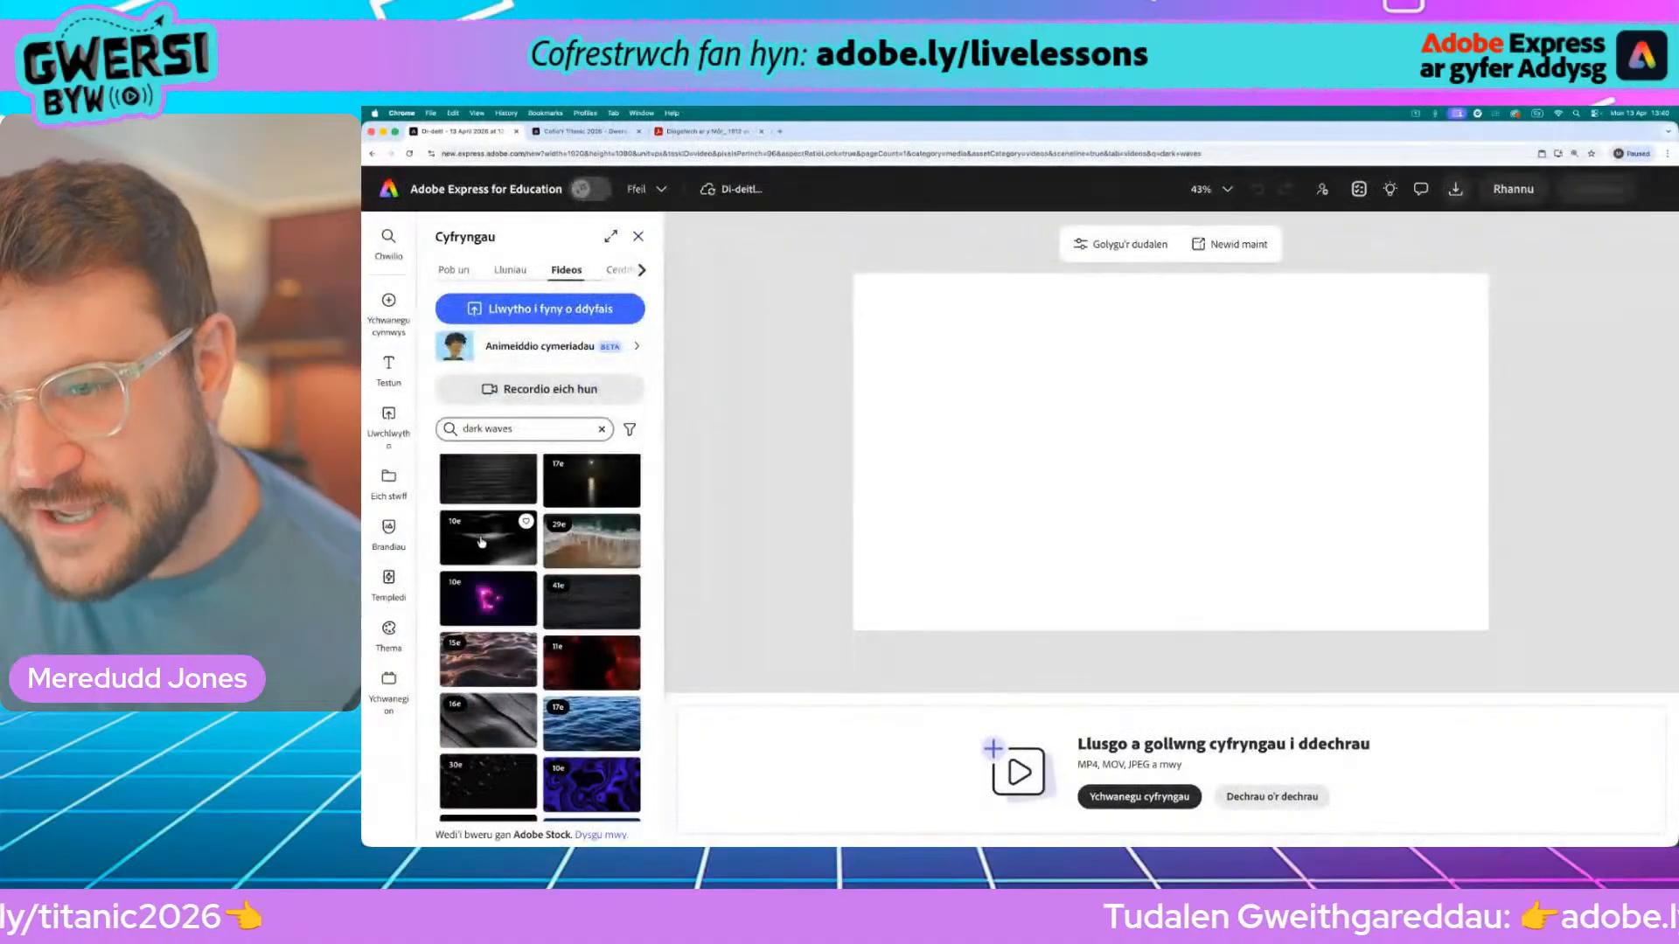
click(481, 541)
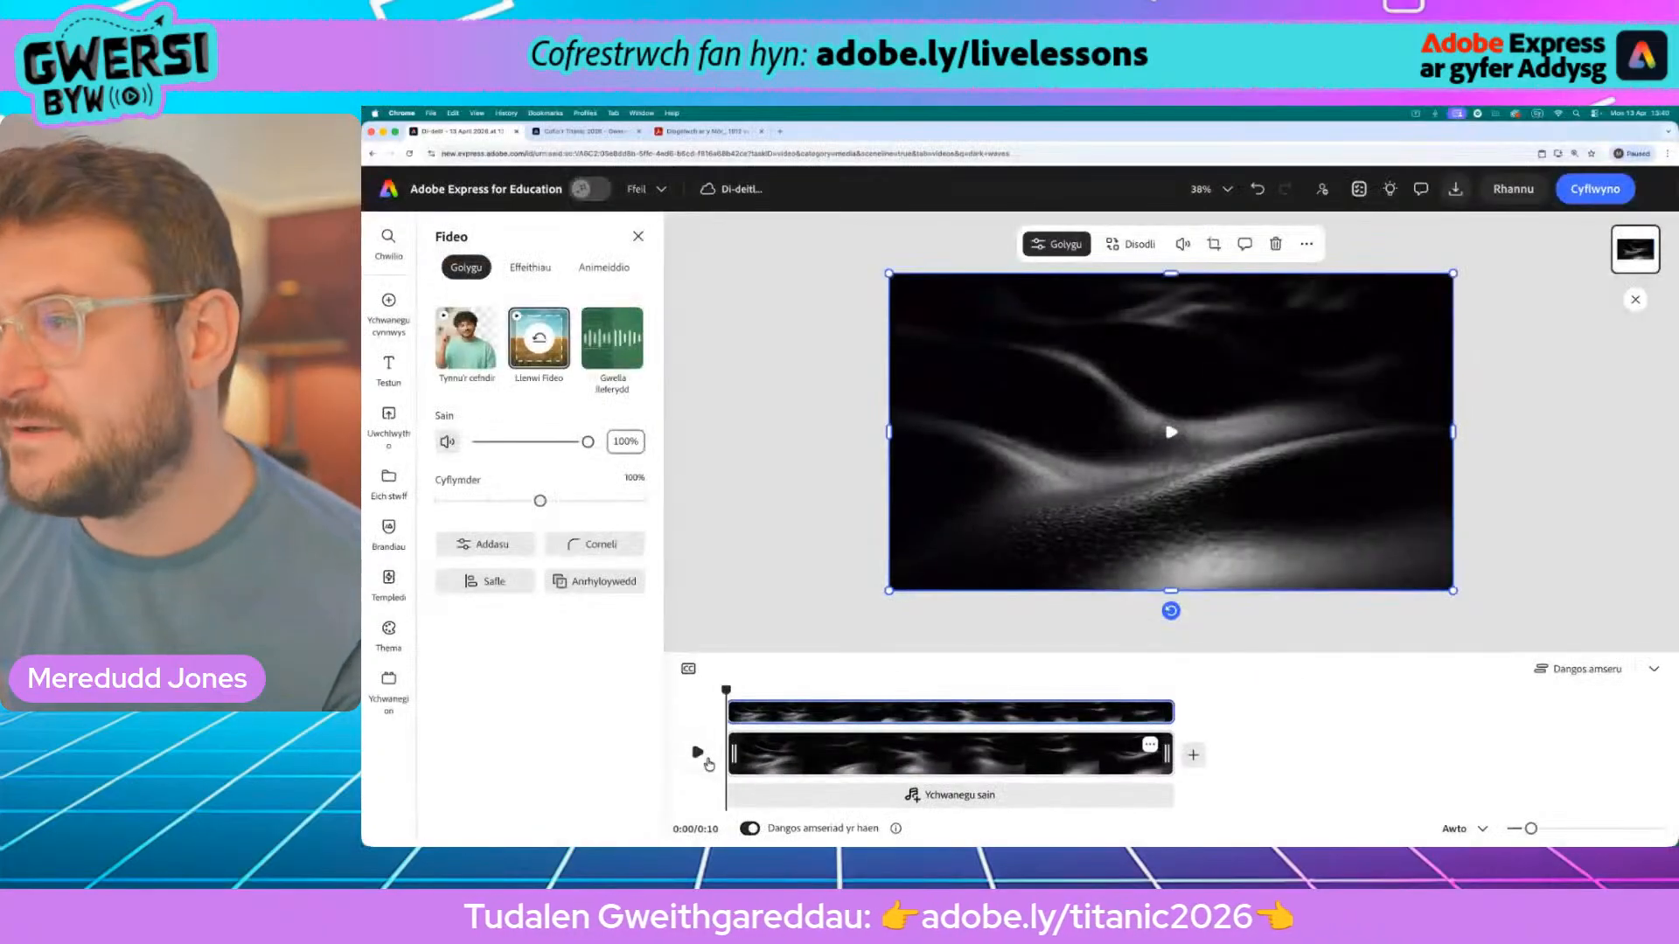
Play part of the wave clip, pause it and move the playhead back to 0:02
click(708, 763)
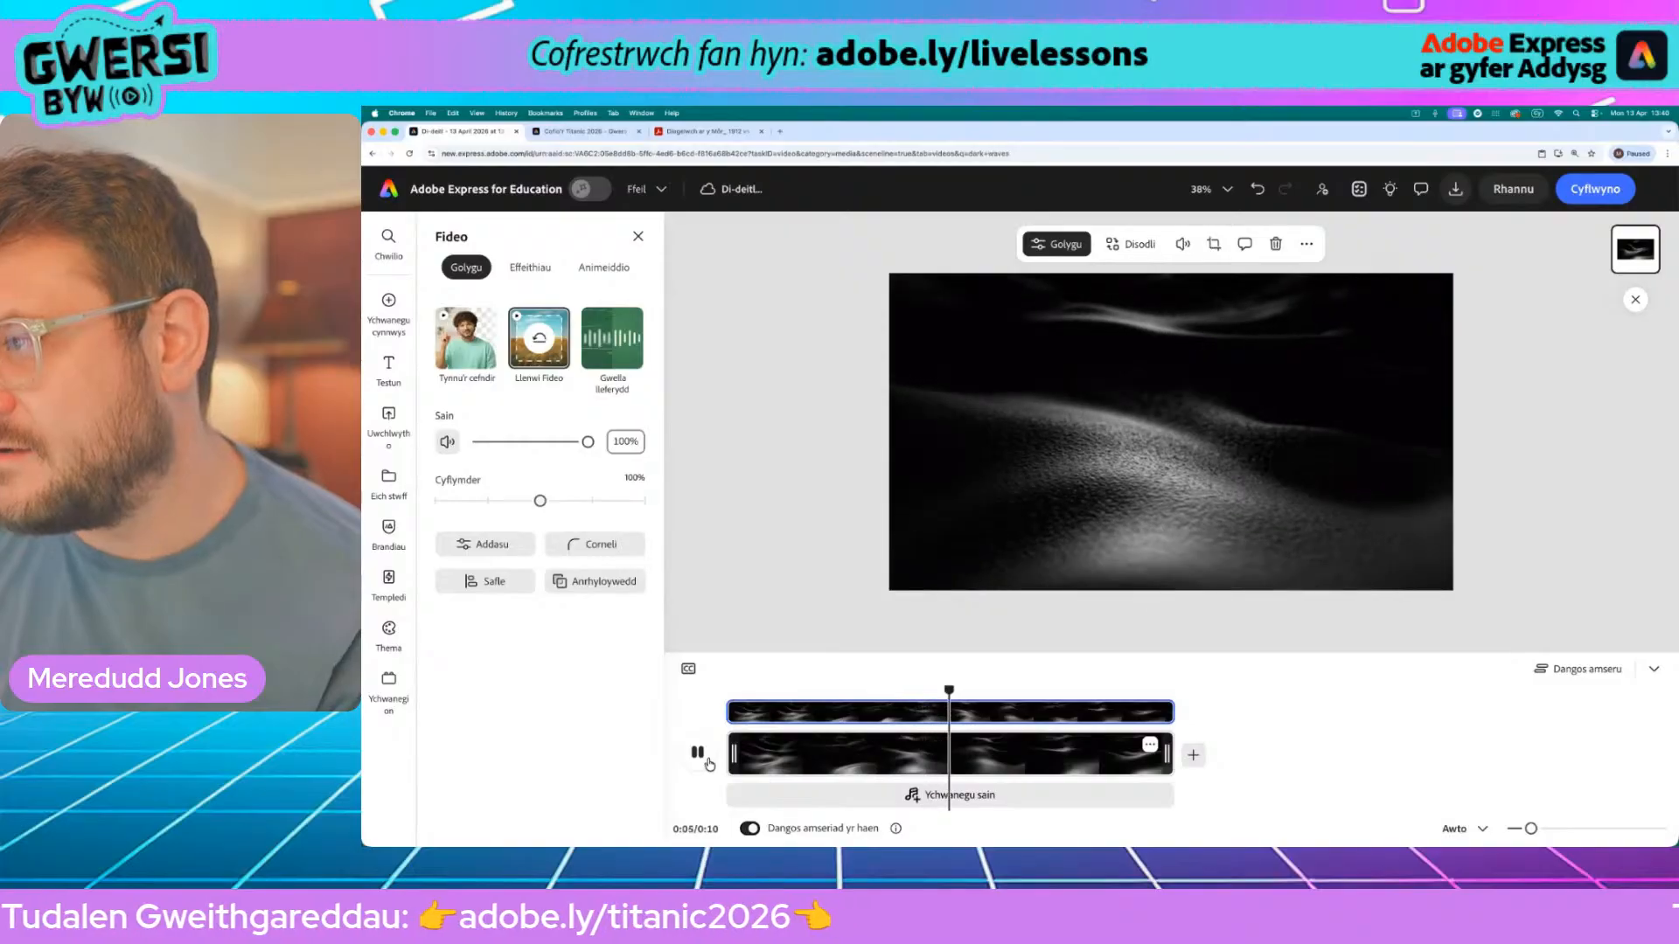
click(709, 763)
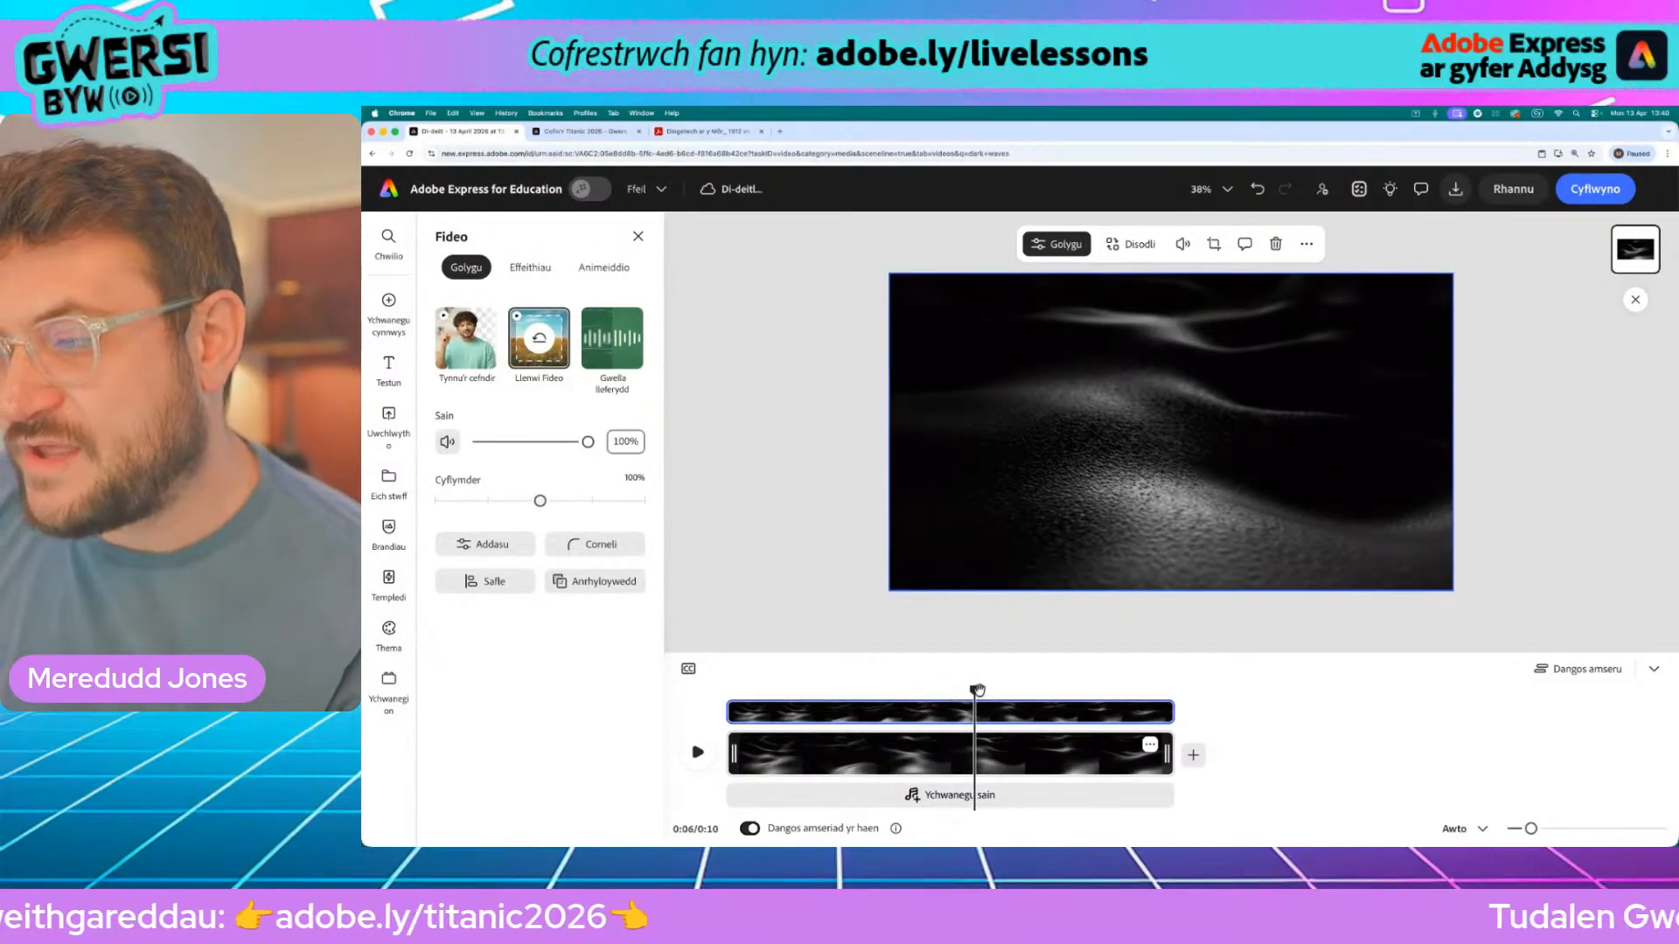
drag(973, 691, 827, 691)
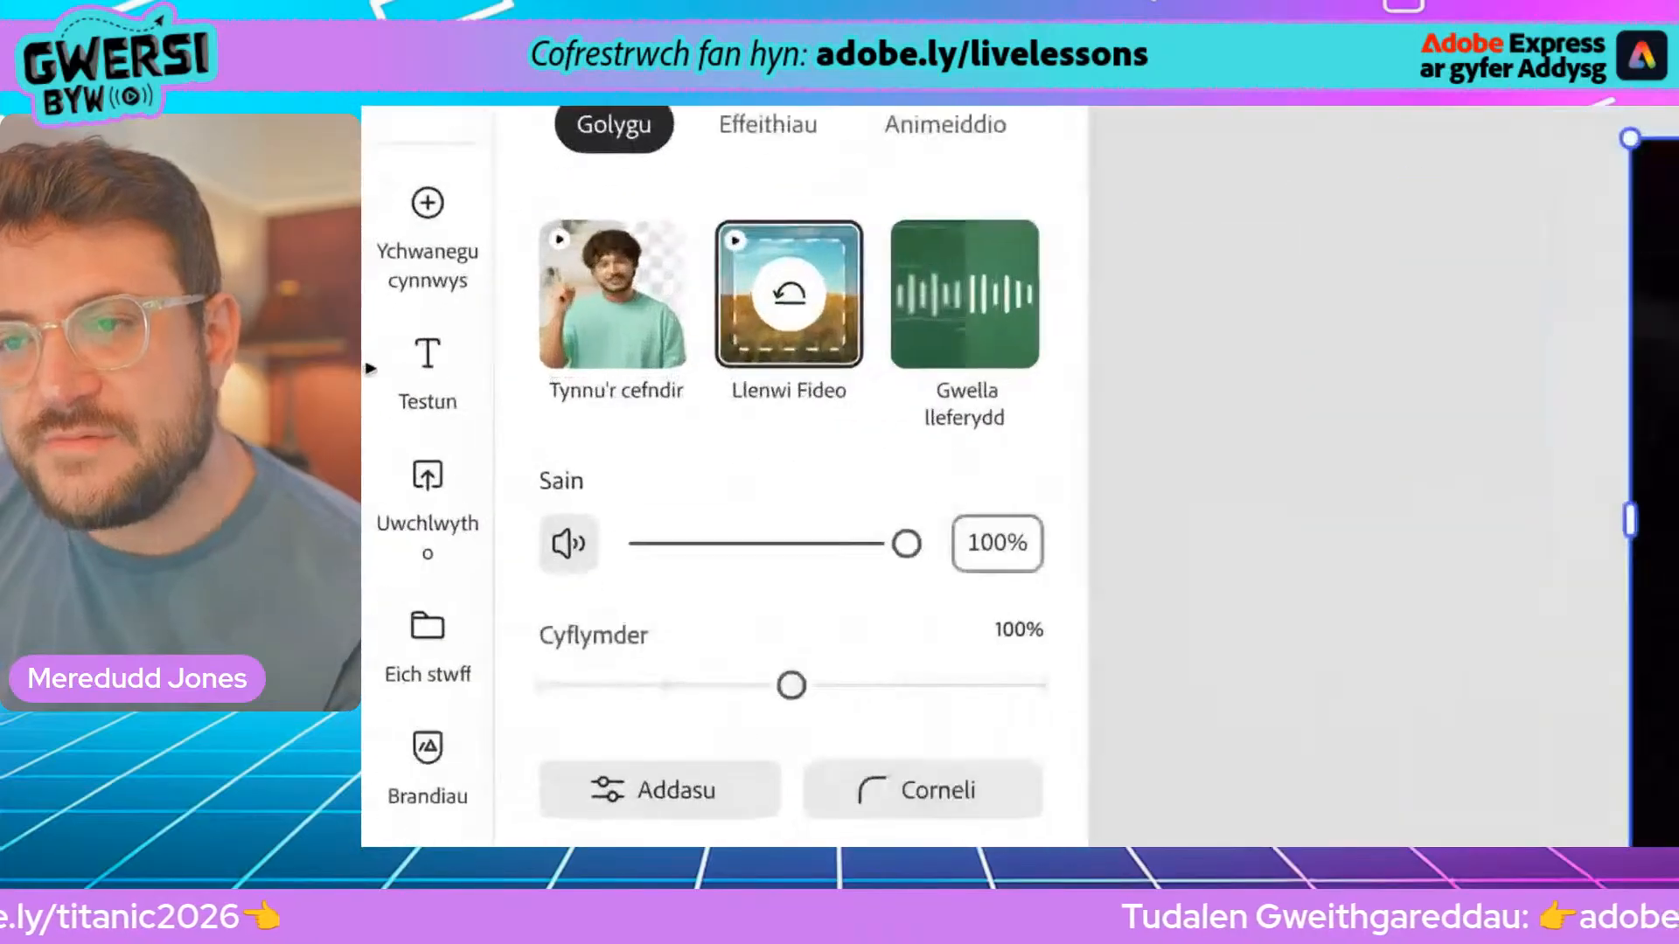
Add a new text box over the wave clip and set its text colour to white
click(422, 378)
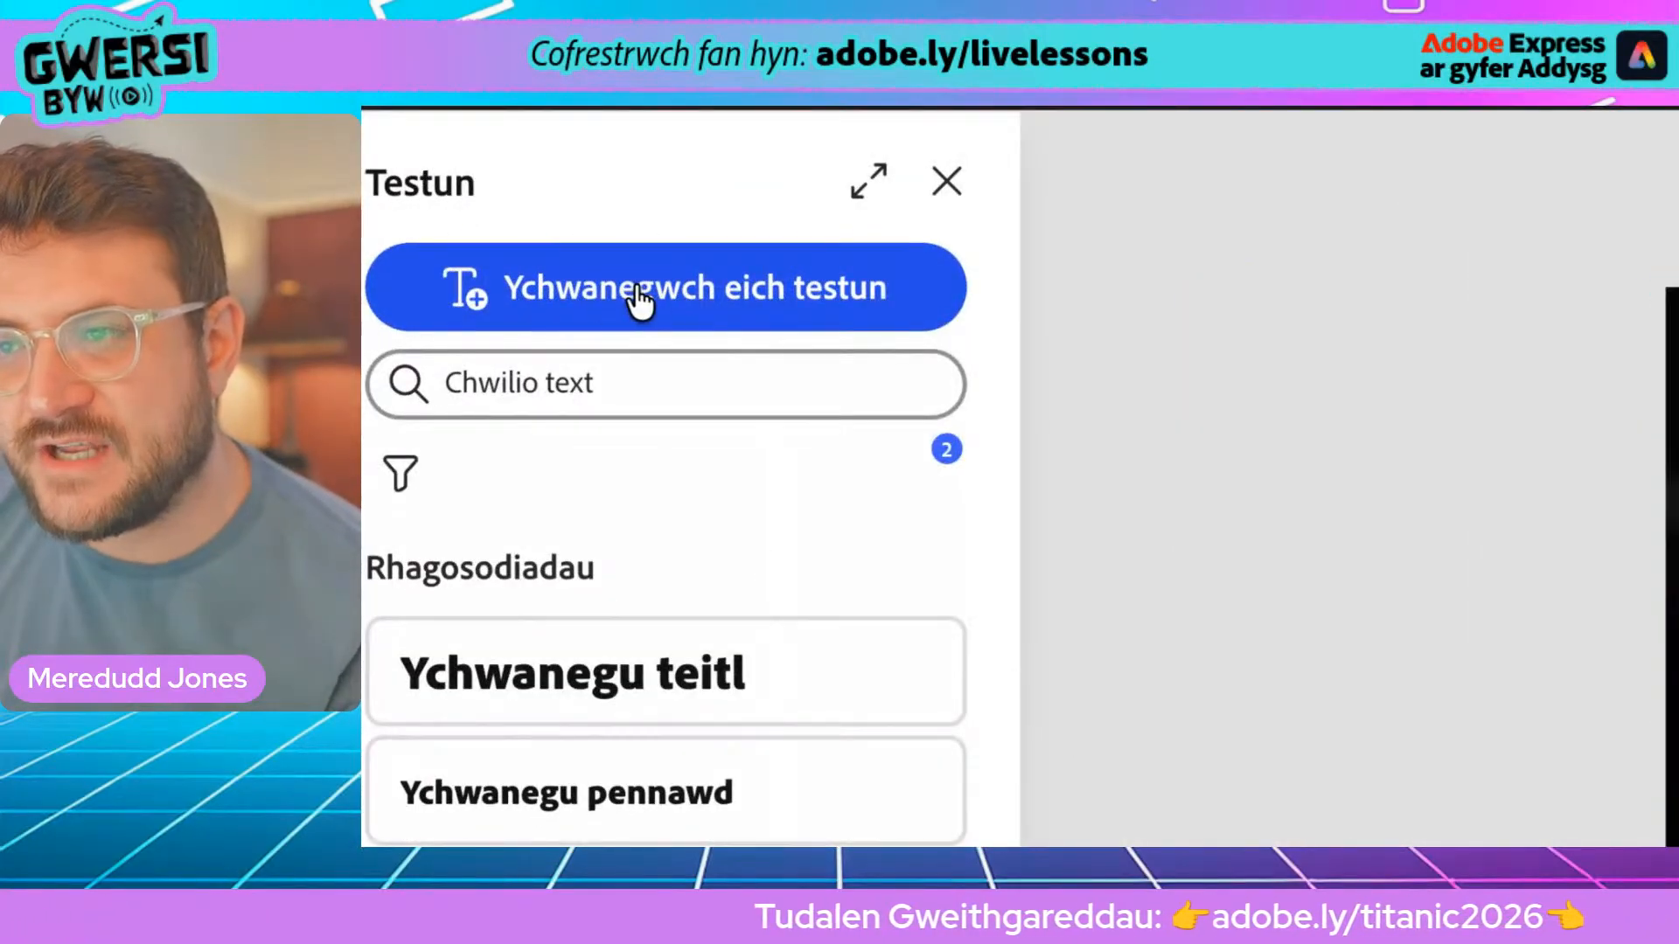
click(682, 301)
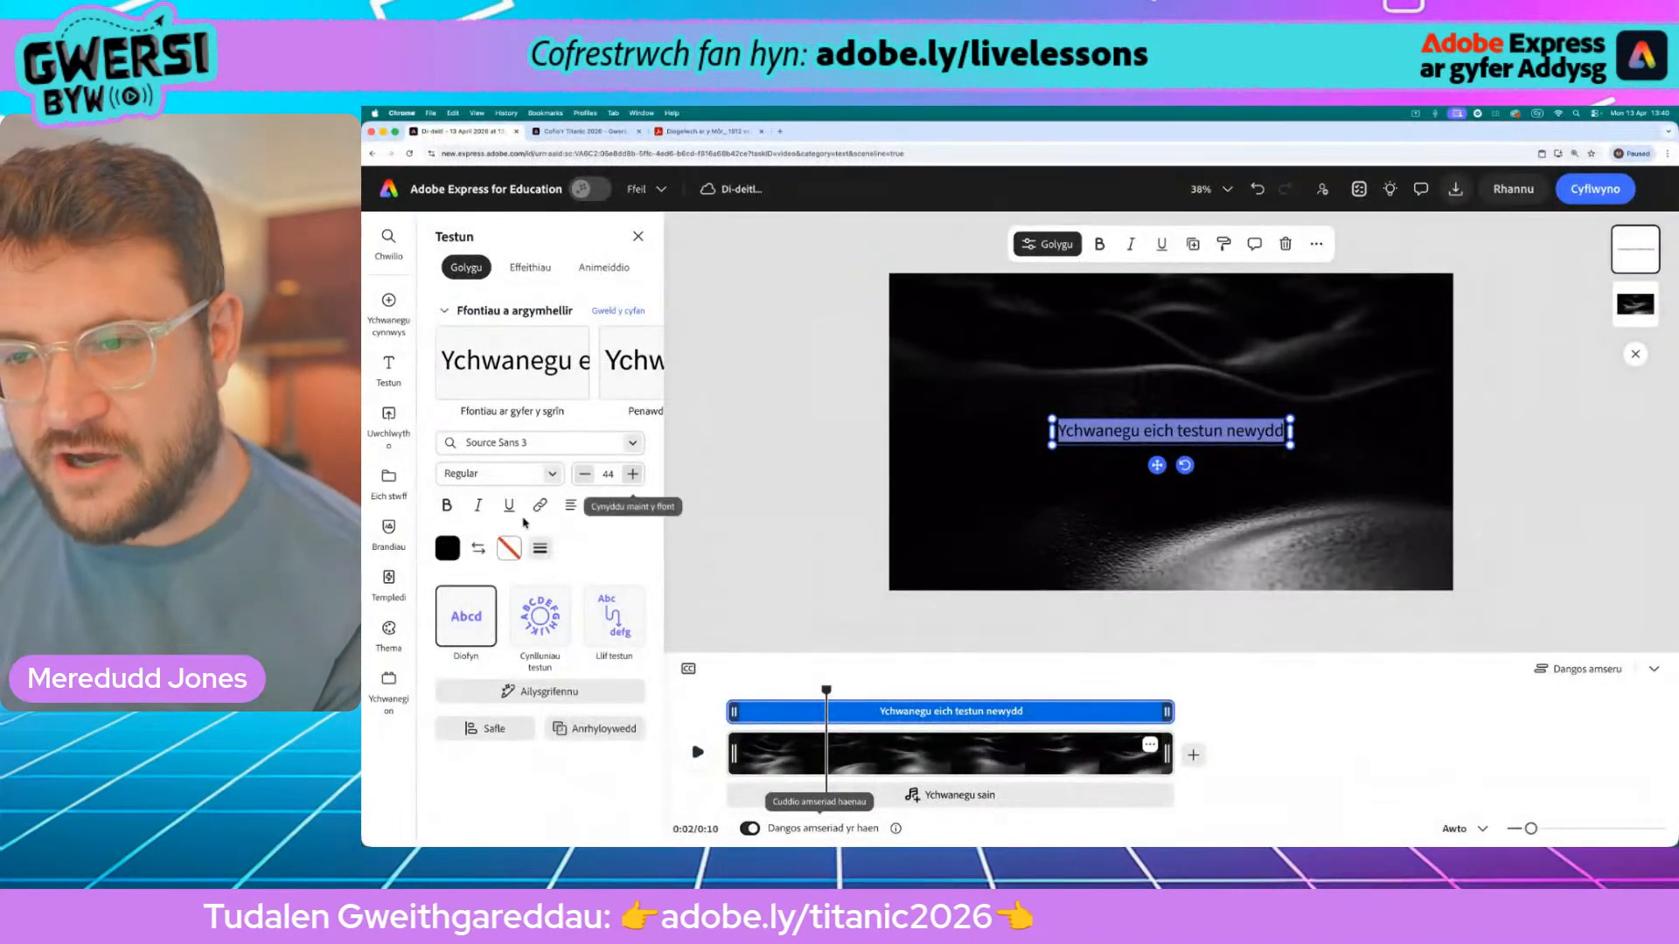
key(BackSpace)
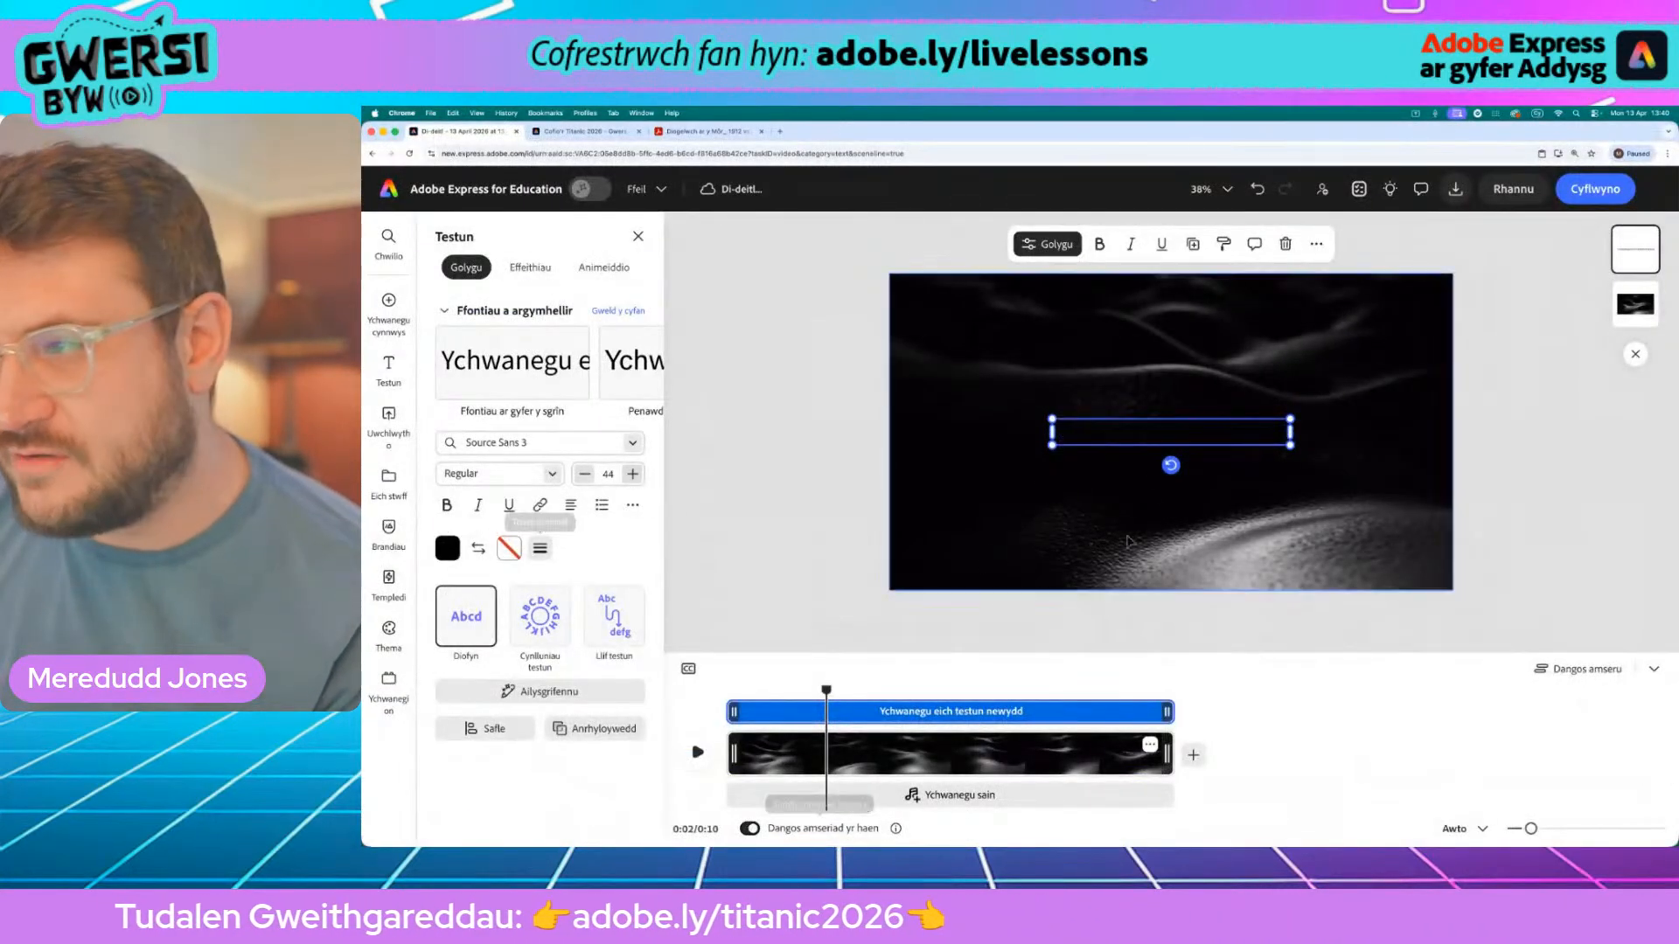
click(447, 549)
click(623, 579)
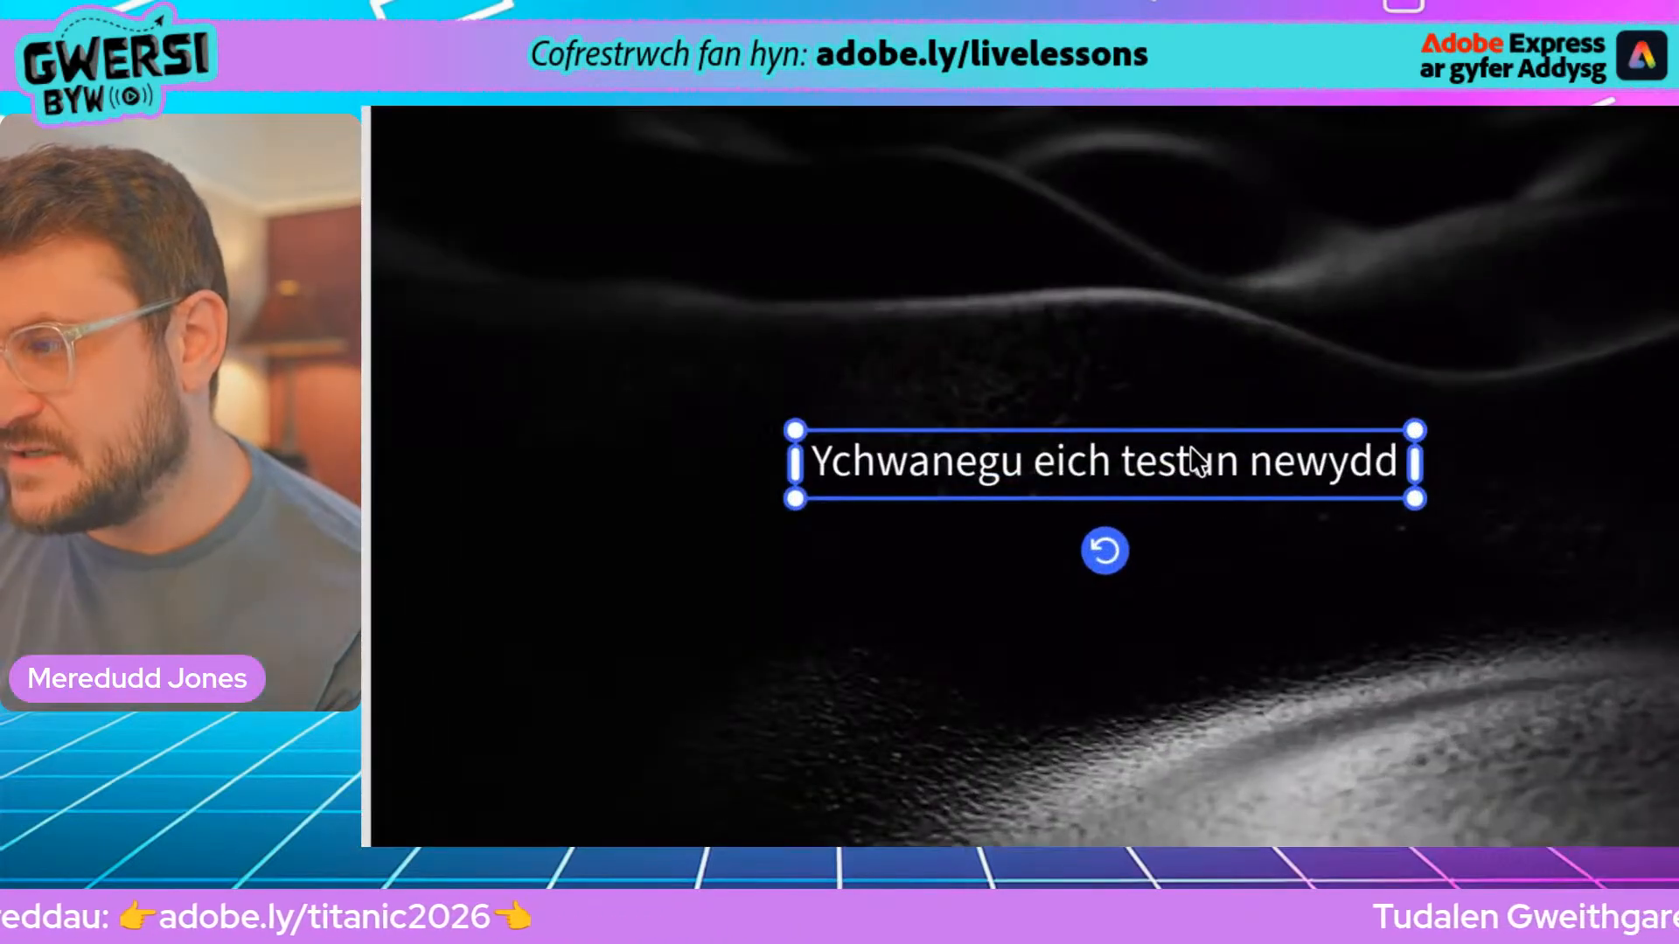
Replace the placeholder text with "Diogelwch ar y môr"
double_click(1205, 425)
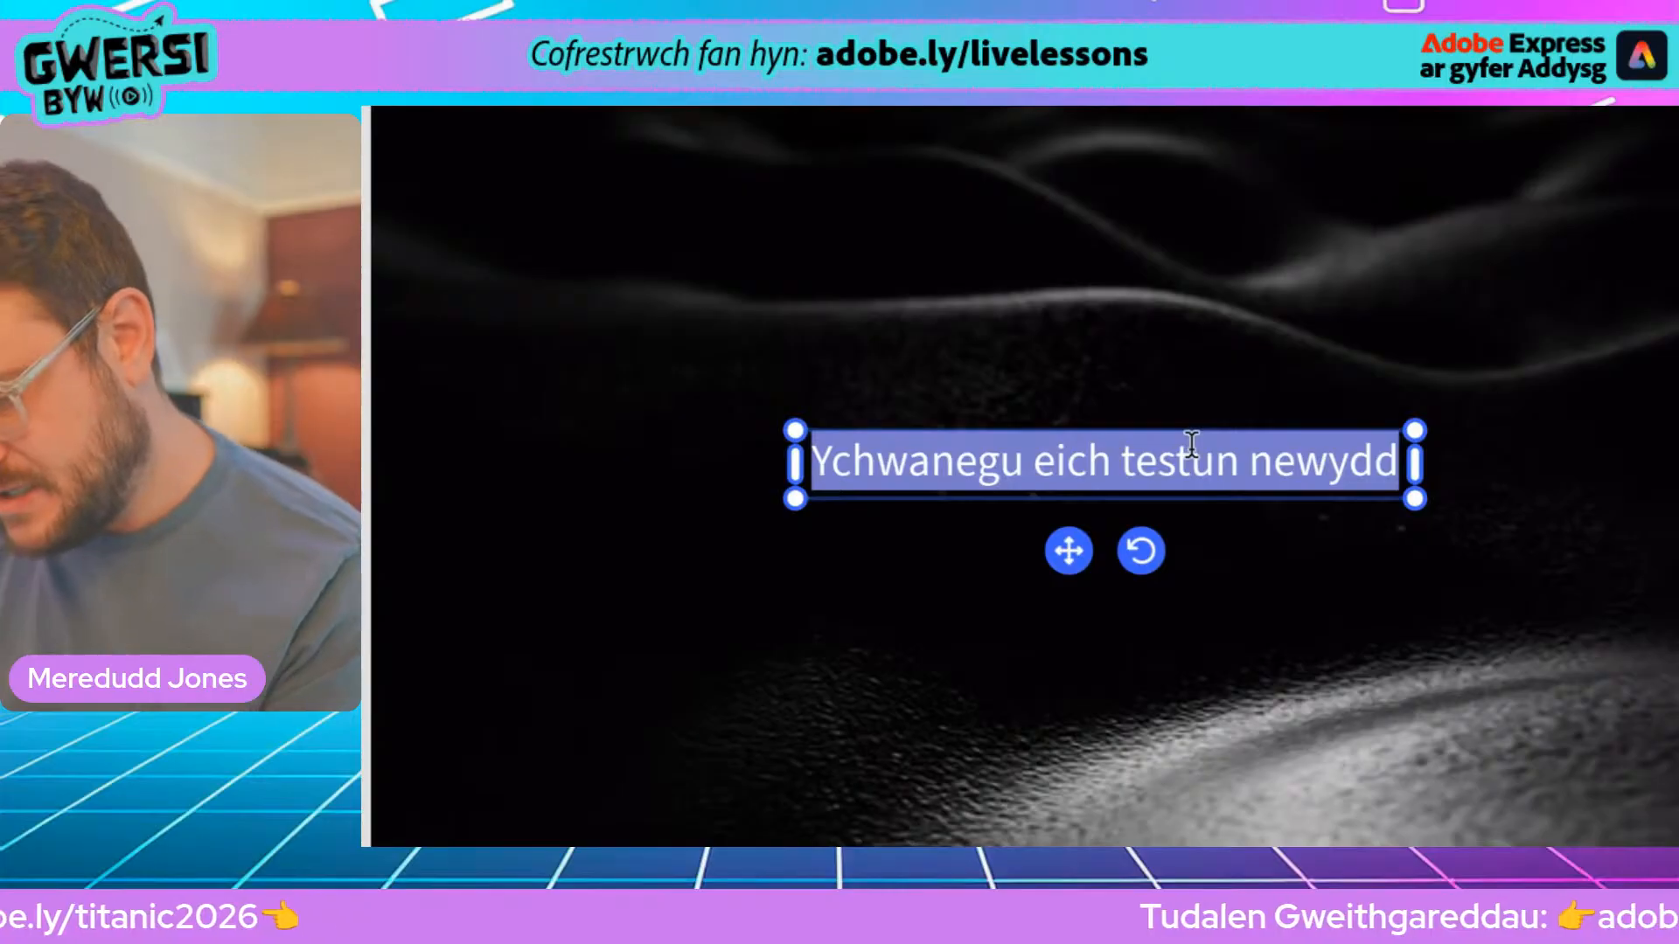
text(D)
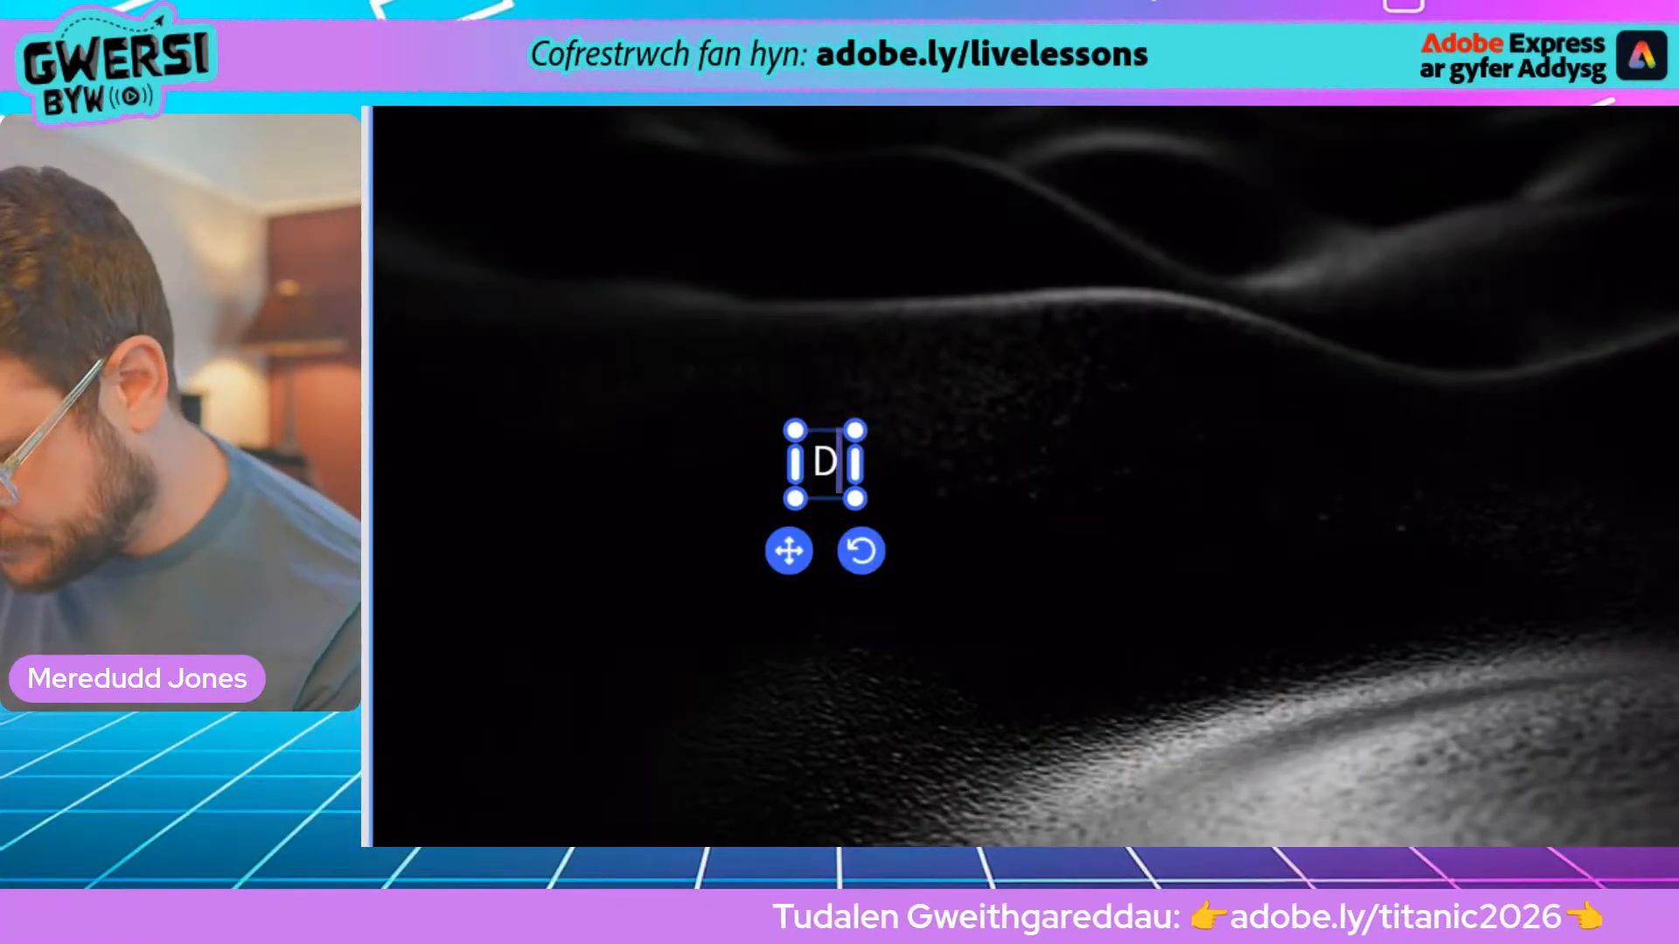
text(iogelwch)
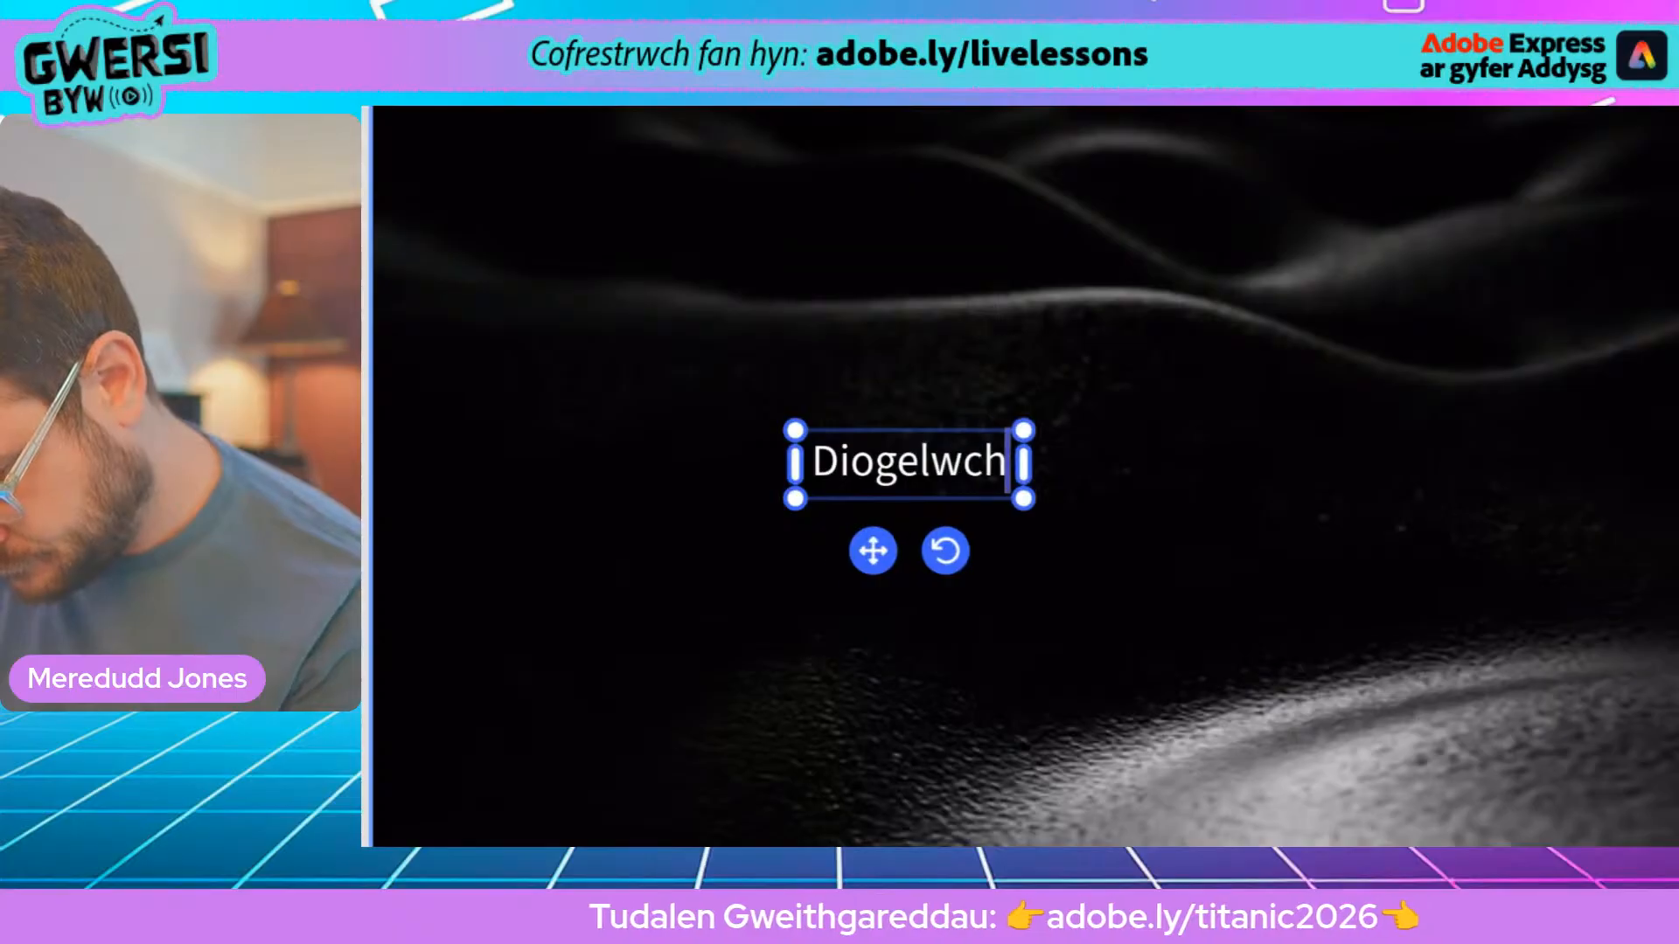
text( ar y môr)
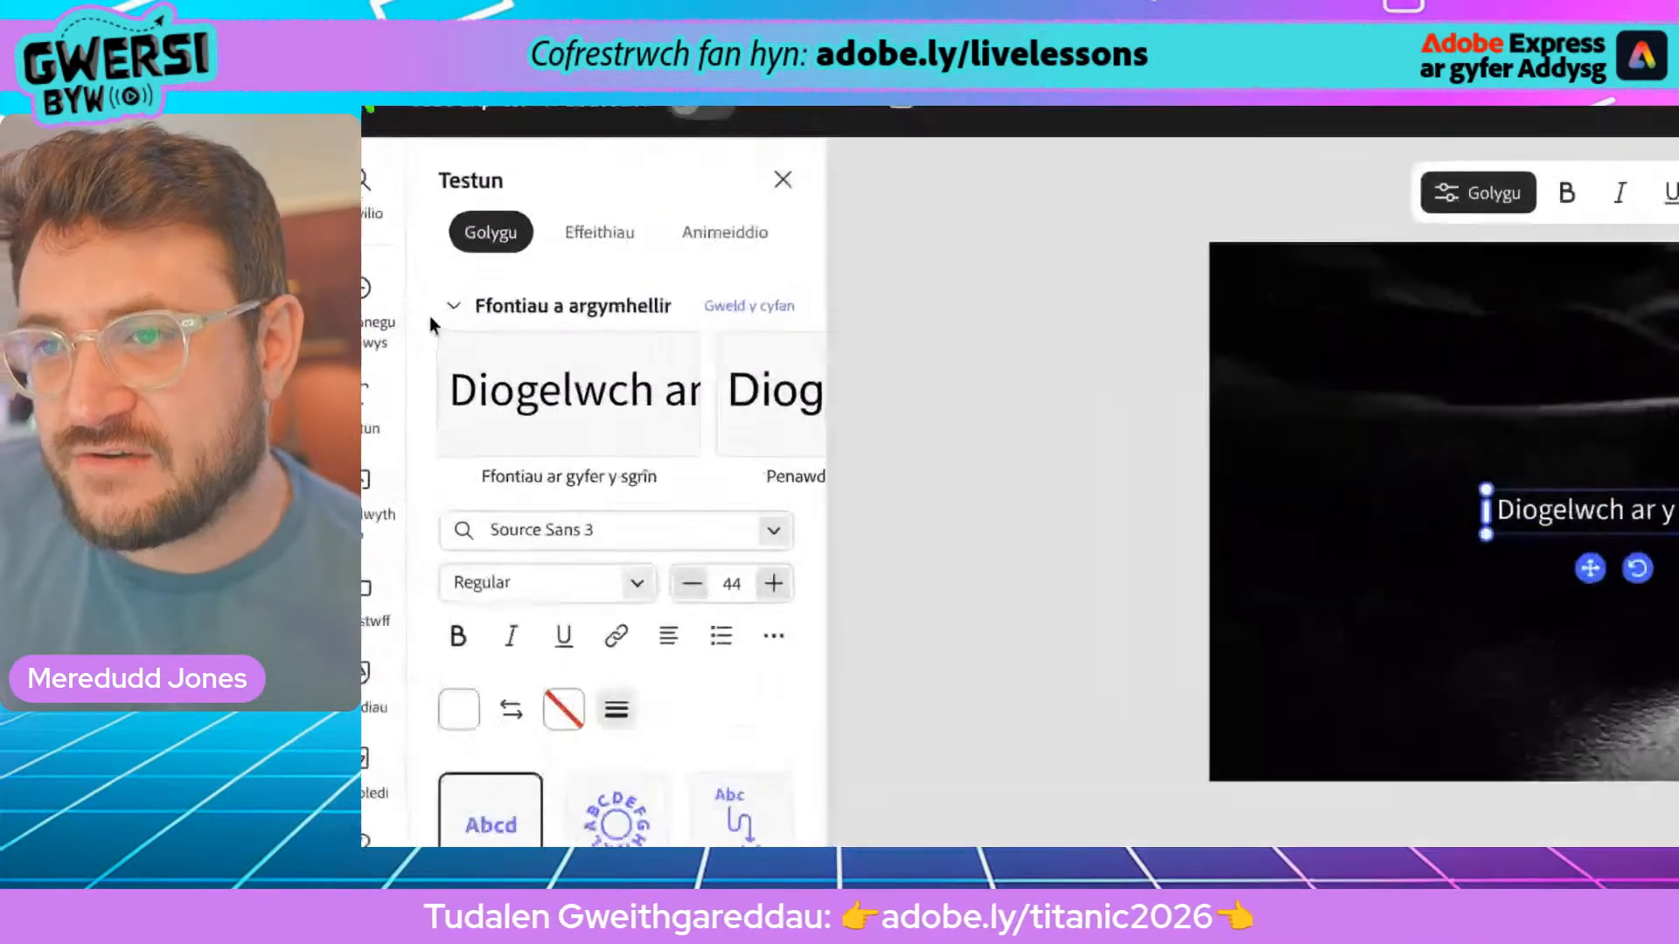
Set the title's font to Recursive Mono Casual Static Regular from the featured recommended fonts
click(618, 310)
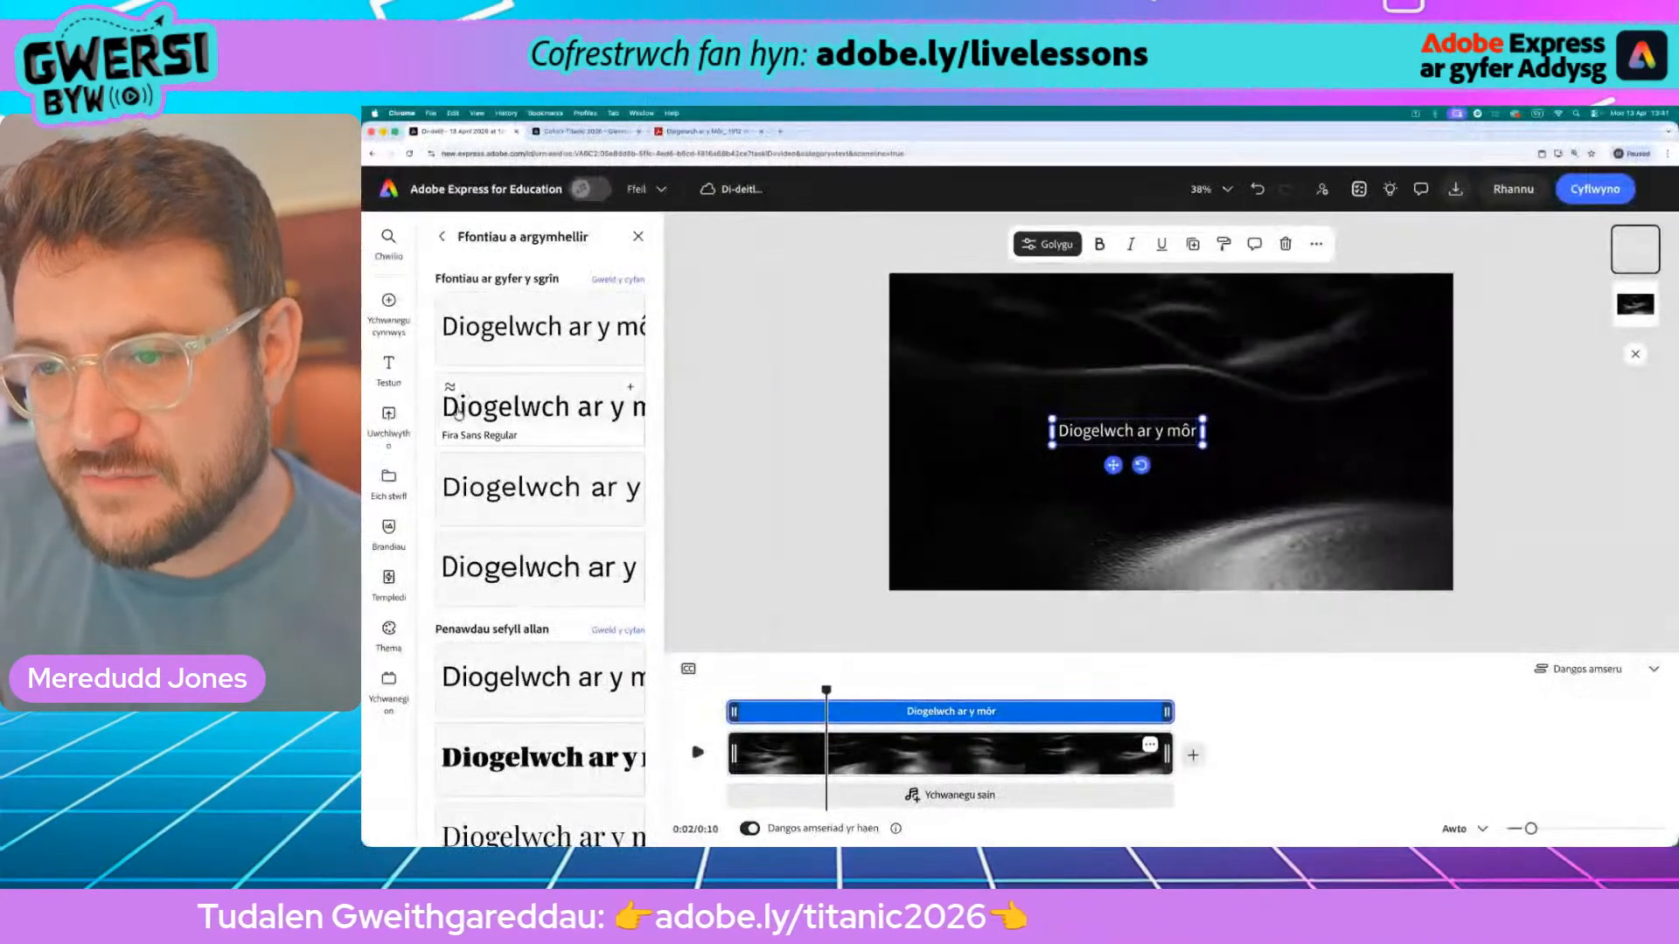
scroll(495, 608, down, 5)
scroll(468, 484, down, 10)
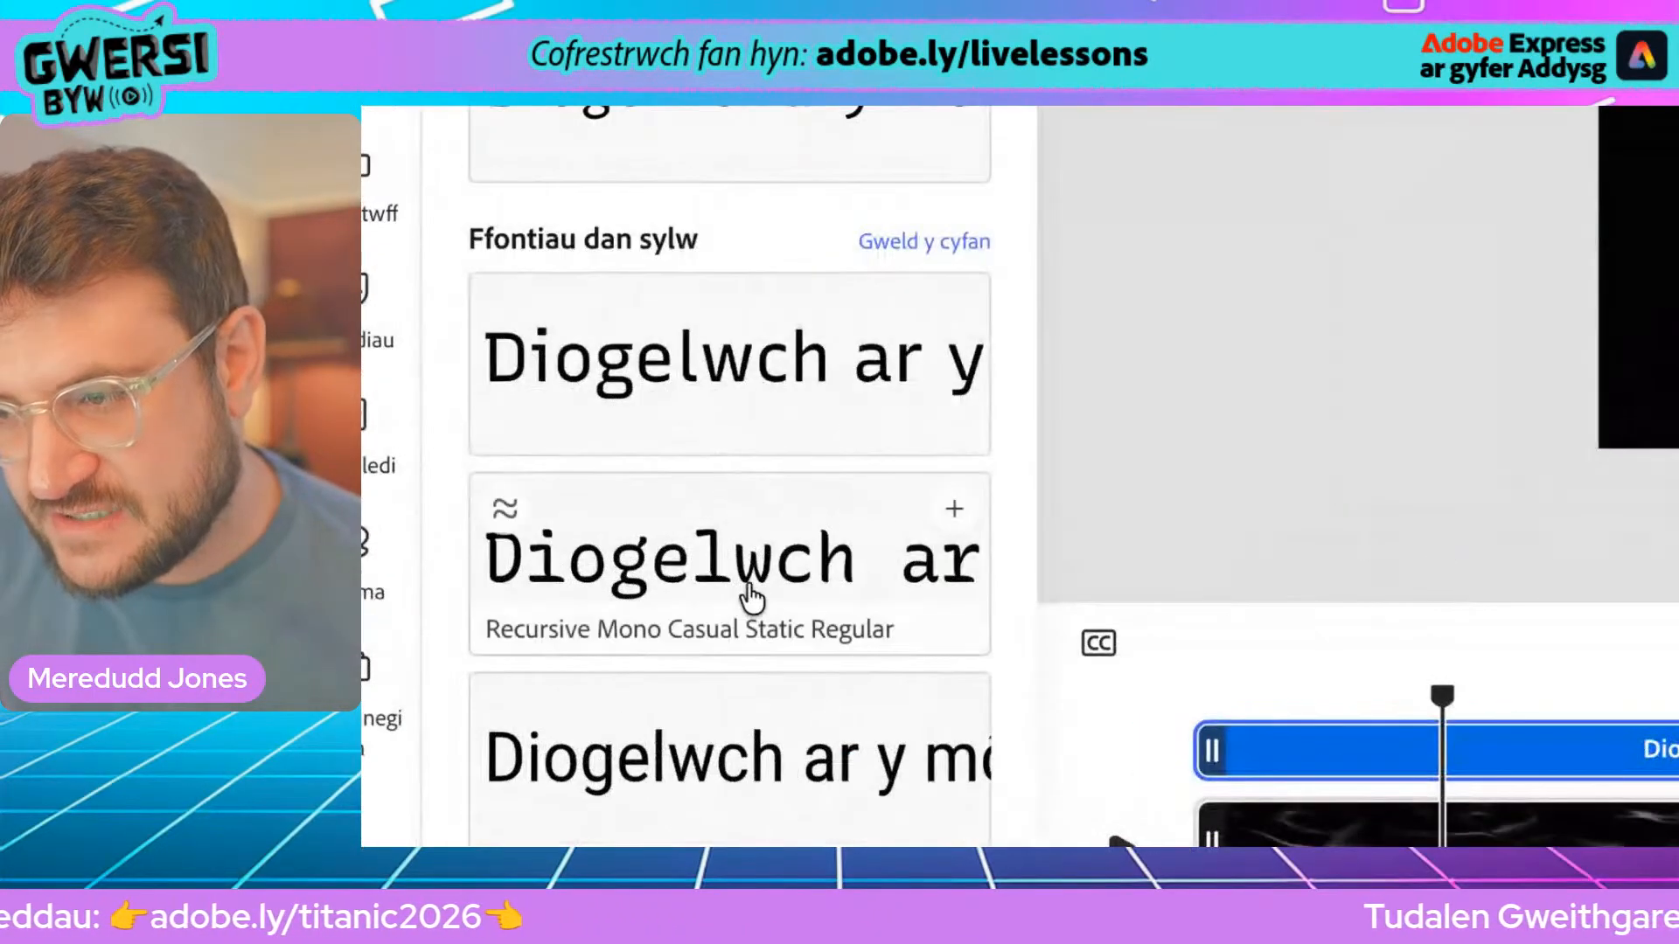
click(547, 647)
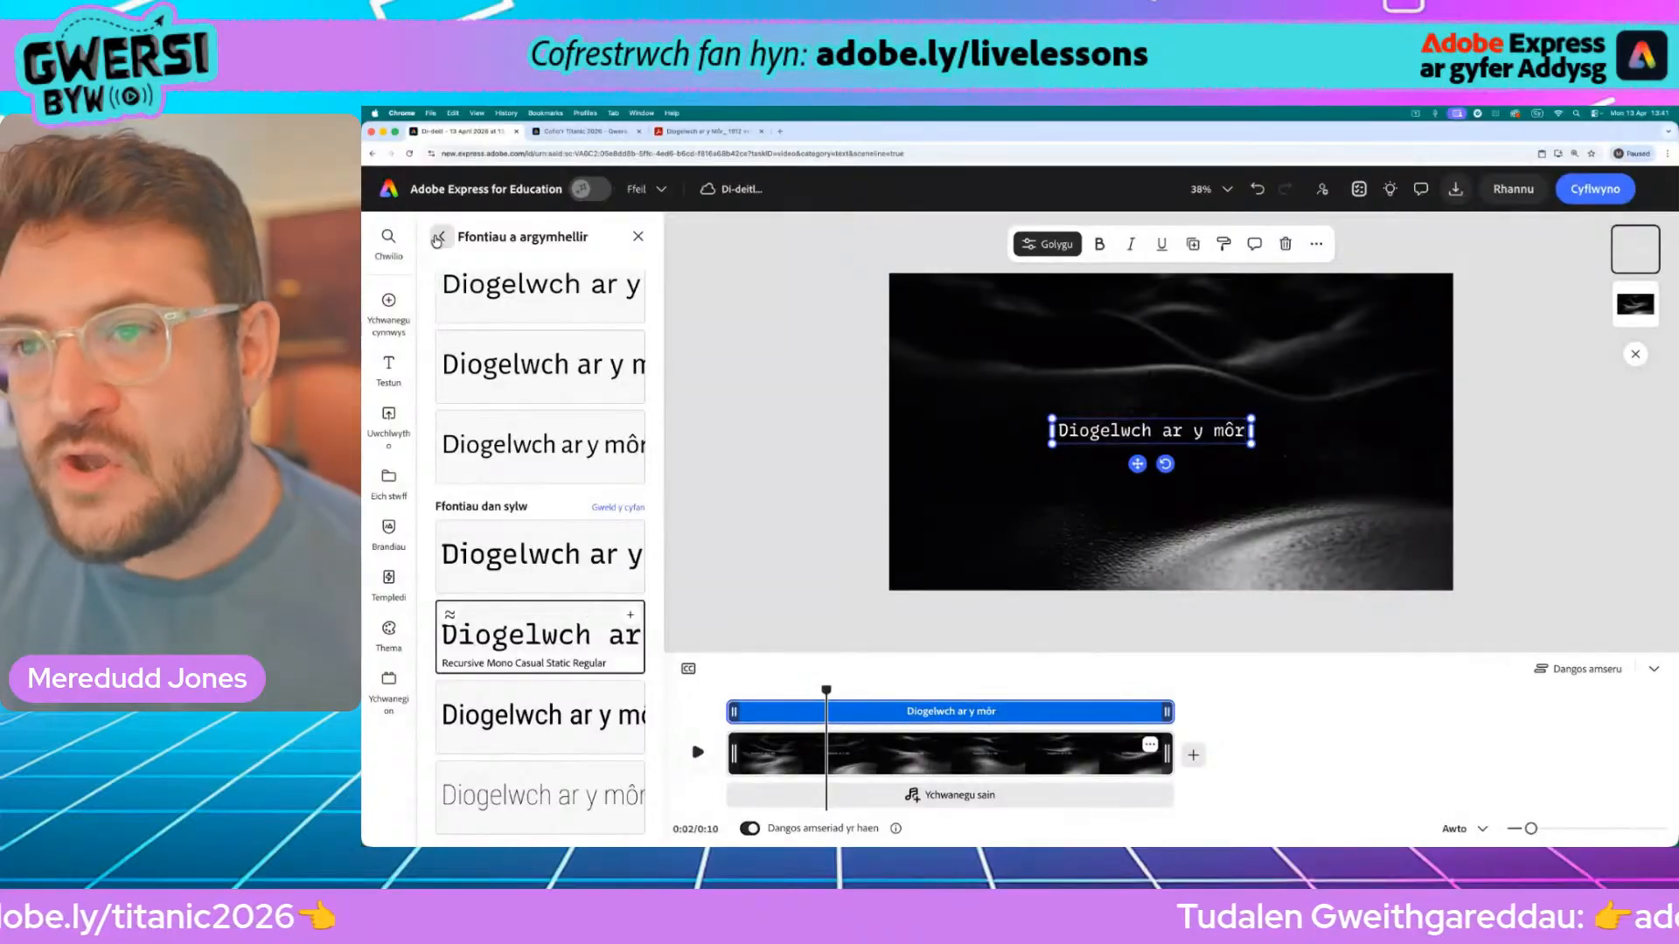
click(439, 237)
Apply the Deinamig text layout to the title, enlarge it to two lines and centre it over the clip
click(542, 631)
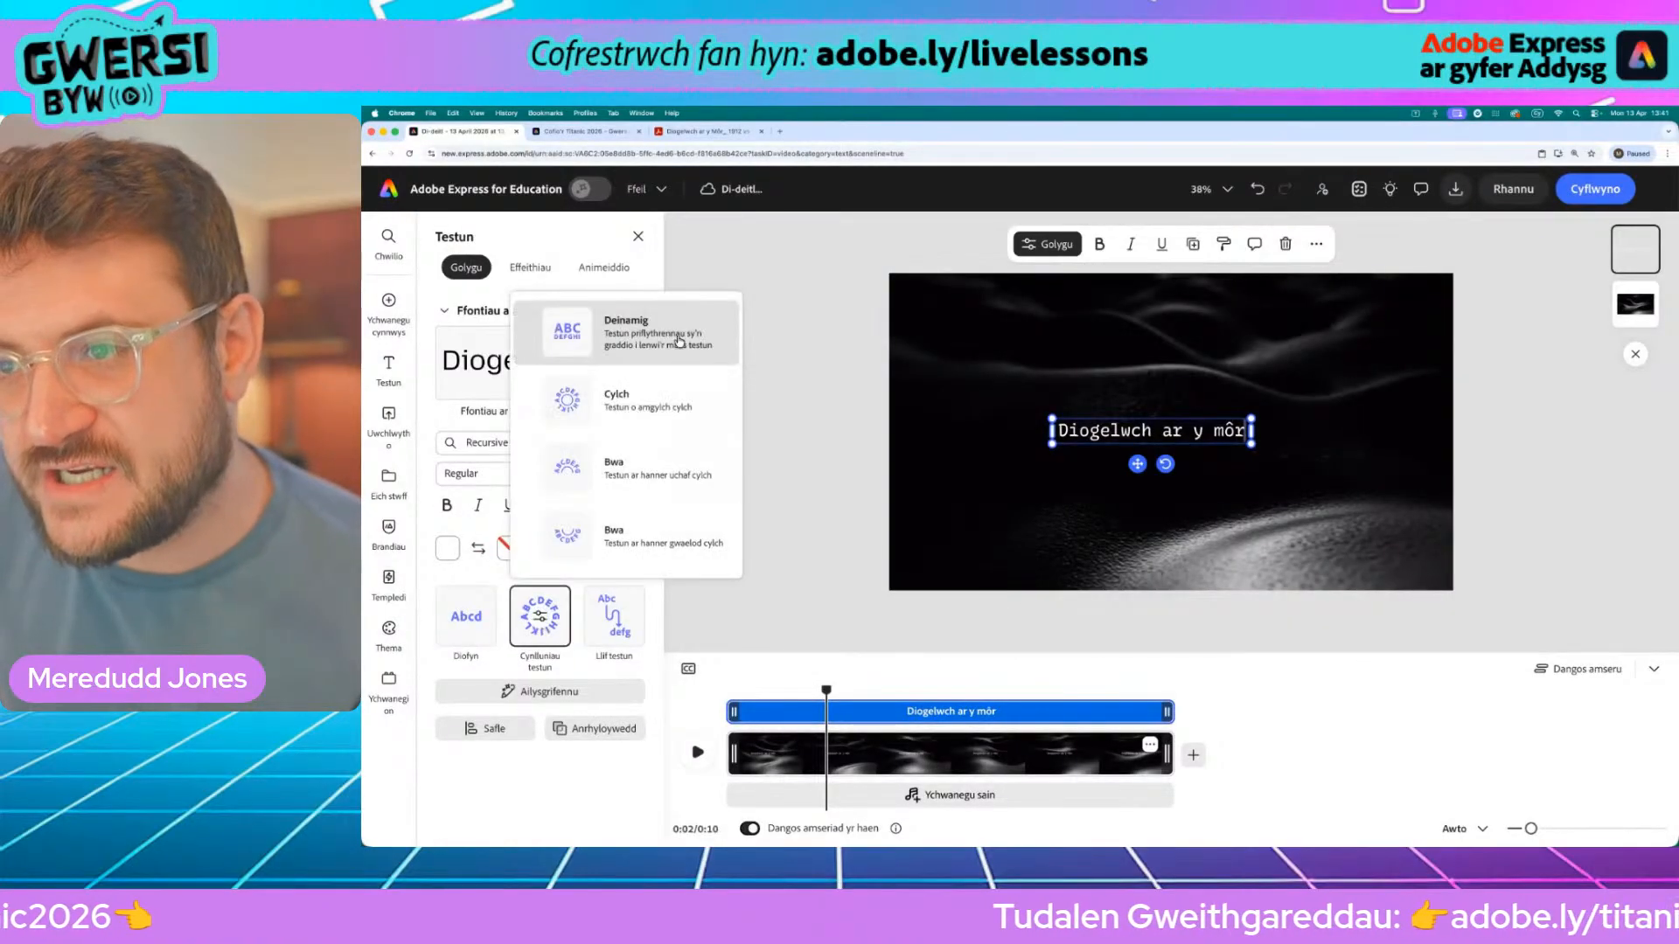
click(656, 329)
drag(1252, 442, 1381, 554)
drag(1051, 415, 1002, 397)
drag(1179, 562, 1157, 525)
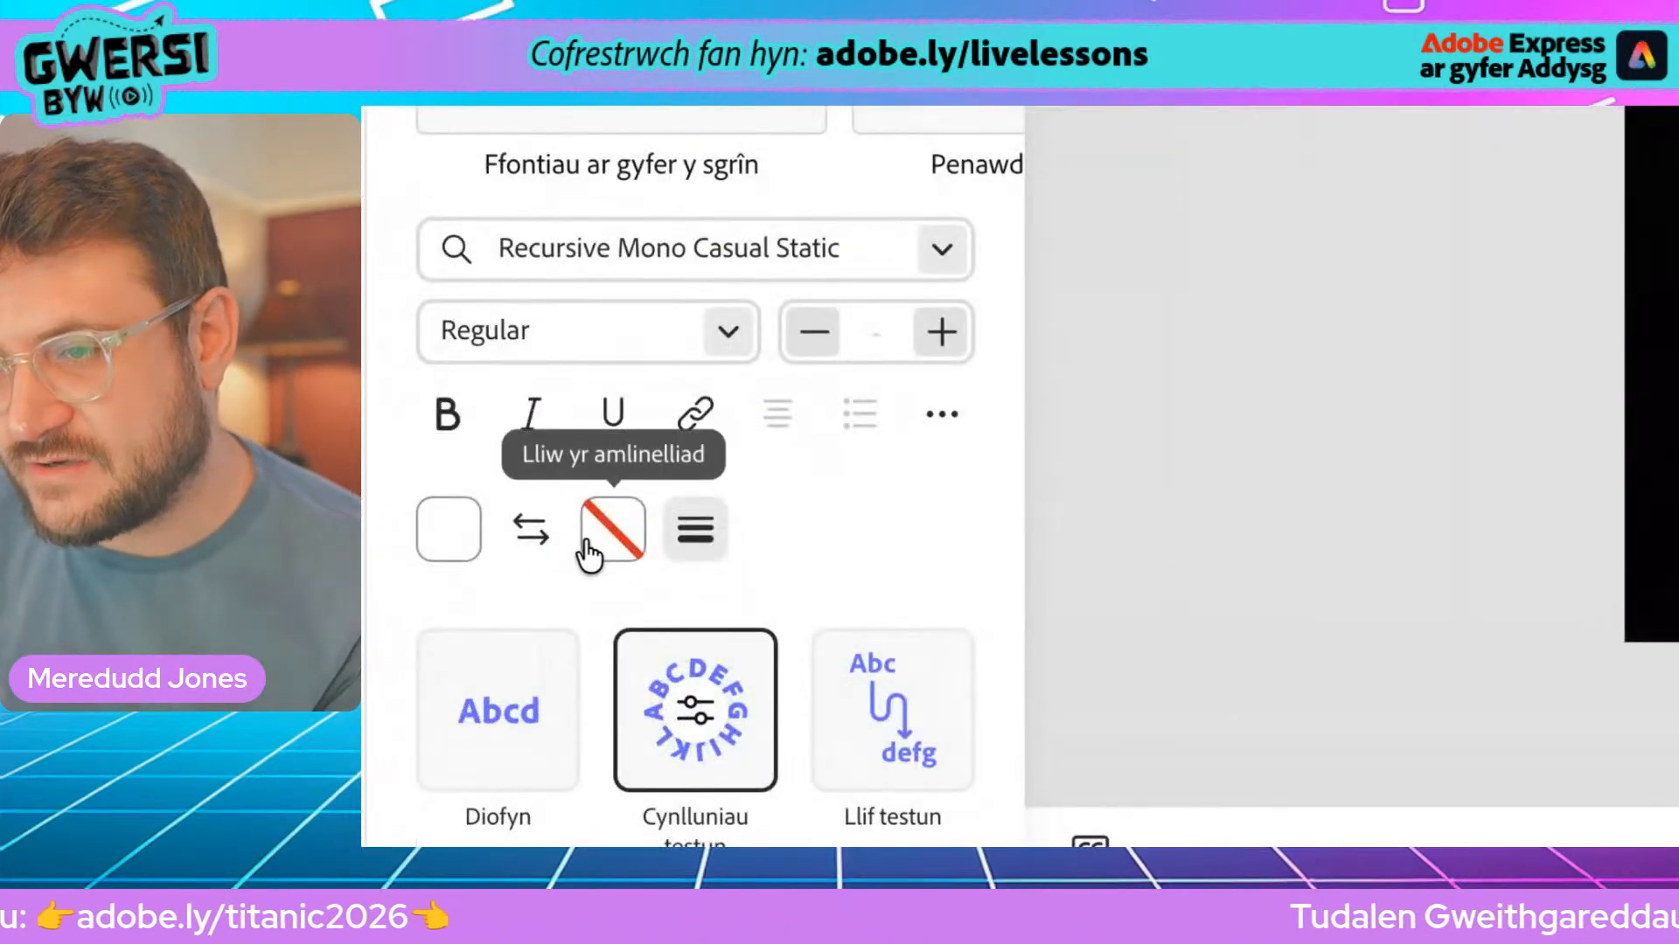
Give the title a dark grey #505050 outline with a thickness of 67
click(500, 550)
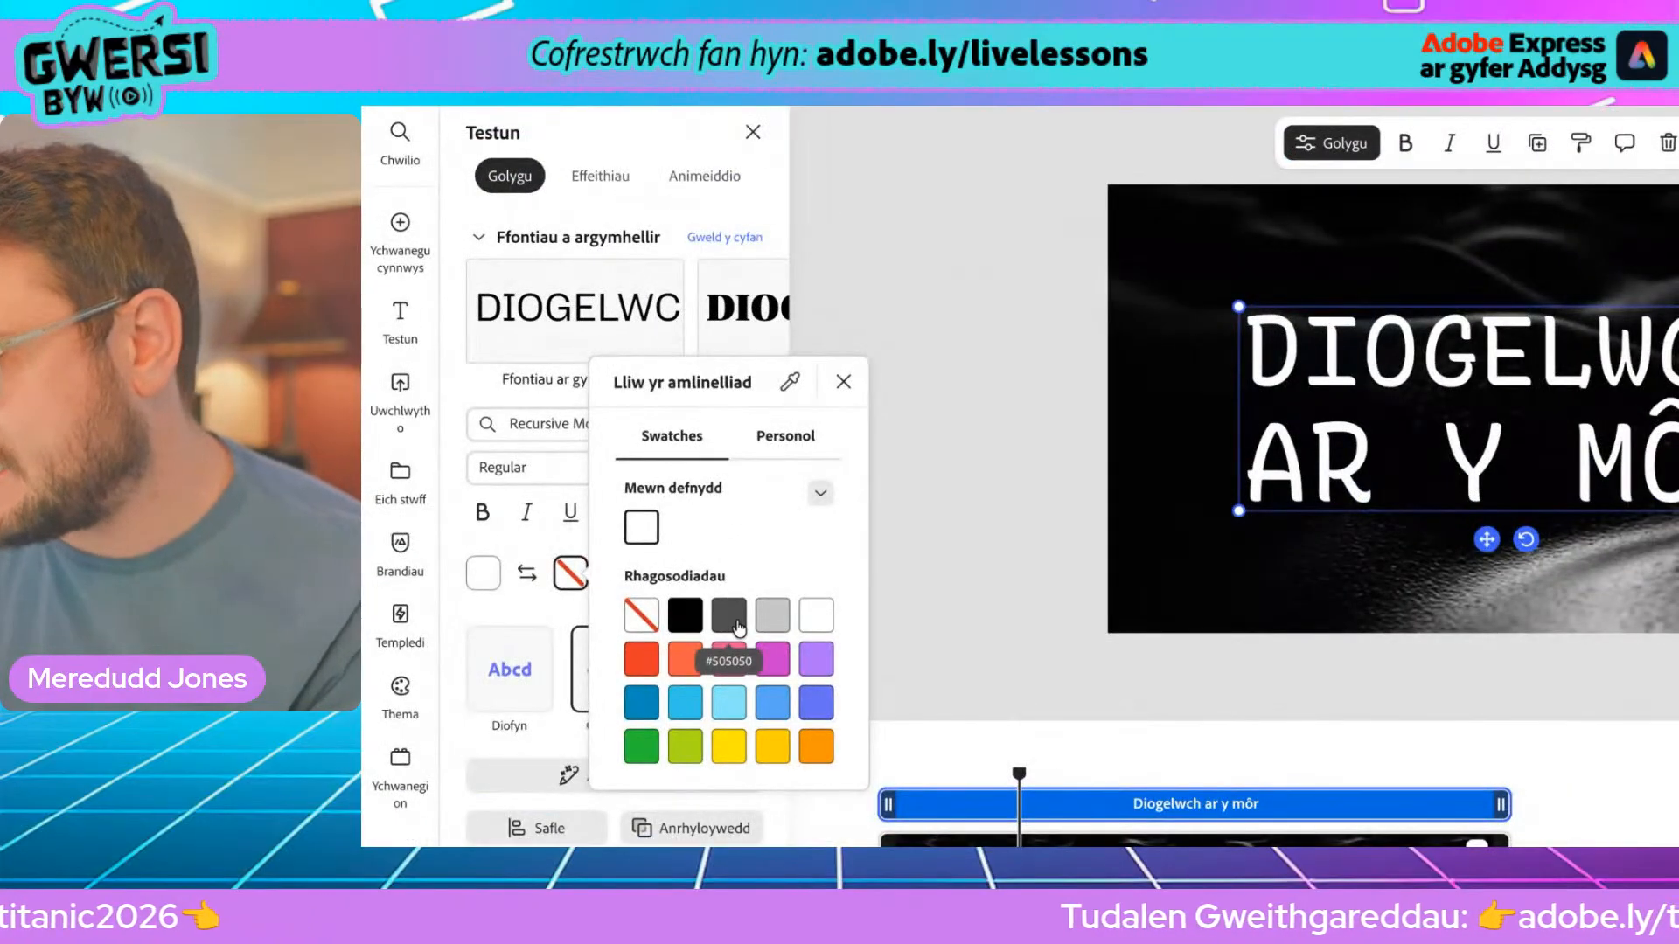
click(729, 616)
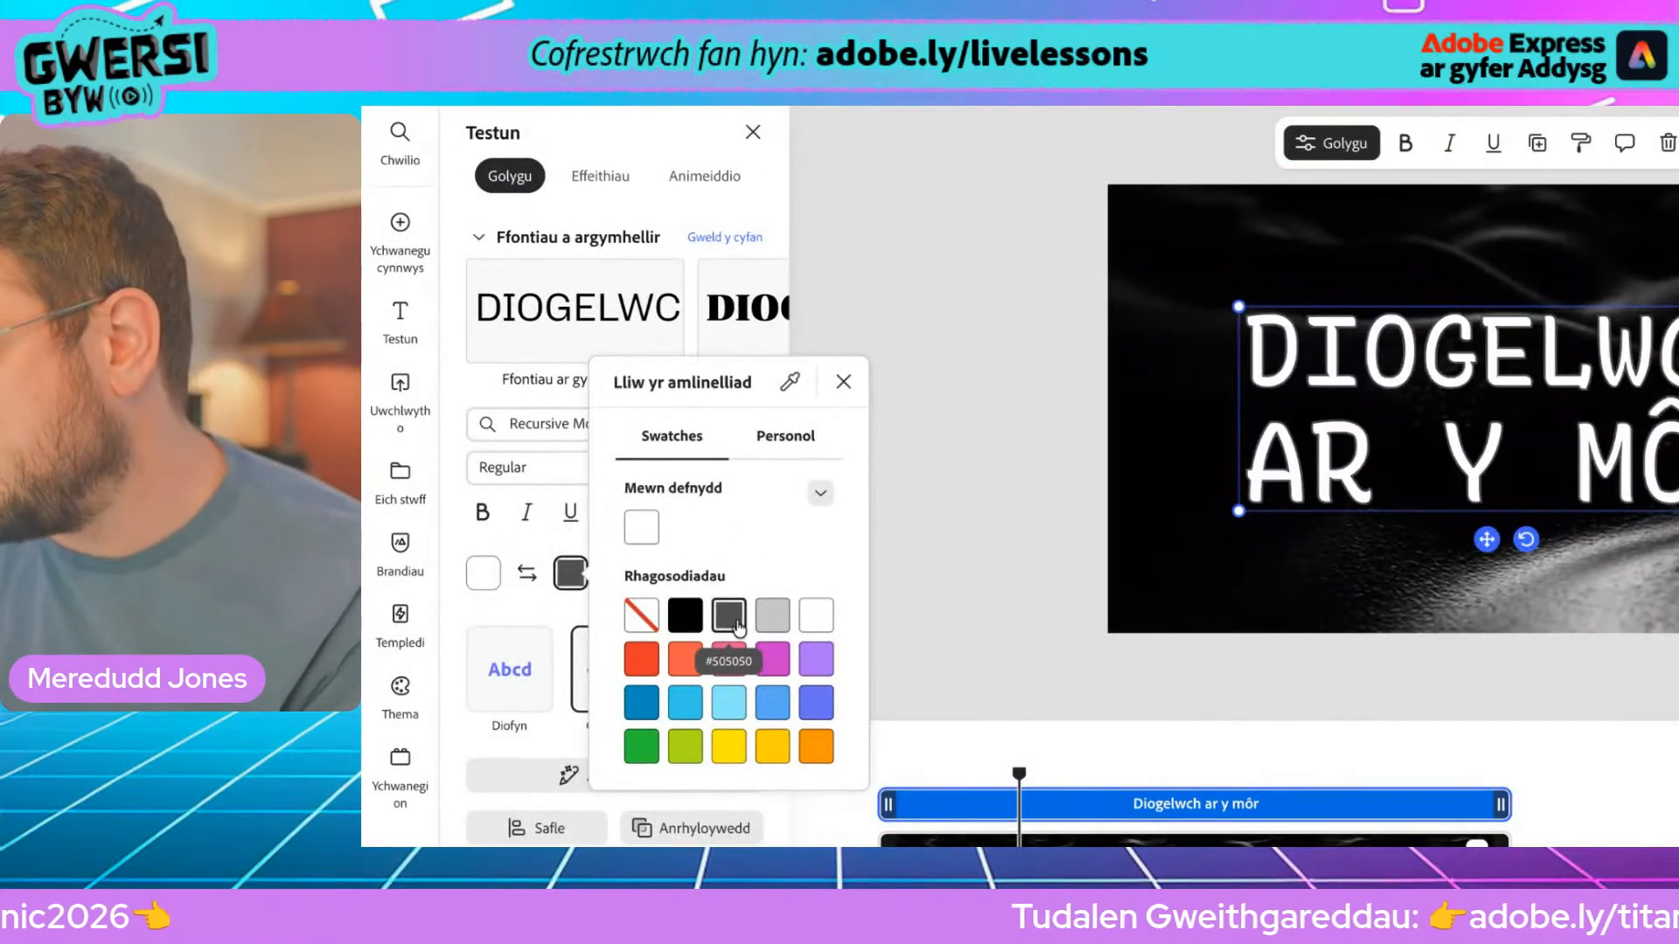
click(534, 538)
click(613, 572)
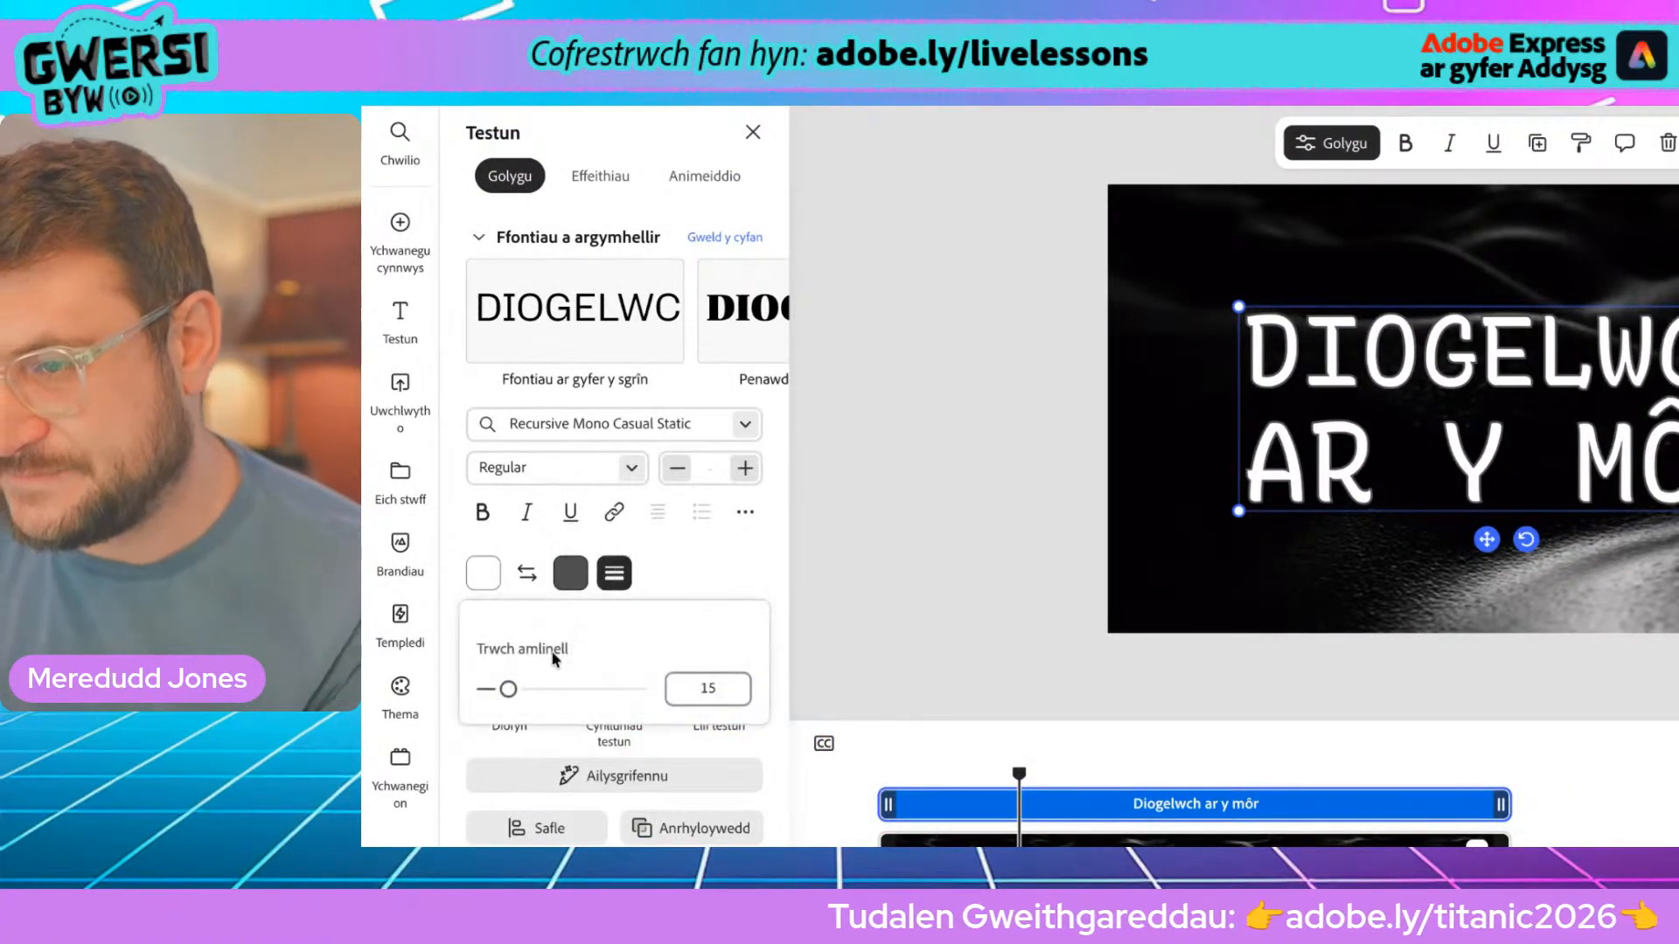
drag(519, 689, 587, 694)
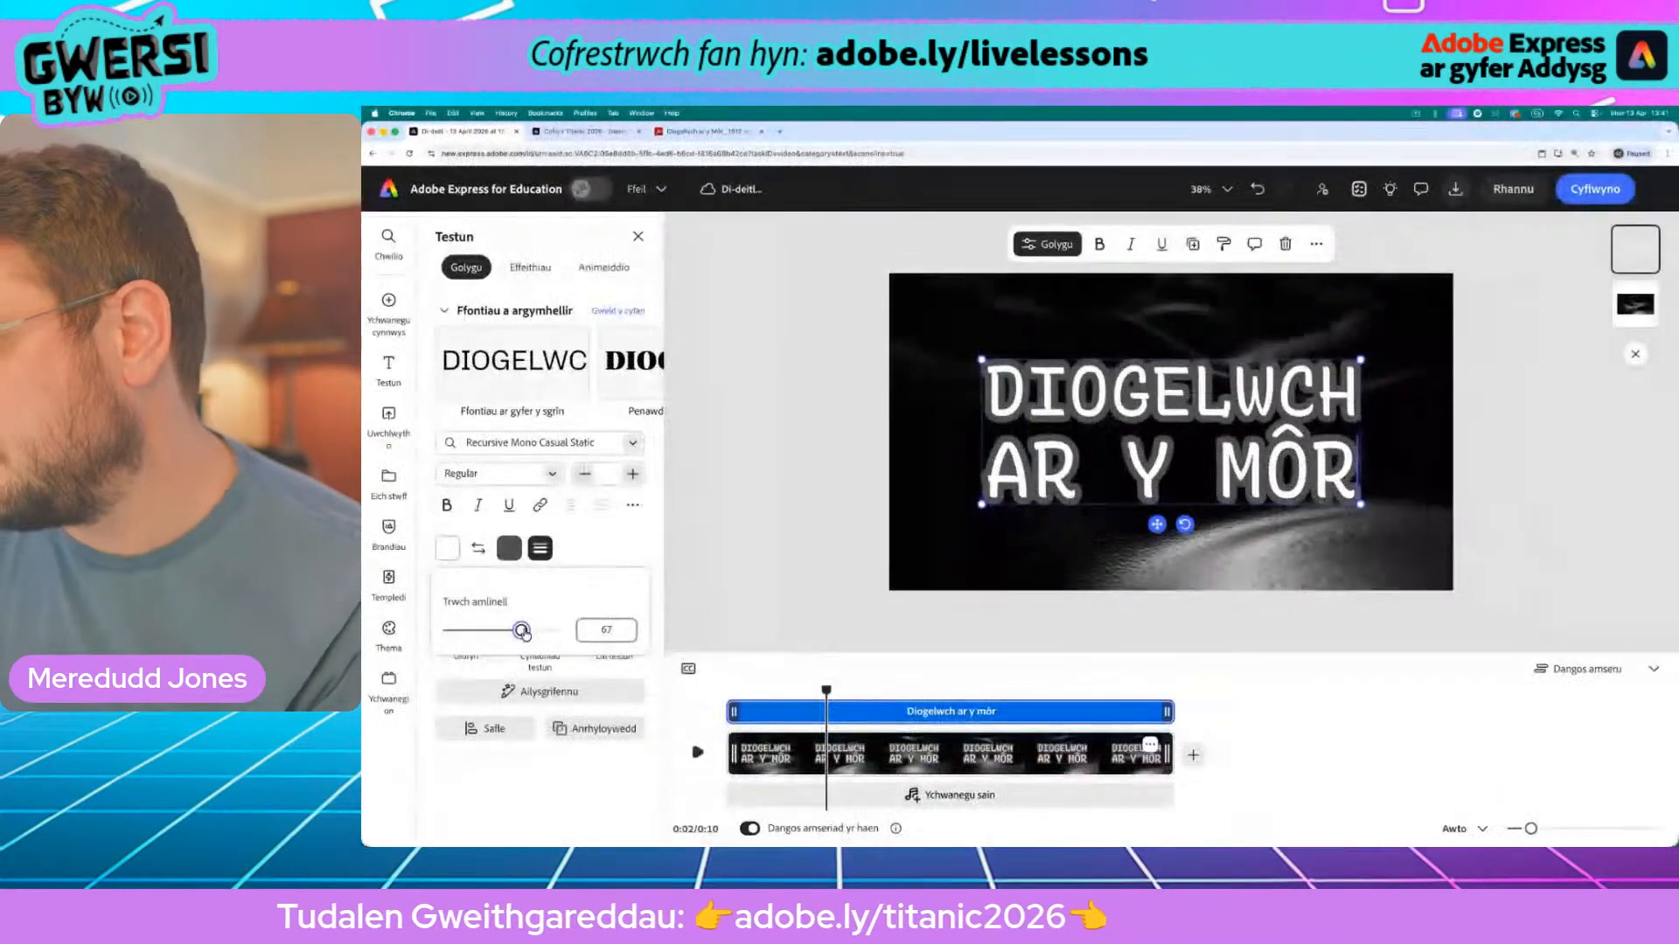
click(609, 548)
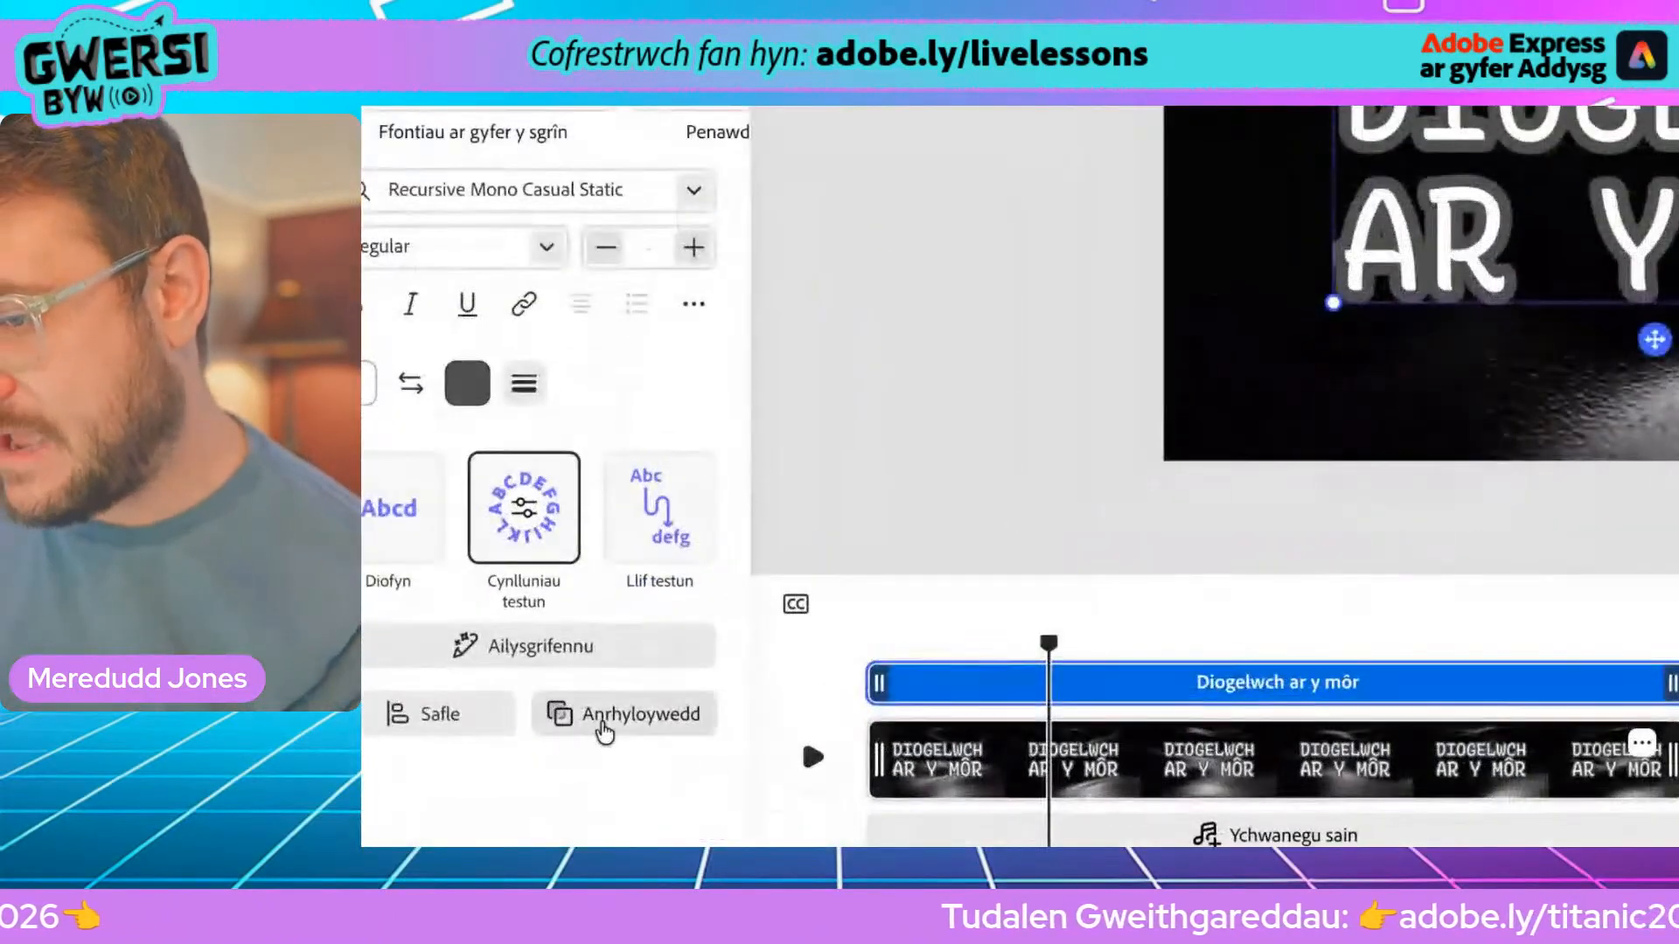
Set the title's opacity to 83% and play the scene to preview it
click(564, 729)
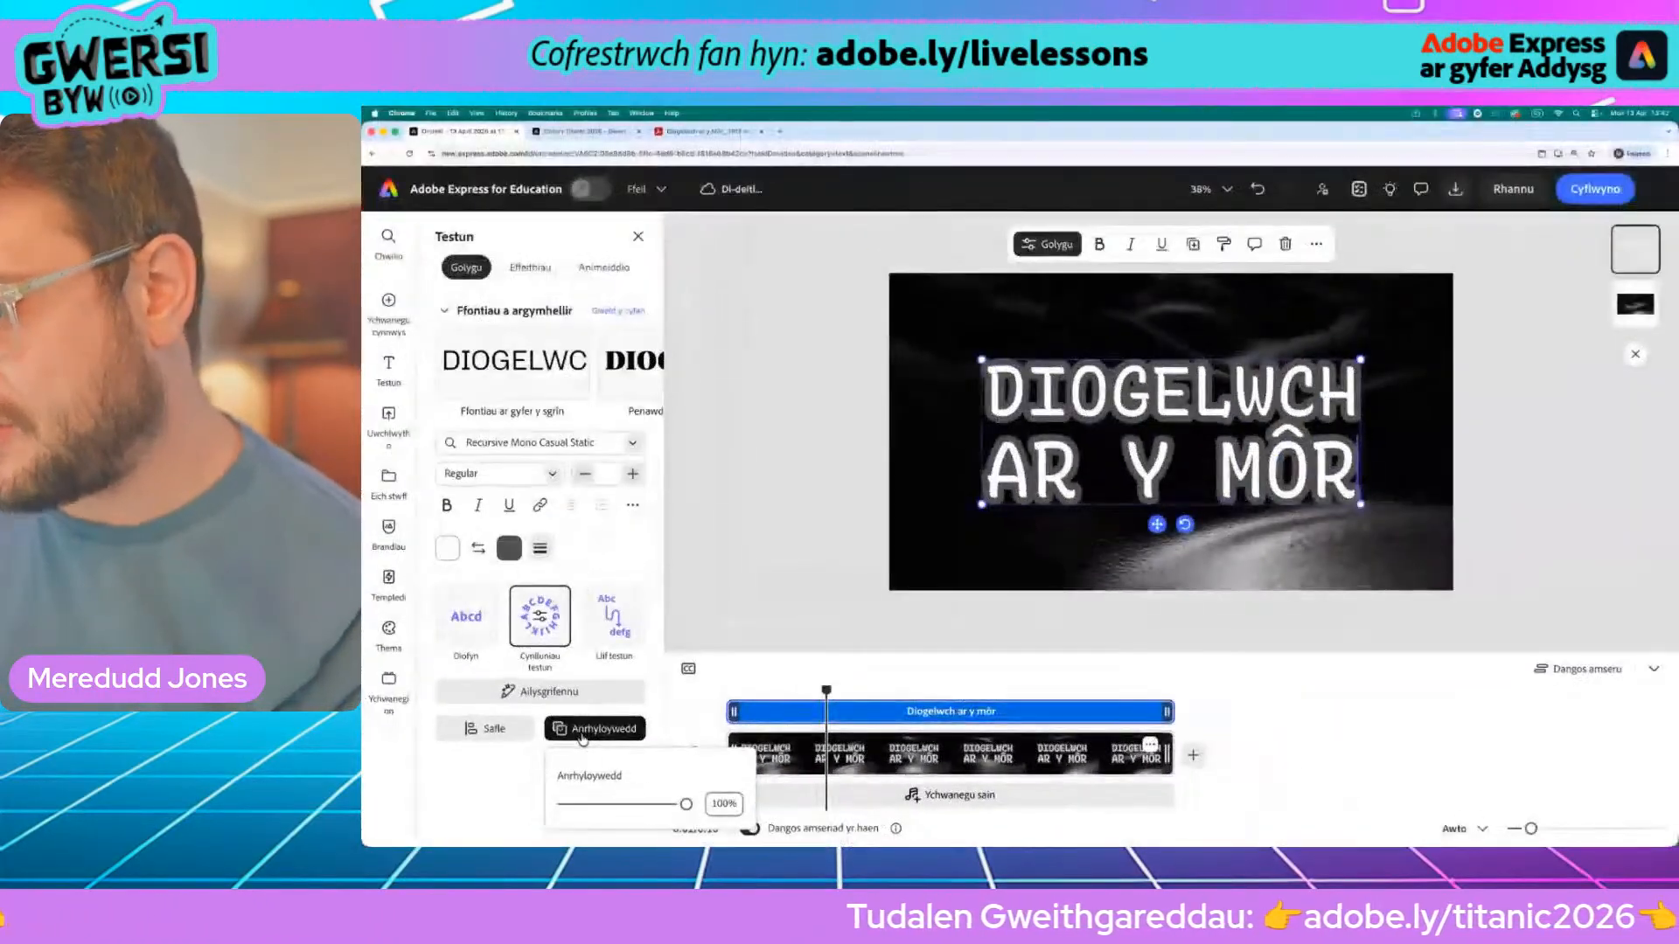
drag(687, 805, 671, 806)
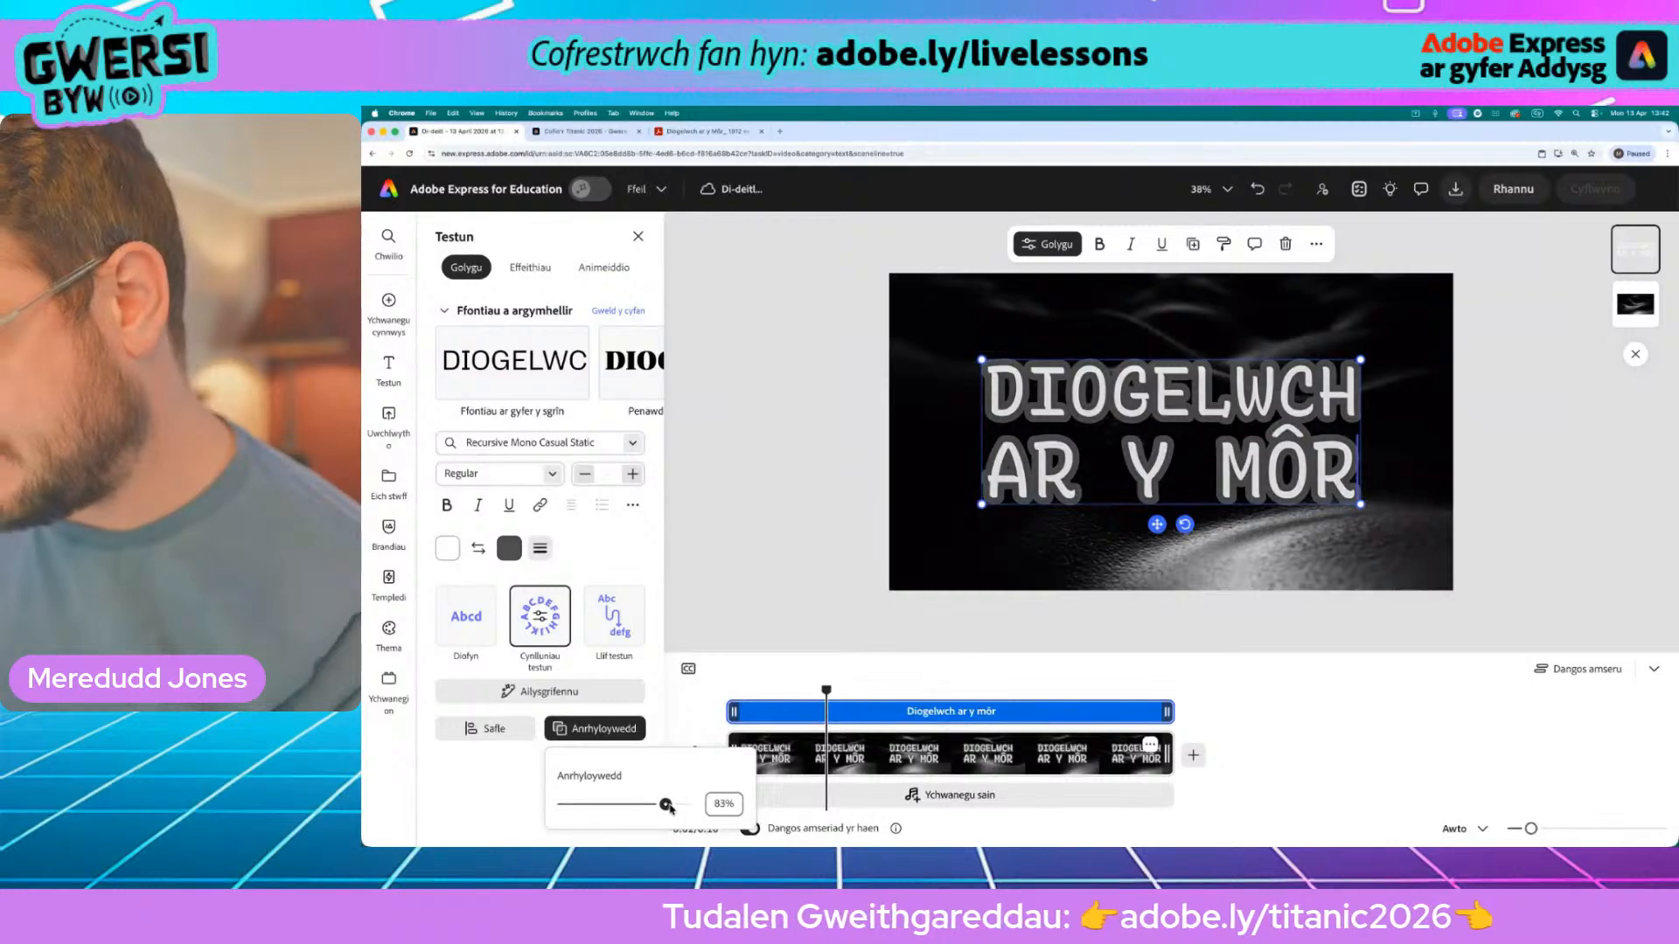
click(1159, 593)
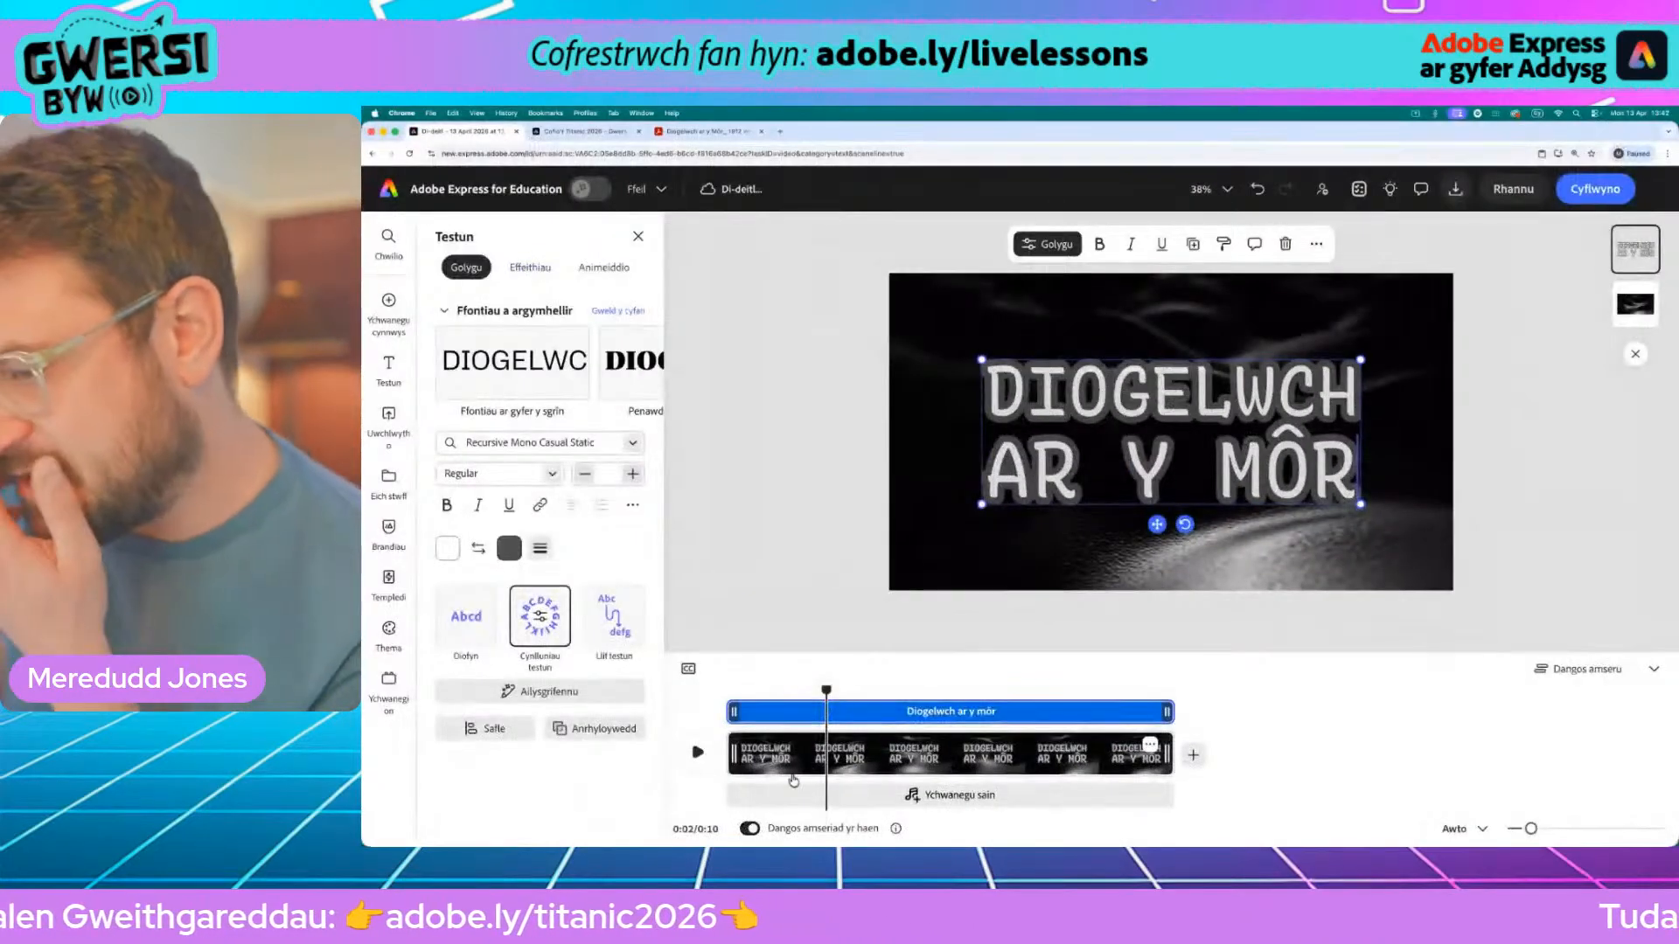
click(698, 753)
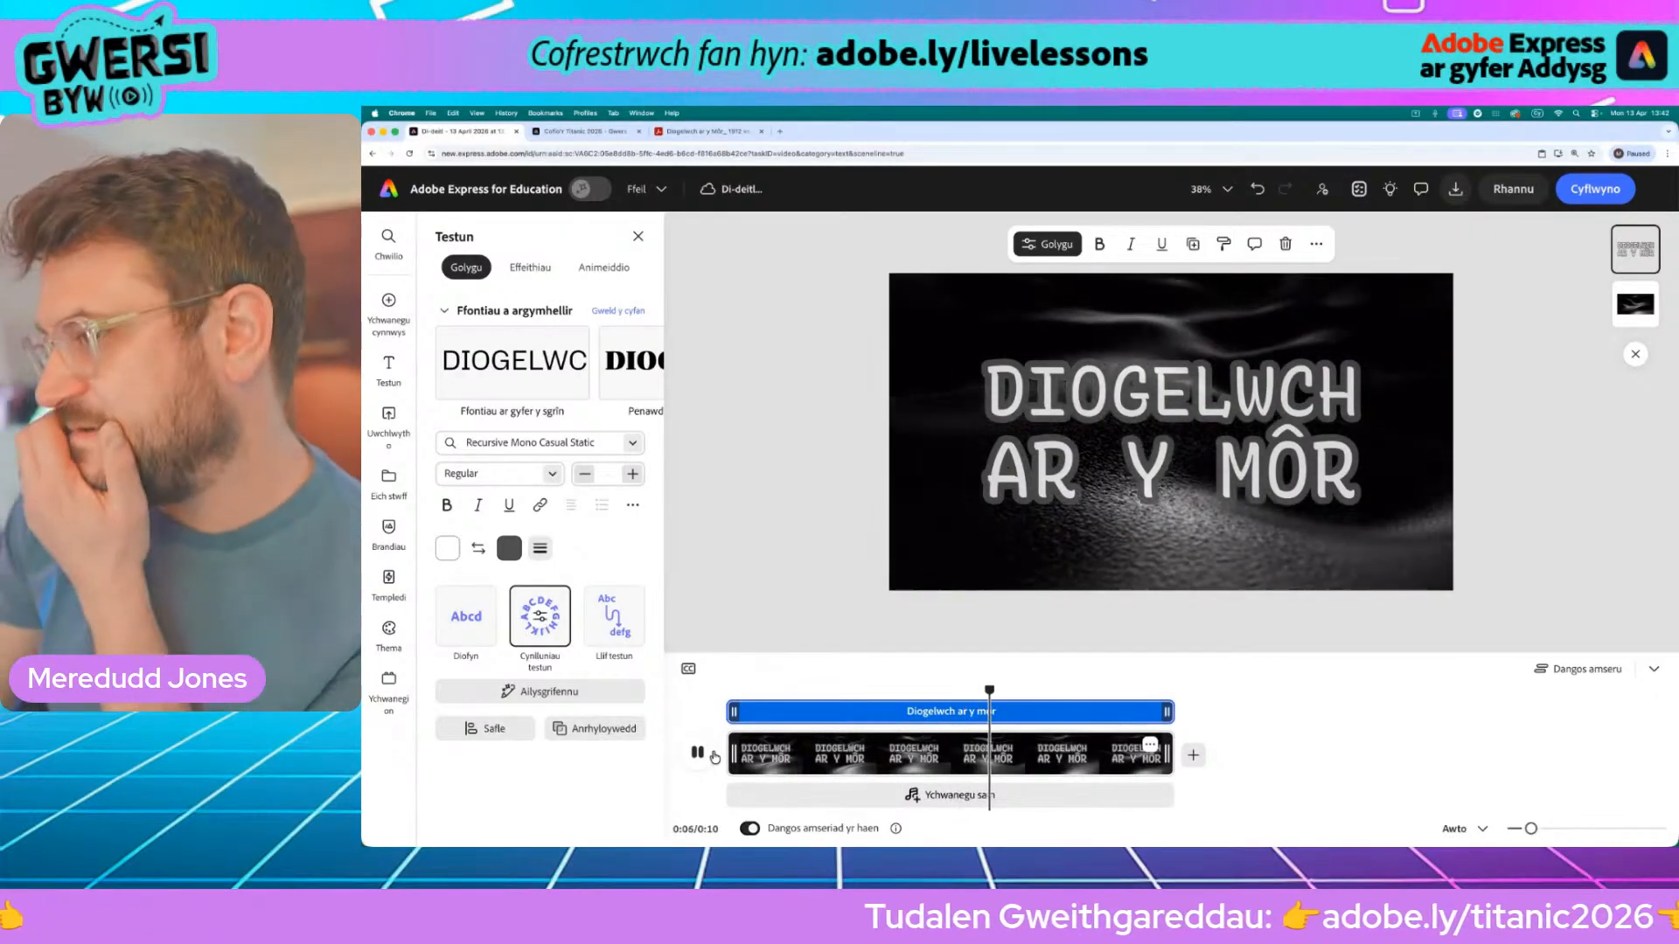
click(712, 755)
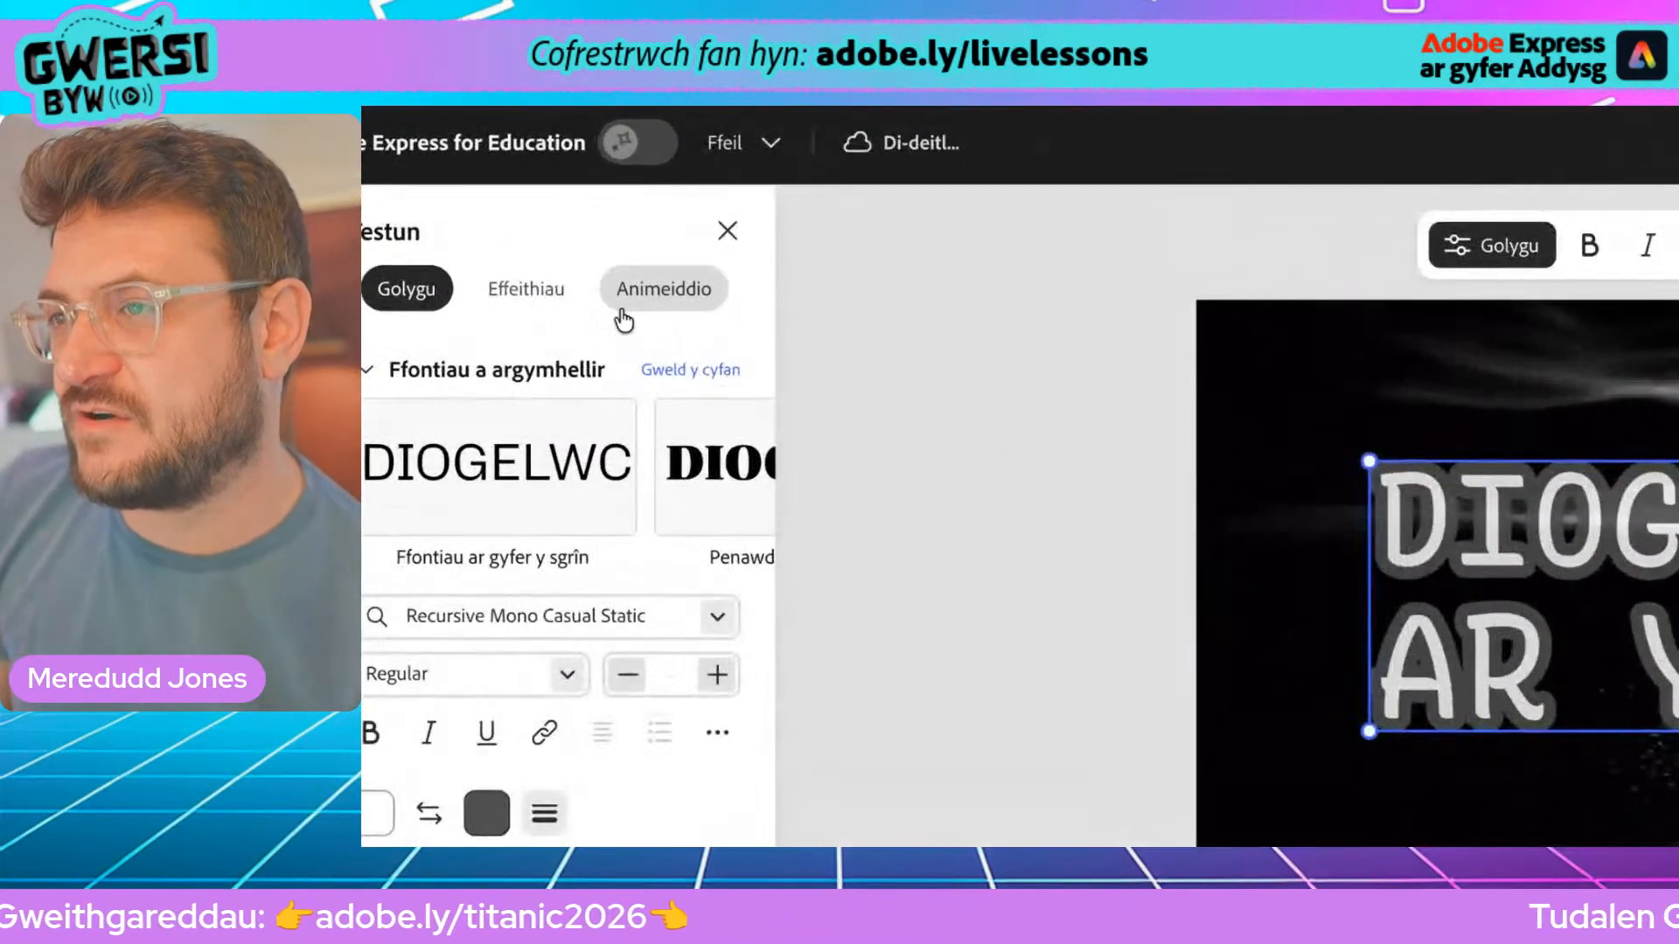
Apply the repeating Bobio movement animation to the title with speed 4 and intensity 54
click(607, 272)
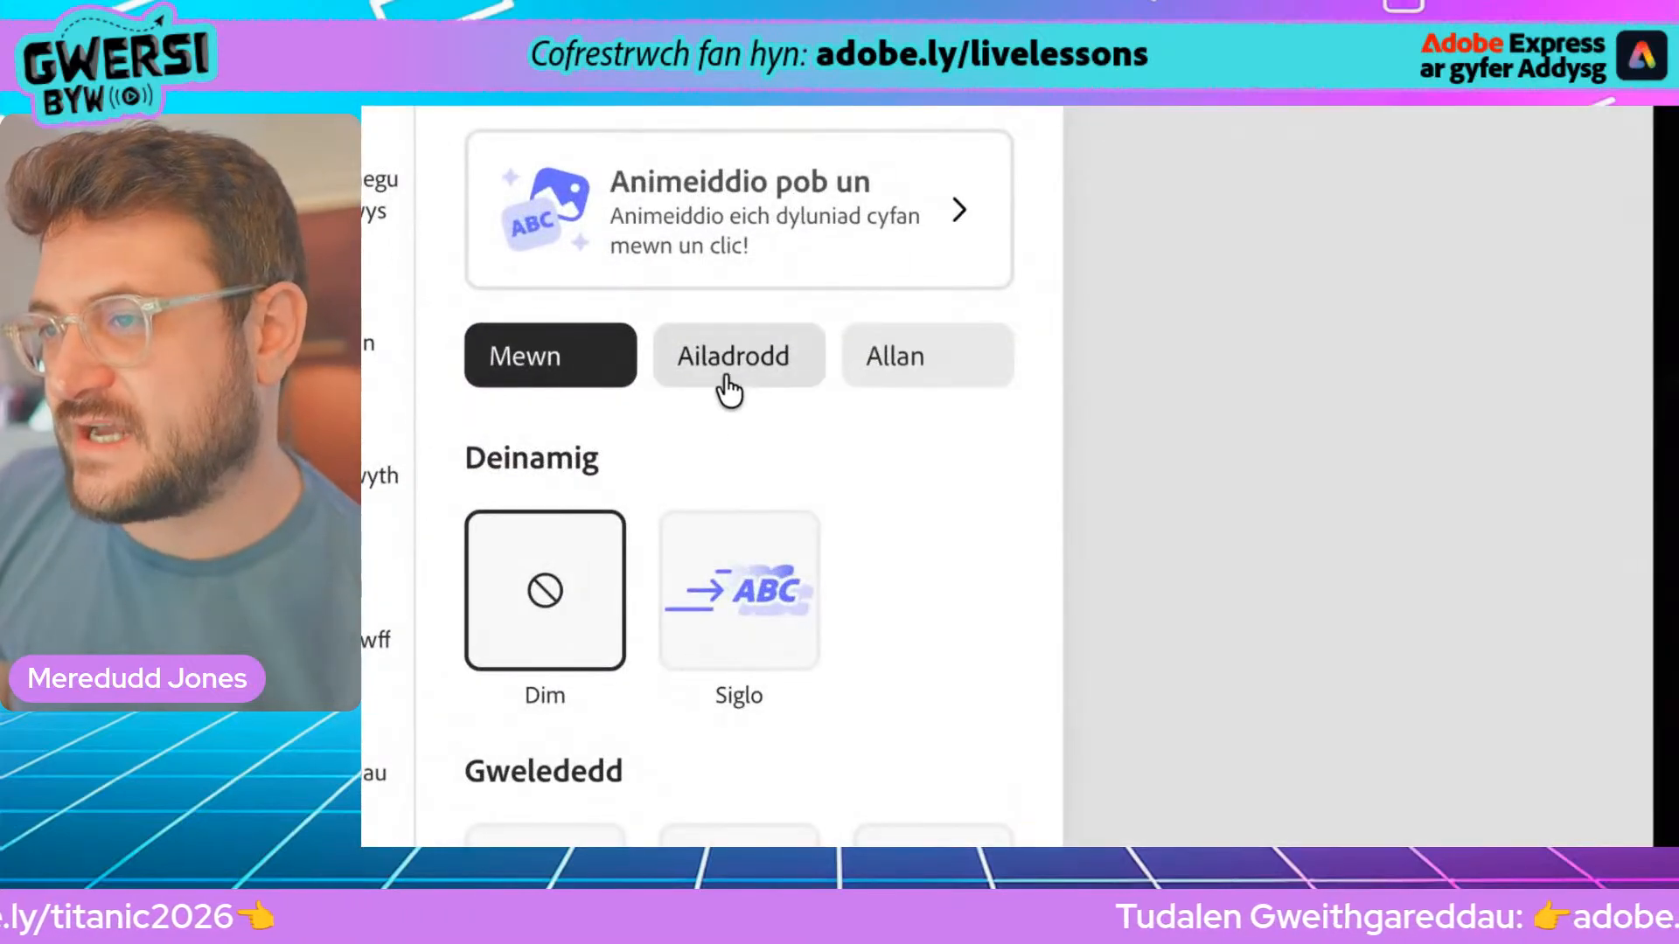
click(725, 377)
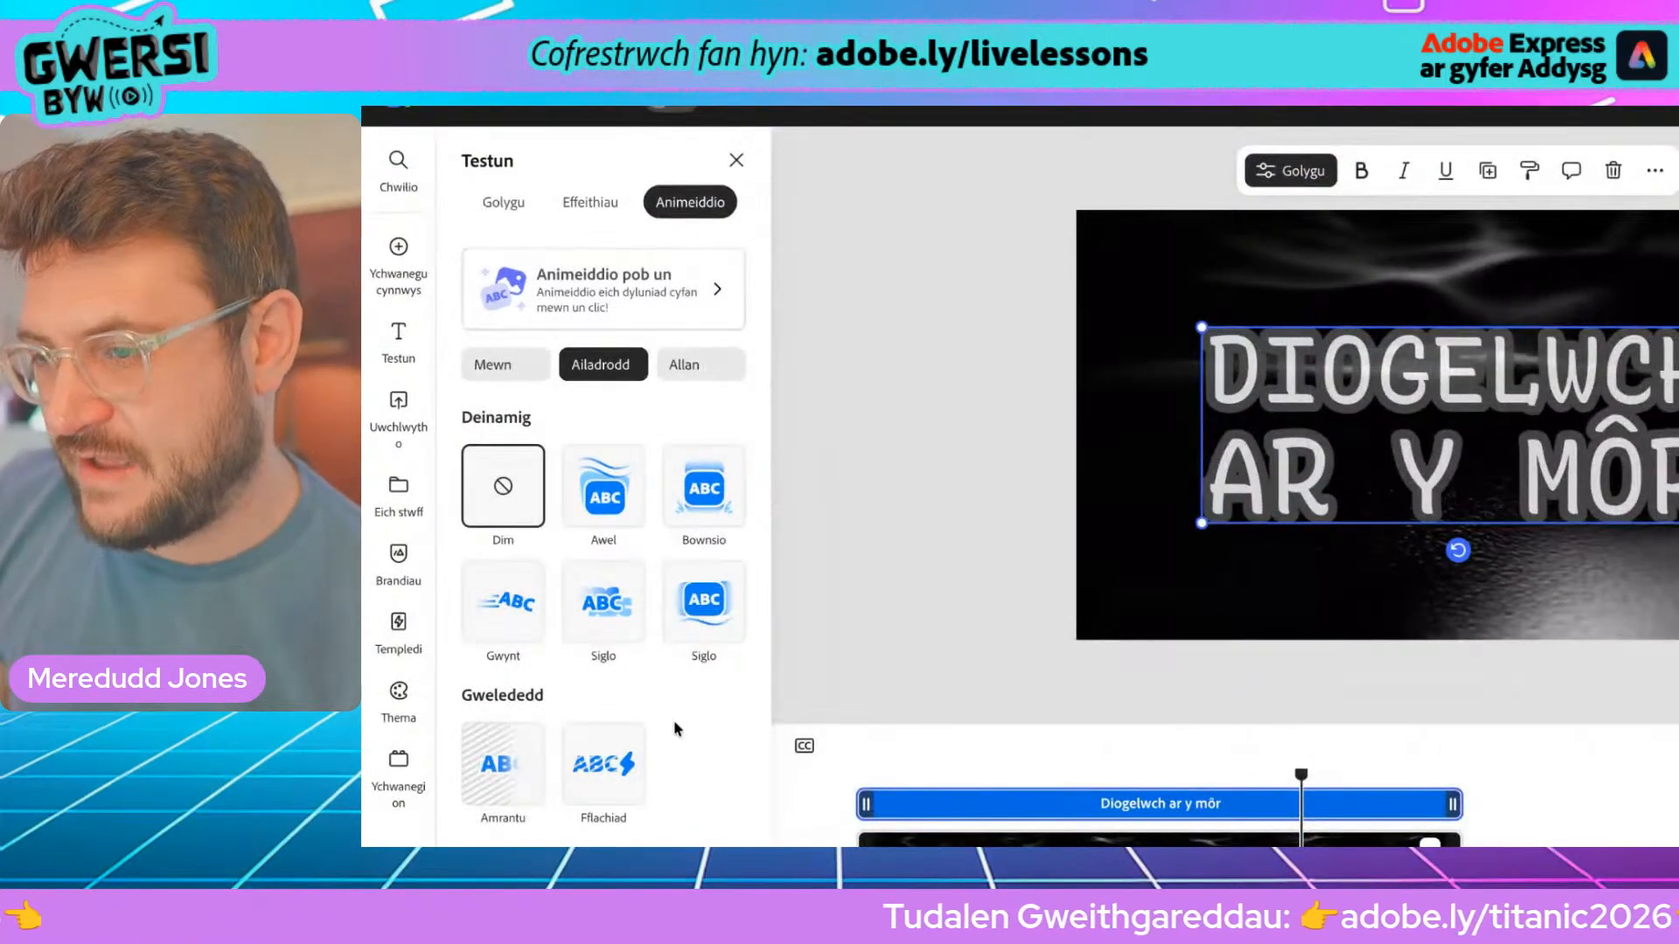
scroll(674, 729, down, 5)
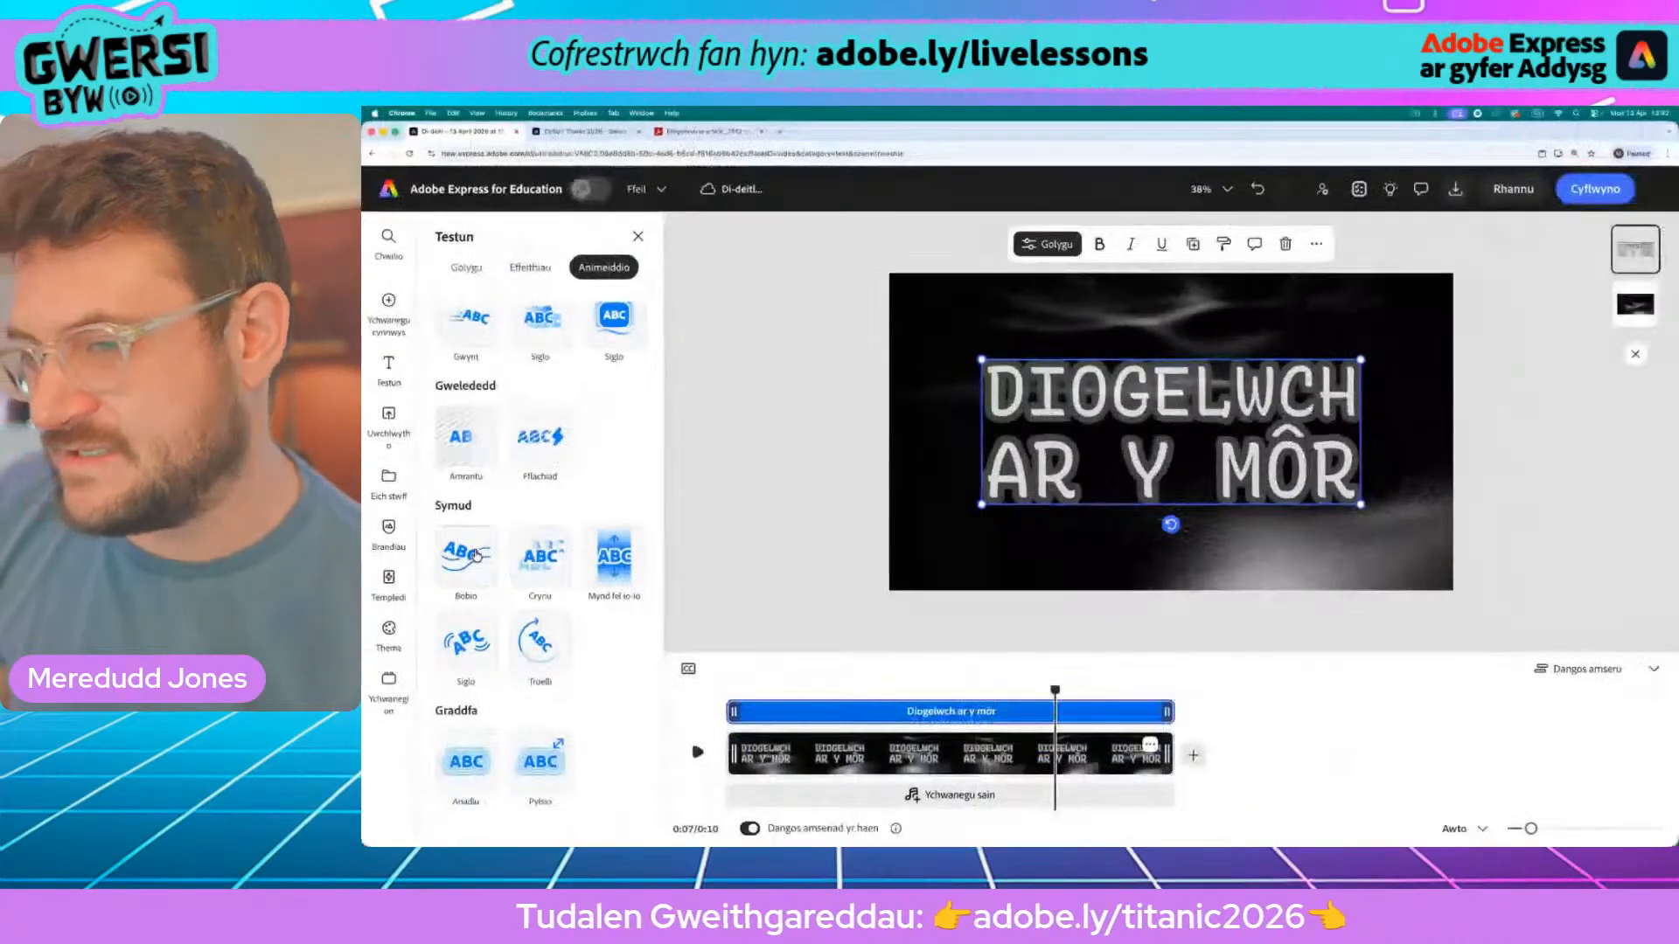
click(475, 555)
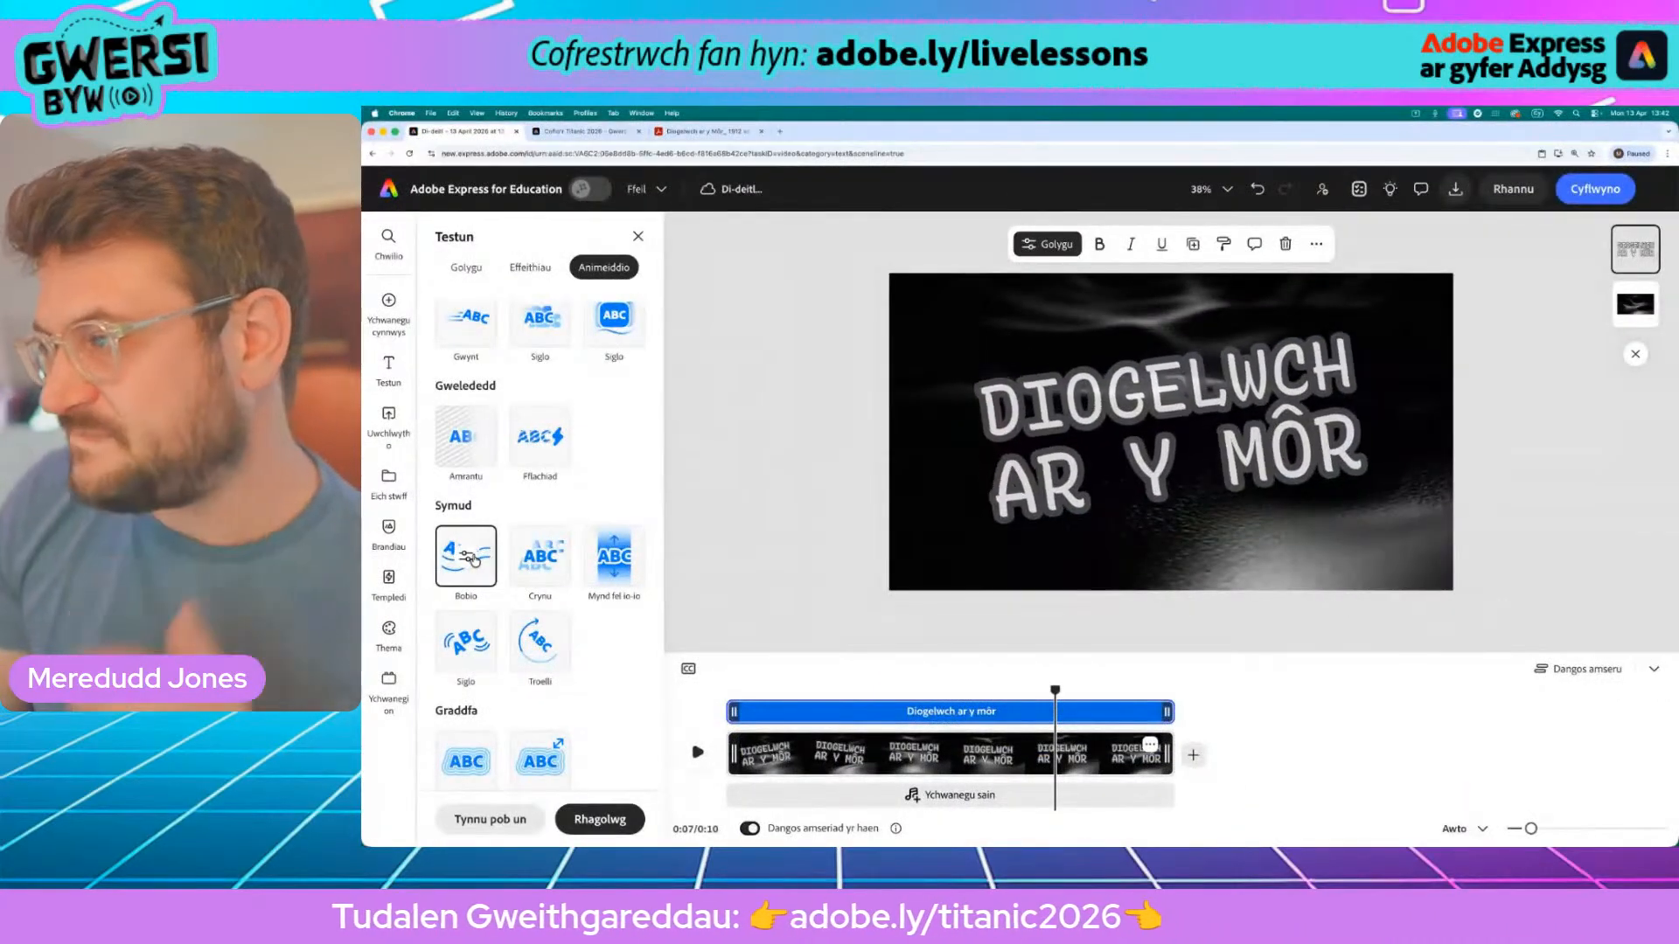
click(472, 557)
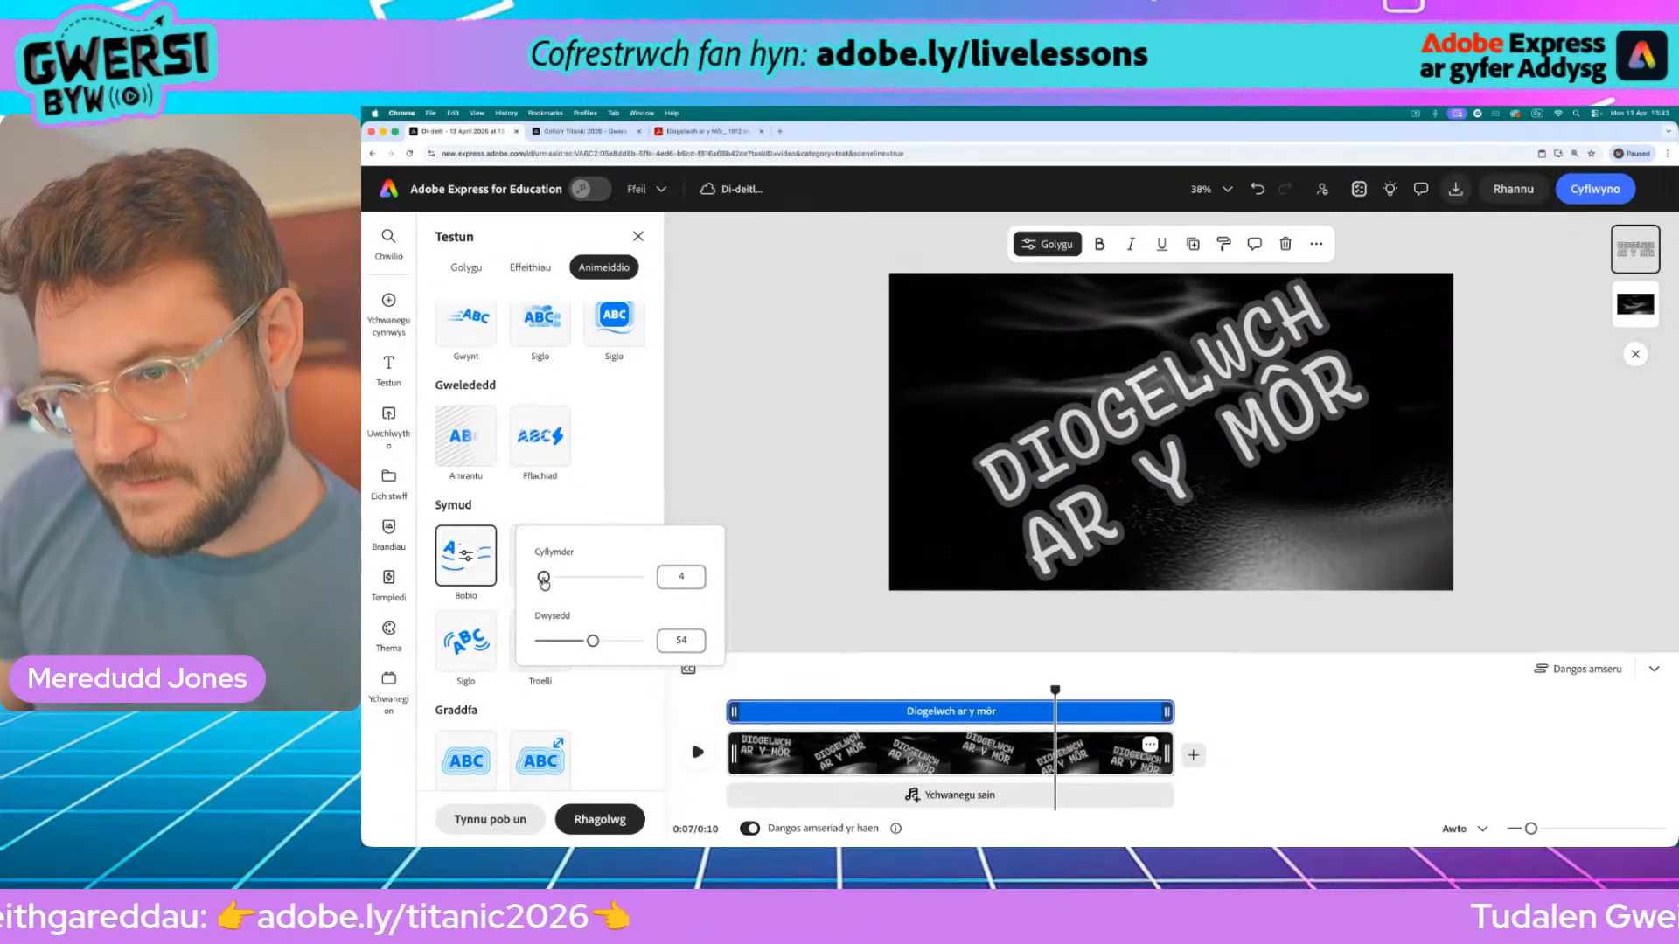
drag(542, 579, 545, 580)
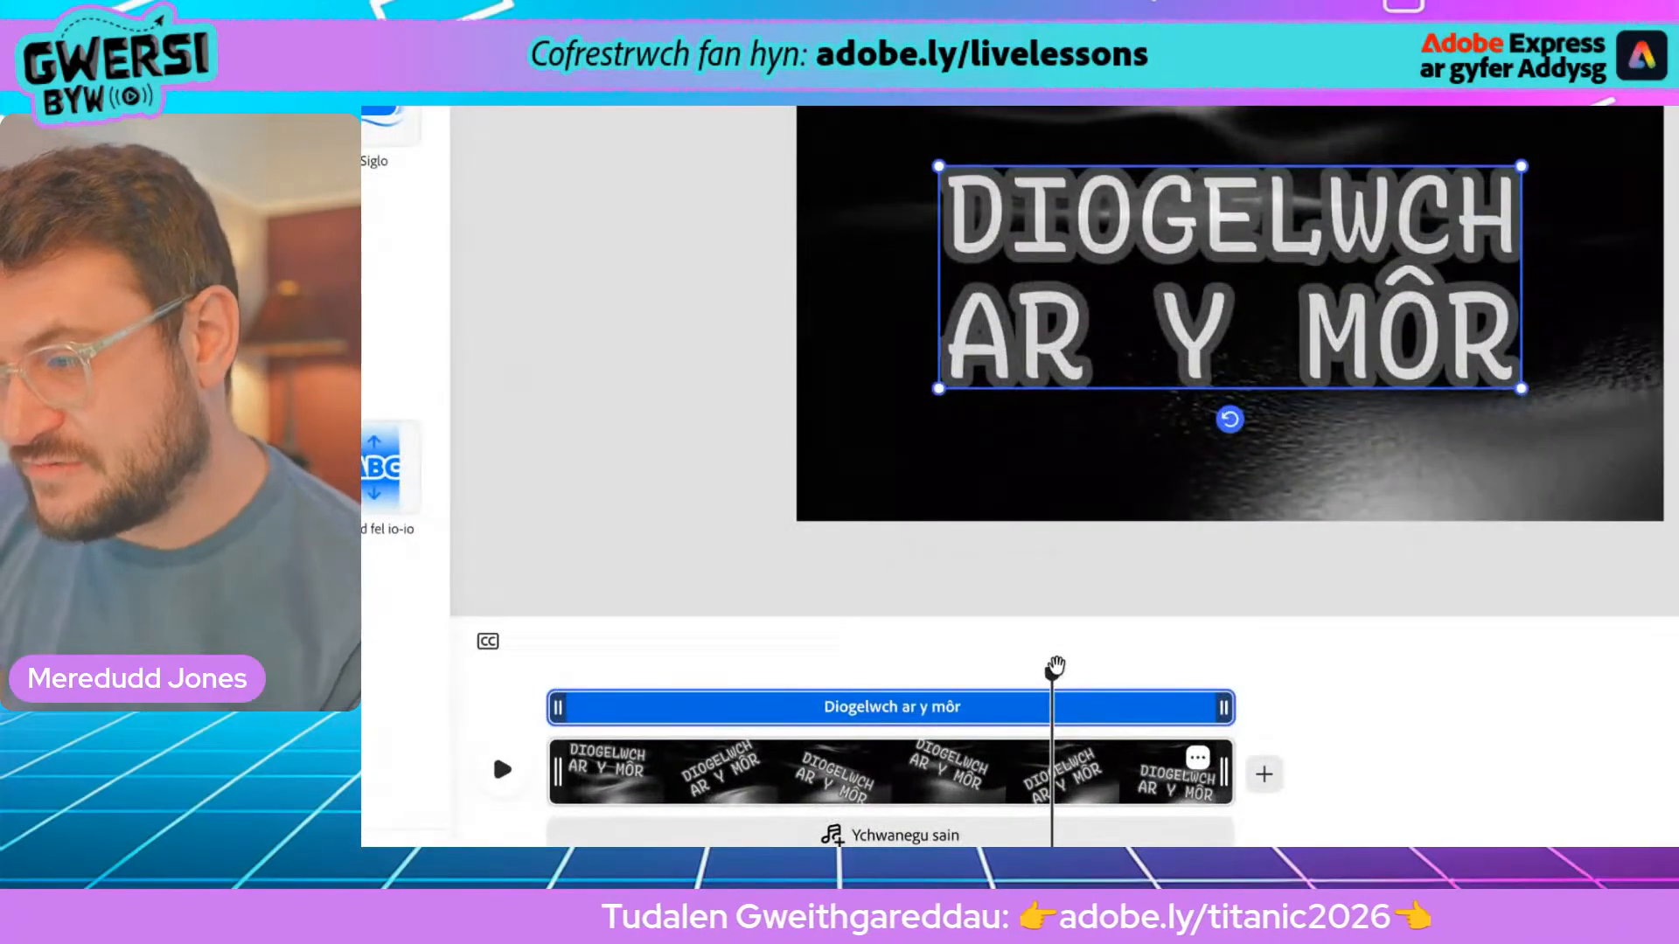
Scrub through the animated title and return the playhead to the start of the timeline
drag(1056, 689, 547, 673)
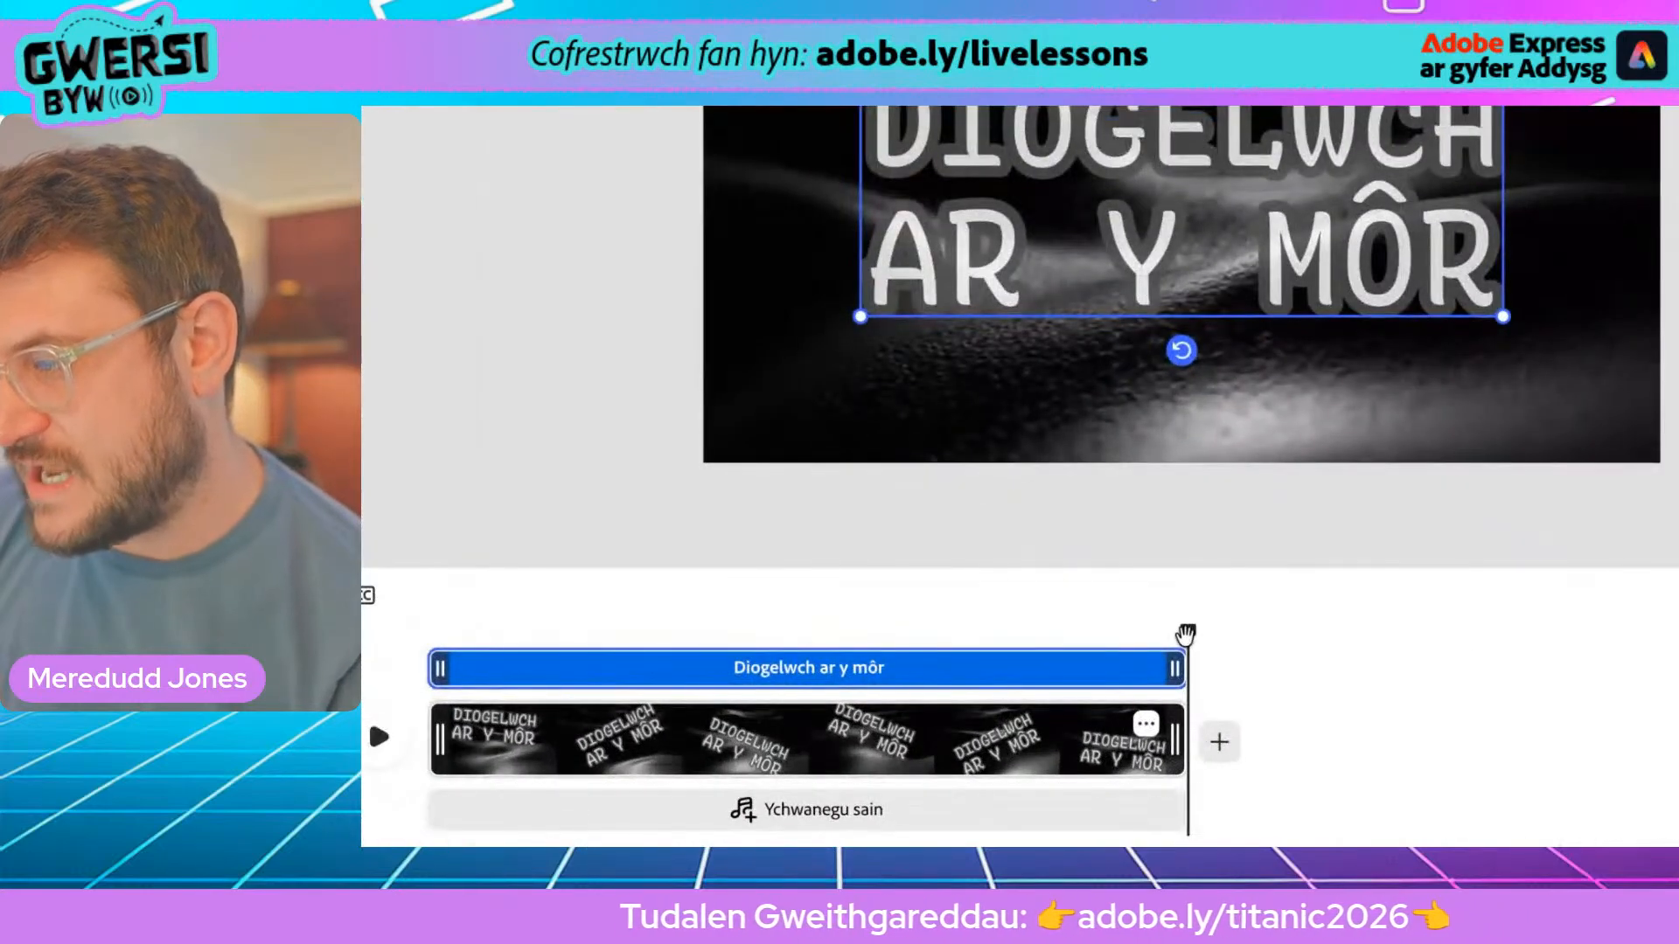
drag(1186, 633, 425, 632)
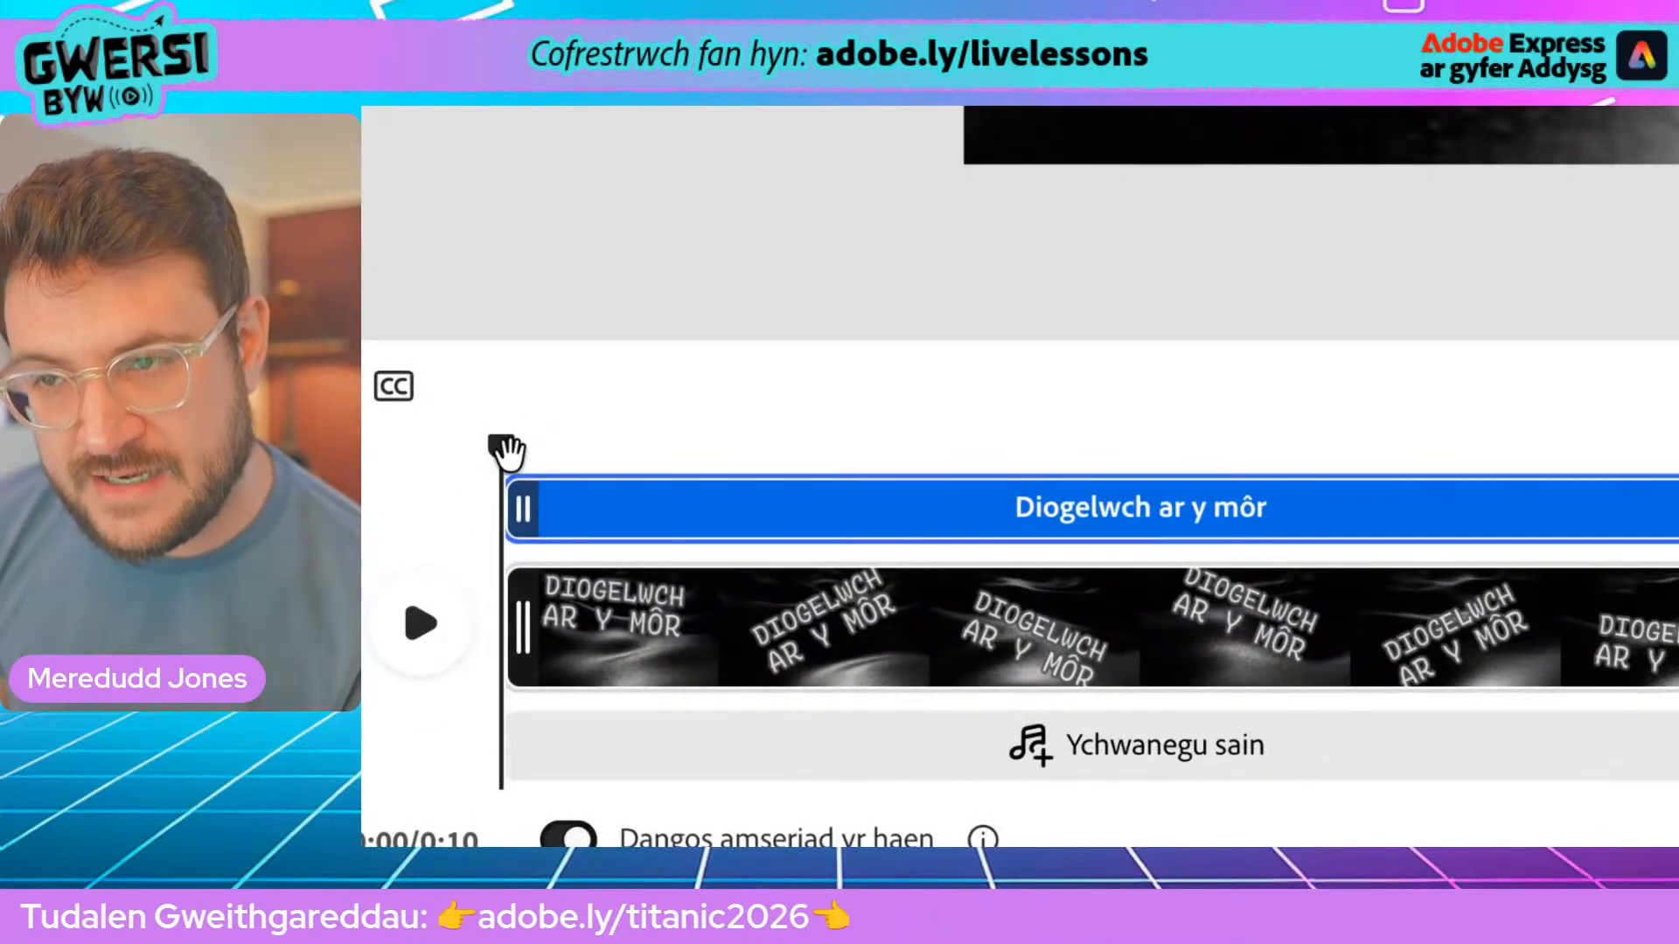
drag(503, 426, 452, 461)
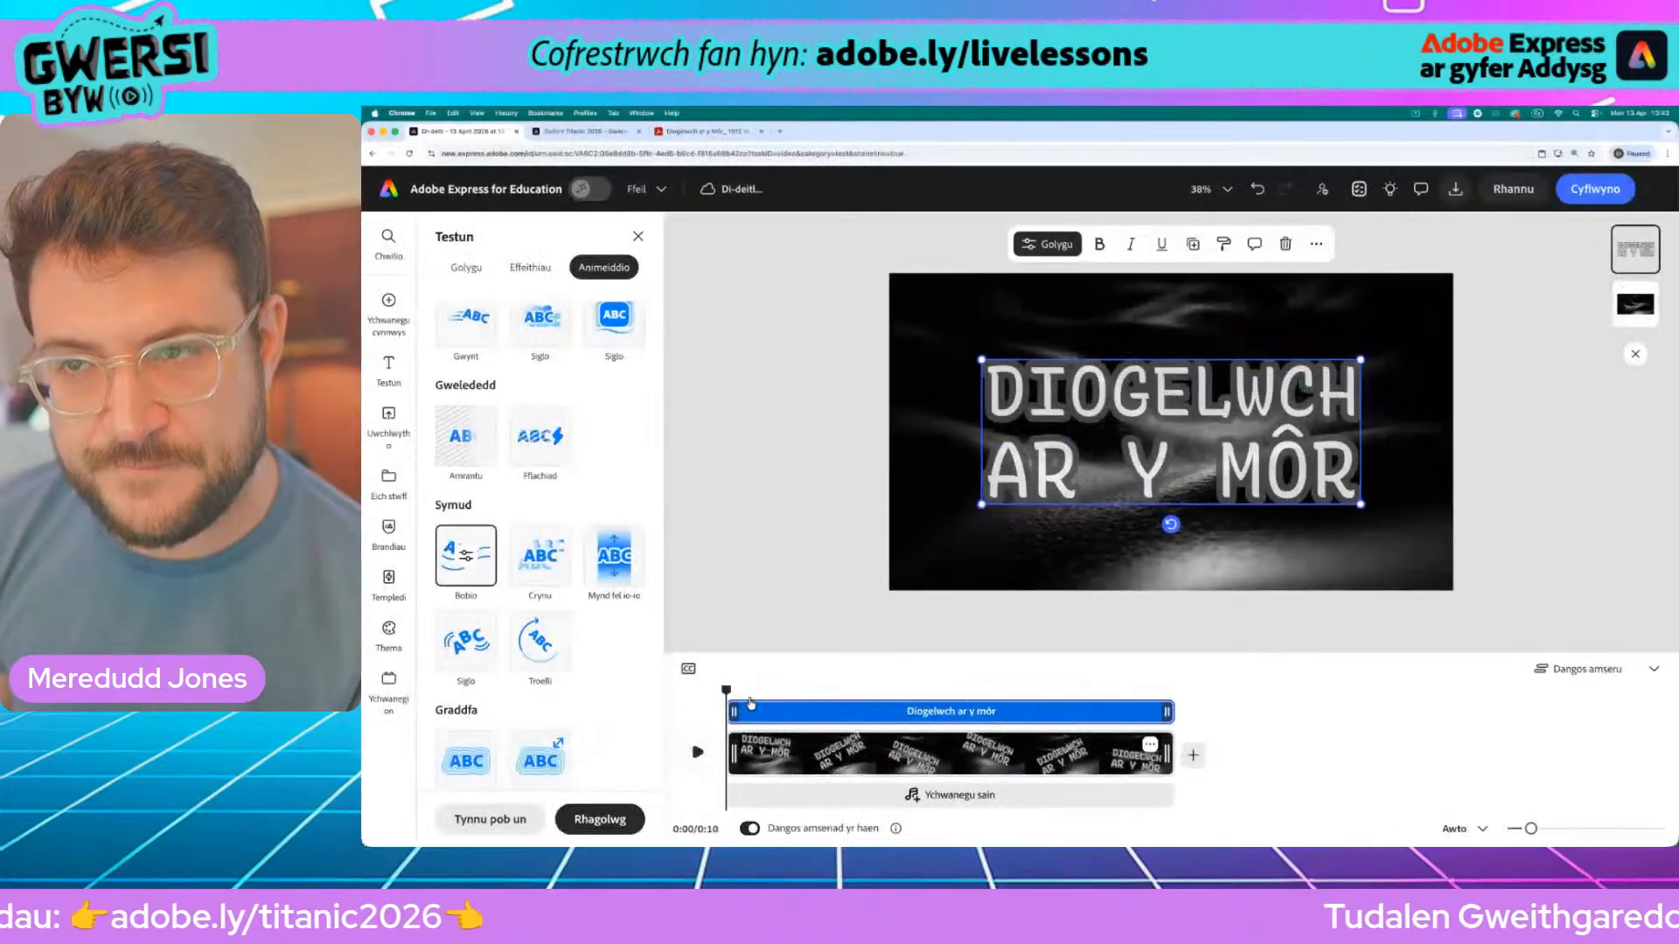
Examine the music (Cerddoriaeth) and sound effects (Effeithiau sain) categories of the media library
mouse_move(385, 302)
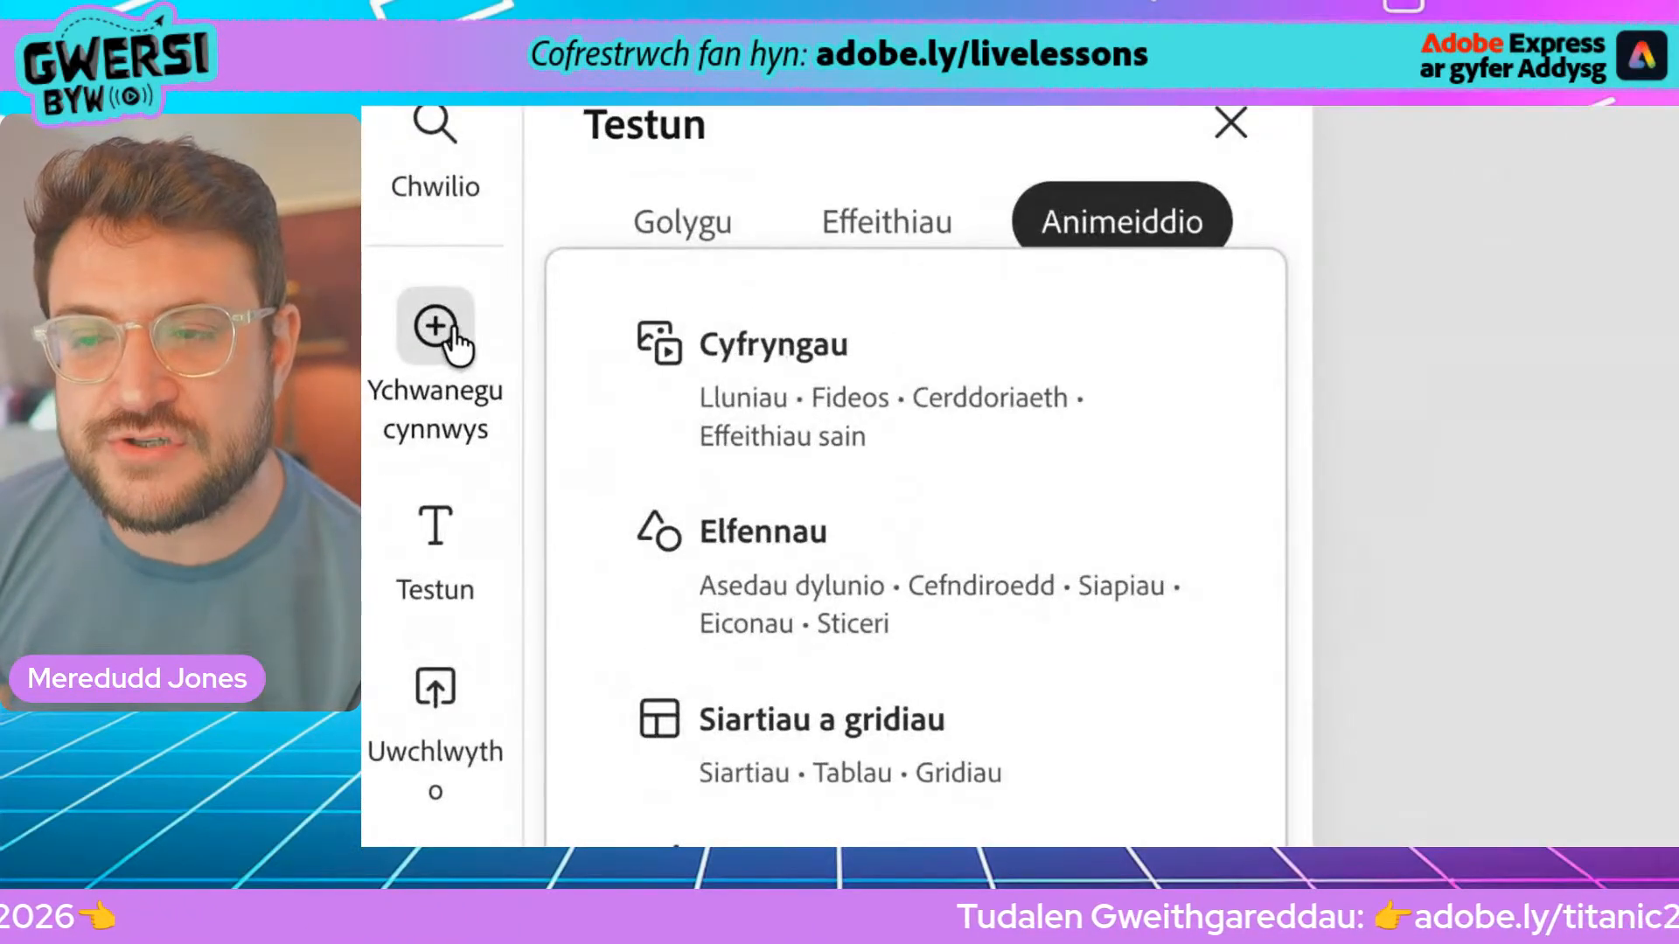
click(806, 371)
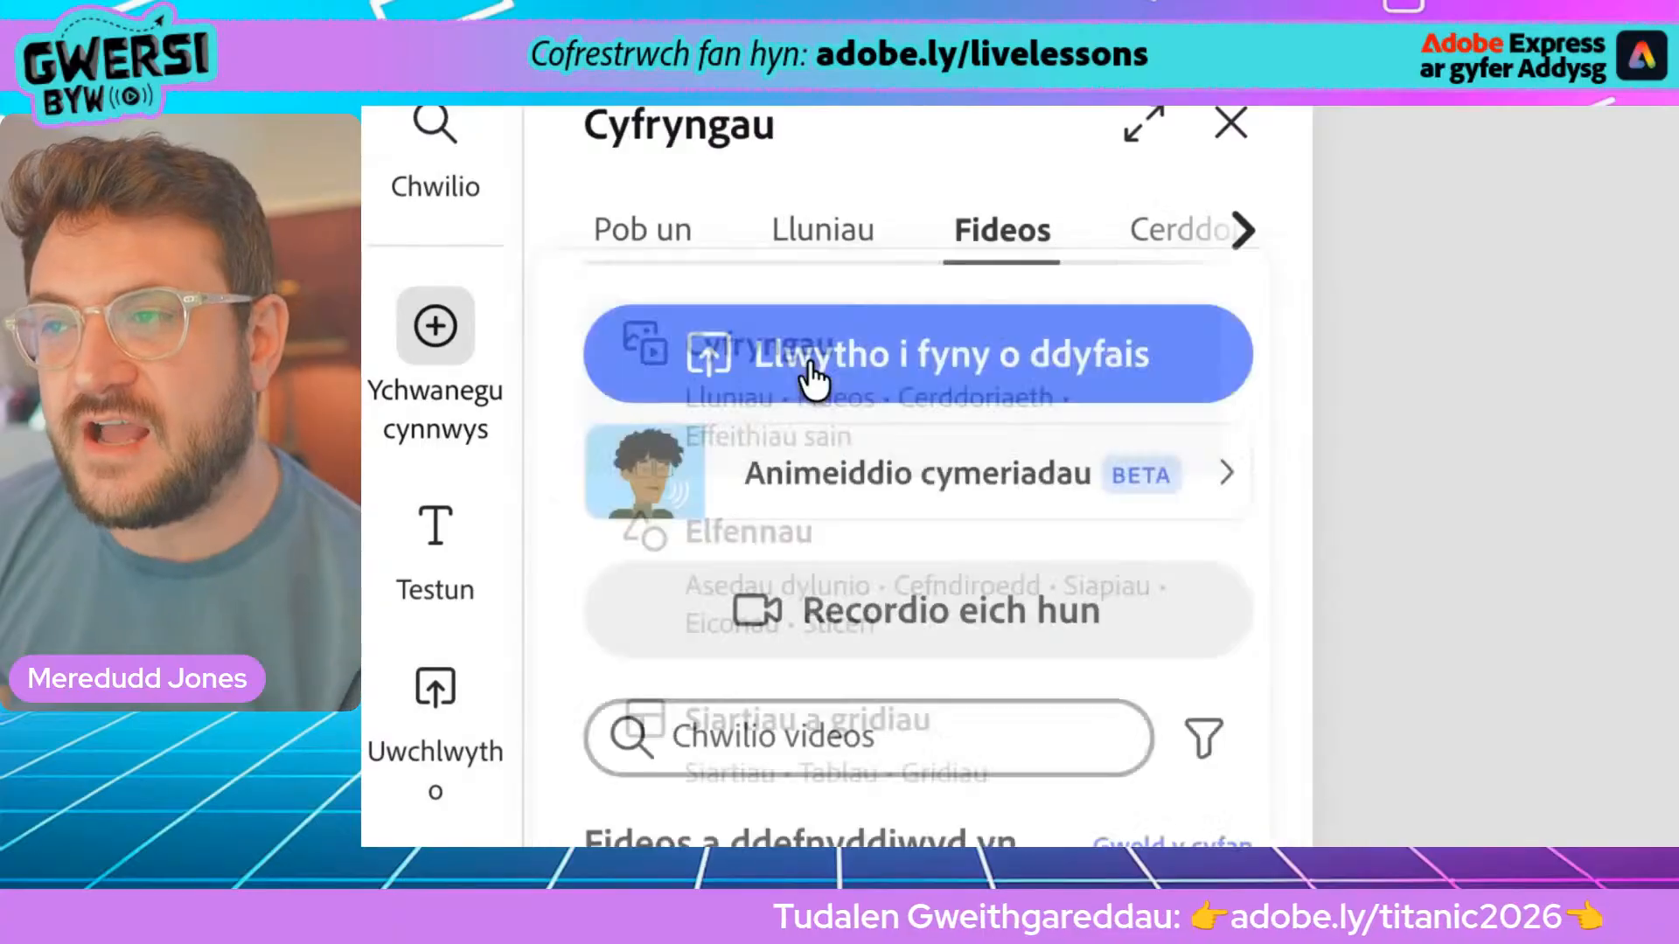
click(1019, 244)
click(1243, 232)
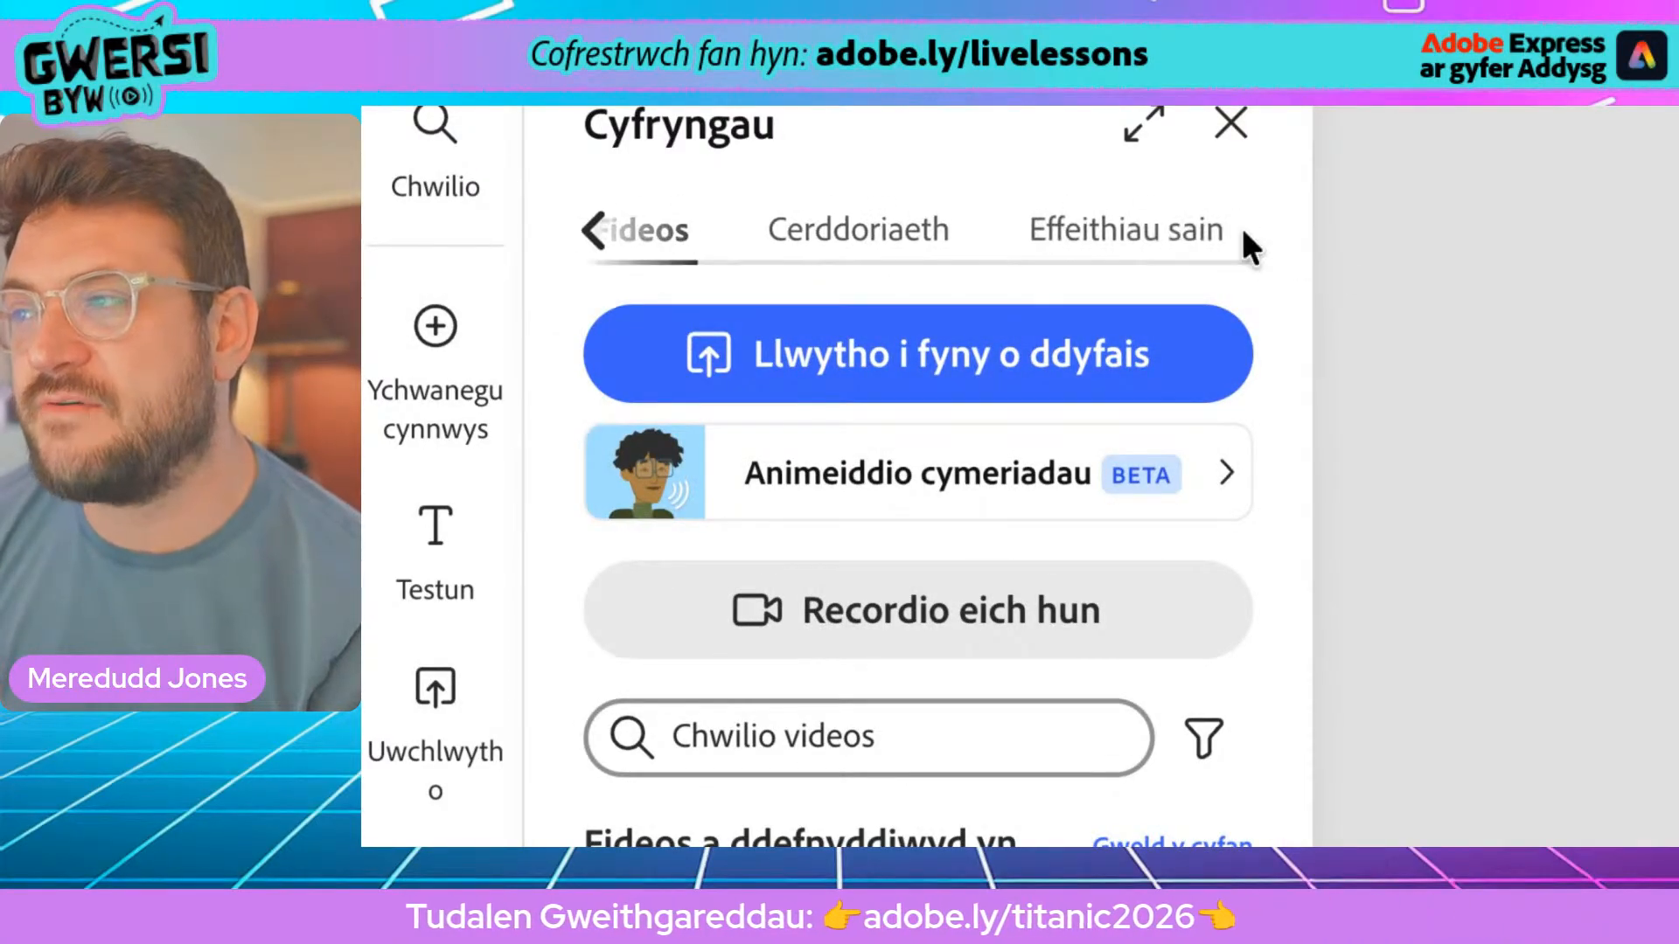
click(835, 254)
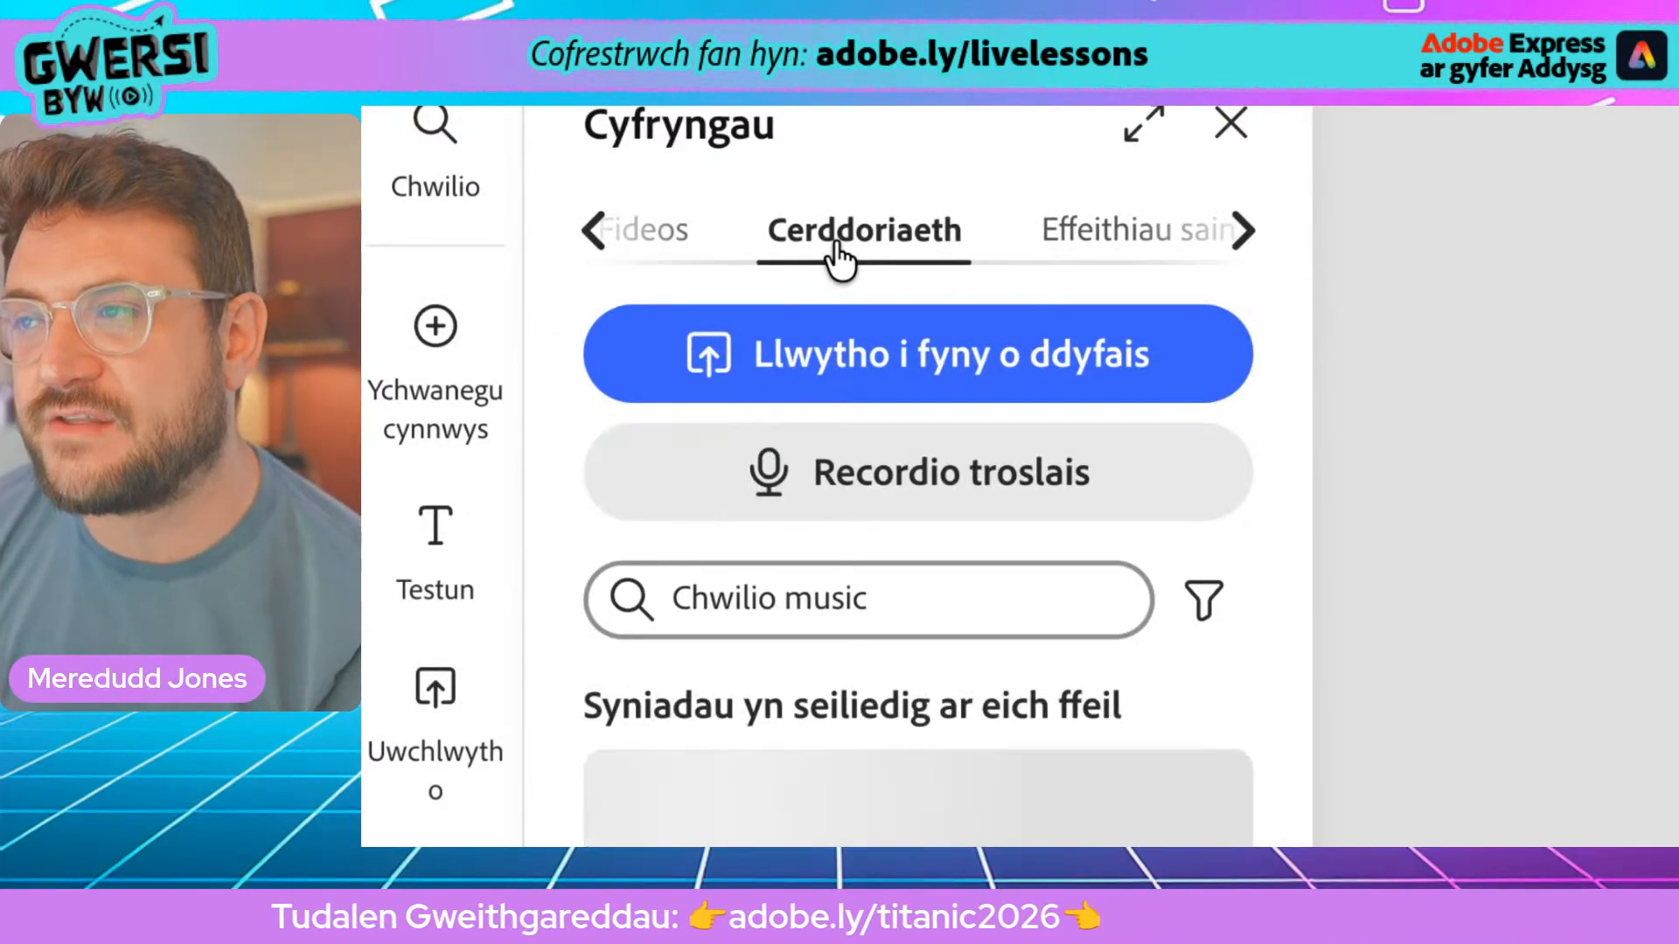
click(1122, 249)
click(866, 240)
click(1098, 247)
click(787, 247)
click(1165, 253)
click(861, 240)
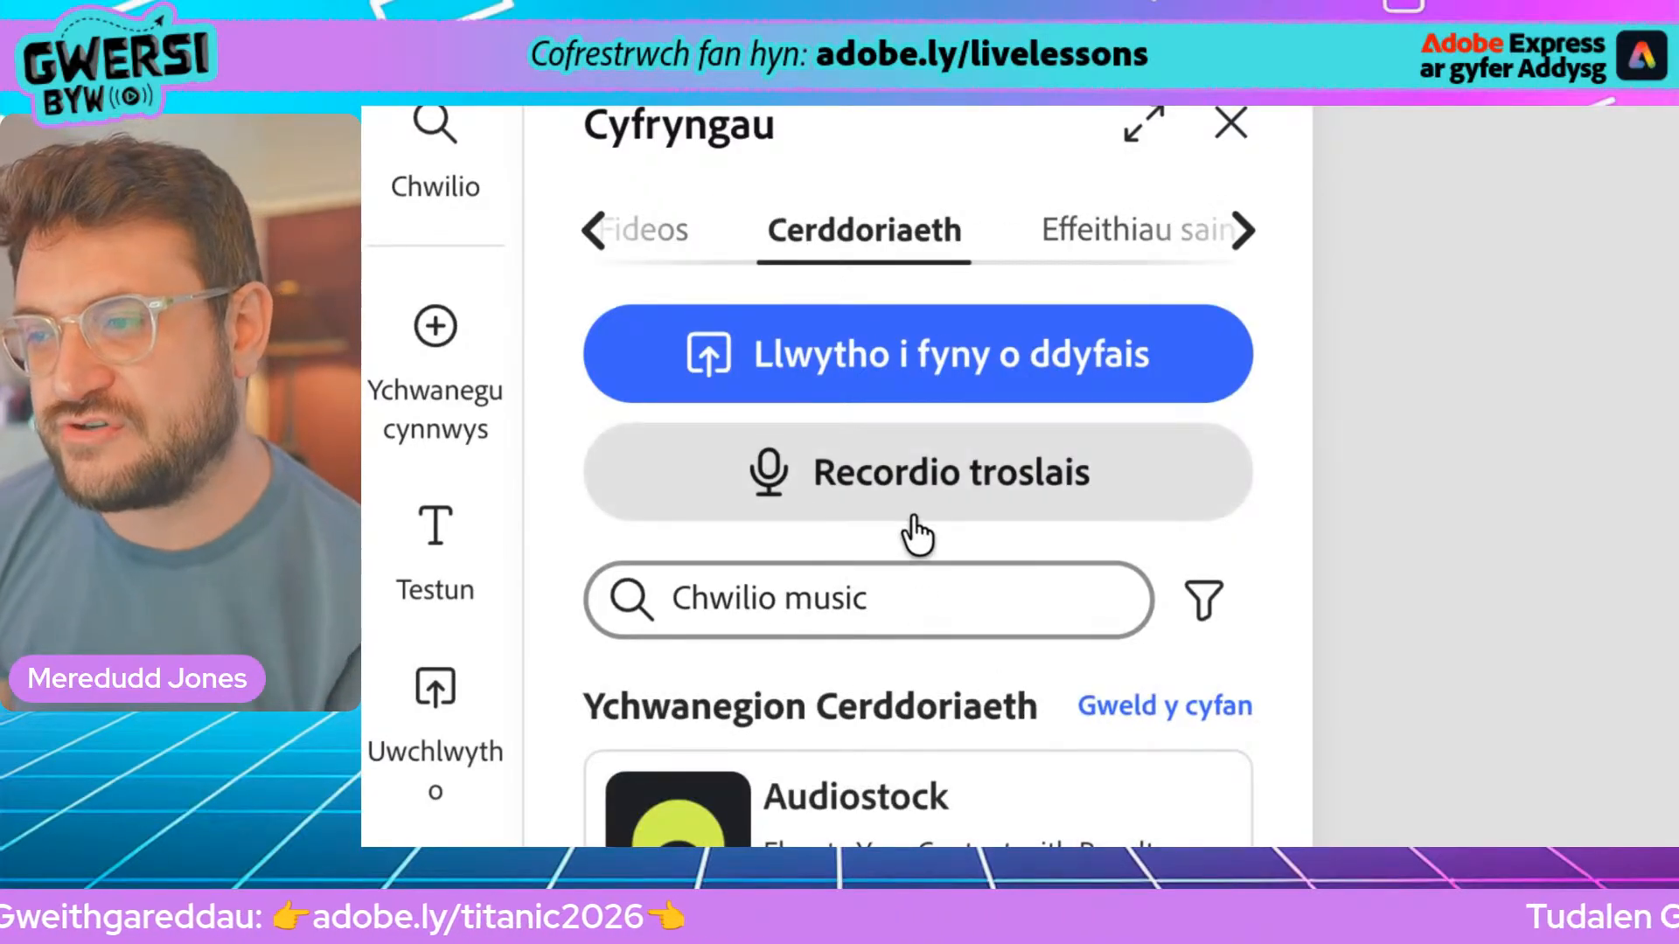
click(1176, 243)
click(918, 249)
click(1189, 245)
click(896, 245)
Record a voiceover of about 6 seconds over the title scene with speech enhancement on, and play it back from the start
click(960, 472)
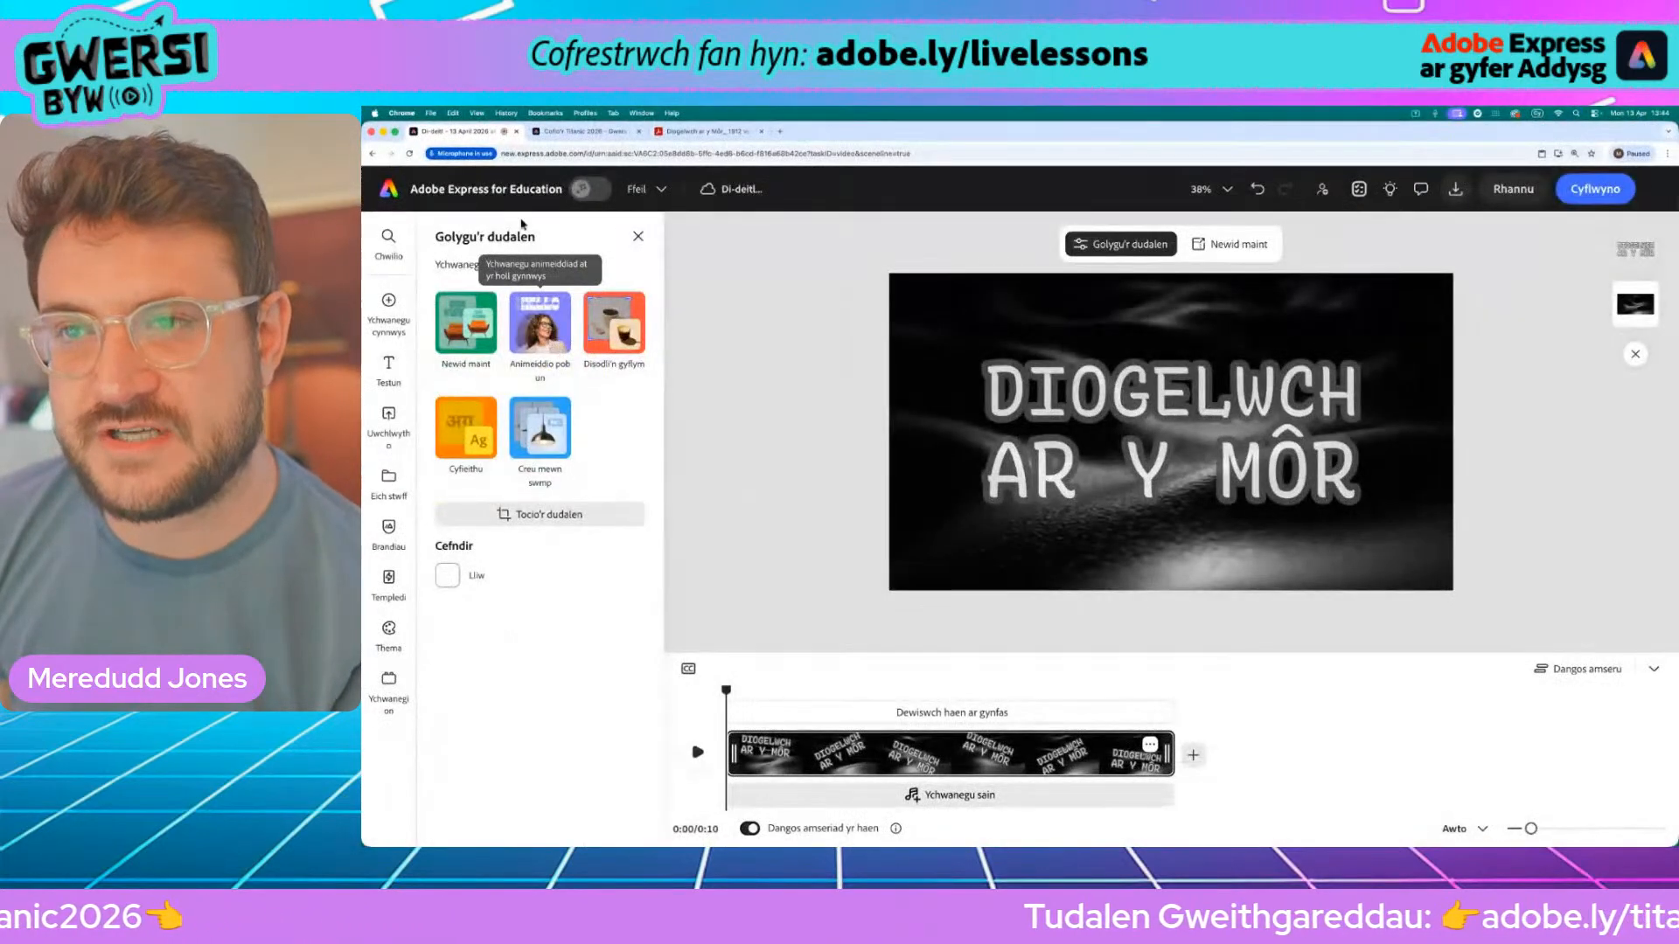
click(395, 306)
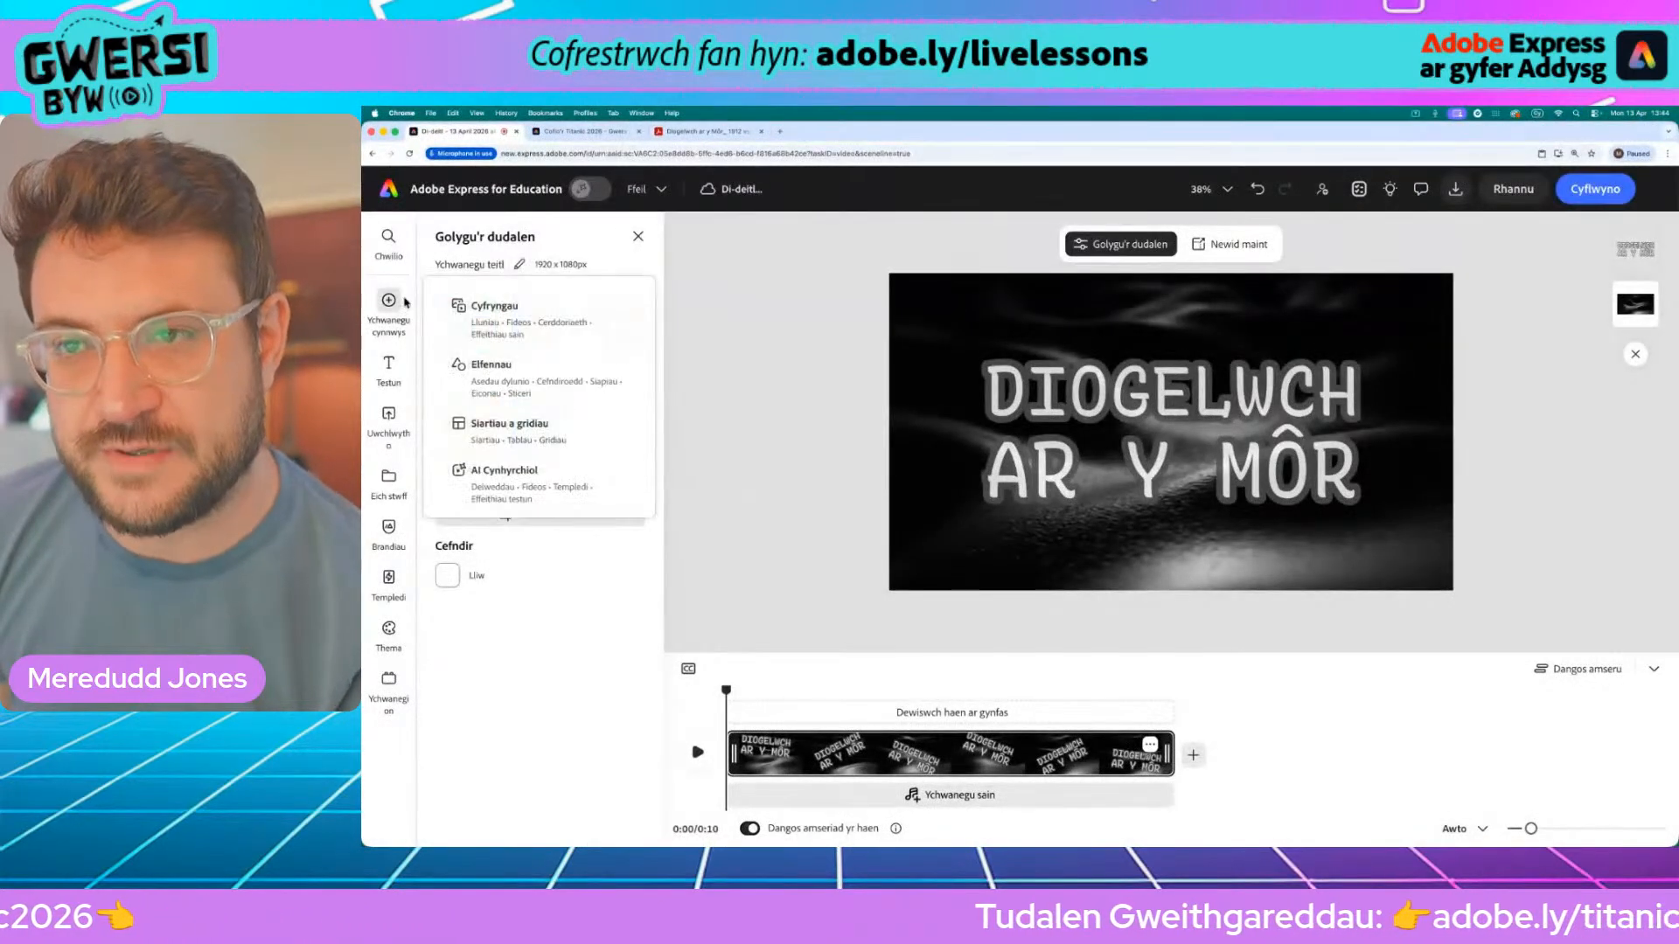
click(516, 324)
click(554, 343)
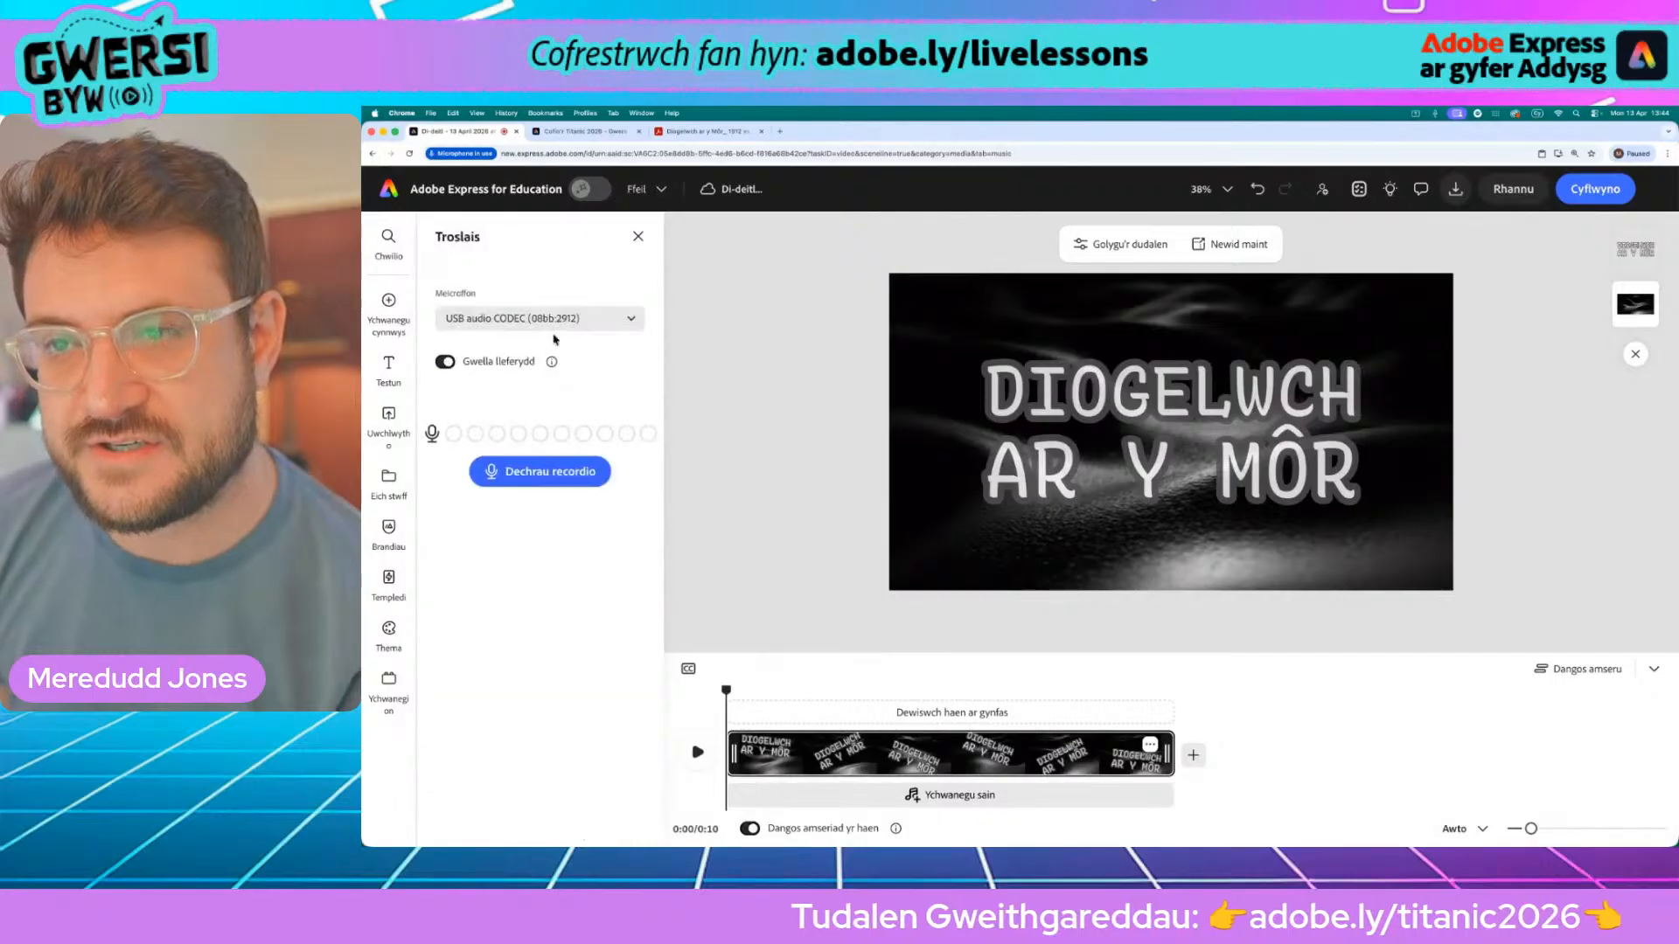
mouse_move(401, 370)
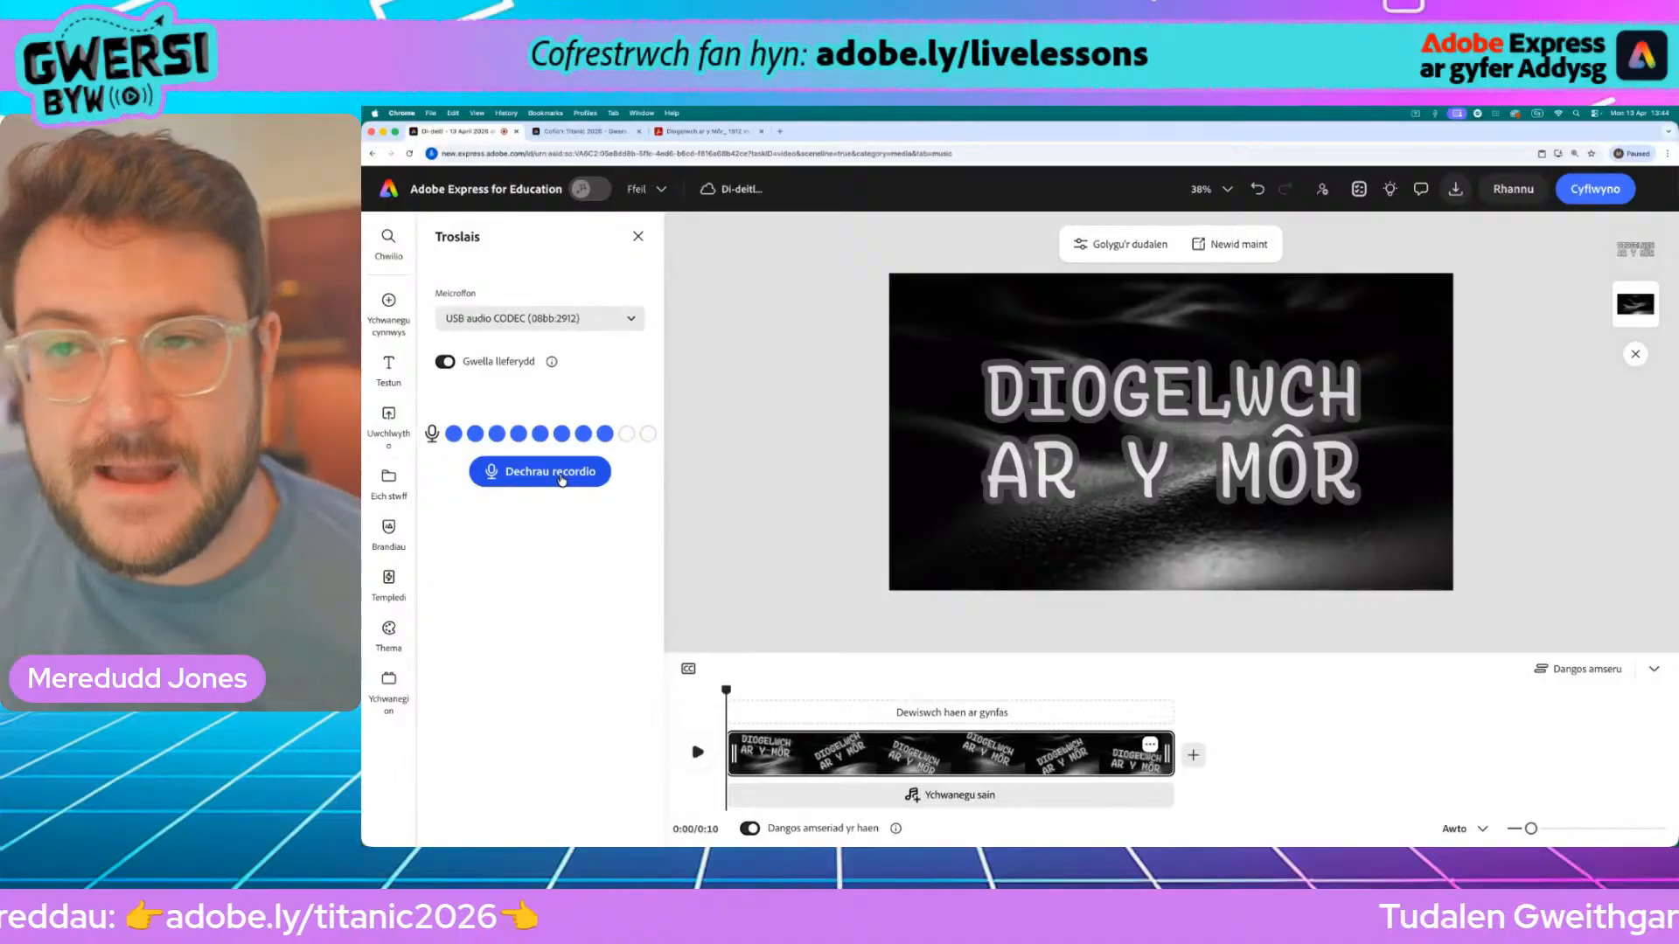
click(559, 480)
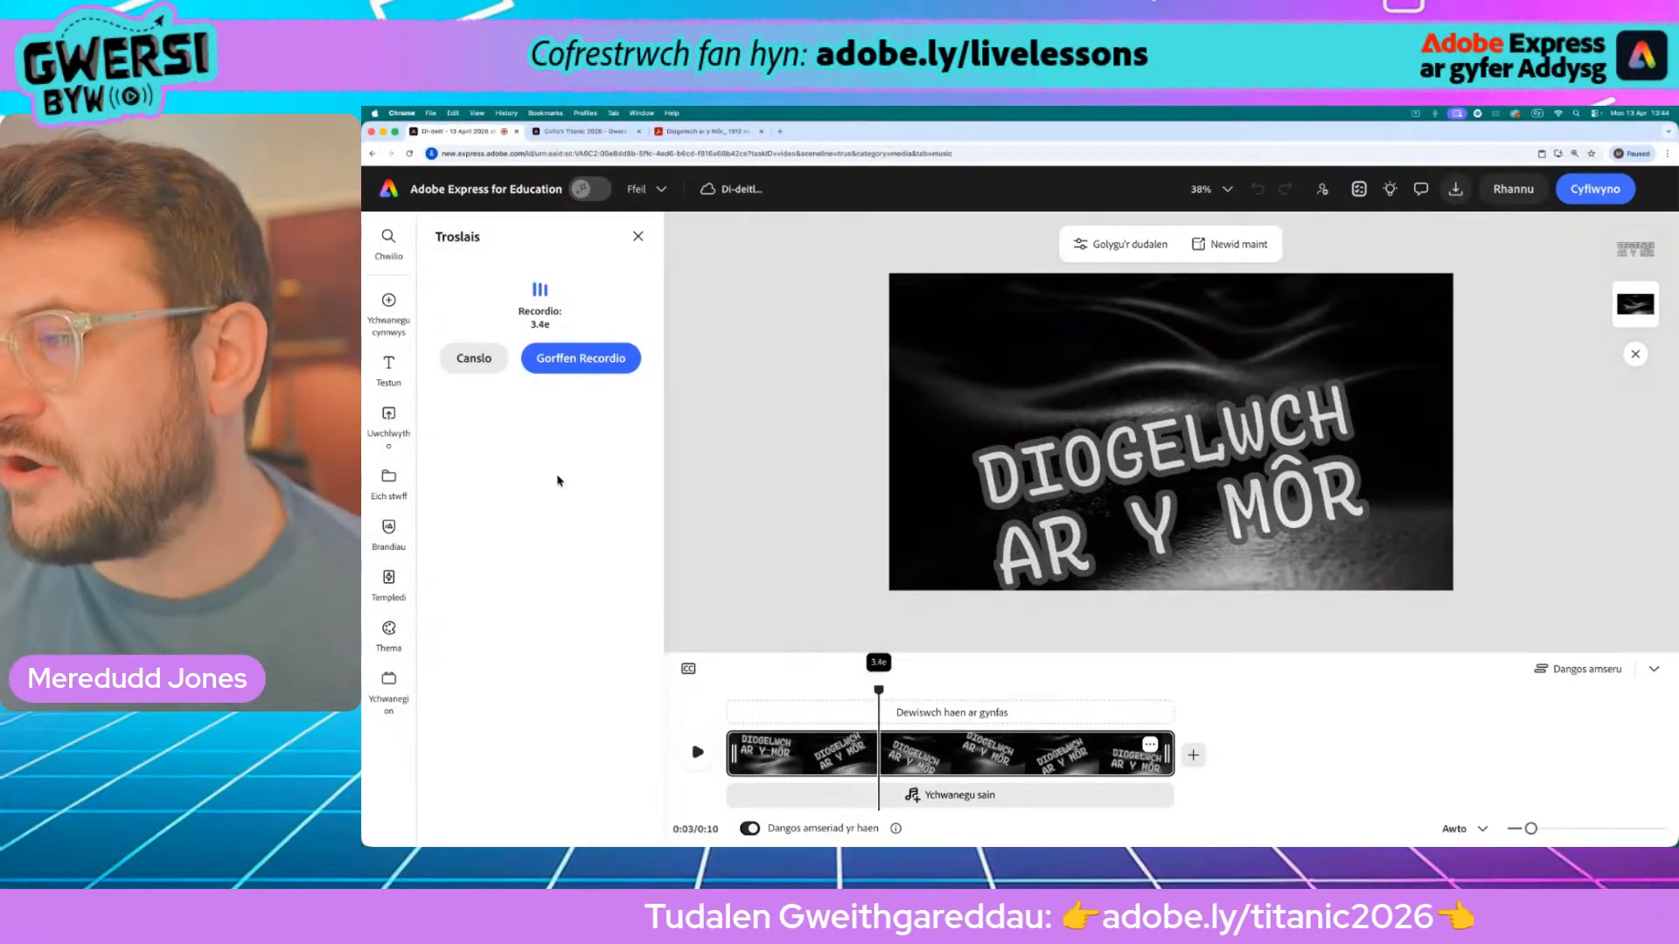
click(583, 360)
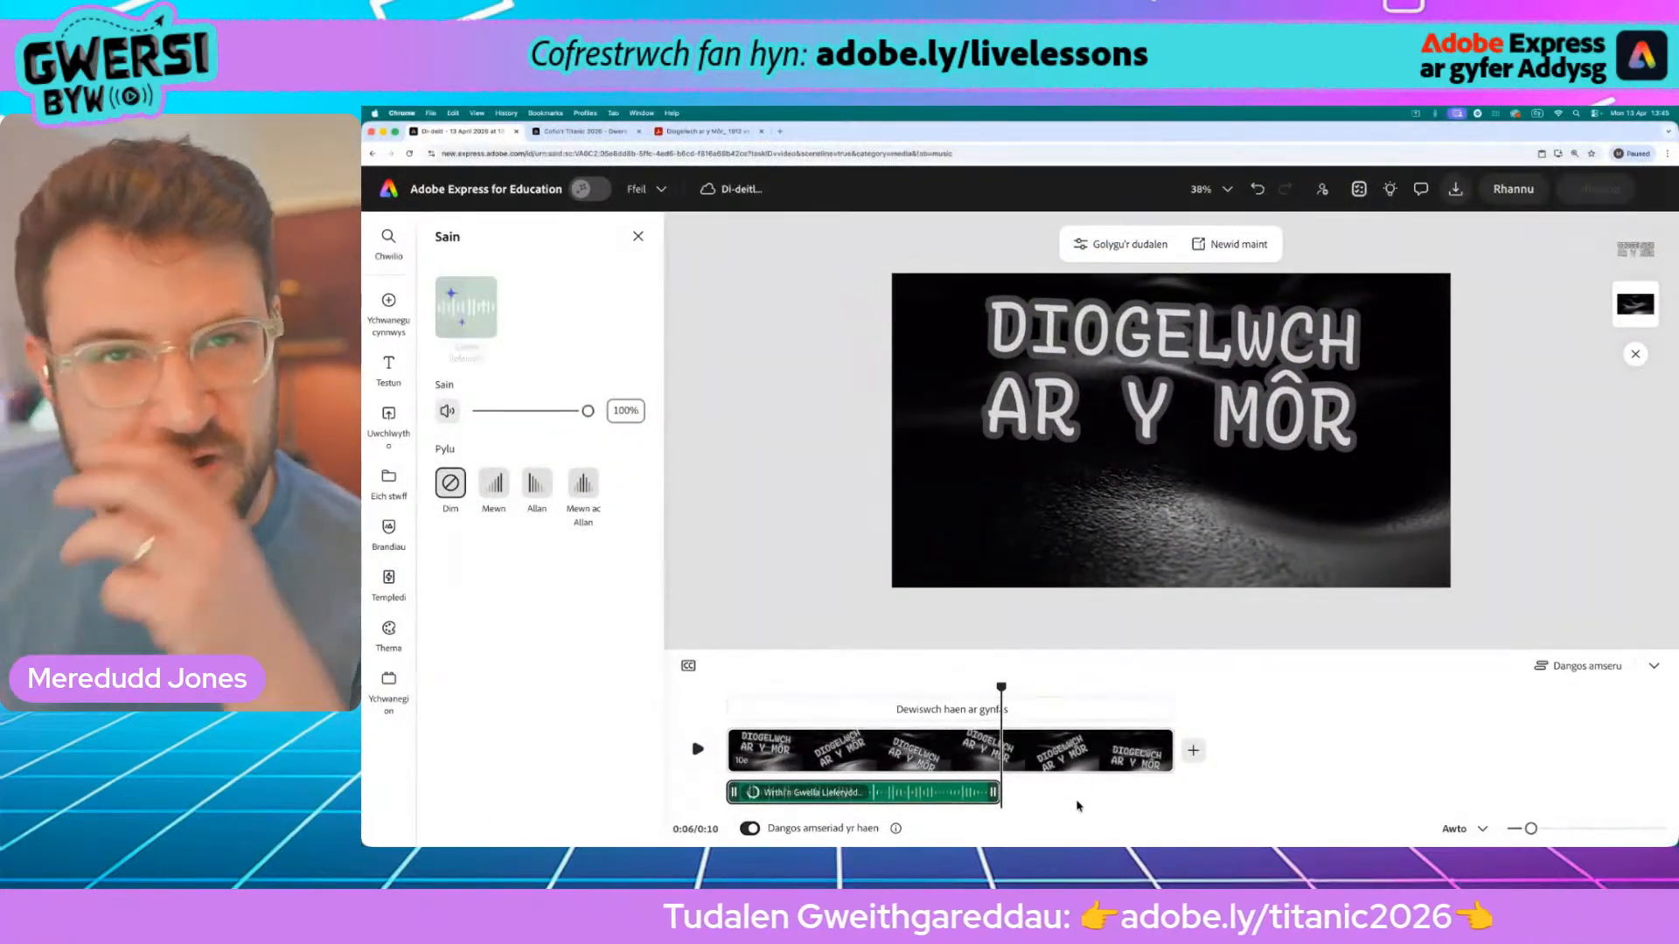
drag(1001, 687, 580, 711)
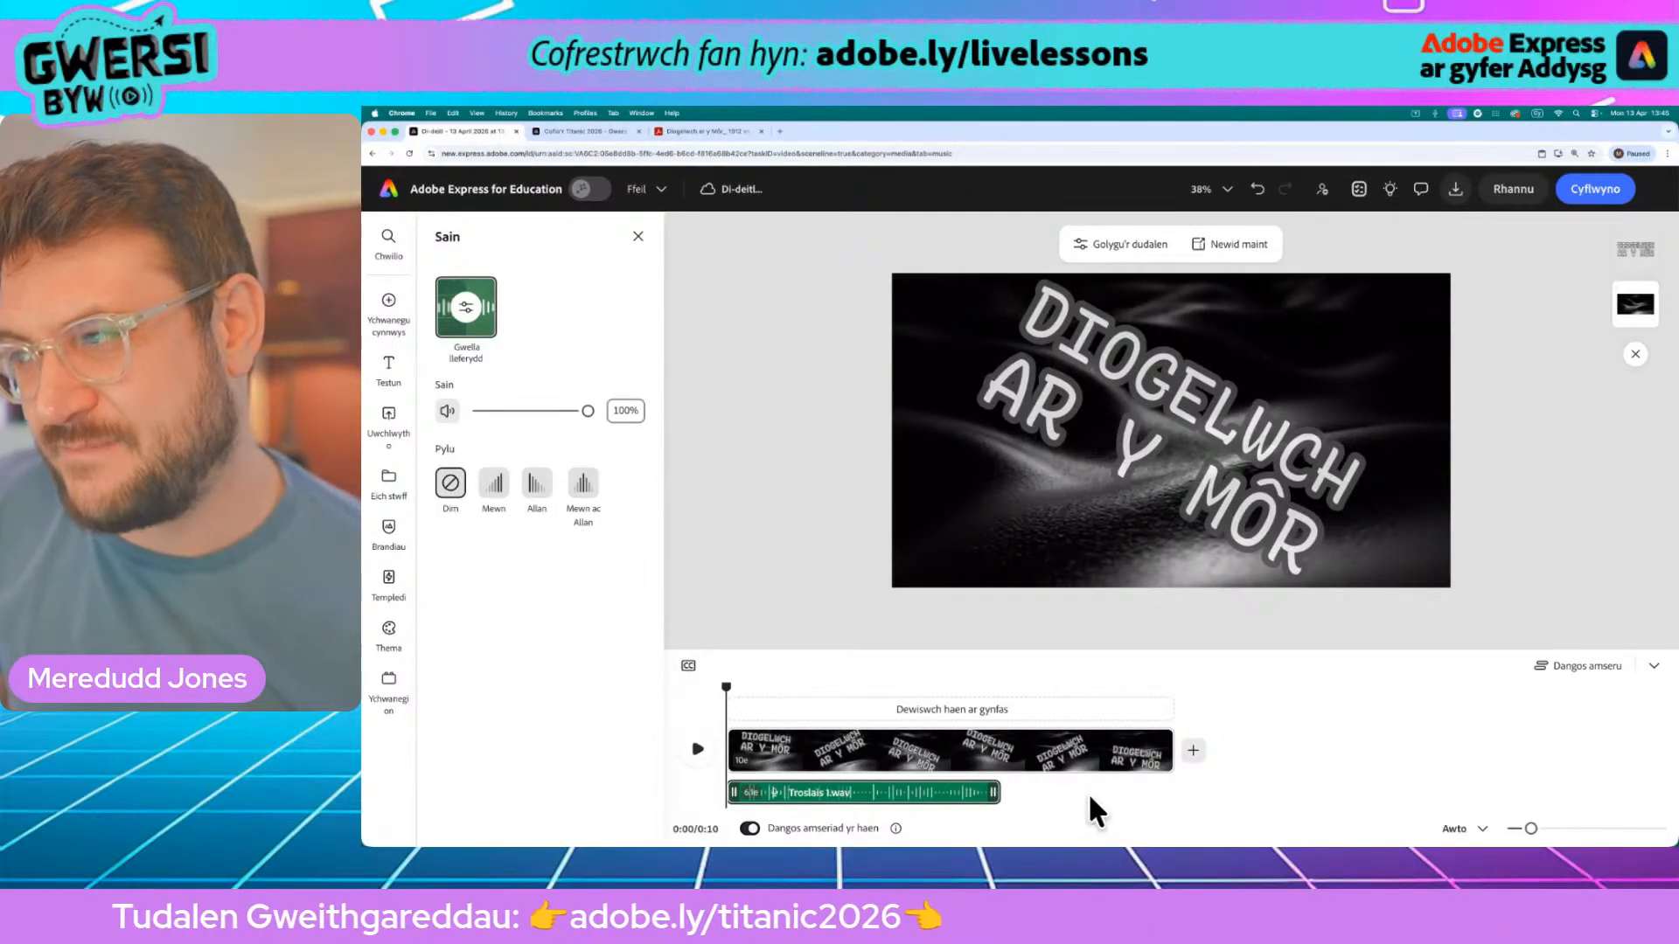
click(696, 754)
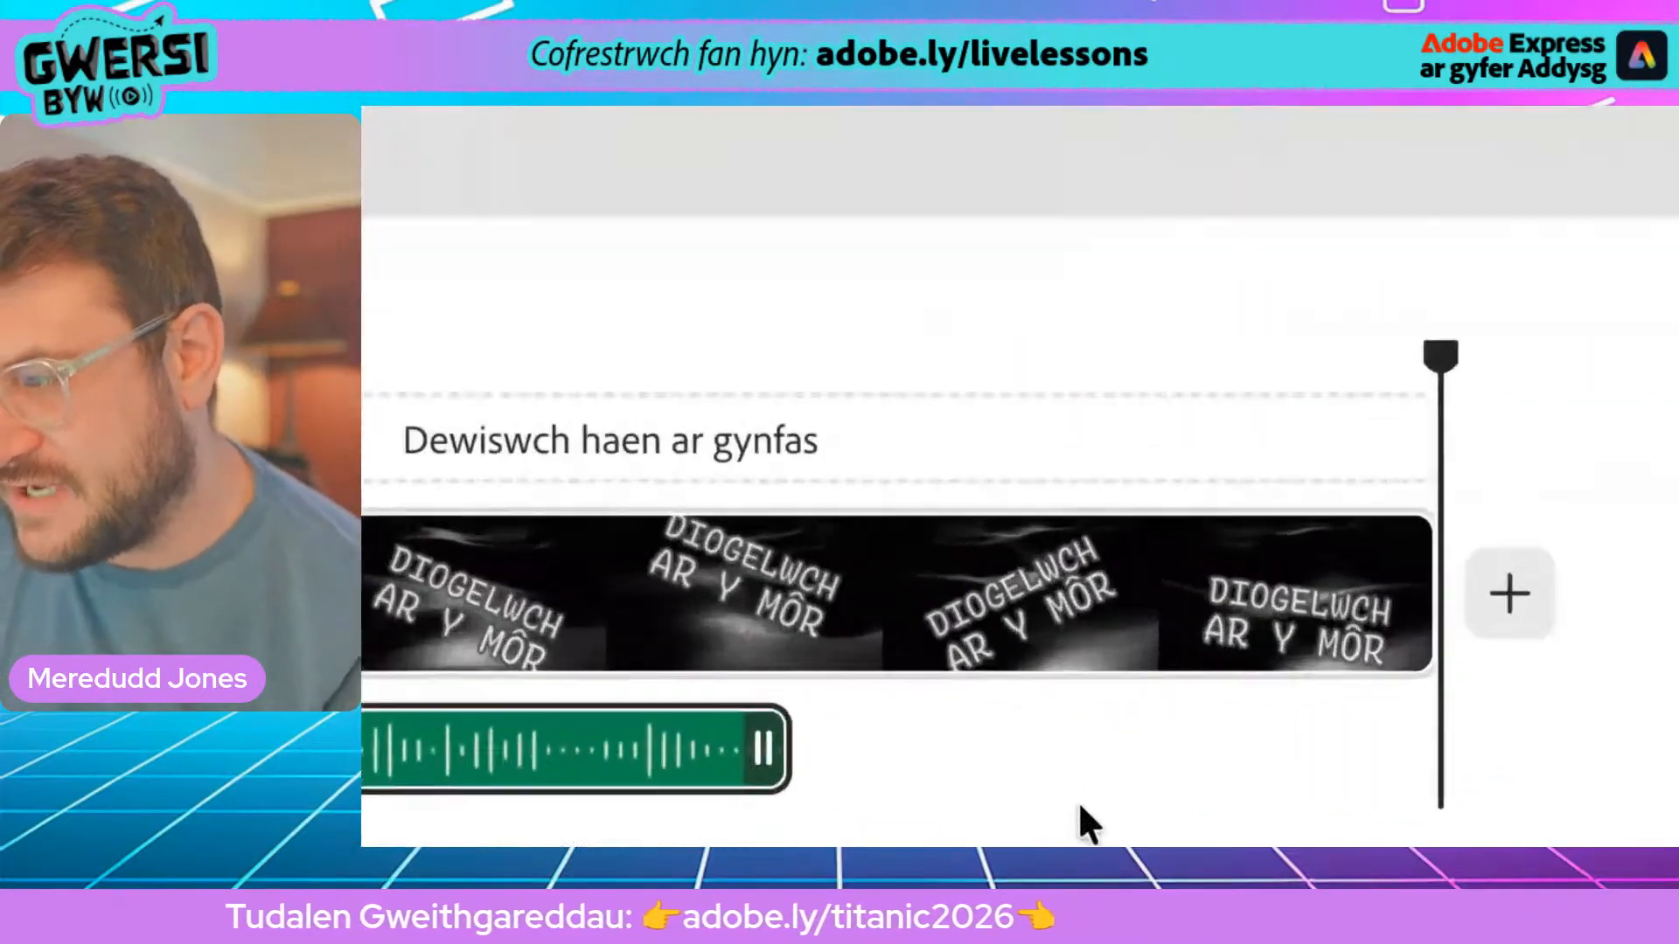
Trim the title scene to about 6.3 seconds to fit the voiceover and add a blank scene after it
mouse_move(1239, 724)
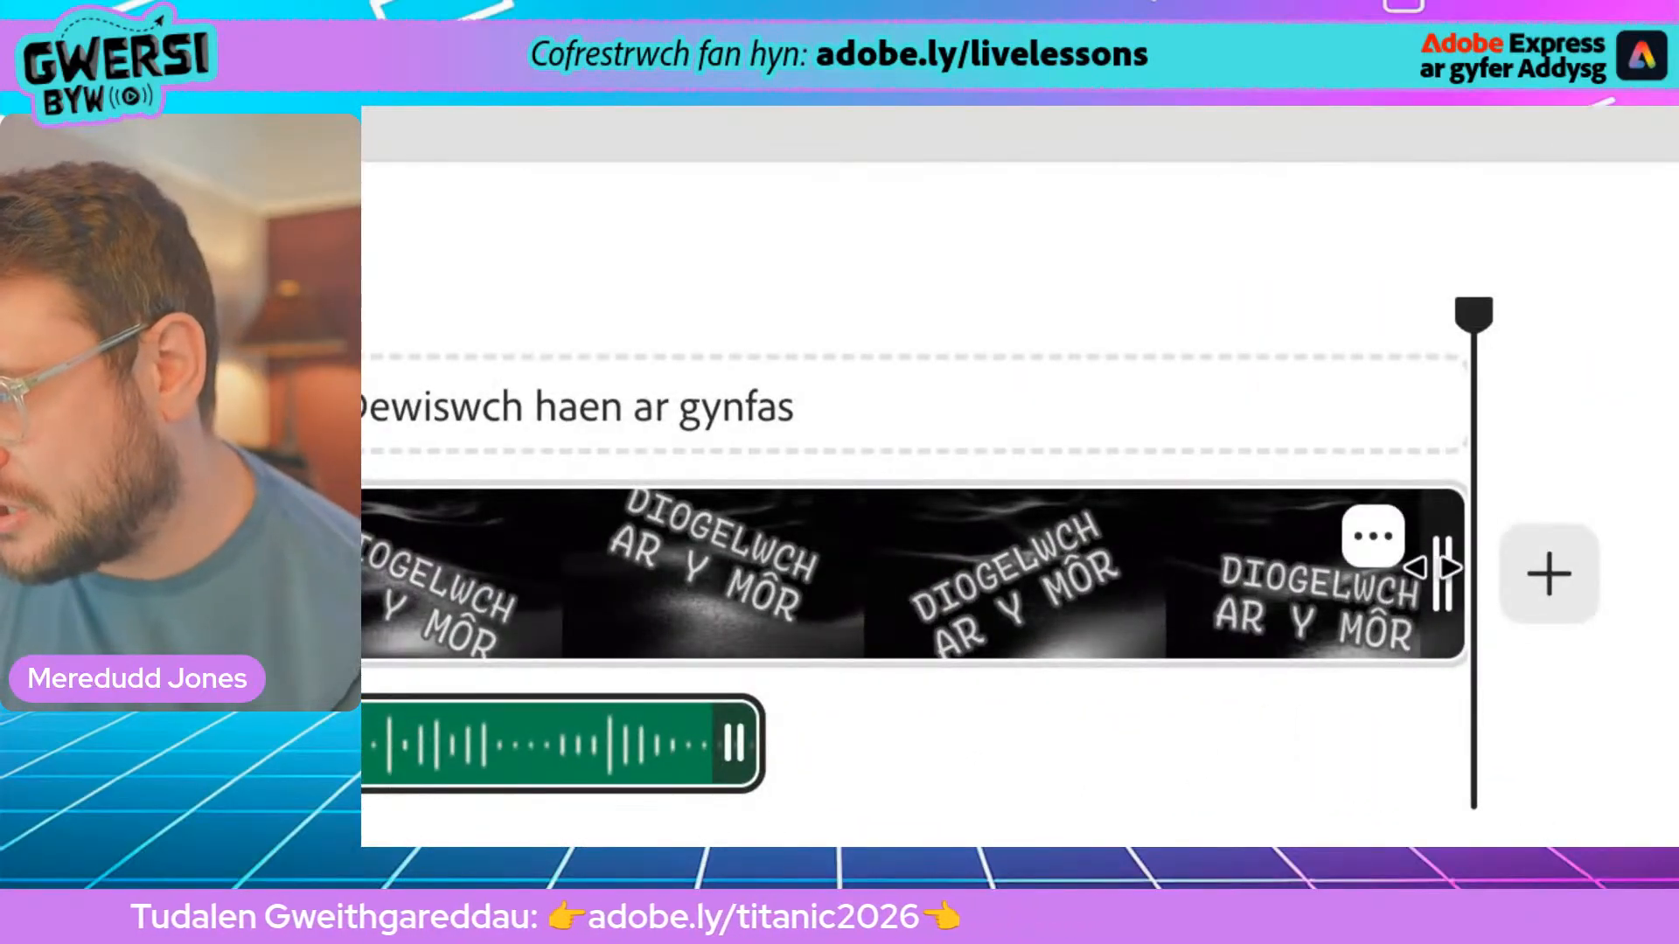
drag(1441, 564, 780, 623)
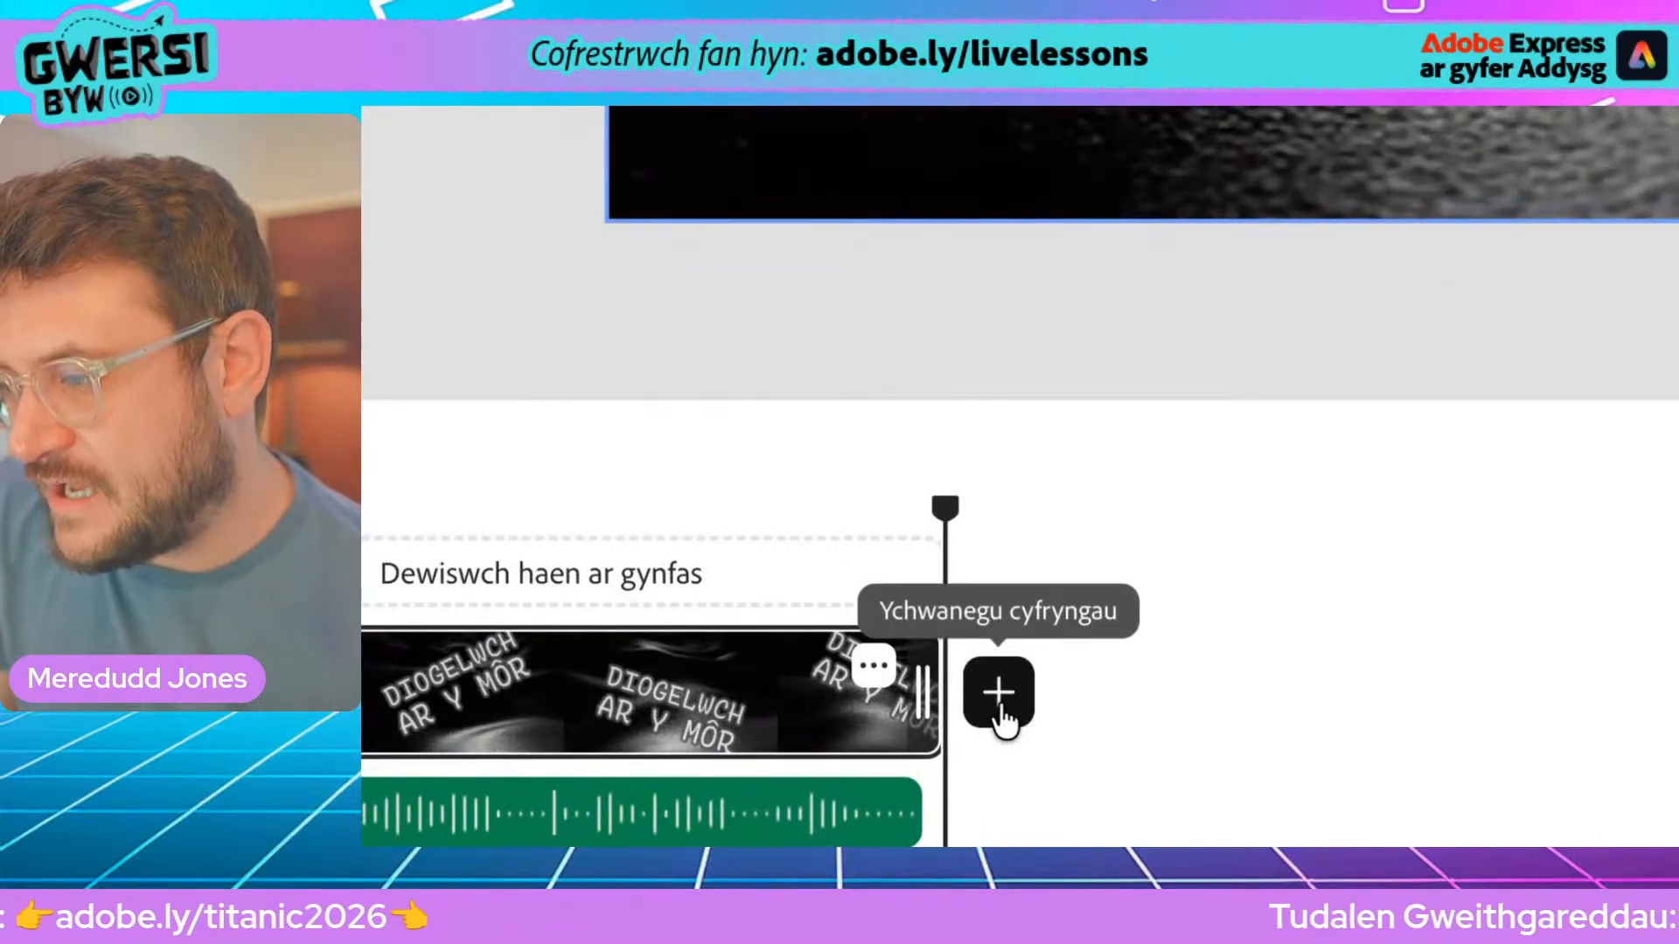
click(999, 710)
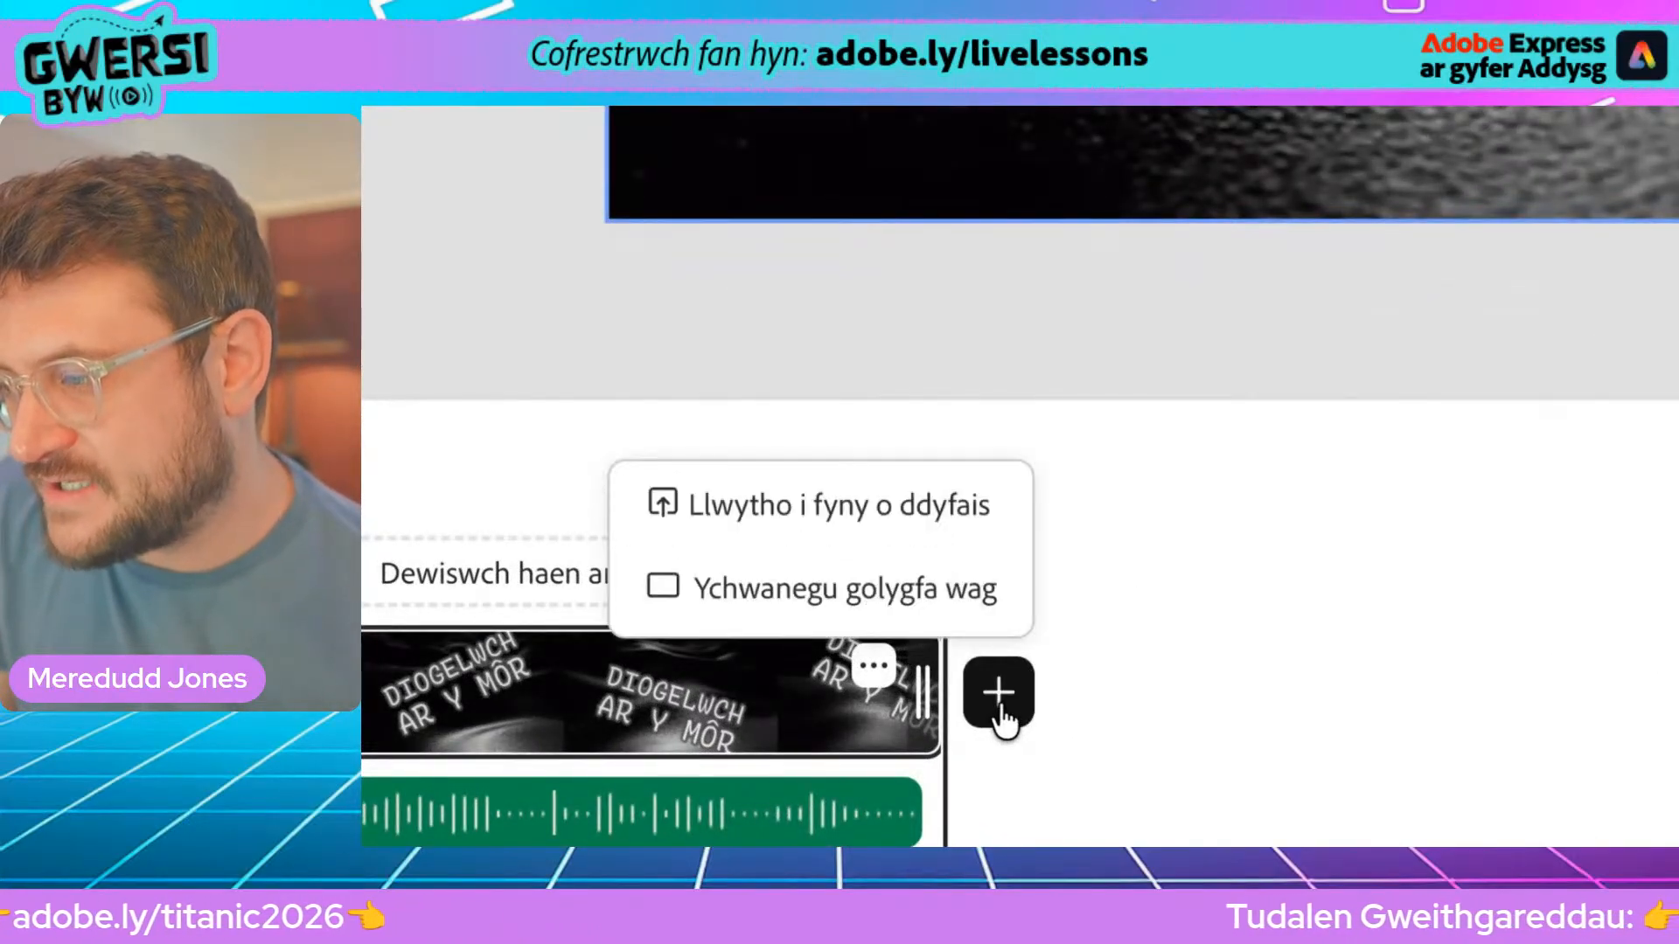
click(822, 600)
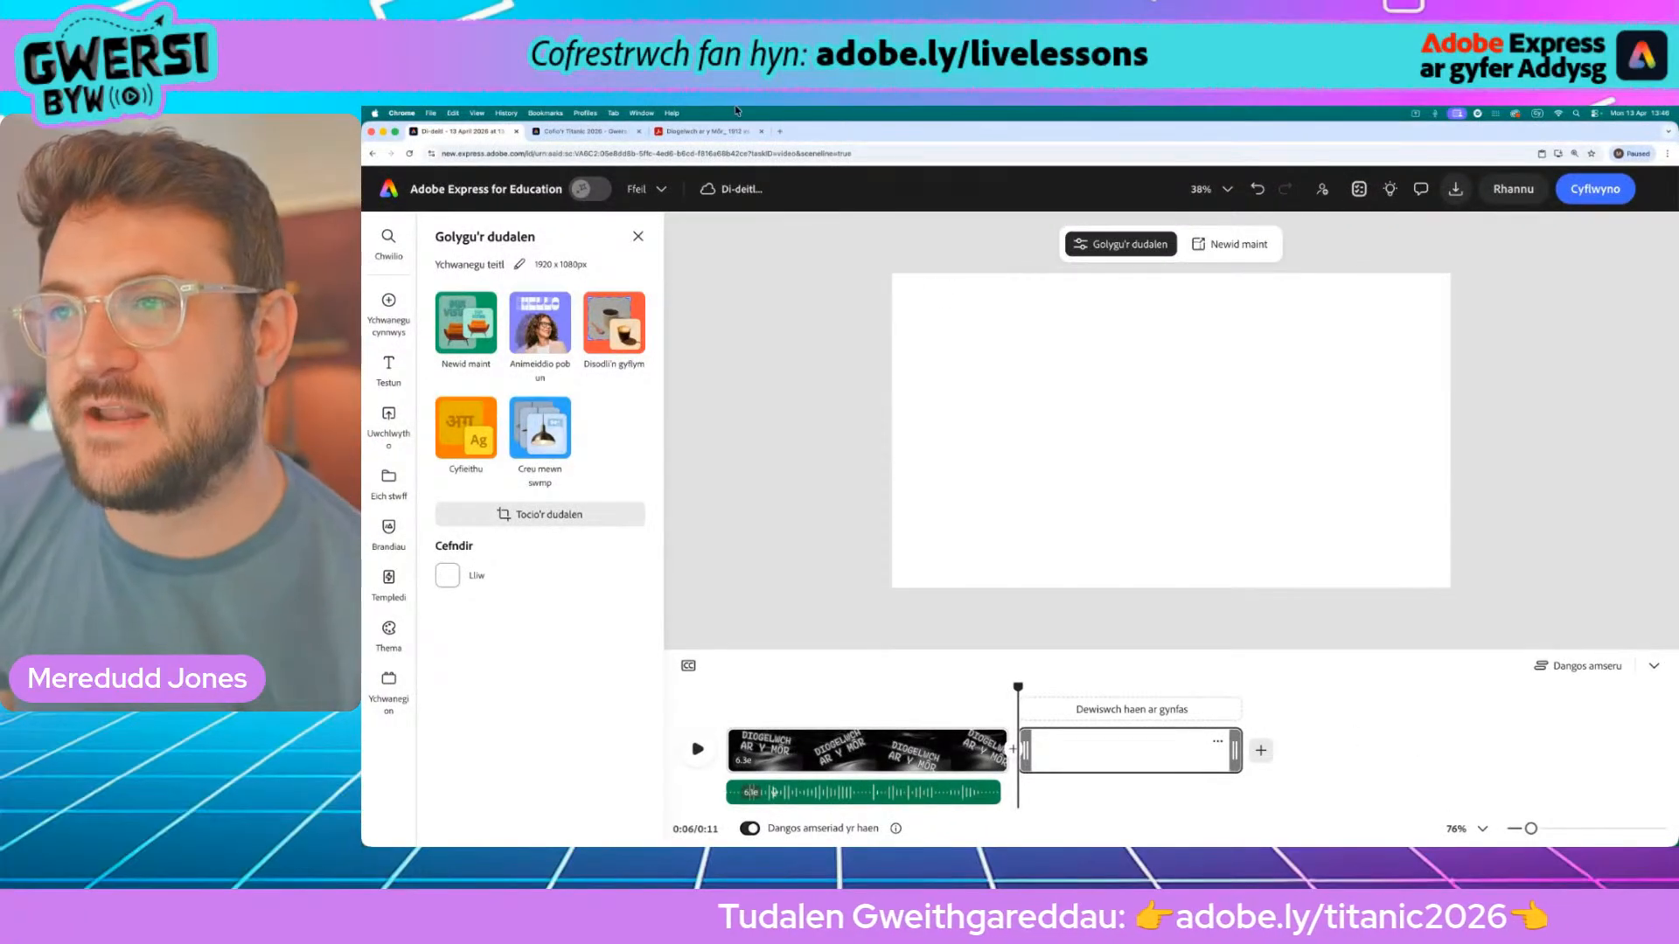
Consult the "Diogelwch ar y Môr: 1912 vs. Nawr" PDF in Acrobat and return to the Adobe Express project
click(710, 132)
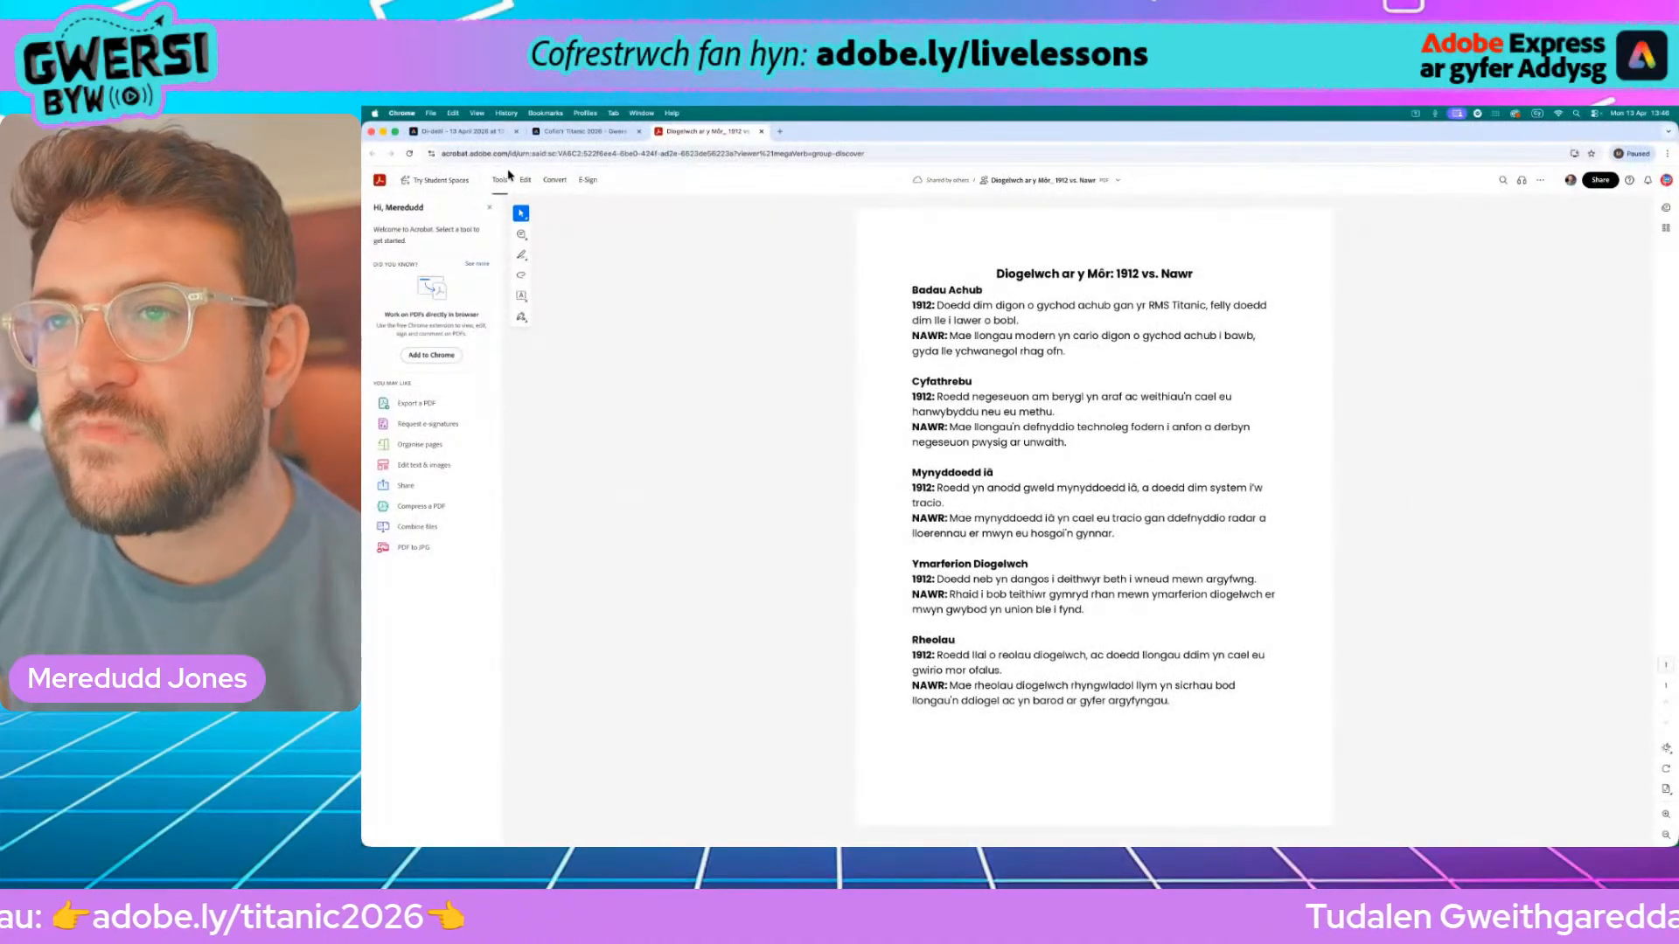
click(454, 132)
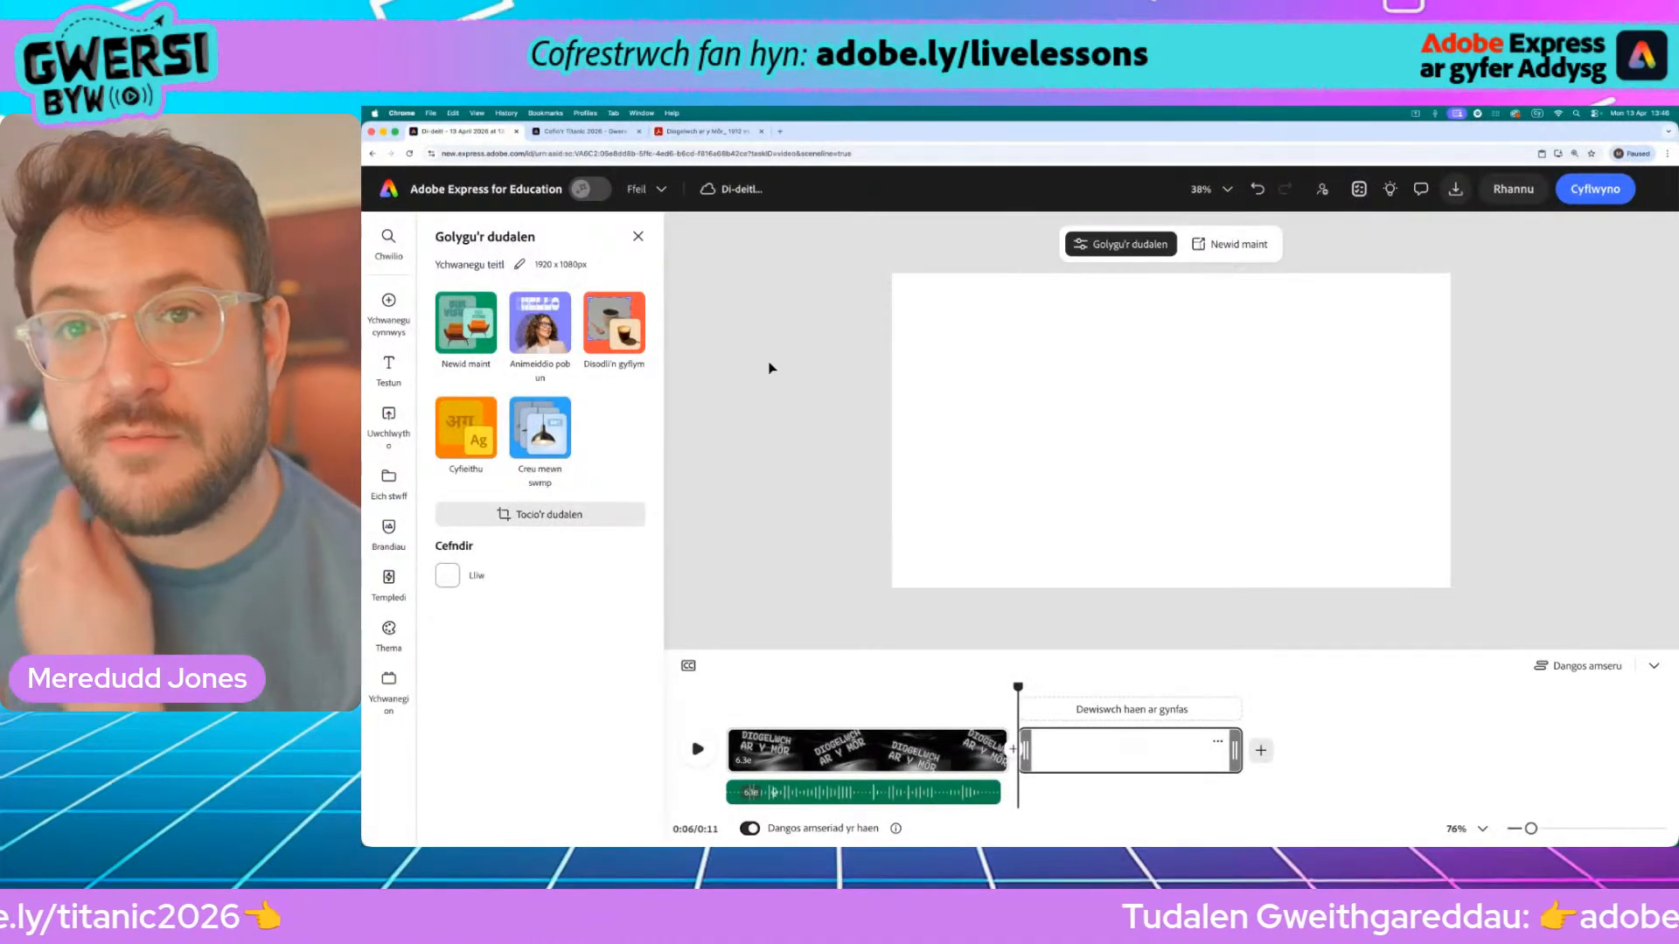
Search the media library's videos (Fideos) for "radio"
click(388, 306)
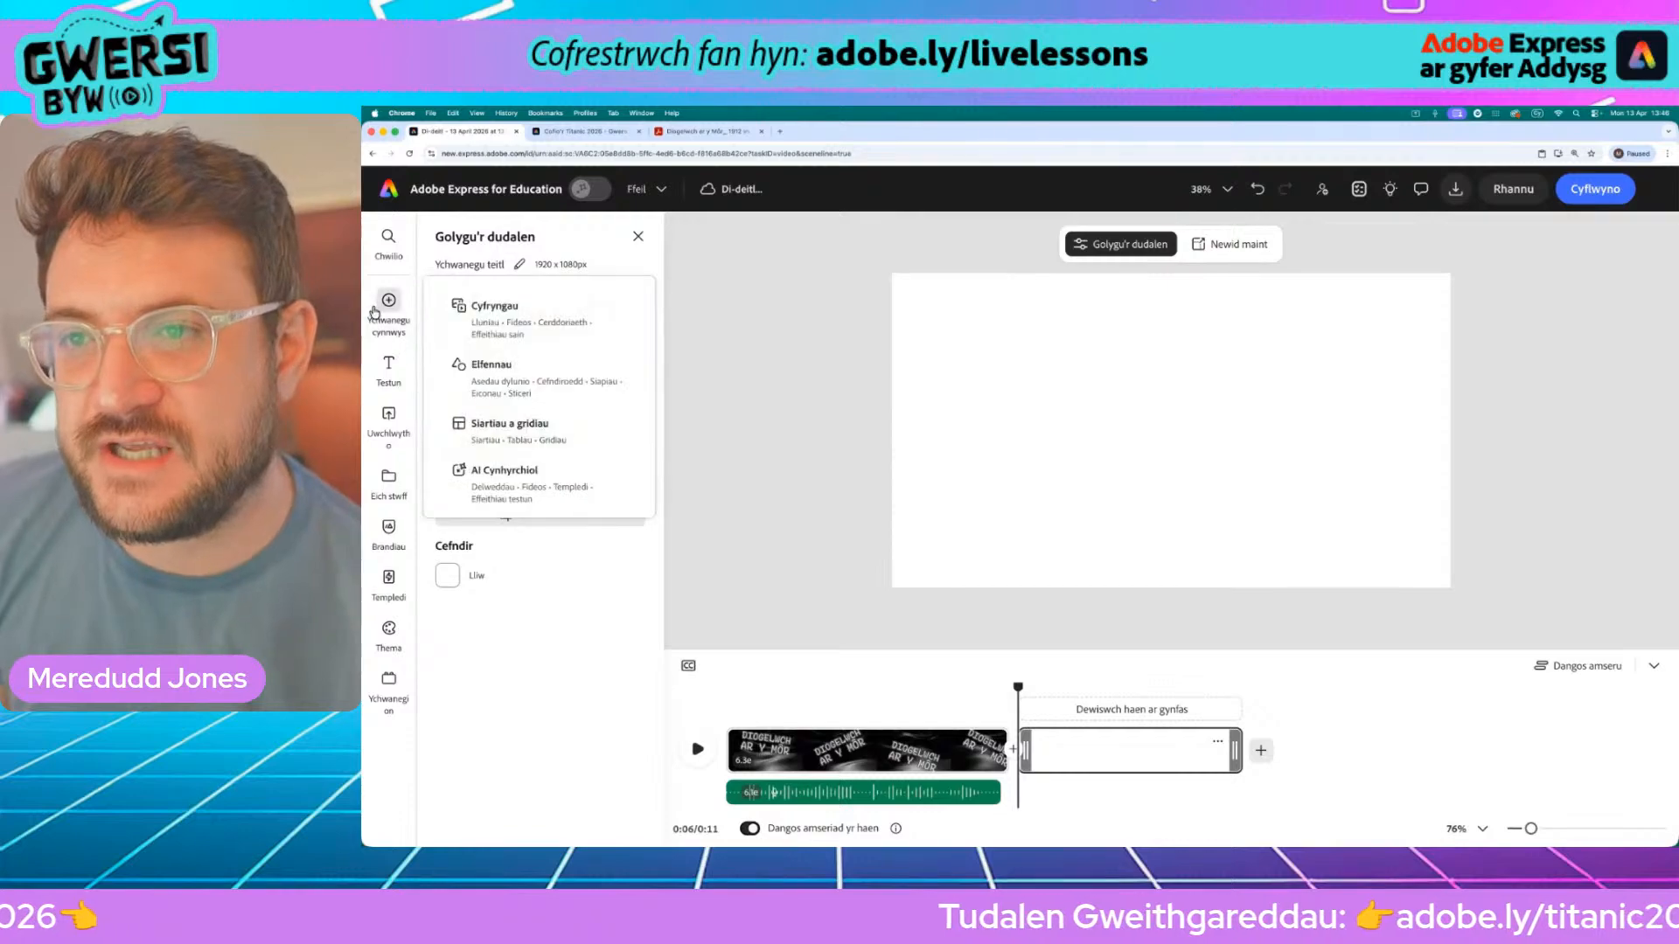
click(548, 324)
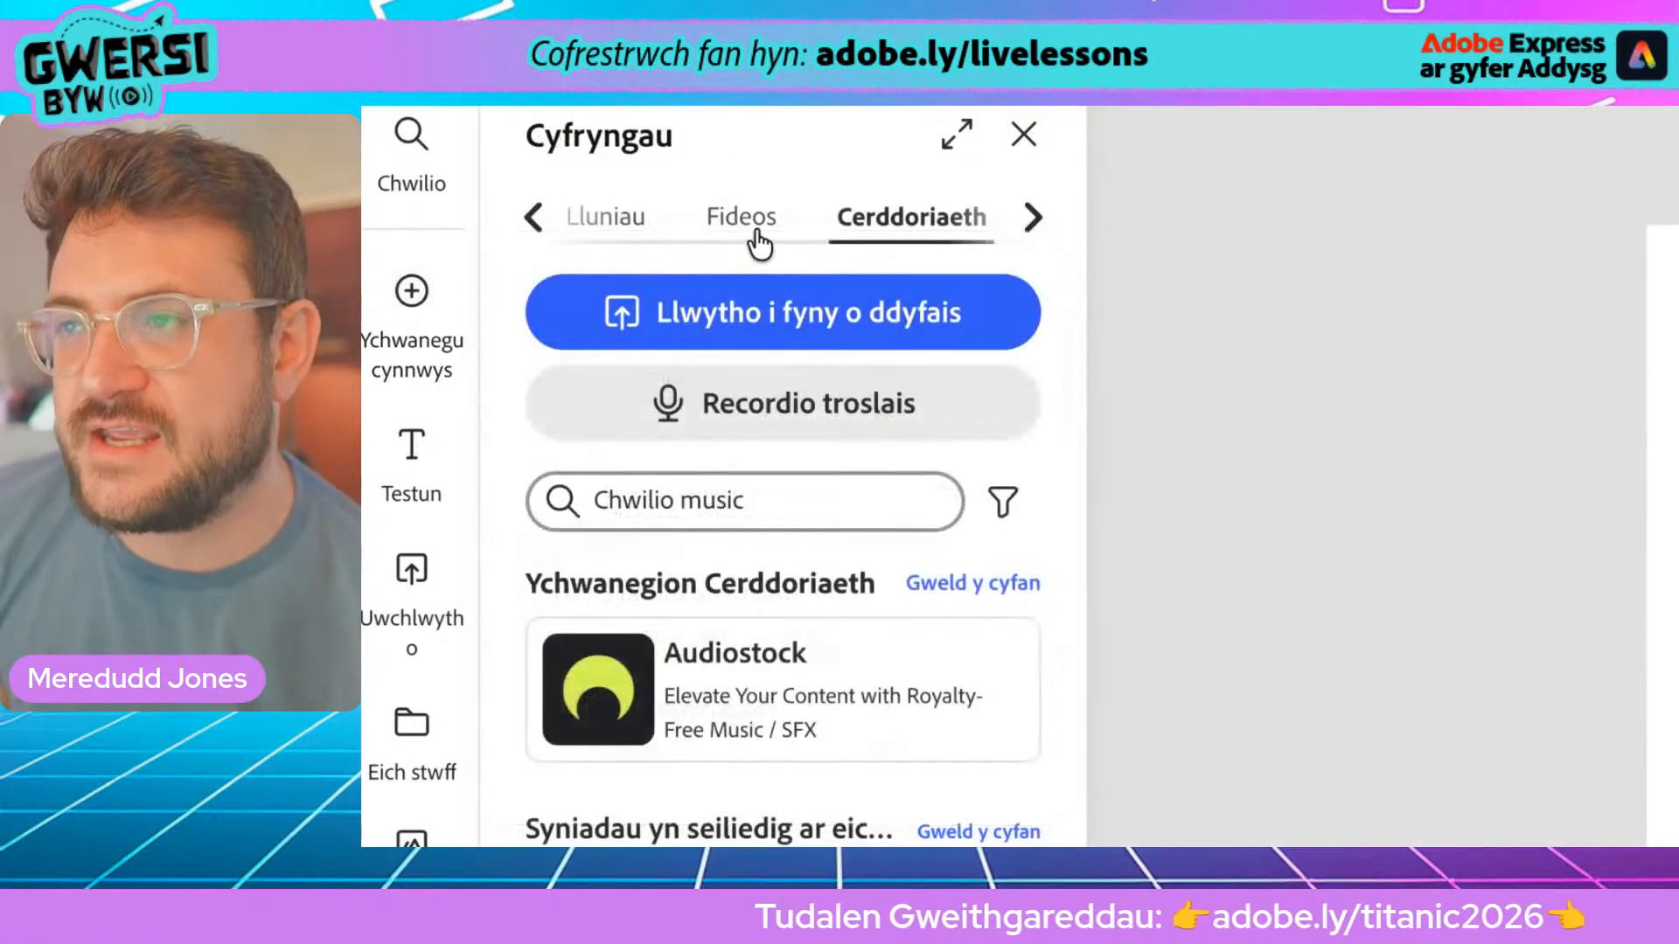
click(741, 220)
click(686, 611)
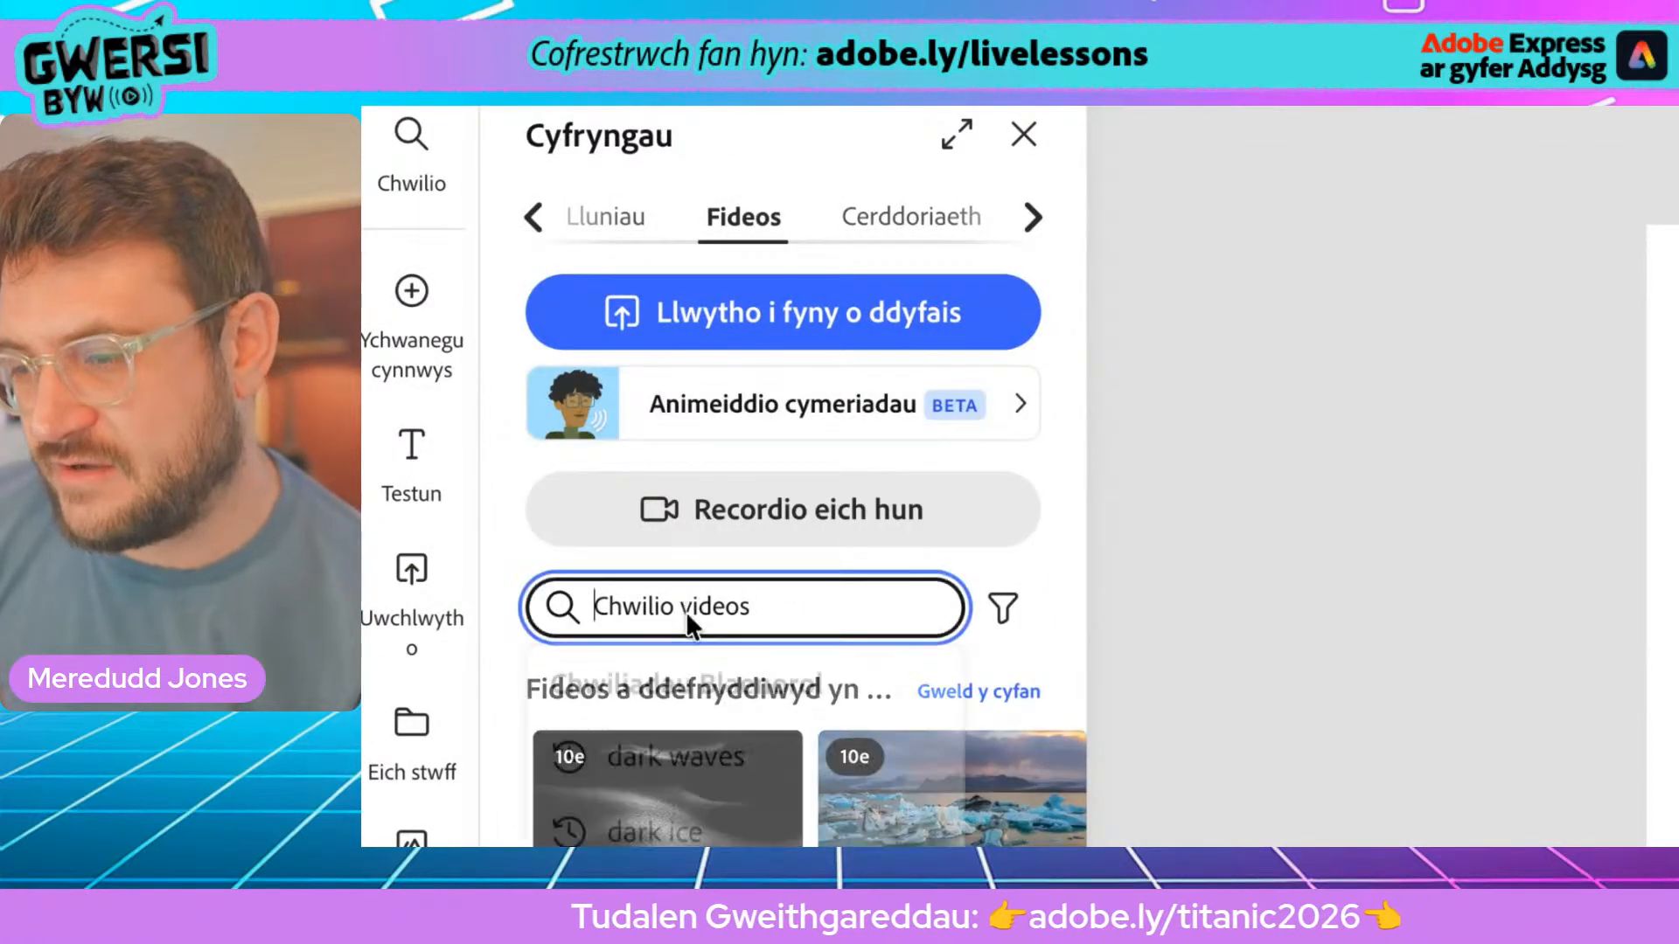
text(radio)
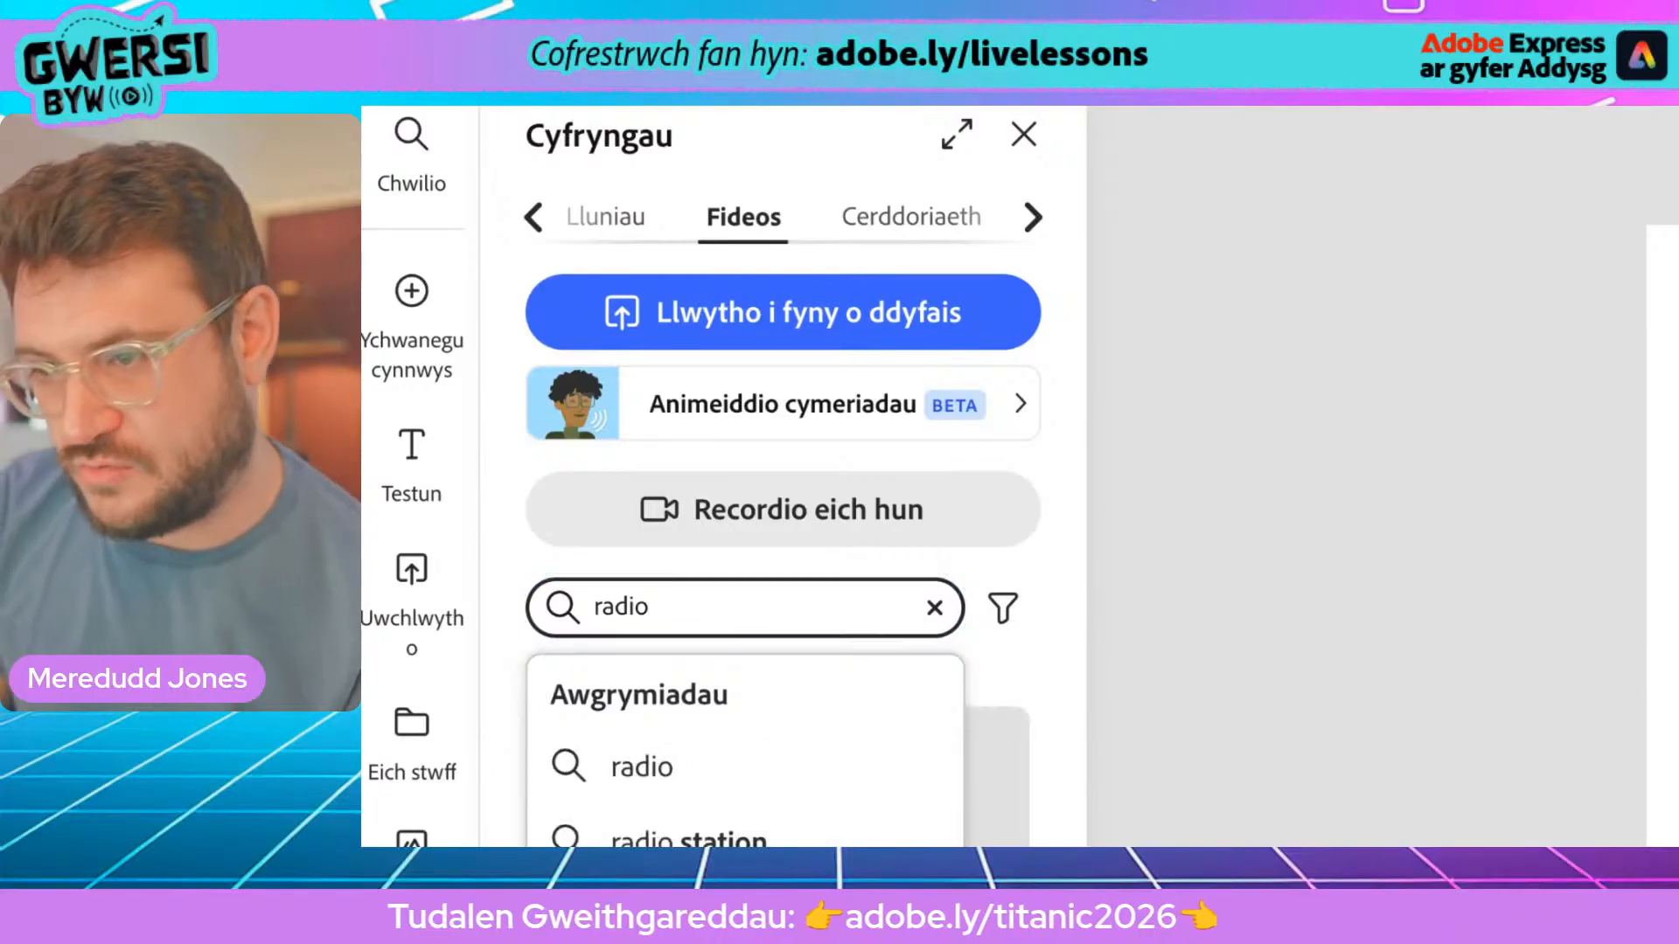
key(Return)
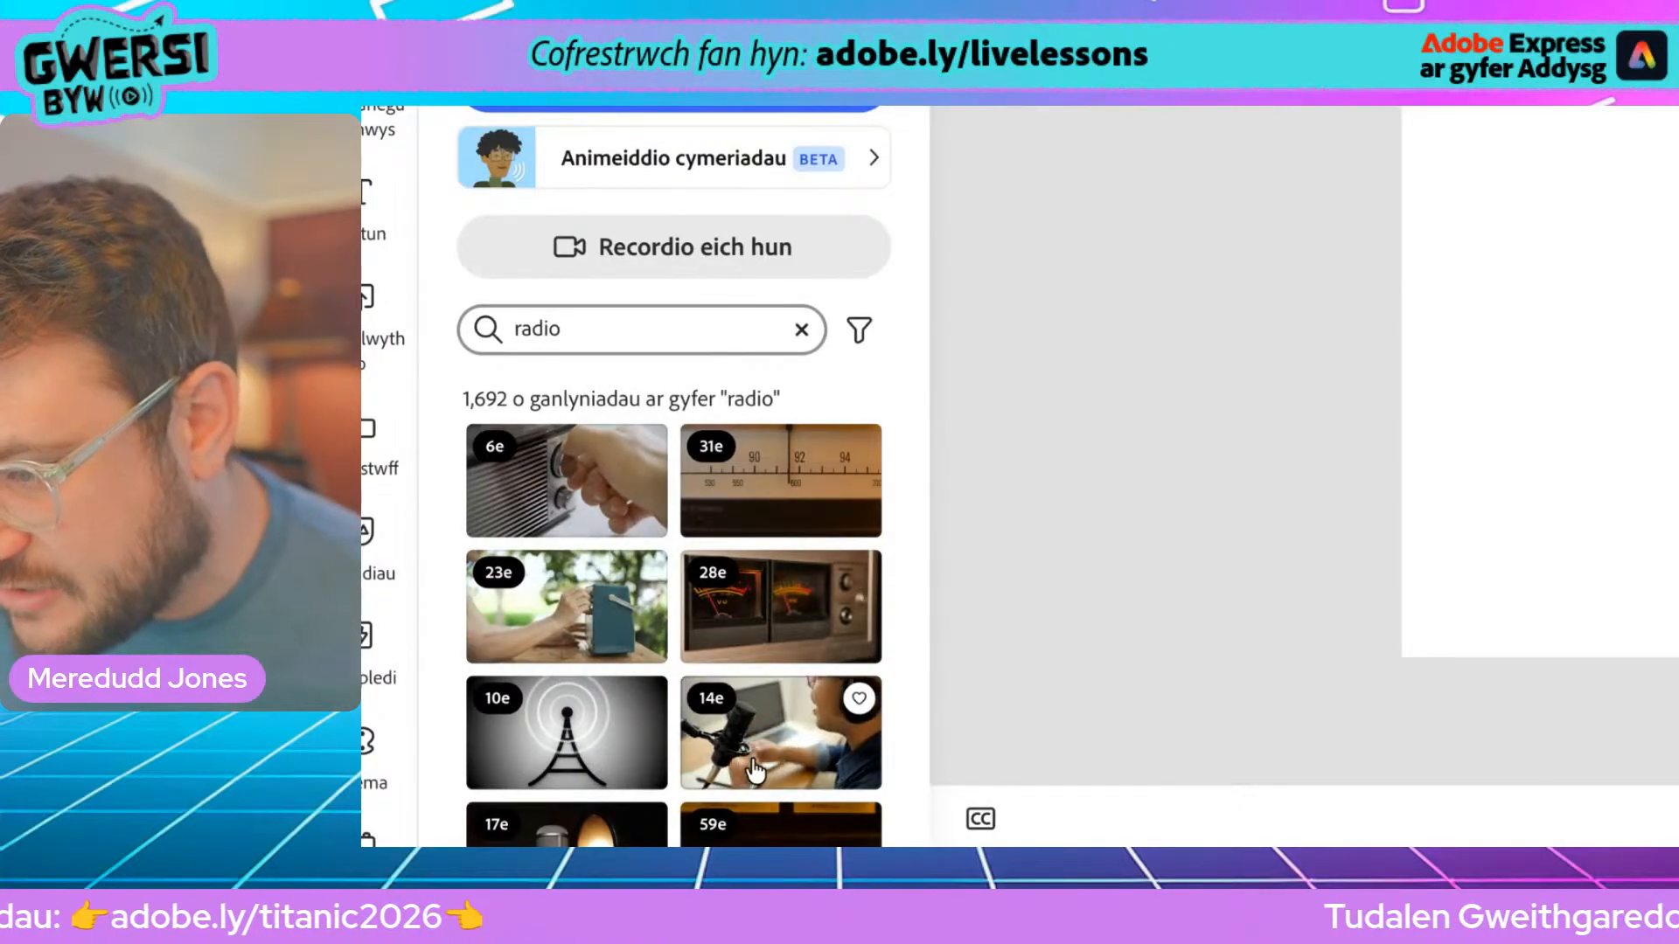
Add the clip of the sailor holding a handheld radio at sea as a canvas layer filling the blank second scene
scroll(761, 769, down, 3)
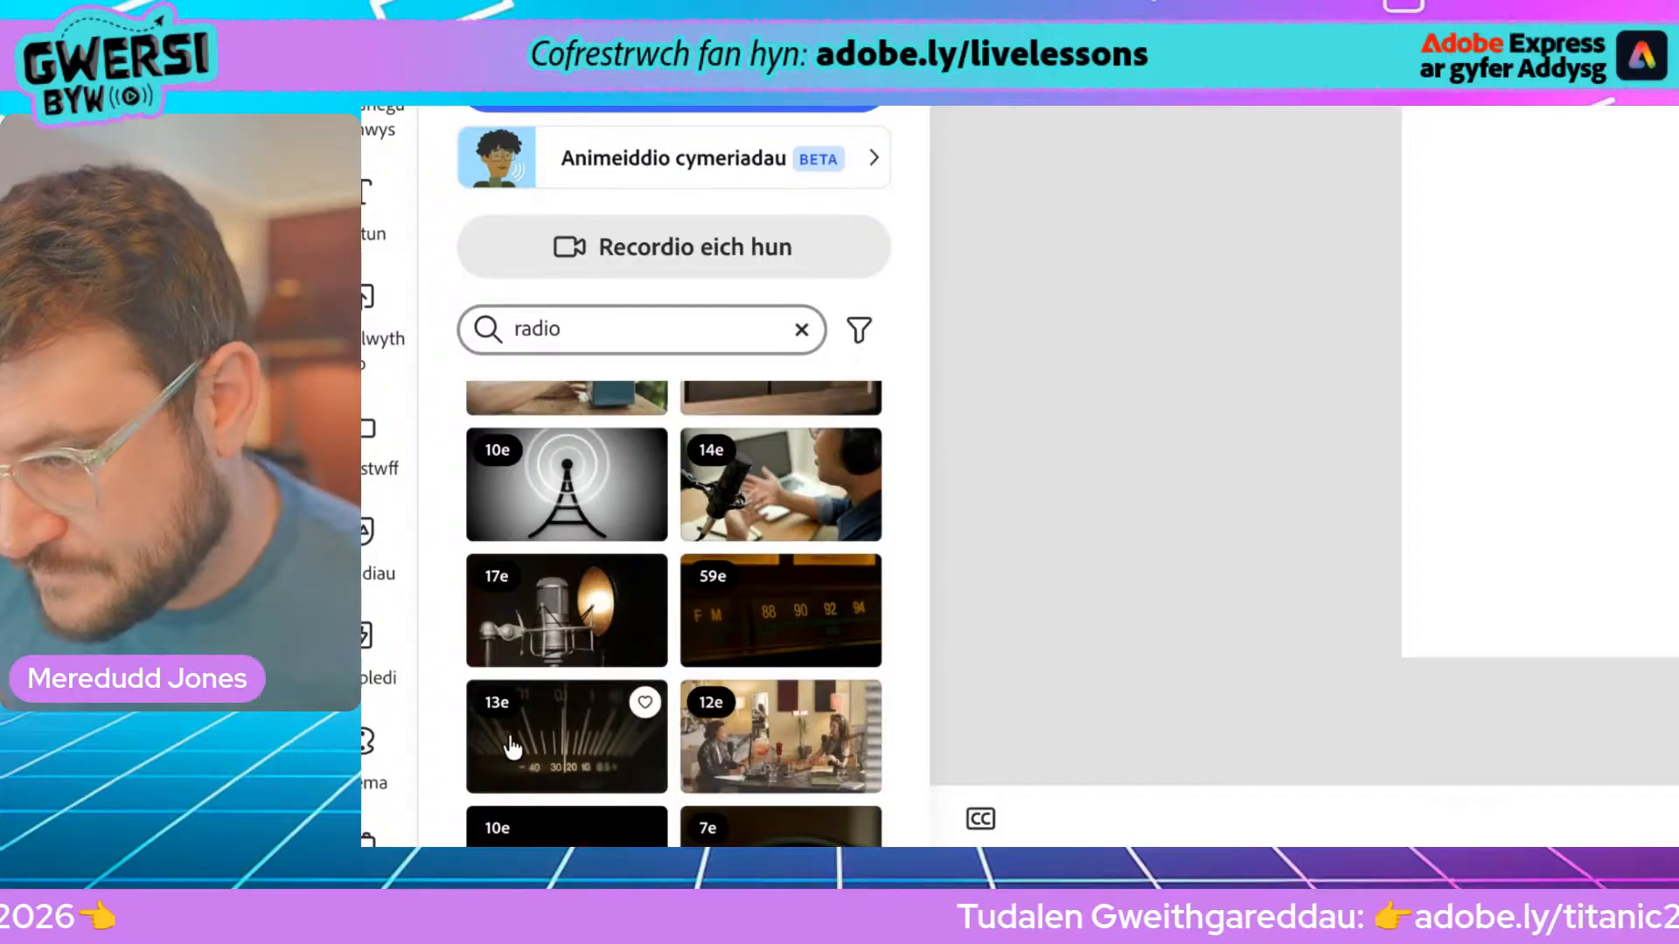
scroll(511, 748, down, 3)
scroll(581, 636, down, 2)
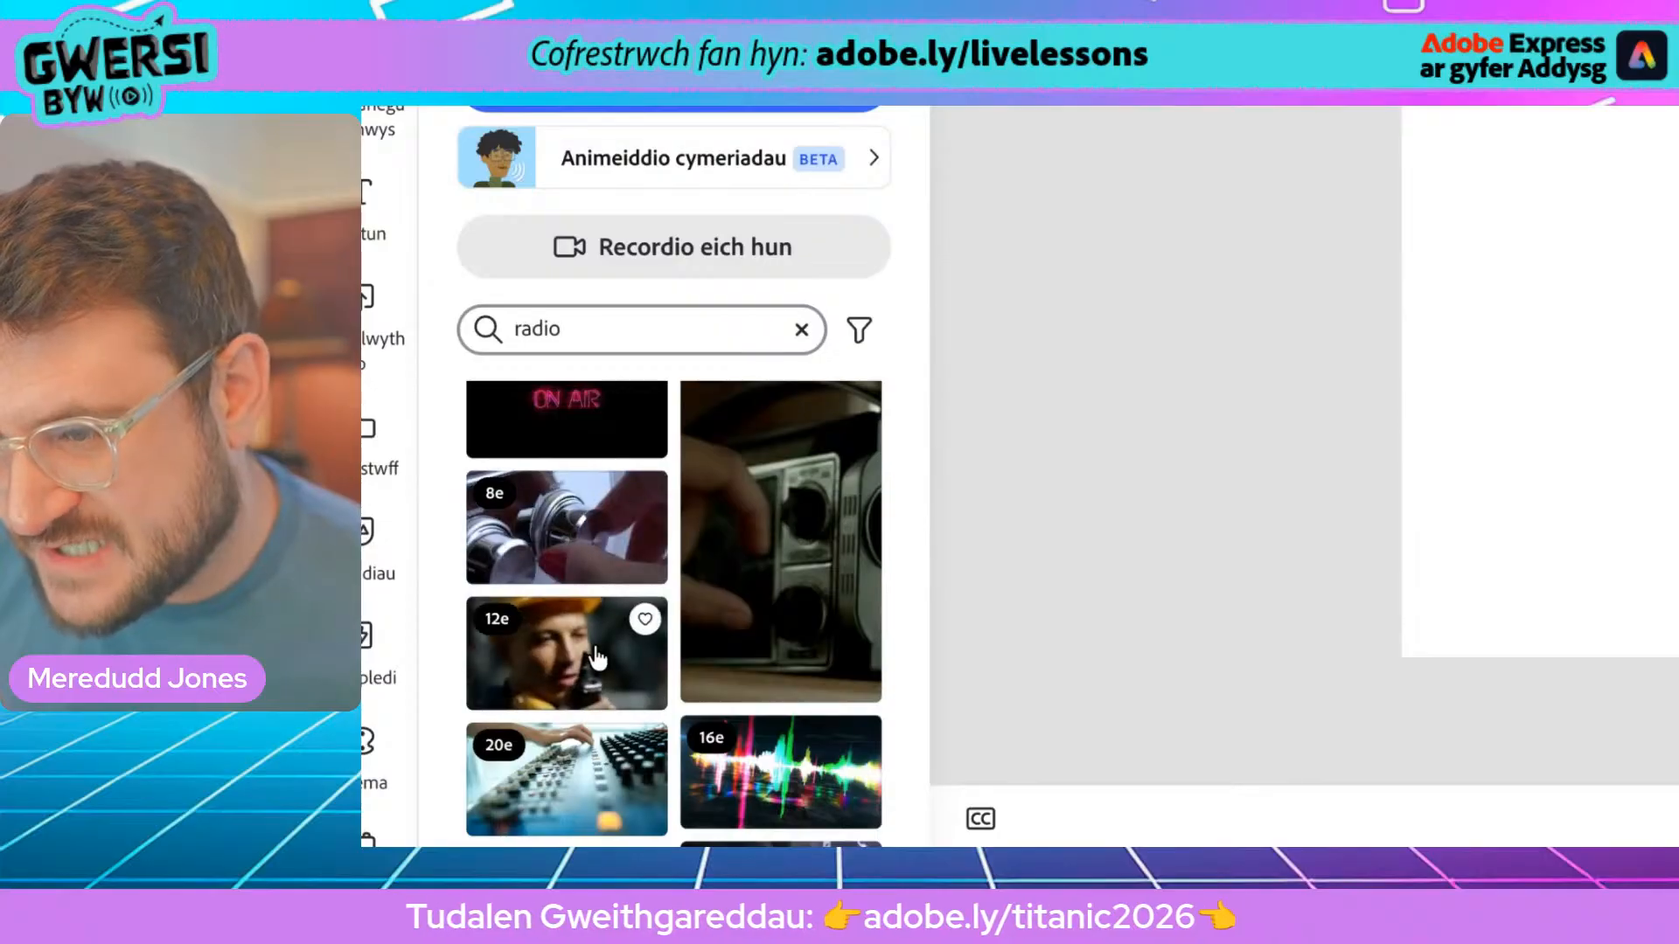
scroll(577, 603, down, 2)
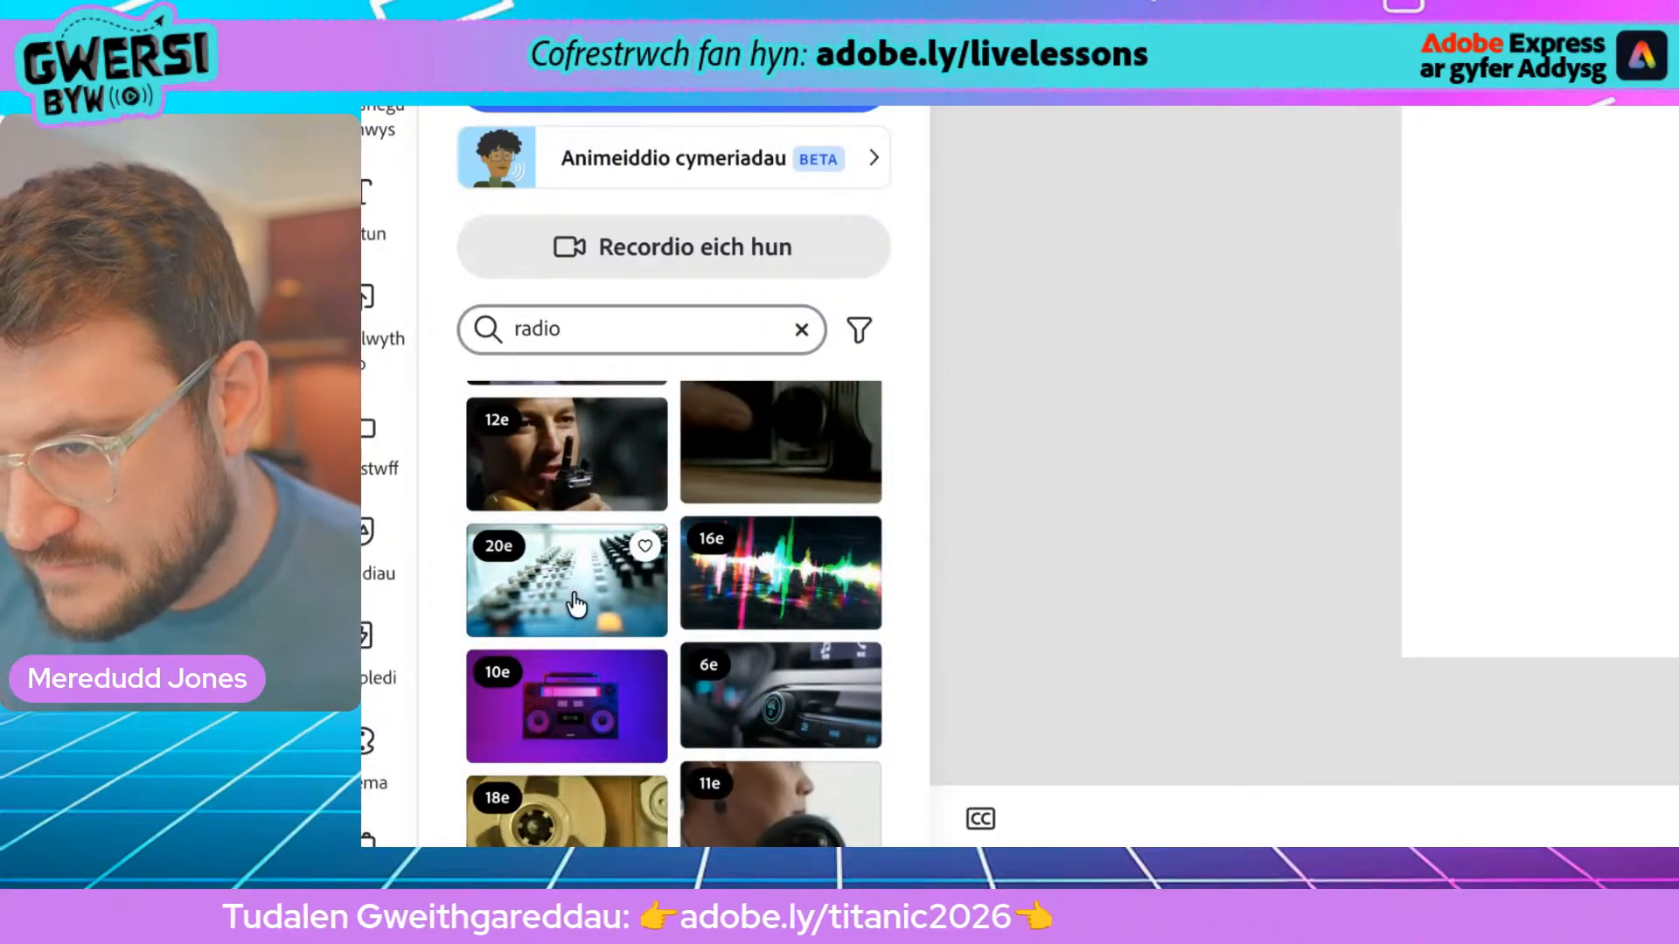
scroll(763, 700, down, 1)
scroll(763, 700, down, 1)
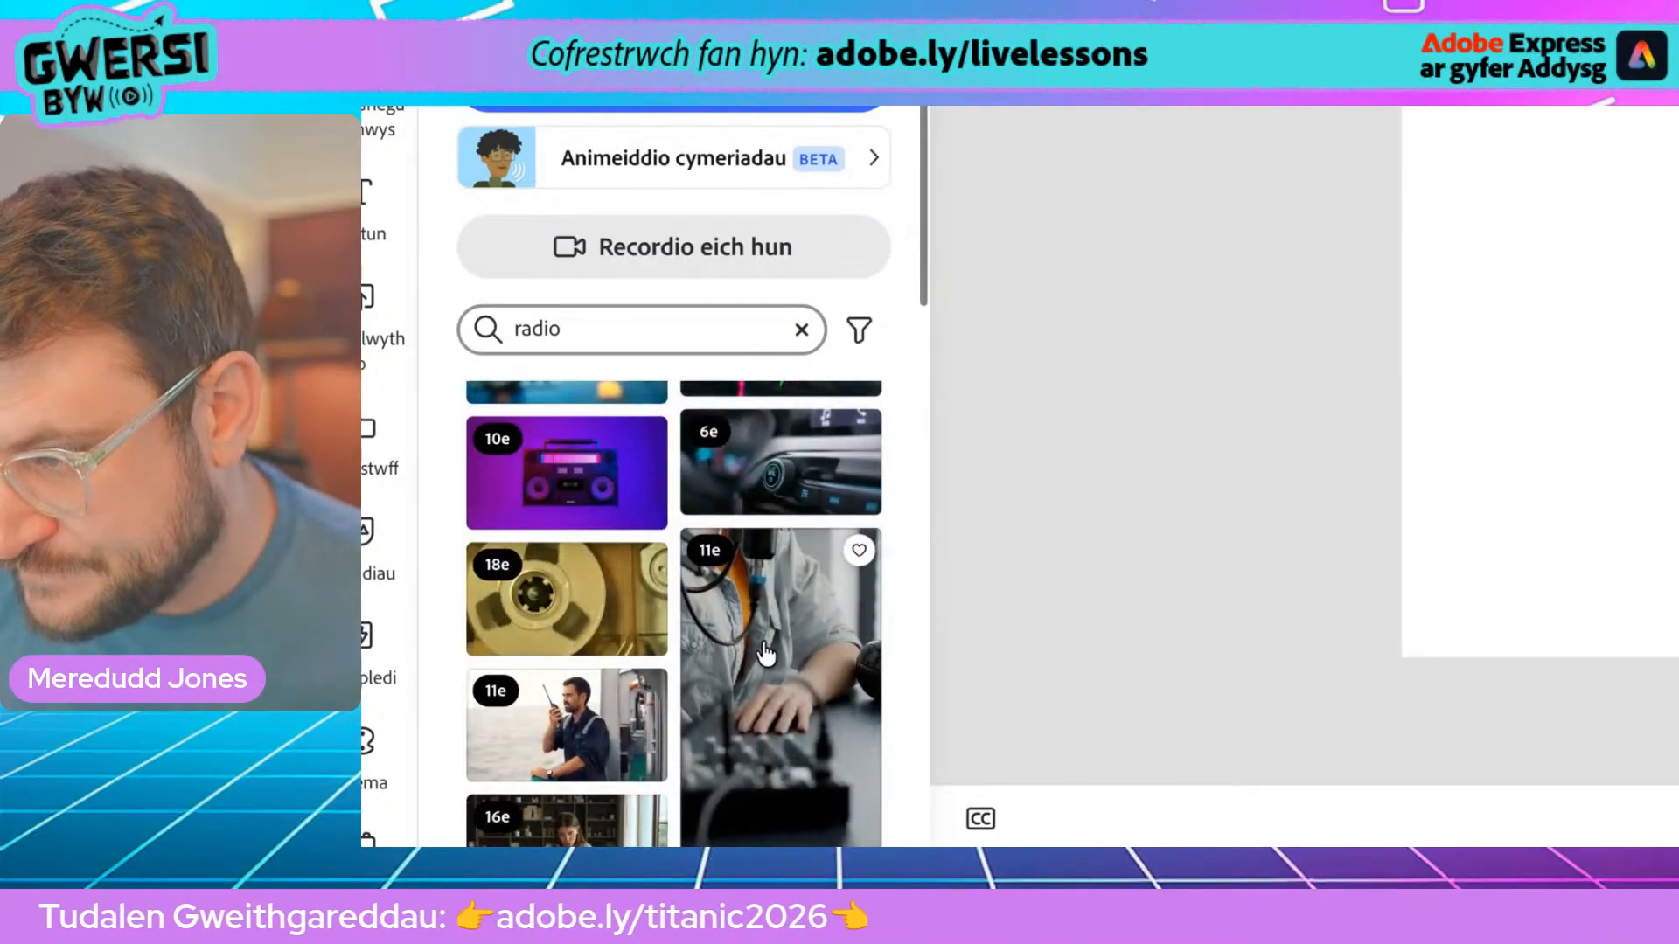
scroll(564, 579, down, 2)
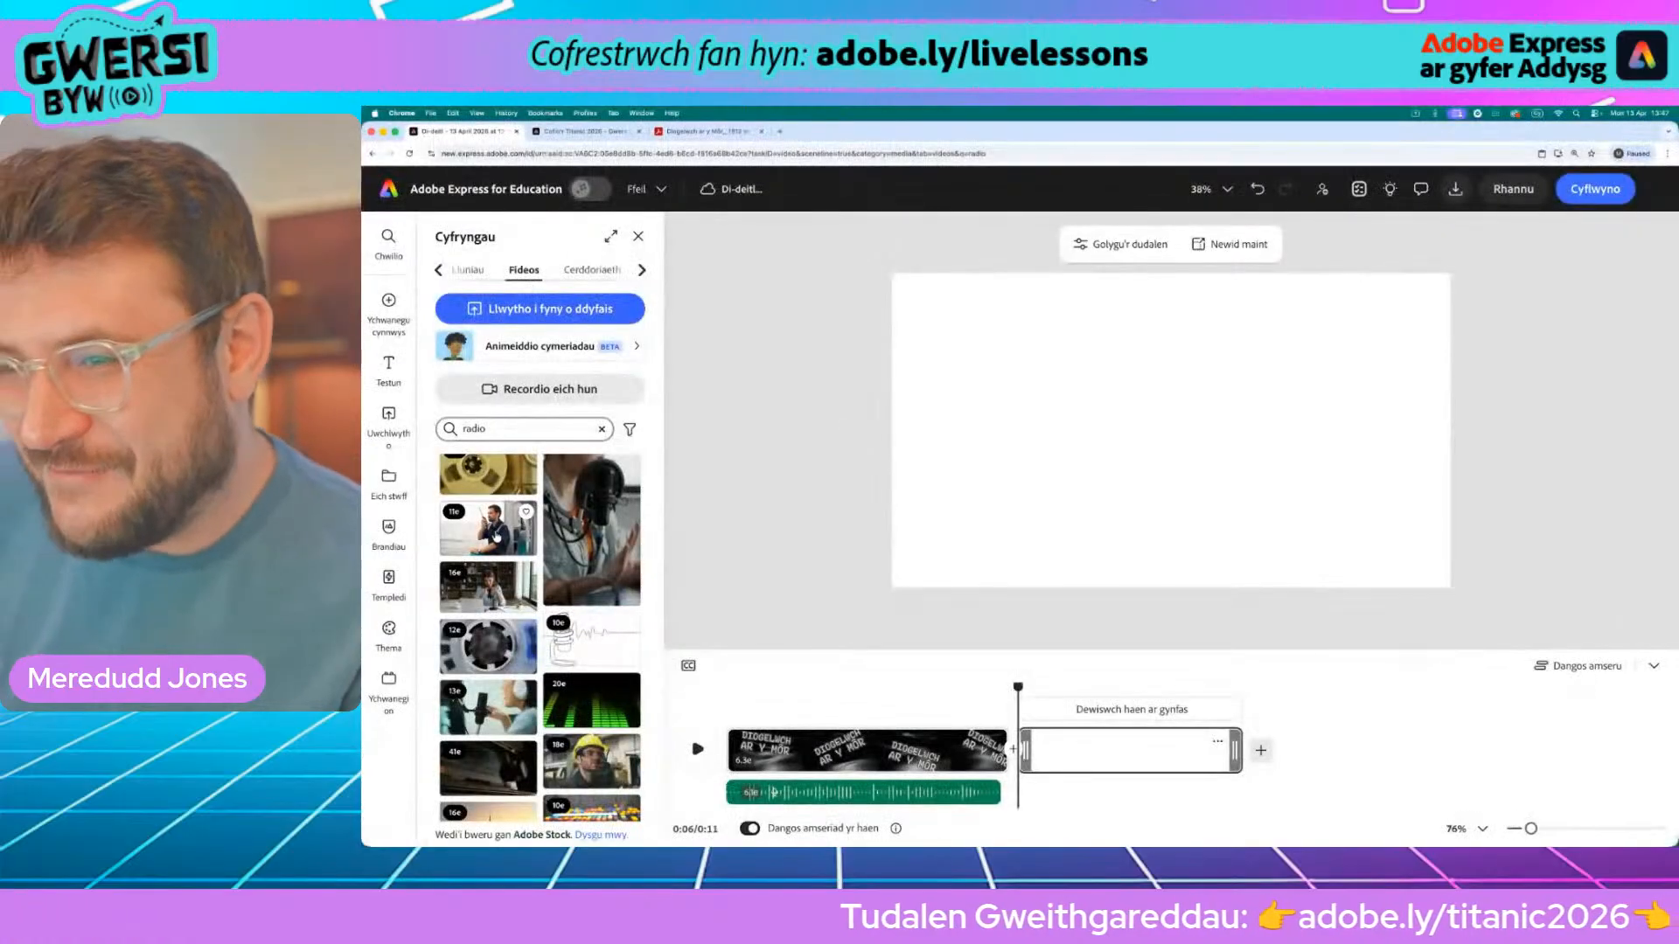
click(577, 550)
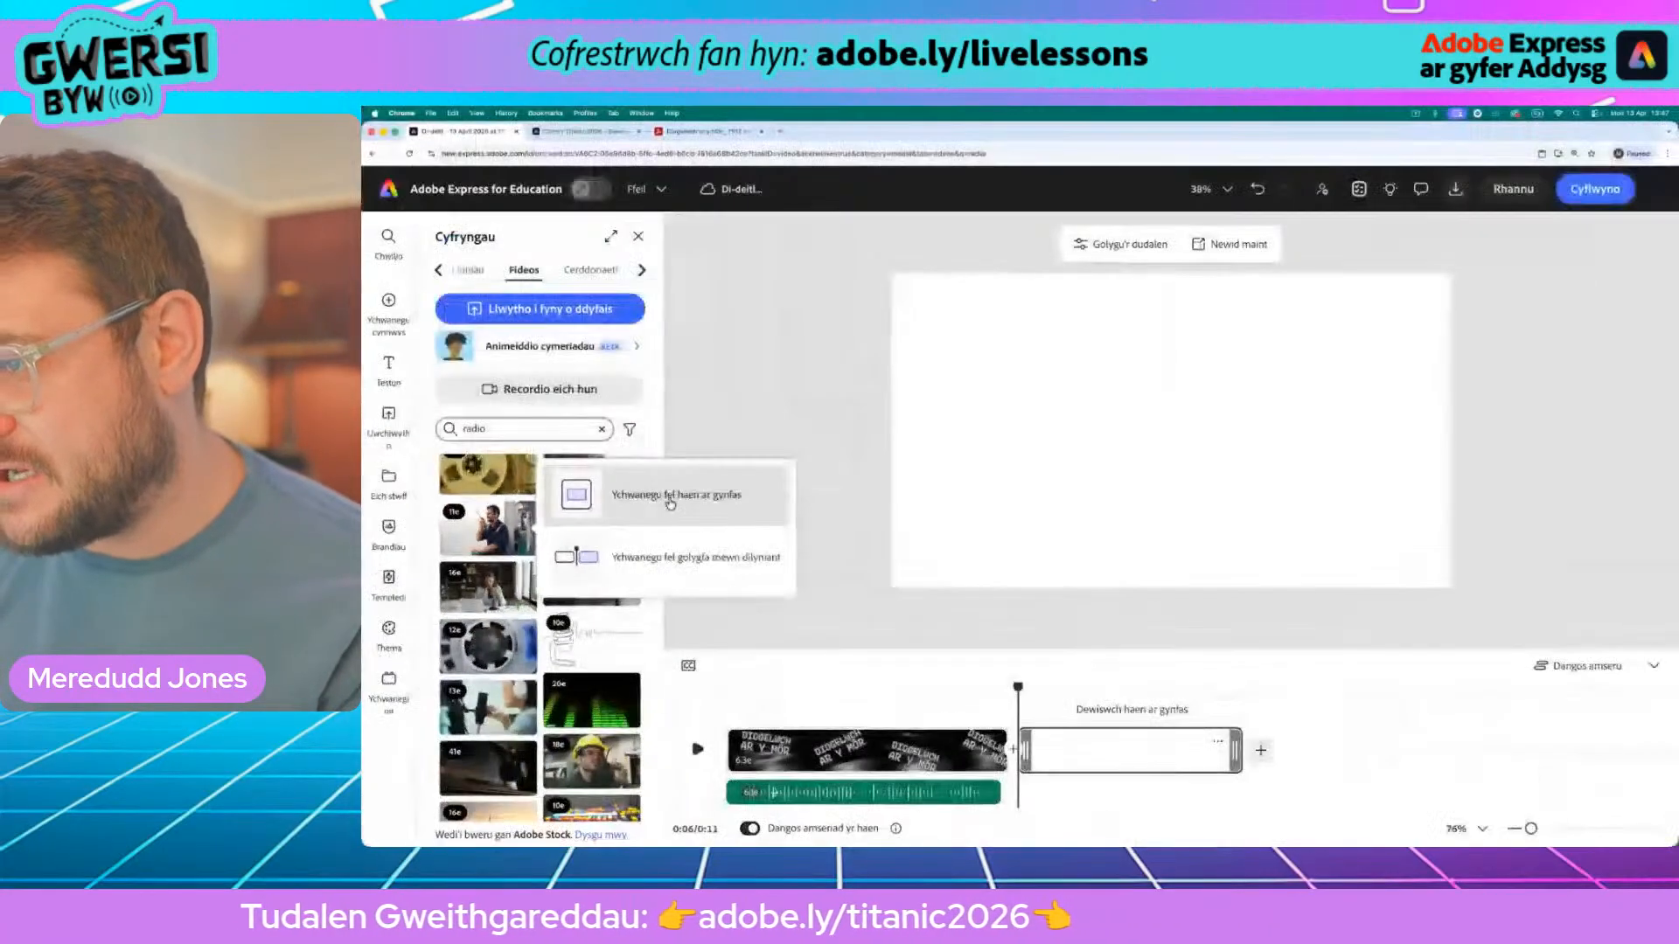
click(891, 455)
click(844, 503)
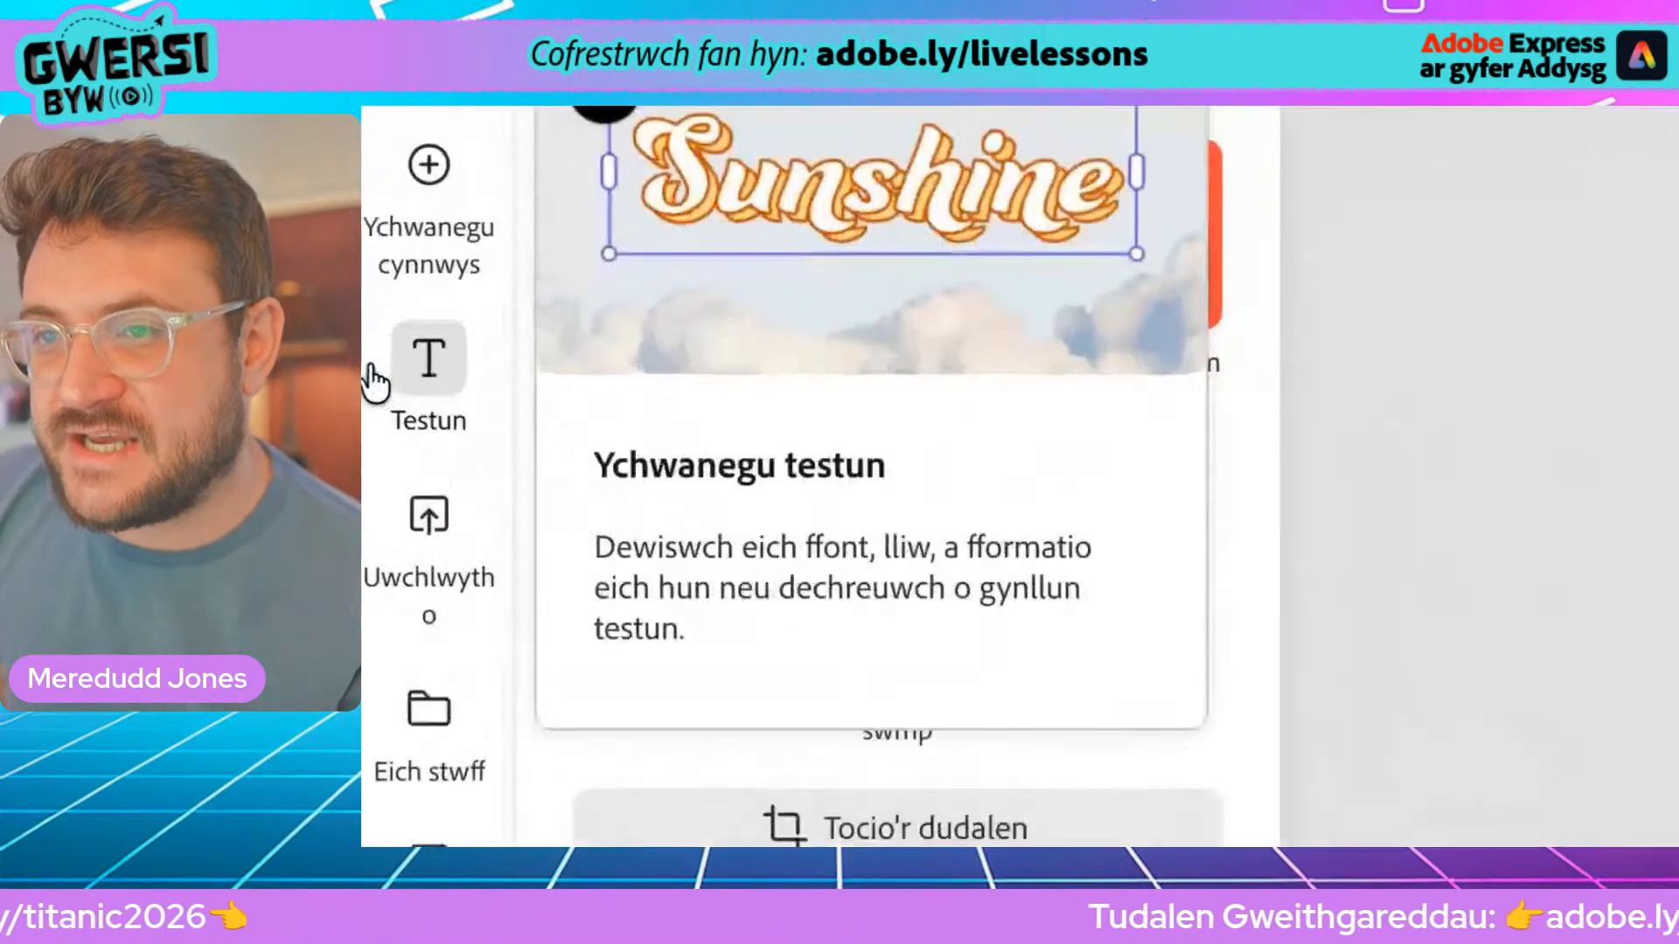
Add a text reading "Cyfathrebu" over the sailor clip in the second scene
click(382, 367)
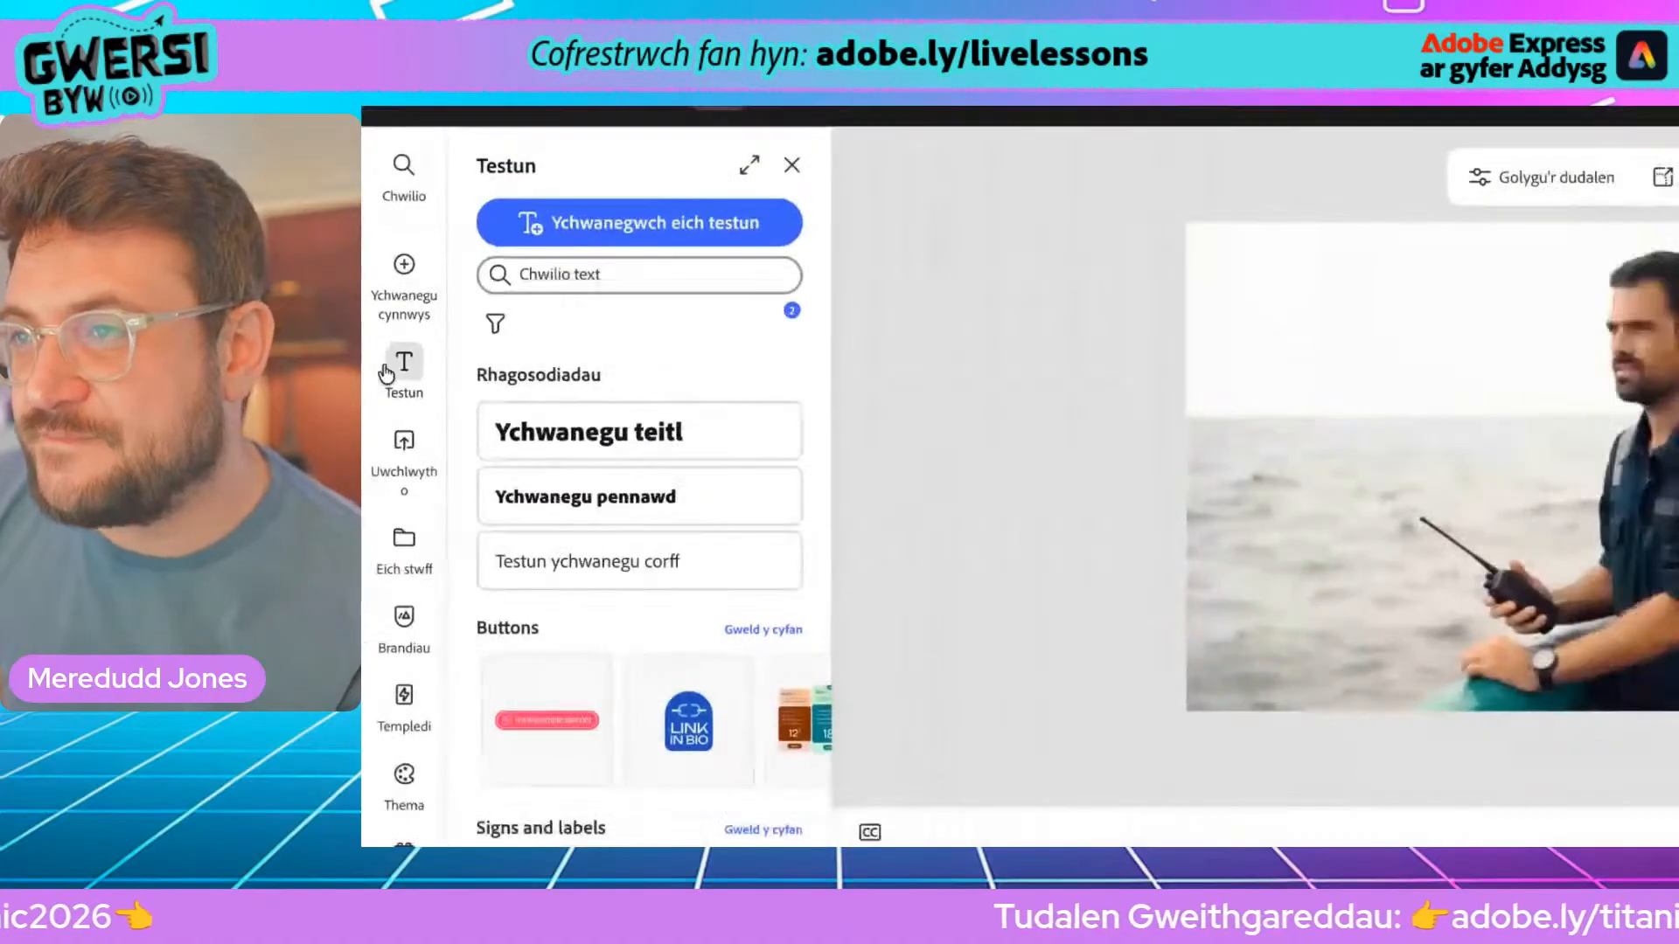
click(616, 214)
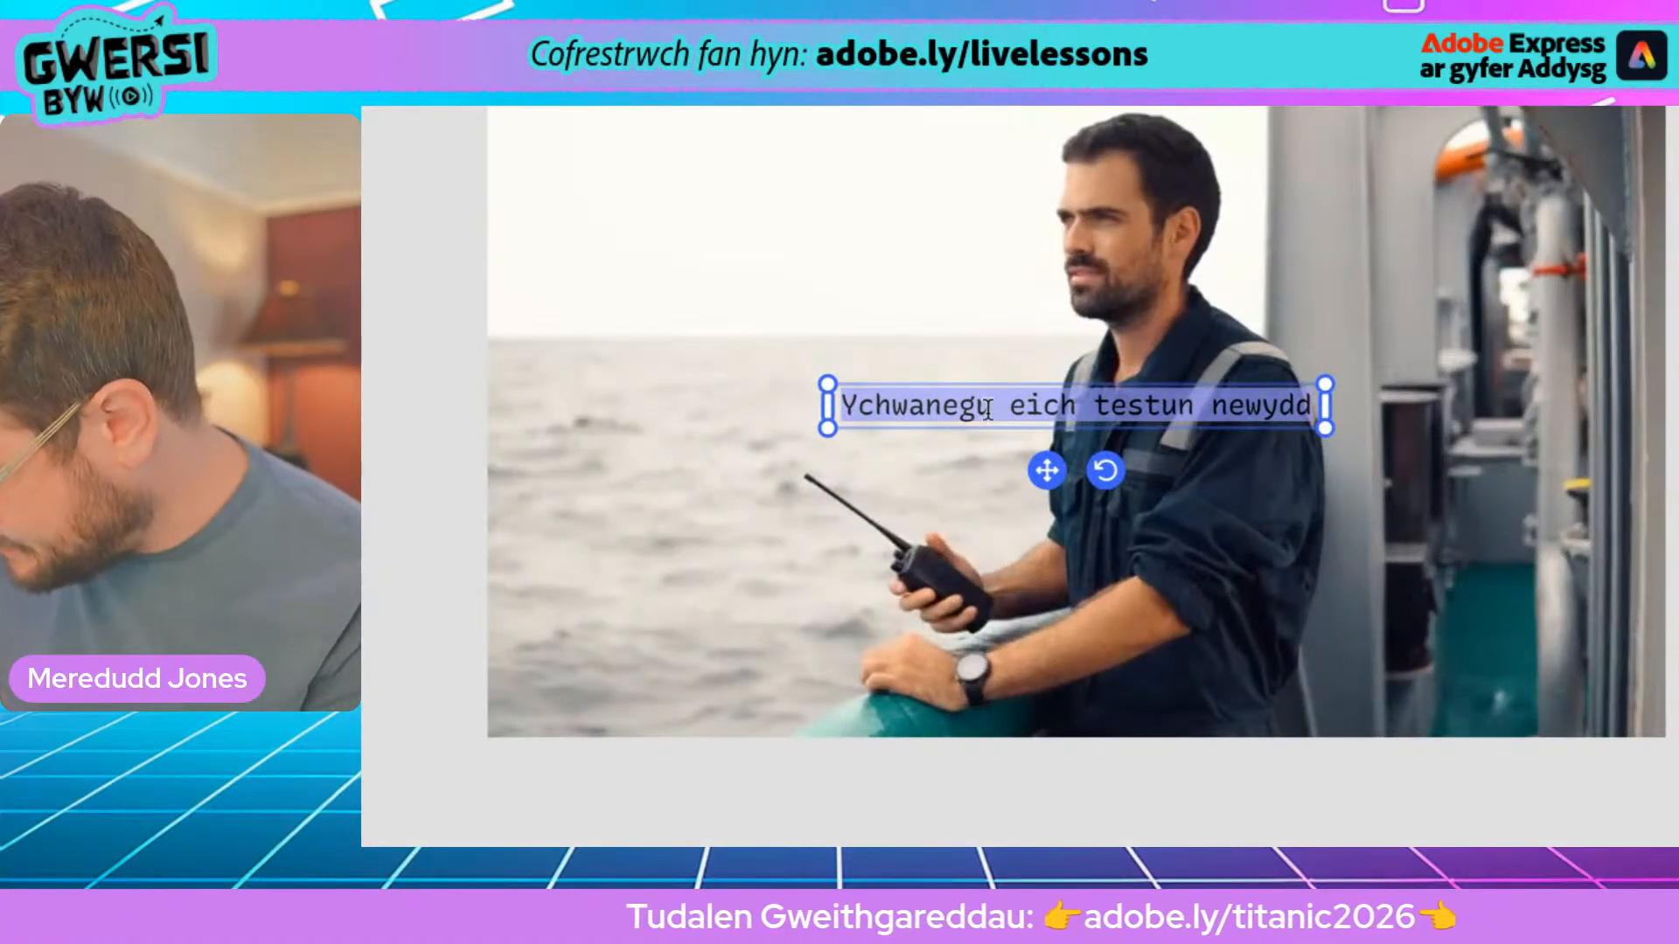
text(Cyfathre)
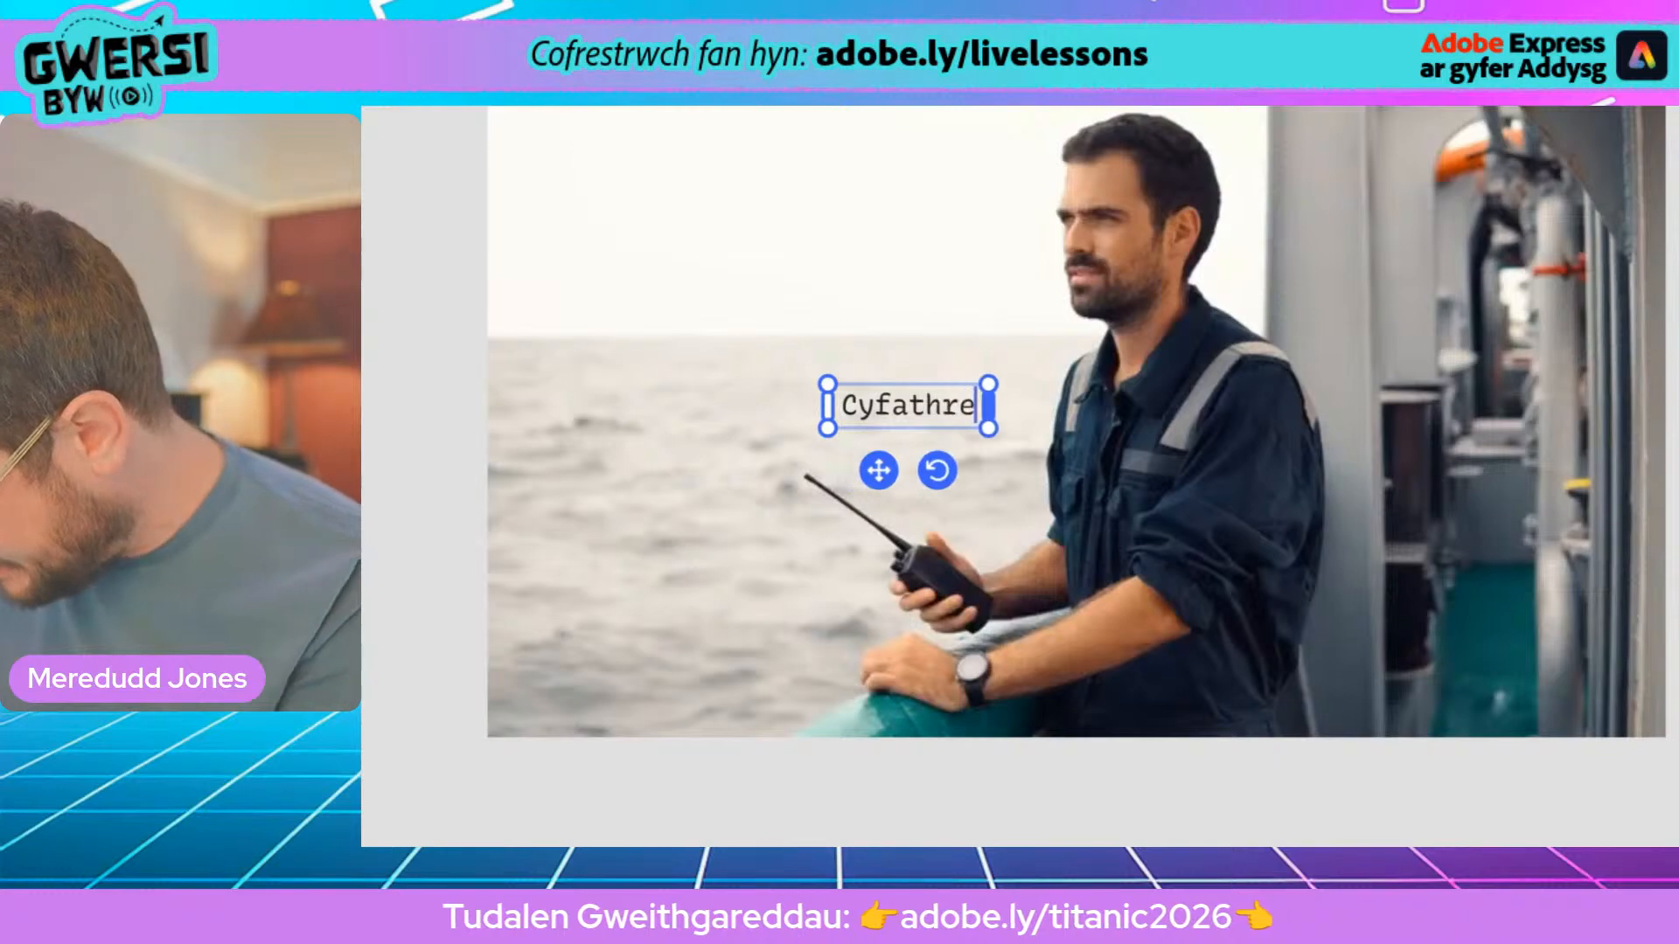
text(bu)
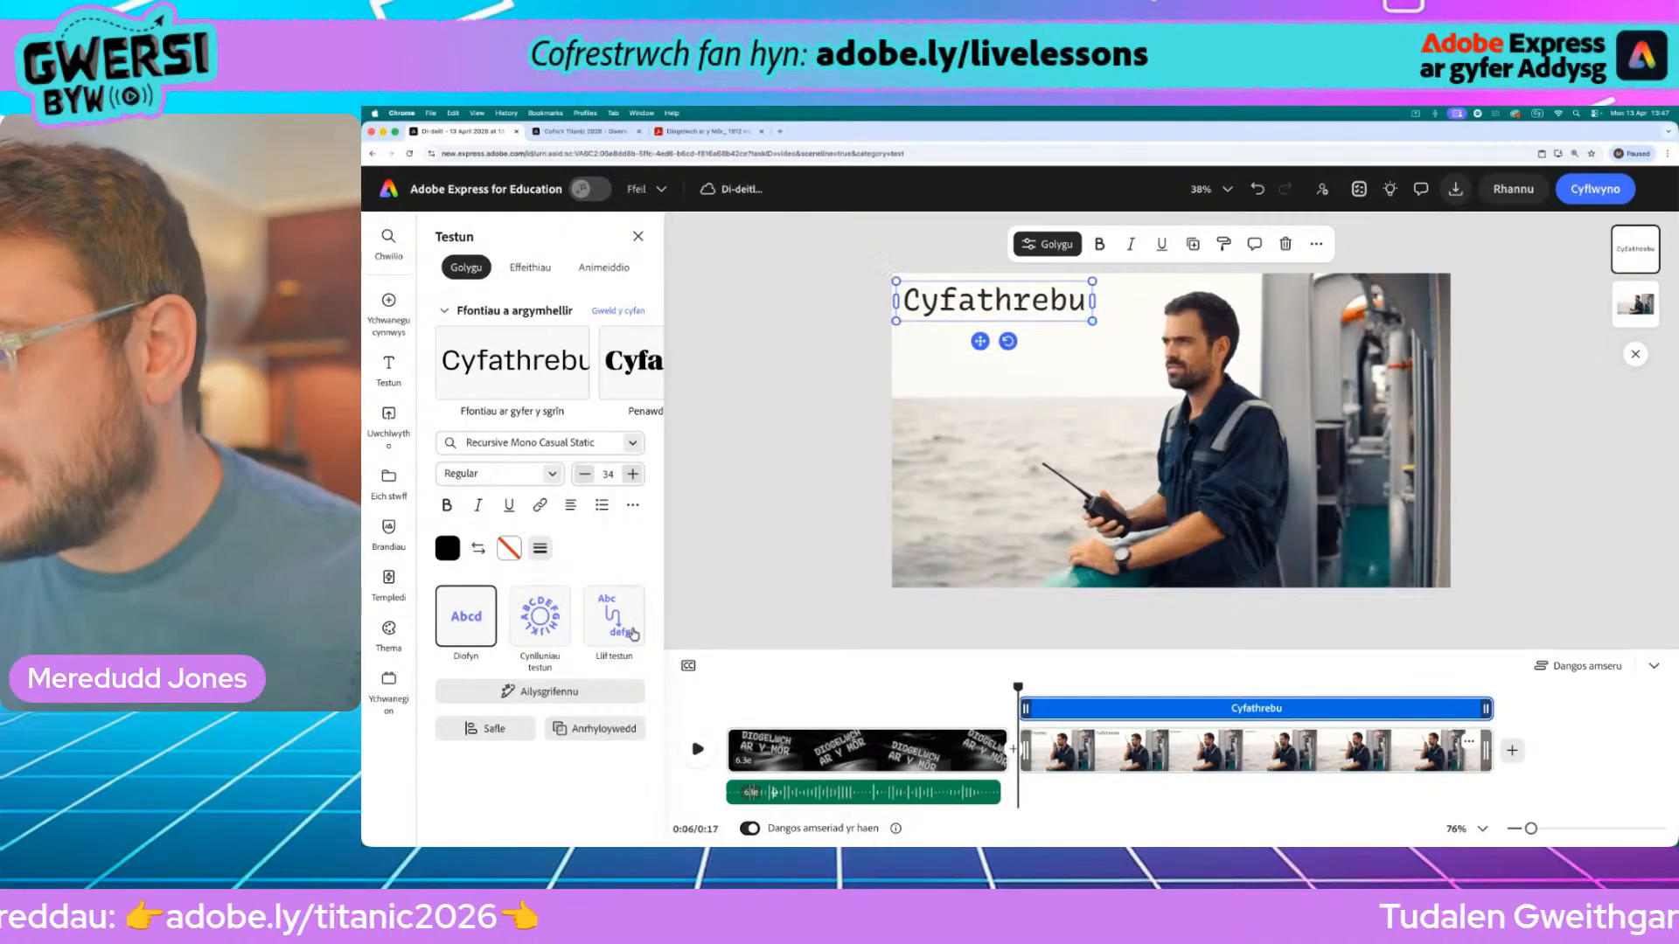
Give the "Cyfathrebu" text a white outline
click(509, 548)
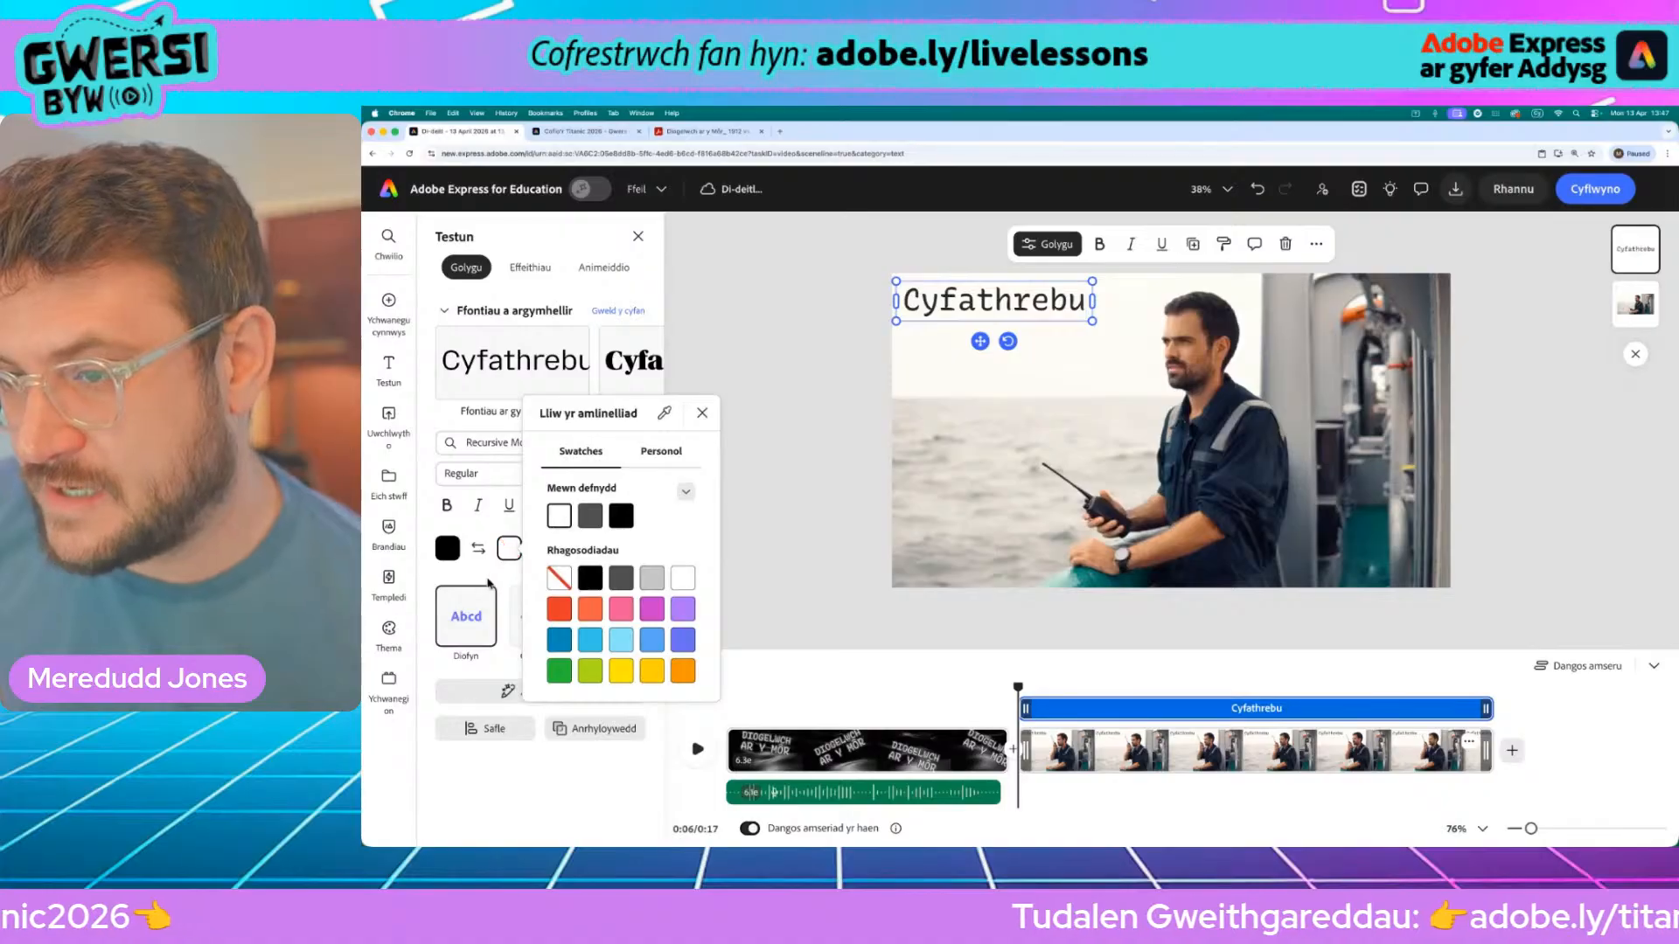
click(488, 582)
click(541, 549)
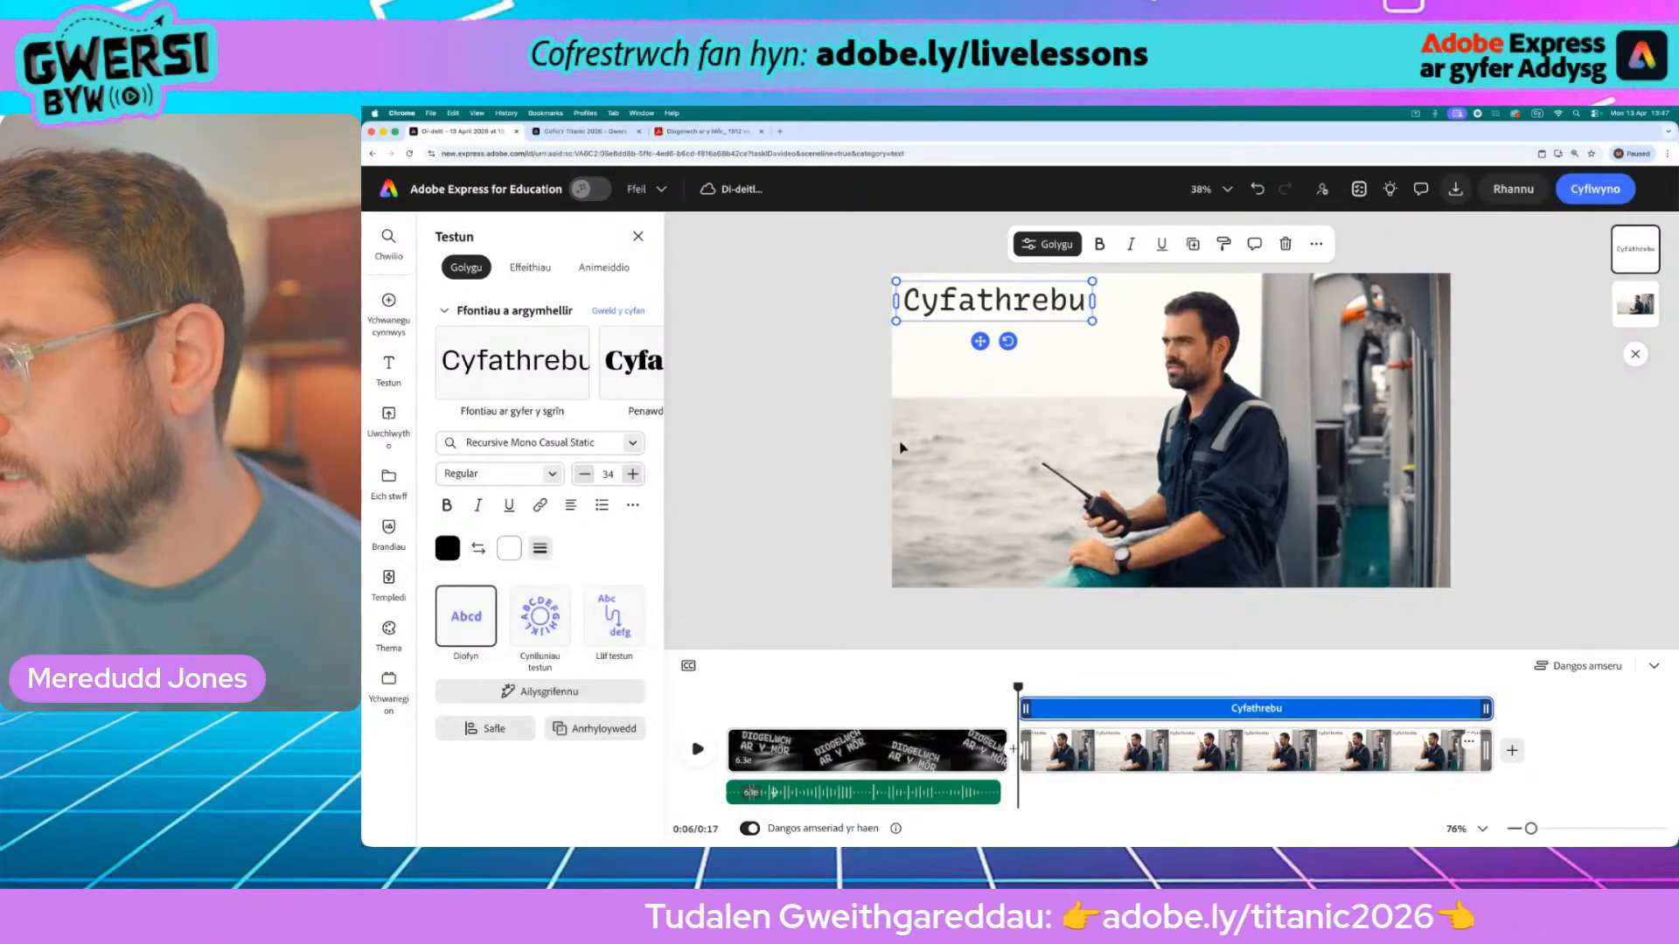
Enlarge the "Cyfathrebu" text to about size 112 and place it in the upper-left corner of the scene
drag(983, 341, 984, 601)
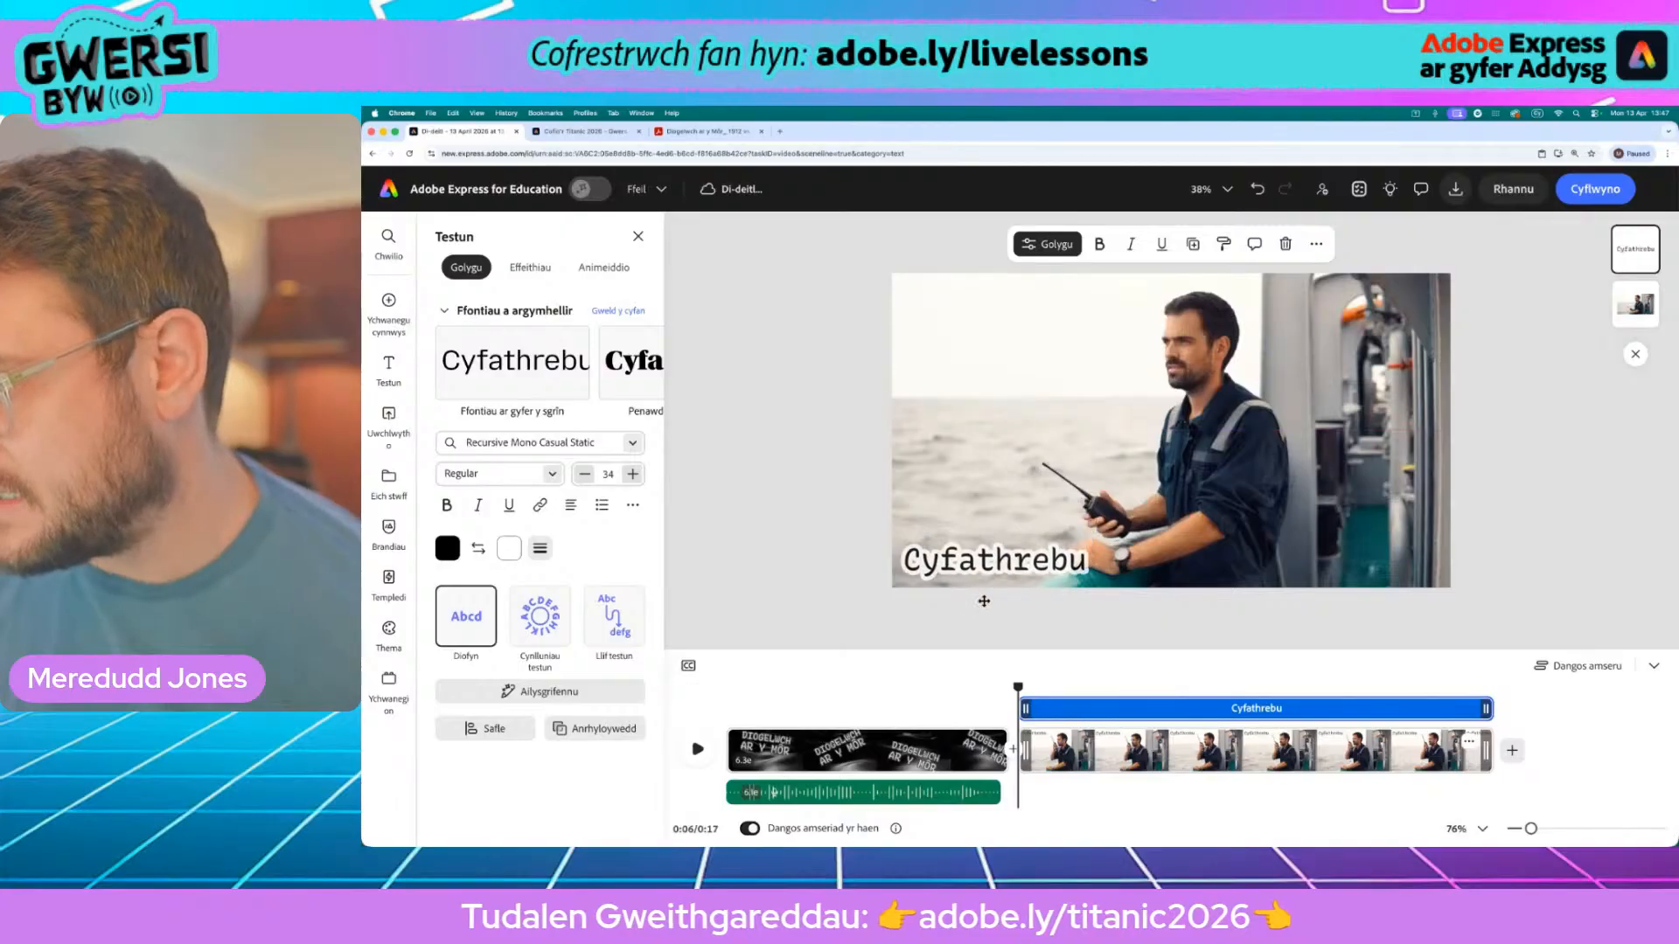
drag(1092, 539, 1169, 527)
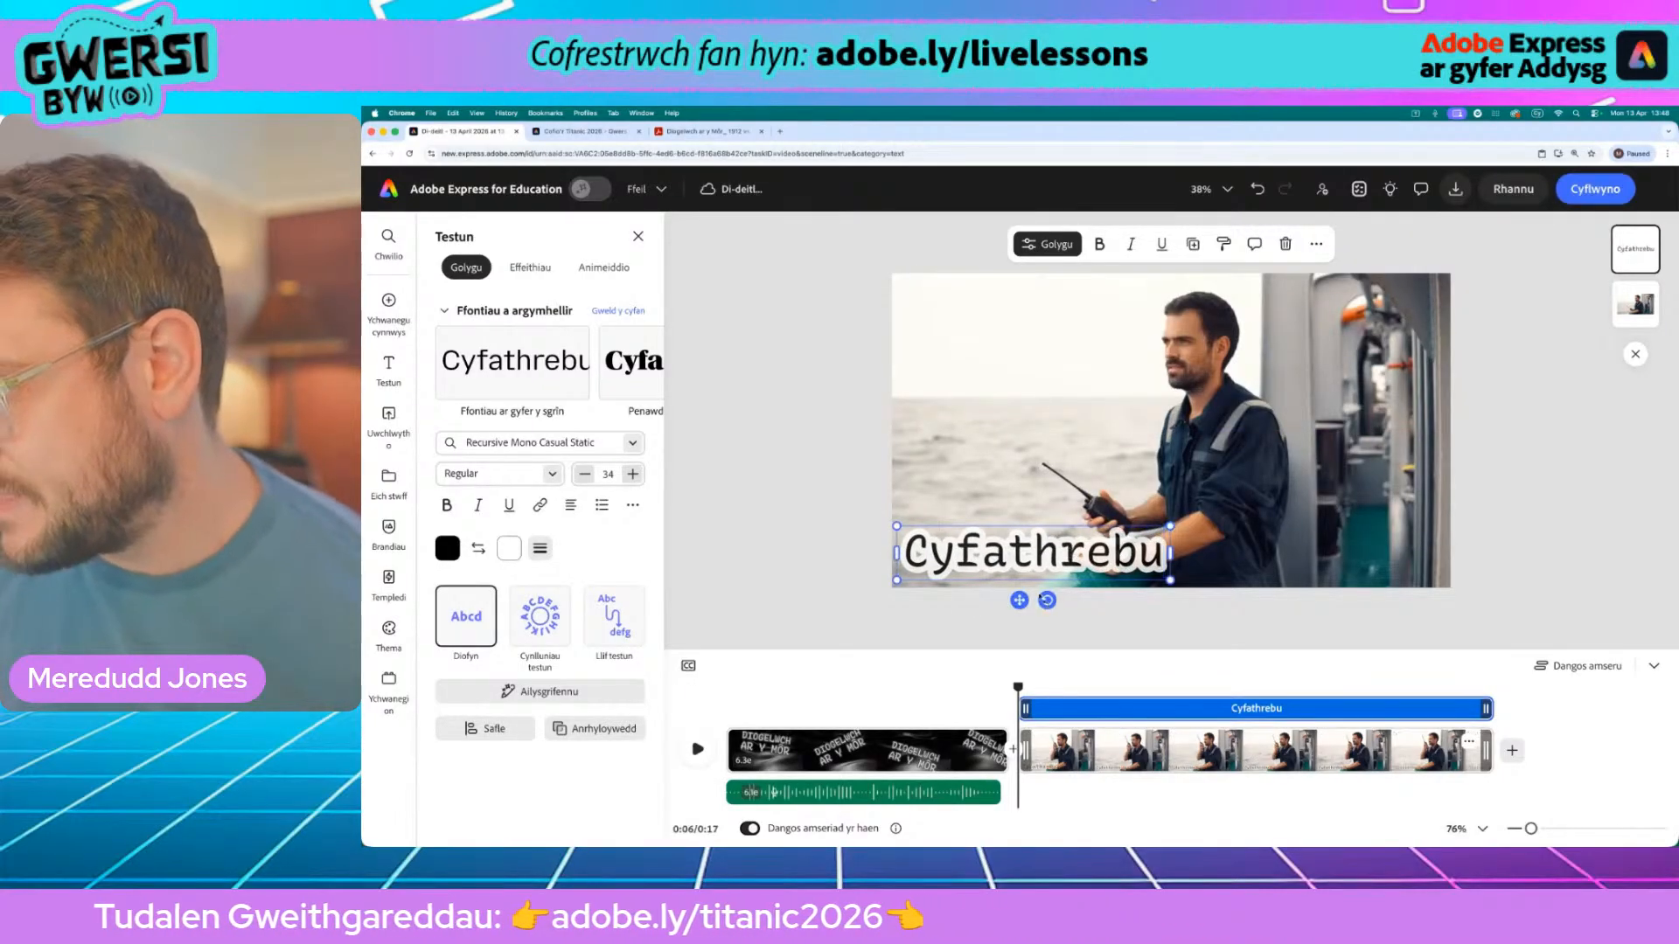
drag(1020, 600, 1019, 349)
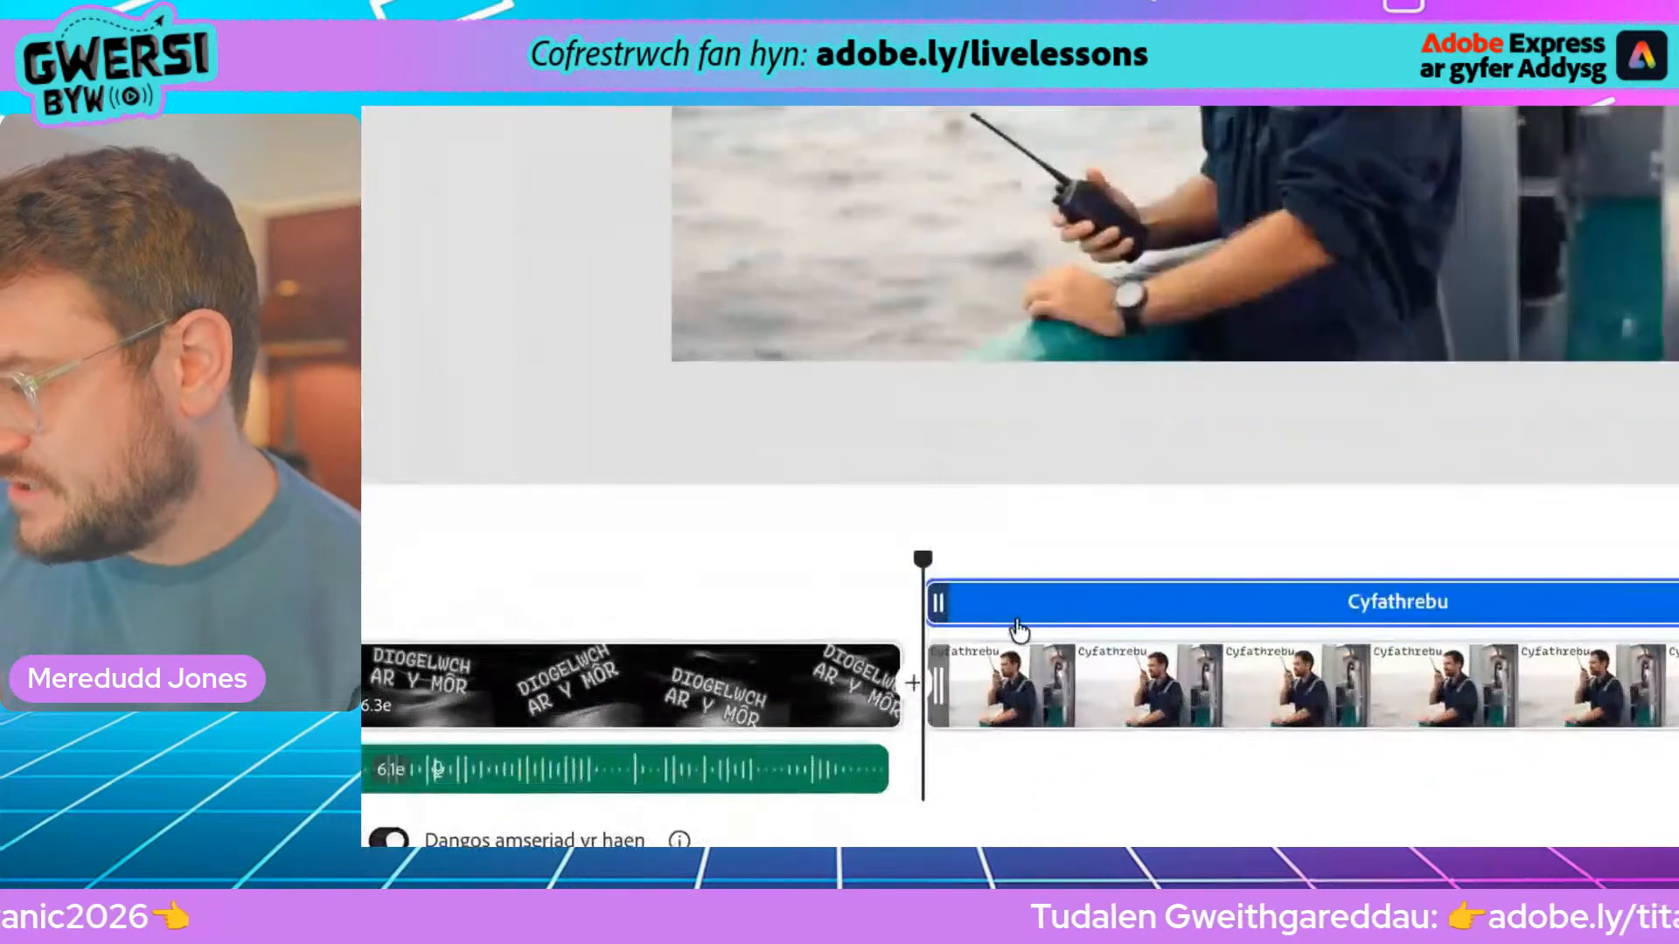
Record a voiceover of about 8.5 seconds from the start of the "Cyfathrebu" scene with speech enhancement on
mouse_move(925, 554)
mouse_down()
mouse_move(1487, 555)
mouse_move(929, 564)
mouse_up()
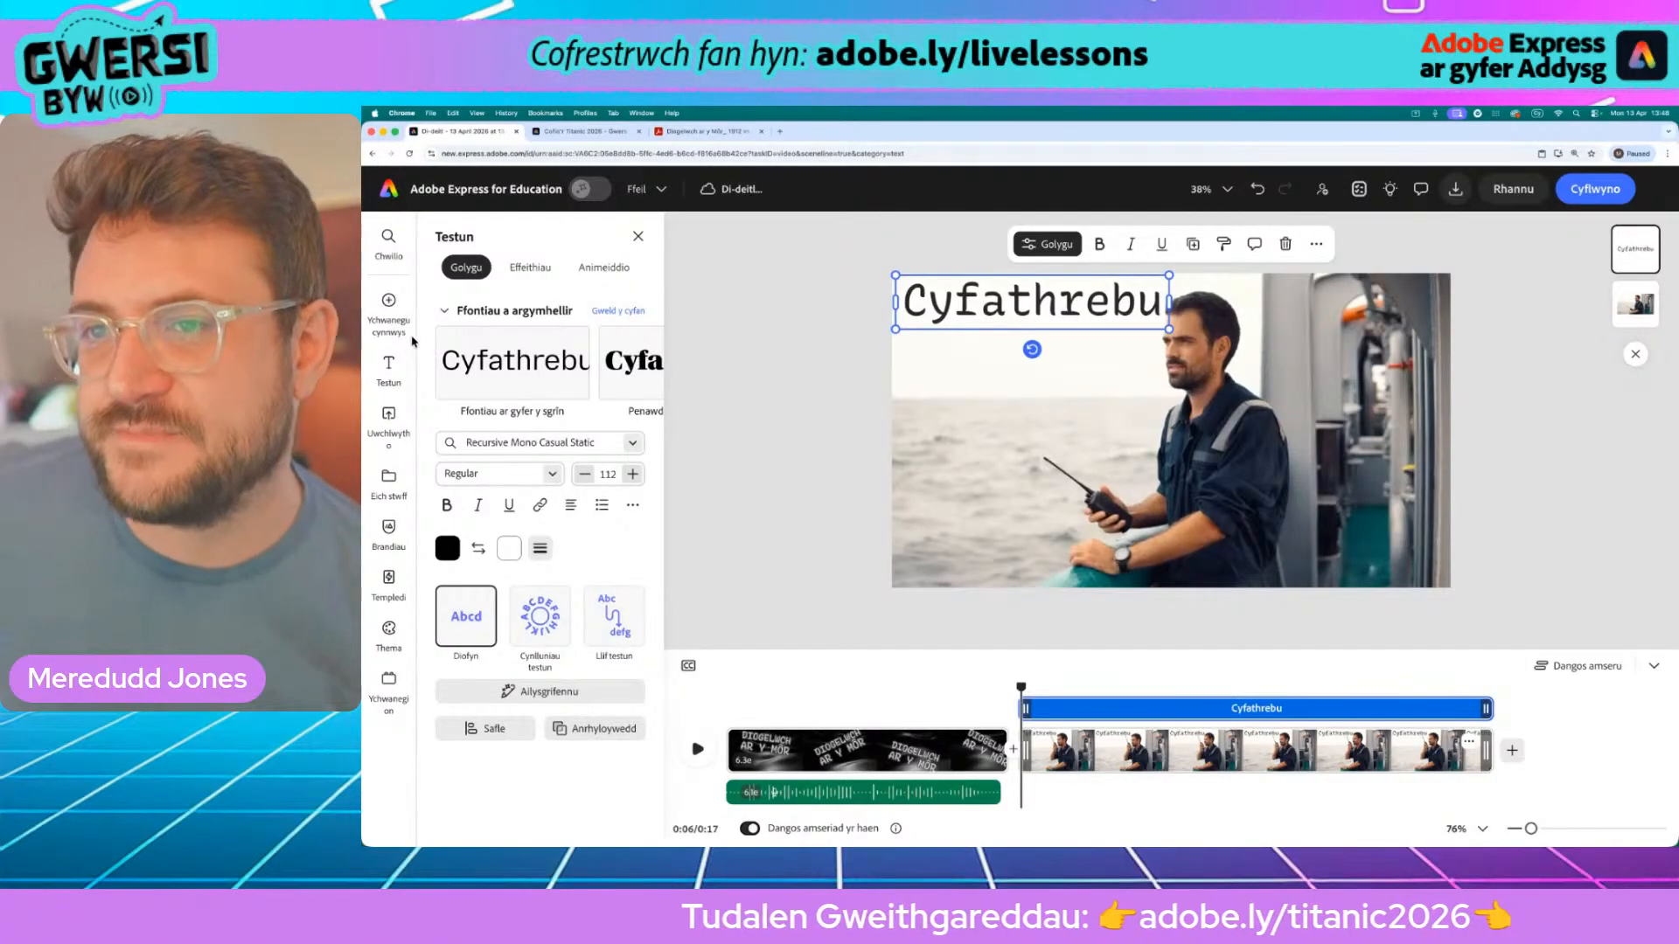
click(388, 300)
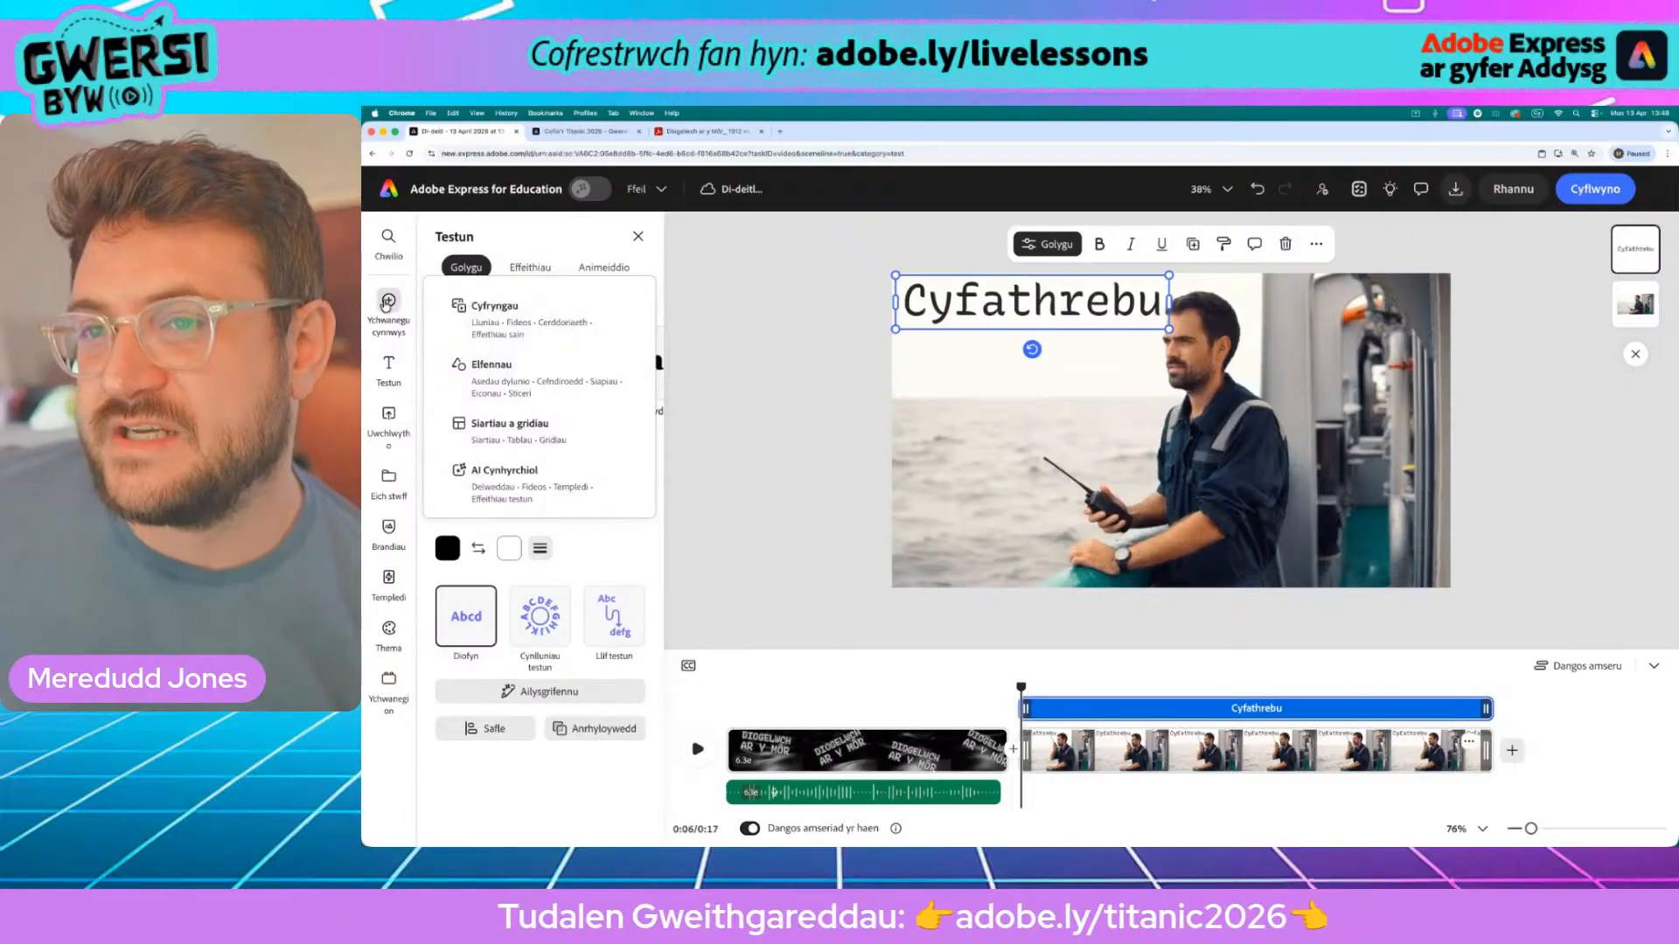
click(525, 323)
scroll(541, 275, right, 2)
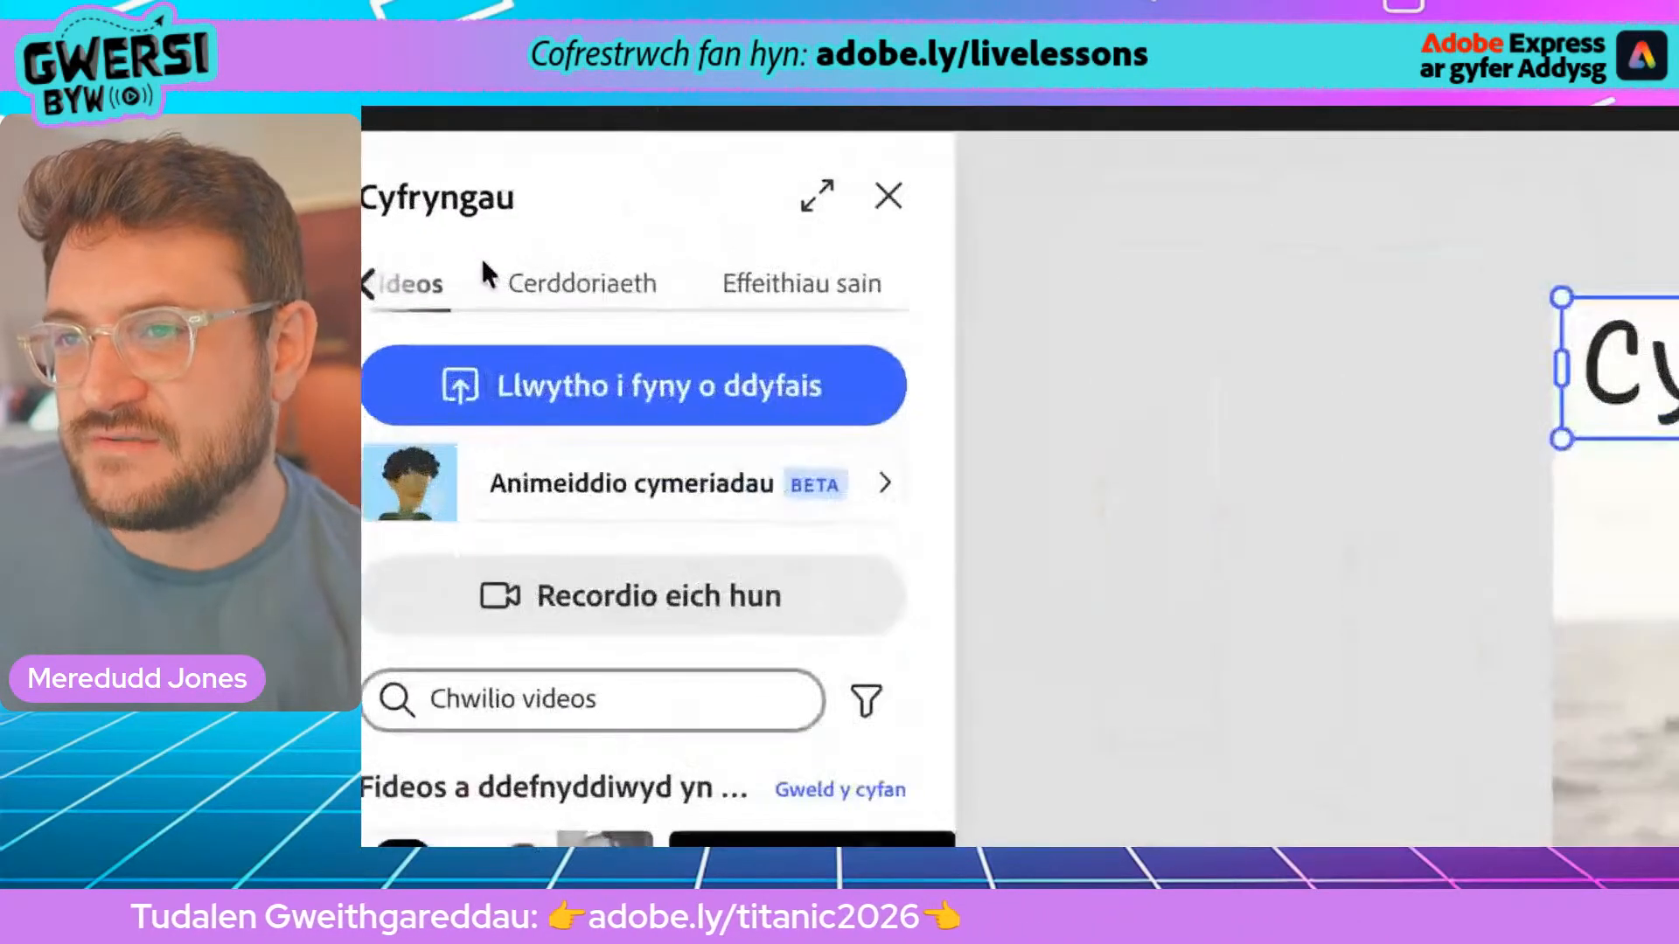
click(602, 277)
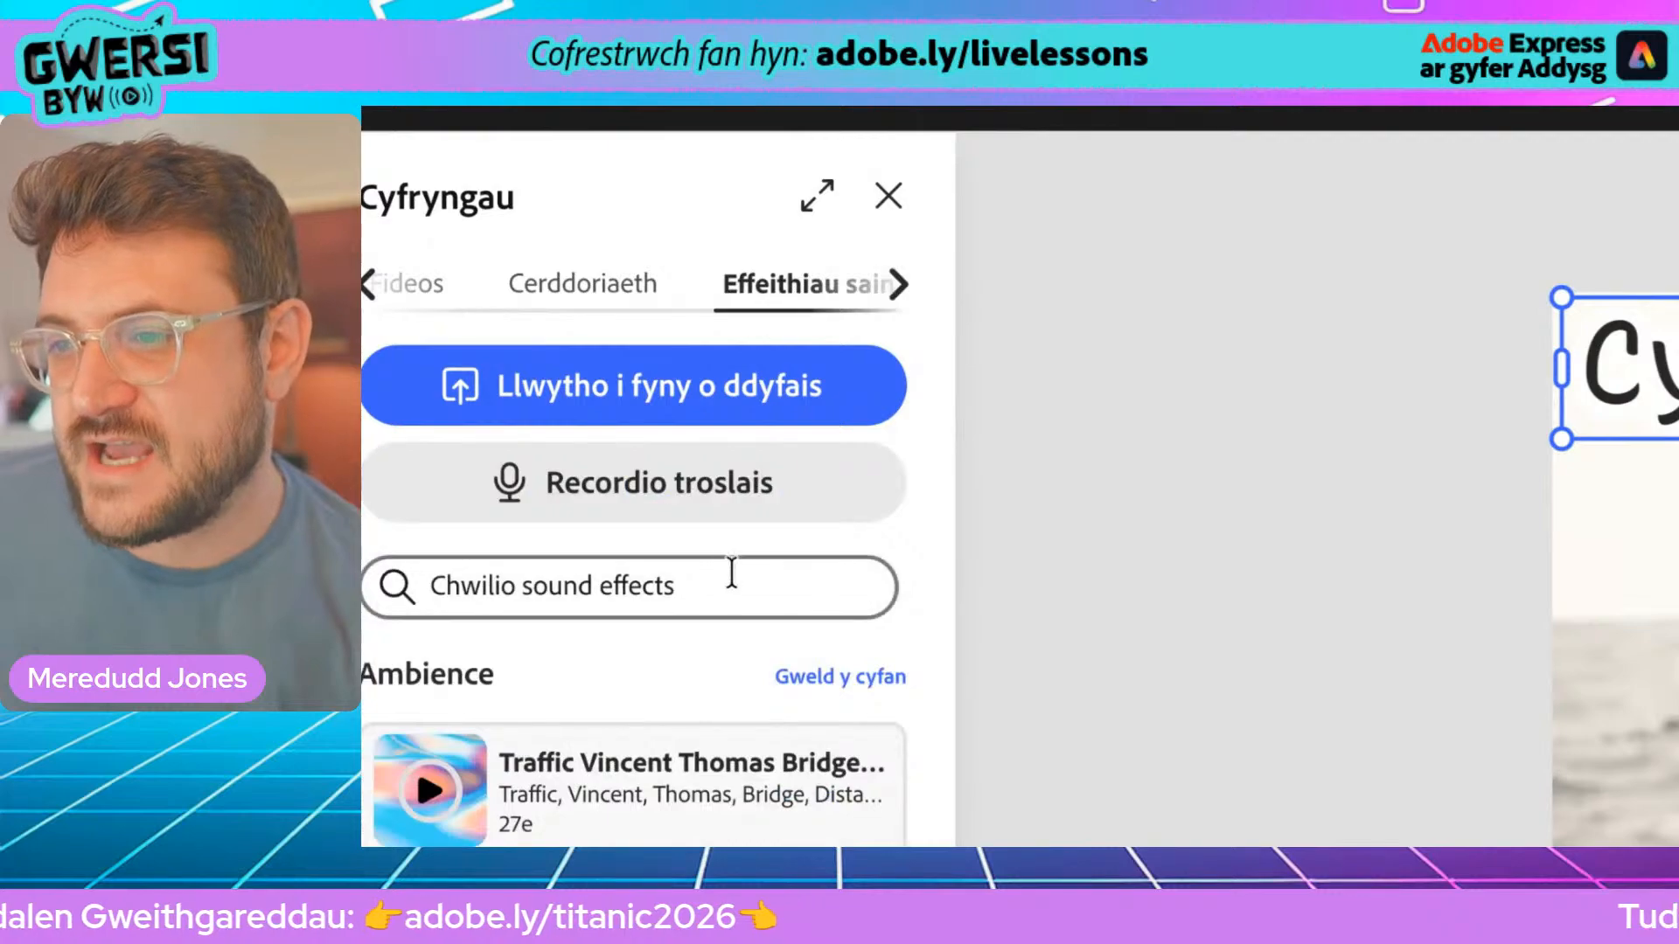
click(644, 485)
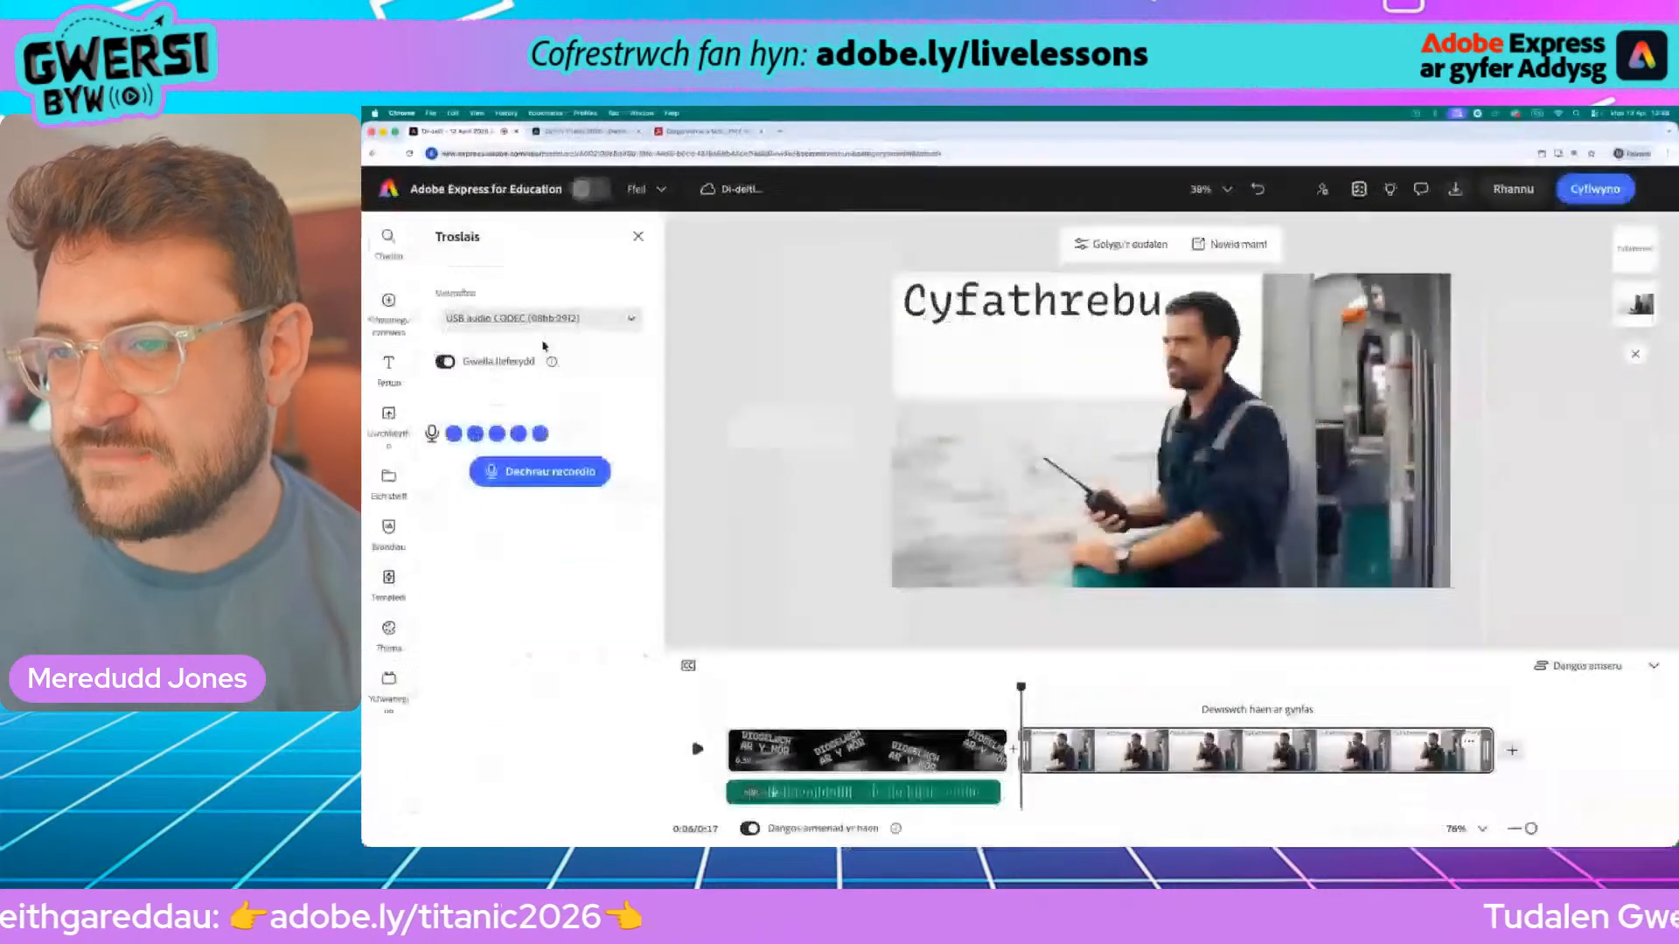
click(551, 475)
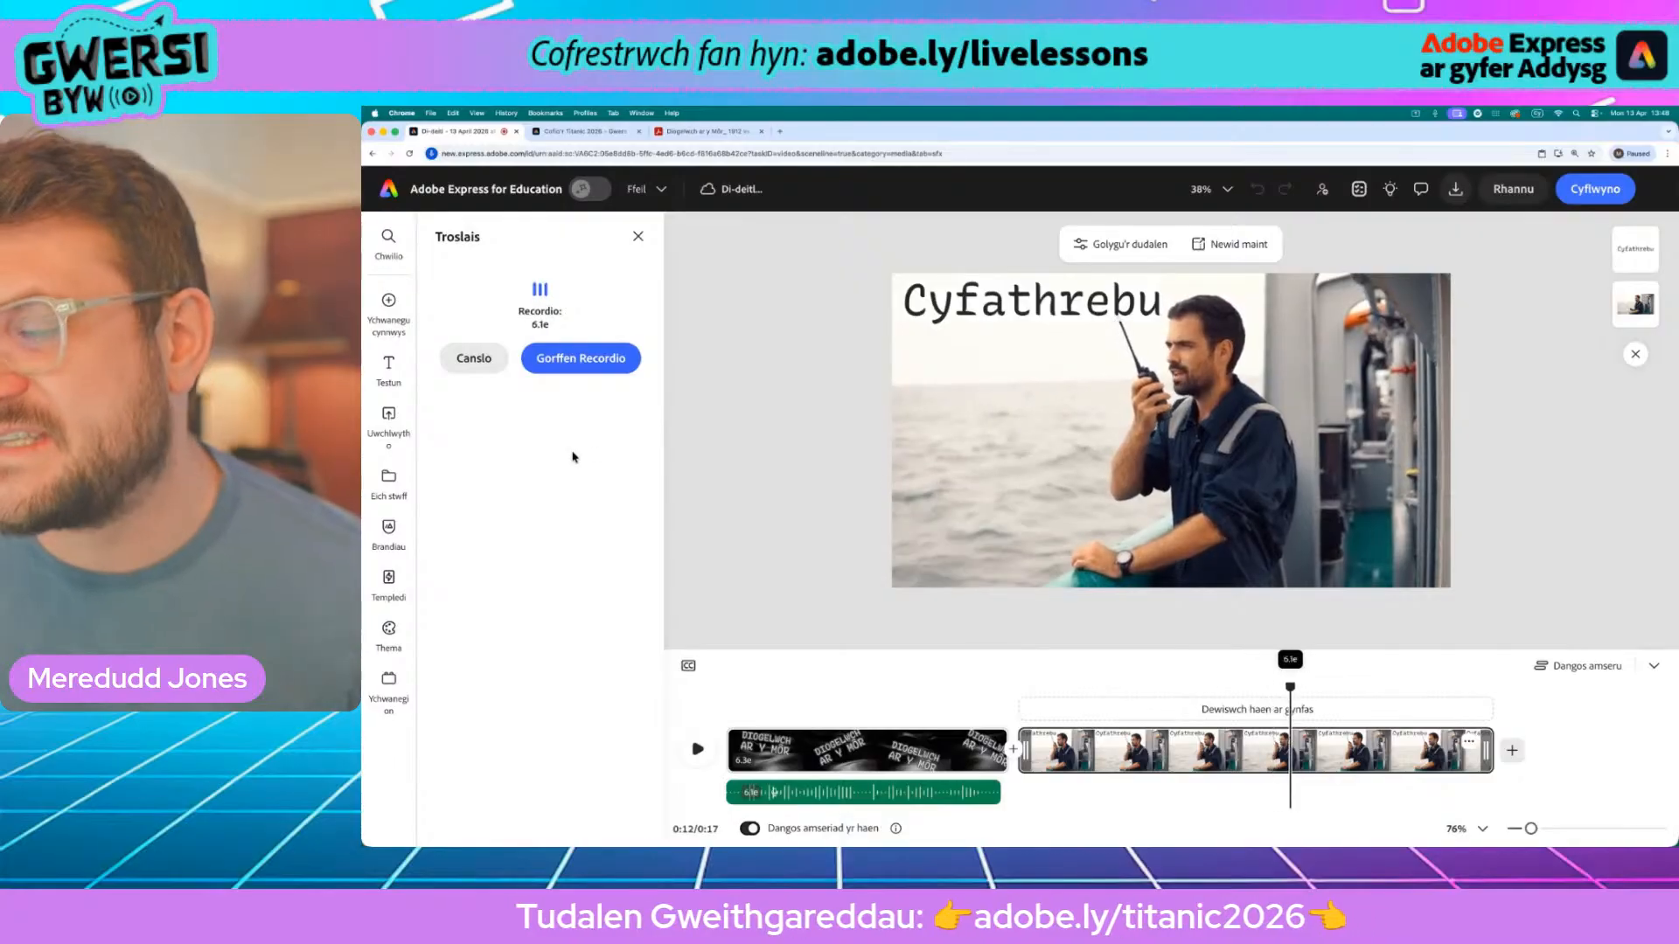
click(571, 359)
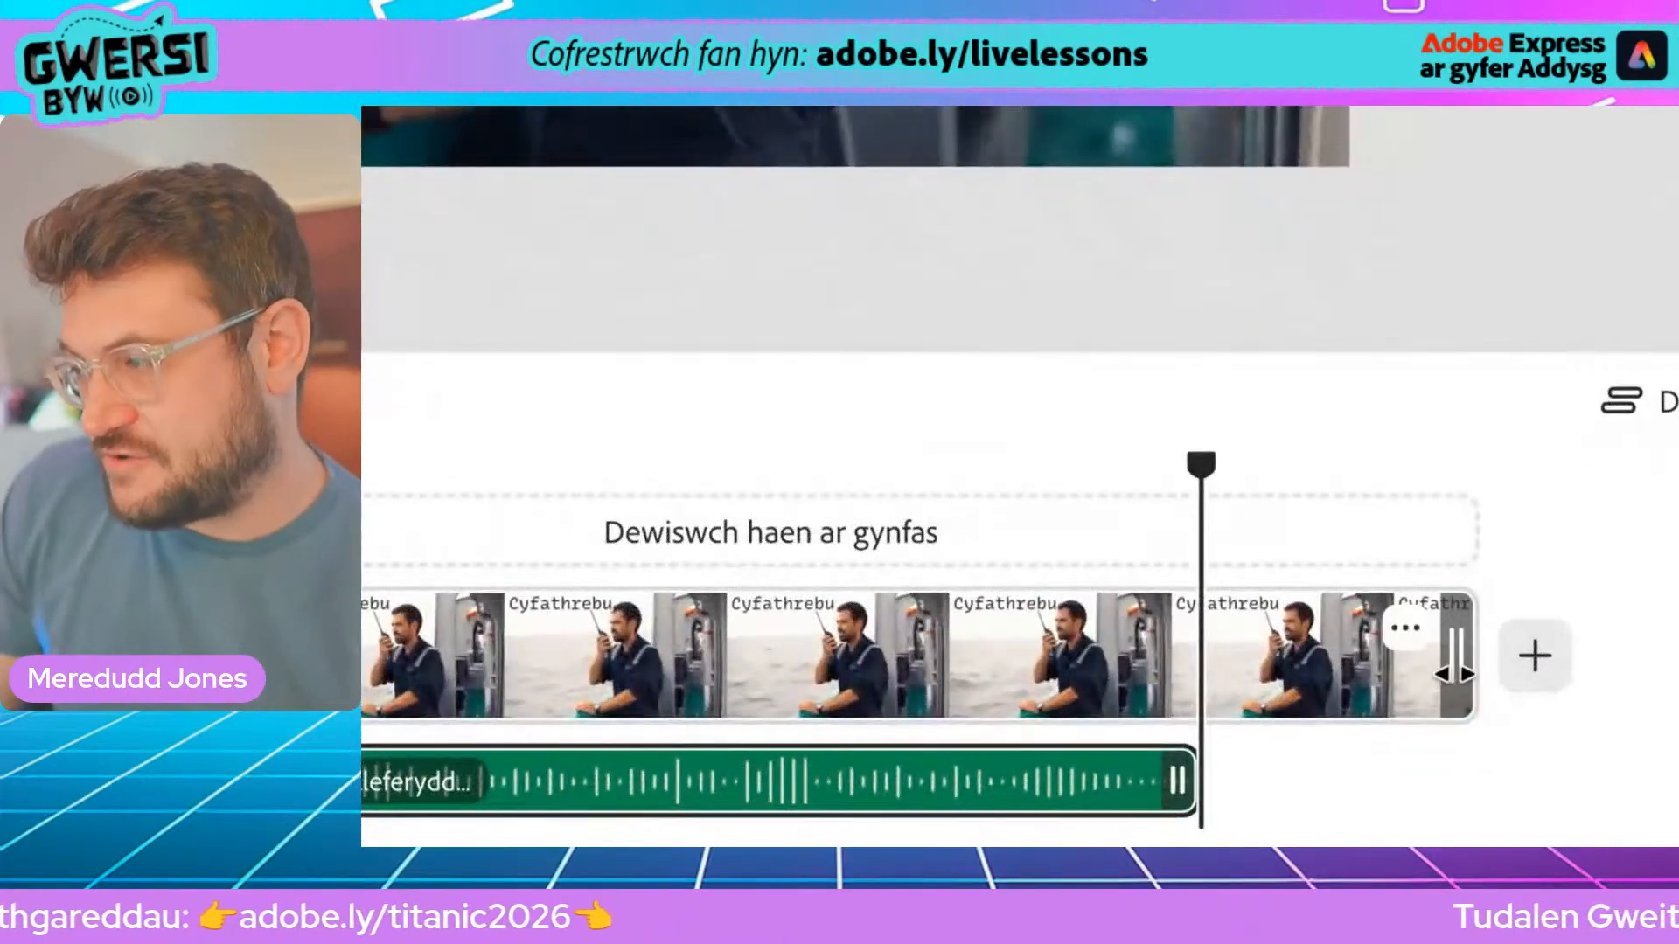
Trim the "Cyfathrebu" scene to about 8.7 seconds to fit its voiceover, checking the video layer's timing
drag(1462, 665, 1194, 682)
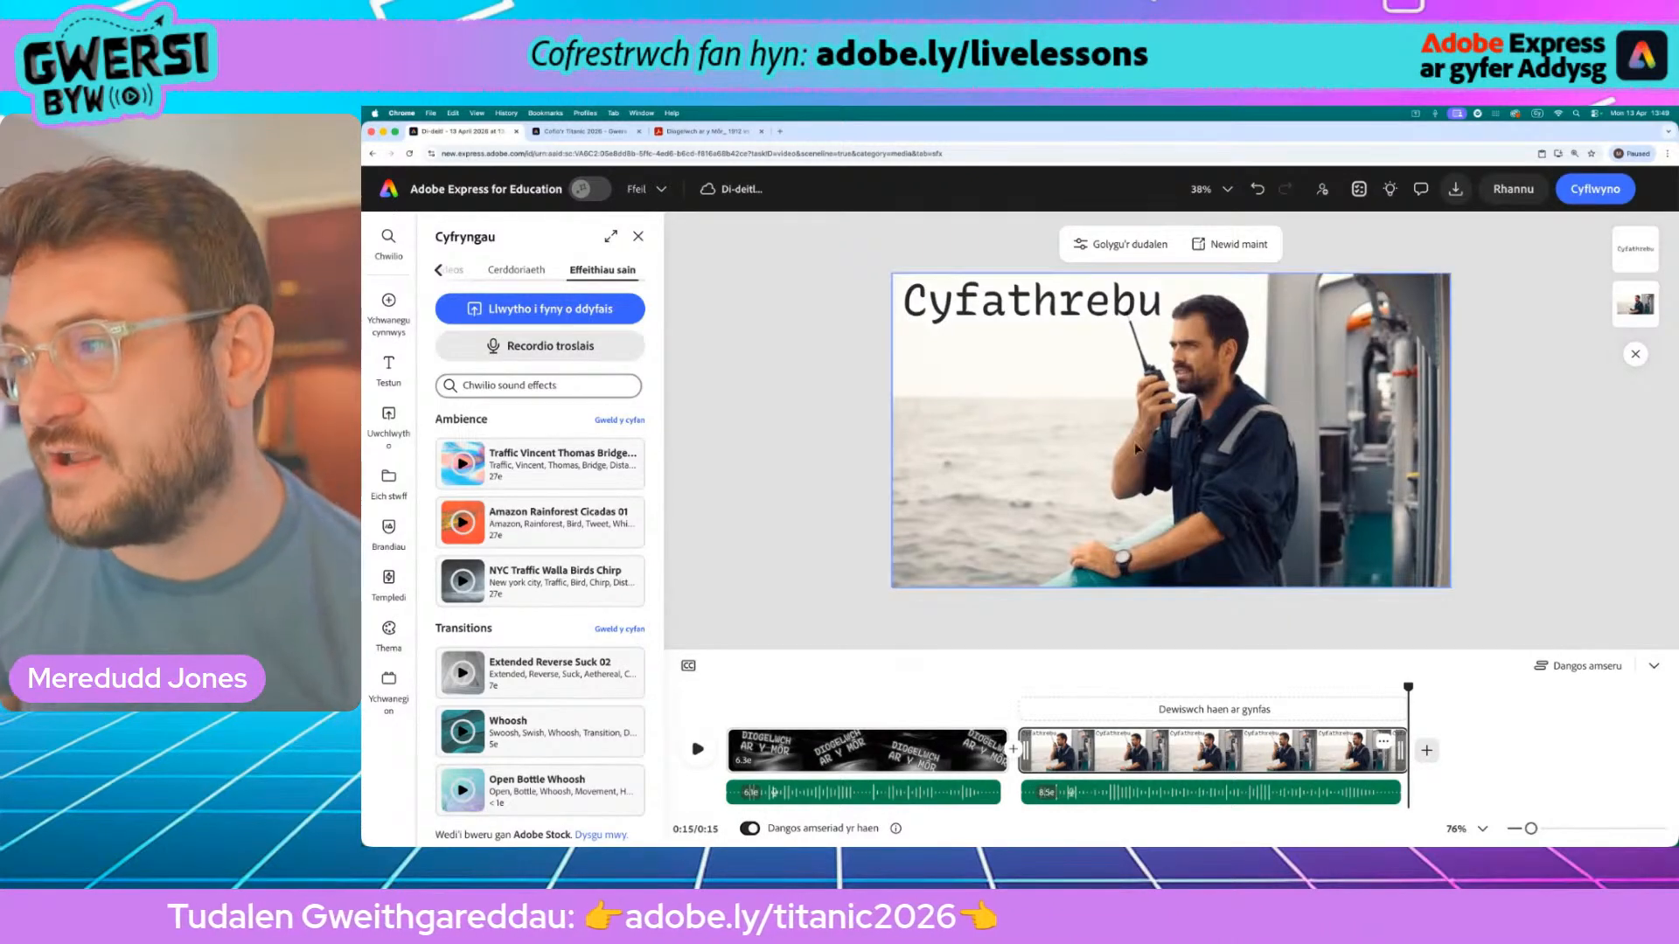
click(1094, 480)
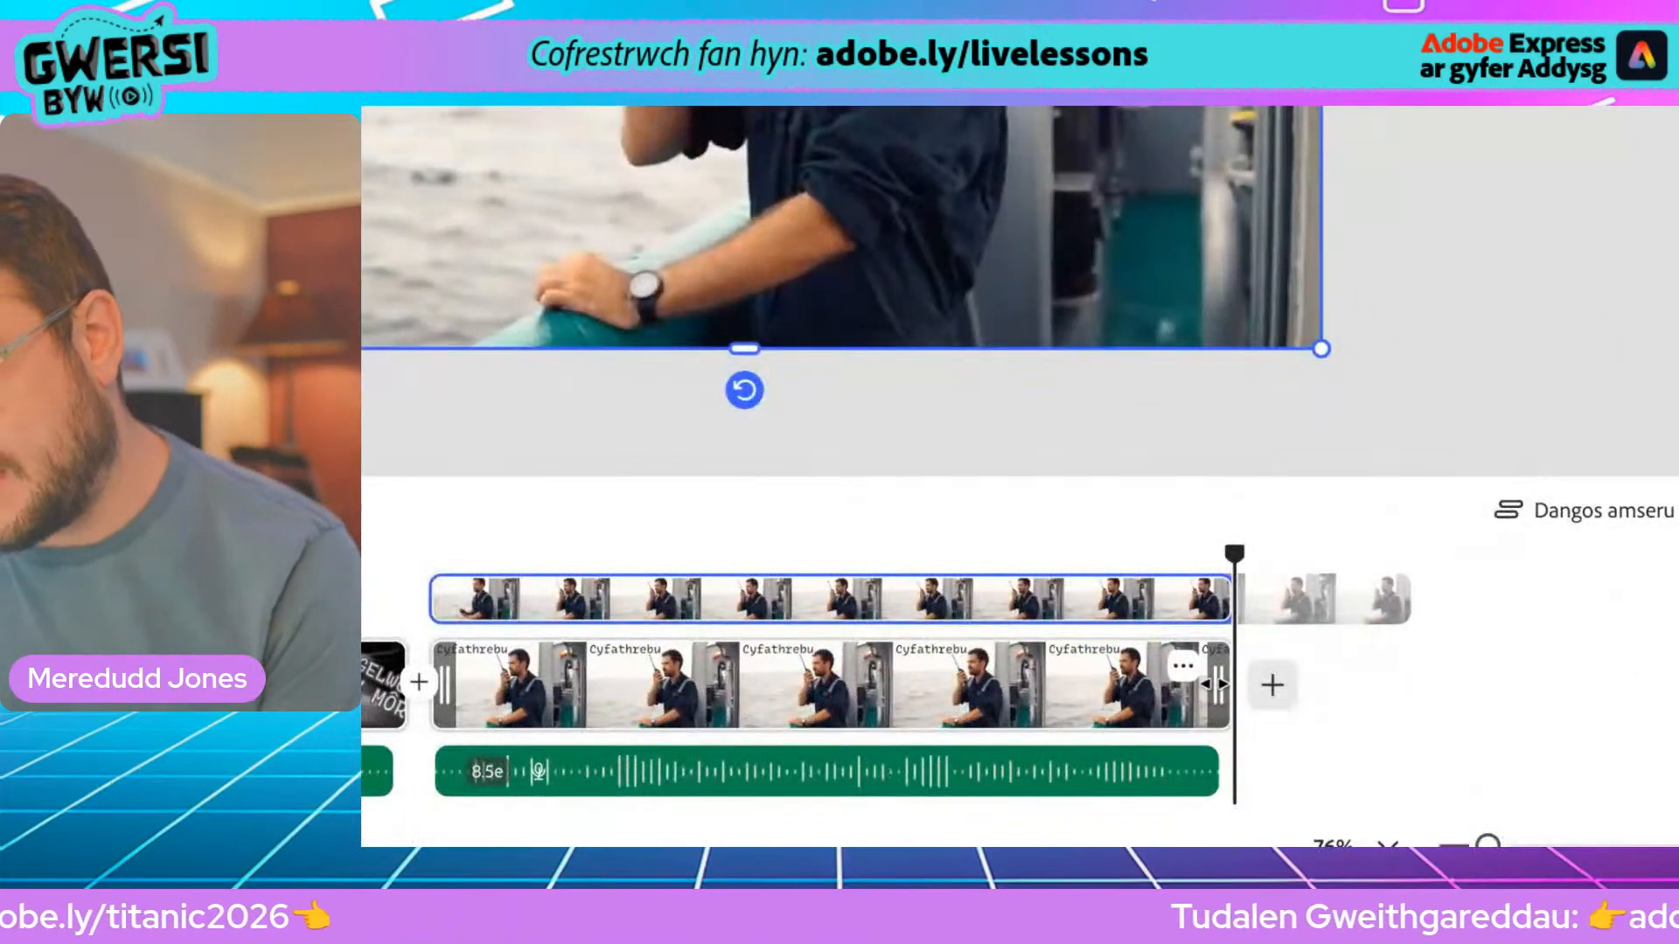
mouse_move(1215, 684)
mouse_down()
mouse_move(1413, 686)
mouse_move(1210, 704)
mouse_up()
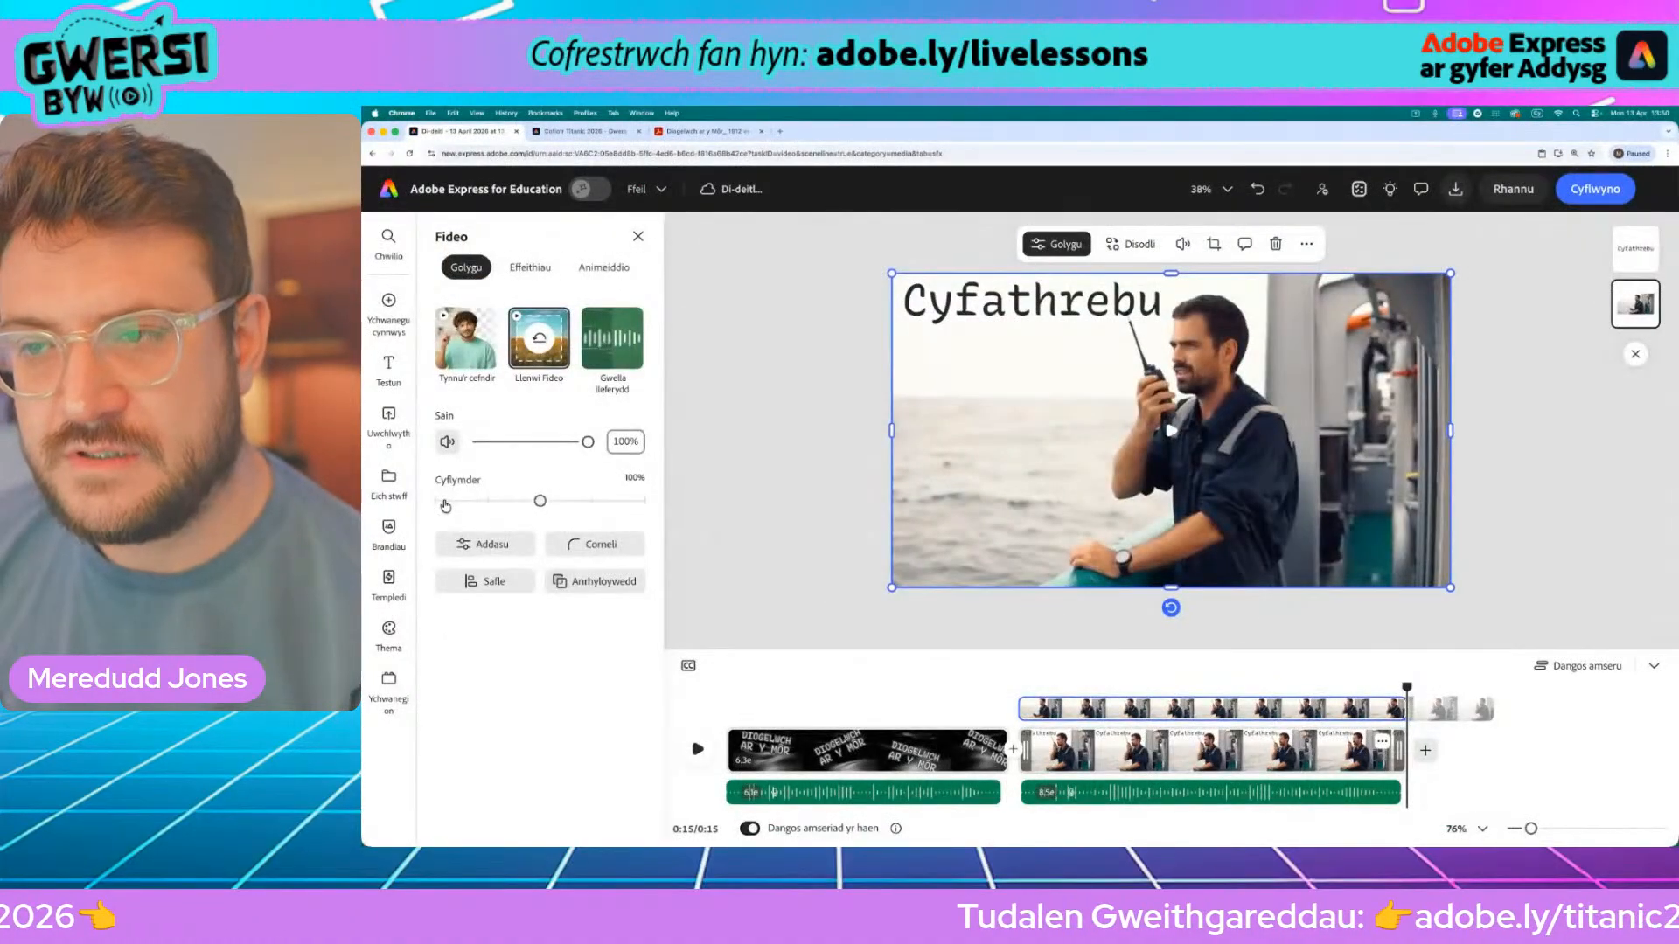
Try slowing the sailor clip to 25% speed and set it back to 100%
drag(540, 503, 431, 504)
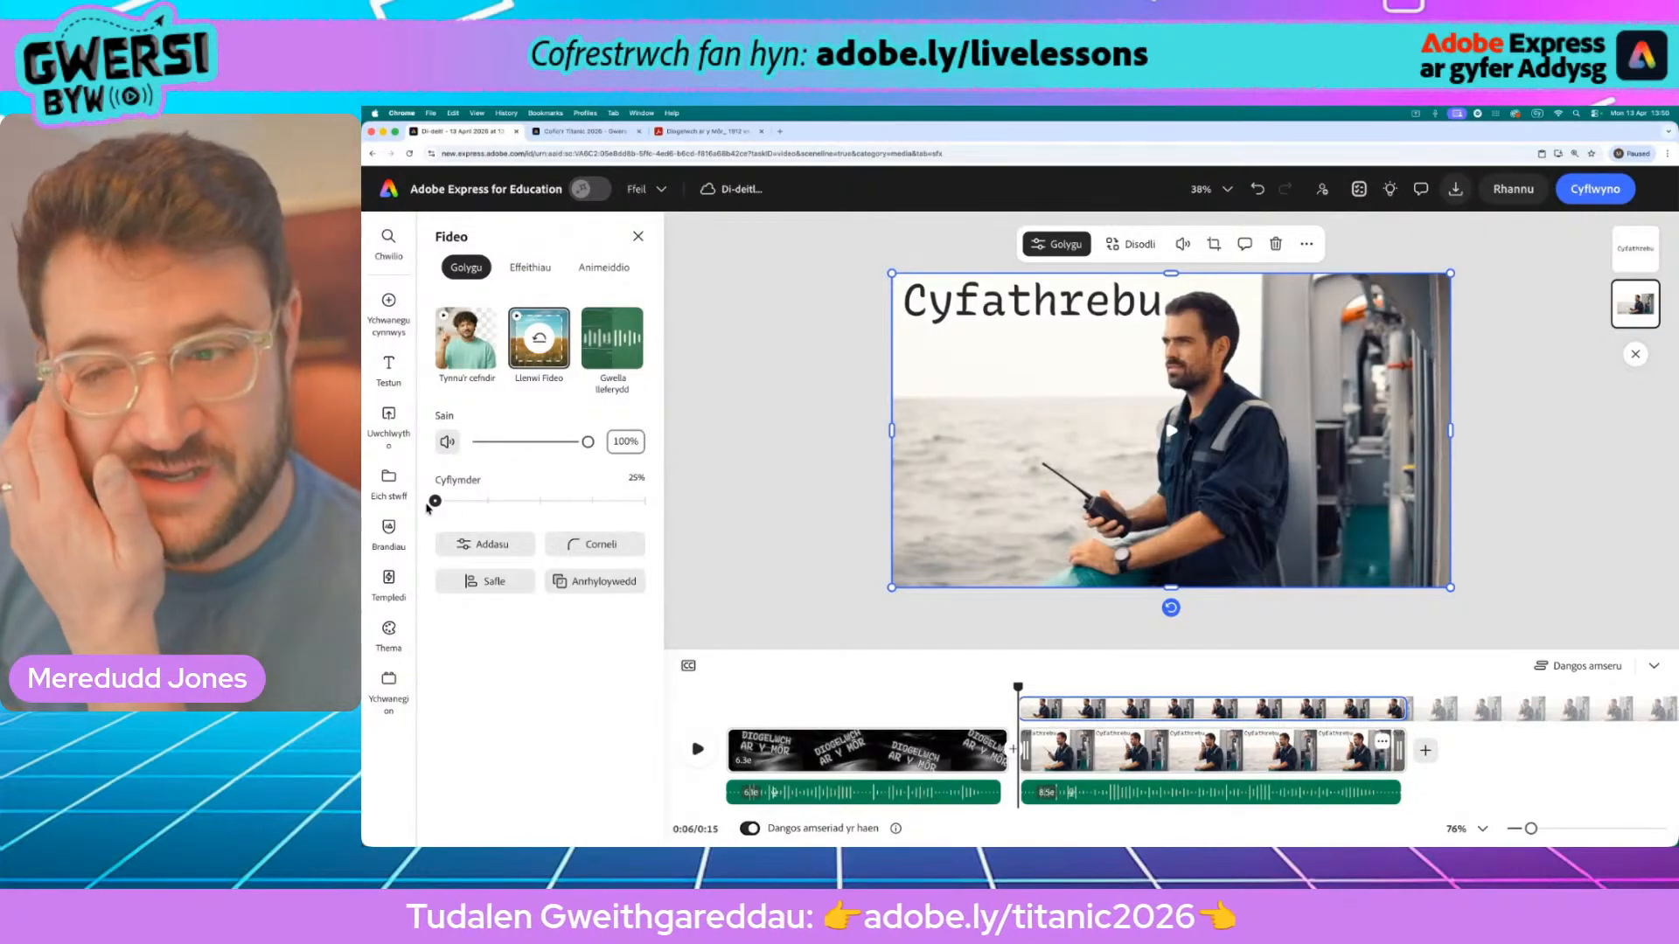
drag(428, 505, 533, 512)
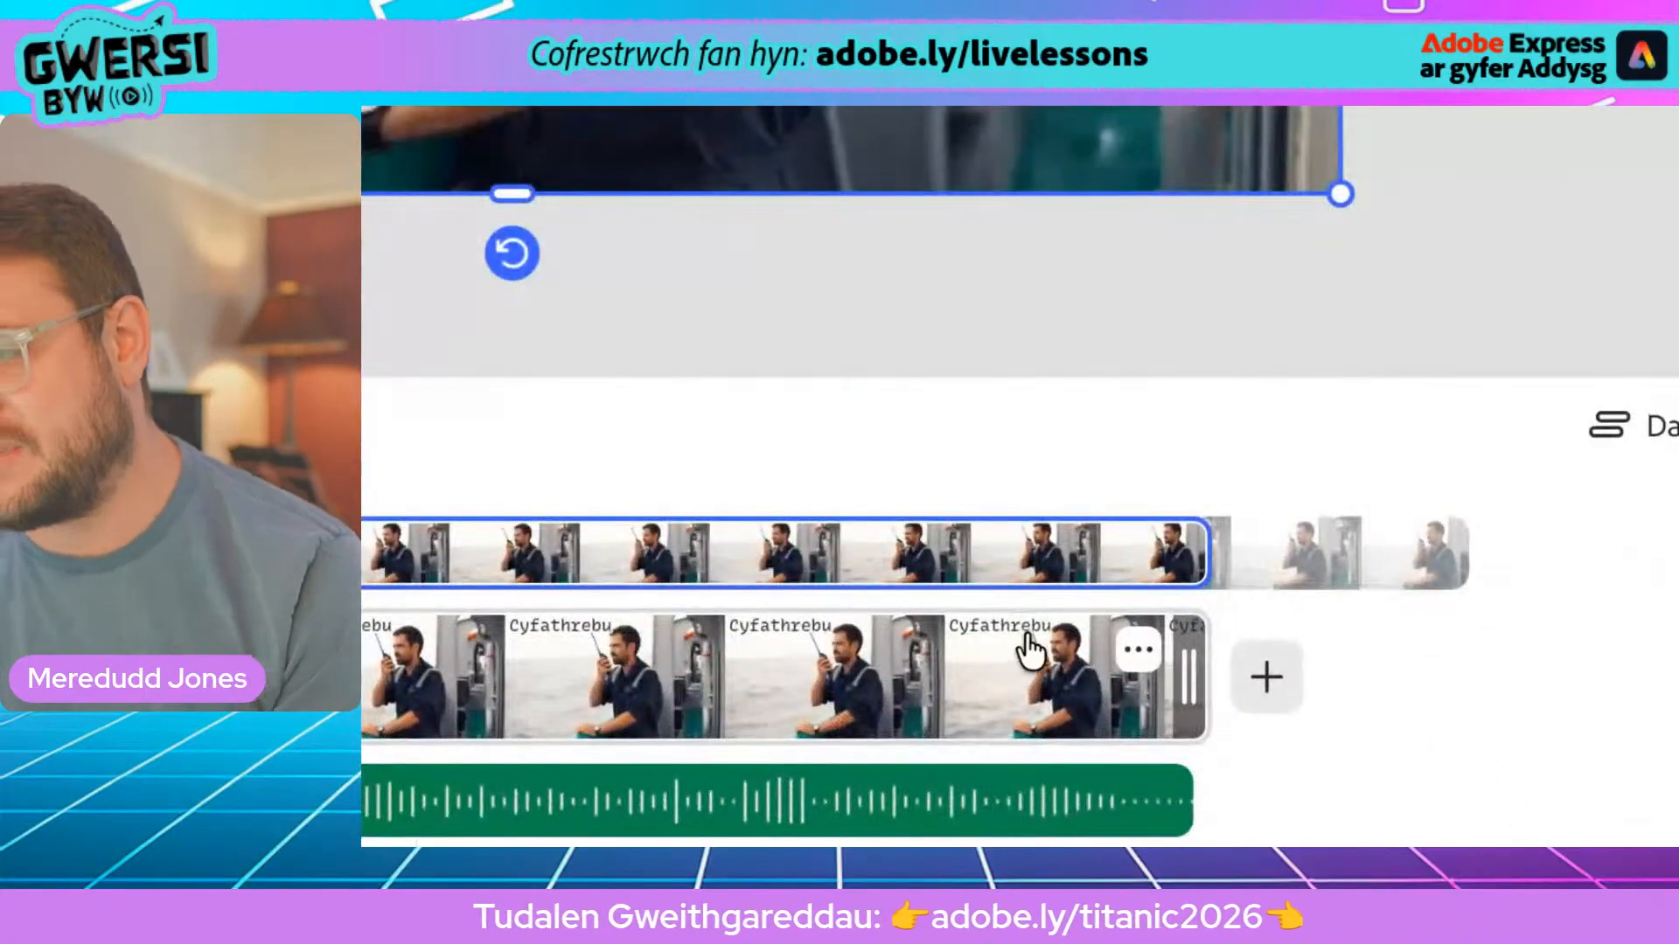
Duplicate the "Cyfathrebu" scene so the copy follows it on the timeline
click(1381, 742)
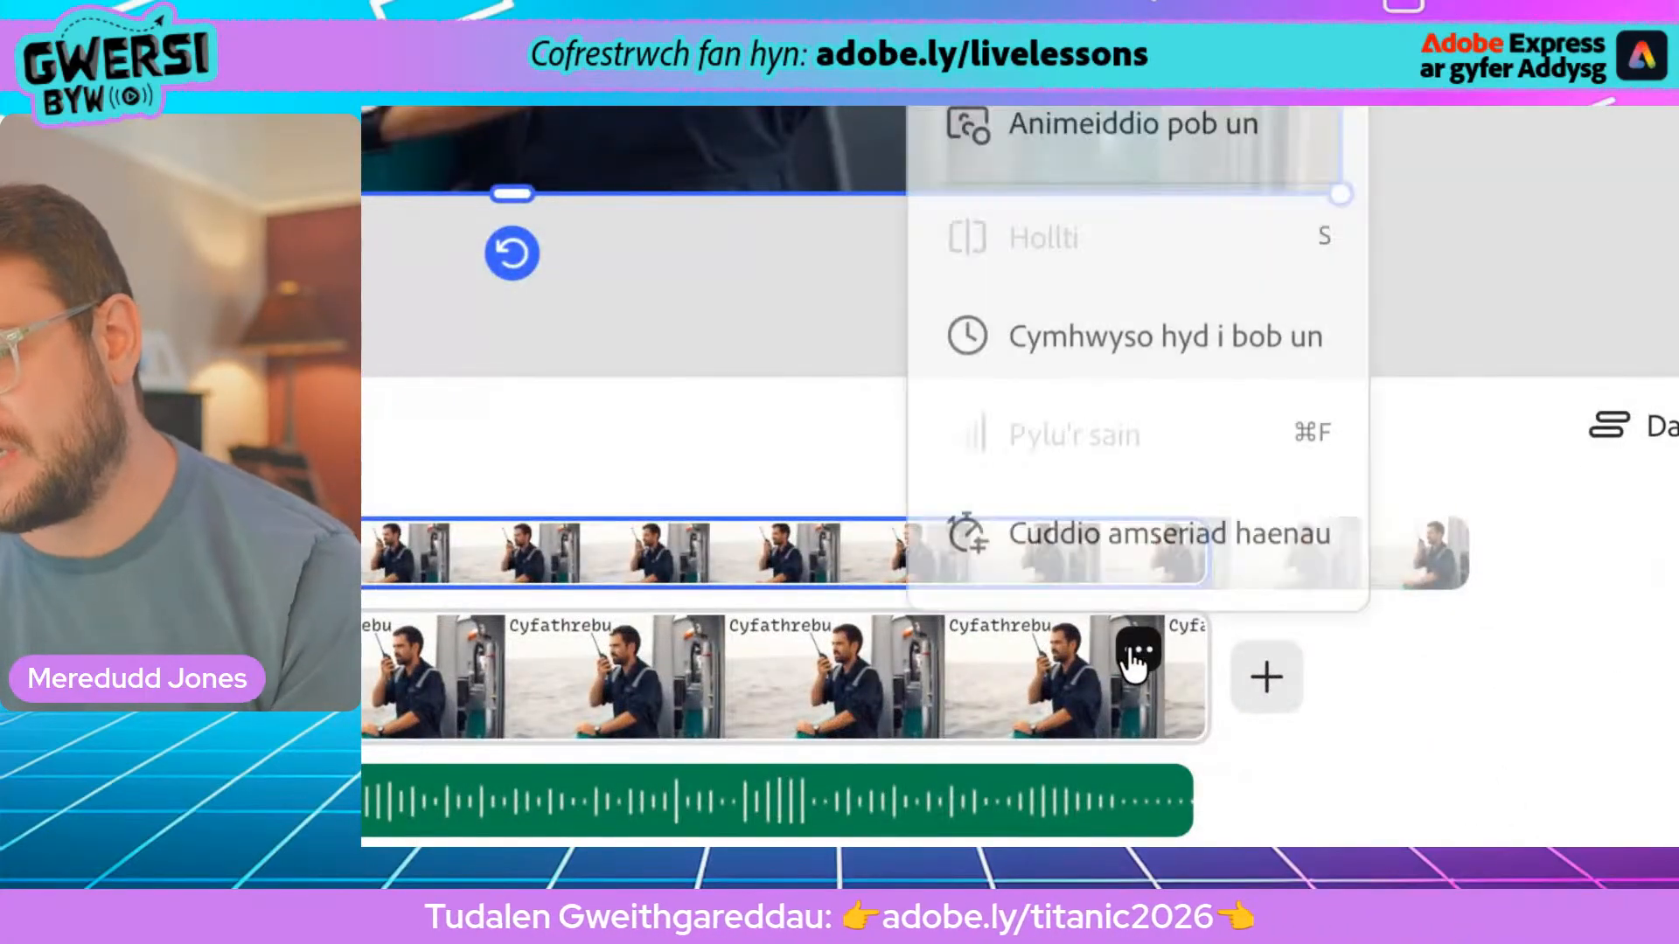
click(1178, 308)
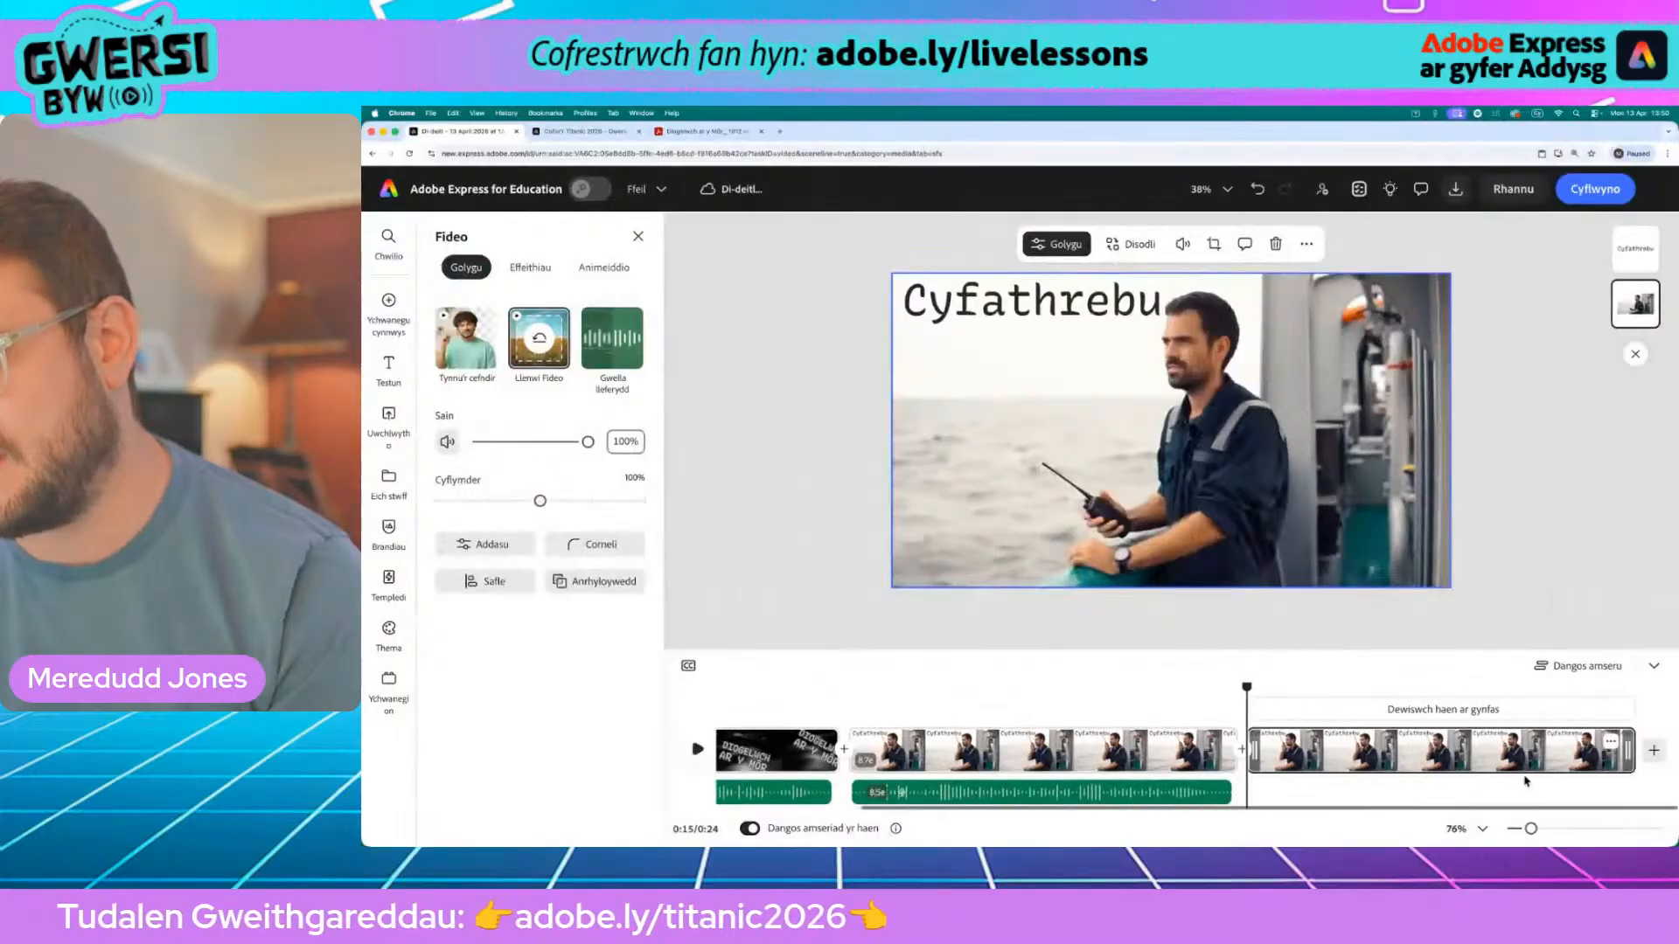
Set the playhead at the start of the duplicated "Cyfathrebu" scene and read the script document for the next topic
click(891, 697)
drag(892, 698, 1253, 717)
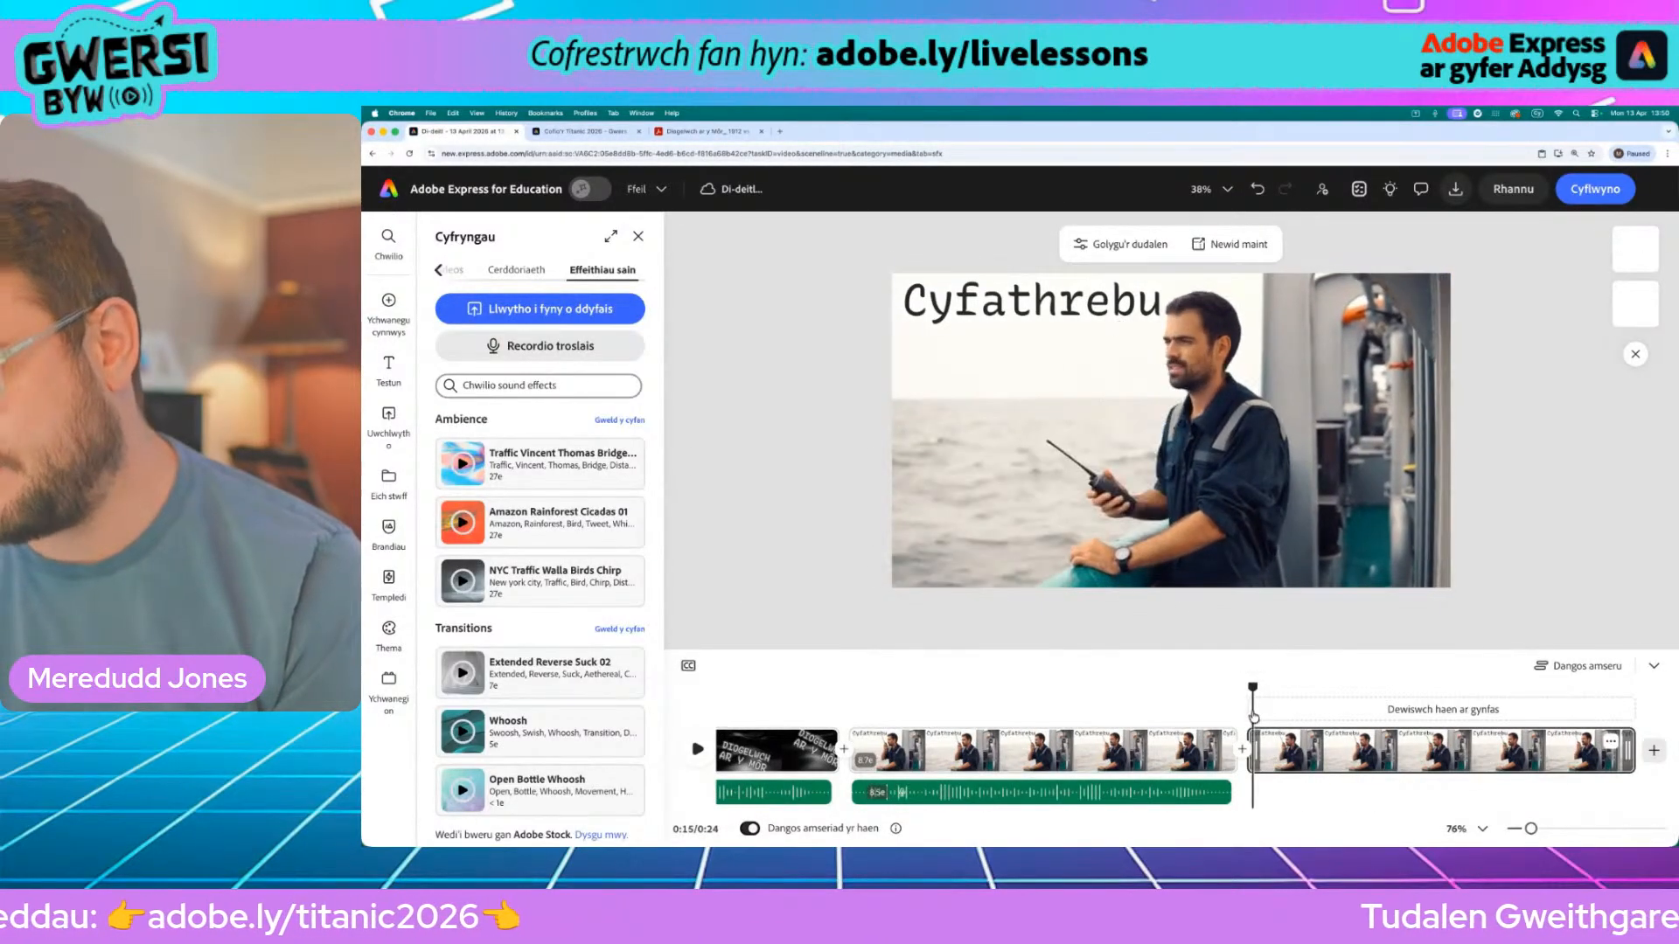
click(678, 130)
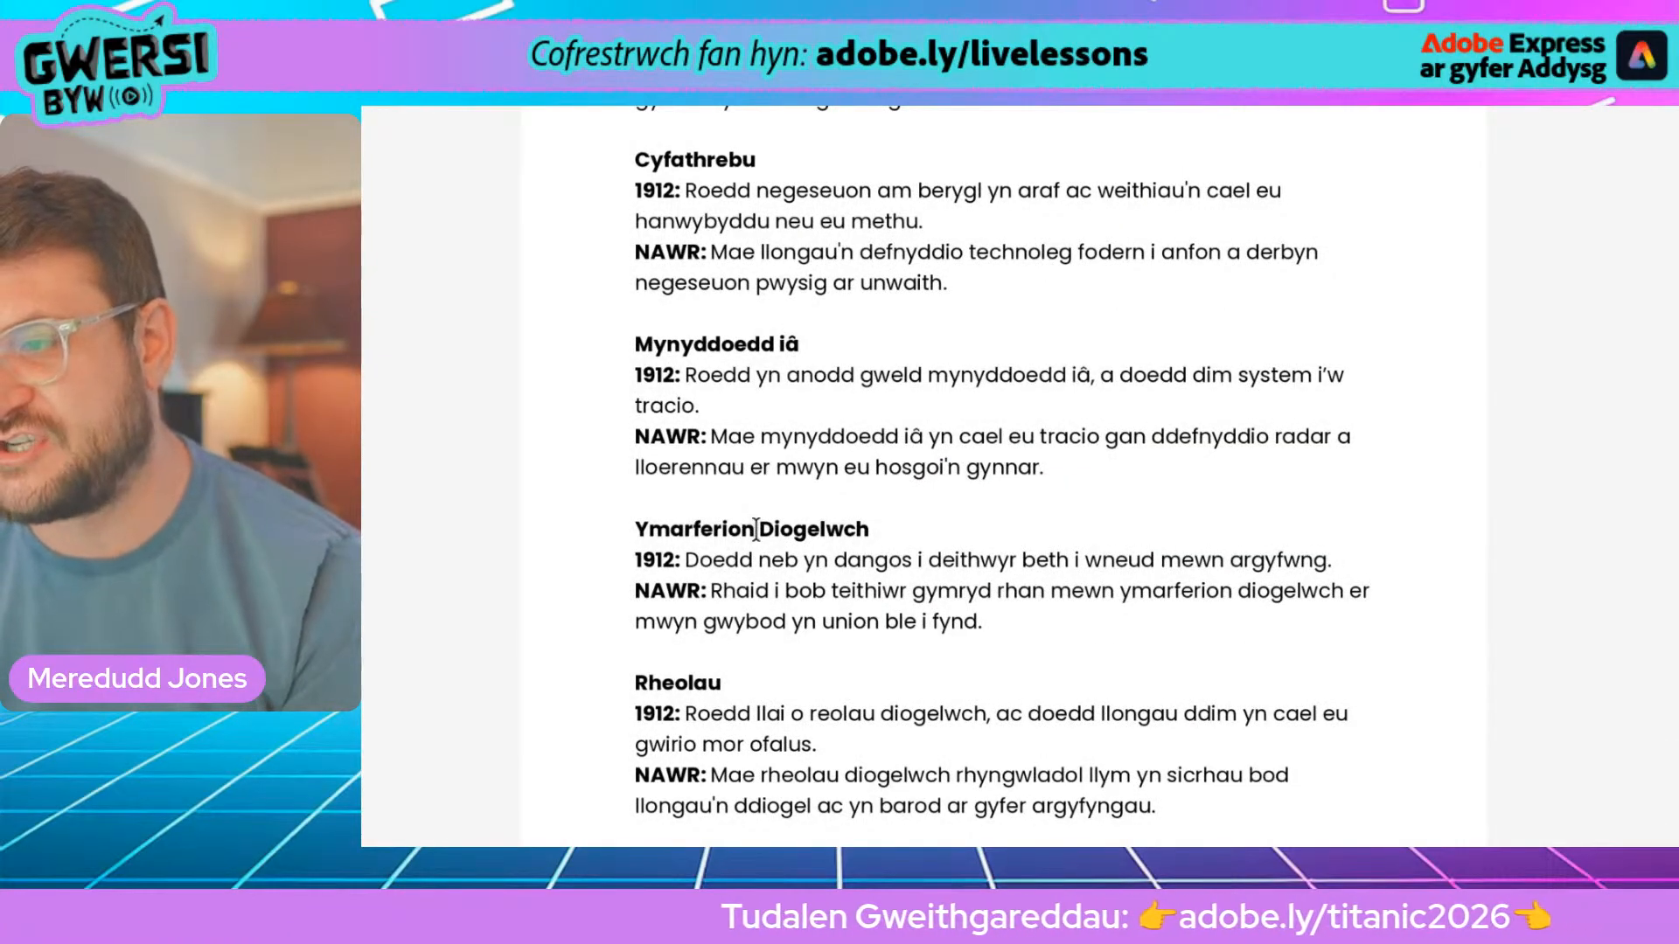
click(464, 132)
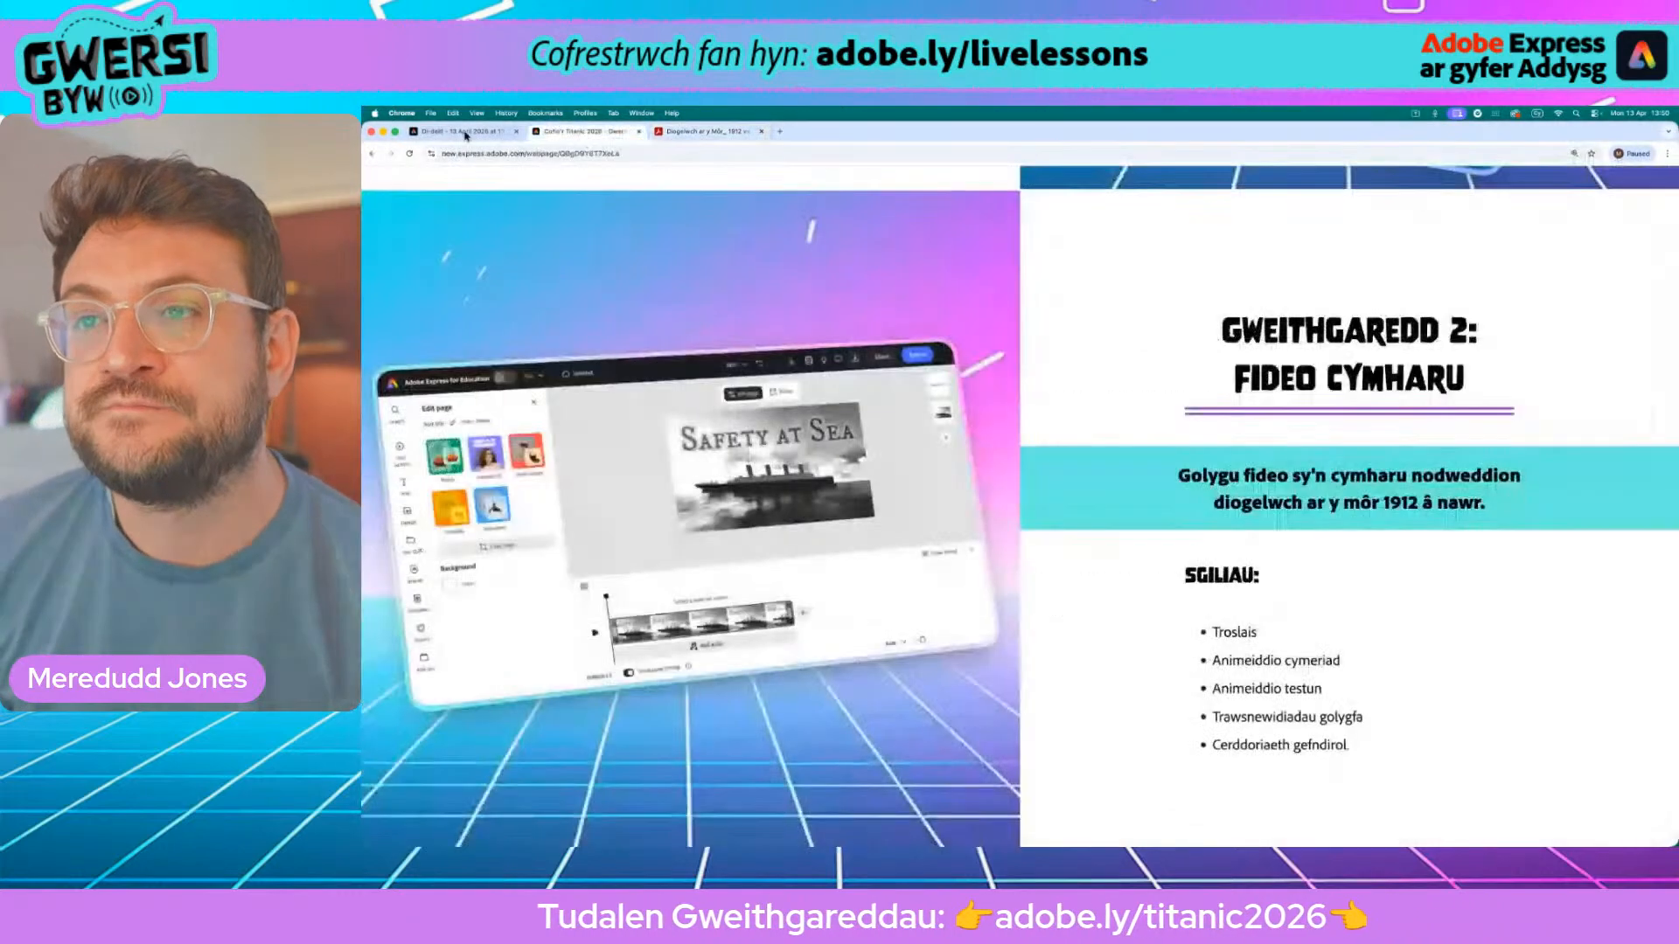
click(466, 132)
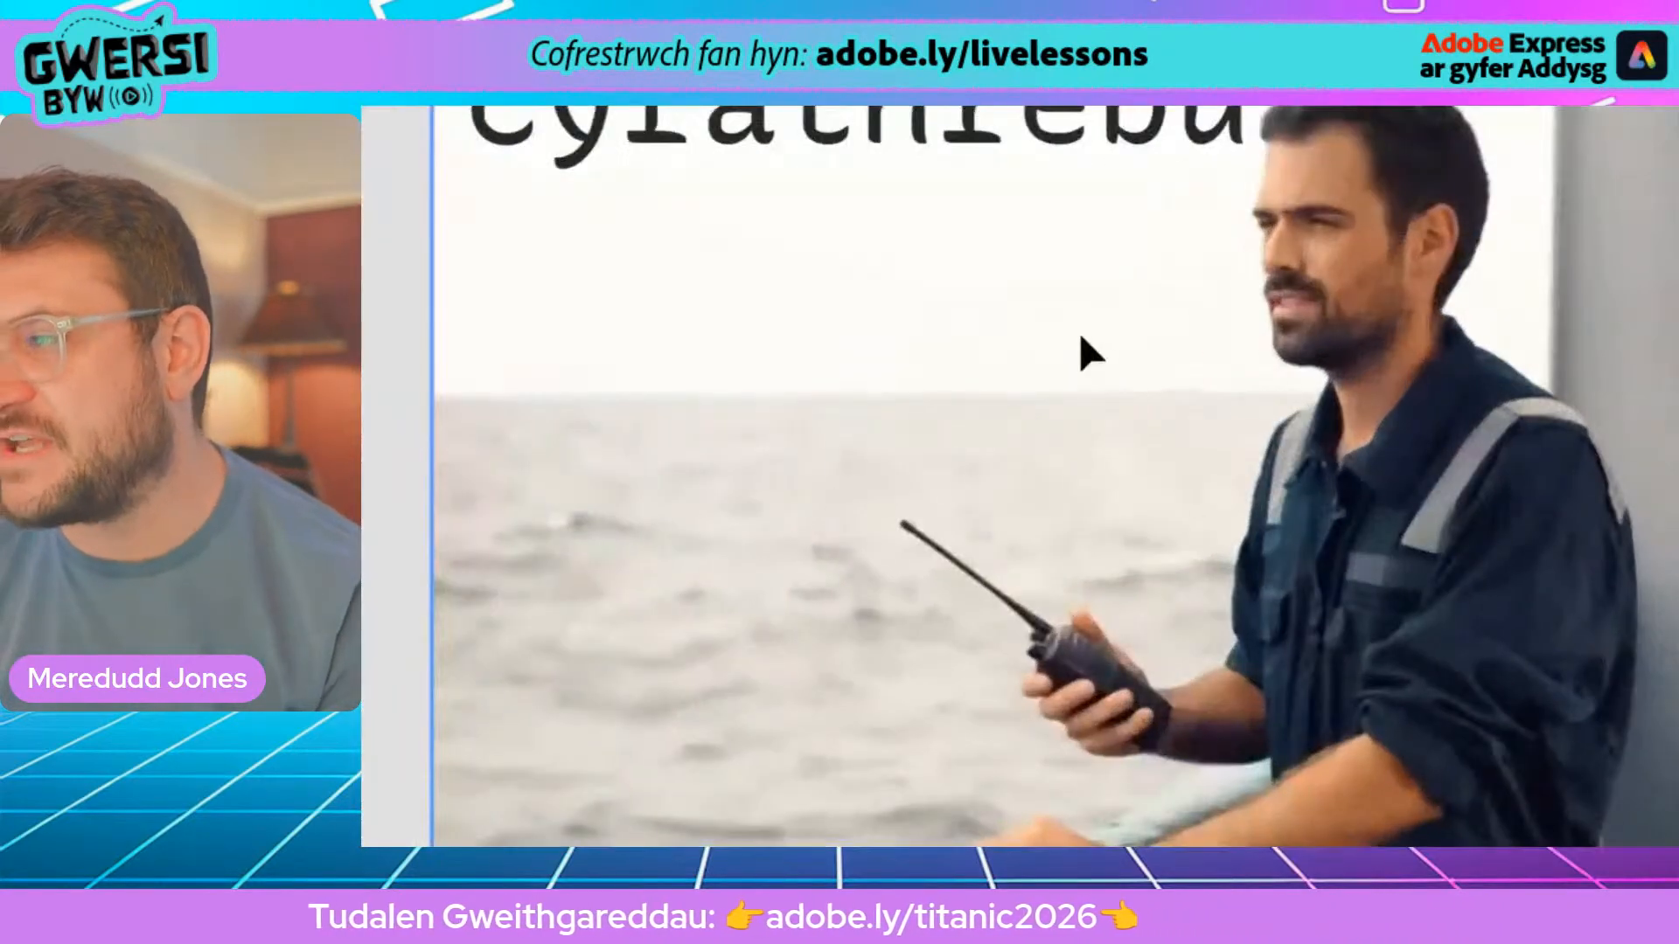
Replace the sailor clip in the duplicated scene with the "life jacket" stock video of a girl on a boat
click(1166, 390)
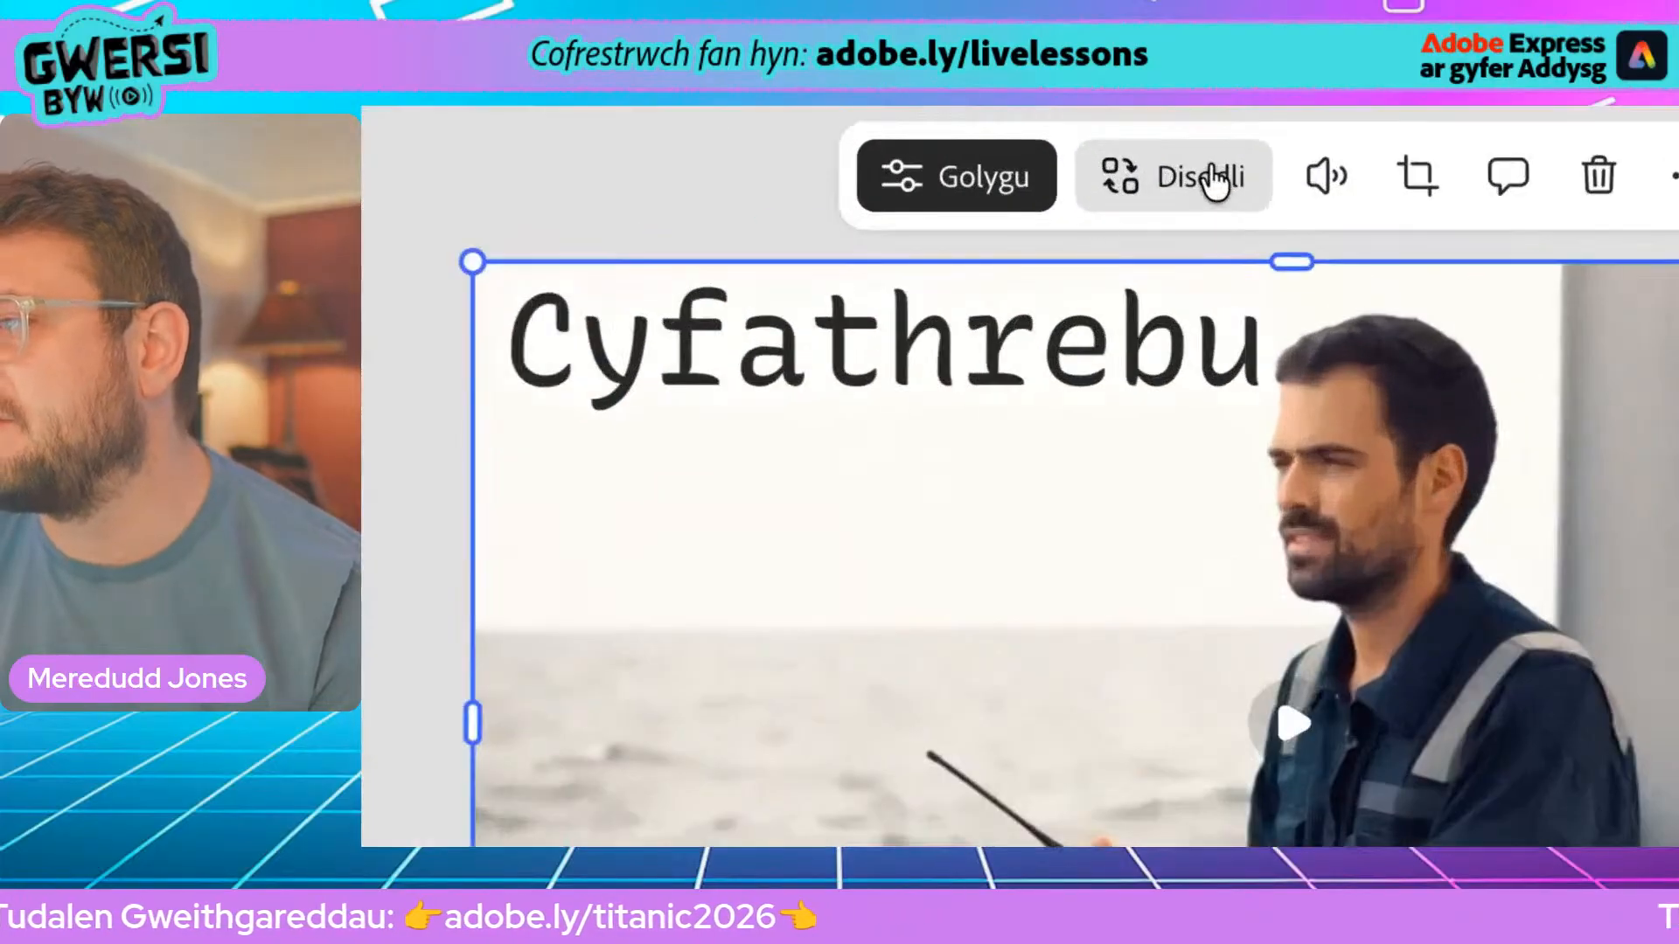
click(1200, 206)
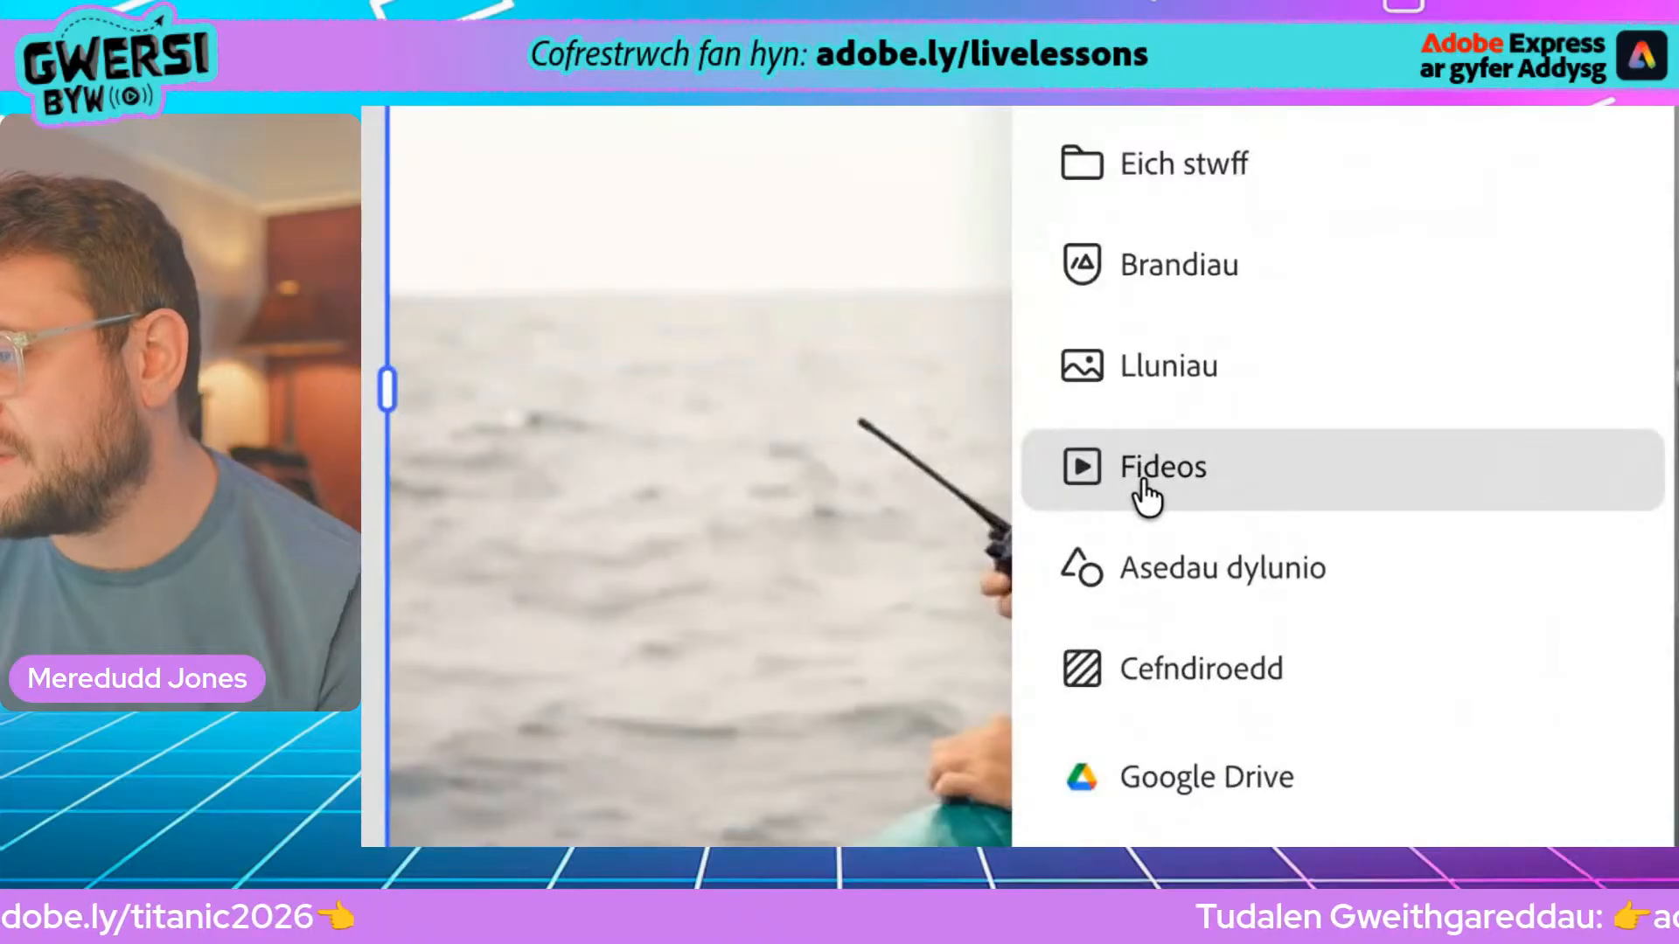
click(1197, 486)
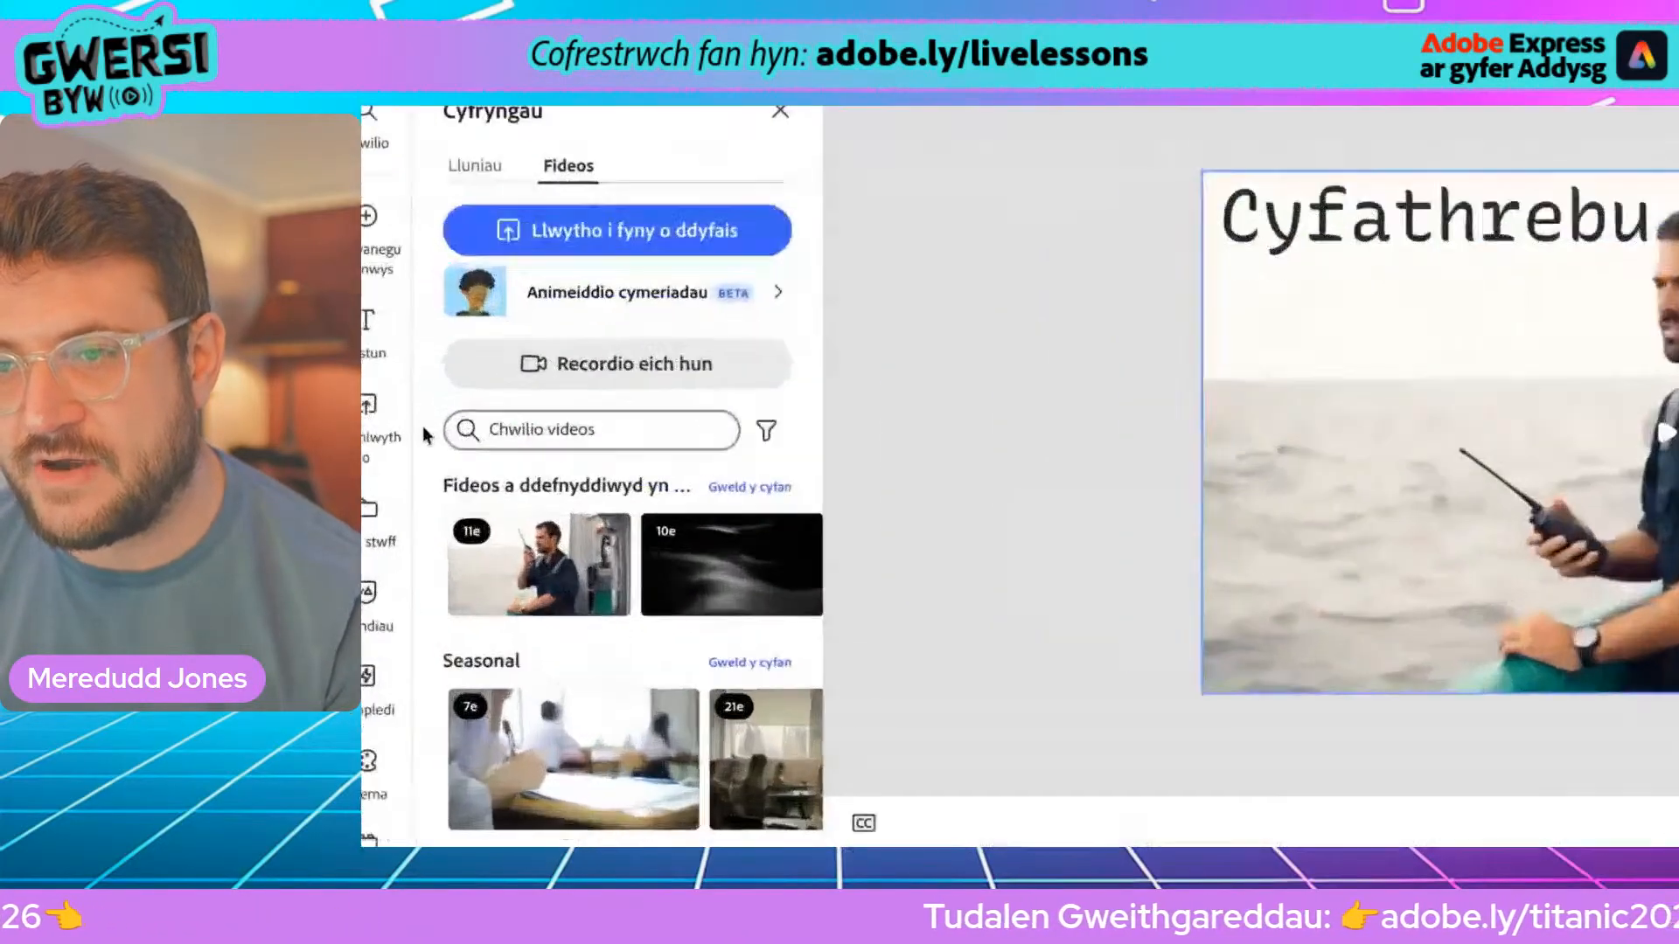
click(501, 429)
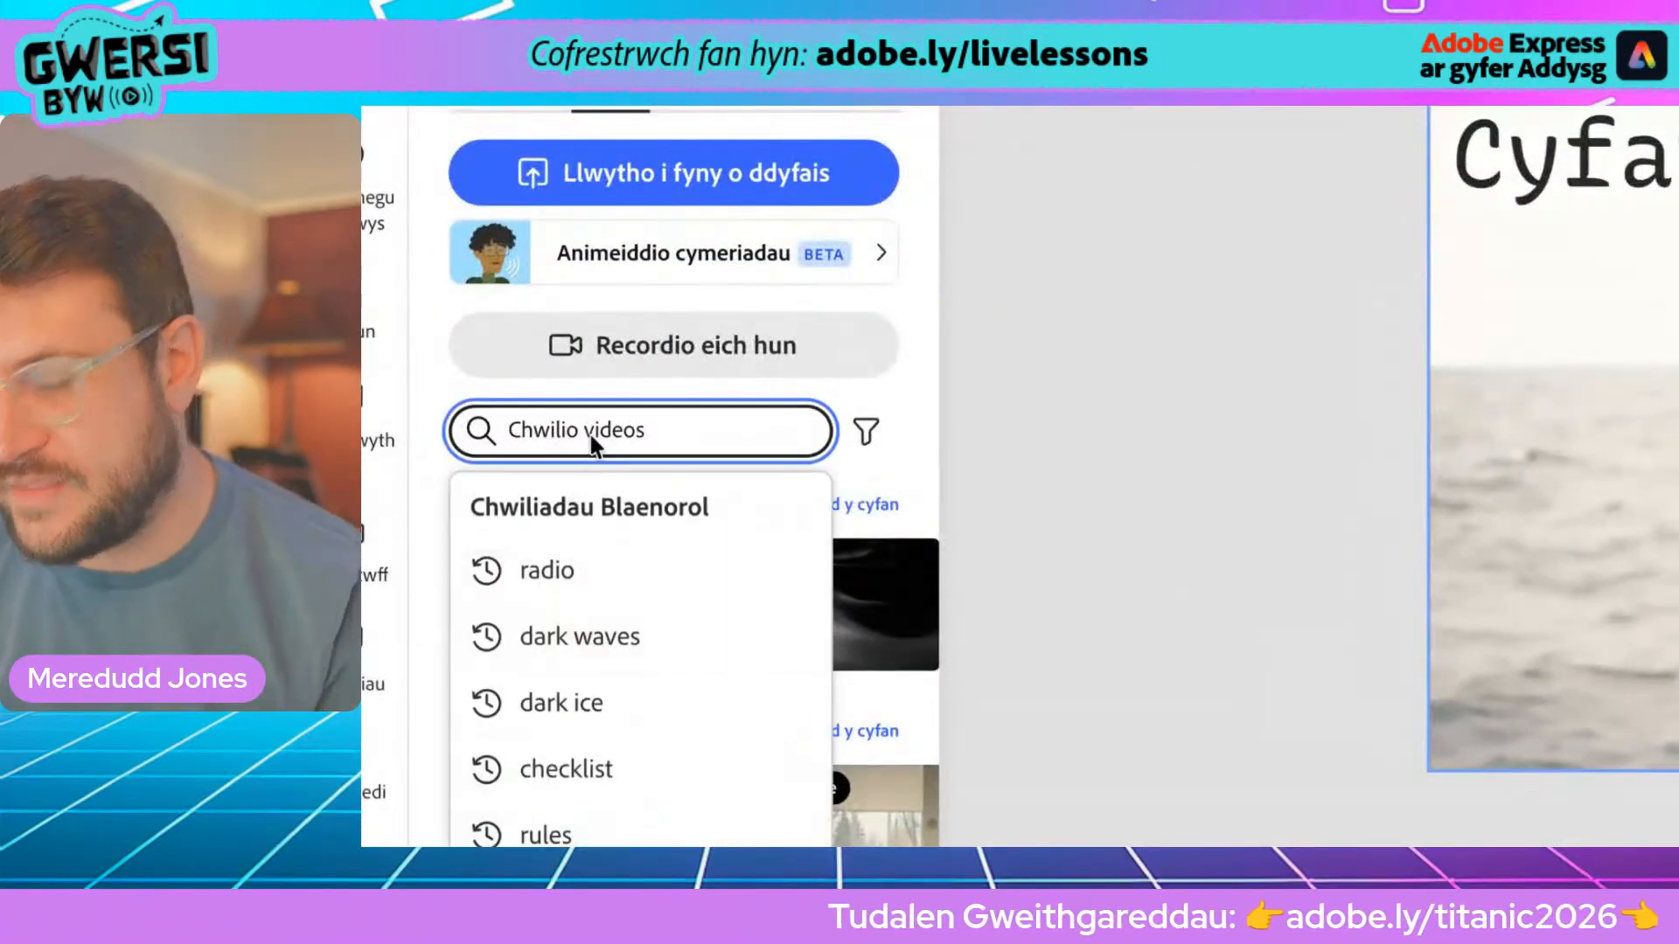
text(life )
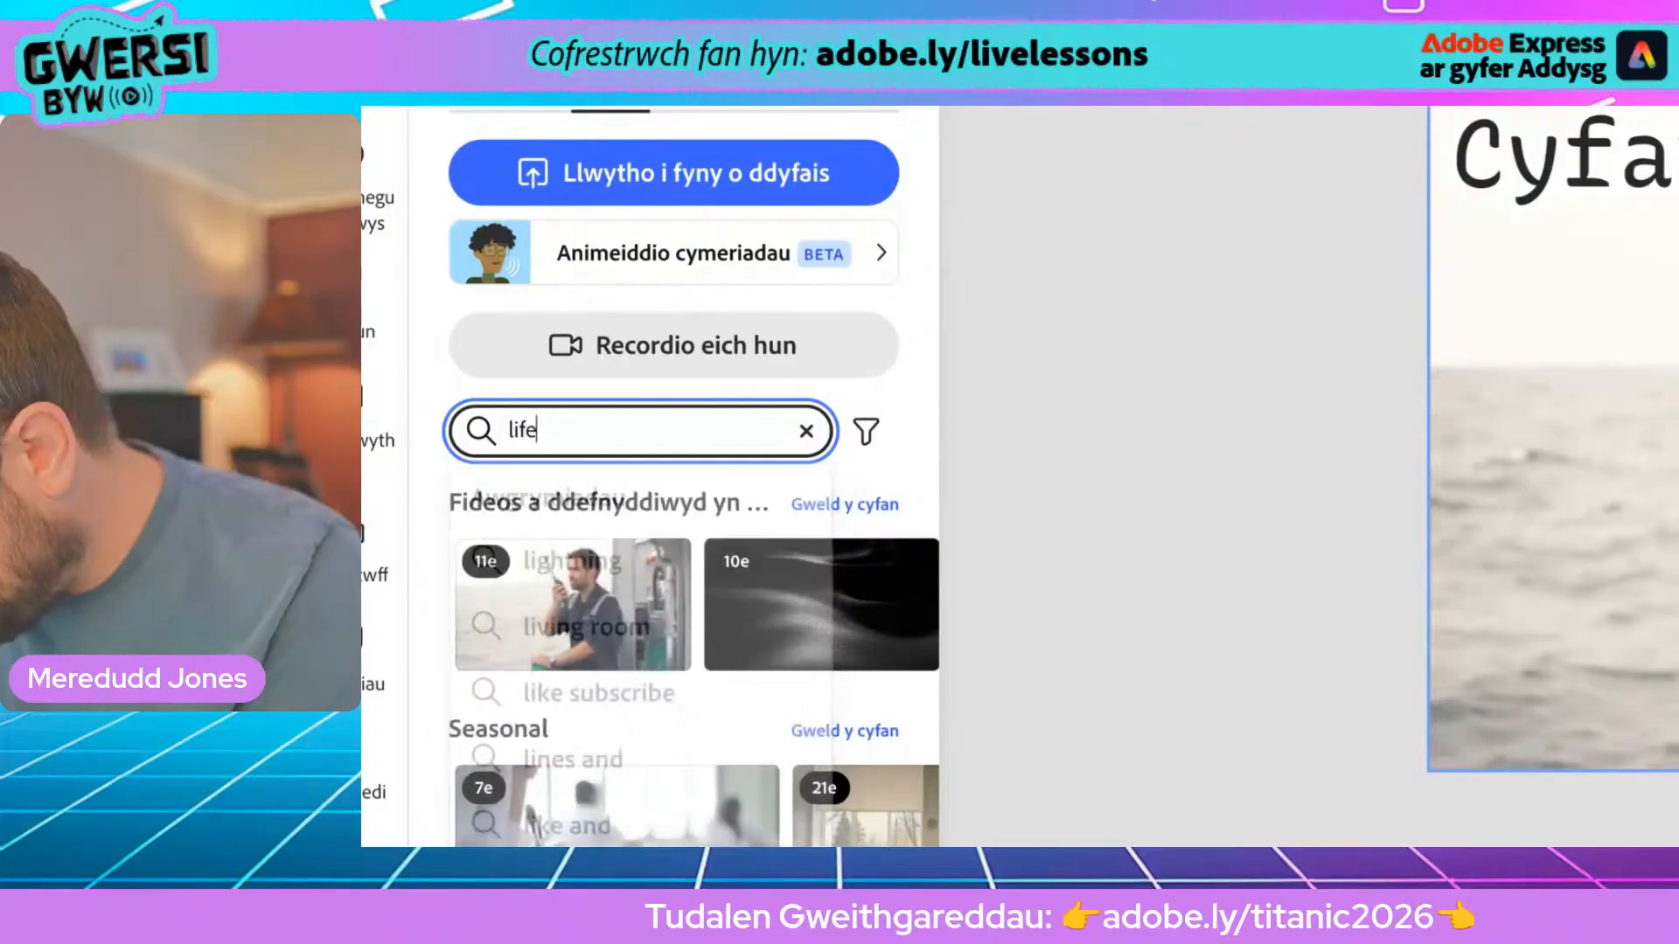
text(jacket)
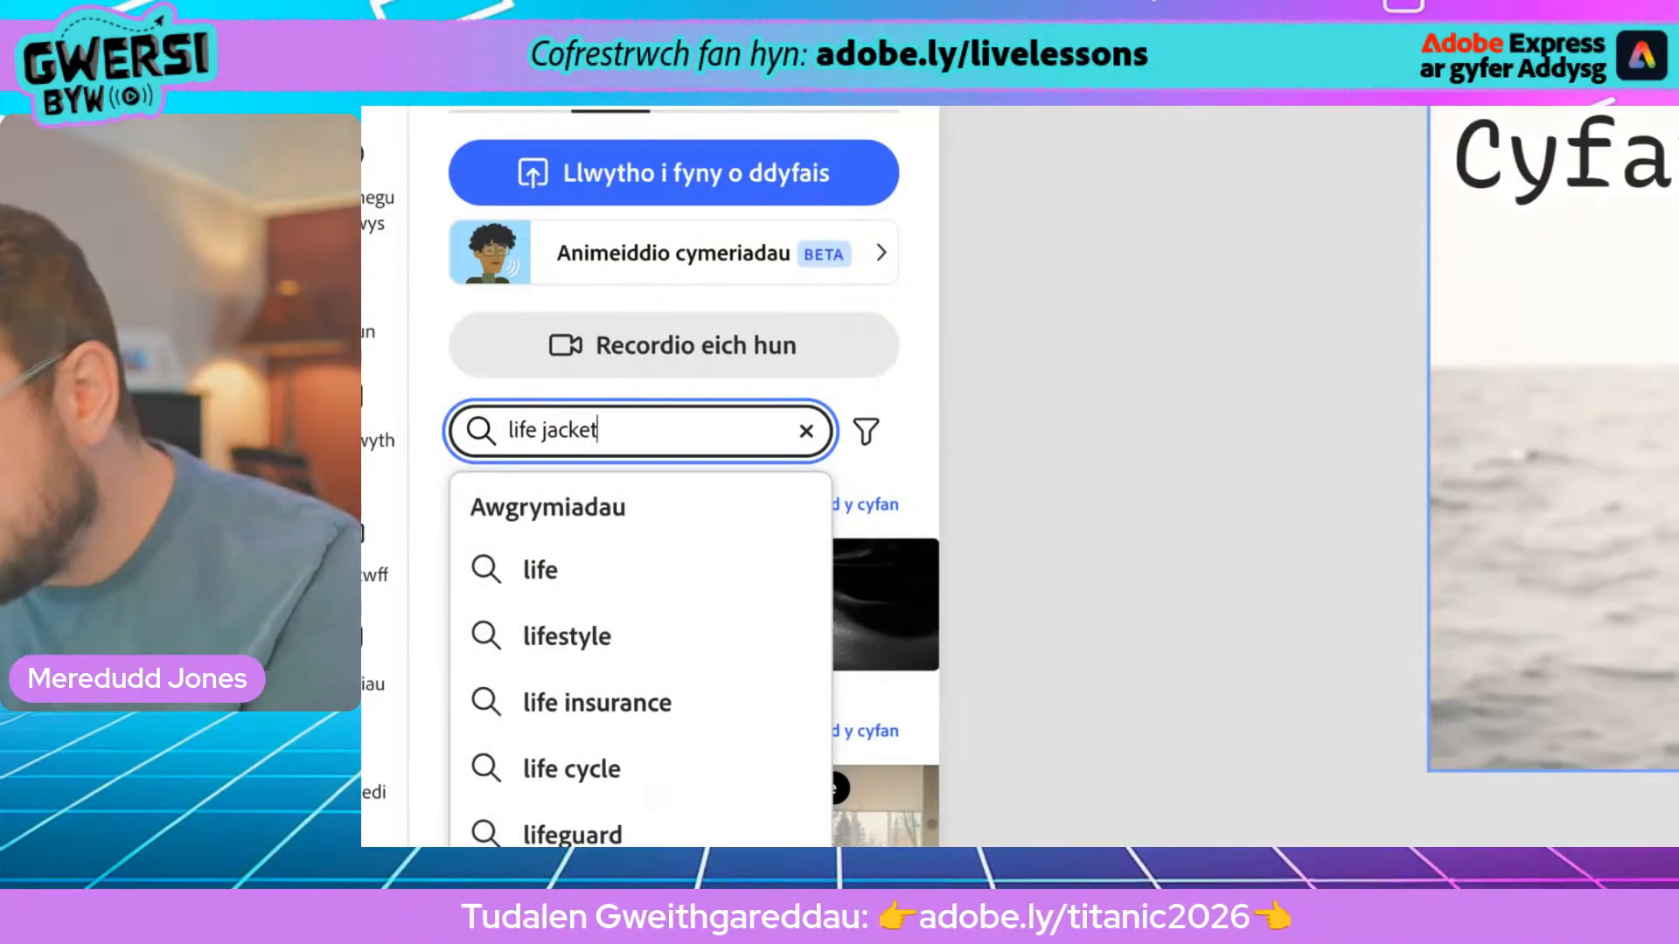
key(Return)
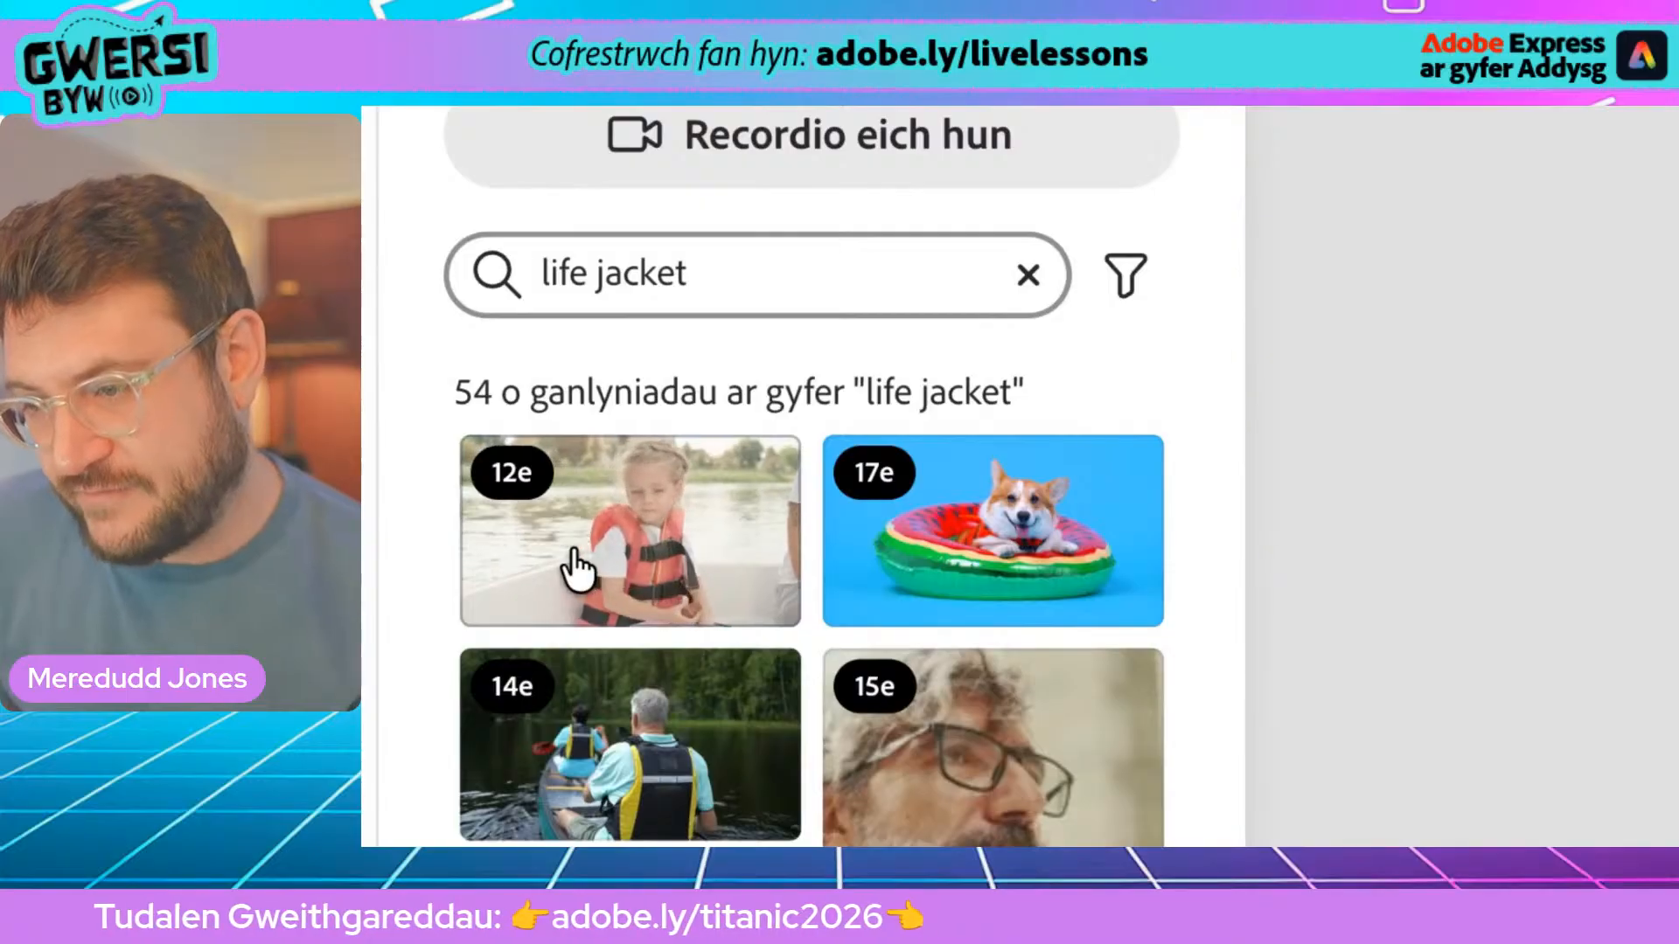
scroll(577, 572, down, 3)
scroll(577, 573, up, 3)
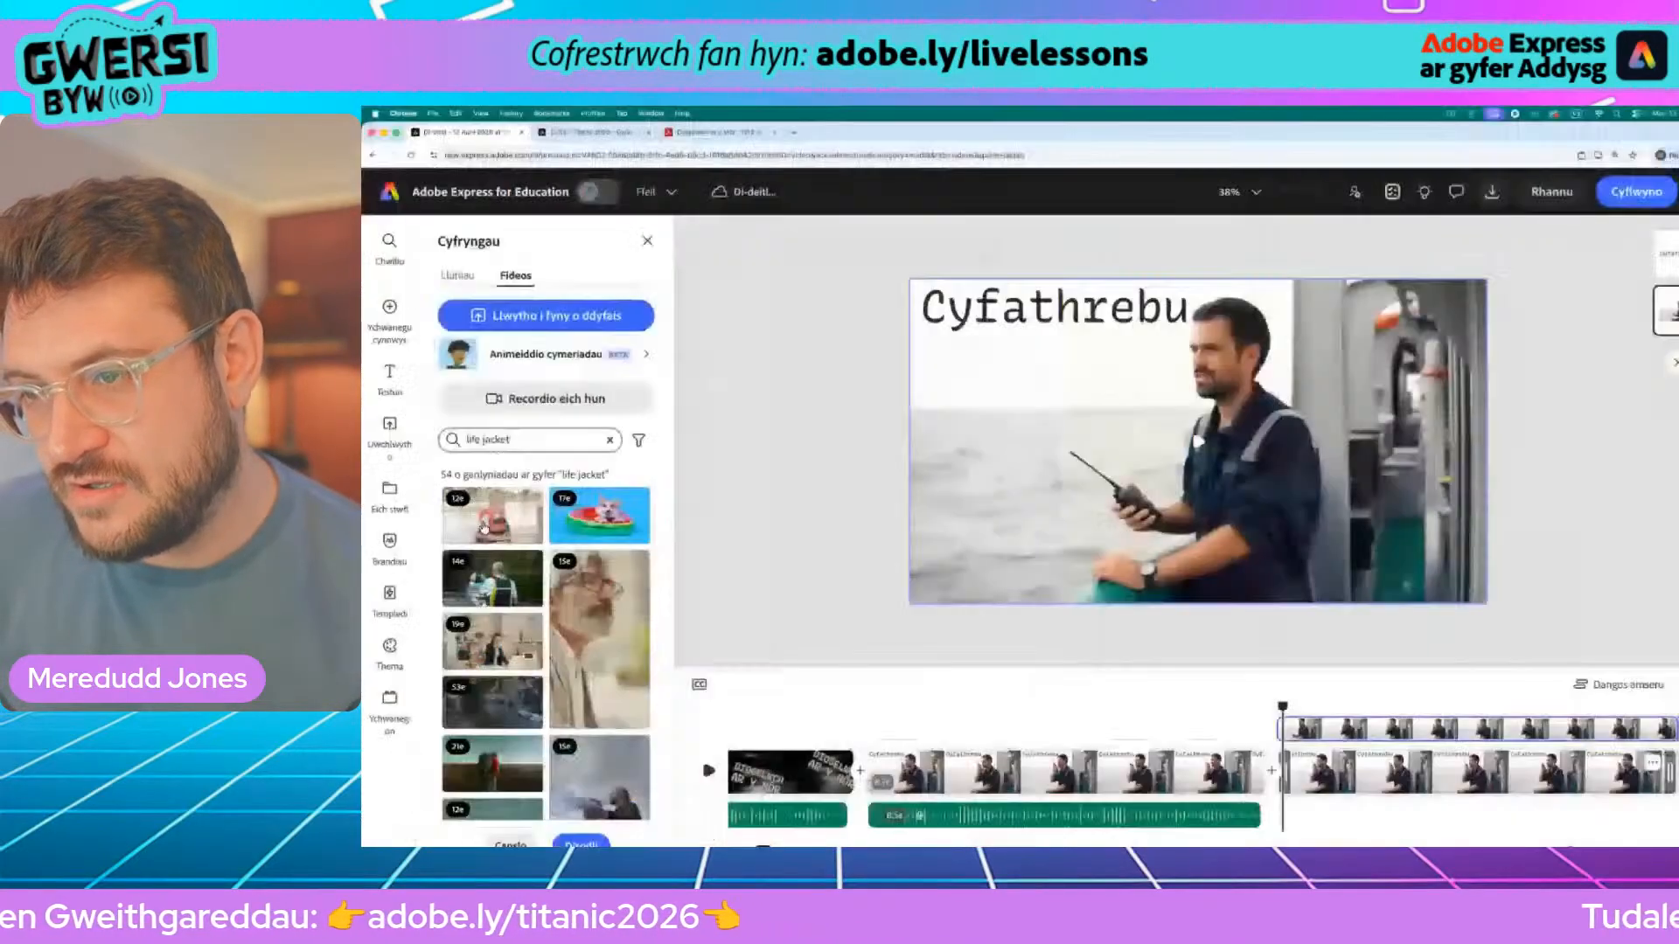
click(499, 517)
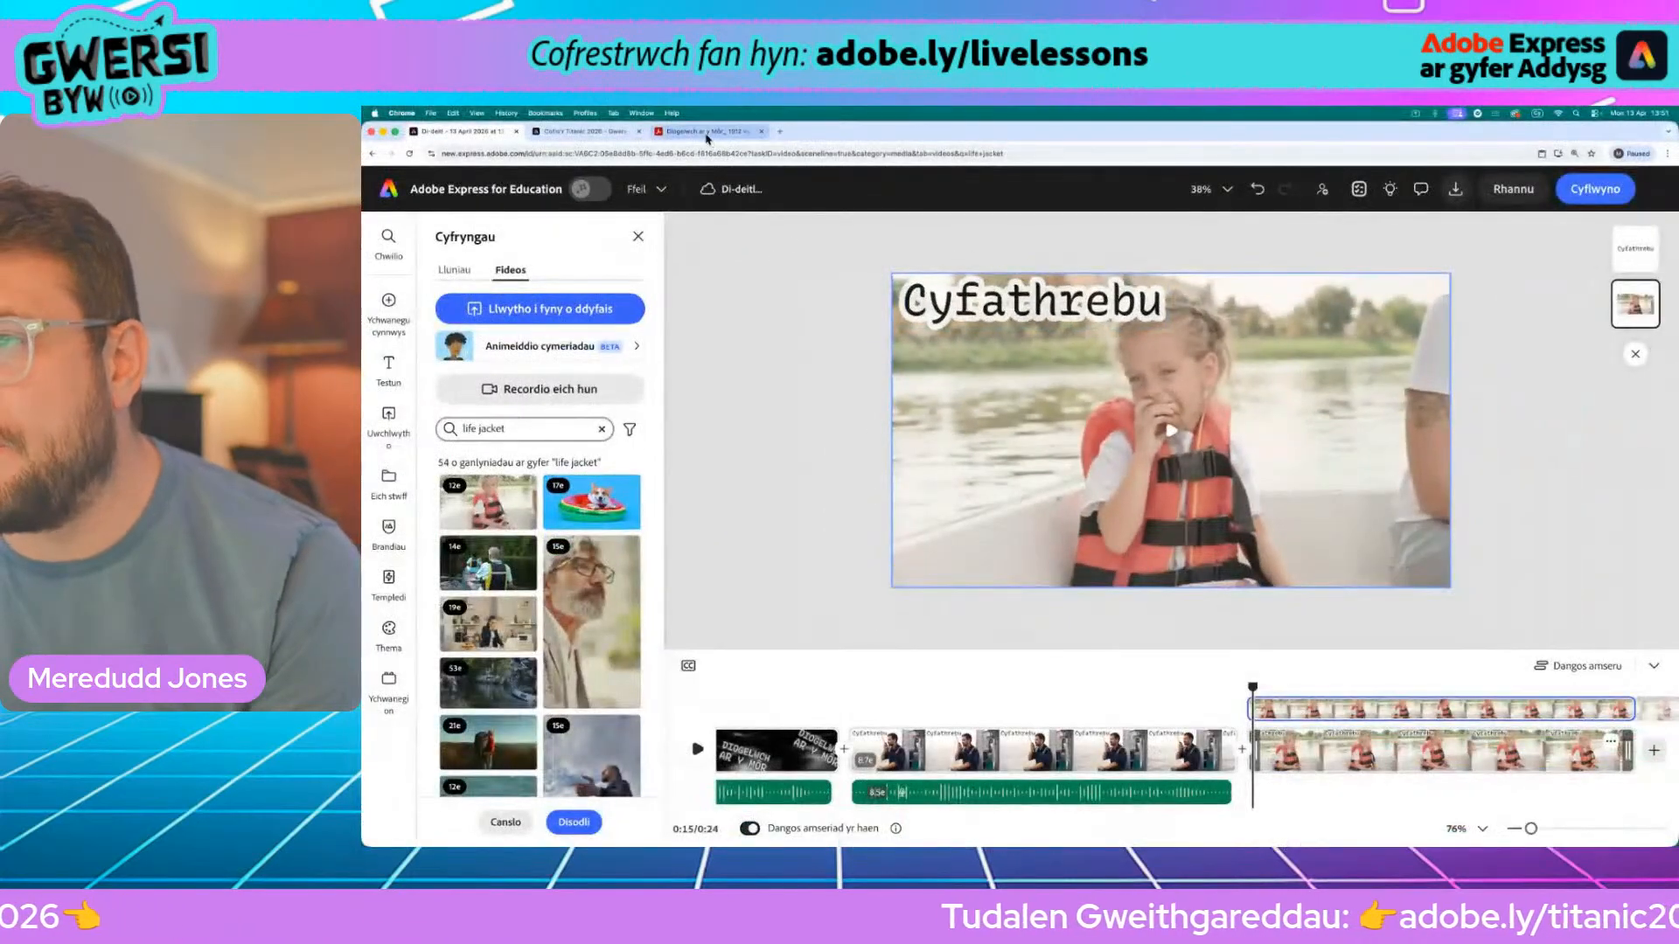
Change the duplicated scene's title to "Ymarferion Diogelwch", as in the script, and move it to the bottom of the picture
click(707, 132)
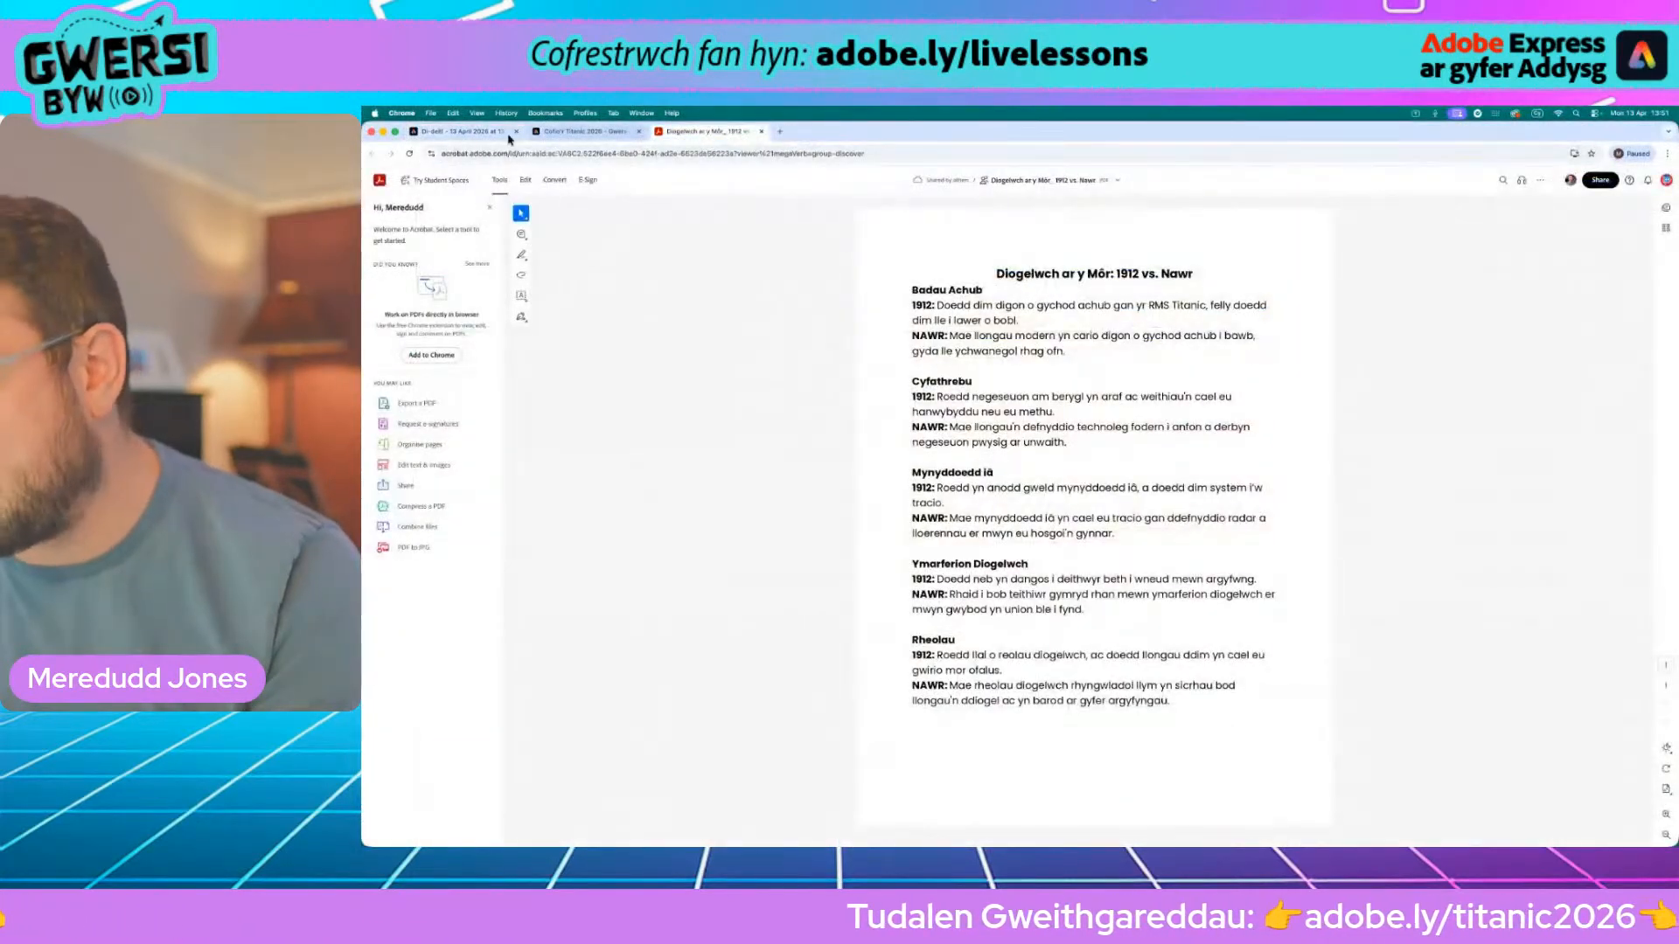
click(433, 132)
double_click(1137, 320)
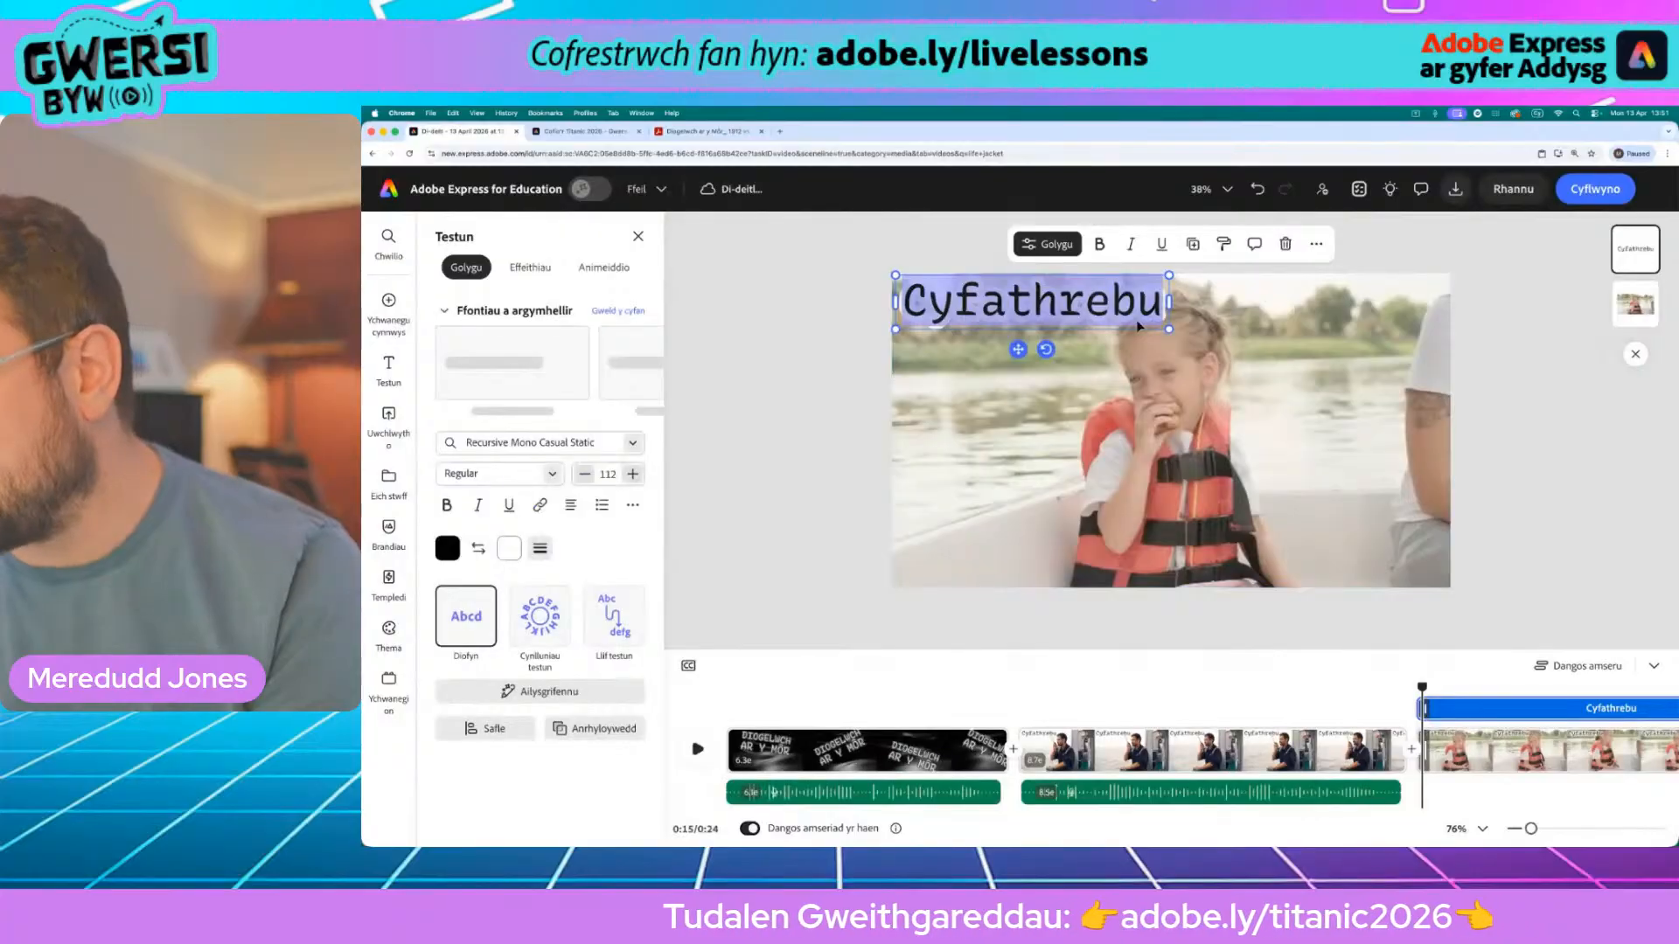
text(Ymarfer)
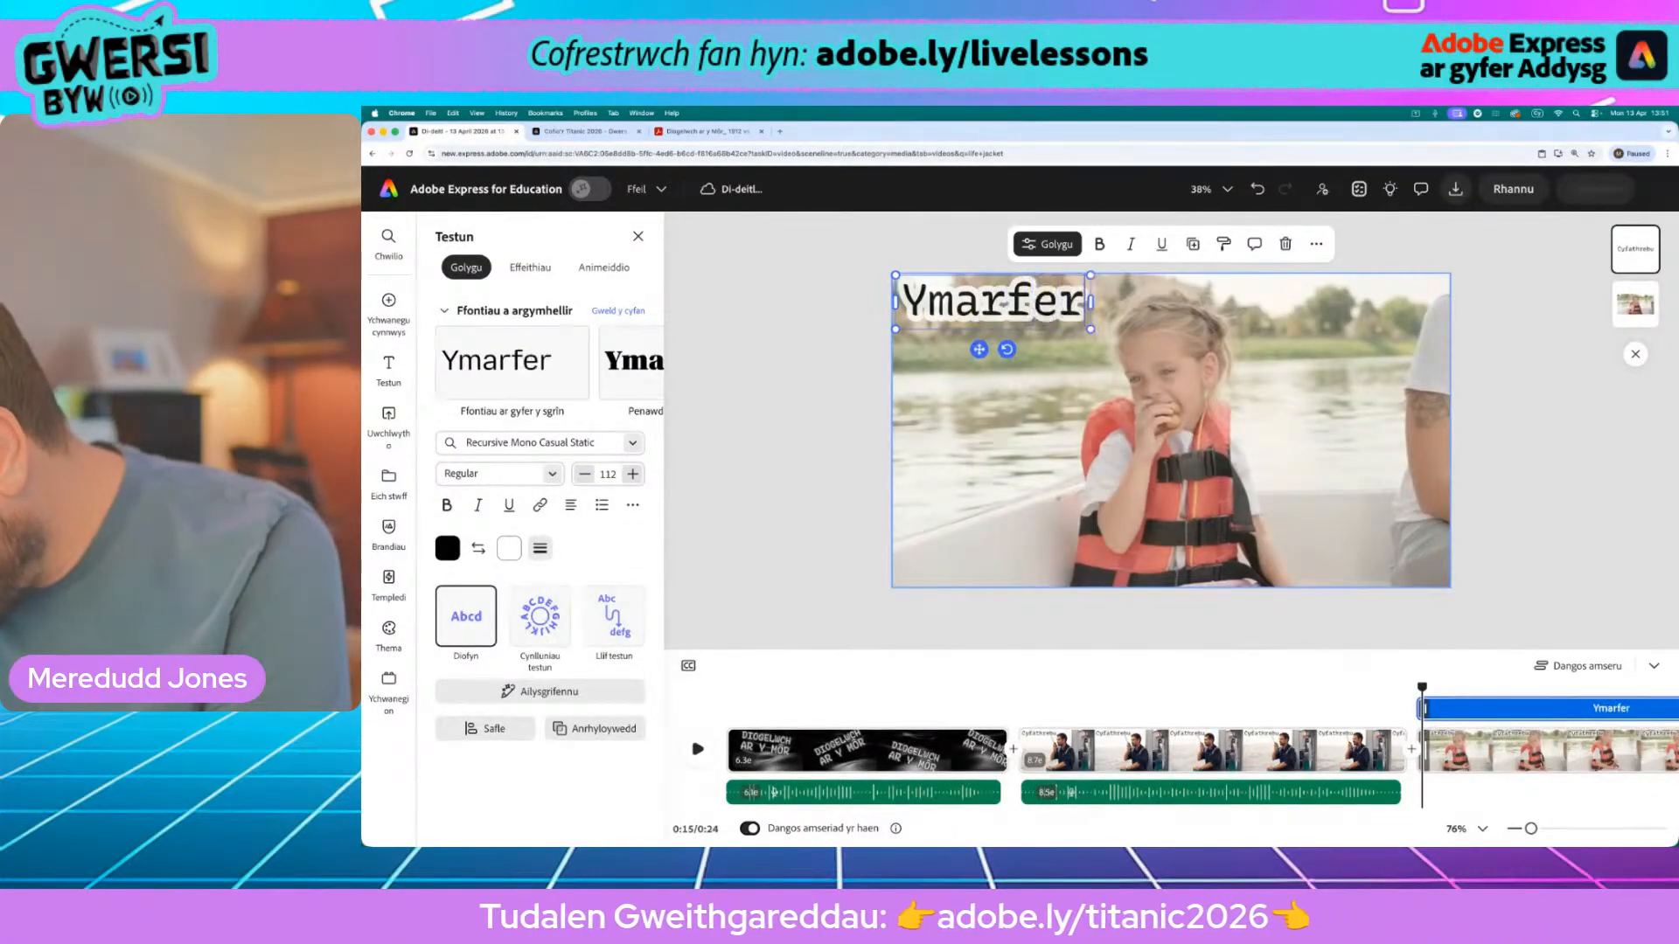
text(ion Diogelwch)
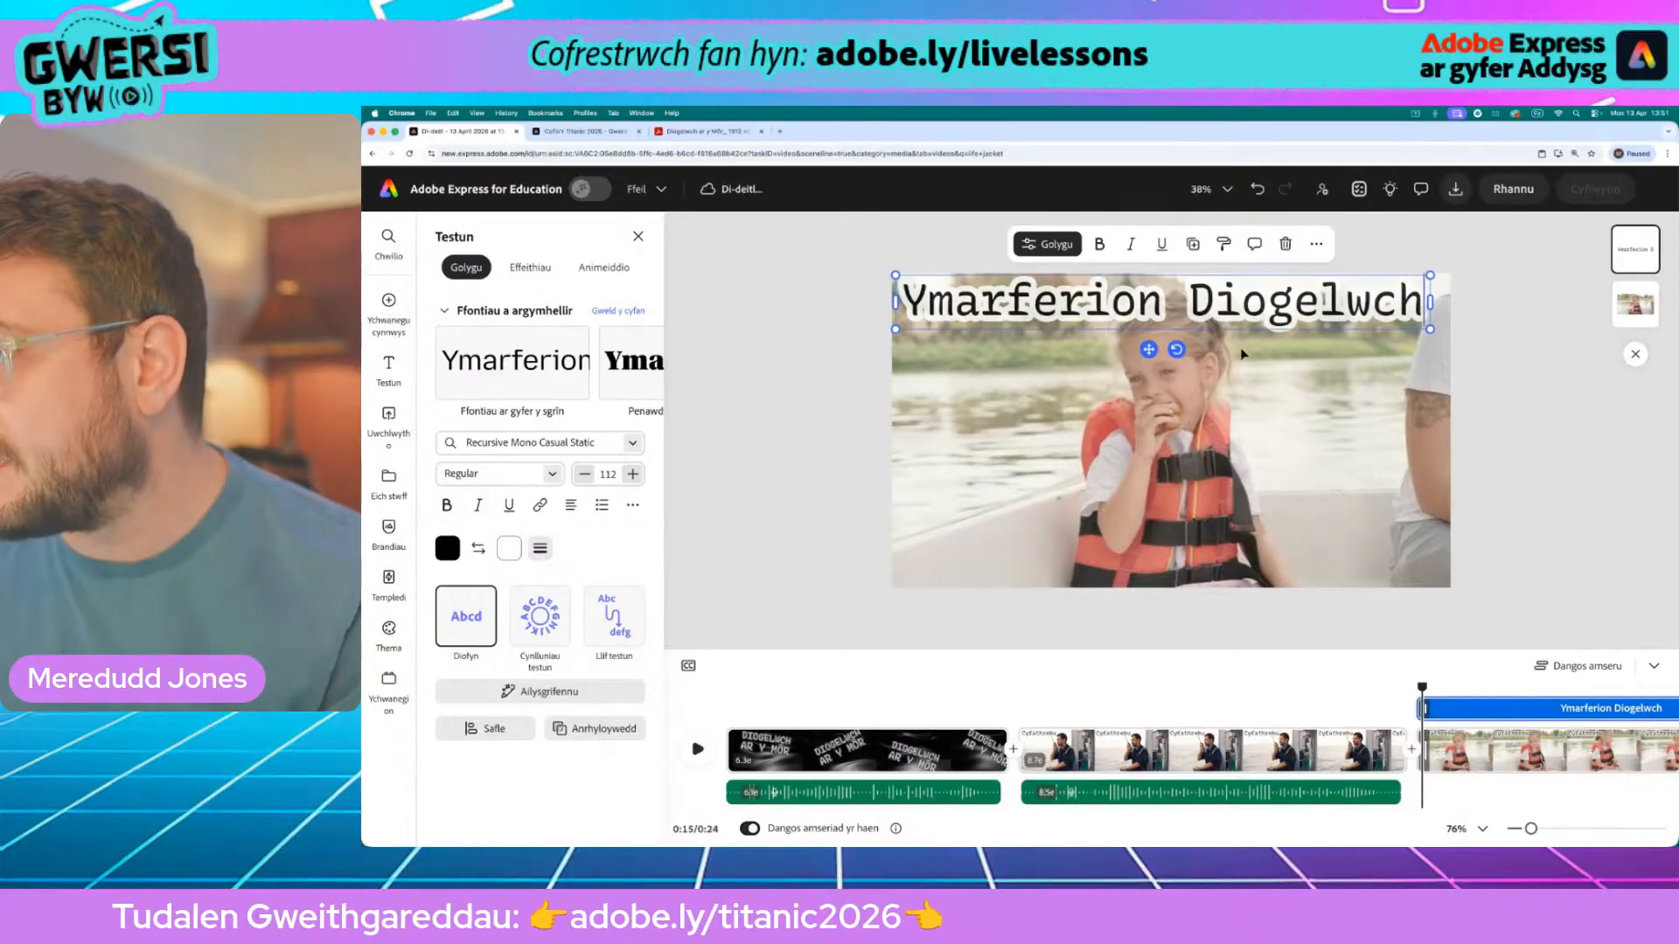
drag(1149, 348, 1149, 603)
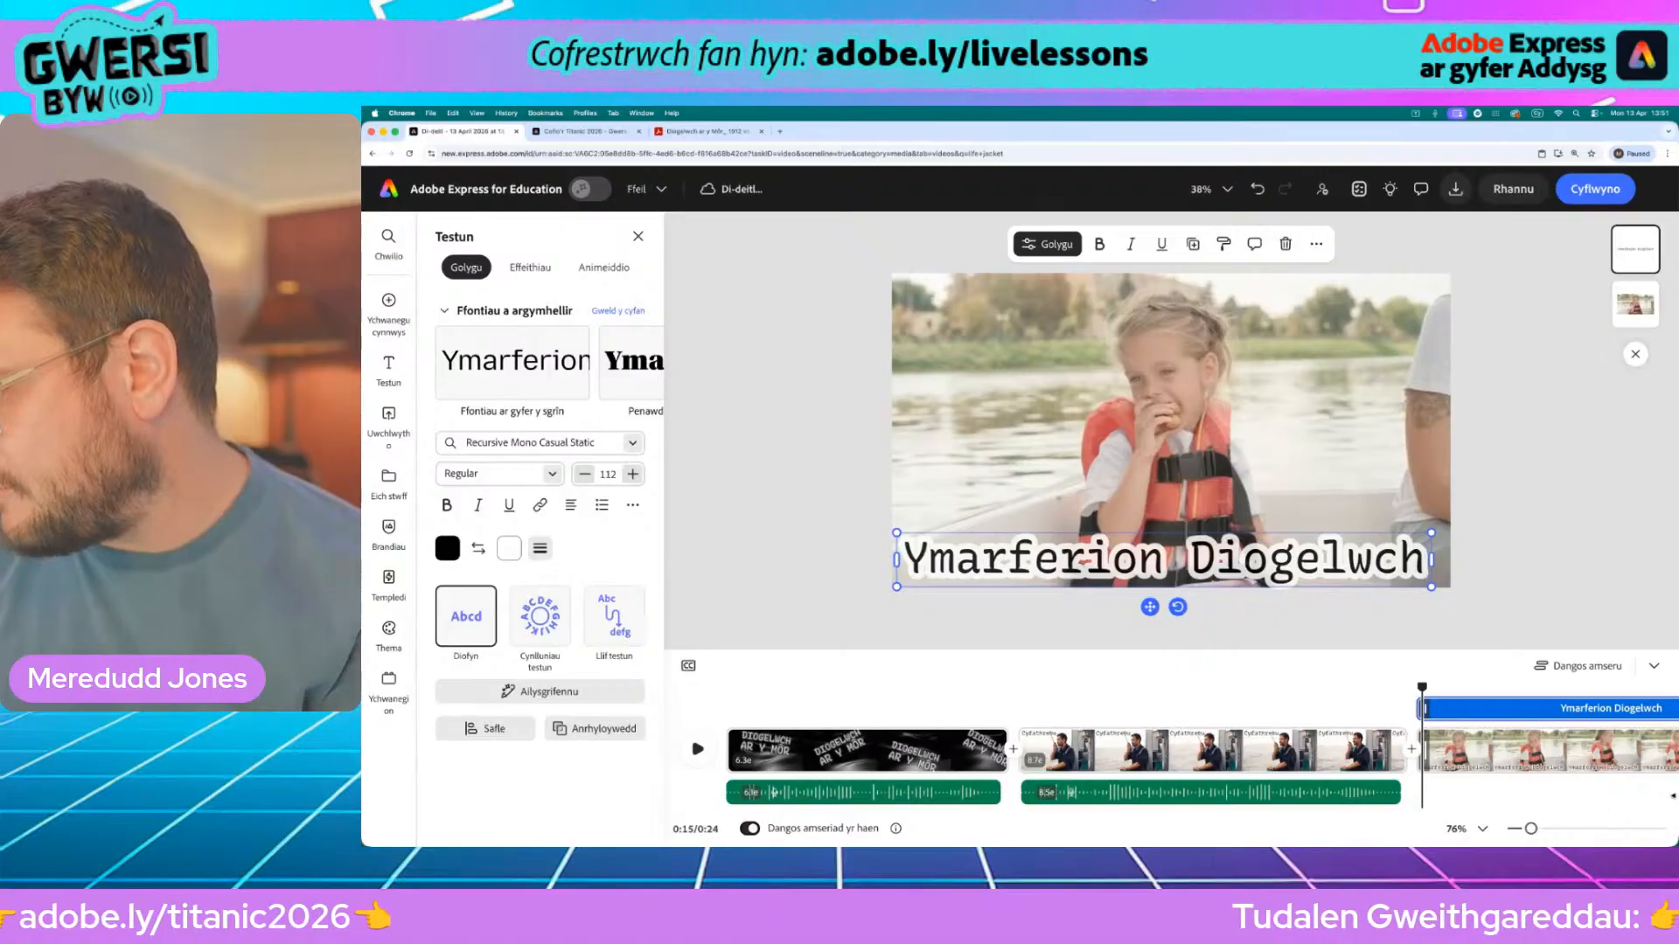
Check the script and record a voiceover from the start of the "Ymarferion Diogelwch" scene with speech enhancement on
click(659, 128)
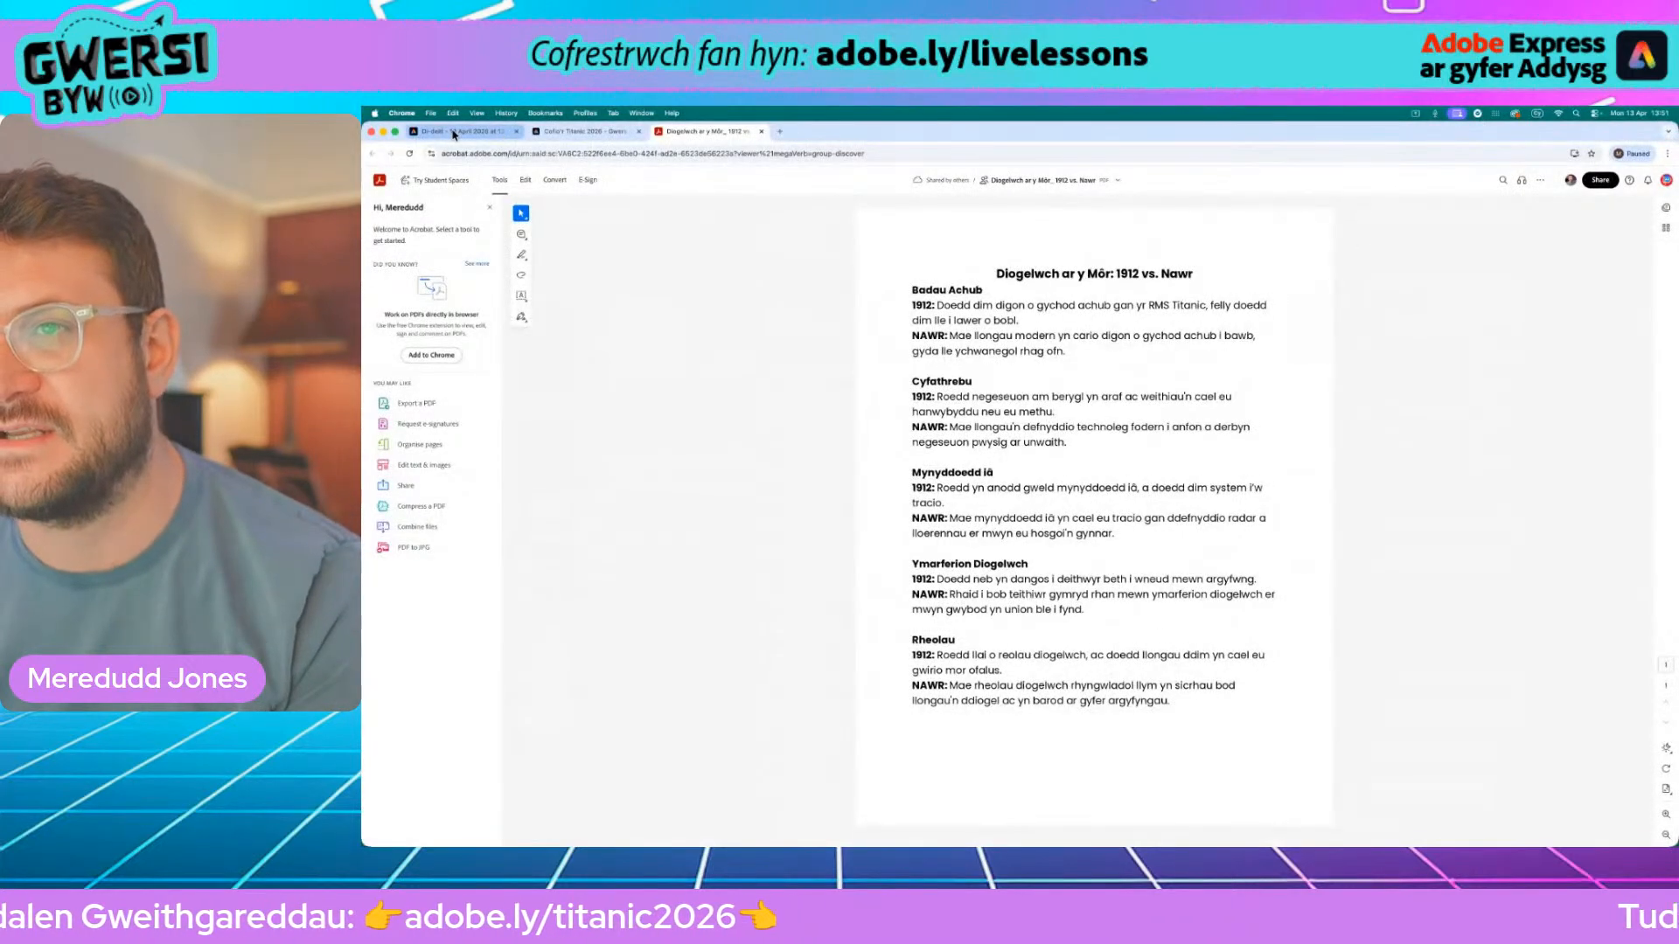
click(454, 132)
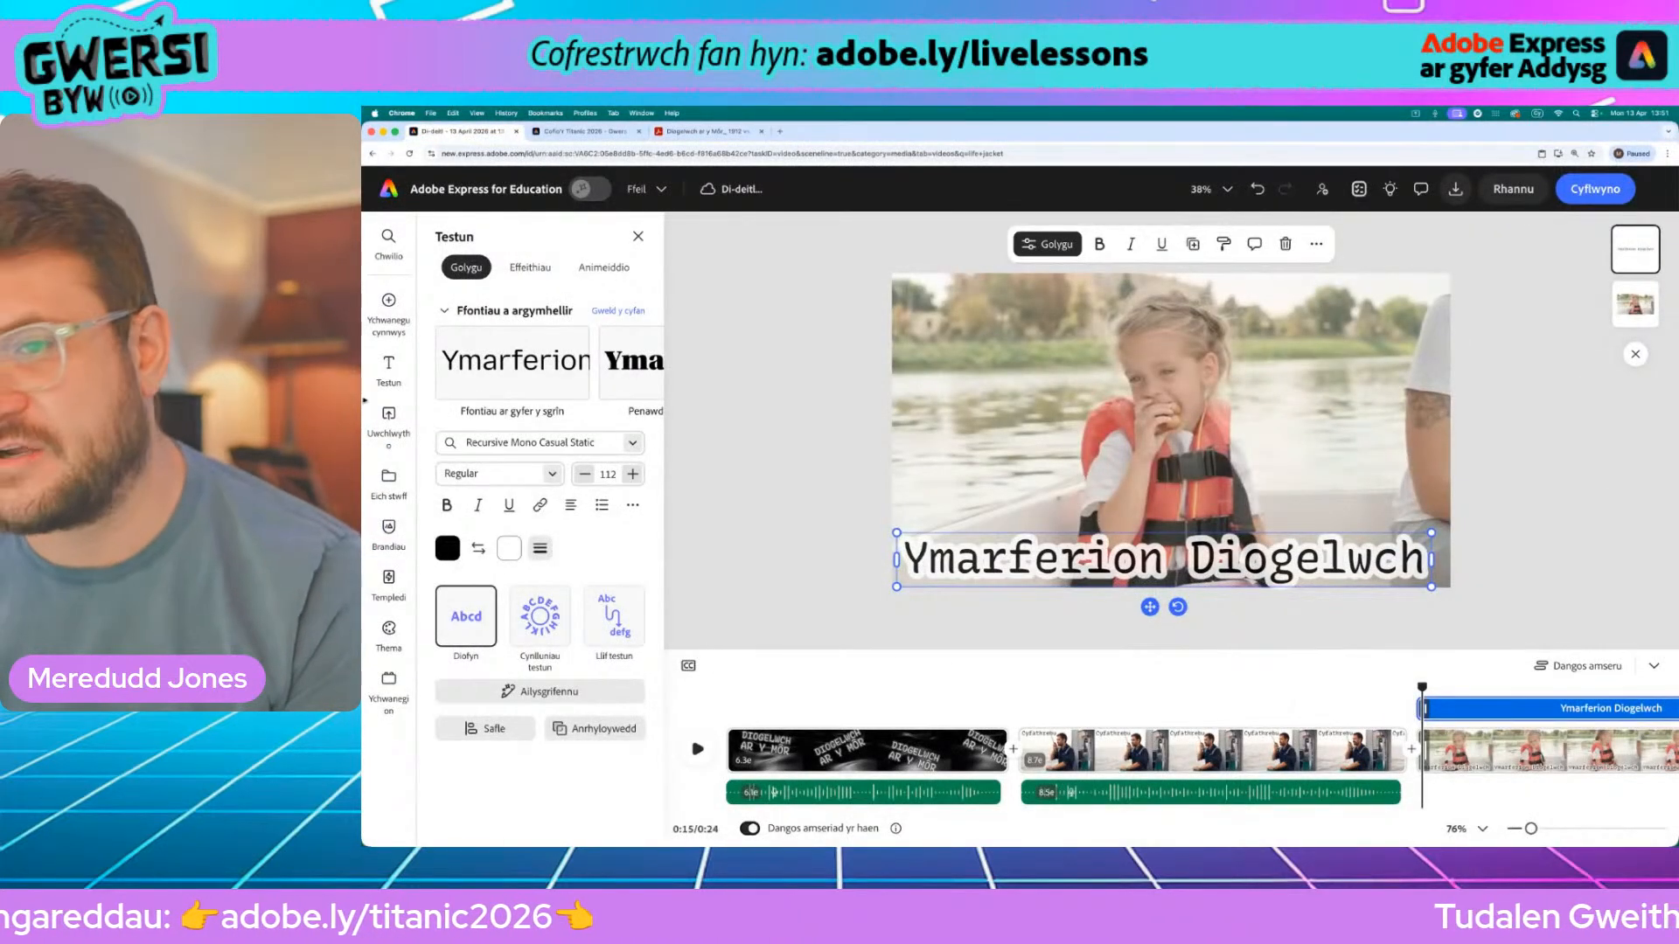
click(388, 310)
click(481, 309)
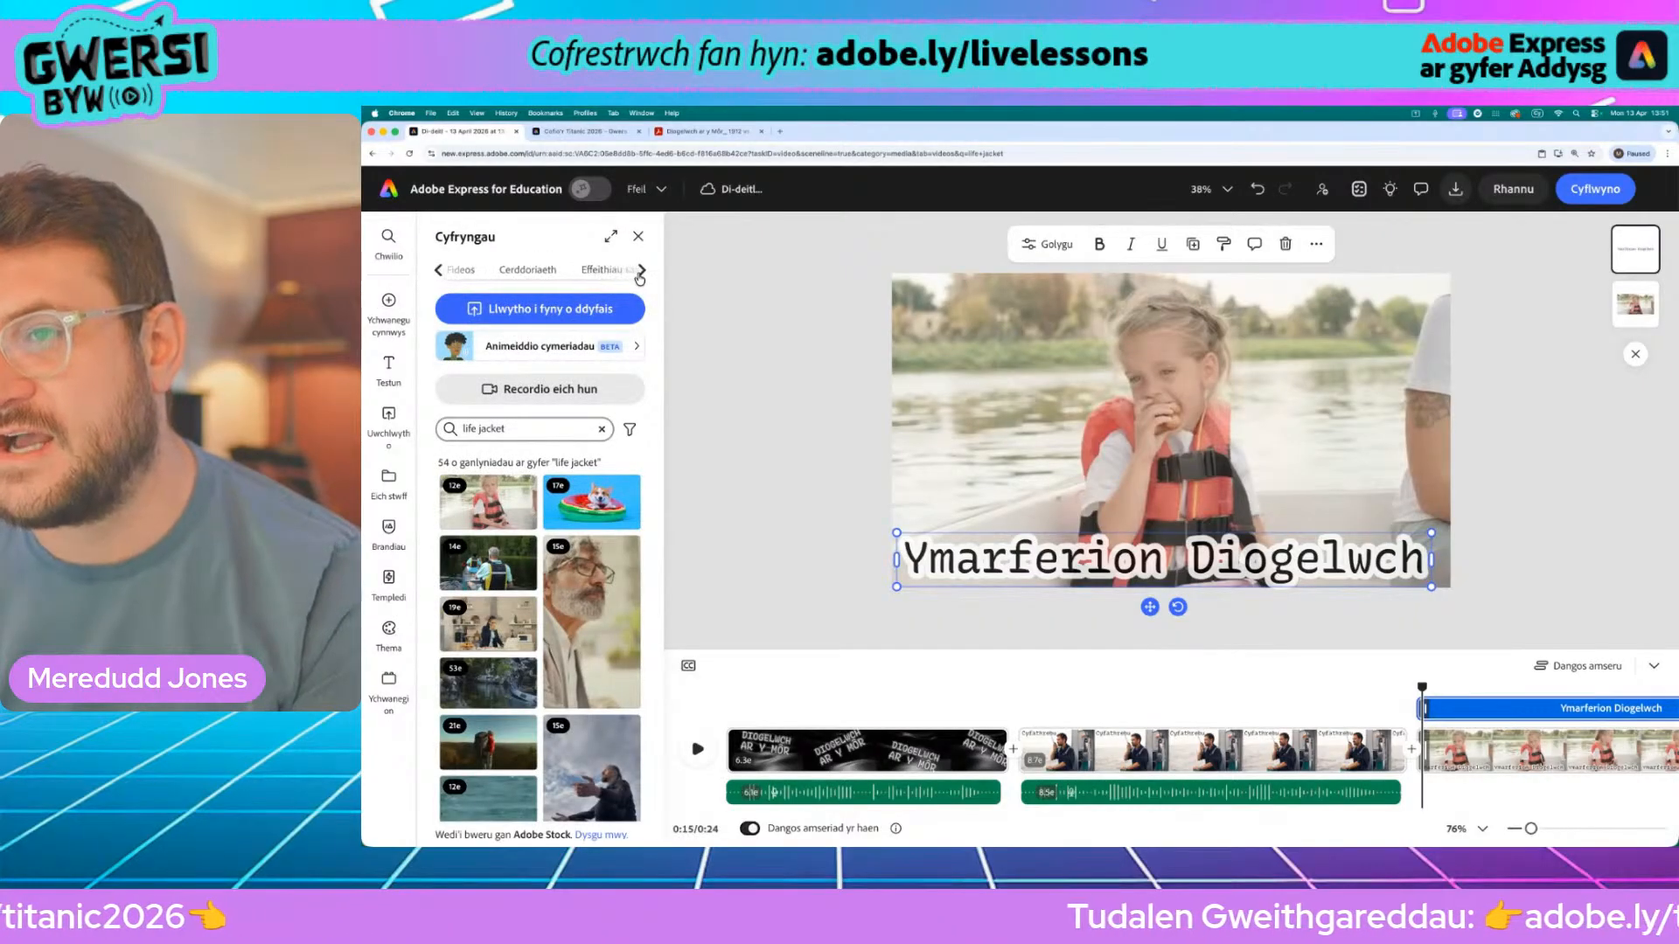
click(527, 270)
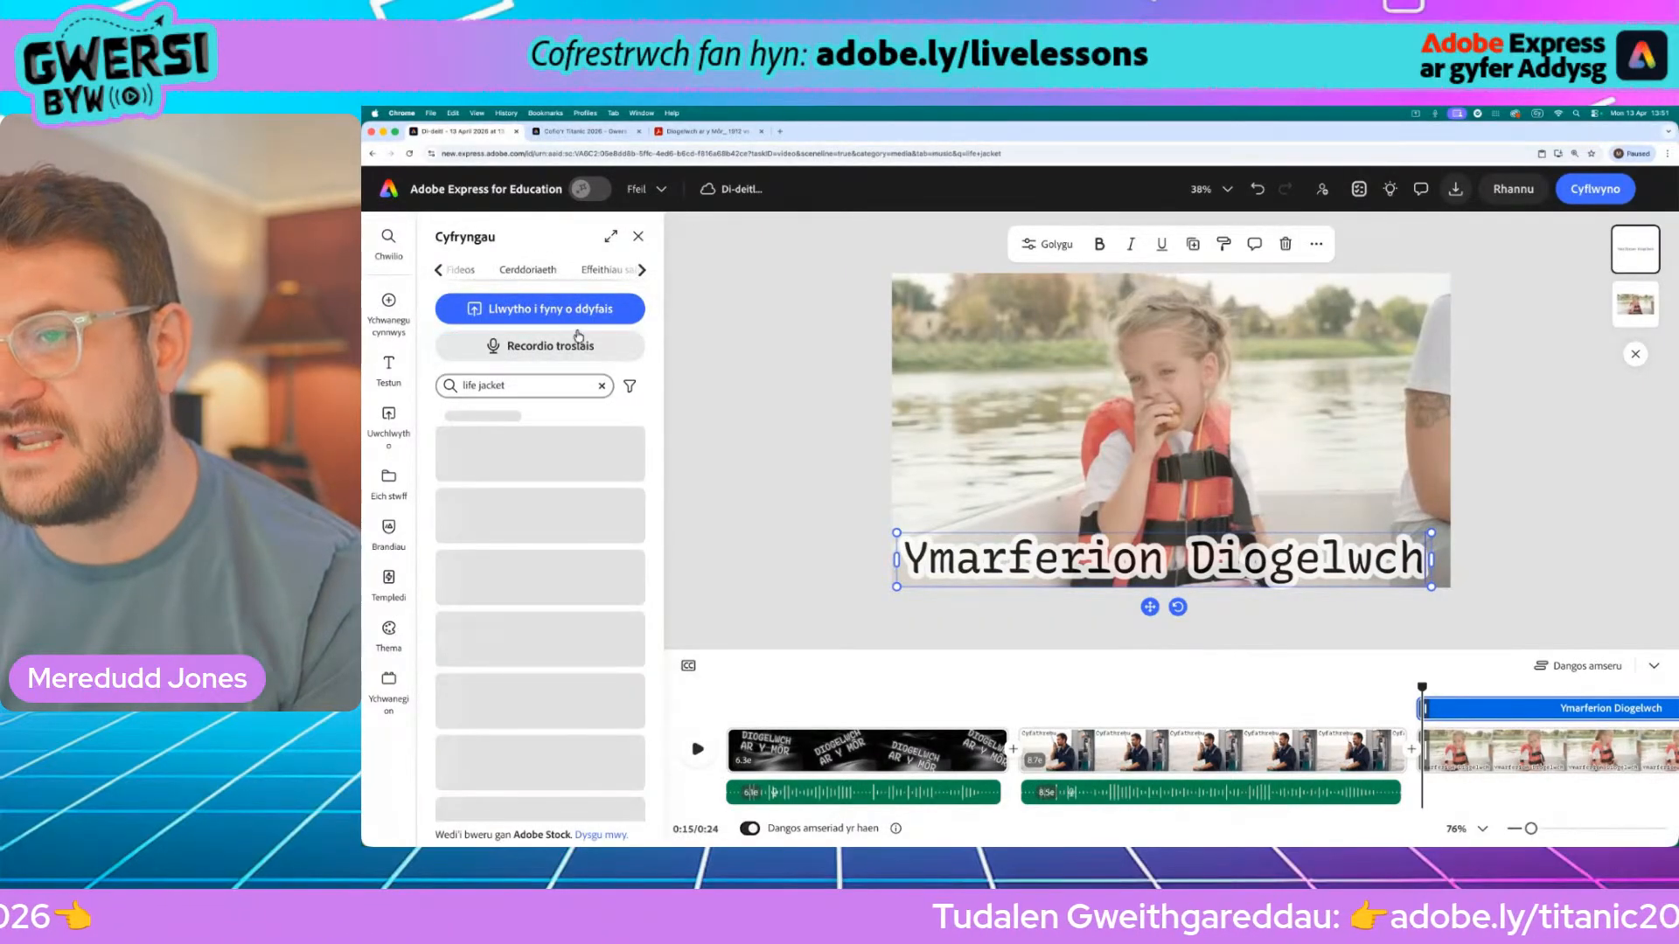
click(502, 349)
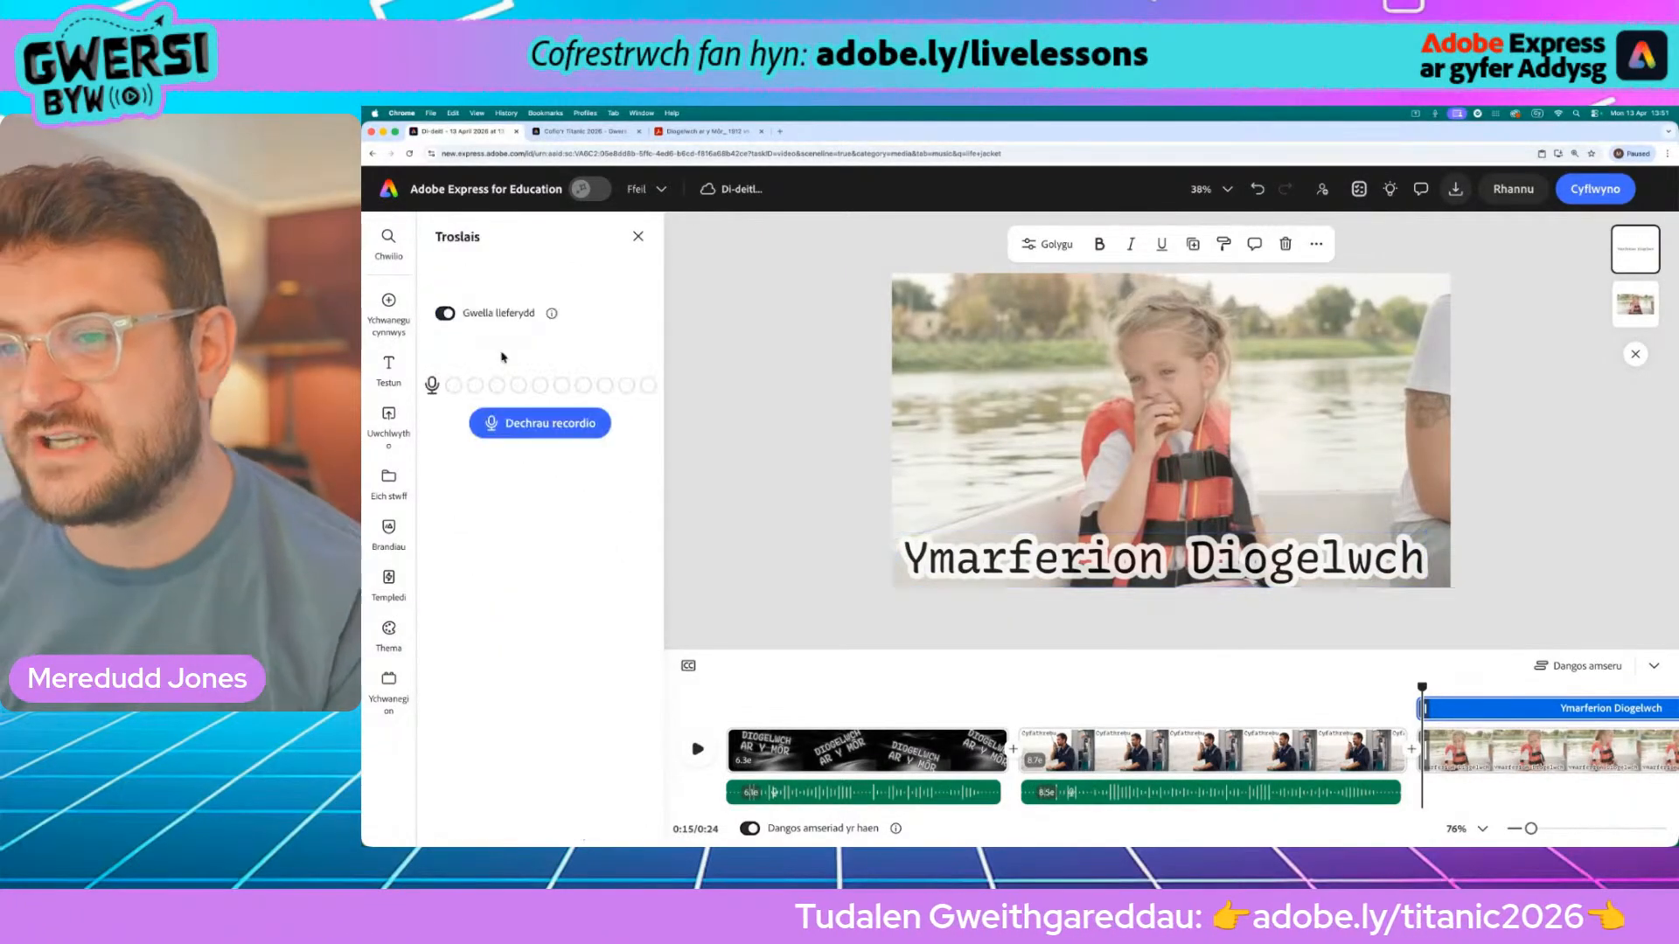
click(525, 476)
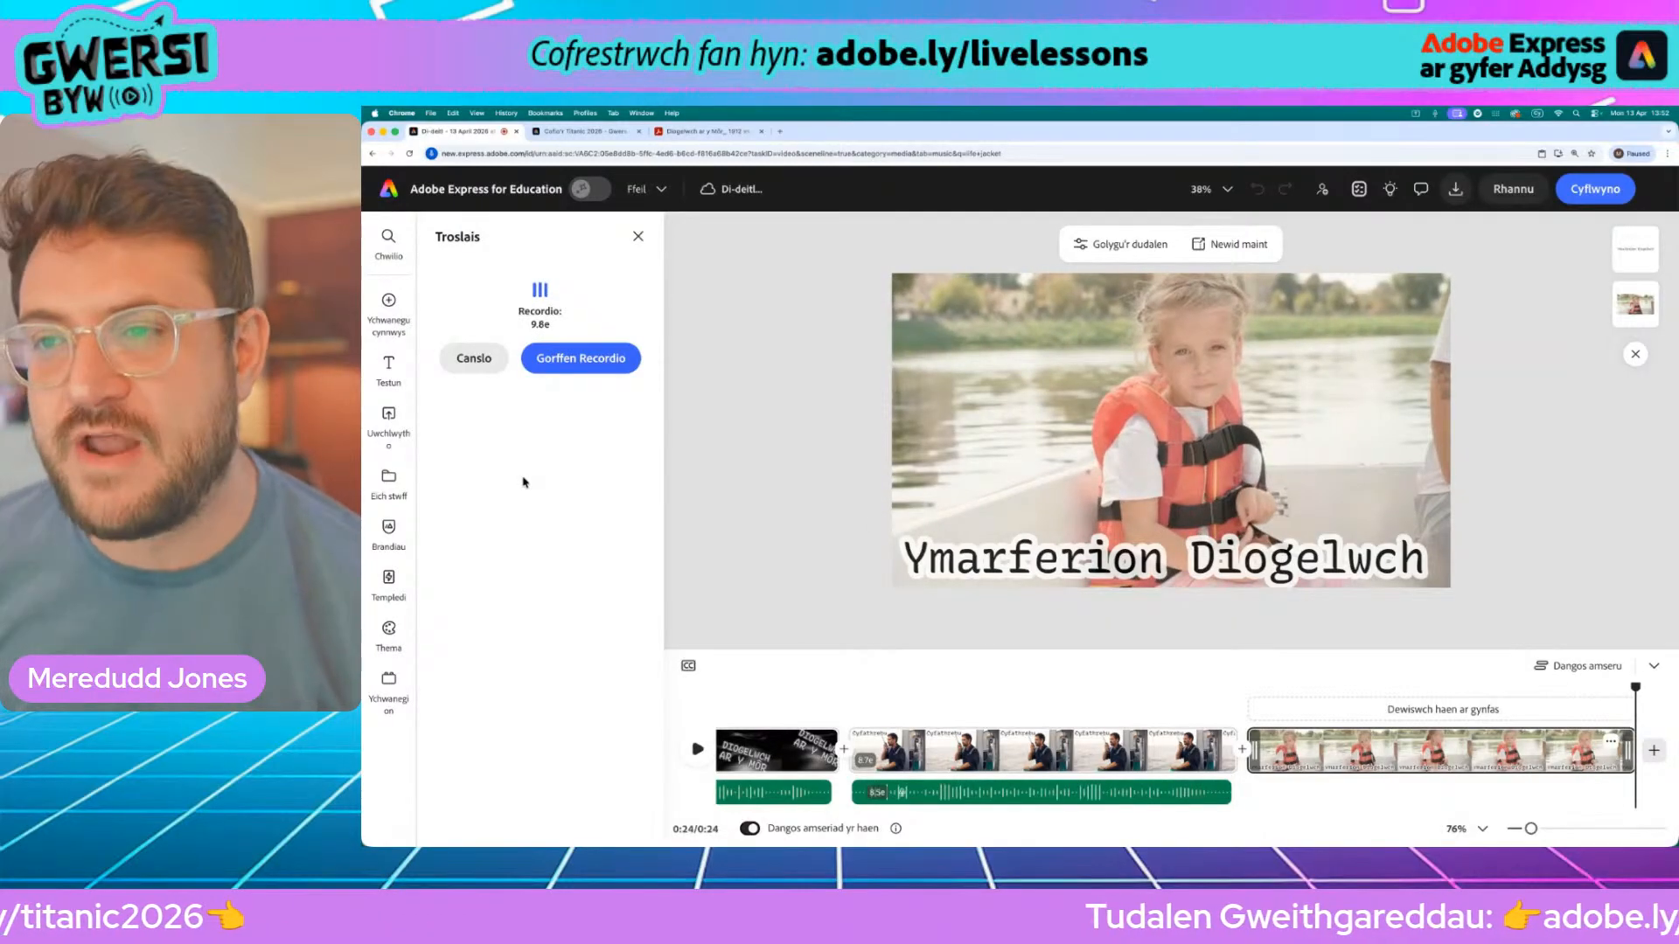
click(580, 360)
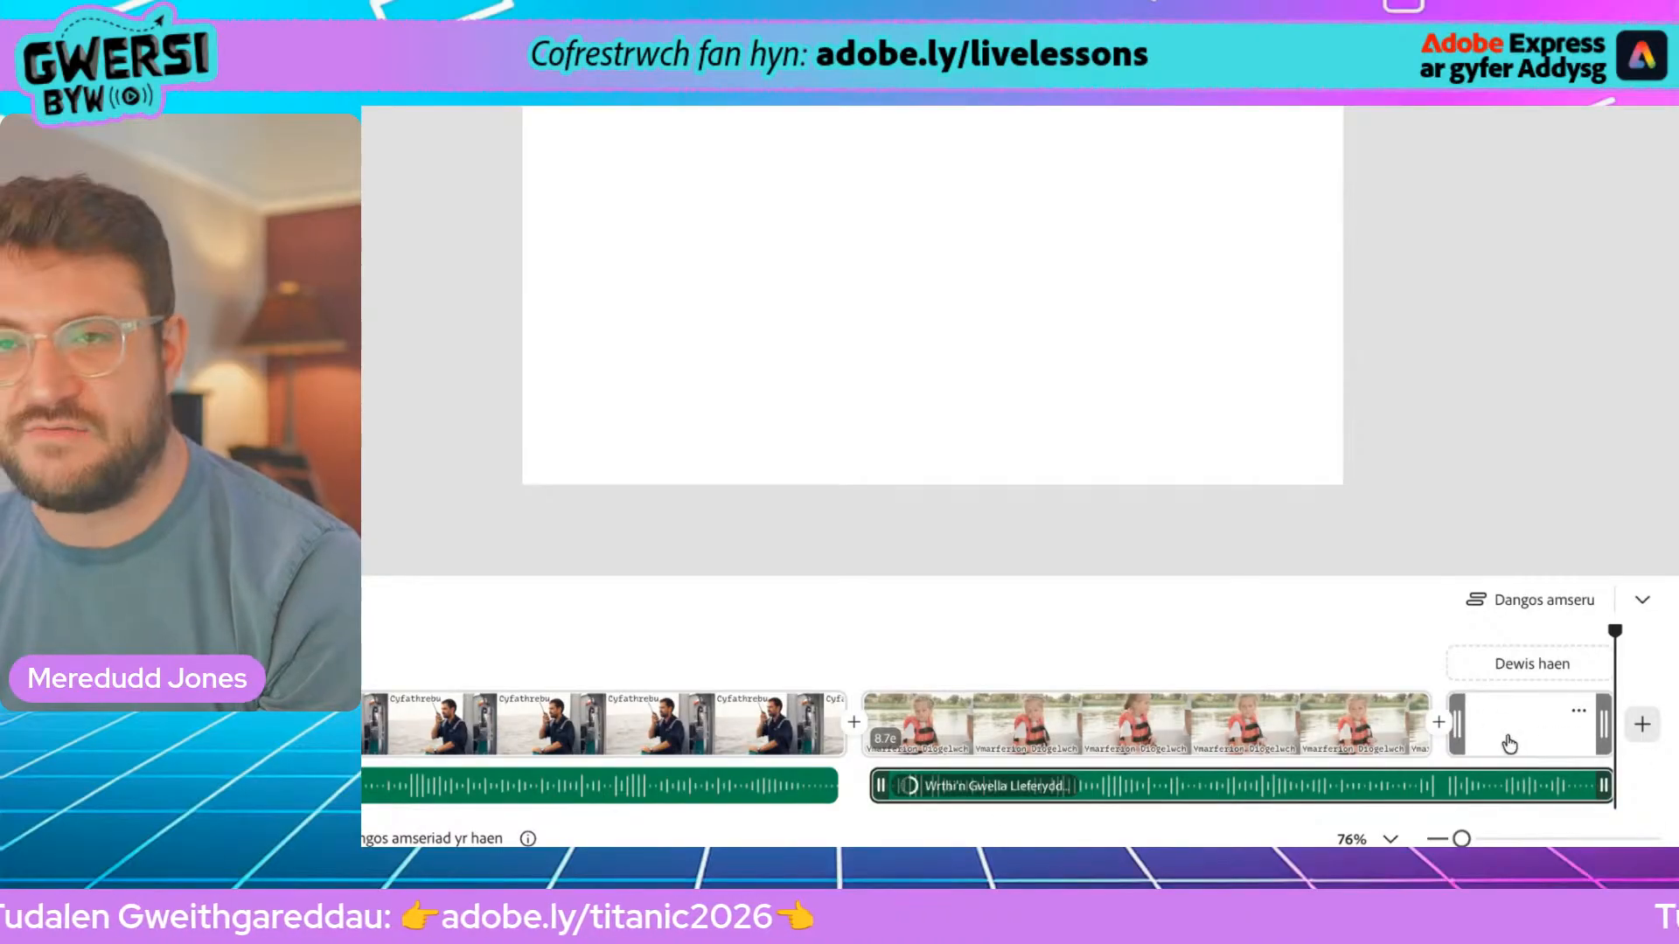
Extend the "Ymarferion Diogelwch" scene to cover its voiceover, and add a copy with the title "Mynyddoedd Iâ" moved to the picture's upper right
click(1393, 731)
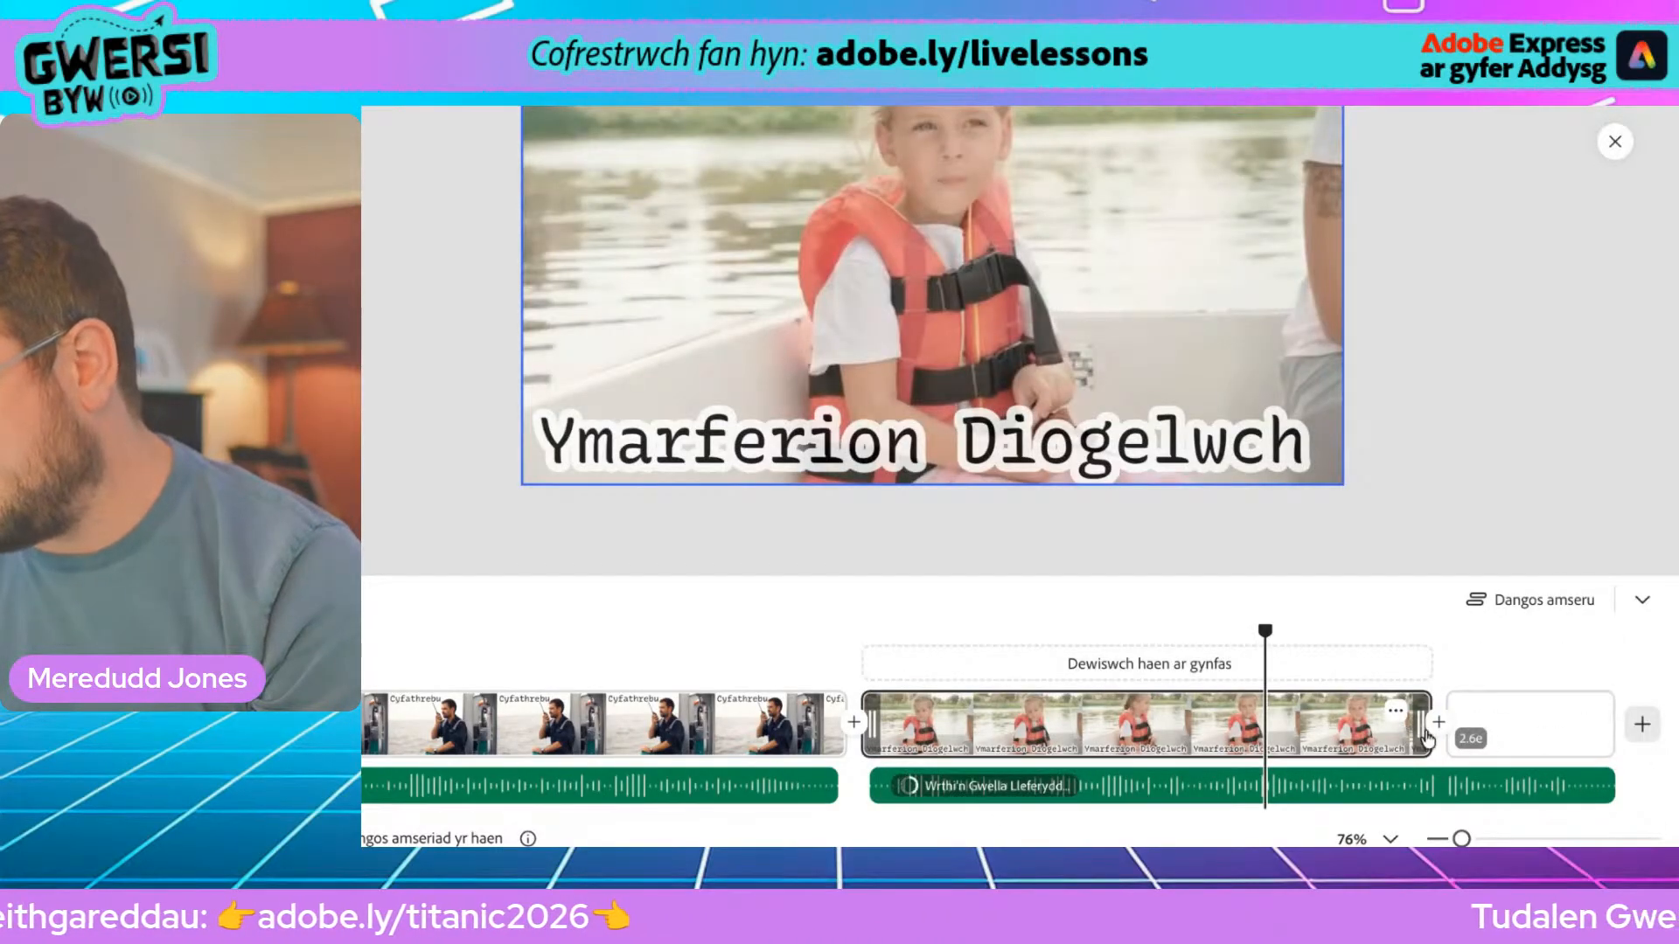
drag(1417, 732, 802, 754)
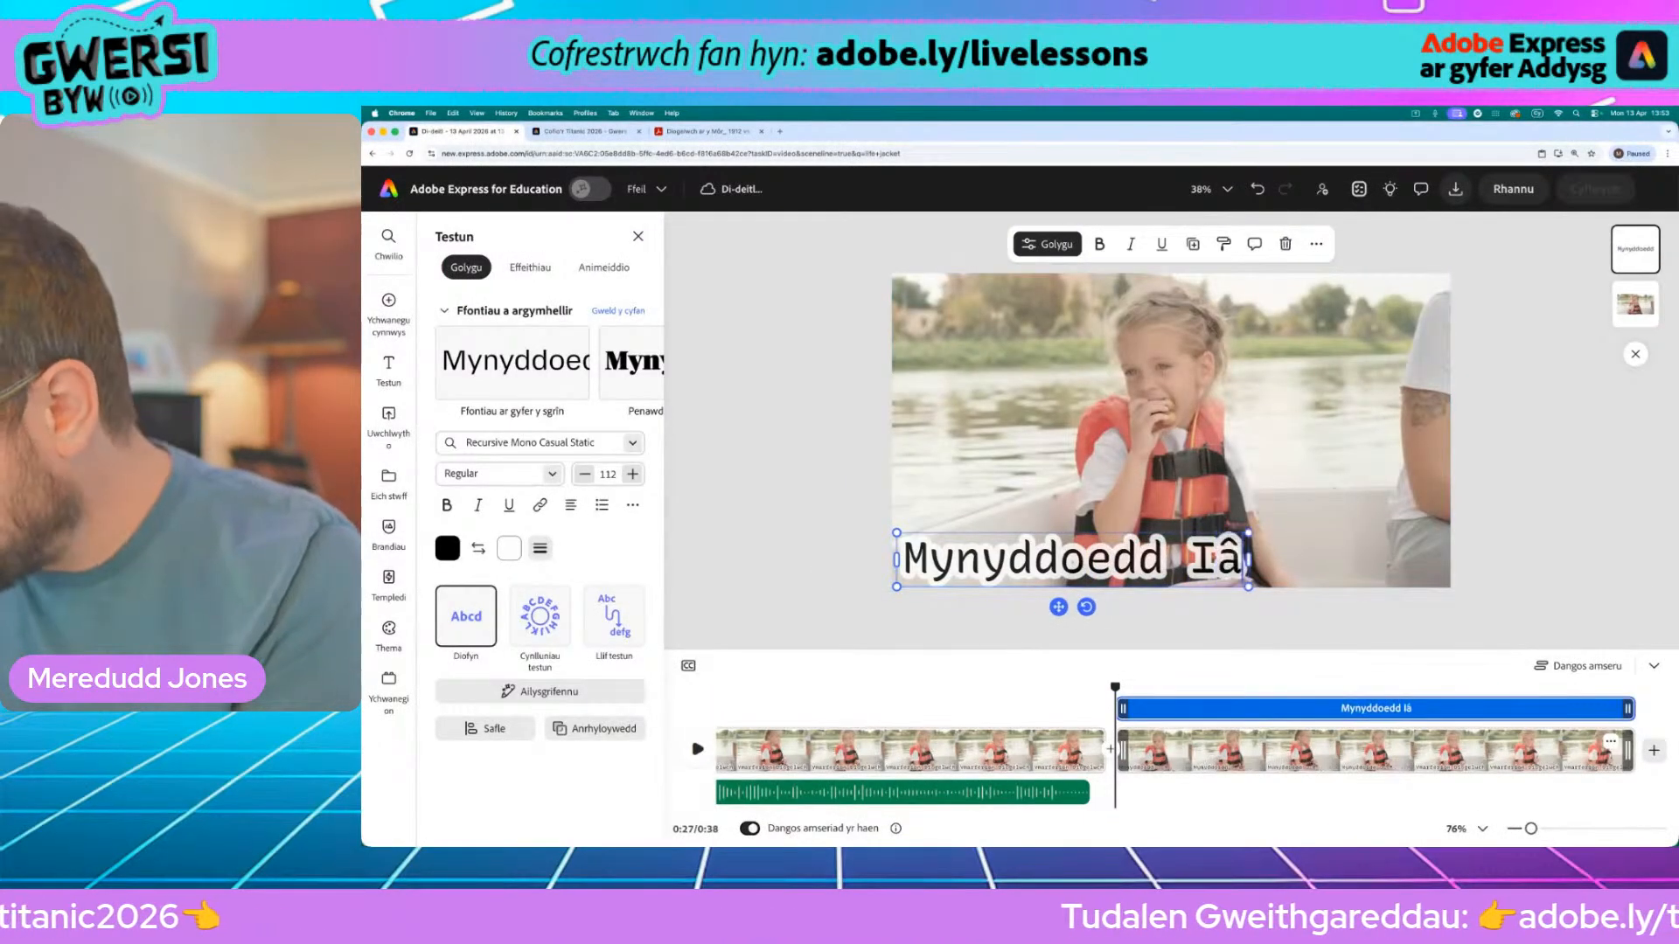
drag(1061, 607, 1252, 354)
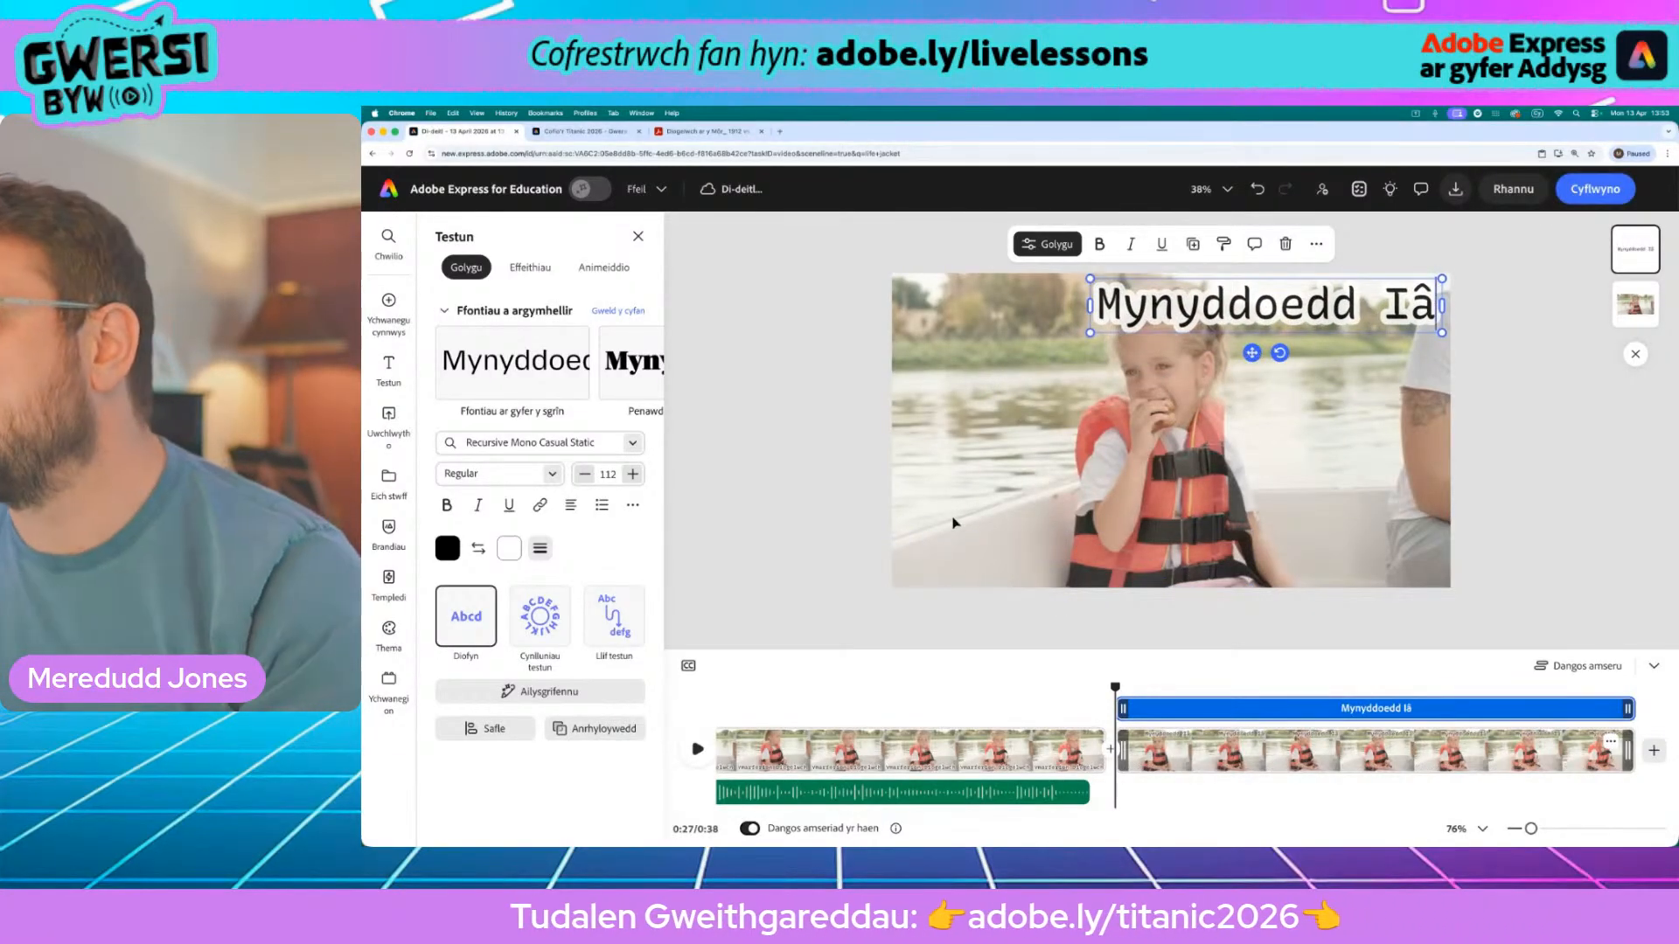
Start replacing the girl-on-a-boat clip in the "Mynyddoedd Iâ" scene and search the stock videos for "iceberg"
click(1044, 412)
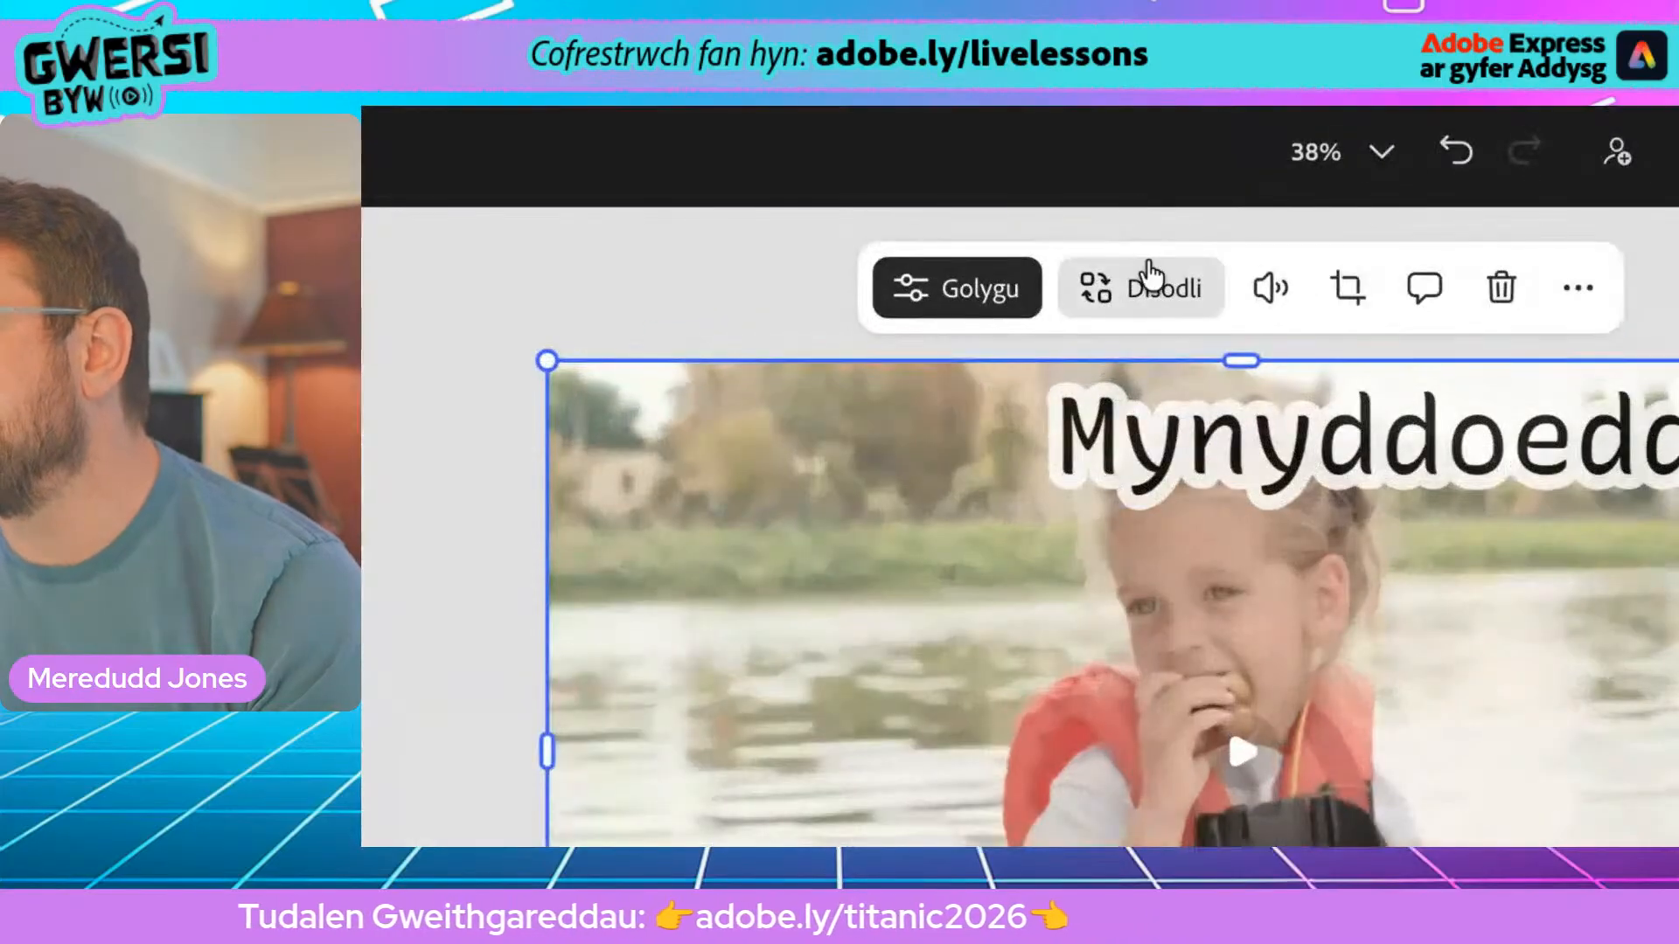
click(1123, 244)
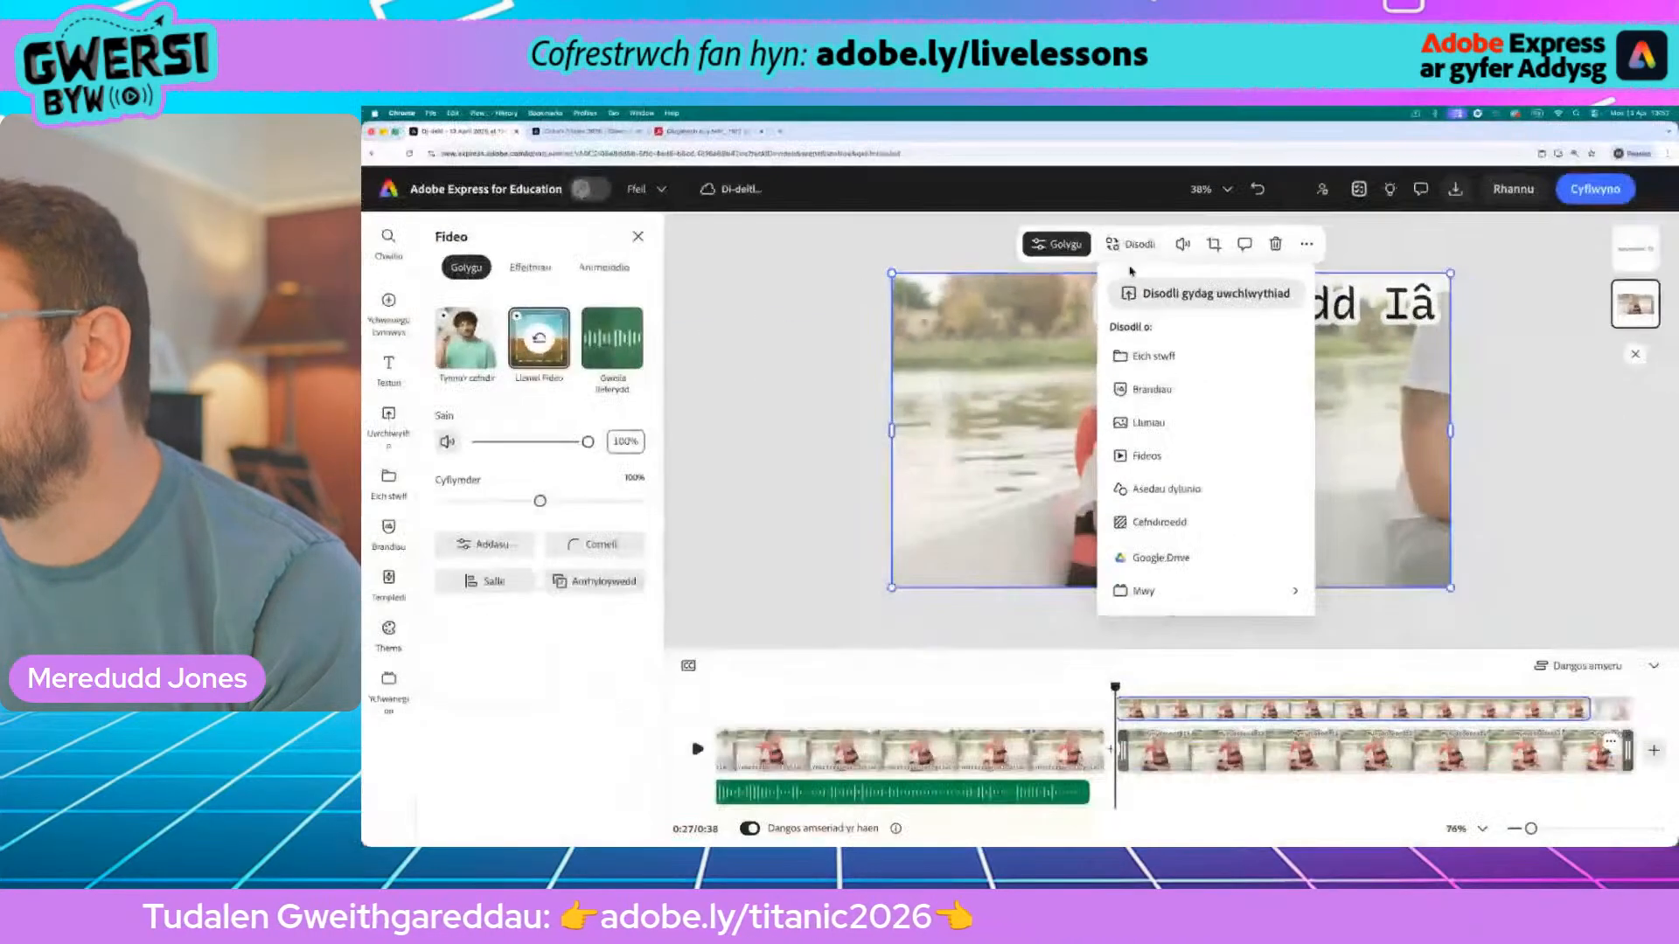
click(1163, 455)
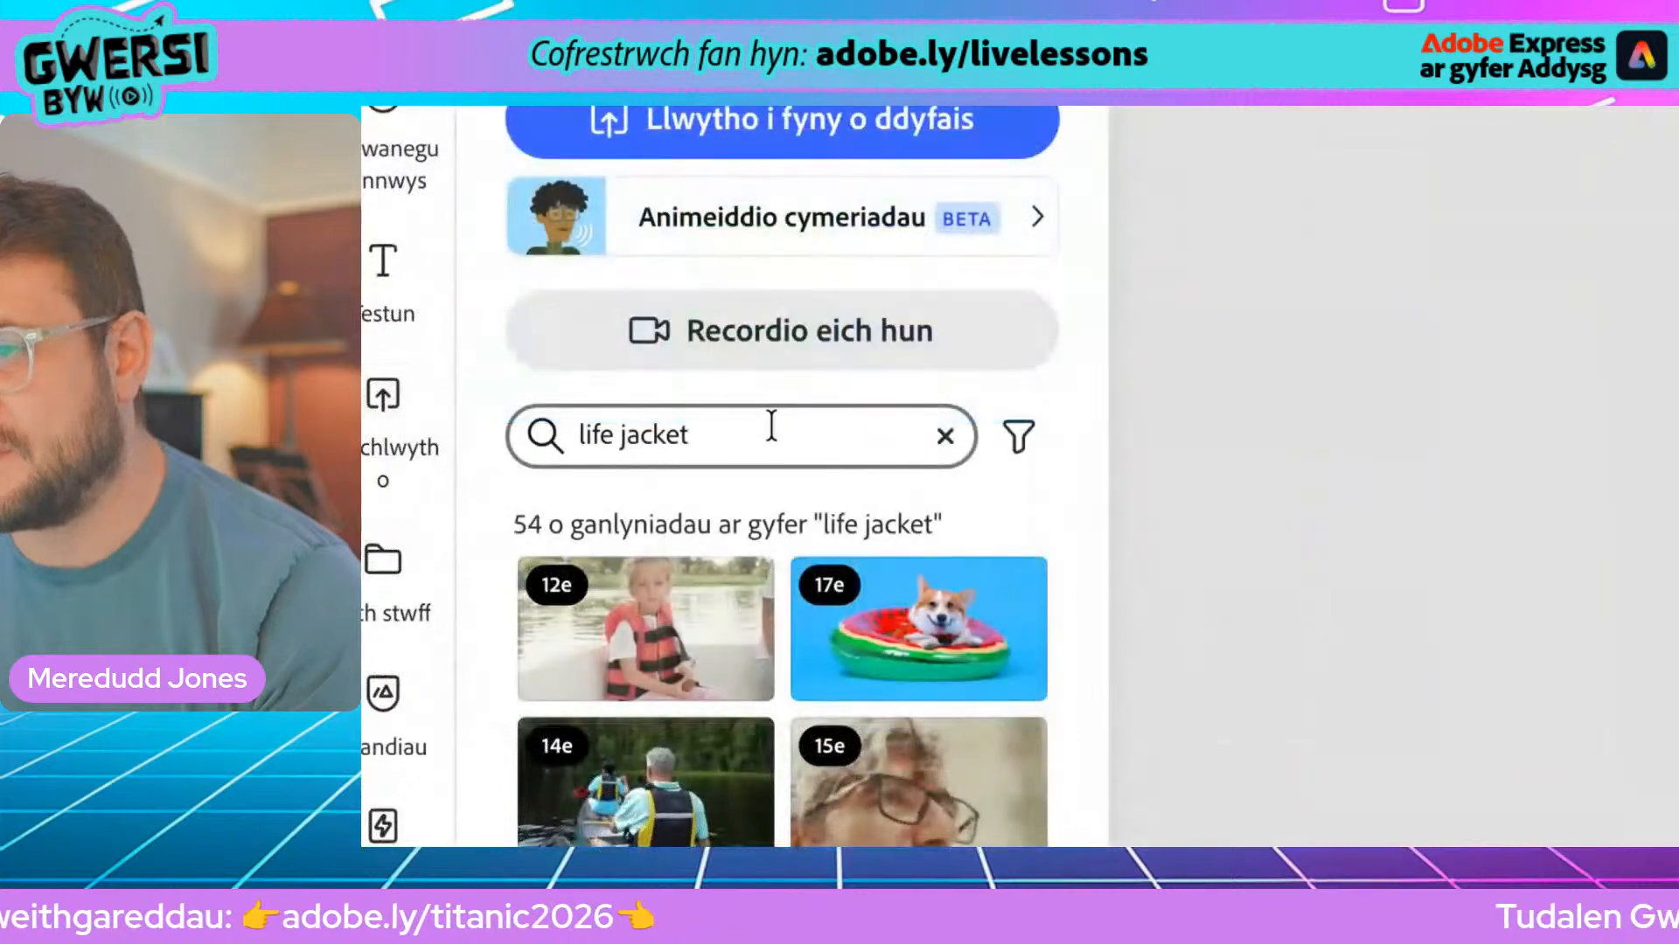
double_click(534, 427)
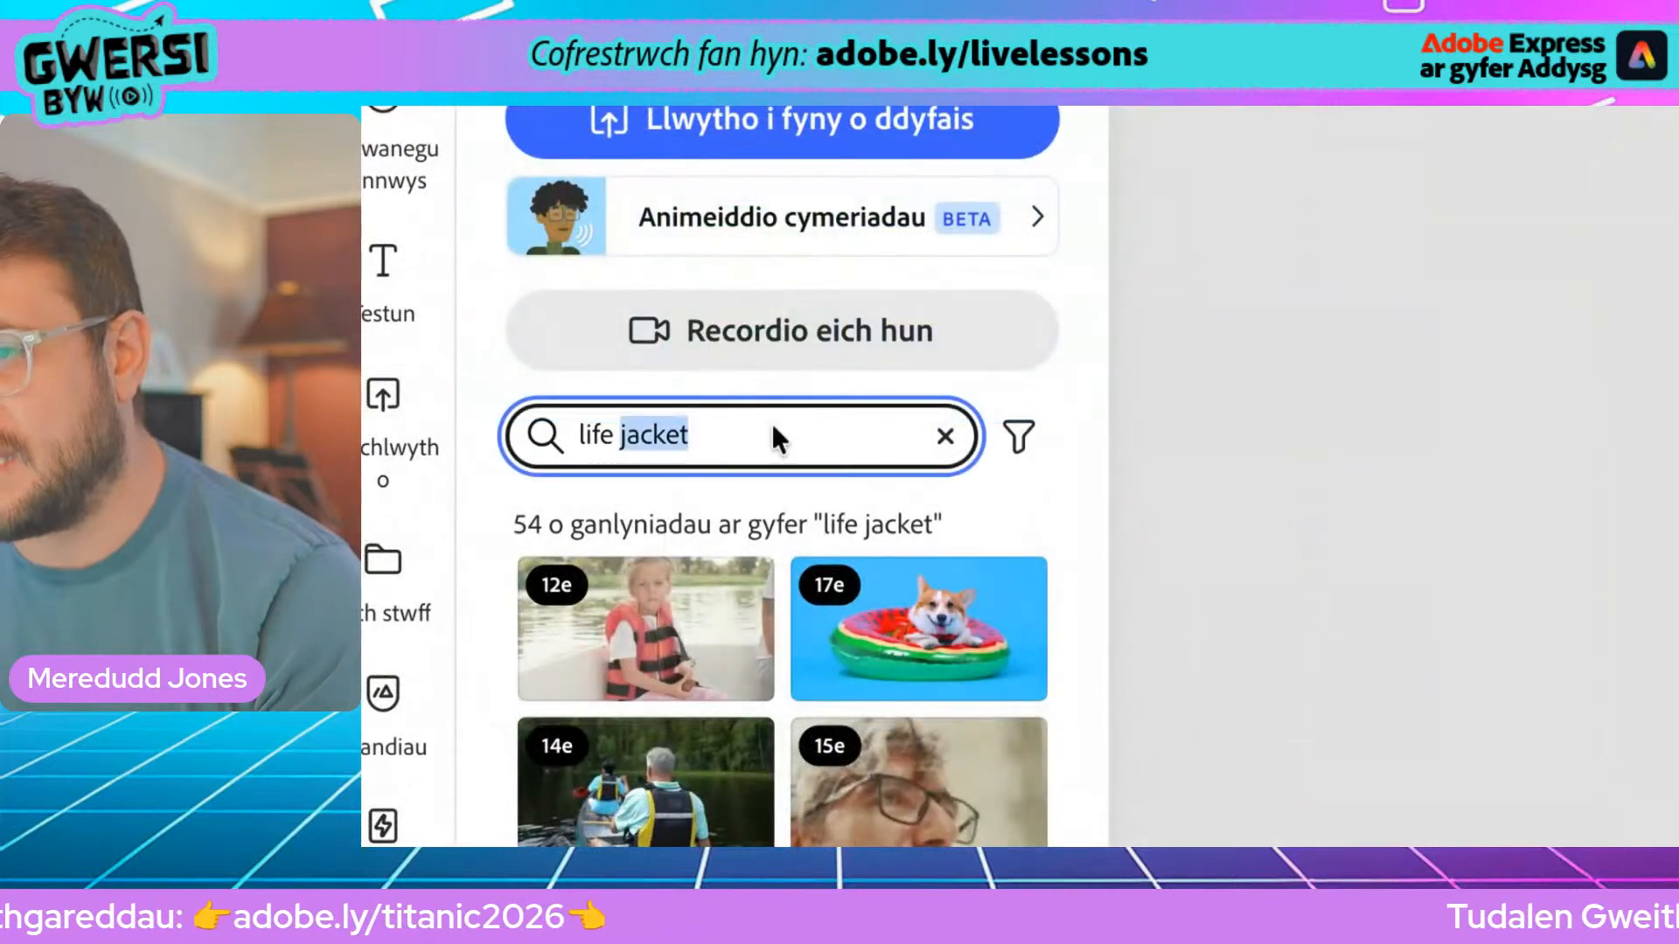
triple_click(771, 423)
text(iceberg)
key(Return)
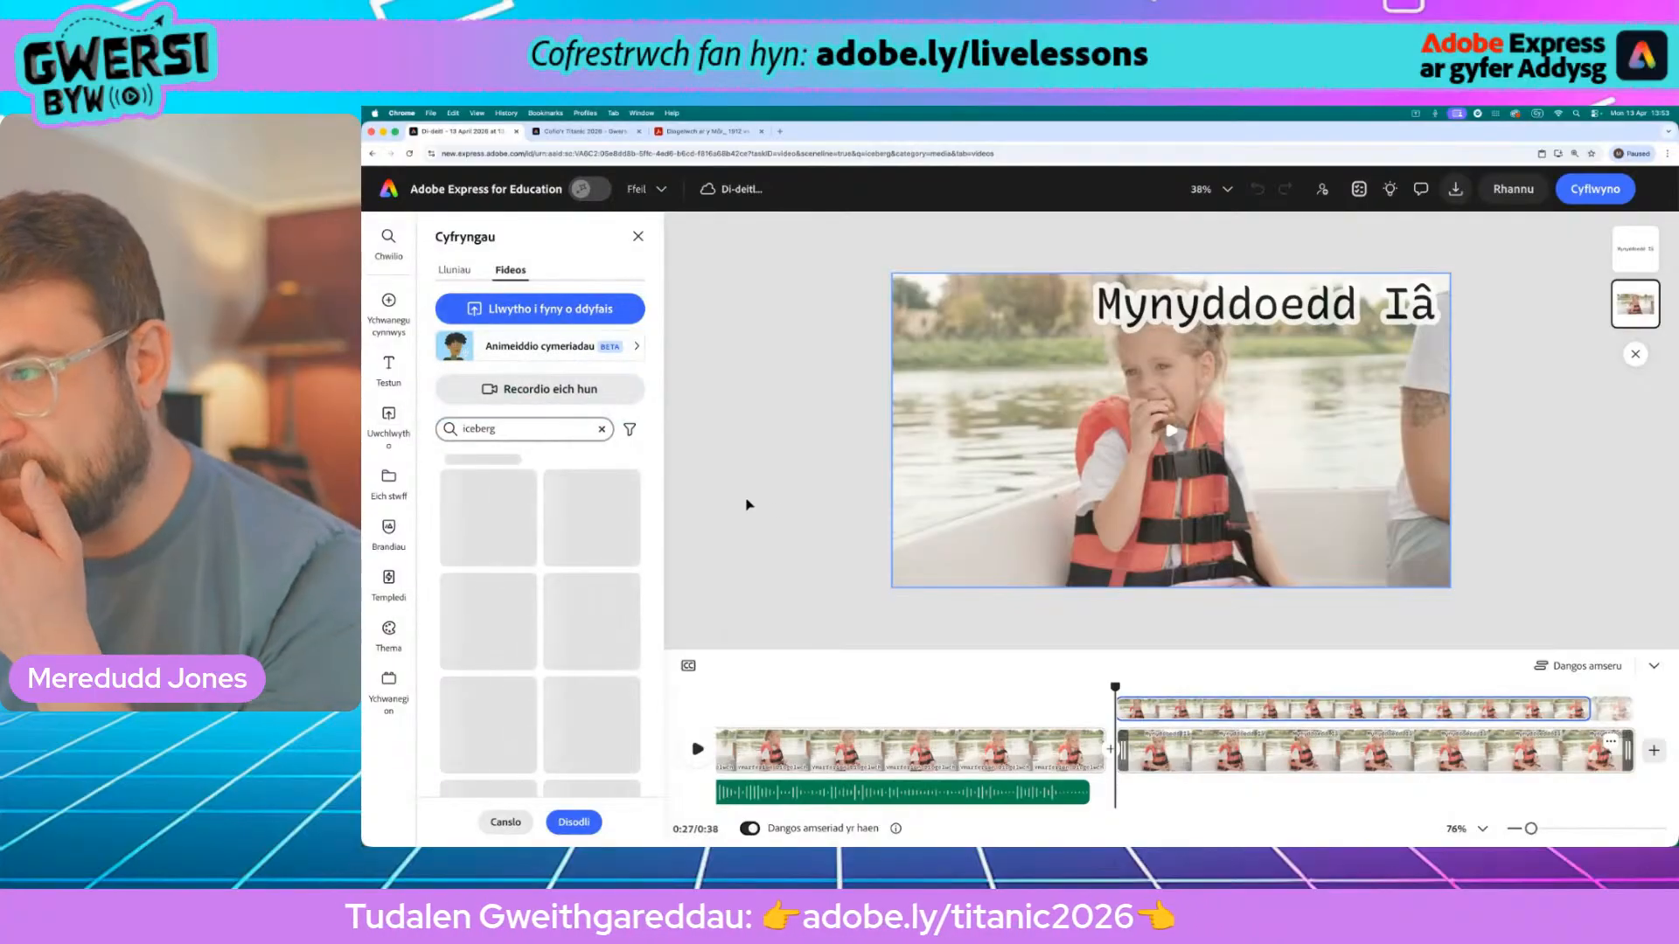
Examine the iceberg stock videos for a clip that suits the "Mynyddoedd Iâ" scene
mouse_move(400, 547)
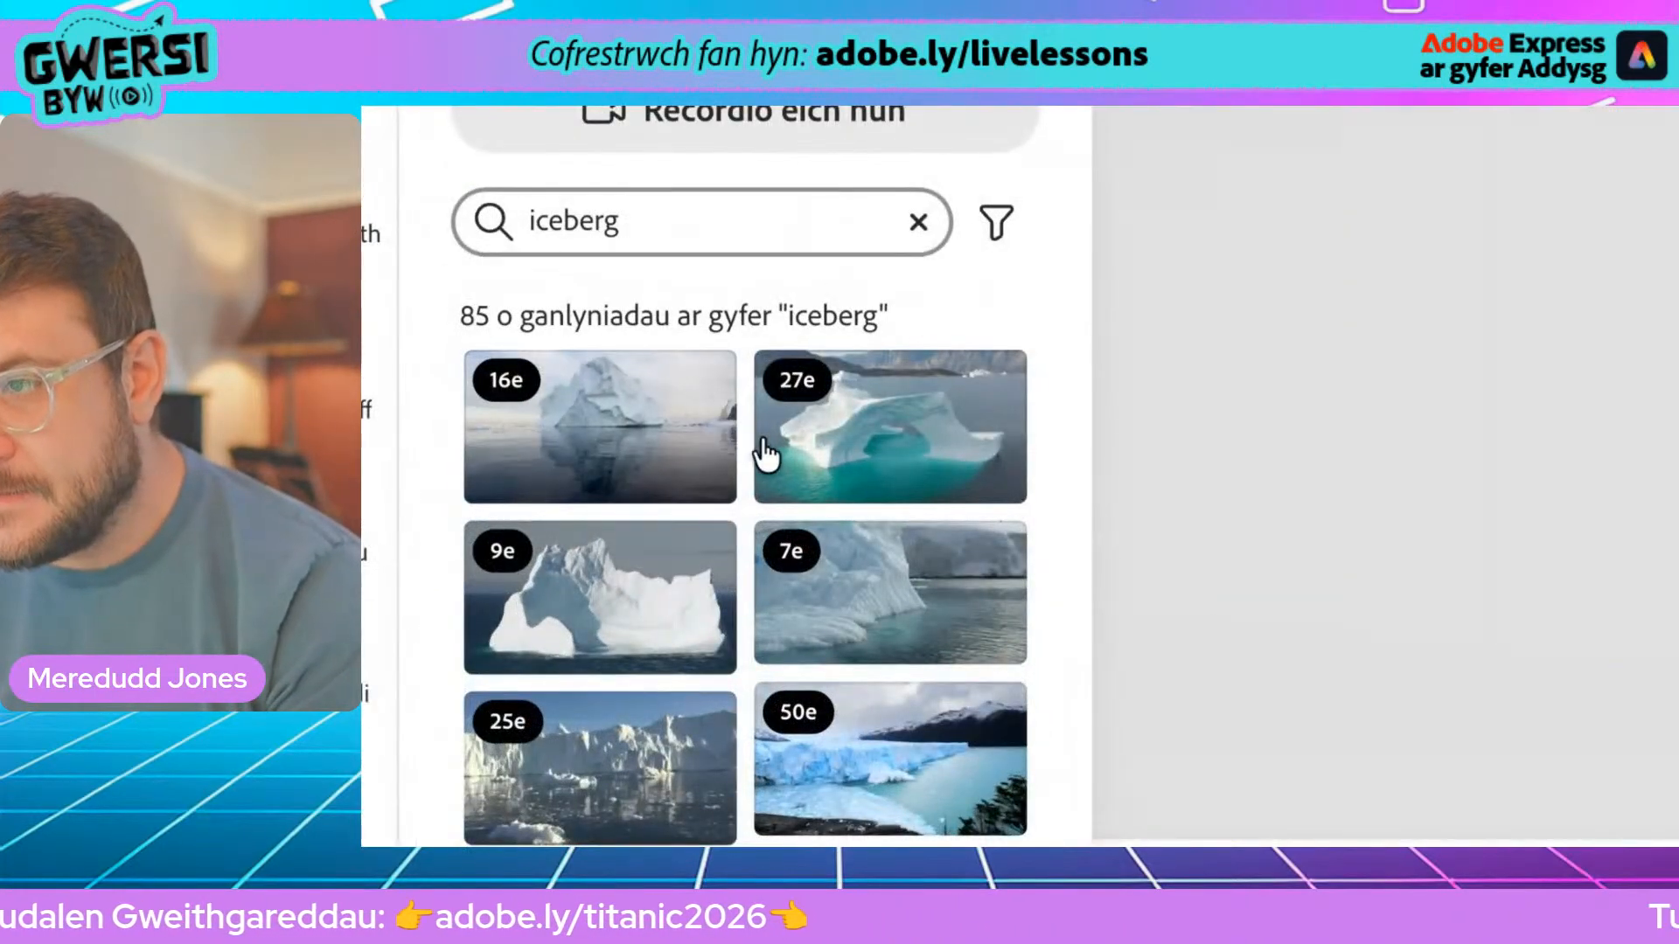
scroll(869, 629, down, 2)
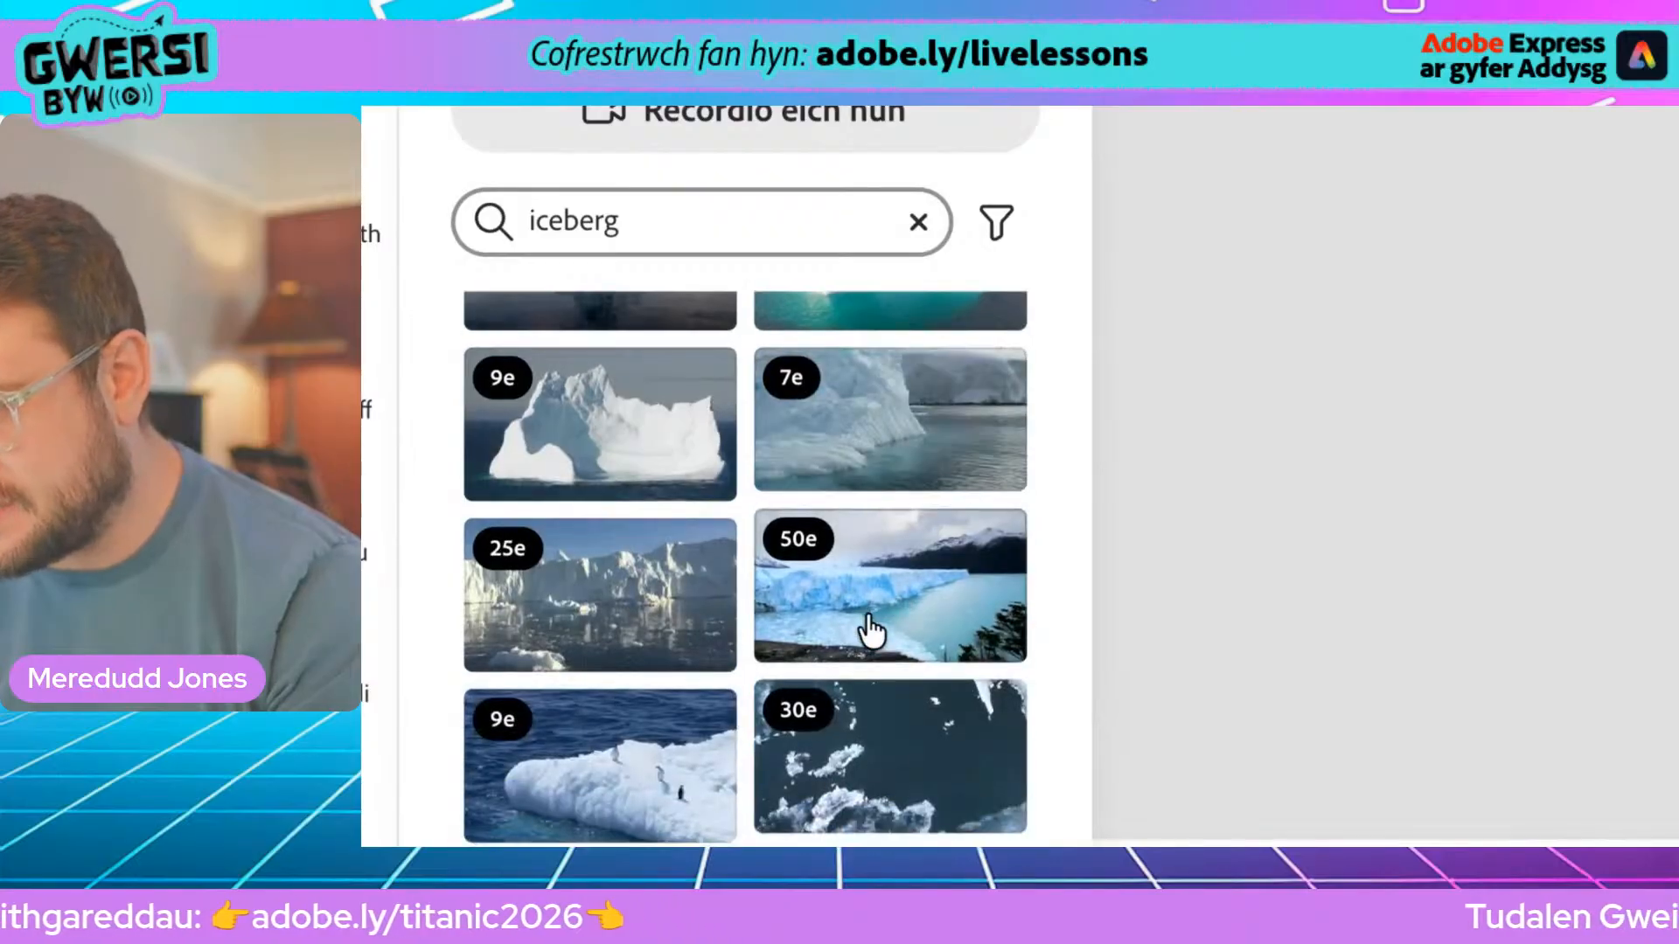
scroll(618, 618, down, 2)
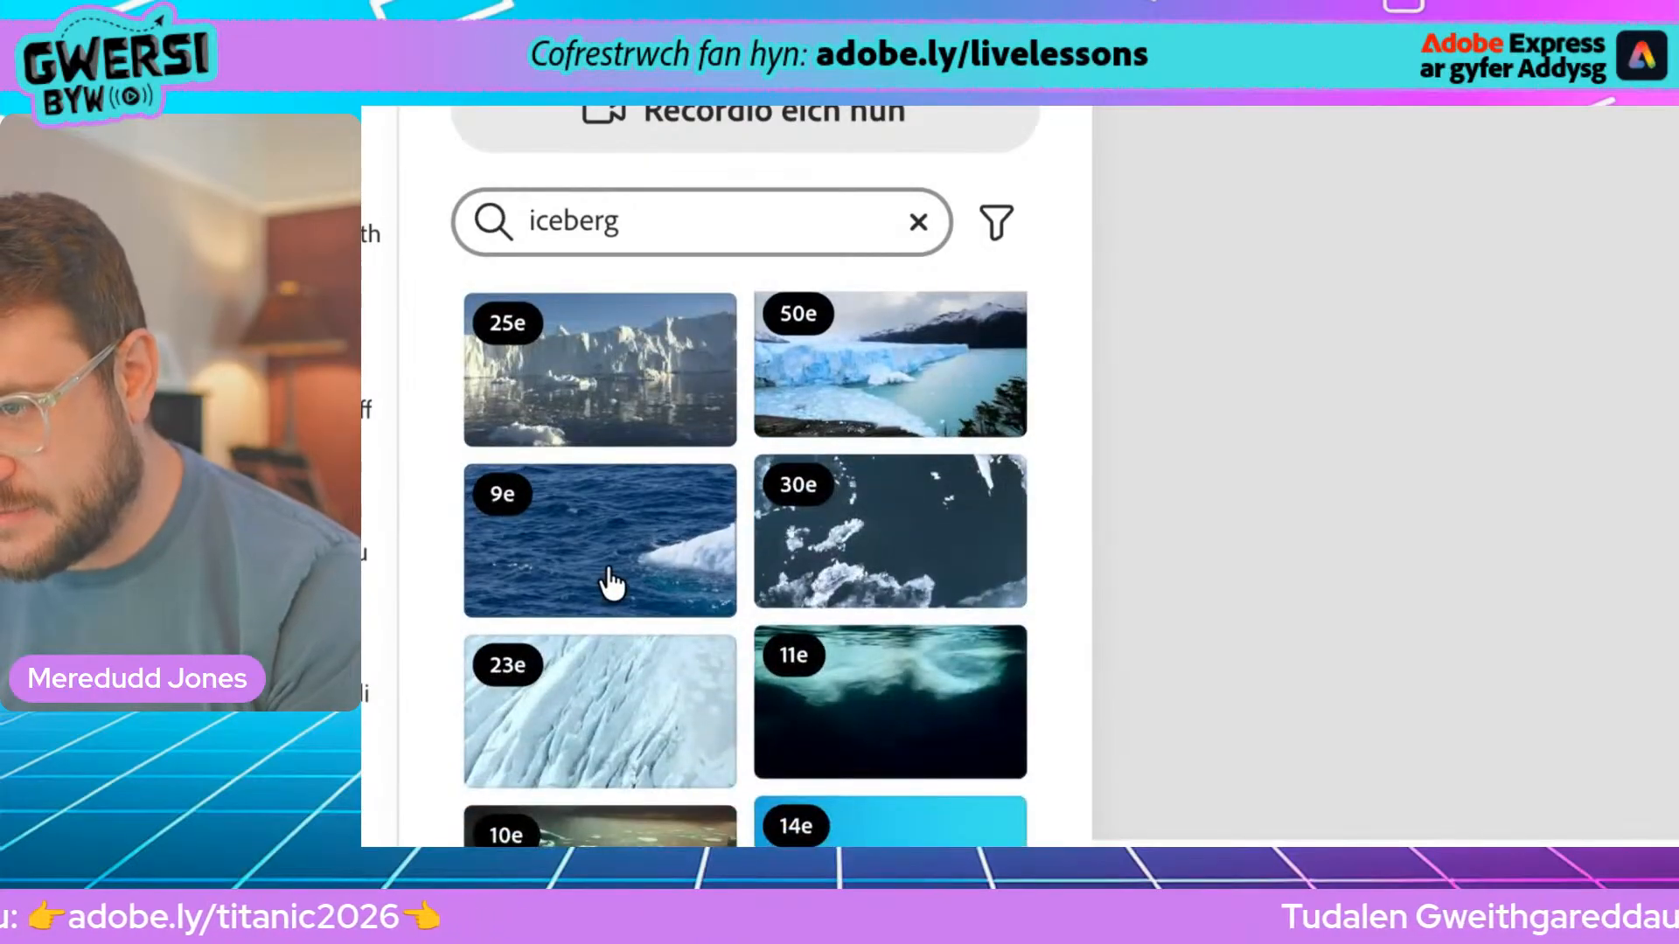
scroll(875, 572, down, 2)
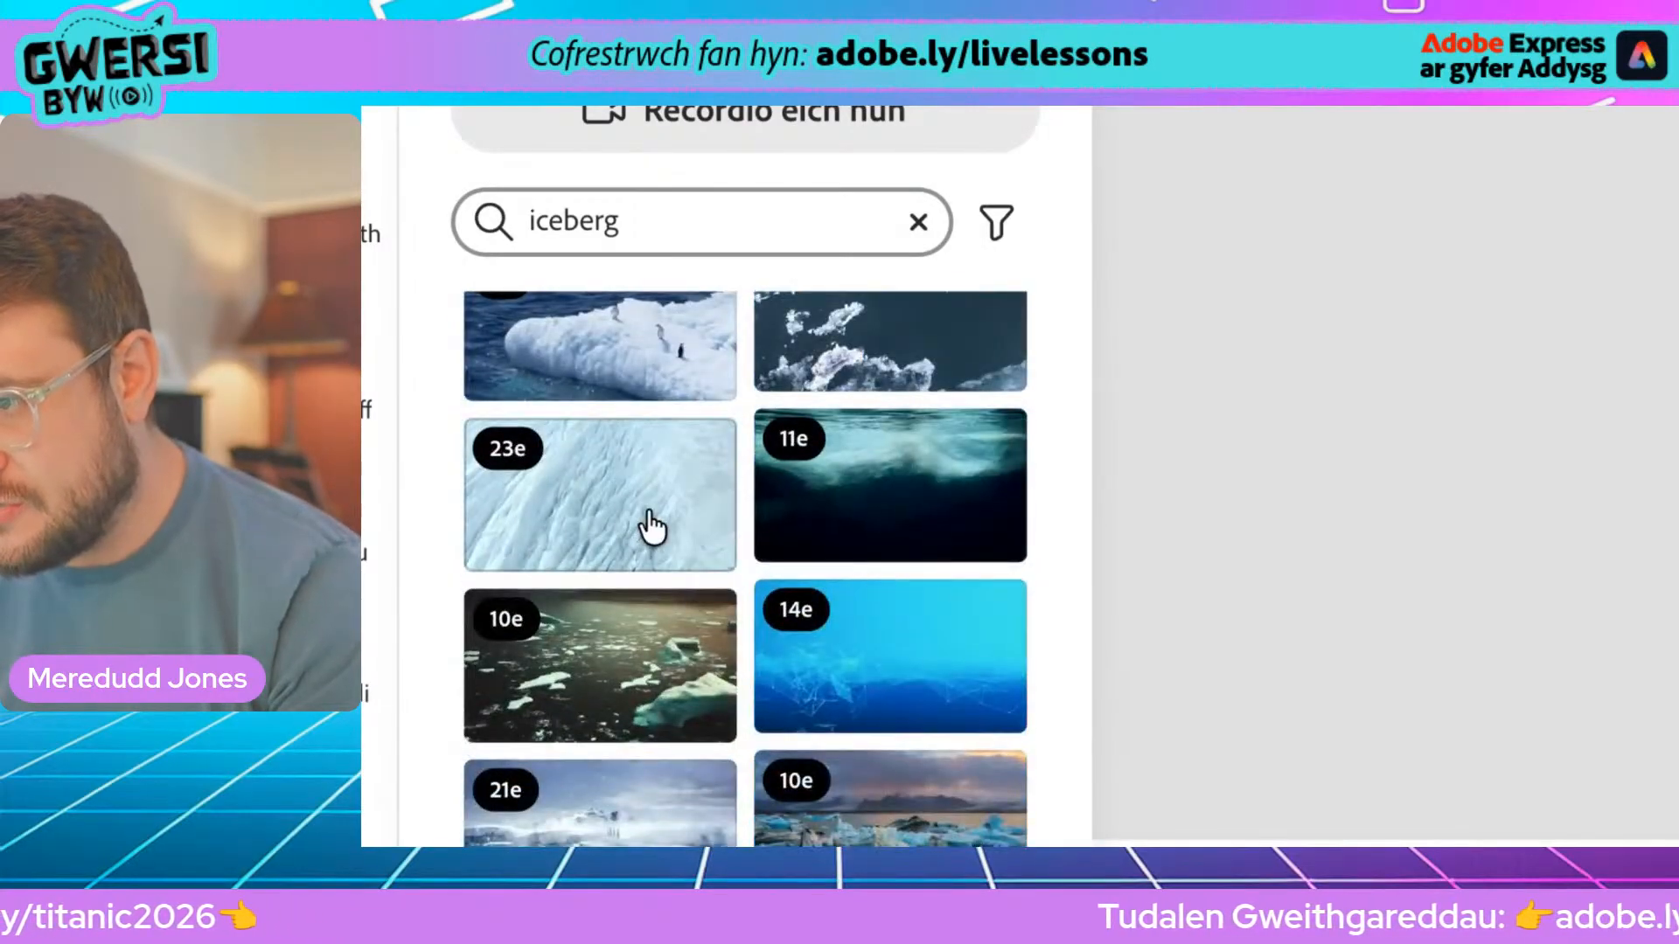
scroll(626, 618, down, 2)
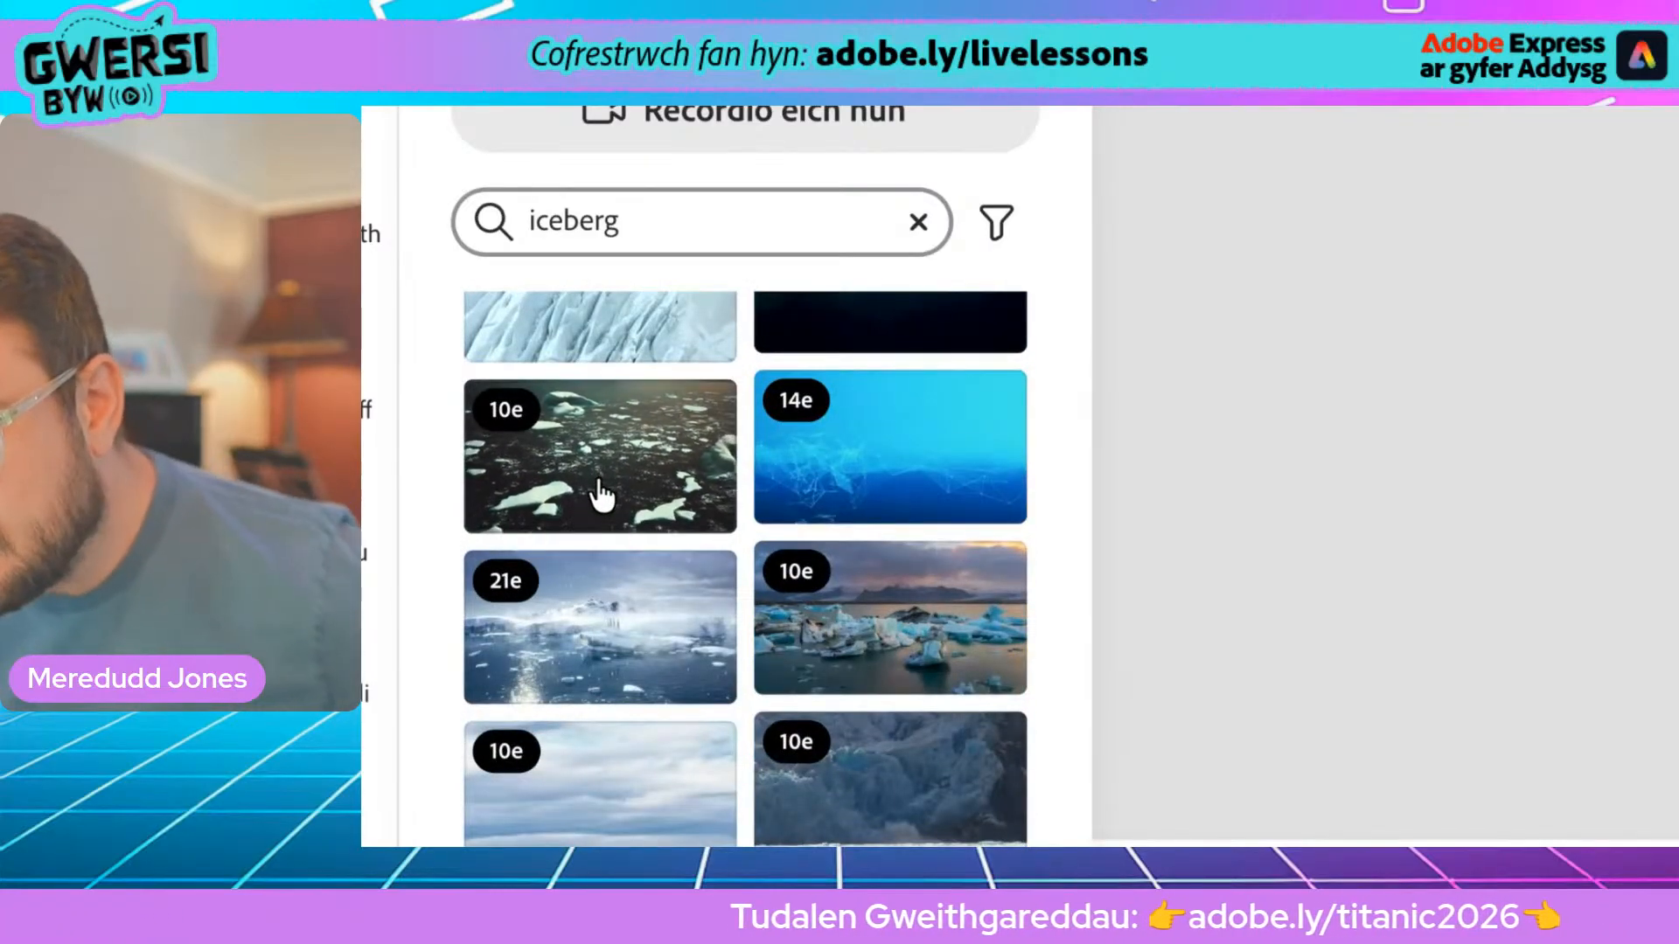
scroll(601, 524, down, 2)
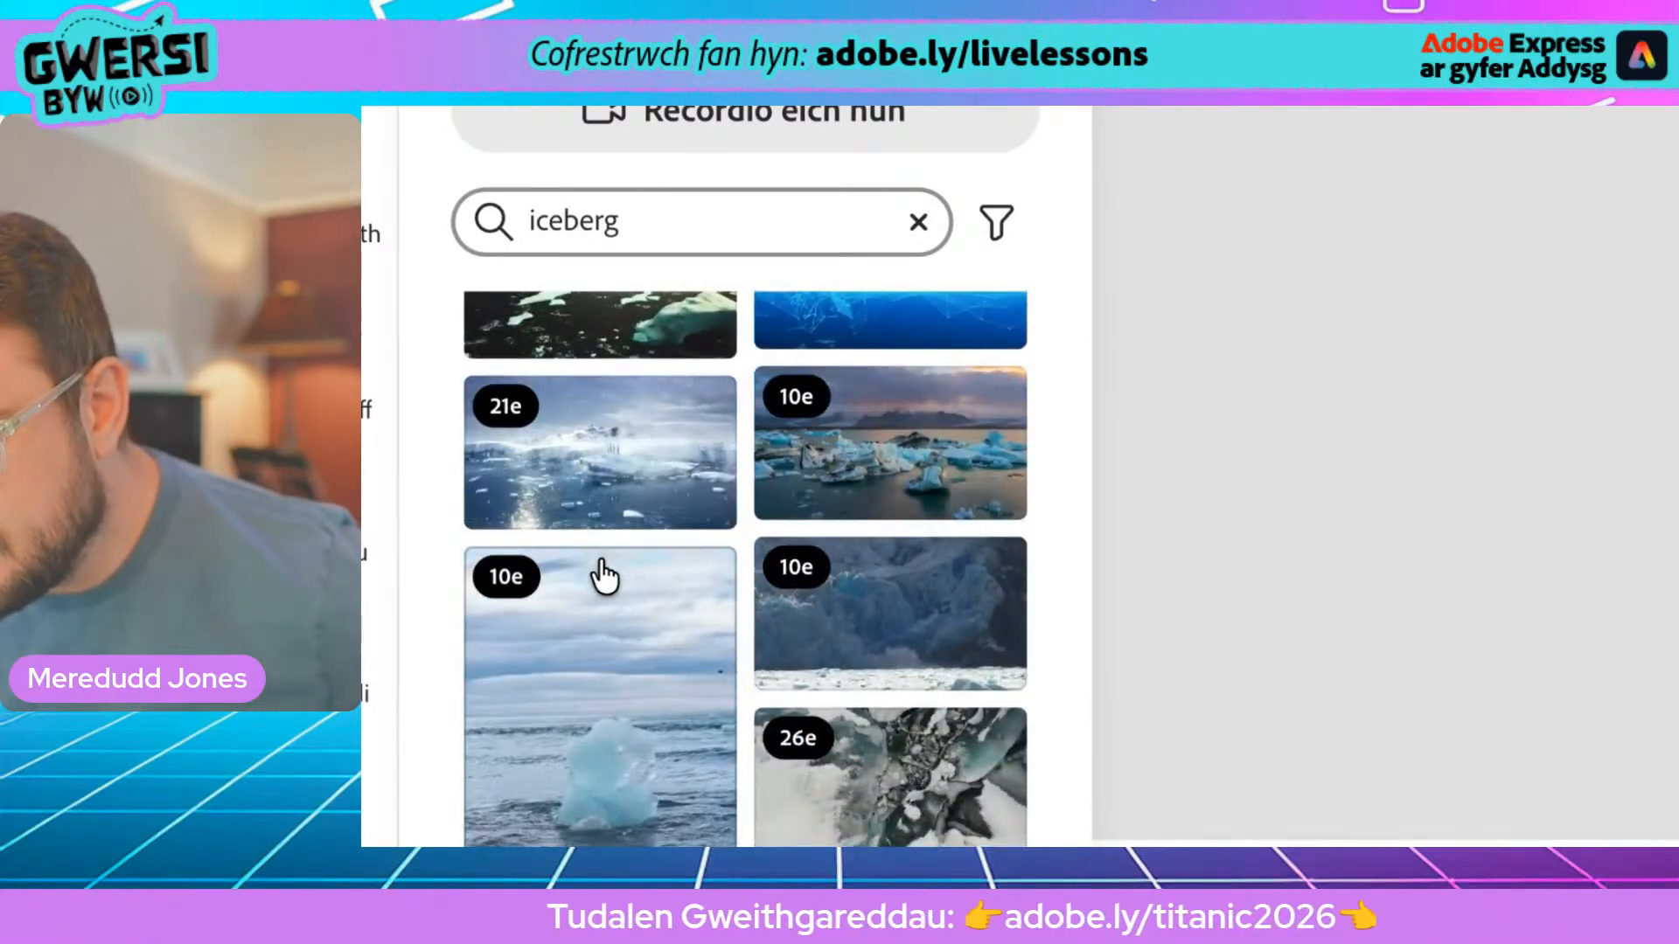
scroll(603, 570, down, 2)
scroll(682, 634, down, 3)
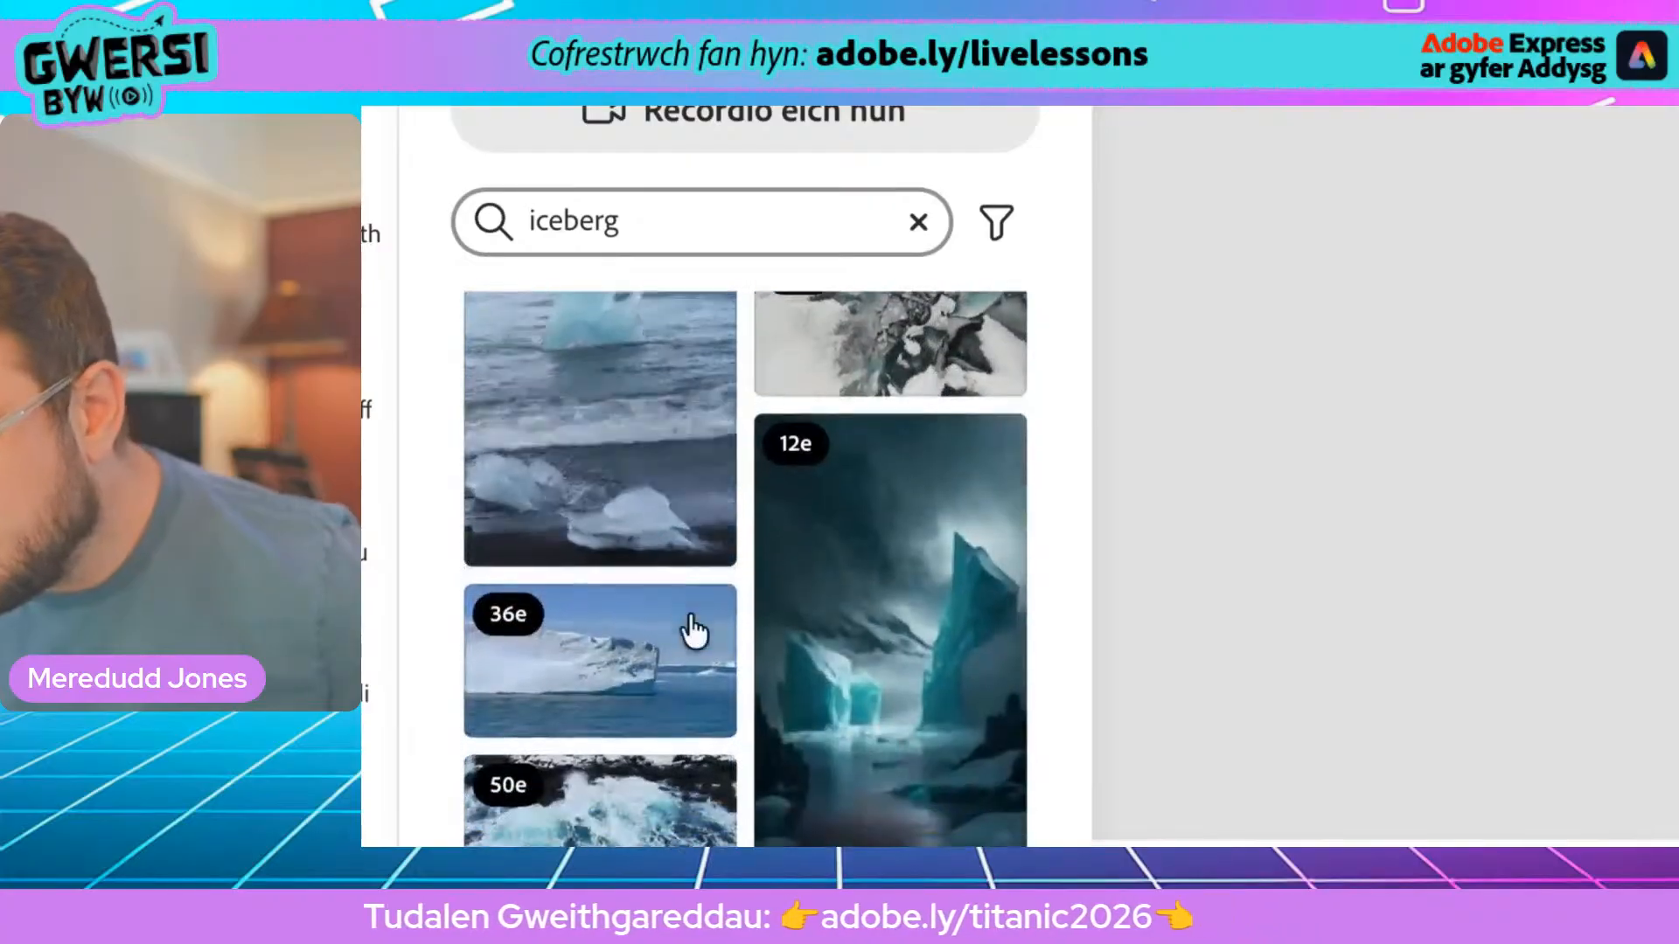
scroll(946, 675, down, 3)
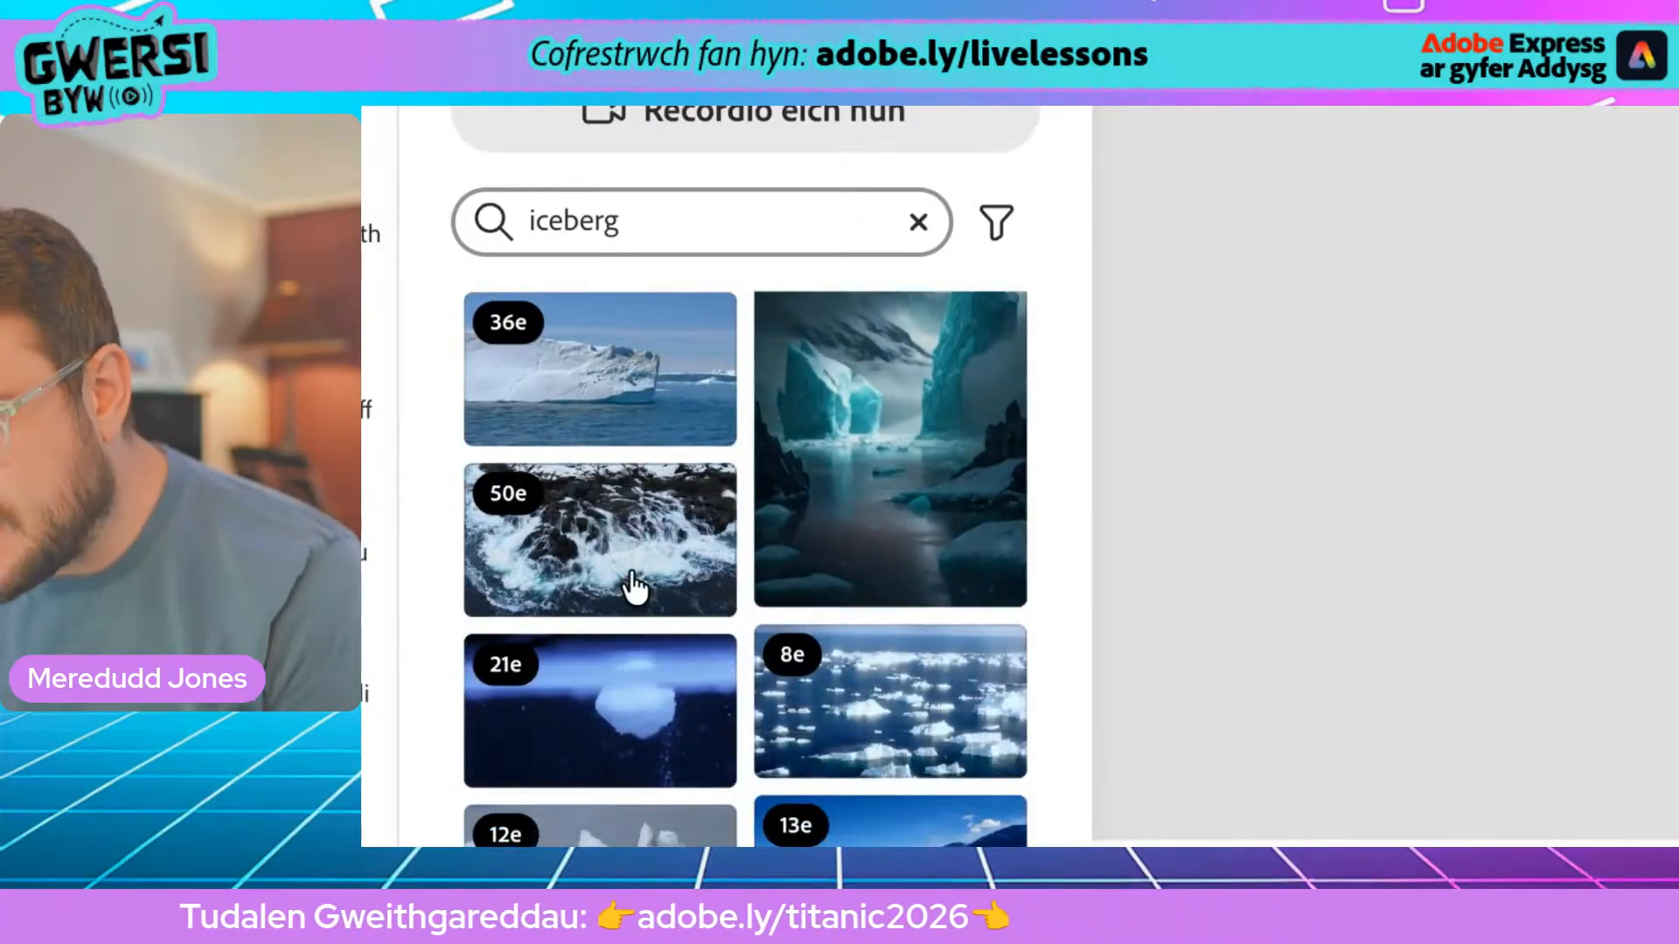
scroll(870, 630, down, 4)
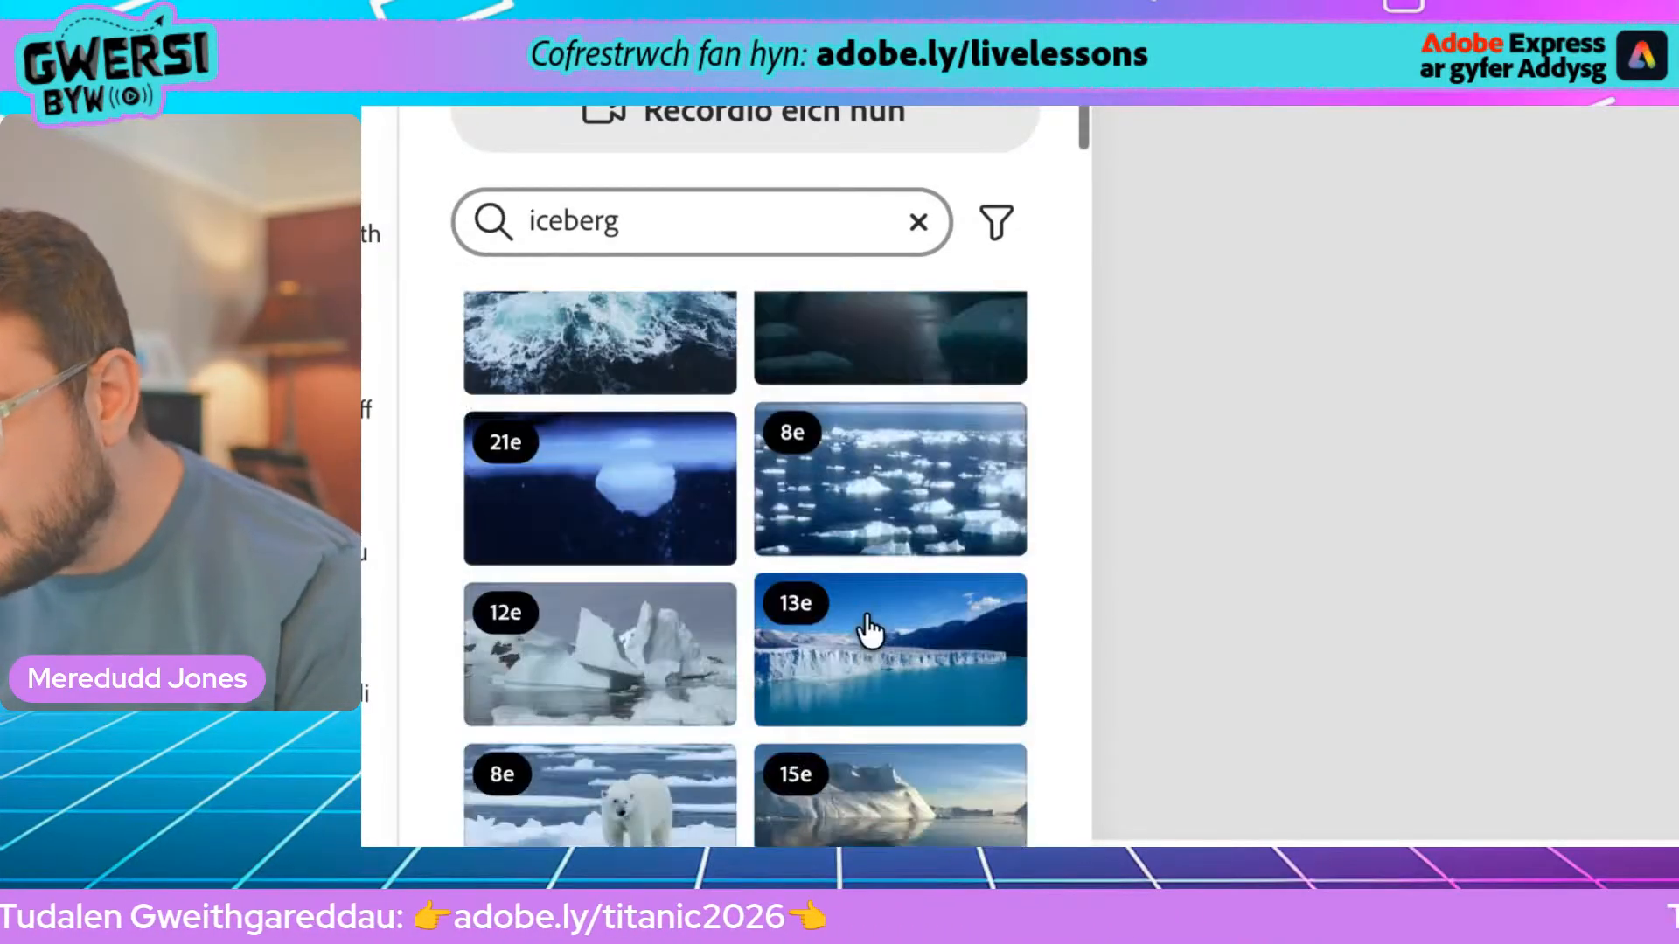
scroll(831, 578, down, 12)
scroll(837, 577, up, 4)
Replace the clip with the "iceberg night" stock video of an iceberg under green northern lights, and move the title to the picture's lower left
click(678, 217)
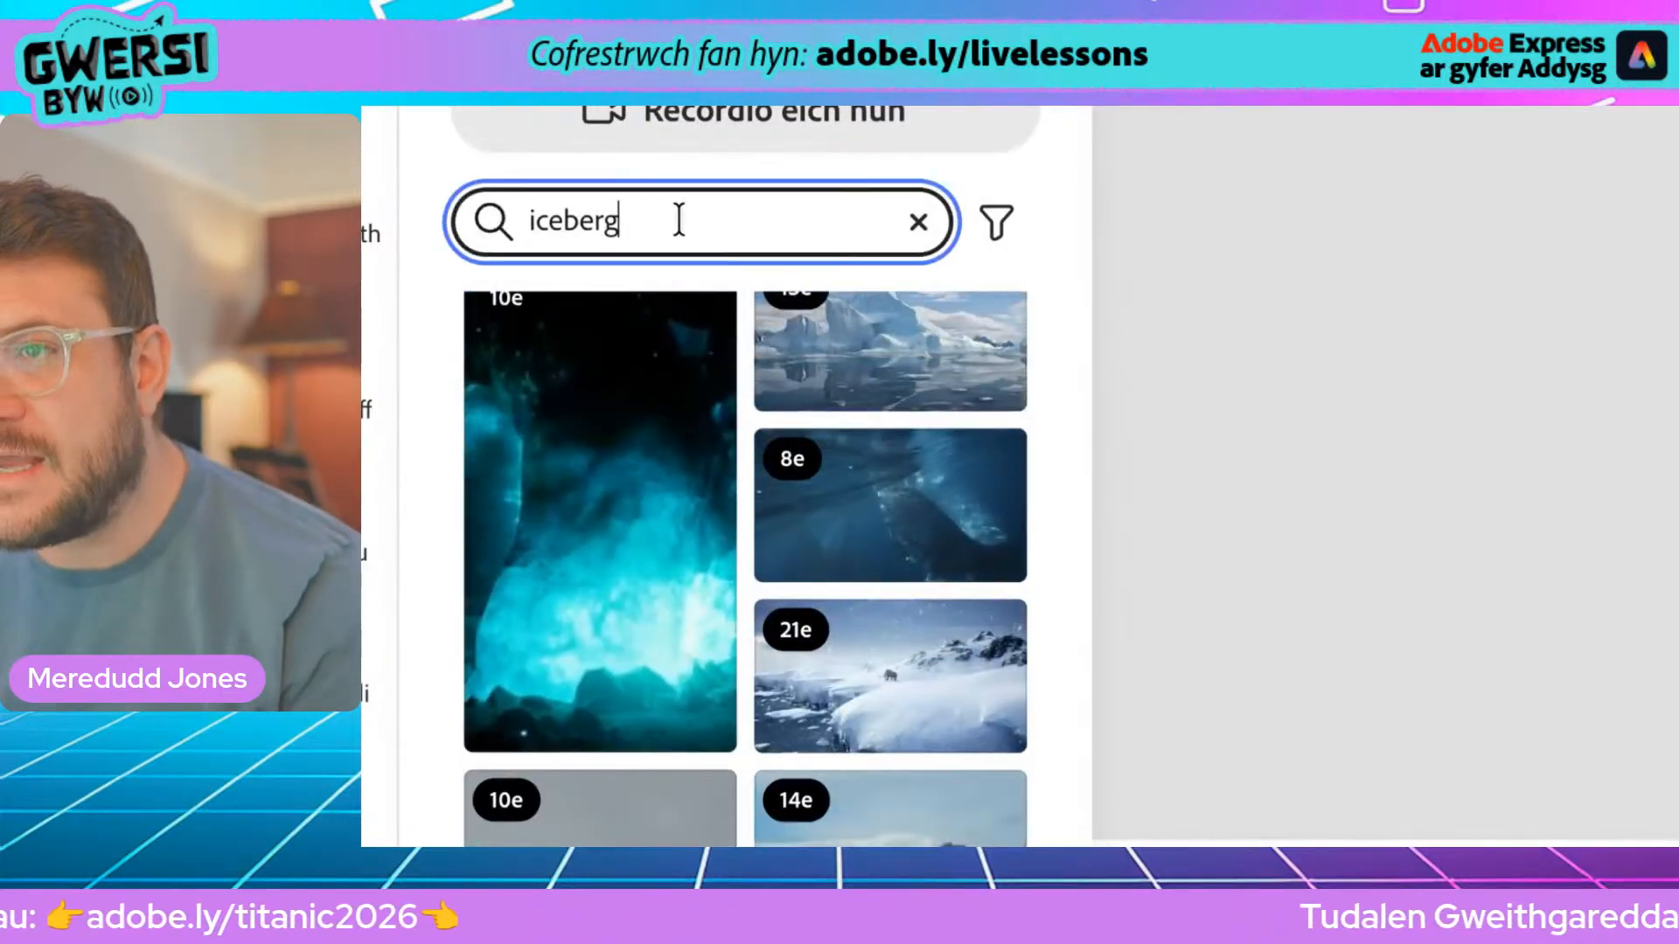
text(nigh)
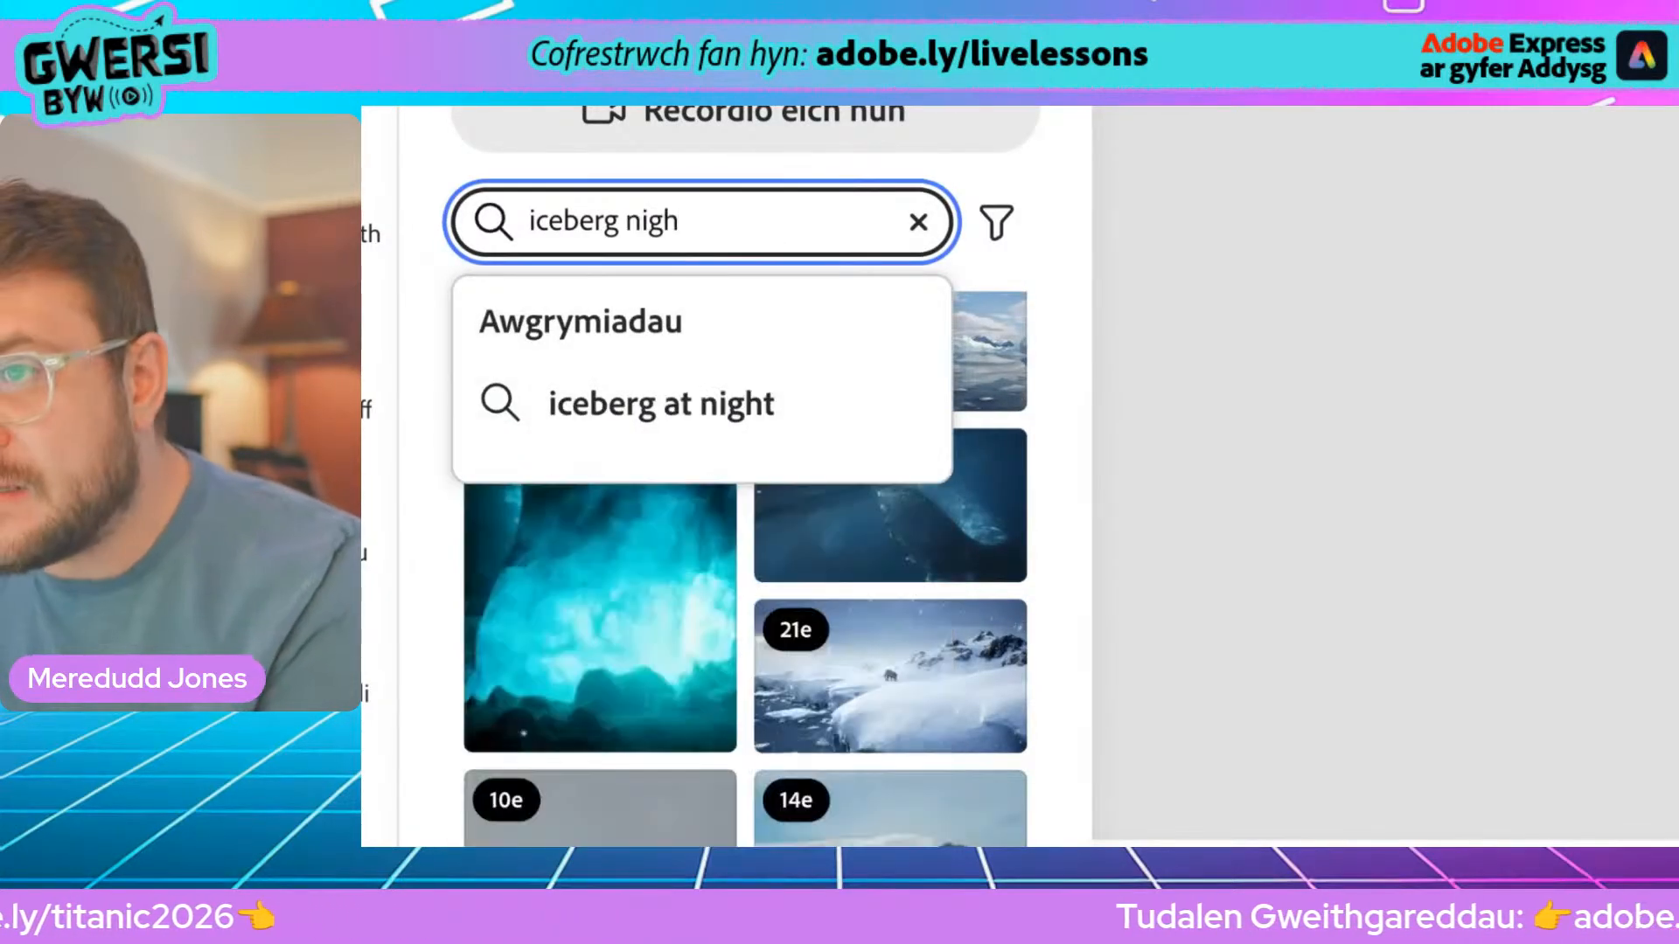
text(t)
key(Return)
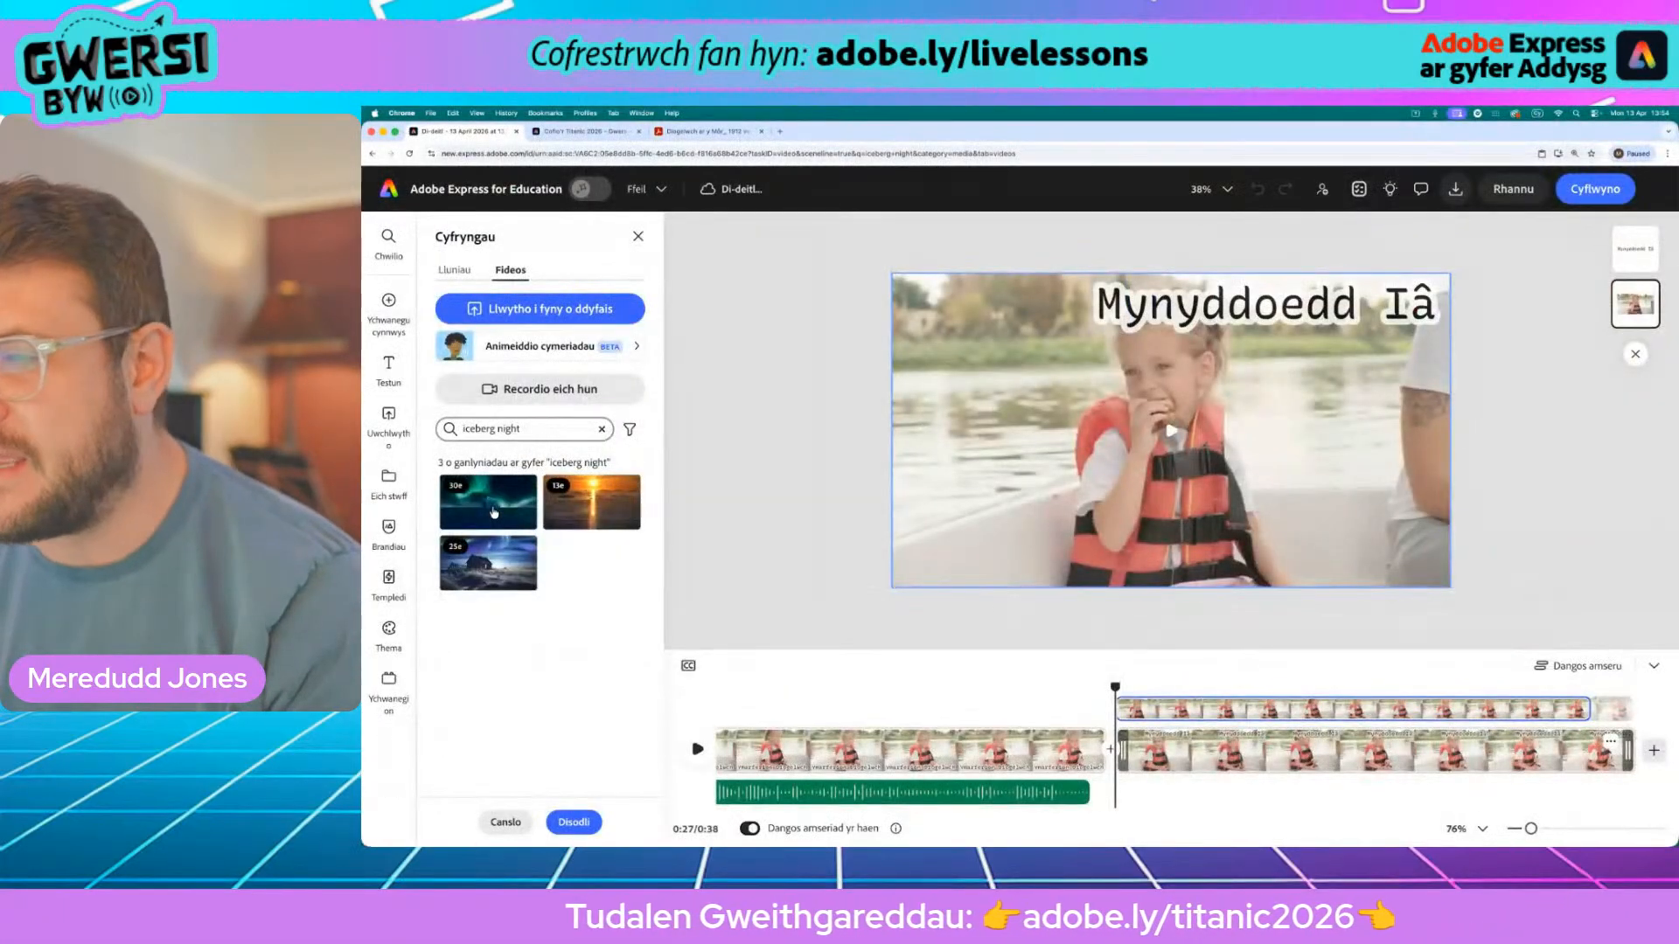
click(494, 513)
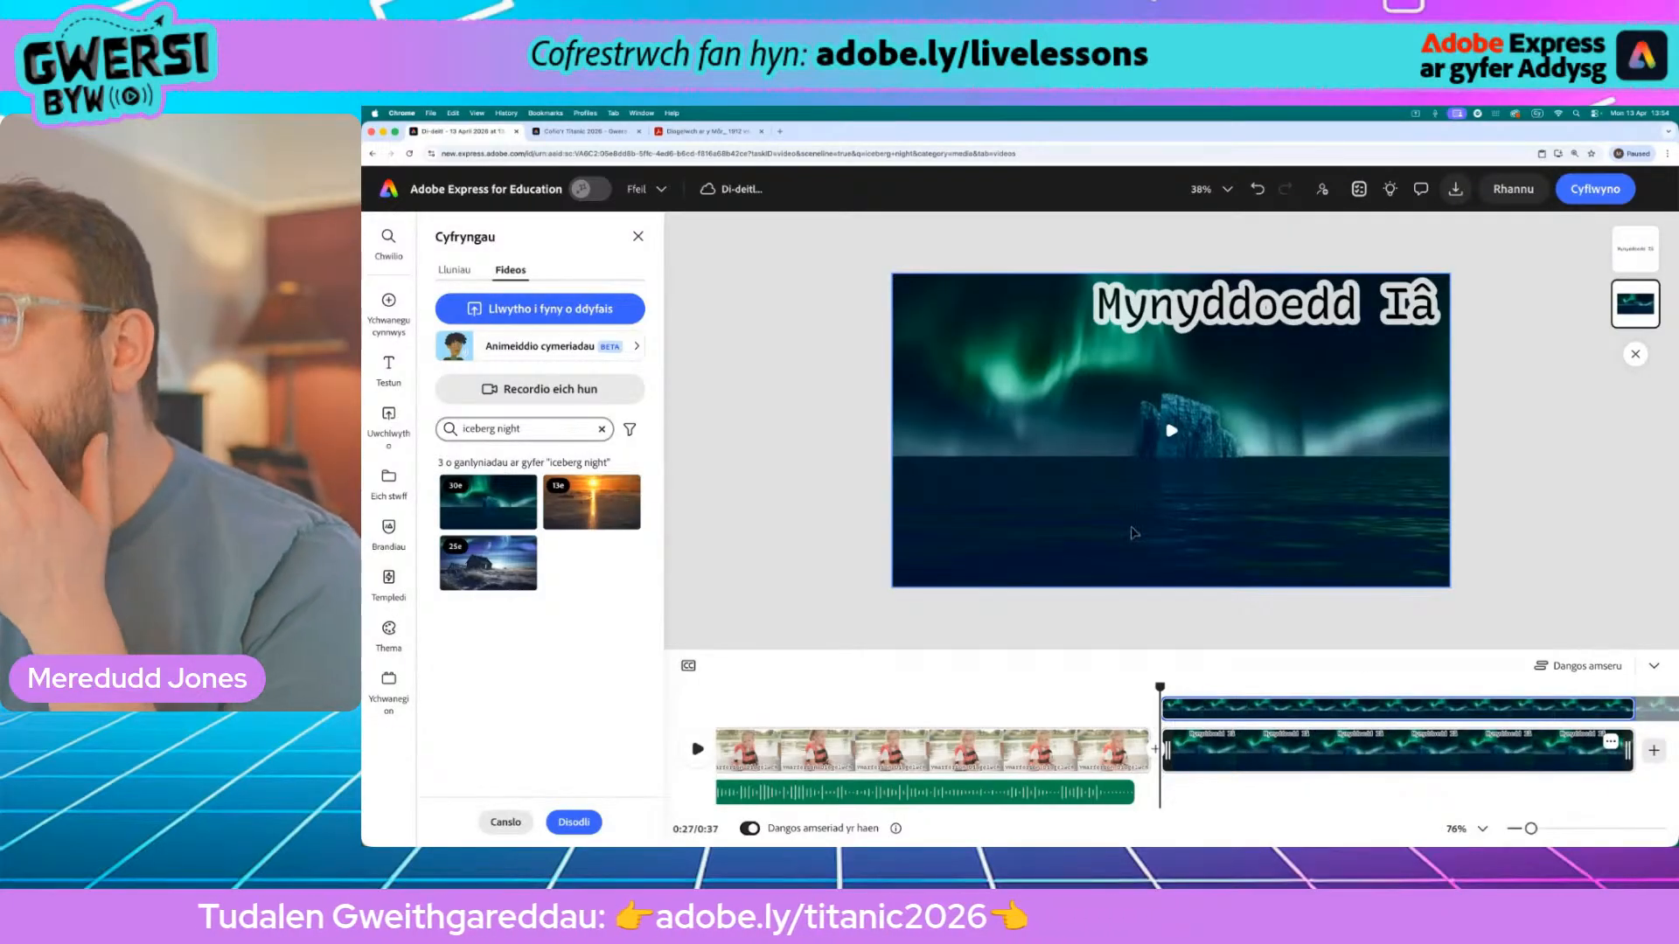
click(1292, 316)
drag(1293, 316, 1099, 557)
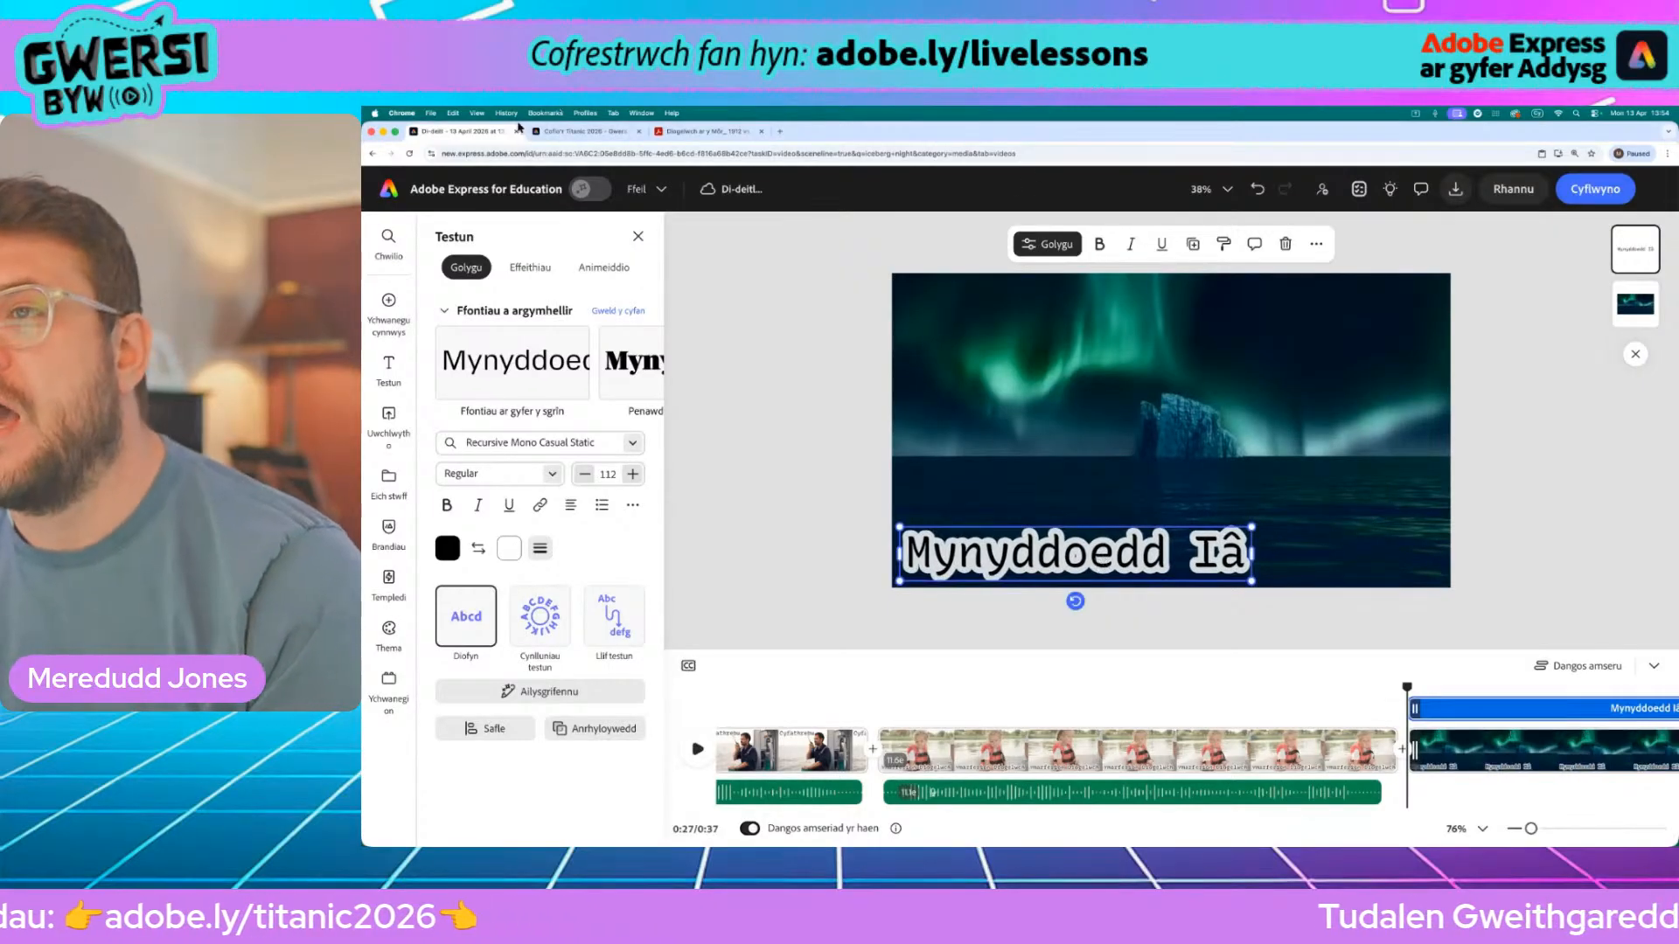
Check the script and record a voiceover from the start of the "Mynyddoedd Iâ" scene with speech enhancement on
click(723, 132)
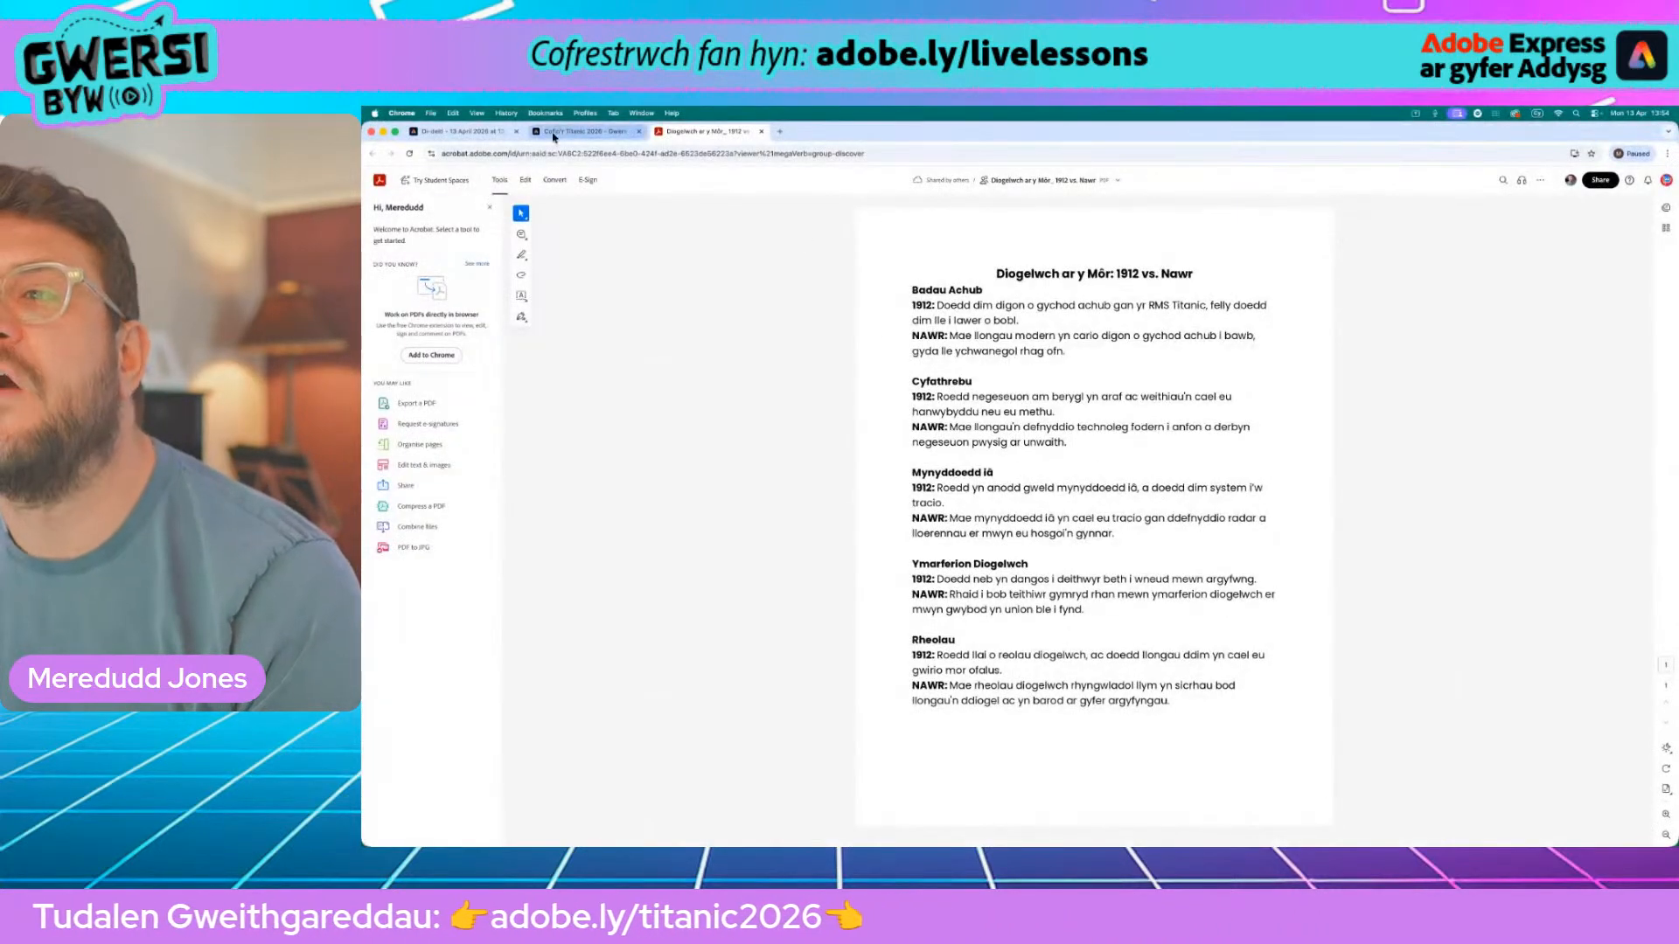
click(475, 132)
mouse_move(1410, 691)
mouse_down()
mouse_move(1533, 693)
mouse_move(1405, 704)
mouse_up()
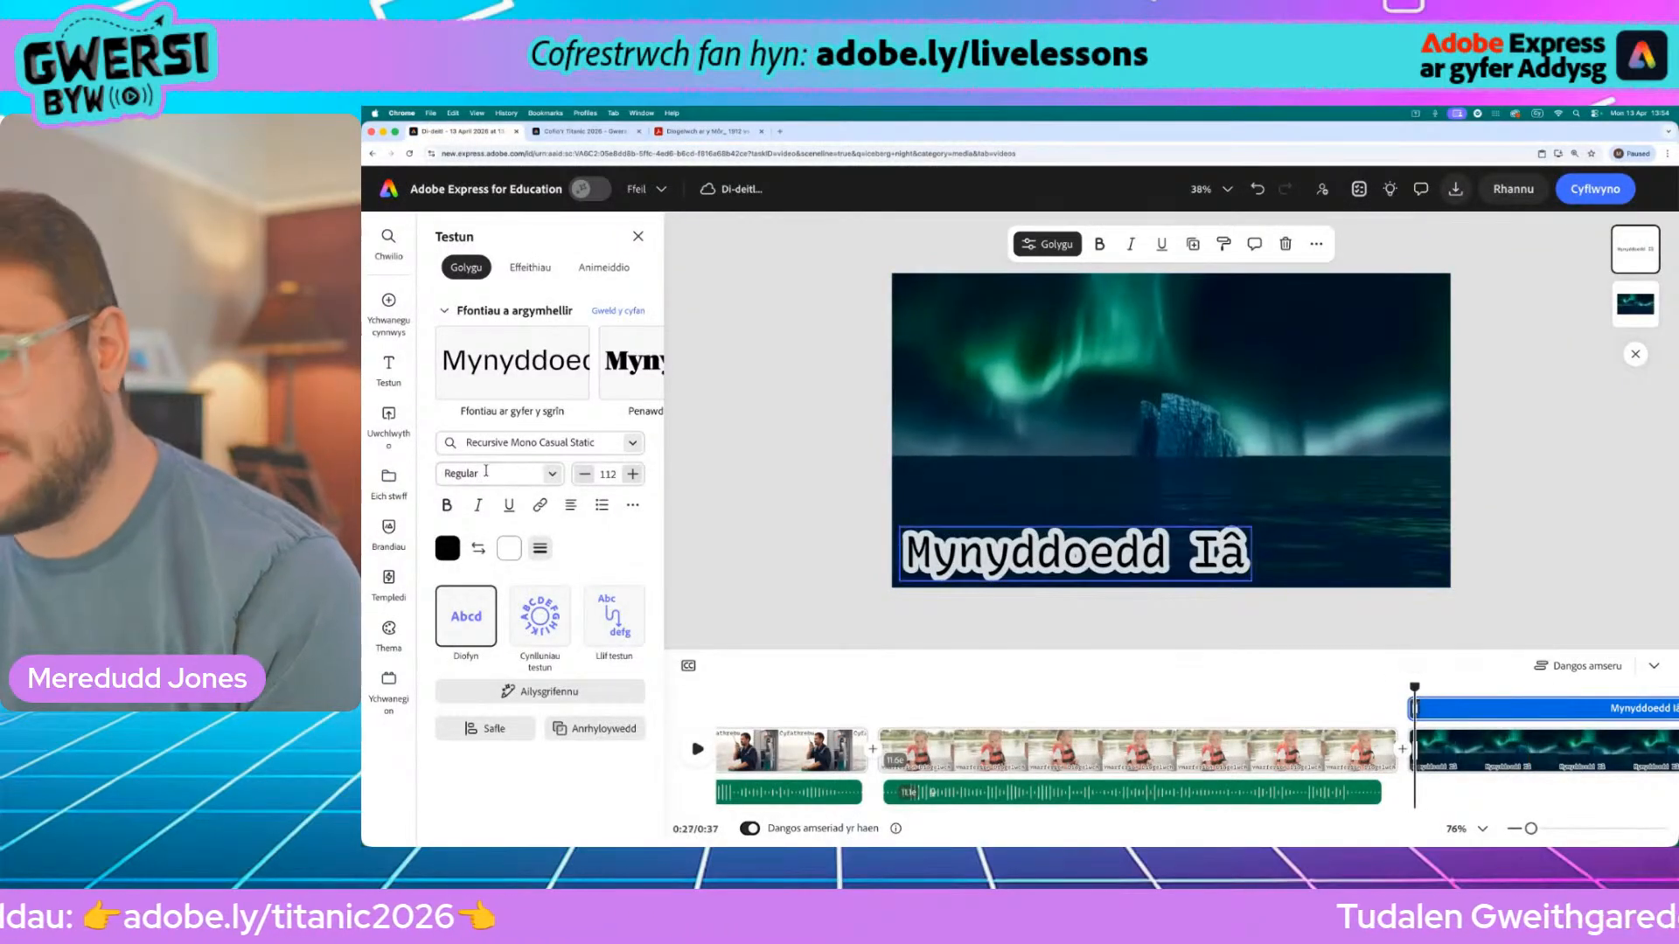
click(389, 313)
click(509, 320)
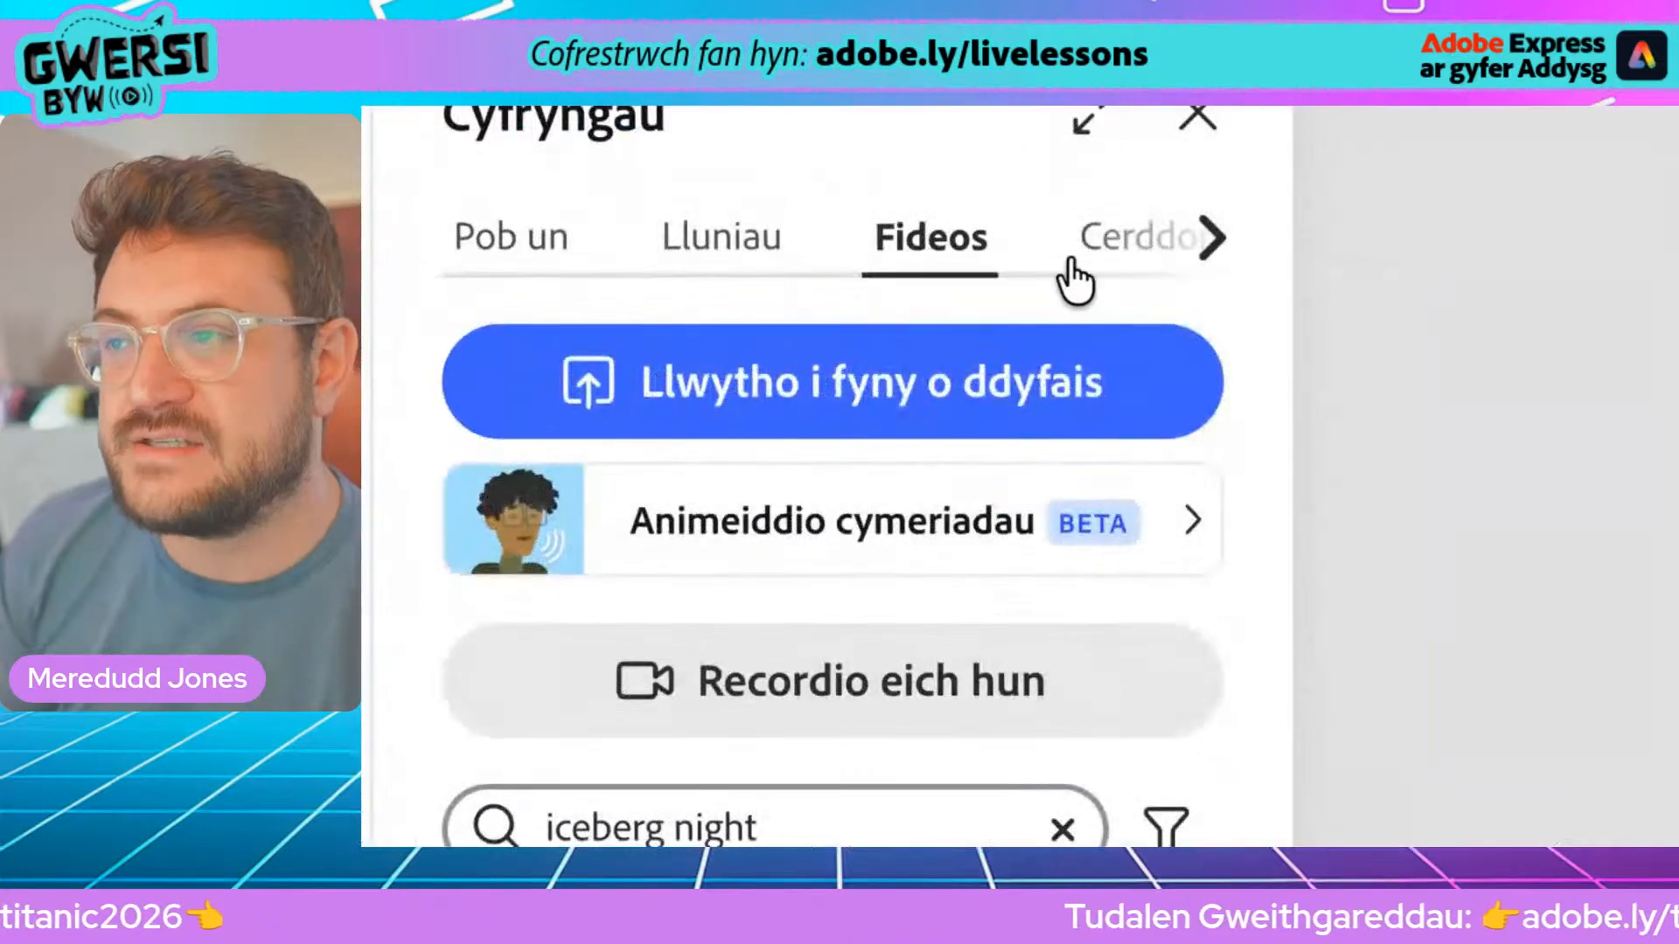
scroll(608, 282, right, 3)
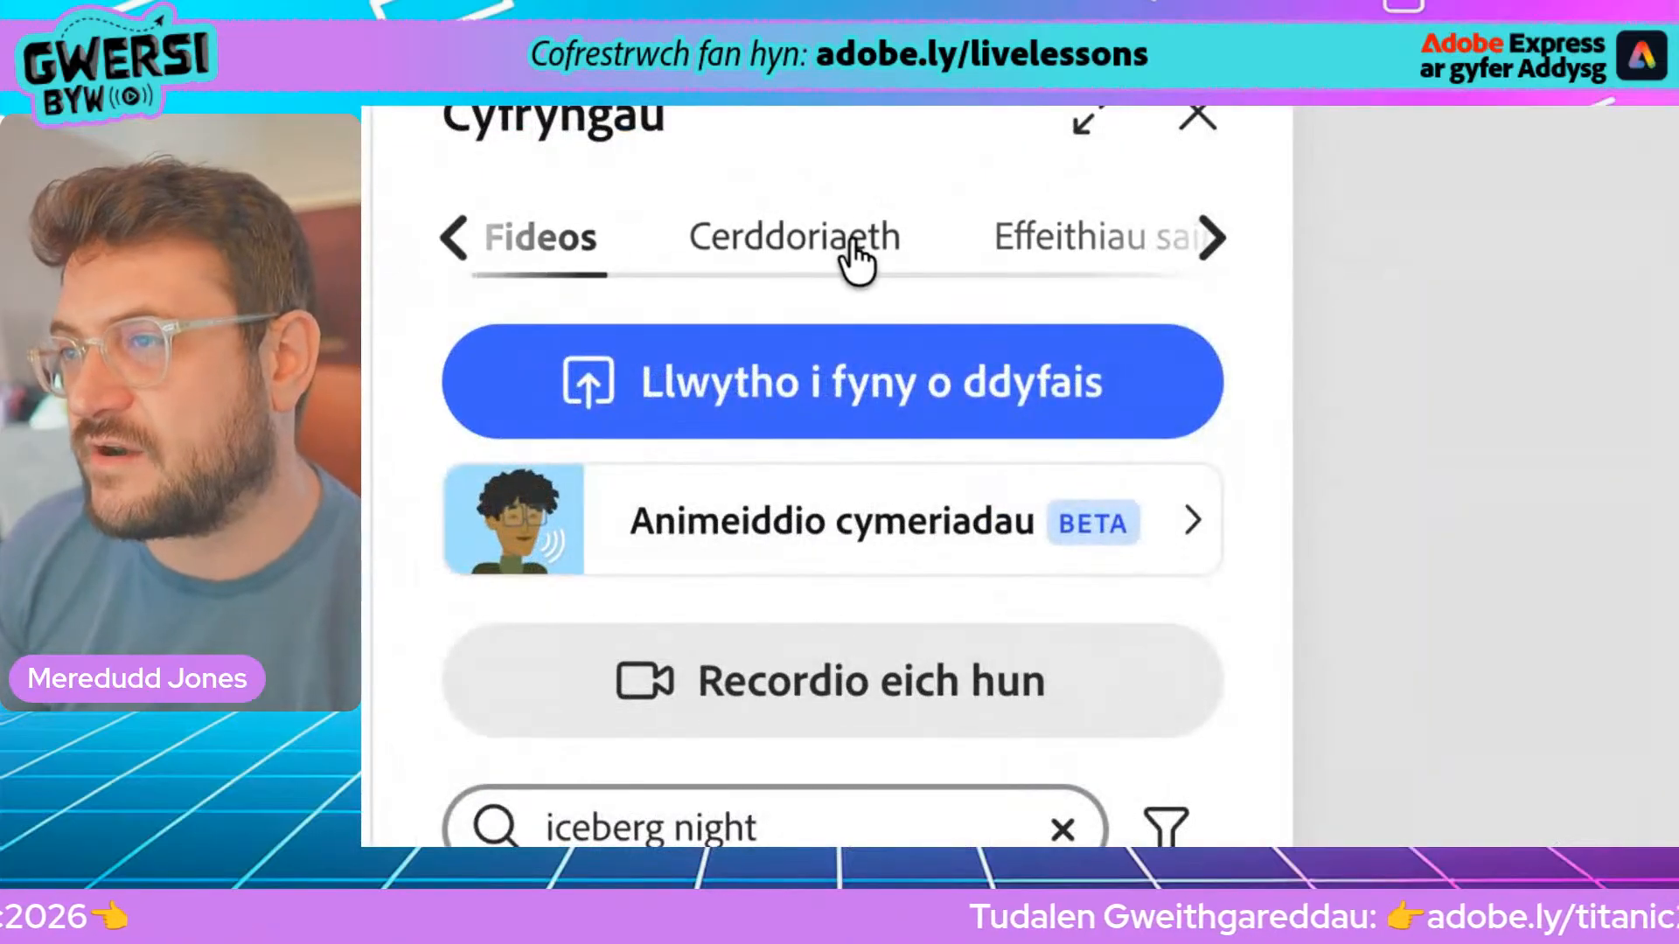
click(546, 272)
click(844, 540)
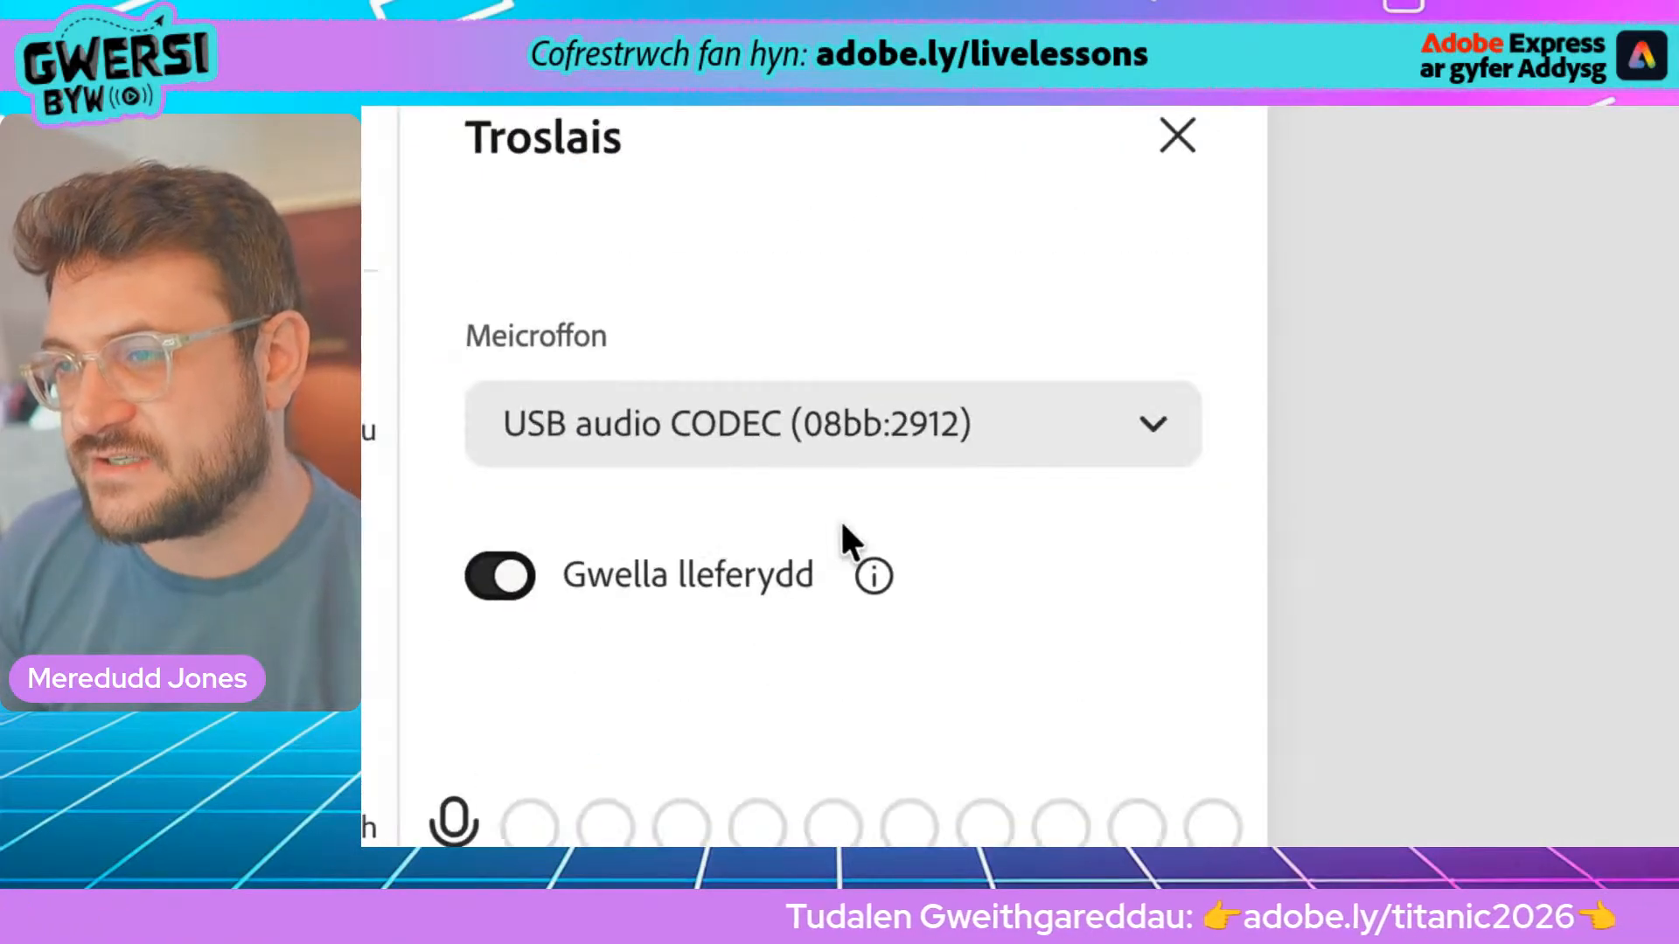
click(531, 475)
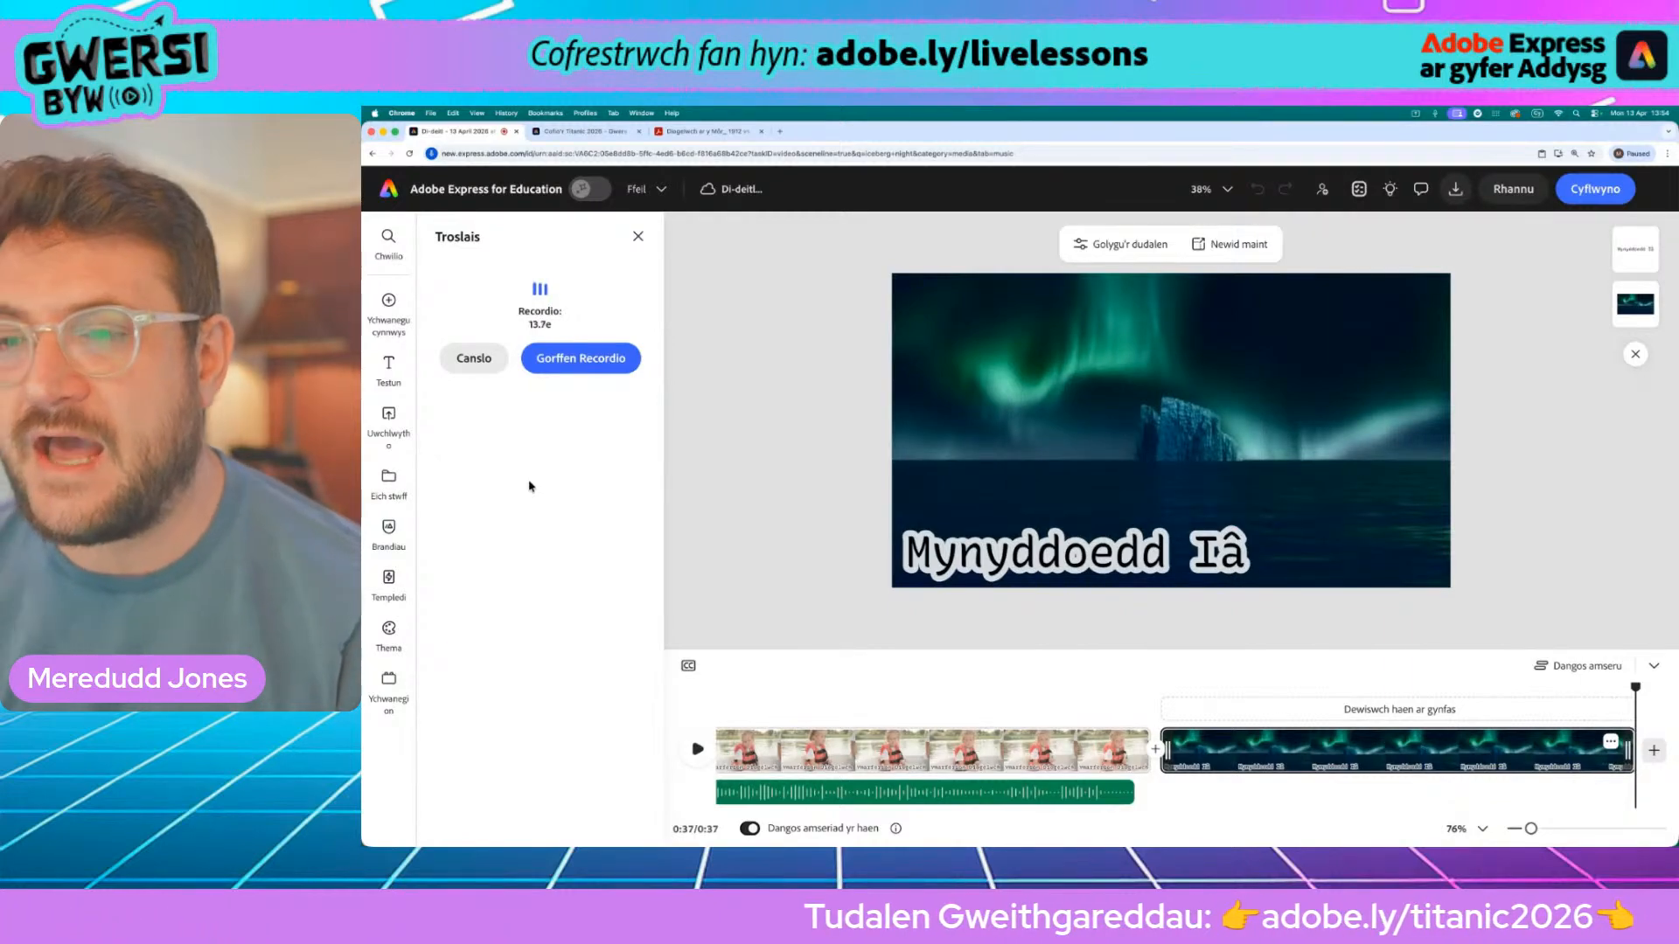
click(577, 359)
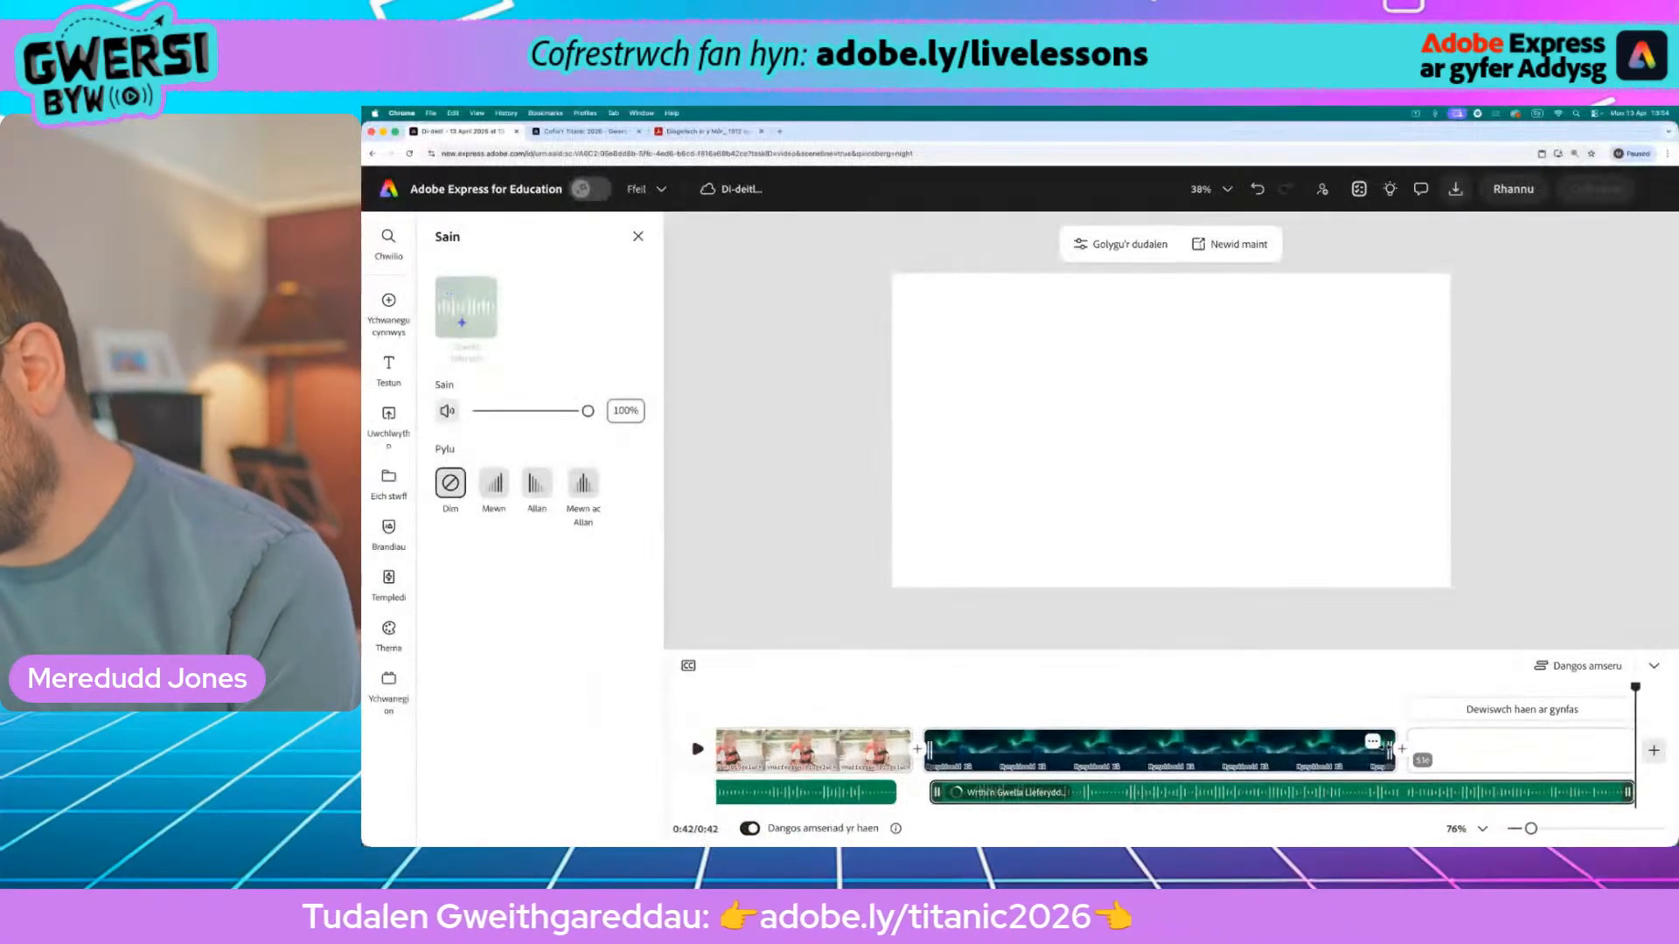
Extend the "Mynyddoedd Iâ" scene to cover its voiceover and lengthen the iceberg video layer to fill the whole scene
drag(1387, 748, 1666, 760)
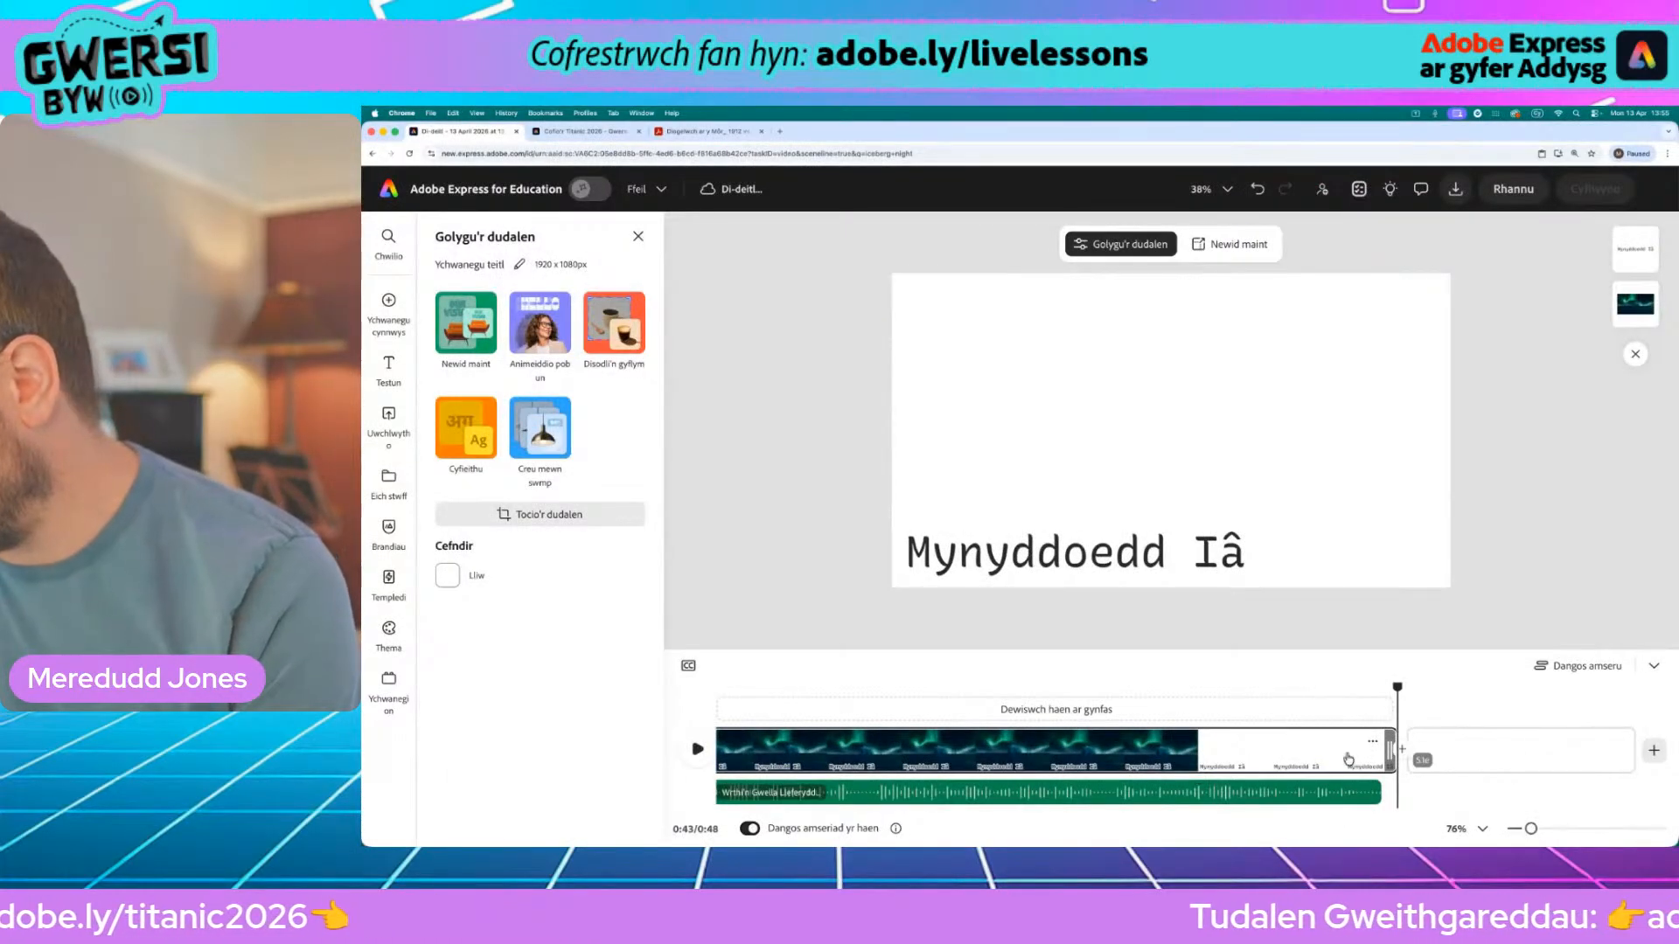
drag(1381, 699, 956, 703)
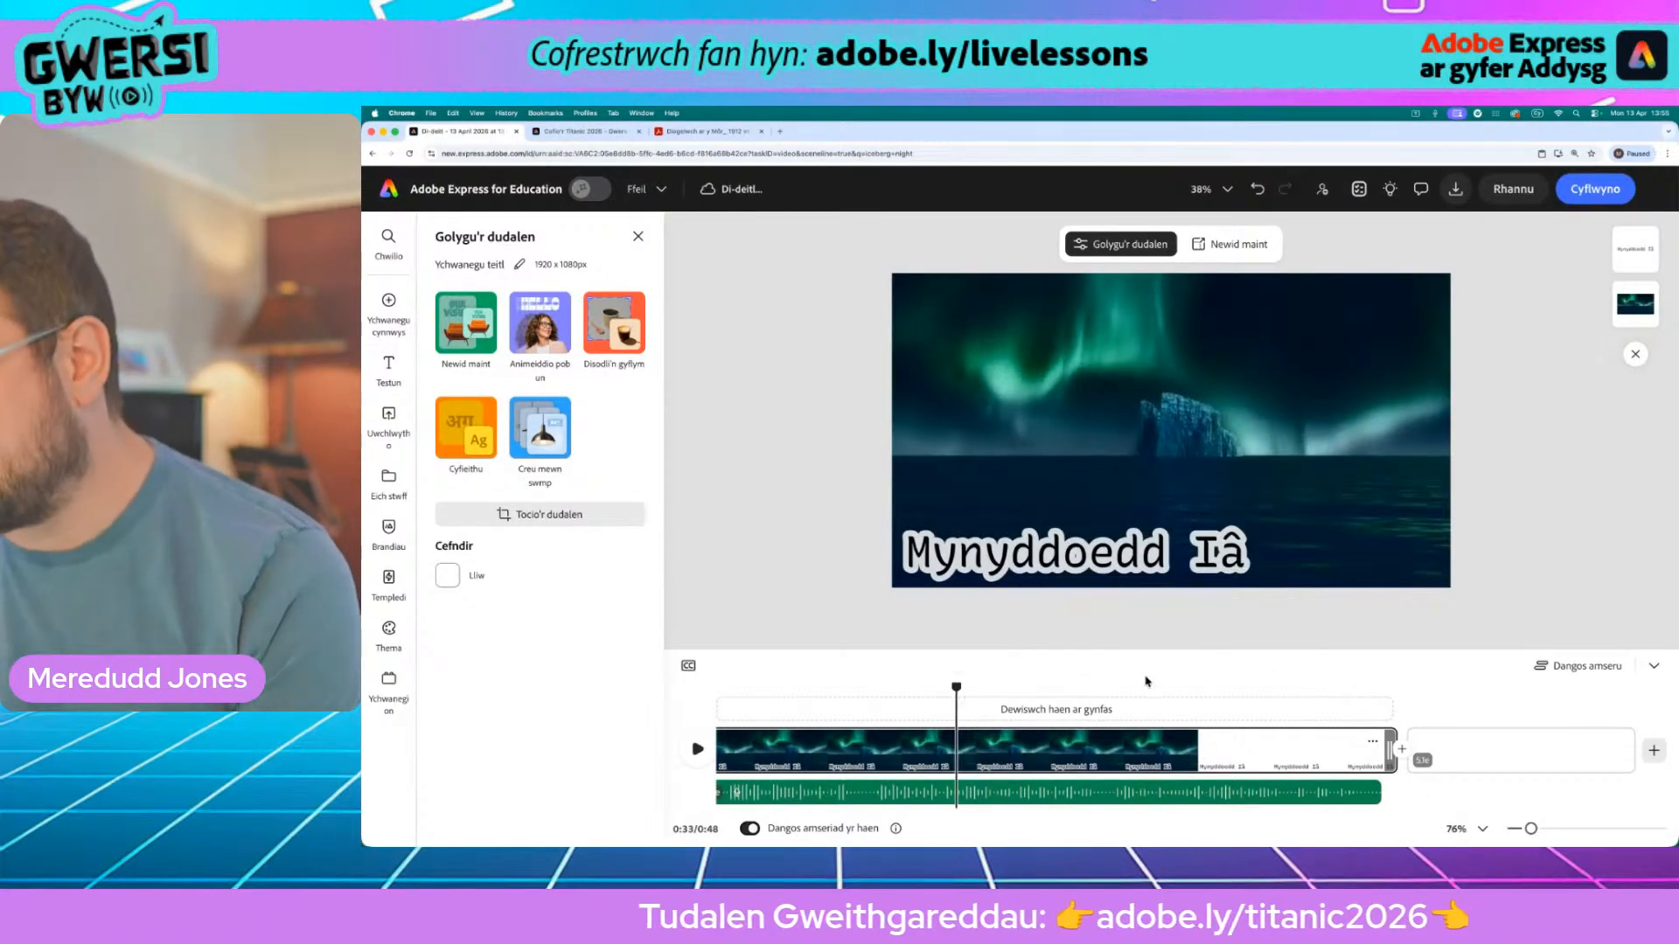
click(1205, 355)
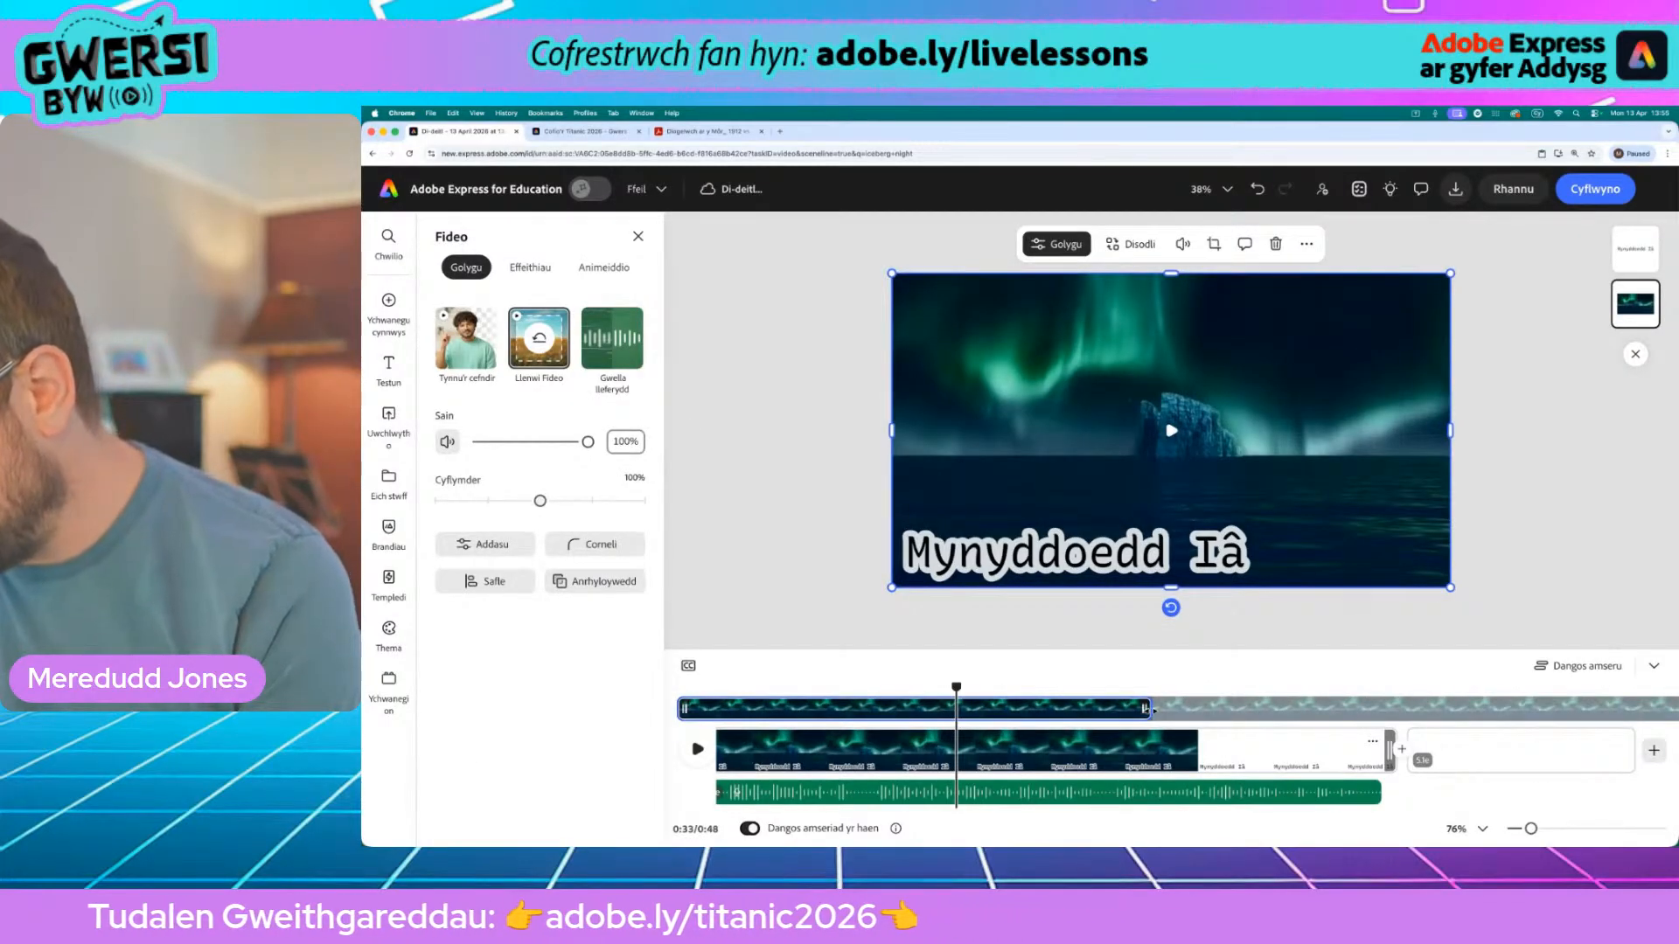
drag(1143, 708, 1445, 710)
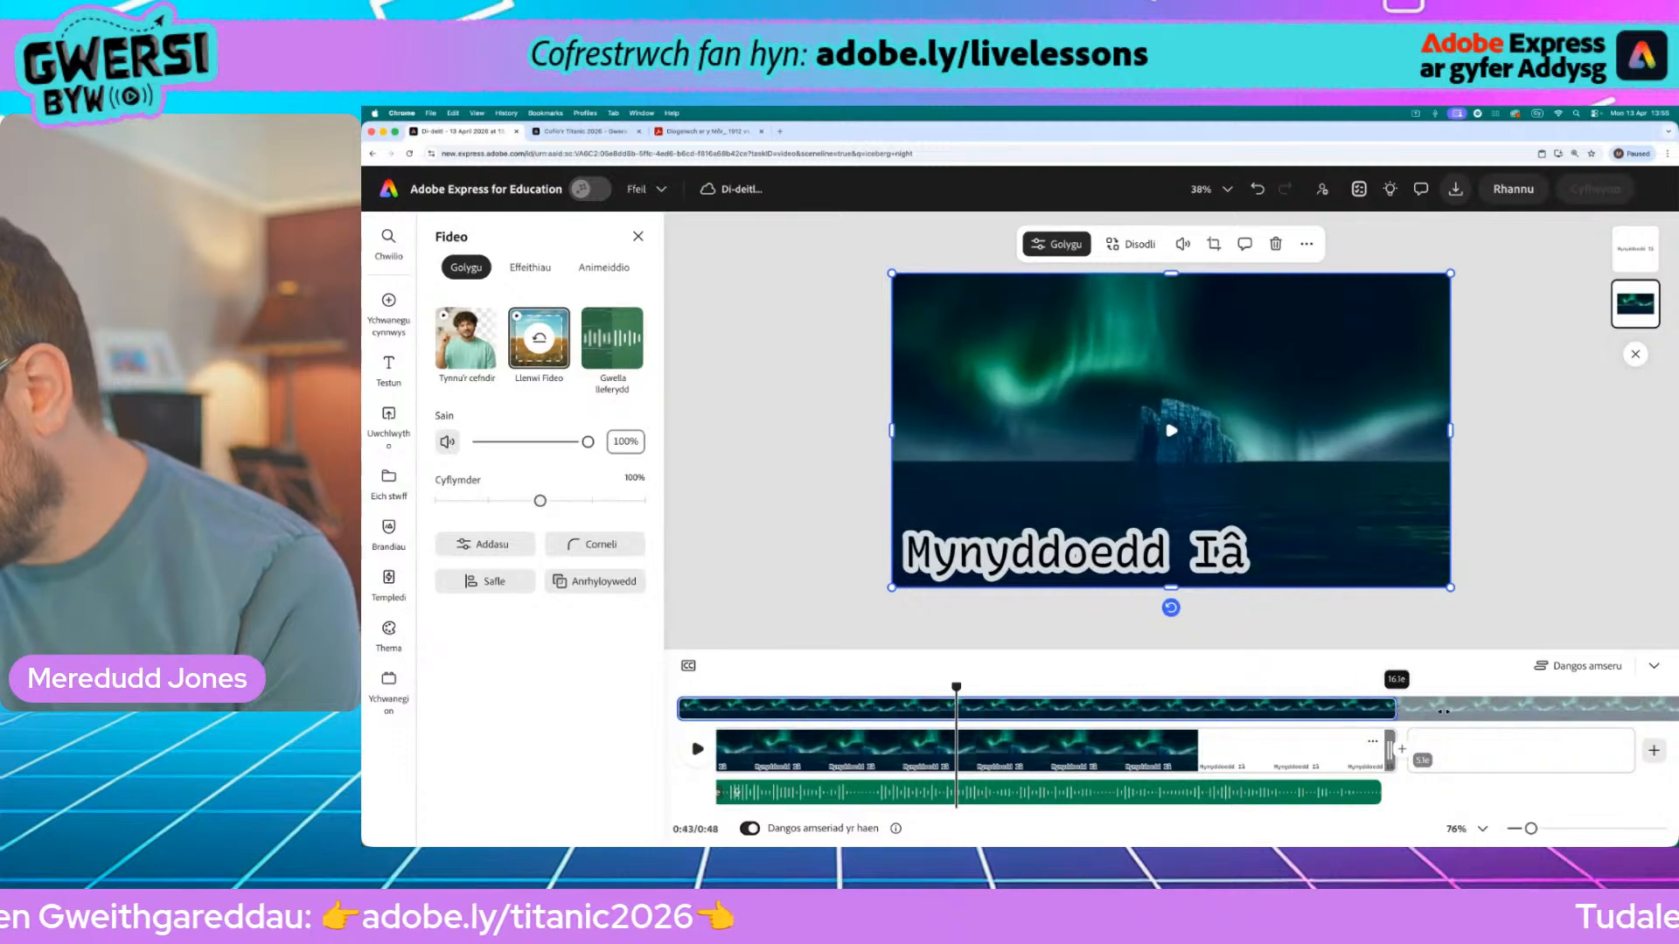
click(1224, 743)
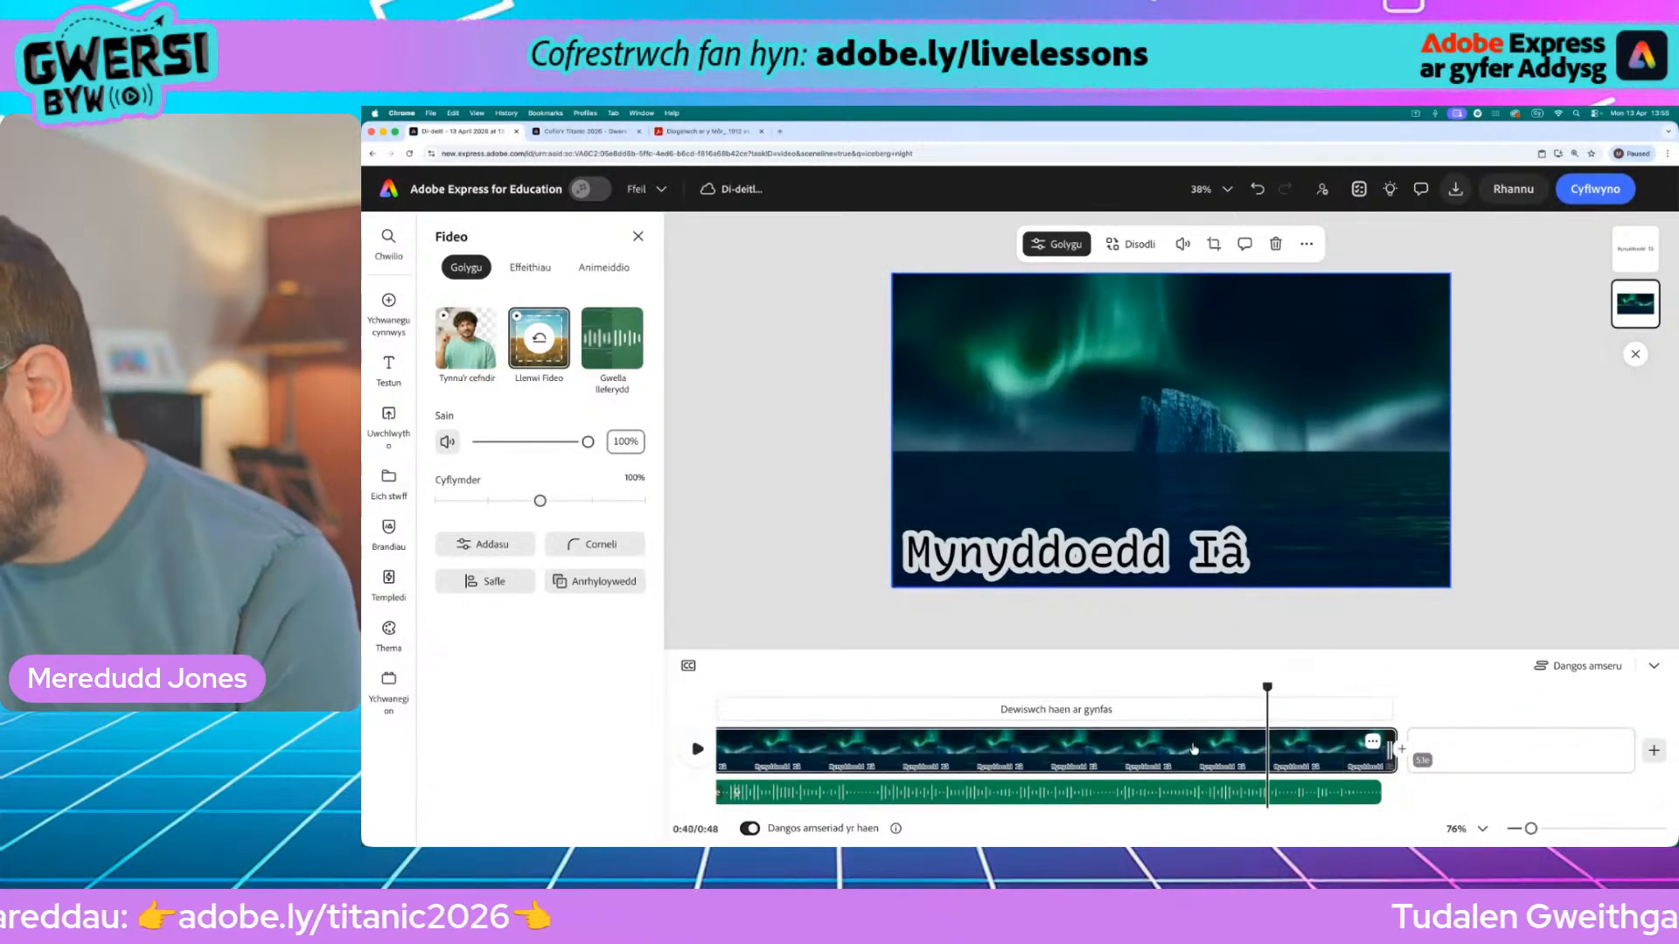
Adjust the end of the "Mynyddoedd Iâ" scene to its voiceover and delete the blank scene after it
drag(1270, 684, 903, 708)
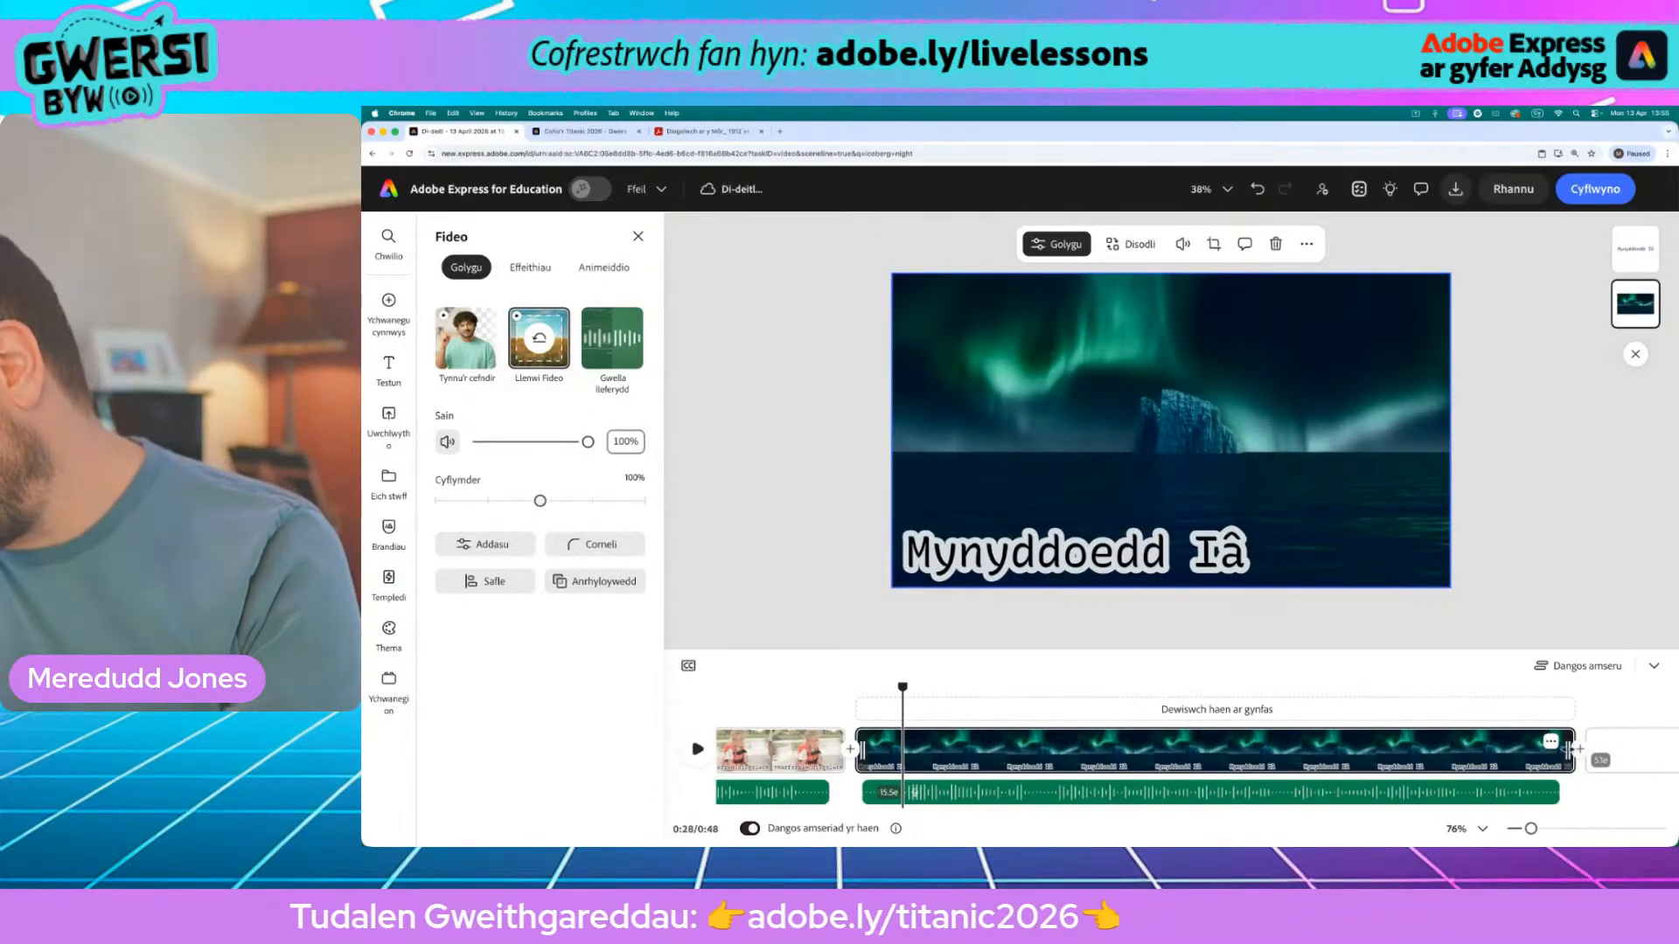
drag(1568, 750, 876, 753)
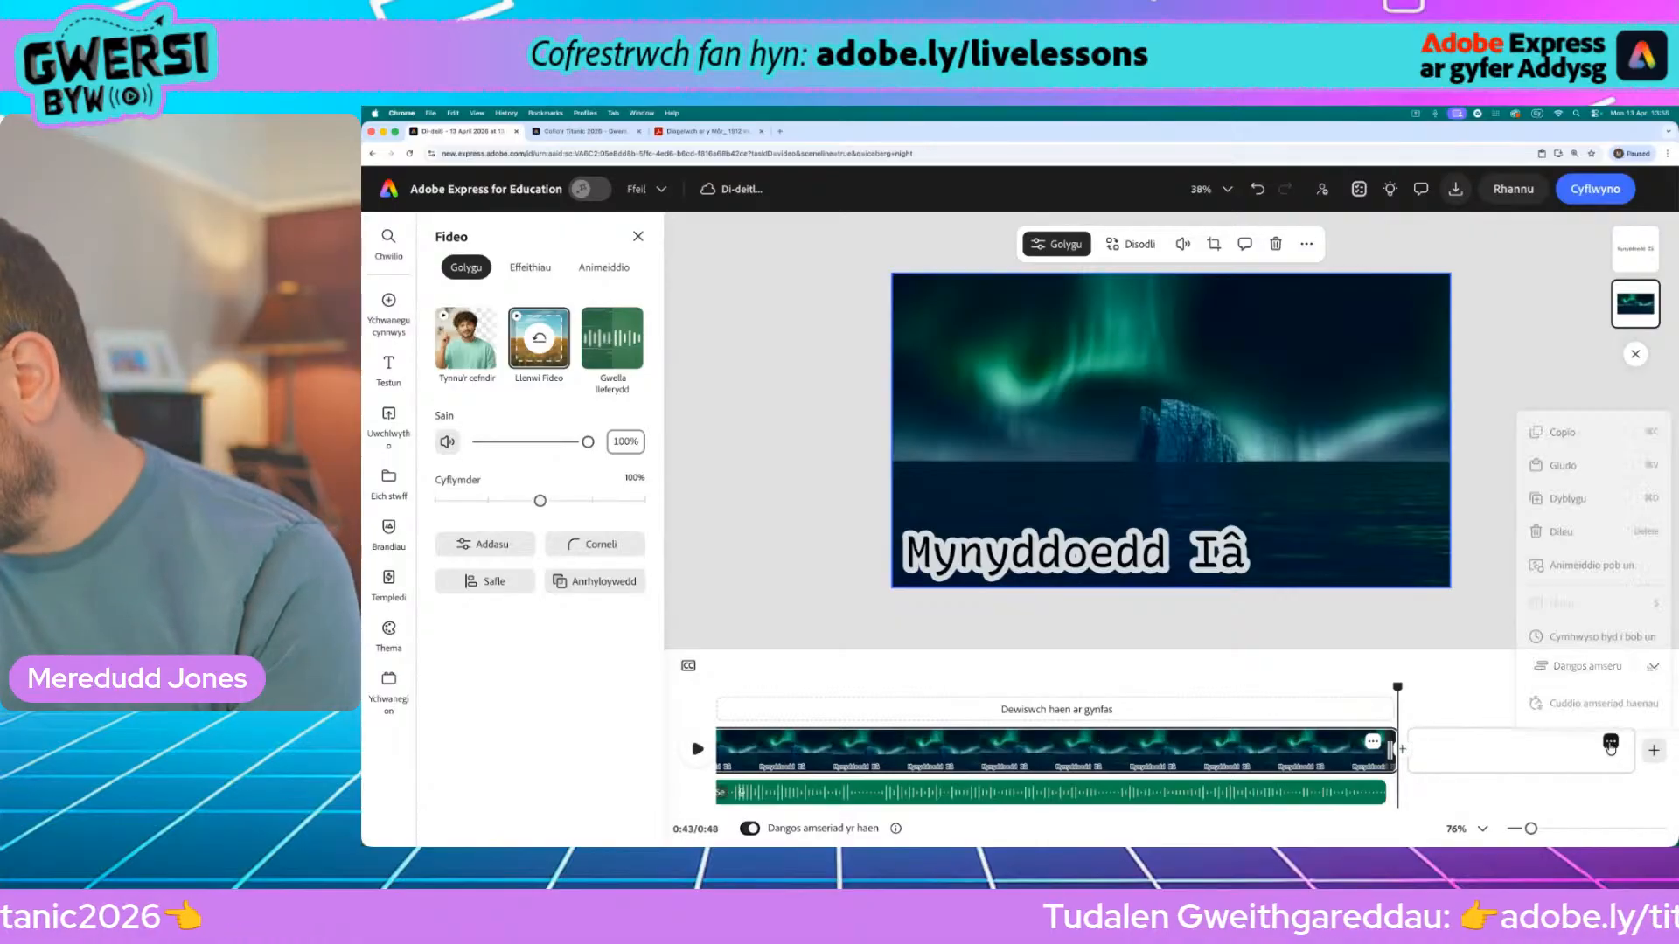
click(1610, 743)
click(1566, 536)
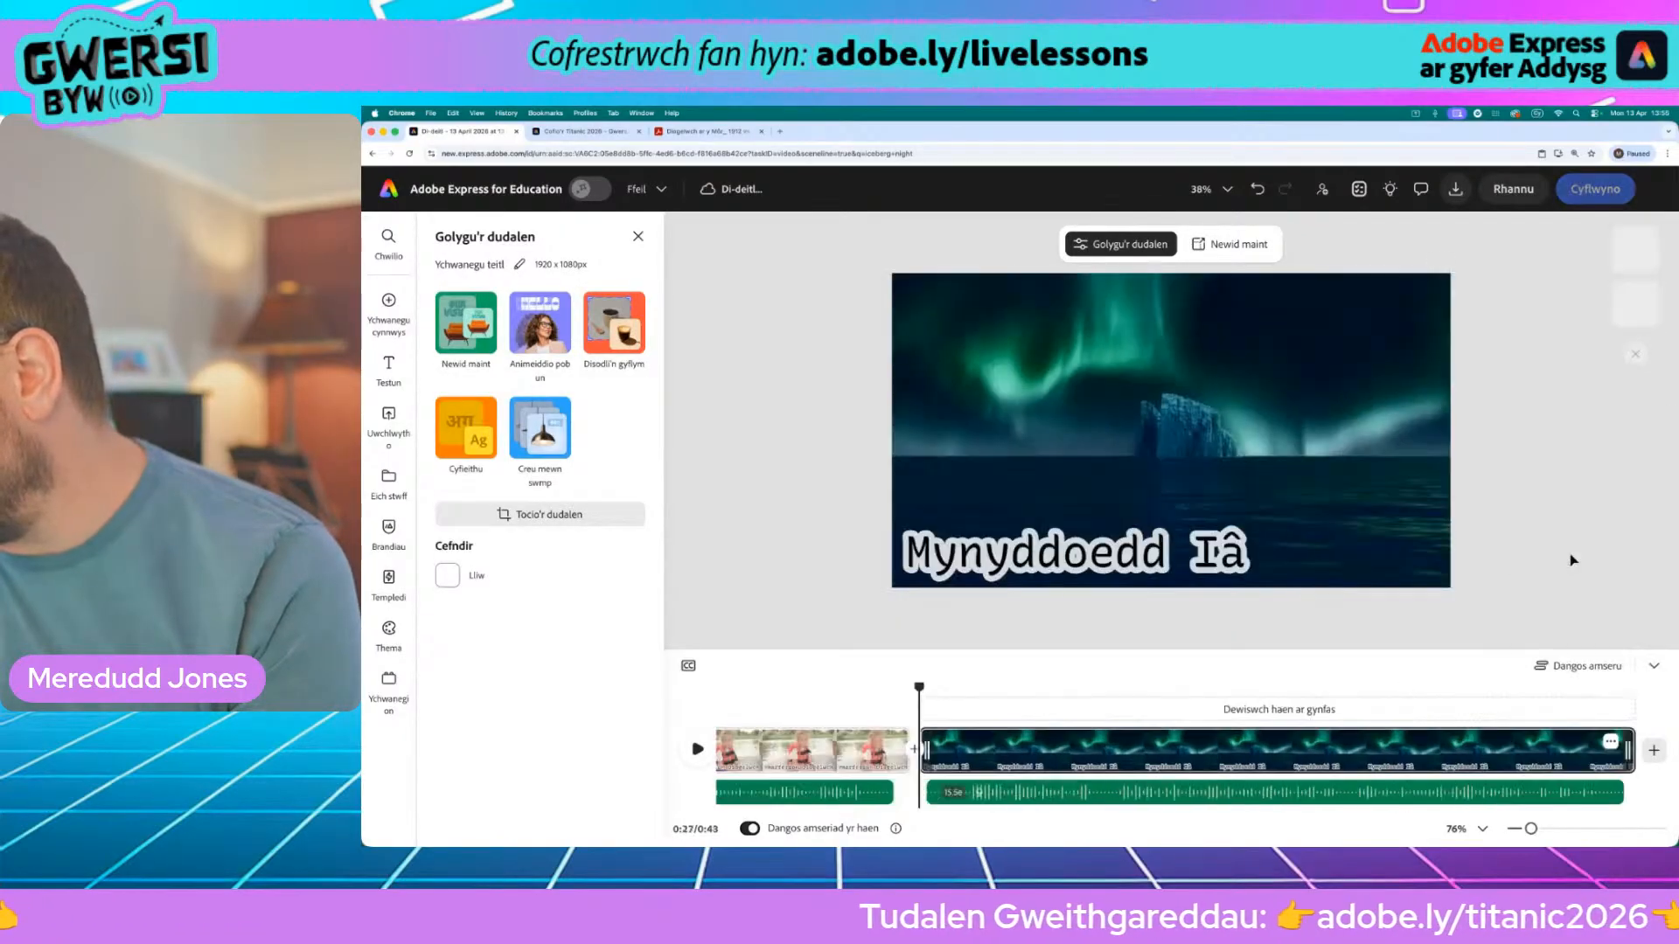
scroll(934, 775, left, 10)
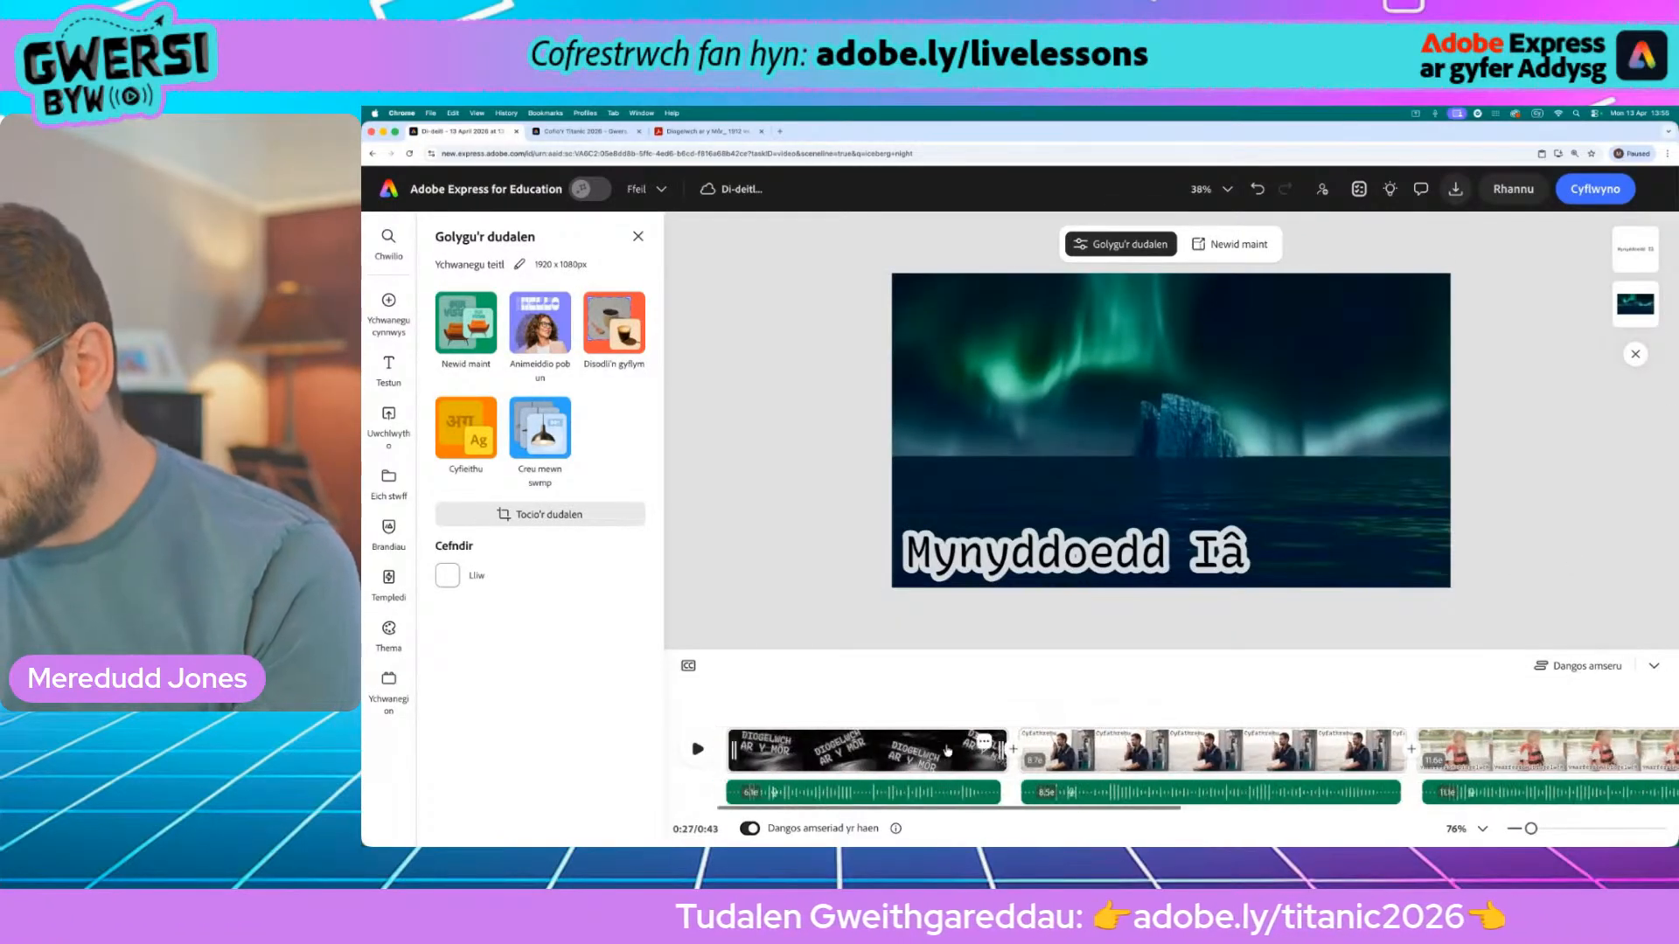
Add a "Toddi" transition between the title scene and the "Cyfathrebu" scene and apply it to every scene
drag(1533, 831, 1521, 831)
scroll(1304, 742, left, 4)
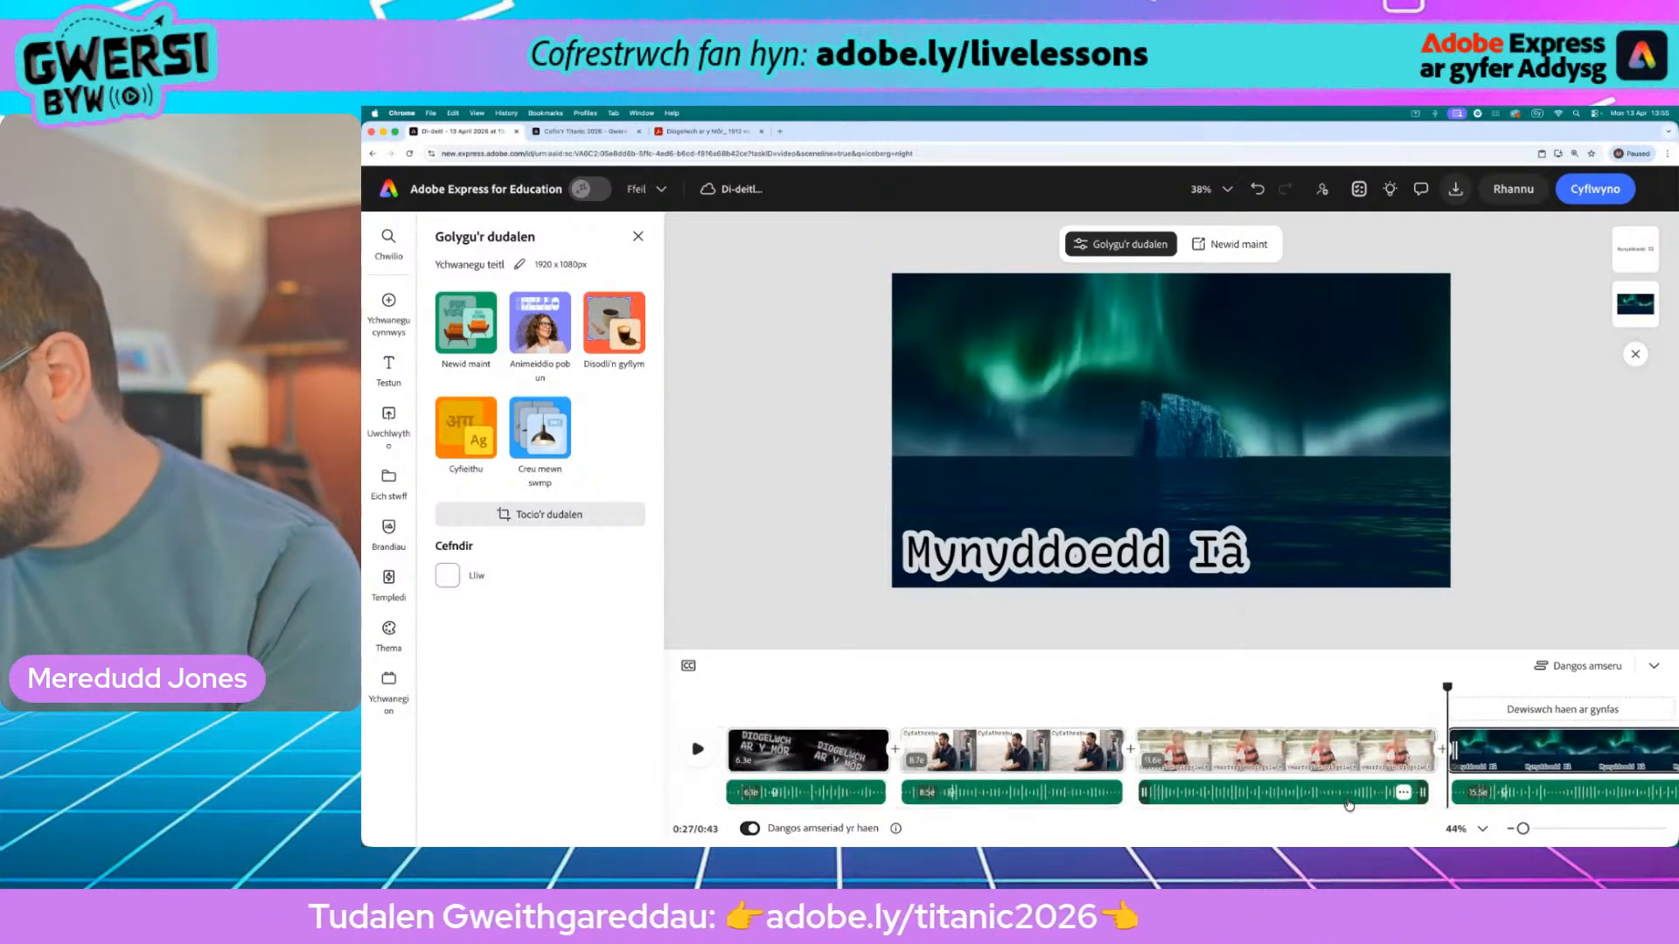
drag(1521, 831, 1517, 830)
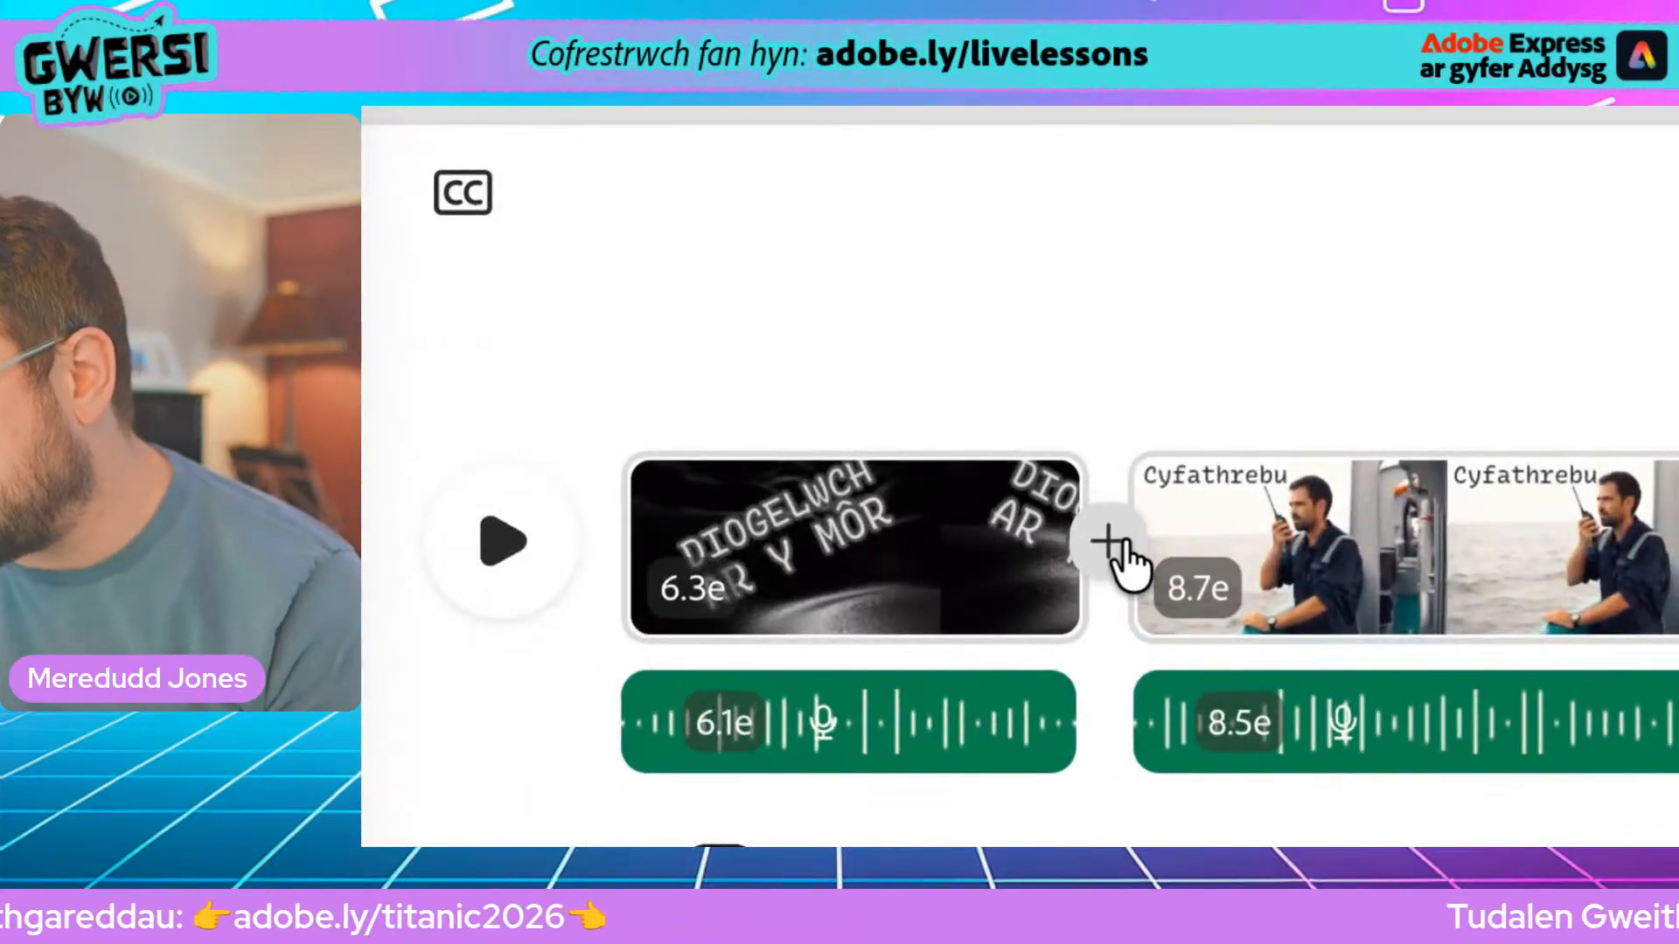
click(1110, 547)
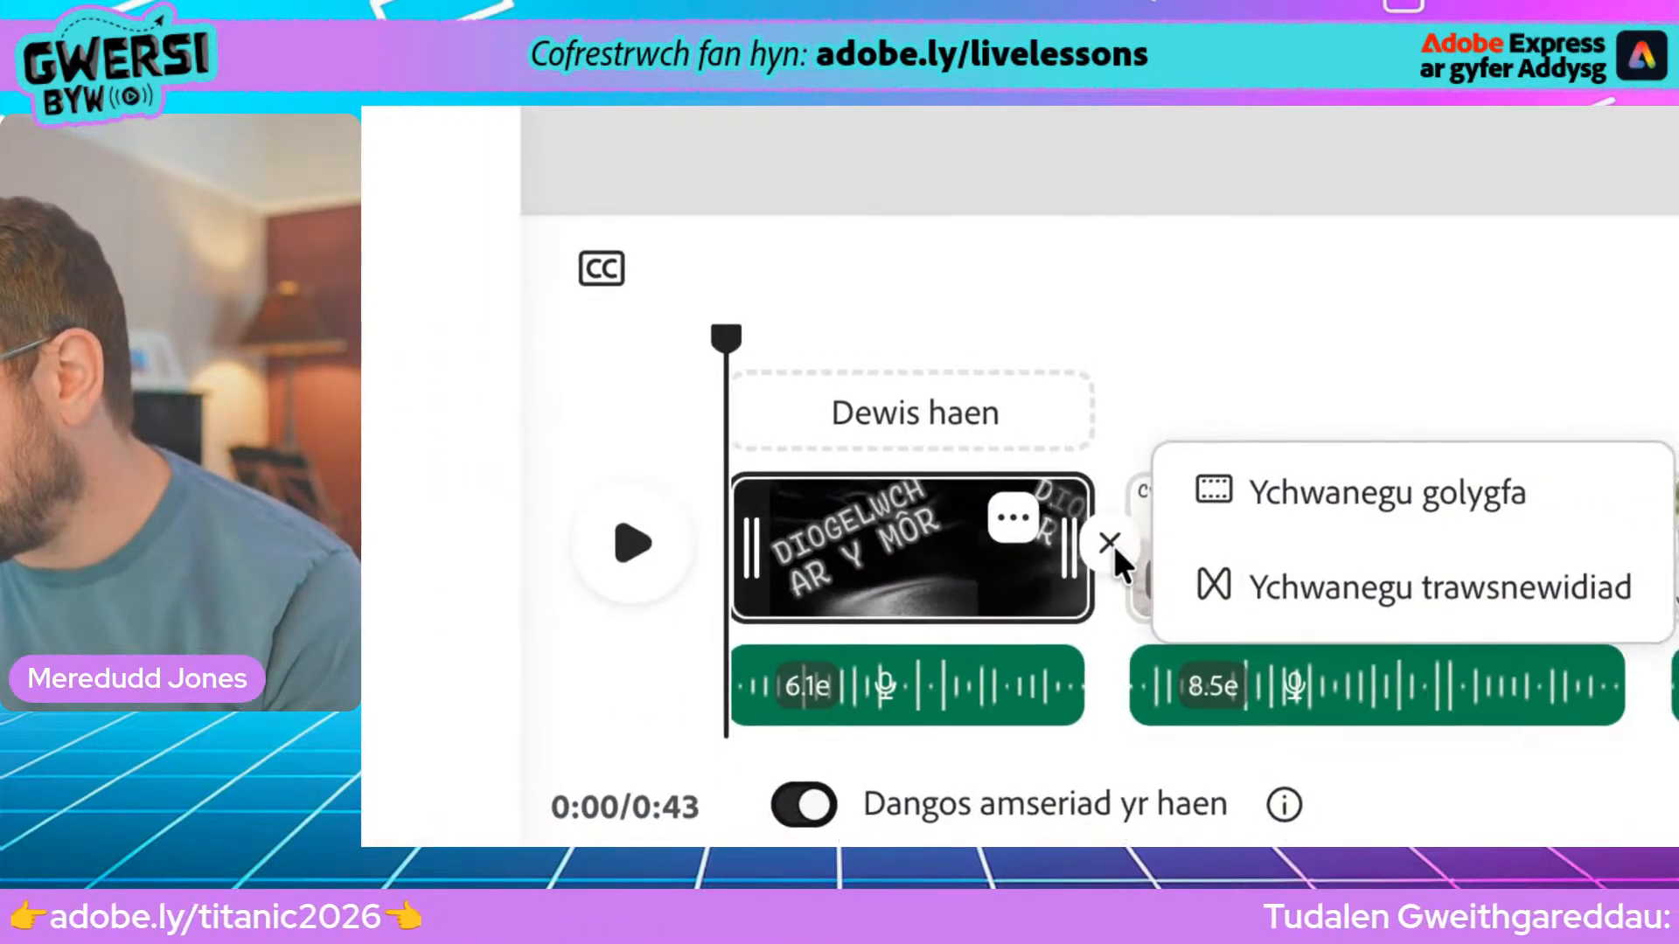
click(1479, 612)
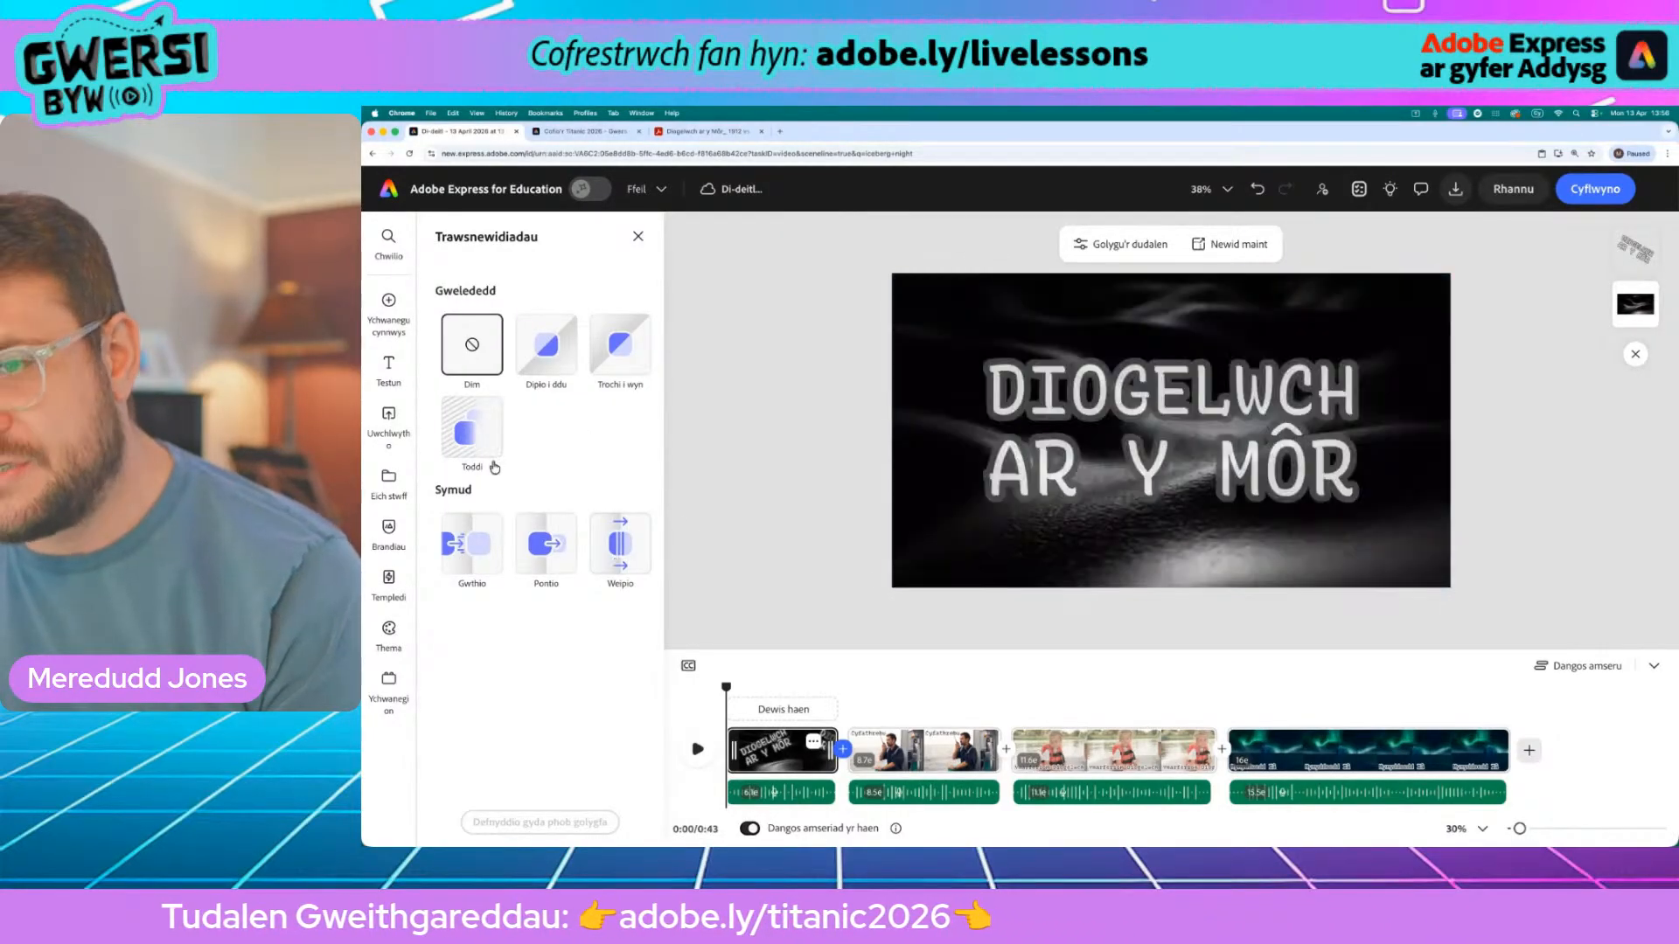
click(468, 434)
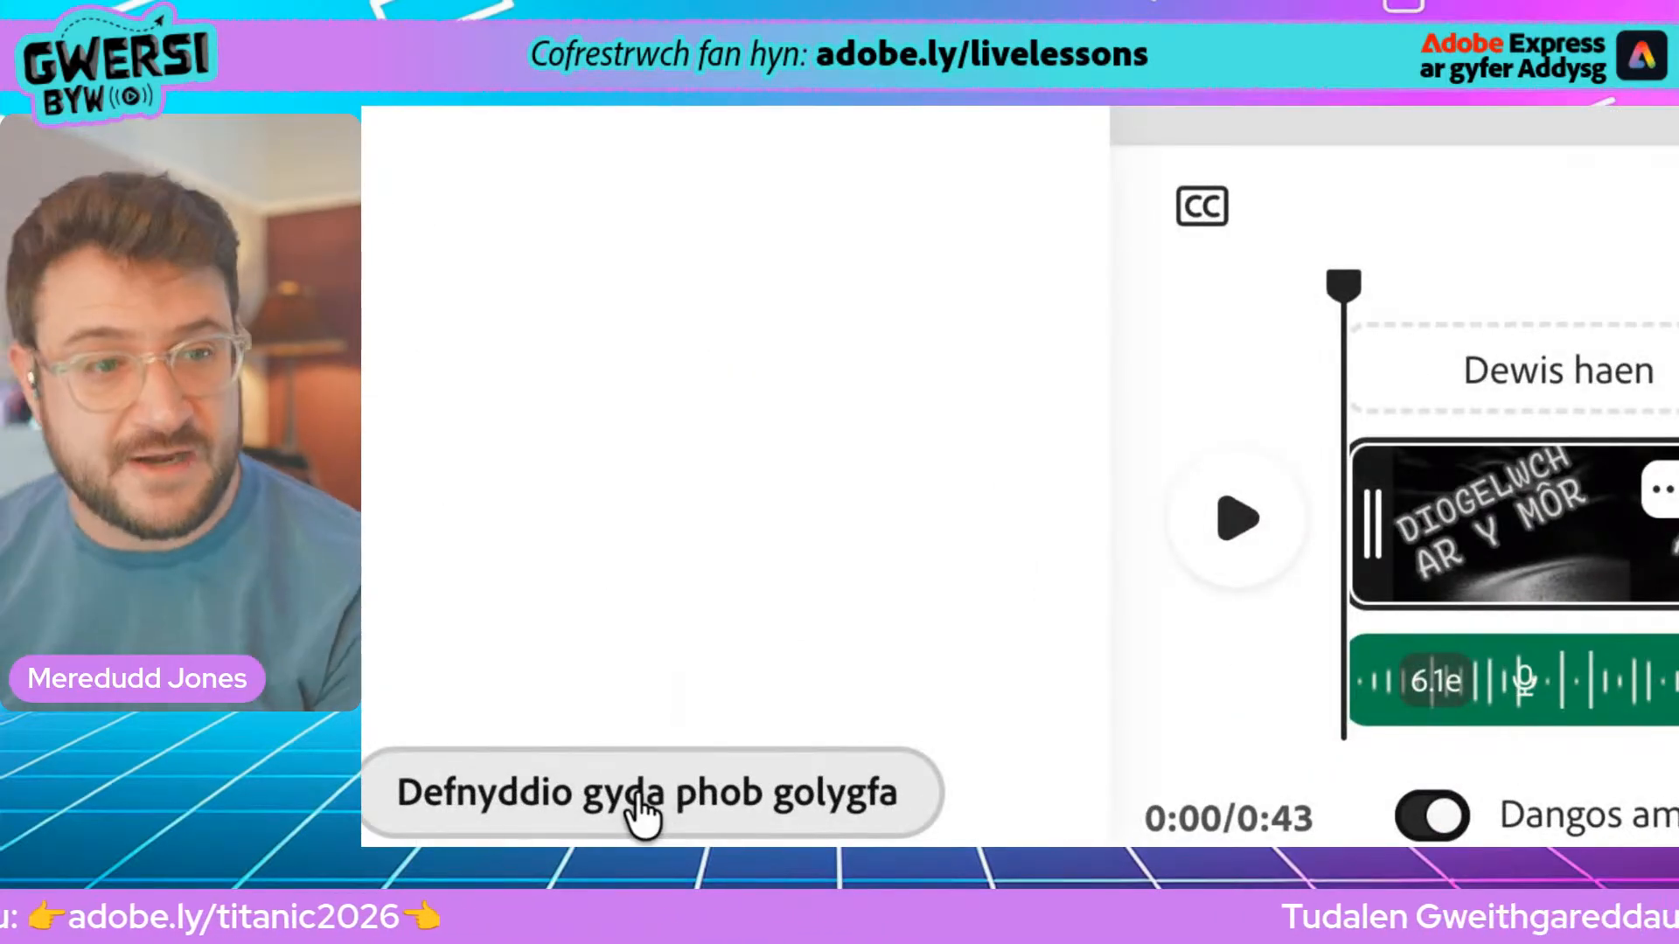
click(641, 809)
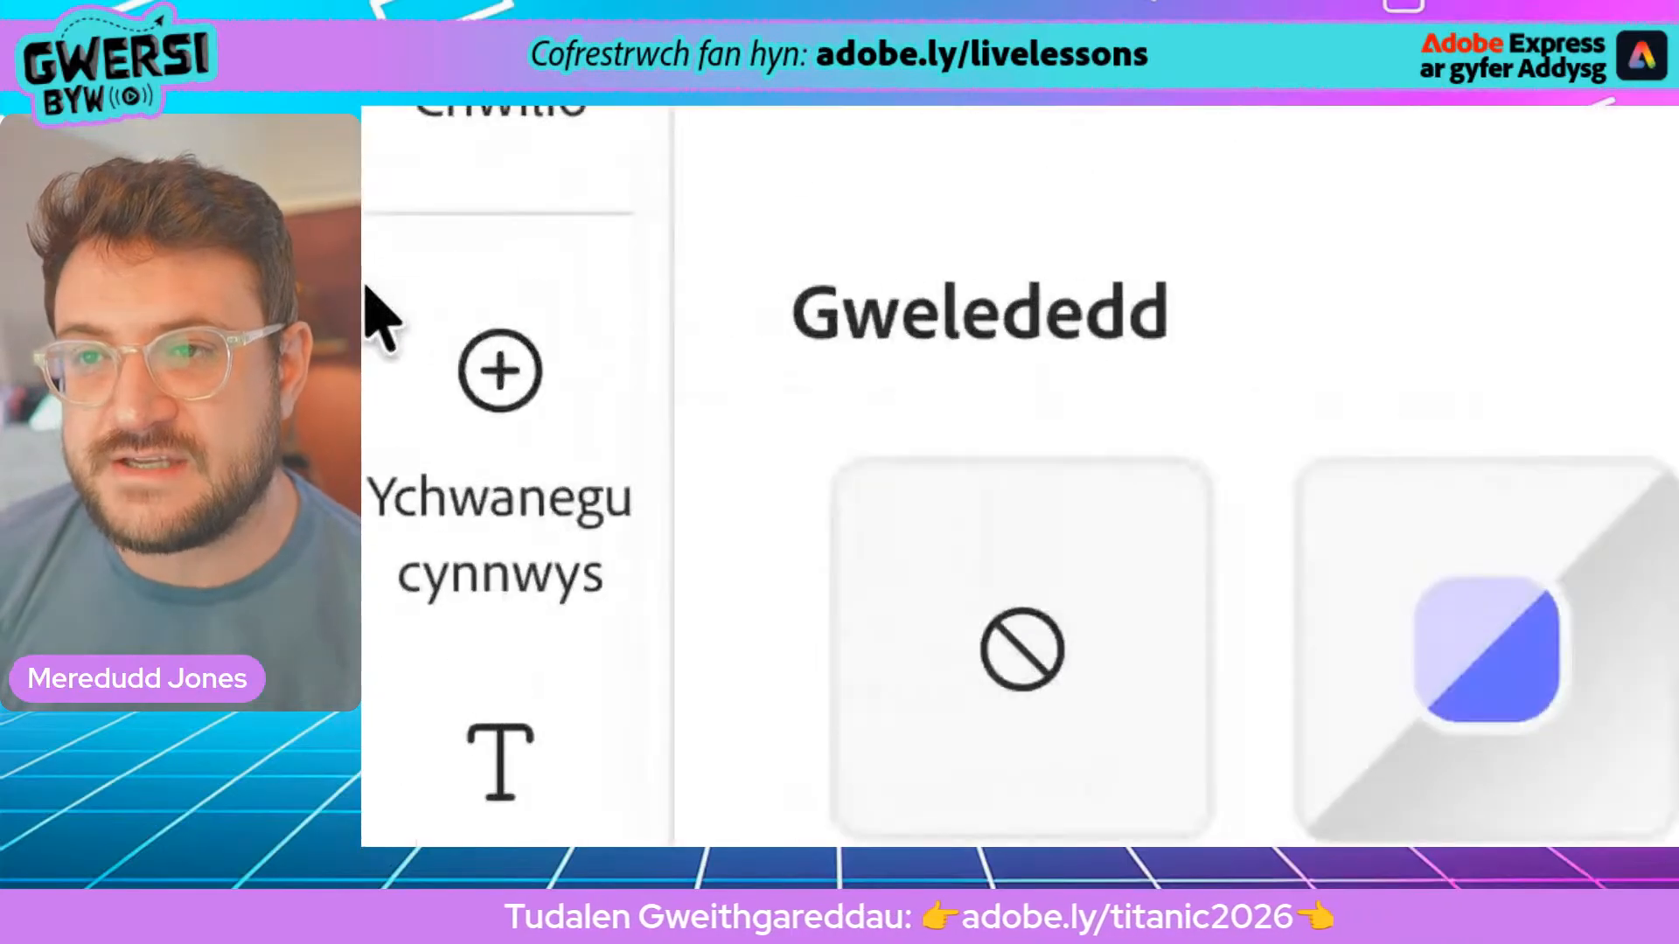
Clear the old "iceberg night" search in the music library and search for "dramatic" tracks
click(390, 298)
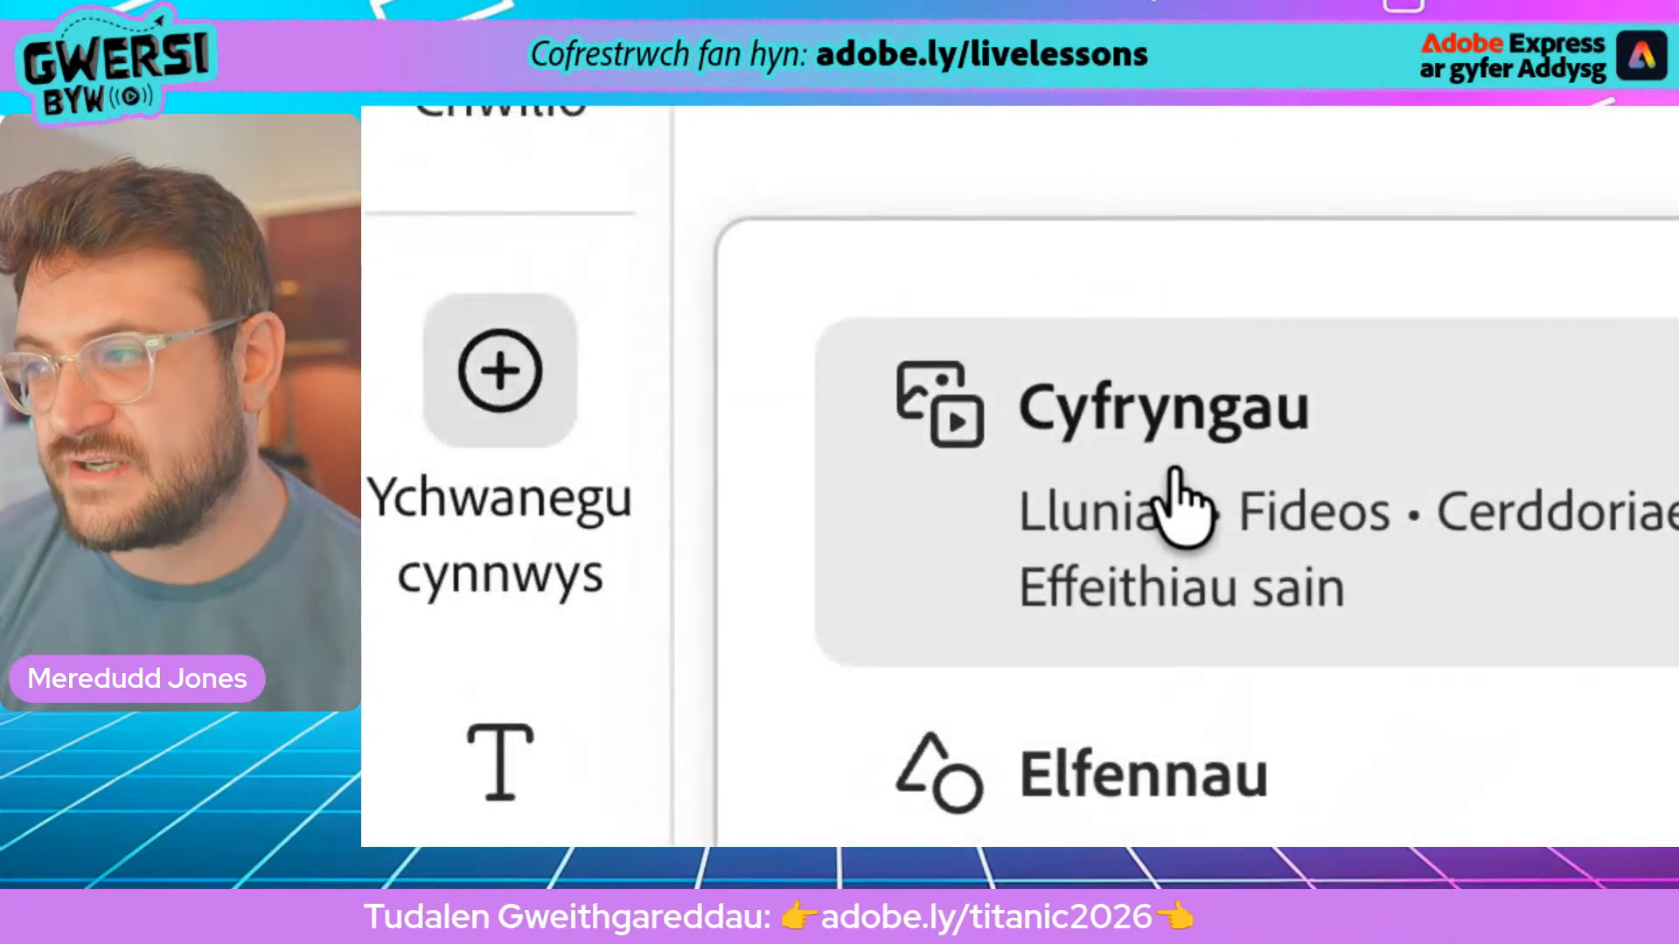
click(1182, 503)
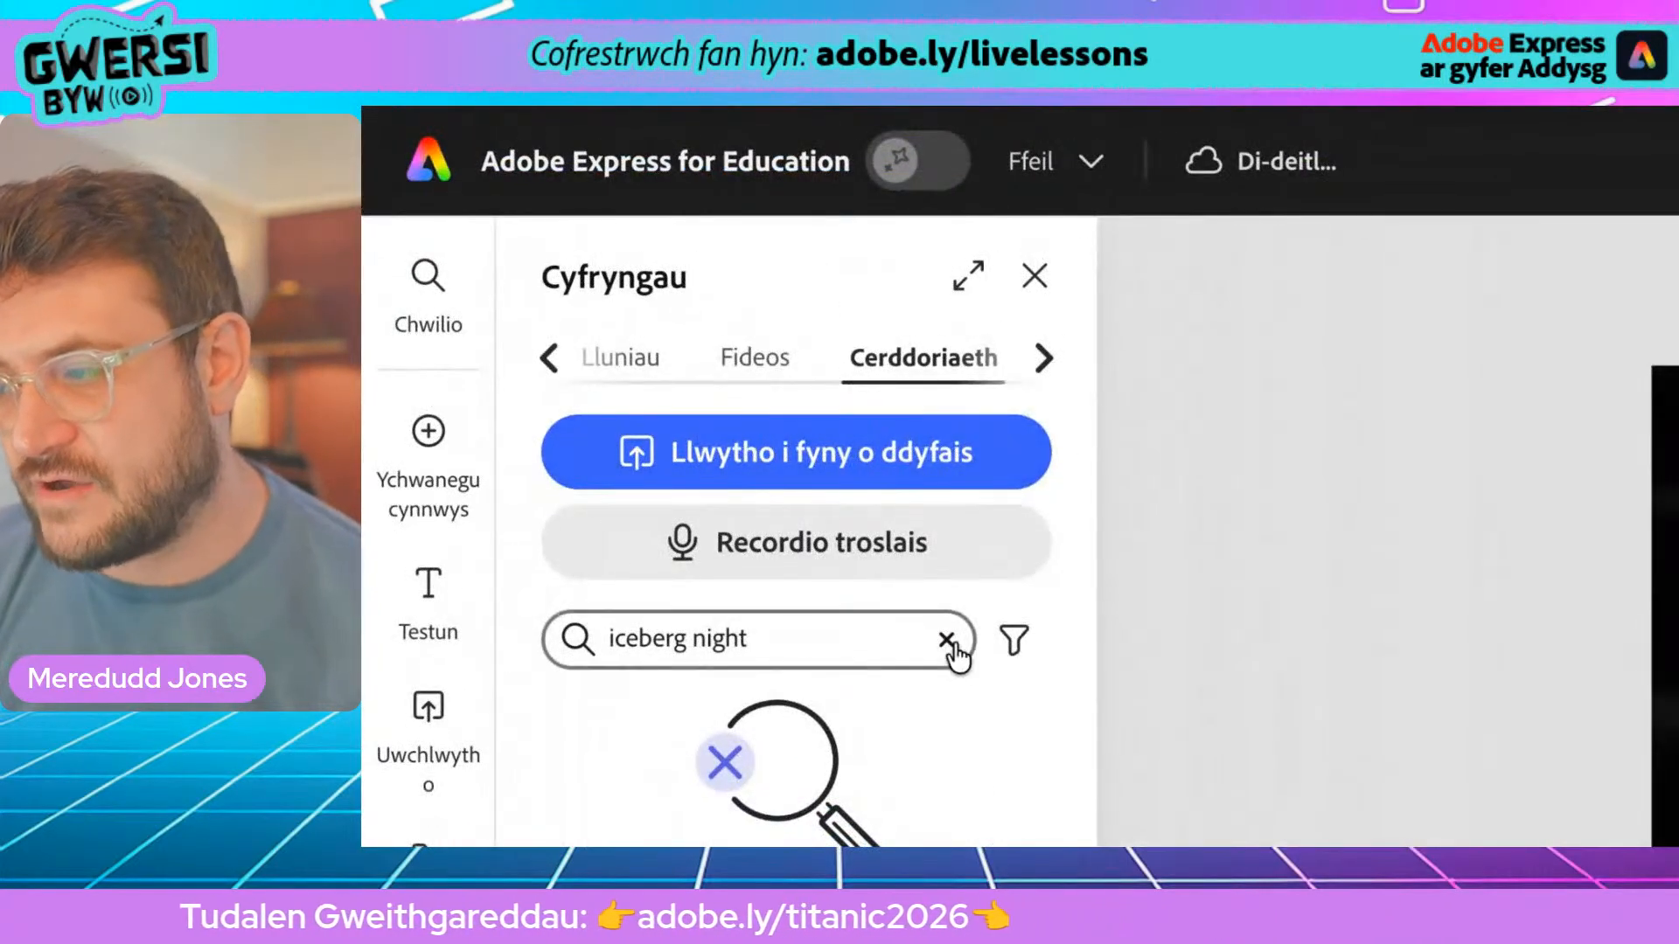
click(948, 641)
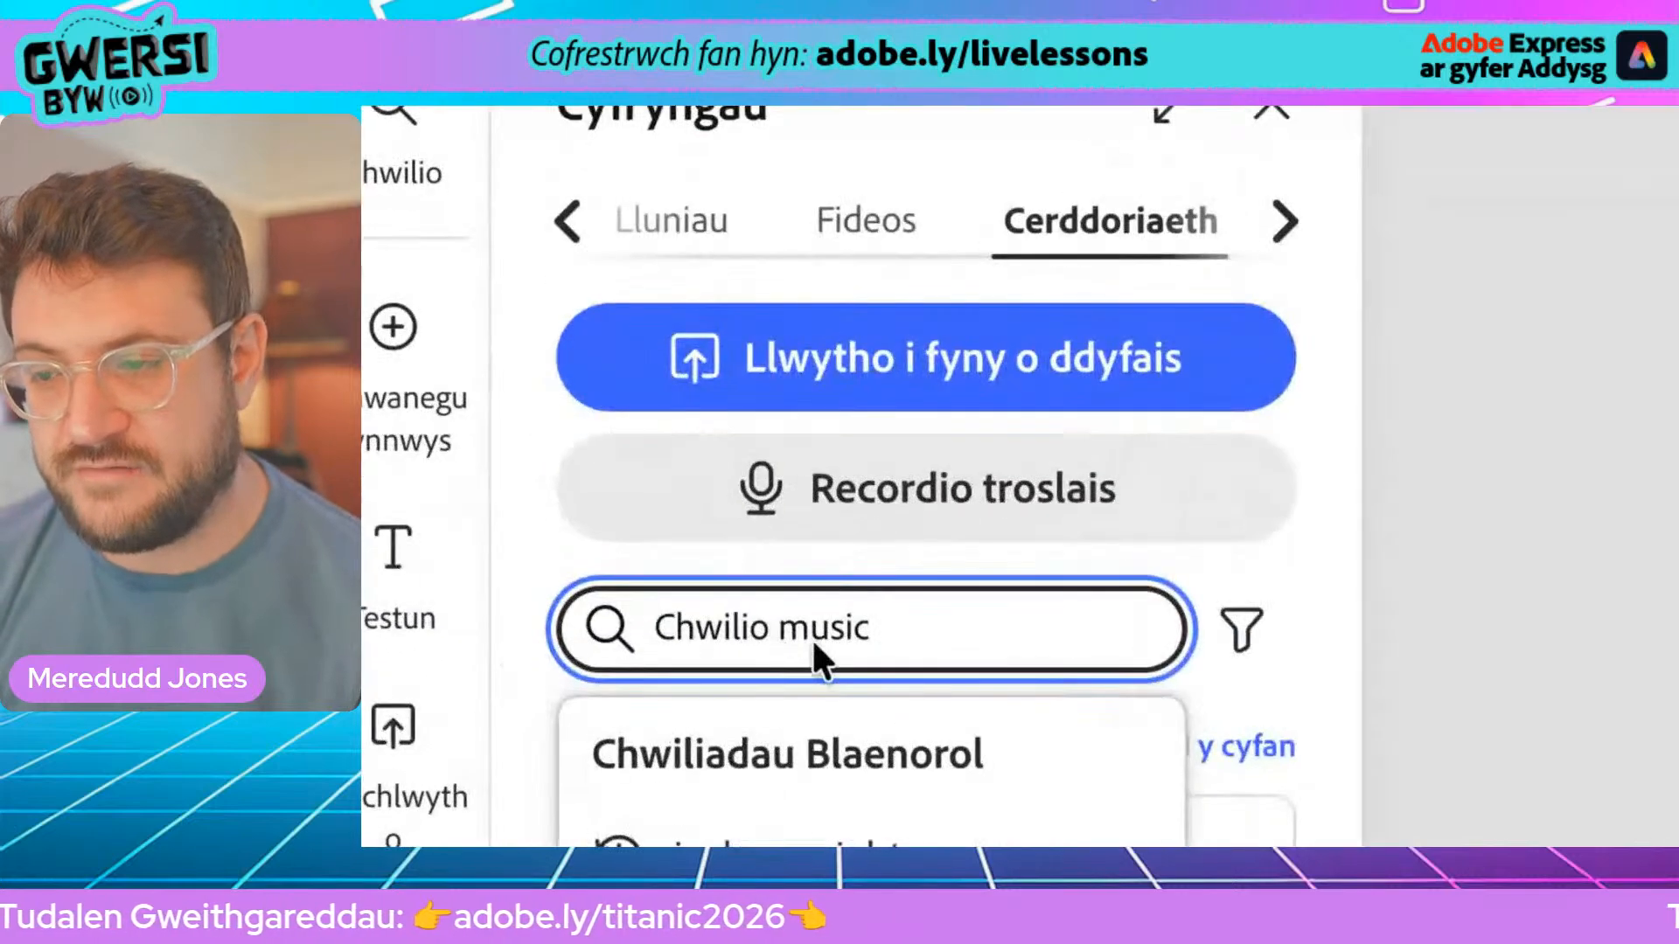
click(646, 638)
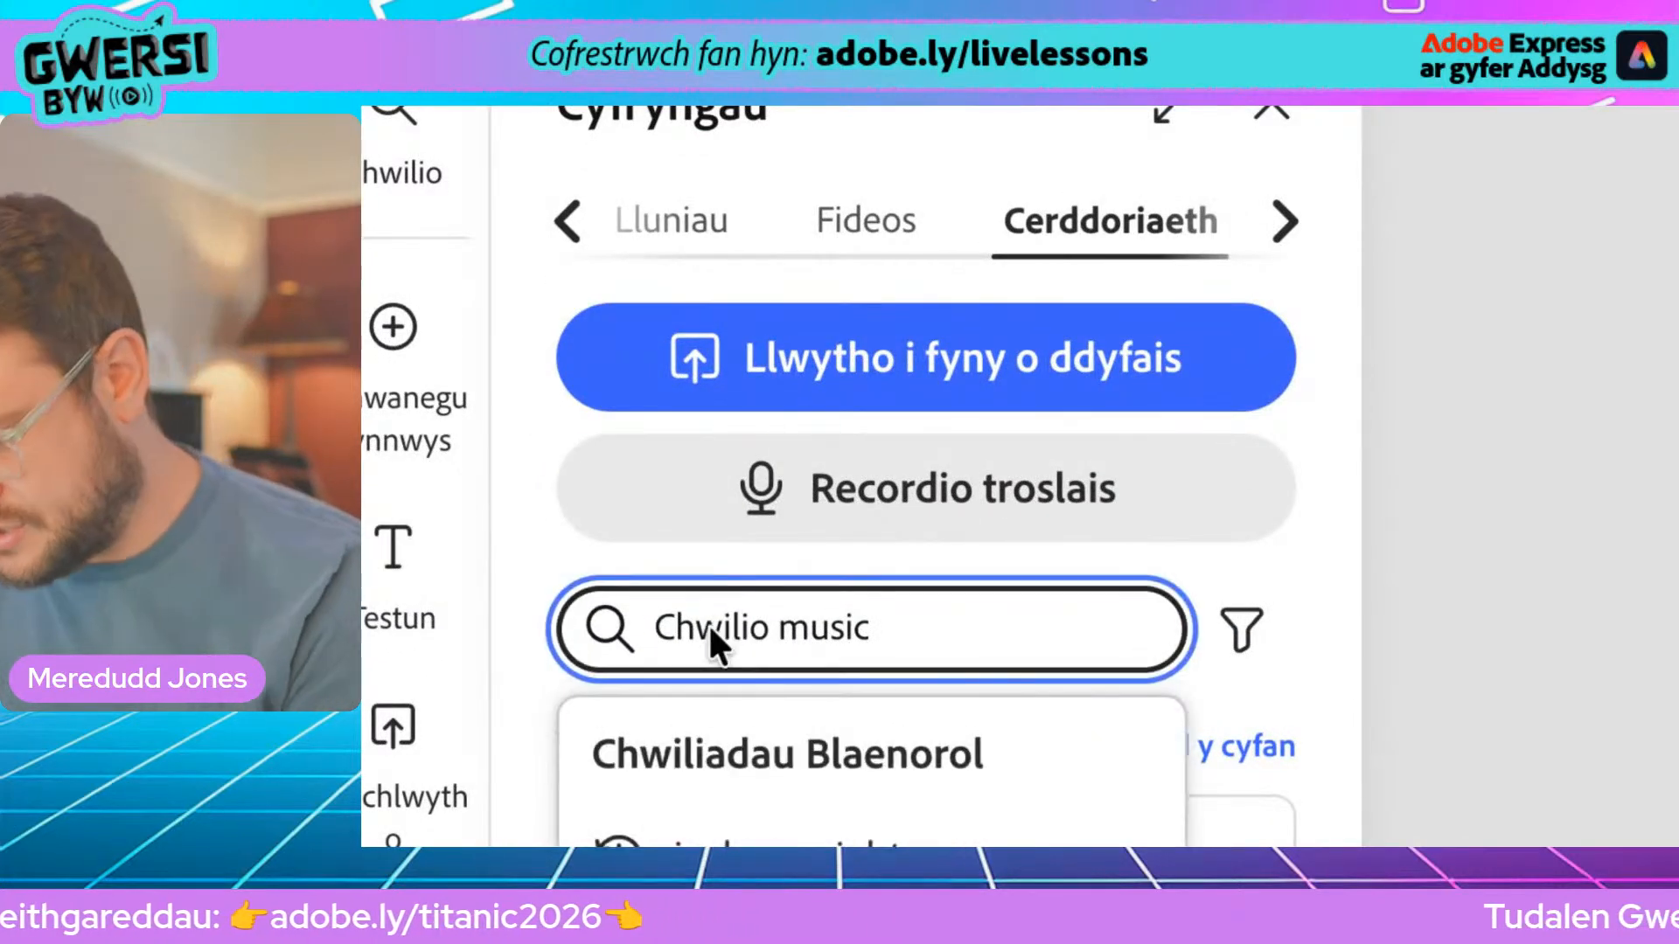
text(dramatic)
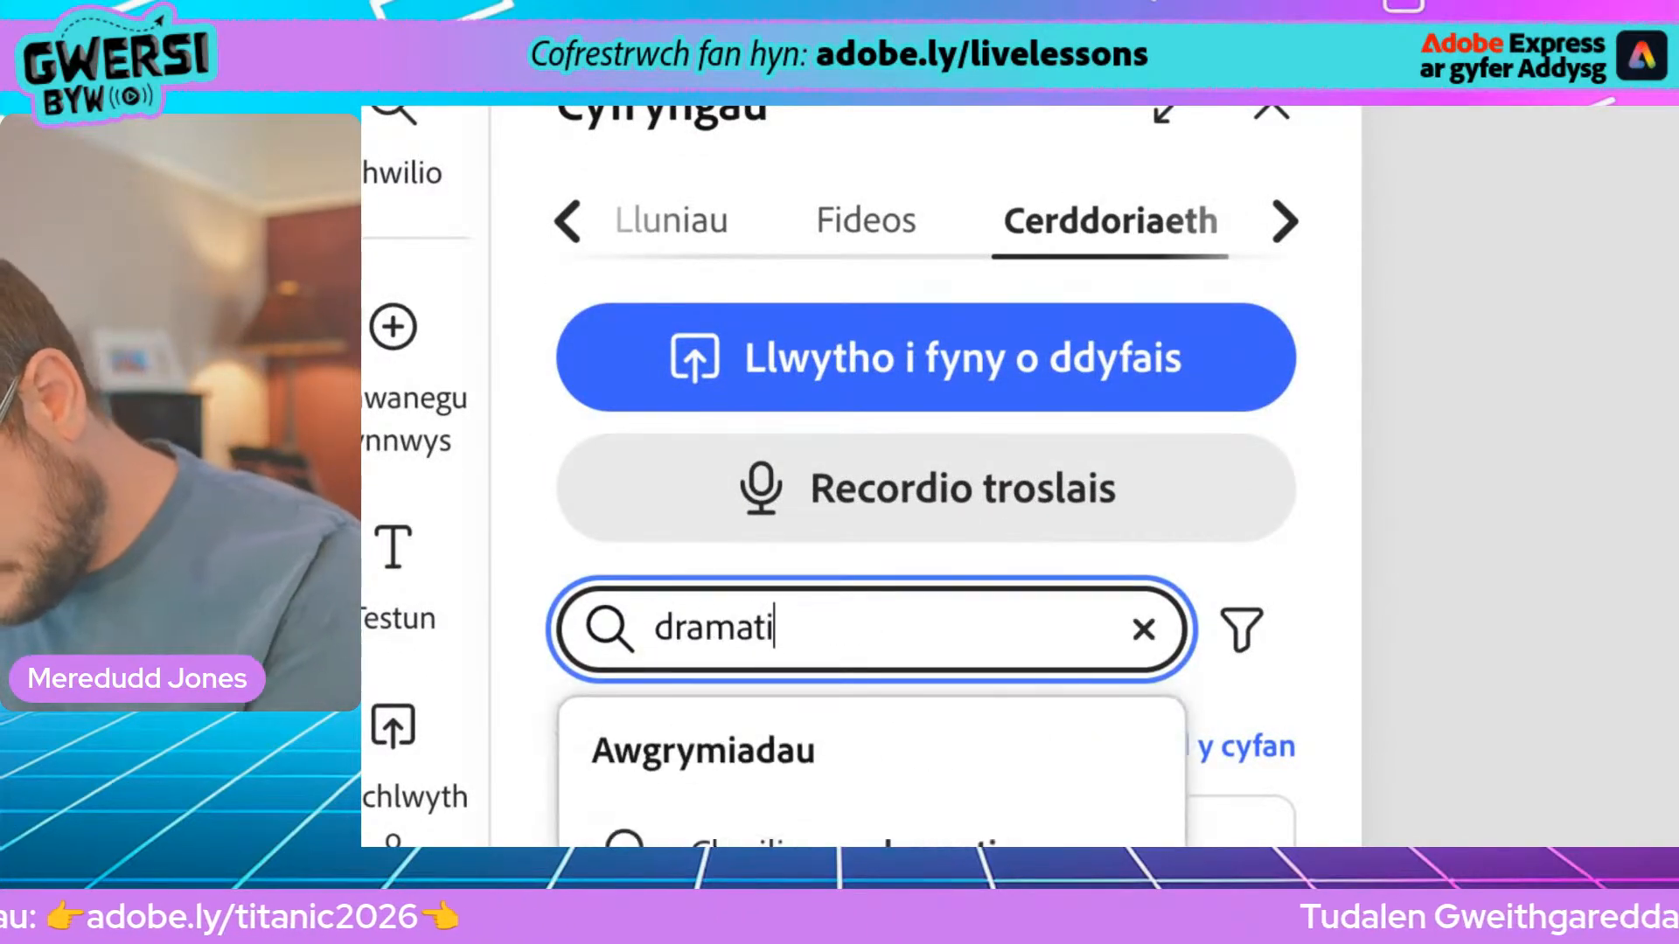
key(Return)
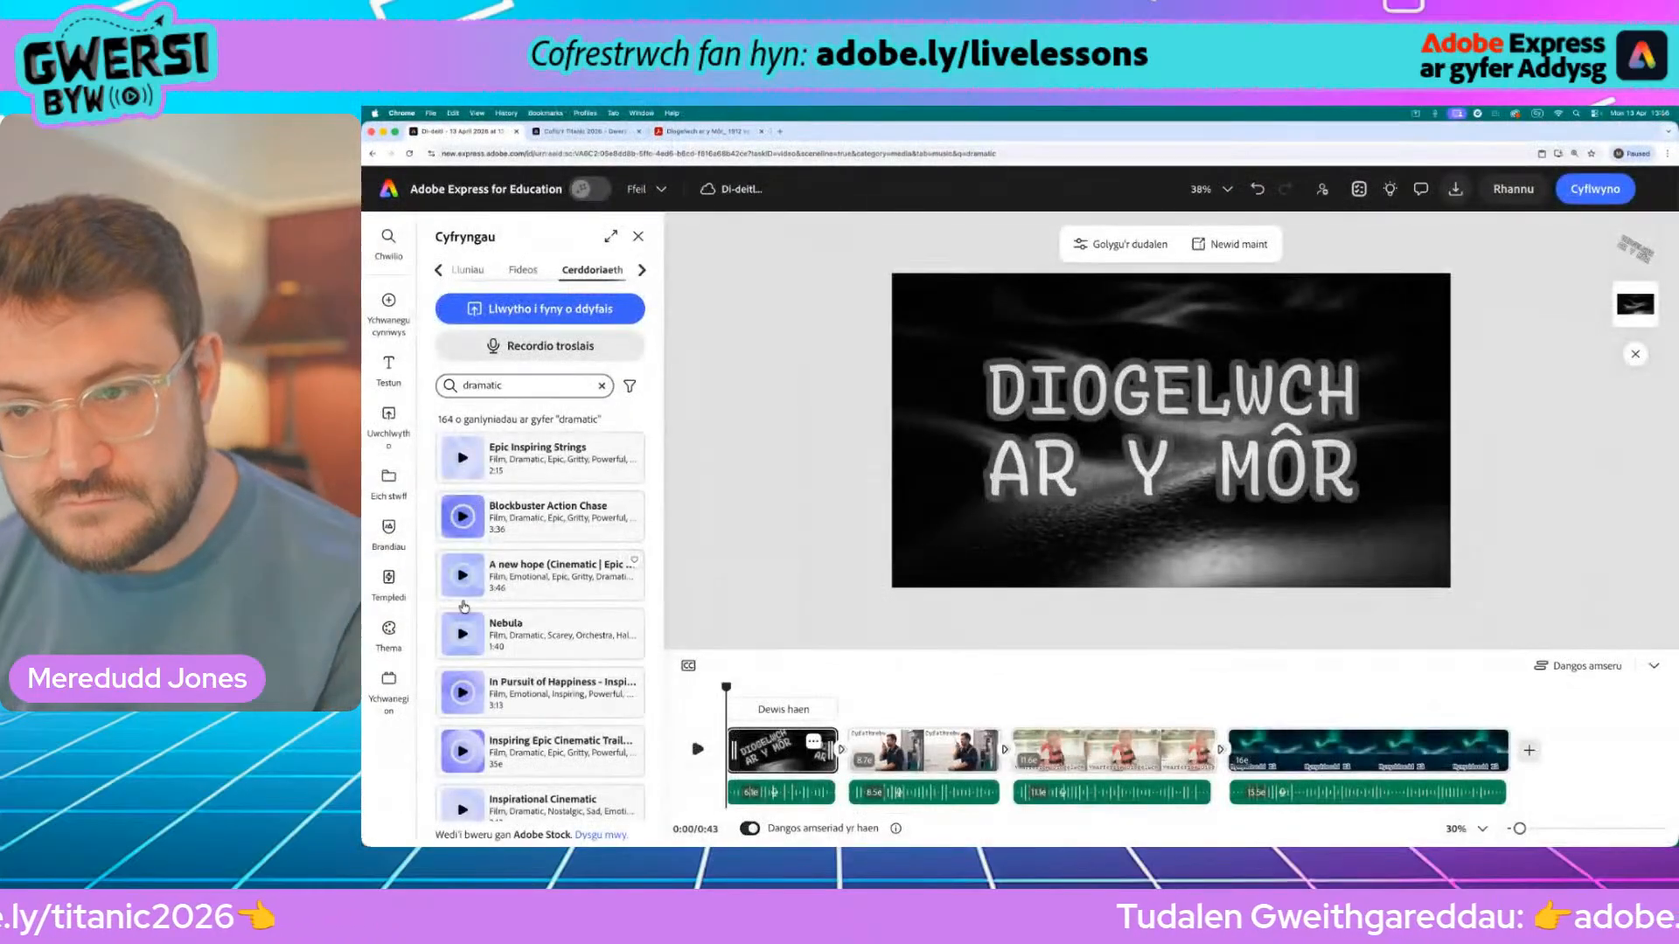
Preview the tracks "Come Back Alive", "Clasica alegre" and "Solemn Epic Hero (p2)" from the dramatic music results
scroll(542, 612, down, 10)
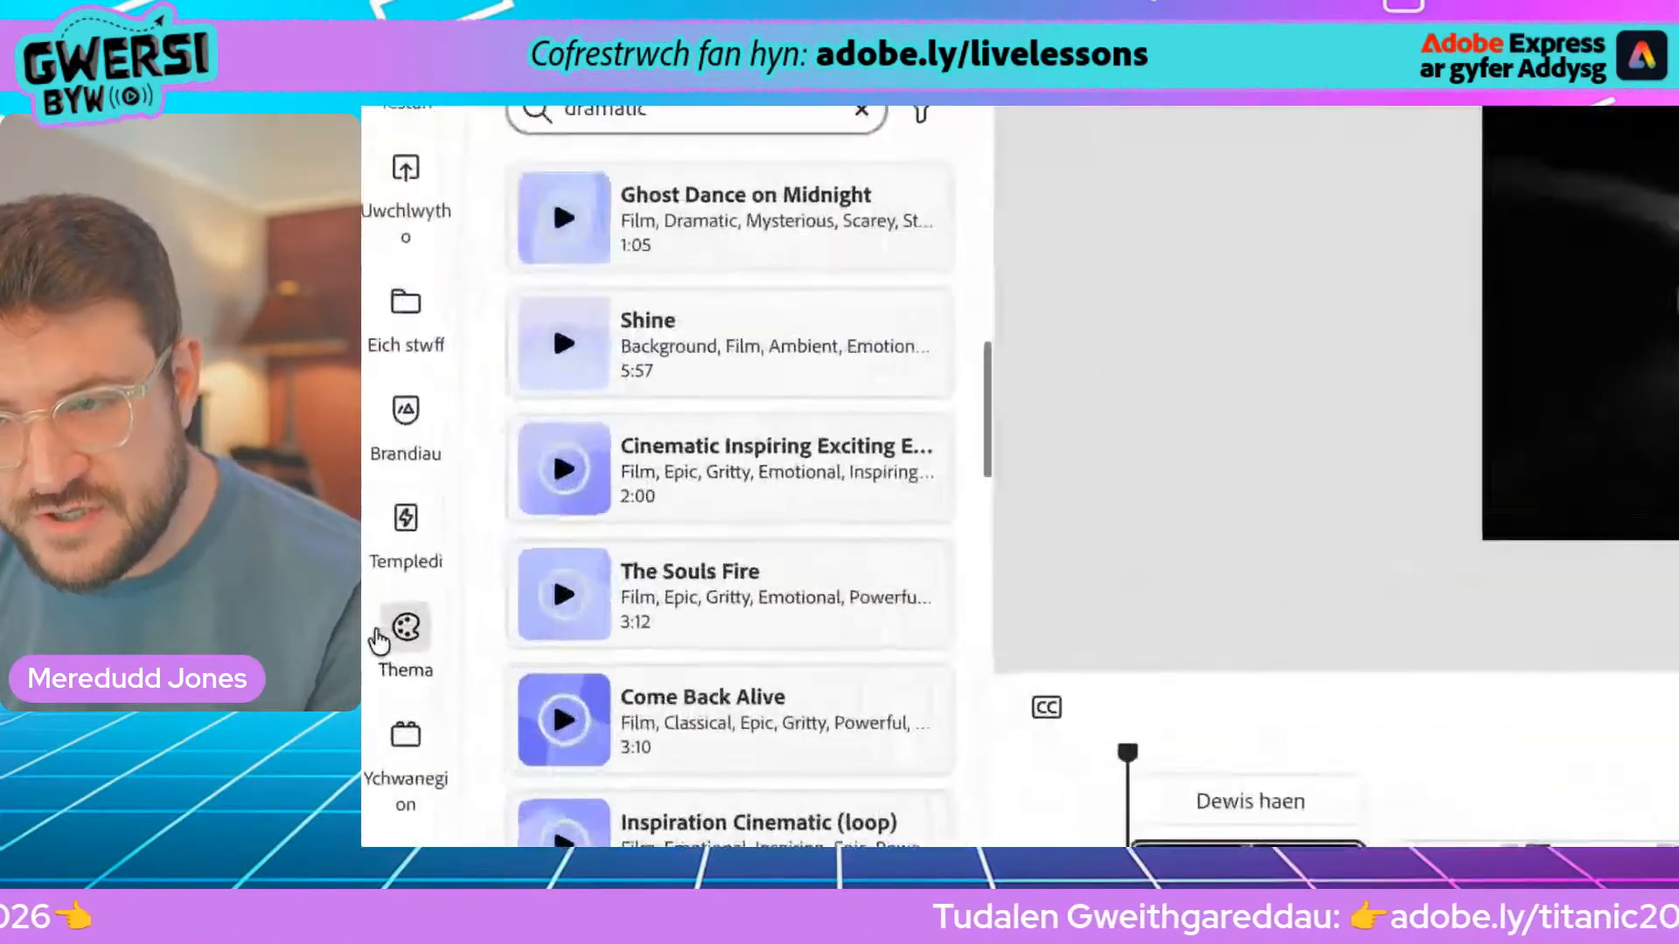
scroll(742, 725, down, 3)
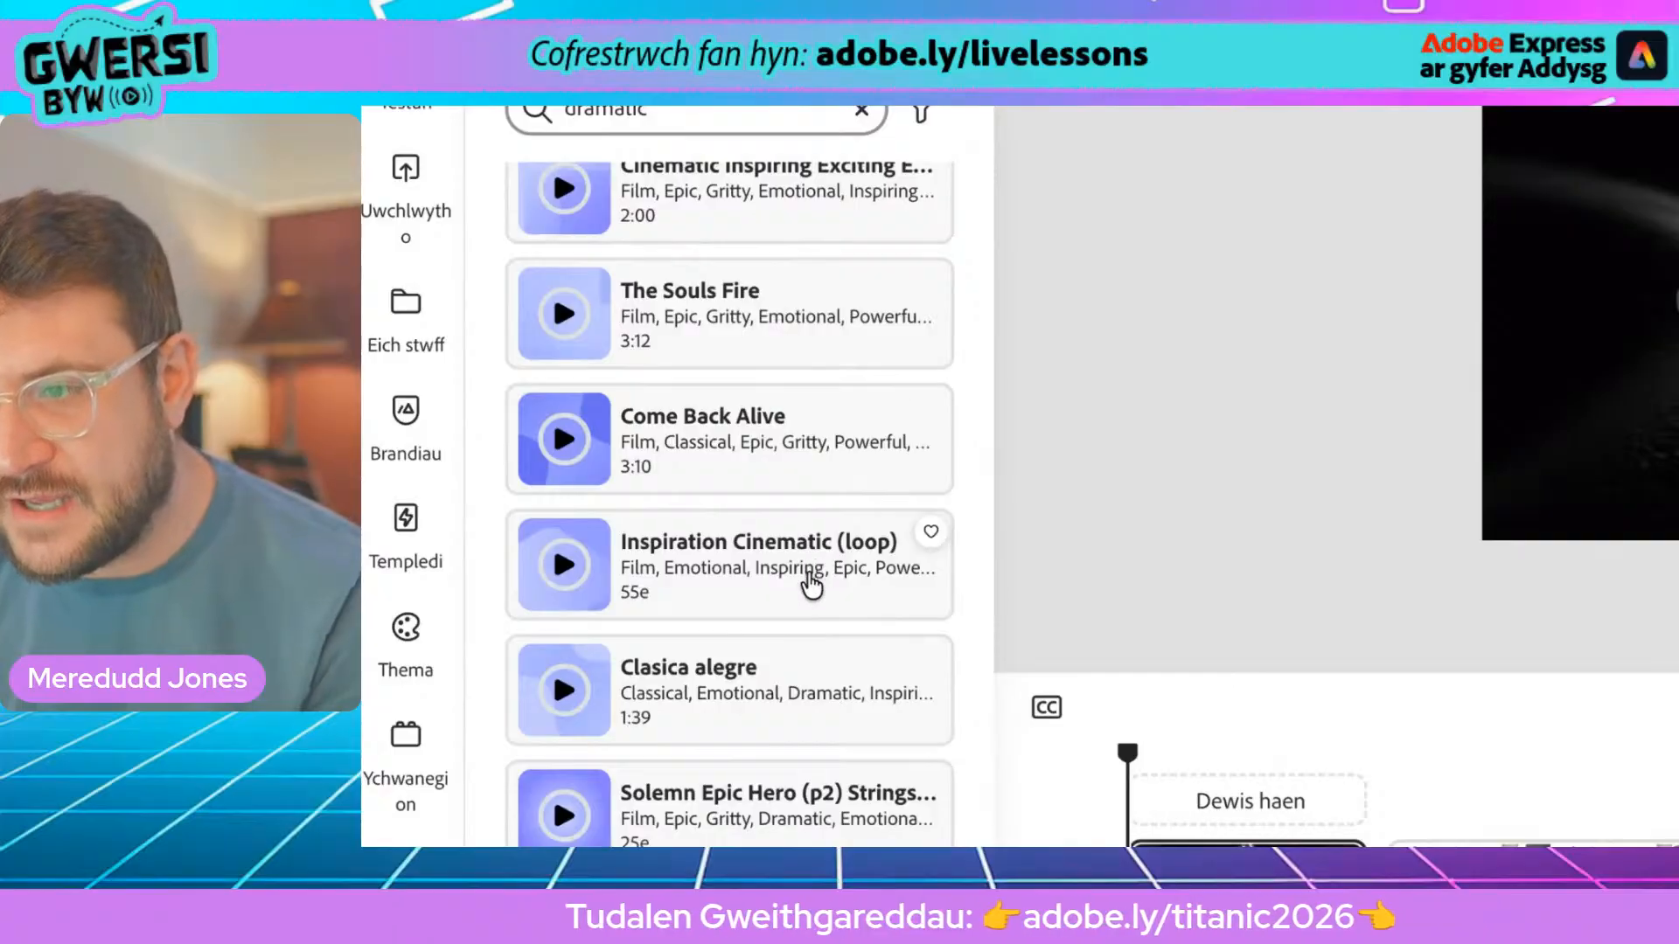
click(564, 444)
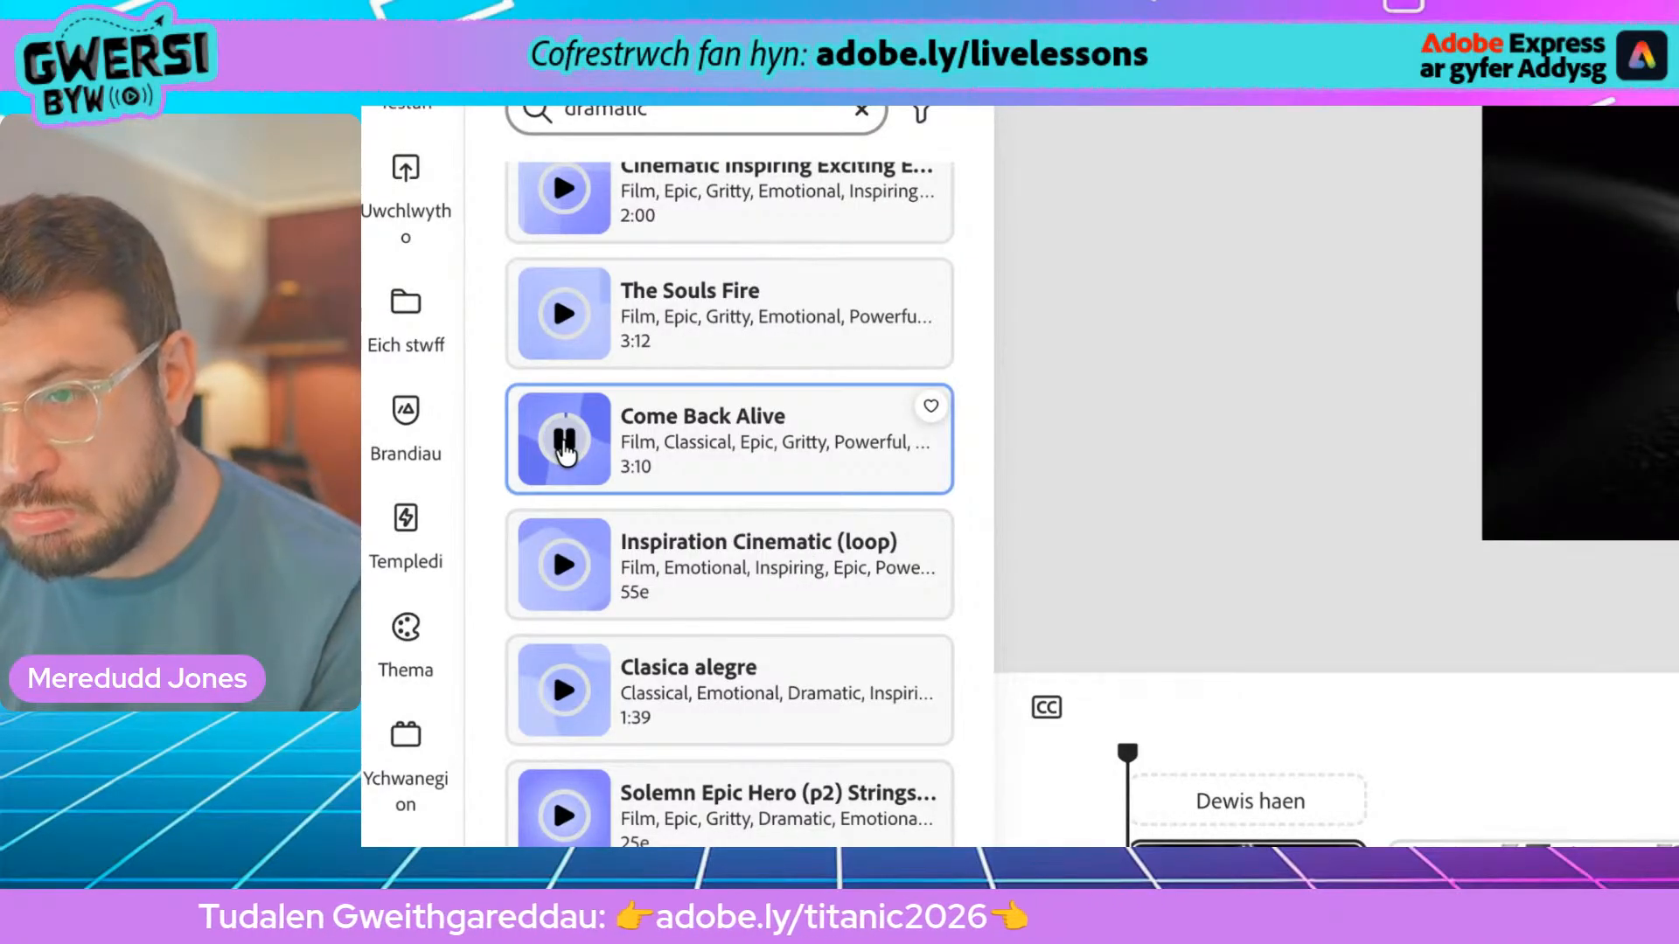
click(564, 691)
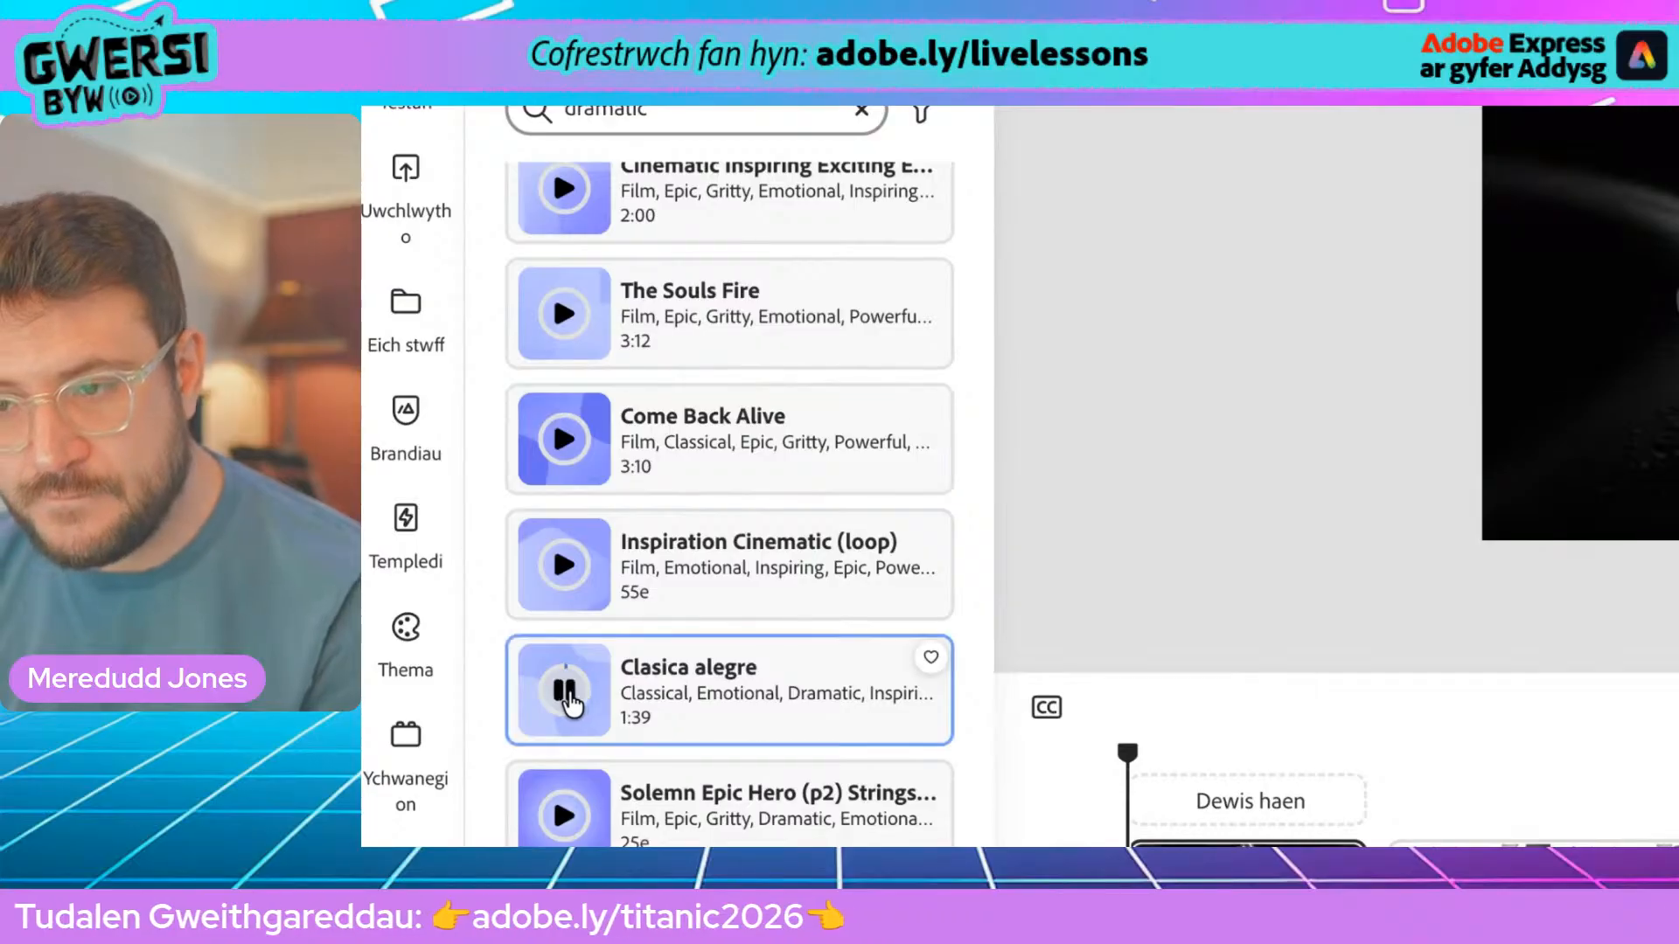
click(568, 693)
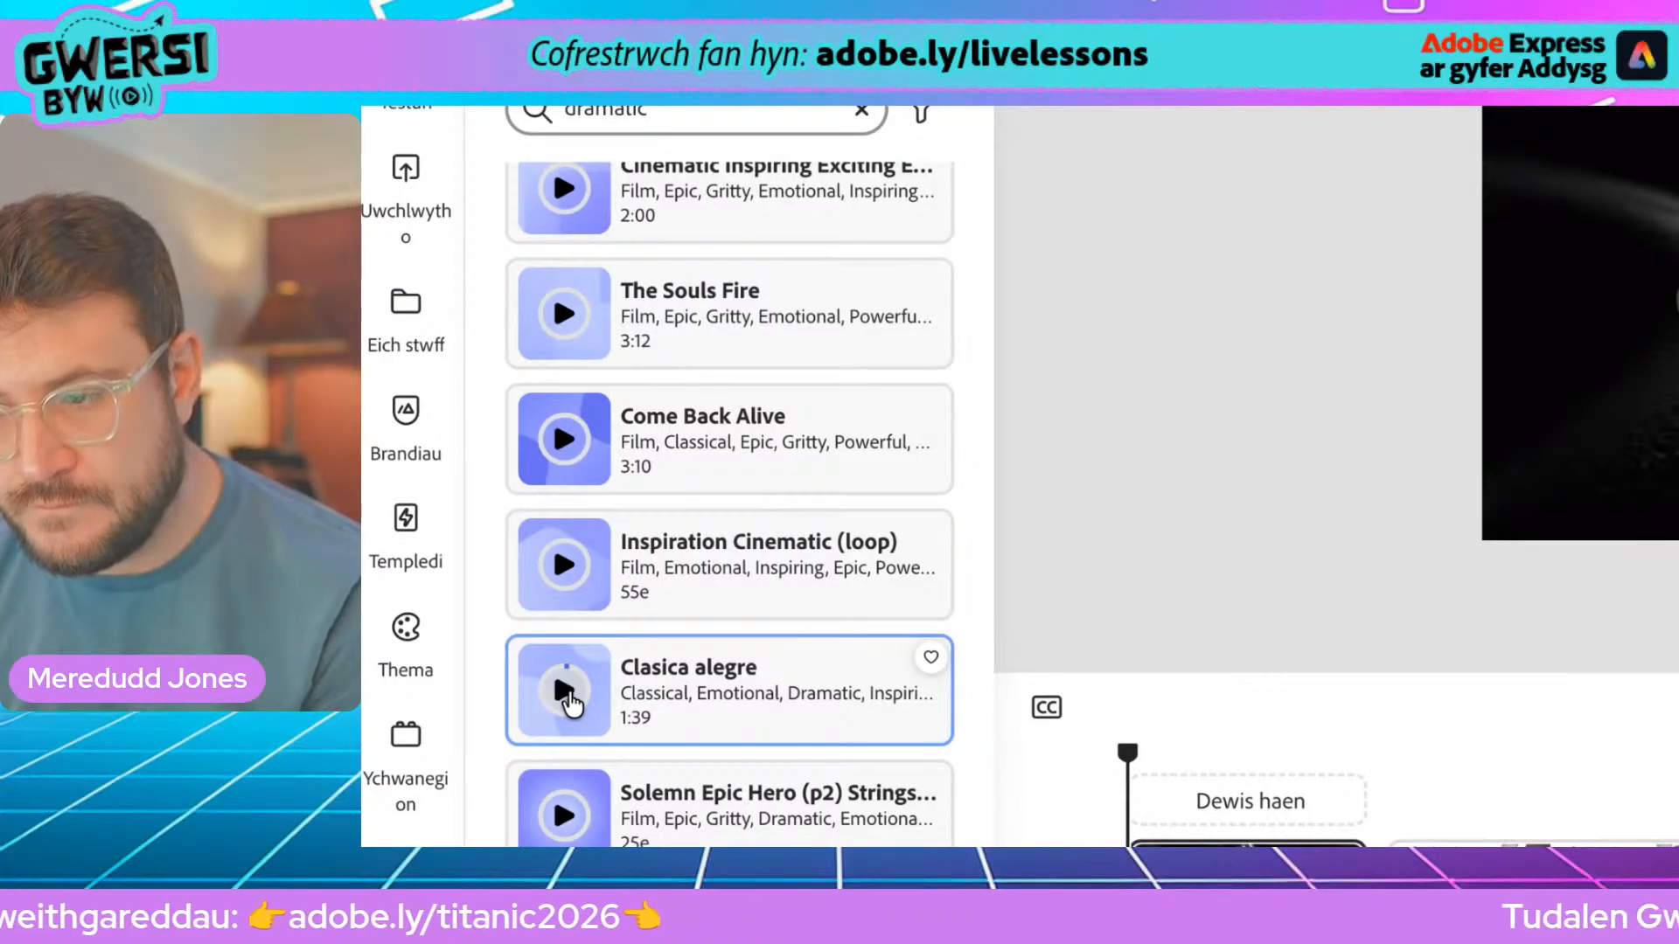
scroll(568, 700, down, 2)
click(565, 615)
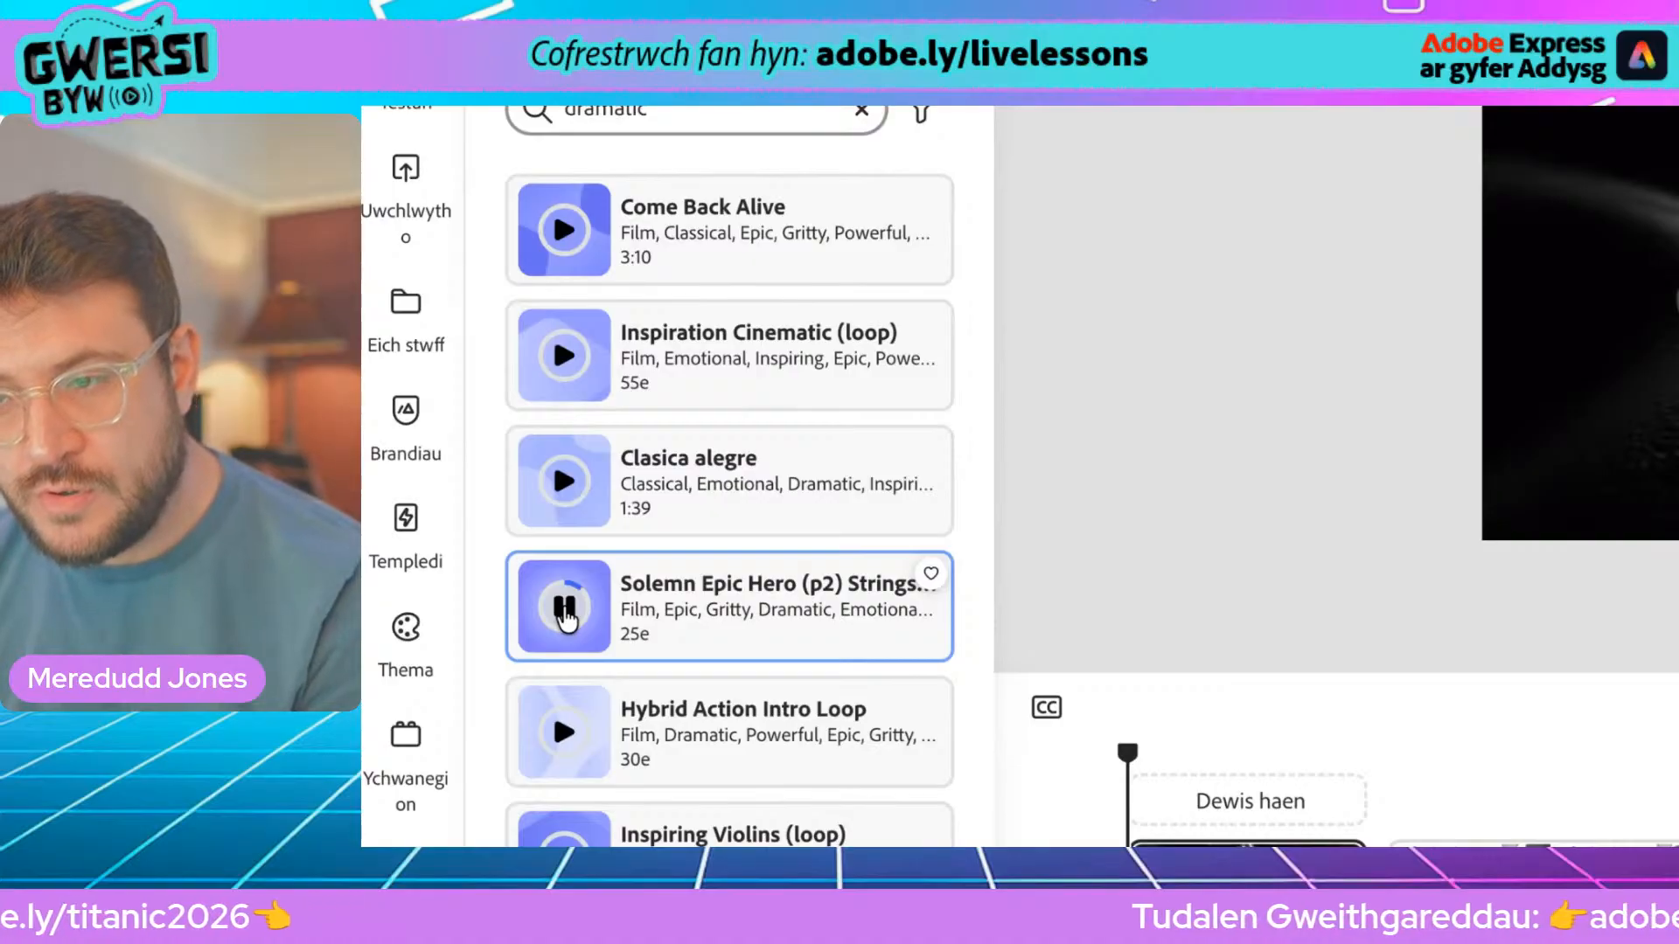
click(565, 616)
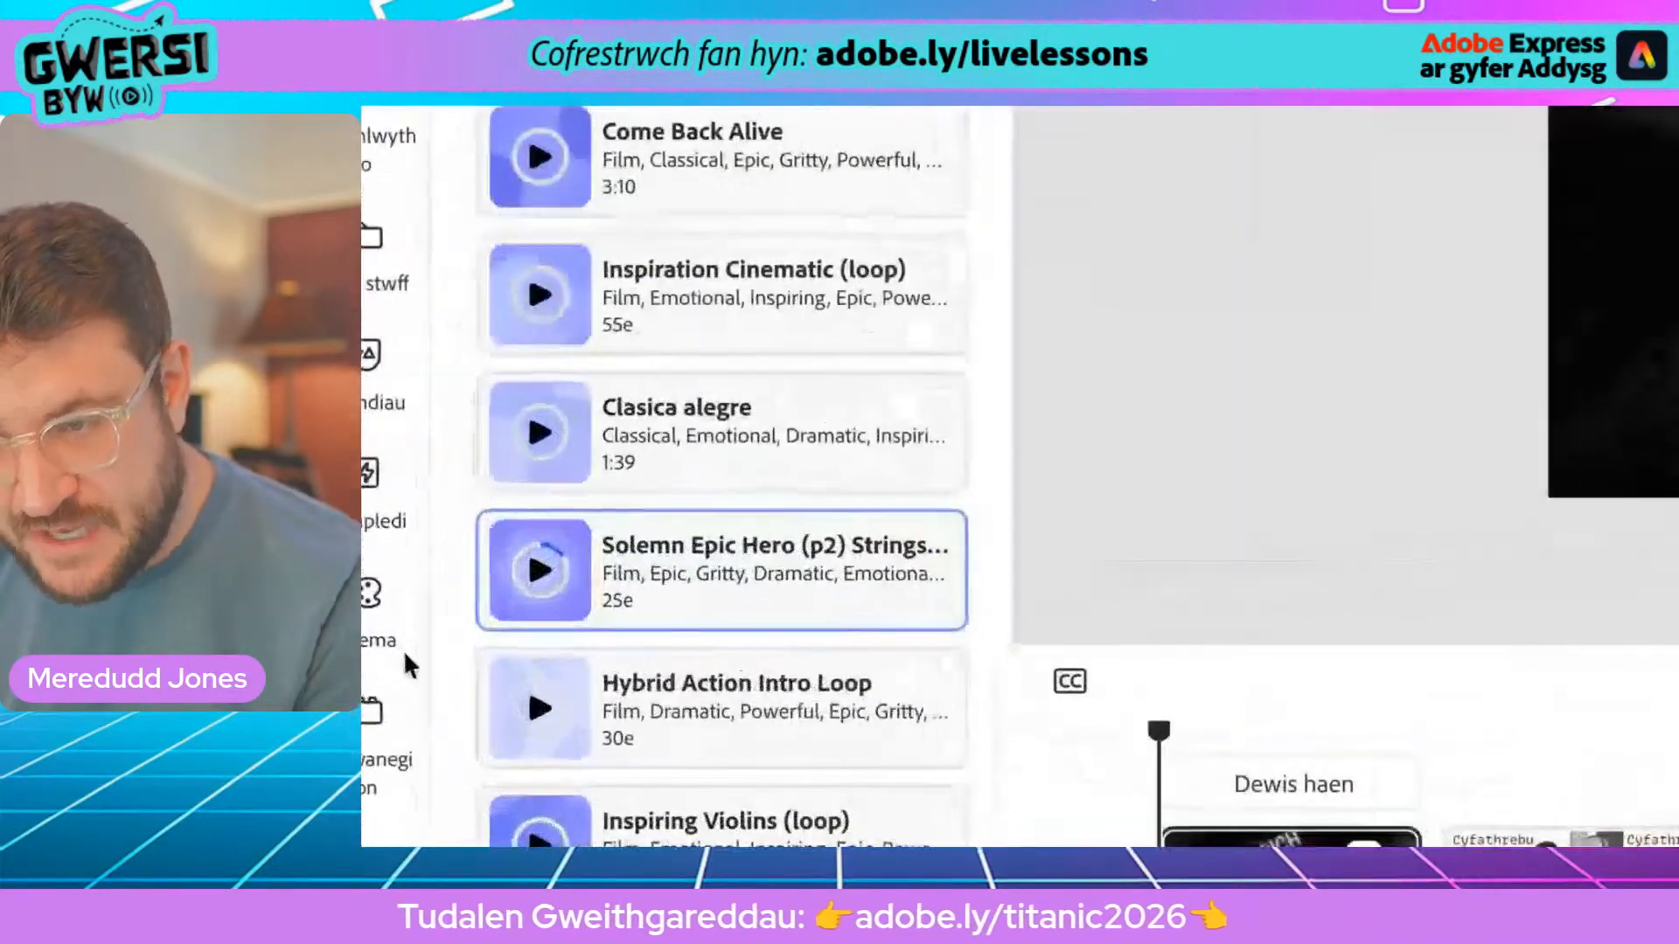
Preview the tracks "A Heroes Last Stand", "Dramatic Abstract Background" and "Wounded Heart" as possible background music
scroll(608, 639, down, 4)
scroll(594, 643, down, 4)
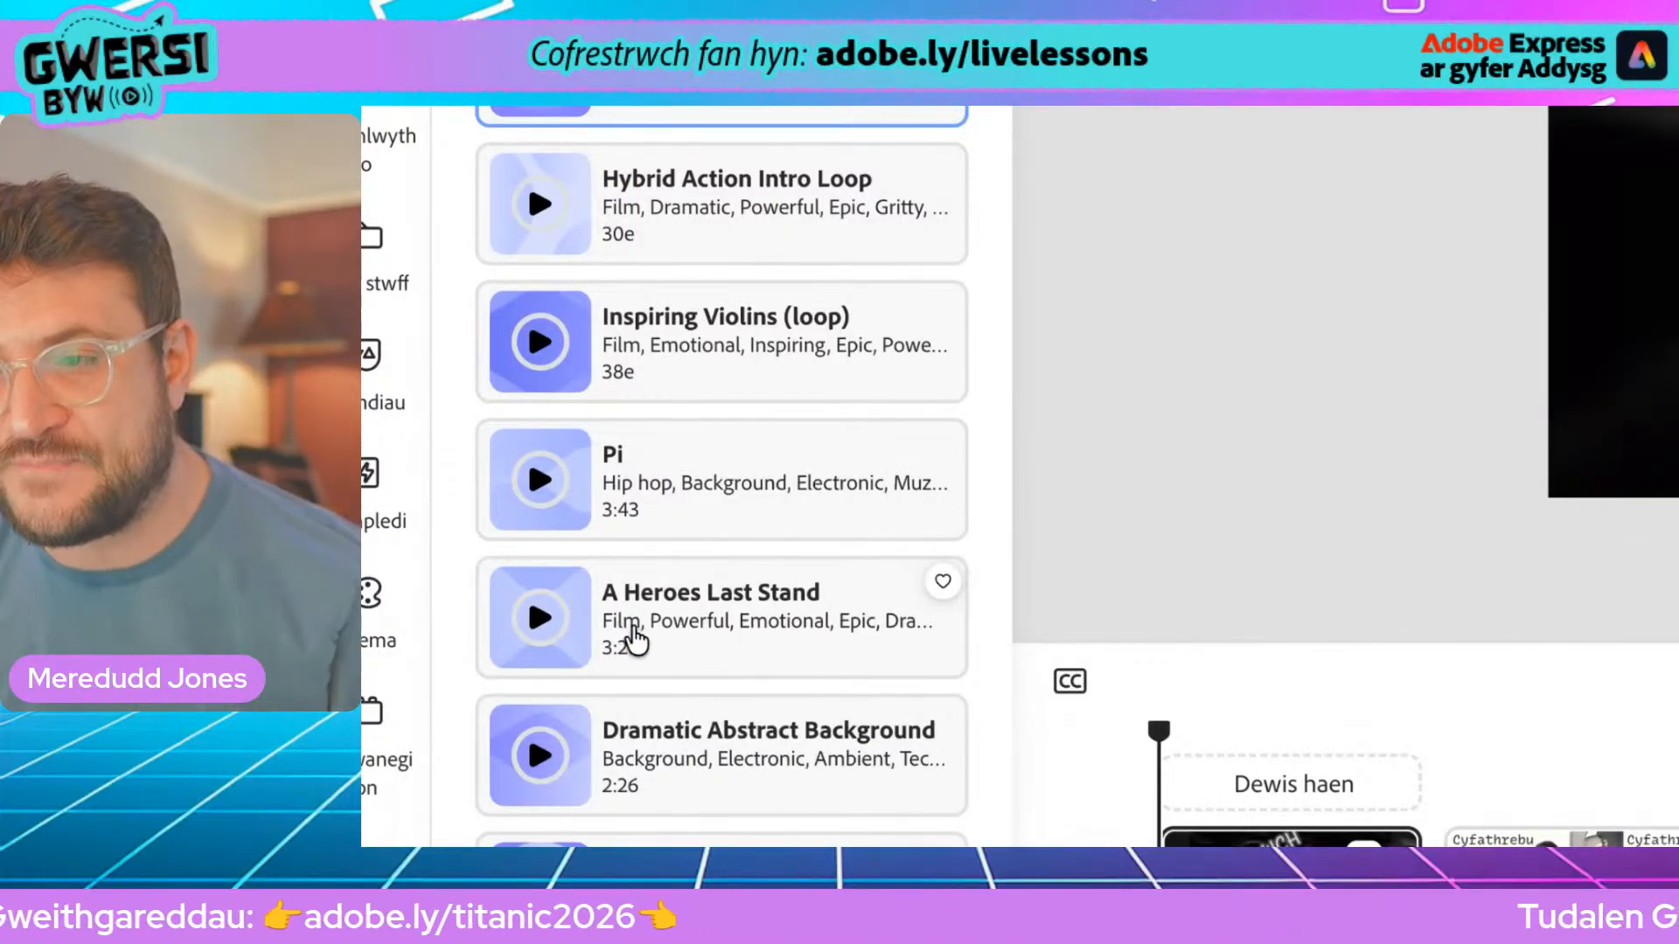
click(539, 621)
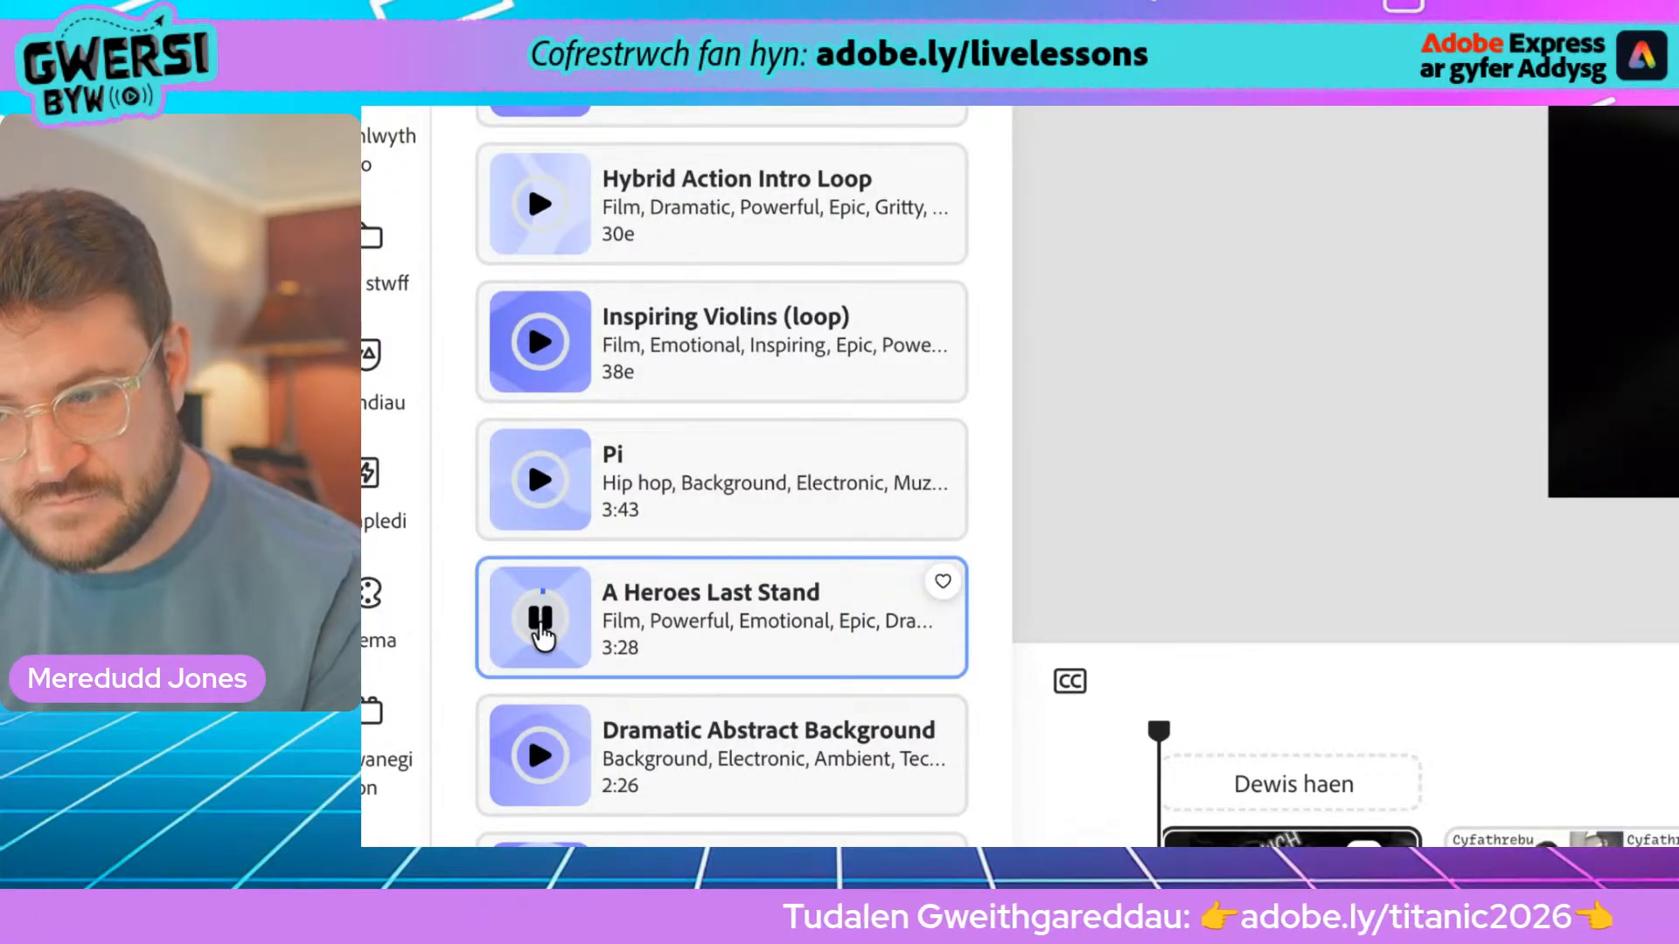
click(537, 757)
scroll(547, 765, down, 2)
scroll(537, 768, down, 1)
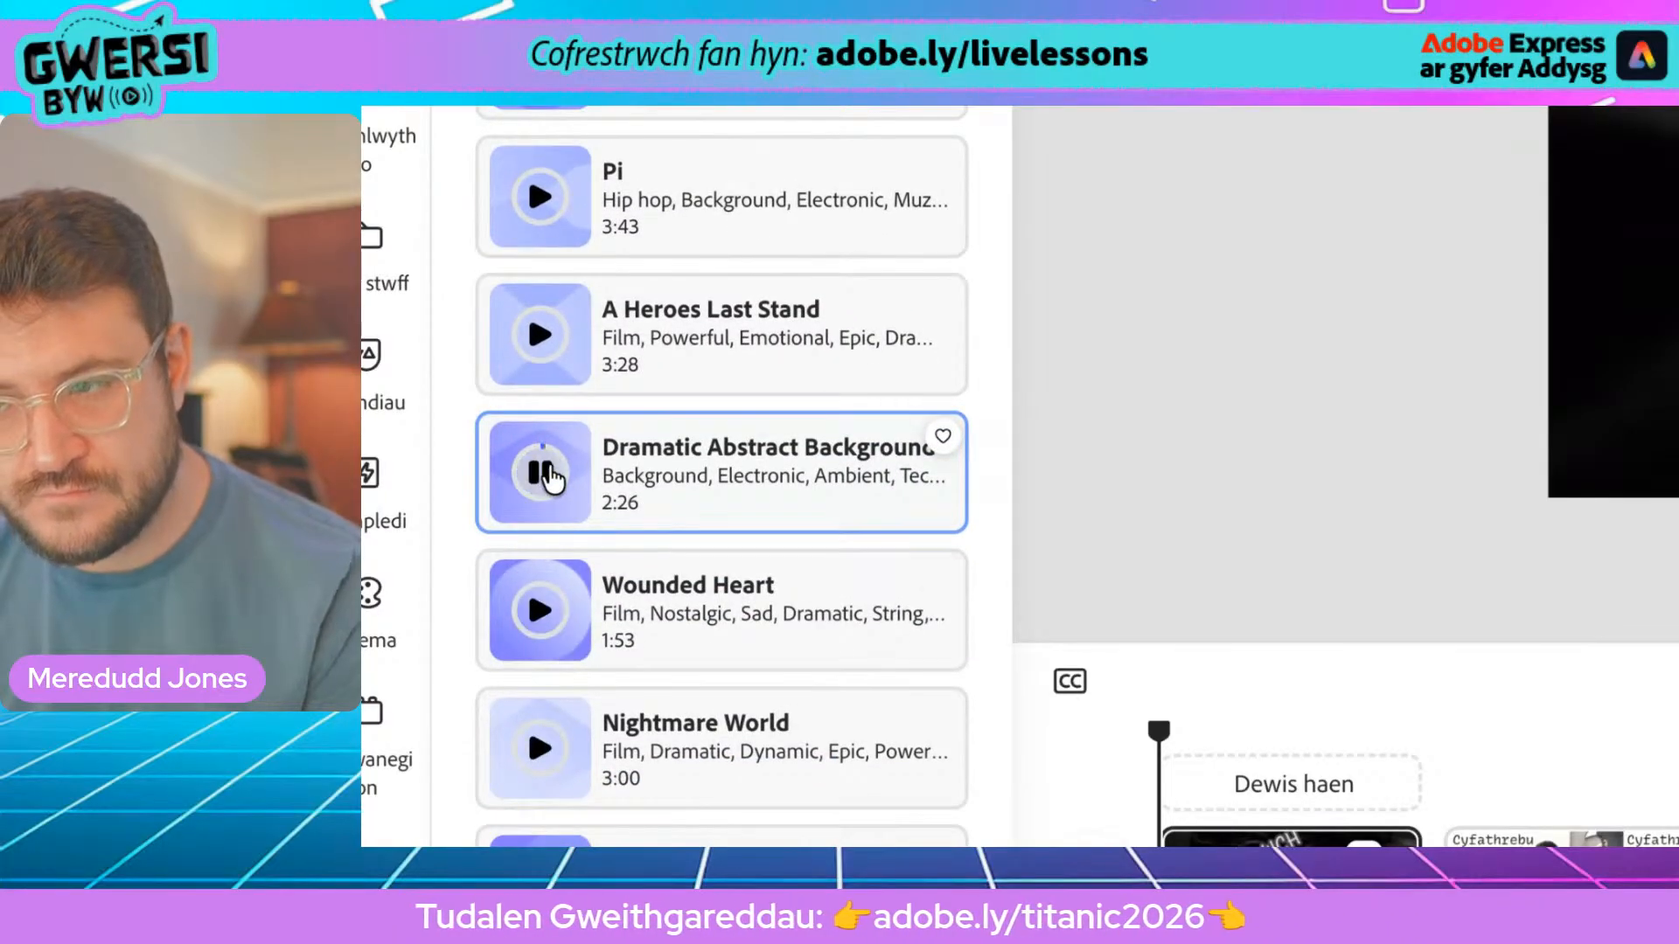
click(539, 616)
scroll(542, 627, down, 2)
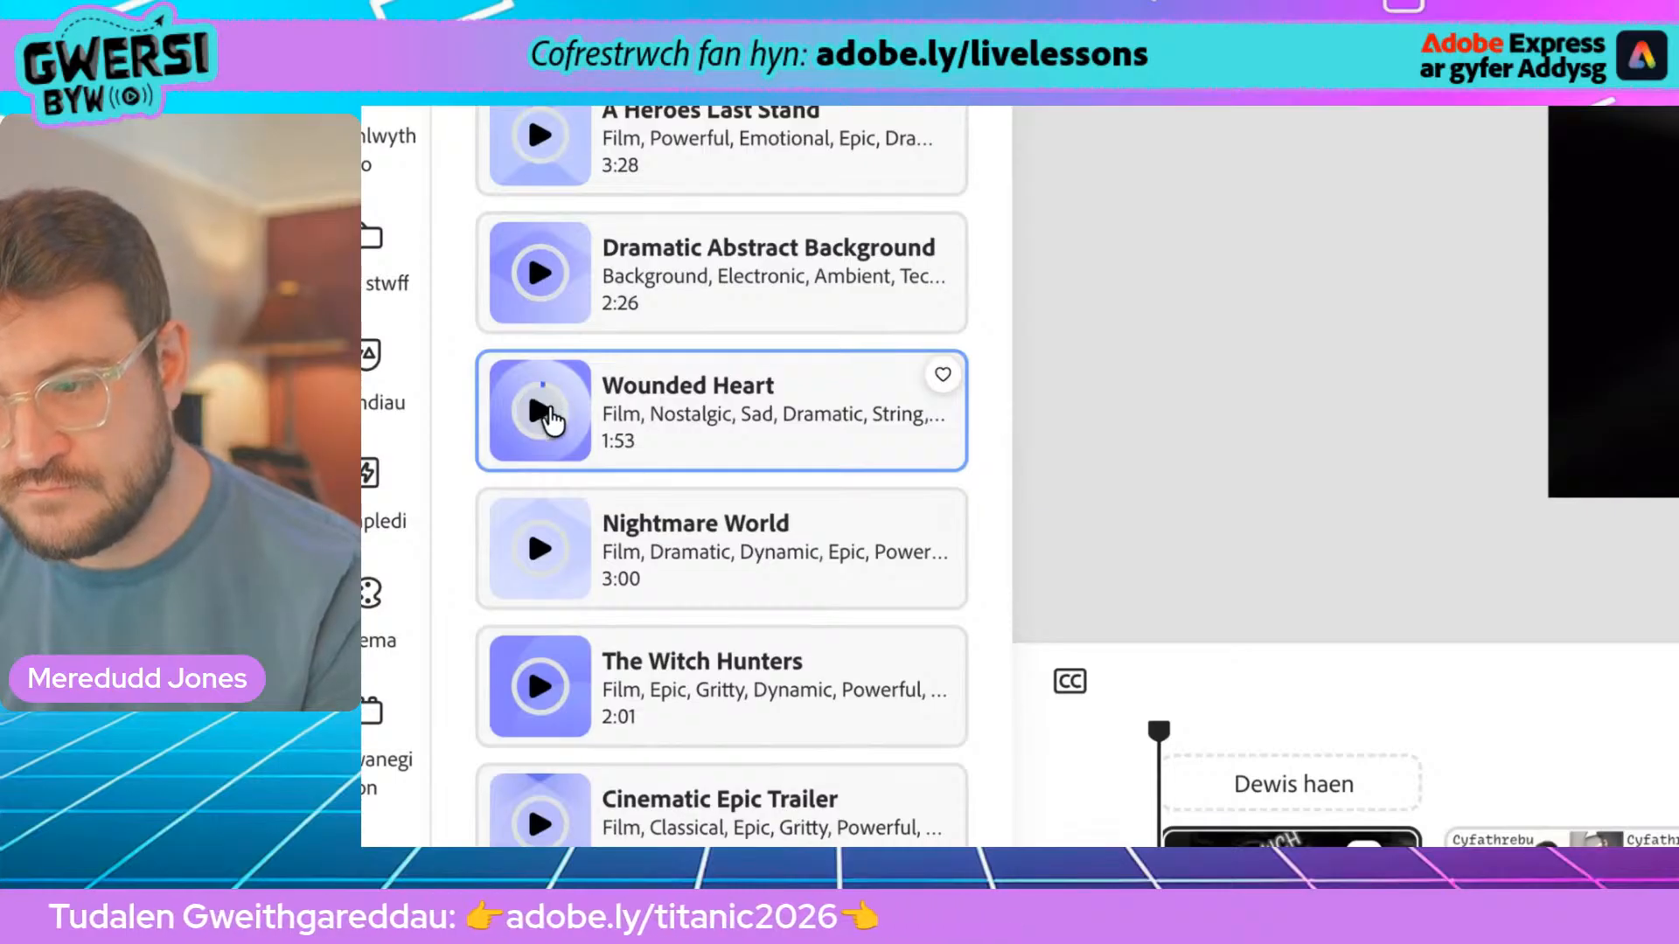
Preview and add "Cinematic Epic Trailer" as the video's background music, with its volume at 10% and a fade-out
scroll(551, 415, down, 3)
click(549, 577)
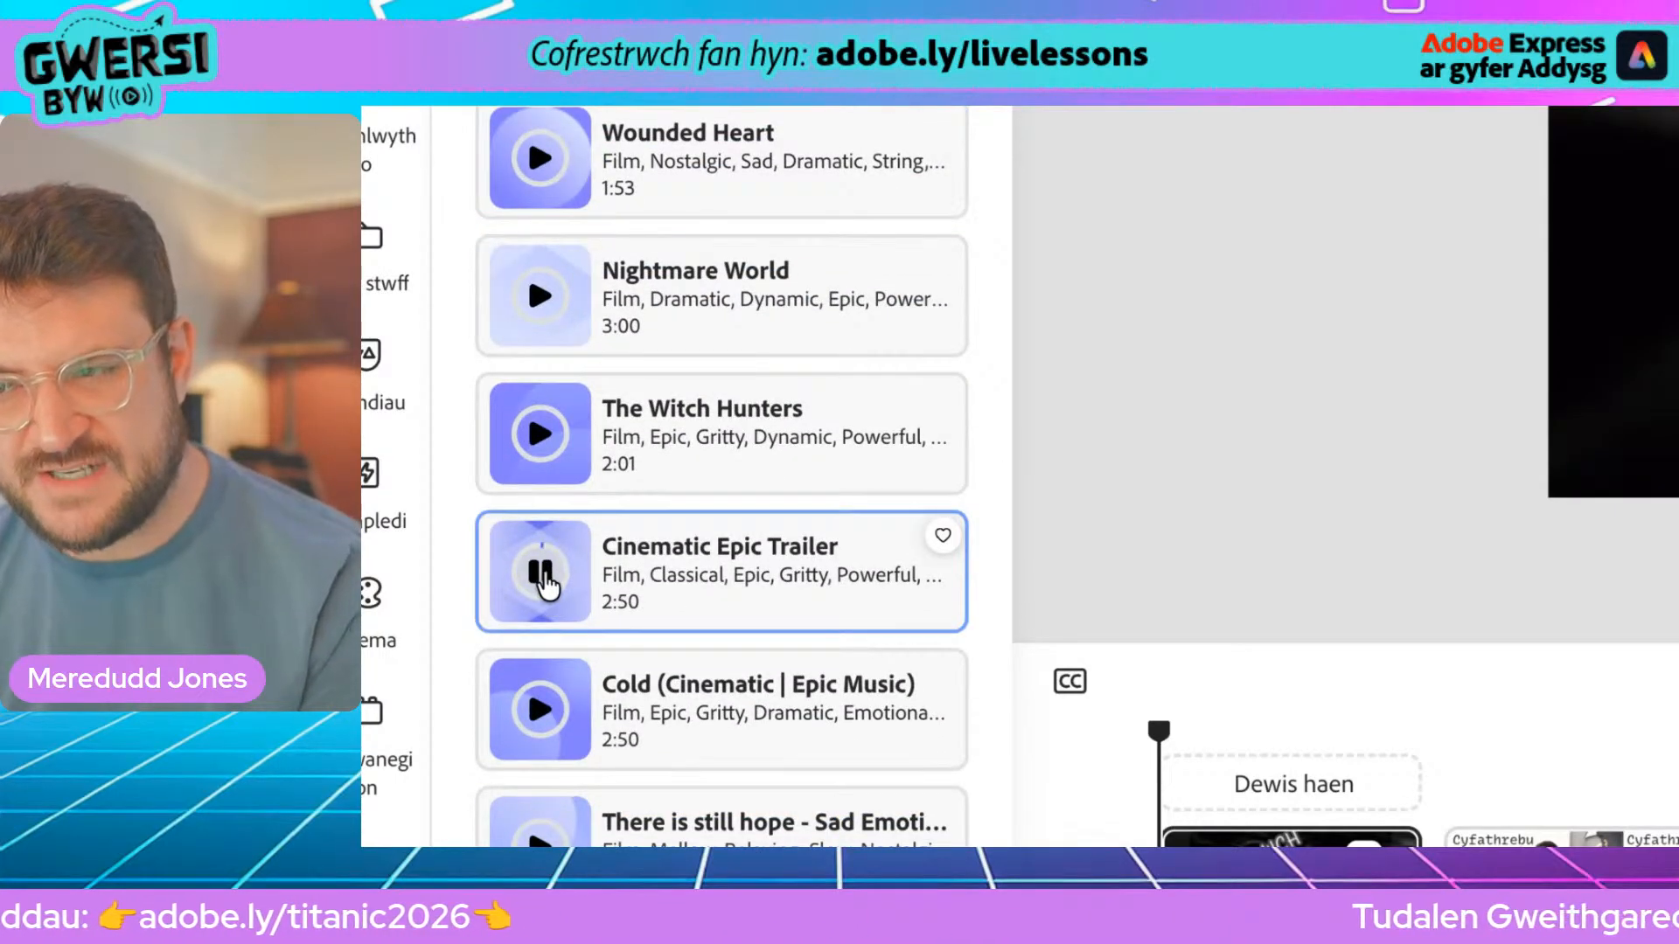
click(735, 572)
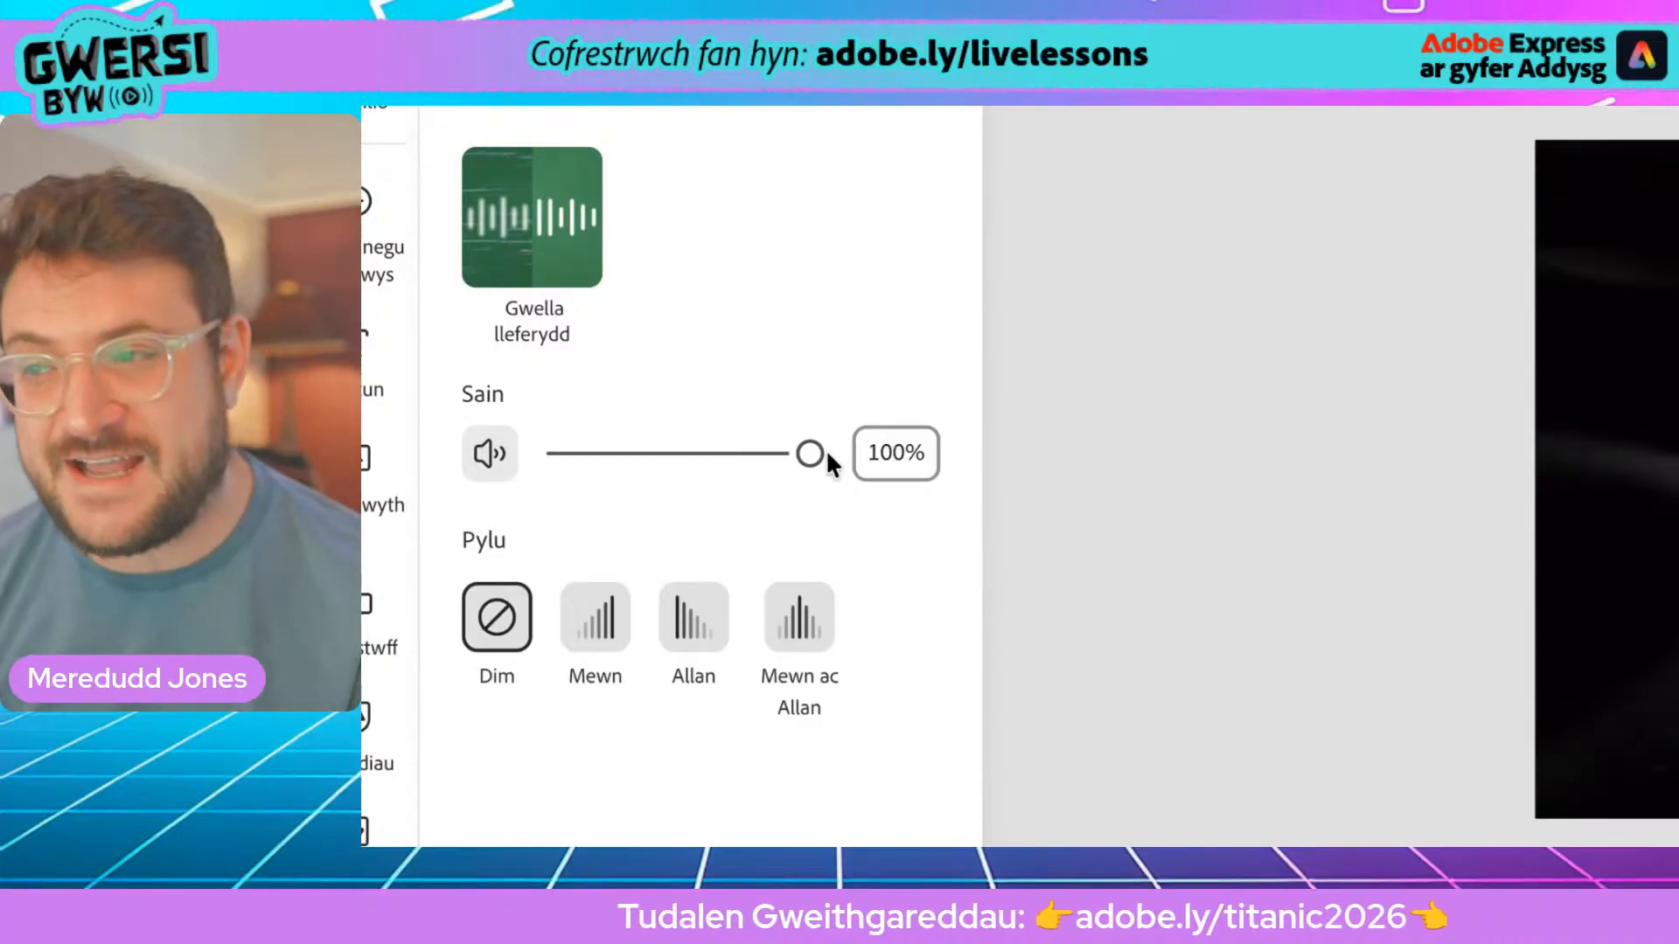
drag(809, 454, 793, 460)
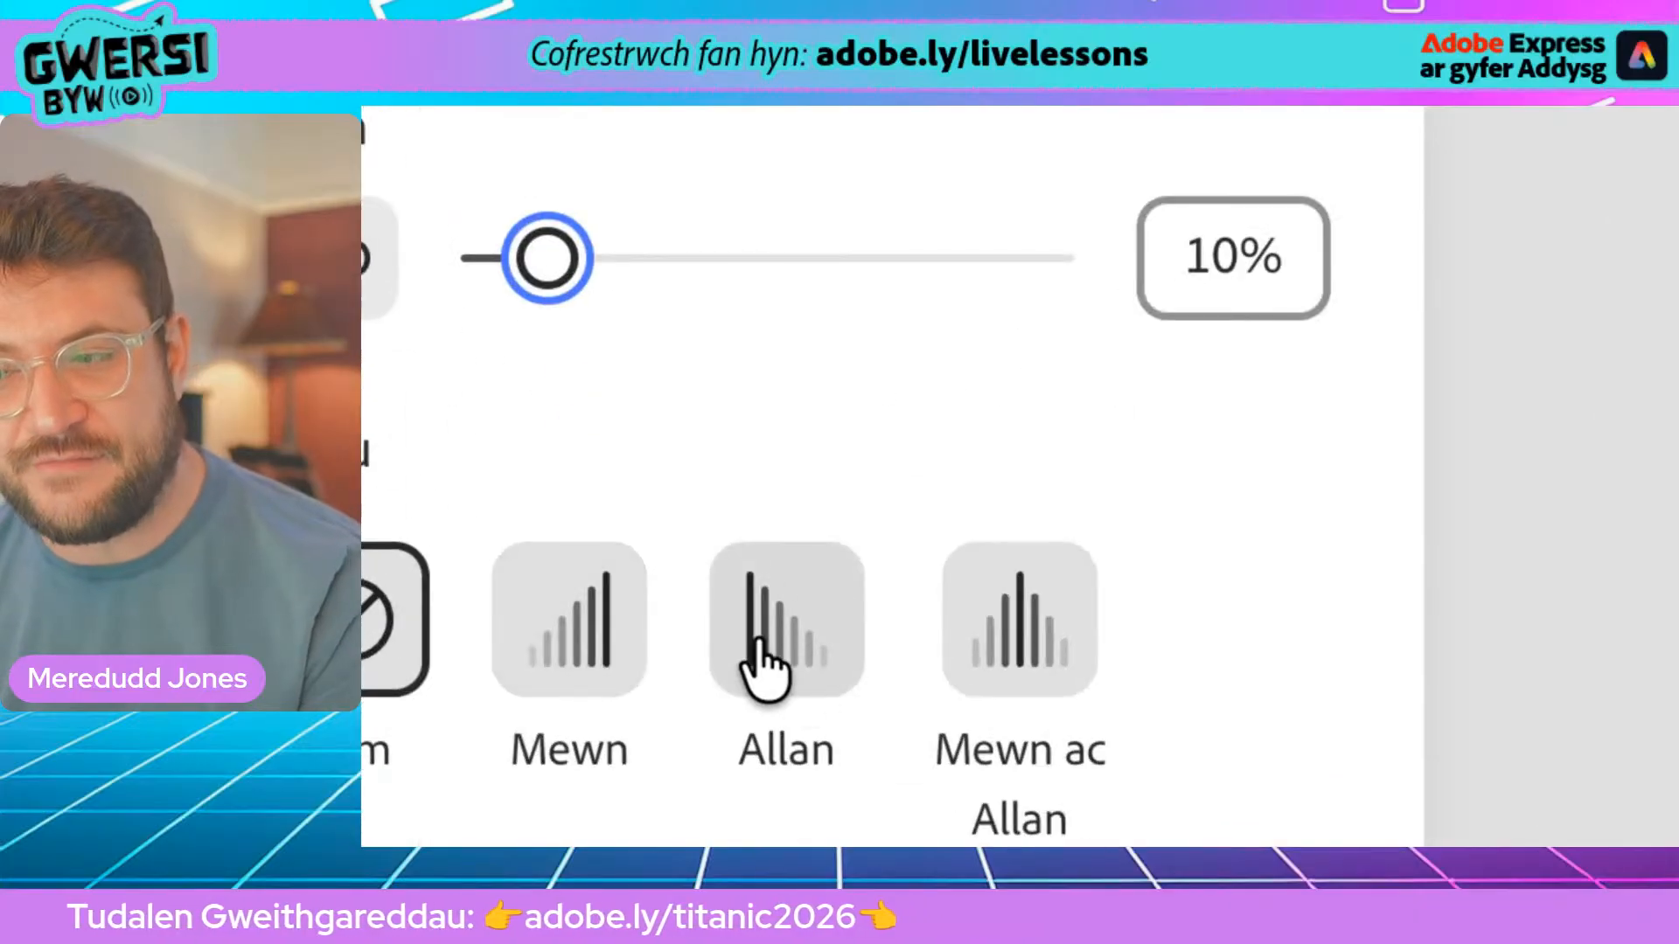
click(773, 657)
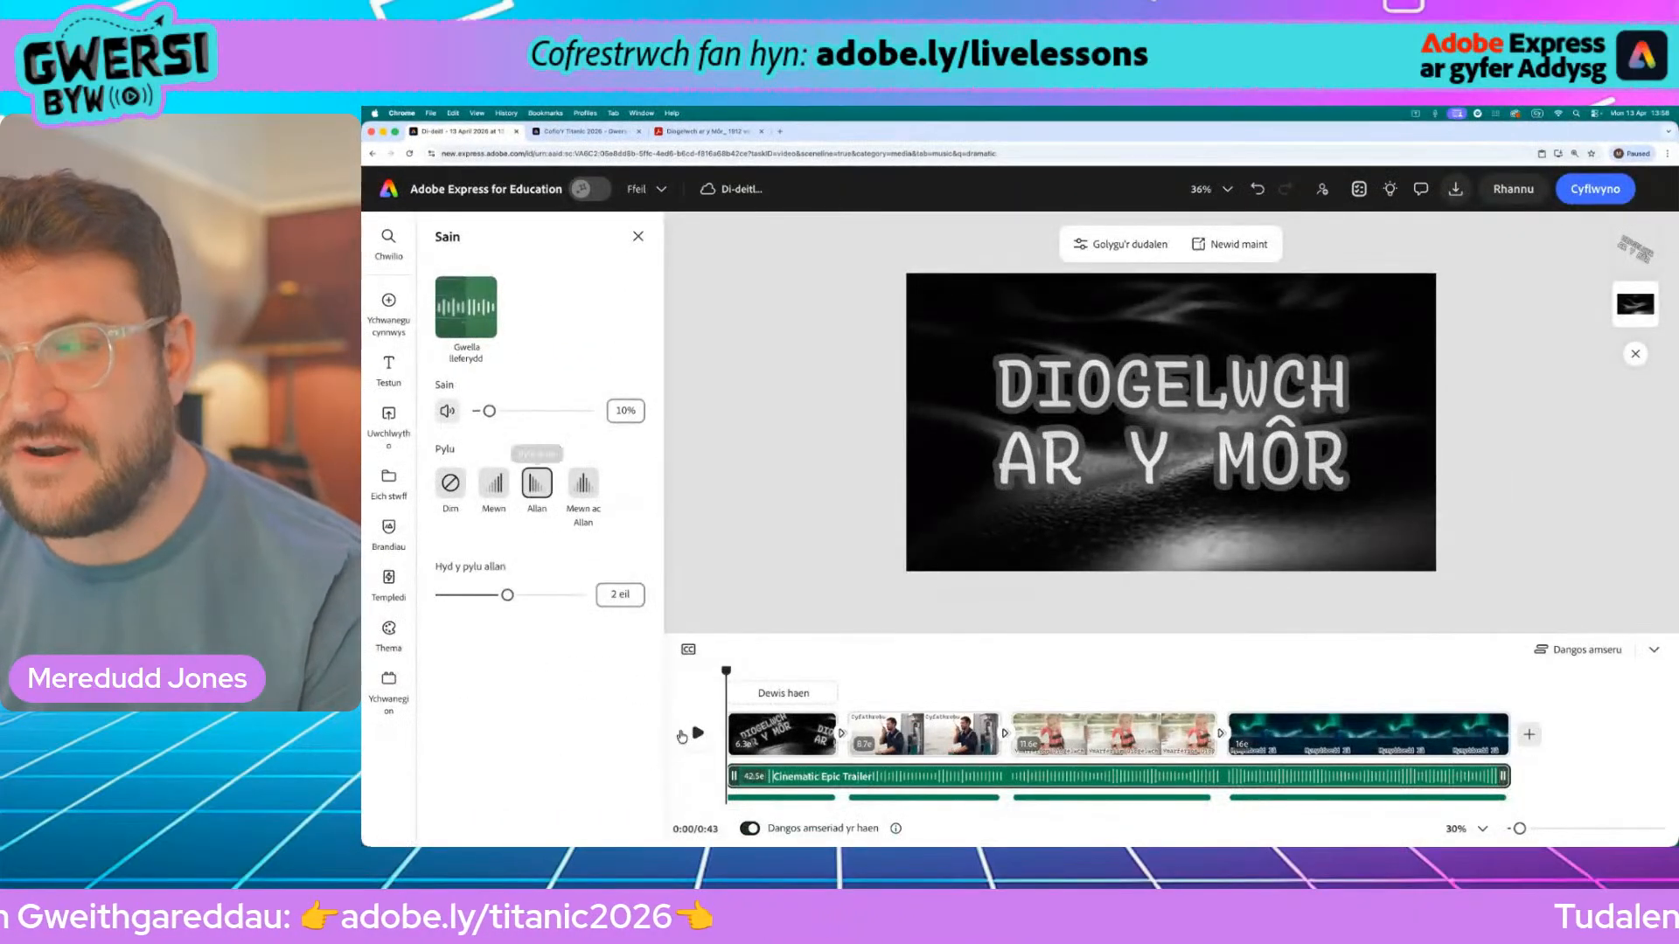
Collapse the timeline and play the whole video from the title scene to the end to review it
click(1652, 649)
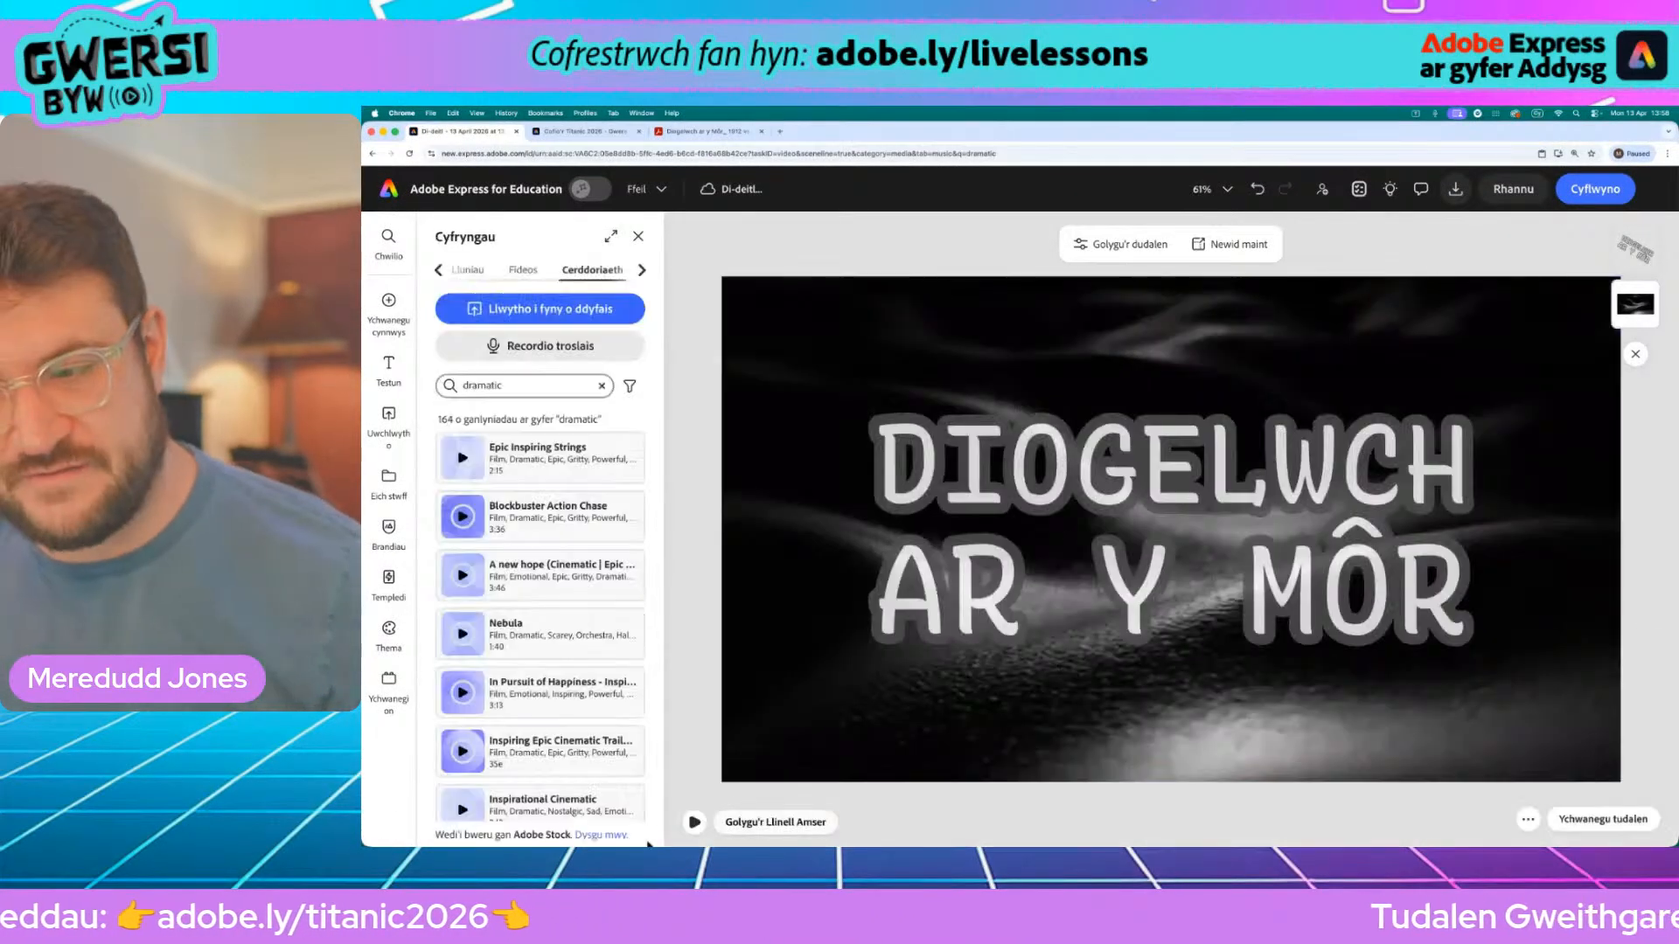
click(696, 823)
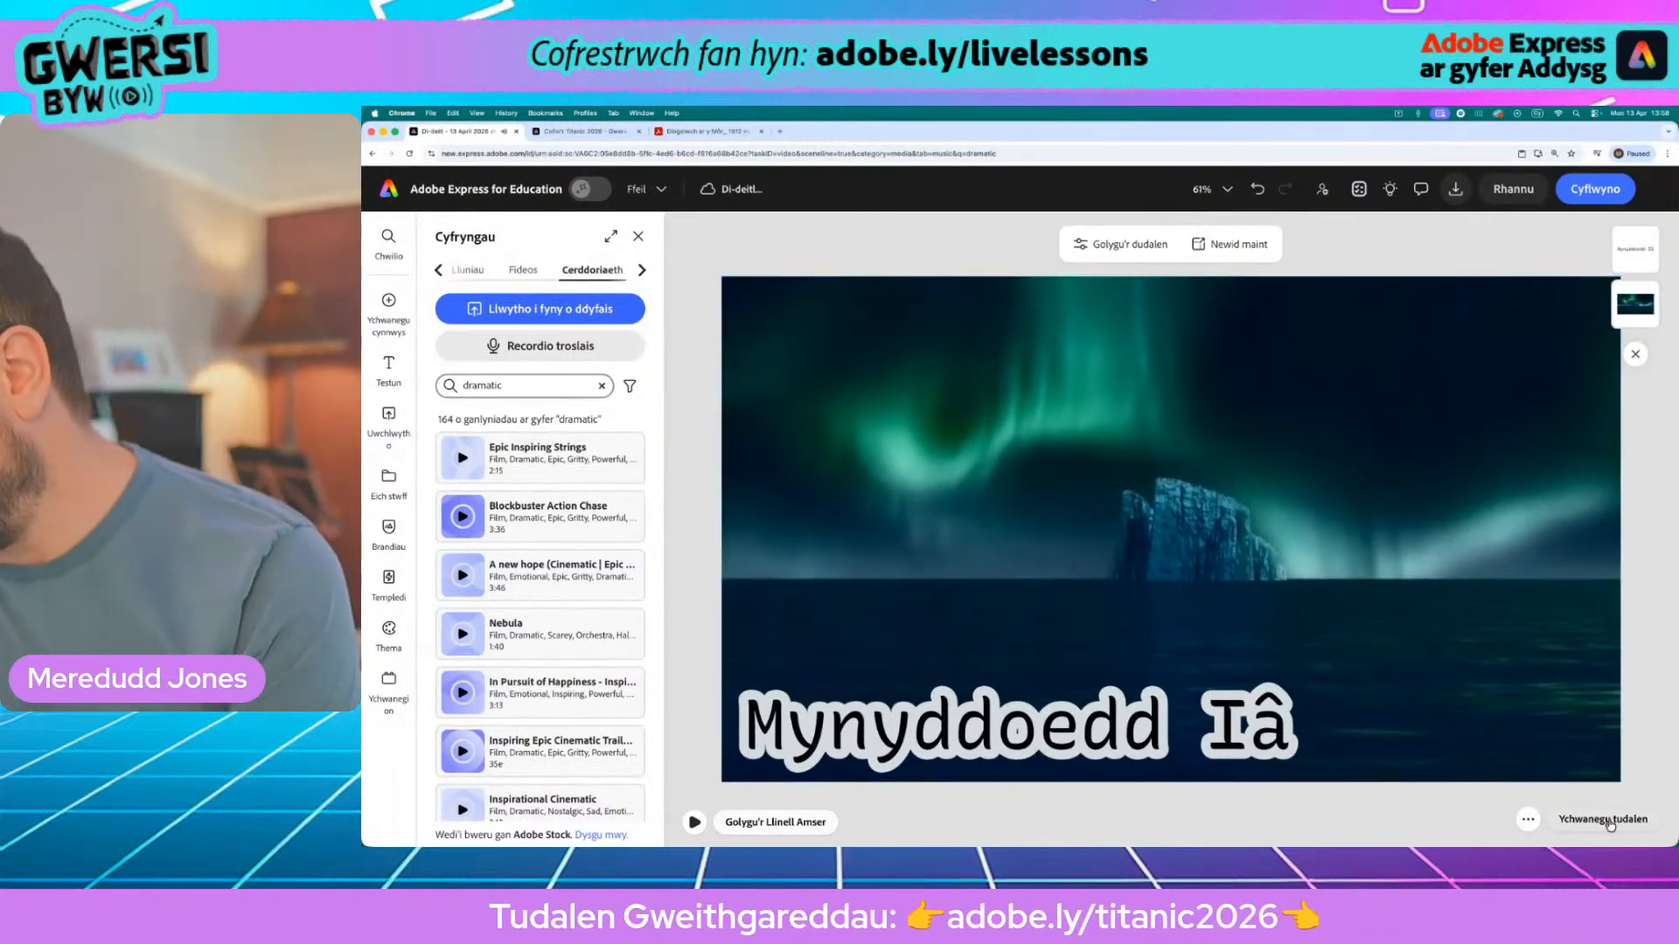
mouse_move(1610, 826)
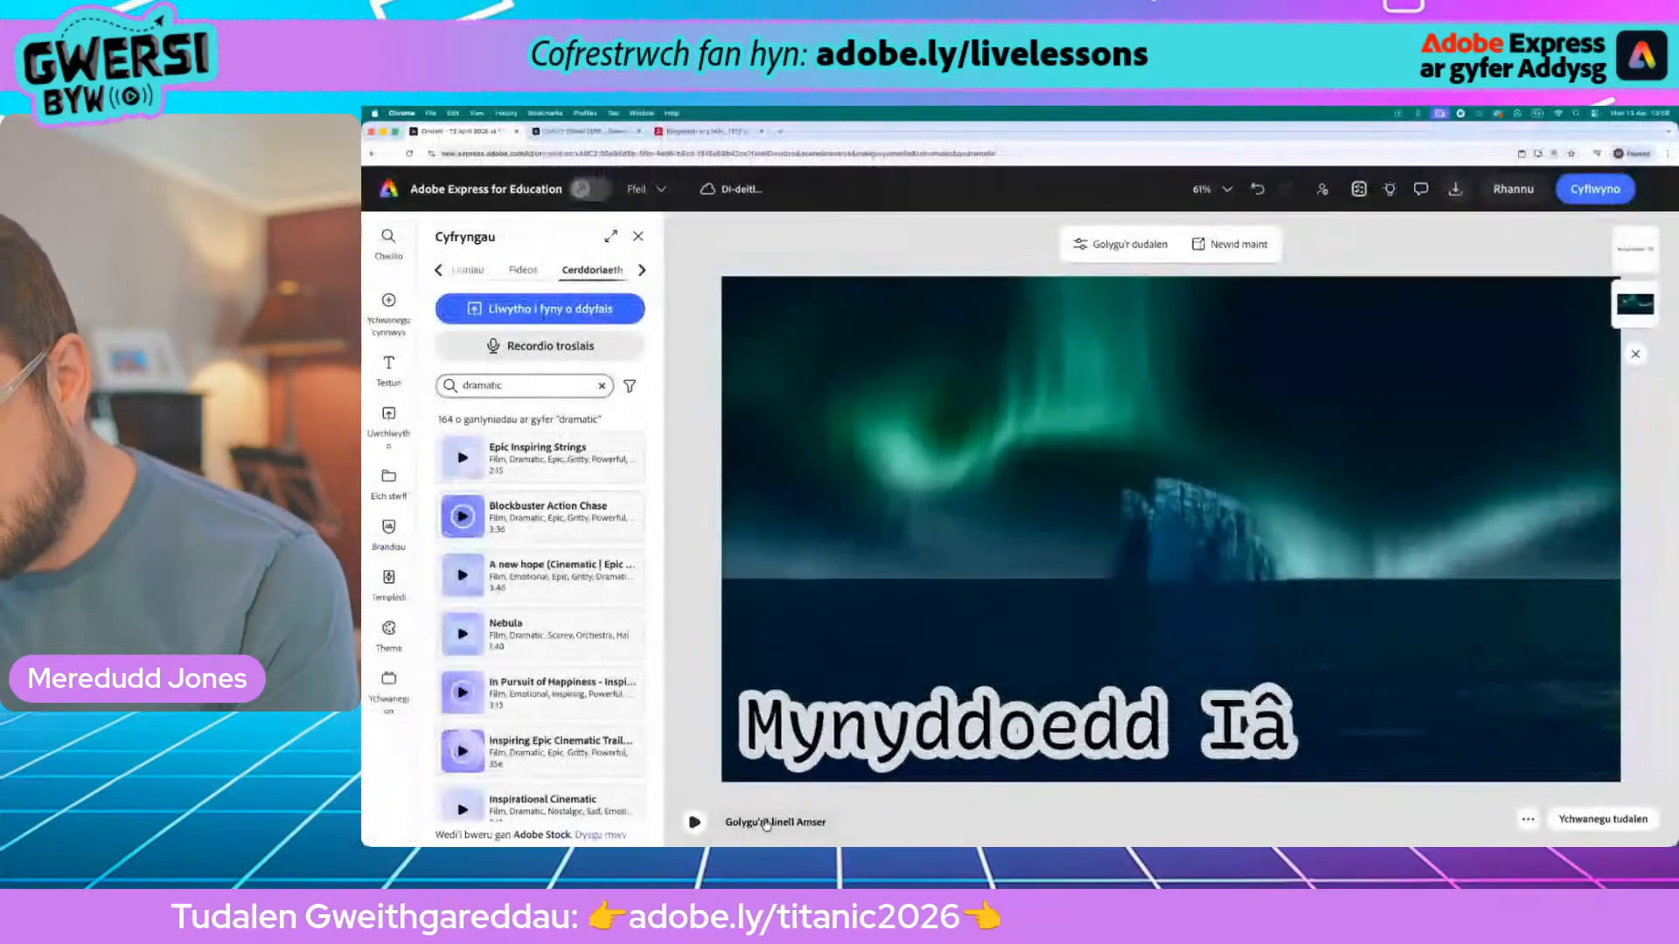
Reopen the timeline and shift the iceberg footage earlier within its layer so the "Mynyddoedd Iâ" scene uses a later portion
click(768, 824)
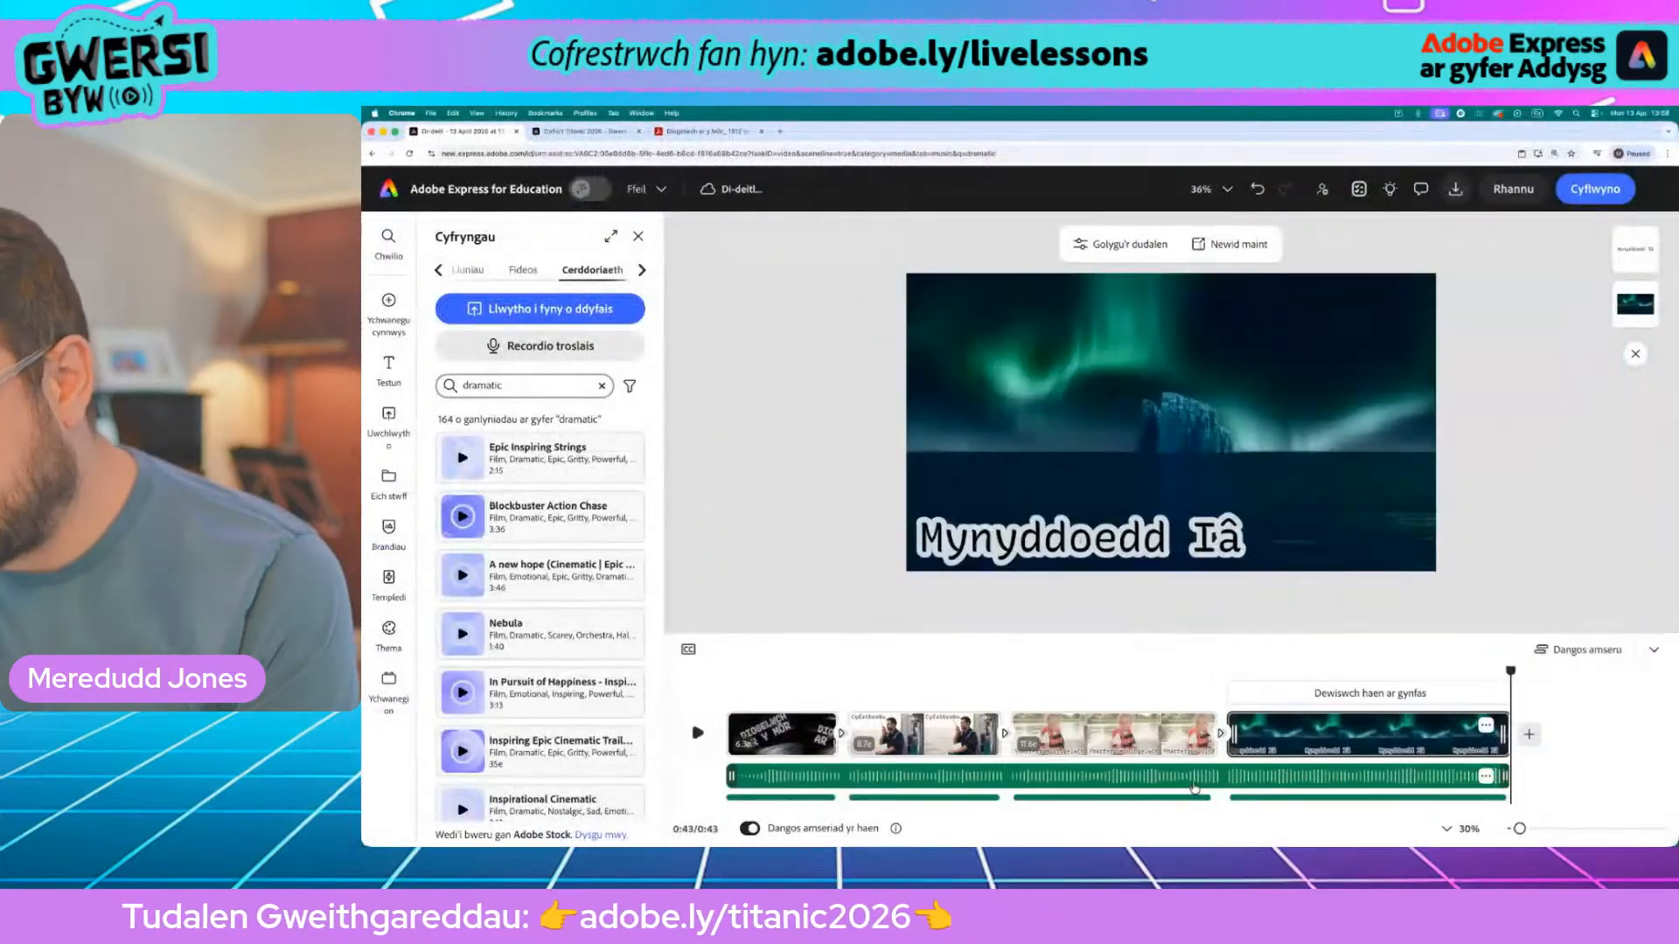
drag(1509, 673, 1219, 695)
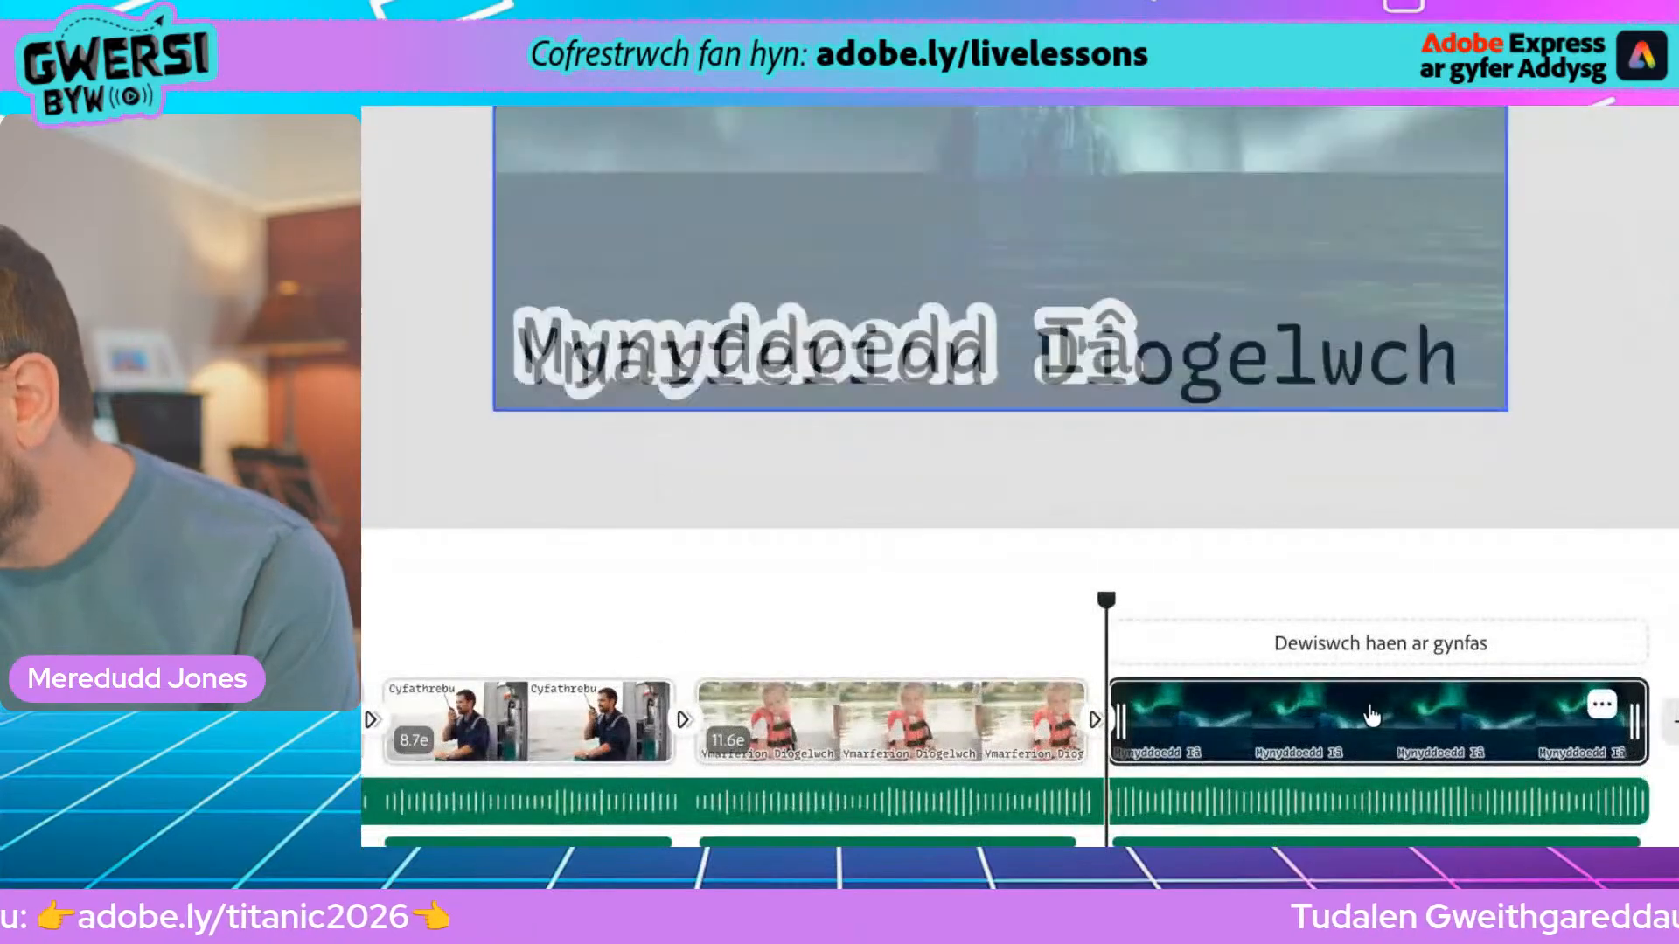
click(1364, 731)
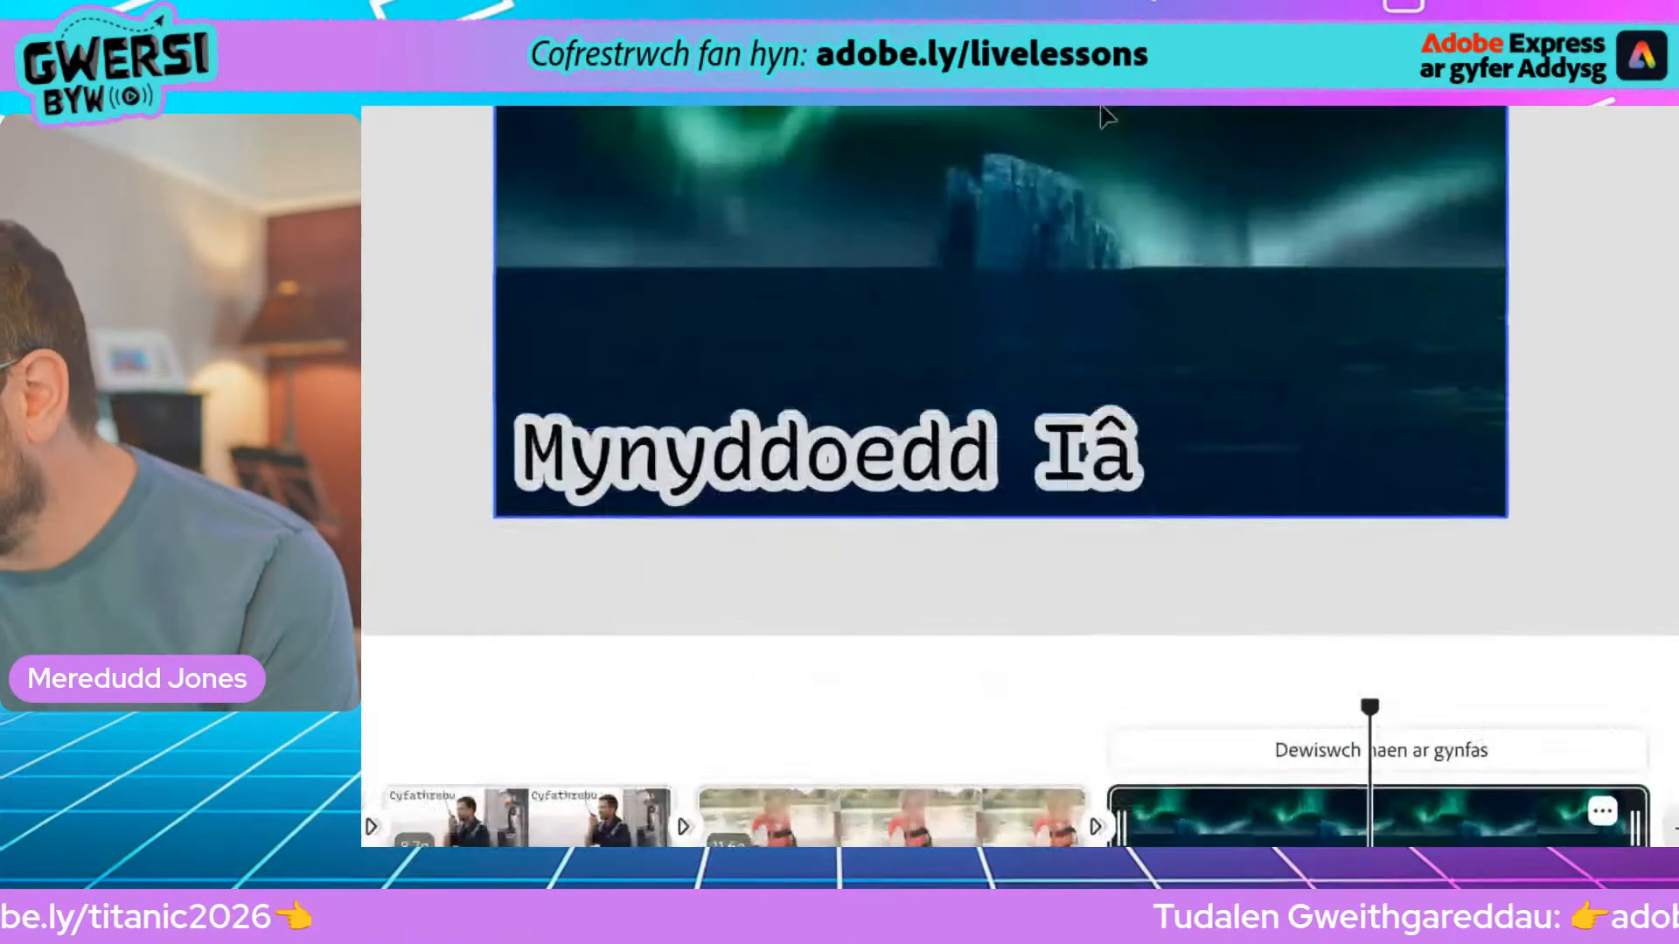
click(1137, 131)
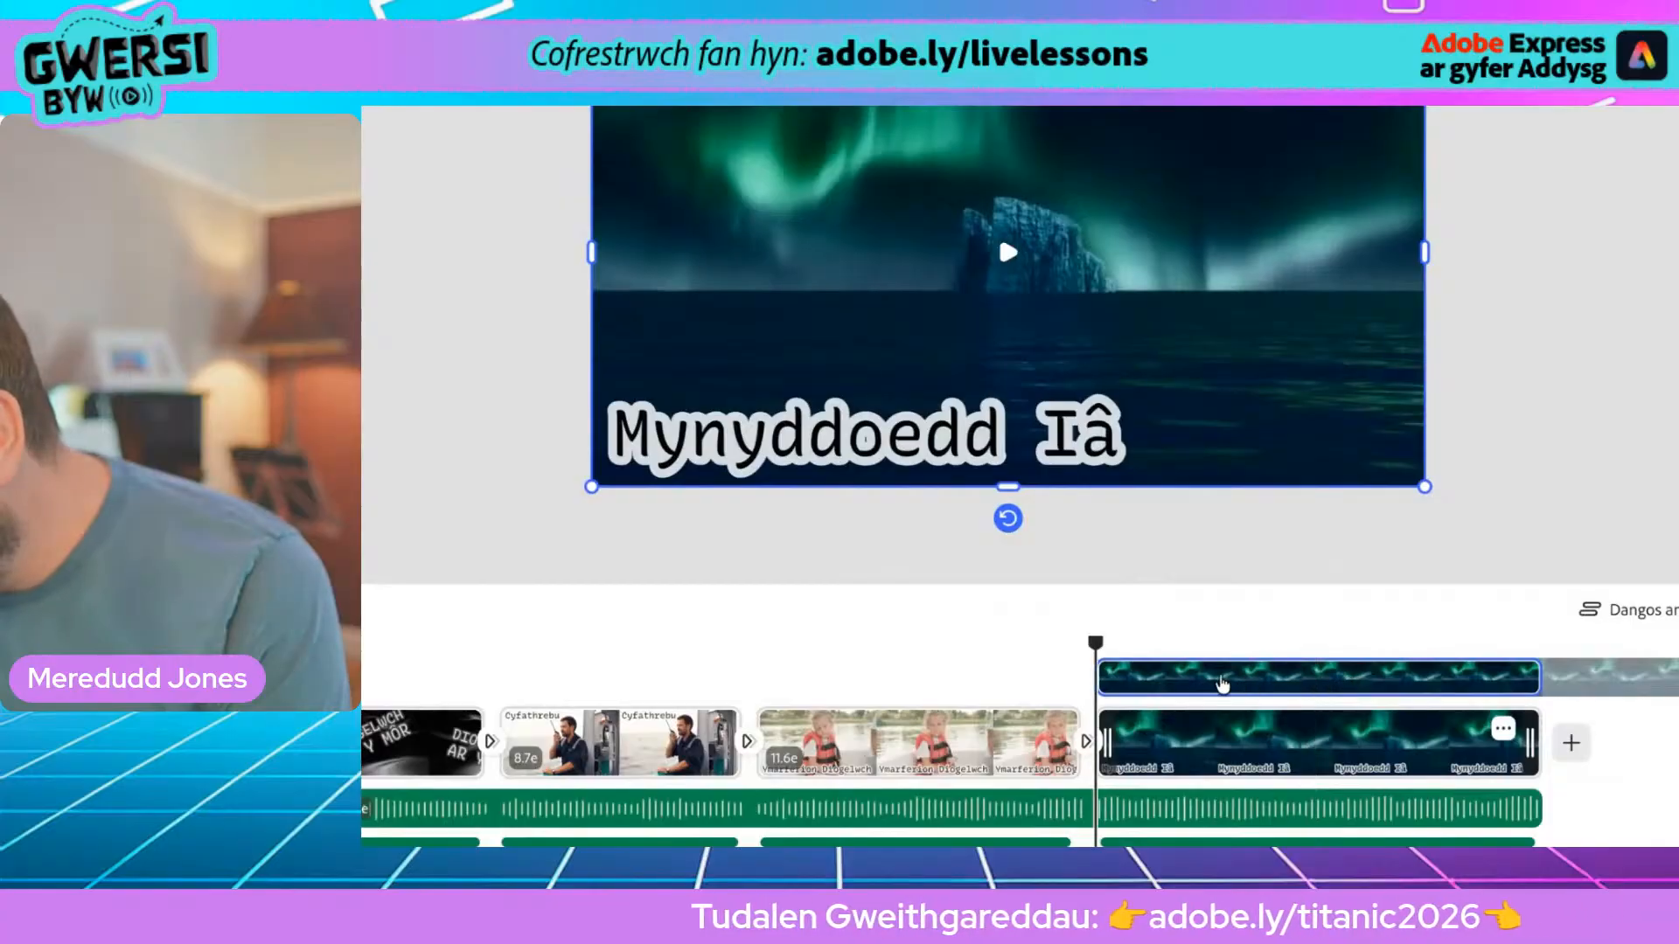
drag(1631, 682, 1554, 686)
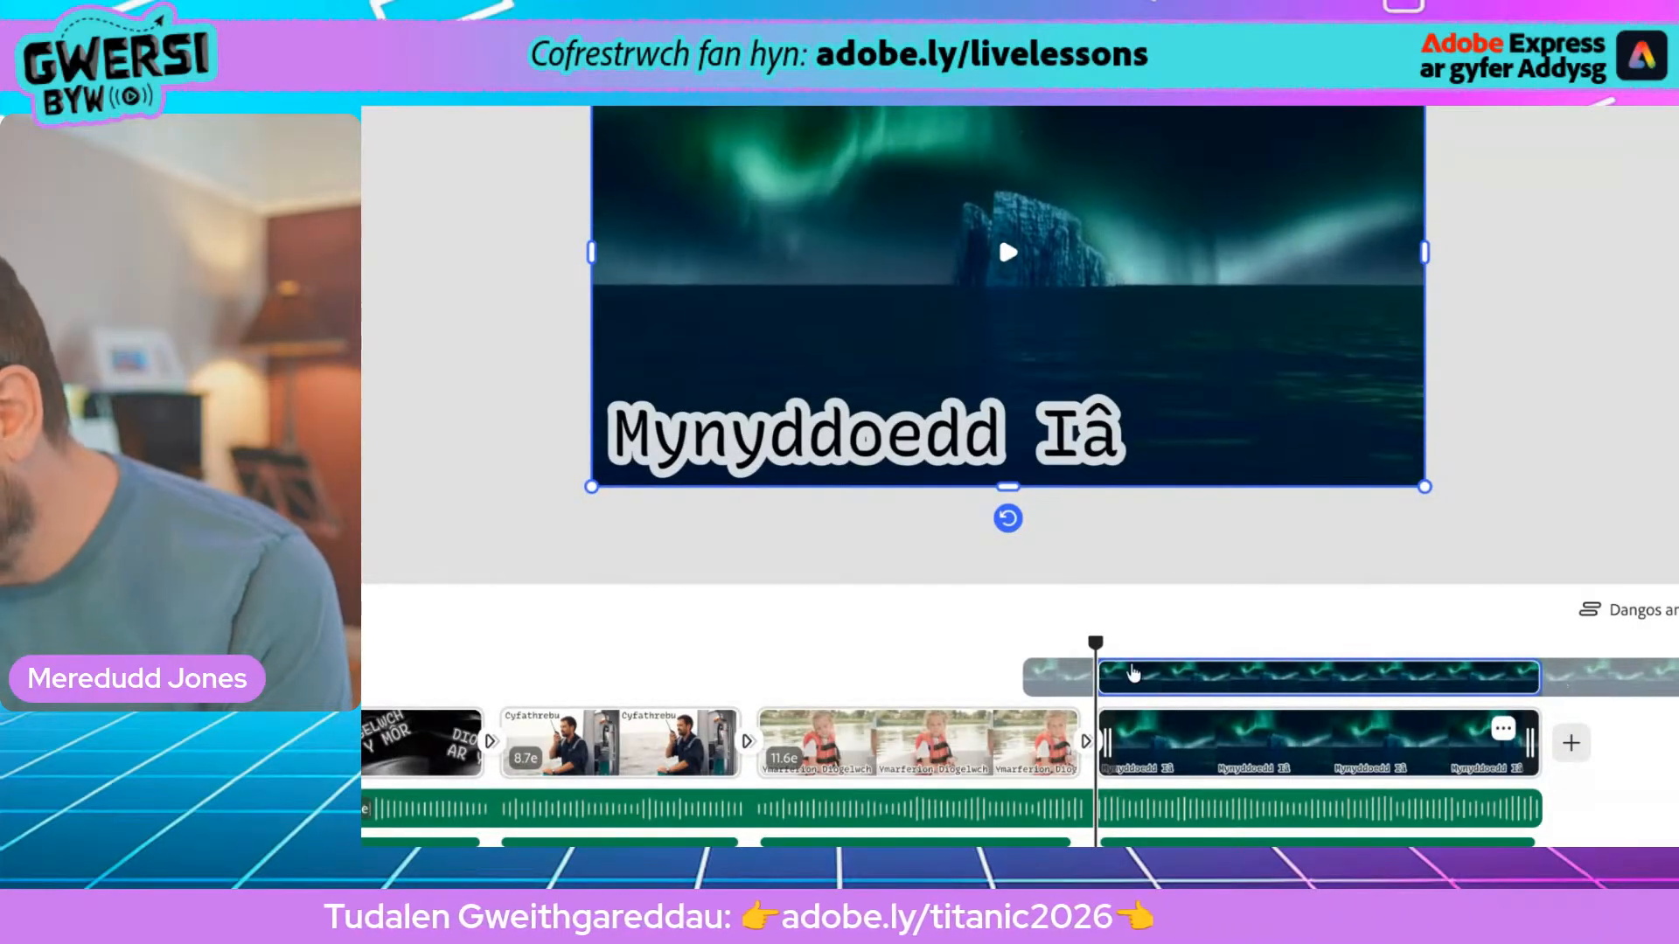
Extend the end of the life-jacket footage to fill the whole "Ymarferion Diogelwch" scene
drag(1098, 645, 1024, 645)
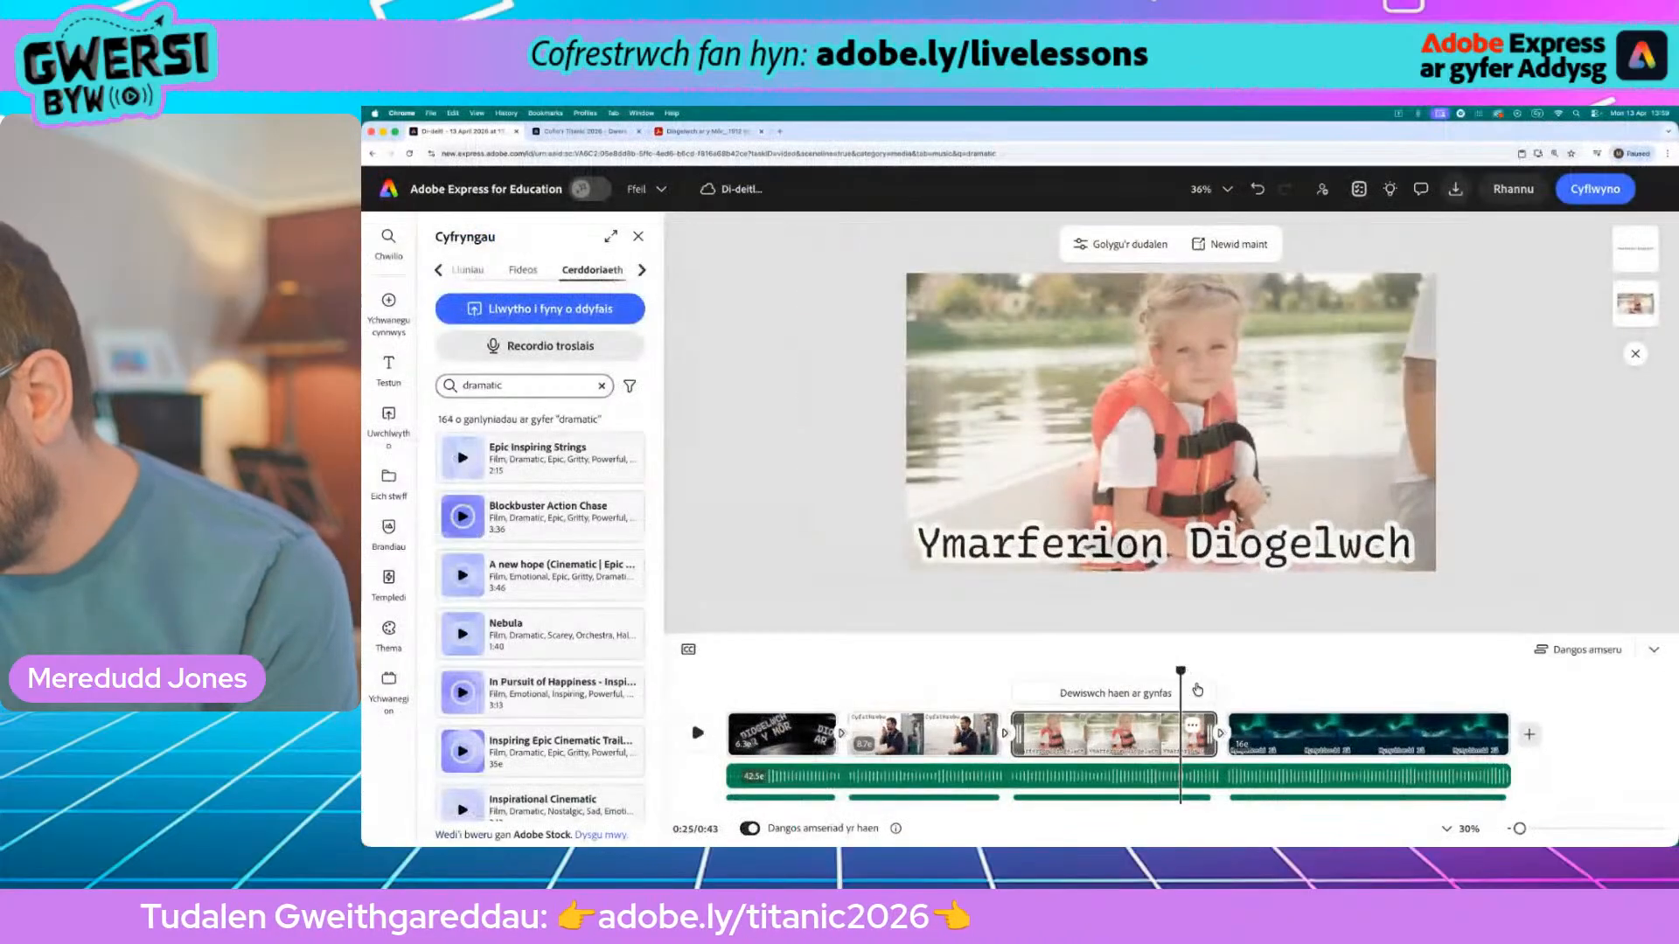
drag(1180, 670, 1196, 672)
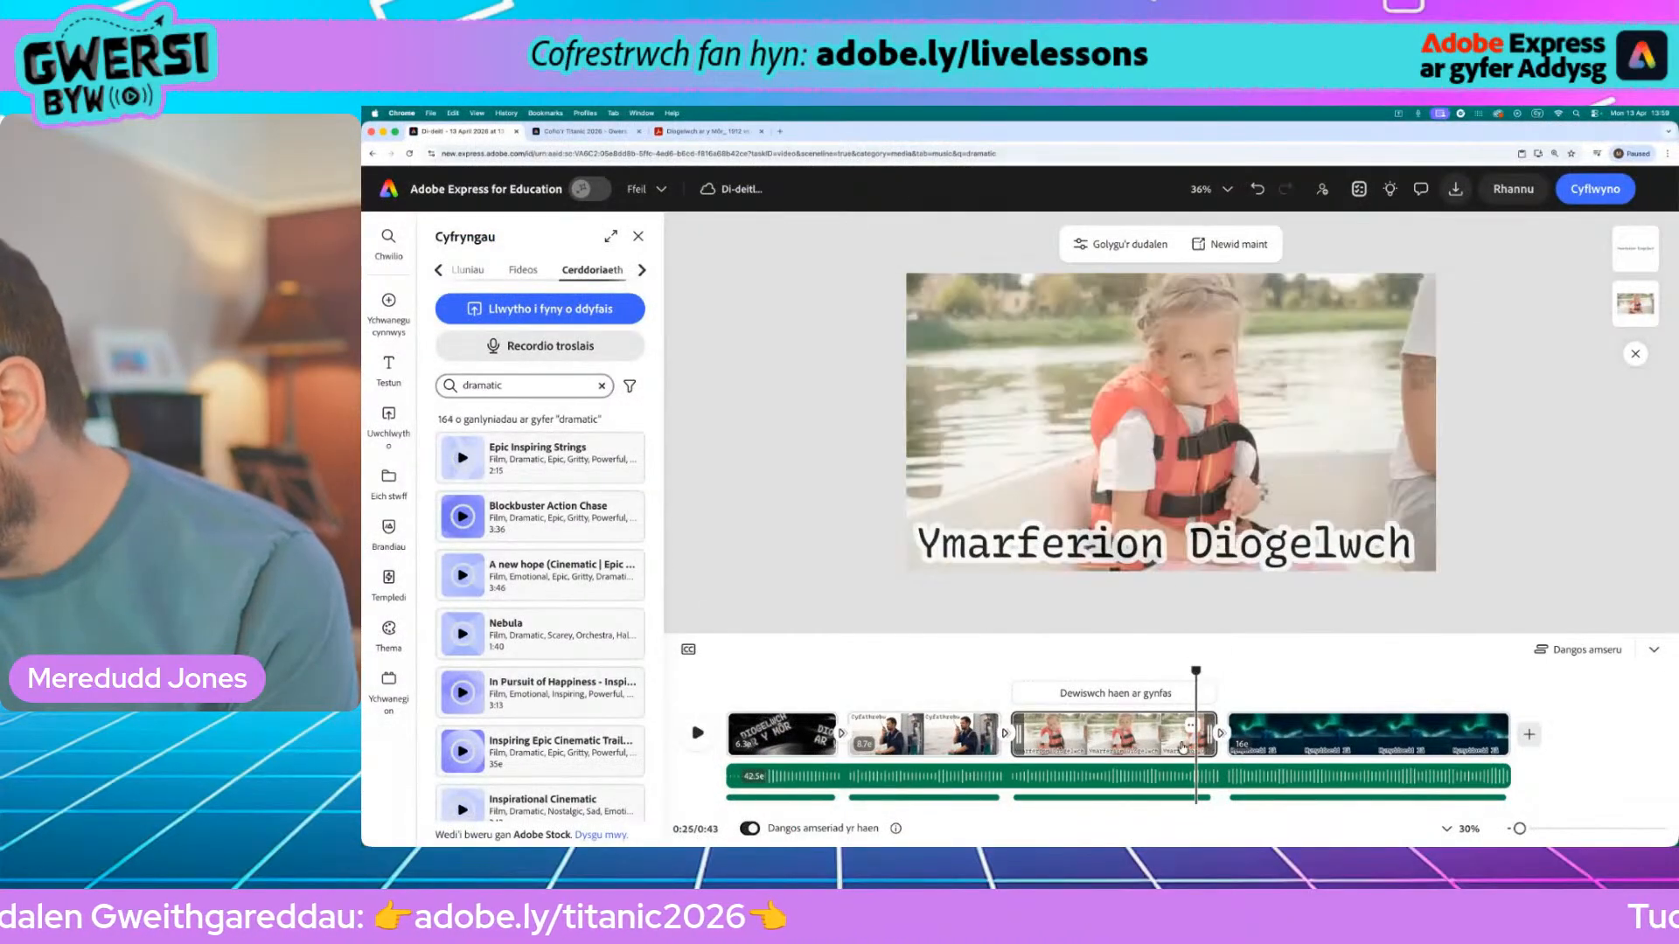
click(1155, 748)
click(1182, 415)
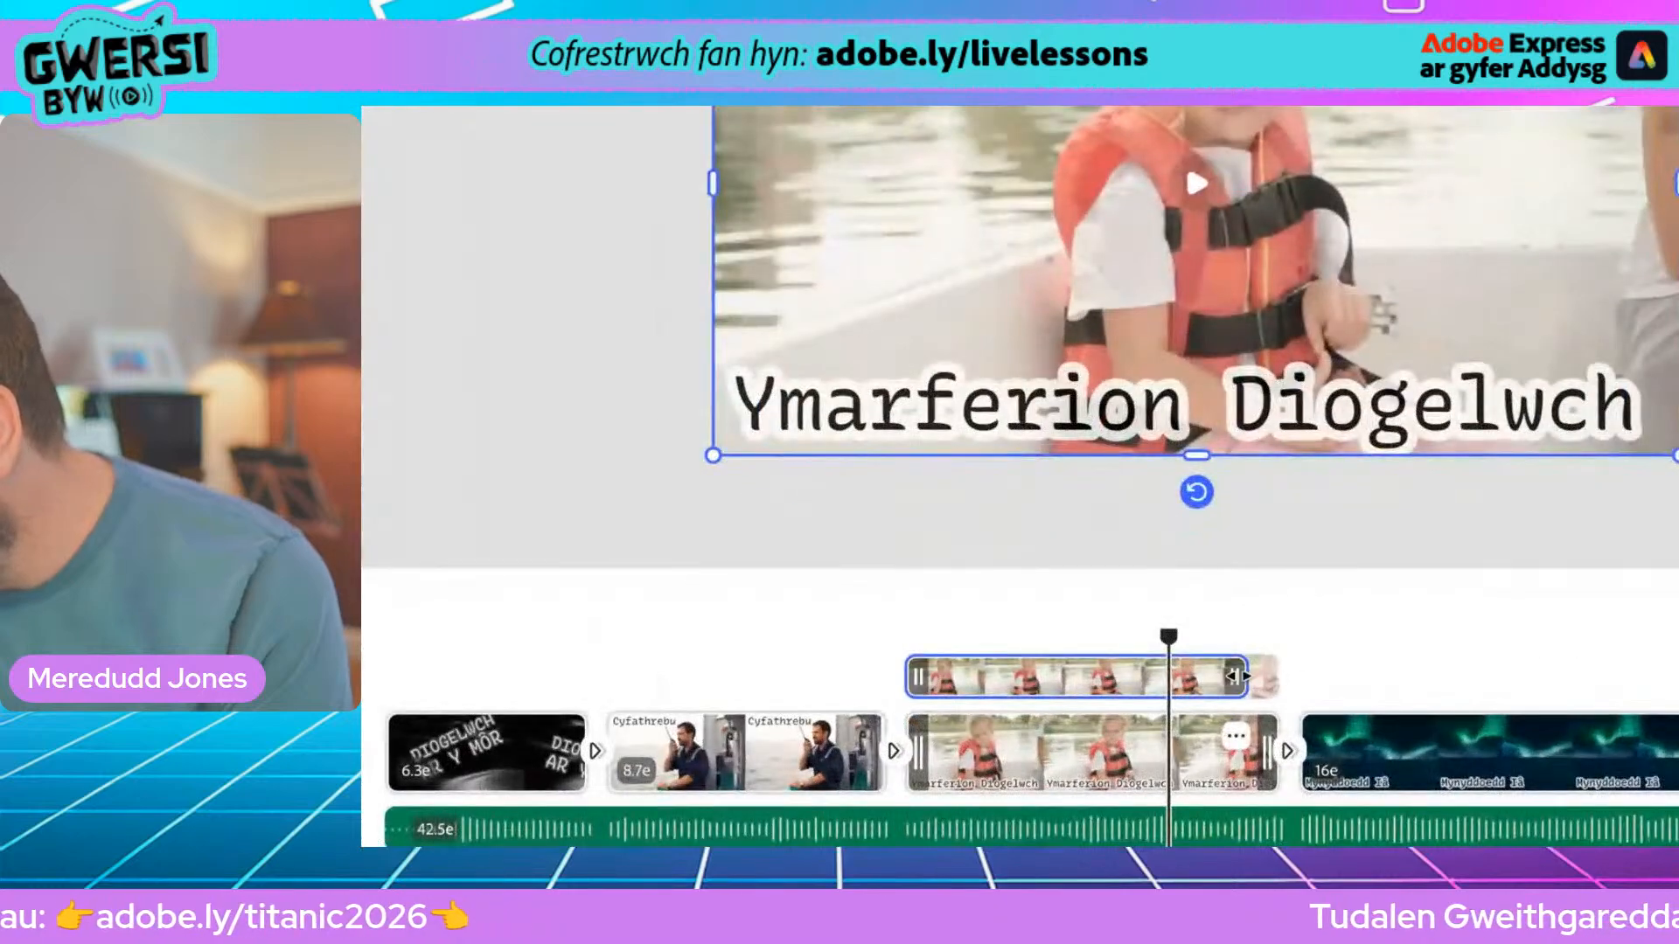
drag(1237, 676, 1319, 690)
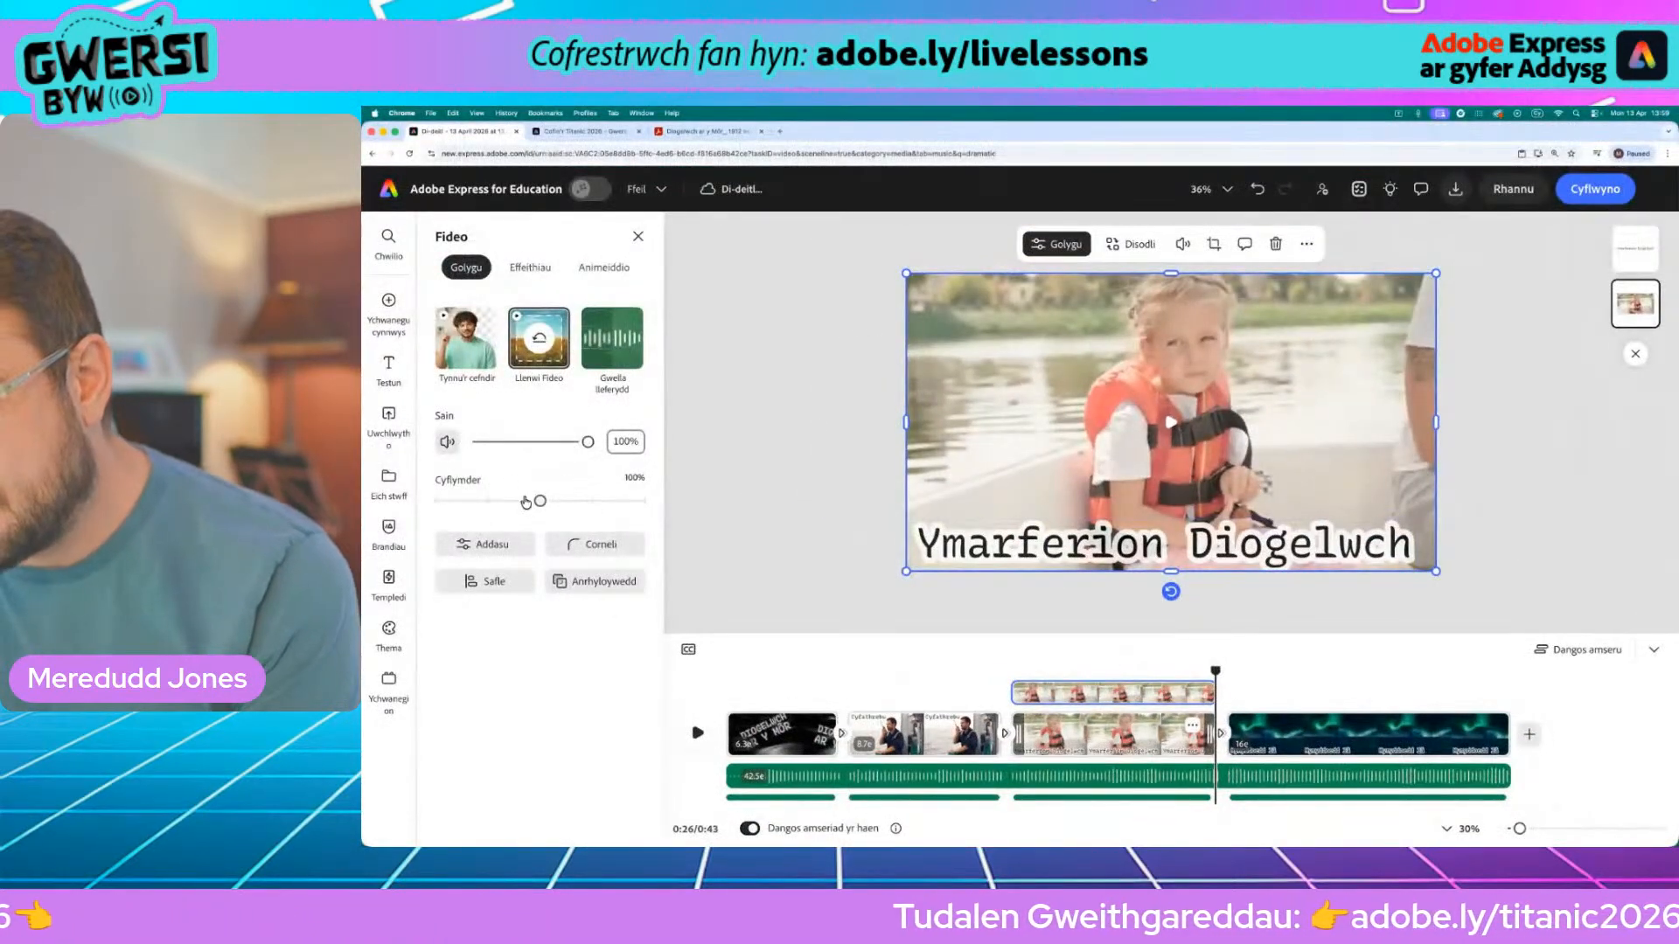
Slow the life-jacket footage to 50% speed and play the transition into the "Mynyddoedd Iâ" scene
drag(540, 502, 490, 502)
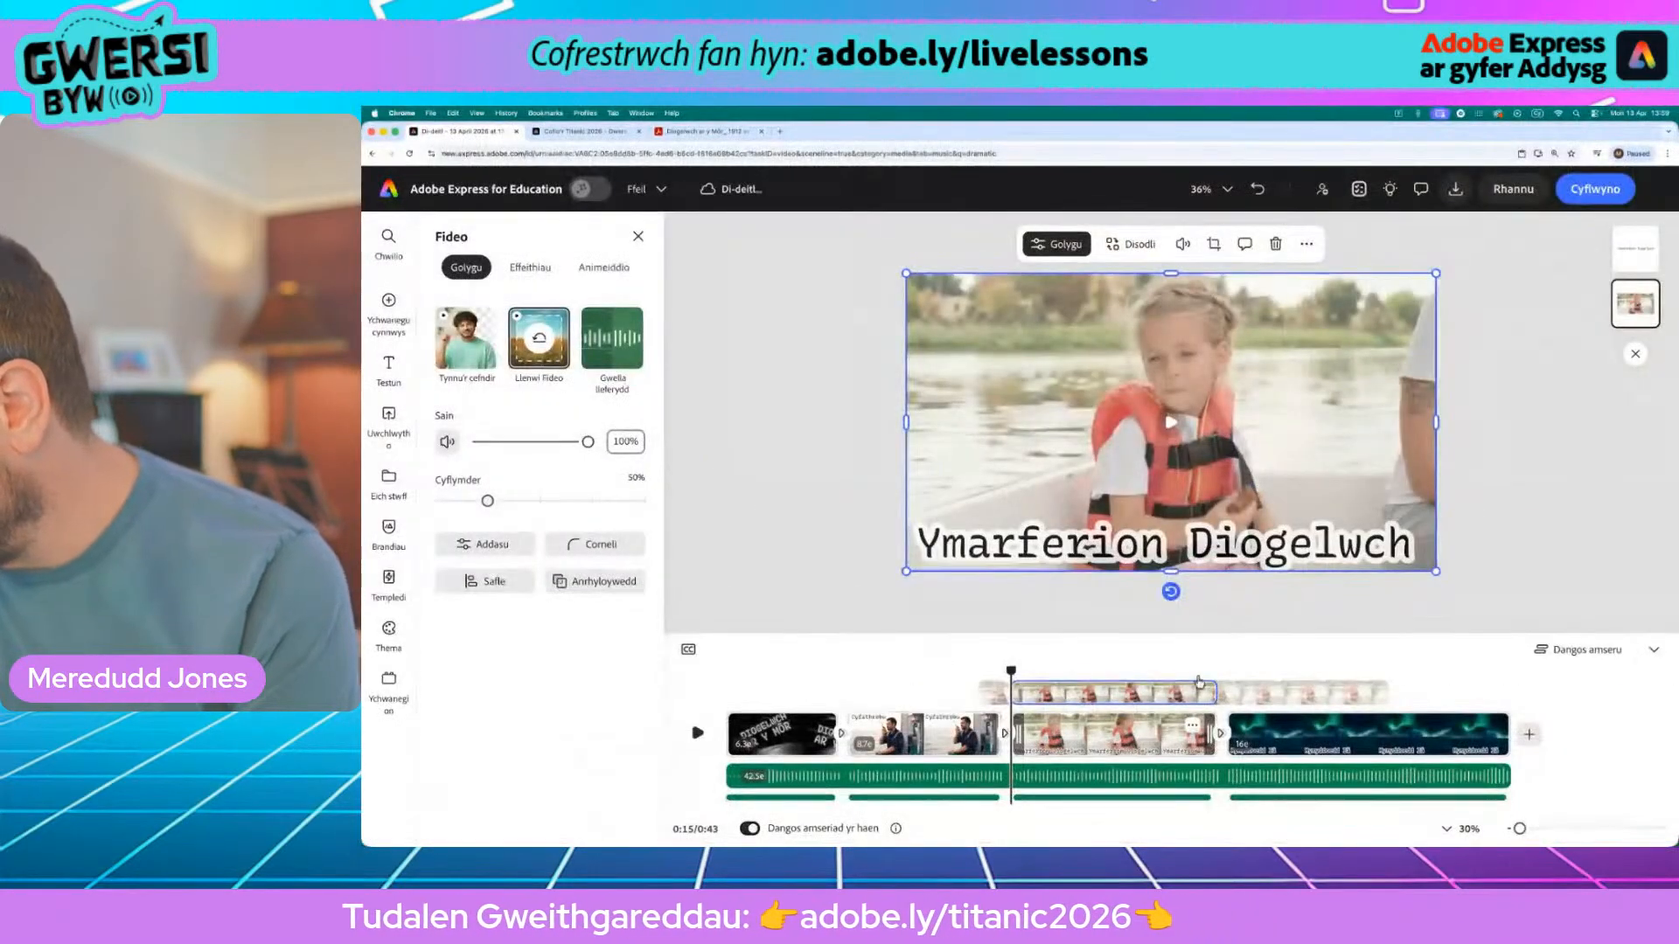
click(1196, 670)
click(699, 734)
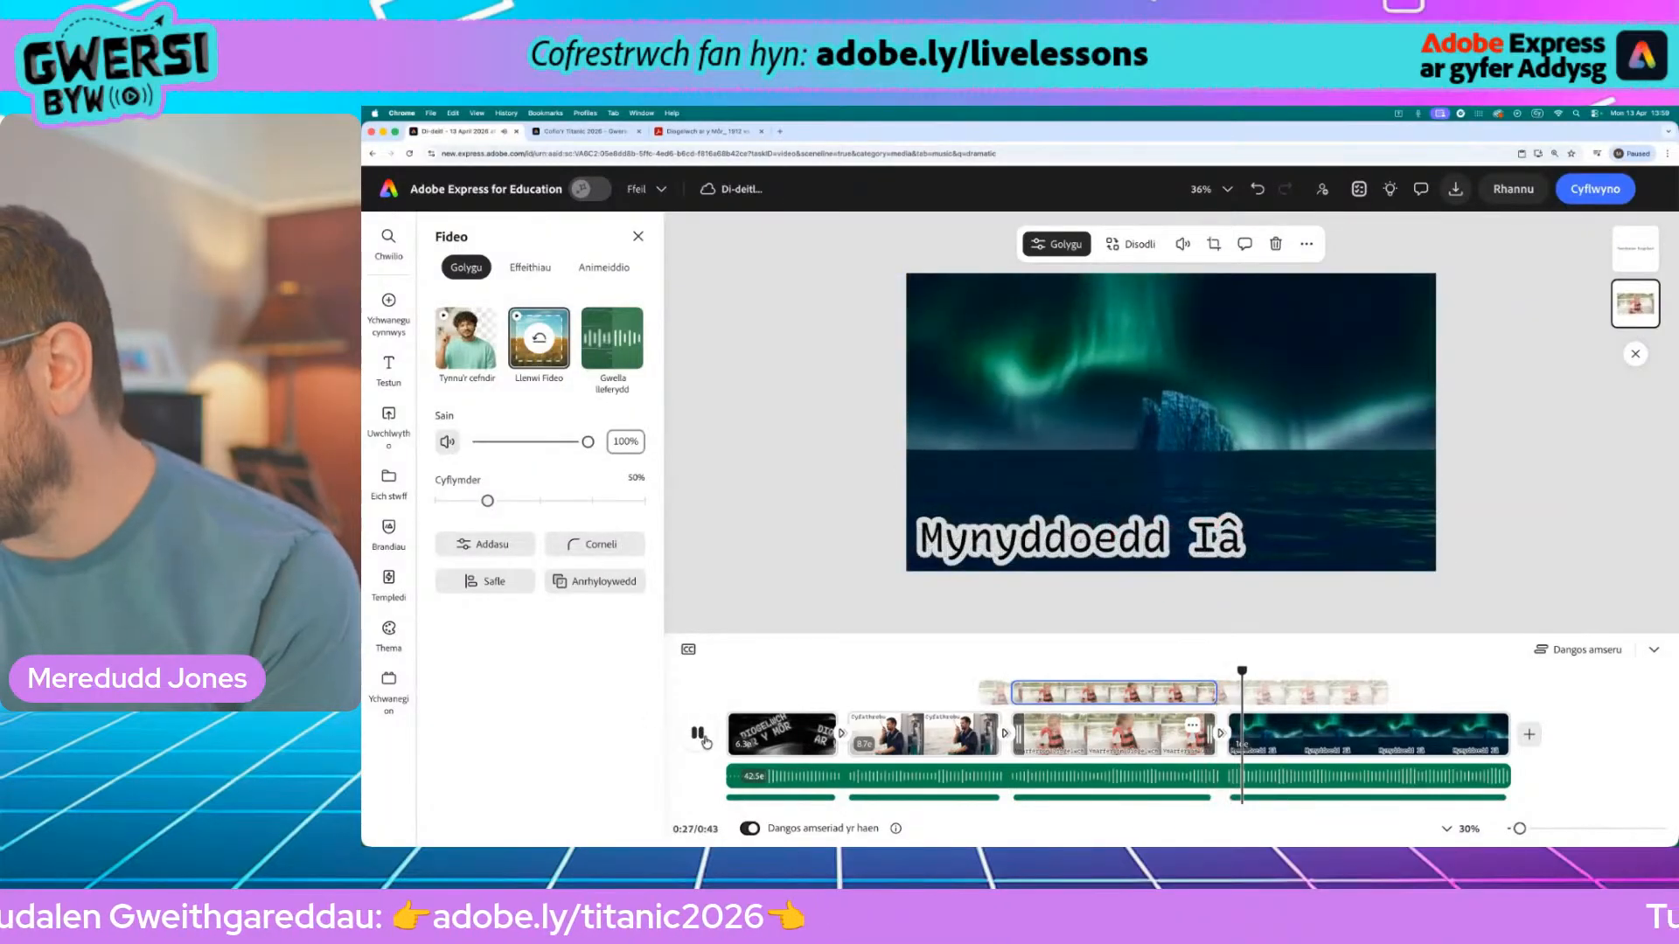
click(699, 735)
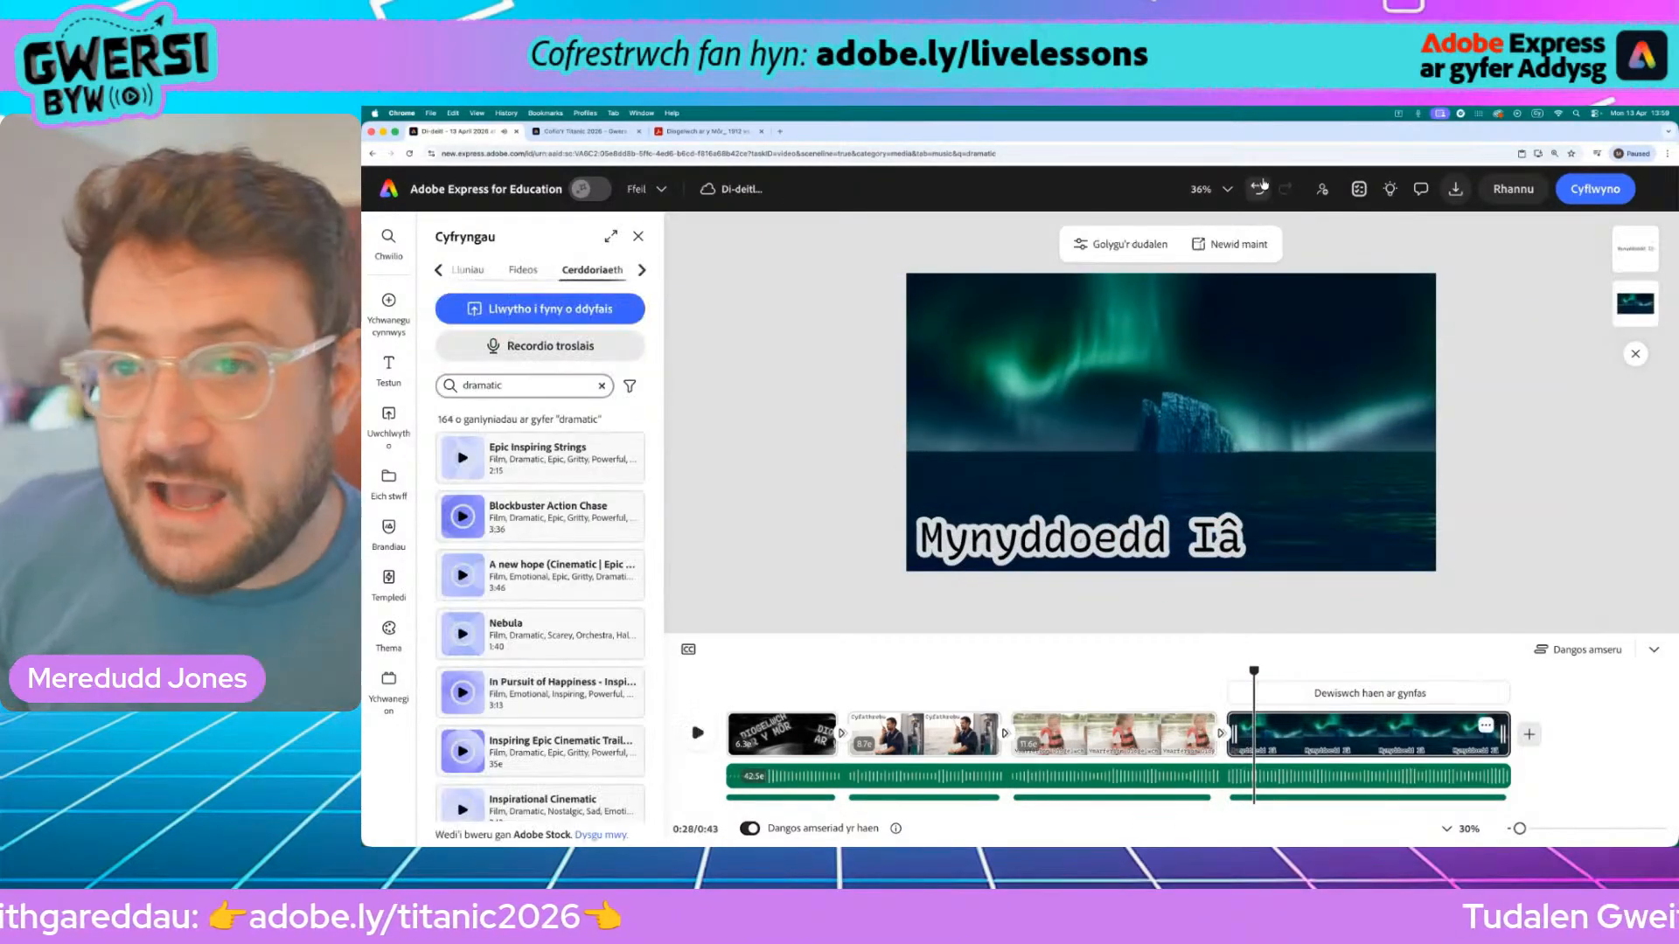
Look over the video's download options and sharing options, and open the settings for a view-only link ("Dolen gweld-yn-unig")
click(1449, 190)
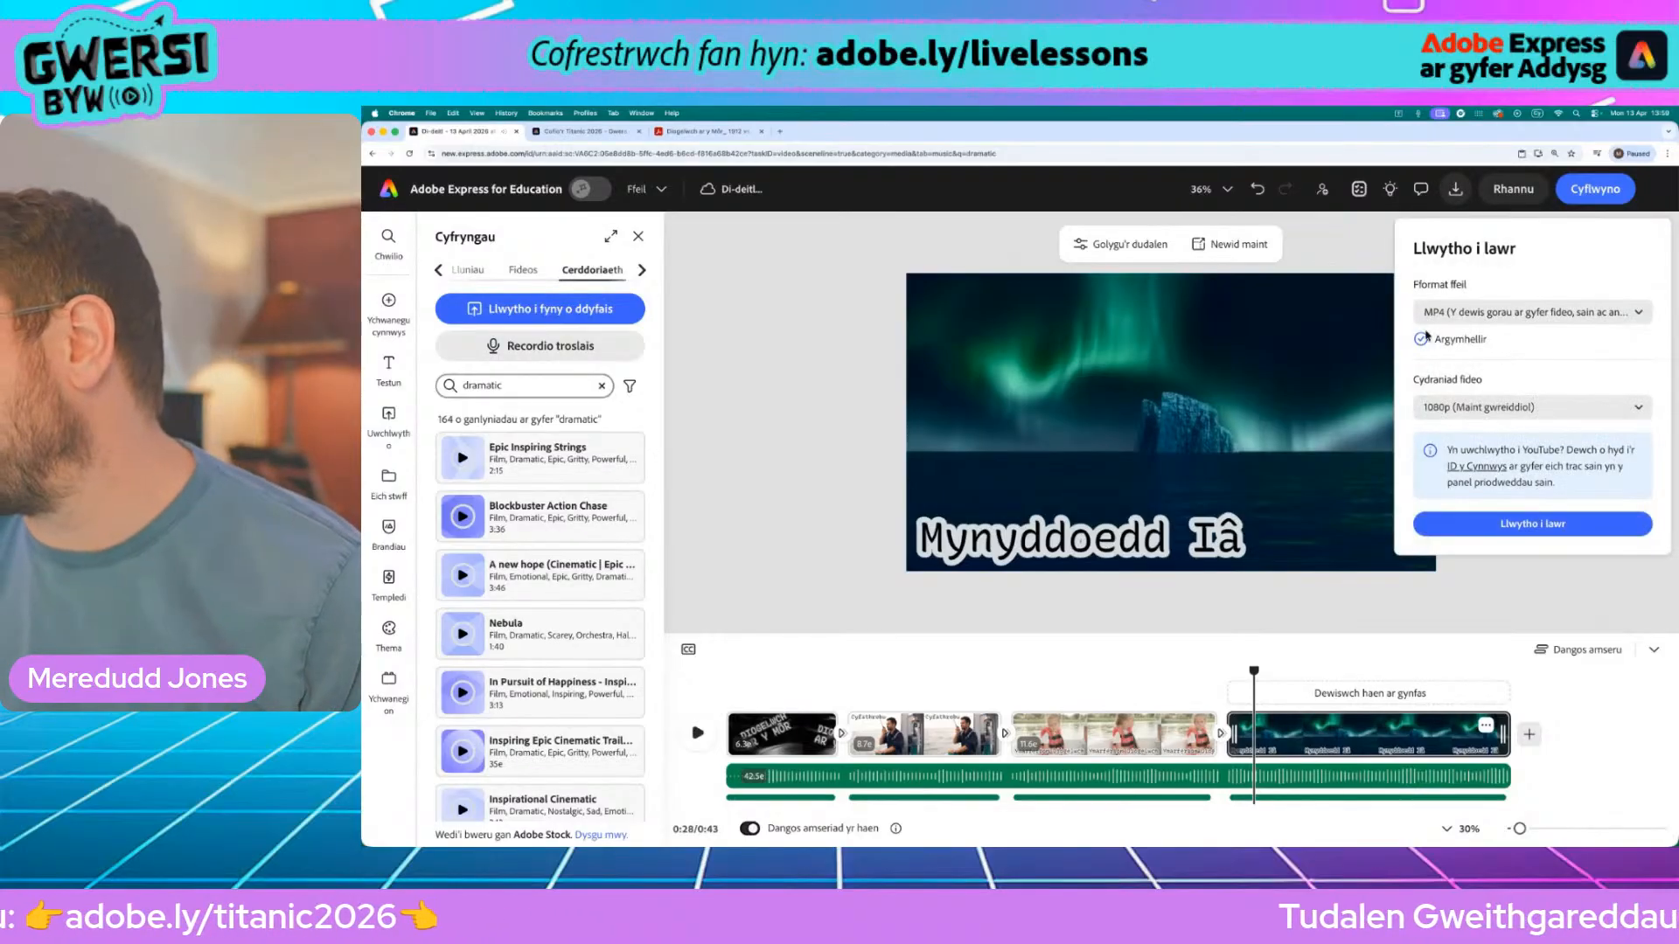
click(1513, 189)
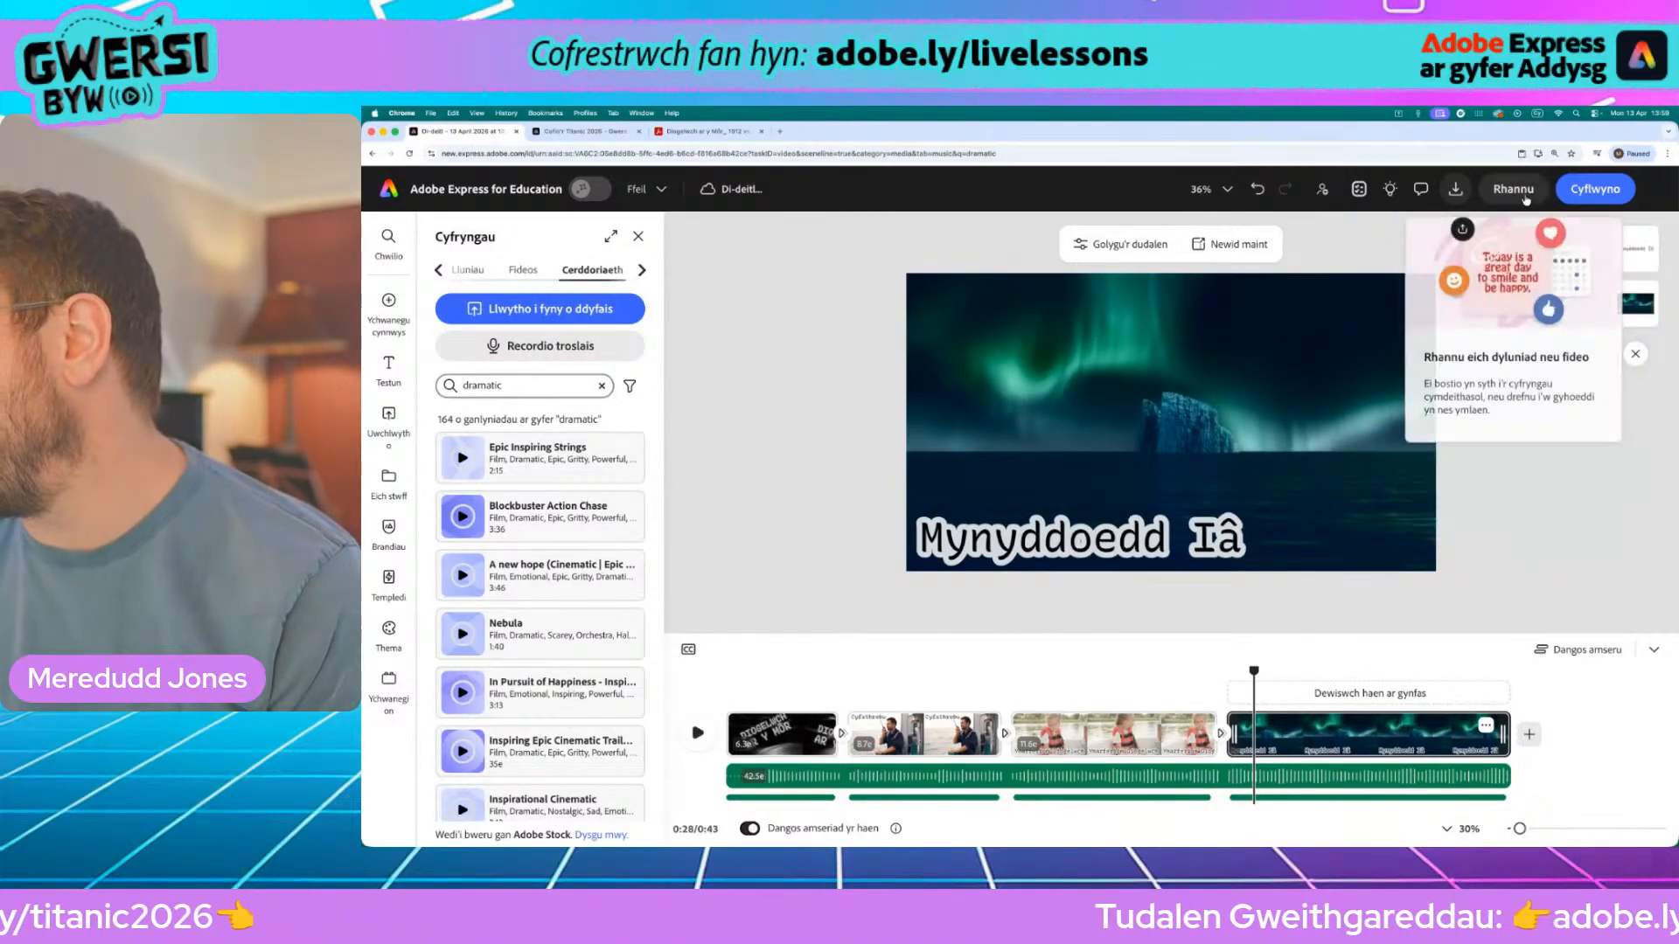
click(1491, 443)
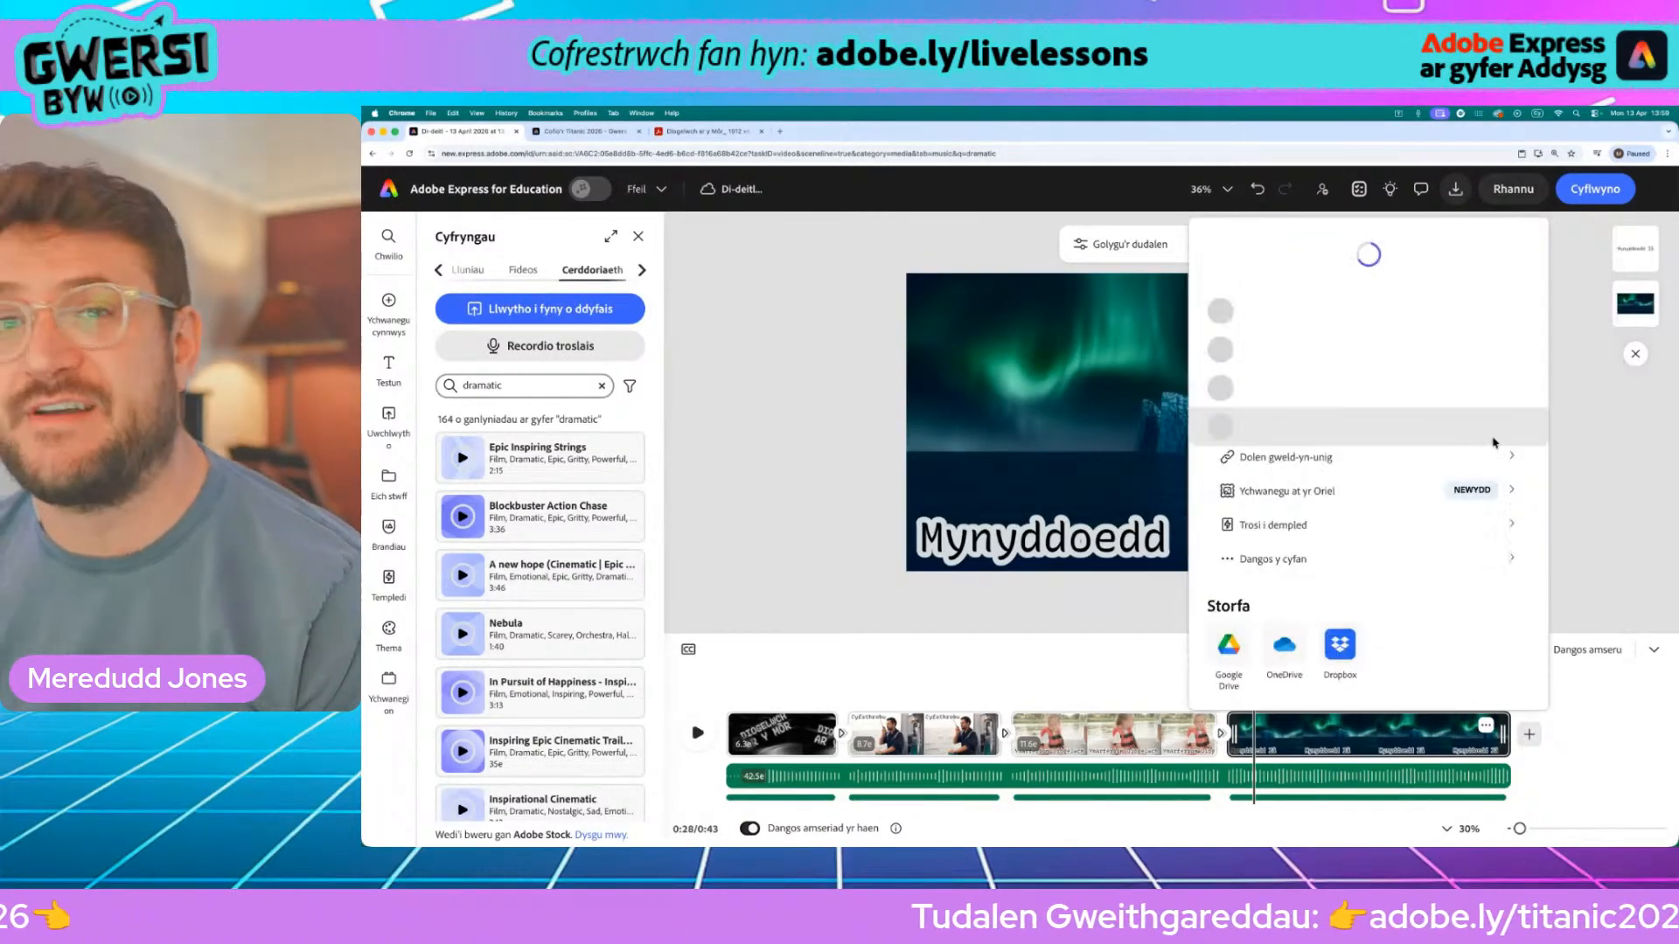
click(1326, 533)
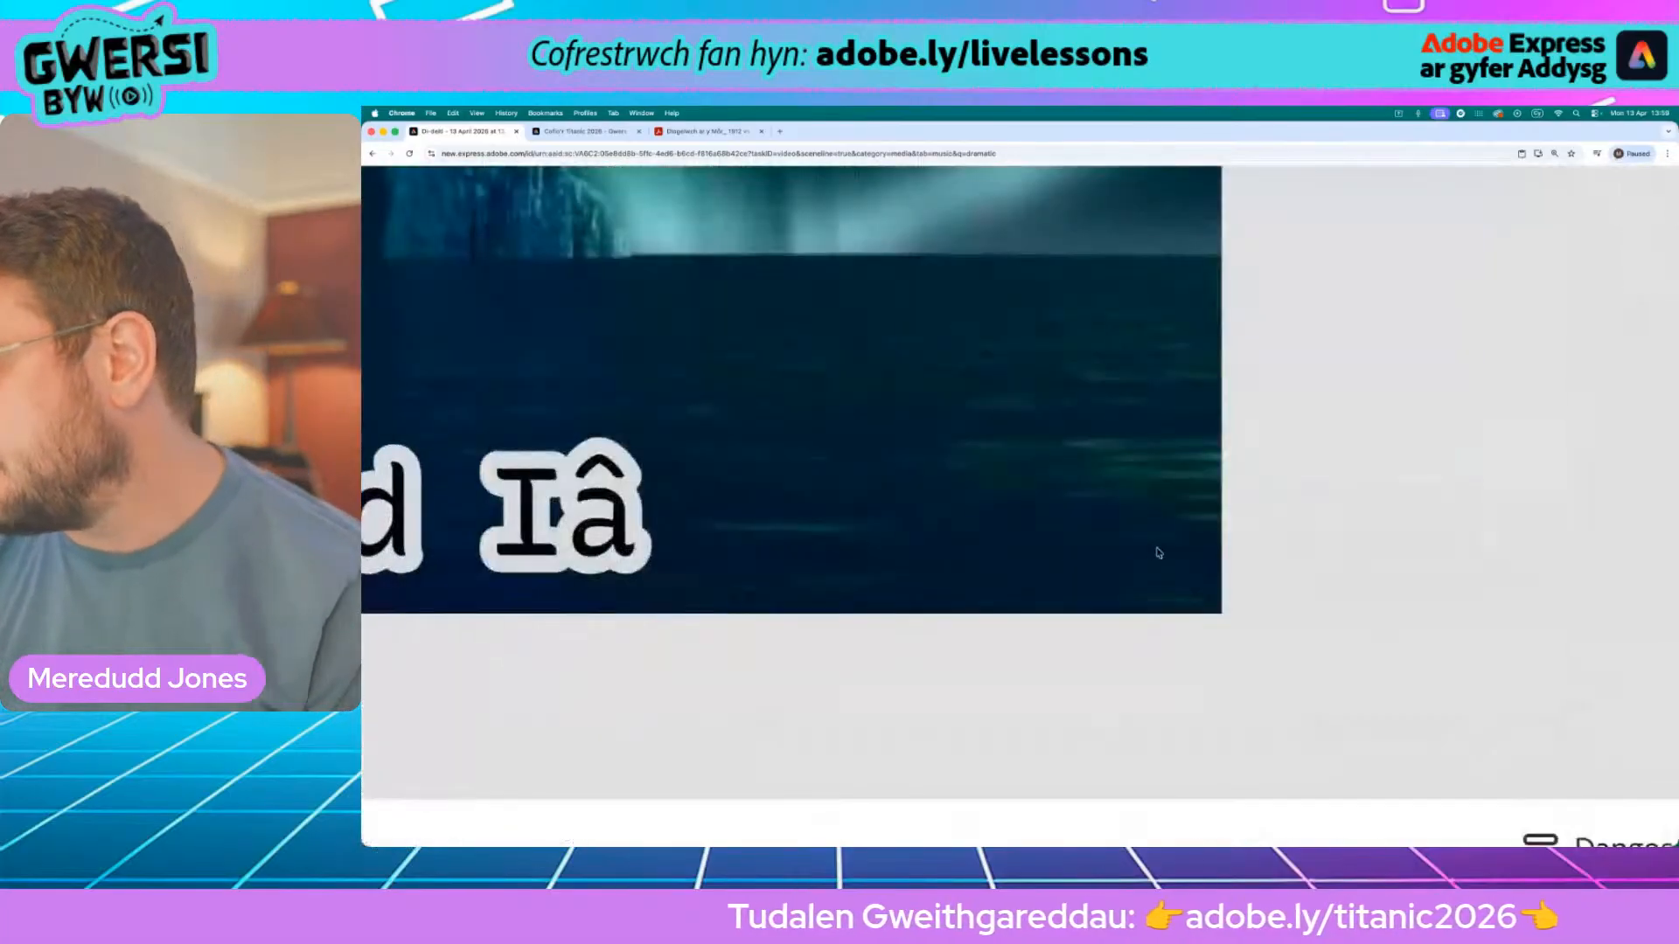
scroll(1079, 550, down, 3)
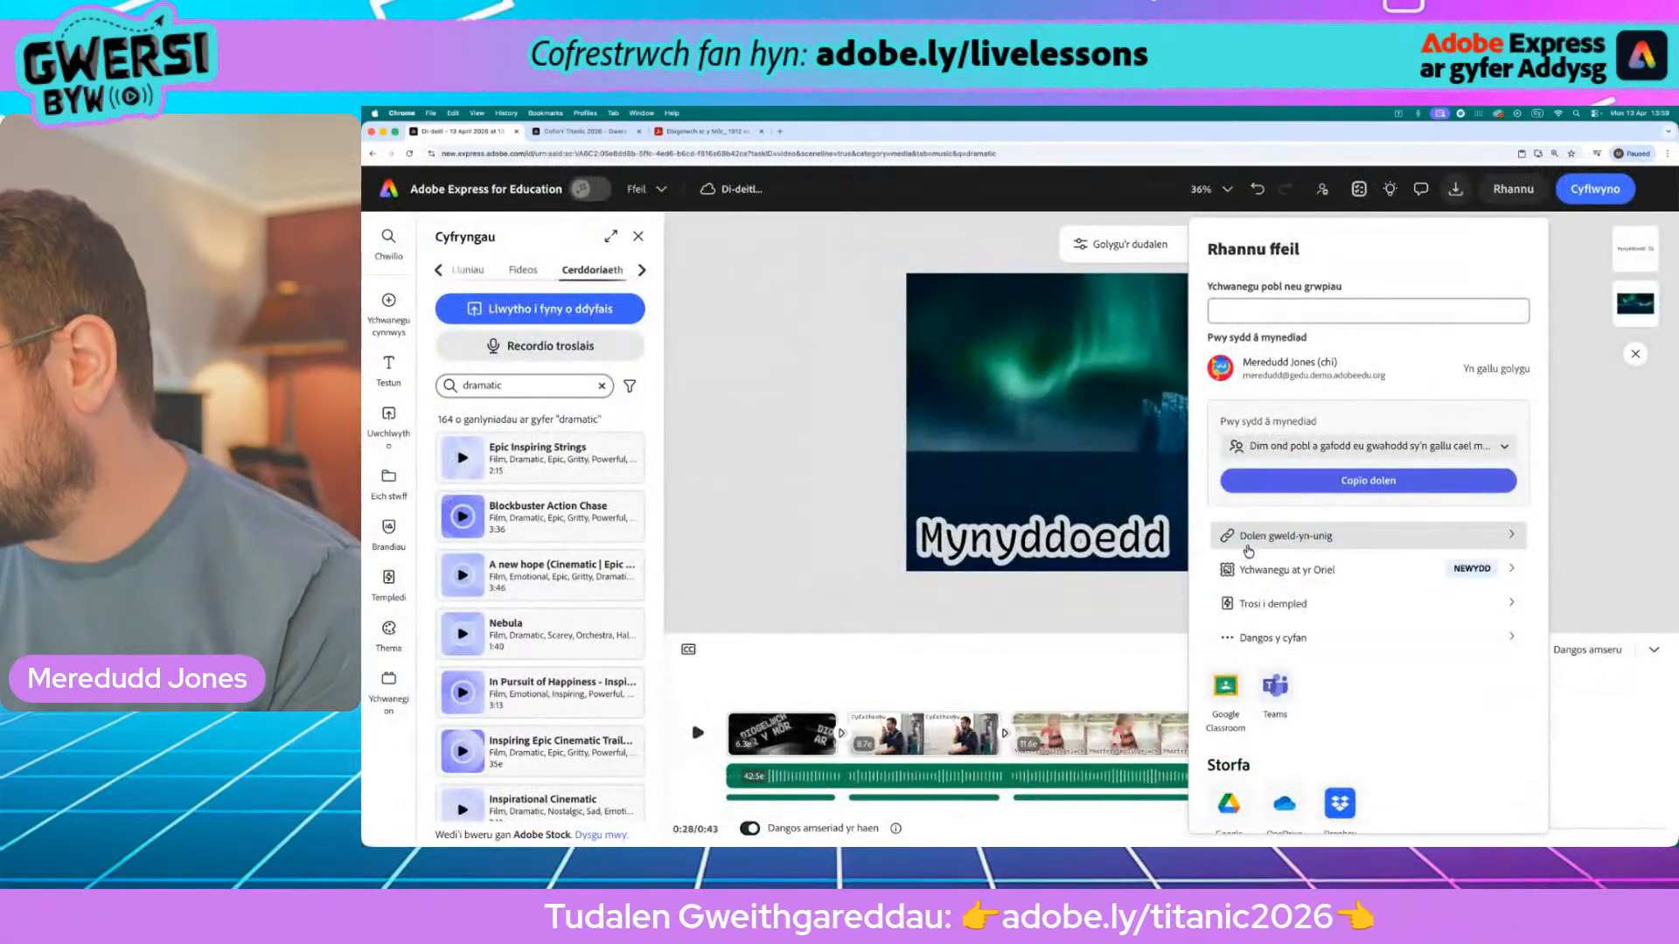
click(1244, 548)
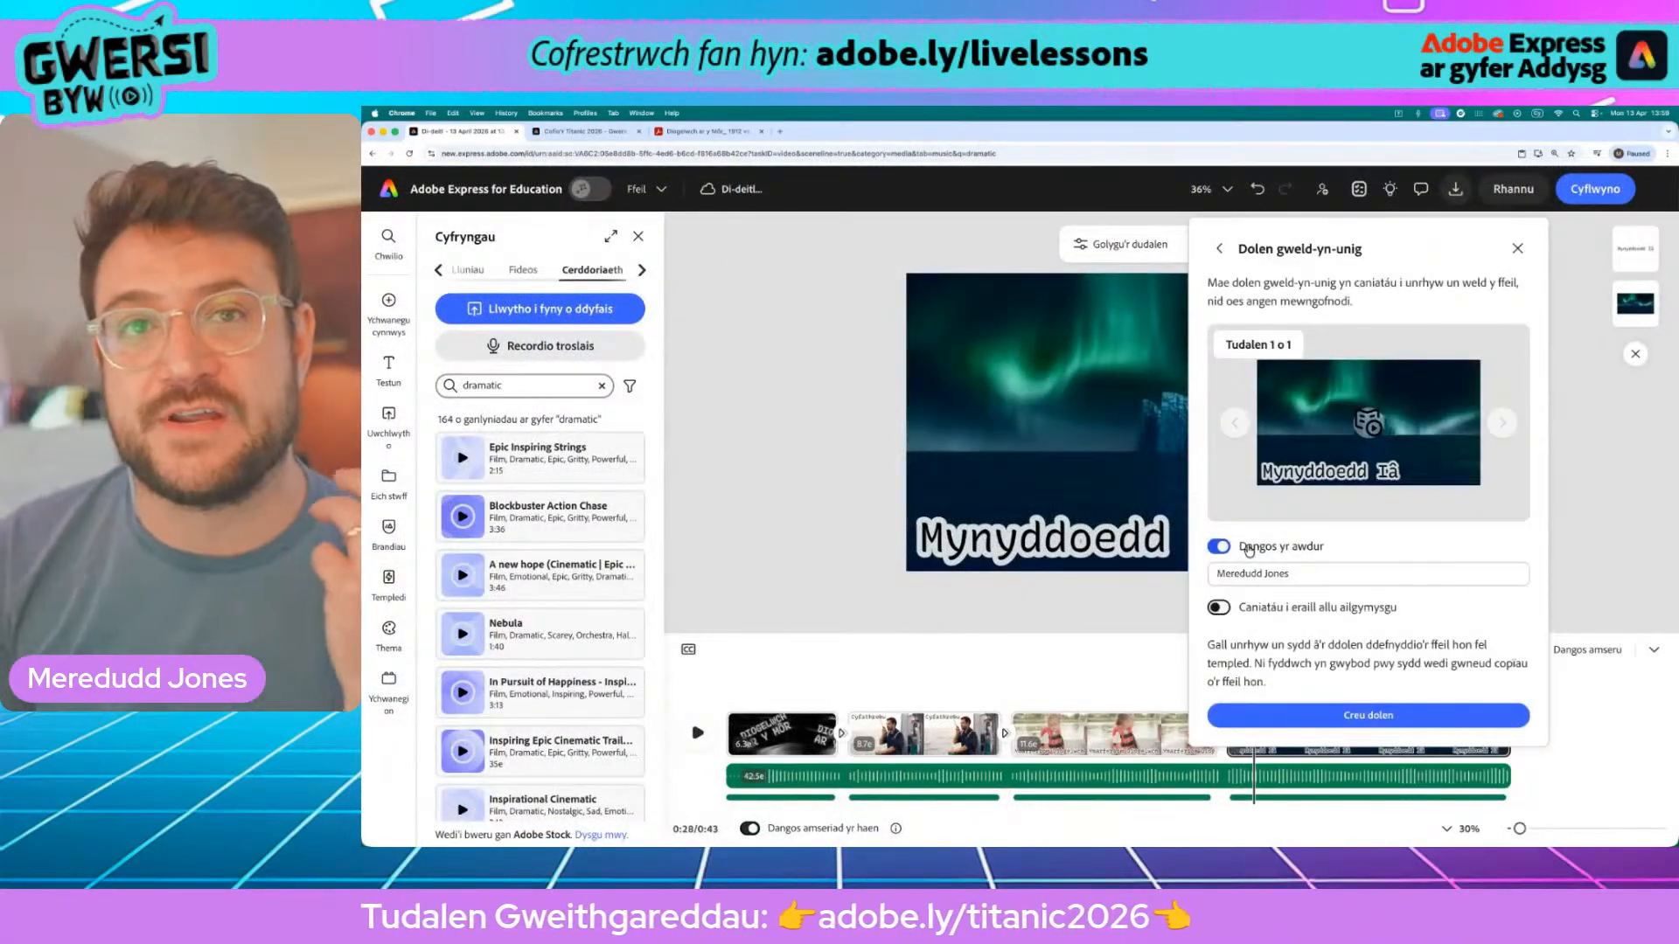